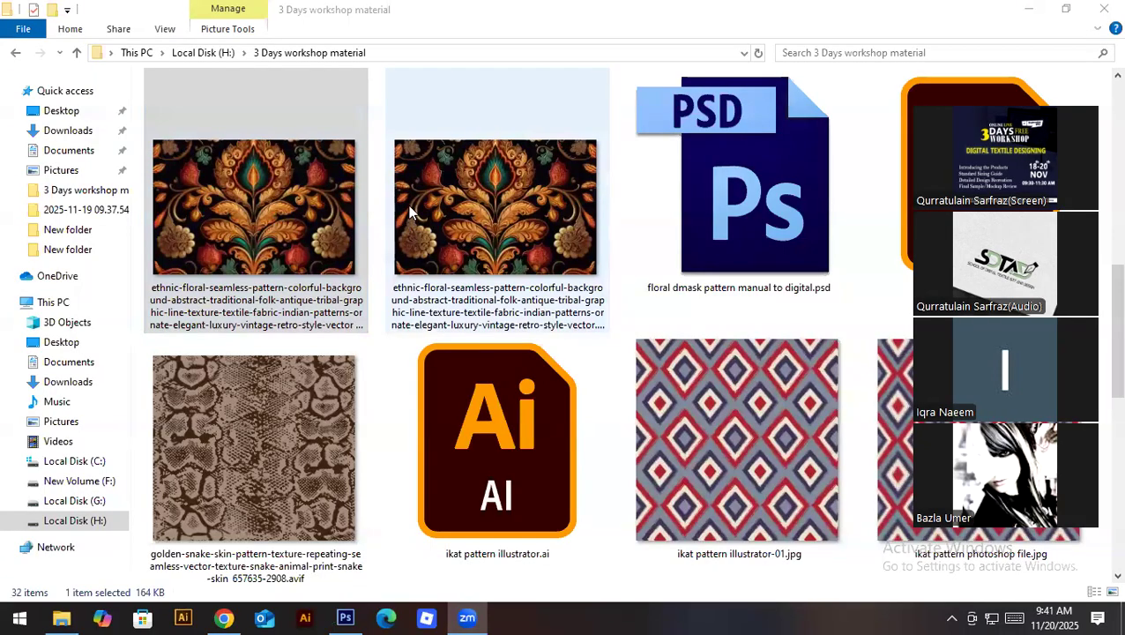
Step: Look through the scarf and pattern samples in the workshop folder and view the plumes-en-fete-shawl image enlarged
{"action": "scroll", "coordinate": [679, 371], "scroll_direction": "down", "scroll_amount": 3}
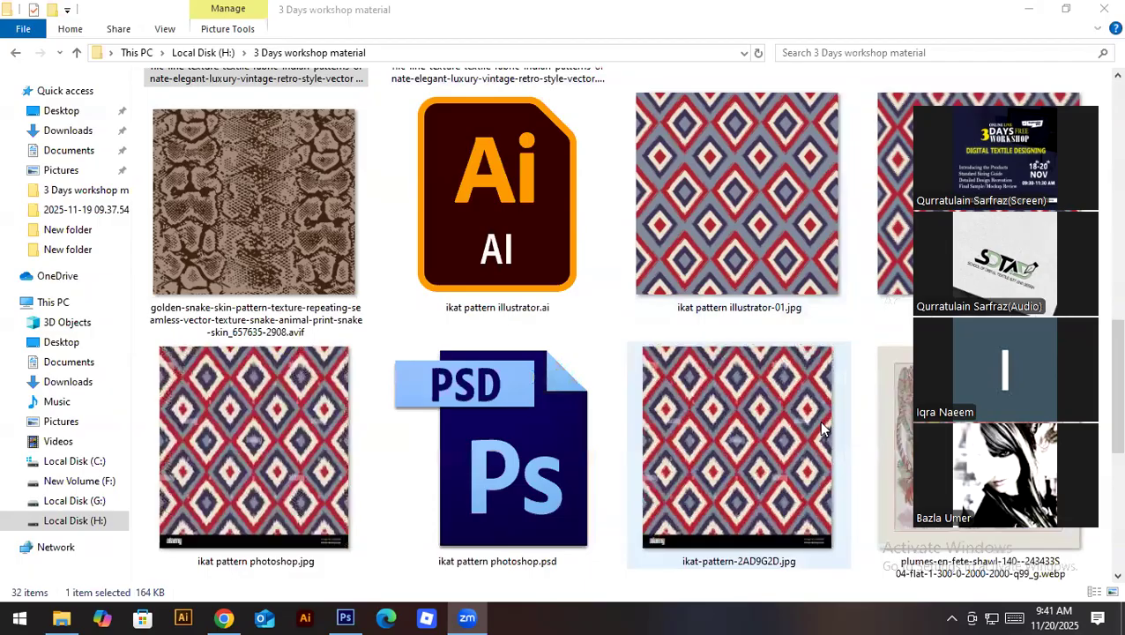
{"action": "scroll", "coordinate": [715, 379], "scroll_direction": "down", "scroll_amount": 3}
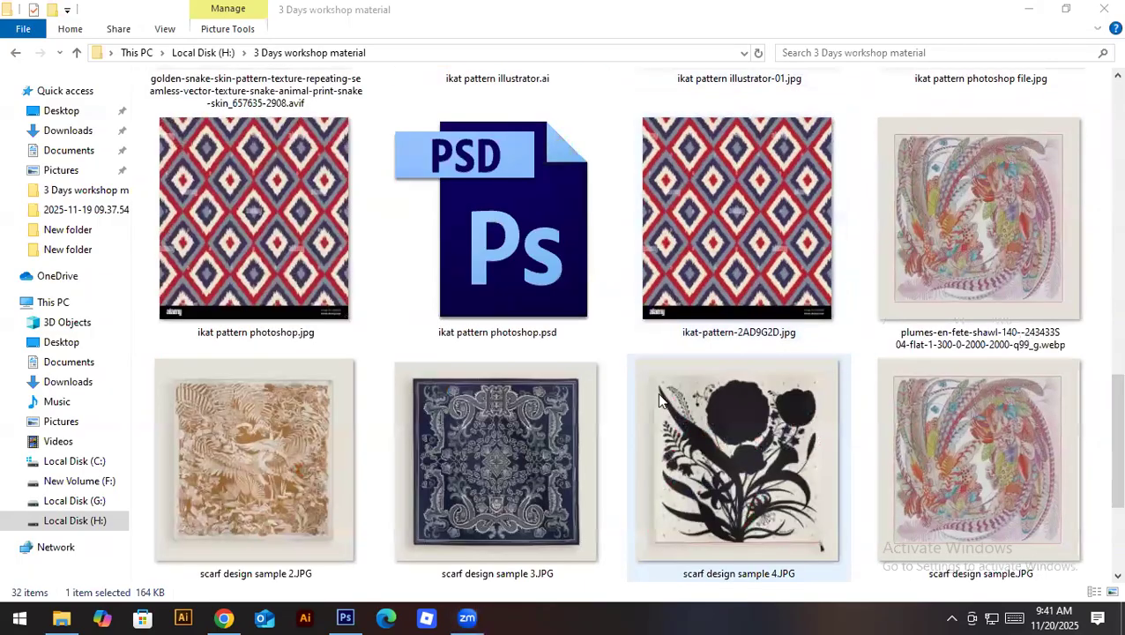
{"action": "left_click", "coordinate": [991, 248]}
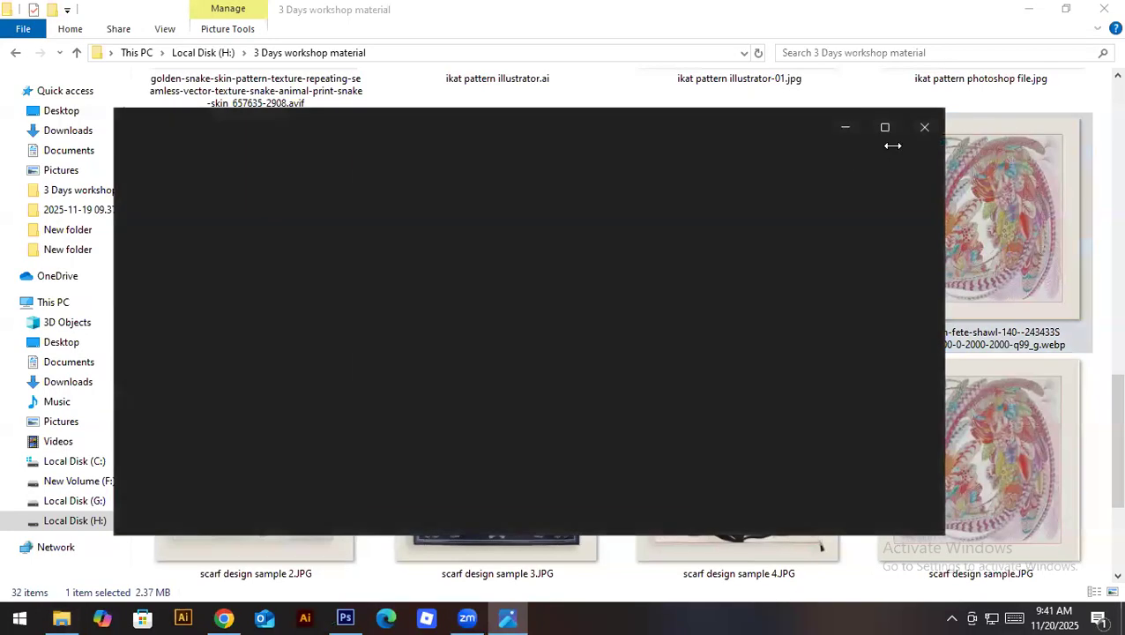
{"action": "left_click", "coordinate": [887, 129]}
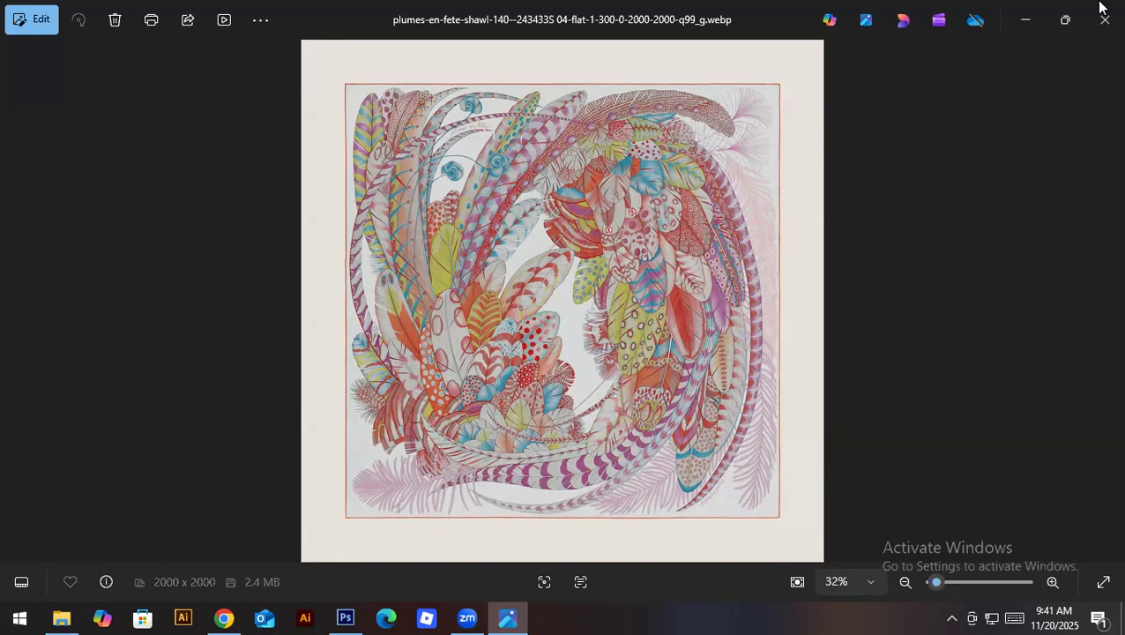
{"action": "left_click", "coordinate": [1104, 20]}
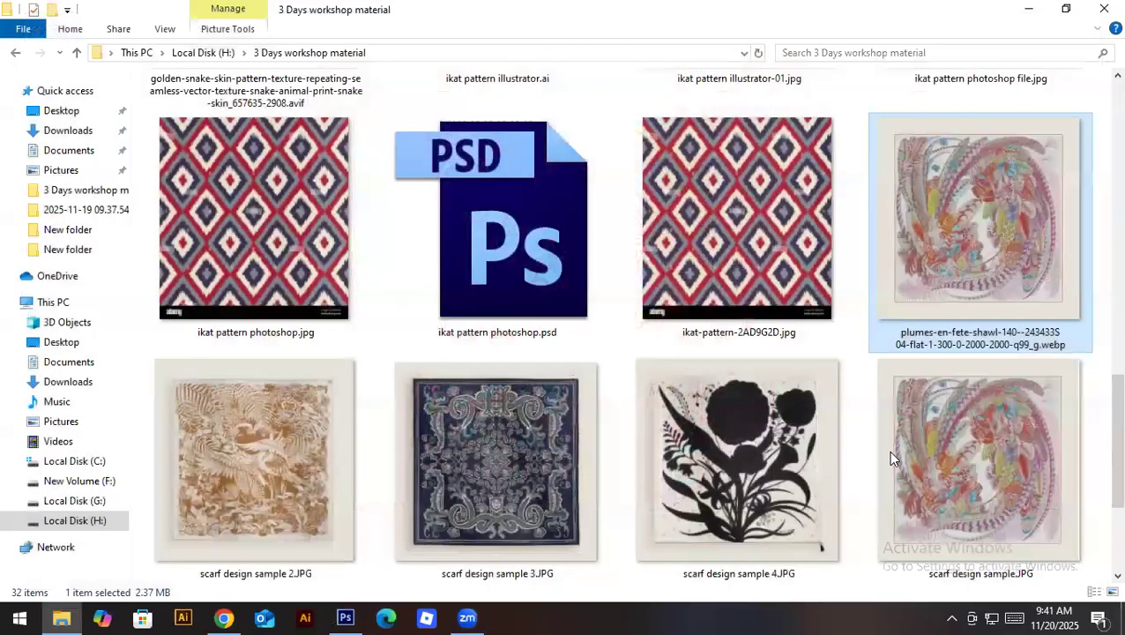
{"action": "scroll", "coordinate": [401, 376], "scroll_direction": "up", "scroll_amount": 2}
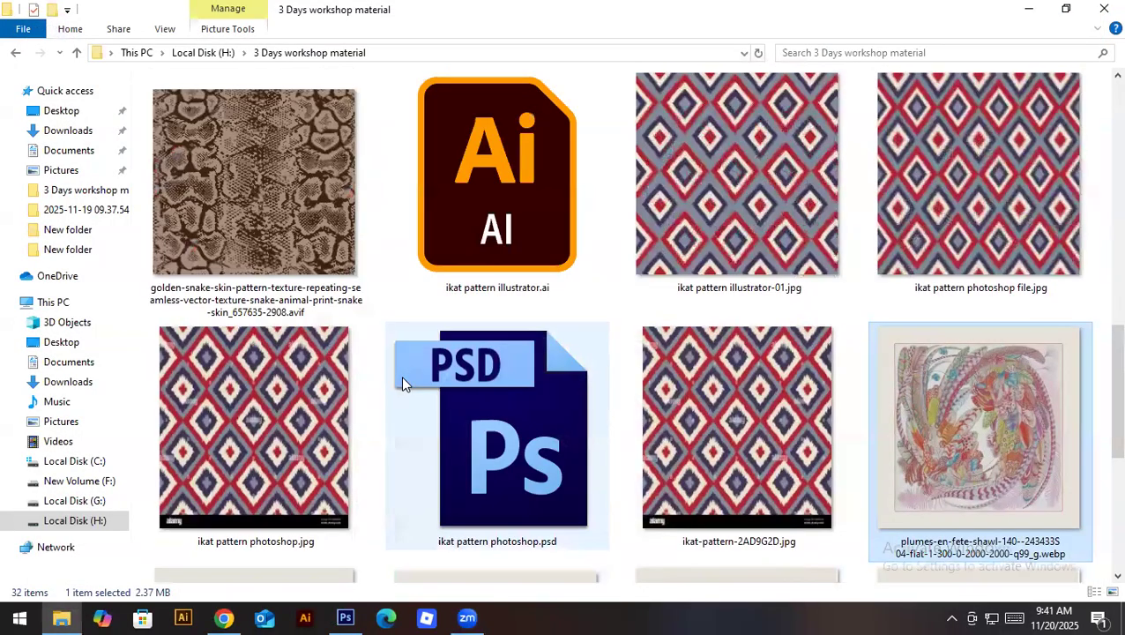
{"action": "scroll", "coordinate": [401, 375], "scroll_direction": "down", "scroll_amount": 2}
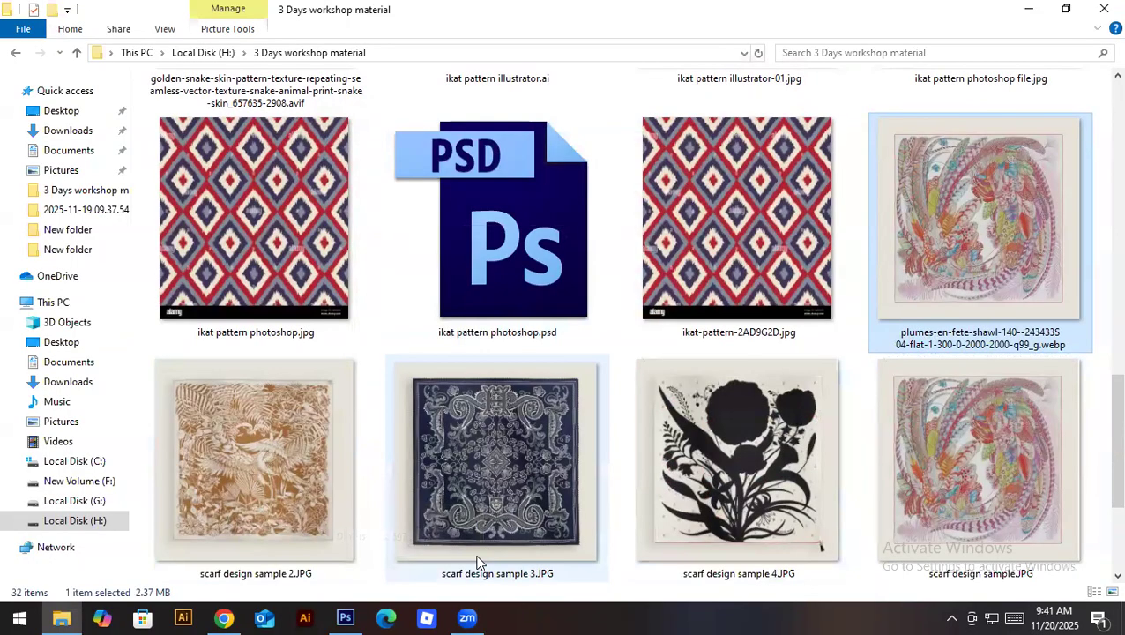
Step: Preview scarf design sample 4.JPG from the workshop folder
{"action": "left_click", "coordinate": [345, 617]}
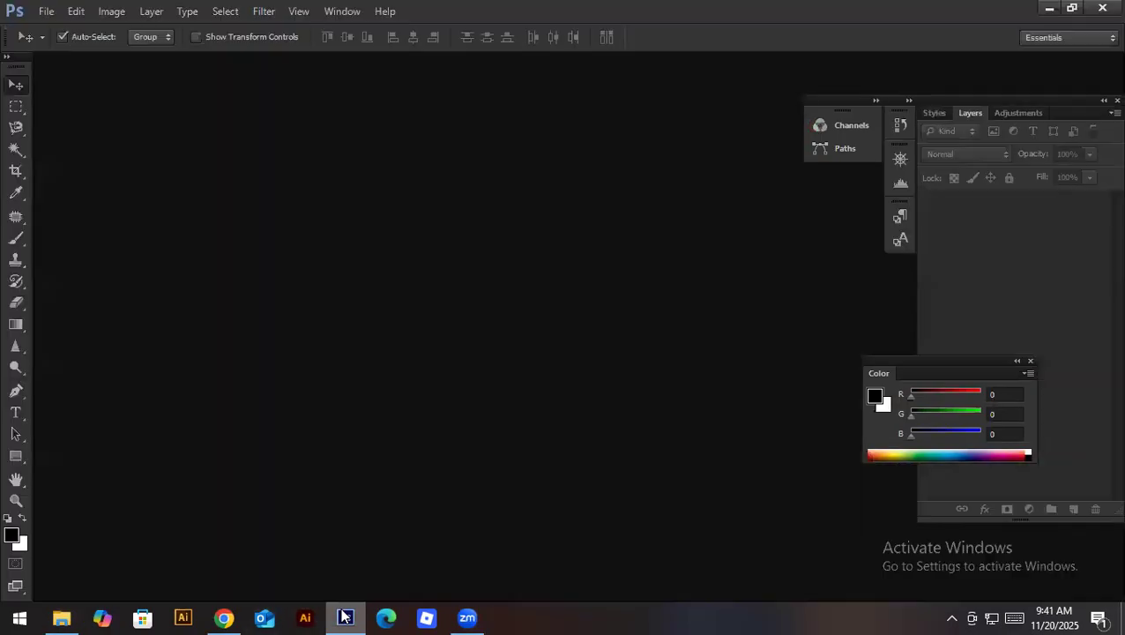
{"action": "left_click", "coordinate": [1049, 7]}
{"action": "left_click", "coordinate": [716, 460]}
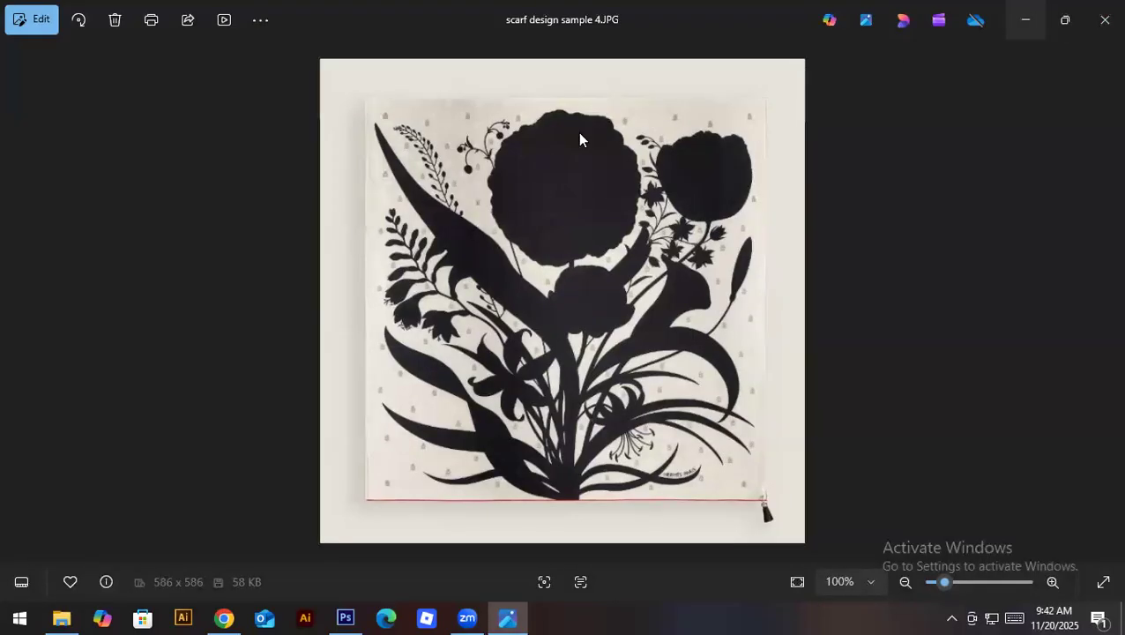
{"action": "left_click", "coordinate": [1104, 19]}
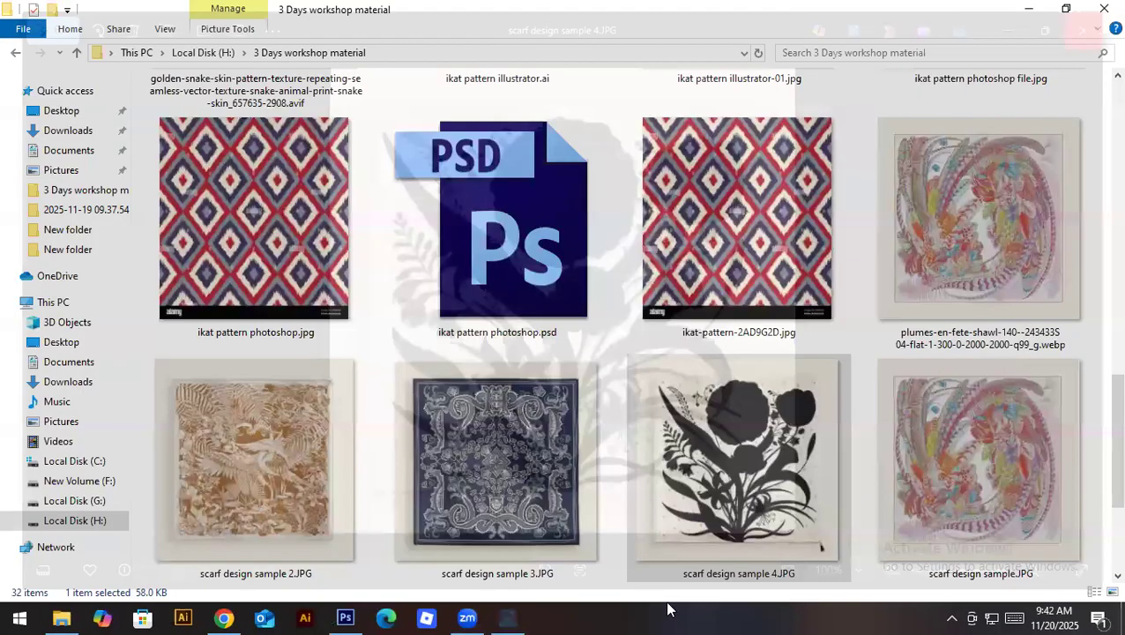
Step: Open scarf design sample 4.JPG in Photoshop and convert its locked background into an editable layer
{"action": "left_click_drag", "start_coordinate": [692, 507], "coordinate": [418, 83]}
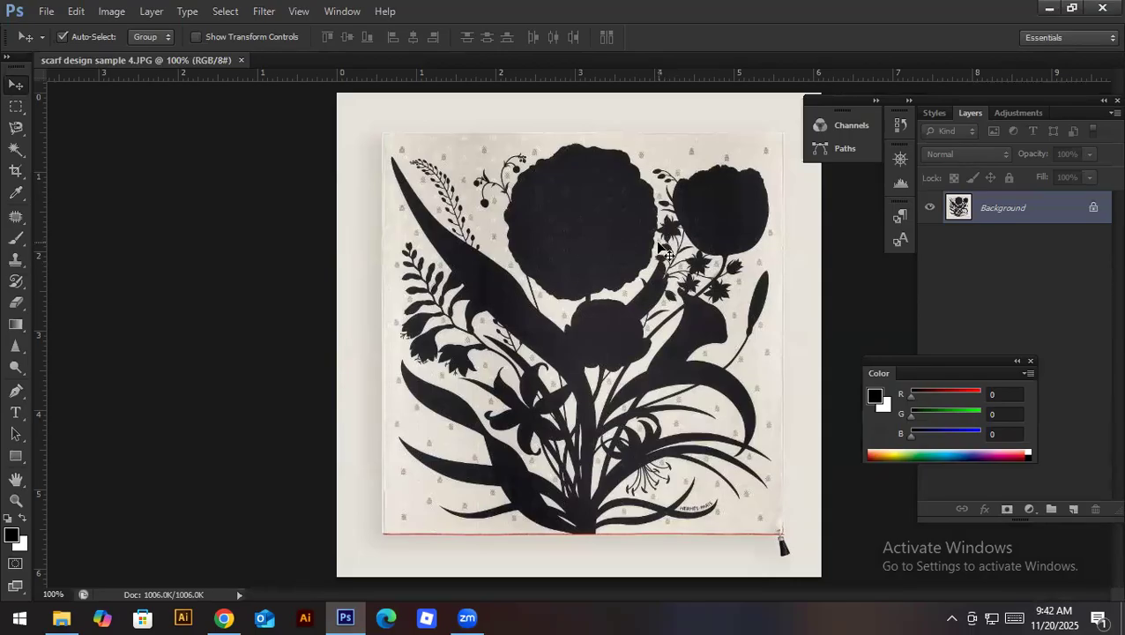
{"action": "double_click", "coordinate": [961, 207]}
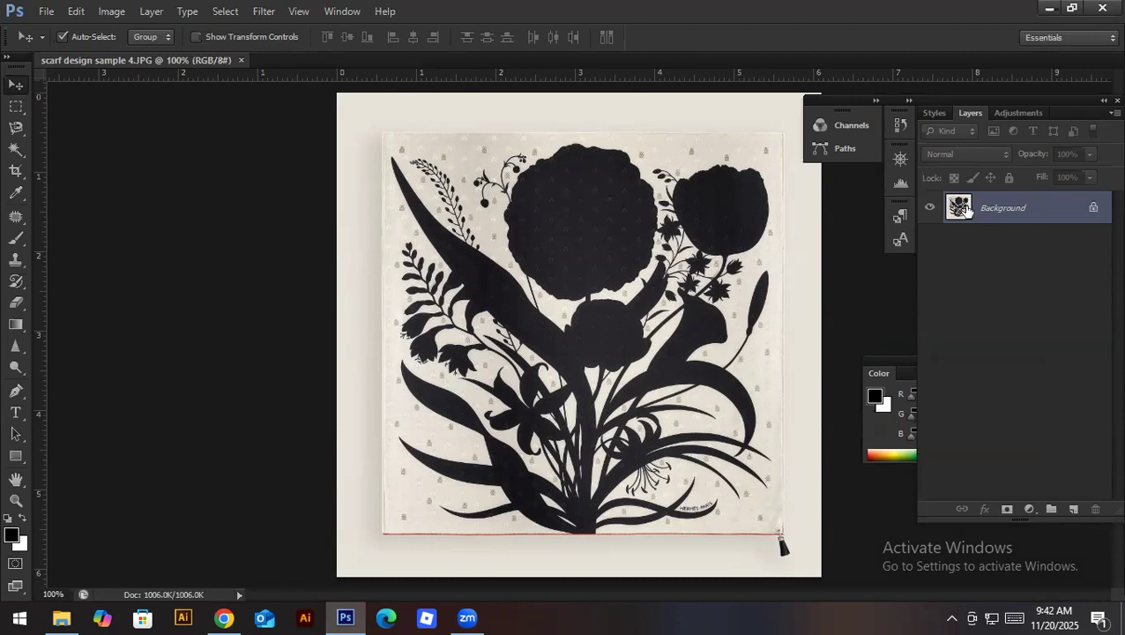
{"action": "key", "text": "Return"}
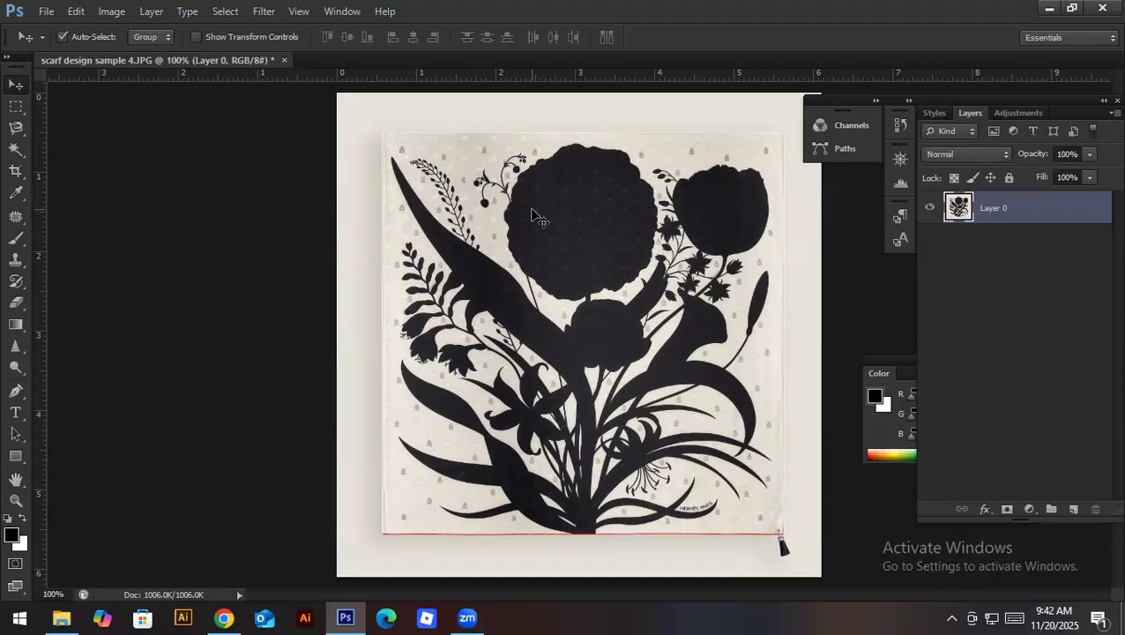
{"action": "key", "text": "ctrl+l"}
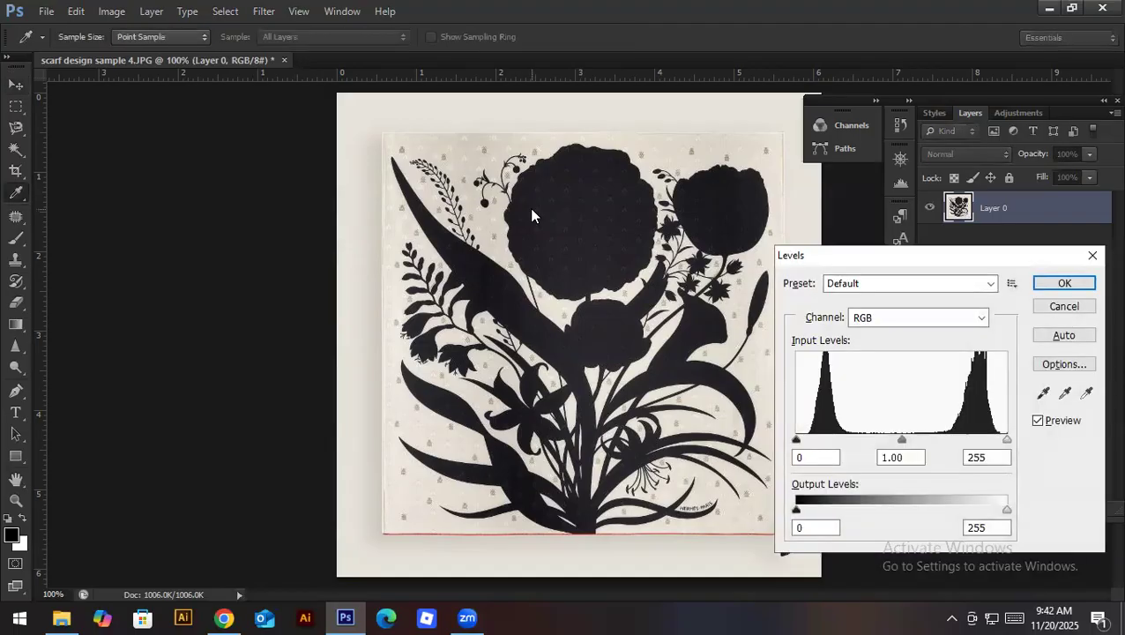
{"action": "key", "text": "Escape"}
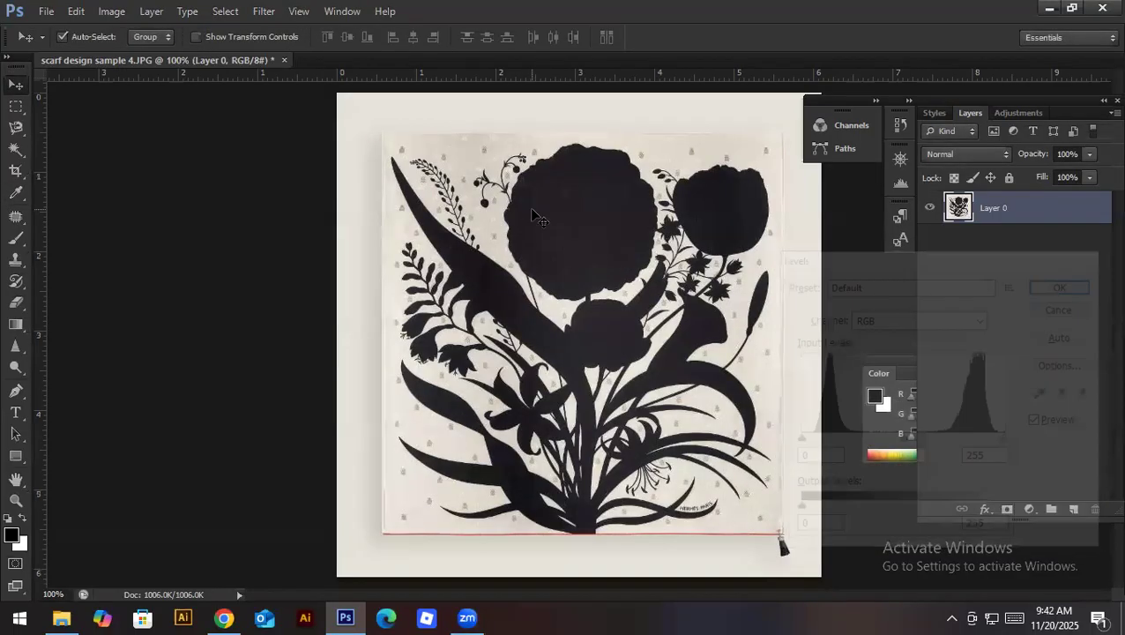
Step: Apply a Black & White adjustment with reds, yellows and greens at 300%, cyans at -200%, and blues and magentas at their minimum
{"action": "left_click", "coordinate": [112, 12]}
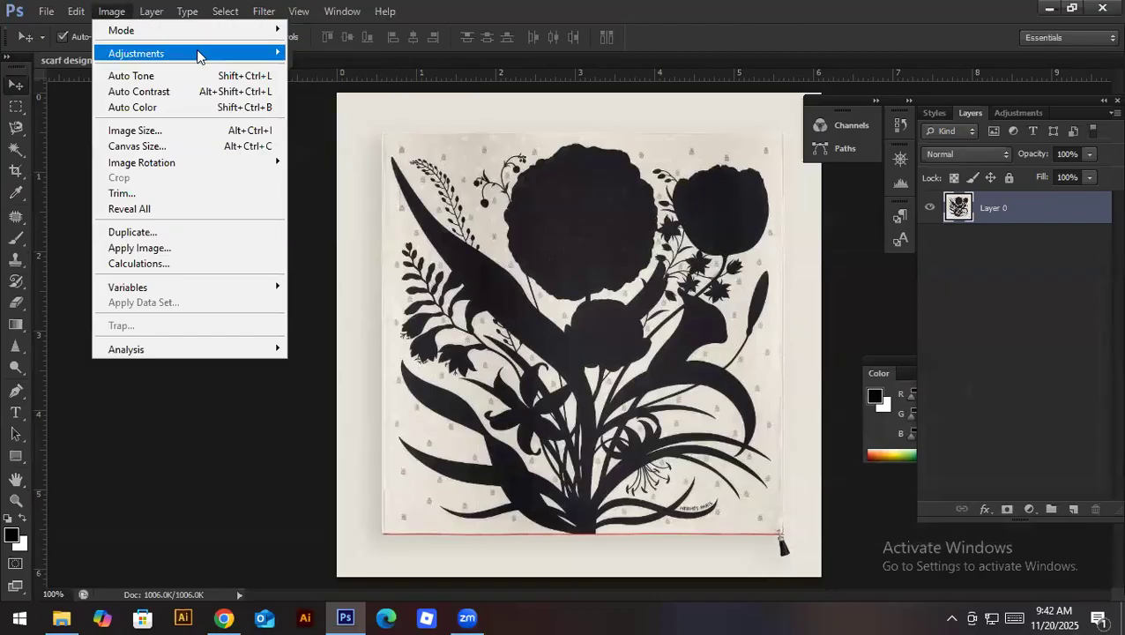
{"action": "mouse_move", "coordinate": [201, 53]}
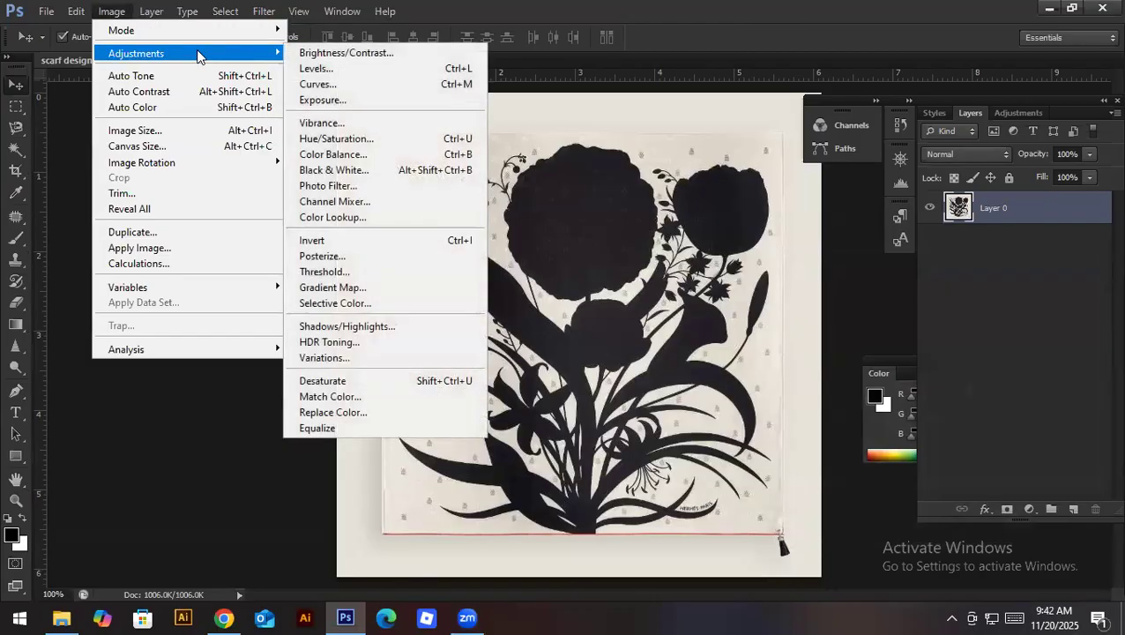
{"action": "left_click", "coordinate": [394, 176]}
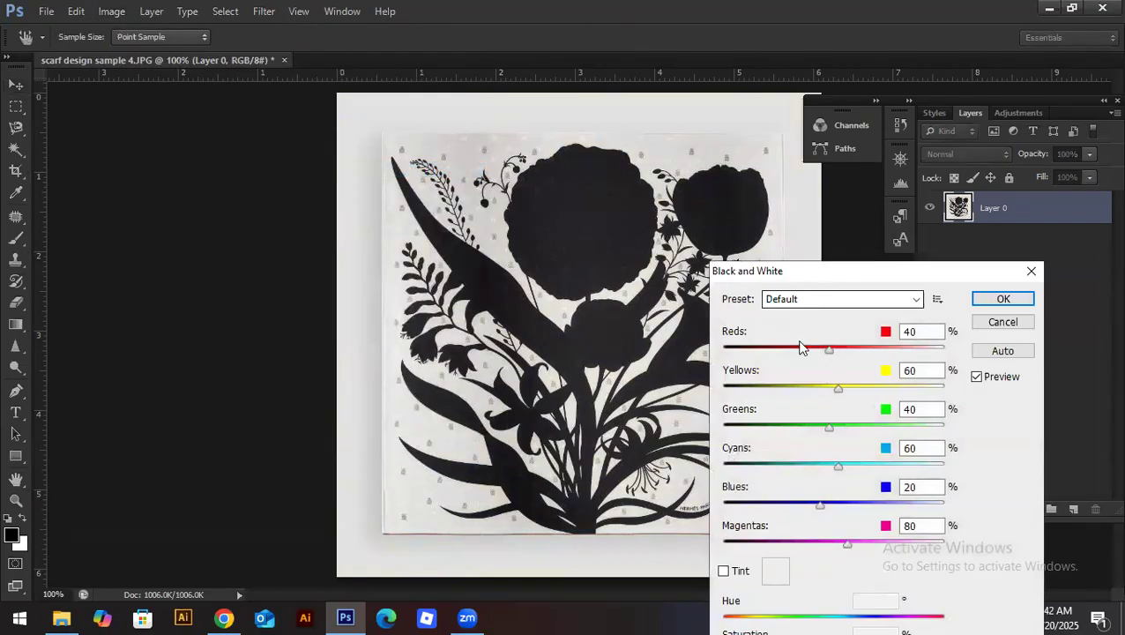
{"action": "left_click_drag", "start_coordinate": [839, 350], "coordinate": [936, 367]}
{"action": "left_click_drag", "start_coordinate": [838, 387], "coordinate": [945, 388]}
{"action": "left_click_drag", "start_coordinate": [828, 428], "coordinate": [948, 432]}
{"action": "left_click_drag", "start_coordinate": [839, 465], "coordinate": [720, 478]}
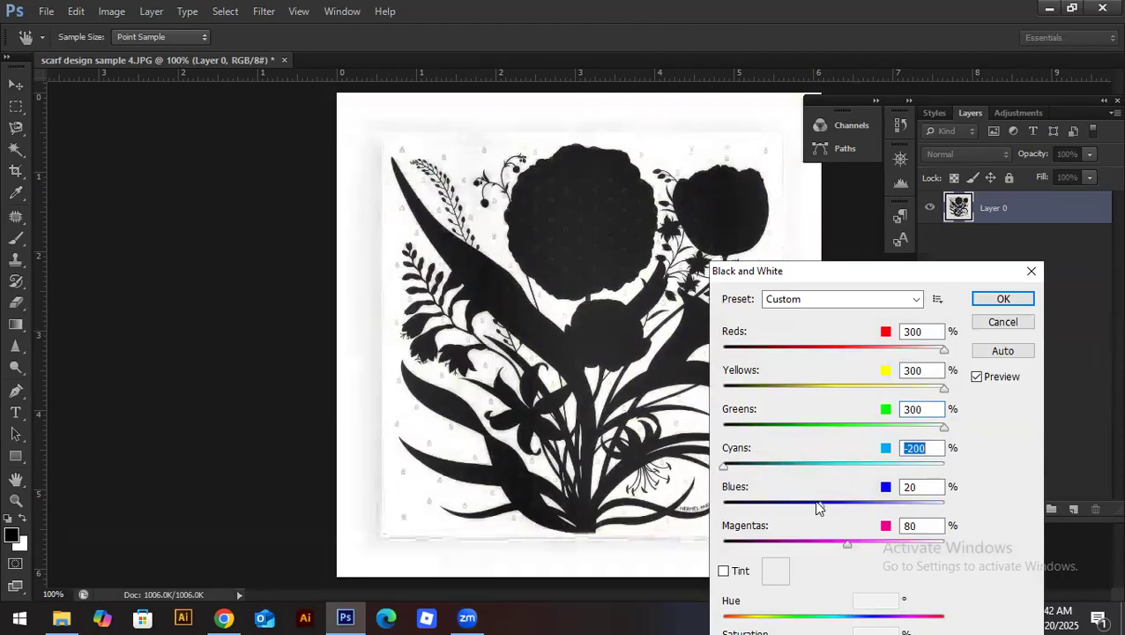
{"action": "left_click_drag", "start_coordinate": [818, 504], "coordinate": [687, 519]}
{"action": "left_click_drag", "start_coordinate": [844, 544], "coordinate": [699, 550]}
{"action": "left_click", "coordinate": [1001, 299]}
{"action": "key", "text": "v"}
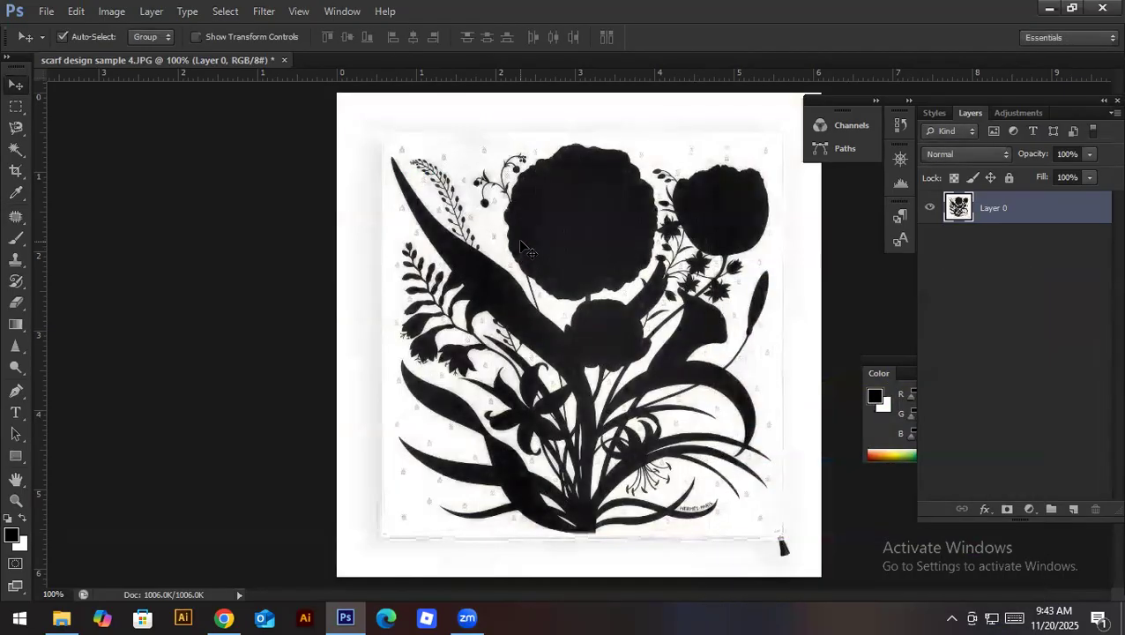
Step: Increase the artwork's contrast with Levels, setting the black input to 92 and the white input to 181
{"action": "key", "text": "ctrl+l"}
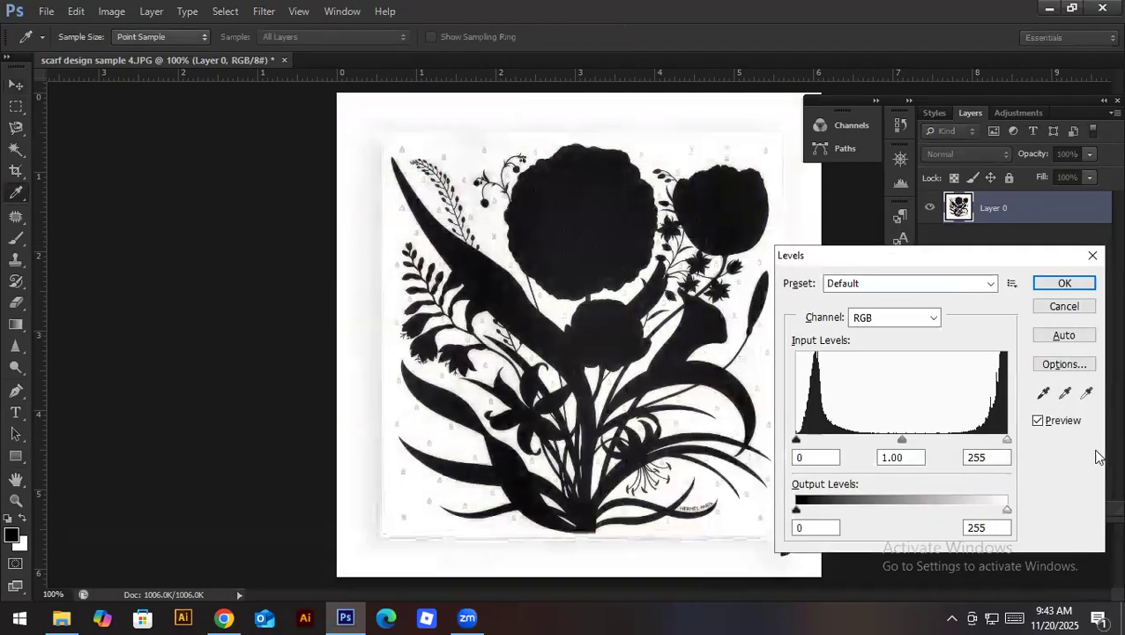
{"action": "left_click_drag", "start_coordinate": [1007, 444], "coordinate": [948, 457]}
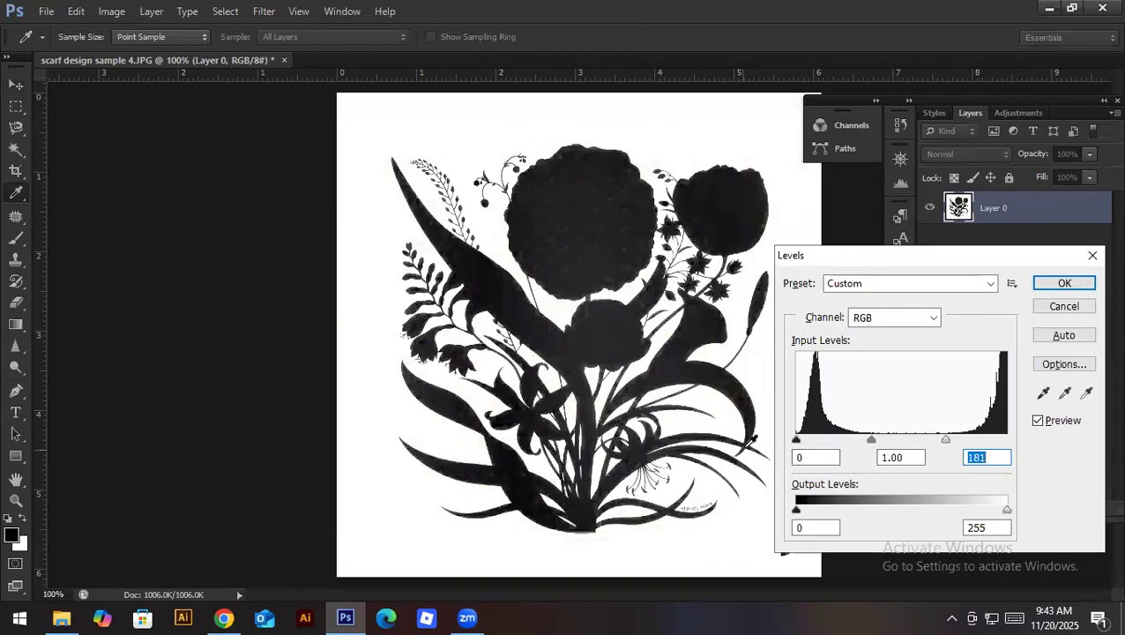
{"action": "left_click_drag", "start_coordinate": [796, 441], "coordinate": [872, 451]}
{"action": "left_click", "coordinate": [1064, 282]}
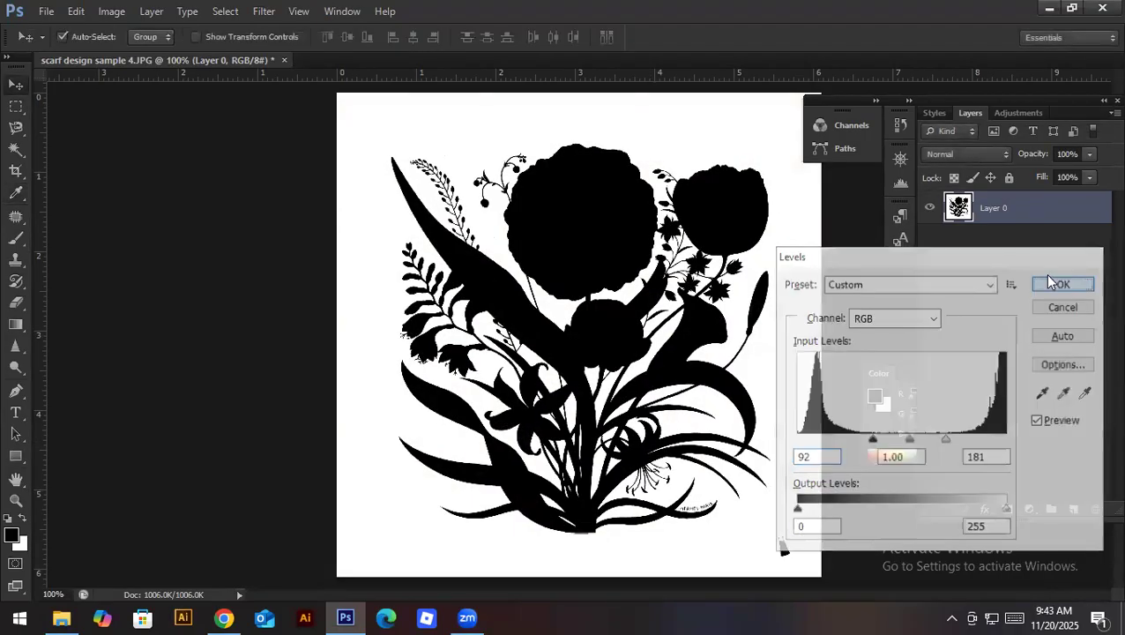
Step: Create a new 20 x 20 in RGB document at 300 ppi in Illustrator
{"action": "left_click", "coordinate": [305, 617]}
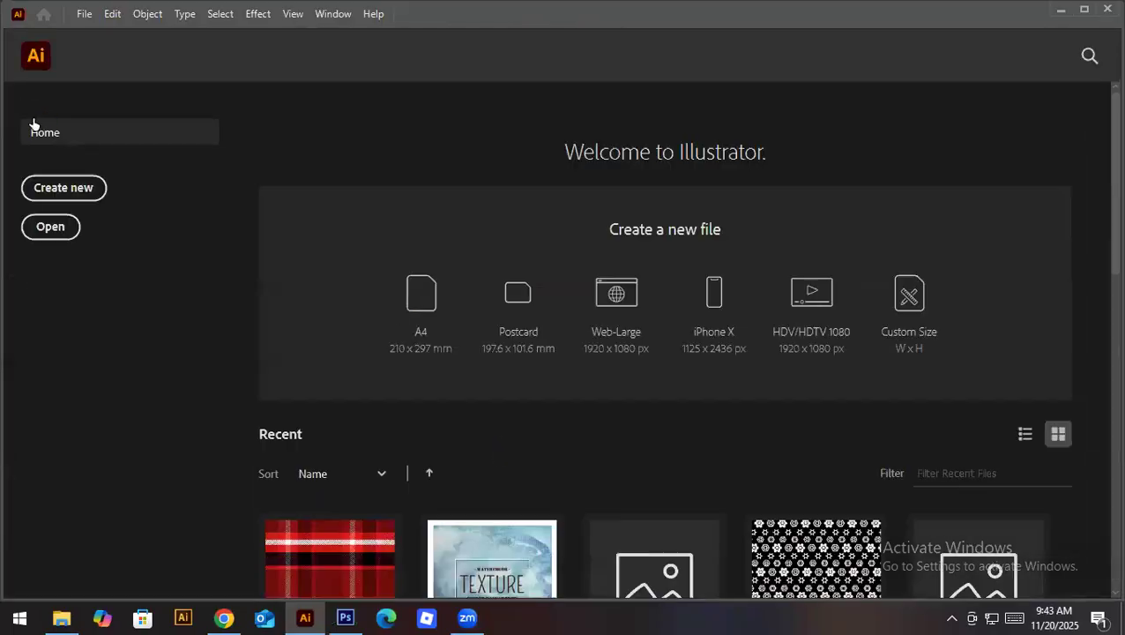
{"action": "left_click", "coordinate": [50, 189]}
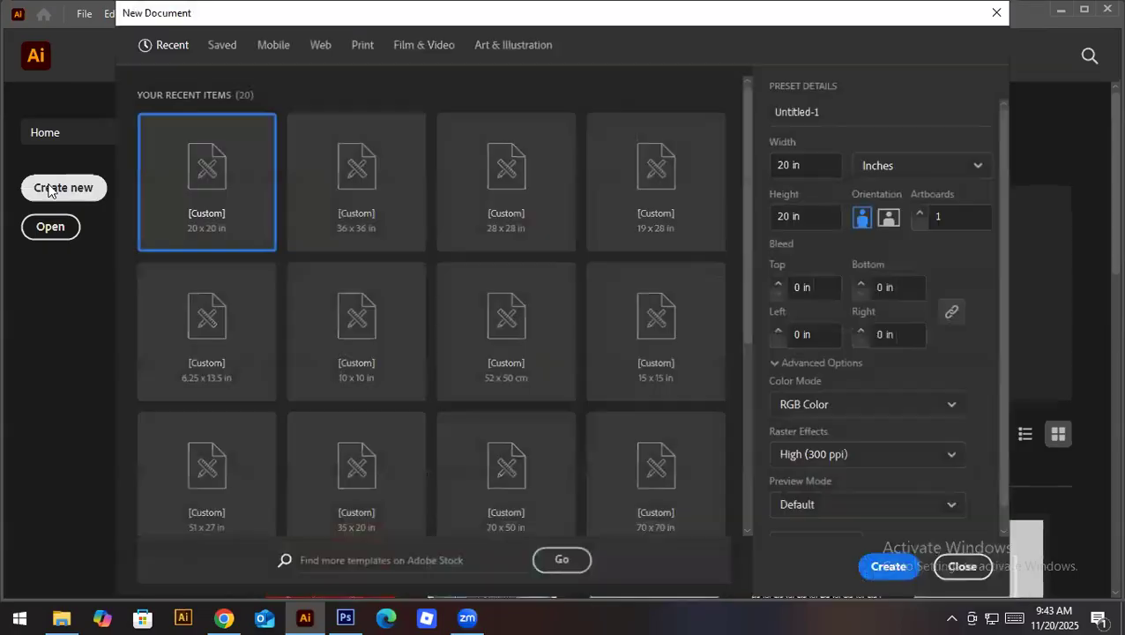
{"action": "left_click", "coordinate": [865, 564]}
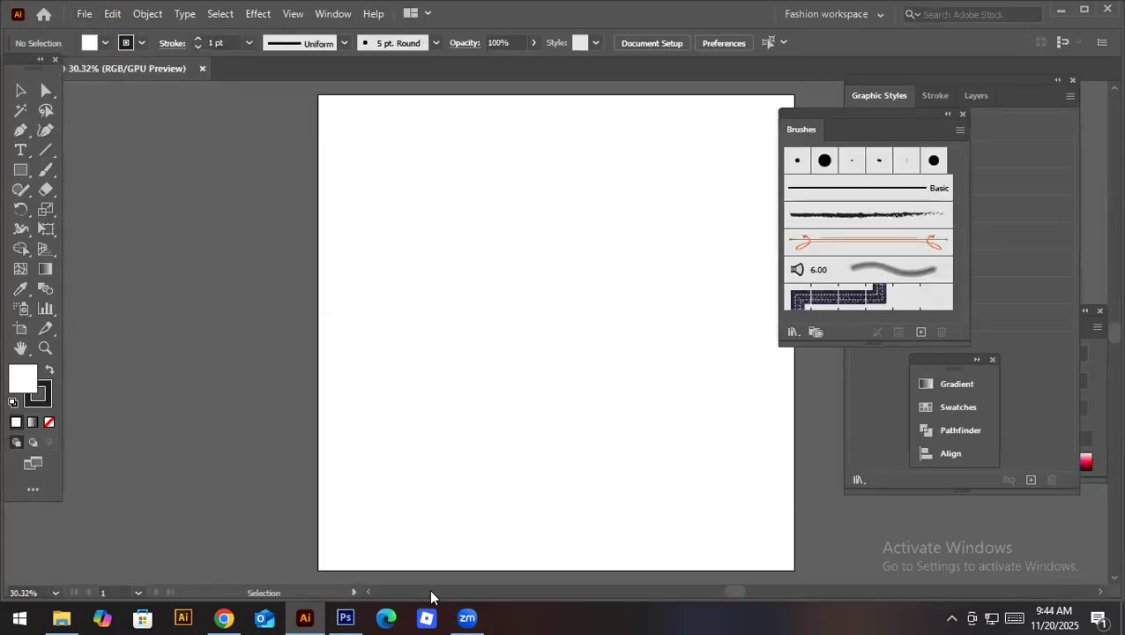
Step: Bring the black-and-white flower artwork from Photoshop onto the Illustrator artboard and enlarge it to about twice its size
{"action": "left_click", "coordinate": [344, 617]}
{"action": "left_click_drag", "start_coordinate": [553, 432], "coordinate": [413, 342]}
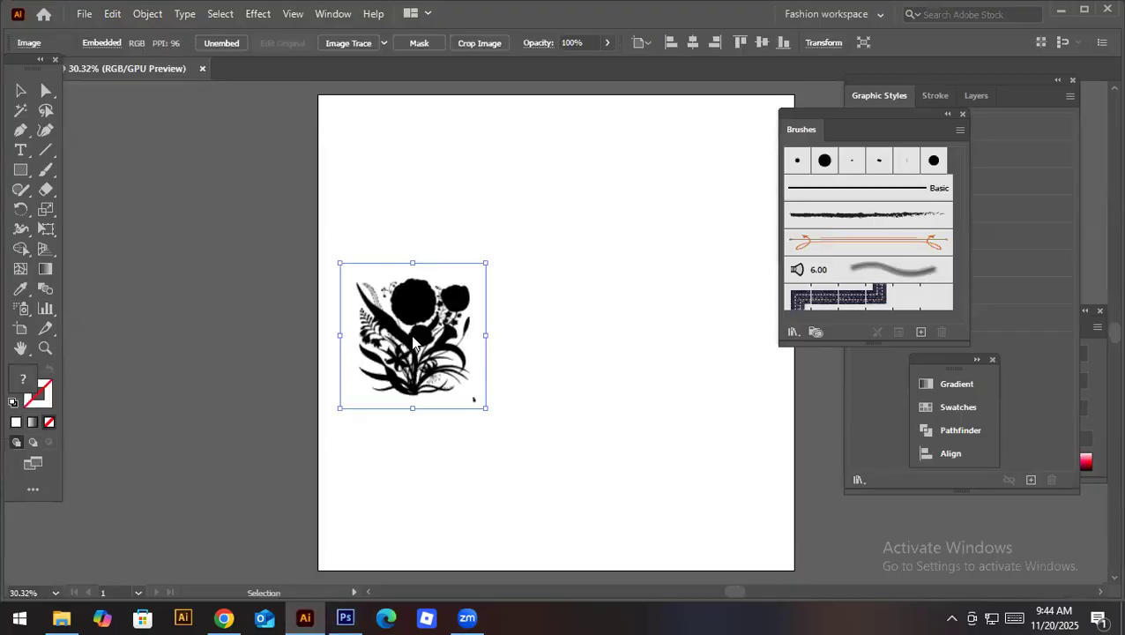
{"action": "left_click_drag", "start_coordinate": [486, 262], "coordinate": [565, 184]}
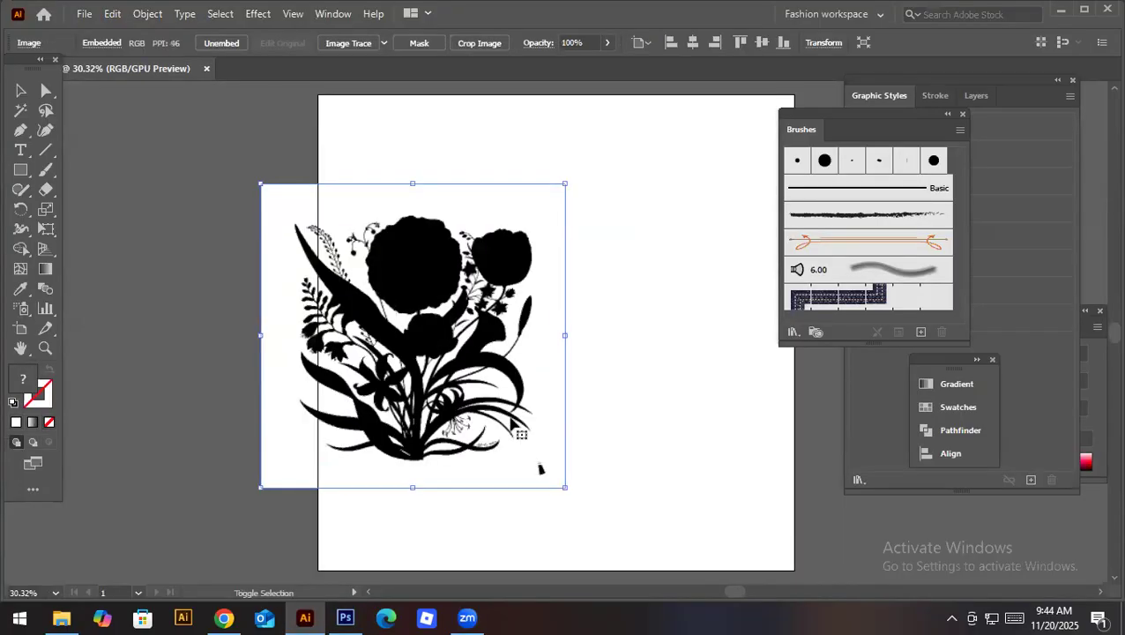
Step: Trace the flower image with the Sketched Art preset and expand the tracing into vector paths
{"action": "left_click", "coordinate": [384, 43]}
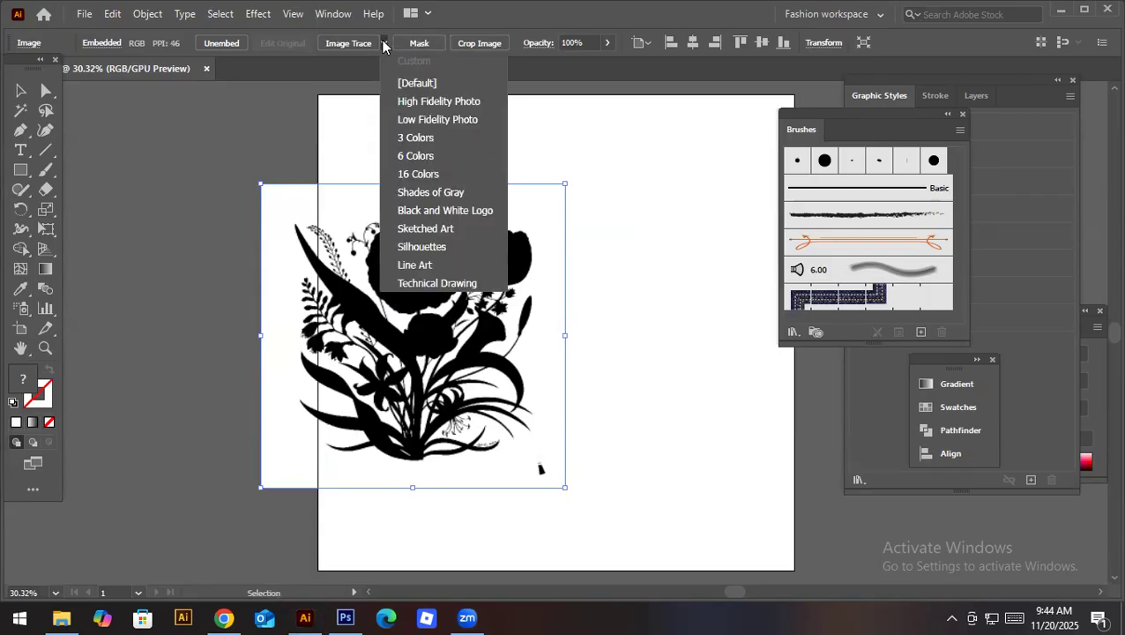
{"action": "left_click", "coordinate": [456, 246]}
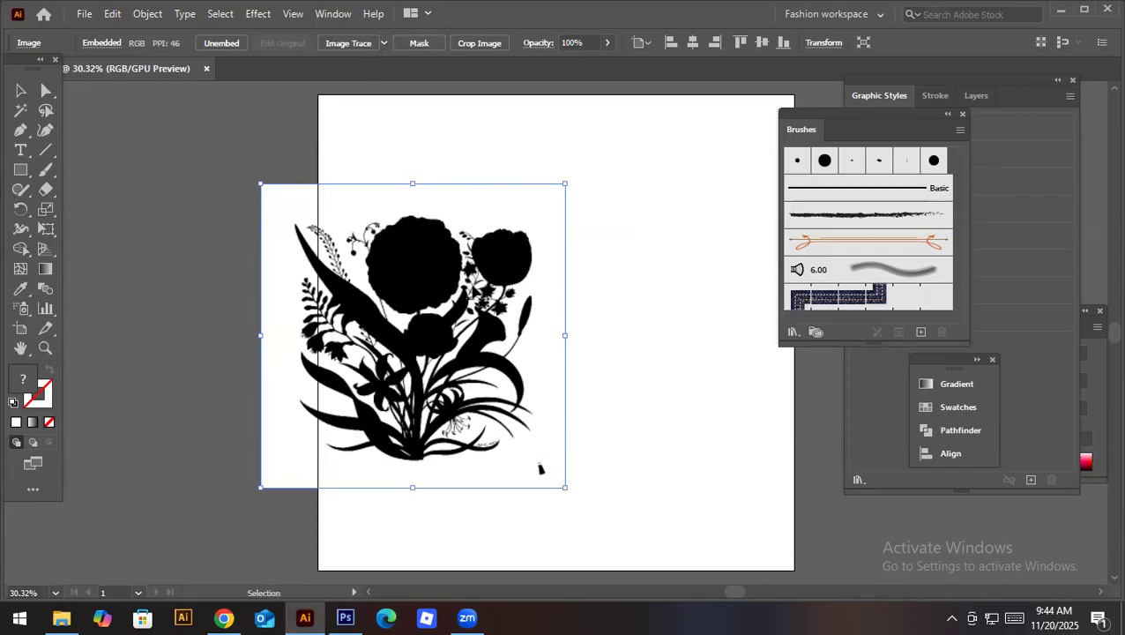
{"action": "key", "text": "z"}
{"action": "left_click_drag", "start_coordinate": [541, 470], "coordinate": [797, 430]}
{"action": "left_click_drag", "start_coordinate": [591, 399], "coordinate": [464, 303]}
{"action": "left_click_drag", "start_coordinate": [360, 238], "coordinate": [452, 256]}
{"action": "key", "text": "v"}
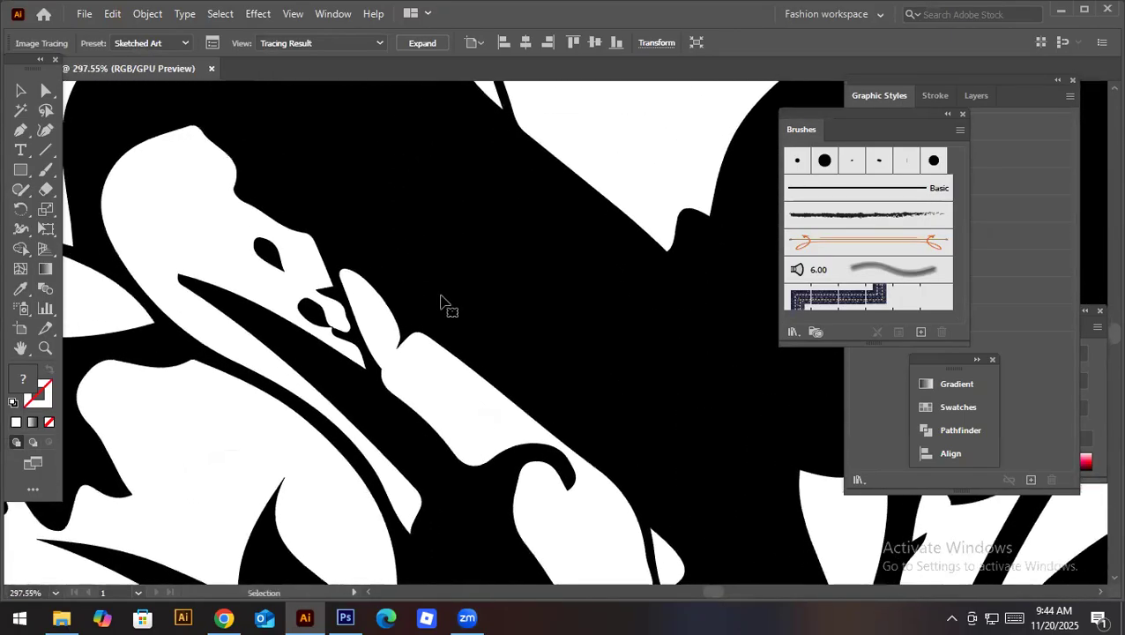
{"action": "left_click", "coordinate": [421, 43]}
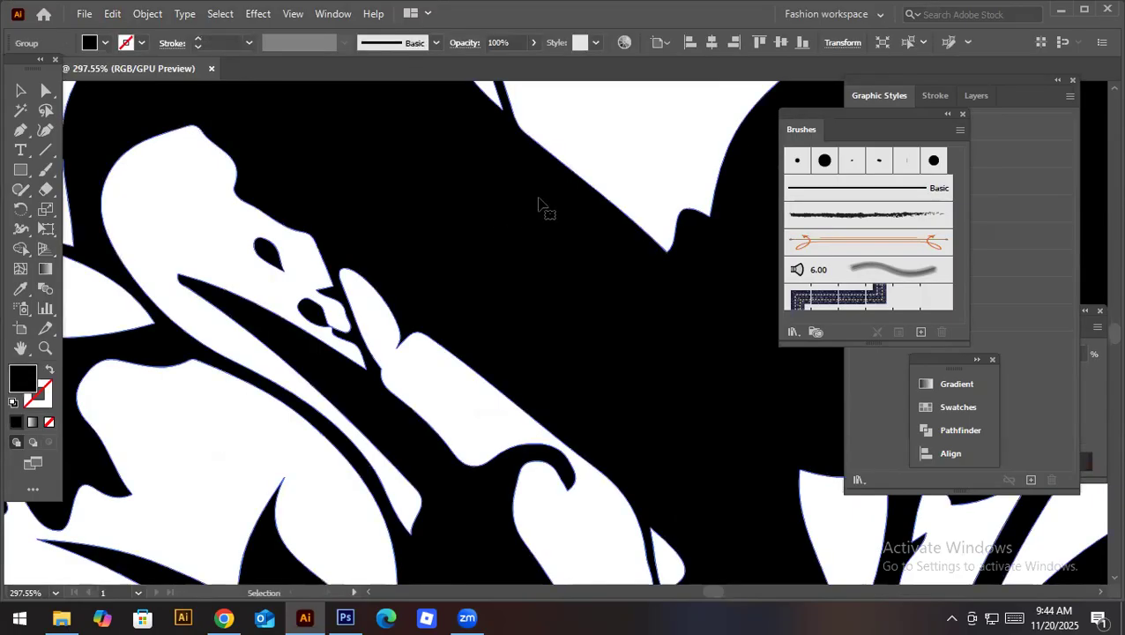
Step: Compare the traced leaf and stem details with the original pixel artwork in Photoshop
{"action": "scroll", "coordinate": [314, 252], "scroll_direction": "down", "scroll_amount": 5}
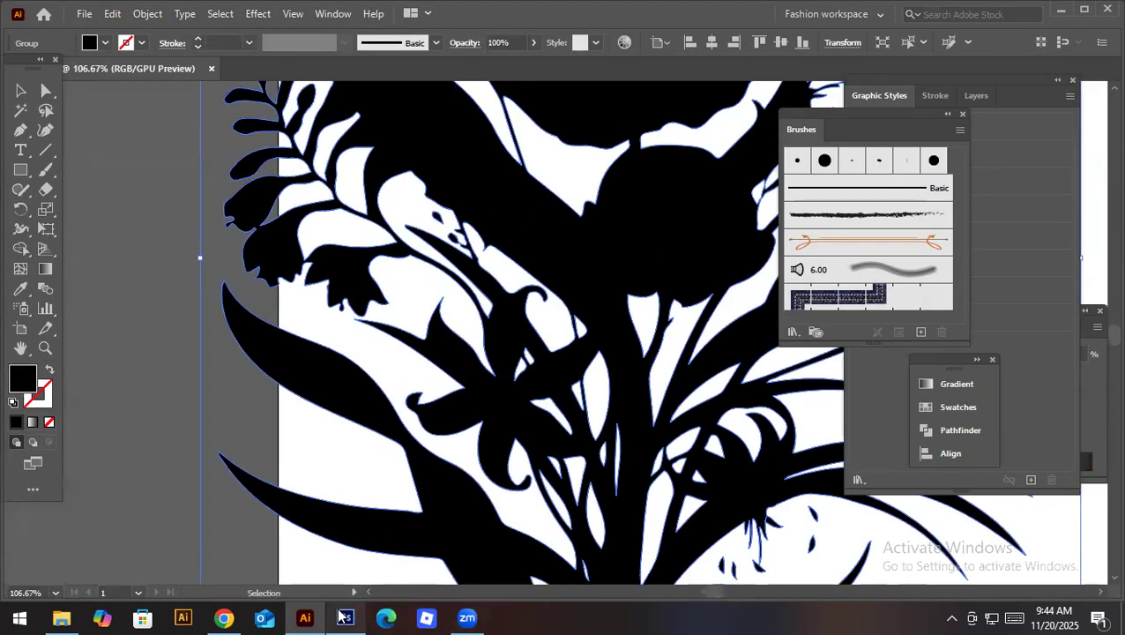
{"action": "left_click", "coordinate": [343, 617]}
{"action": "left_click", "coordinate": [344, 617]}
{"action": "left_click", "coordinate": [344, 617]}
{"action": "left_click_drag", "start_coordinate": [512, 345], "coordinate": [588, 379]}
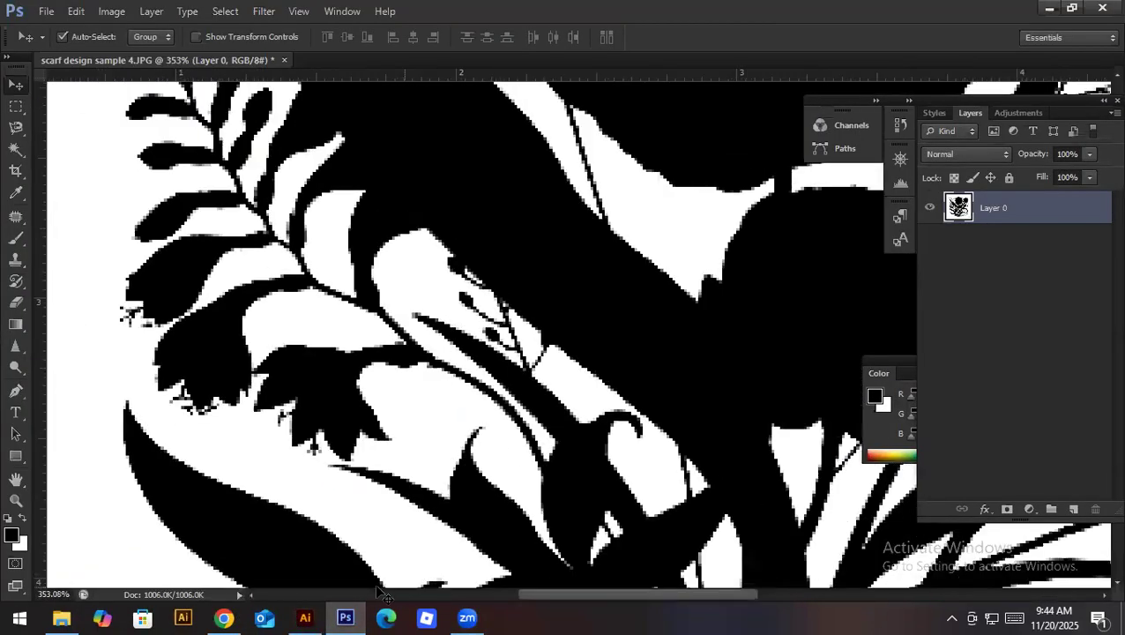
Step: Switch to Illustrator, select the white gap shape beside the small berry stem and smooth its upper edge with the Smooth tool
{"action": "left_click", "coordinate": [304, 617]}
{"action": "key", "text": "z"}
{"action": "mouse_move", "coordinate": [617, 370]}
{"action": "left_mouse_down"}
{"action": "mouse_move", "coordinate": [665, 394]}
{"action": "mouse_move", "coordinate": [477, 329]}
{"action": "mouse_move", "coordinate": [617, 363]}
{"action": "left_mouse_up"}
{"action": "left_click", "coordinate": [22, 188]}
{"action": "left_click", "coordinate": [114, 231]}
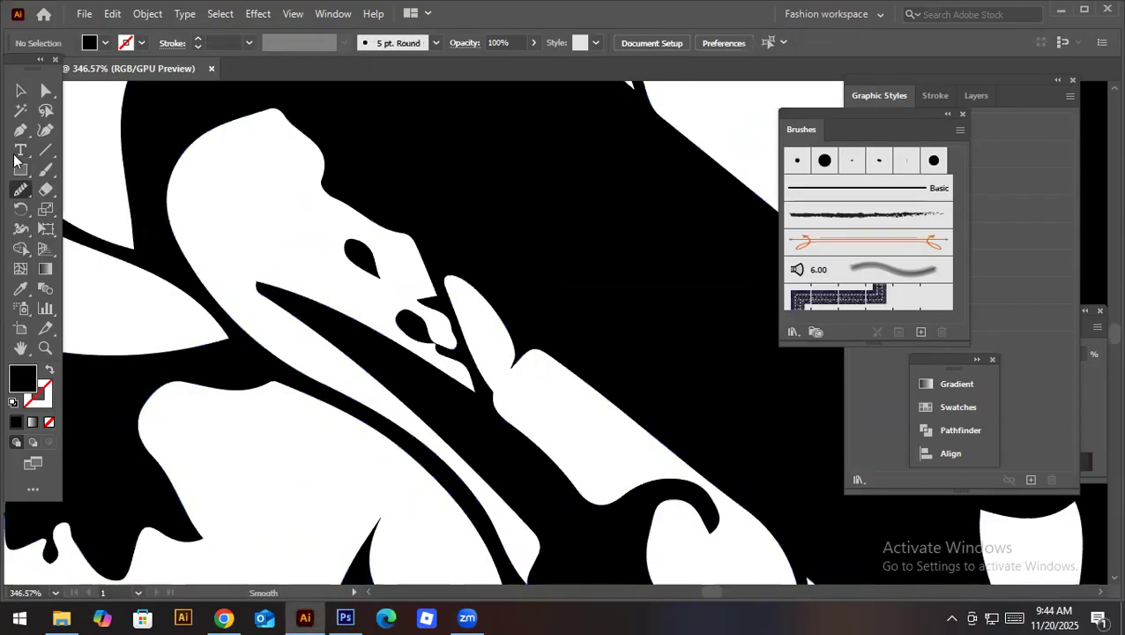
{"action": "left_click", "coordinate": [16, 90]}
{"action": "left_click", "coordinate": [497, 155]}
{"action": "left_click", "coordinate": [21, 189]}
{"action": "mouse_move", "coordinate": [484, 303]}
{"action": "left_mouse_down"}
{"action": "mouse_move", "coordinate": [558, 359]}
{"action": "mouse_move", "coordinate": [471, 297]}
{"action": "left_mouse_up"}
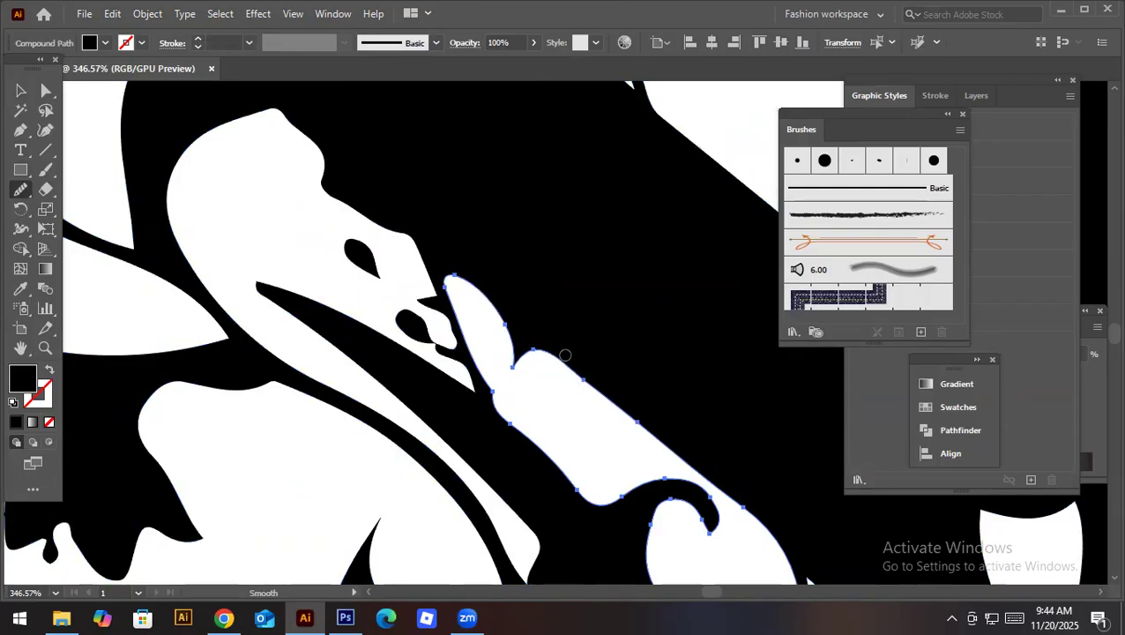
Step: Erase the black notch in the white gap's upper edge and smooth the outline along it
{"action": "key", "text": "e"}
{"action": "left_click", "coordinate": [45, 189]}
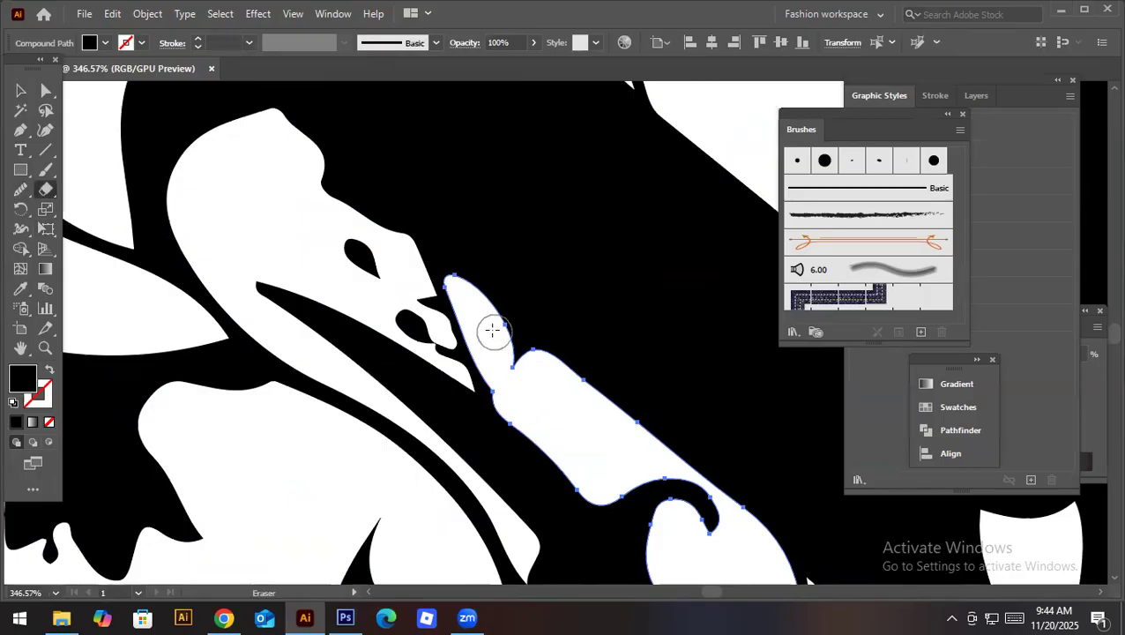
{"action": "left_click_drag", "start_coordinate": [510, 345], "coordinate": [542, 371]}
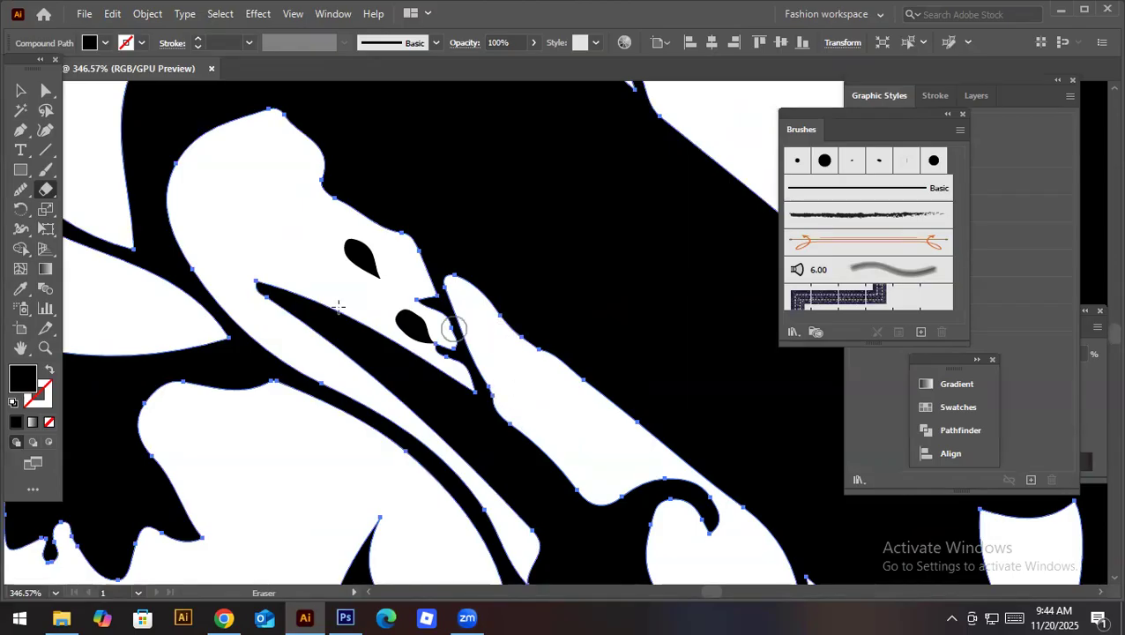
{"action": "left_click", "coordinate": [21, 191]}
{"action": "mouse_move", "coordinate": [484, 297]}
{"action": "left_mouse_down"}
{"action": "mouse_move", "coordinate": [615, 390]}
{"action": "mouse_move", "coordinate": [714, 440]}
{"action": "left_mouse_up"}
{"action": "left_click_drag", "start_coordinate": [546, 383], "coordinate": [276, 408]}
Step: Compare the traced bell flowers and berry stem with the original pixel artwork in Photoshop
{"action": "left_click_drag", "start_coordinate": [363, 433], "coordinate": [303, 320]}
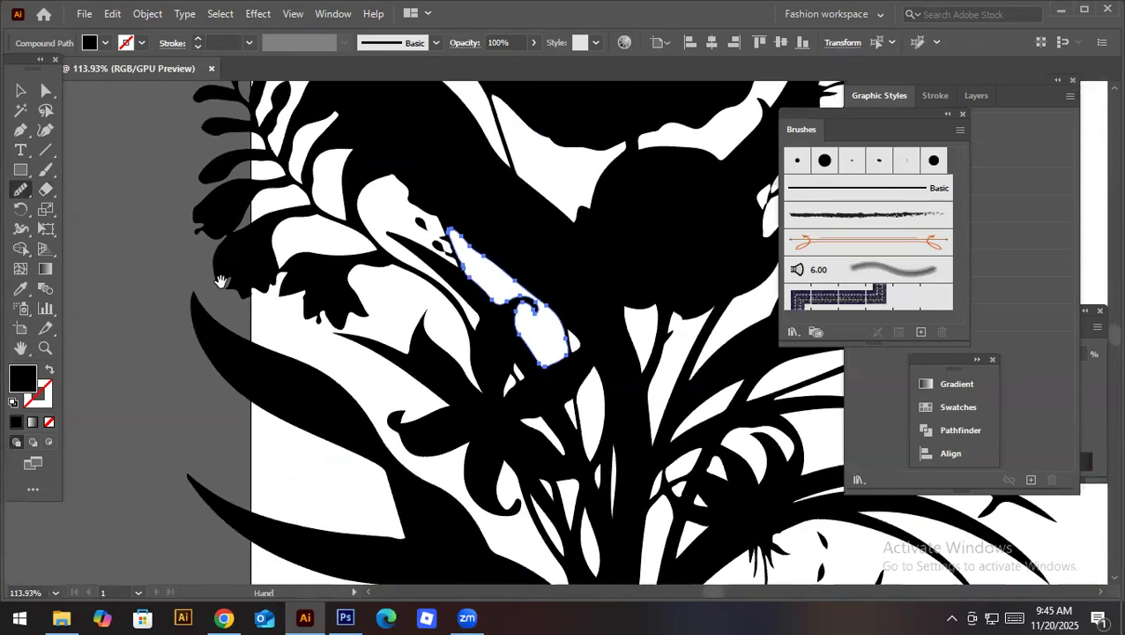
{"action": "left_click_drag", "start_coordinate": [220, 281], "coordinate": [269, 279]}
{"action": "left_click", "coordinate": [344, 617]}
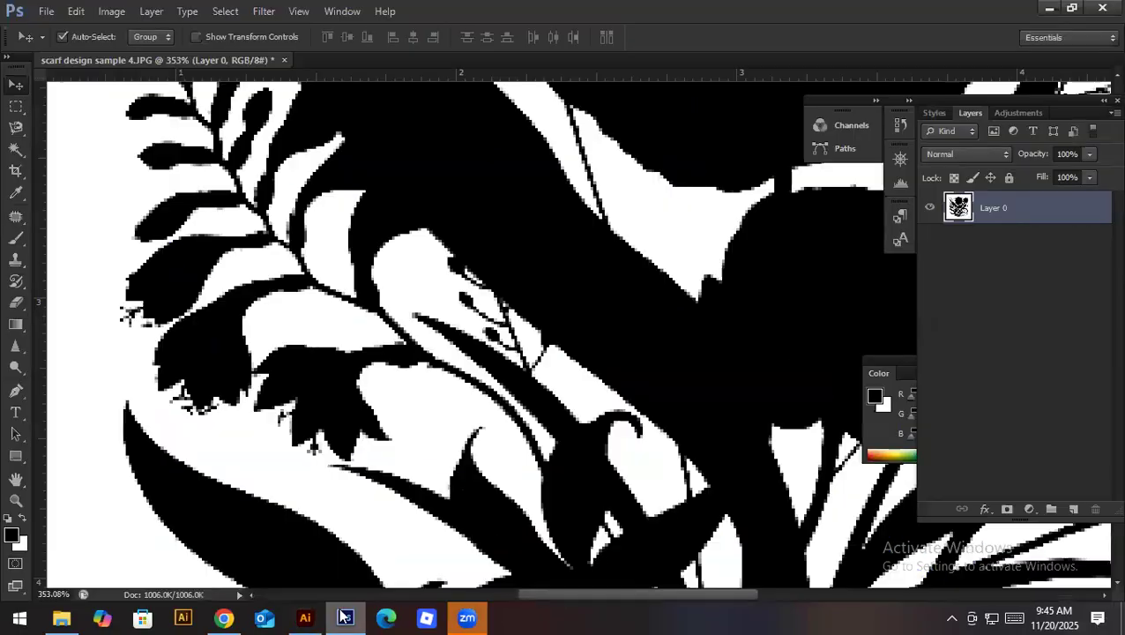
{"action": "left_click", "coordinate": [345, 618]}
{"action": "left_click", "coordinate": [345, 617]}
{"action": "left_click", "coordinate": [345, 617]}
Step: Select the traced group in Illustrator and erase the small stray fragment at the tip of the uppermost bell flower
{"action": "mouse_move", "coordinate": [230, 226]}
{"action": "left_mouse_down"}
{"action": "mouse_move", "coordinate": [382, 276]}
{"action": "mouse_move", "coordinate": [344, 331]}
{"action": "mouse_move", "coordinate": [368, 374]}
{"action": "left_mouse_up"}
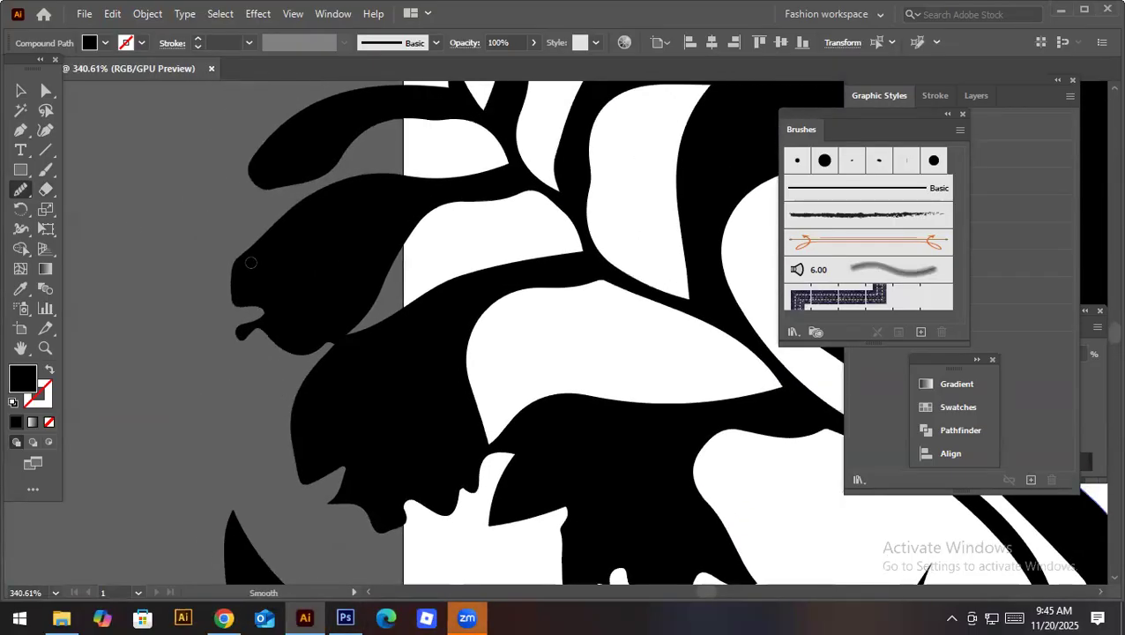
{"action": "left_click", "coordinate": [46, 191]}
{"action": "key", "text": "v"}
{"action": "left_click", "coordinate": [294, 329]}
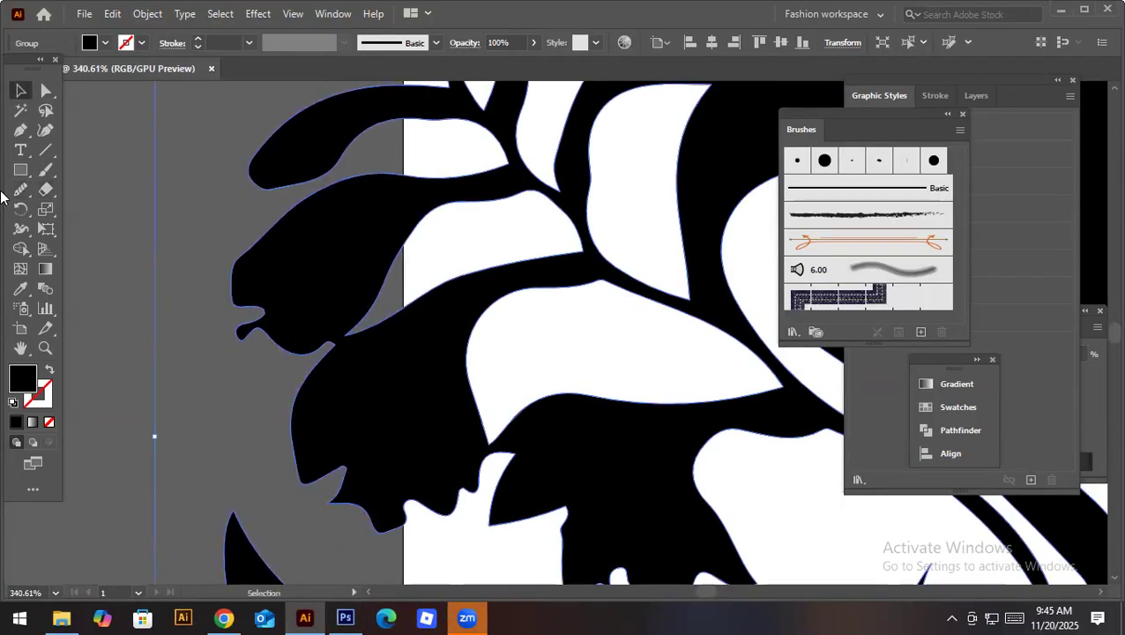
{"action": "left_click", "coordinate": [44, 190]}
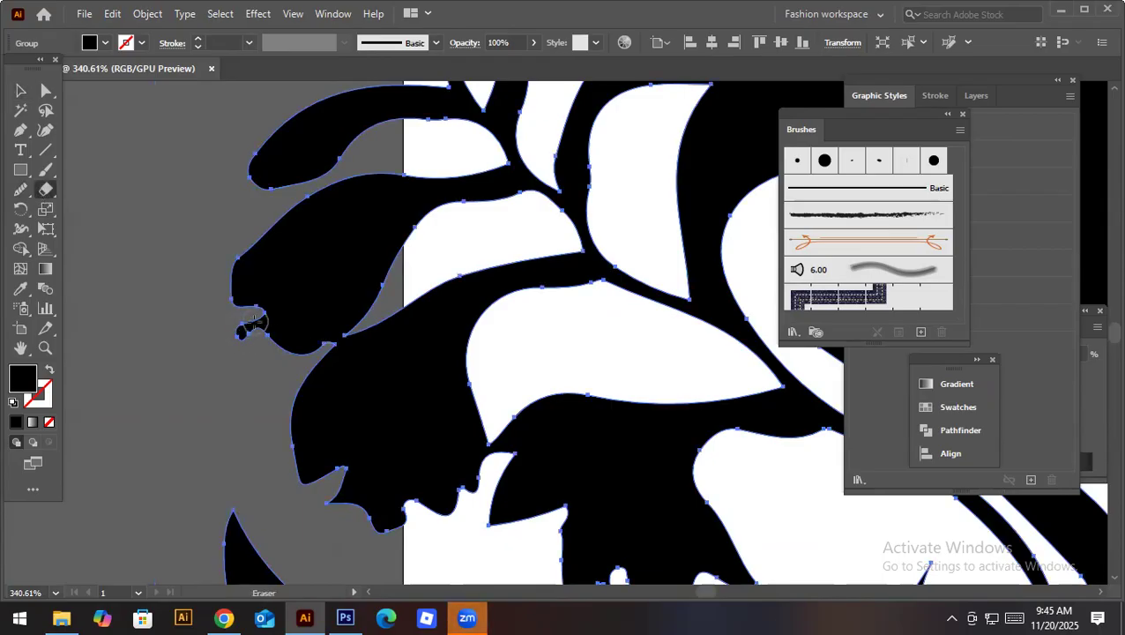
{"action": "mouse_move", "coordinate": [253, 323]}
{"action": "left_mouse_down"}
{"action": "mouse_move", "coordinate": [253, 335]}
{"action": "mouse_move", "coordinate": [224, 324]}
{"action": "left_mouse_up"}
Step: Erase the ragged bits along the petal tips of the two lower bell flowers
{"action": "left_click_drag", "start_coordinate": [324, 434], "coordinate": [264, 361]}
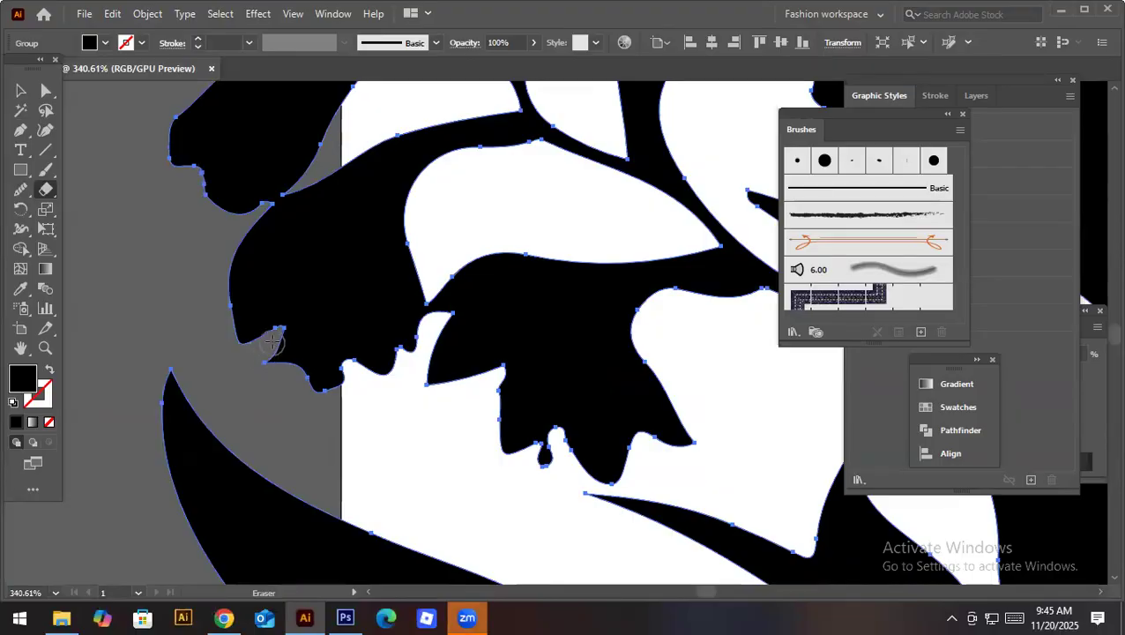
{"action": "mouse_move", "coordinate": [253, 353]}
{"action": "left_mouse_down"}
{"action": "mouse_move", "coordinate": [272, 339]}
{"action": "mouse_move", "coordinate": [266, 366]}
{"action": "mouse_move", "coordinate": [282, 386]}
{"action": "mouse_move", "coordinate": [336, 424]}
{"action": "left_mouse_up"}
{"action": "left_click_drag", "start_coordinate": [565, 489], "coordinate": [547, 455]}
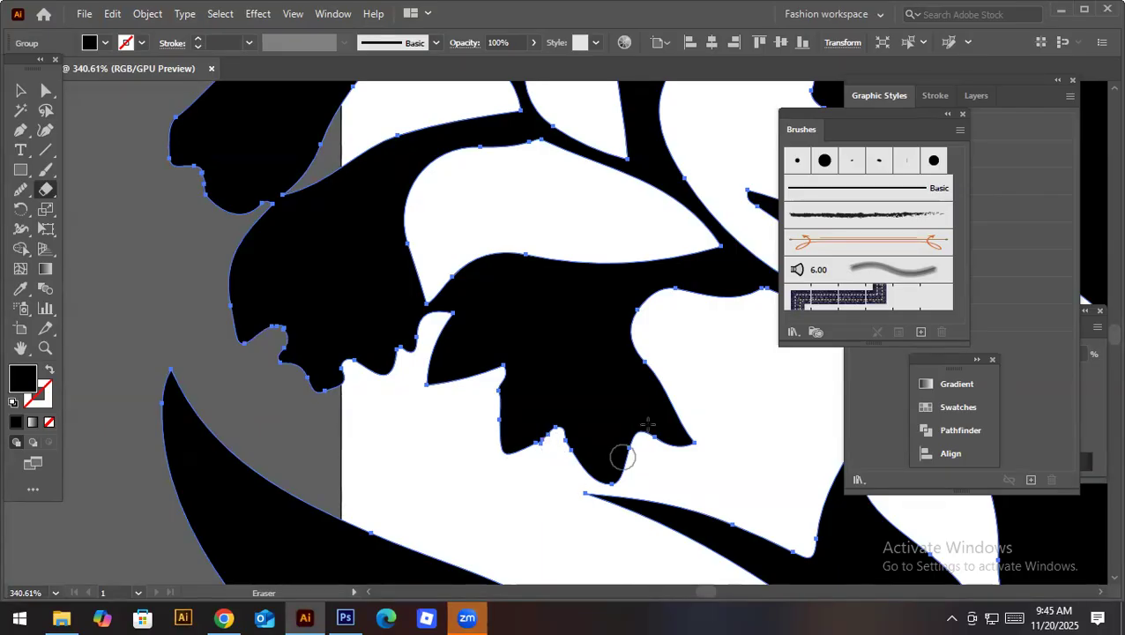
Step: Examine the traced leaves, stems and small blossoms across the artwork for poorly traced details
{"action": "left_click_drag", "start_coordinate": [646, 426], "coordinate": [423, 422]}
{"action": "left_click_drag", "start_coordinate": [572, 380], "coordinate": [430, 322]}
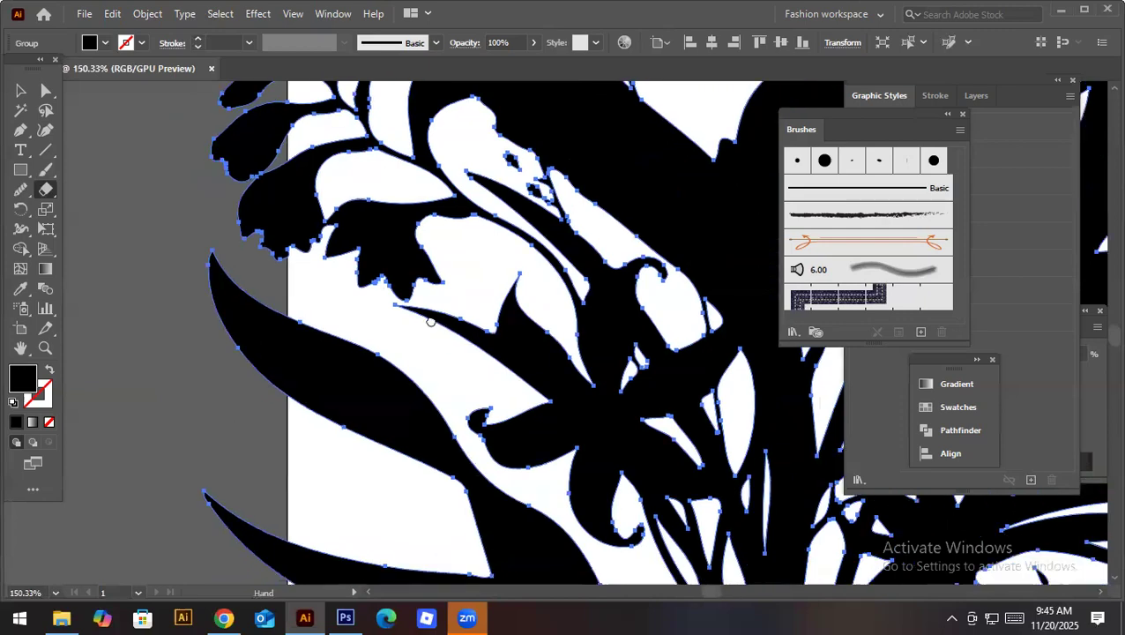
{"action": "left_click_drag", "start_coordinate": [630, 532], "coordinate": [370, 439]}
{"action": "left_click_drag", "start_coordinate": [553, 460], "coordinate": [409, 478]}
{"action": "left_click_drag", "start_coordinate": [595, 509], "coordinate": [522, 355]}
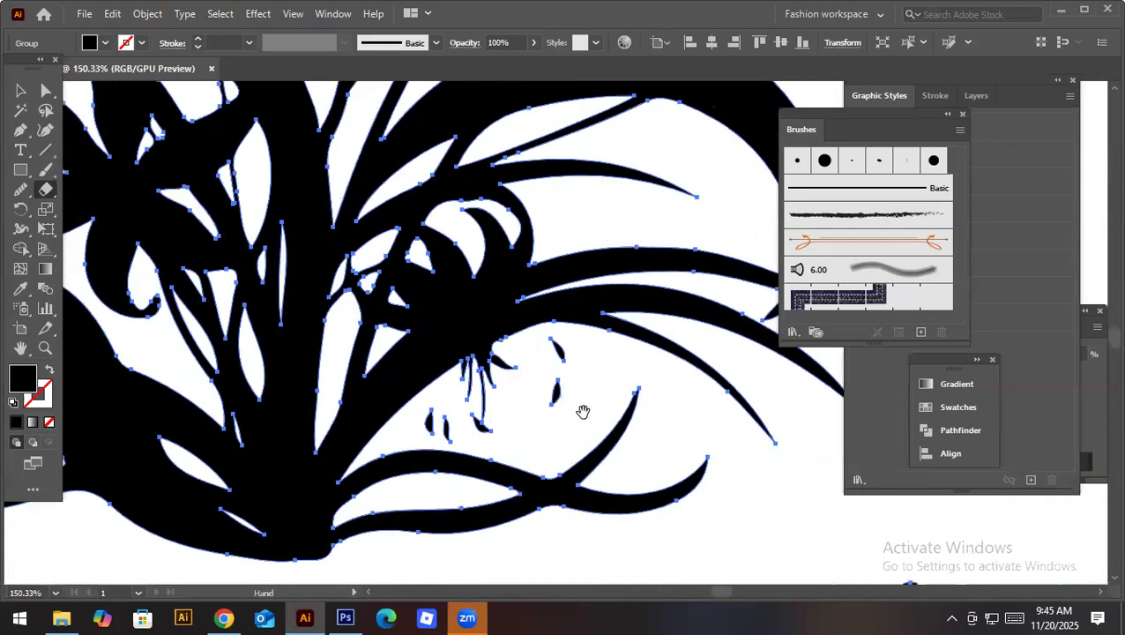
{"action": "left_click_drag", "start_coordinate": [695, 359], "coordinate": [533, 427]}
{"action": "left_click_drag", "start_coordinate": [505, 270], "coordinate": [515, 356]}
{"action": "left_click_drag", "start_coordinate": [479, 243], "coordinate": [539, 334]}
{"action": "left_click_drag", "start_coordinate": [573, 180], "coordinate": [520, 362]}
{"action": "left_click_drag", "start_coordinate": [434, 166], "coordinate": [469, 333]}
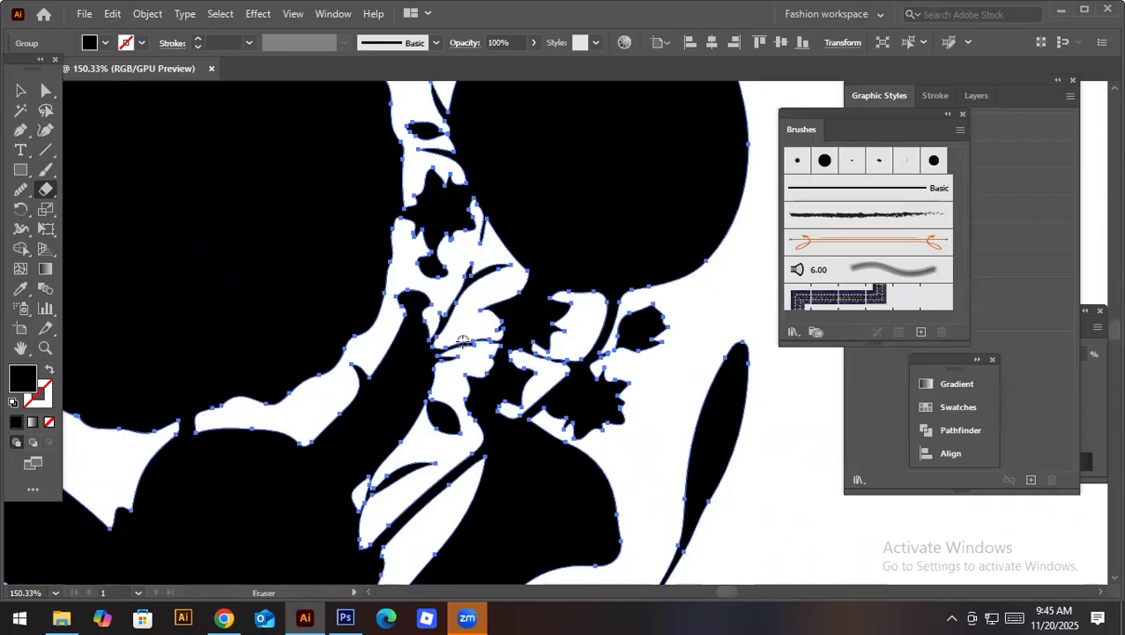
{"action": "key", "text": "v"}
{"action": "left_click", "coordinate": [668, 416]}
{"action": "left_click_drag", "start_coordinate": [555, 371], "coordinate": [317, 394]}
{"action": "left_click_drag", "start_coordinate": [447, 398], "coordinate": [433, 282]}
{"action": "left_click_drag", "start_coordinate": [402, 203], "coordinate": [718, 298]}
{"action": "left_click_drag", "start_coordinate": [362, 266], "coordinate": [404, 350]}
{"action": "left_click_drag", "start_coordinate": [321, 318], "coordinate": [400, 333]}
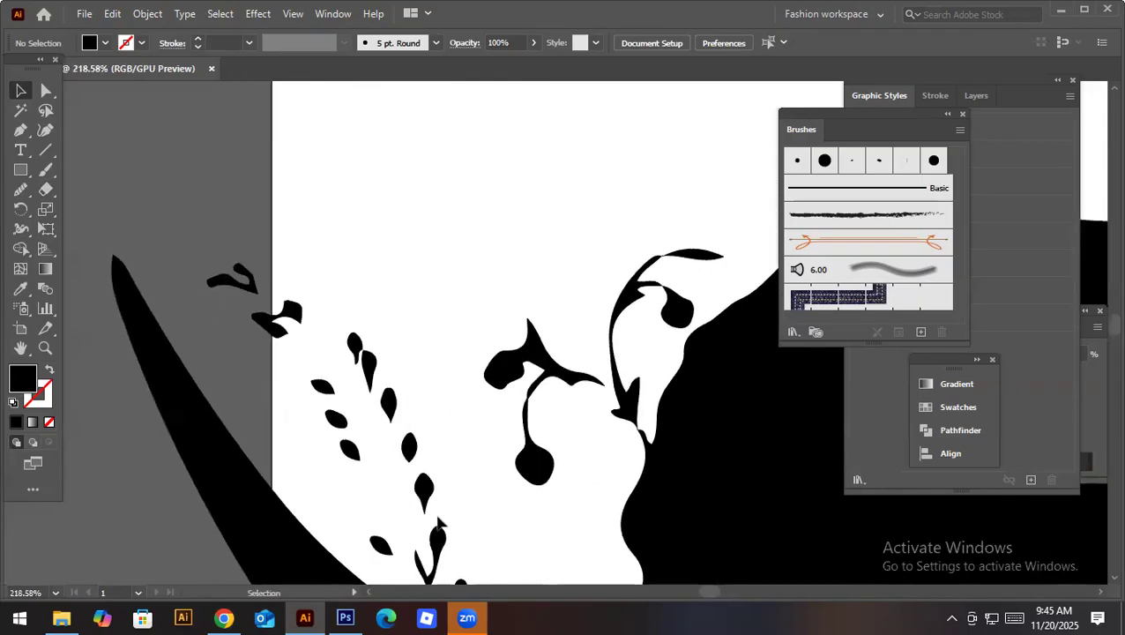
Step: Erase the broken small-leaf sprig beside the long pointed leaf, with the traced group selected
{"action": "left_click_drag", "start_coordinate": [438, 522], "coordinate": [425, 382]}
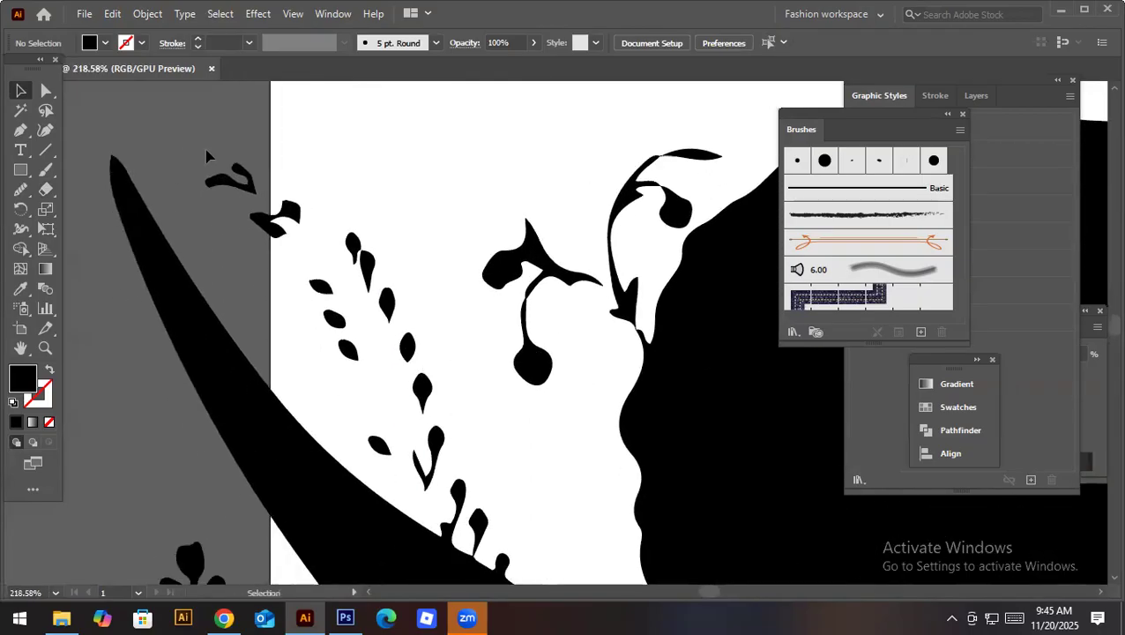
{"action": "left_click", "coordinate": [47, 188]}
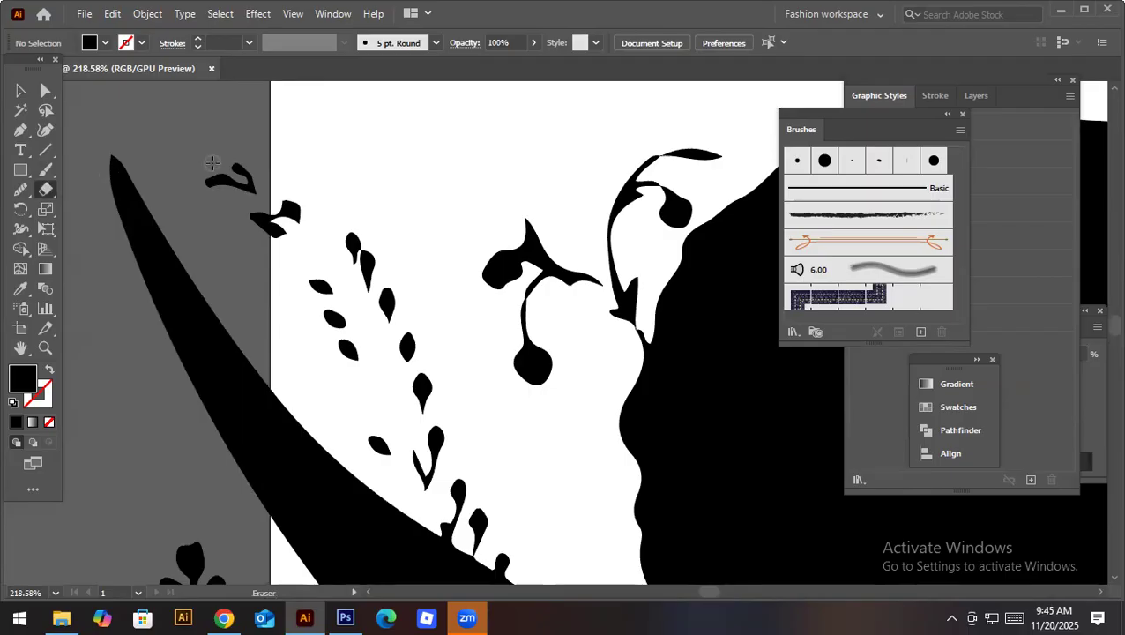
{"action": "left_click_drag", "start_coordinate": [237, 176], "coordinate": [281, 236]}
{"action": "key", "text": "v"}
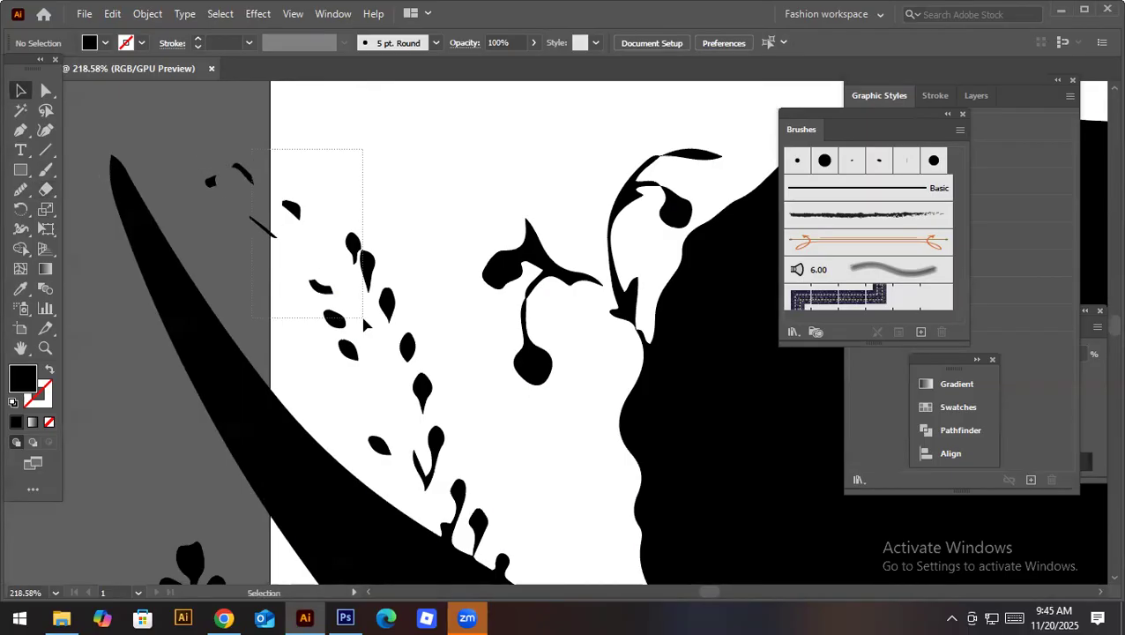
{"action": "left_click_drag", "start_coordinate": [364, 325], "coordinate": [365, 327]}
{"action": "left_click", "coordinate": [47, 187]}
{"action": "mouse_move", "coordinate": [207, 180]}
{"action": "left_mouse_down"}
{"action": "mouse_move", "coordinate": [305, 249]}
{"action": "mouse_move", "coordinate": [289, 290]}
{"action": "mouse_move", "coordinate": [313, 283]}
{"action": "mouse_move", "coordinate": [347, 361]}
{"action": "mouse_move", "coordinate": [345, 242]}
{"action": "mouse_move", "coordinate": [374, 275]}
{"action": "mouse_move", "coordinate": [464, 535]}
{"action": "mouse_move", "coordinate": [411, 464]}
{"action": "mouse_move", "coordinate": [358, 428]}
{"action": "mouse_move", "coordinate": [397, 296]}
{"action": "mouse_move", "coordinate": [479, 544]}
{"action": "mouse_move", "coordinate": [508, 559]}
{"action": "left_mouse_up"}
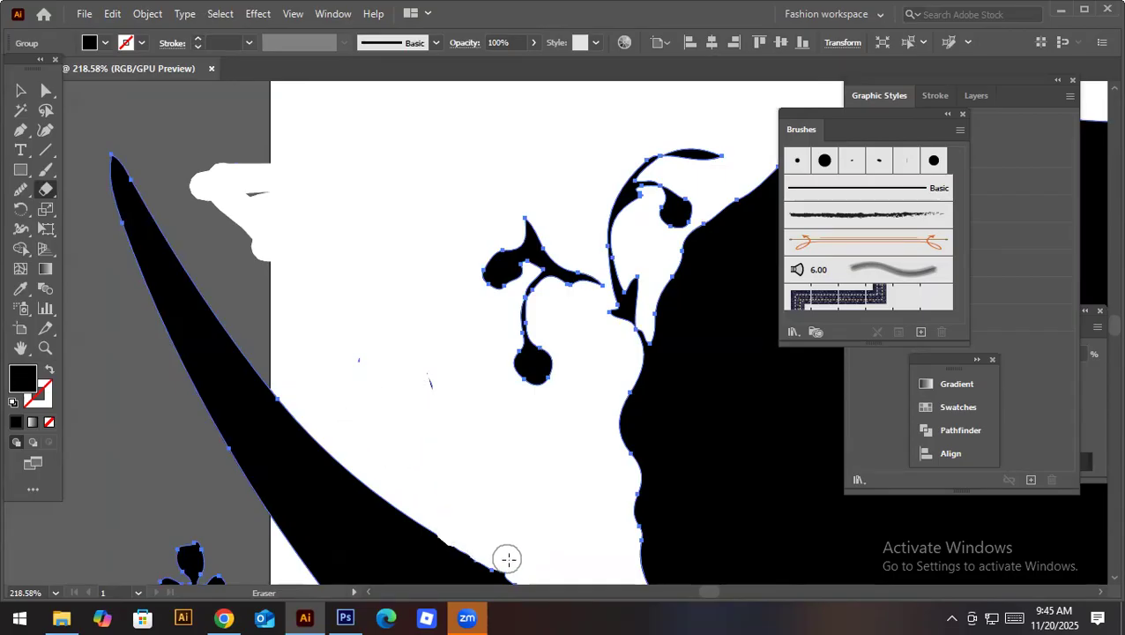
Step: Compare the sprig and berry stems in the original Photoshop image with the cleaned vector tracing in Illustrator
{"action": "left_click", "coordinate": [344, 617]}
{"action": "scroll", "coordinate": [652, 323], "scroll_direction": "down", "scroll_amount": 5}
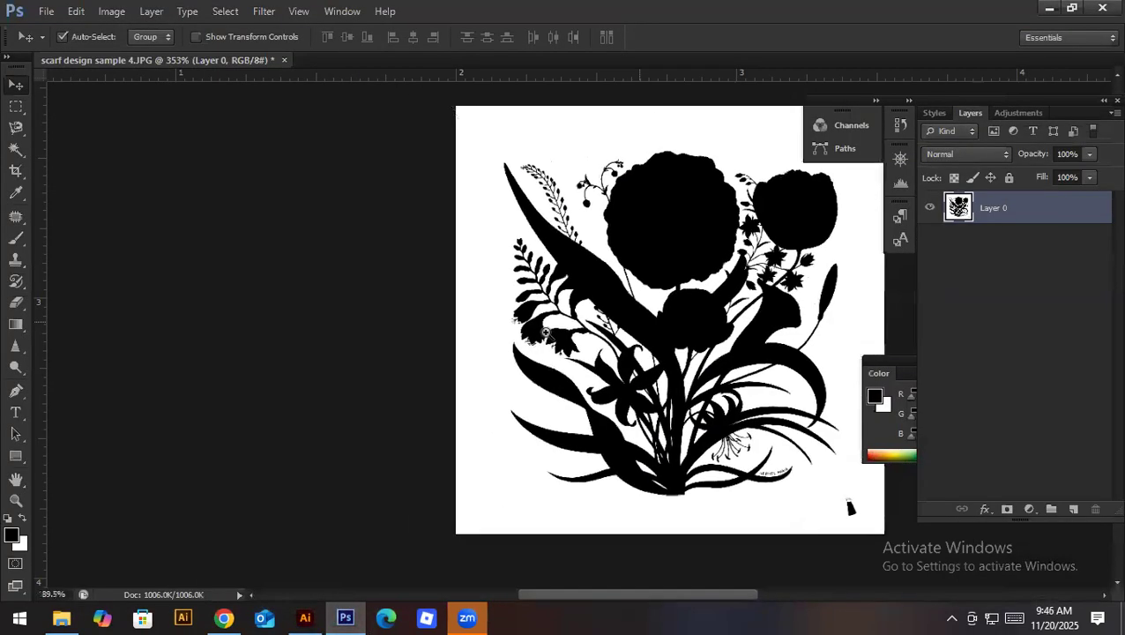
{"action": "scroll", "coordinate": [507, 196], "scroll_direction": "up", "scroll_amount": 5}
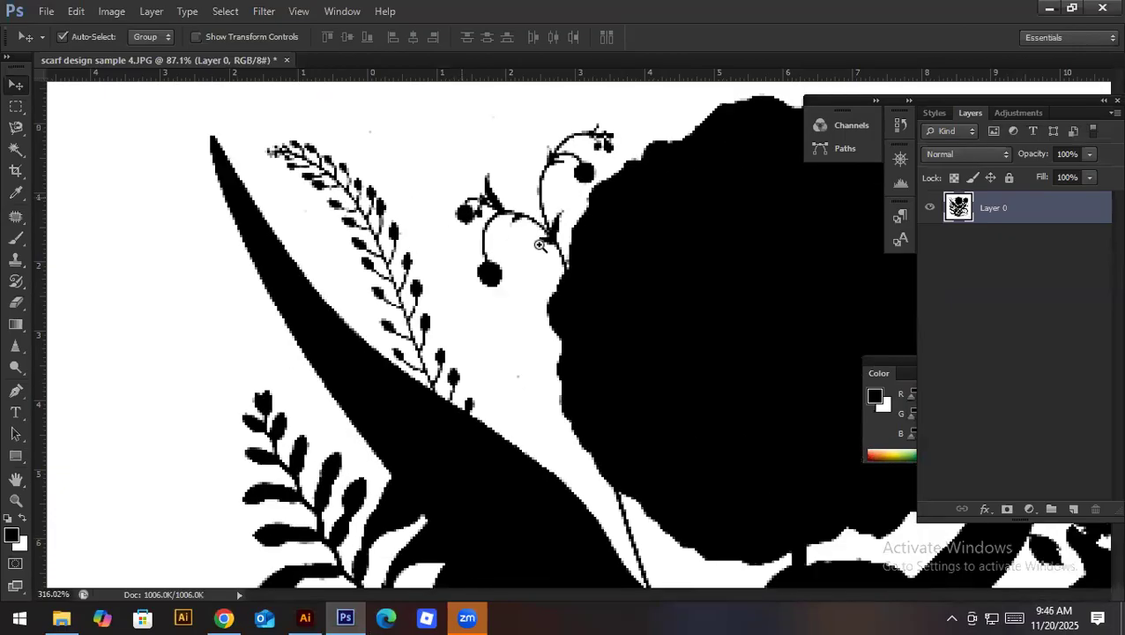
{"action": "left_click_drag", "start_coordinate": [483, 293], "coordinate": [488, 300]}
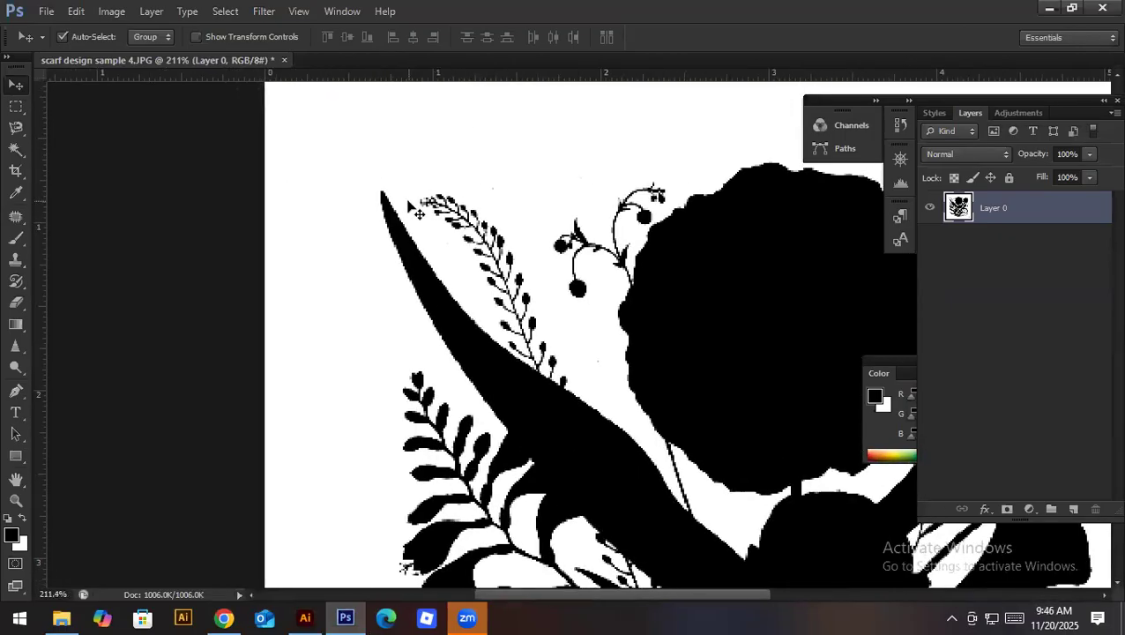
{"action": "scroll", "coordinate": [572, 331], "scroll_direction": "up", "scroll_amount": 1}
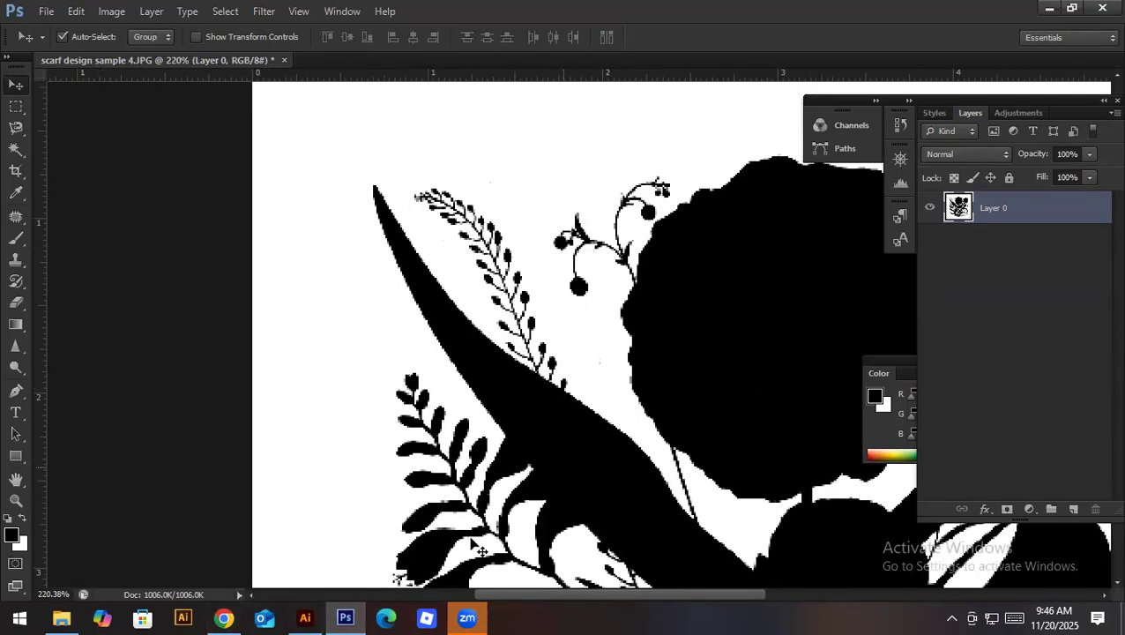
{"action": "left_click", "coordinate": [305, 618]}
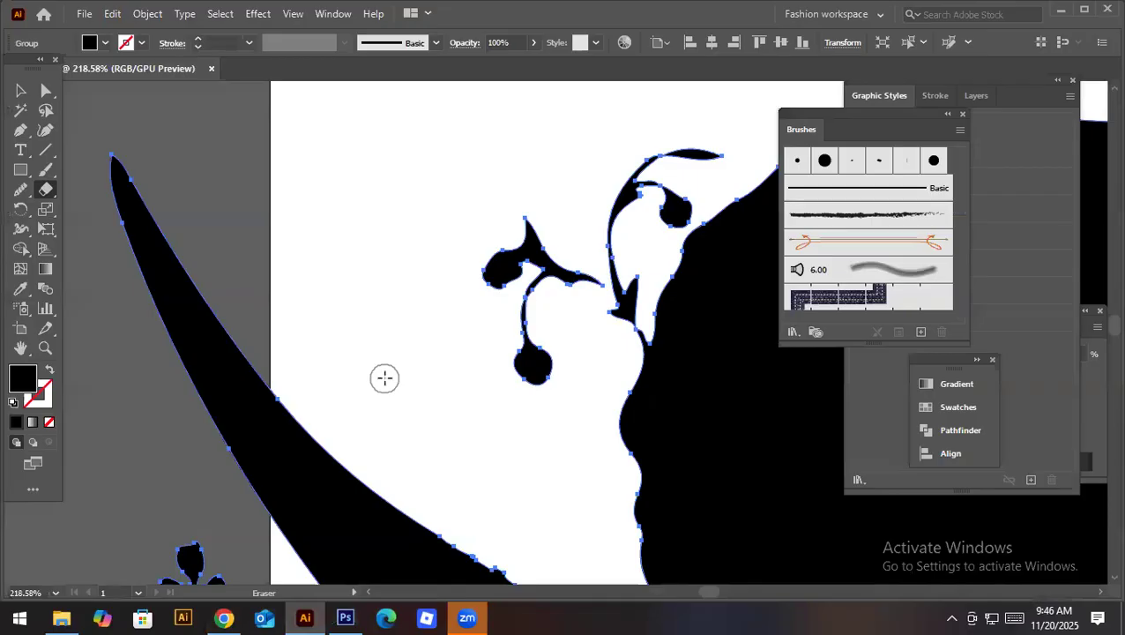
{"action": "left_click", "coordinate": [337, 618]}
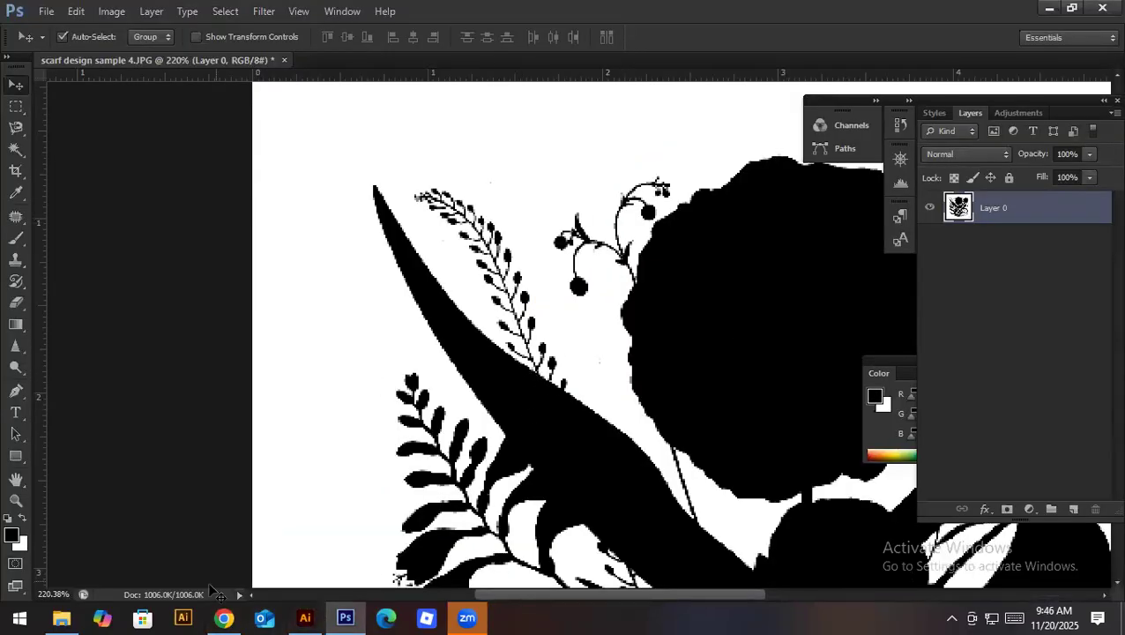
Step: Switch to Chrome and open the Freepik website in a new tab
{"action": "left_click", "coordinate": [224, 618]}
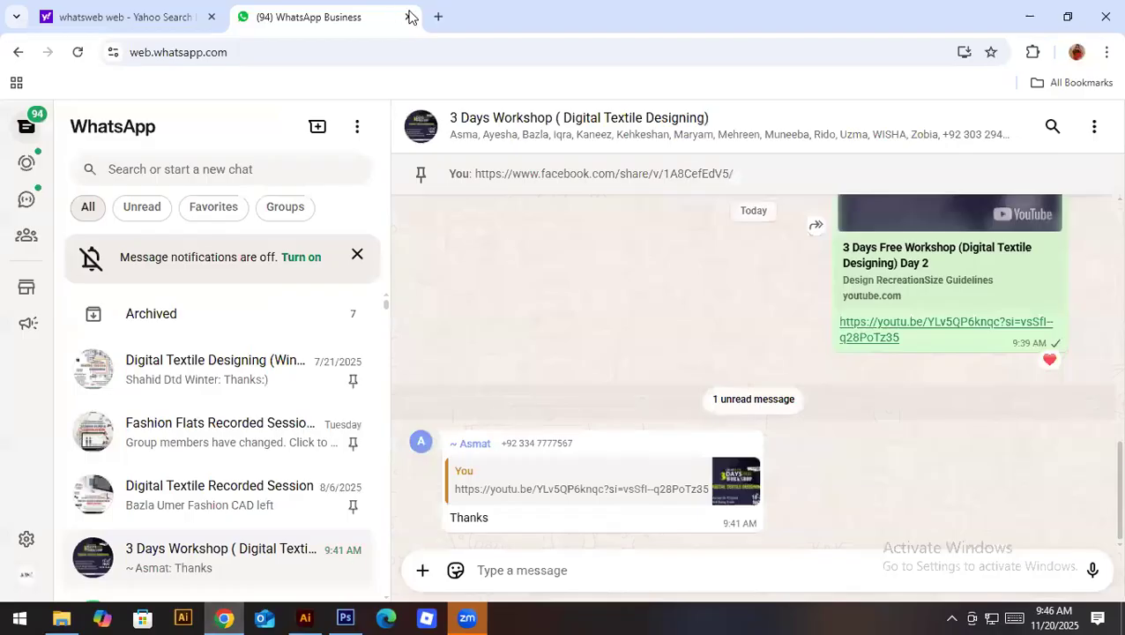
{"action": "left_click", "coordinate": [439, 17]}
{"action": "type", "text": "fr"}
{"action": "key", "text": "Return"}
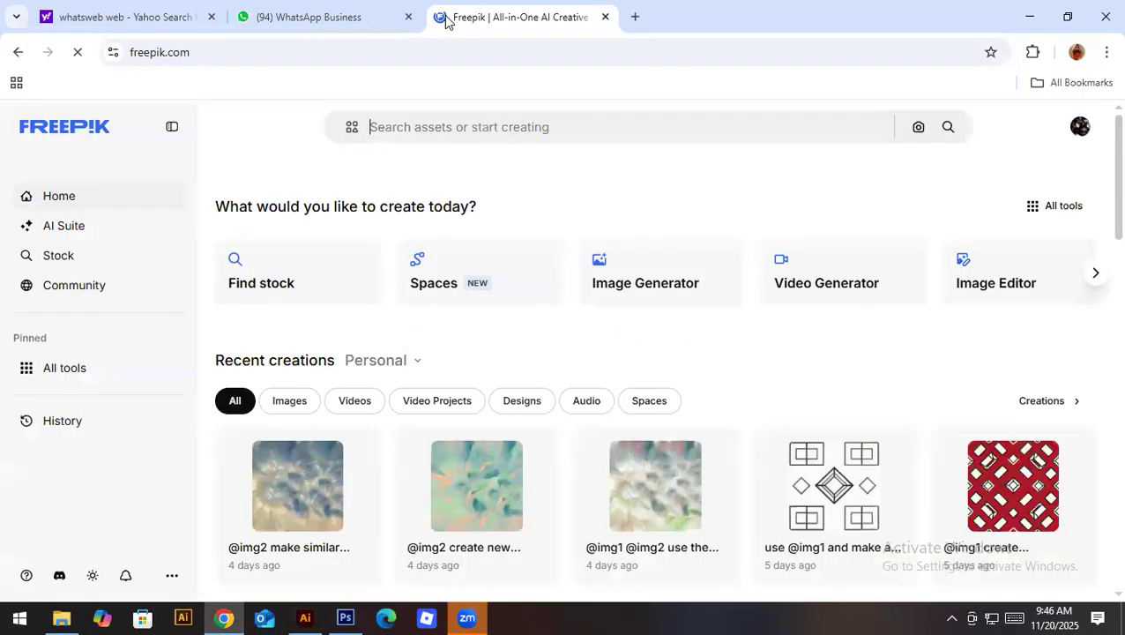
Step: Search Freepik for "botanical" and filter the results to the EPS file type
{"action": "type", "text": "botanical"}
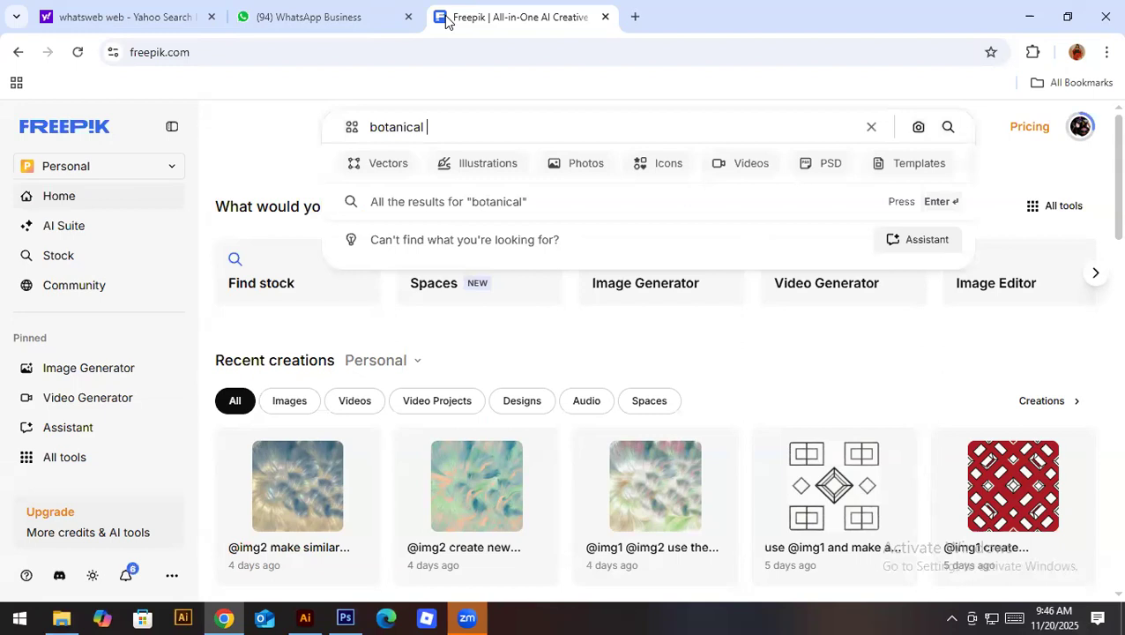
{"action": "key", "text": "Return"}
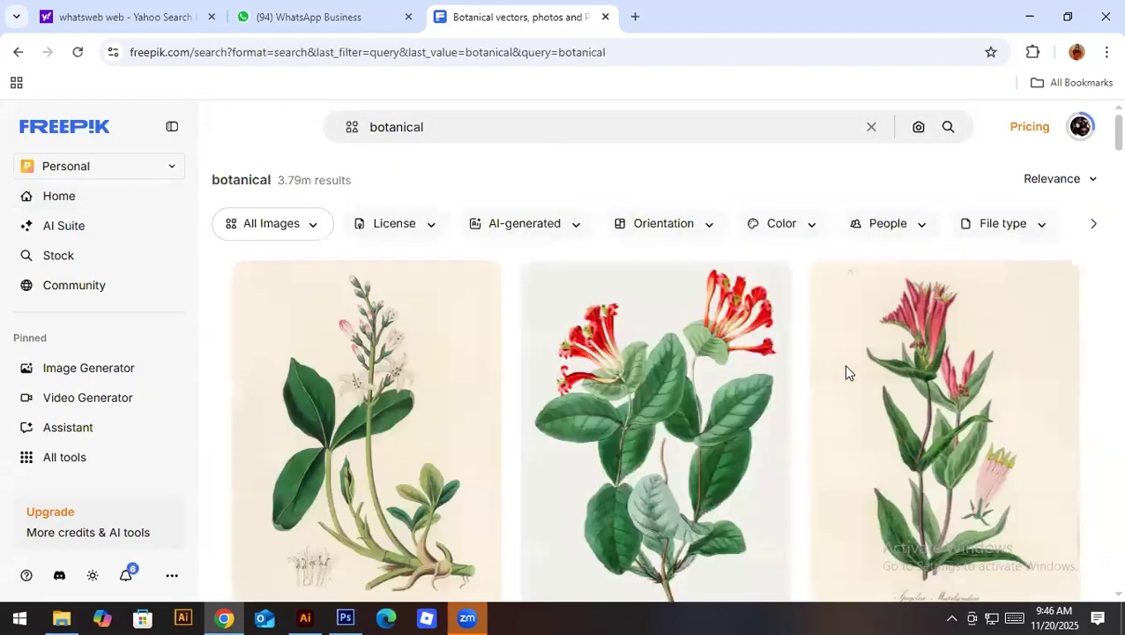
{"action": "left_click", "coordinate": [1022, 226]}
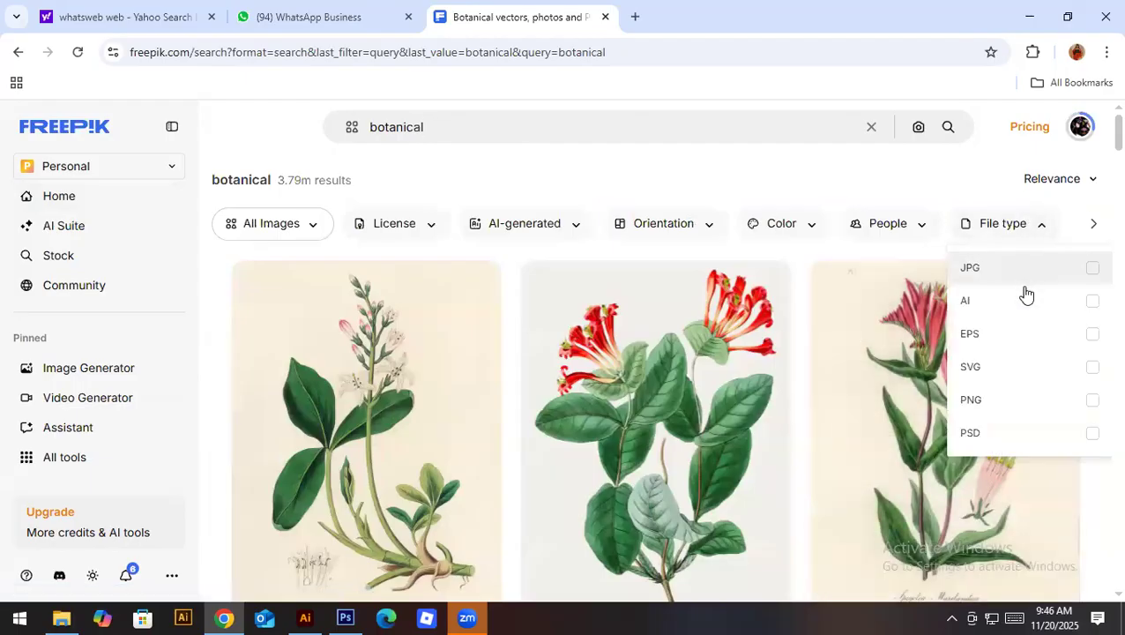
{"action": "left_click", "coordinate": [1020, 349]}
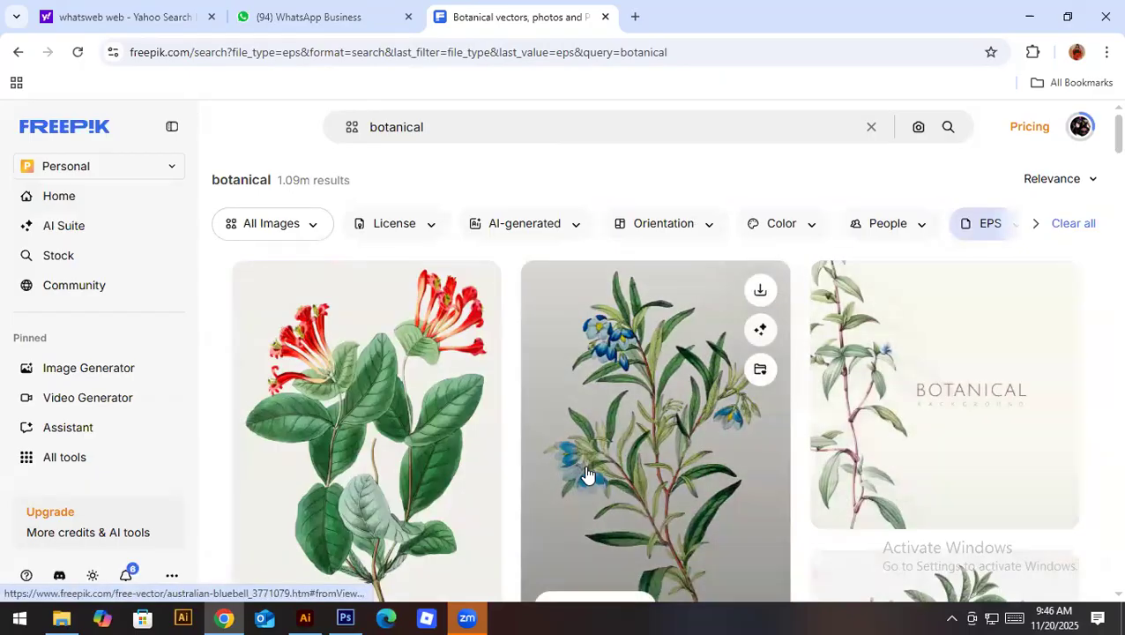
Step: Look through the Freepik EPS results for "botanical" to find suitable leaf and flower elements
{"action": "scroll", "coordinate": [585, 477], "scroll_direction": "down", "scroll_amount": 10}
{"action": "scroll", "coordinate": [1048, 548], "scroll_direction": "up", "scroll_amount": 4}
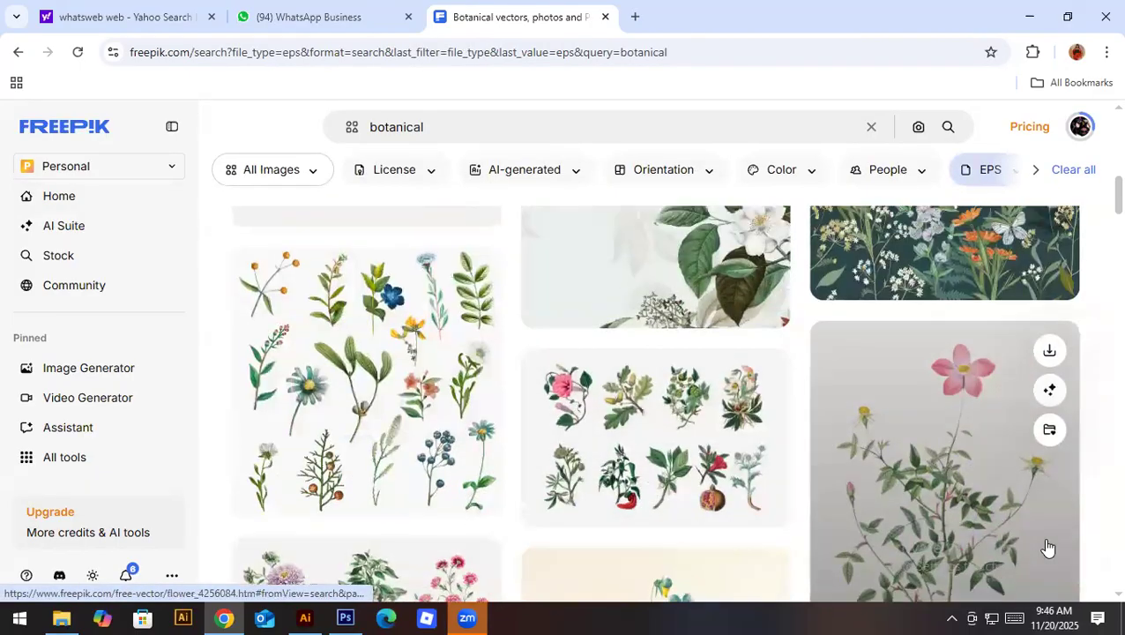
{"action": "scroll", "coordinate": [1048, 547], "scroll_direction": "down", "scroll_amount": 5}
{"action": "scroll", "coordinate": [1047, 548], "scroll_direction": "down", "scroll_amount": 2}
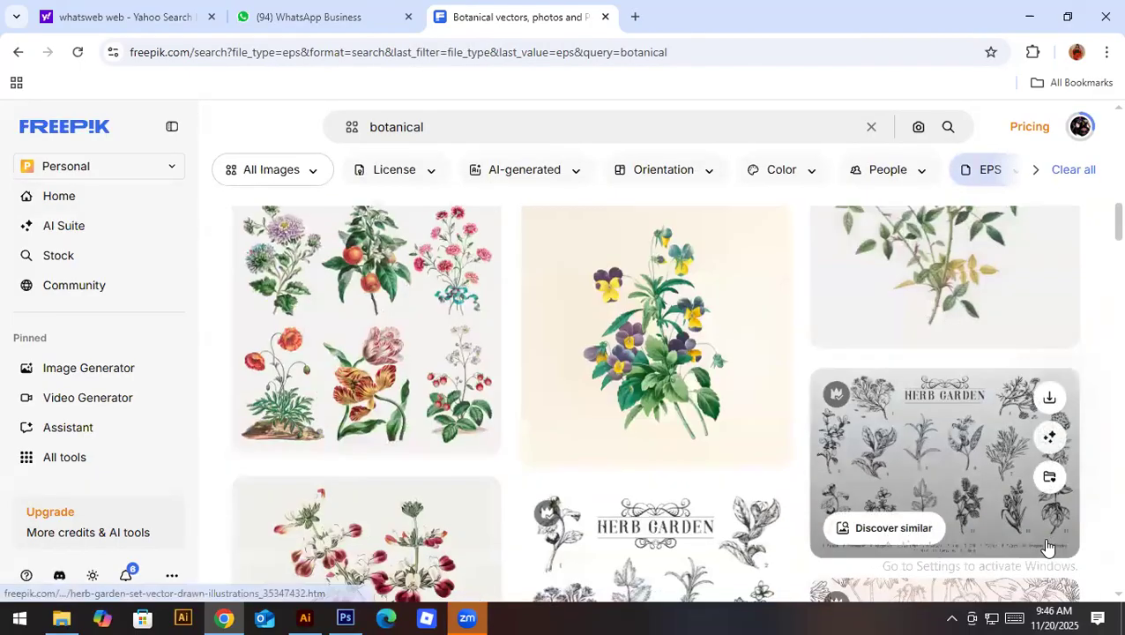
{"action": "scroll", "coordinate": [1047, 548], "scroll_direction": "down", "scroll_amount": 3}
{"action": "scroll", "coordinate": [1047, 547], "scroll_direction": "down", "scroll_amount": 5}
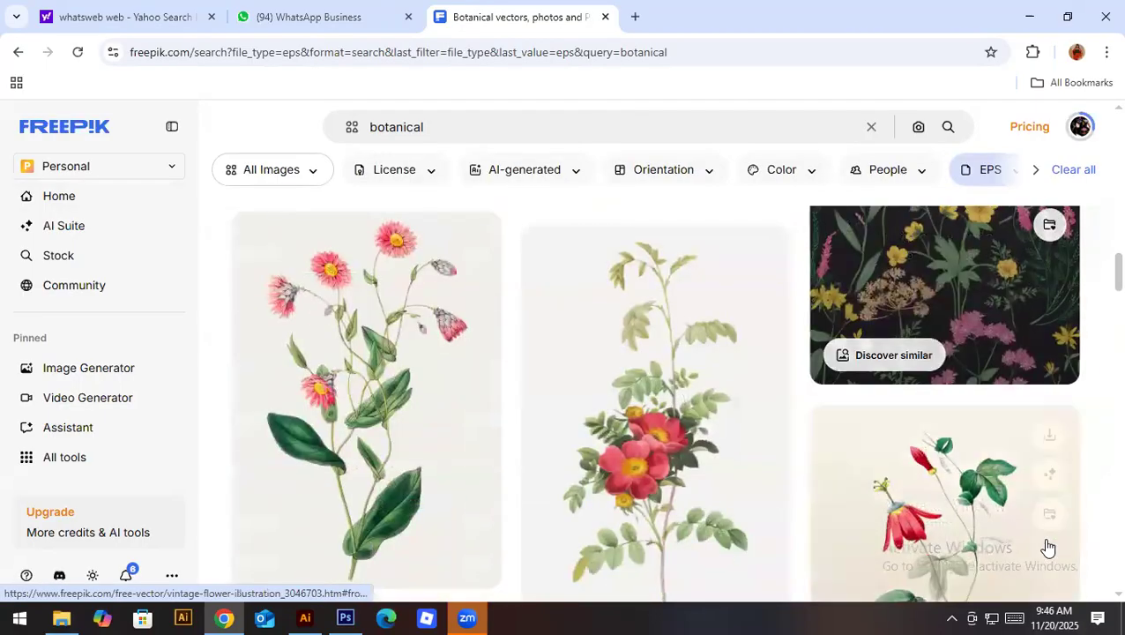
{"action": "scroll", "coordinate": [1048, 548], "scroll_direction": "down", "scroll_amount": 4}
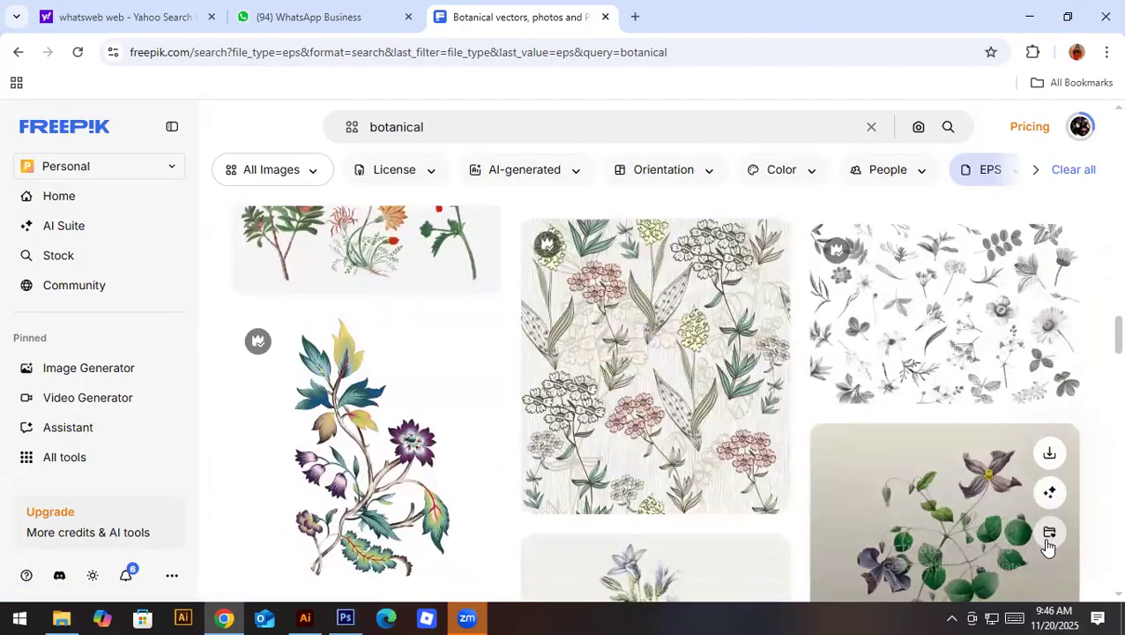
{"action": "scroll", "coordinate": [1047, 547], "scroll_direction": "down", "scroll_amount": 3}
{"action": "scroll", "coordinate": [1047, 548], "scroll_direction": "down", "scroll_amount": 10}
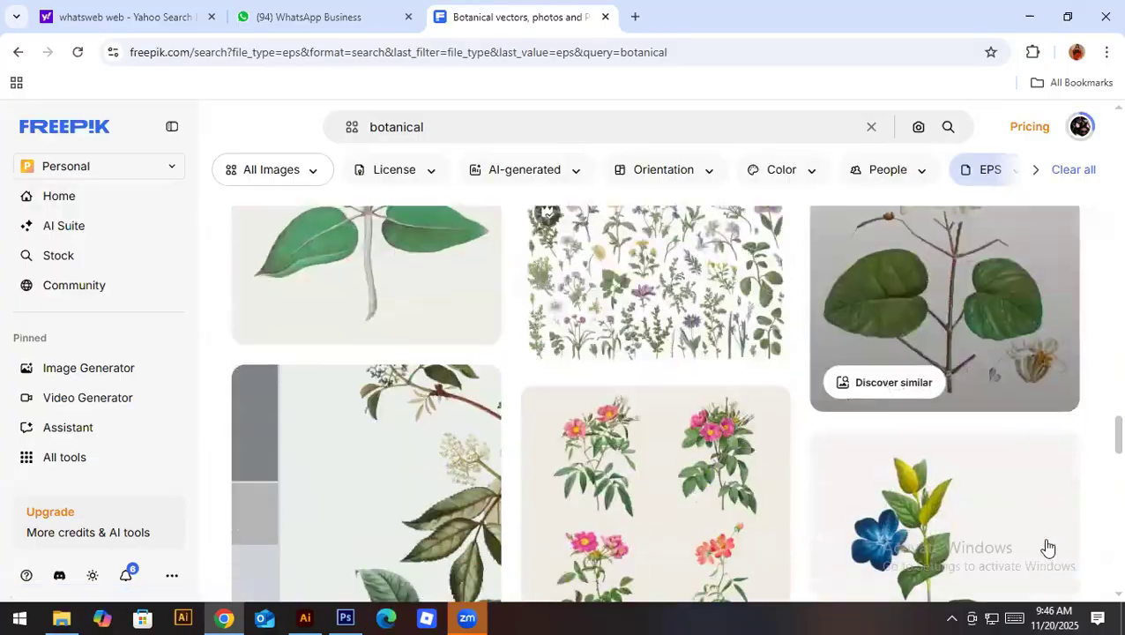
{"action": "scroll", "coordinate": [1048, 548], "scroll_direction": "down", "scroll_amount": 2}
{"action": "scroll", "coordinate": [1047, 547], "scroll_direction": "down", "scroll_amount": 5}
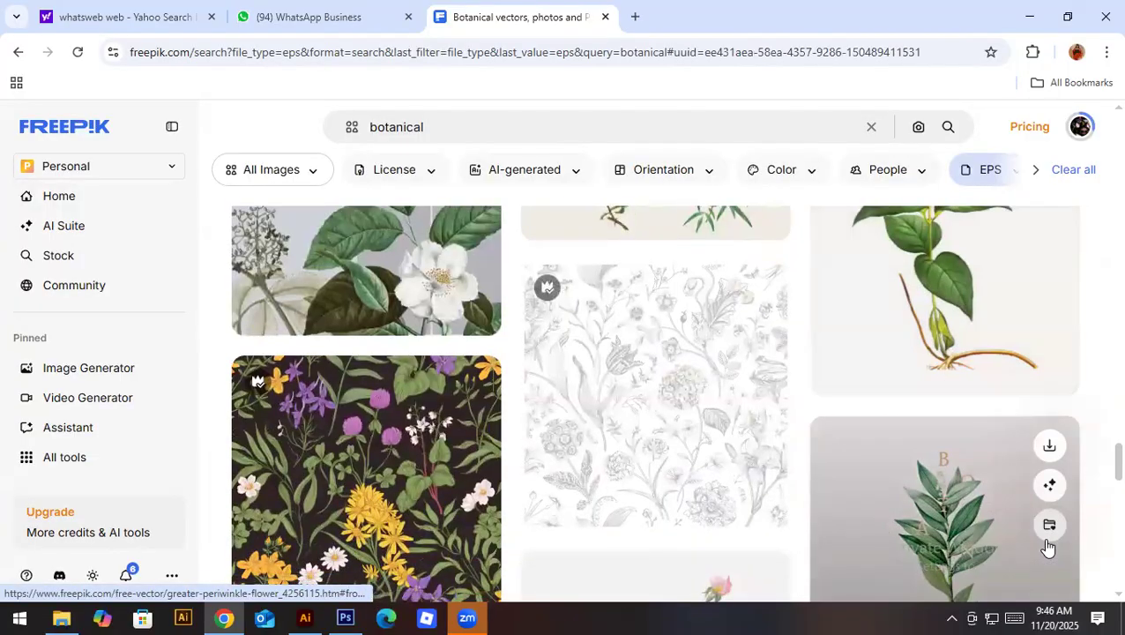
{"action": "scroll", "coordinate": [1047, 548], "scroll_direction": "down", "scroll_amount": 3}
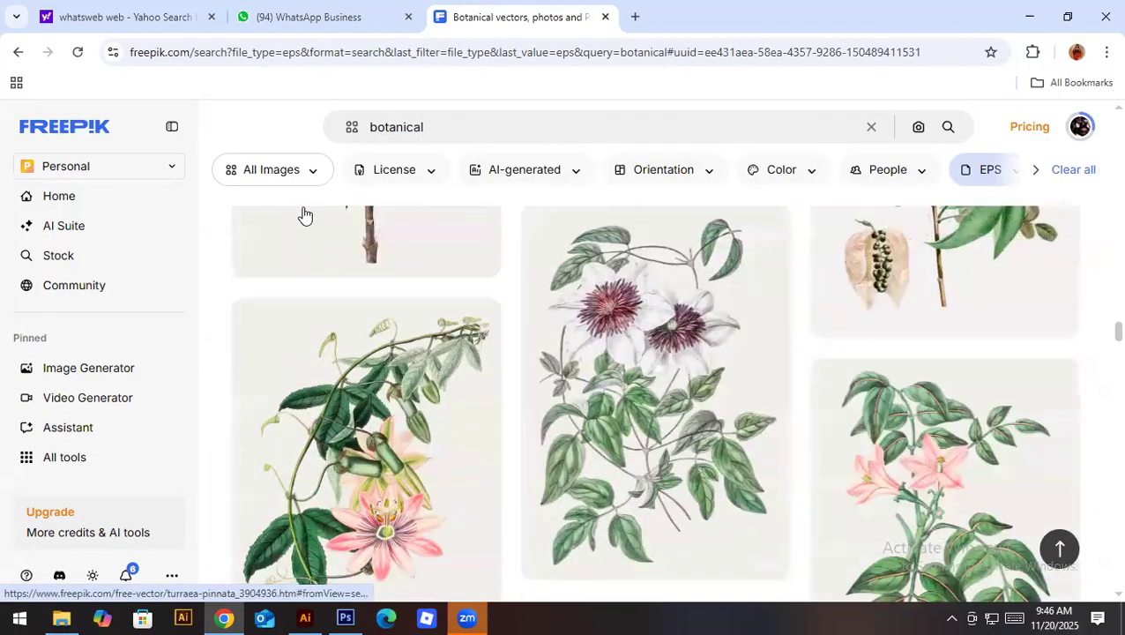
Step: Refine the Freepik search to "botanical leaves" and look through the results
{"action": "left_click", "coordinate": [470, 136]}
{"action": "type", "text": "leave"}
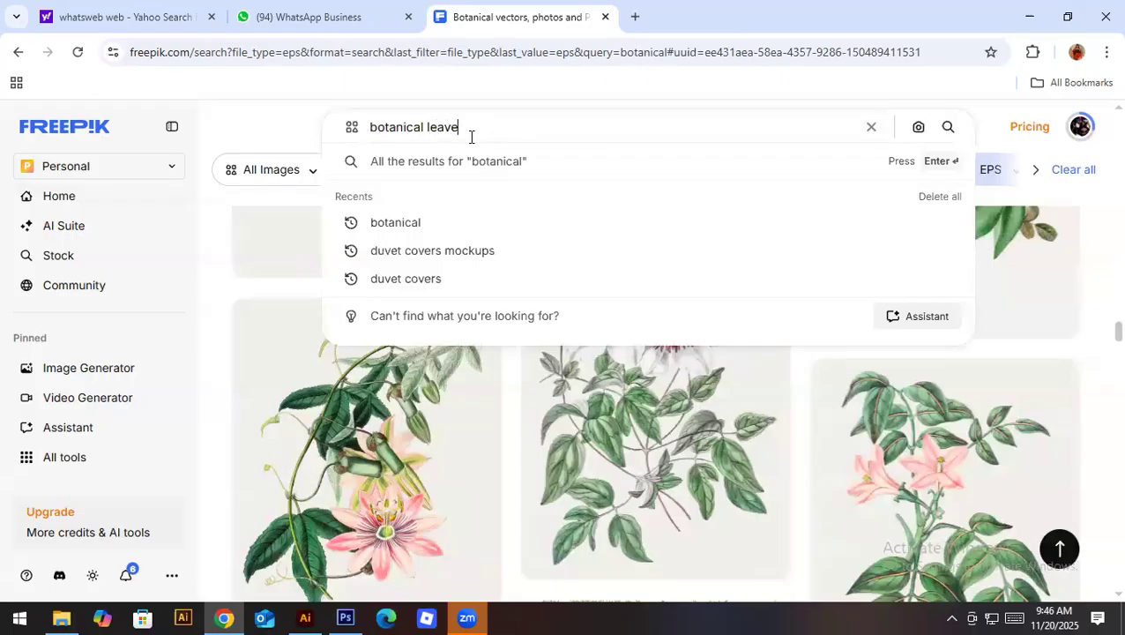
{"action": "type", "text": "s"}
{"action": "key", "text": "Return"}
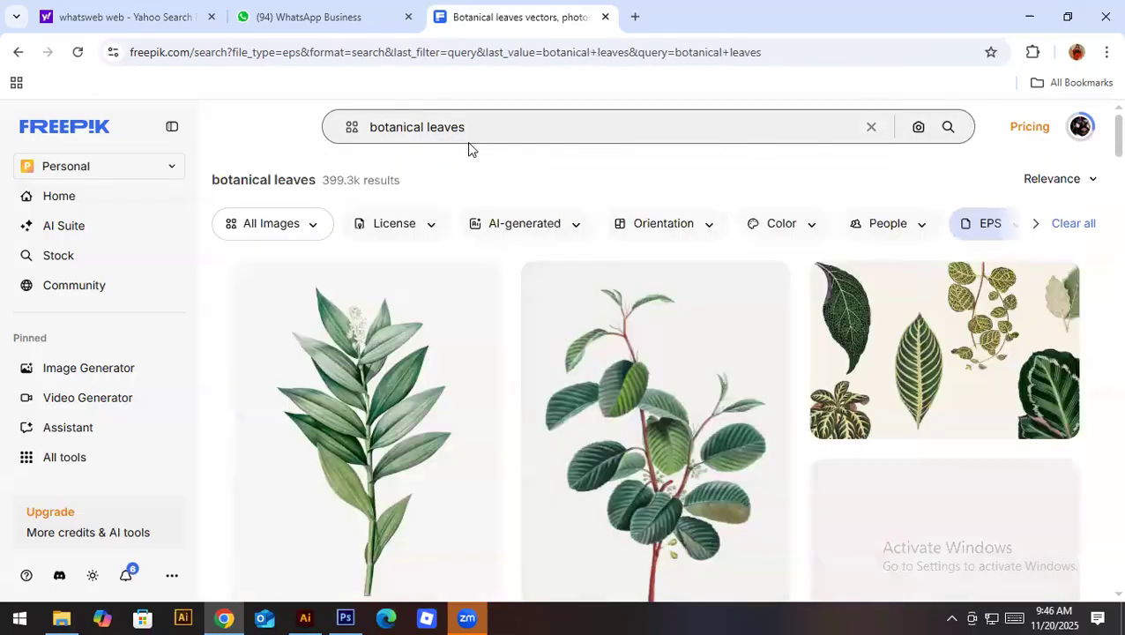
{"action": "scroll", "coordinate": [768, 467], "scroll_direction": "down", "scroll_amount": 6}
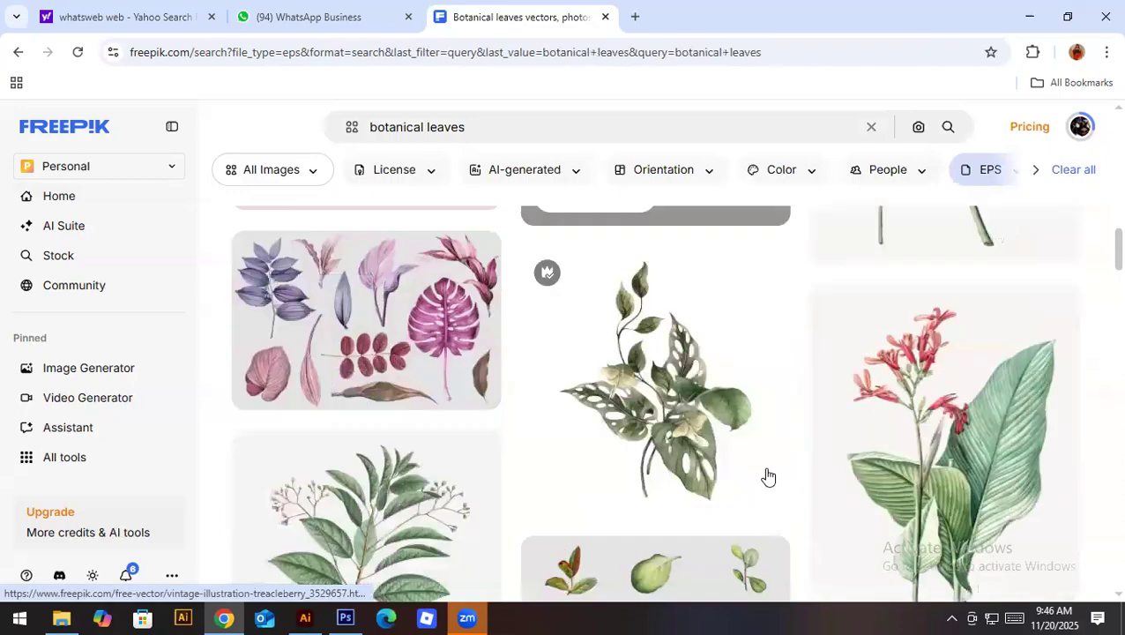
{"action": "scroll", "coordinate": [767, 476], "scroll_direction": "down", "scroll_amount": 10}
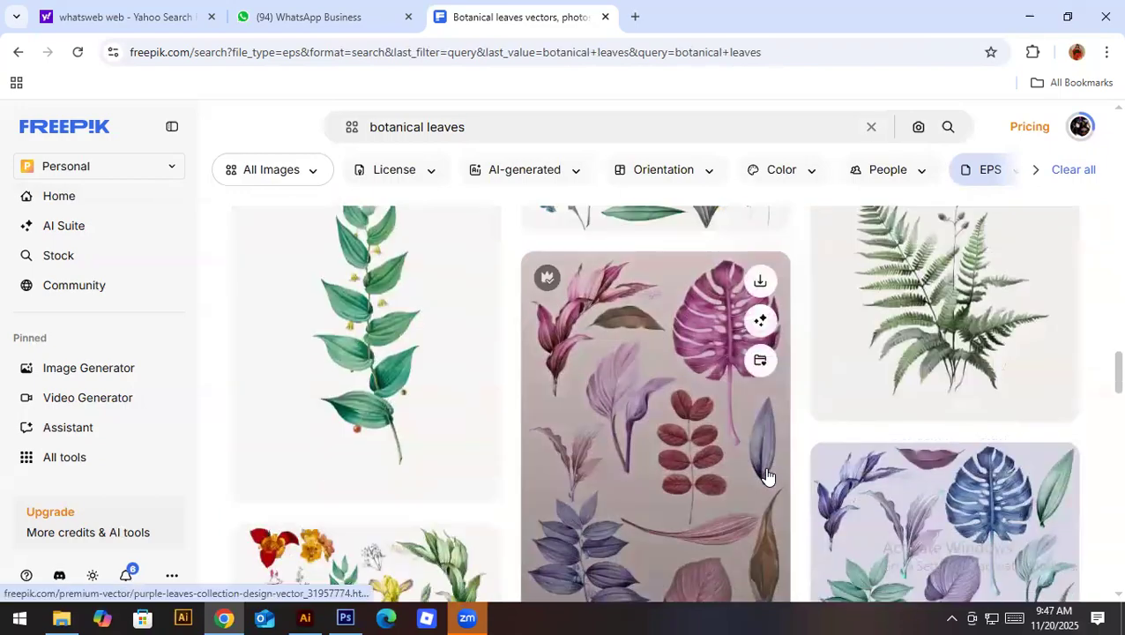
{"action": "scroll", "coordinate": [766, 476], "scroll_direction": "down", "scroll_amount": 8}
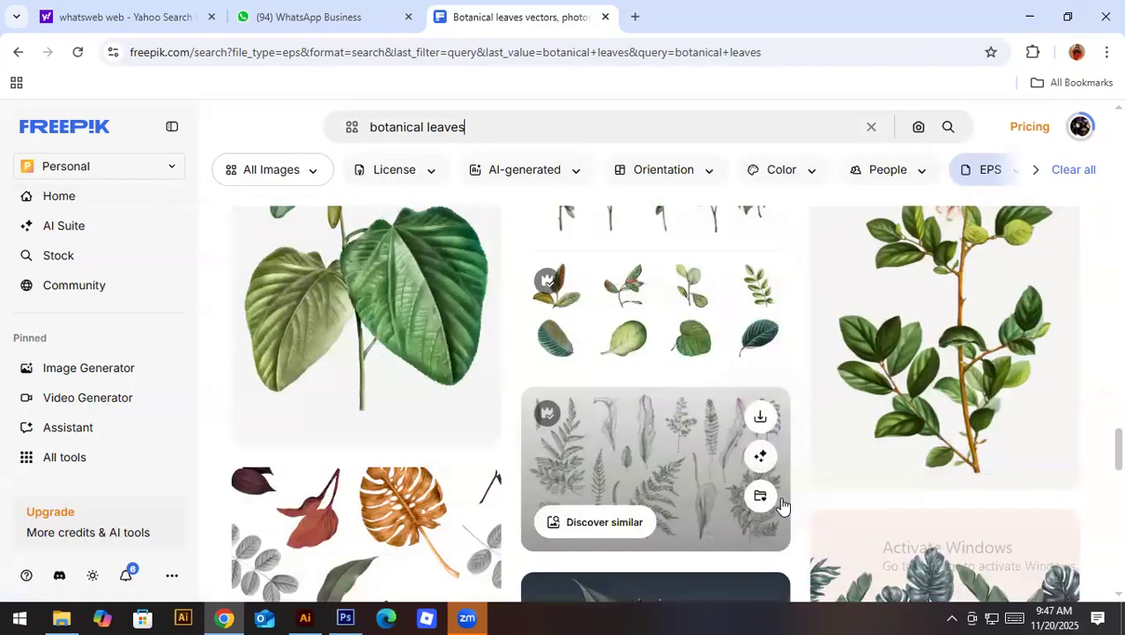
{"action": "scroll", "coordinate": [781, 505], "scroll_direction": "down", "scroll_amount": 3}
Step: Refine the Freepik search to "botanical leaves lineart" and browse the results for a set of line-drawn leaf stems
{"action": "left_click", "coordinate": [455, 141]}
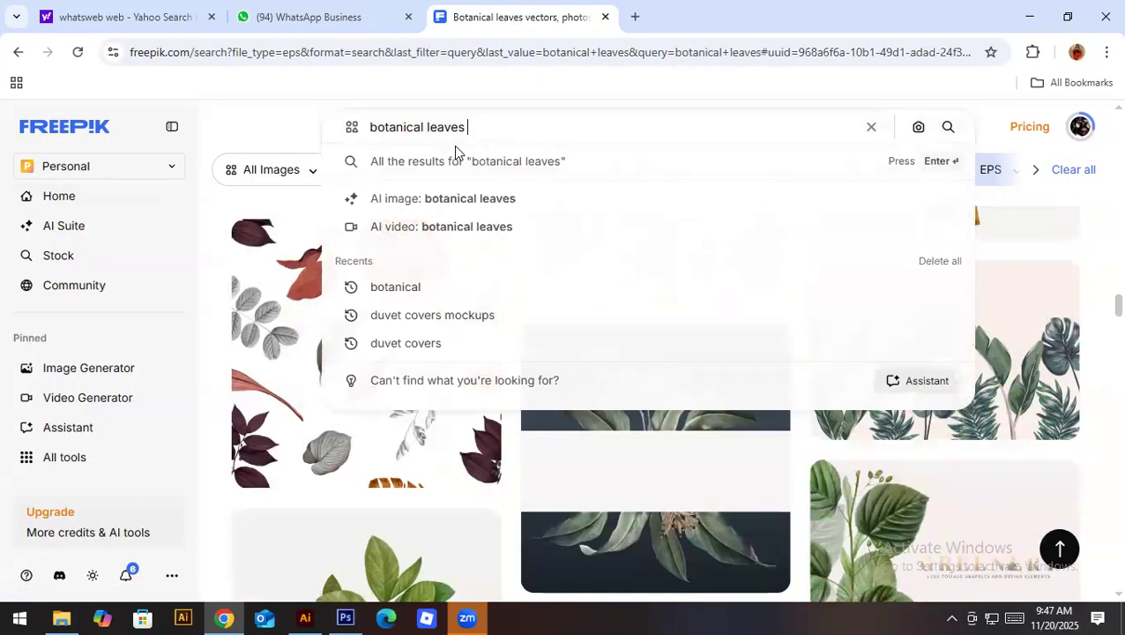
{"action": "type", "text": "lineart"}
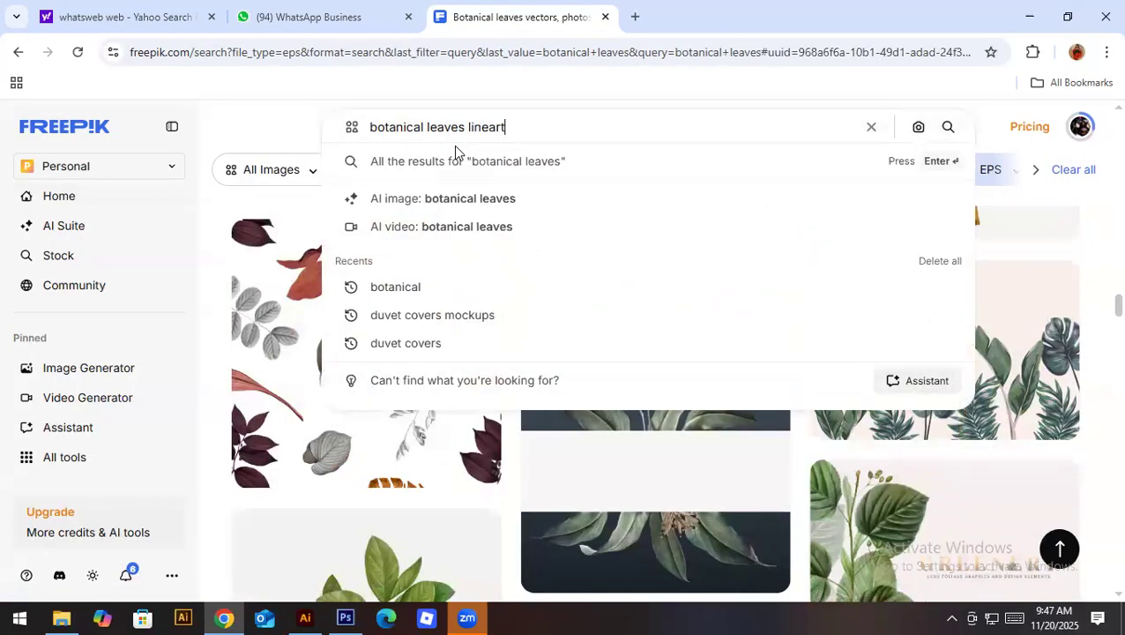
{"action": "key", "text": "Return"}
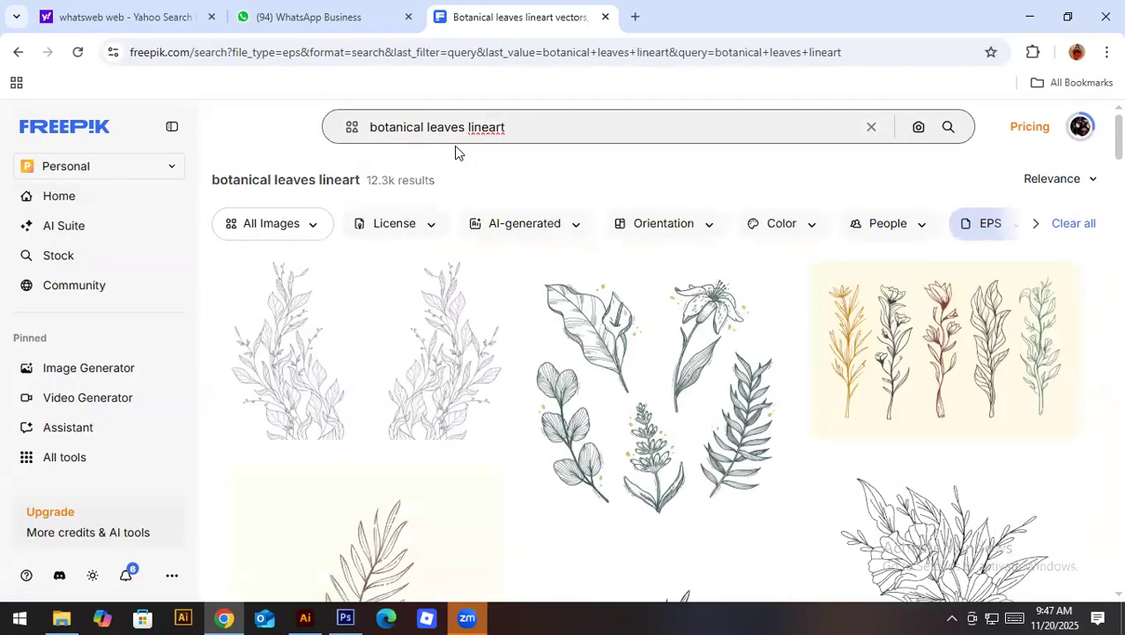
{"action": "scroll", "coordinate": [603, 462], "scroll_direction": "down", "scroll_amount": 2}
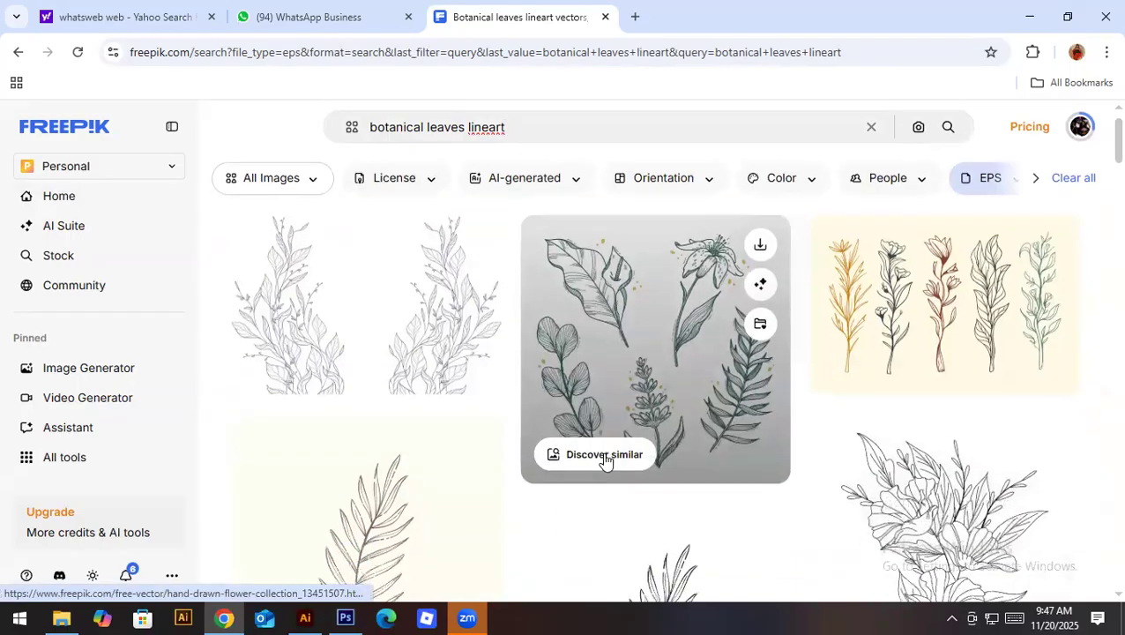
{"action": "scroll", "coordinate": [831, 407], "scroll_direction": "down", "scroll_amount": 3}
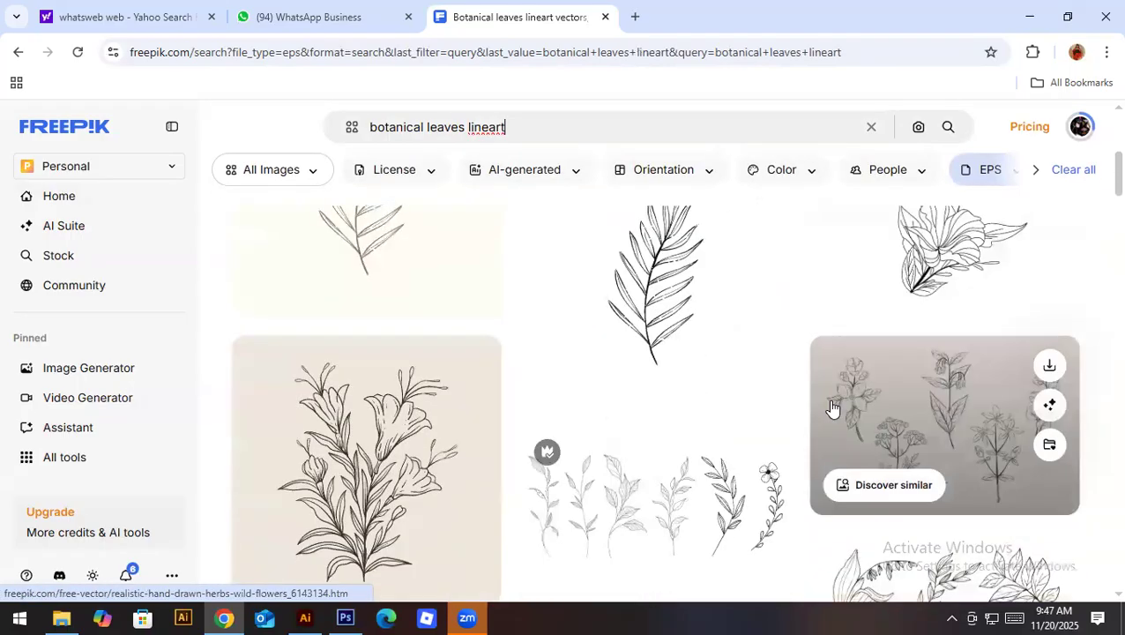
{"action": "scroll", "coordinate": [832, 407], "scroll_direction": "down", "scroll_amount": 1}
{"action": "scroll", "coordinate": [680, 485], "scroll_direction": "down", "scroll_amount": 2}
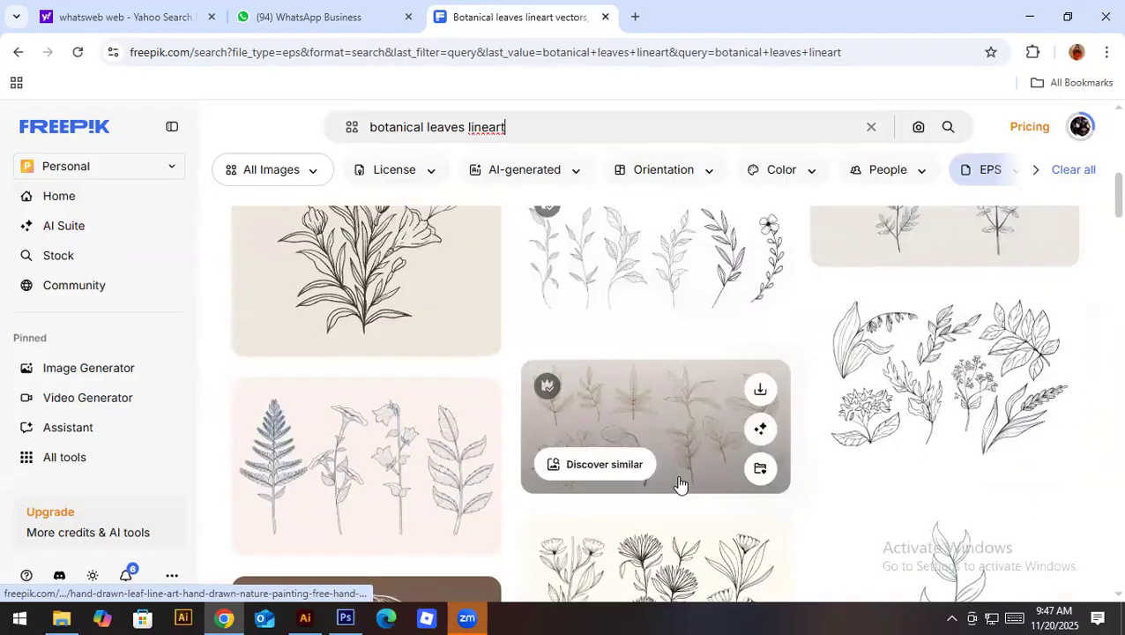
{"action": "scroll", "coordinate": [681, 485], "scroll_direction": "down", "scroll_amount": 3}
{"action": "scroll", "coordinate": [680, 484], "scroll_direction": "down", "scroll_amount": 2}
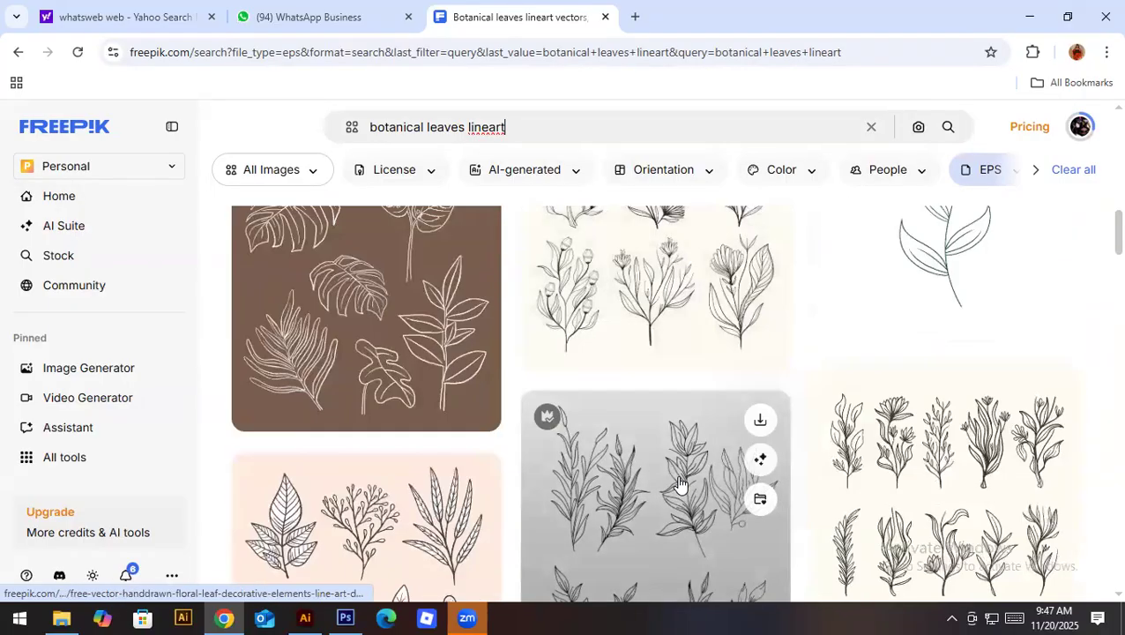
{"action": "scroll", "coordinate": [680, 485], "scroll_direction": "down", "scroll_amount": 4}
{"action": "scroll", "coordinate": [681, 483], "scroll_direction": "down", "scroll_amount": 3}
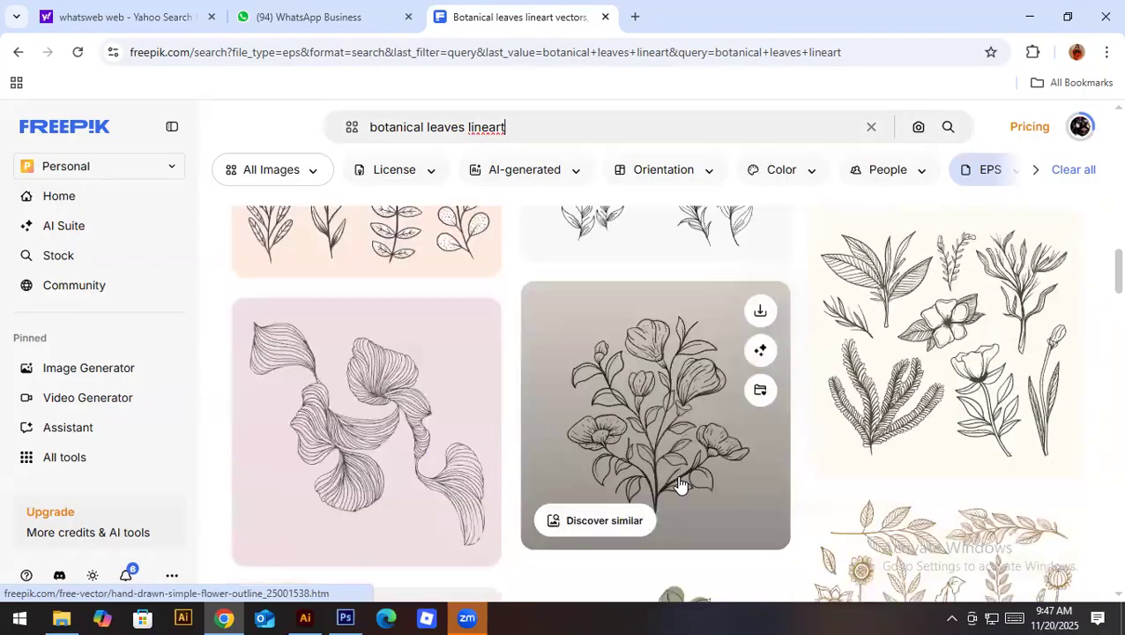
{"action": "scroll", "coordinate": [681, 483], "scroll_direction": "down", "scroll_amount": 1}
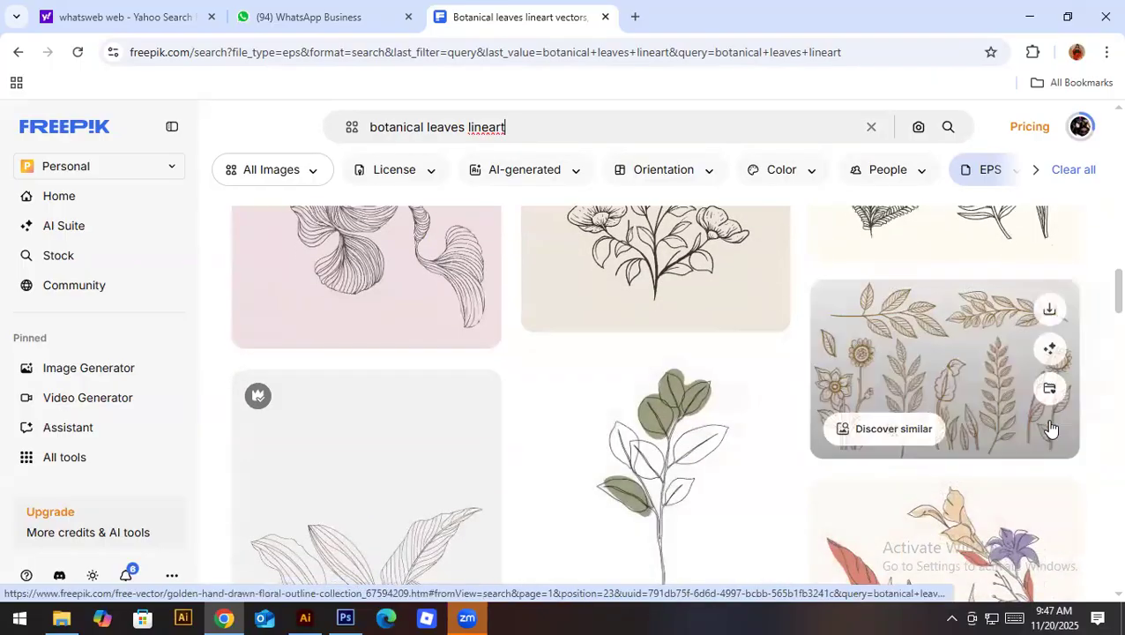
Step: Download the "Golden hand drawn floral outline collection" as EPS and open the file in Illustrator
{"action": "left_click", "coordinate": [1010, 395]}
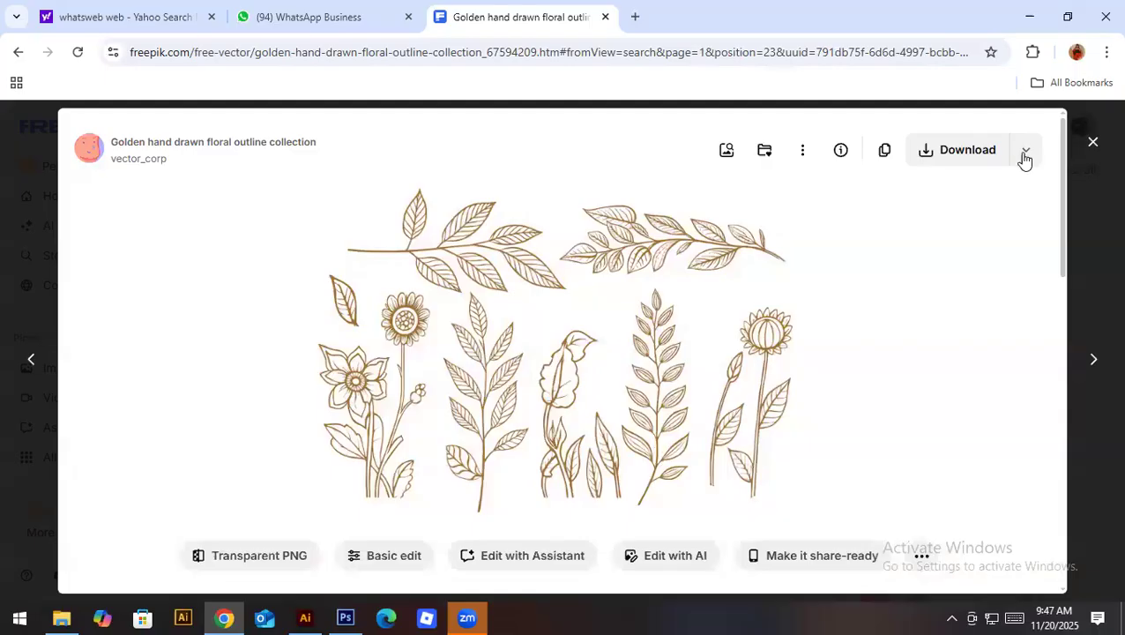
{"action": "left_click", "coordinate": [1023, 157]}
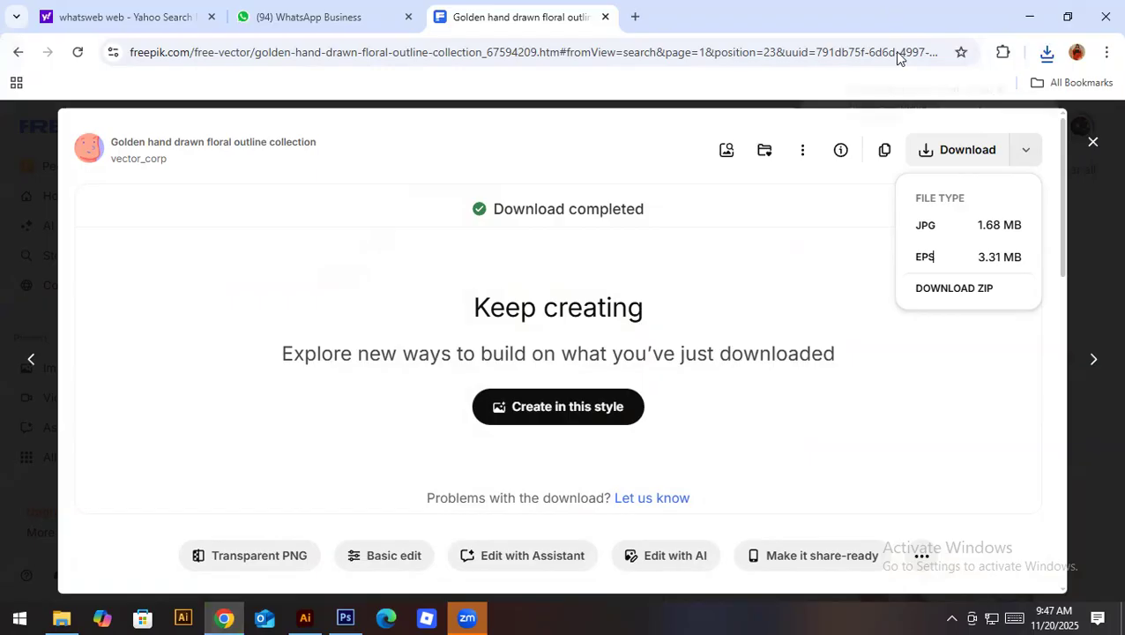
{"action": "left_click", "coordinate": [900, 93]}
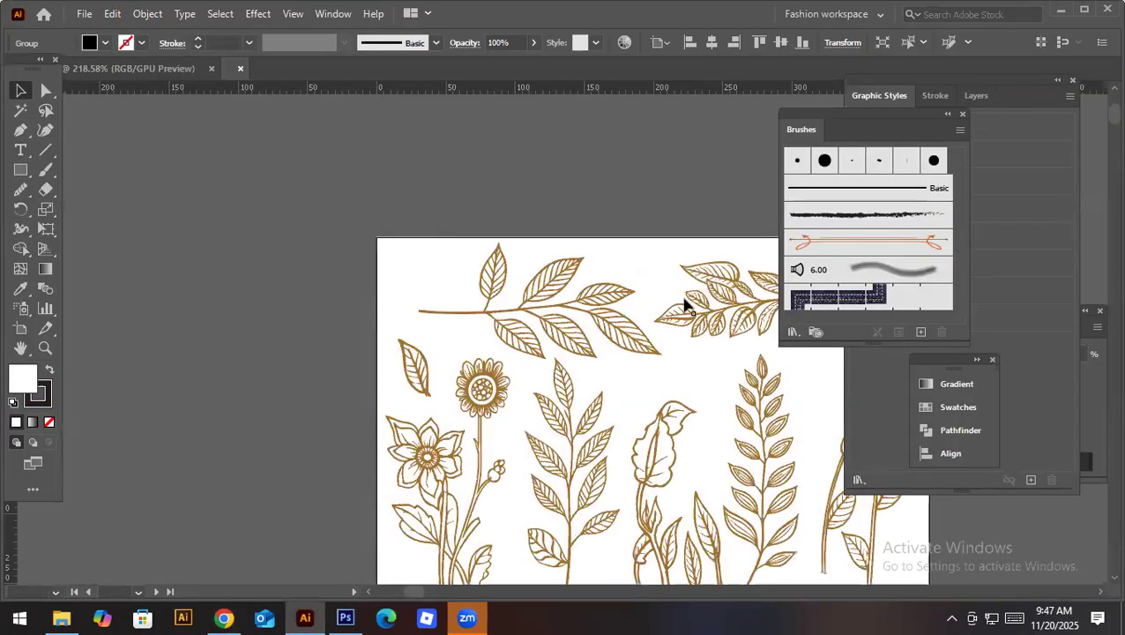
Step: Move the tall stem with small paired leaves out of the floral collection onto the empty canvas beside the artboard
{"action": "left_click_drag", "start_coordinate": [695, 371], "coordinate": [172, 197]}
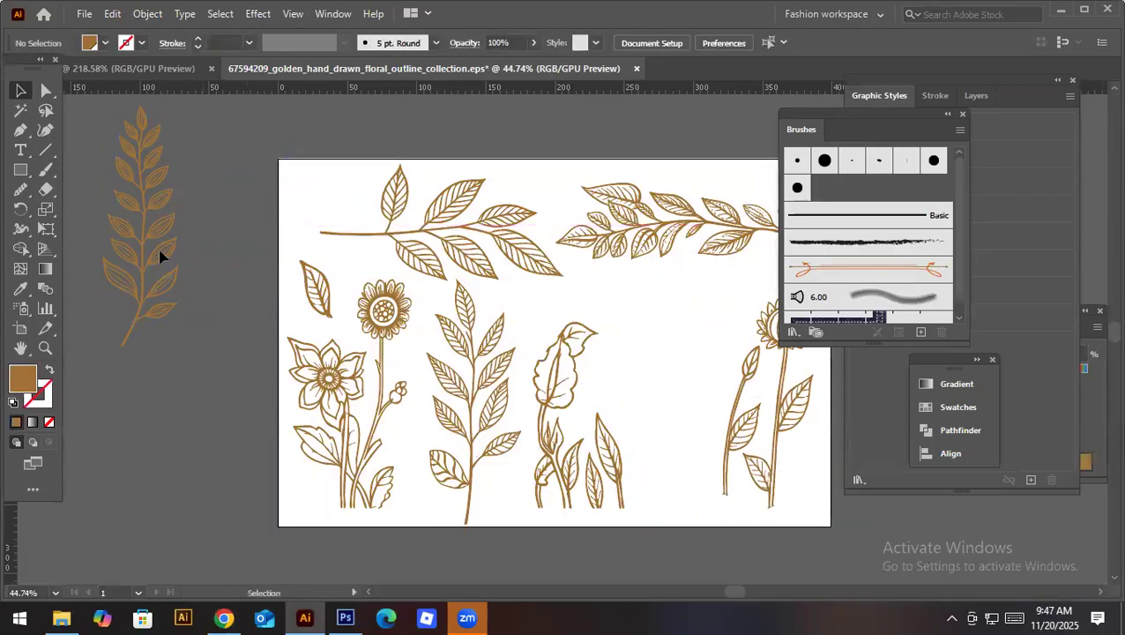
{"action": "left_click_drag", "start_coordinate": [161, 254], "coordinate": [319, 302]}
{"action": "right_click", "coordinate": [319, 302]}
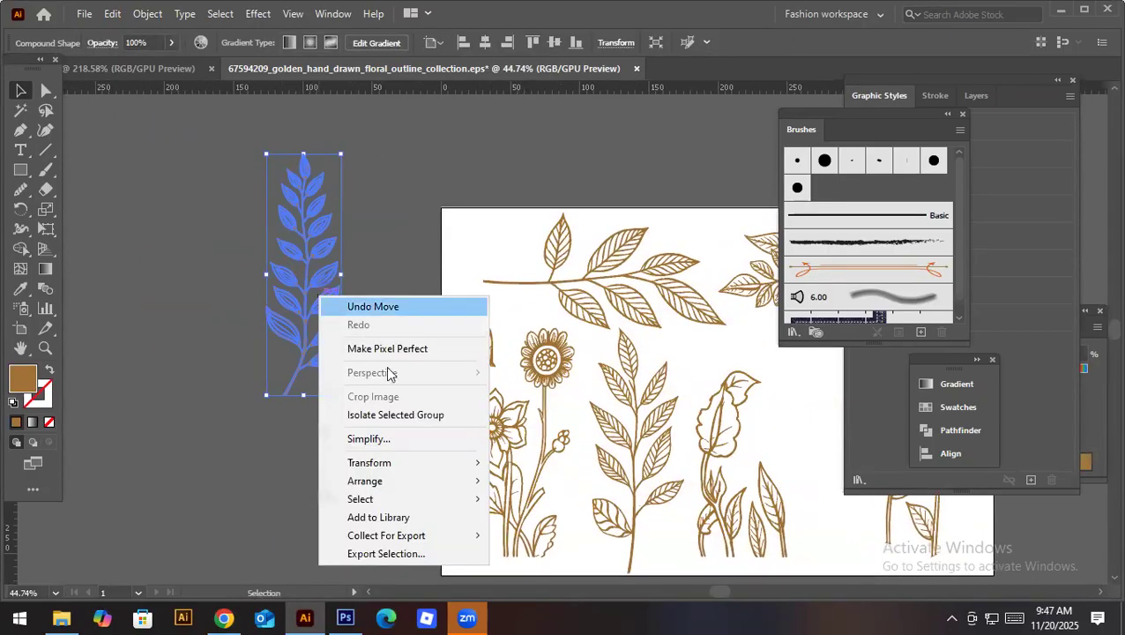
{"action": "left_click", "coordinate": [224, 418]}
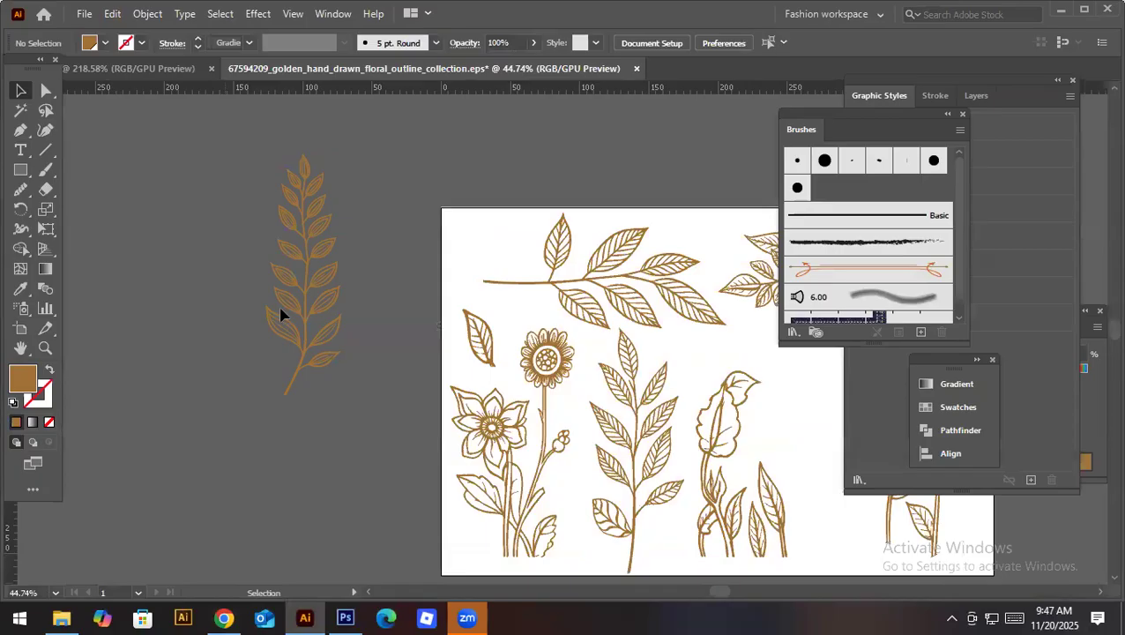
Step: Try swapping the fill and stroke of the separated leafy stem, and try the Shape Builder tool on it
{"action": "scroll", "coordinate": [284, 314], "scroll_direction": "up", "scroll_amount": 5}
{"action": "left_click", "coordinate": [421, 310]}
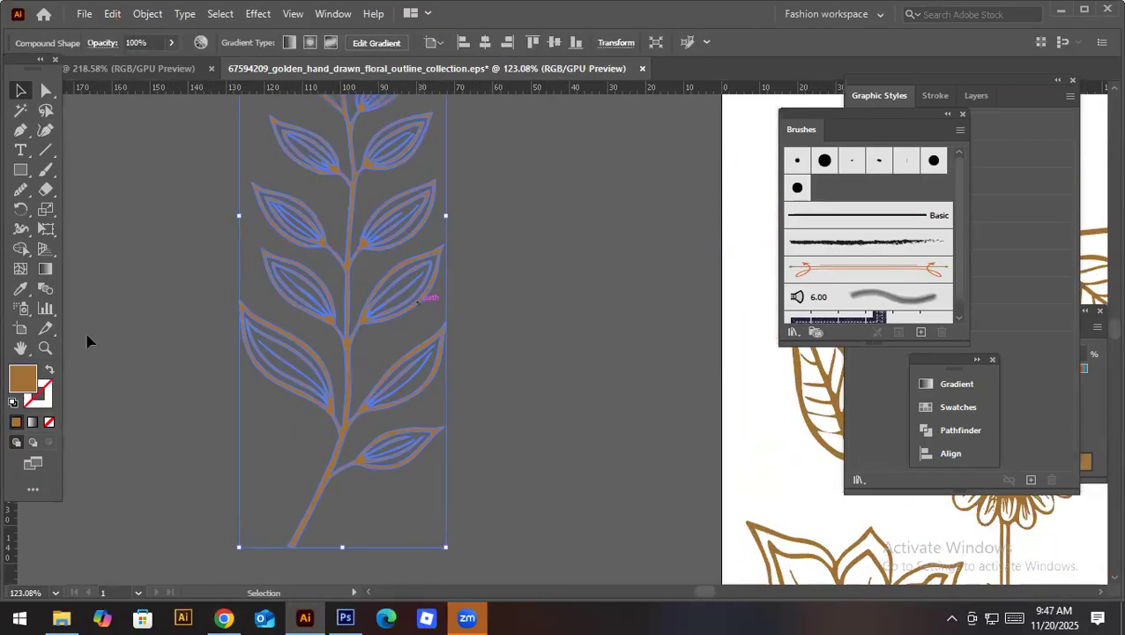
{"action": "left_click", "coordinate": [50, 374]}
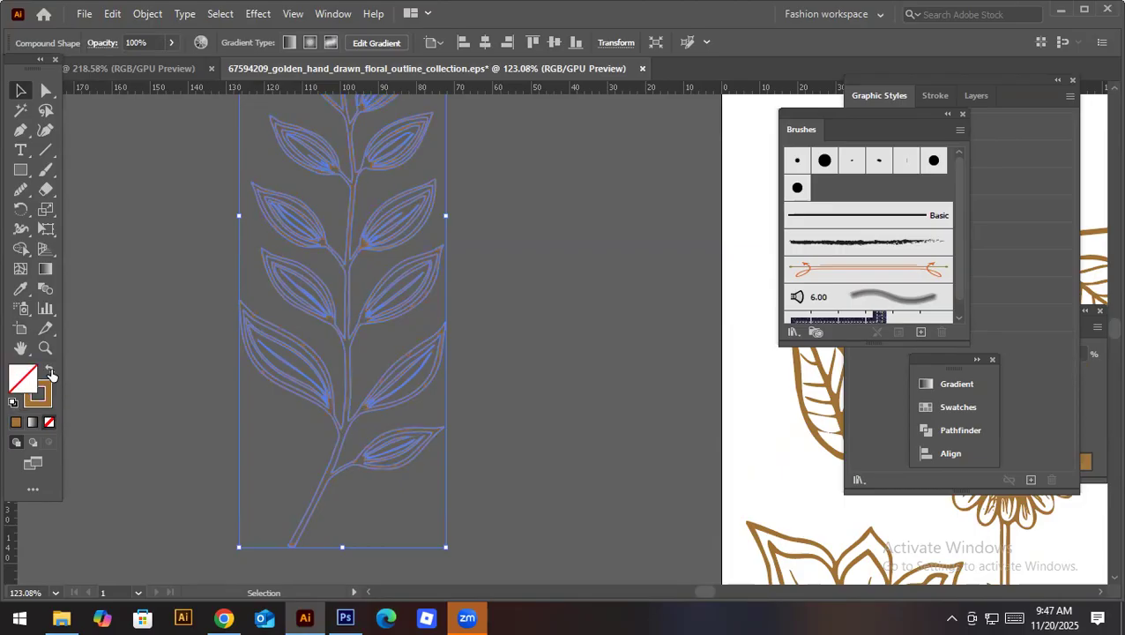
{"action": "left_click", "coordinate": [50, 374]}
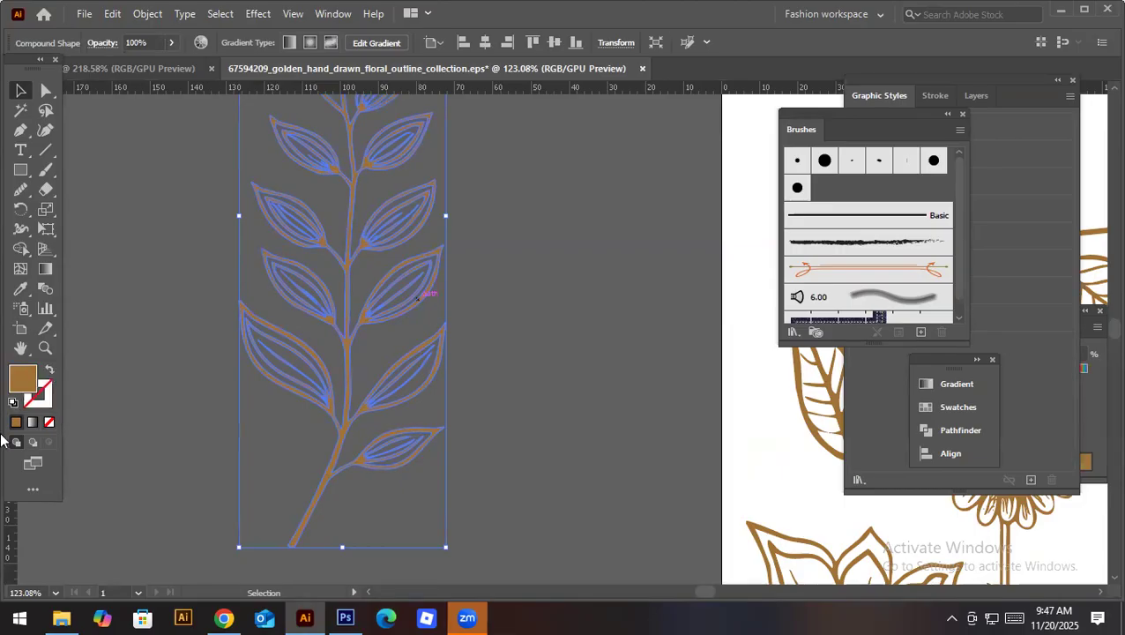
{"action": "left_click", "coordinate": [24, 252]}
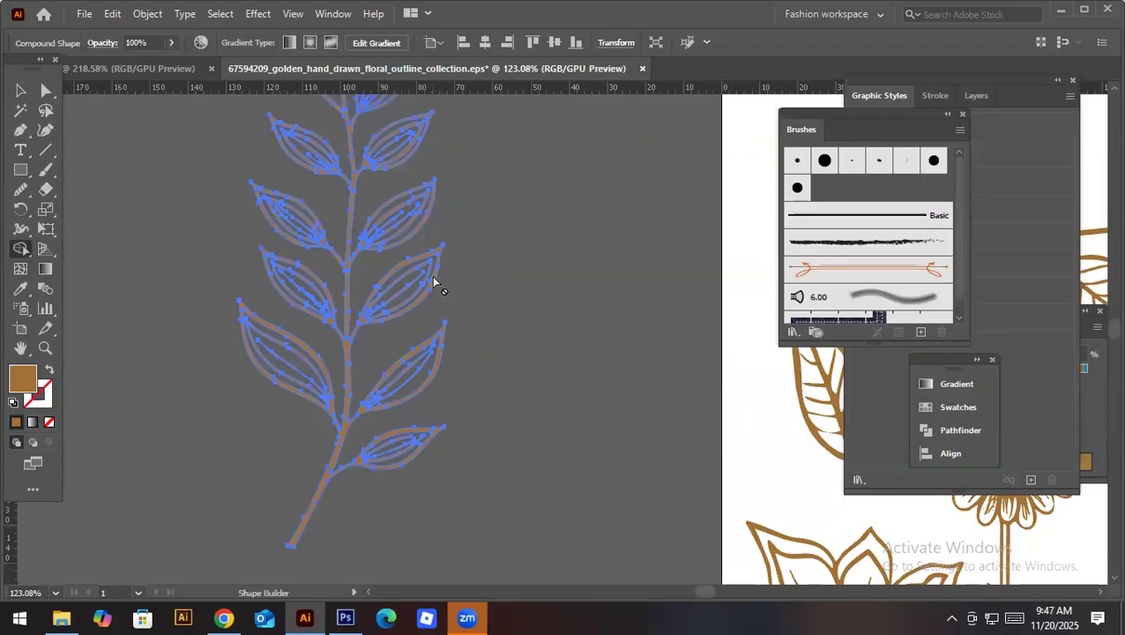
{"action": "key", "text": "v"}
Step: Bring the leafy stem into the traced scarf document and match its fill to the long black leaf with the Eyedropper
{"action": "scroll", "coordinate": [485, 307], "scroll_direction": "down", "scroll_amount": 4}
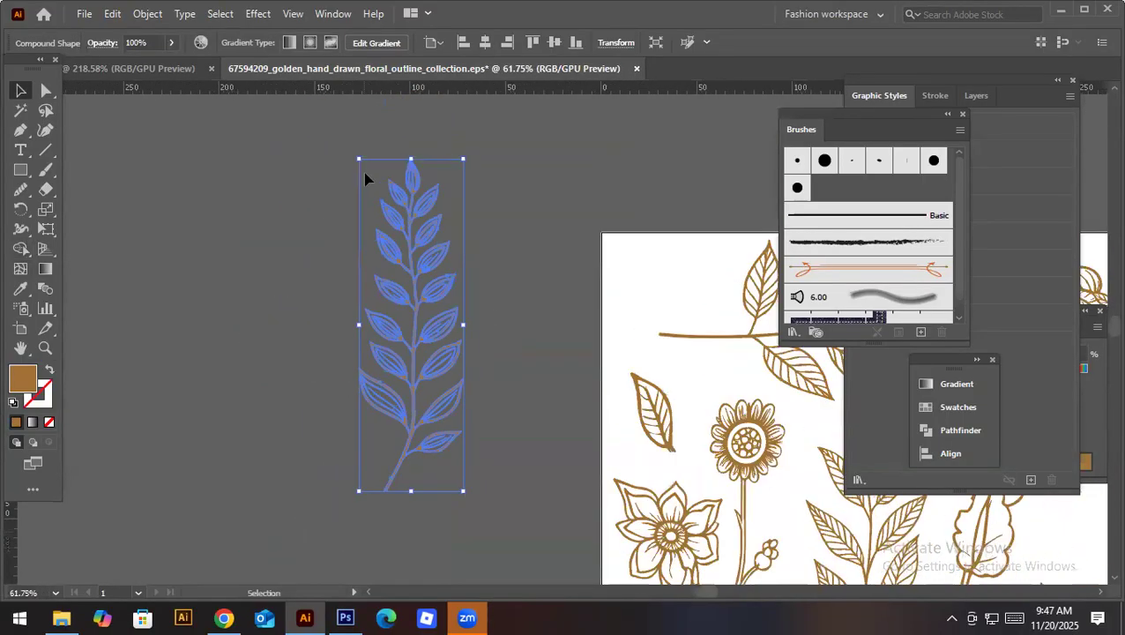
{"action": "left_click_drag", "start_coordinate": [416, 234], "coordinate": [136, 64]}
{"action": "left_click_drag", "start_coordinate": [240, 215], "coordinate": [161, 345]}
{"action": "key", "text": "i"}
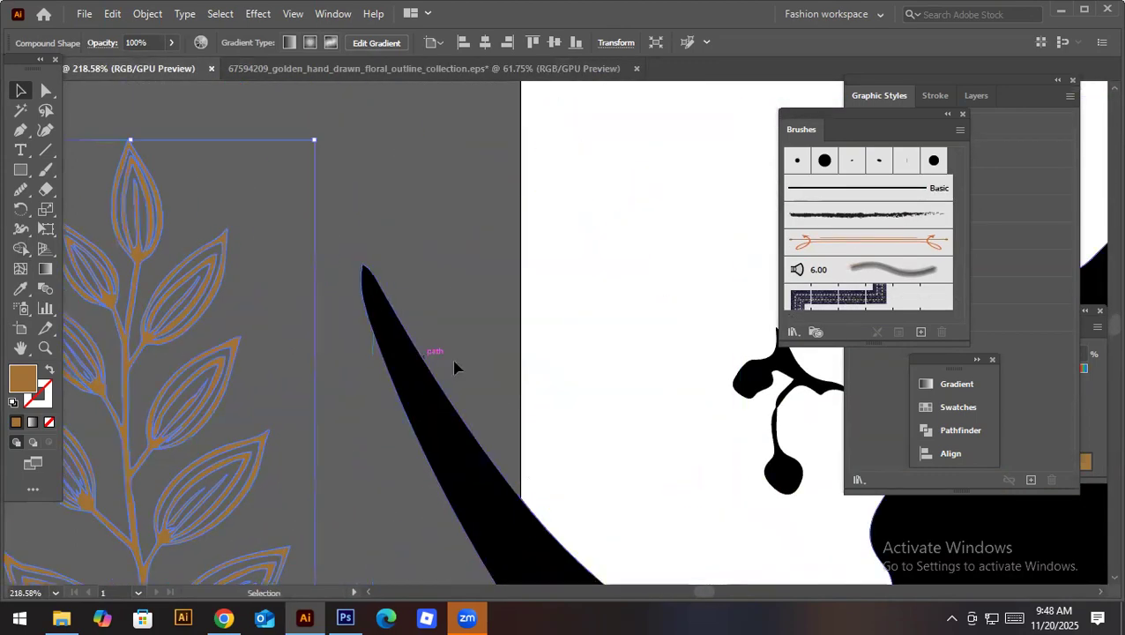
{"action": "left_click", "coordinate": [468, 411]}
{"action": "key", "text": "v"}
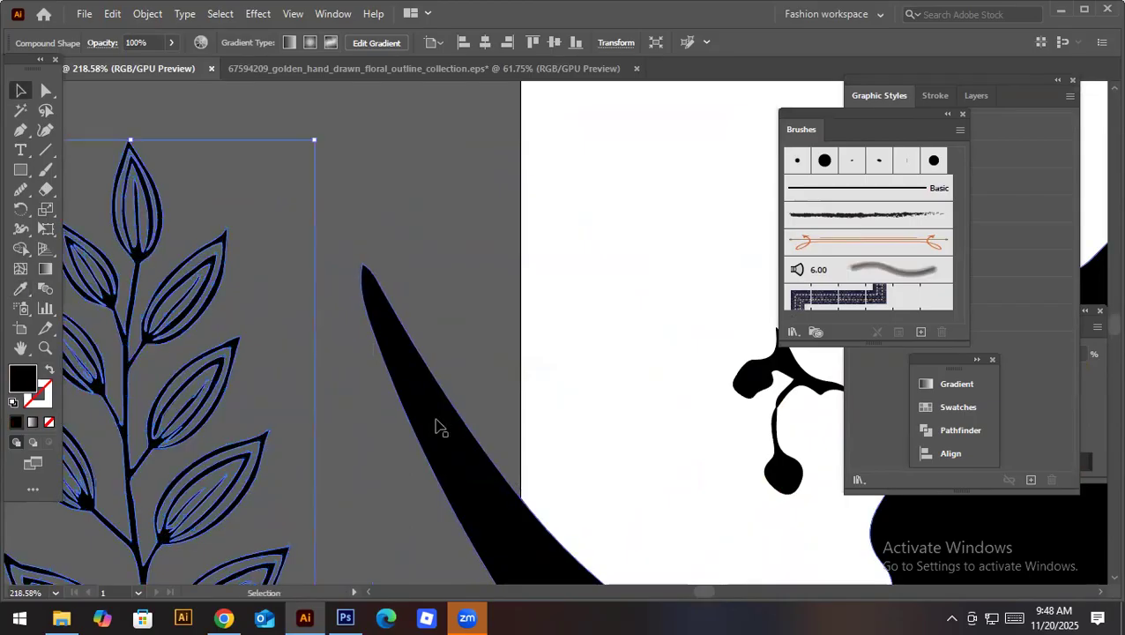
Step: Scale the black leafy stem down beside the traced artwork, closer to the size of the traced sprigs
{"action": "scroll", "coordinate": [350, 158], "scroll_direction": "left", "scroll_amount": 2}
{"action": "left_click_drag", "start_coordinate": [371, 151], "coordinate": [274, 439]}
{"action": "scroll", "coordinate": [384, 312], "scroll_direction": "down", "scroll_amount": 3}
{"action": "scroll", "coordinate": [385, 312], "scroll_direction": "left", "scroll_amount": 2}
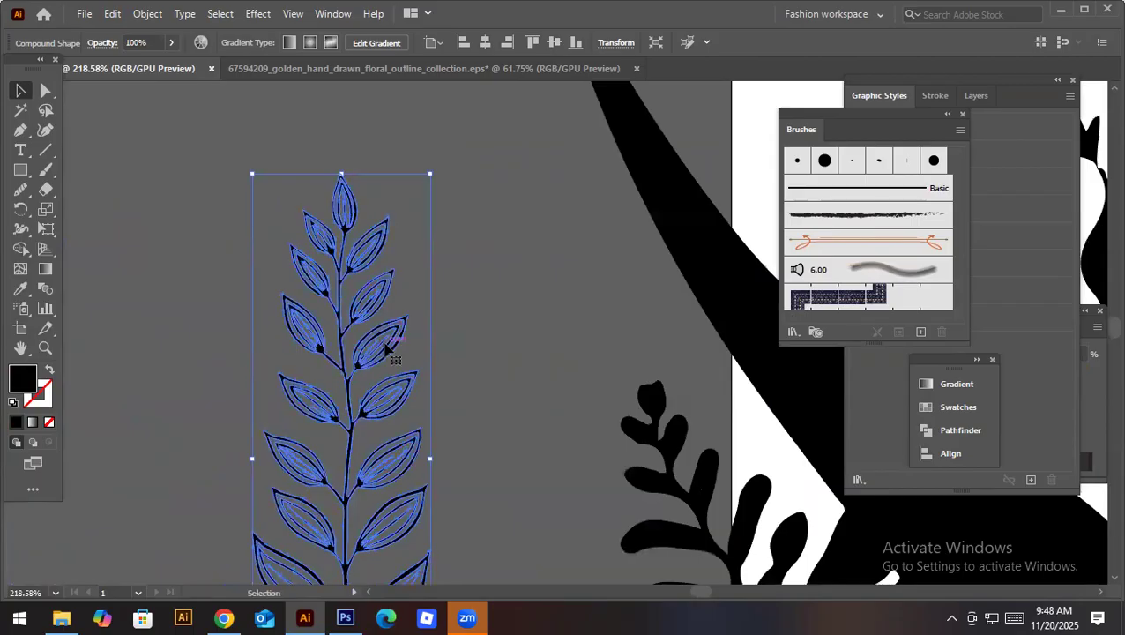
Step: Inspect the black leafy stem's leaf outlines and overall shape up close beside the traced artwork
{"action": "left_click_drag", "start_coordinate": [386, 348], "coordinate": [344, 312]}
{"action": "left_click", "coordinate": [437, 347]}
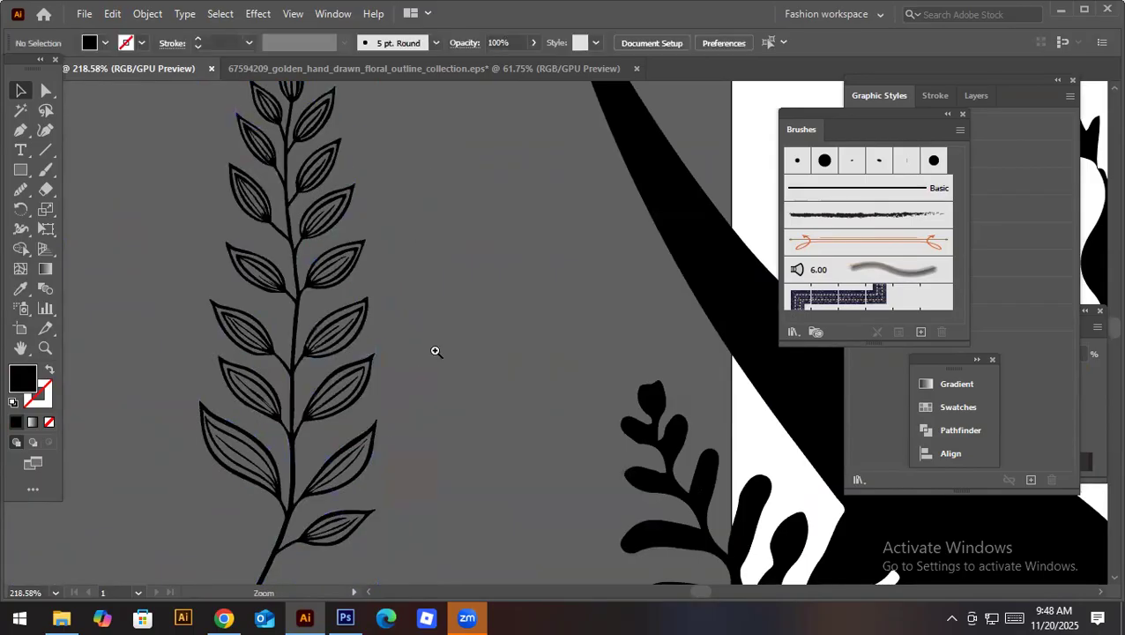
{"action": "left_click_drag", "start_coordinate": [436, 351], "coordinate": [450, 353]}
{"action": "left_click", "coordinate": [333, 365]}
{"action": "left_click_drag", "start_coordinate": [329, 370], "coordinate": [489, 394]}
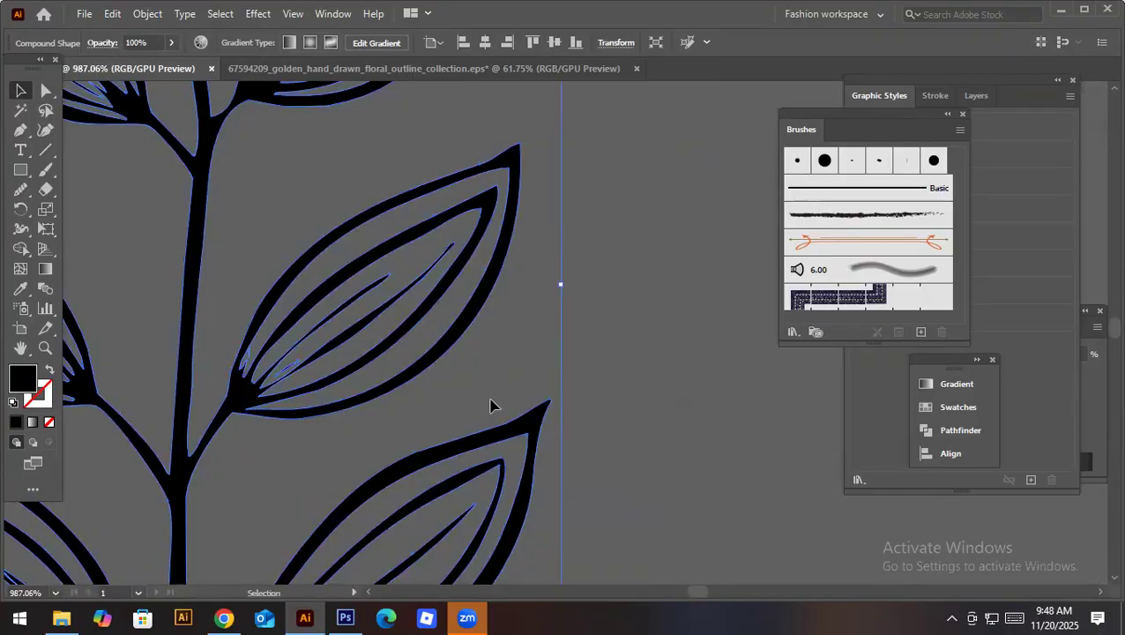
{"action": "left_click_drag", "start_coordinate": [503, 327], "coordinate": [201, 377]}
{"action": "left_click_drag", "start_coordinate": [554, 371], "coordinate": [445, 416]}
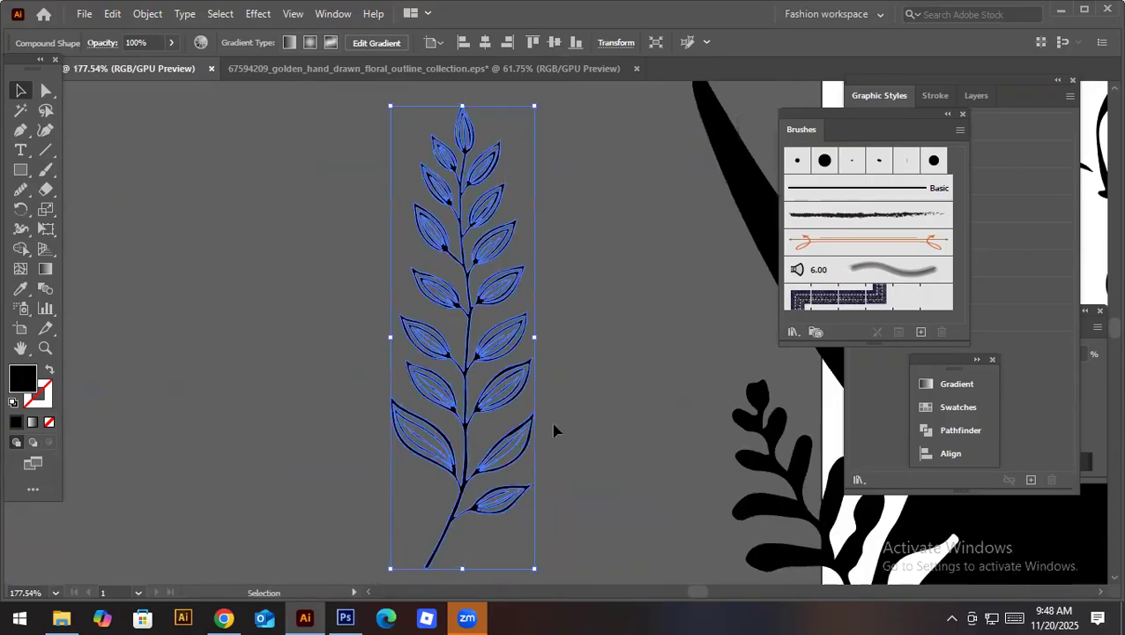
{"action": "left_click", "coordinate": [144, 14]}
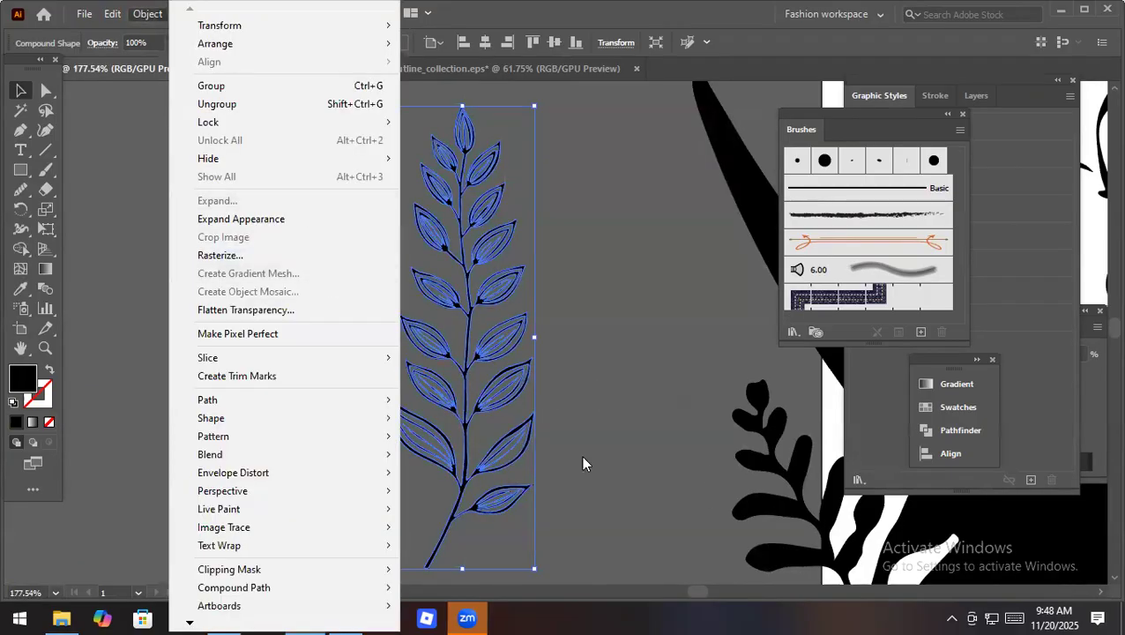
Step: Switch to Chrome, close the downloaded item's preview, and open the Hand drawn floral ornament collection in a new tab
{"action": "left_click", "coordinate": [224, 617]}
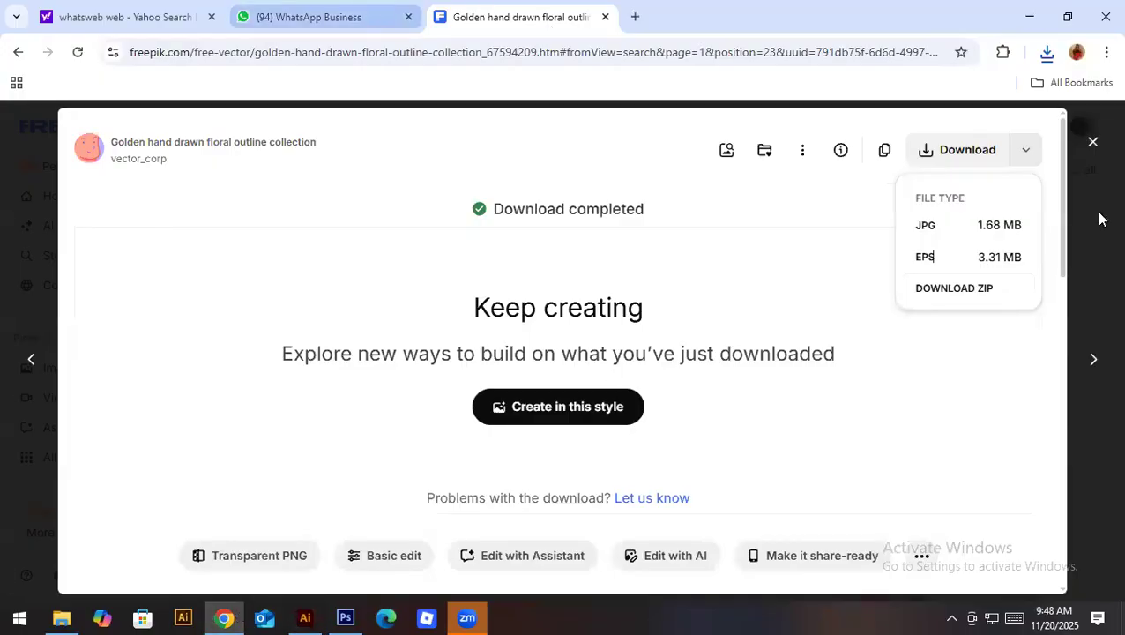
{"action": "key", "text": "Escape"}
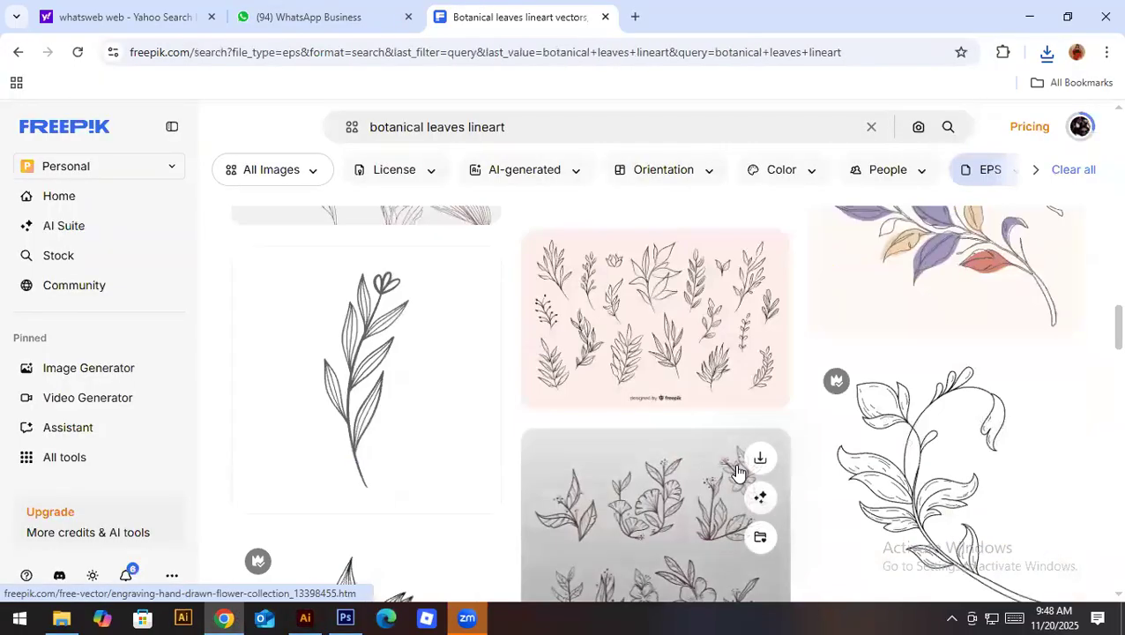
{"action": "right_click", "coordinate": [578, 279]}
{"action": "left_click", "coordinate": [617, 294]}
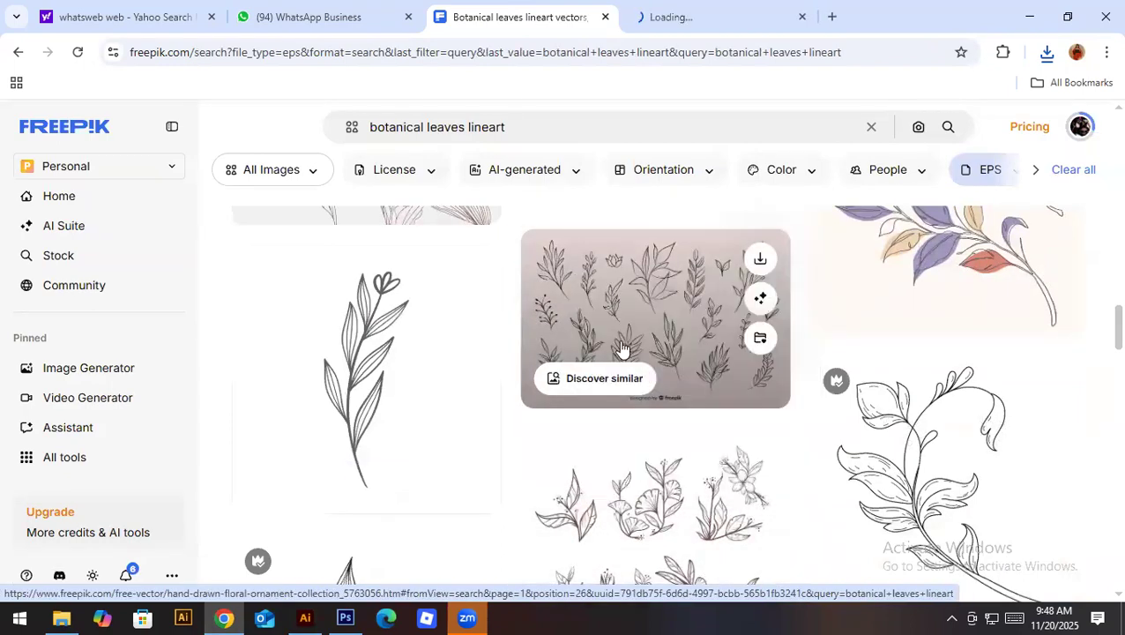
Step: Browse further through the botanical leaves lineart results for suitable plant and leaf collections
{"action": "scroll", "coordinate": [623, 353], "scroll_direction": "down", "scroll_amount": 3}
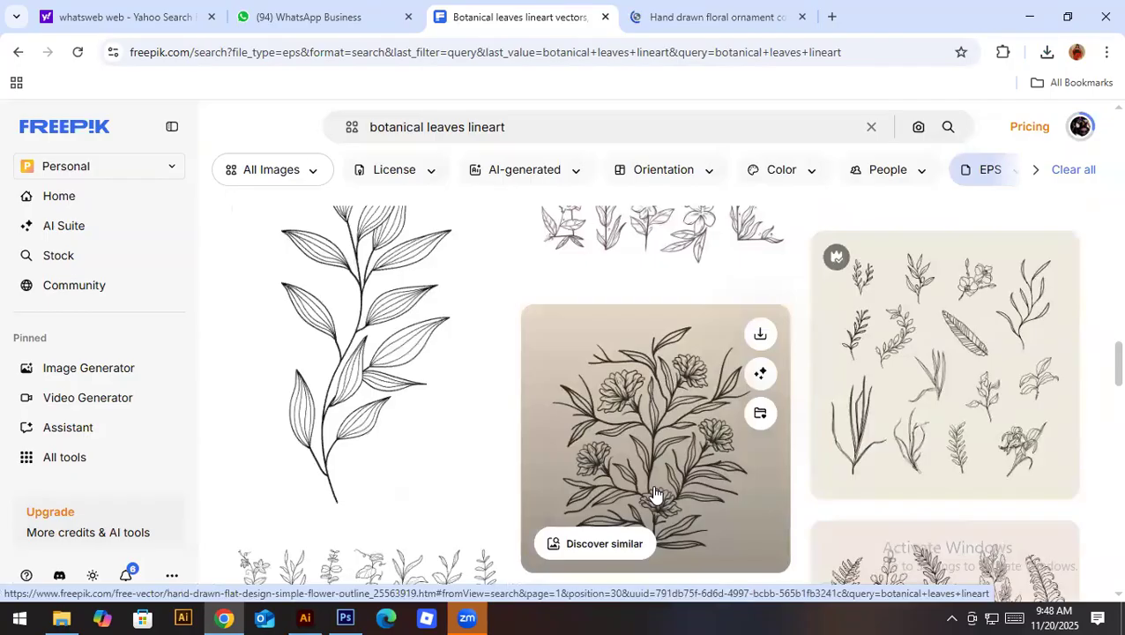
{"action": "scroll", "coordinate": [654, 494], "scroll_direction": "down", "scroll_amount": 4}
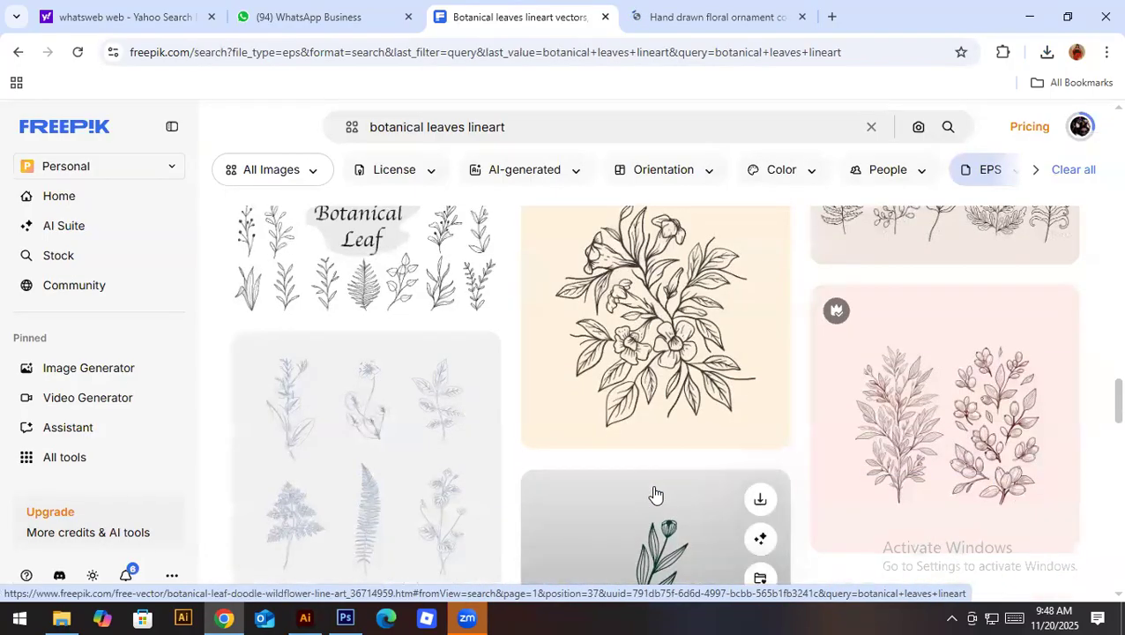
{"action": "scroll", "coordinate": [654, 493], "scroll_direction": "down", "scroll_amount": 6}
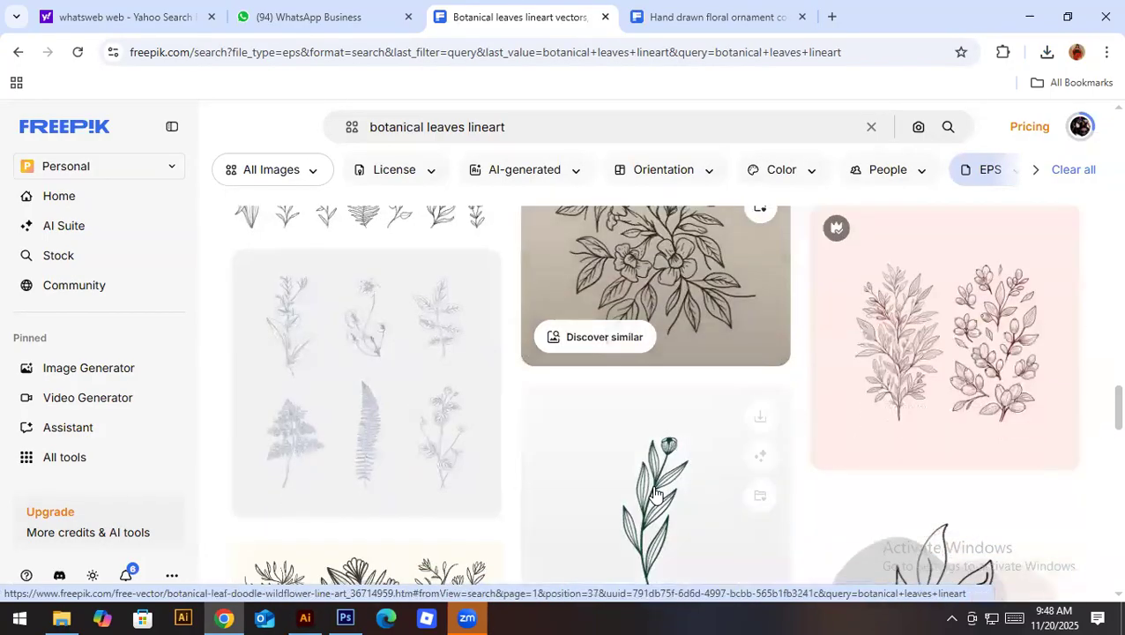
{"action": "scroll", "coordinate": [654, 494], "scroll_direction": "down", "scroll_amount": 5}
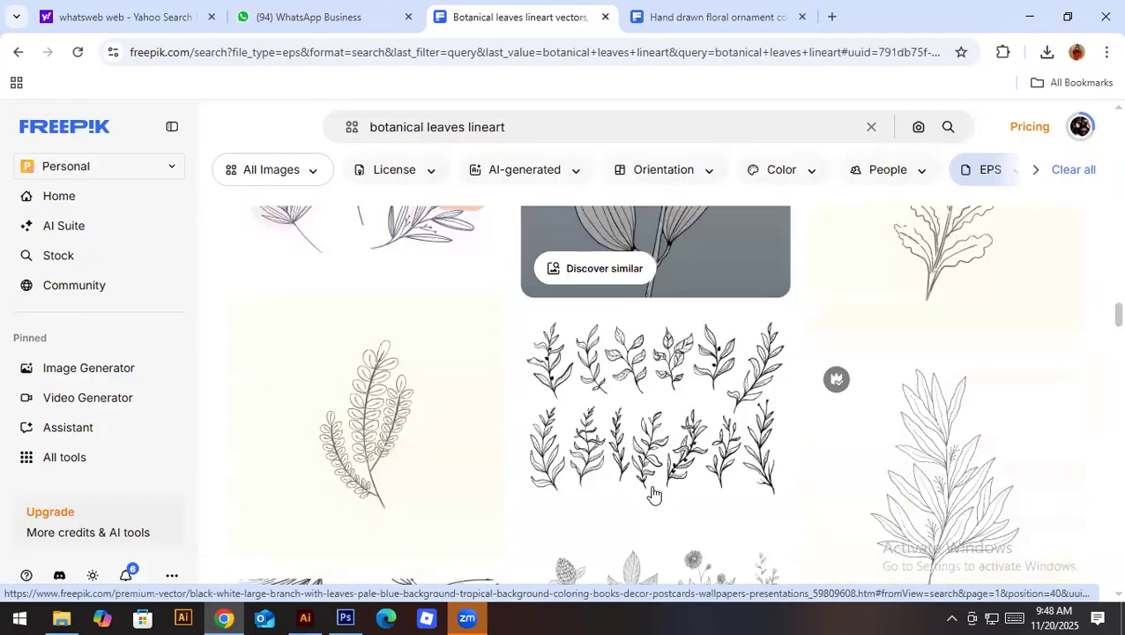
{"action": "scroll", "coordinate": [653, 494], "scroll_direction": "down", "scroll_amount": 5}
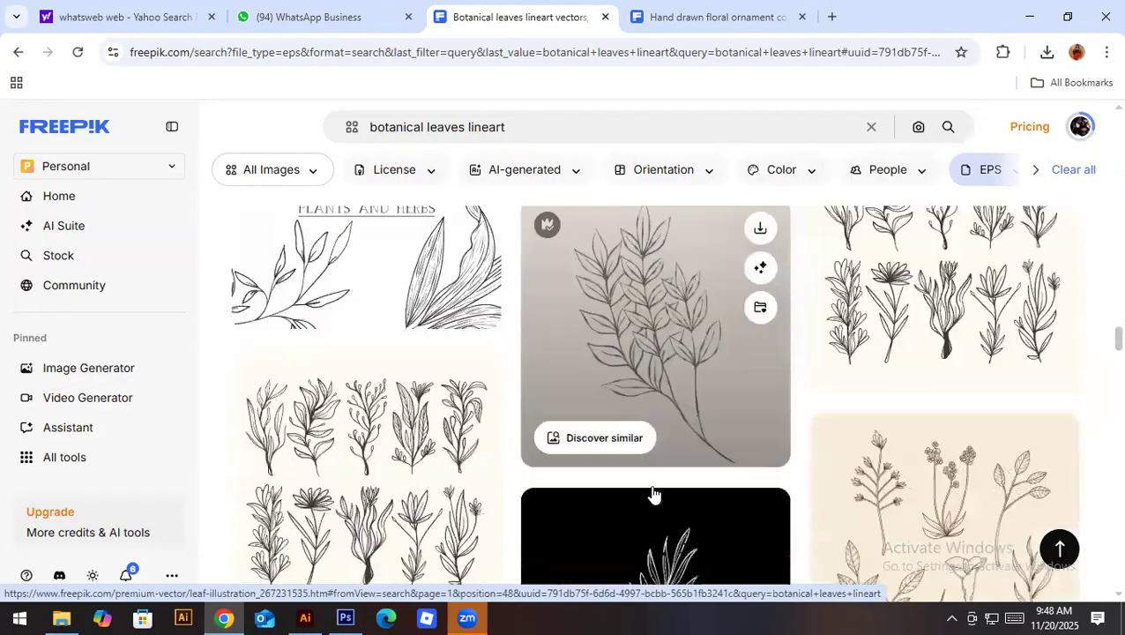
{"action": "scroll", "coordinate": [653, 494], "scroll_direction": "down", "scroll_amount": 4}
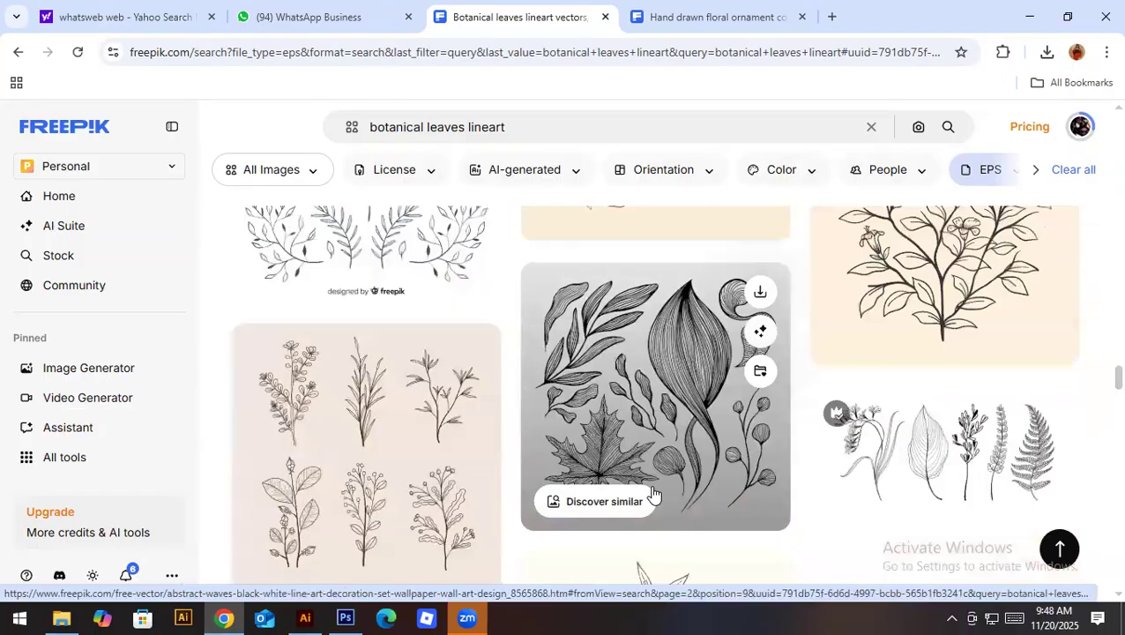
{"action": "scroll", "coordinate": [653, 493], "scroll_direction": "down", "scroll_amount": 4}
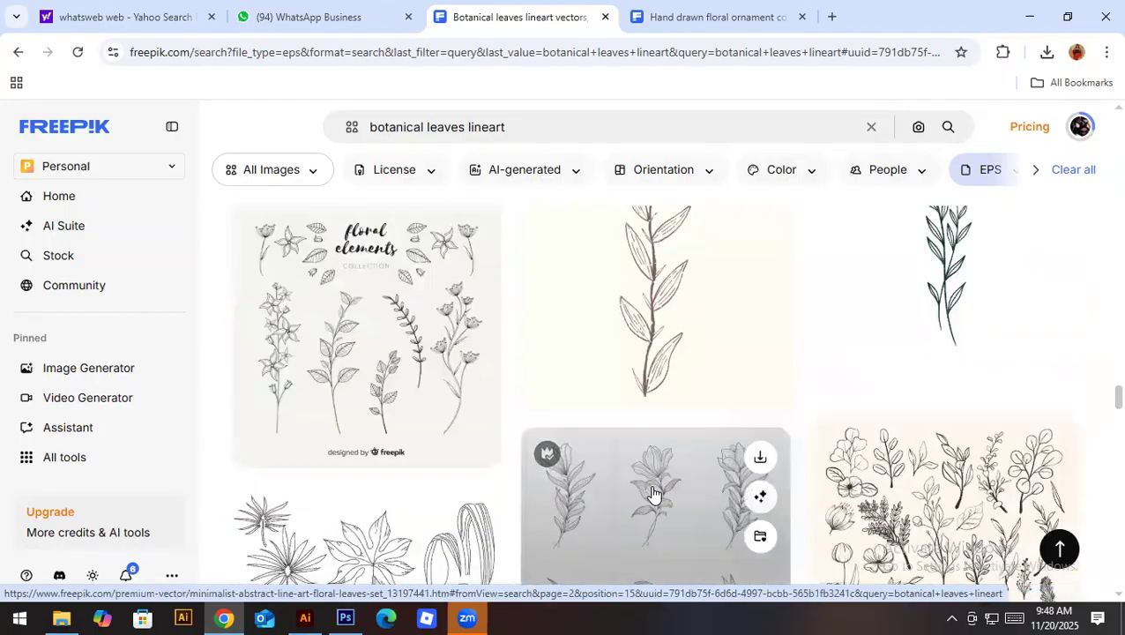
Step: Show the download file types for the Hand drawn floral ornament collection
{"action": "left_click", "coordinate": [745, 8]}
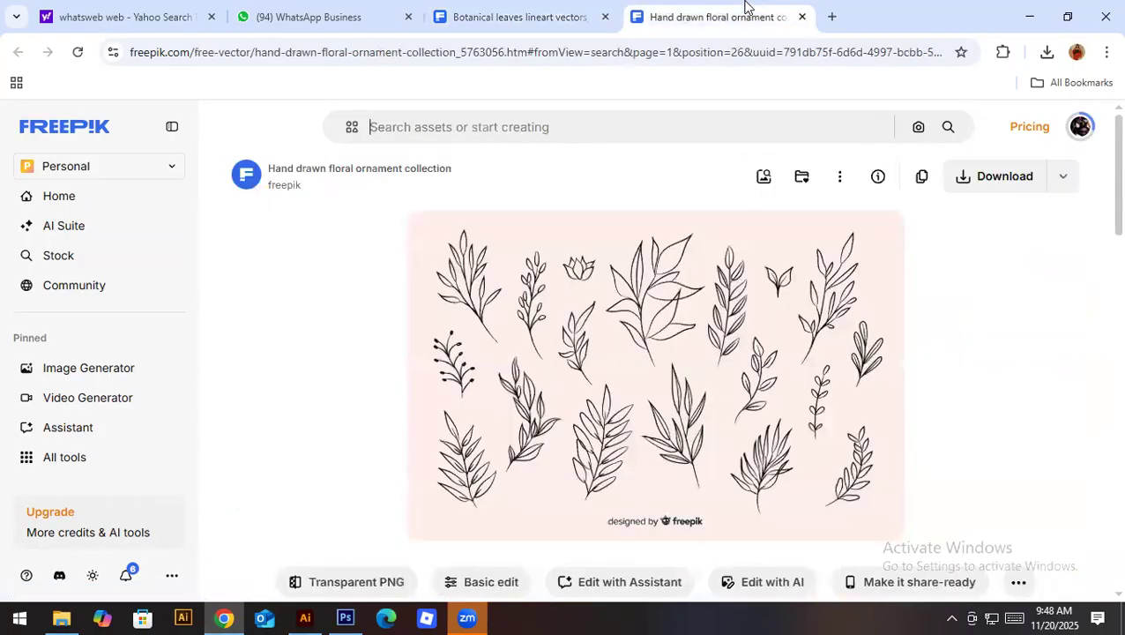
{"action": "left_click", "coordinate": [1051, 182]}
Step: Look back through the botanical leaves lineart results and preview the Beautiful line art and flowers set
{"action": "left_click", "coordinate": [460, 7]}
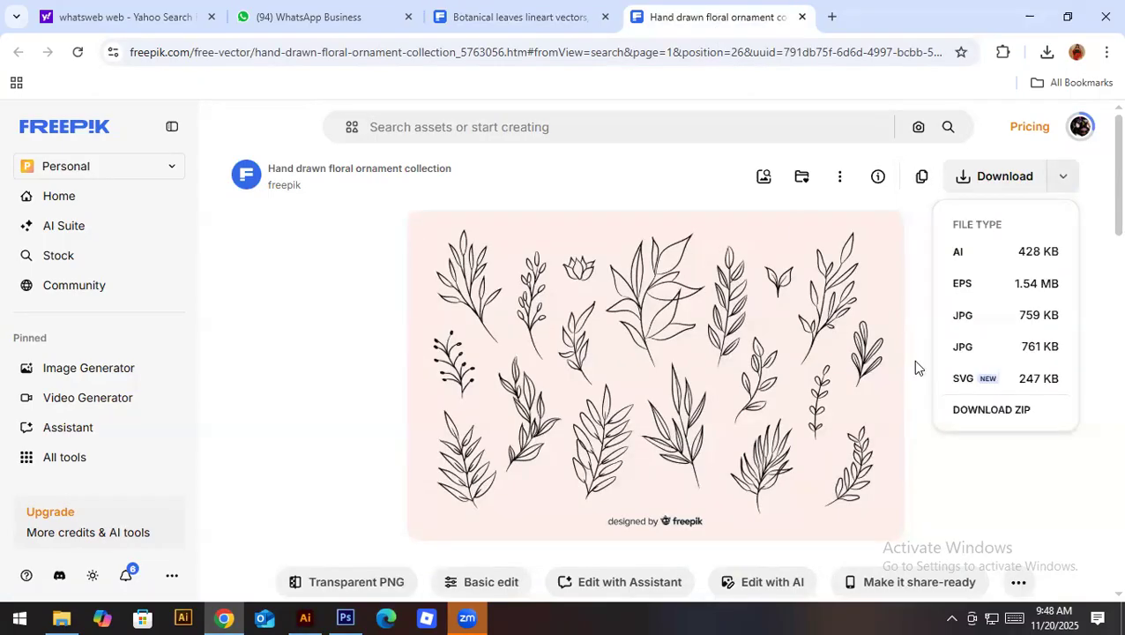
{"action": "scroll", "coordinate": [914, 393], "scroll_direction": "up", "scroll_amount": 5}
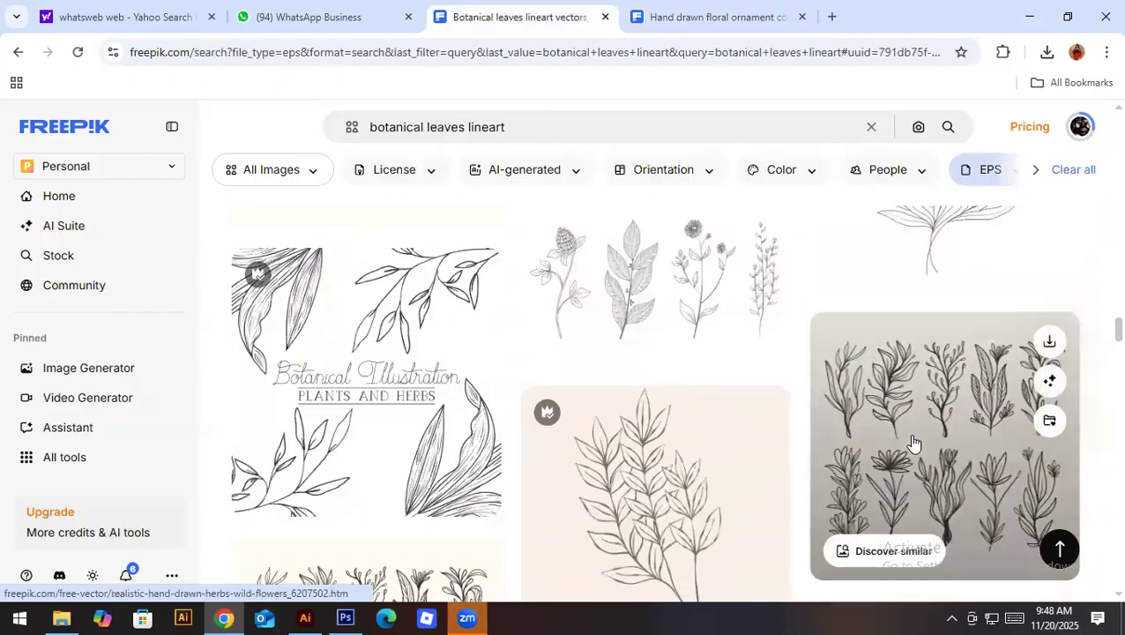
{"action": "scroll", "coordinate": [913, 443], "scroll_direction": "up", "scroll_amount": 5}
{"action": "scroll", "coordinate": [913, 443], "scroll_direction": "up", "scroll_amount": 2}
{"action": "scroll", "coordinate": [913, 443], "scroll_direction": "up", "scroll_amount": 5}
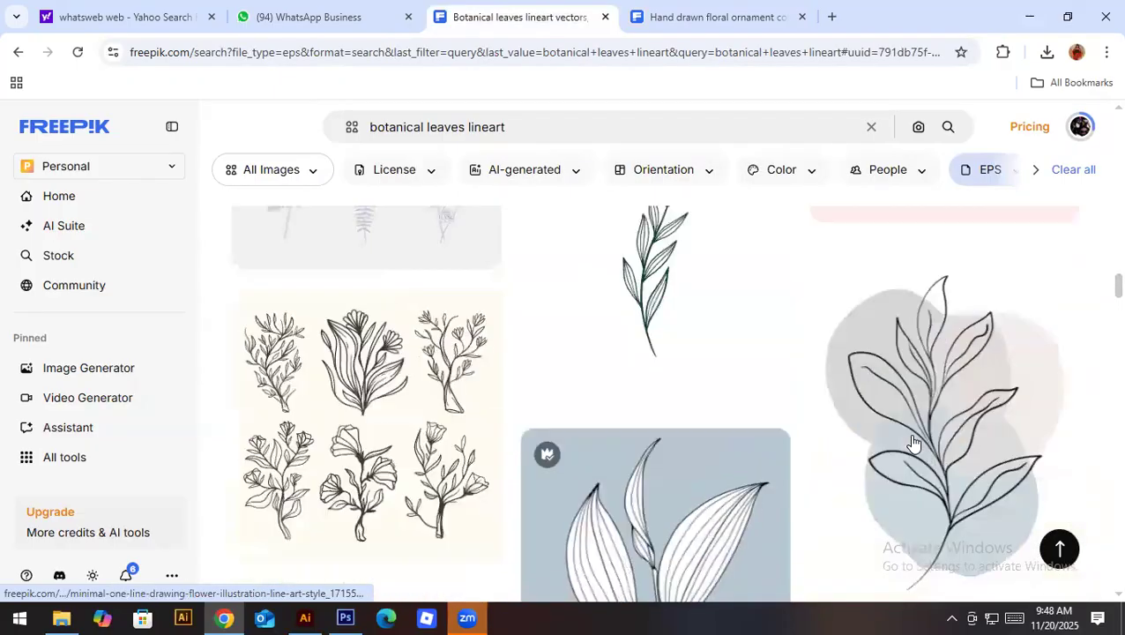
{"action": "scroll", "coordinate": [914, 442], "scroll_direction": "up", "scroll_amount": 3}
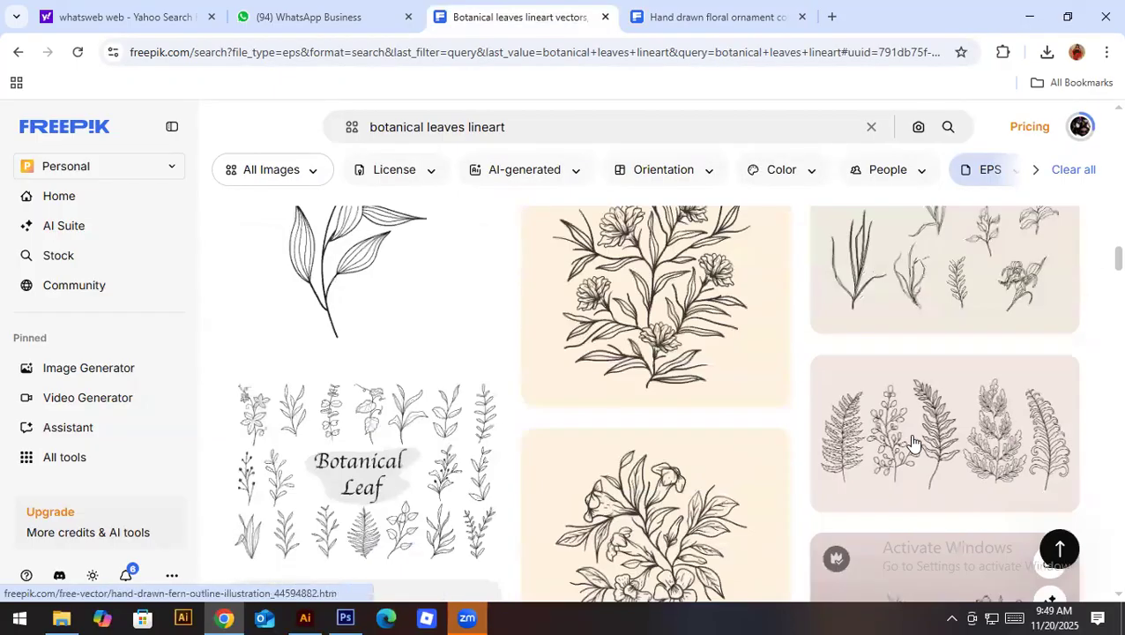
{"action": "scroll", "coordinate": [936, 526], "scroll_direction": "up", "scroll_amount": 3}
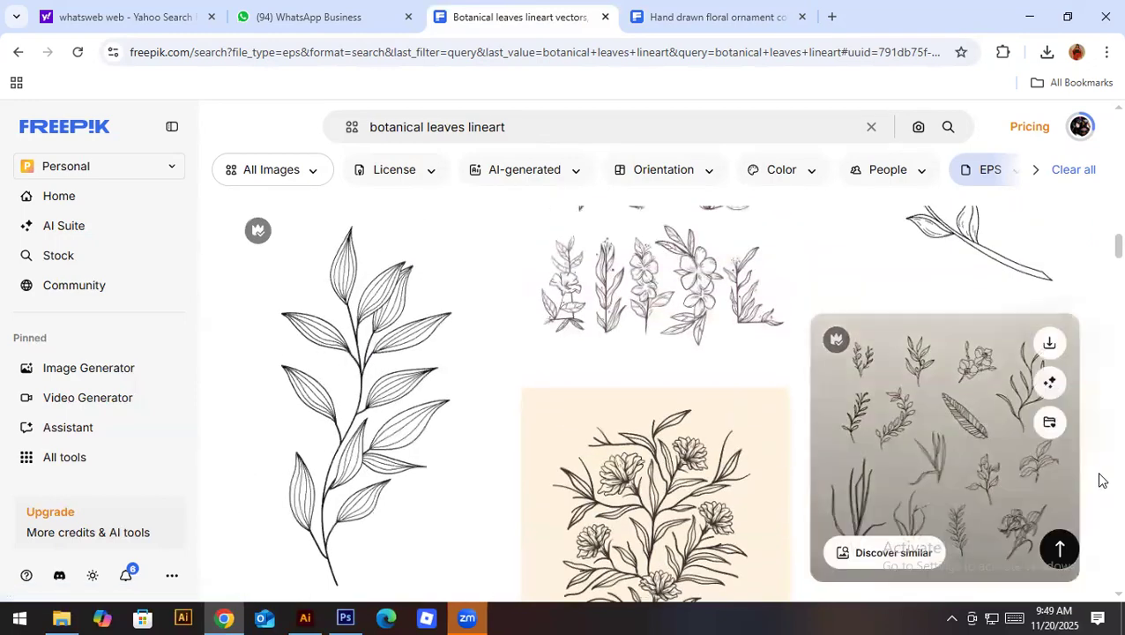
{"action": "left_click", "coordinate": [748, 7]}
{"action": "left_click", "coordinate": [468, 11]}
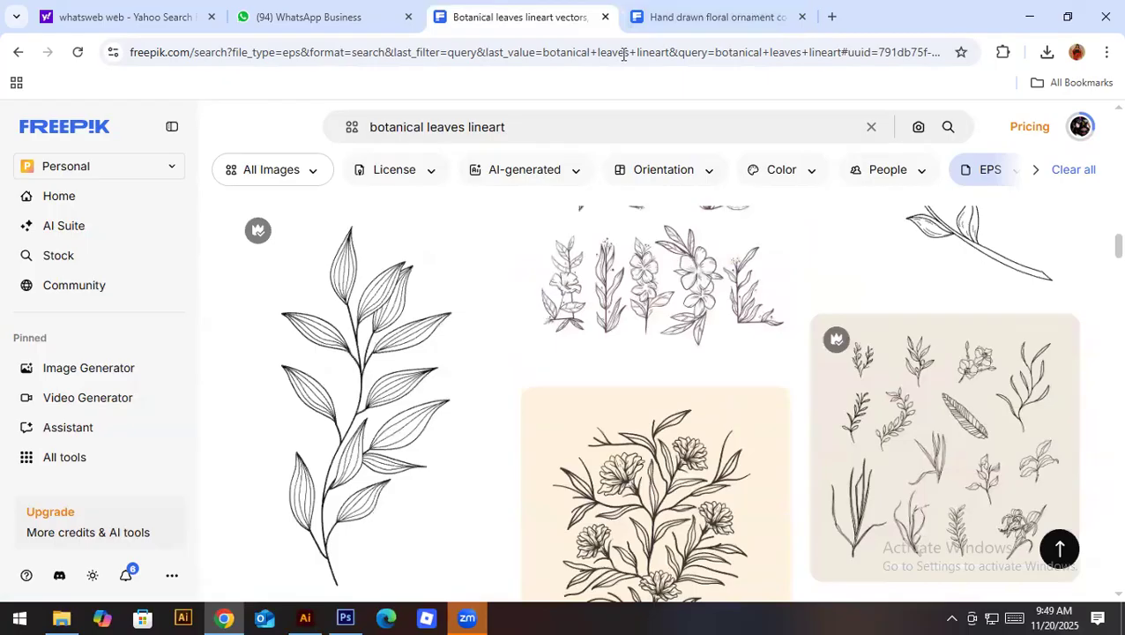
{"action": "left_click", "coordinate": [938, 396]}
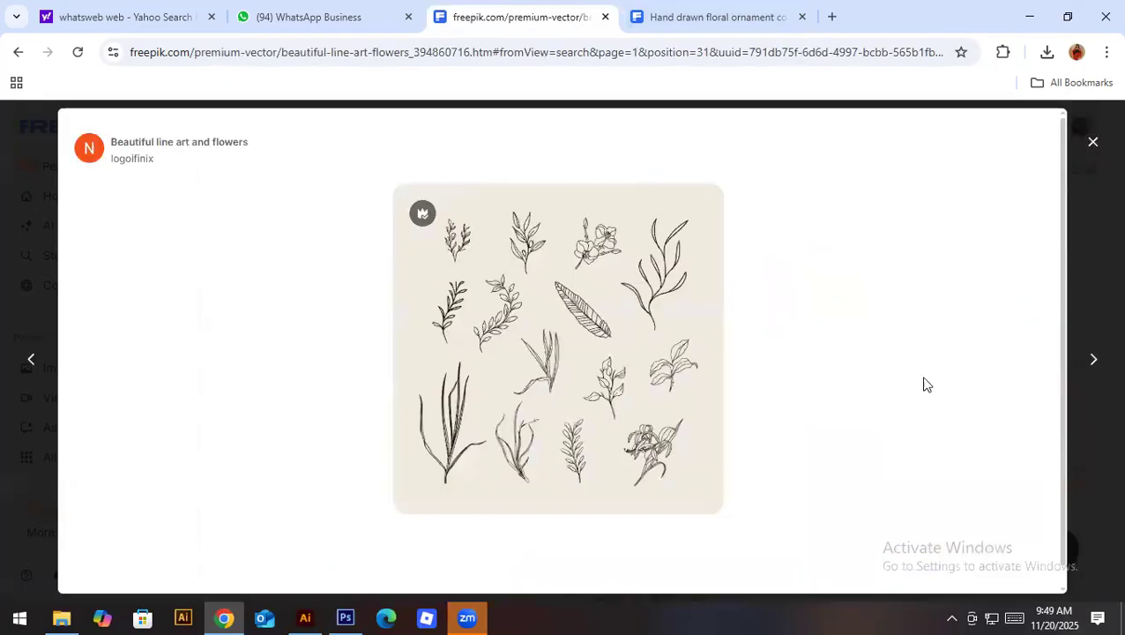
Step: Compare the previewed Freepik line-art collections with the scarf design sample in Photoshop
{"action": "left_click", "coordinate": [345, 617]}
{"action": "left_click", "coordinate": [344, 617]}
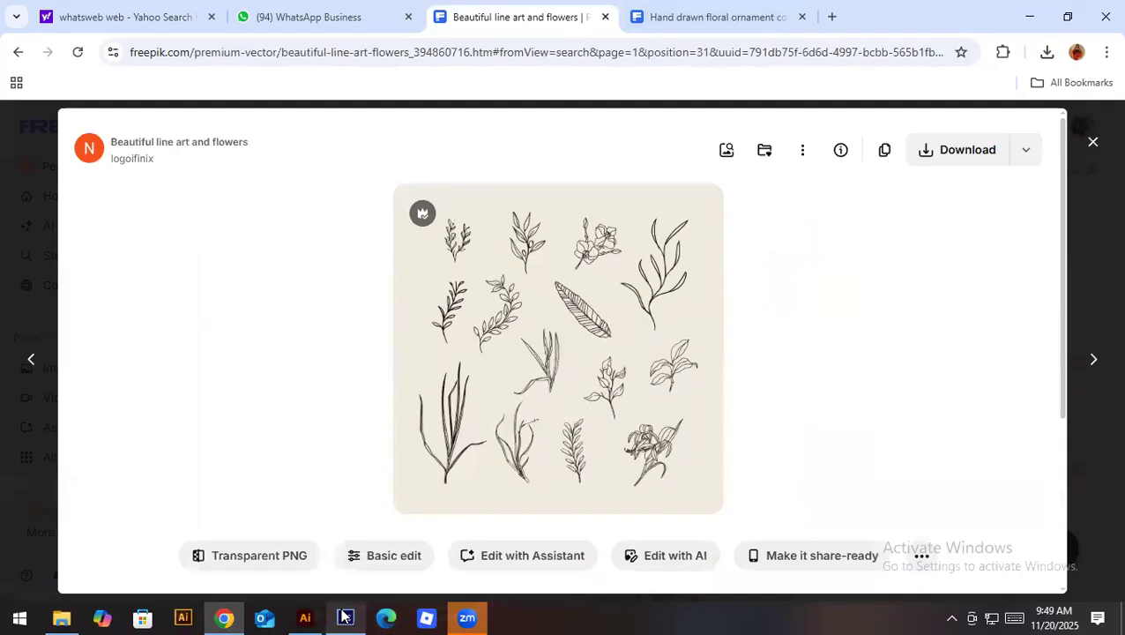
{"action": "left_click", "coordinate": [689, 8]}
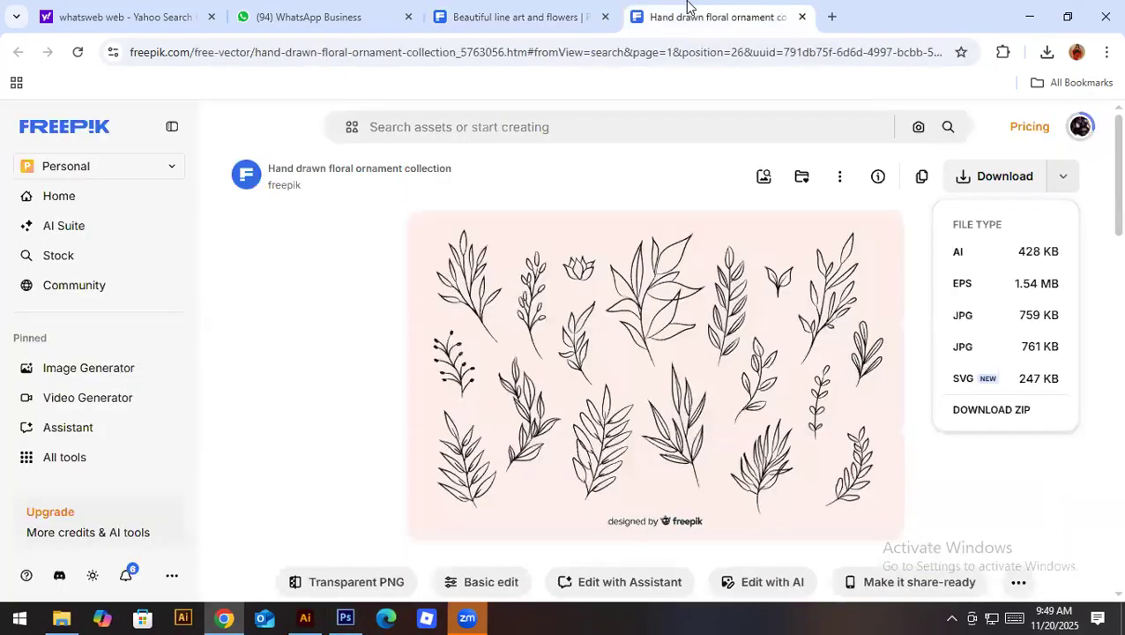
{"action": "left_click", "coordinate": [345, 617]}
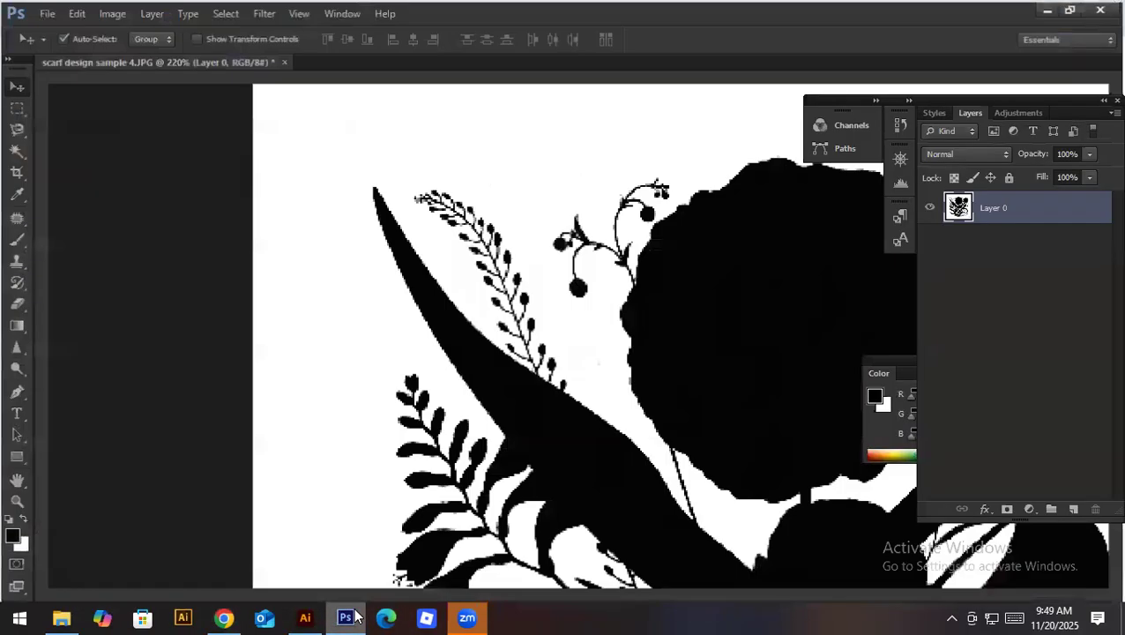
{"action": "left_click", "coordinate": [344, 617]}
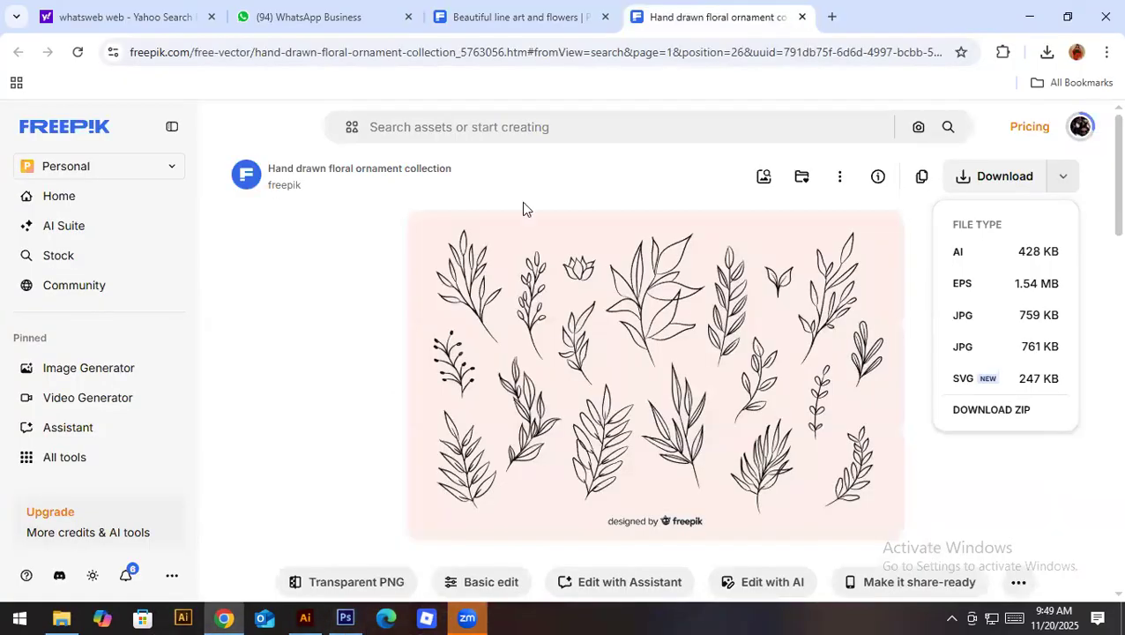
Step: Download the Hand drawn floral ornament collection as EPS and open the downloaded file in Illustrator
{"action": "left_click", "coordinate": [1022, 286]}
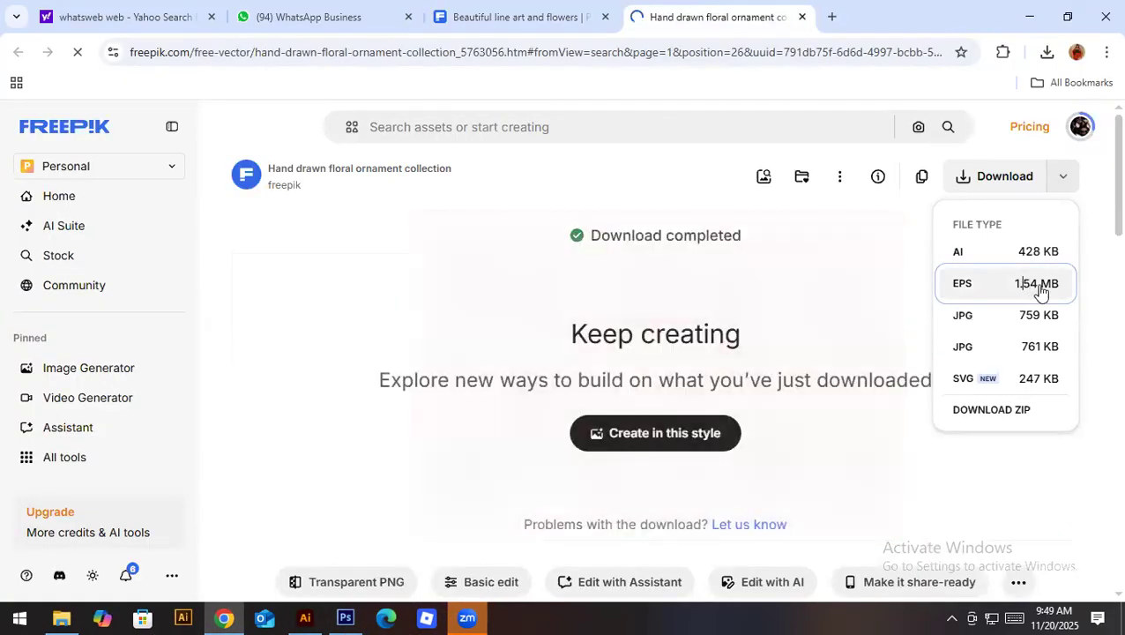
{"action": "left_click", "coordinate": [1046, 53]}
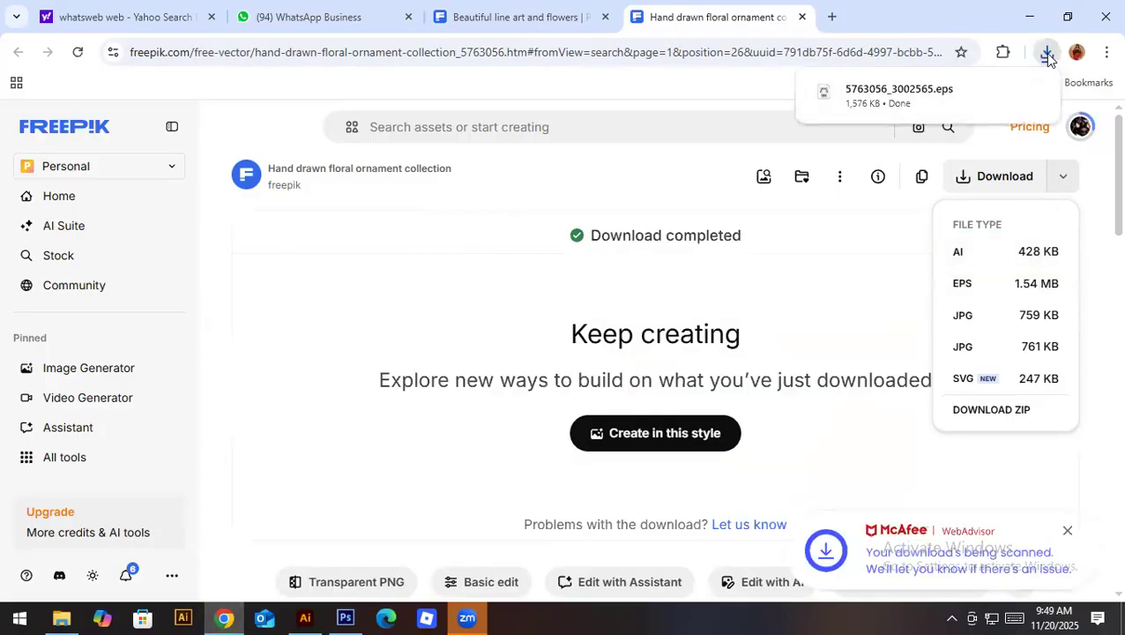
{"action": "left_click", "coordinate": [851, 93]}
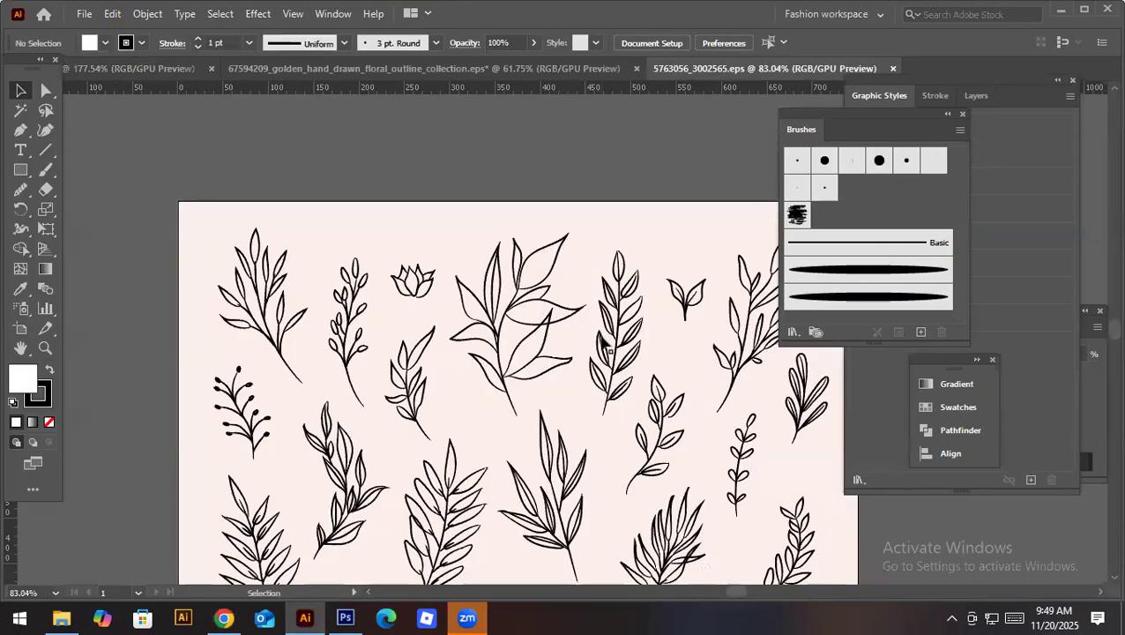
Step: Move the slender sprig with small oval buds out of the ornament collection onto the empty canvas beside the artboard
{"action": "left_click_drag", "start_coordinate": [344, 302], "coordinate": [112, 146]}
{"action": "key", "text": "ctrl+space"}
{"action": "left_click", "coordinate": [186, 221]}
{"action": "left_click_drag", "start_coordinate": [242, 190], "coordinate": [628, 291]}
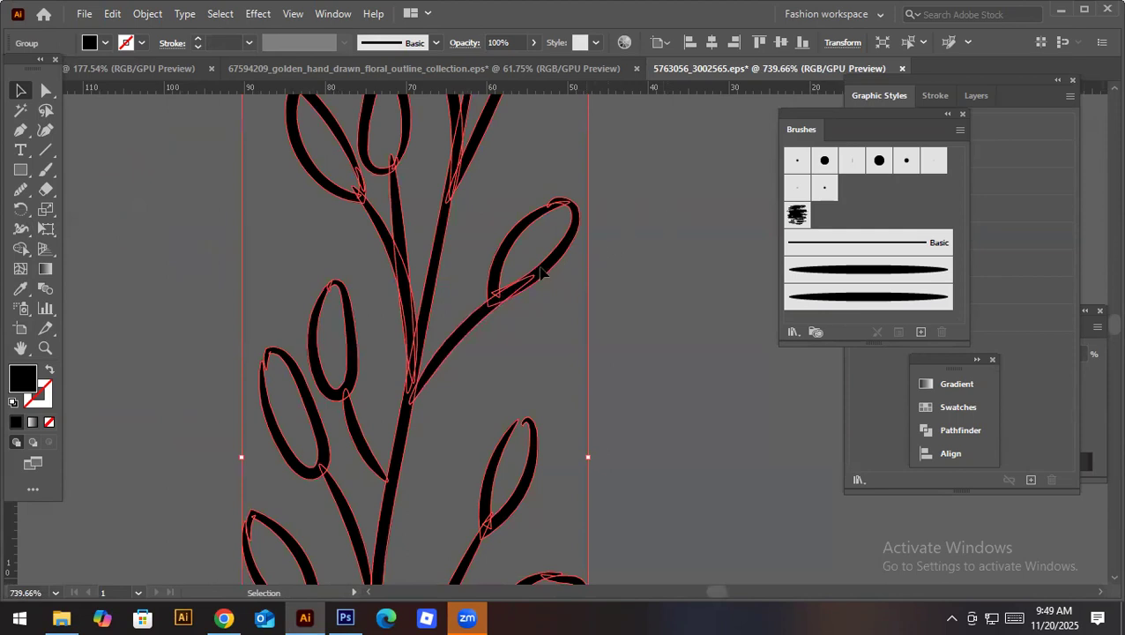
Step: Try the Pen tool on the oval bud outline at one of the sprig's side branches
{"action": "key", "text": "p"}
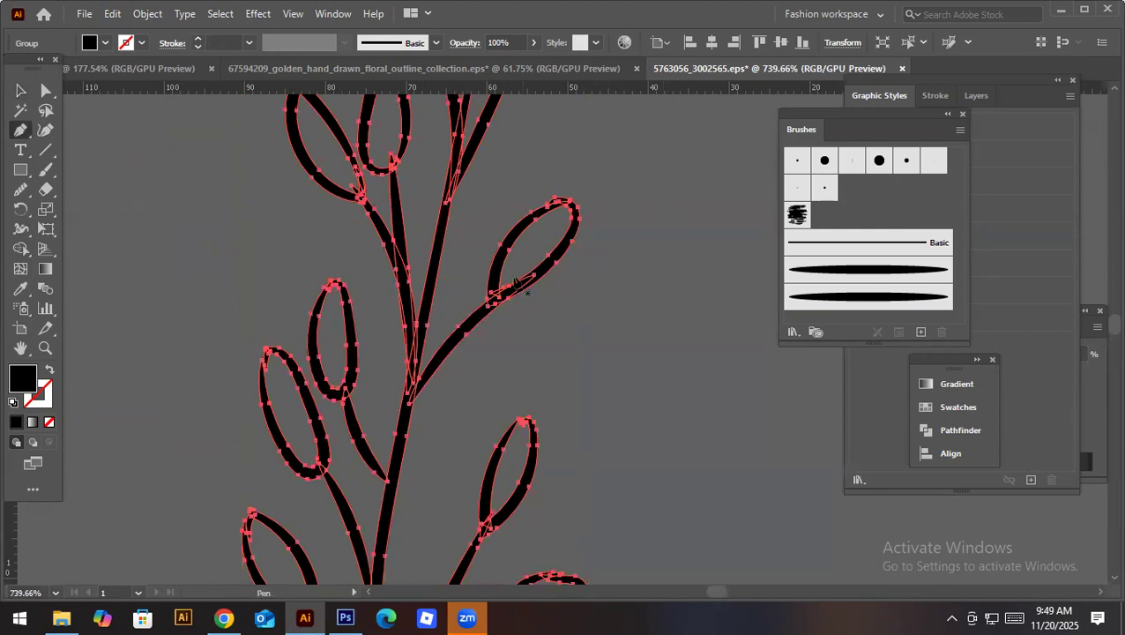
{"action": "left_click", "coordinate": [493, 296]}
{"action": "left_click_drag", "start_coordinate": [571, 202], "coordinate": [654, 203]}
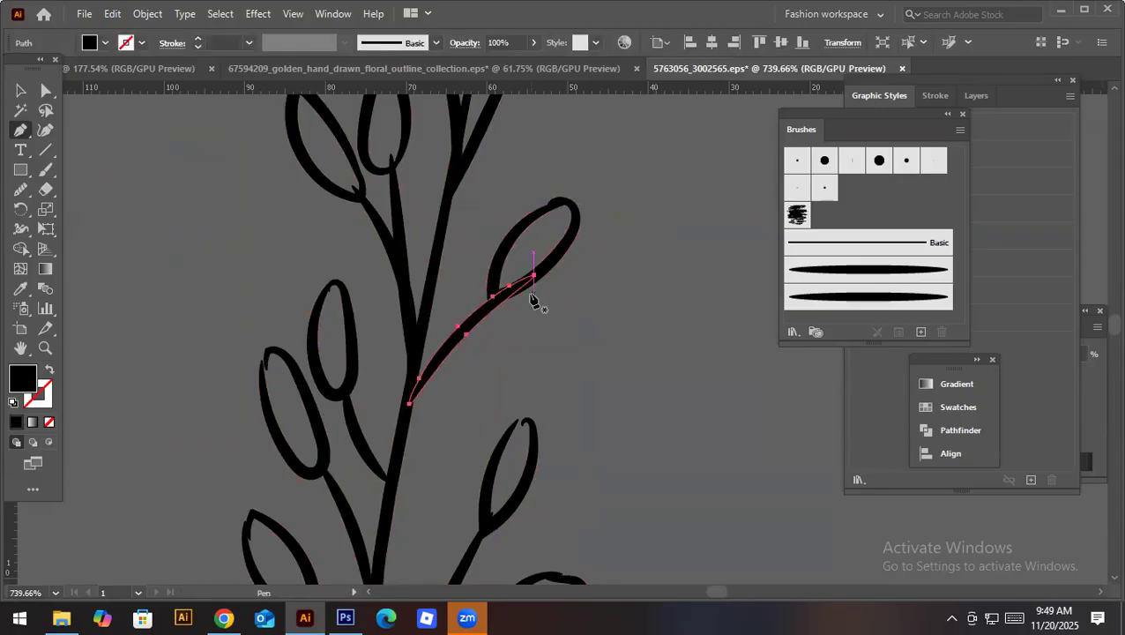
{"action": "key", "text": "v"}
{"action": "left_click", "coordinate": [539, 326]}
Step: Copy the oval-bud sprig into the traced scarf document and place it between the leafy stem and the long black leaf
{"action": "left_click_drag", "start_coordinate": [585, 216], "coordinate": [370, 298]}
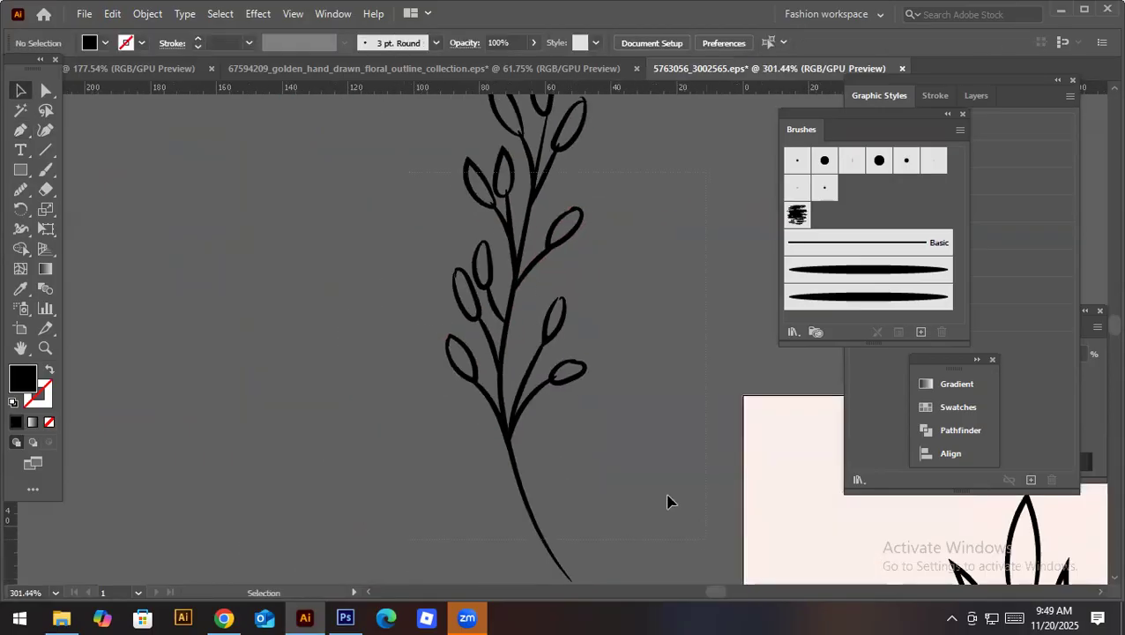
{"action": "left_click", "coordinate": [520, 266]}
{"action": "left_click_drag", "start_coordinate": [520, 266], "coordinate": [469, 391]}
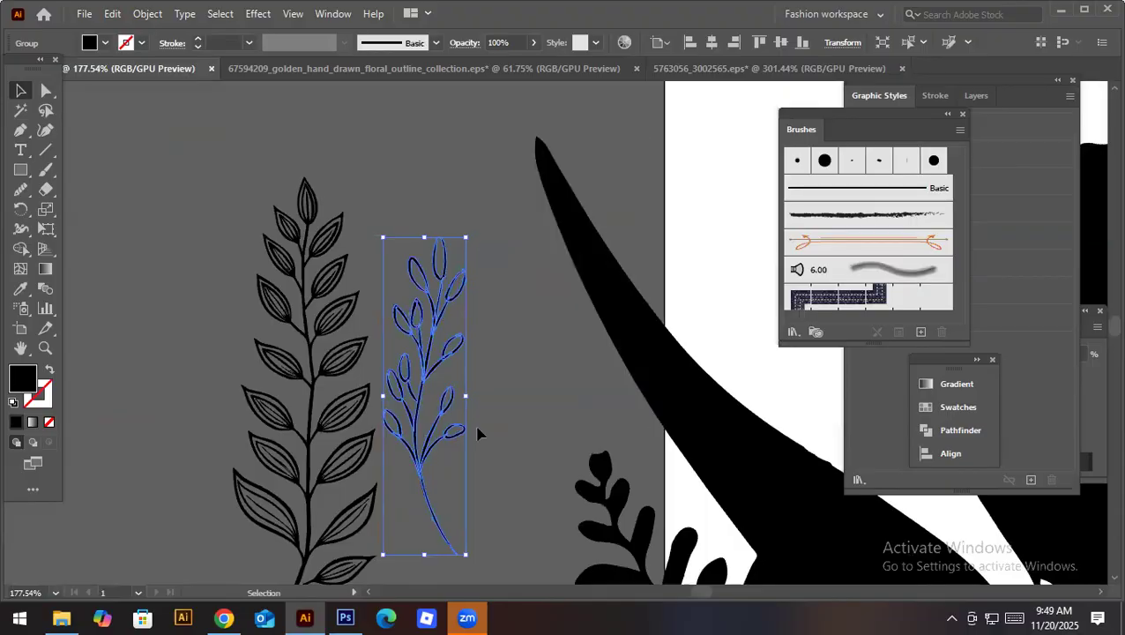
Step: Reflect the selected oval-bud sprig so it is mirrored left to right
{"action": "right_click", "coordinate": [477, 433]}
{"action": "key", "text": "Escape"}
{"action": "right_click", "coordinate": [442, 476]}
{"action": "mouse_move", "coordinate": [582, 367]}
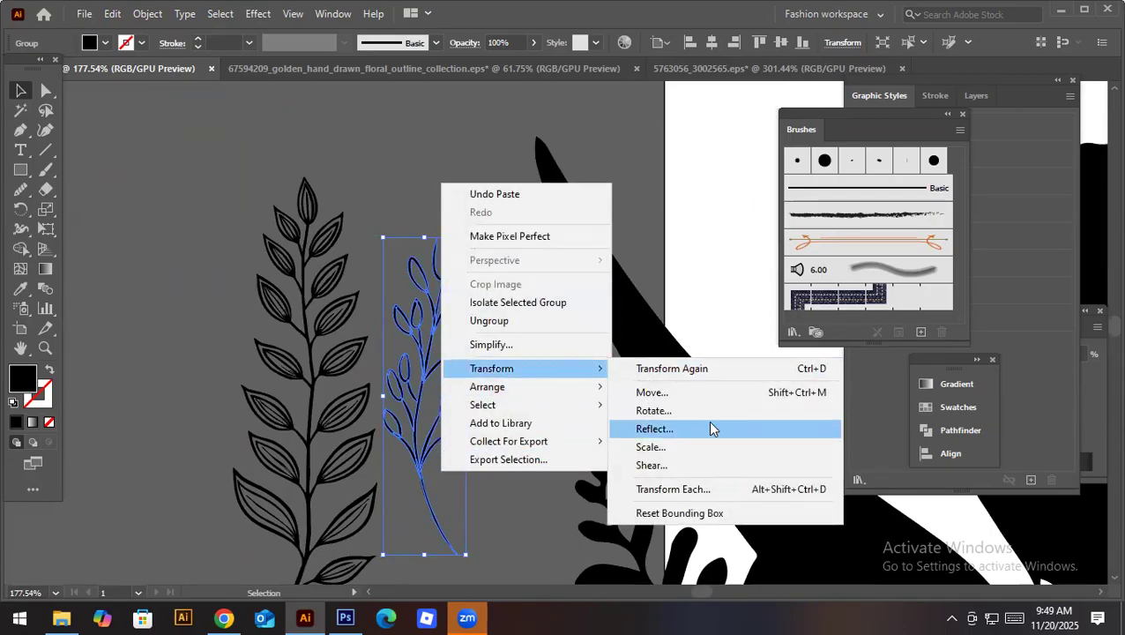
{"action": "left_click", "coordinate": [654, 429]}
{"action": "left_click", "coordinate": [741, 352]}
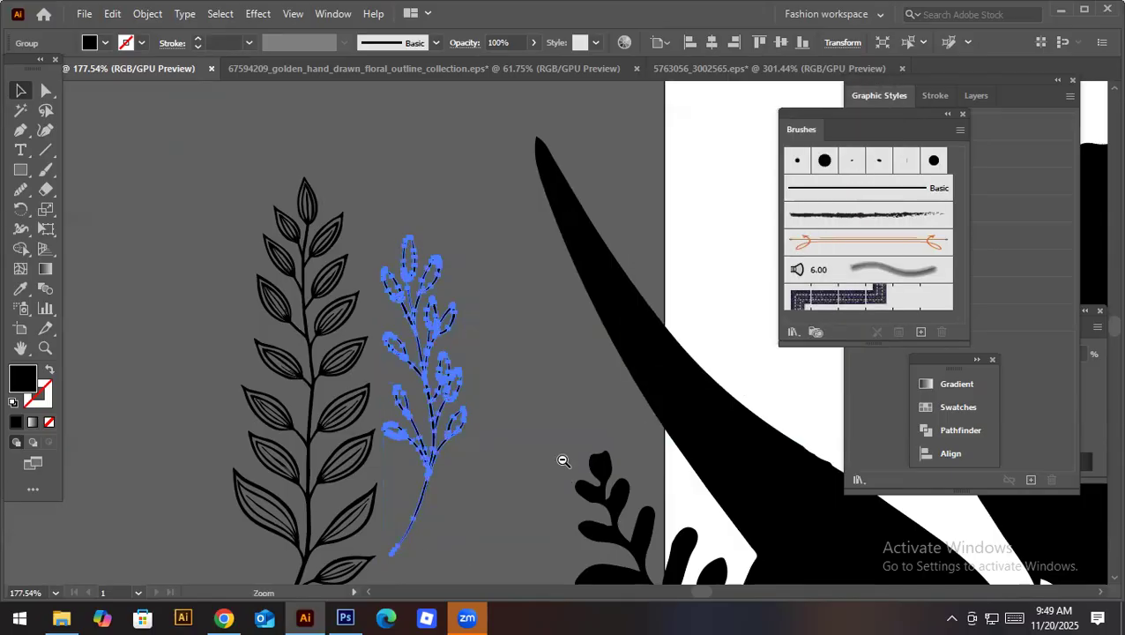
Step: Move the mirrored sprig onto the artboard beside the long black leaf, enlarge it and tilt it slightly left with its stem base over the leaf
{"action": "scroll", "coordinate": [547, 454], "scroll_direction": "down", "scroll_amount": 5}
{"action": "left_click_drag", "start_coordinate": [480, 478], "coordinate": [277, 486]}
{"action": "left_click_drag", "start_coordinate": [291, 432], "coordinate": [406, 339]}
{"action": "scroll", "coordinate": [420, 411], "scroll_direction": "up", "scroll_amount": 2}
{"action": "left_click_drag", "start_coordinate": [417, 436], "coordinate": [407, 386]}
{"action": "left_click_drag", "start_coordinate": [405, 279], "coordinate": [402, 269]}
{"action": "scroll", "coordinate": [413, 432], "scroll_direction": "up", "scroll_amount": 2}
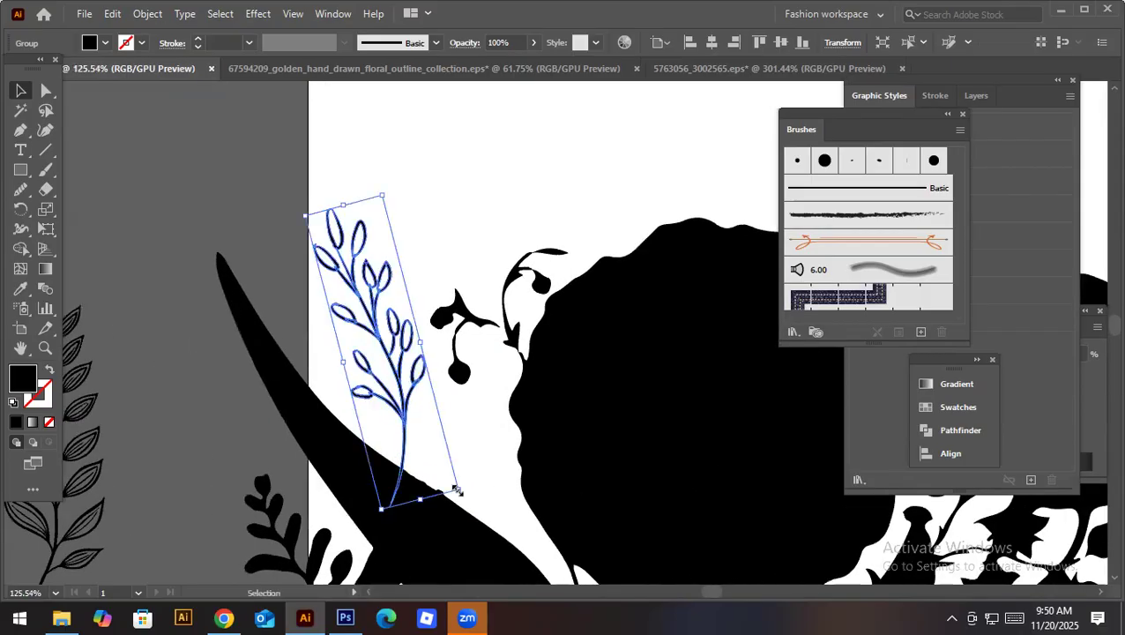
Step: Smooth the bumpy upper edge of the long black leaf just past the sprig's stem by redrawing it freehand
{"action": "left_click", "coordinate": [470, 509]}
{"action": "scroll", "coordinate": [406, 503], "scroll_direction": "up", "scroll_amount": 4}
{"action": "left_click", "coordinate": [470, 493]}
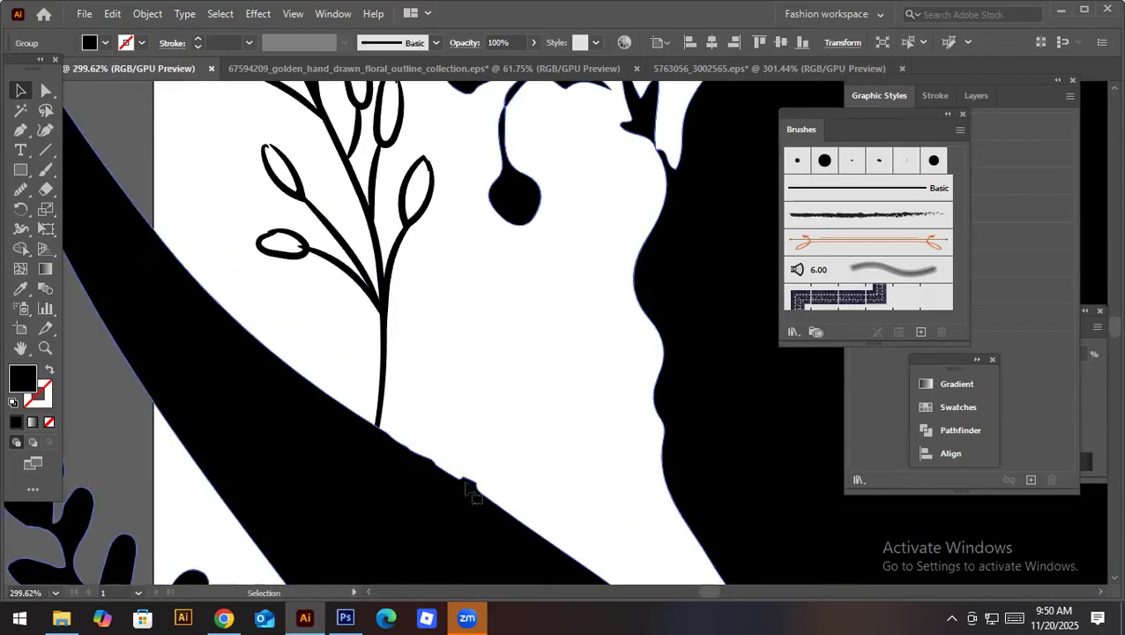
{"action": "left_click", "coordinate": [20, 189]}
{"action": "mouse_move", "coordinate": [433, 463]}
{"action": "left_mouse_down"}
{"action": "mouse_move", "coordinate": [371, 420]}
{"action": "mouse_move", "coordinate": [541, 505]}
{"action": "left_mouse_up"}
{"action": "mouse_move", "coordinate": [461, 475]}
{"action": "left_mouse_down"}
{"action": "mouse_move", "coordinate": [398, 443]}
{"action": "mouse_move", "coordinate": [573, 557]}
{"action": "left_mouse_up"}
{"action": "left_click_drag", "start_coordinate": [520, 520], "coordinate": [379, 422]}
{"action": "key", "text": "v"}
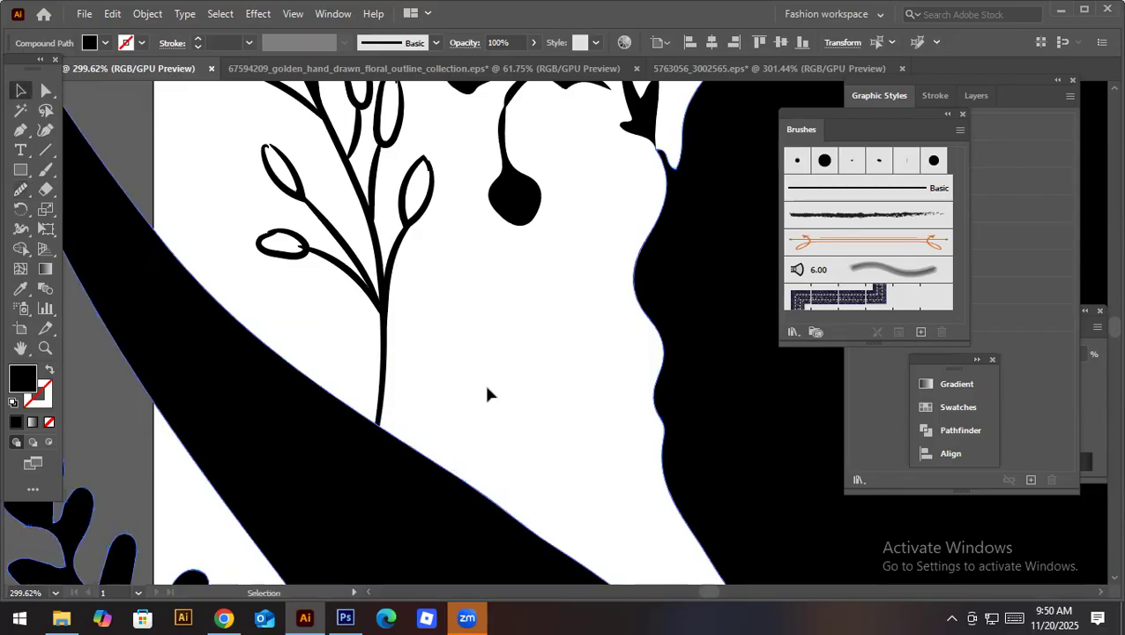
Step: Lock the oval-bud sprig in place on the artboard
{"action": "left_click", "coordinate": [414, 359]}
{"action": "left_click", "coordinate": [385, 291]}
{"action": "scroll", "coordinate": [379, 282], "scroll_direction": "up", "scroll_amount": 2}
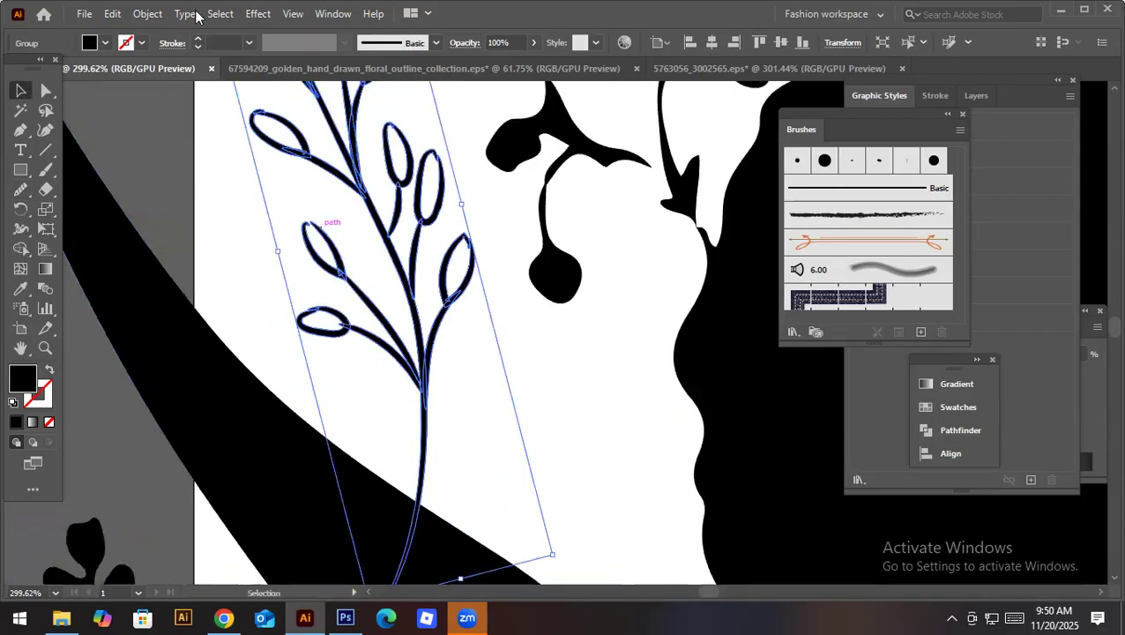
{"action": "left_click", "coordinate": [151, 15]}
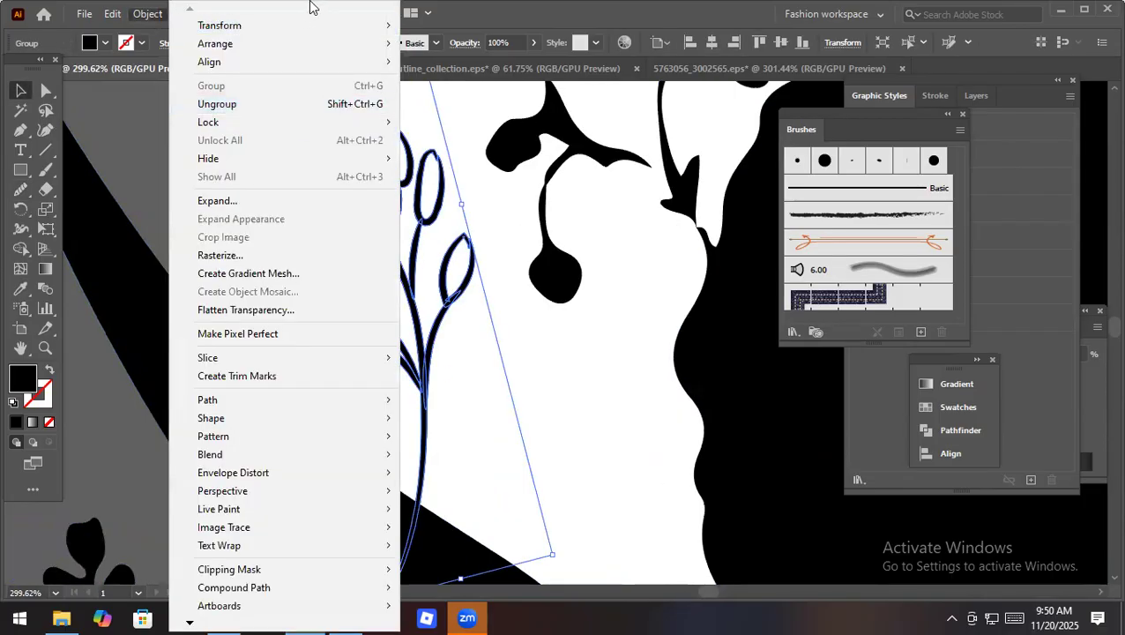
{"action": "mouse_move", "coordinate": [360, 121]}
{"action": "left_click", "coordinate": [443, 120]}
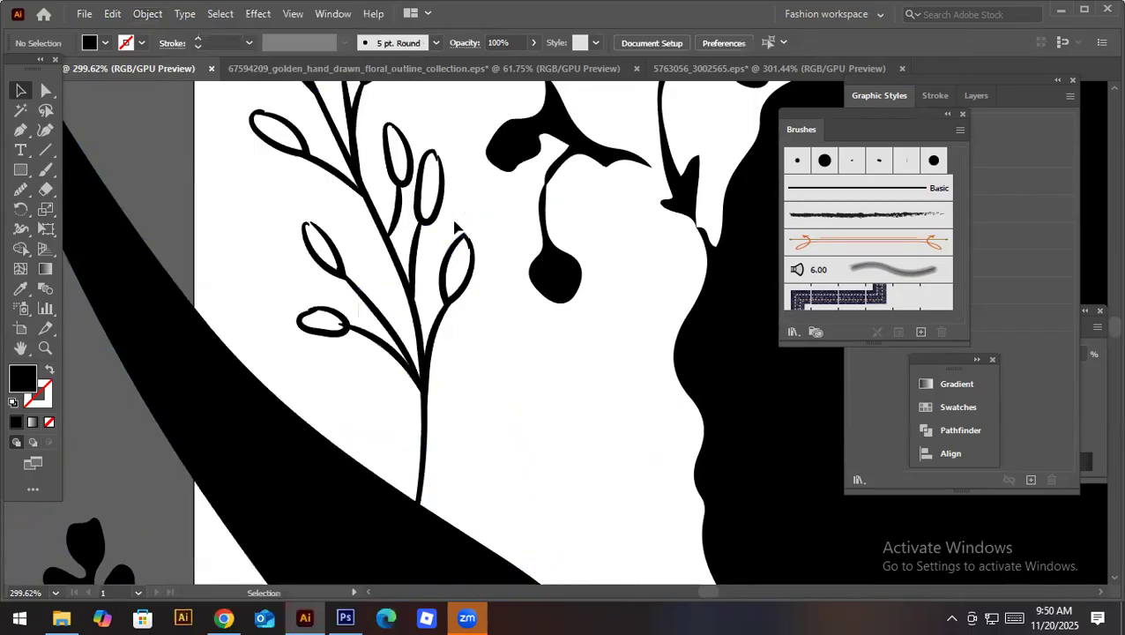
{"action": "left_click", "coordinate": [531, 301]}
Step: Paint the sprig's five lowest buds solid black using the 5 pt. Round brush with a 1 pt black stroke and no fill
{"action": "key", "text": "o"}
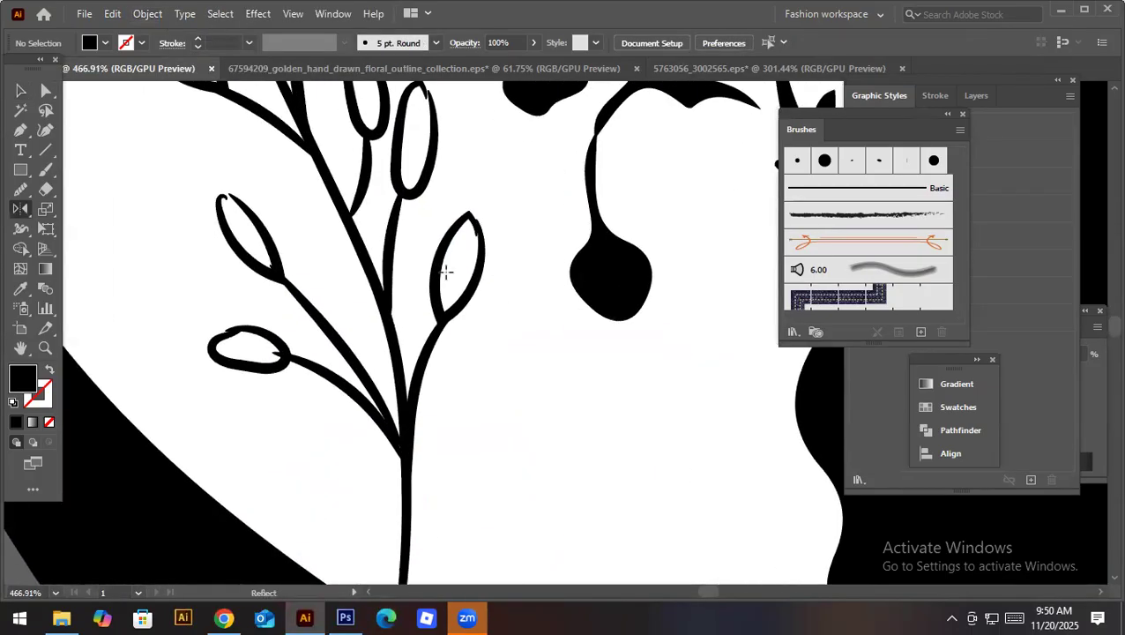
{"action": "key", "text": "b"}
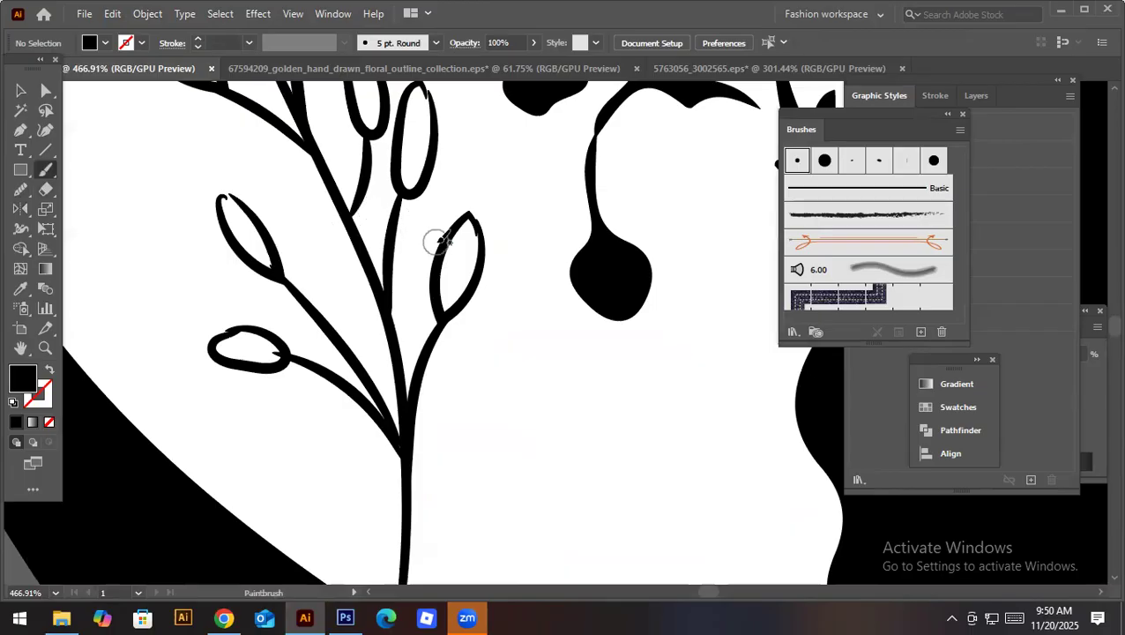
{"action": "key", "text": "shift+x"}
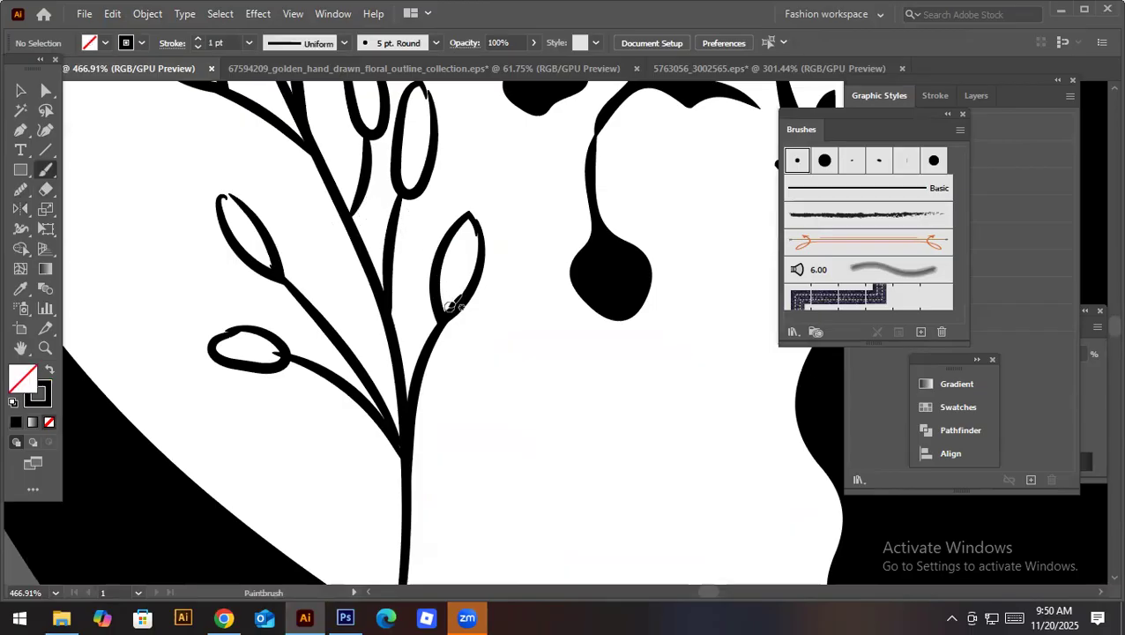
{"action": "mouse_move", "coordinate": [447, 310]}
{"action": "left_mouse_down"}
{"action": "mouse_move", "coordinate": [449, 251]}
{"action": "mouse_move", "coordinate": [471, 220]}
{"action": "mouse_move", "coordinate": [472, 279]}
{"action": "mouse_move", "coordinate": [455, 308]}
{"action": "mouse_move", "coordinate": [458, 254]}
{"action": "left_mouse_up"}
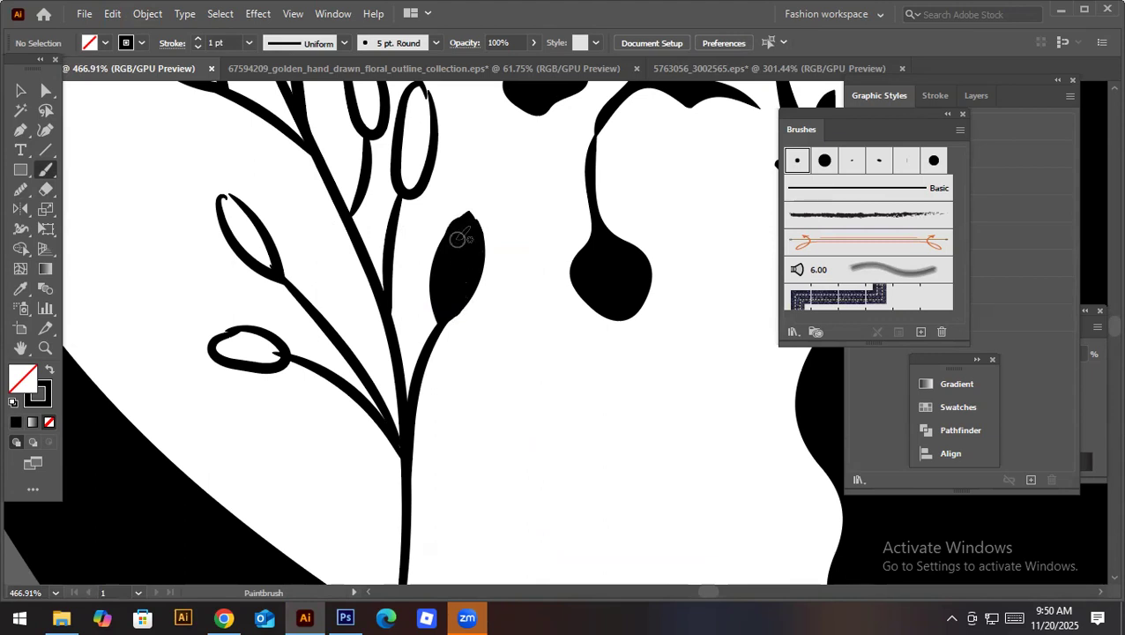
{"action": "scroll", "coordinate": [470, 264], "scroll_direction": "up", "scroll_amount": 5}
{"action": "mouse_move", "coordinate": [439, 330]}
{"action": "left_mouse_down"}
{"action": "mouse_move", "coordinate": [465, 228]}
{"action": "mouse_move", "coordinate": [452, 328]}
{"action": "left_mouse_up"}
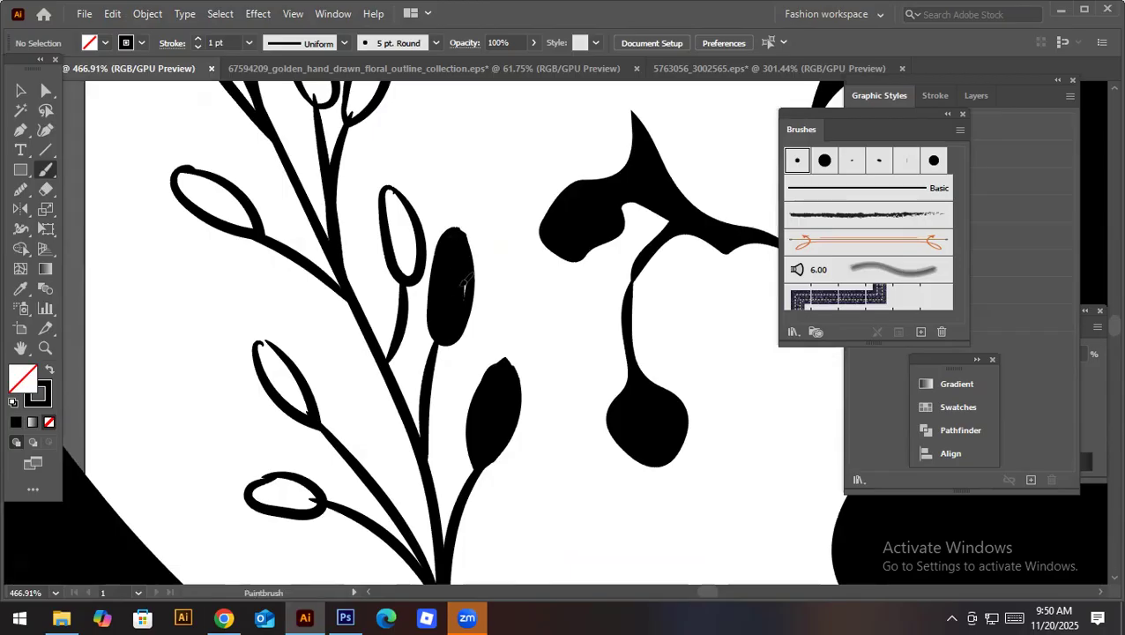
{"action": "mouse_move", "coordinate": [411, 274]}
{"action": "left_mouse_down"}
{"action": "mouse_move", "coordinate": [390, 190]}
{"action": "mouse_move", "coordinate": [417, 235]}
{"action": "left_mouse_up"}
{"action": "mouse_move", "coordinate": [309, 416]}
{"action": "left_mouse_down"}
{"action": "mouse_move", "coordinate": [371, 329]}
{"action": "mouse_move", "coordinate": [357, 326]}
{"action": "left_mouse_up"}
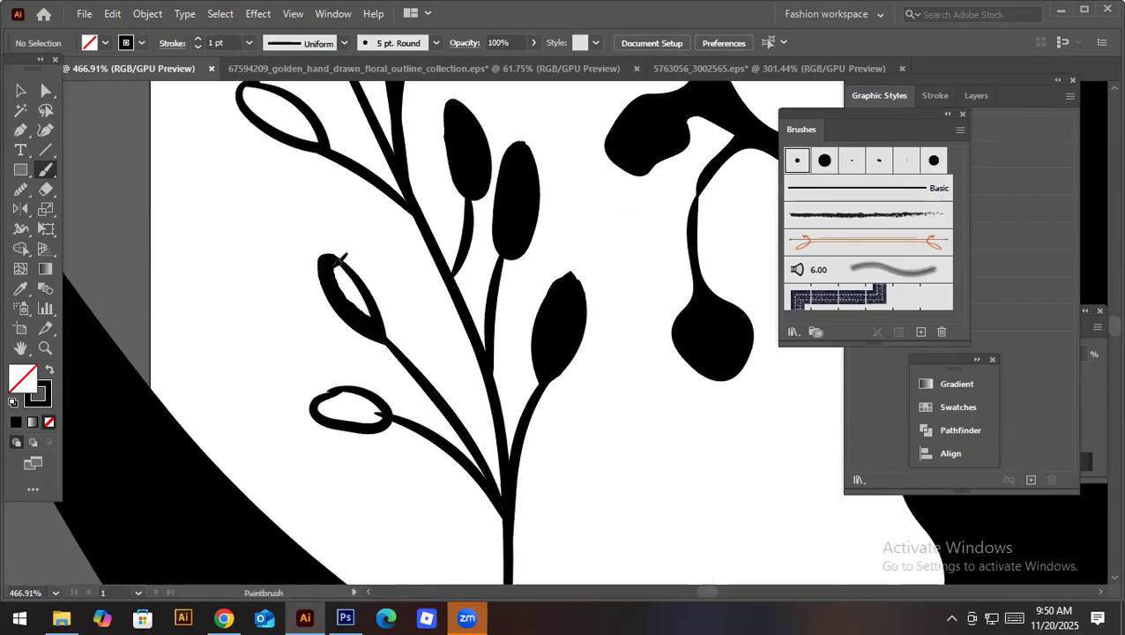
{"action": "left_click_drag", "start_coordinate": [353, 280], "coordinate": [365, 303]}
{"action": "left_click_drag", "start_coordinate": [347, 376], "coordinate": [453, 283]}
{"action": "mouse_move", "coordinate": [482, 325]}
{"action": "left_mouse_down"}
{"action": "mouse_move", "coordinate": [426, 318]}
{"action": "mouse_move", "coordinate": [470, 300]}
{"action": "left_mouse_up"}
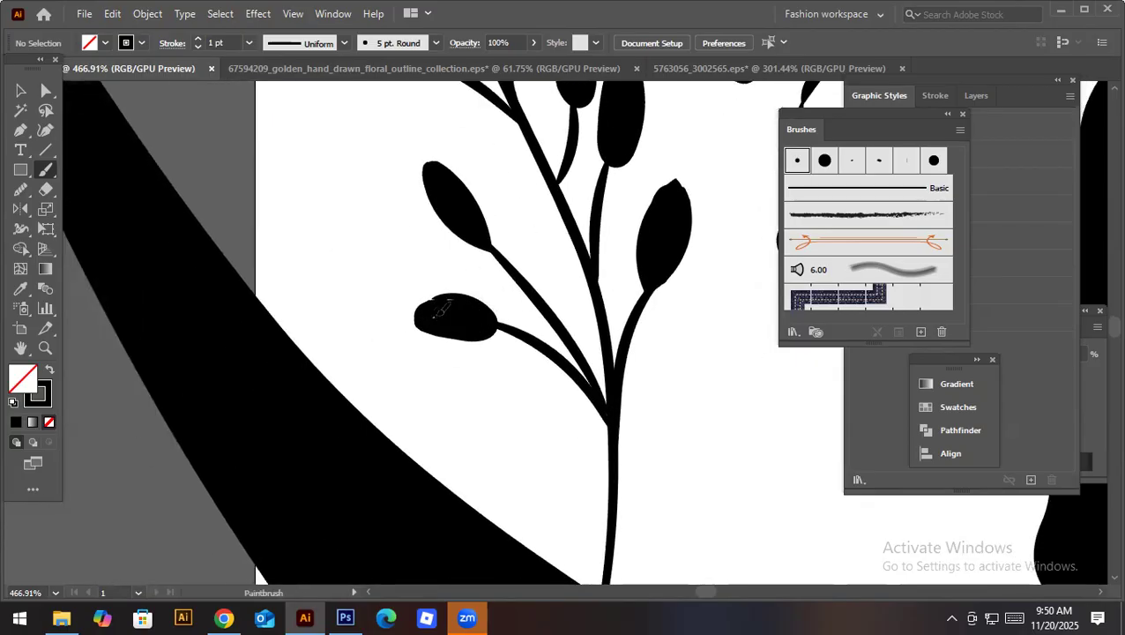
Step: Paint the sprig's three middle buds solid black, the one on the left branch and the pointed pair on the right
{"action": "left_click_drag", "start_coordinate": [474, 251], "coordinate": [504, 392]}
{"action": "mouse_move", "coordinate": [415, 175]}
{"action": "left_mouse_down"}
{"action": "mouse_move", "coordinate": [505, 339]}
{"action": "mouse_move", "coordinate": [469, 303]}
{"action": "mouse_move", "coordinate": [555, 338]}
{"action": "left_mouse_up"}
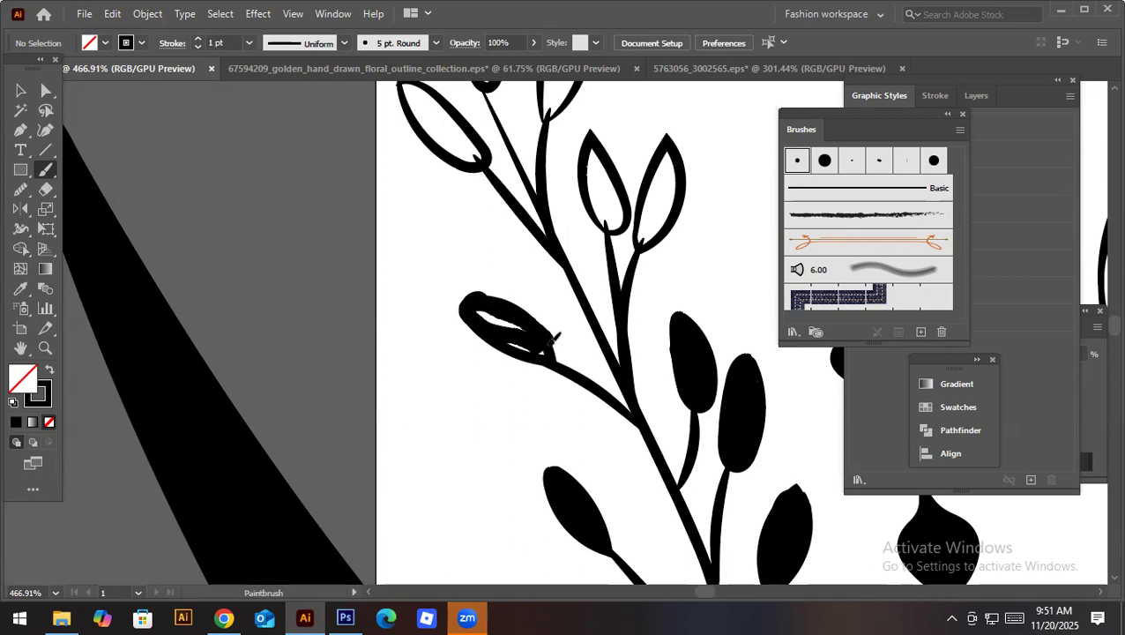
{"action": "left_click_drag", "start_coordinate": [477, 313], "coordinate": [535, 335]}
{"action": "left_click_drag", "start_coordinate": [604, 299], "coordinate": [572, 451]}
{"action": "mouse_move", "coordinate": [605, 395]}
{"action": "left_mouse_down"}
{"action": "mouse_move", "coordinate": [637, 305]}
{"action": "mouse_move", "coordinate": [641, 332]}
{"action": "mouse_move", "coordinate": [619, 390]}
{"action": "mouse_move", "coordinate": [633, 349]}
{"action": "mouse_move", "coordinate": [574, 355]}
{"action": "mouse_move", "coordinate": [564, 301]}
{"action": "mouse_move", "coordinate": [585, 373]}
{"action": "left_mouse_up"}
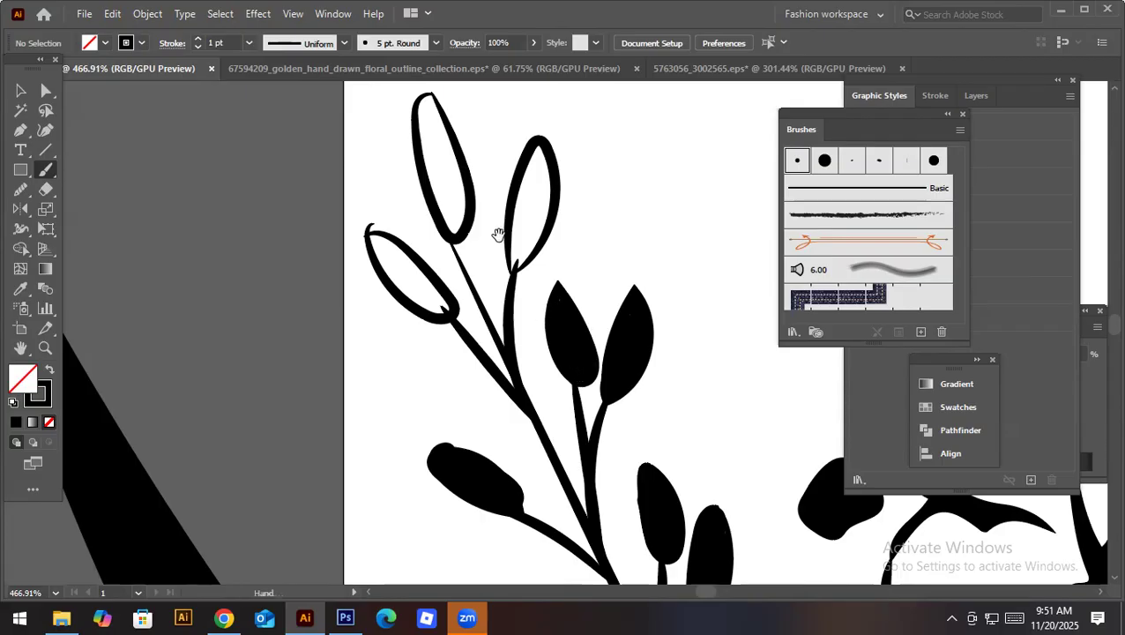
Step: Paint the interiors of the three uppermost buds at the sprig's tip solid black
{"action": "scroll", "coordinate": [503, 238], "scroll_direction": "up", "scroll_amount": 2}
{"action": "left_click_drag", "start_coordinate": [536, 342], "coordinate": [562, 222]}
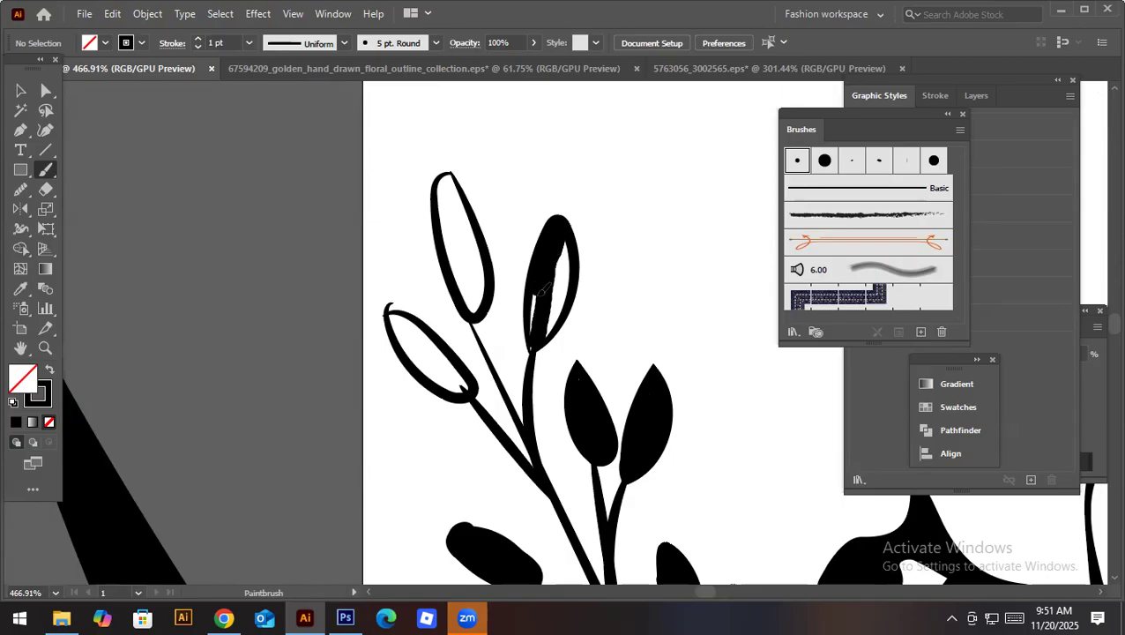
{"action": "left_click_drag", "start_coordinate": [545, 333], "coordinate": [565, 251]}
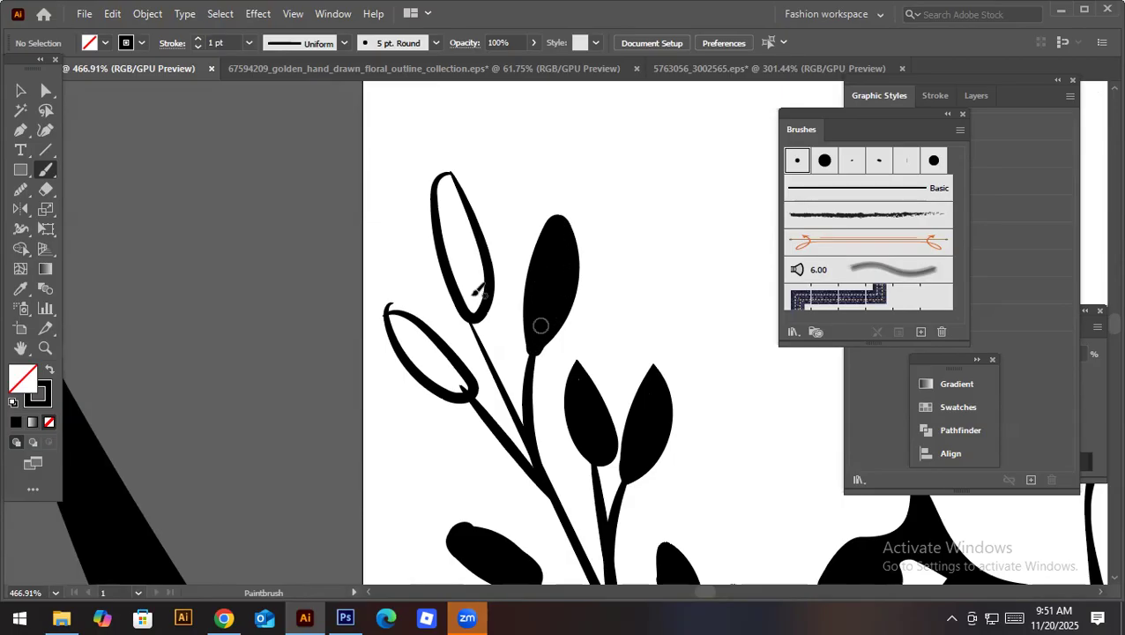
{"action": "mouse_move", "coordinate": [483, 308]}
{"action": "left_mouse_down"}
{"action": "mouse_move", "coordinate": [448, 177]}
{"action": "mouse_move", "coordinate": [487, 296]}
{"action": "left_mouse_up"}
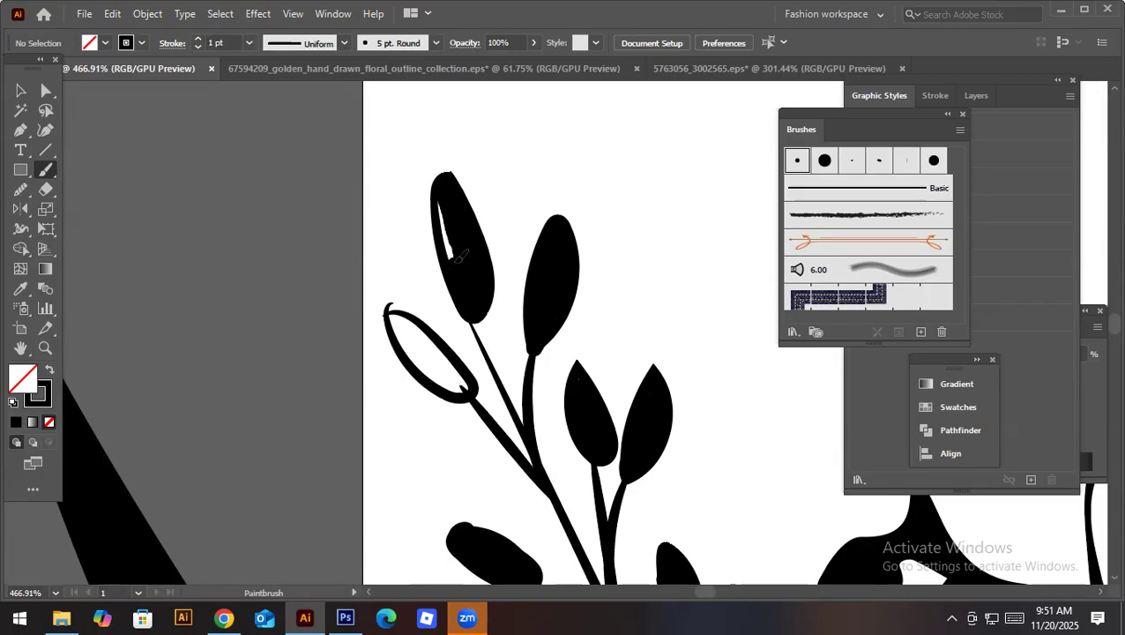
{"action": "mouse_move", "coordinate": [413, 356]}
{"action": "left_mouse_down"}
{"action": "mouse_move", "coordinate": [396, 312]}
{"action": "mouse_move", "coordinate": [462, 368]}
{"action": "mouse_move", "coordinate": [467, 386]}
{"action": "mouse_move", "coordinate": [410, 352]}
{"action": "left_mouse_up"}
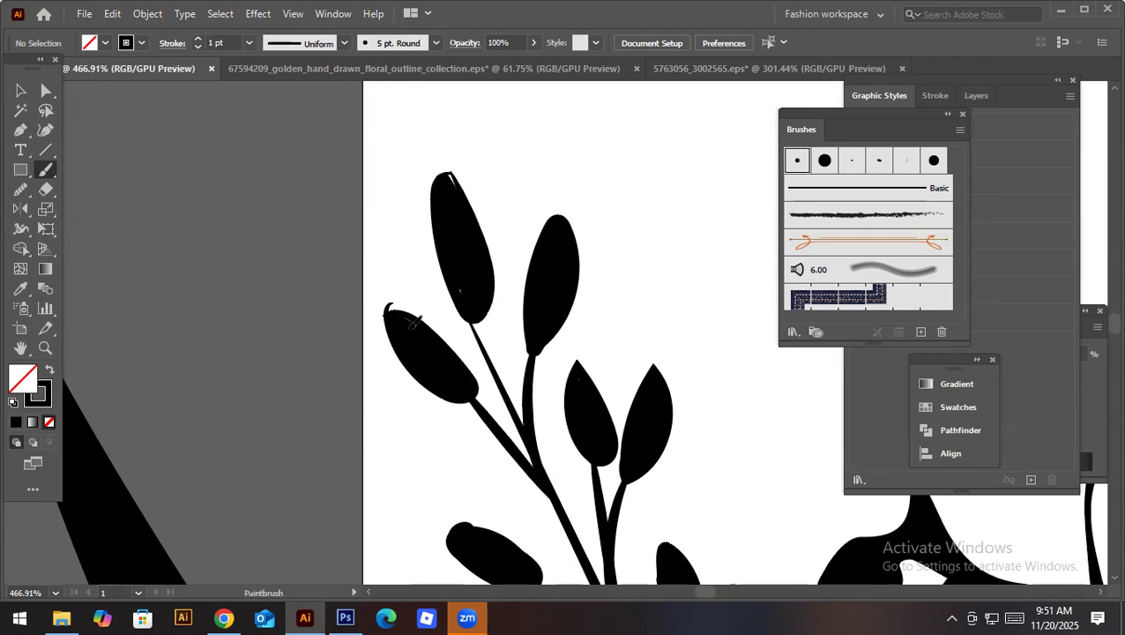
Step: Touch up the ragged tips of the two leftmost top buds with short black brush strokes
{"action": "key", "text": "v"}
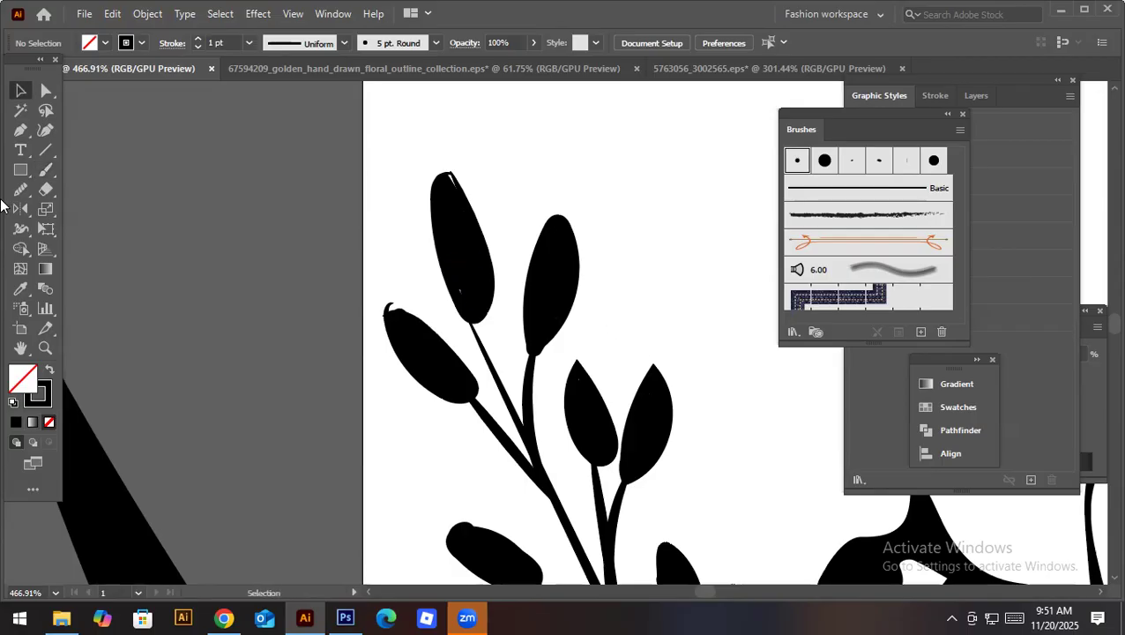
{"action": "left_click", "coordinate": [45, 174]}
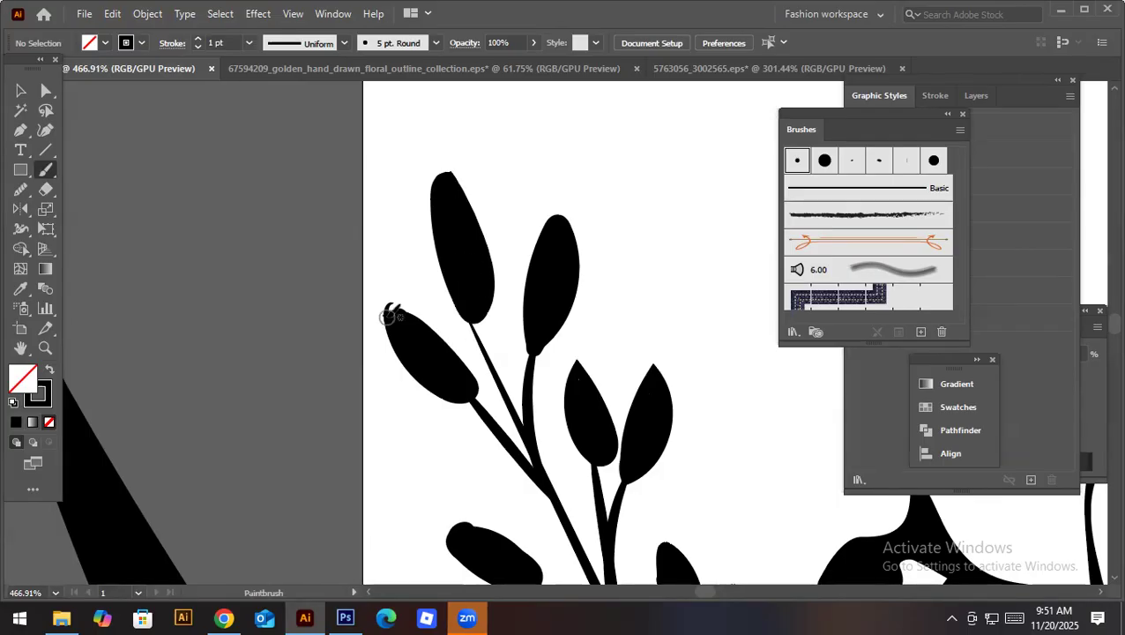
{"action": "left_click_drag", "start_coordinate": [390, 311], "coordinate": [401, 317]}
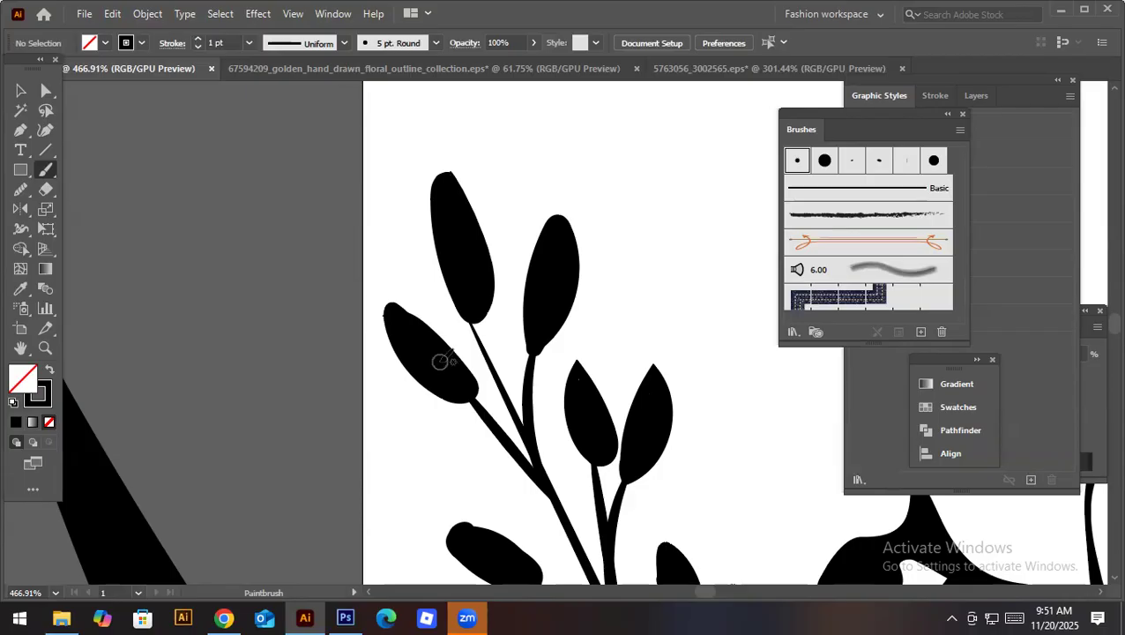
Step: Dab black paint over the tiny white specks inside the pointed pair of buds
{"action": "left_click_drag", "start_coordinate": [648, 347], "coordinate": [554, 374]}
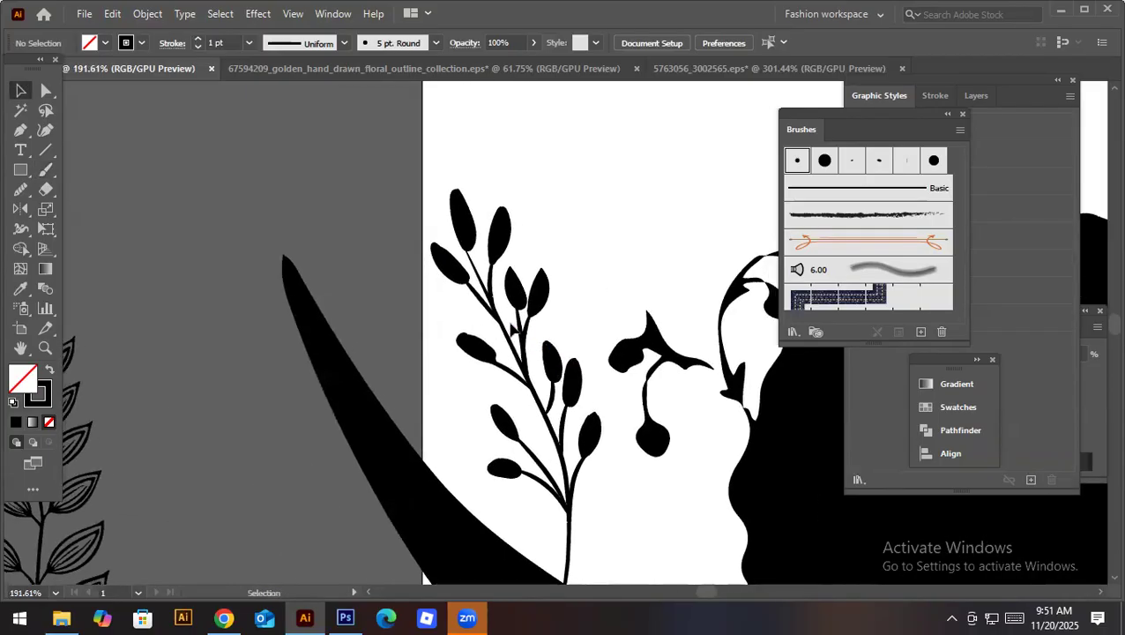
{"action": "left_click_drag", "start_coordinate": [488, 298], "coordinate": [1045, 414]}
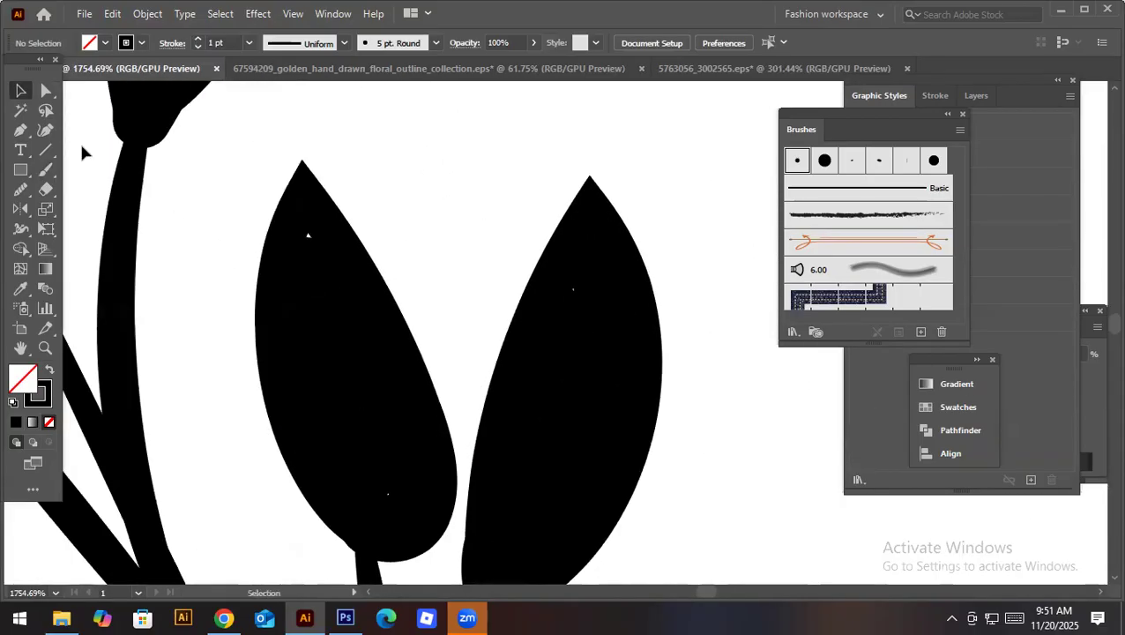
{"action": "left_click", "coordinate": [49, 170]}
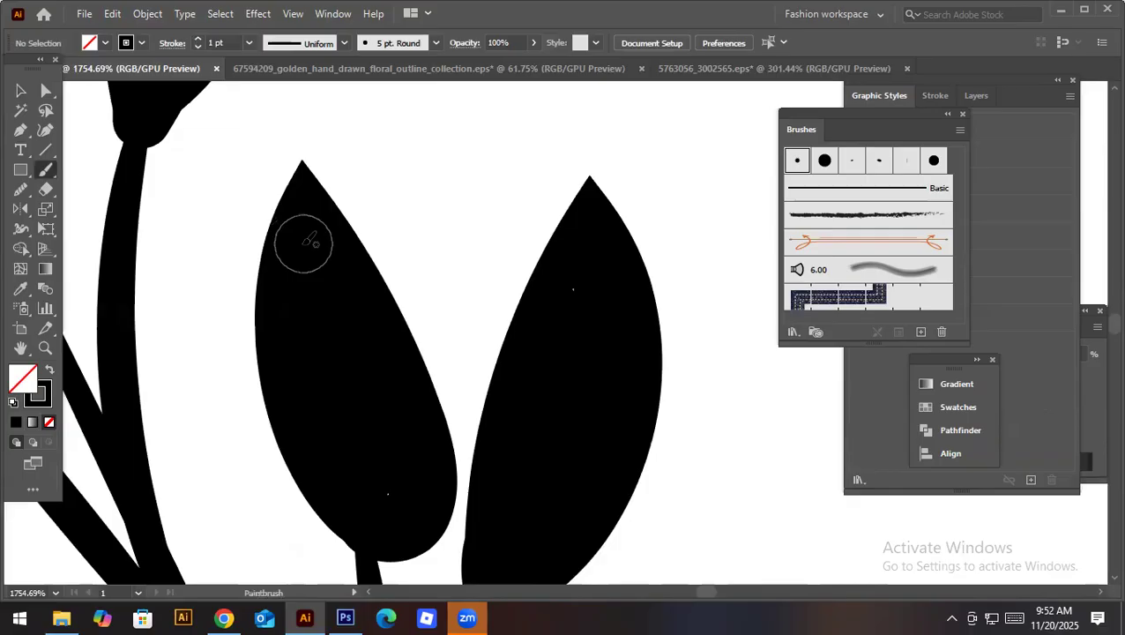
{"action": "left_click", "coordinate": [575, 296]}
{"action": "left_click", "coordinate": [398, 501]}
{"action": "left_click_drag", "start_coordinate": [483, 389], "coordinate": [247, 433]}
{"action": "left_click_drag", "start_coordinate": [495, 295], "coordinate": [295, 441]}
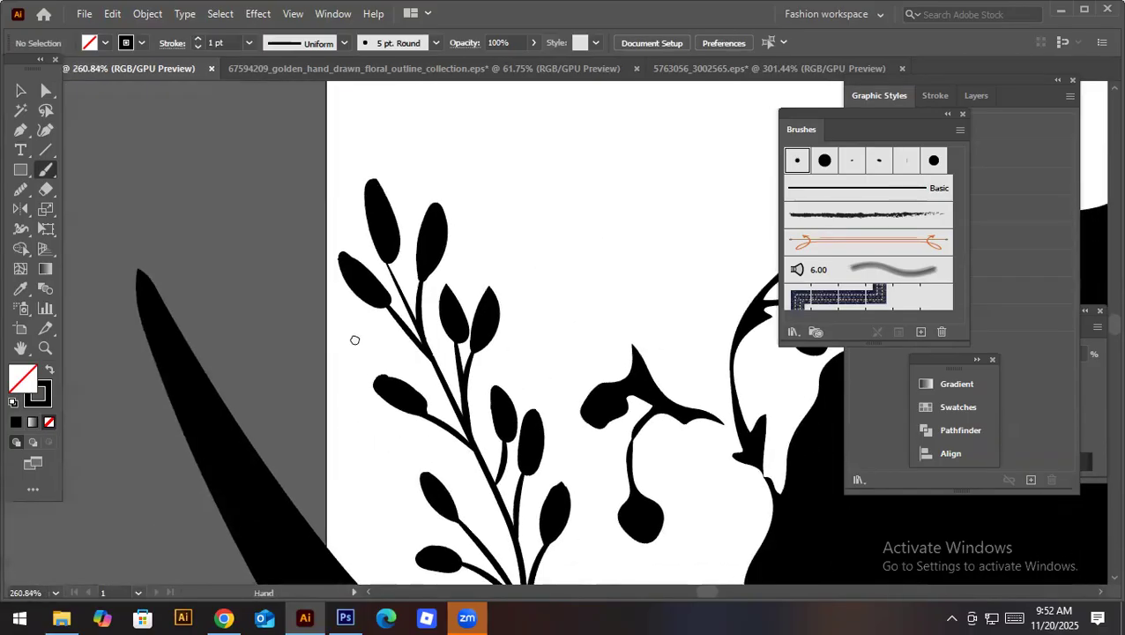
{"action": "left_click_drag", "start_coordinate": [464, 472], "coordinate": [377, 395]}
Step: Unlock the sprig and group it with the brush strokes painted in its buds
{"action": "key", "text": "v"}
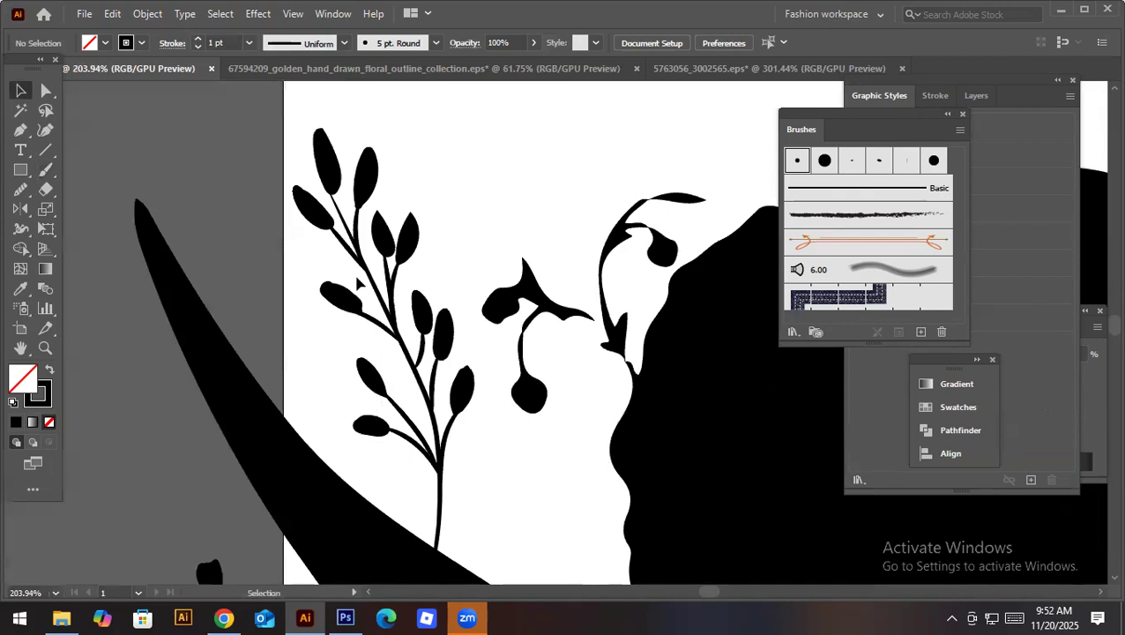
{"action": "left_click", "coordinate": [147, 13]}
{"action": "left_click", "coordinate": [328, 140]}
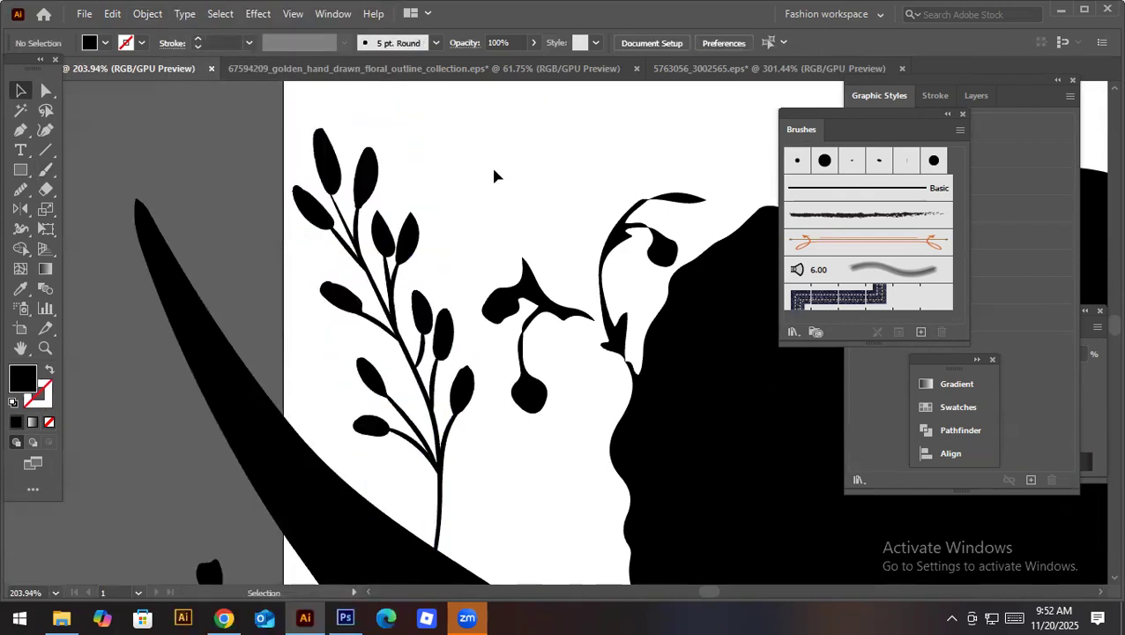
{"action": "left_click", "coordinate": [411, 241]}
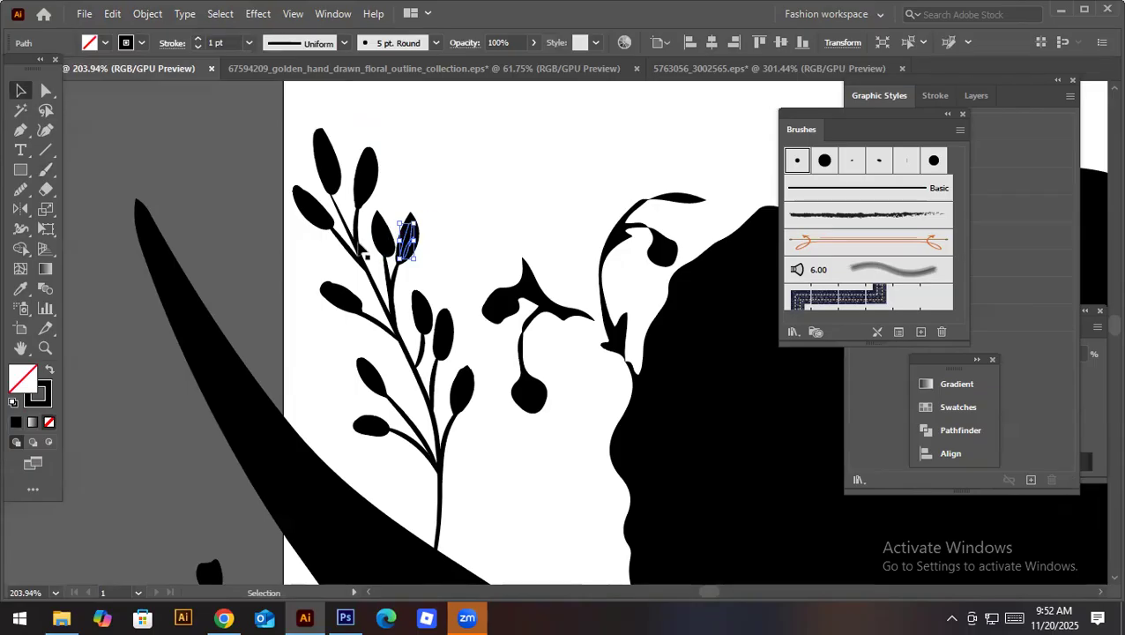
{"action": "left_click_drag", "start_coordinate": [368, 236], "coordinate": [458, 426]}
{"action": "key", "text": "ctrl+g"}
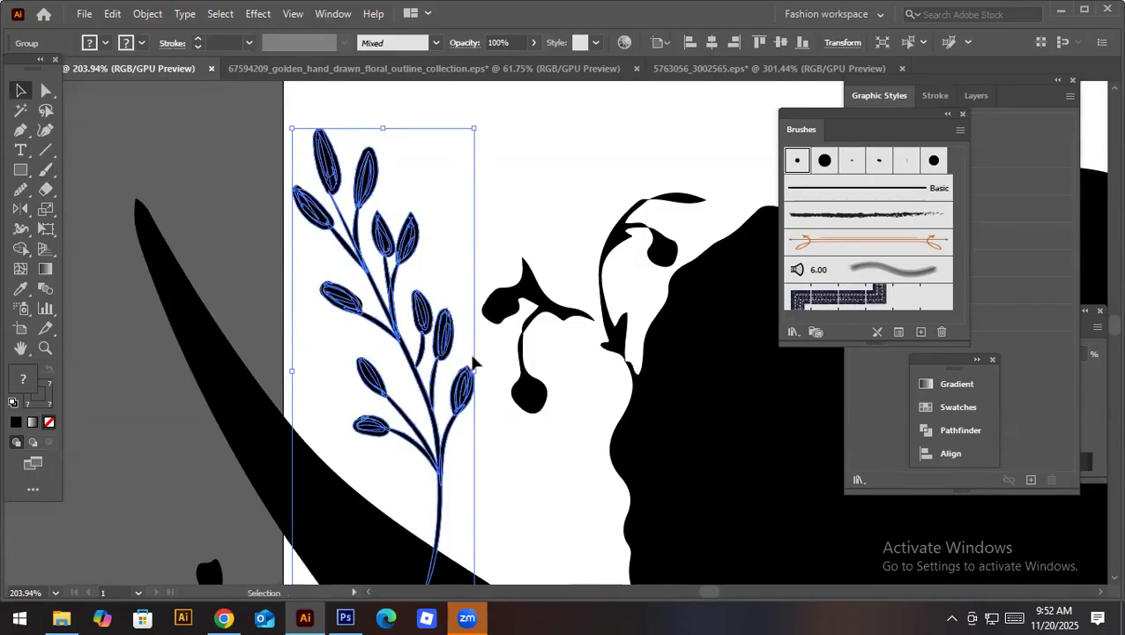
Step: Try the Shape Builder tool on the grouped sprig to merge its painted buds and outlines
{"action": "left_click", "coordinate": [23, 250]}
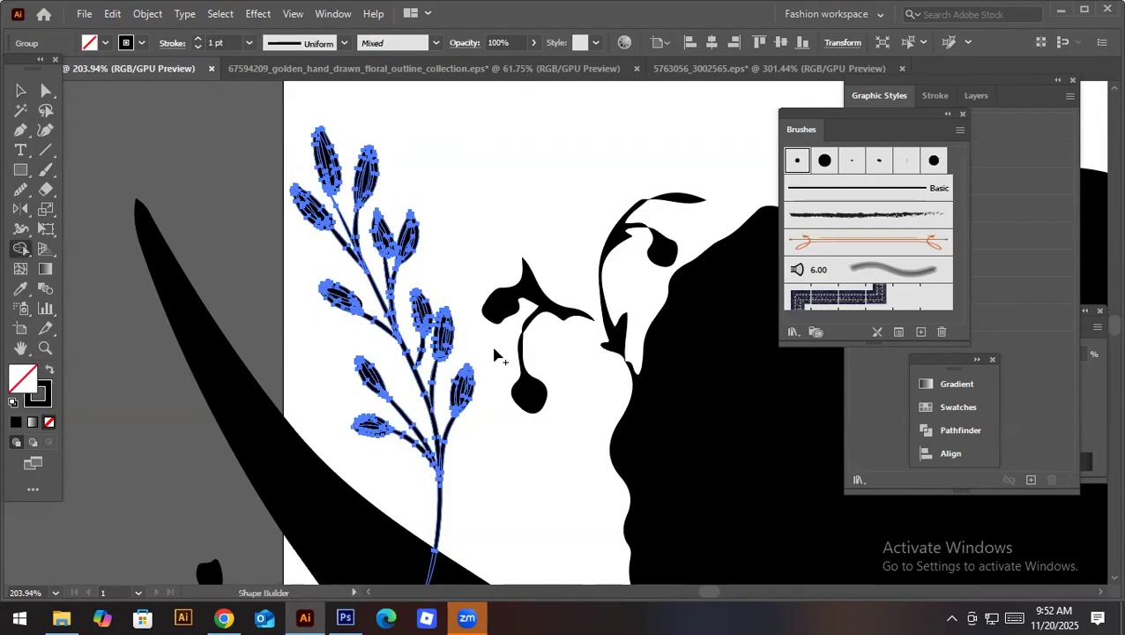
{"action": "scroll", "coordinate": [468, 415], "scroll_direction": "up", "scroll_amount": 5}
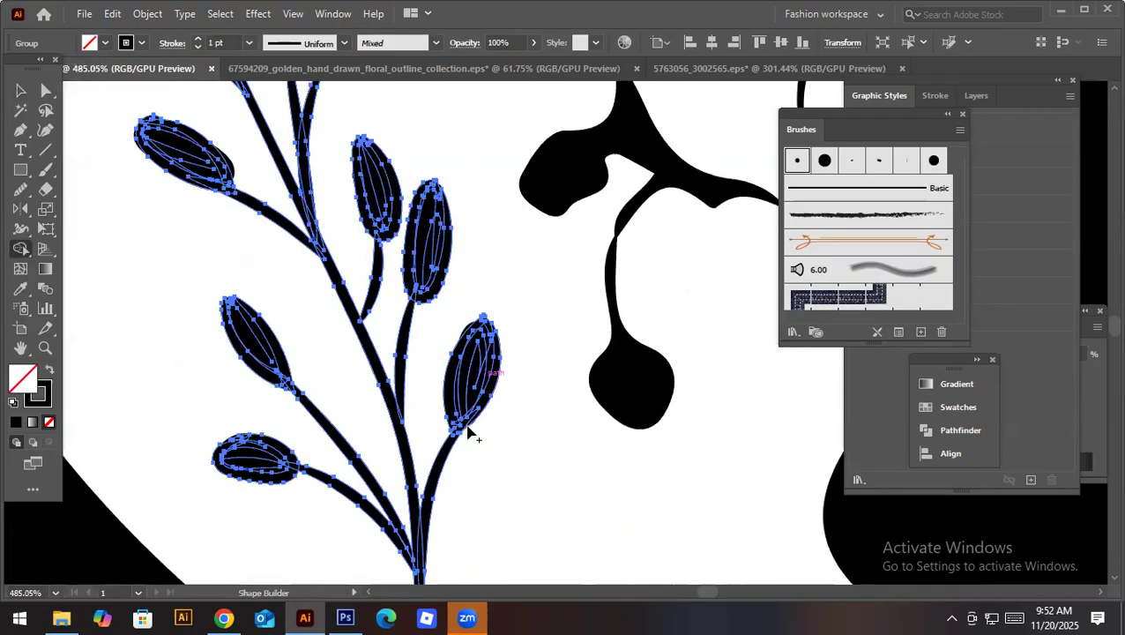
{"action": "mouse_move", "coordinate": [494, 374]}
{"action": "left_mouse_down"}
{"action": "mouse_move", "coordinate": [449, 478]}
{"action": "mouse_move", "coordinate": [433, 512]}
{"action": "mouse_move", "coordinate": [452, 447]}
{"action": "mouse_move", "coordinate": [406, 549]}
{"action": "mouse_move", "coordinate": [339, 500]}
{"action": "mouse_move", "coordinate": [238, 464]}
{"action": "mouse_move", "coordinate": [285, 456]}
{"action": "mouse_move", "coordinate": [367, 359]}
{"action": "left_mouse_up"}
{"action": "key", "text": "v"}
{"action": "scroll", "coordinate": [452, 334], "scroll_direction": "down", "scroll_amount": 5}
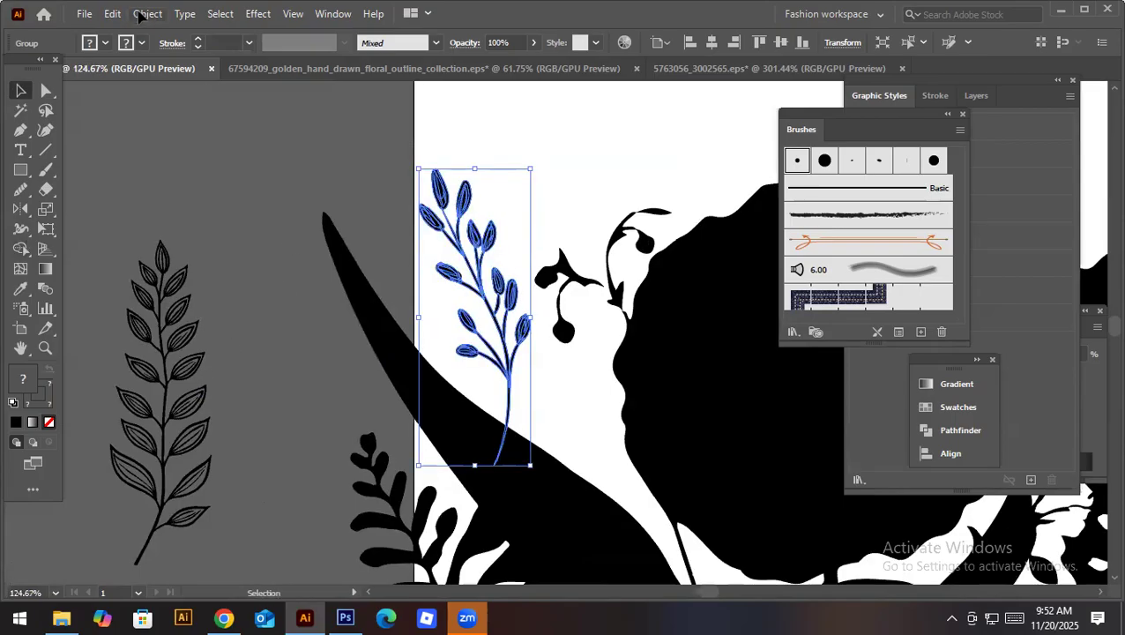
Step: Expand the grouped sprig's appearance and merge the overlapping shapes in its lowest right-hand bud with Shape Builder
{"action": "left_click", "coordinate": [145, 14]}
{"action": "left_click", "coordinate": [251, 219]}
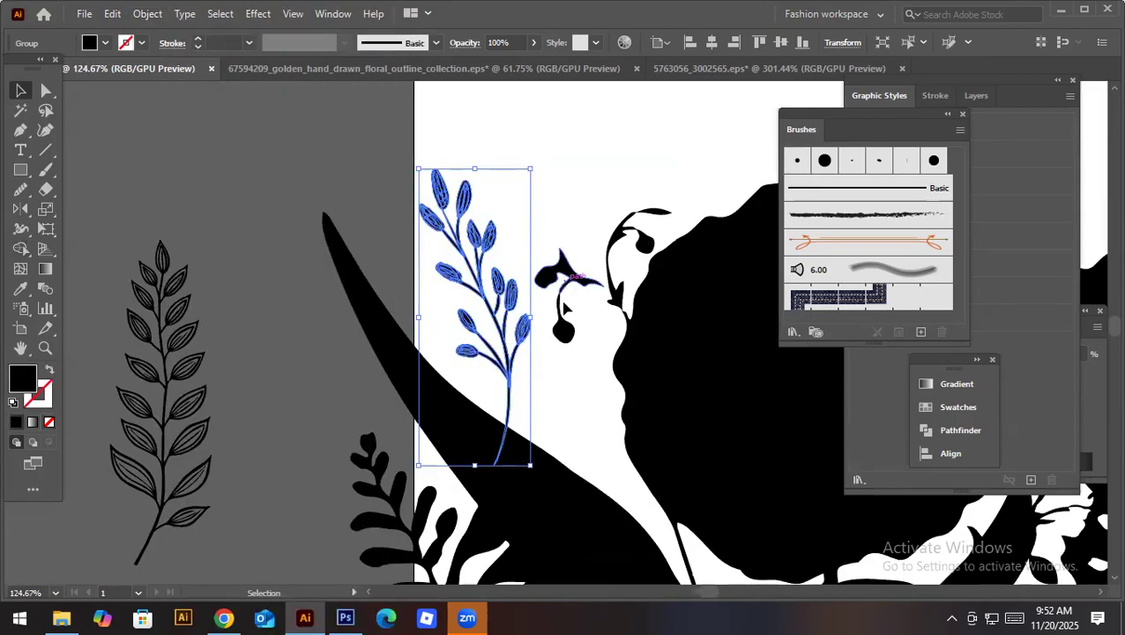
{"action": "left_click_drag", "start_coordinate": [479, 283], "coordinate": [732, 379]}
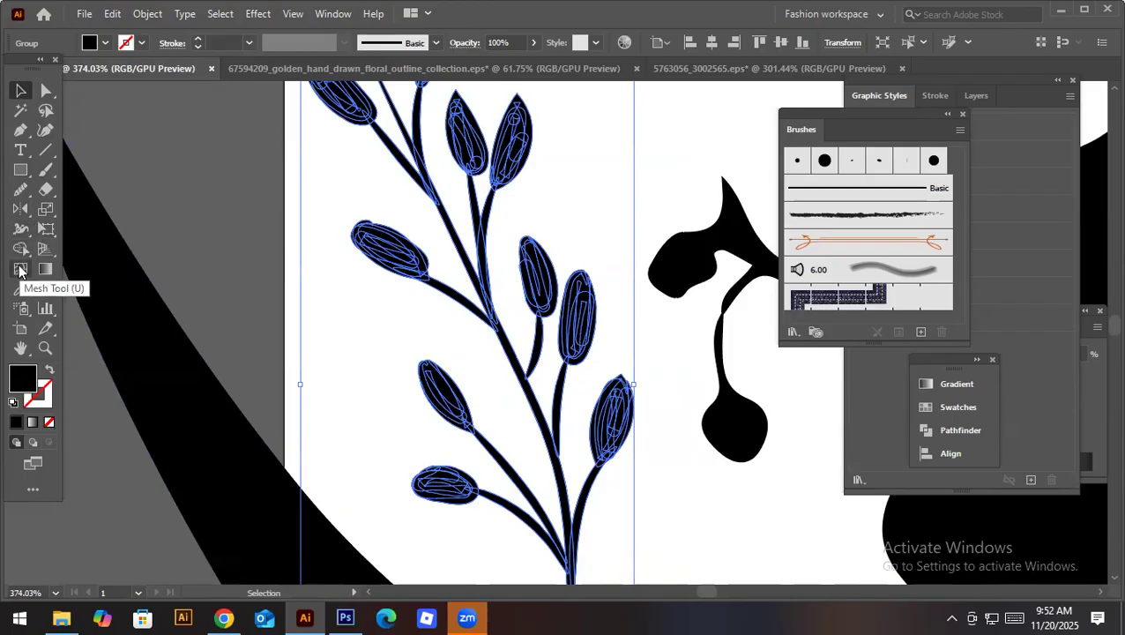
{"action": "left_click", "coordinate": [20, 248]}
{"action": "mouse_move", "coordinate": [620, 435]}
{"action": "left_mouse_down"}
{"action": "mouse_move", "coordinate": [633, 407]}
{"action": "mouse_move", "coordinate": [633, 432]}
{"action": "mouse_move", "coordinate": [596, 448]}
{"action": "left_mouse_up"}
{"action": "mouse_move", "coordinate": [612, 410]}
{"action": "left_mouse_down"}
{"action": "mouse_move", "coordinate": [605, 457]}
{"action": "mouse_move", "coordinate": [614, 394]}
{"action": "left_mouse_up"}
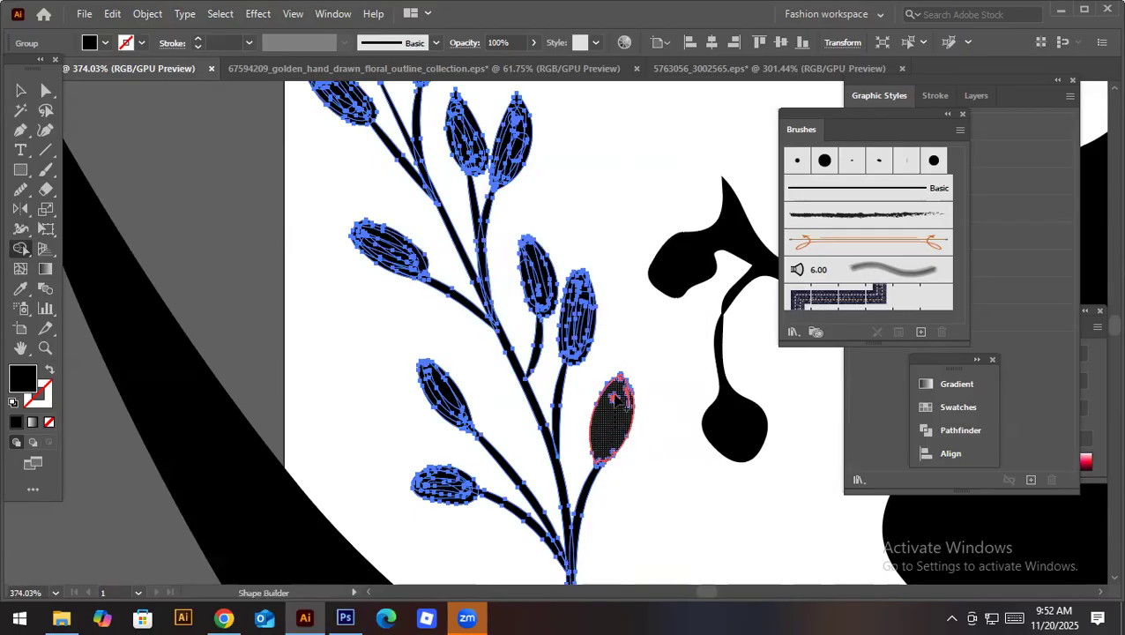
Step: Merge the overlapping painted shapes in the sprig's remaining buds with the Shape Builder tool
{"action": "mouse_move", "coordinate": [599, 496]}
{"action": "left_mouse_down"}
{"action": "mouse_move", "coordinate": [571, 564]}
{"action": "mouse_move", "coordinate": [515, 522]}
{"action": "mouse_move", "coordinate": [416, 485]}
{"action": "mouse_move", "coordinate": [451, 483]}
{"action": "mouse_move", "coordinate": [423, 473]}
{"action": "mouse_move", "coordinate": [482, 495]}
{"action": "mouse_move", "coordinate": [458, 486]}
{"action": "mouse_move", "coordinate": [515, 435]}
{"action": "left_mouse_up"}
{"action": "scroll", "coordinate": [586, 482], "scroll_direction": "up", "scroll_amount": 3}
{"action": "mouse_move", "coordinate": [569, 483]}
{"action": "left_mouse_down"}
{"action": "mouse_move", "coordinate": [554, 357]}
{"action": "mouse_move", "coordinate": [597, 419]}
{"action": "mouse_move", "coordinate": [540, 442]}
{"action": "mouse_move", "coordinate": [496, 352]}
{"action": "mouse_move", "coordinate": [472, 205]}
{"action": "mouse_move", "coordinate": [527, 225]}
{"action": "mouse_move", "coordinate": [460, 201]}
{"action": "mouse_move", "coordinate": [521, 274]}
{"action": "mouse_move", "coordinate": [524, 256]}
{"action": "mouse_move", "coordinate": [479, 342]}
{"action": "mouse_move", "coordinate": [381, 334]}
{"action": "mouse_move", "coordinate": [374, 317]}
{"action": "mouse_move", "coordinate": [490, 380]}
{"action": "mouse_move", "coordinate": [421, 432]}
{"action": "mouse_move", "coordinate": [464, 470]}
{"action": "mouse_move", "coordinate": [442, 451]}
{"action": "left_mouse_up"}
{"action": "mouse_move", "coordinate": [480, 513]}
{"action": "left_mouse_down"}
{"action": "mouse_move", "coordinate": [457, 490]}
{"action": "mouse_move", "coordinate": [514, 382]}
{"action": "mouse_move", "coordinate": [542, 382]}
{"action": "mouse_move", "coordinate": [601, 541]}
{"action": "left_mouse_up"}
{"action": "key", "text": "space"}
{"action": "mouse_move", "coordinate": [422, 351]}
{"action": "left_mouse_down"}
{"action": "mouse_move", "coordinate": [441, 377]}
{"action": "mouse_move", "coordinate": [390, 324]}
{"action": "mouse_move", "coordinate": [389, 343]}
{"action": "mouse_move", "coordinate": [412, 362]}
{"action": "mouse_move", "coordinate": [388, 304]}
{"action": "mouse_move", "coordinate": [453, 351]}
{"action": "mouse_move", "coordinate": [447, 225]}
{"action": "mouse_move", "coordinate": [439, 284]}
{"action": "mouse_move", "coordinate": [459, 282]}
{"action": "mouse_move", "coordinate": [450, 286]}
{"action": "mouse_move", "coordinate": [436, 218]}
{"action": "mouse_move", "coordinate": [466, 309]}
{"action": "mouse_move", "coordinate": [439, 251]}
{"action": "mouse_move", "coordinate": [425, 264]}
{"action": "mouse_move", "coordinate": [427, 211]}
{"action": "mouse_move", "coordinate": [435, 242]}
{"action": "mouse_move", "coordinate": [495, 237]}
{"action": "mouse_move", "coordinate": [521, 315]}
{"action": "mouse_move", "coordinate": [490, 332]}
{"action": "mouse_move", "coordinate": [495, 417]}
{"action": "mouse_move", "coordinate": [507, 419]}
{"action": "mouse_move", "coordinate": [477, 365]}
{"action": "mouse_move", "coordinate": [520, 473]}
{"action": "mouse_move", "coordinate": [487, 418]}
{"action": "left_mouse_up"}
{"action": "mouse_move", "coordinate": [556, 441]}
{"action": "left_mouse_down"}
{"action": "mouse_move", "coordinate": [574, 420]}
{"action": "mouse_move", "coordinate": [552, 425]}
{"action": "mouse_move", "coordinate": [569, 445]}
{"action": "mouse_move", "coordinate": [559, 470]}
{"action": "mouse_move", "coordinate": [535, 359]}
{"action": "mouse_move", "coordinate": [557, 429]}
{"action": "mouse_move", "coordinate": [535, 433]}
{"action": "mouse_move", "coordinate": [588, 409]}
{"action": "left_mouse_up"}
{"action": "scroll", "coordinate": [588, 409], "scroll_direction": "down", "scroll_amount": 3}
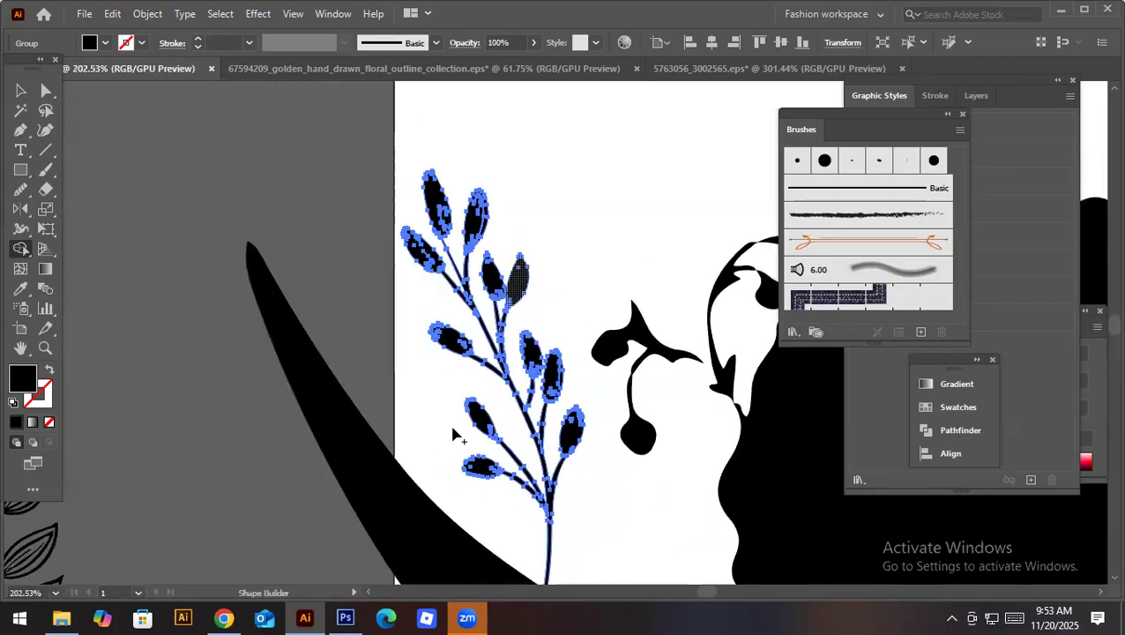
Step: Delete the spare outlined leaf branch lying outside the artboard
{"action": "key", "text": "v"}
{"action": "left_click", "coordinate": [311, 378]}
{"action": "scroll", "coordinate": [617, 423], "scroll_direction": "down", "scroll_amount": 2}
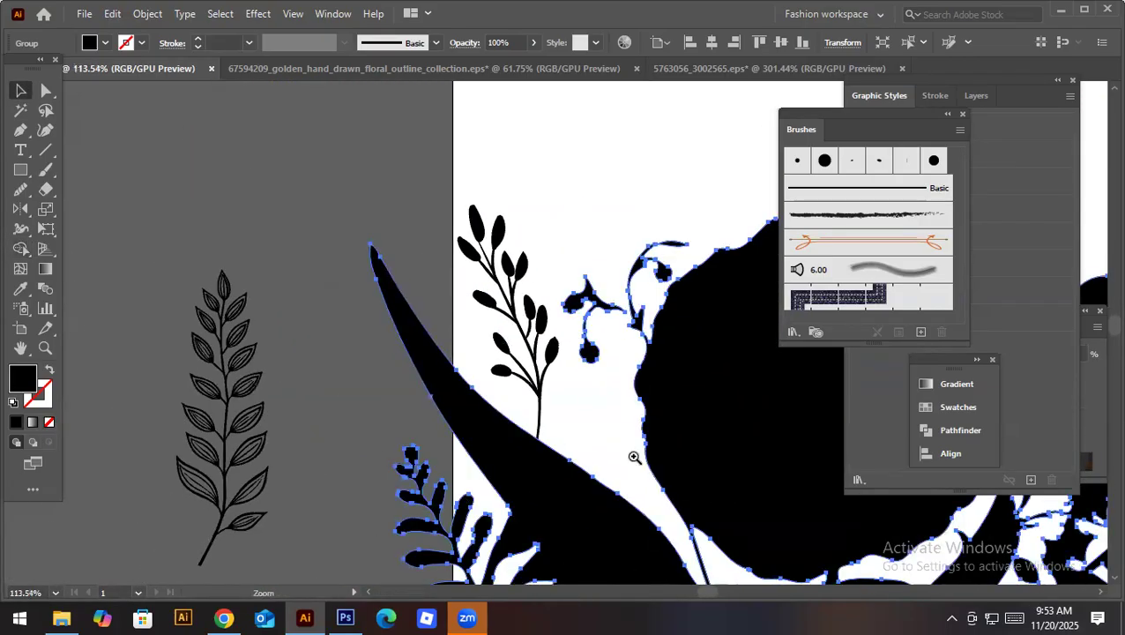
{"action": "scroll", "coordinate": [634, 457], "scroll_direction": "down", "scroll_amount": 2}
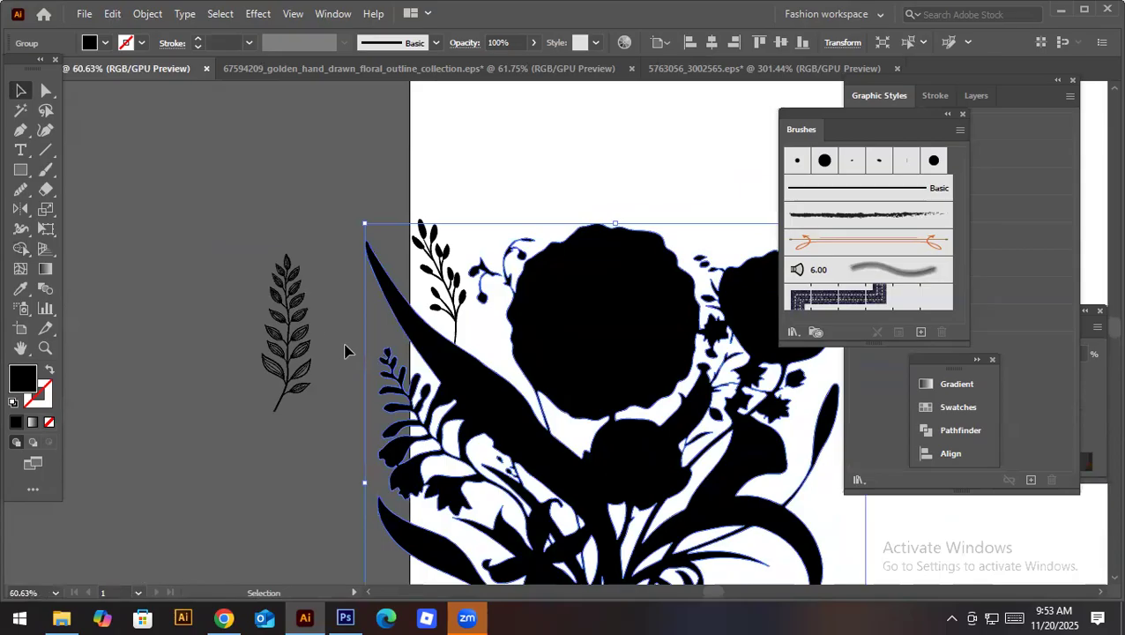
{"action": "left_click", "coordinate": [300, 323]}
{"action": "key", "text": "Delete"}
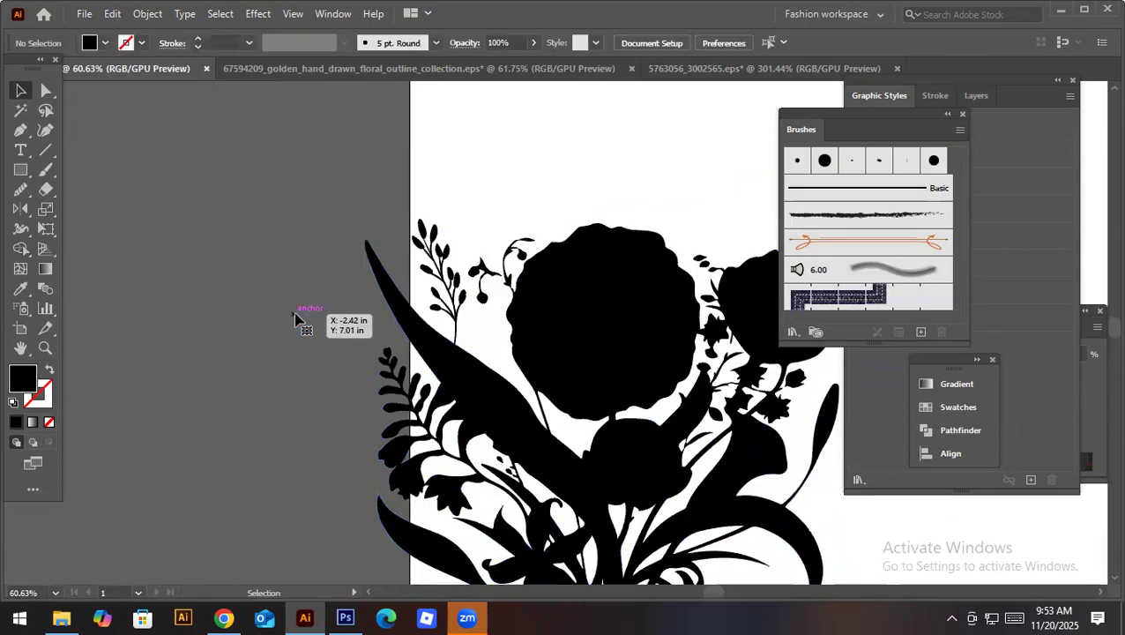
Step: Ungroup the traced floral artwork to separate the stray black speck below it
{"action": "left_click_drag", "start_coordinate": [605, 417], "coordinate": [386, 261]}
{"action": "scroll", "coordinate": [389, 265], "scroll_direction": "down", "scroll_amount": 3}
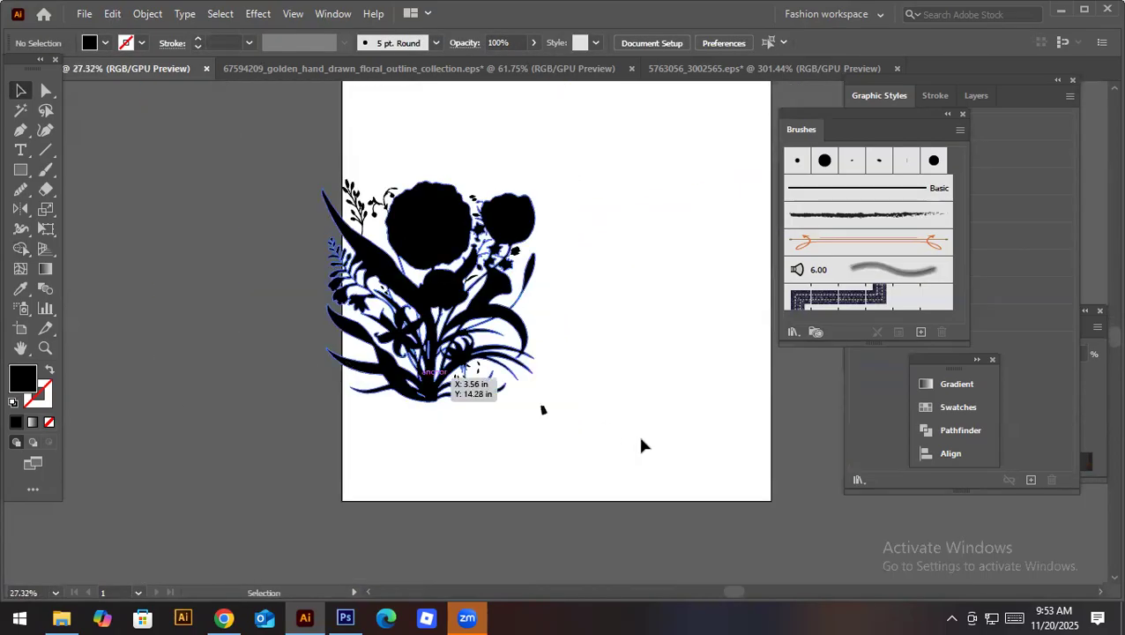
{"action": "left_click_drag", "start_coordinate": [566, 408], "coordinate": [531, 432]}
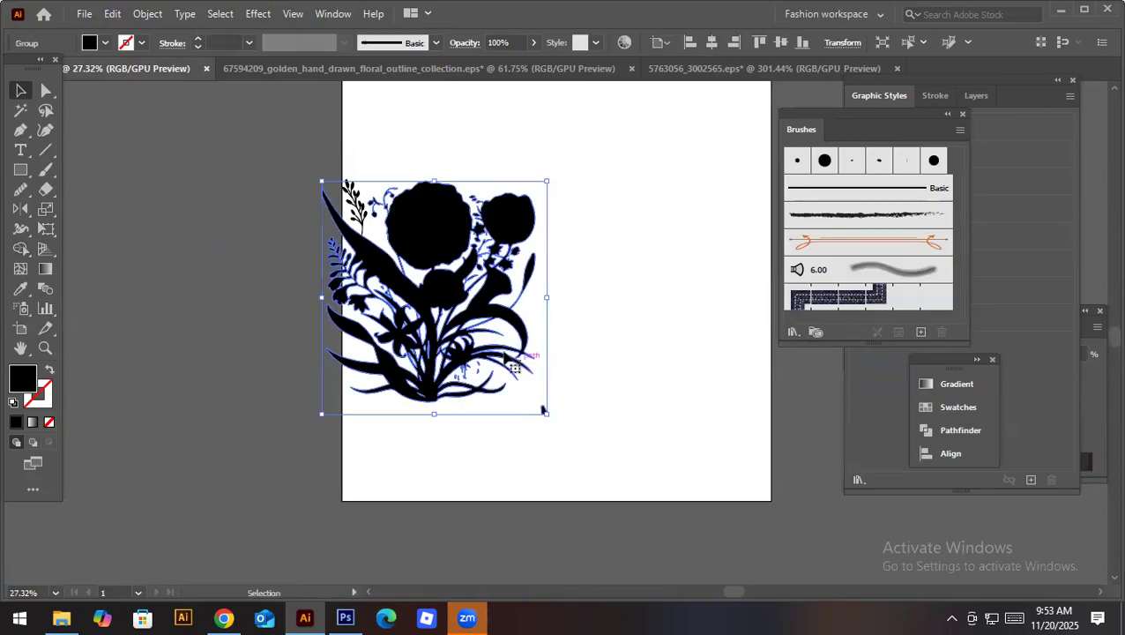
{"action": "right_click", "coordinate": [491, 343]}
{"action": "left_click", "coordinate": [561, 194]}
{"action": "left_click", "coordinate": [597, 428]}
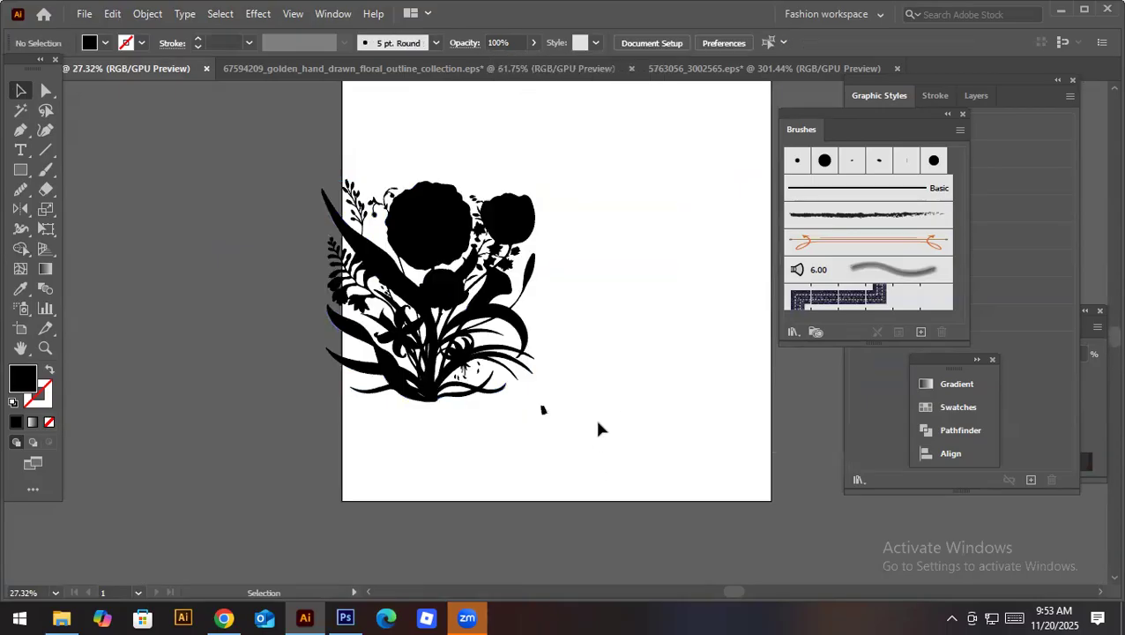
Step: Remove the stray speck and move the whole bouquet with its sprig to the middle of the artboard
{"action": "left_click_drag", "start_coordinate": [282, 159], "coordinate": [592, 442]}
{"action": "left_click_drag", "start_coordinate": [507, 446], "coordinate": [341, 482]}
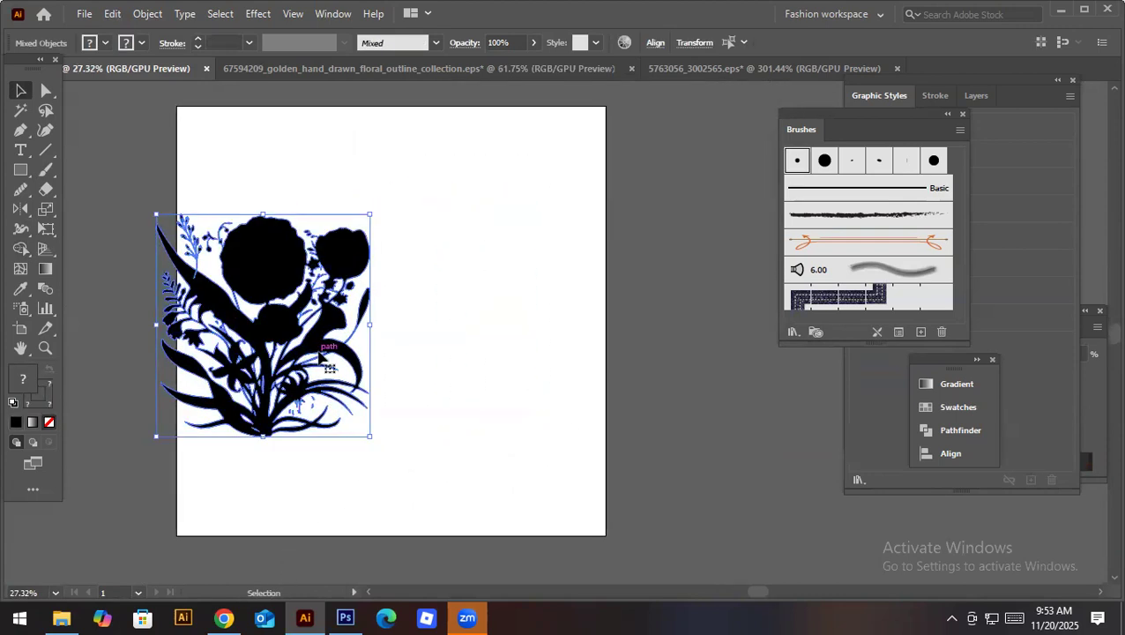
{"action": "left_click_drag", "start_coordinate": [276, 335], "coordinate": [404, 331]}
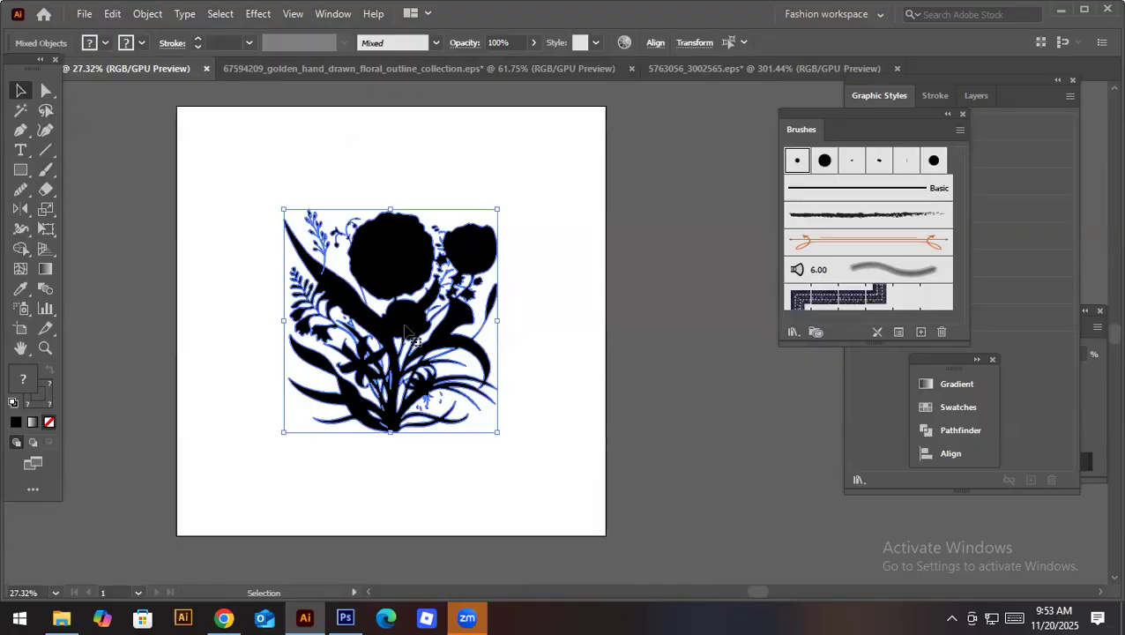
Step: Switch to Photoshop and create a new 36 by 36 inch RGB document at 300 pixels/inch with a white background
{"action": "left_click", "coordinate": [357, 615]}
{"action": "left_click", "coordinate": [45, 11]}
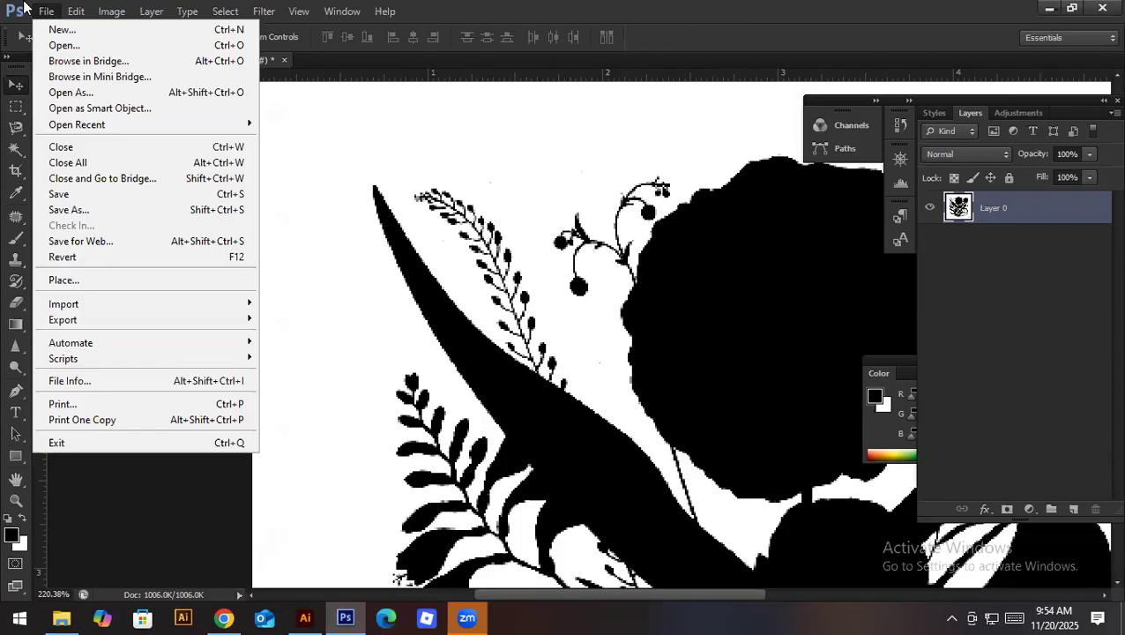
{"action": "left_click", "coordinate": [61, 30]}
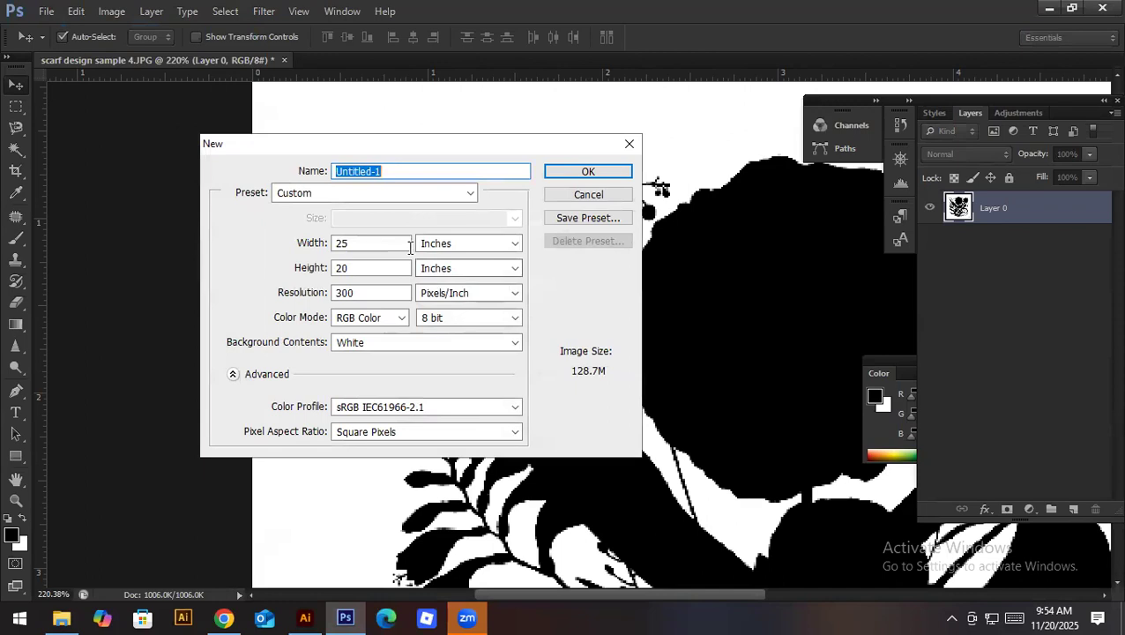
{"action": "double_click", "coordinate": [382, 243]}
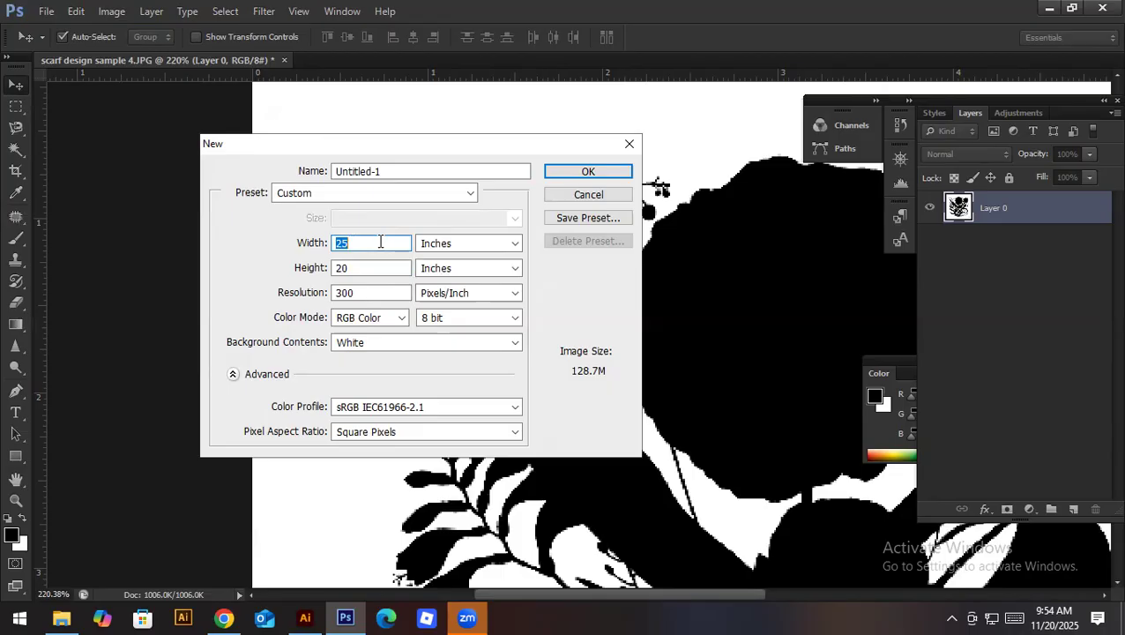
{"action": "type", "text": "36"}
{"action": "left_click", "coordinate": [399, 267]}
{"action": "type", "text": "36"}
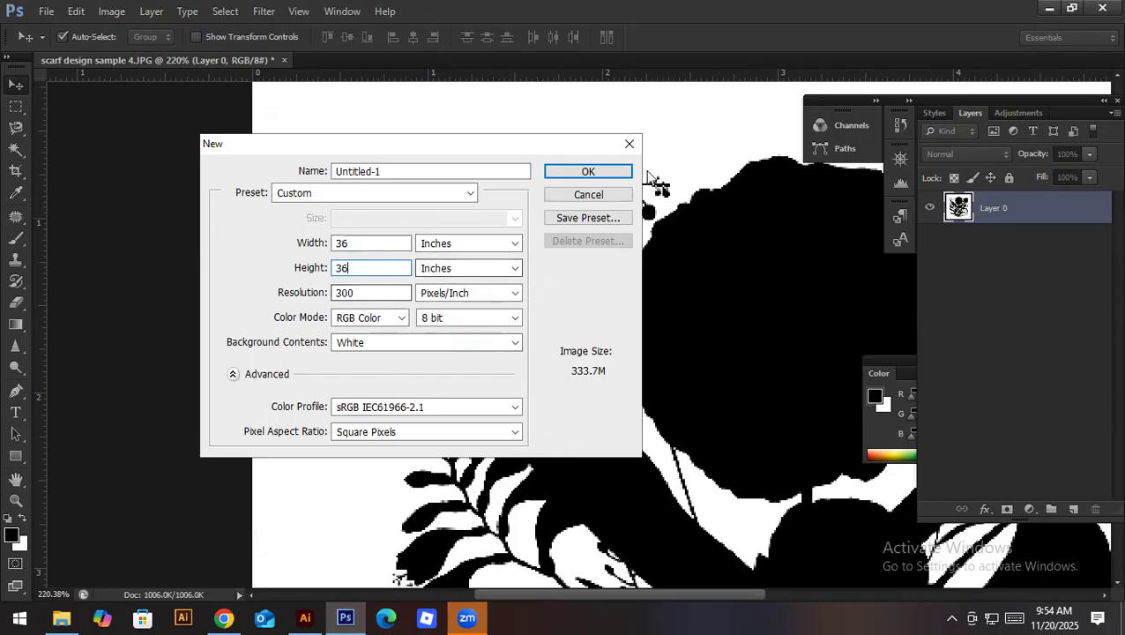
{"action": "left_click", "coordinate": [613, 174]}
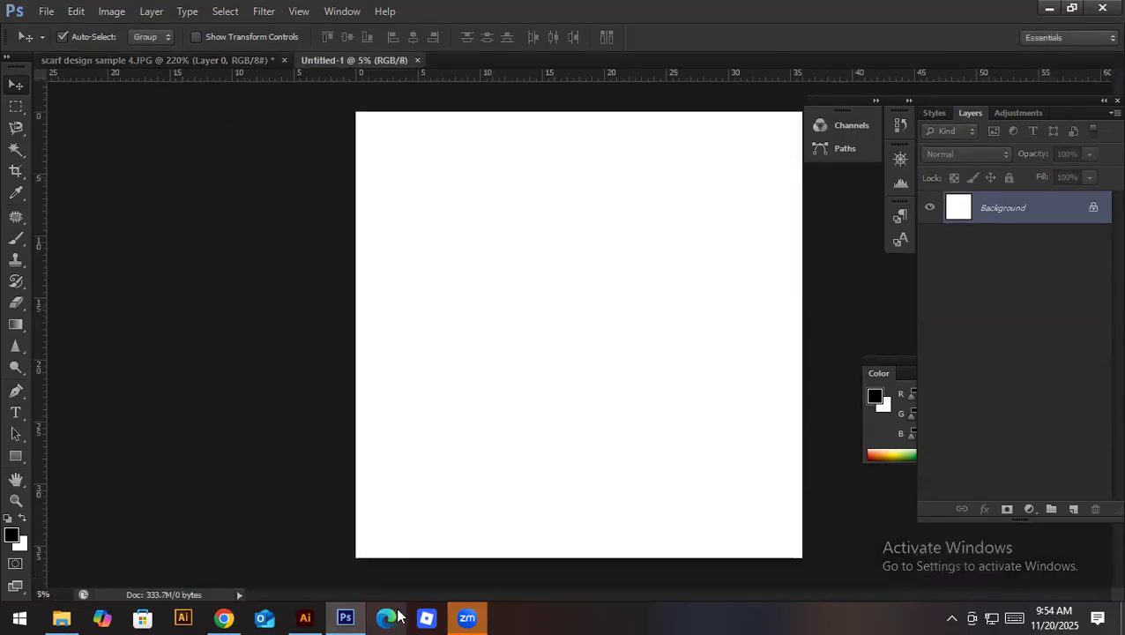
Step: Bring the Illustrator bouquet into the new document as a vector smart object and enlarge it to about 26 inches wide
{"action": "left_click", "coordinate": [349, 617]}
{"action": "left_click_drag", "start_coordinate": [362, 295], "coordinate": [579, 346]}
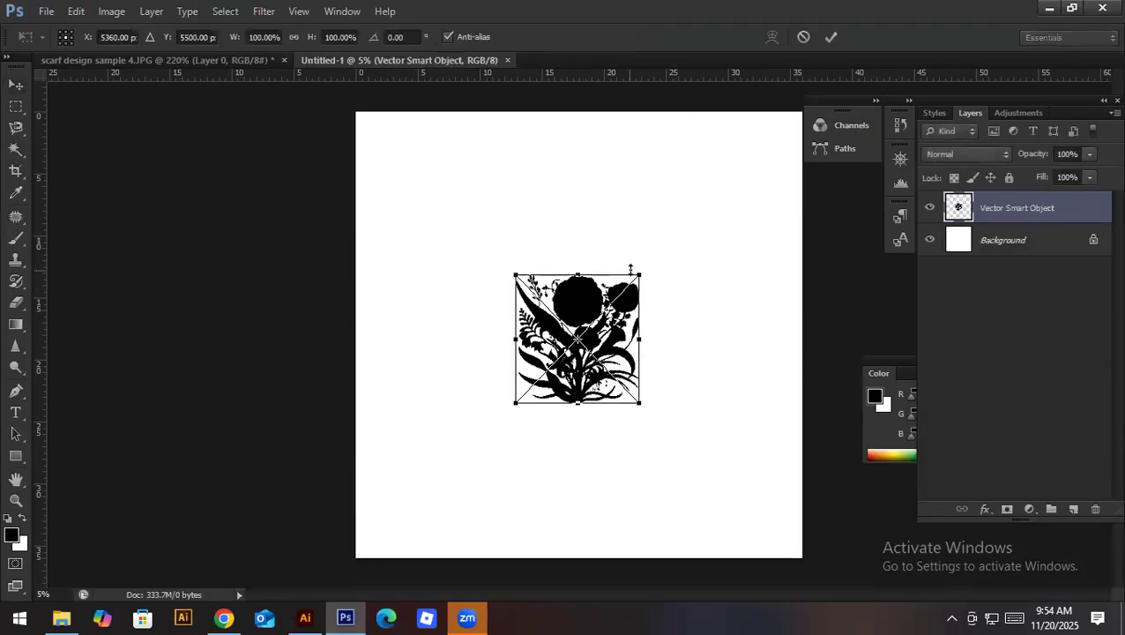
{"action": "left_click_drag", "start_coordinate": [638, 274], "coordinate": [733, 166]}
{"action": "key", "text": "Return"}
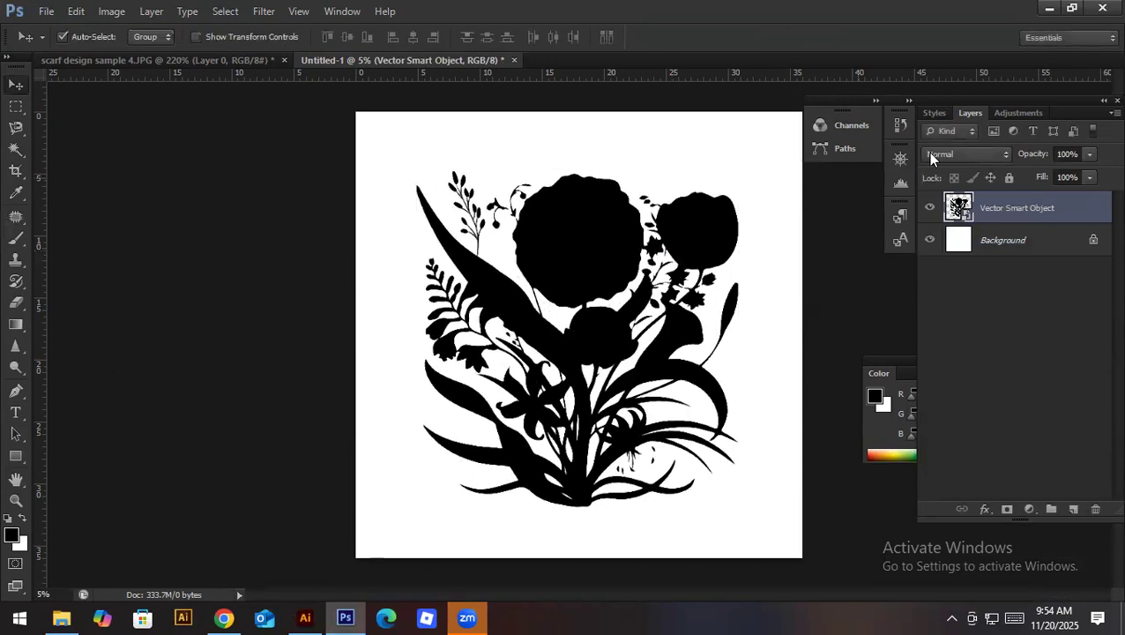
Step: Rasterize the Vector Smart Object layer and convert the locked Background into an editable layer
{"action": "left_click", "coordinate": [1001, 244], "text": "shift"}
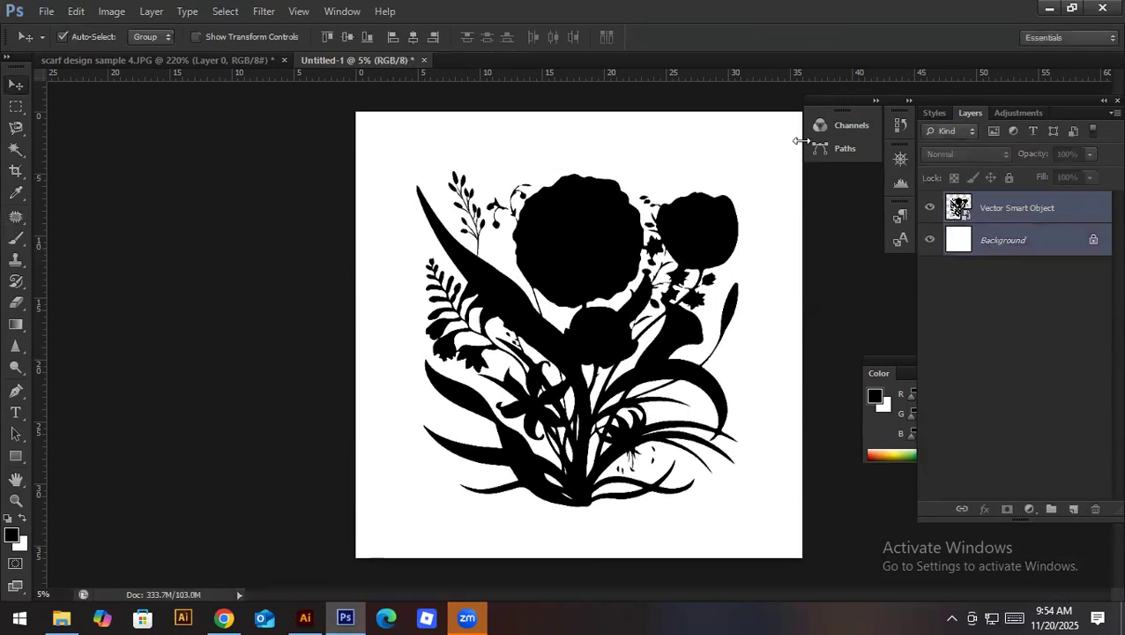
{"action": "left_click", "coordinate": [1020, 205]}
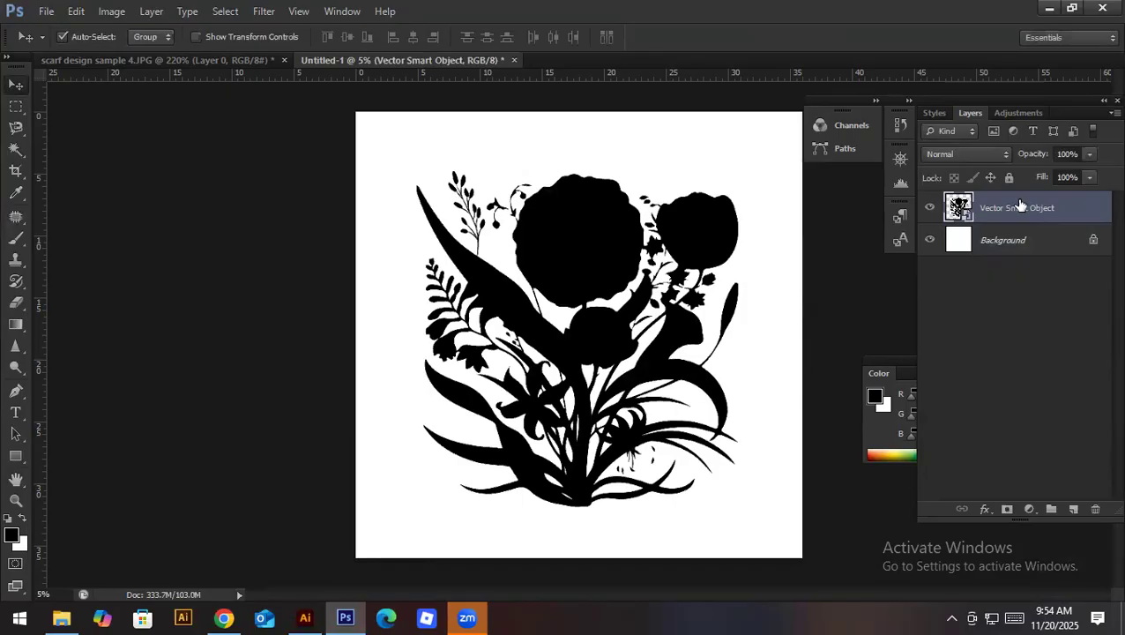
{"action": "right_click", "coordinate": [1020, 211]}
{"action": "left_click", "coordinate": [875, 196]}
{"action": "double_click", "coordinate": [953, 244]}
{"action": "key", "text": "Return"}
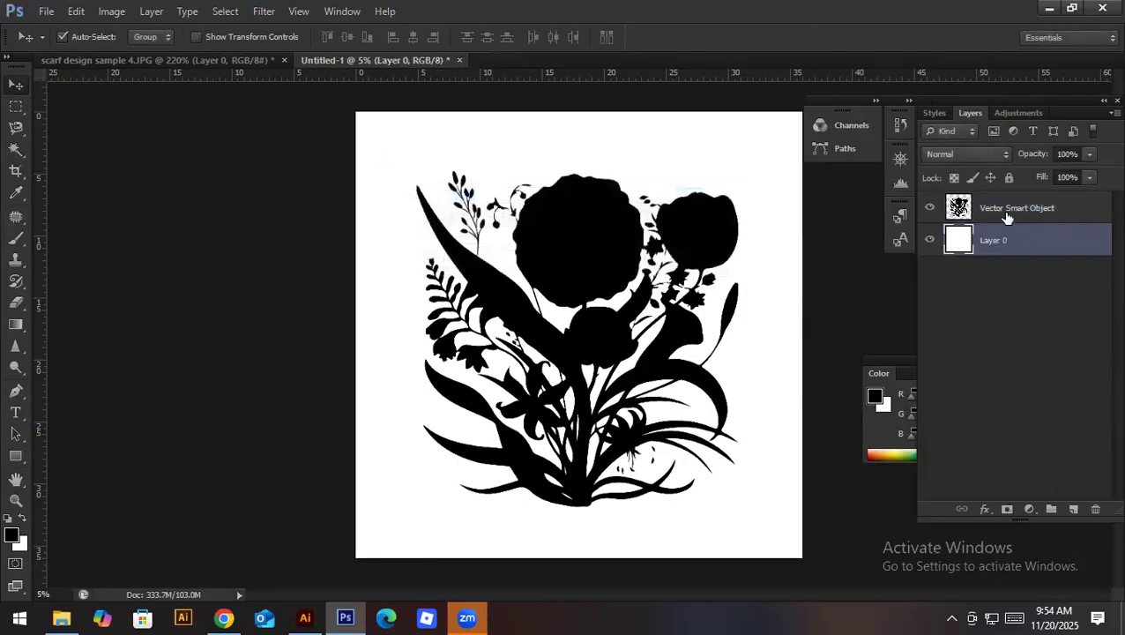
Step: Center the bouquet vertically and horizontally against the white canvas layer
{"action": "left_click", "coordinate": [1008, 218]}
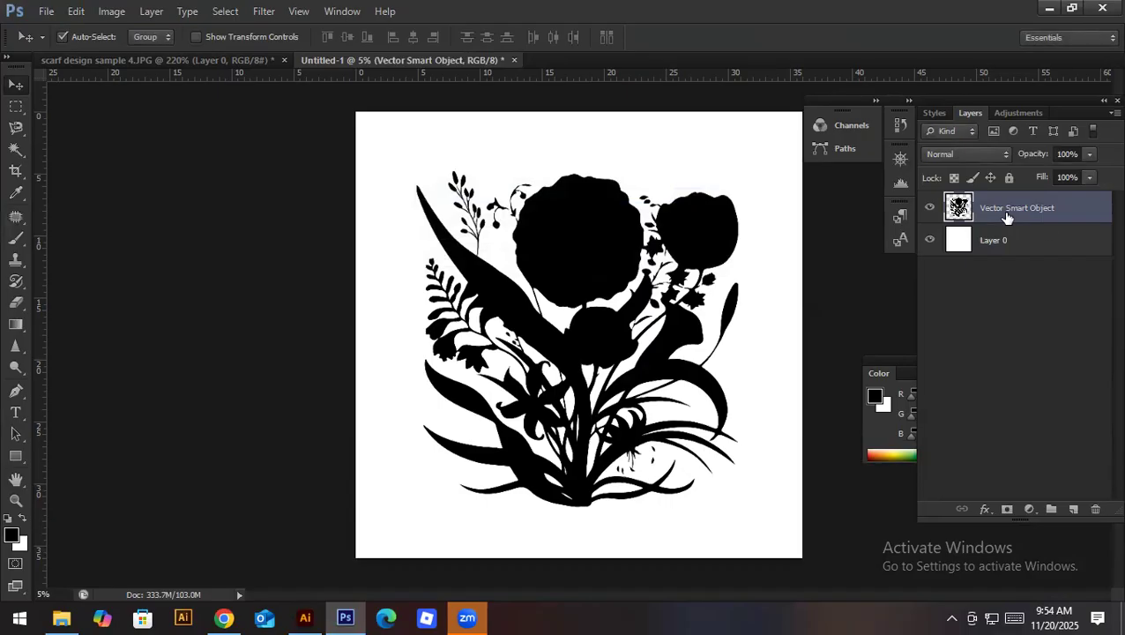
{"action": "left_click", "coordinate": [986, 242], "text": "shift"}
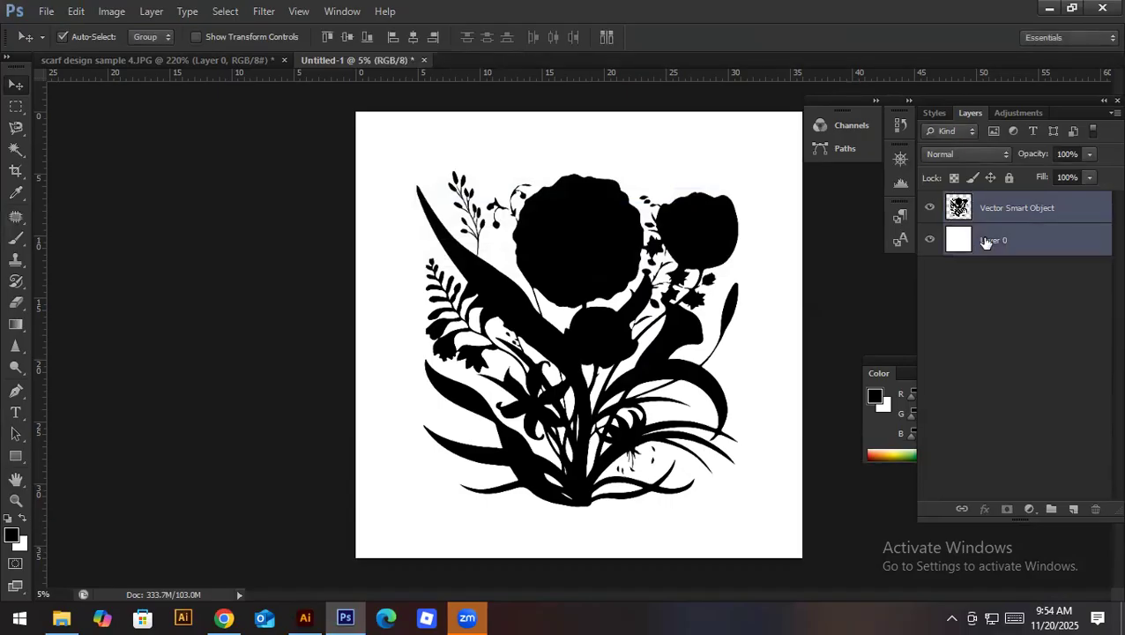
{"action": "left_click", "coordinate": [346, 37]}
{"action": "left_click", "coordinate": [413, 39]}
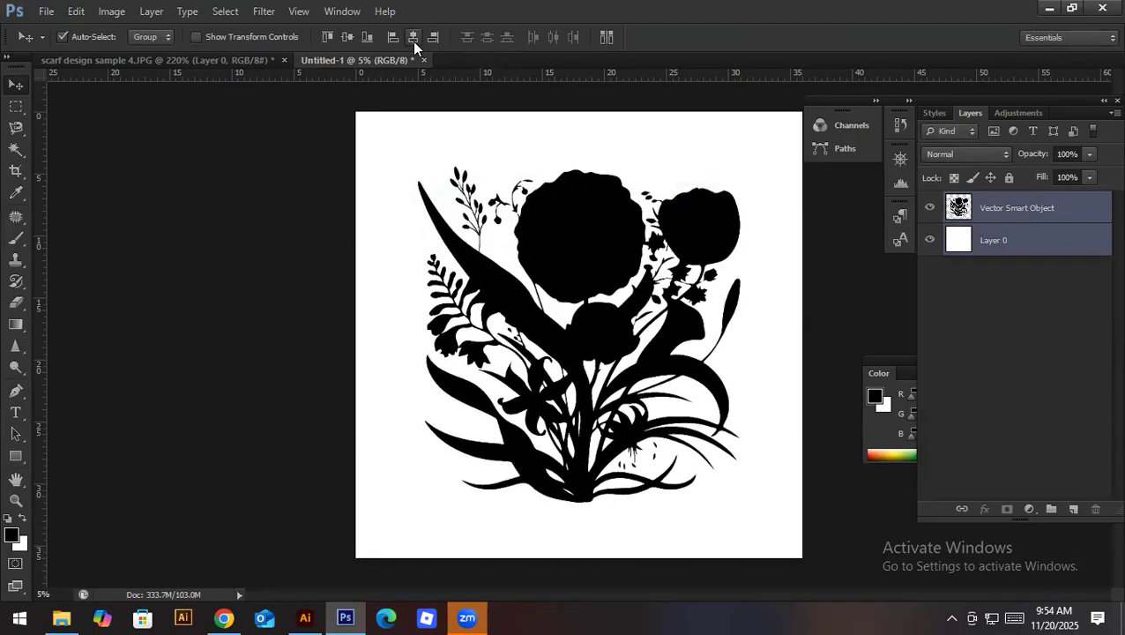
{"action": "left_click", "coordinate": [985, 220]}
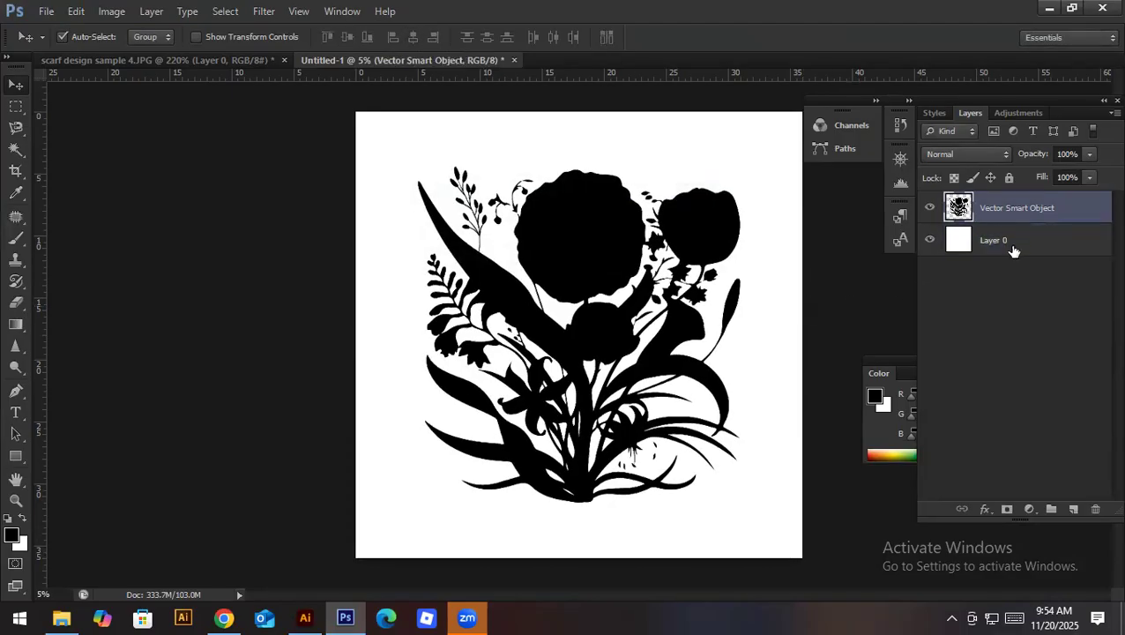
{"action": "left_click", "coordinate": [1012, 249], "text": "shift"}
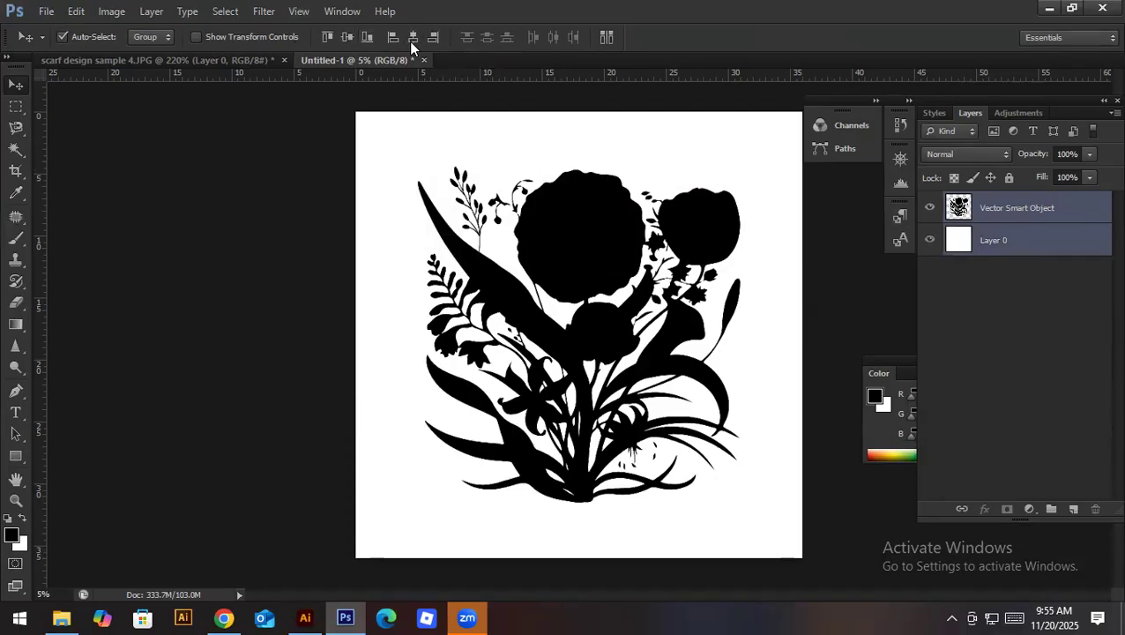
{"action": "left_click", "coordinate": [1048, 211]}
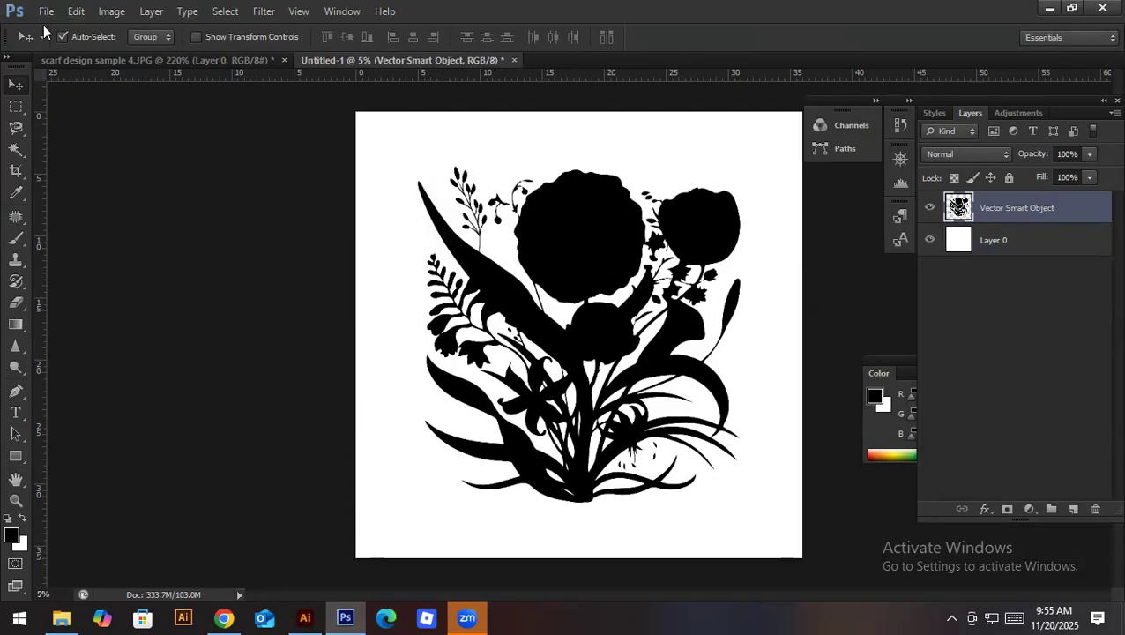
Step: Float the scarf design sample 4.JPG document in a small window beside the new canvas and fit its image inside
{"action": "left_click", "coordinate": [209, 62]}
{"action": "left_click_drag", "start_coordinate": [204, 84], "coordinate": [176, 136]}
{"action": "left_click_drag", "start_coordinate": [628, 281], "coordinate": [533, 314]}
{"action": "double_click", "coordinate": [276, 138]}
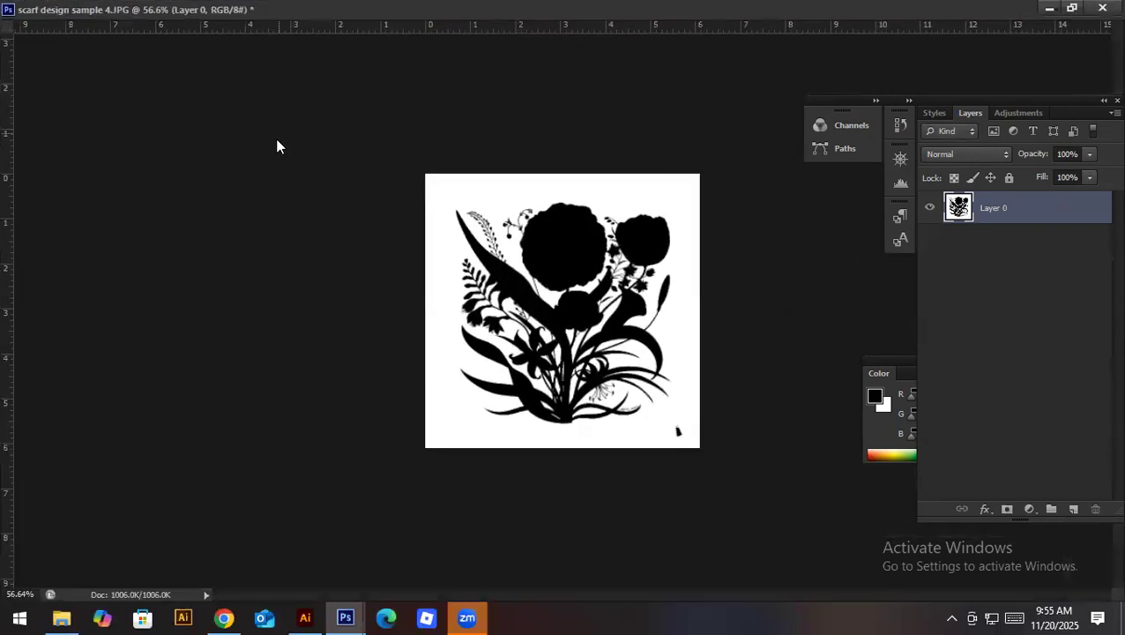
{"action": "double_click", "coordinate": [335, 7]}
{"action": "left_click_drag", "start_coordinate": [7, 132], "coordinate": [119, 102]}
{"action": "left_click_drag", "start_coordinate": [435, 370], "coordinate": [325, 432]}
{"action": "scroll", "coordinate": [269, 361], "scroll_direction": "down", "scroll_amount": 2}
{"action": "scroll", "coordinate": [214, 306], "scroll_direction": "down", "scroll_amount": 1}
{"action": "scroll", "coordinate": [214, 306], "scroll_direction": "up", "scroll_amount": 2}
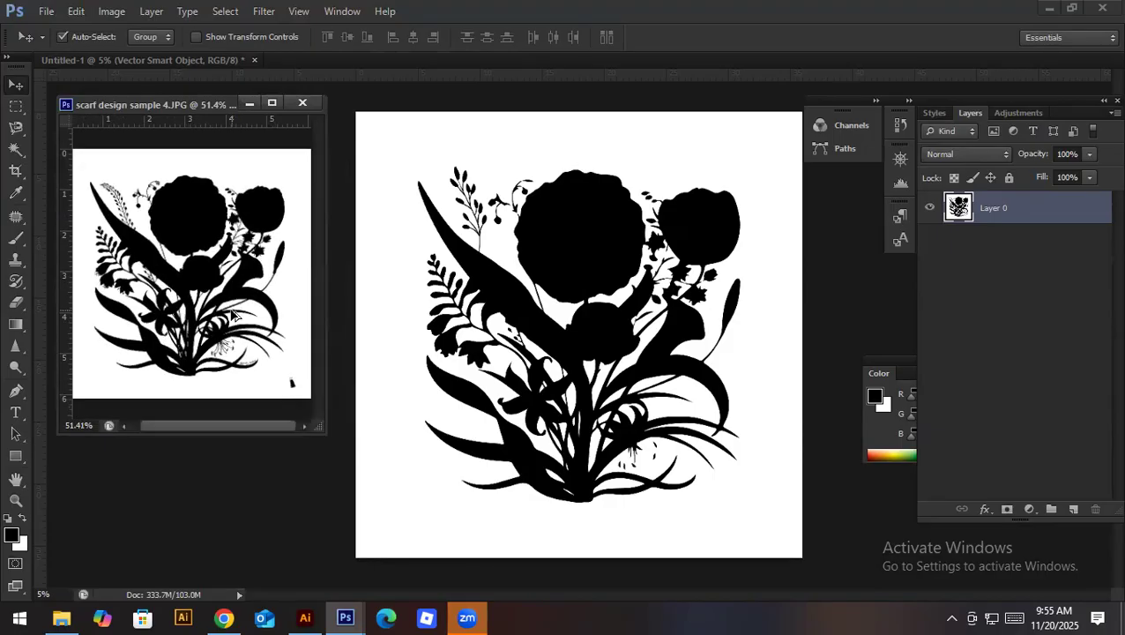
Step: Restore the scarf sample to its original photo and sample its off-white background as the foreground color
{"action": "left_click", "coordinate": [225, 316]}
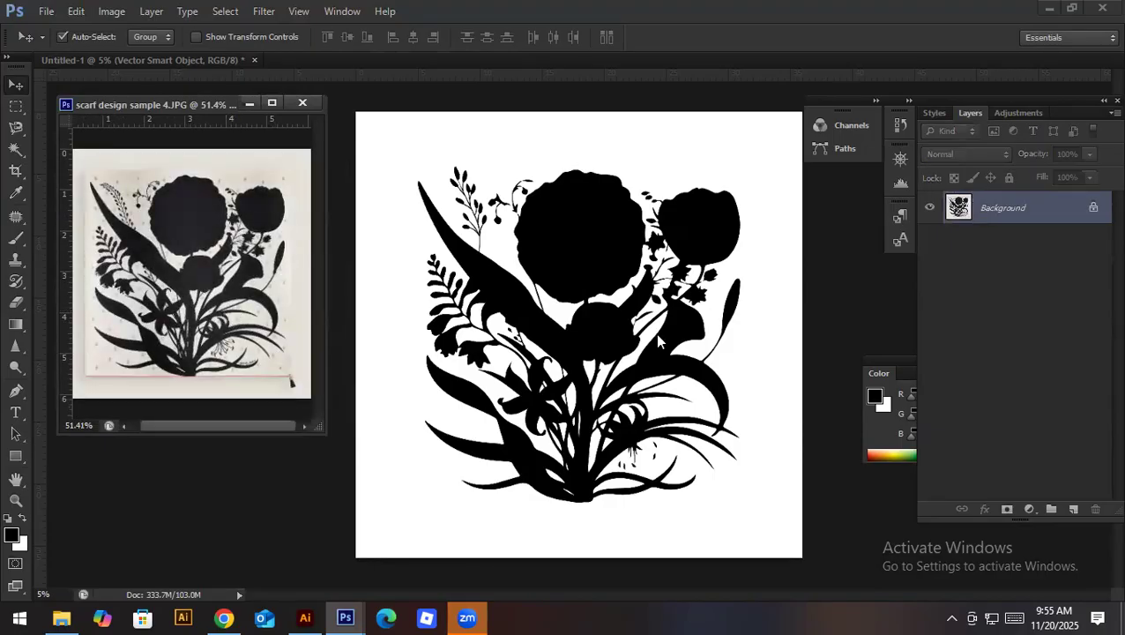
{"action": "key", "text": "i"}
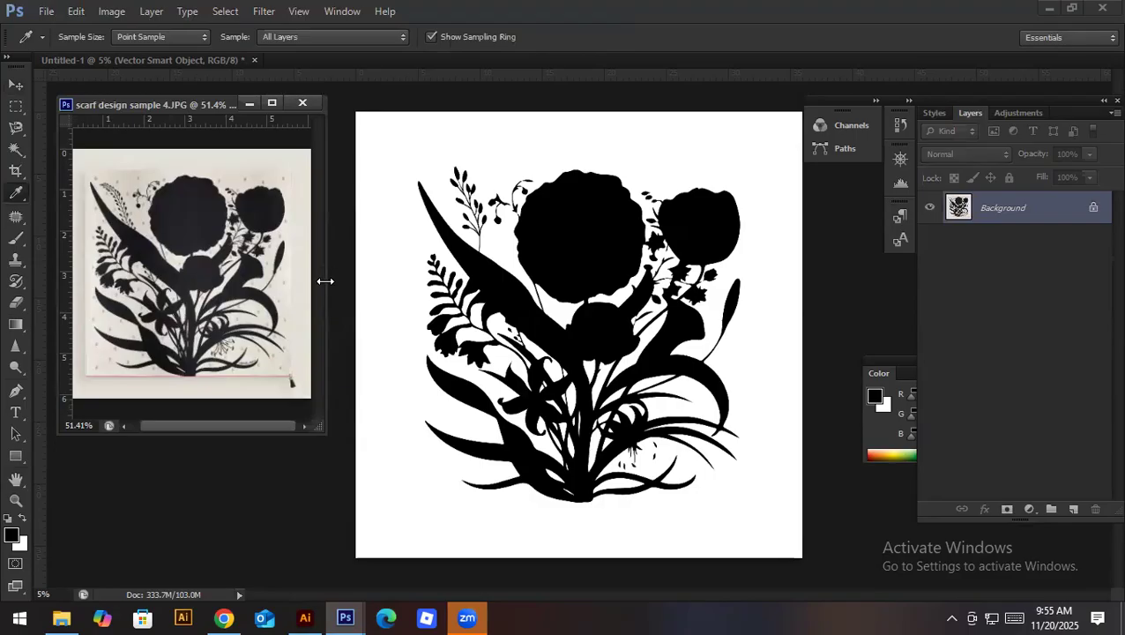
{"action": "left_click", "coordinate": [282, 290]}
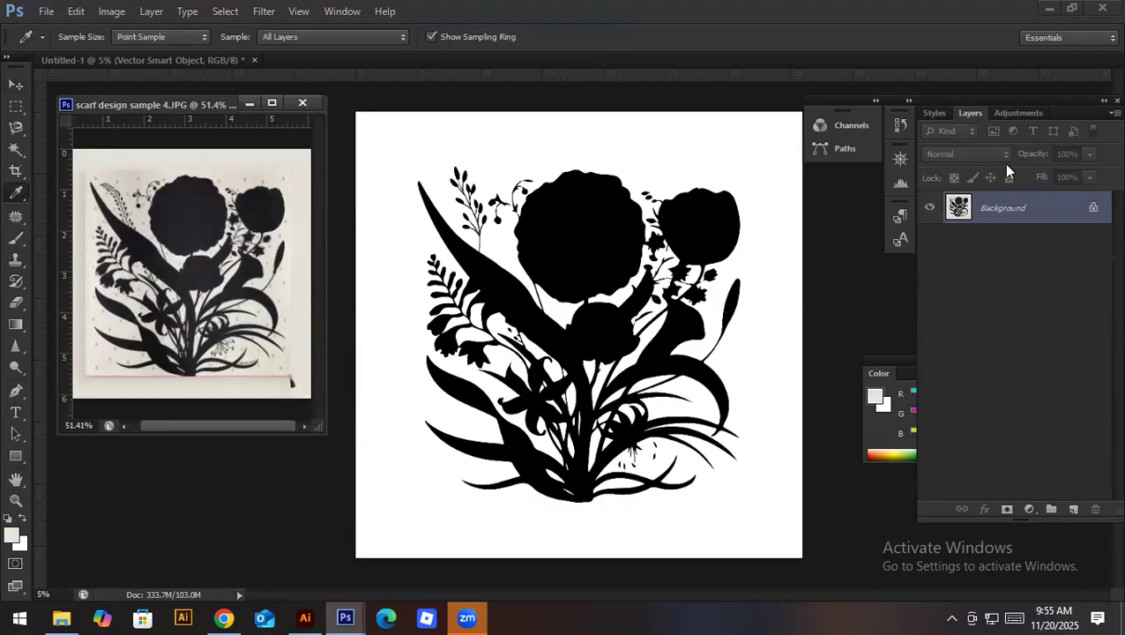
Step: Fill Layer 0 of the new document with the sampled off-white color
{"action": "key", "text": "v"}
{"action": "left_click", "coordinate": [758, 314]}
{"action": "left_click", "coordinate": [959, 243]}
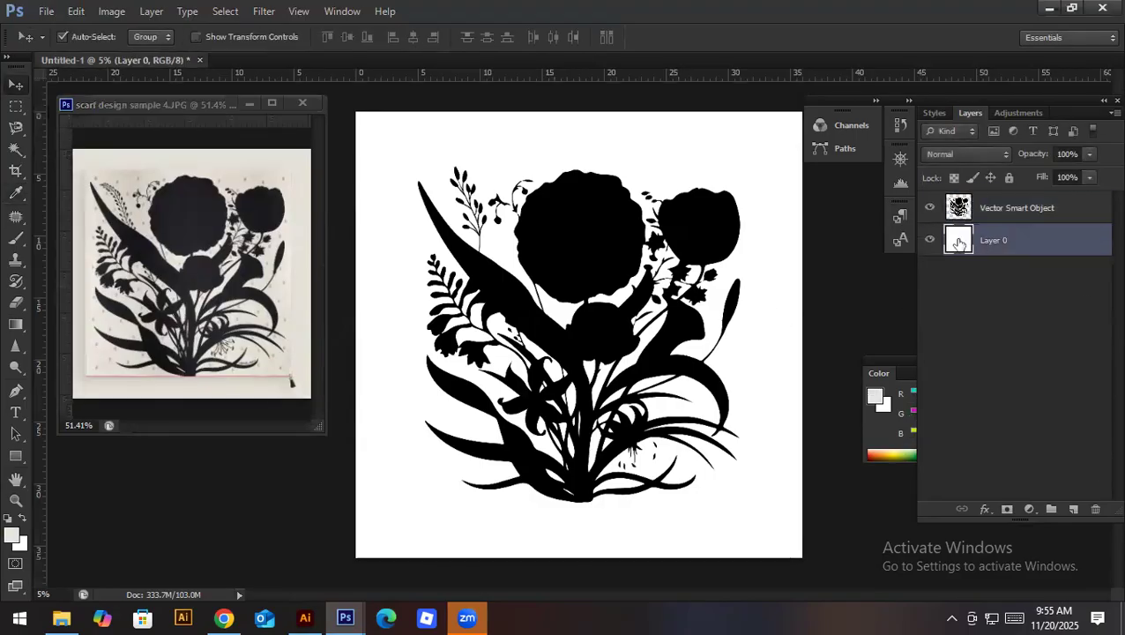
{"action": "key", "text": "alt+BackSpace"}
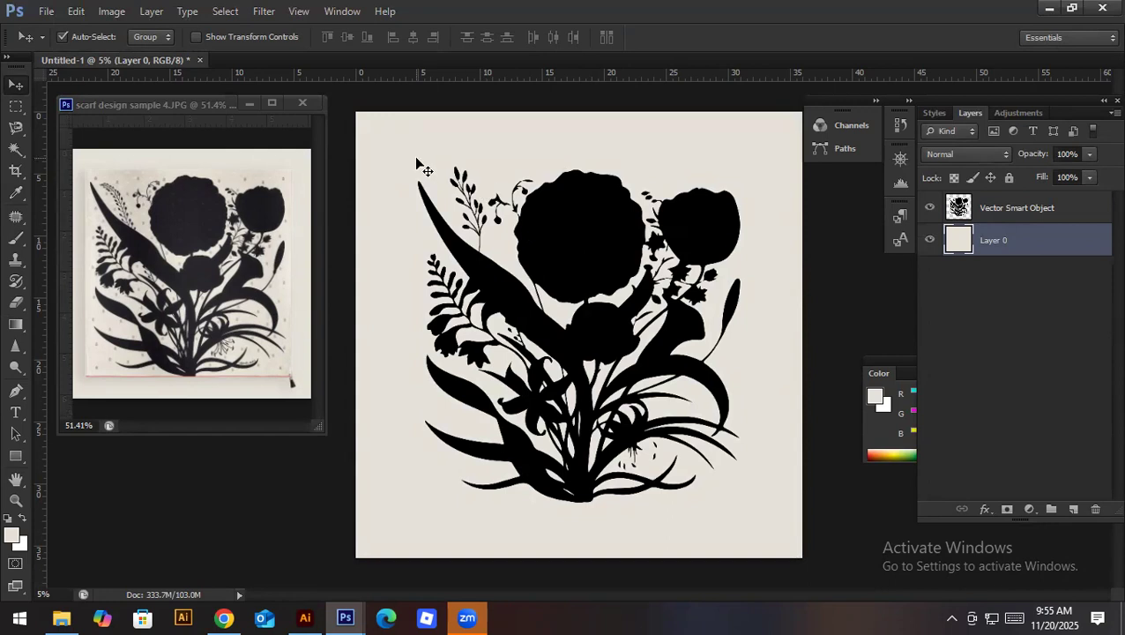
Step: Try to clear a hand-drawn square area around the bouquet from Layer 0
{"action": "key", "text": "m"}
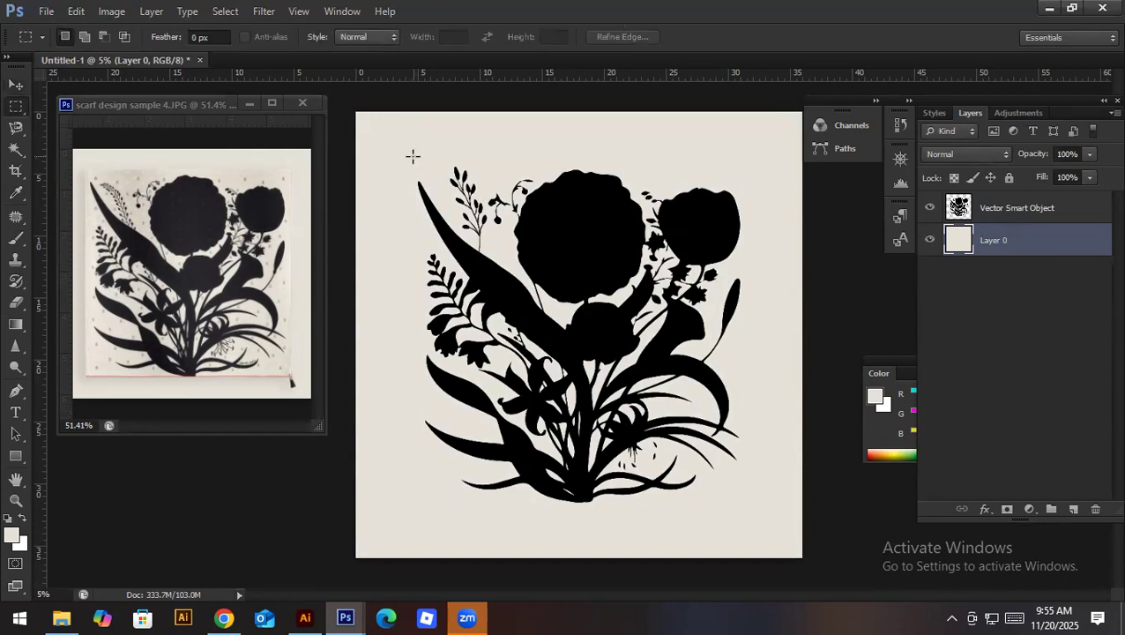
{"action": "left_click_drag", "start_coordinate": [412, 156], "coordinate": [757, 553]}
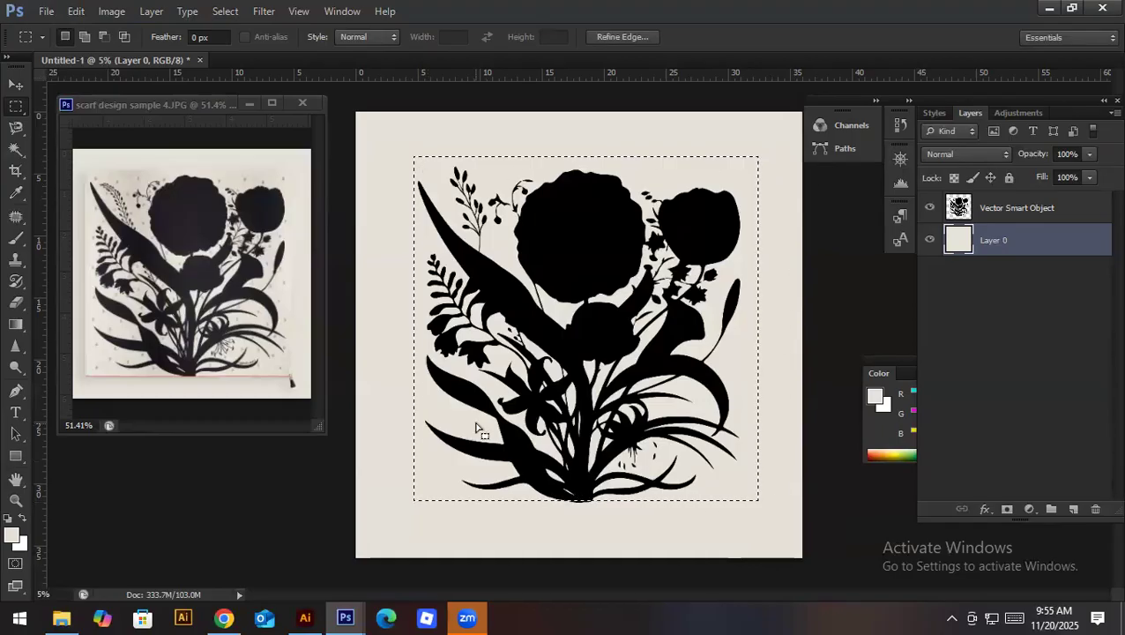
{"action": "key", "text": "Delete"}
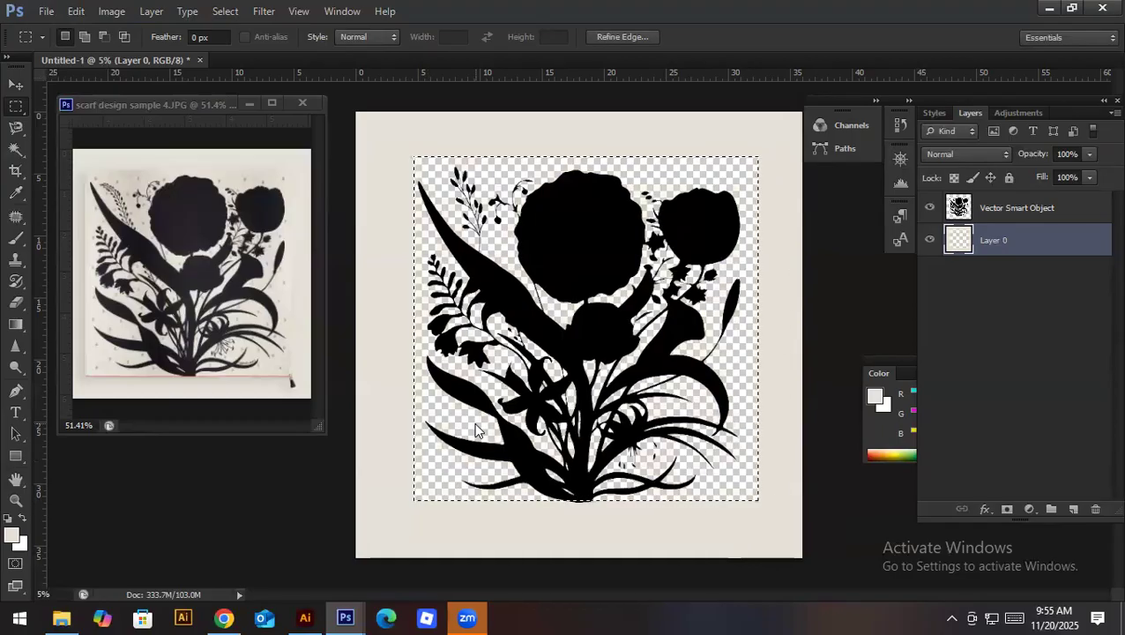
{"action": "key", "text": "ctrl+z"}
{"action": "left_click", "coordinate": [477, 429]}
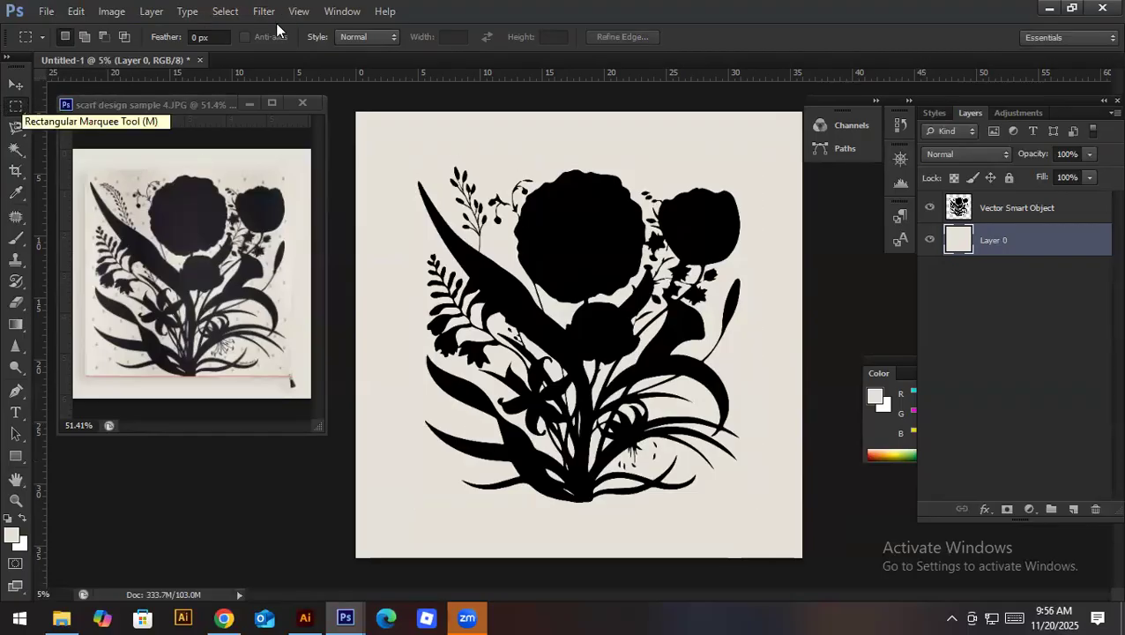
Step: Set the rectangular marquee to a fixed size of 27 in by 27 in and place the selection around the bouquet
{"action": "left_click", "coordinate": [361, 36]}
{"action": "left_click", "coordinate": [362, 81]}
{"action": "double_click", "coordinate": [449, 38]}
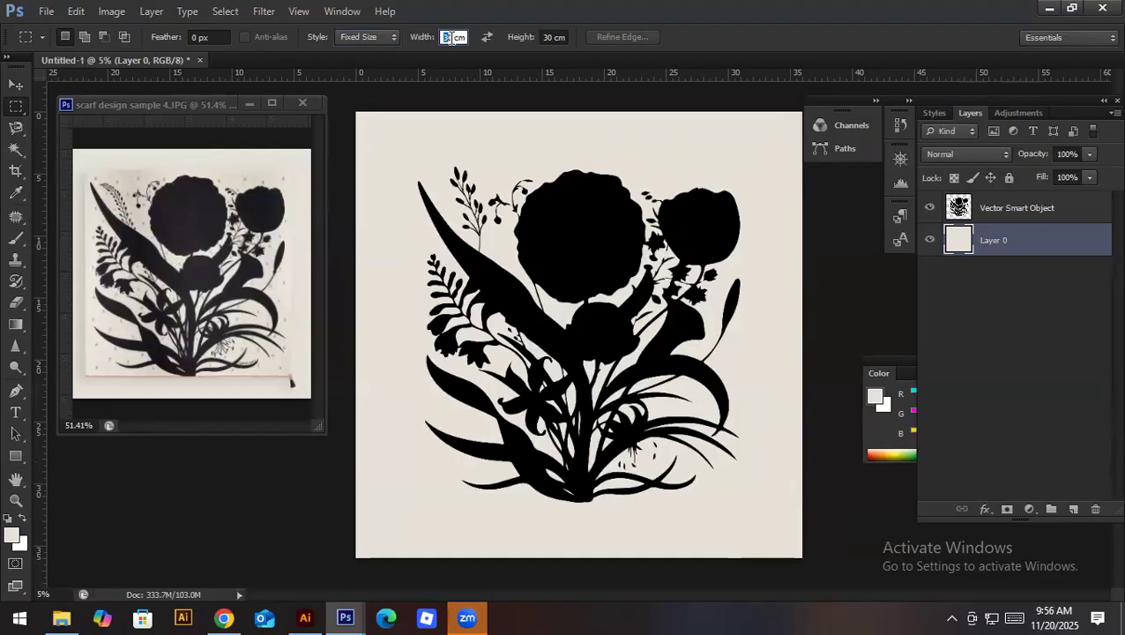
{"action": "type", "text": "27"}
{"action": "key", "text": "Tab"}
{"action": "type", "text": "27IN"}
{"action": "left_click", "coordinate": [535, 216]}
{"action": "left_click_drag", "start_coordinate": [557, 266], "coordinate": [498, 215]}
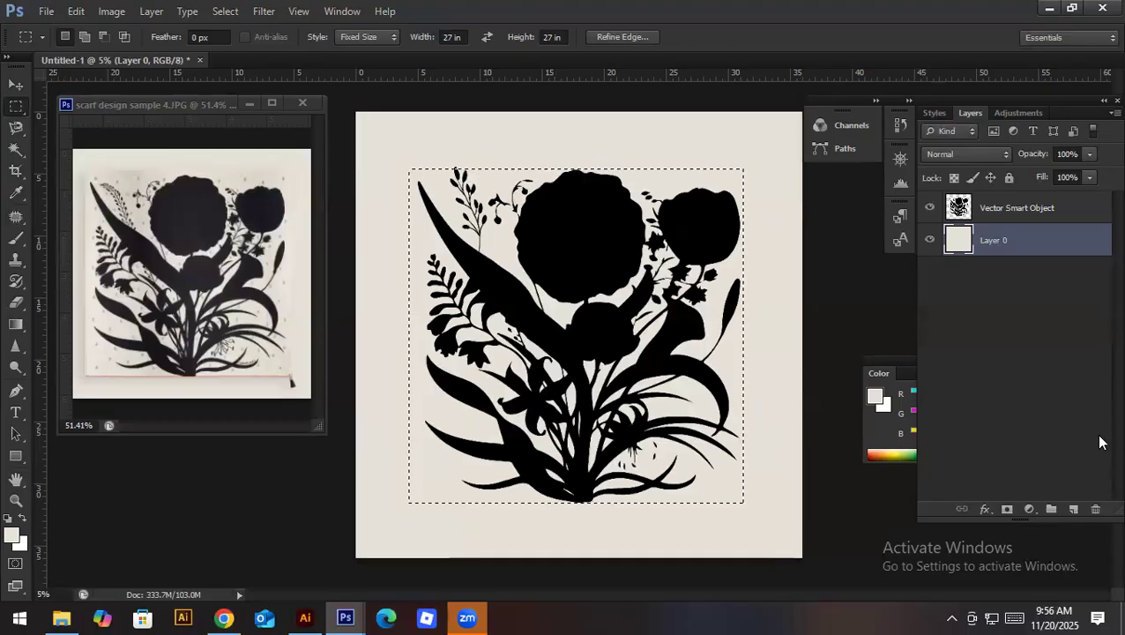
Step: Add a new layer beneath the bouquet and fill the 27-inch selection with an off-white sampled from the scarf photo's background
{"action": "left_click", "coordinate": [1072, 510]}
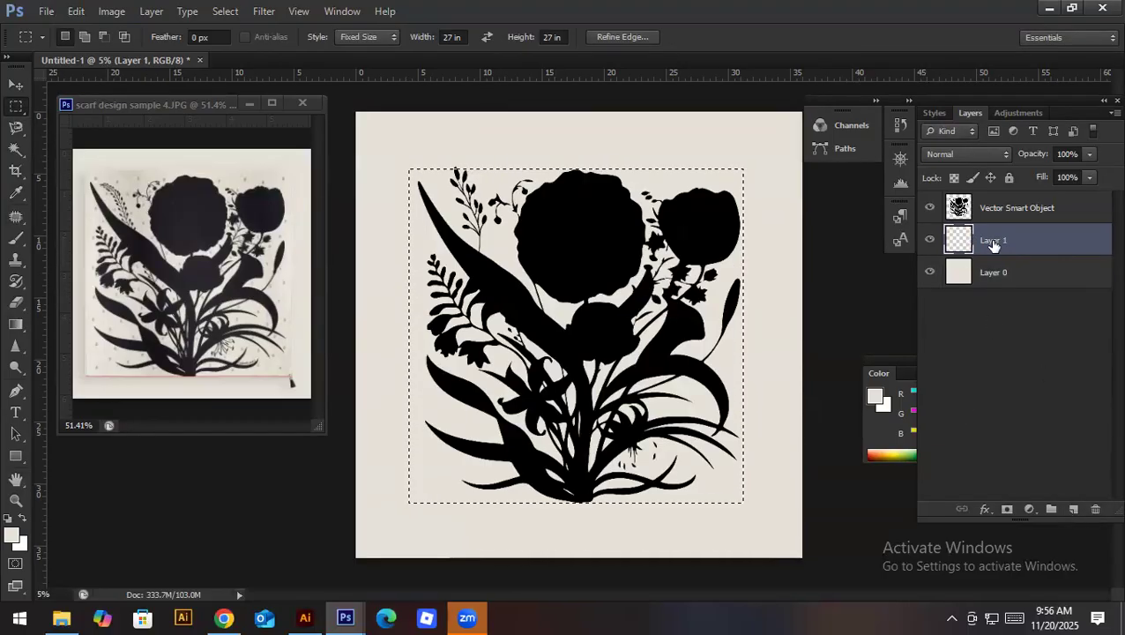
{"action": "key", "text": "i"}
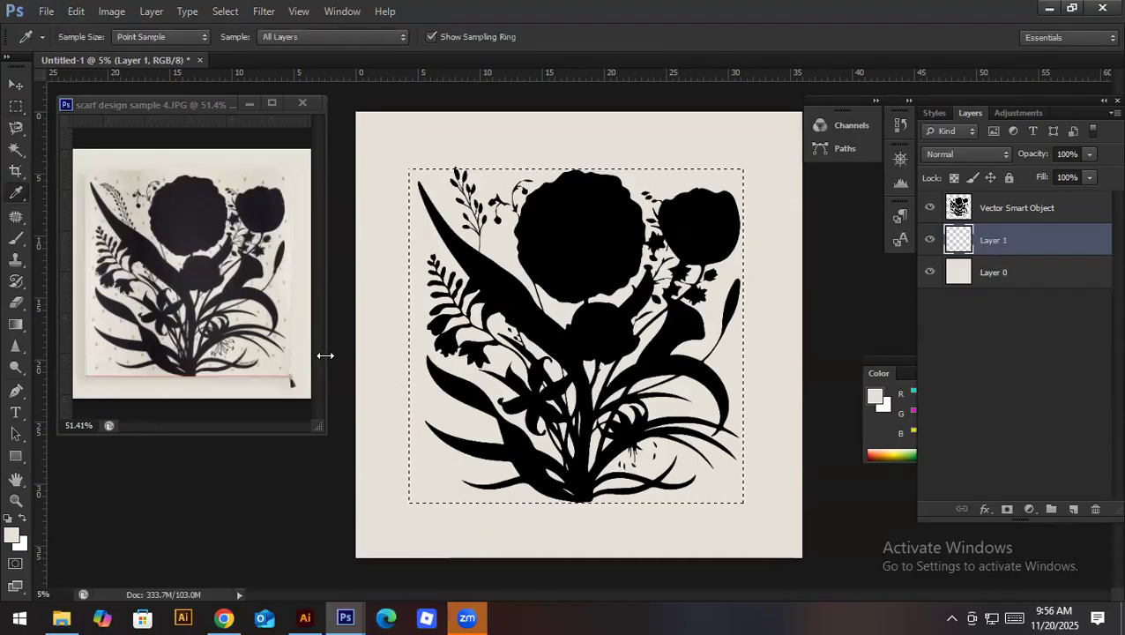
{"action": "left_click", "coordinate": [299, 342]}
{"action": "key", "text": "alt+BackSpace"}
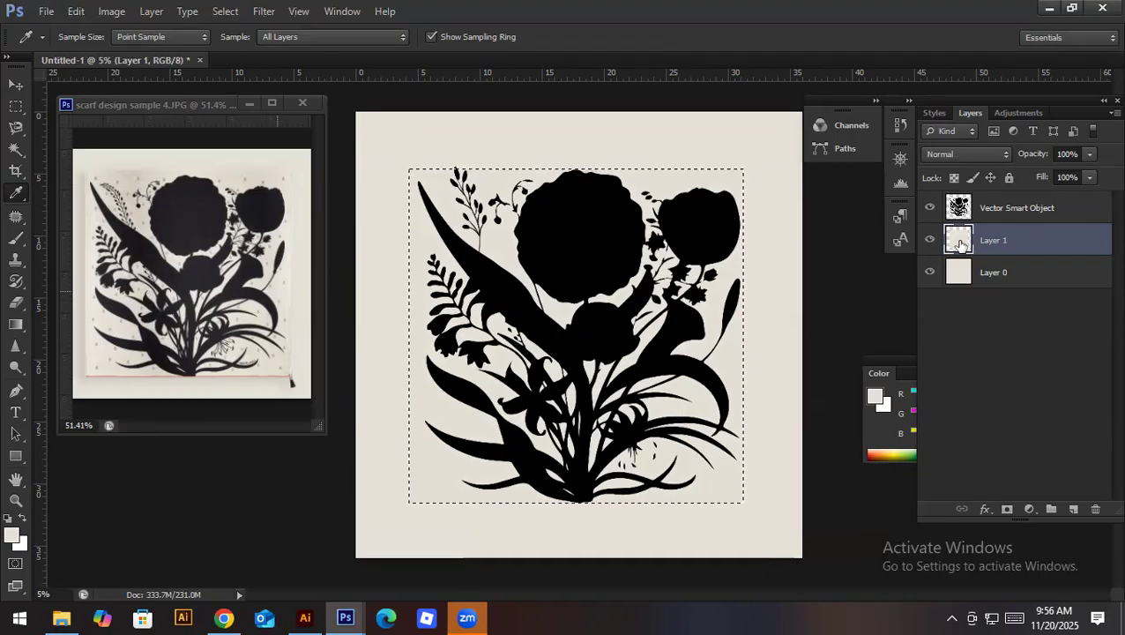
Step: Resample the scarf photo's background and shift the canvas document's foreground color to e2dfd4
{"action": "left_click_drag", "start_coordinate": [276, 297], "coordinate": [280, 340]}
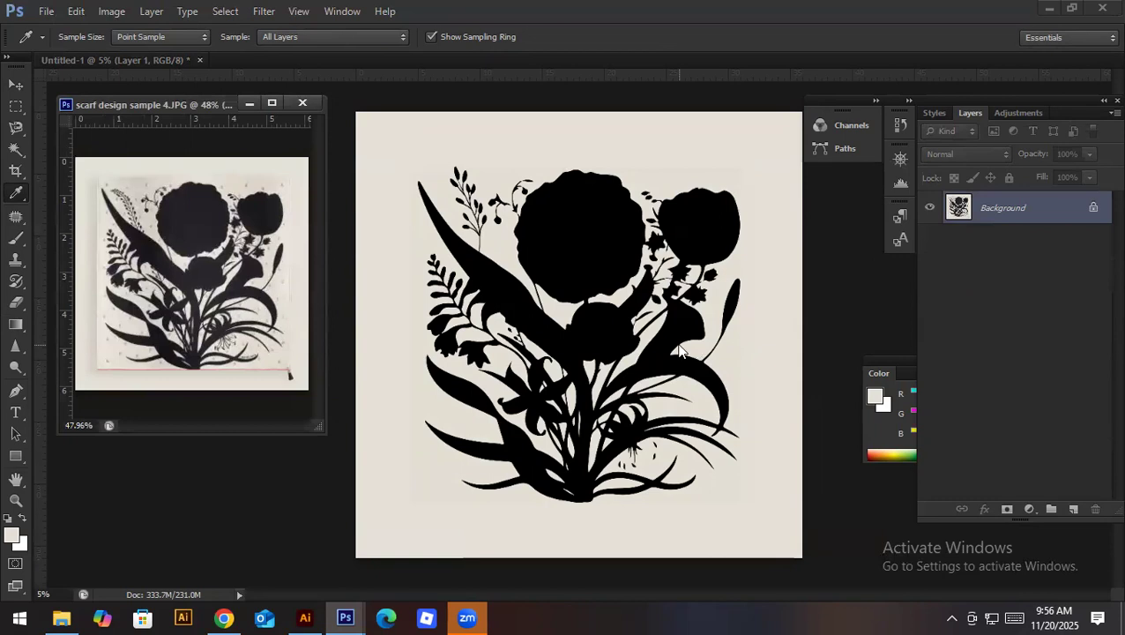
{"action": "key", "text": "v"}
{"action": "left_click", "coordinate": [652, 341]}
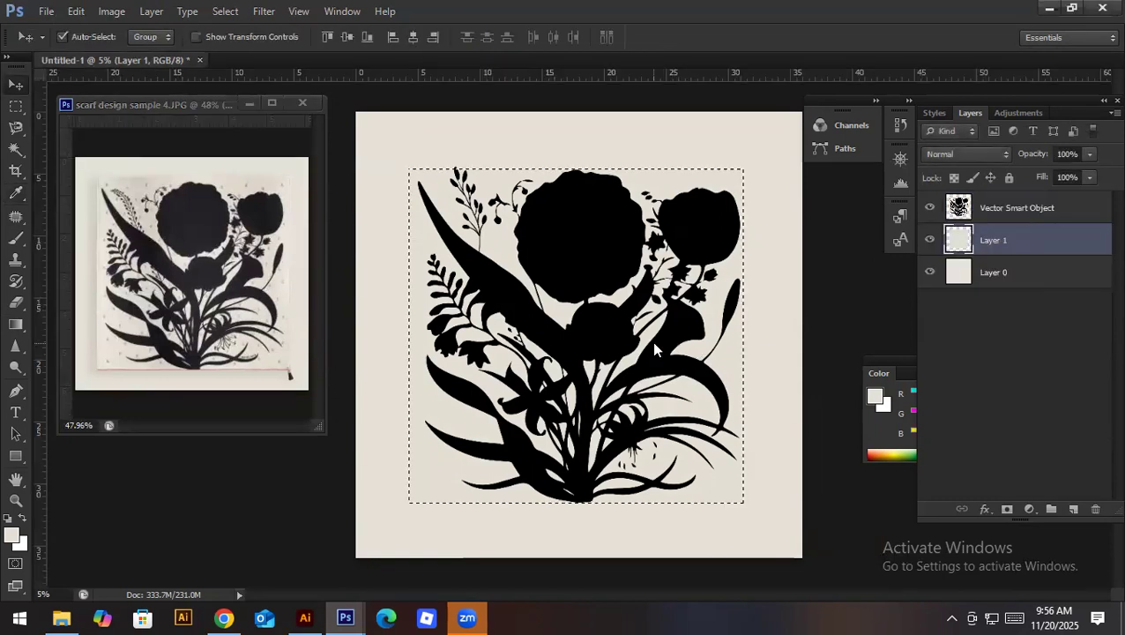
{"action": "left_click", "coordinate": [13, 537]}
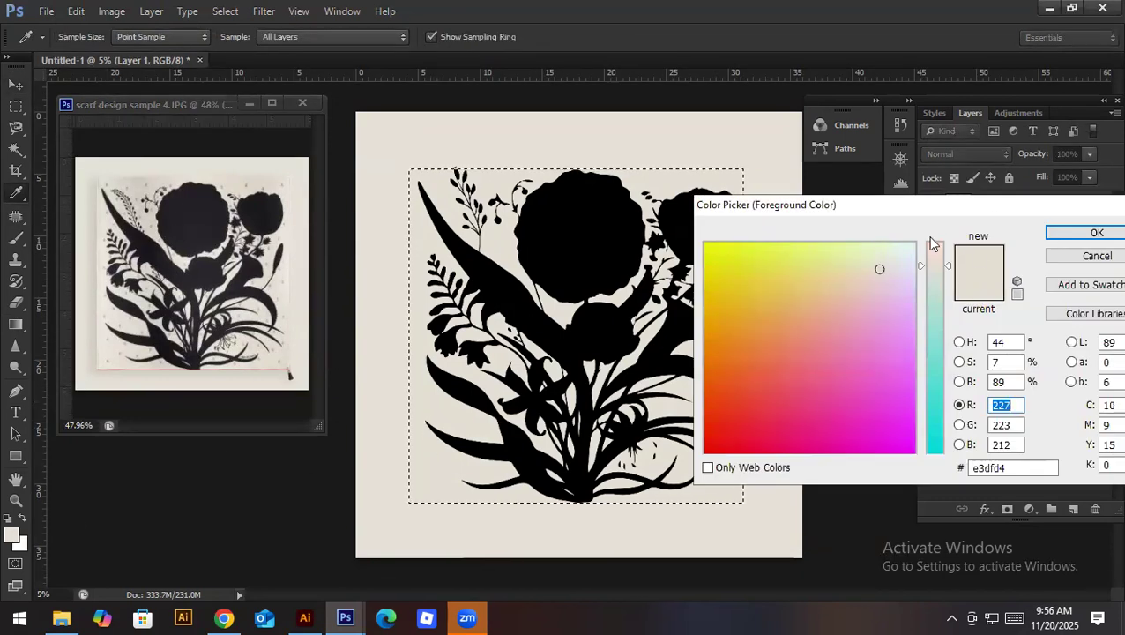
{"action": "left_click", "coordinate": [948, 271]}
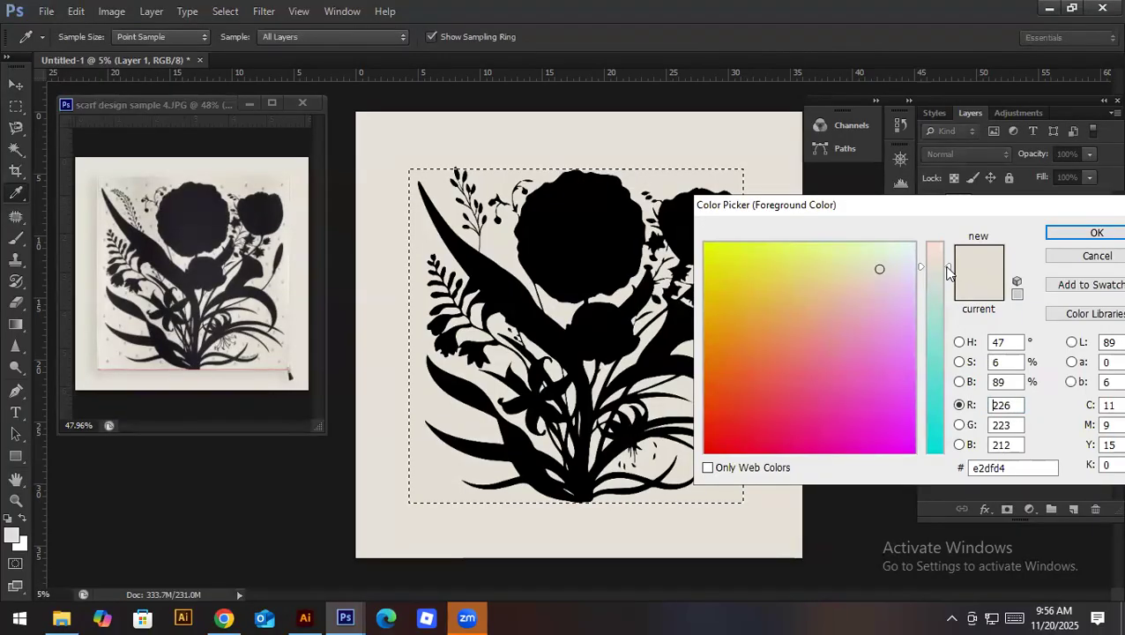
Step: Look through the PANTONE+ Solid Coated library for matching off-whites and take PANTONE 7527 C back into the color picker
{"action": "left_click", "coordinate": [1078, 314]}
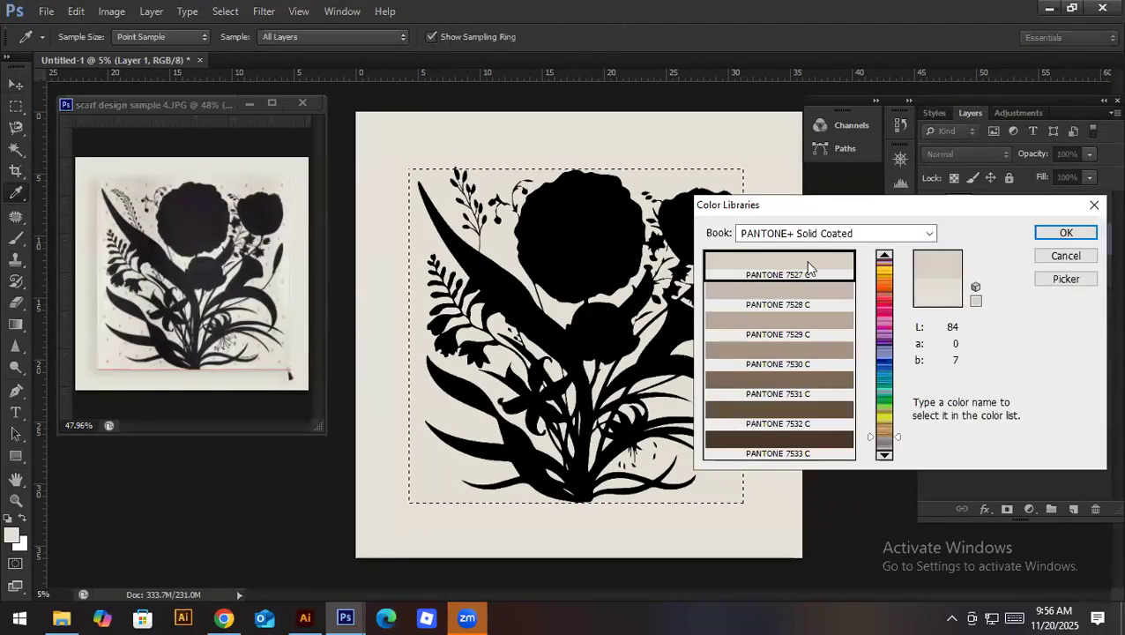
{"action": "left_click", "coordinate": [884, 256]}
{"action": "left_click", "coordinate": [884, 256]}
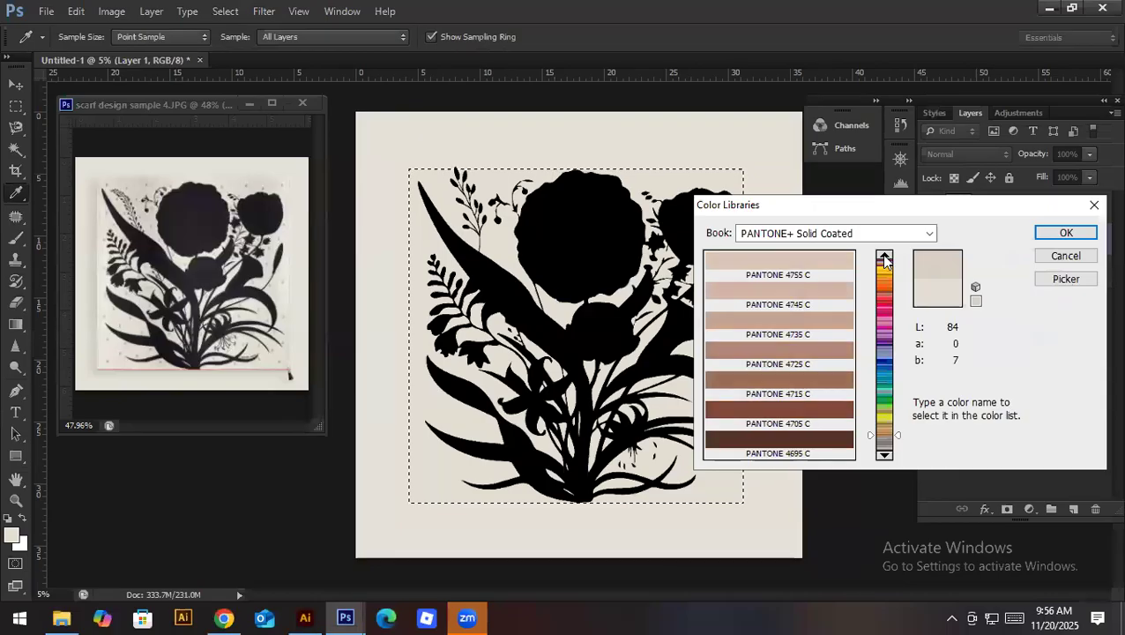
{"action": "left_click", "coordinate": [265, 358]}
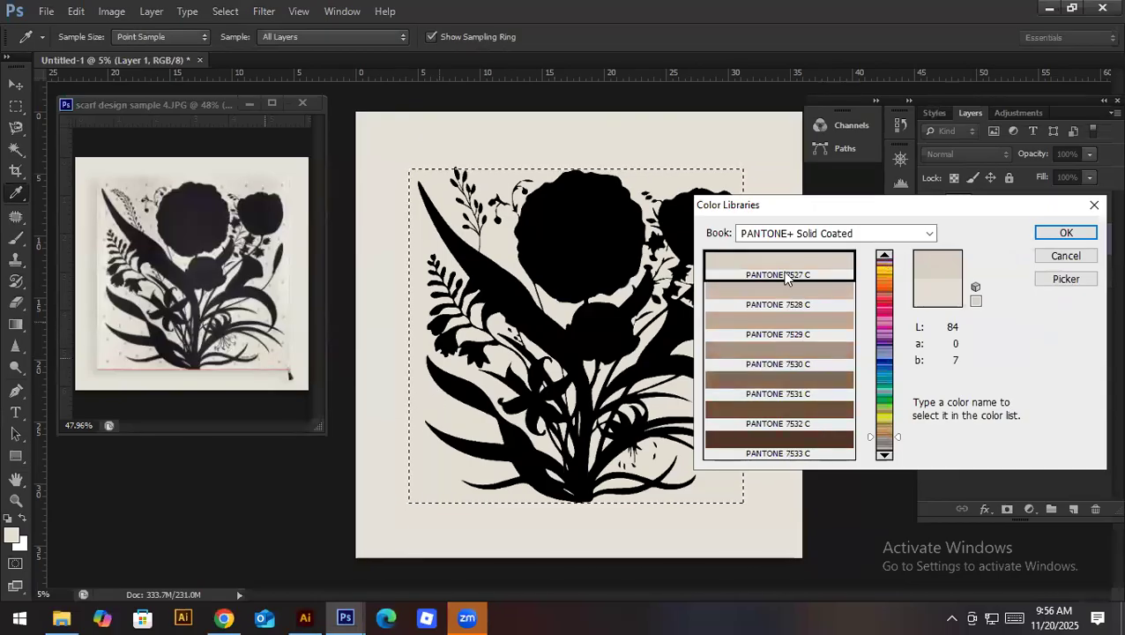
{"action": "left_click", "coordinate": [1065, 278]}
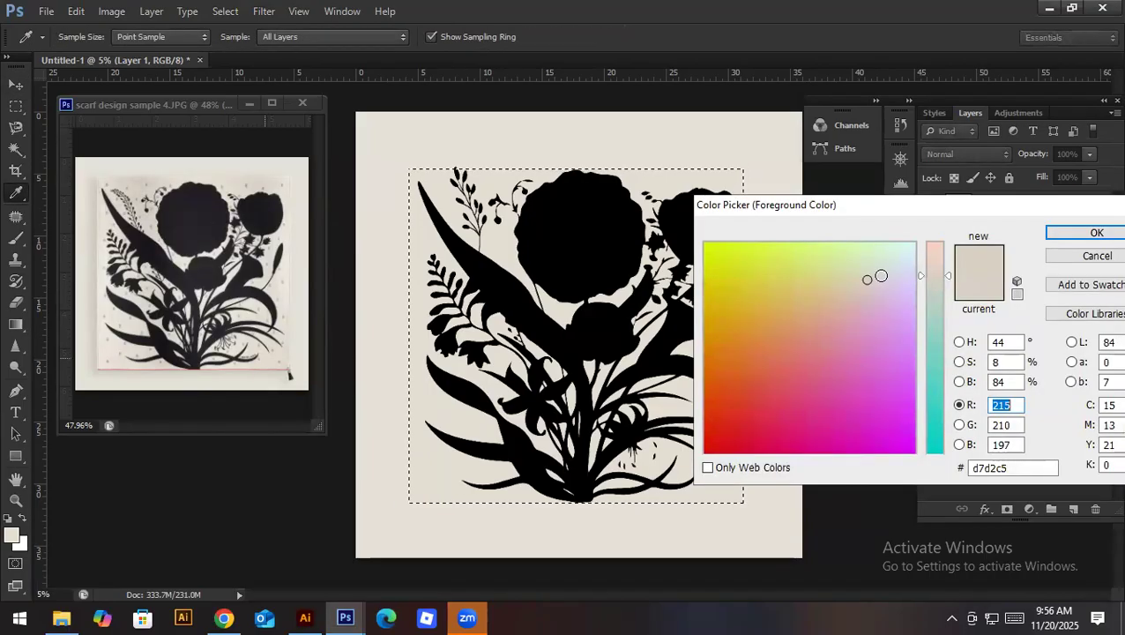
Step: Choose a slightly lighter tint as the foreground color, fill the selected square on Layer 1 with it, and deselect
{"action": "left_click_drag", "start_coordinate": [870, 277], "coordinate": [880, 265]}
{"action": "left_click", "coordinate": [1097, 232]}
{"action": "key", "text": "v"}
{"action": "key", "text": "alt+BackSpace"}
{"action": "key", "text": "ctrl+d"}
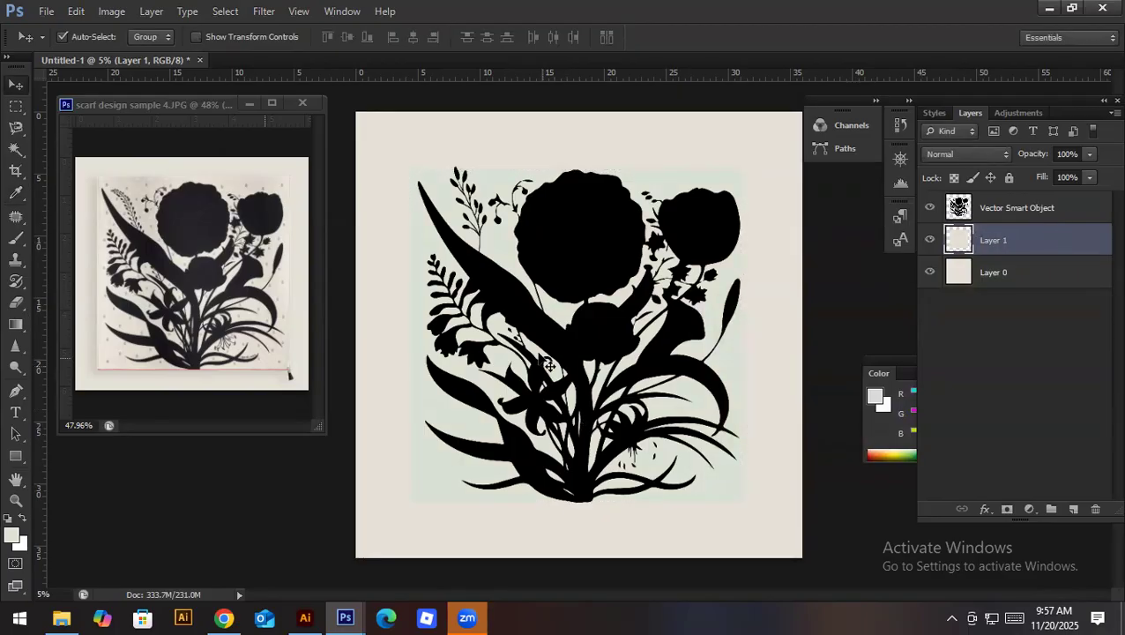
Step: Align the bouquet and the square on Layer 1 to each other by their vertical and horizontal centers
{"action": "left_click", "coordinate": [958, 240], "text": "ctrl"}
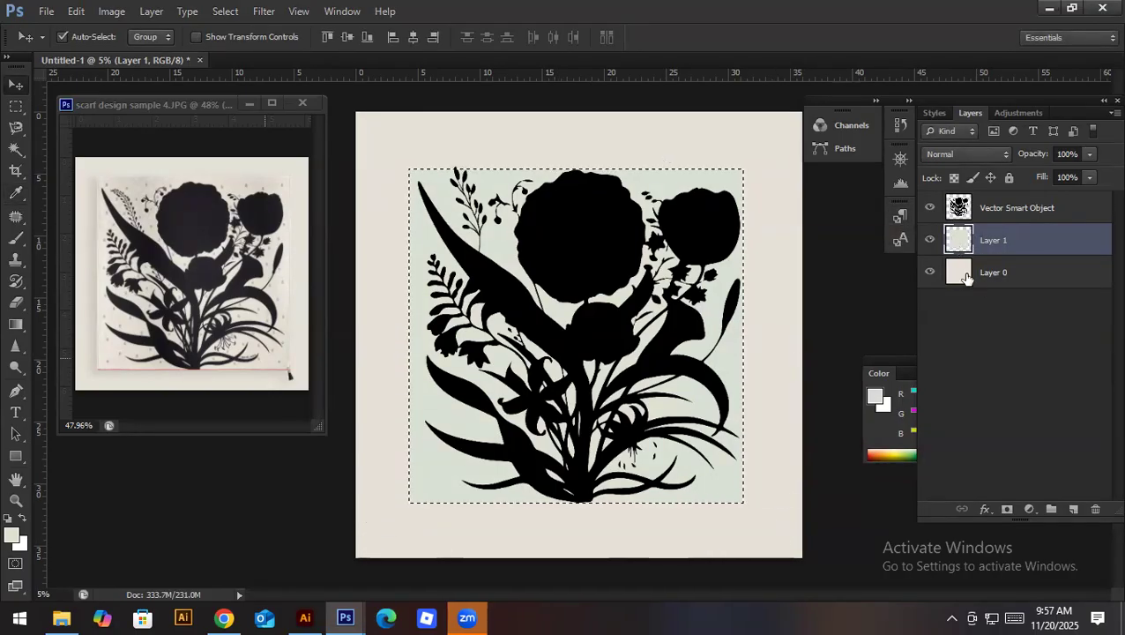
{"action": "key", "text": "ctrl+d"}
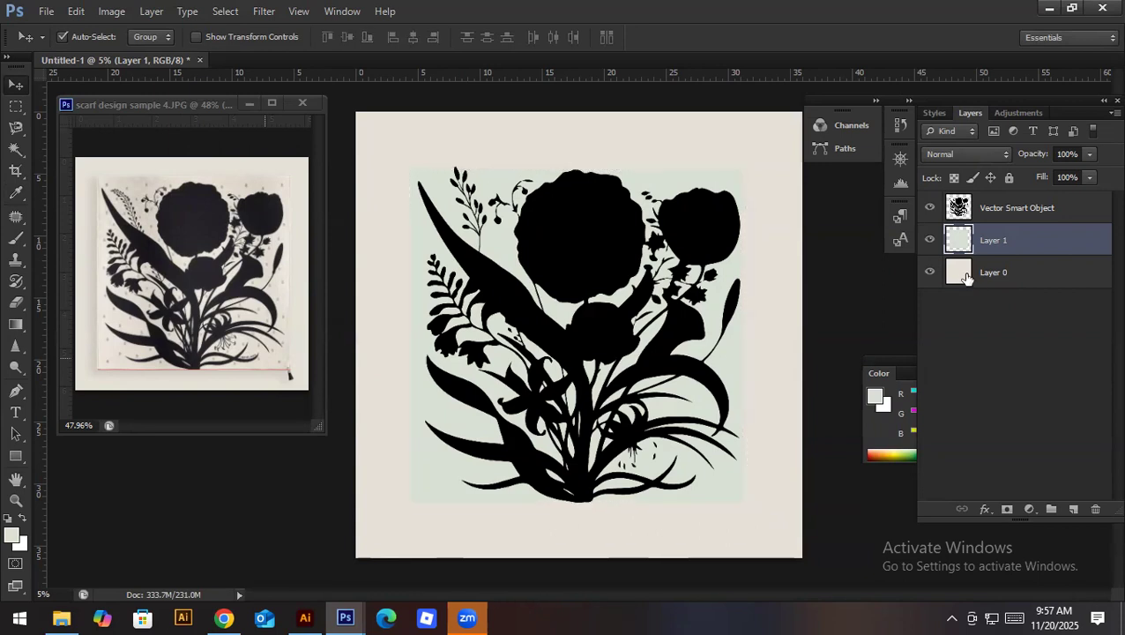
{"action": "left_click", "coordinate": [992, 209], "text": "shift"}
{"action": "left_click", "coordinate": [350, 40]}
{"action": "left_click", "coordinate": [411, 37]}
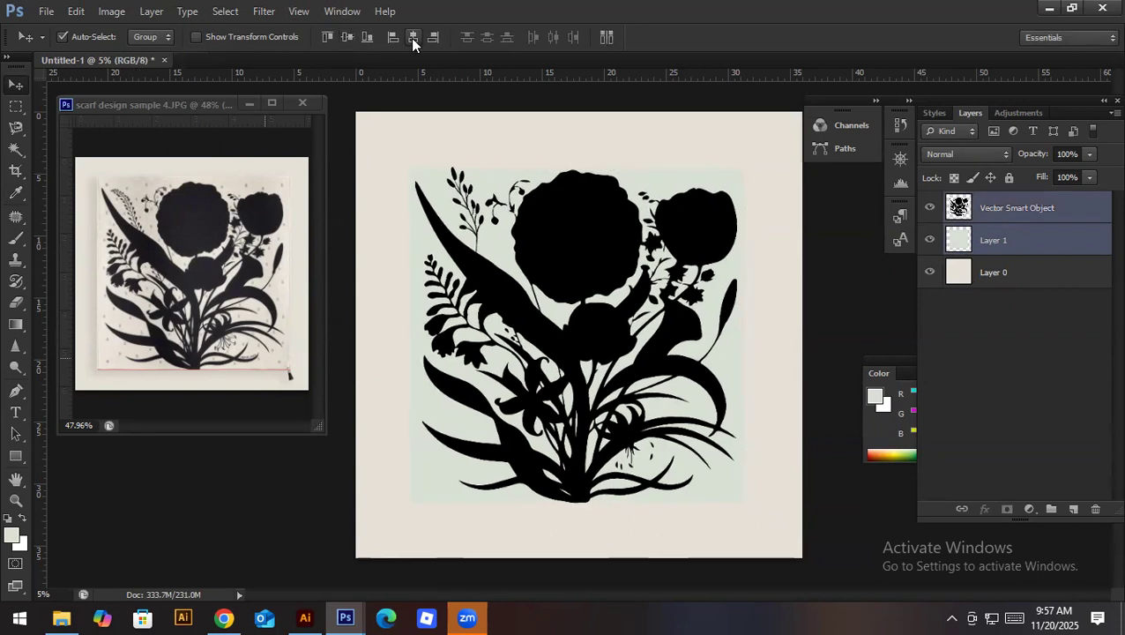
{"action": "left_click", "coordinate": [1037, 215]}
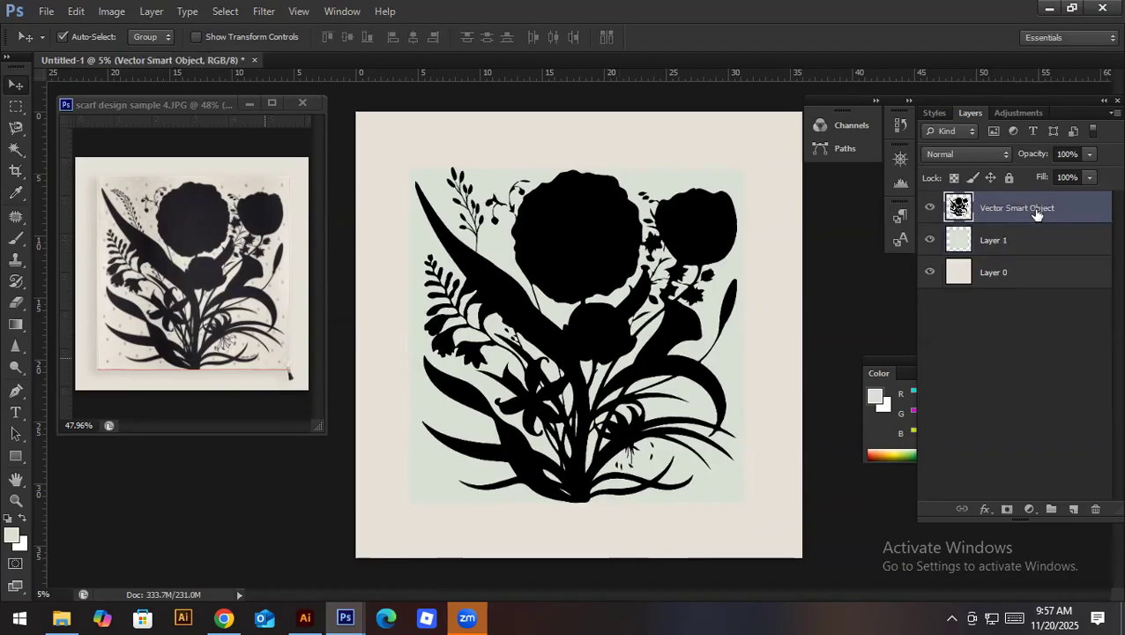
Step: Try a near-black 2 px outside stroke and a drop shadow as layer styles on Layer 1, leaving both disabled
{"action": "left_click", "coordinate": [972, 254]}
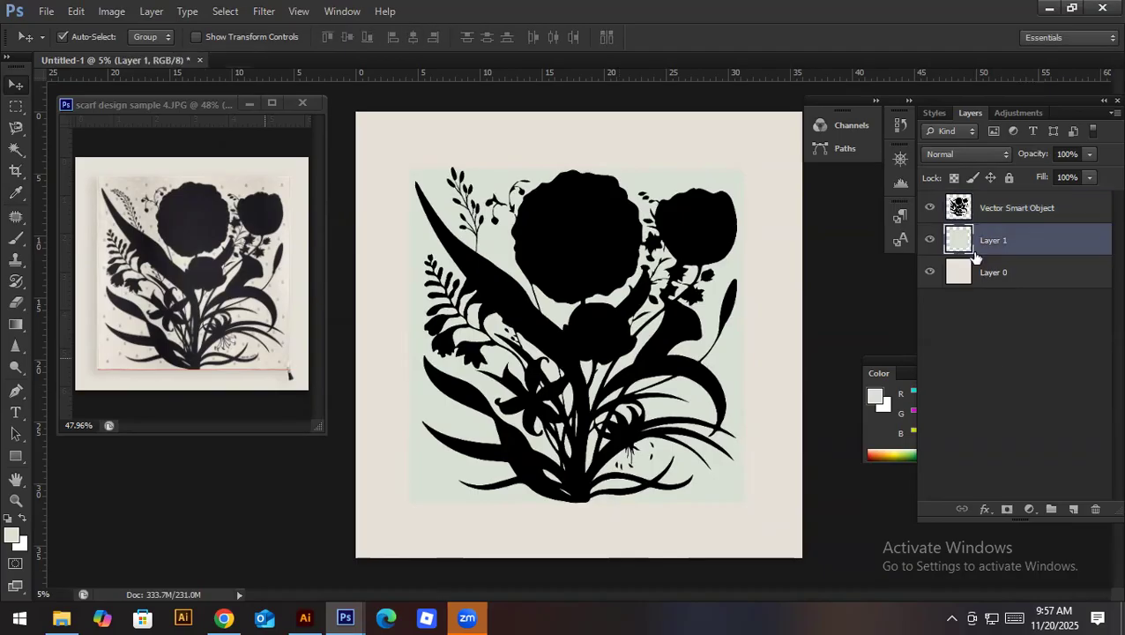
{"action": "left_click", "coordinate": [984, 510]}
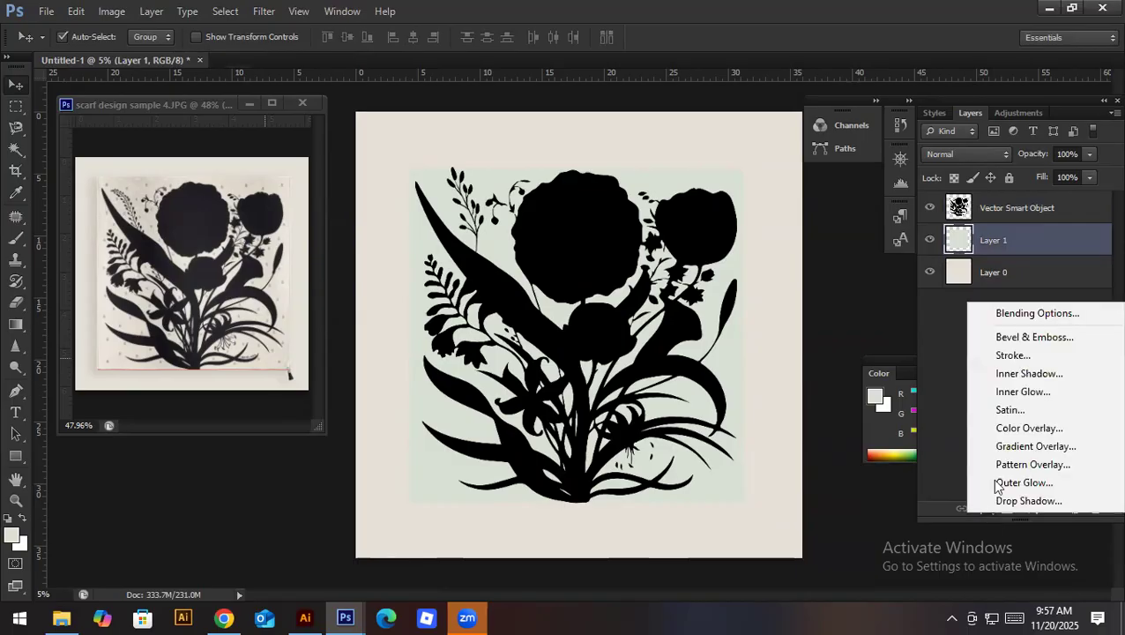
{"action": "left_click", "coordinate": [1018, 354]}
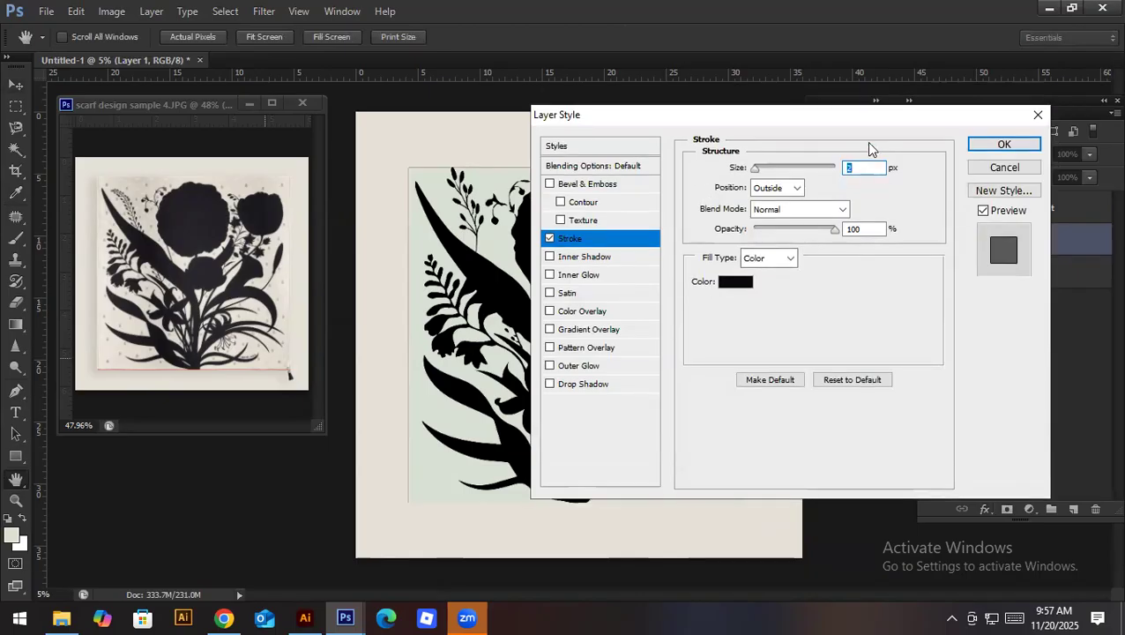
{"action": "left_click_drag", "start_coordinate": [793, 99], "coordinate": [938, 190]}
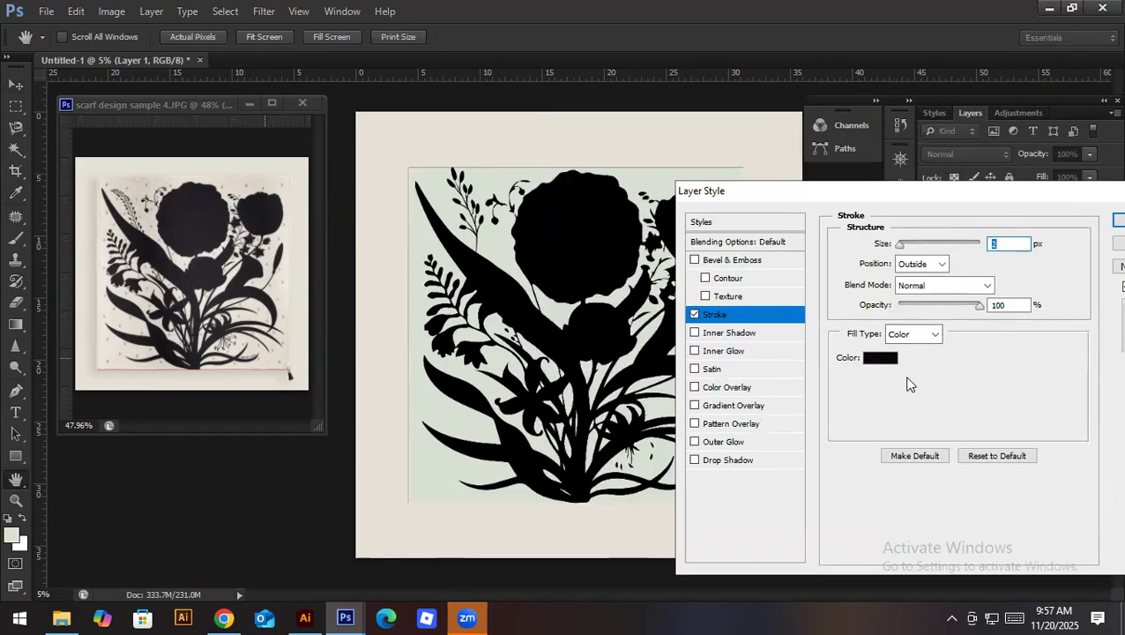
{"action": "left_click", "coordinate": [886, 357]}
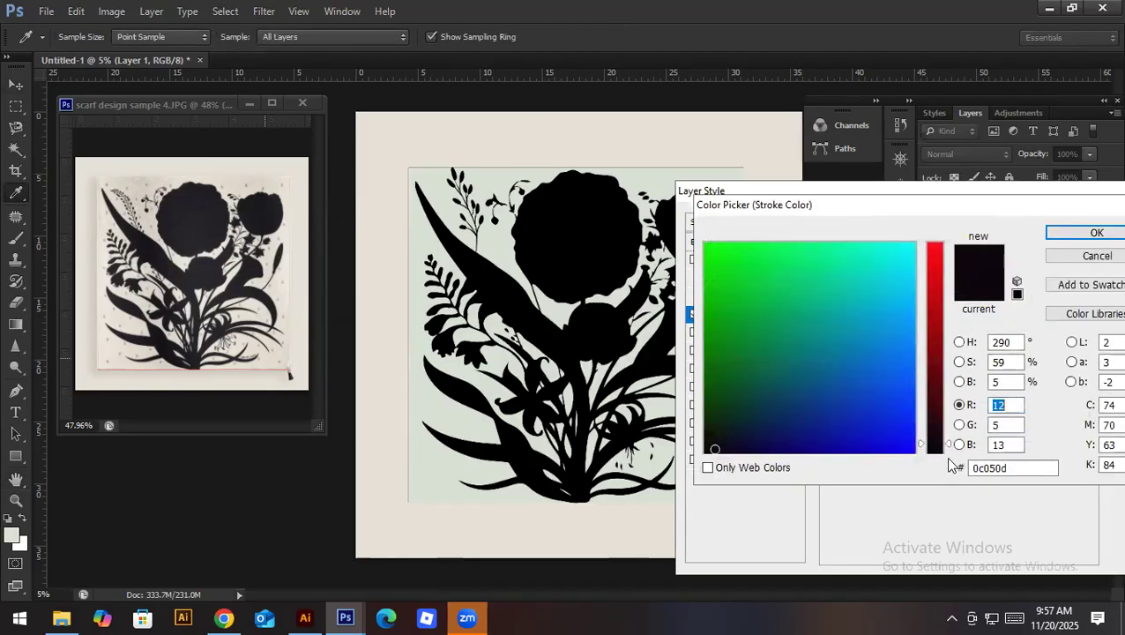
{"action": "type", "text": "0"}
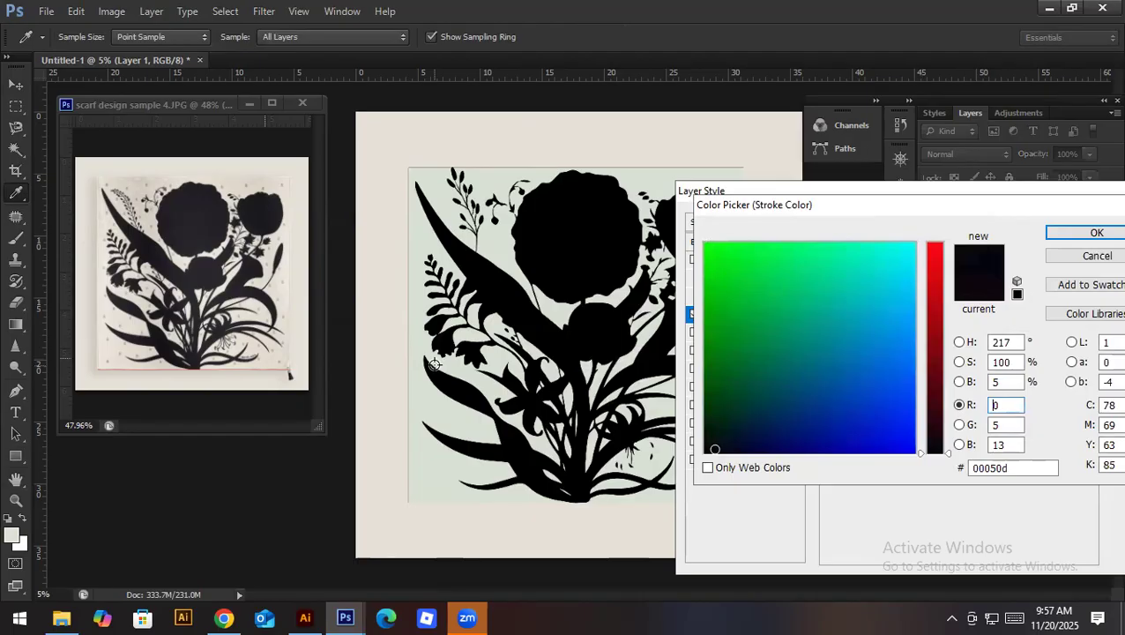
{"action": "left_click", "coordinate": [1086, 234]}
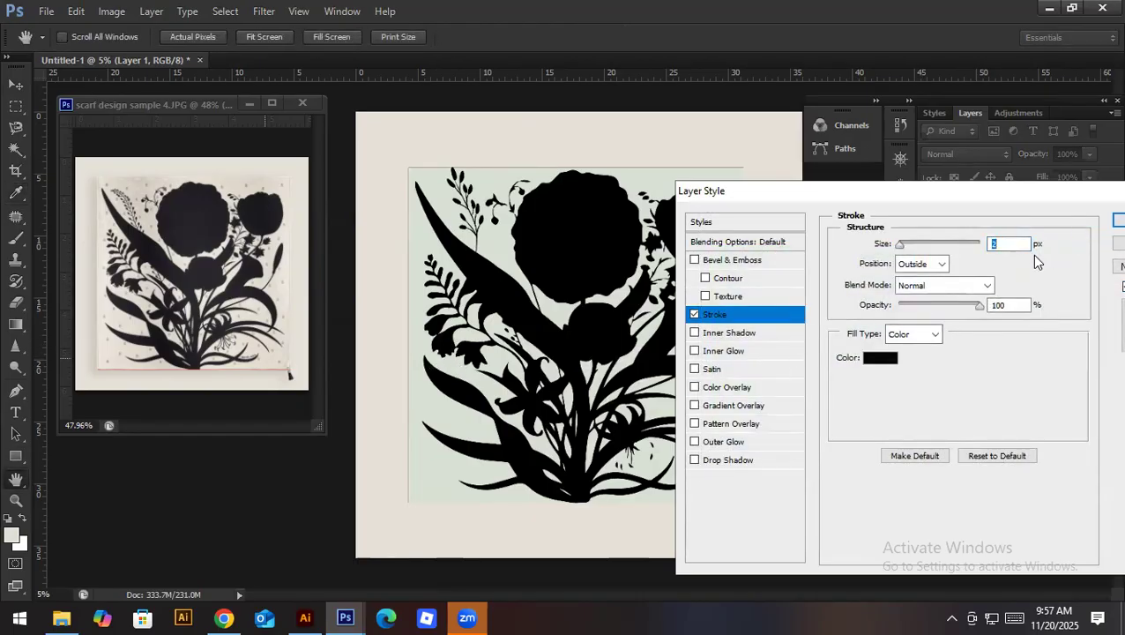
{"action": "mouse_move", "coordinate": [967, 198]}
{"action": "left_mouse_down"}
{"action": "mouse_move", "coordinate": [983, 157]}
{"action": "mouse_move", "coordinate": [892, 195]}
{"action": "left_mouse_up"}
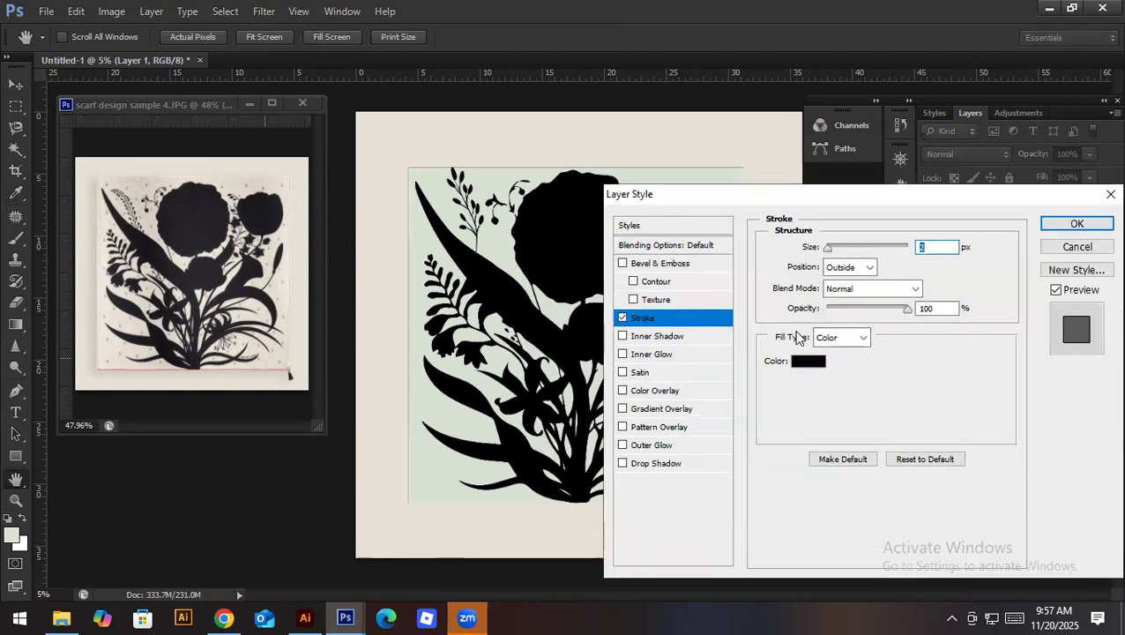
{"action": "left_click", "coordinate": [623, 318]}
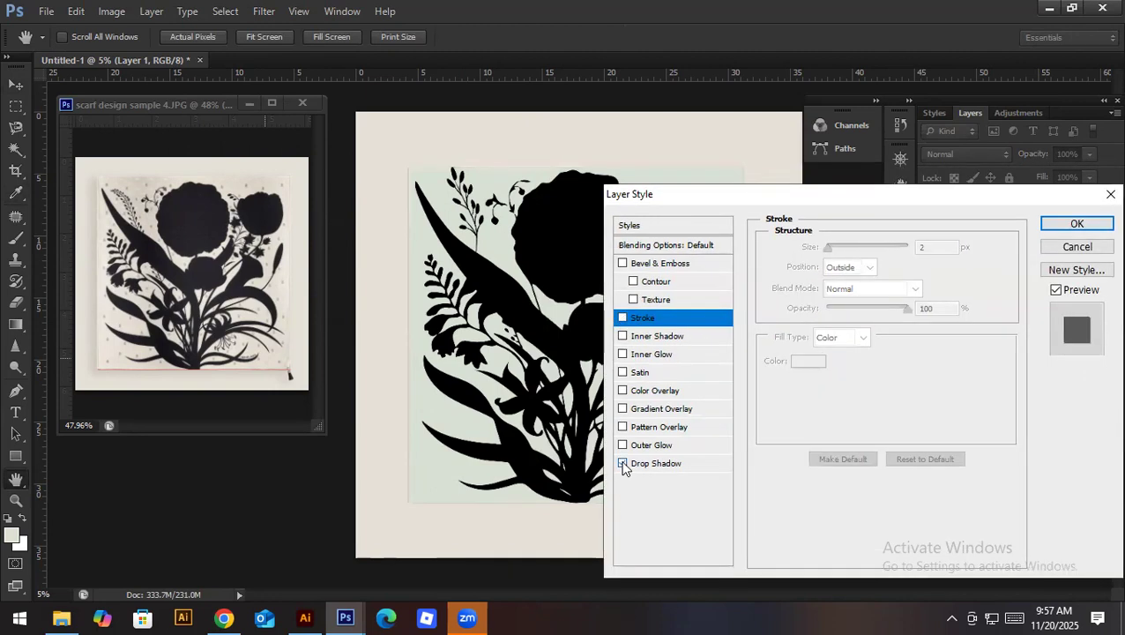
{"action": "left_click", "coordinate": [622, 464]}
{"action": "left_click", "coordinate": [622, 462]}
Step: Enable an Outer Glow on Layer 1 and set its color to black
{"action": "left_click", "coordinate": [623, 446]}
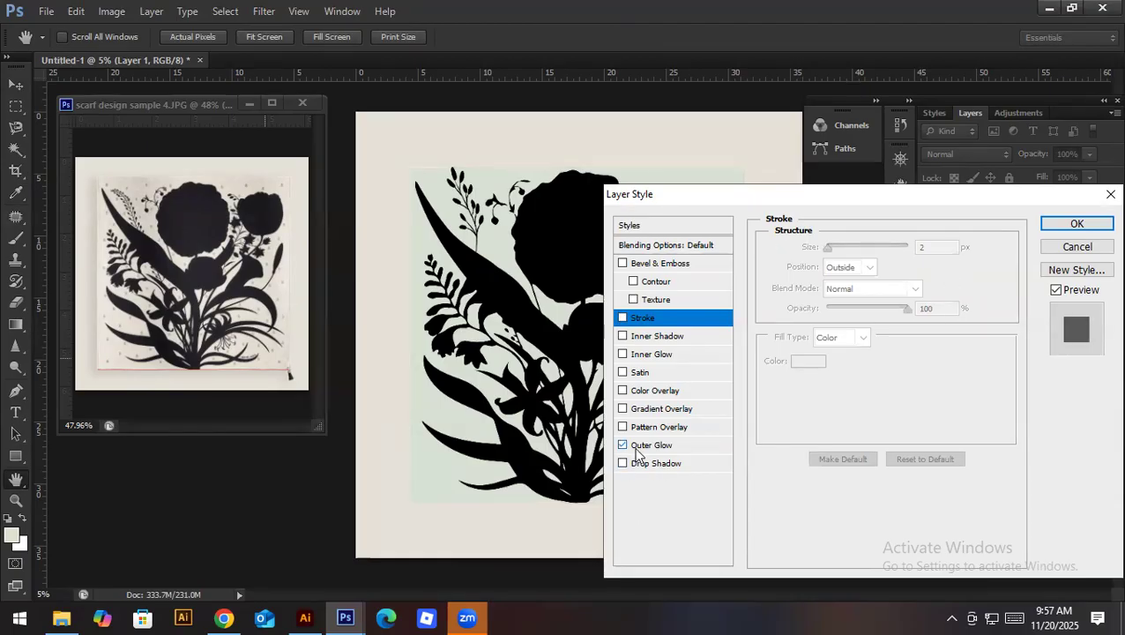
{"action": "left_click", "coordinate": [647, 445]}
{"action": "left_click", "coordinate": [813, 308]}
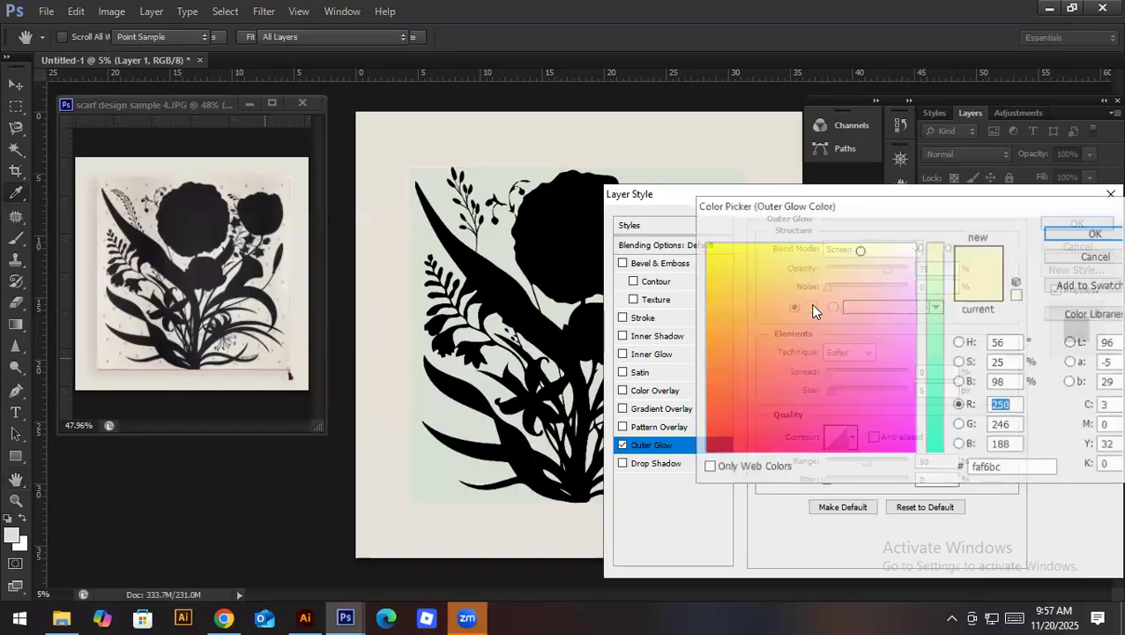
{"action": "mouse_move", "coordinate": [904, 414]}
{"action": "left_mouse_down"}
{"action": "mouse_move", "coordinate": [935, 445]}
{"action": "mouse_move", "coordinate": [934, 470]}
{"action": "left_mouse_up"}
{"action": "left_click_drag", "start_coordinate": [726, 443], "coordinate": [697, 469]}
{"action": "left_click", "coordinate": [1097, 232]}
Step: Set the Outer Glow on Layer 1 to Normal blending, 100% opacity, 24% spread, 32 px size and 43% range, and apply it
{"action": "left_click_drag", "start_coordinate": [934, 189], "coordinate": [1041, 107]}
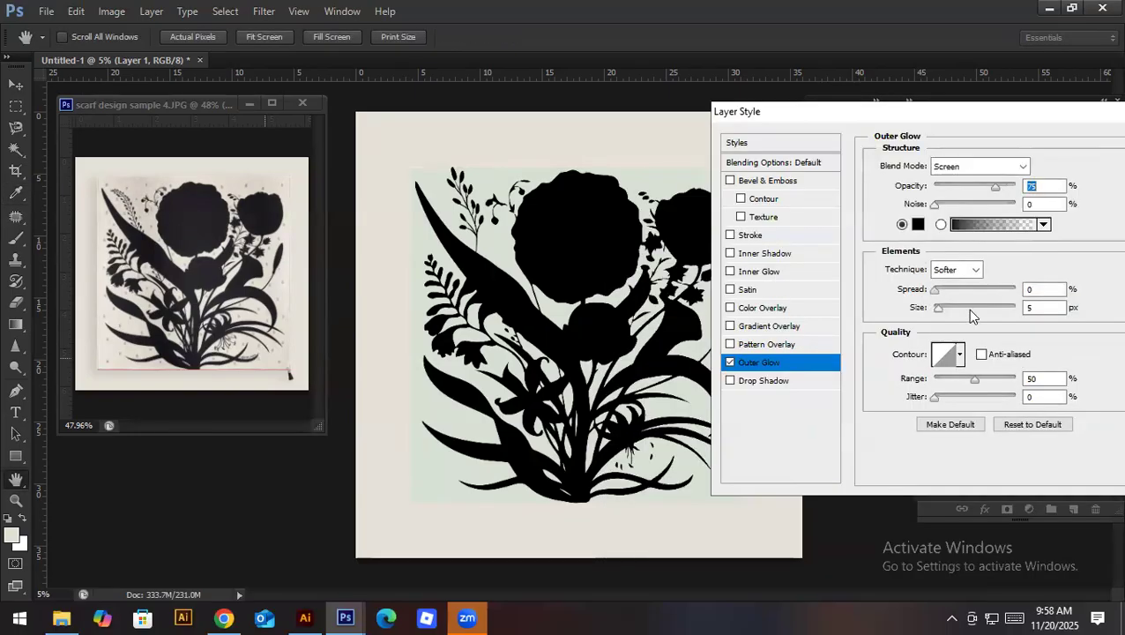
{"action": "left_click_drag", "start_coordinate": [937, 290], "coordinate": [963, 303]}
{"action": "left_click_drag", "start_coordinate": [997, 186], "coordinate": [1034, 183]}
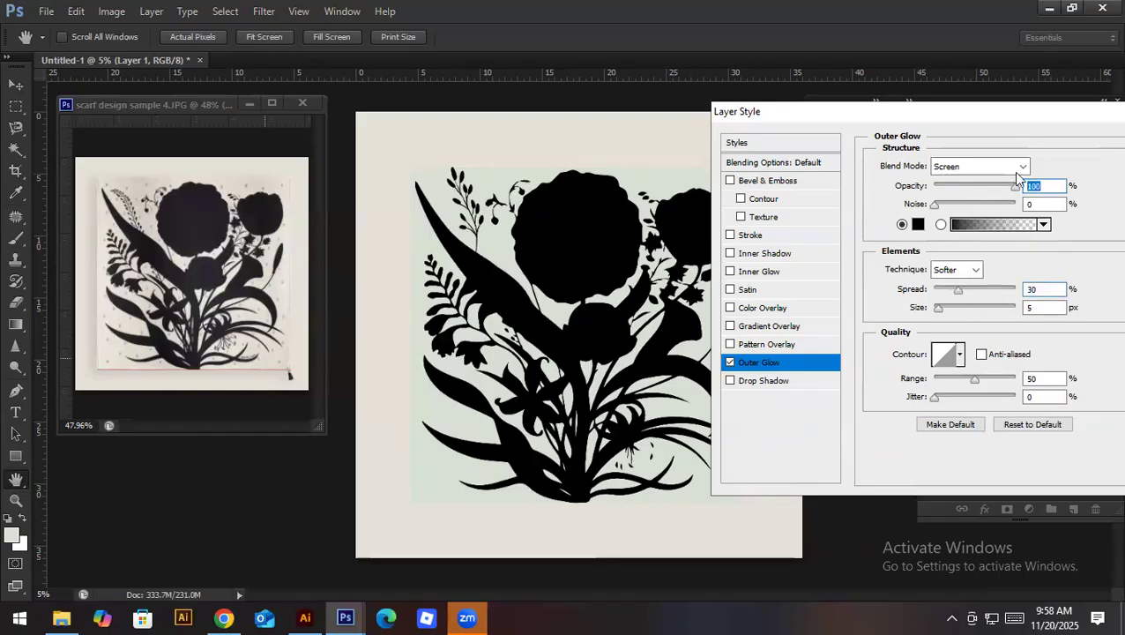
{"action": "left_click", "coordinate": [996, 167]}
{"action": "left_click", "coordinate": [984, 183]}
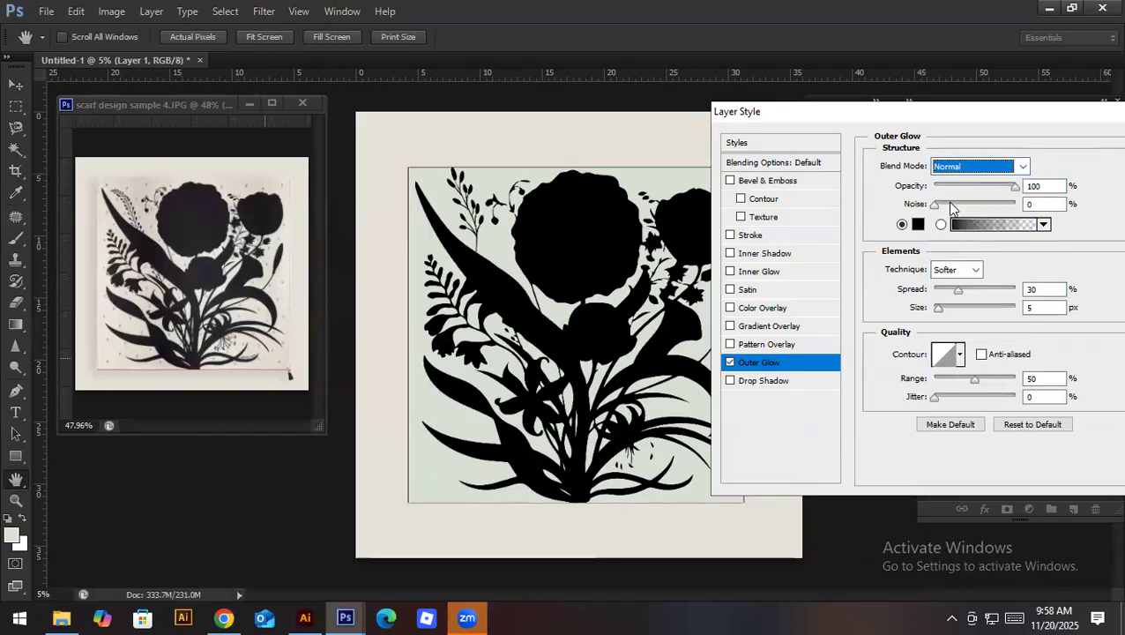
{"action": "mouse_move", "coordinate": [938, 309]}
{"action": "left_mouse_down"}
{"action": "mouse_move", "coordinate": [992, 293]}
{"action": "mouse_move", "coordinate": [914, 298]}
{"action": "mouse_move", "coordinate": [950, 292]}
{"action": "left_mouse_up"}
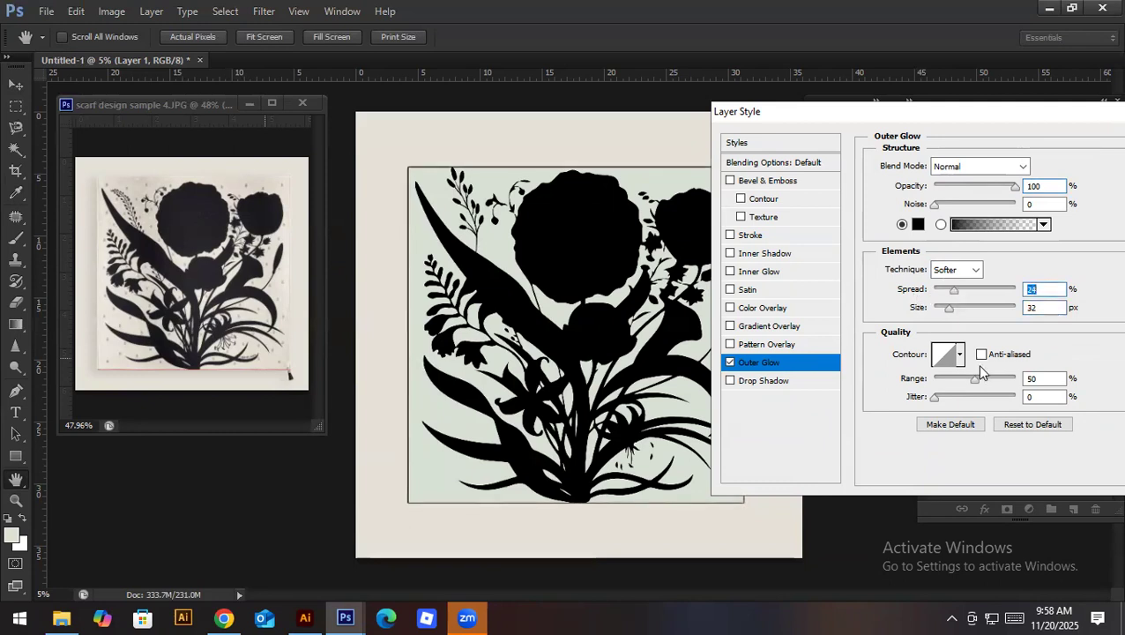
{"action": "left_click_drag", "start_coordinate": [971, 387], "coordinate": [969, 385]}
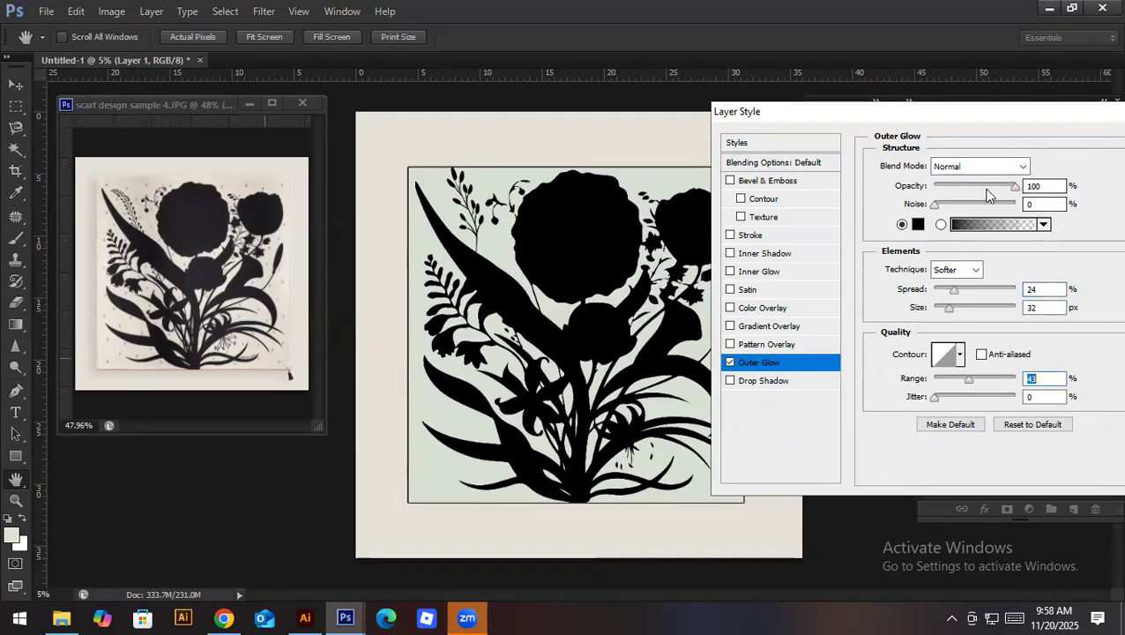
{"action": "key", "text": "Return"}
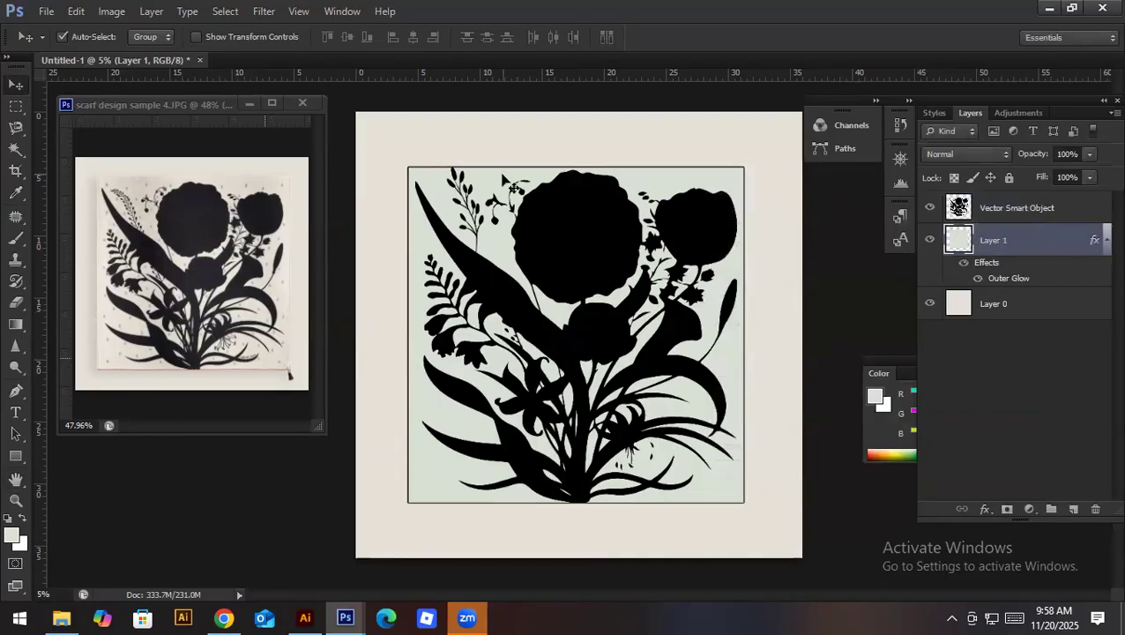
Step: Select the square on Layer 1, fill it with an off-white sampled from the scarf sample's background, and deselect
{"action": "left_click", "coordinate": [960, 239], "text": "ctrl"}
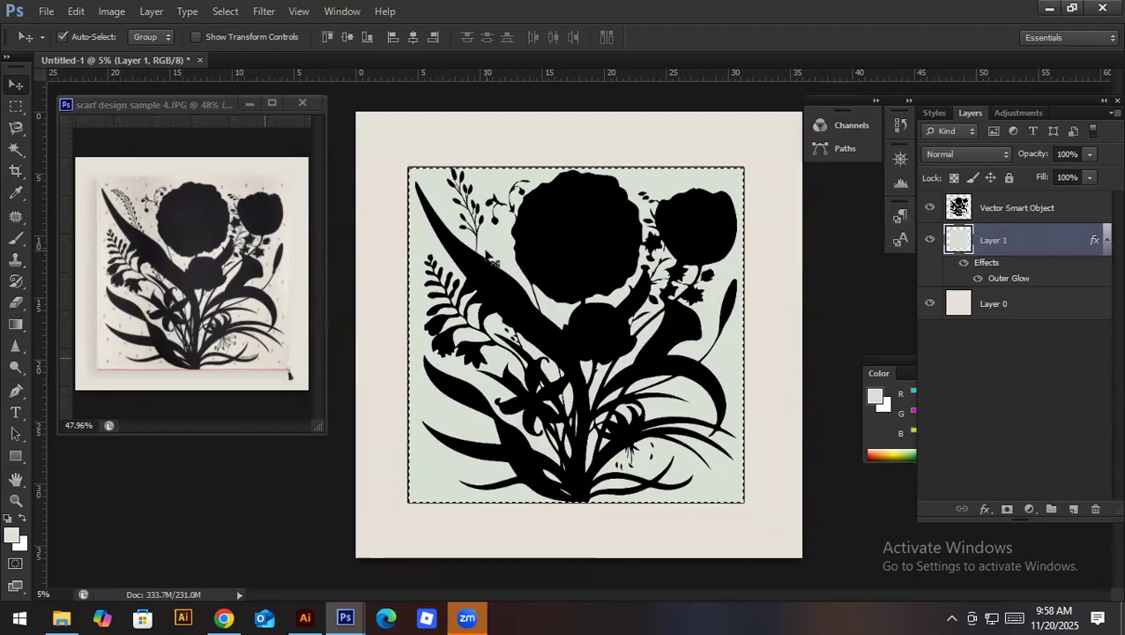
{"action": "key", "text": "i"}
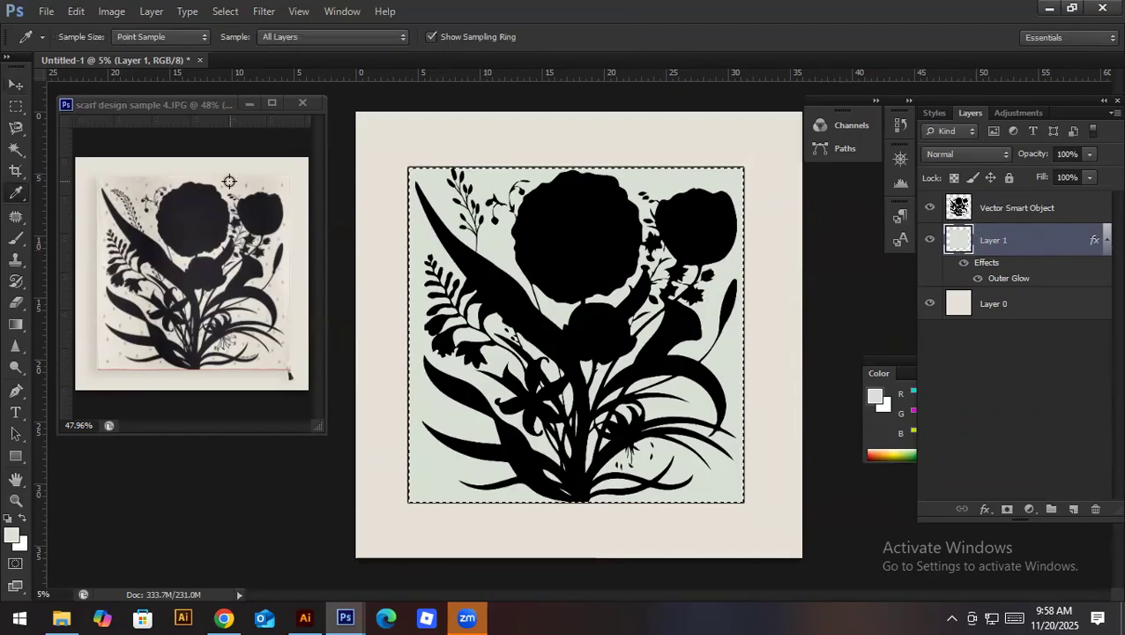
{"action": "key", "text": "alt+BackSpace"}
{"action": "key", "text": "ctrl+d"}
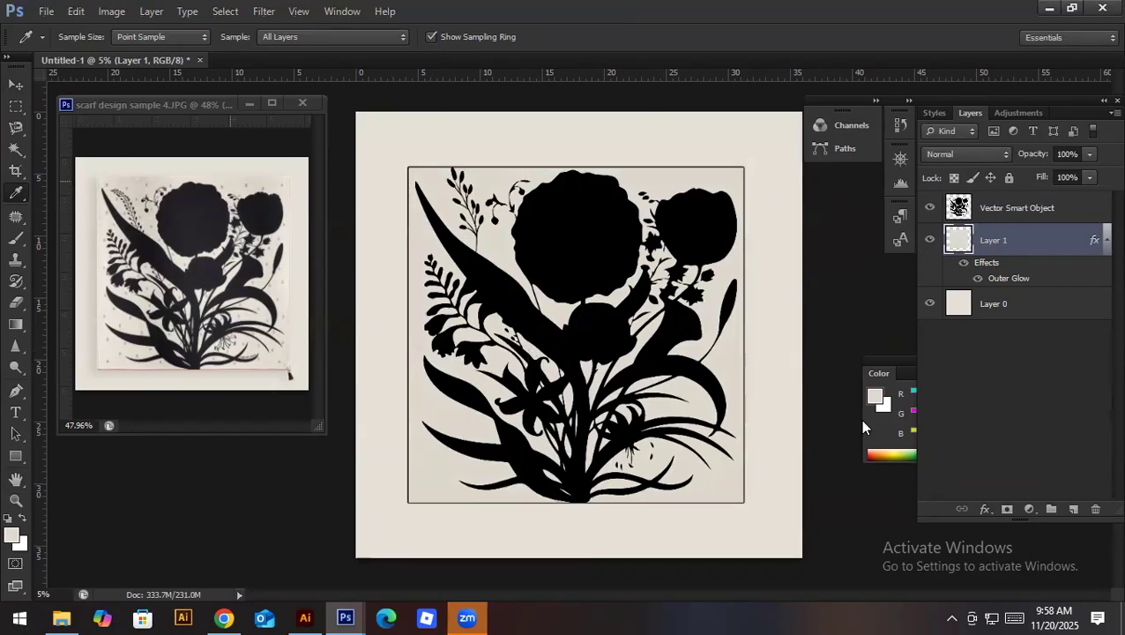
Step: Try filling the full-canvas background on Layer 0 with PANTONE Cool Gray 3 C
{"action": "key", "text": "v"}
{"action": "left_click", "coordinate": [959, 309]}
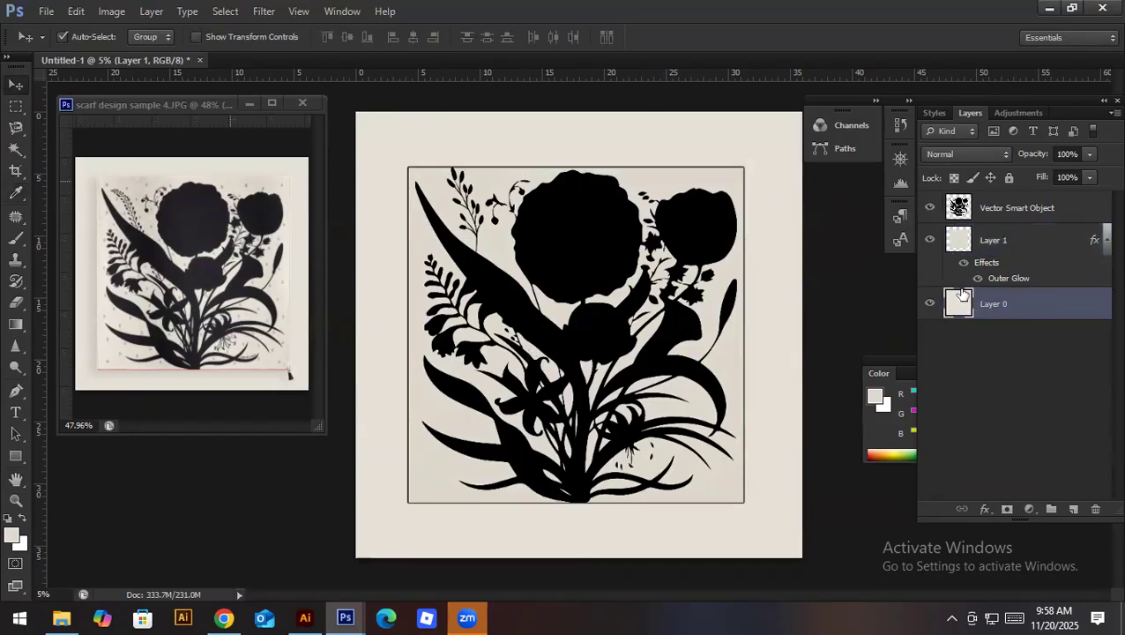
{"action": "left_click", "coordinate": [960, 307], "text": "ctrl"}
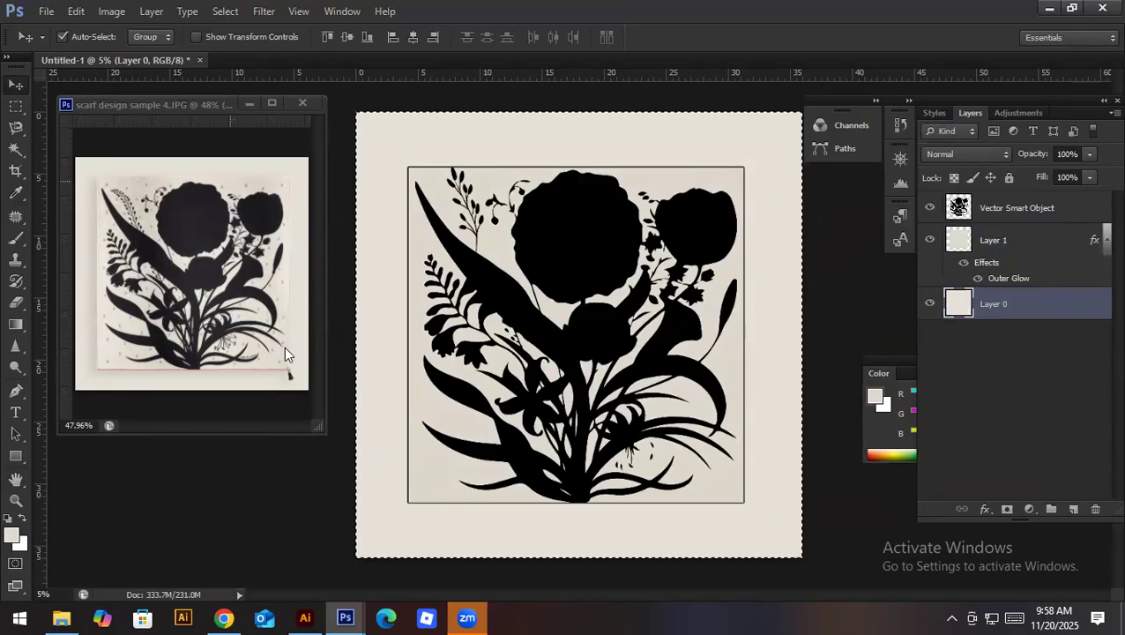
{"action": "key", "text": "i"}
{"action": "left_click", "coordinate": [12, 535]}
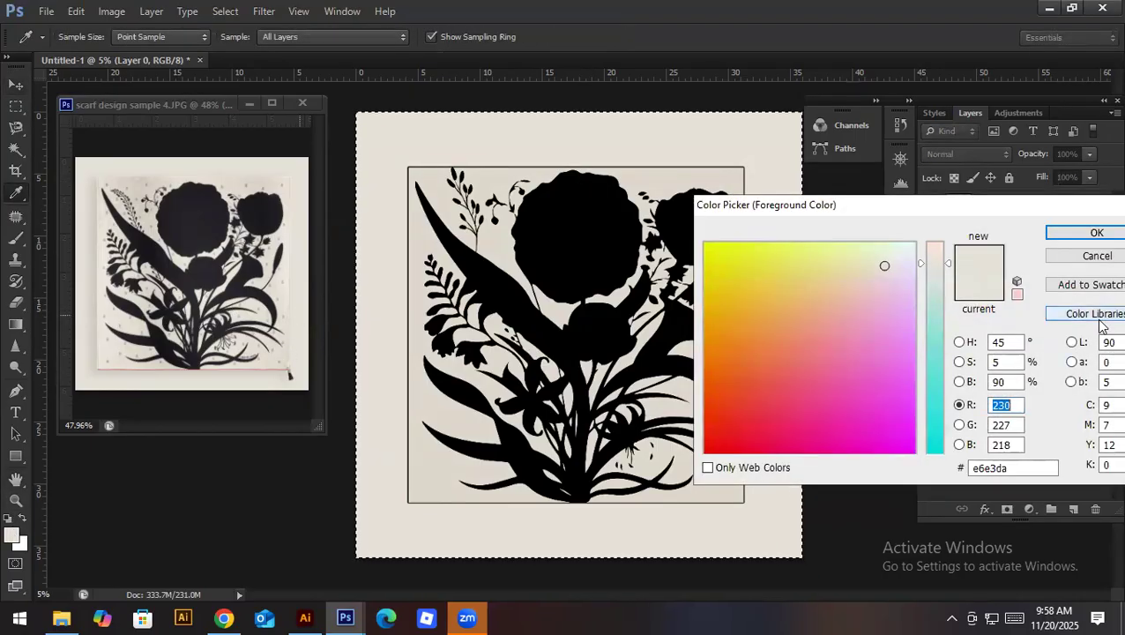
{"action": "key", "text": "Return"}
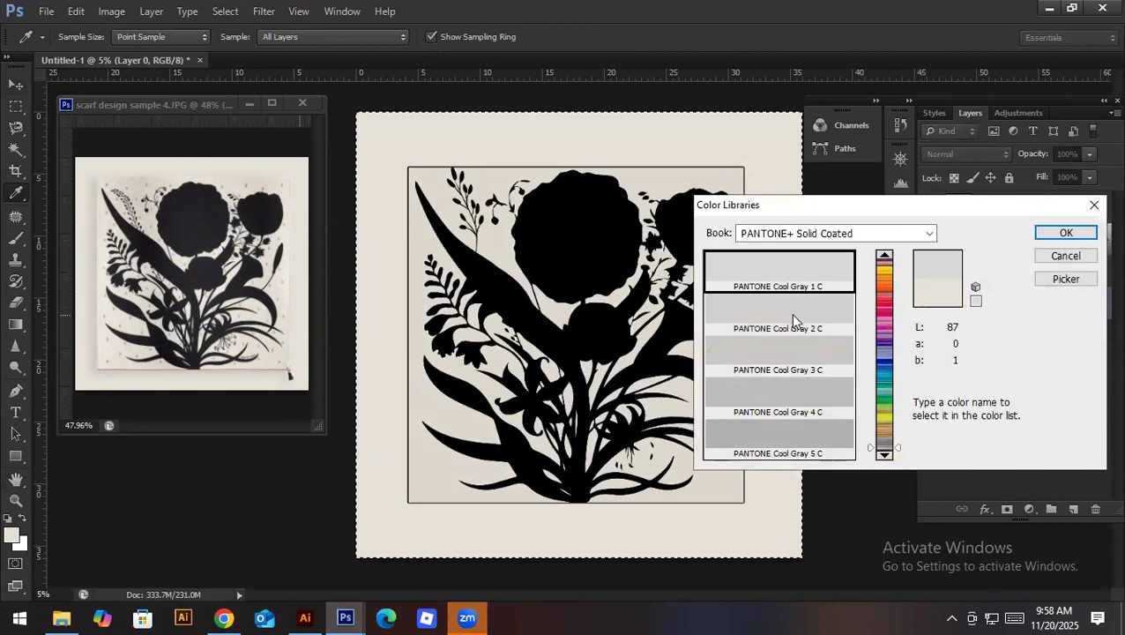
{"action": "left_click", "coordinate": [792, 354]}
{"action": "left_click", "coordinate": [1091, 231]}
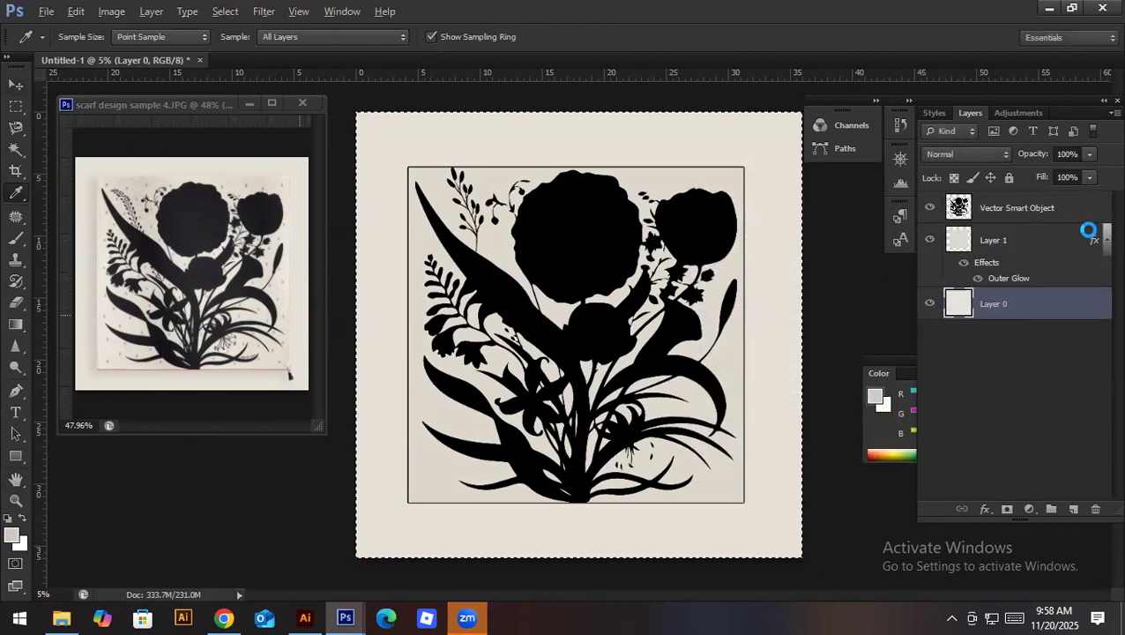
{"action": "key", "text": "alt+BackSpace"}
{"action": "key", "text": "ctrl+d"}
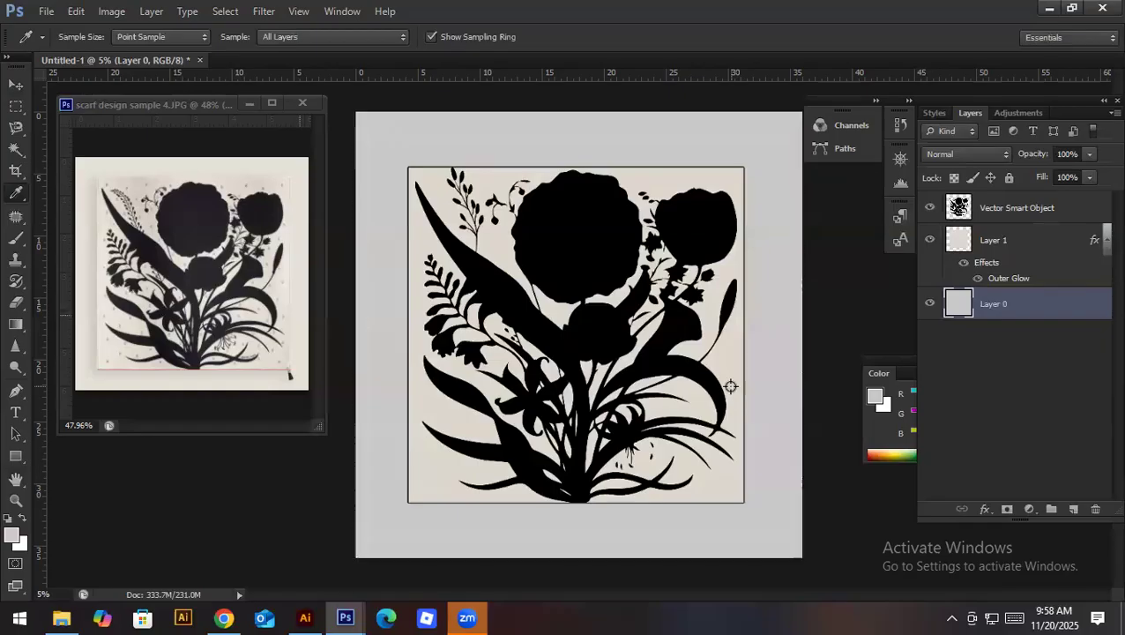
Step: Fill the whole canvas on Layer 0 with PANTONE 7528 C and deselect
{"action": "key", "text": "ctrl+a"}
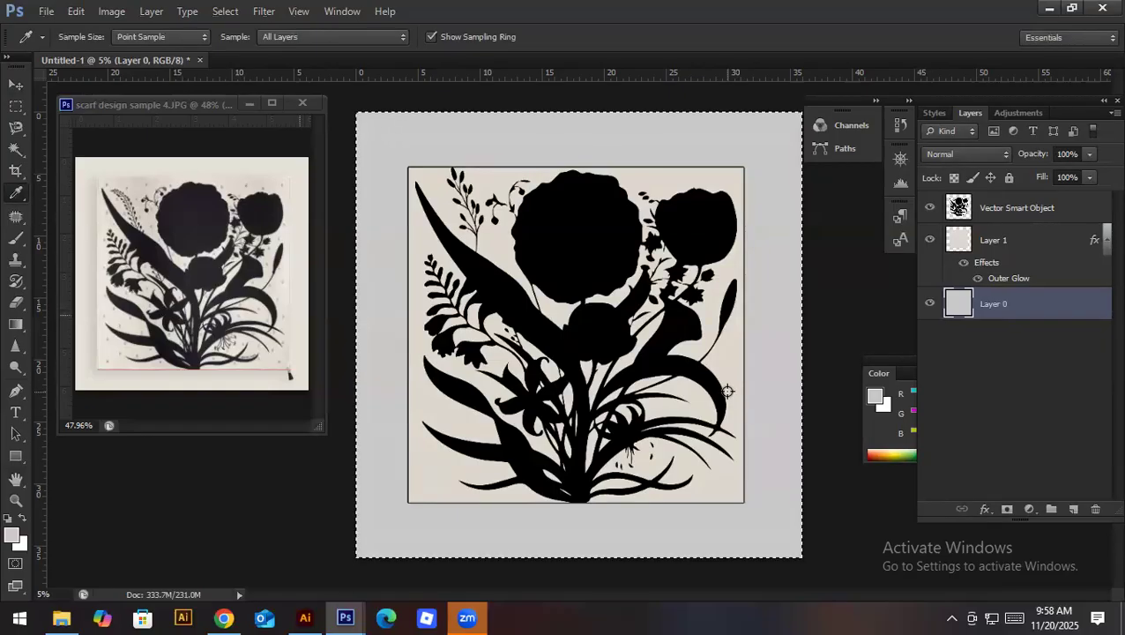
{"action": "left_click", "coordinate": [12, 529]}
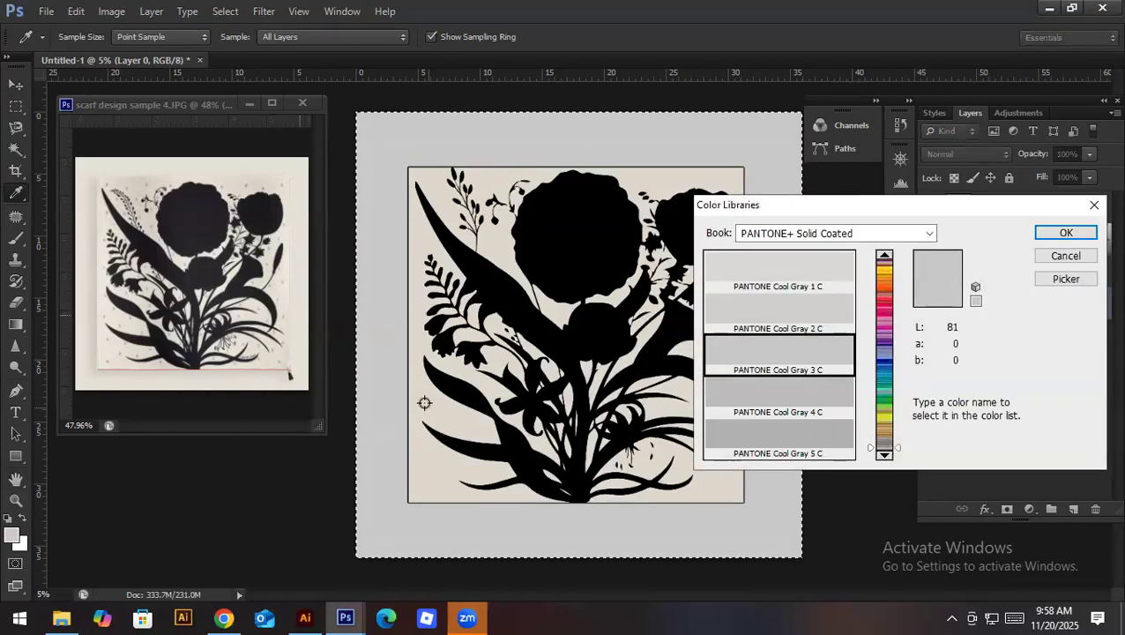
{"action": "left_click", "coordinate": [418, 409]}
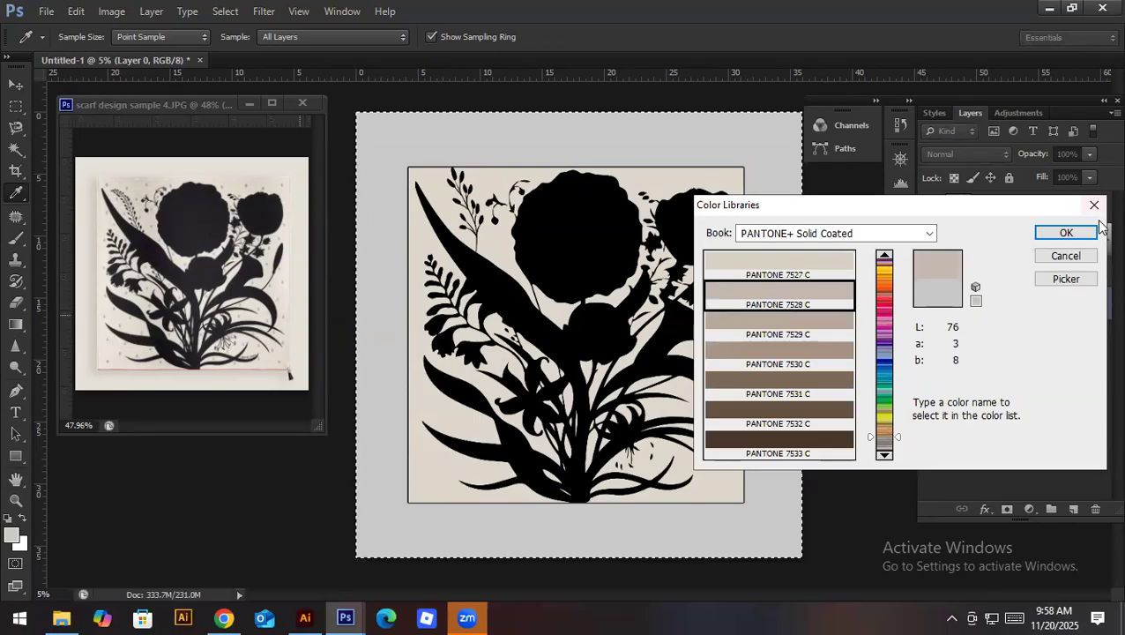
{"action": "left_click", "coordinate": [1066, 233]}
{"action": "key", "text": "alt+BackSpace"}
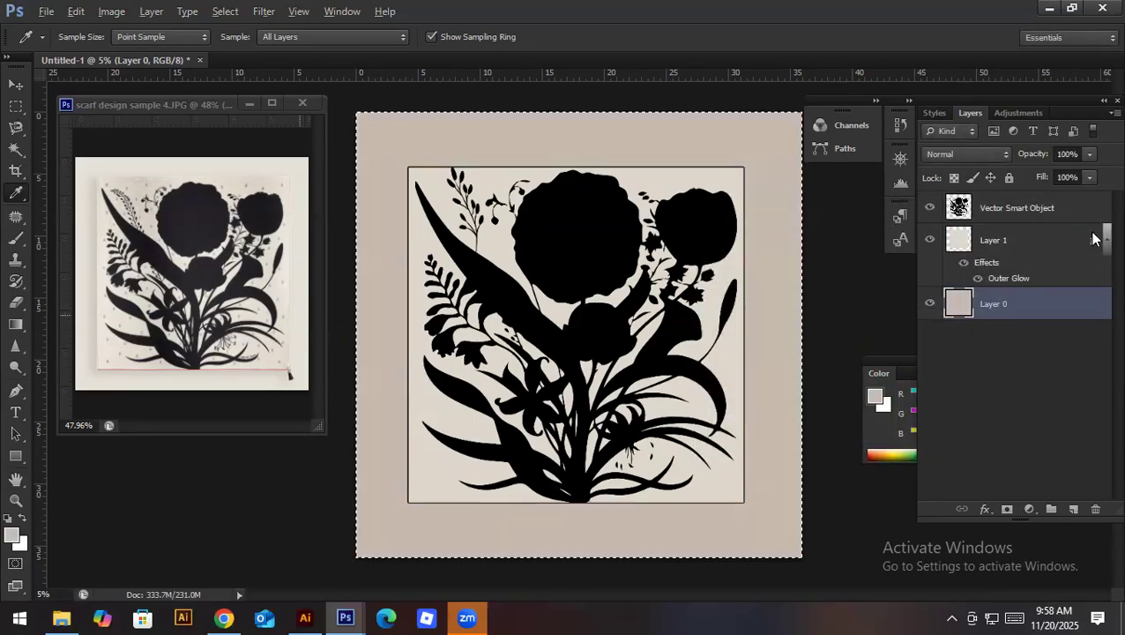
{"action": "key", "text": "ctrl+d"}
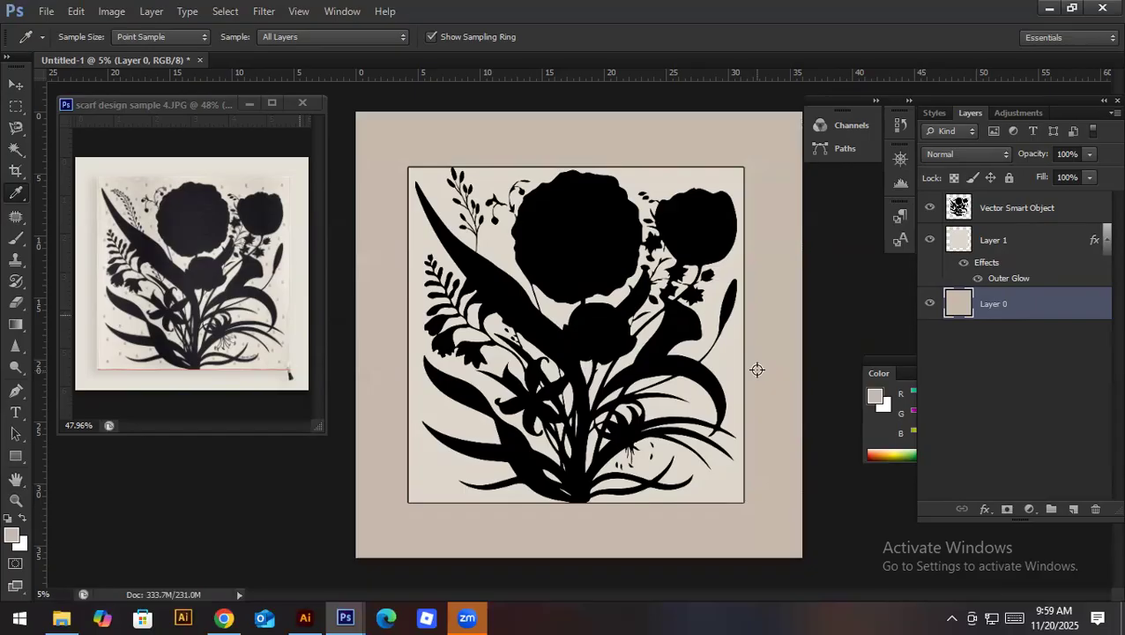
{"action": "key", "text": "v"}
Step: Start saving the document under a new name in the 3 Days workshop material folder on Local Disk (H:)
{"action": "key", "text": "ctrl+minus"}
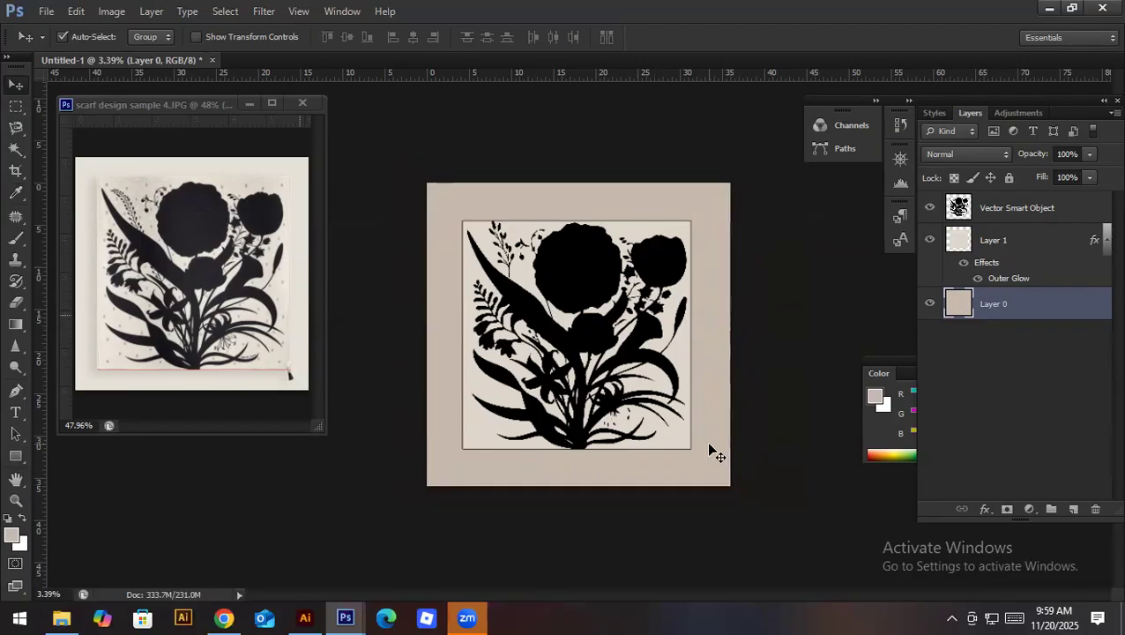
{"action": "key", "text": "ctrl+shift+s"}
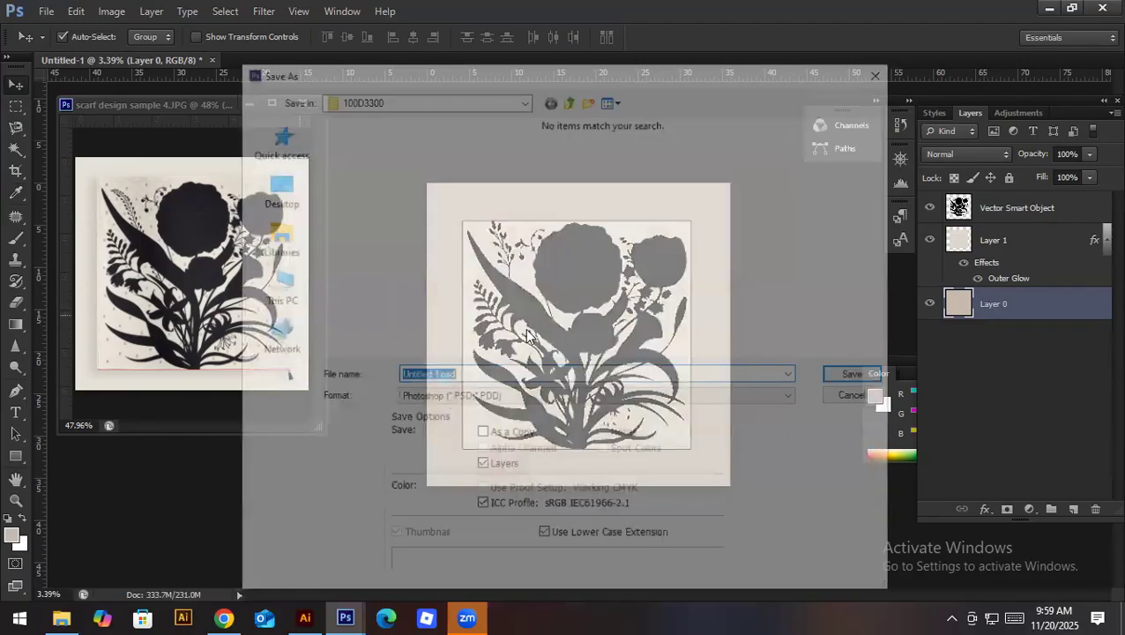
{"action": "left_click", "coordinate": [275, 291]}
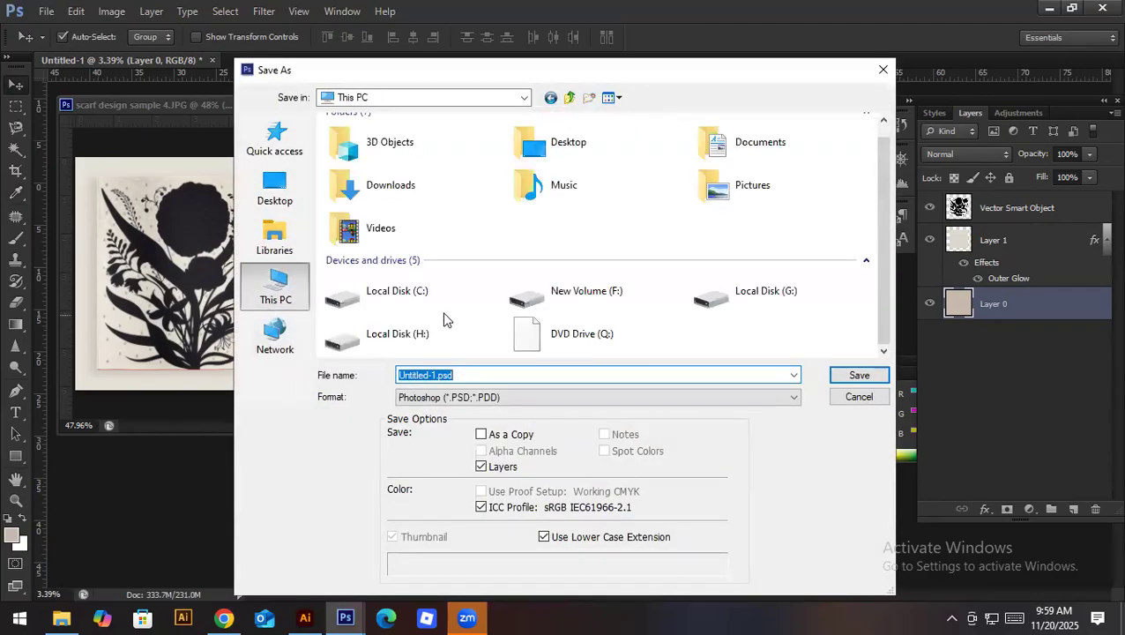
{"action": "left_click", "coordinate": [457, 342]}
{"action": "double_click", "coordinate": [457, 342]}
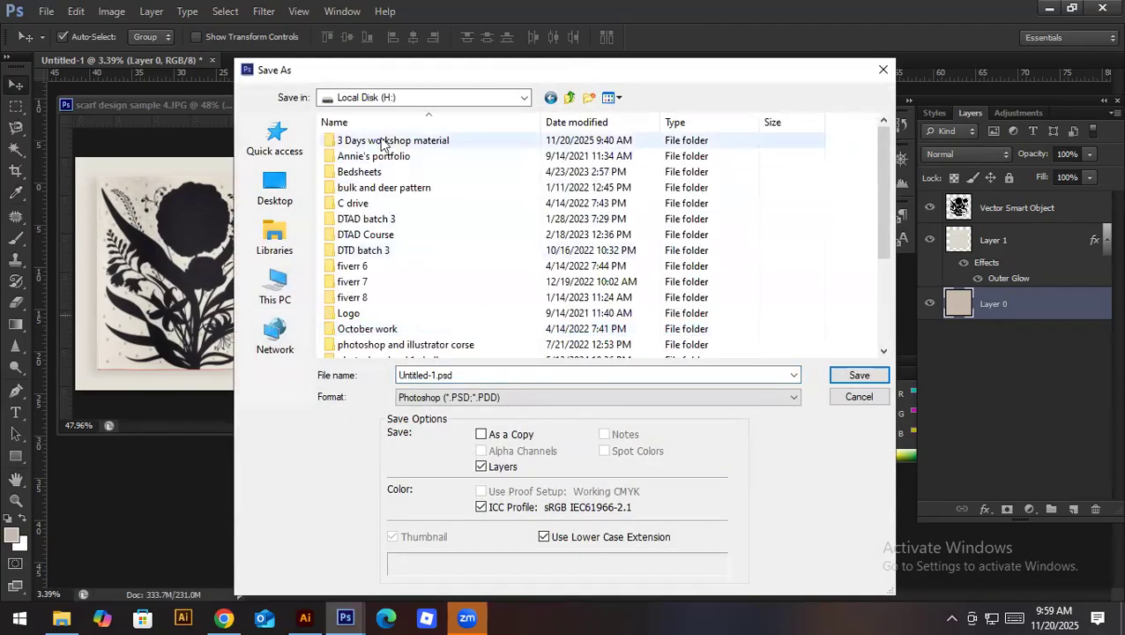
{"action": "double_click", "coordinate": [379, 139]}
{"action": "double_click", "coordinate": [441, 375]}
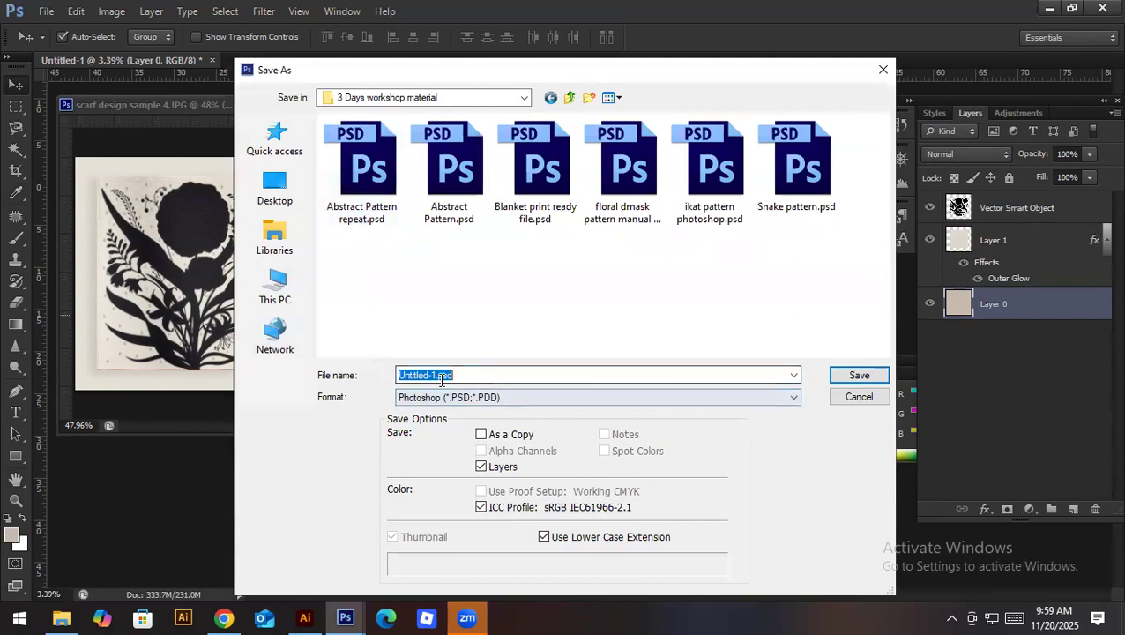
{"action": "type", "text": "sCAR"}
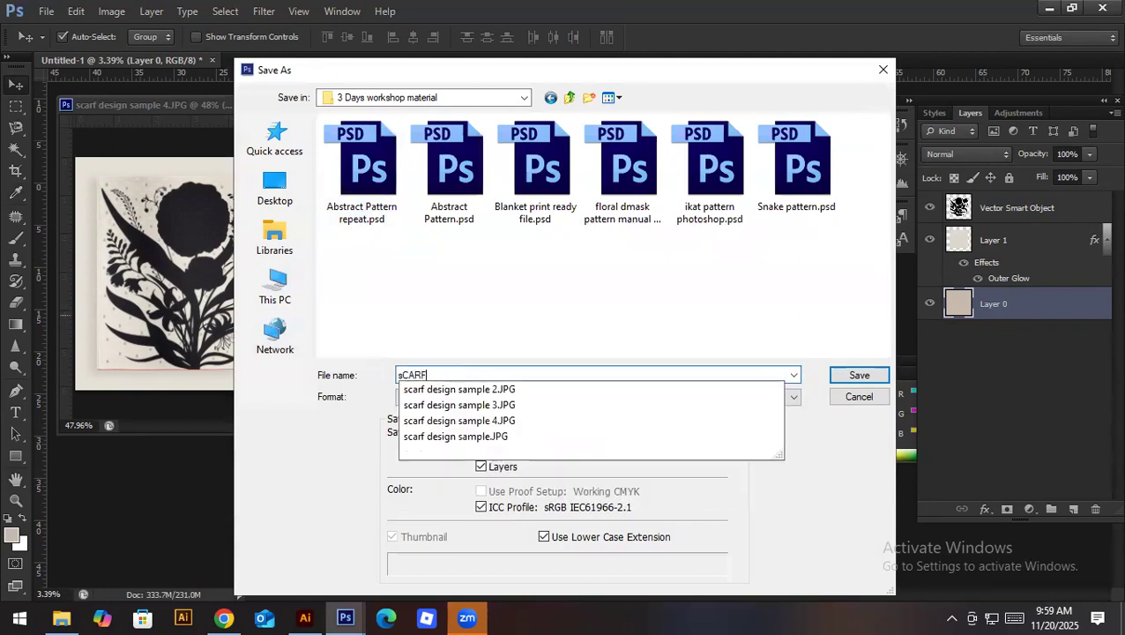
{"action": "type", "text": "F"}
{"action": "key", "text": "BackSpace"}
{"action": "key", "text": "BackSpace"}
{"action": "key", "text": "BackSpace"}
{"action": "key", "text": "BackSpace"}
{"action": "key", "text": "BackSpace"}
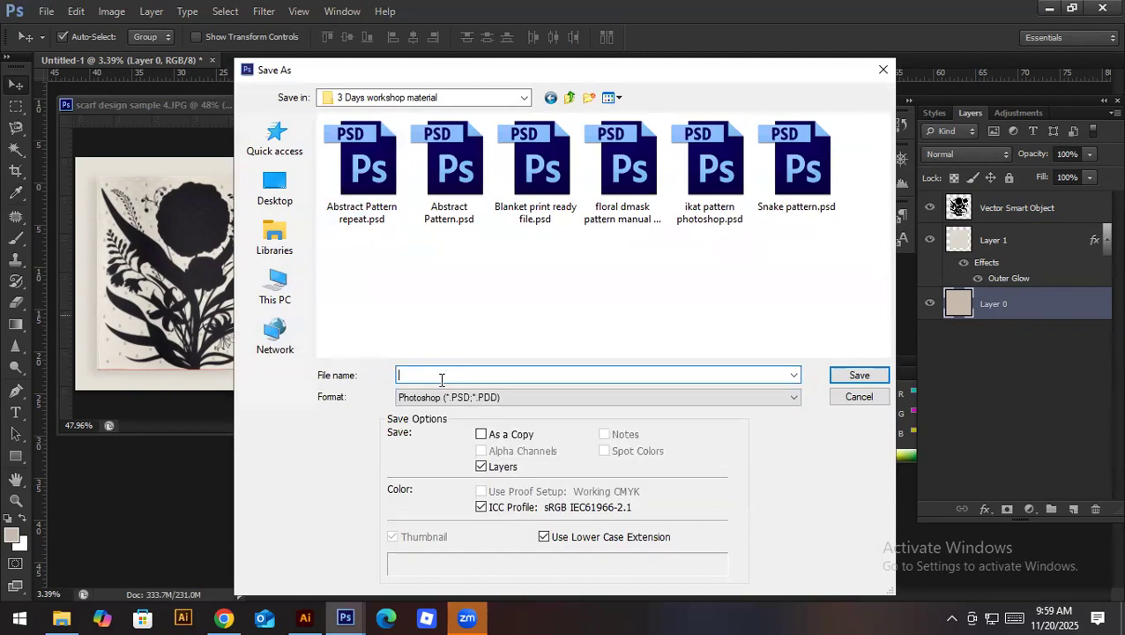
Step: Name the file Scarf design 1 and save it in Photoshop format
{"action": "type", "text": "Scarf"}
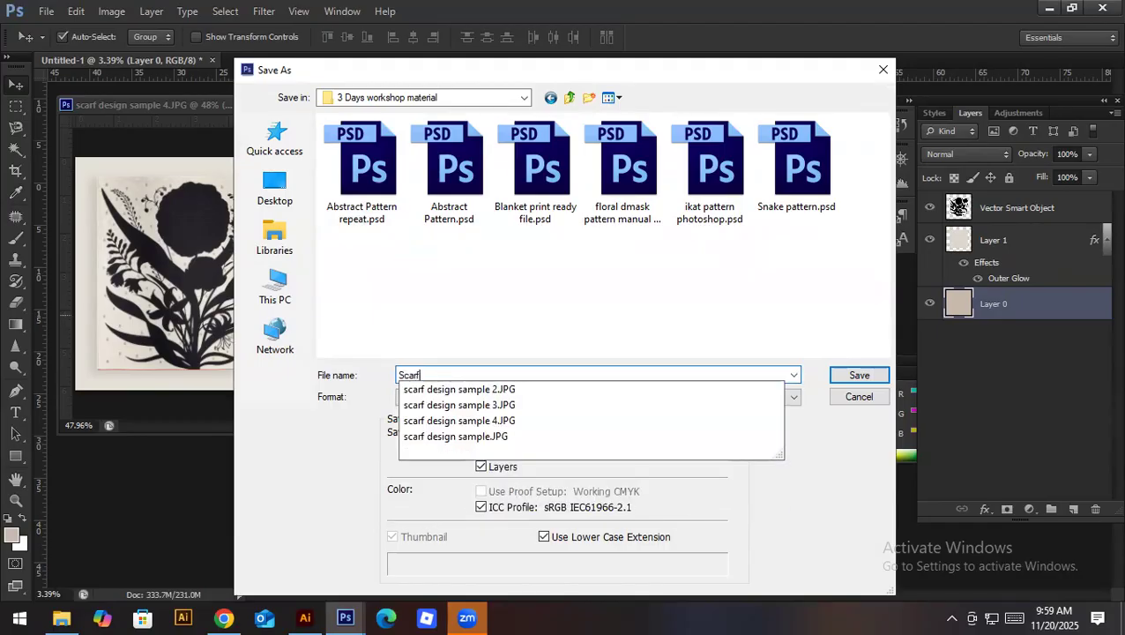
{"action": "type", "text": " design 1"}
{"action": "key", "text": "Return"}
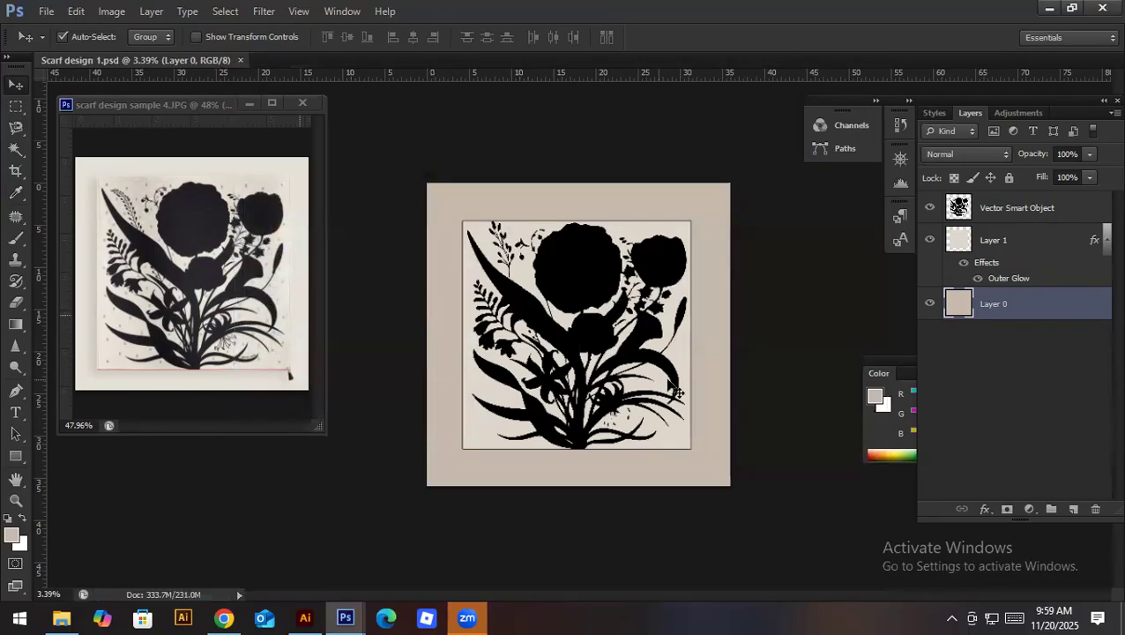
Step: Save a JPEG version of the scarf design to the same folder at maximum quality 12
{"action": "key", "text": "ctrl+shift+s"}
{"action": "left_click", "coordinate": [536, 396]}
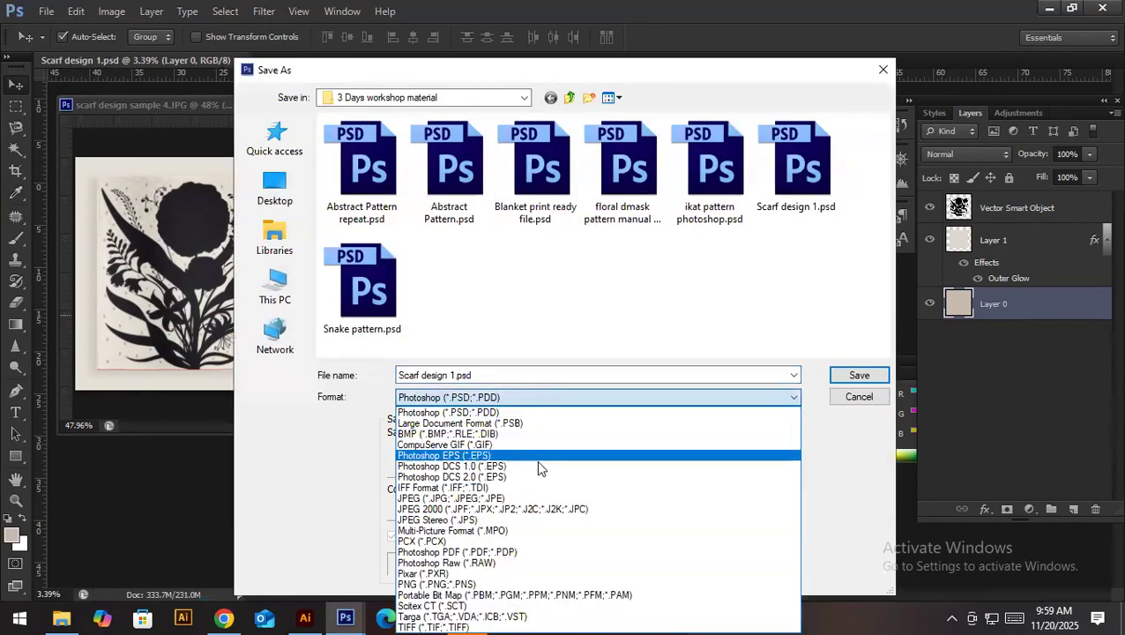
{"action": "left_click", "coordinate": [539, 499]}
{"action": "left_click", "coordinate": [854, 377]}
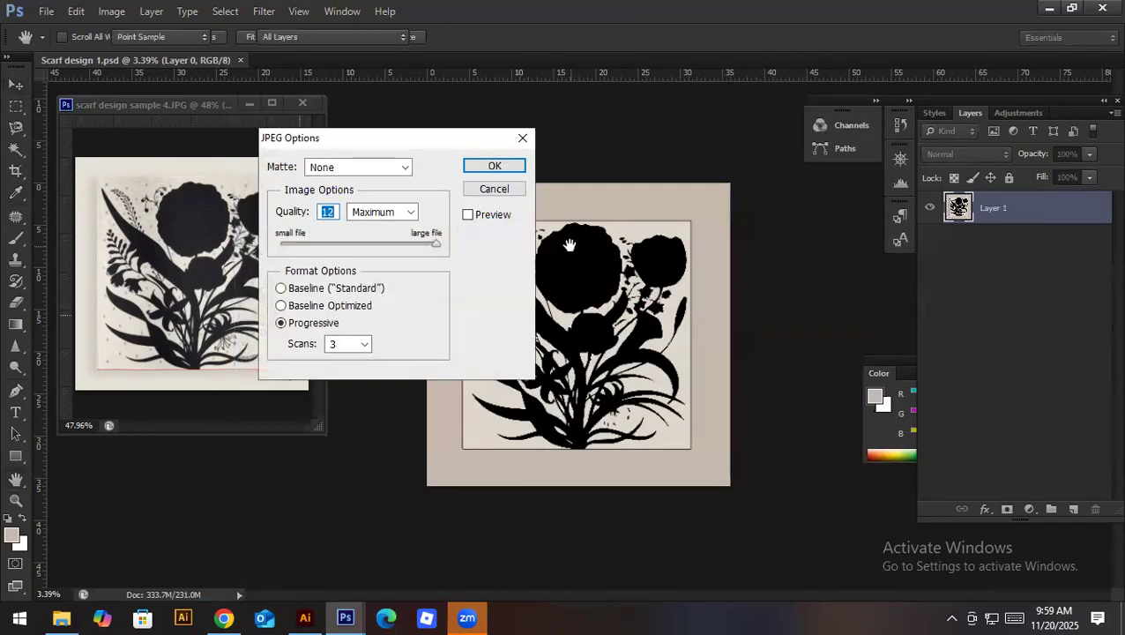
{"action": "key", "text": "Return"}
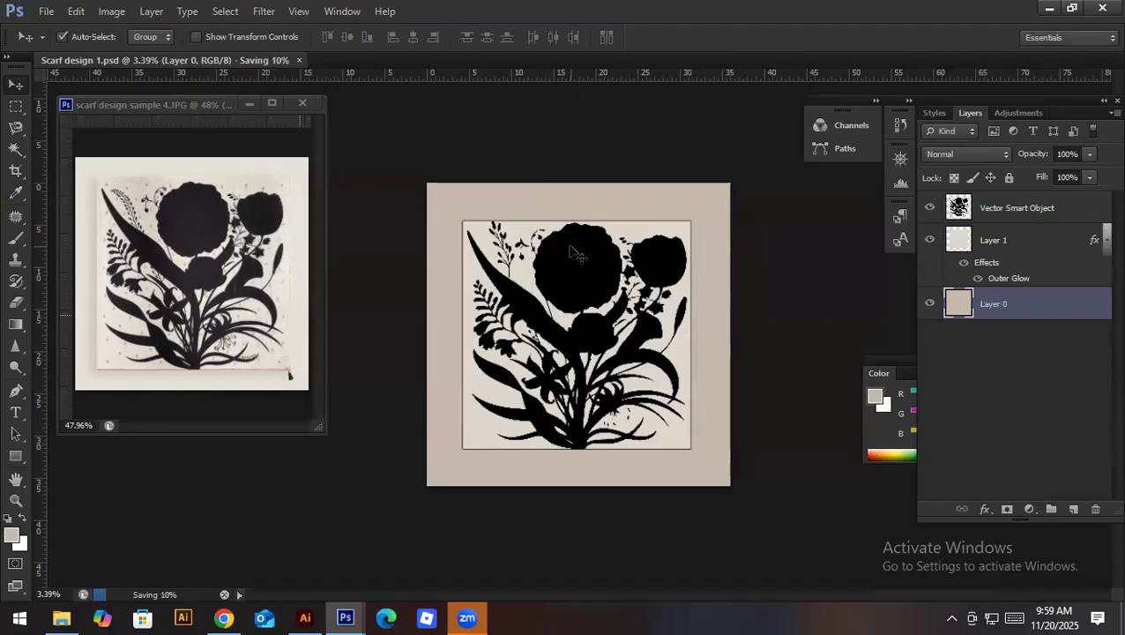
Step: Close scarf design sample 4.JPG without saving changes and switch to the 3 Days workshop material folder in File Explorer
{"action": "left_click", "coordinate": [303, 103]}
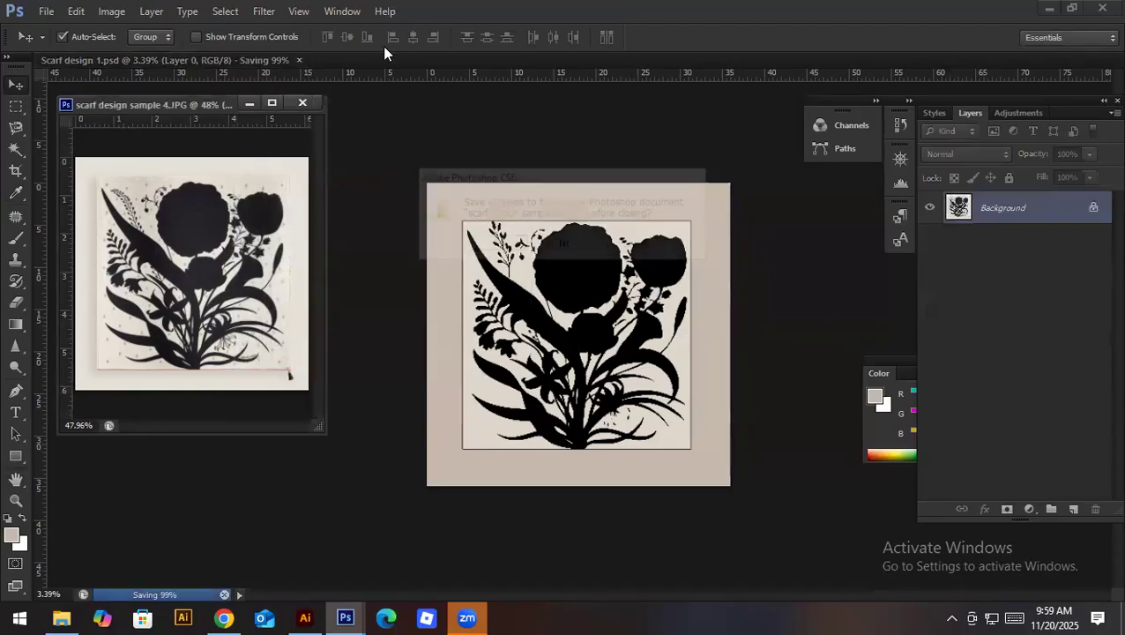
{"action": "left_click", "coordinate": [565, 247]}
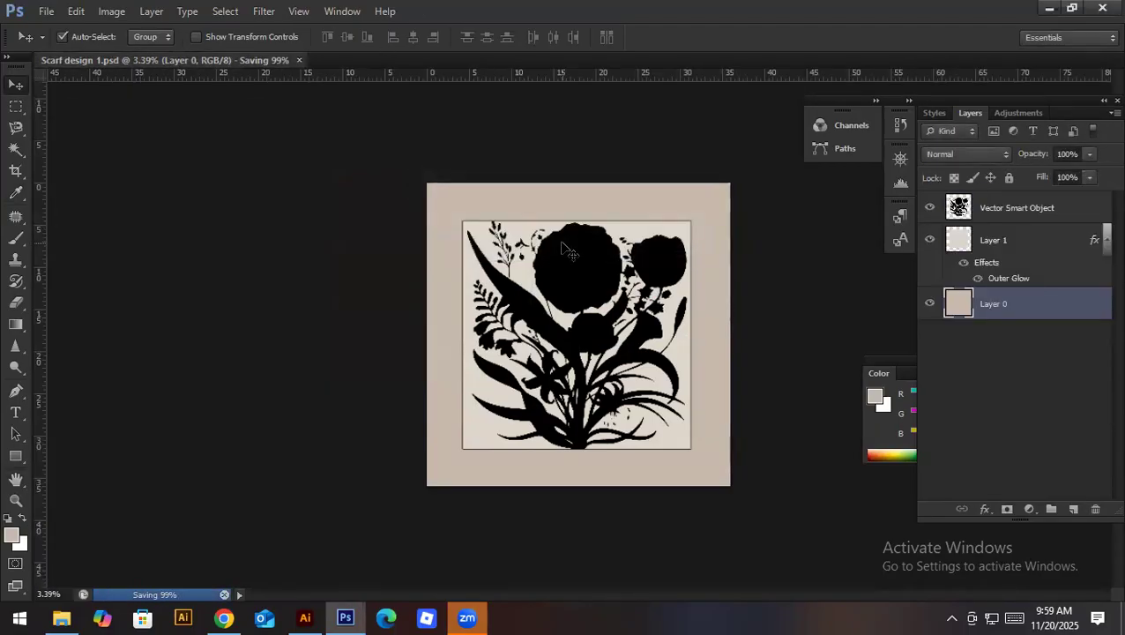
{"action": "left_click", "coordinate": [56, 618]}
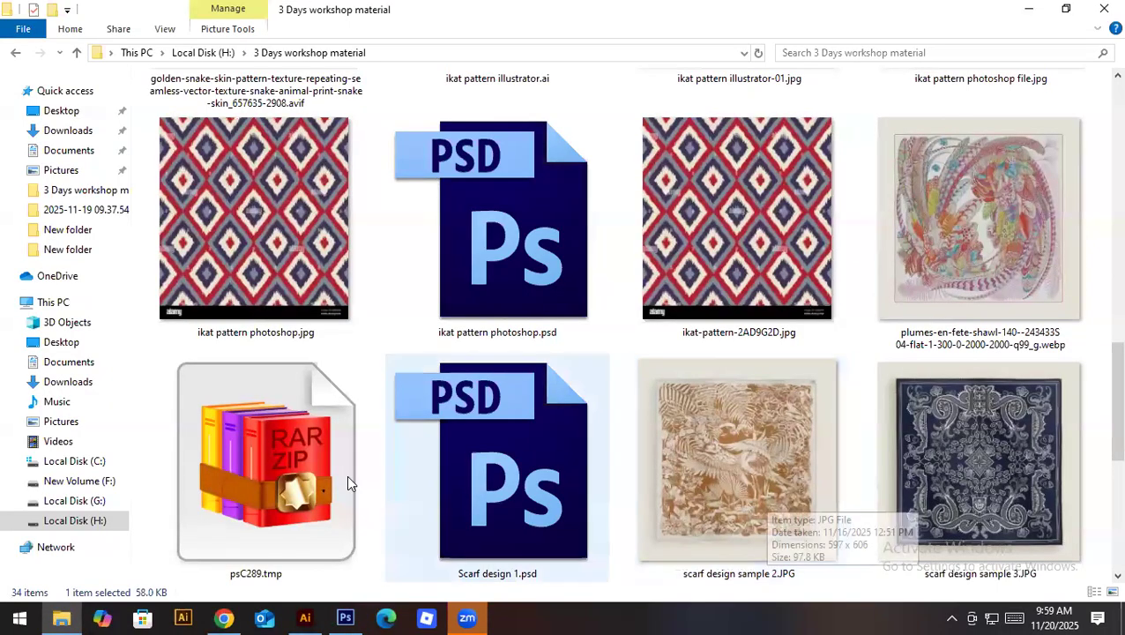
Step: Close Scarf design 1.psd in Photoshop and return to the 3 Days workshop material folder in File Explorer
{"action": "left_click", "coordinate": [344, 616]}
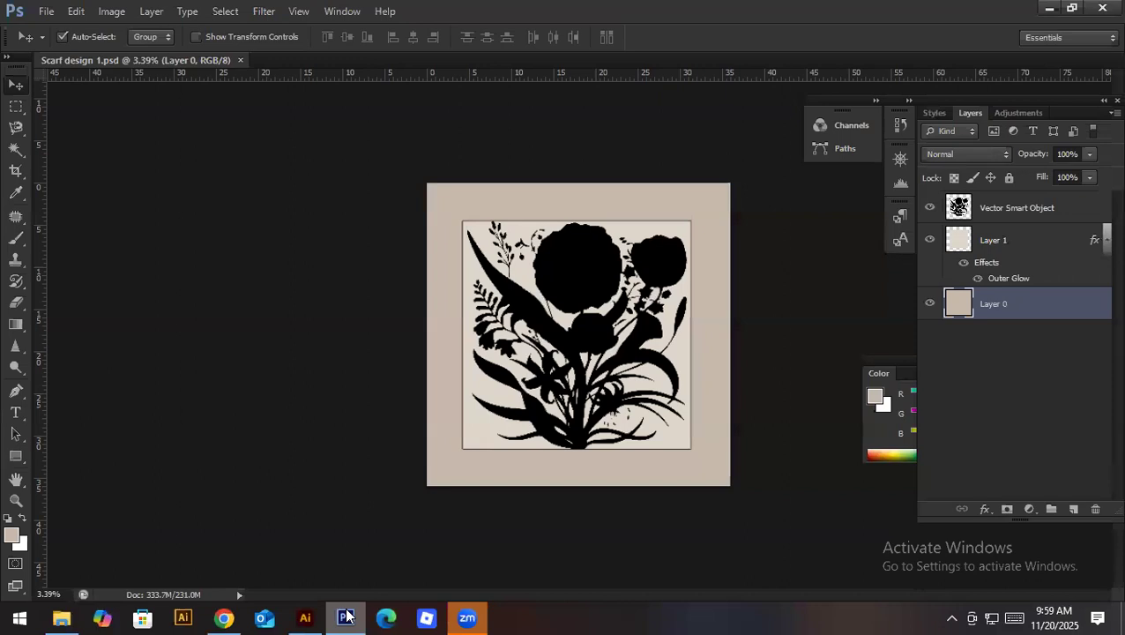
{"action": "left_click", "coordinate": [238, 60]}
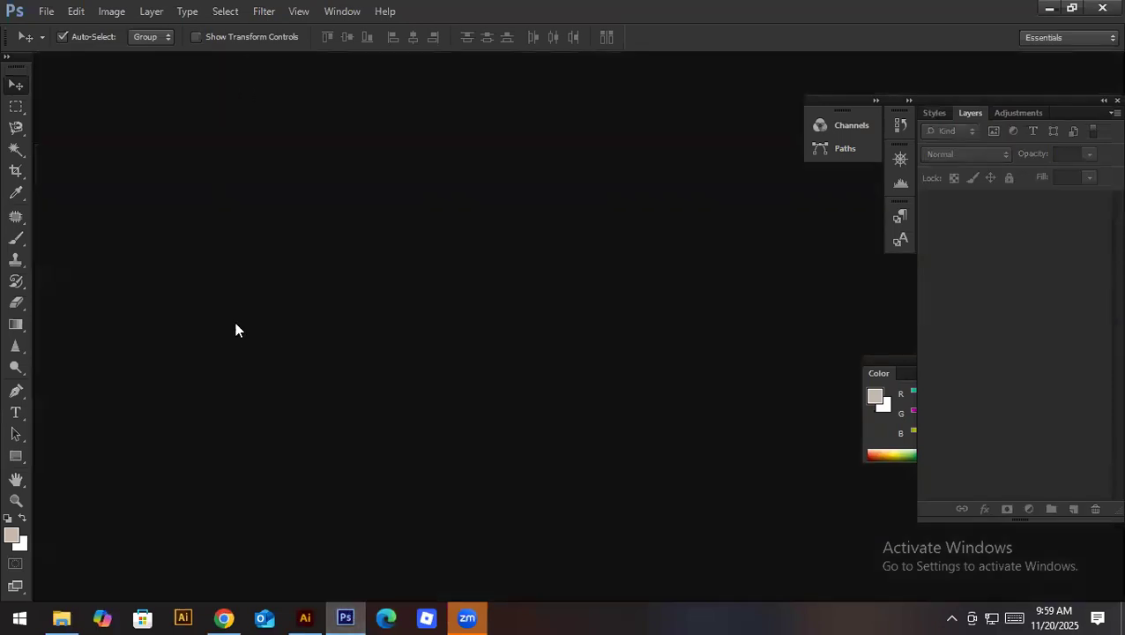
{"action": "left_click", "coordinate": [61, 617]}
Step: Browse the 3 Days workshop material folder to review the saved scarf files and the remaining scarf samples
{"action": "scroll", "coordinate": [693, 499], "scroll_direction": "up", "scroll_amount": 10}
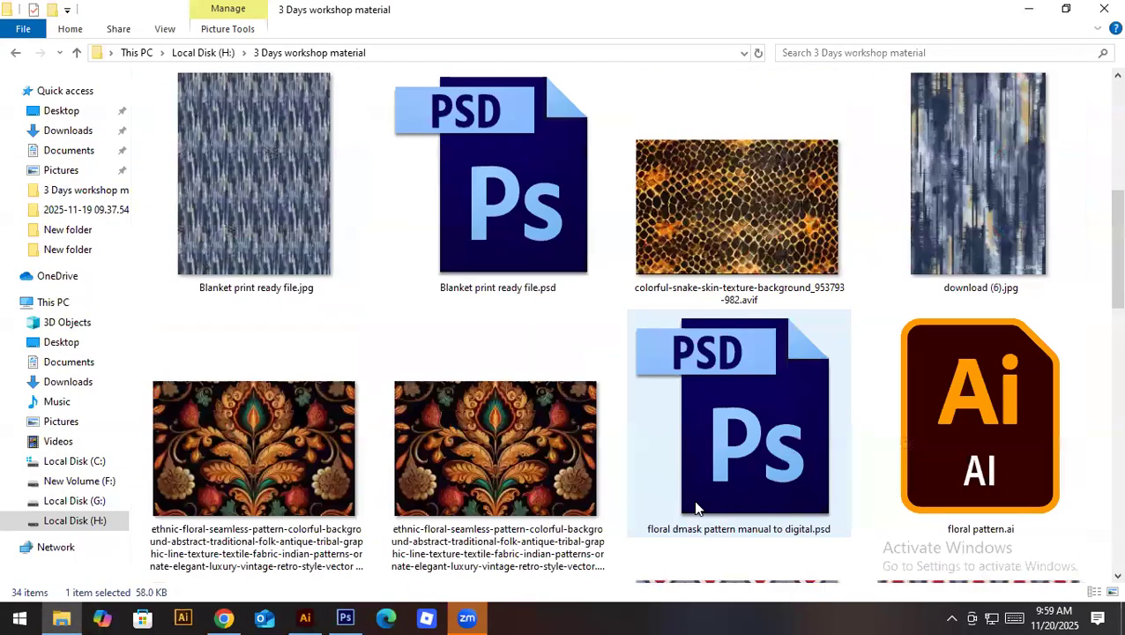
{"action": "left_click", "coordinate": [493, 257]}
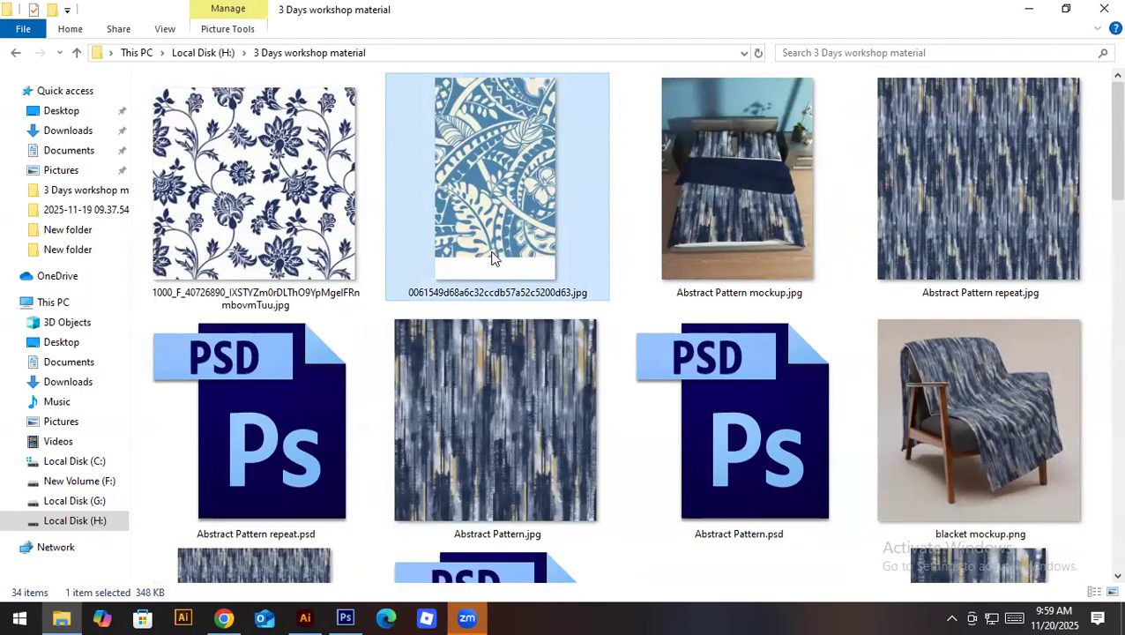
{"action": "scroll", "coordinate": [615, 422], "scroll_direction": "down", "scroll_amount": 12}
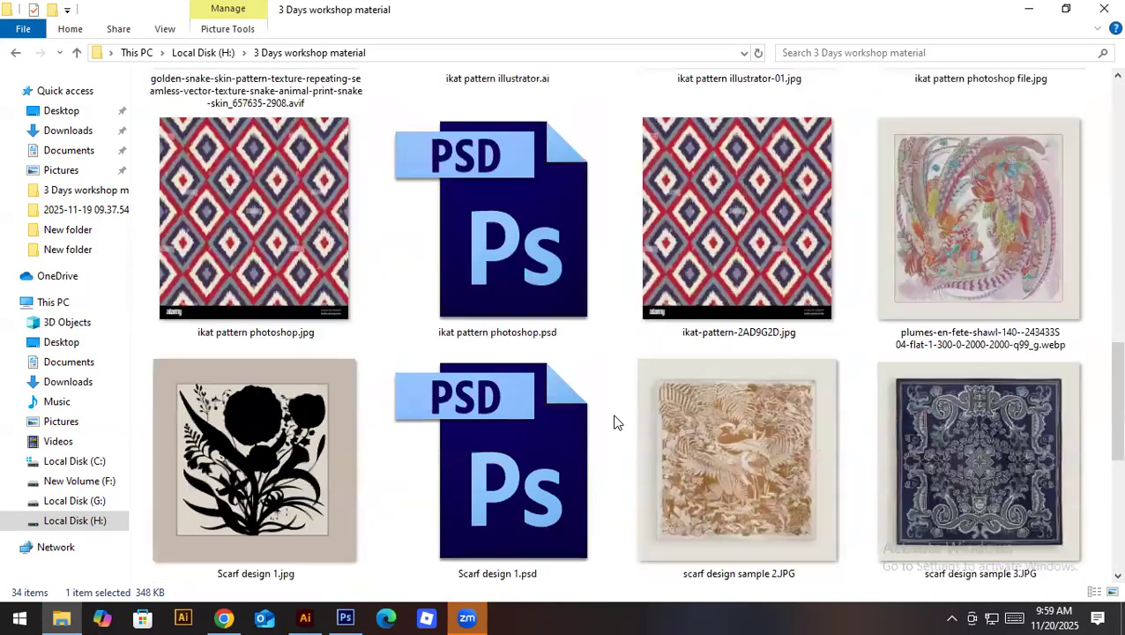
{"action": "scroll", "coordinate": [615, 422], "scroll_direction": "down", "scroll_amount": 5}
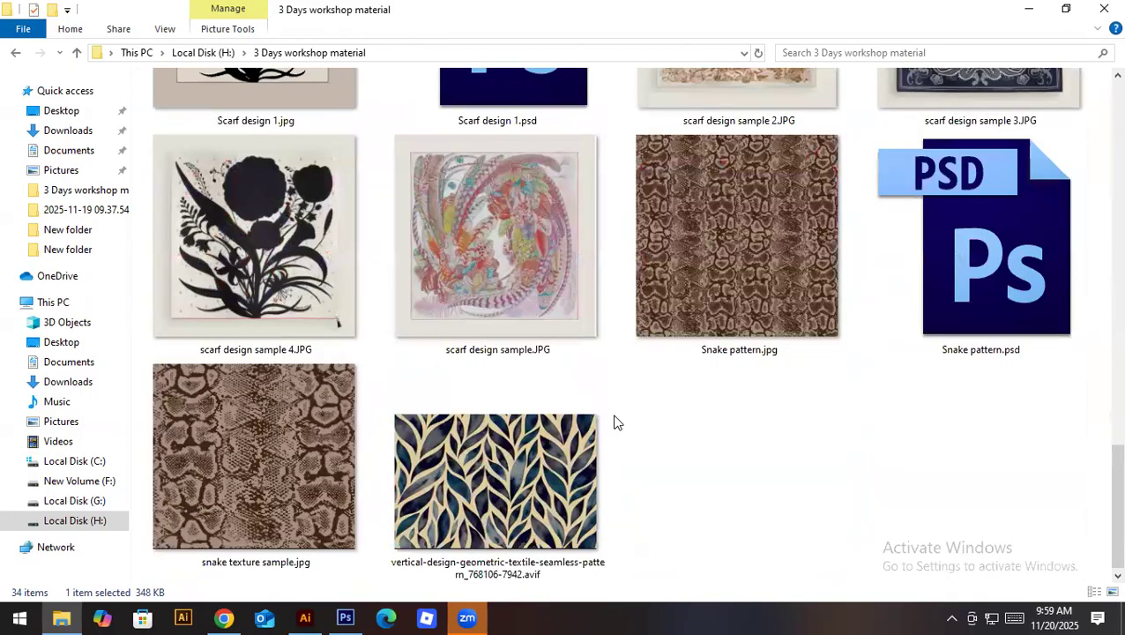
{"action": "scroll", "coordinate": [615, 421], "scroll_direction": "up", "scroll_amount": 2}
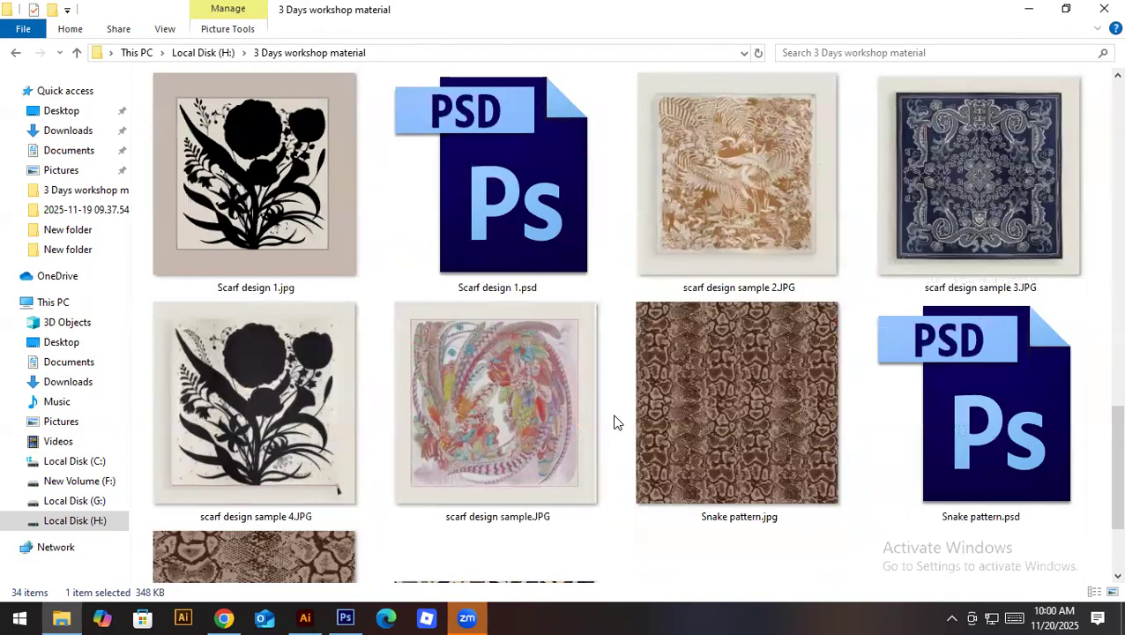
{"action": "scroll", "coordinate": [616, 422], "scroll_direction": "up", "scroll_amount": 3}
{"action": "scroll", "coordinate": [616, 421], "scroll_direction": "down", "scroll_amount": 2}
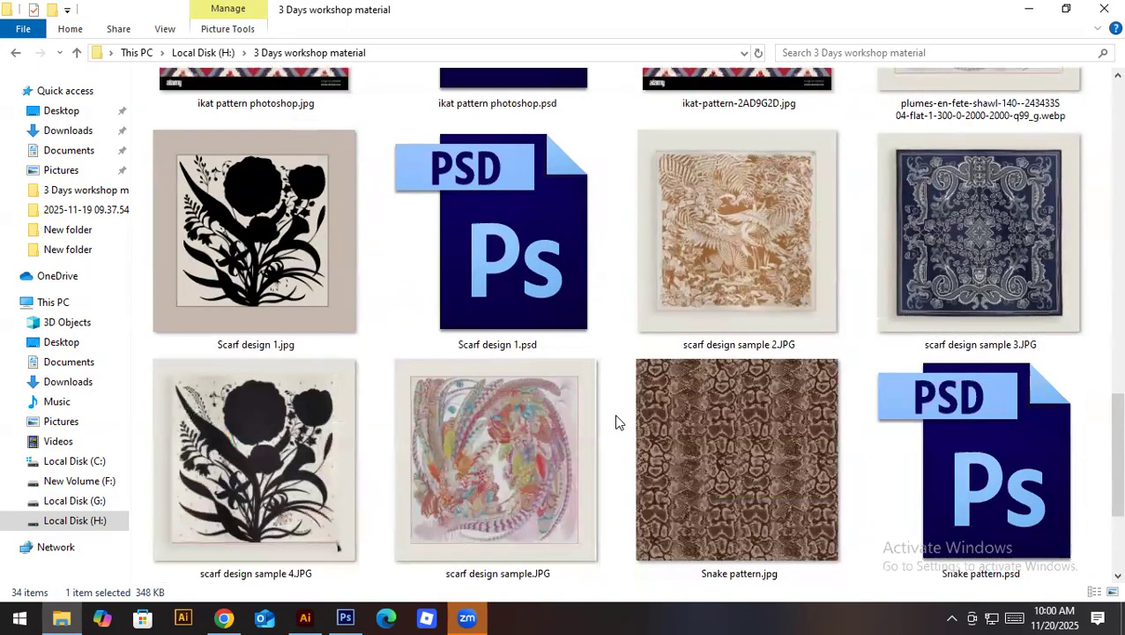
Step: Open scarf design sample.JPG in a maximized viewer, examine its feather detail up close and close the viewer
{"action": "left_click", "coordinate": [514, 422]}
{"action": "double_click", "coordinate": [497, 423]}
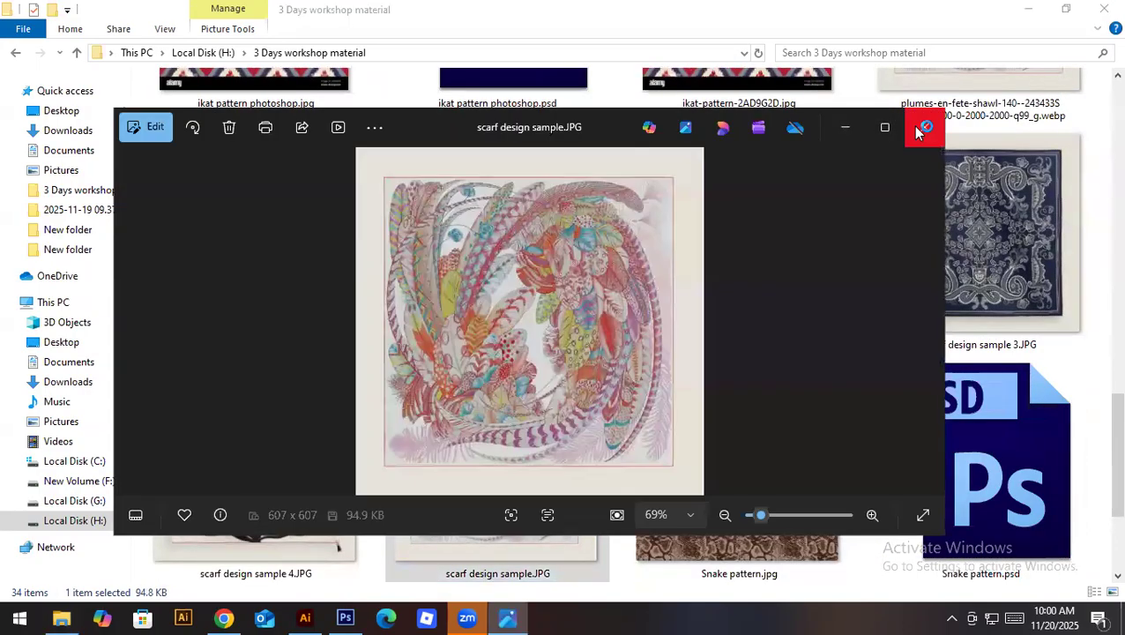
{"action": "left_click", "coordinate": [884, 127]}
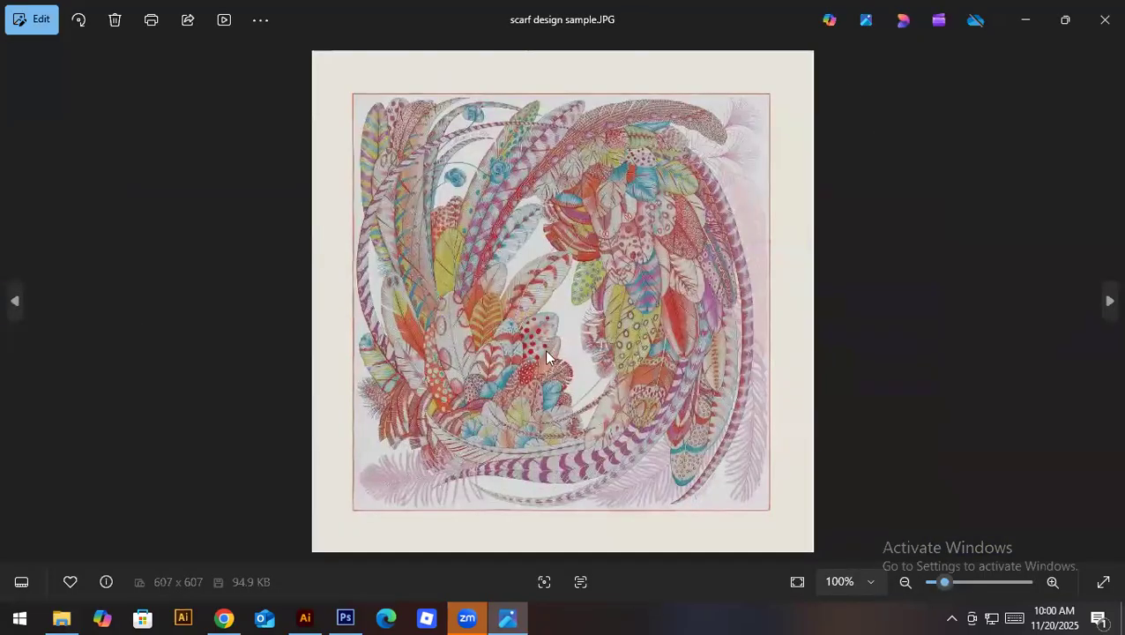
{"action": "scroll", "coordinate": [605, 378], "scroll_direction": "up", "scroll_amount": 5}
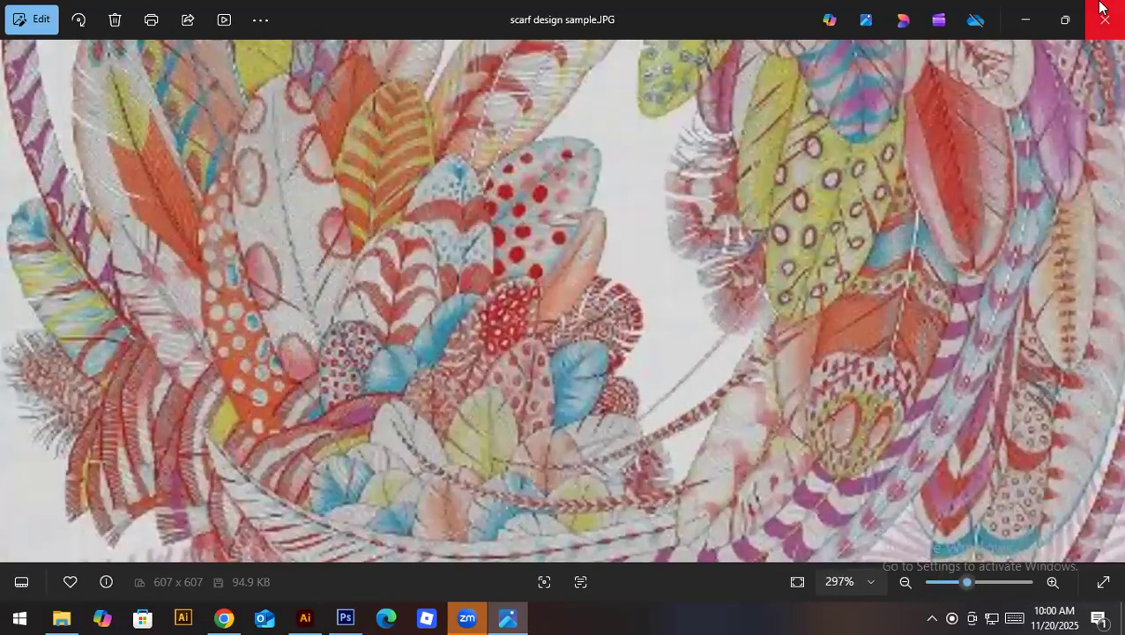
{"action": "left_click", "coordinate": [1102, 13]}
Step: Open the plumes-en-fete-shawl webp image, examine its feather detail up close and close the viewer
{"action": "scroll", "coordinate": [843, 344], "scroll_direction": "up", "scroll_amount": 5}
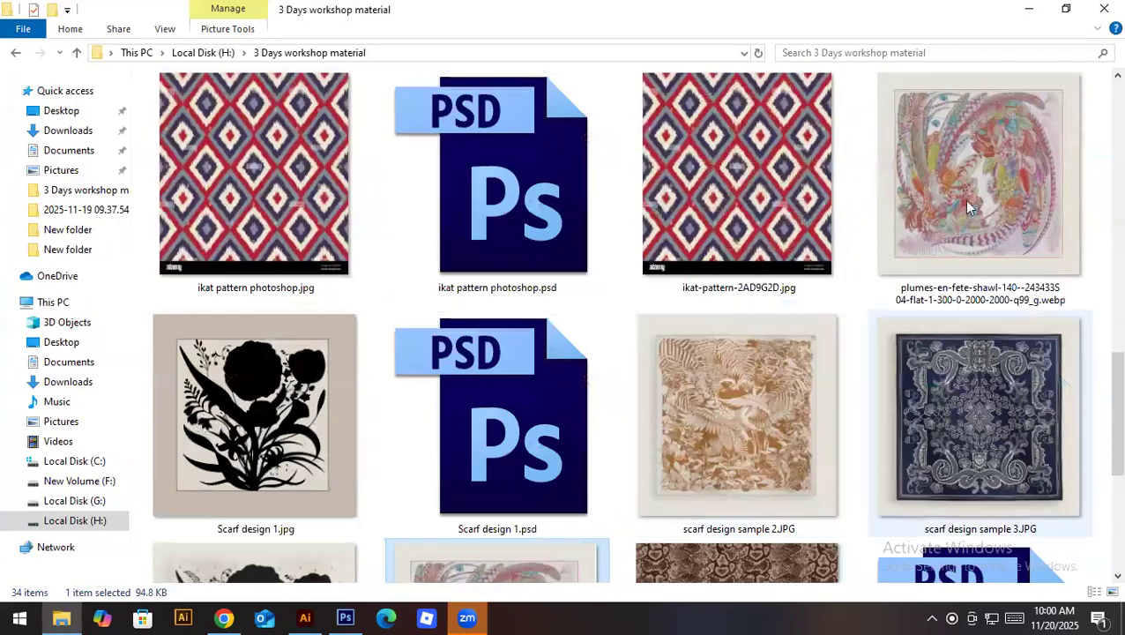
{"action": "double_click", "coordinate": [985, 157]}
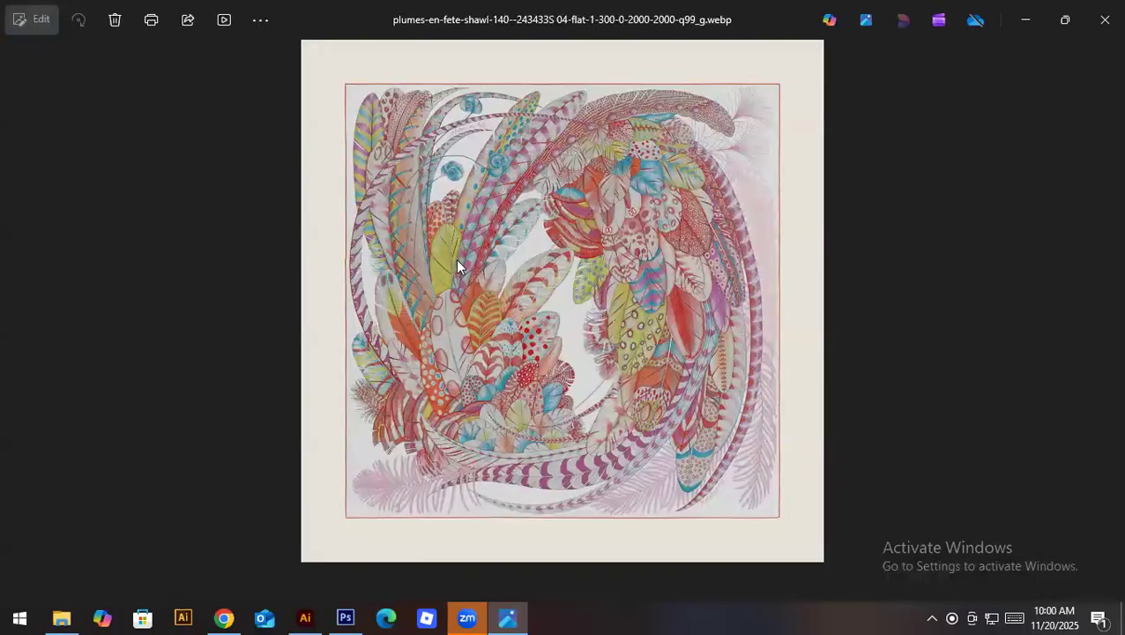
{"action": "scroll", "coordinate": [457, 261], "scroll_direction": "up", "scroll_amount": 3}
{"action": "scroll", "coordinate": [457, 261], "scroll_direction": "up", "scroll_amount": 1}
{"action": "scroll", "coordinate": [460, 274], "scroll_direction": "up", "scroll_amount": 2}
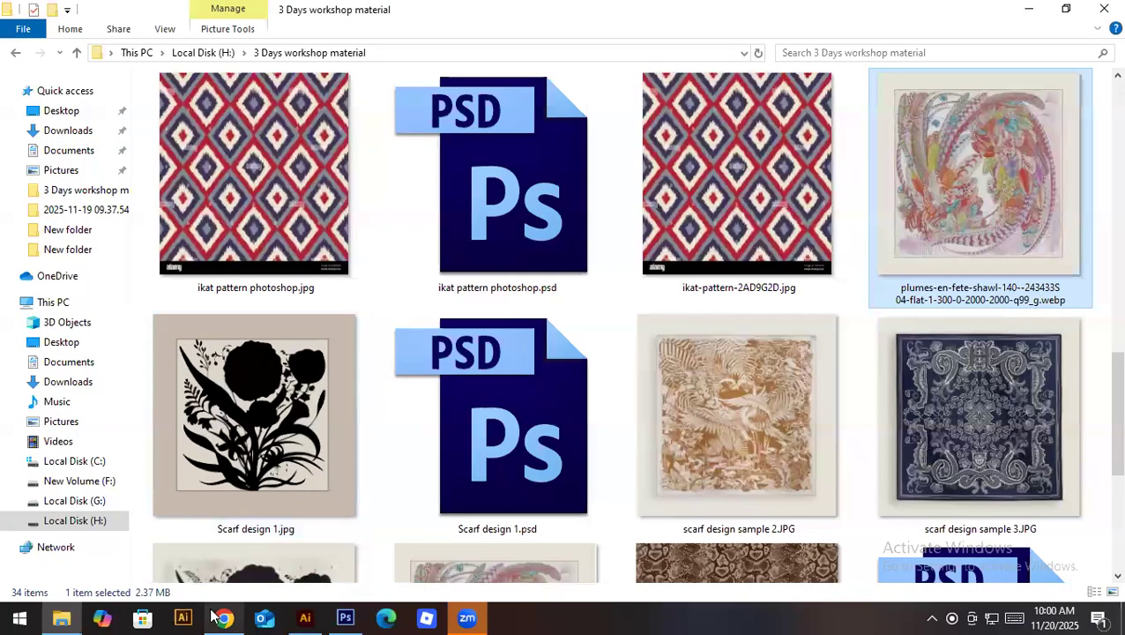
Step: Switch to Chrome and load the Google home page in the empty new tab
{"action": "left_click", "coordinate": [224, 618]}
{"action": "left_click", "coordinate": [831, 17]}
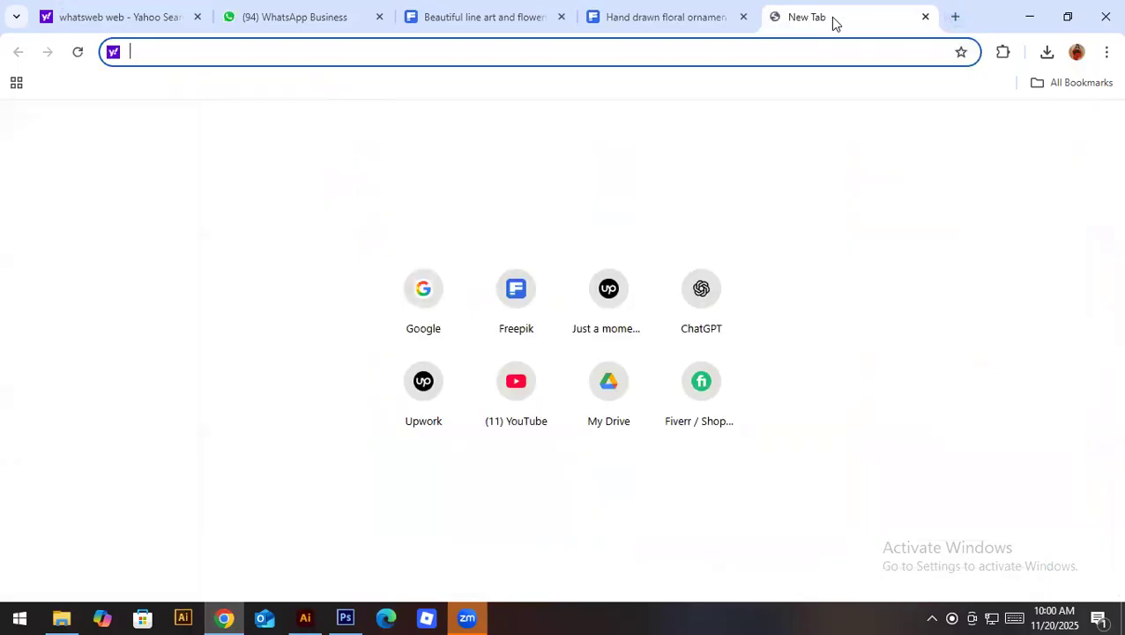
{"action": "type", "text": "go"}
{"action": "key", "text": "Return"}
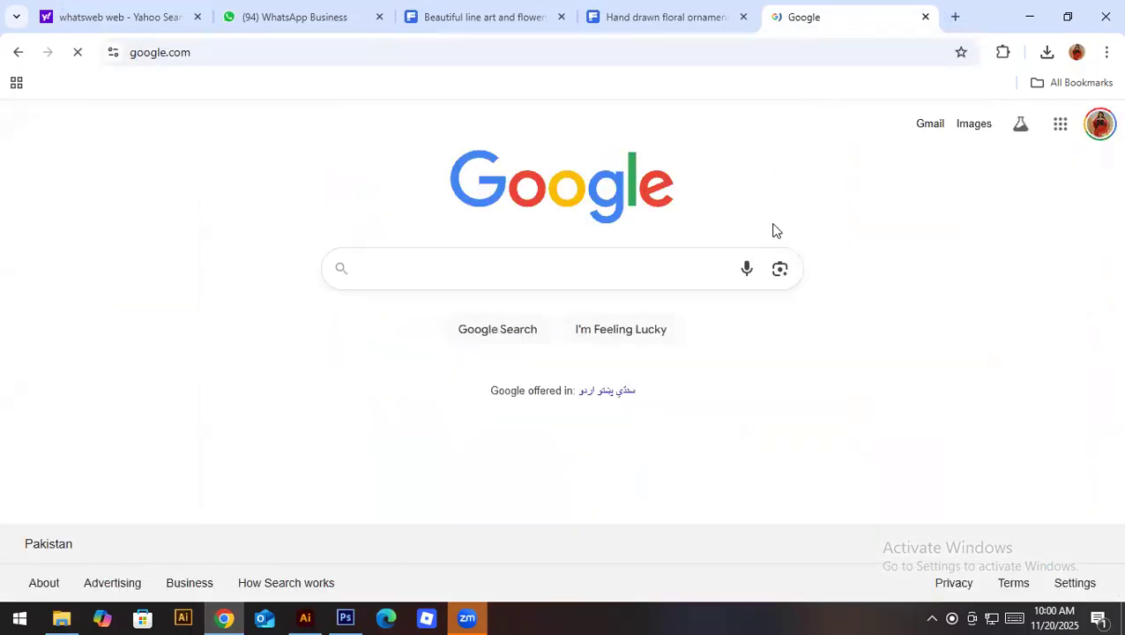
Step: Run a Google image search with the plumes-en-fete-shawl image from the 3 Days workshop material folder on Local Disk (H:)
{"action": "left_click", "coordinate": [780, 269]}
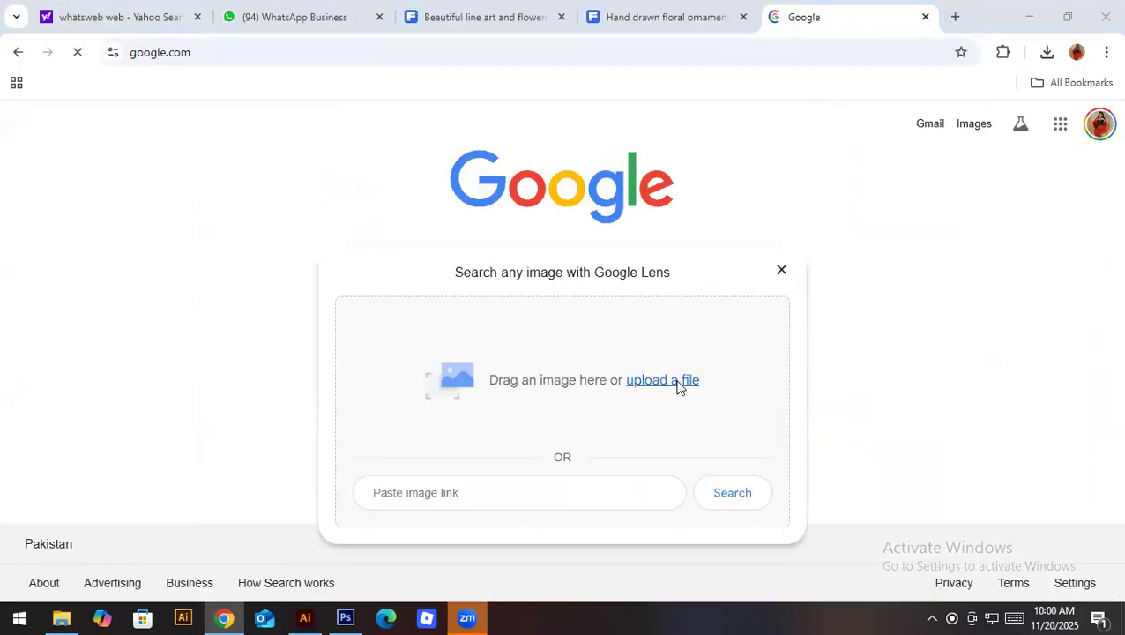
{"action": "left_click", "coordinate": [680, 381]}
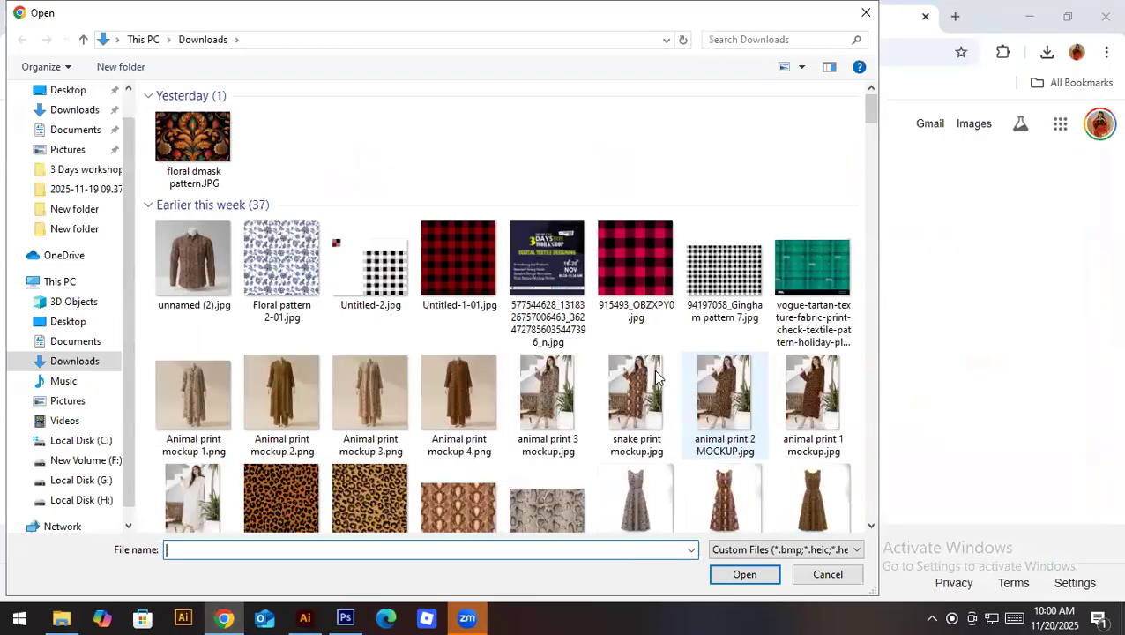
{"action": "left_click", "coordinate": [81, 480]}
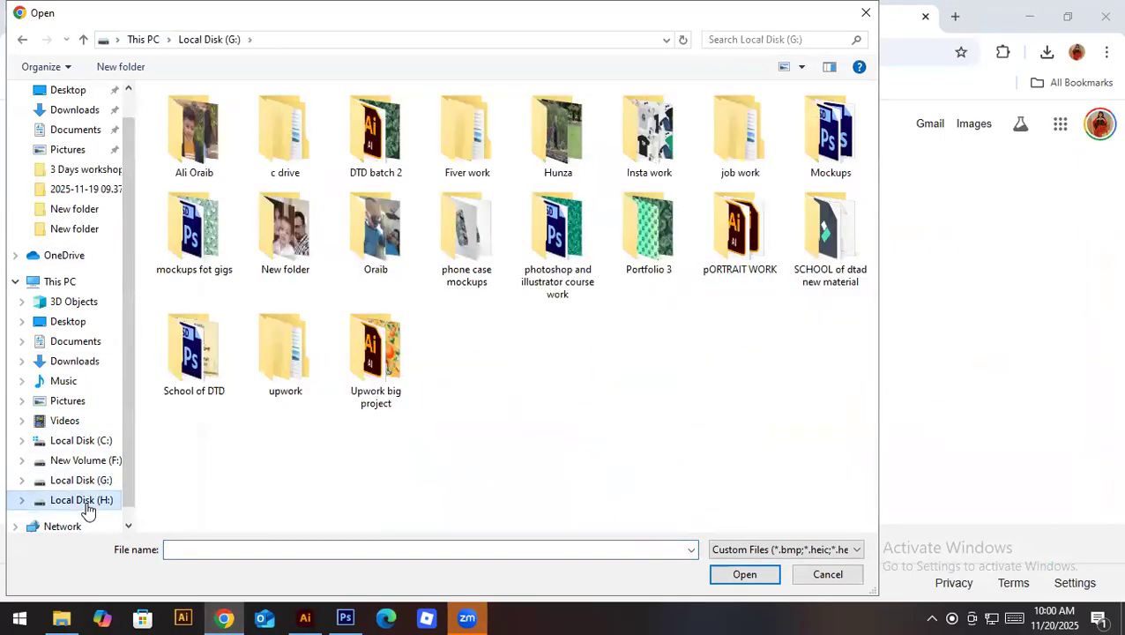
{"action": "left_click", "coordinate": [84, 502]}
{"action": "double_click", "coordinate": [199, 142]}
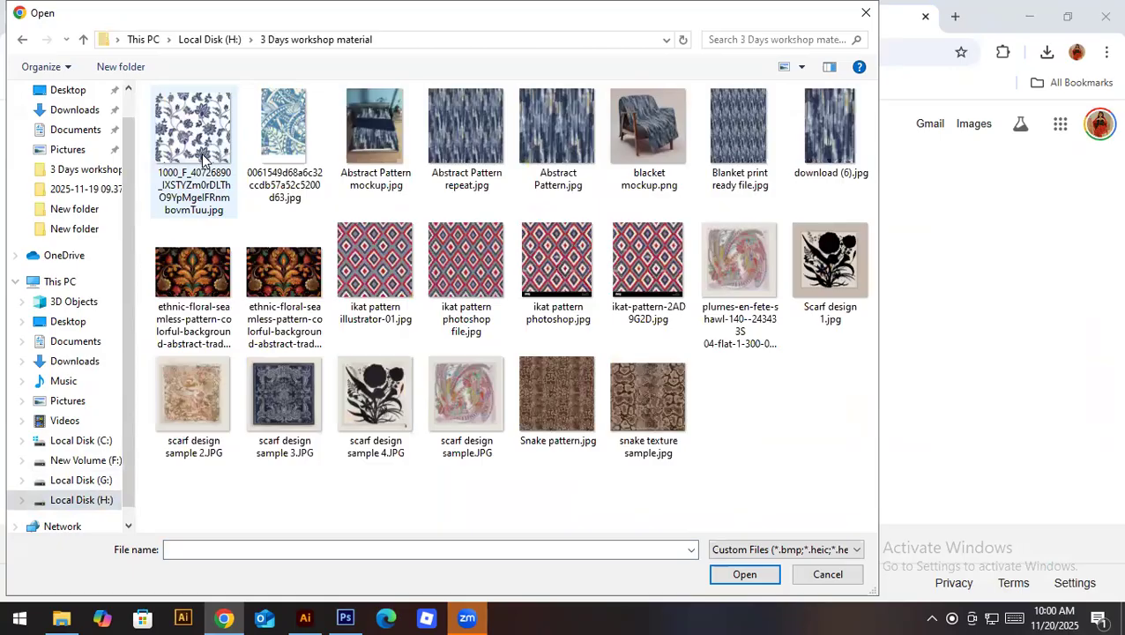
{"action": "double_click", "coordinate": [752, 302]}
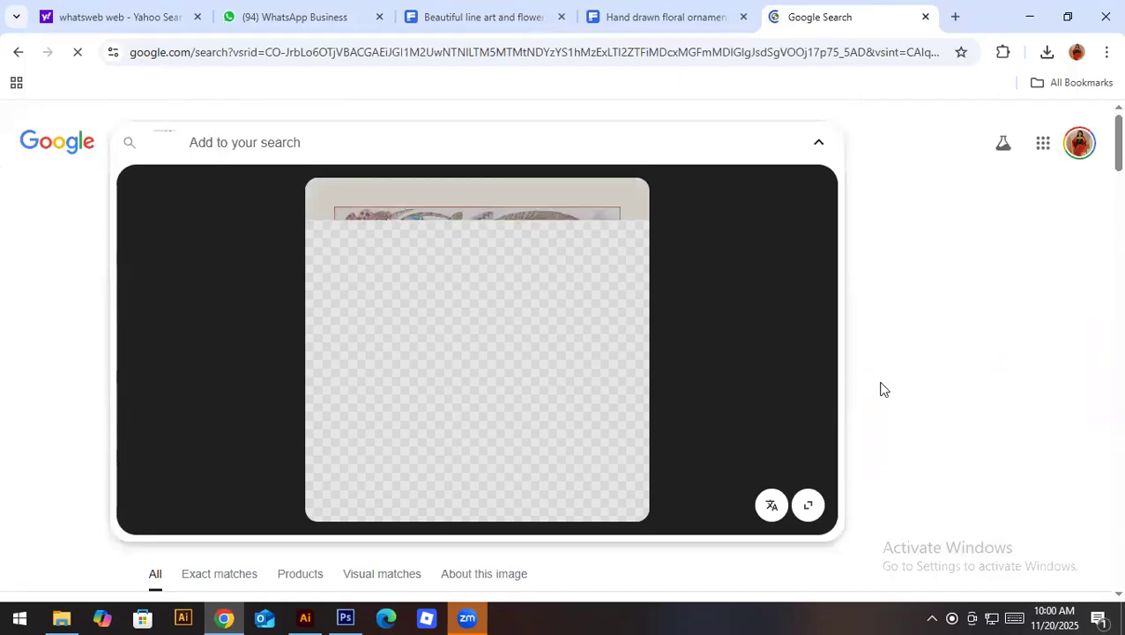
Step: Open the Hermès Singapore page for the Plumes en Fete shawl 140 from the exact matches and complete its puzzle verification
{"action": "scroll", "coordinate": [884, 389], "scroll_direction": "down", "scroll_amount": 6}
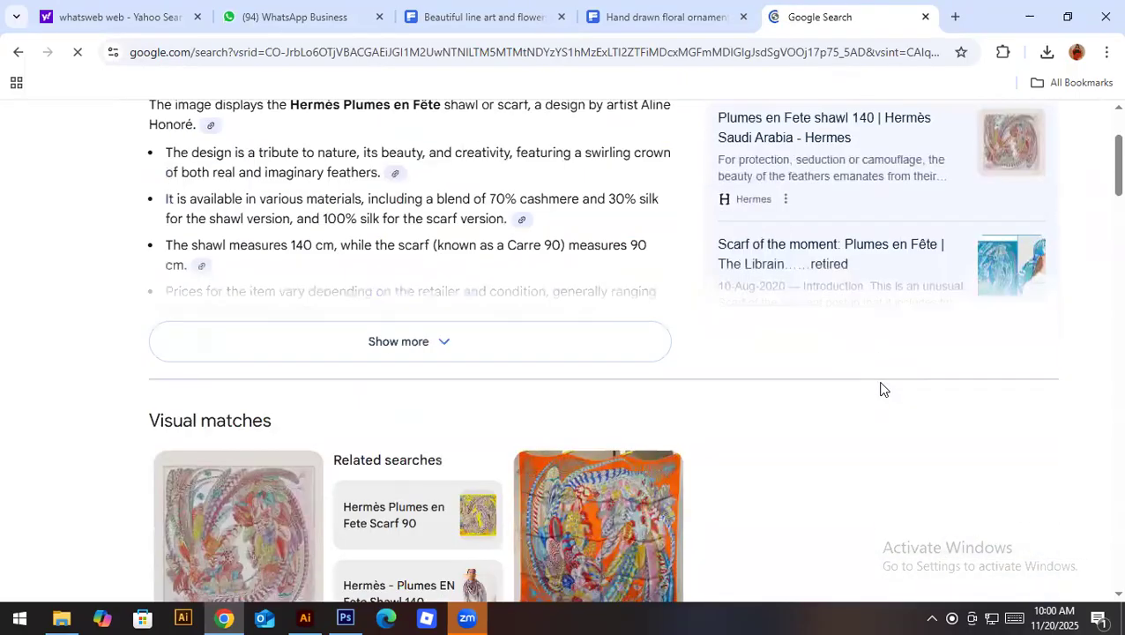
{"action": "scroll", "coordinate": [882, 389], "scroll_direction": "up", "scroll_amount": 2}
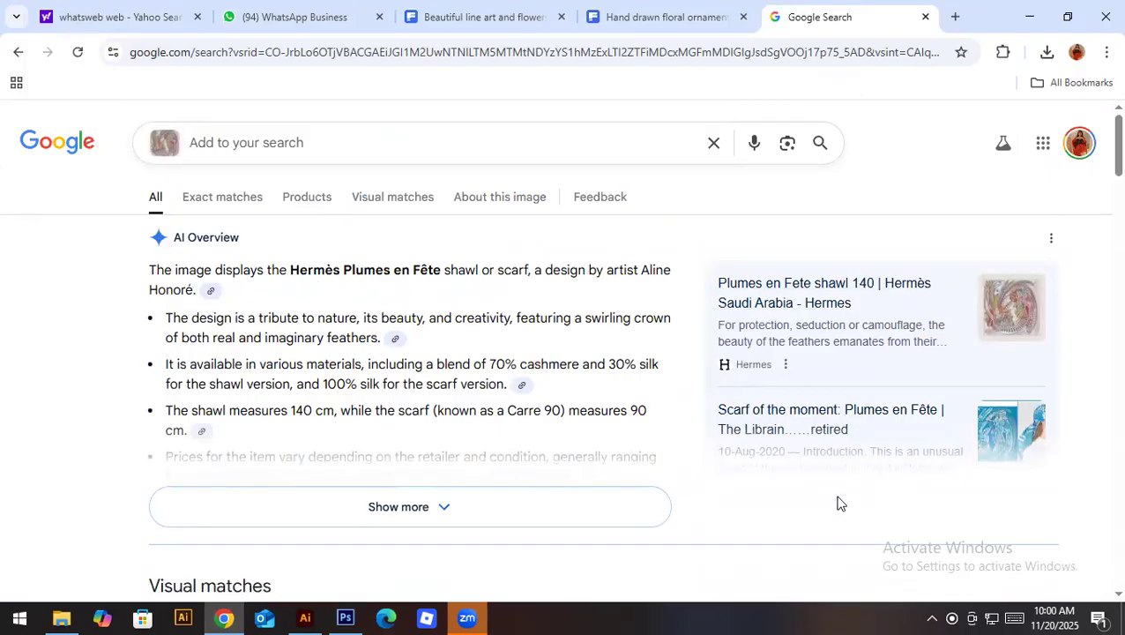
{"action": "scroll", "coordinate": [841, 503], "scroll_direction": "down", "scroll_amount": 5}
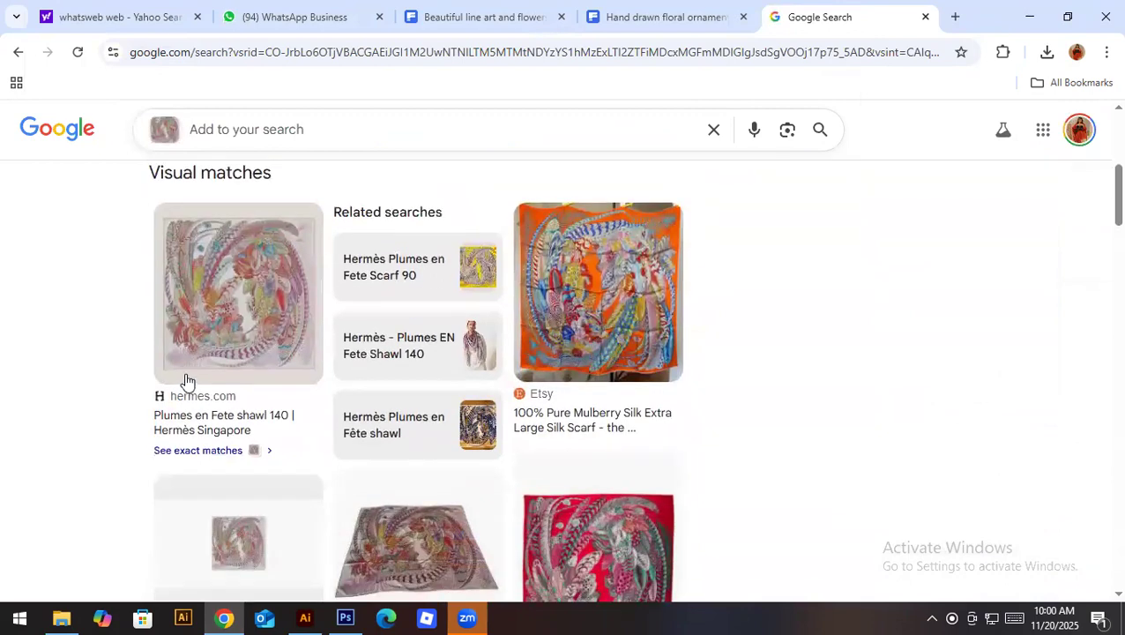
{"action": "left_click", "coordinate": [216, 451]}
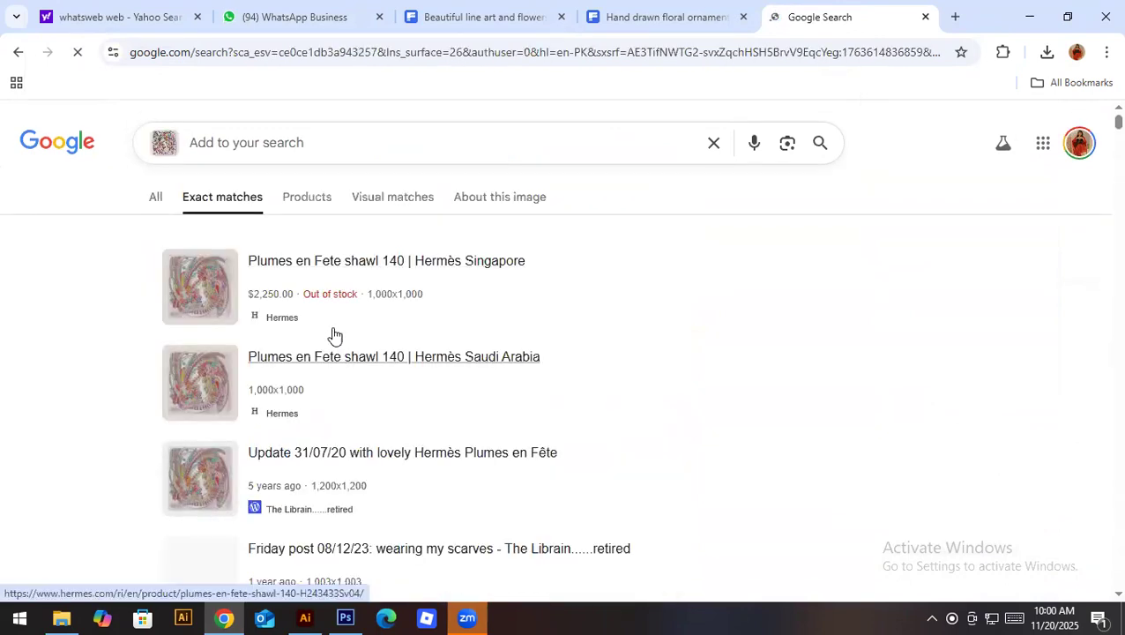
{"action": "left_click", "coordinate": [377, 265]}
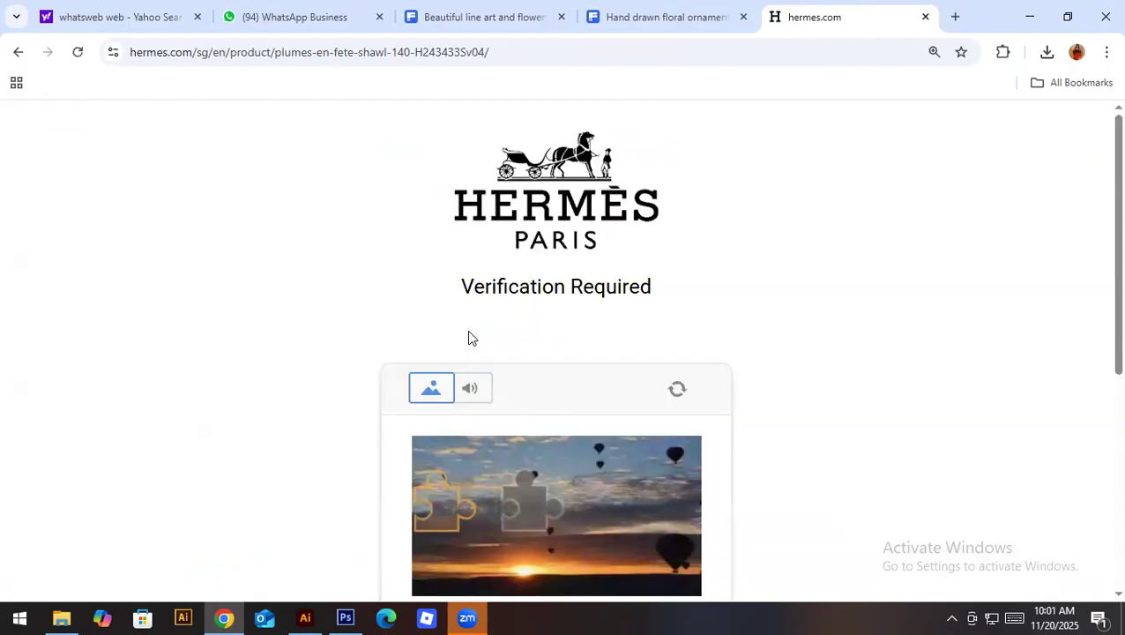
{"action": "scroll", "coordinate": [471, 348], "scroll_direction": "down", "scroll_amount": 3}
{"action": "left_click_drag", "start_coordinate": [464, 427], "coordinate": [560, 434]}
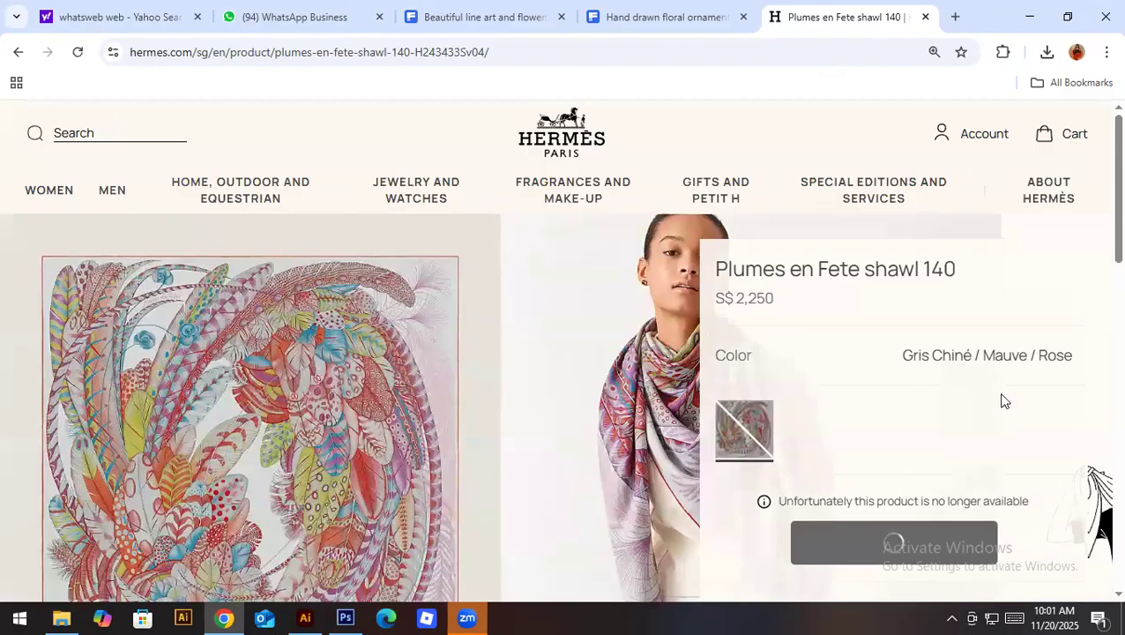
Step: Look over the shawl's product details and open its flat product image in the enlarged view
{"action": "scroll", "coordinate": [236, 425], "scroll_direction": "down", "scroll_amount": 1}
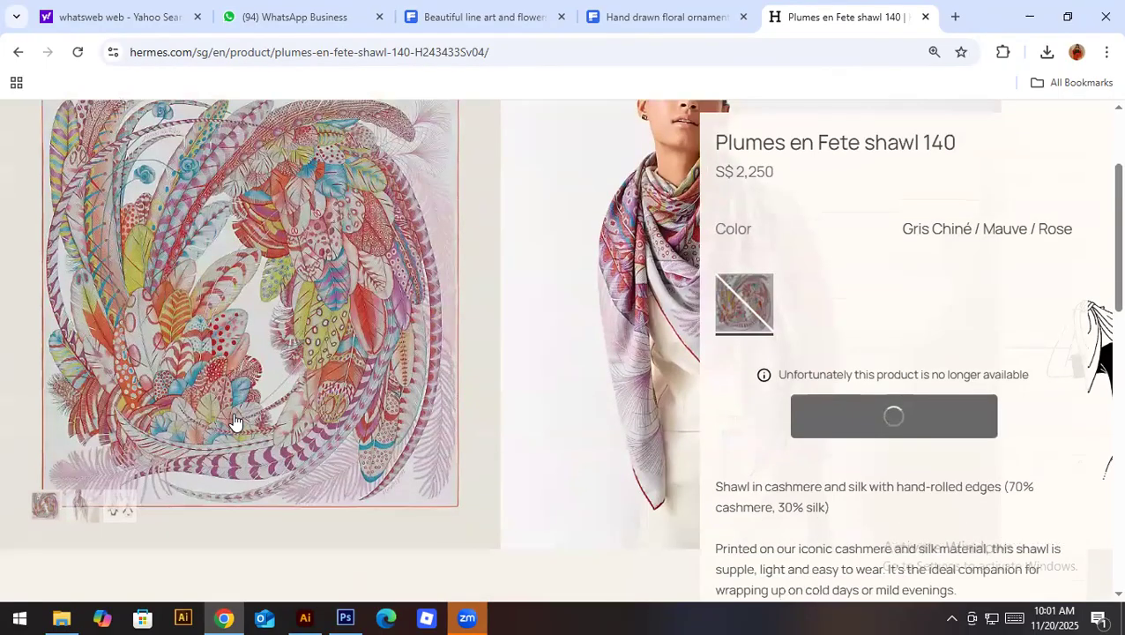
{"action": "scroll", "coordinate": [234, 421], "scroll_direction": "down", "scroll_amount": 2}
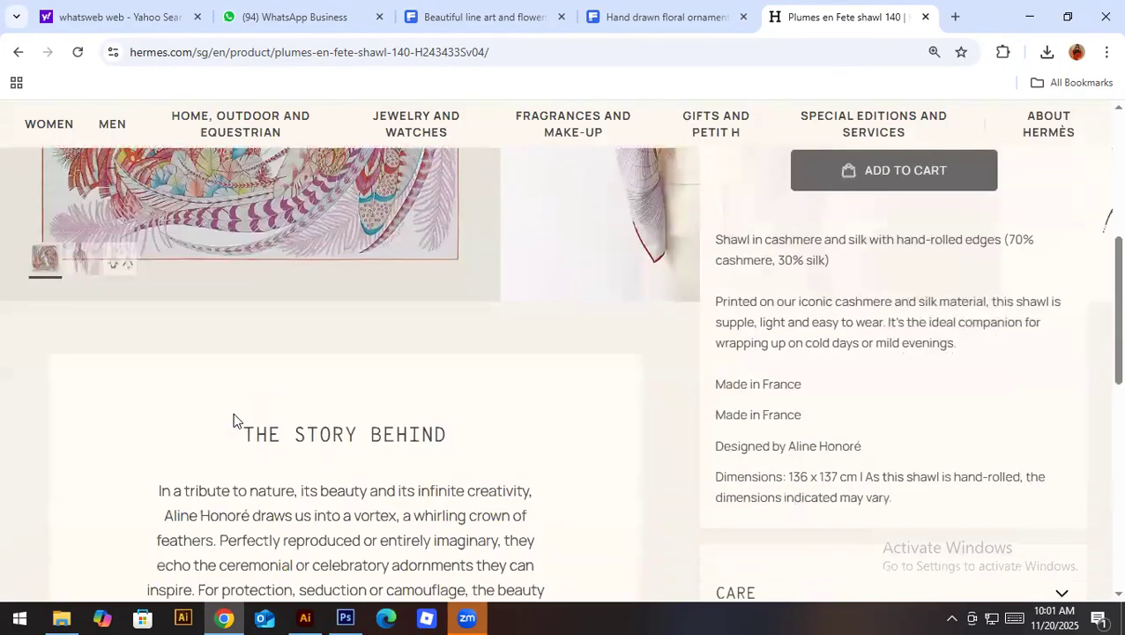
{"action": "scroll", "coordinate": [229, 412], "scroll_direction": "up", "scroll_amount": 3}
{"action": "left_click", "coordinate": [225, 402]}
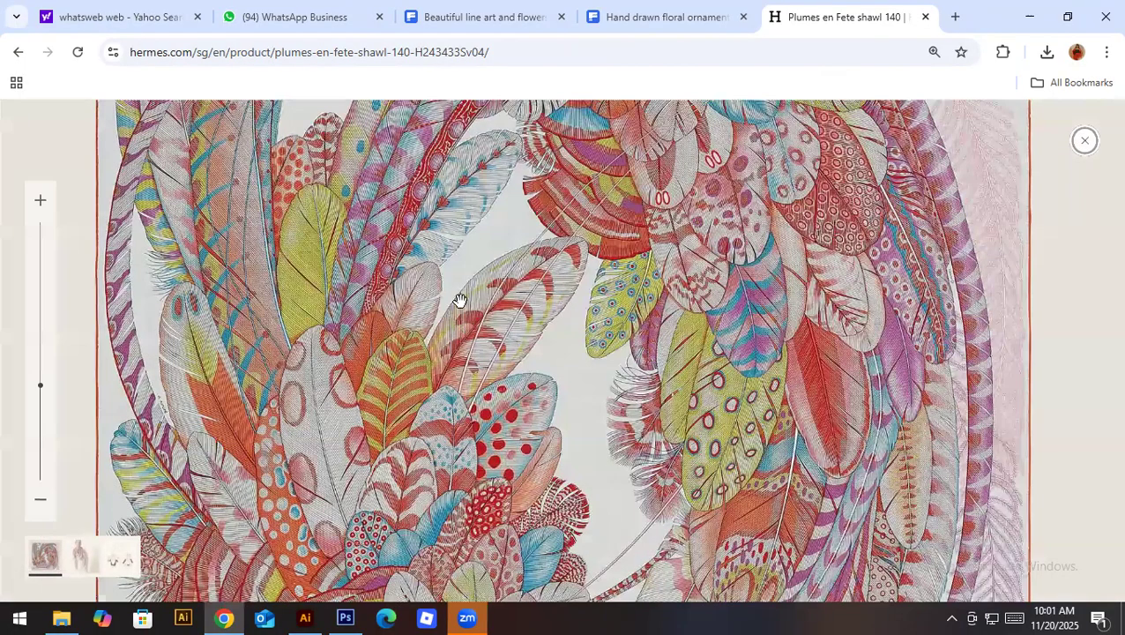
Step: Adjust the enlarged shawl image's magnification until the whole red-bordered feather panel fits in view
{"action": "left_click", "coordinate": [40, 407]}
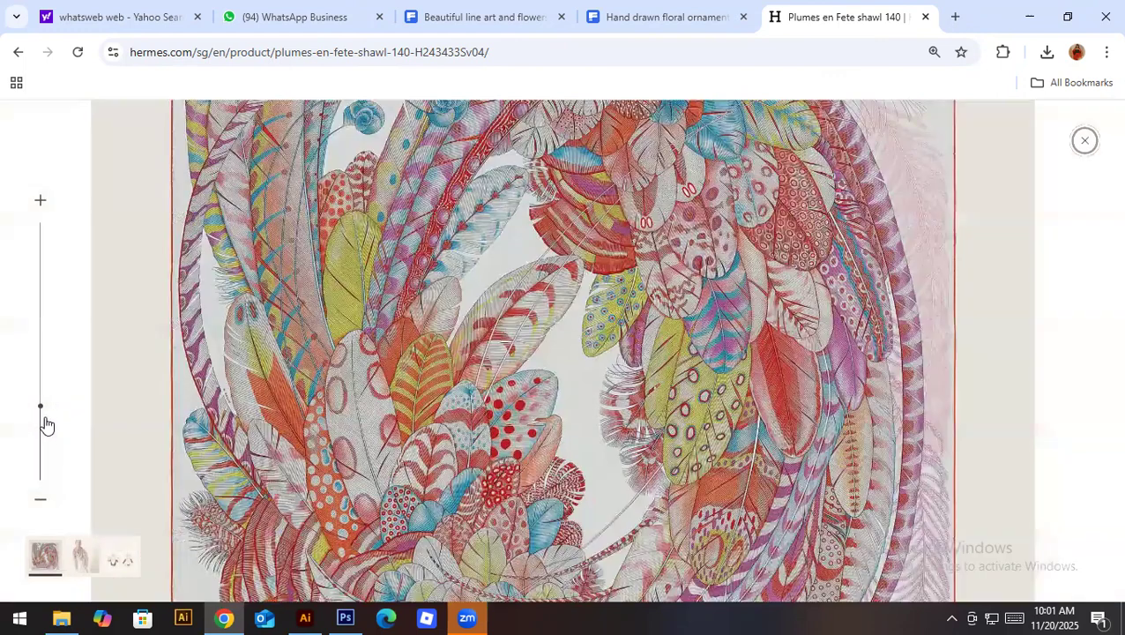
{"action": "left_click", "coordinate": [41, 485]}
{"action": "left_click_drag", "start_coordinate": [41, 484], "coordinate": [40, 437]}
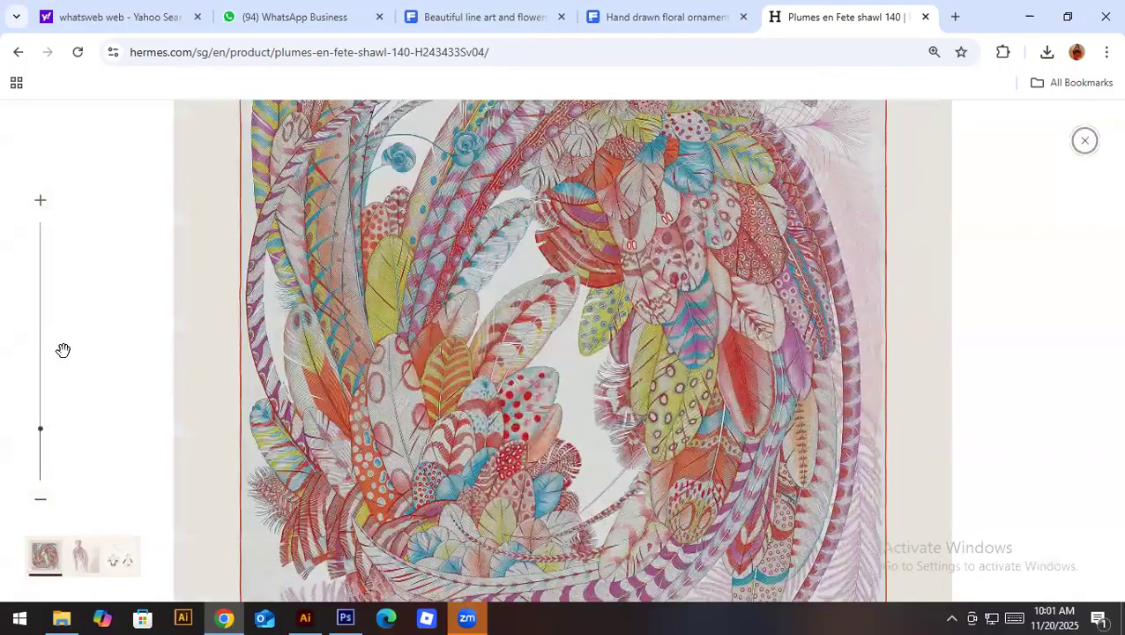
{"action": "left_click", "coordinate": [63, 349]}
{"action": "left_click", "coordinate": [63, 378]}
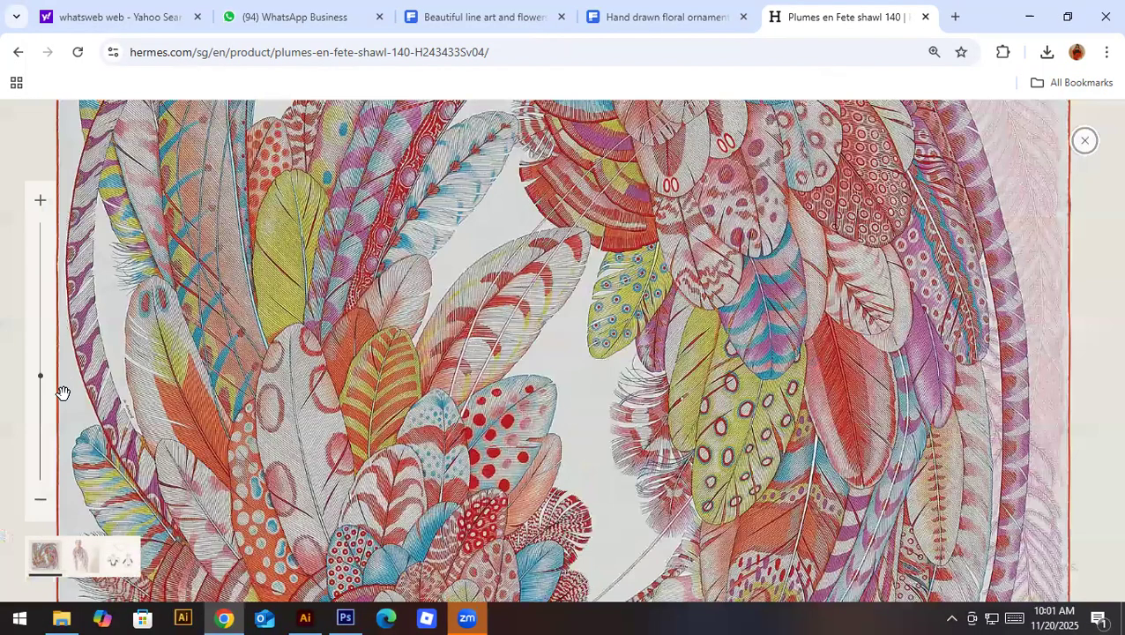
{"action": "left_click", "coordinate": [70, 454]}
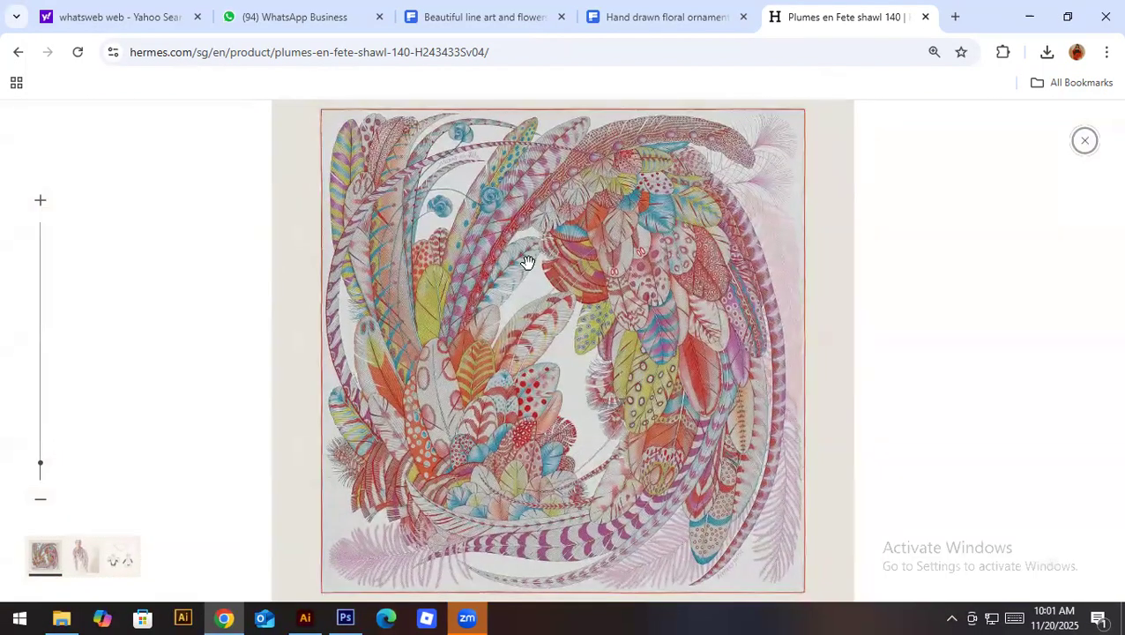
Step: Open the full shawl image in its own browser tab and switch to that tab
{"action": "right_click", "coordinate": [531, 267]}
{"action": "left_click", "coordinate": [569, 285]}
{"action": "left_click", "coordinate": [893, 20]}
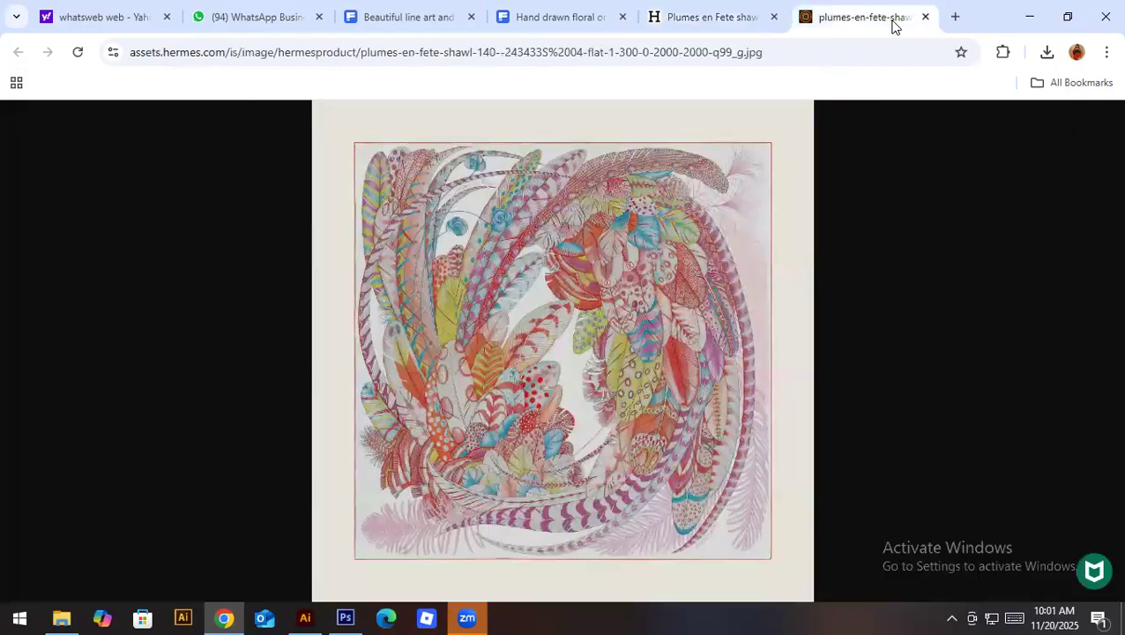
Step: Save the full-size shawl image as a WEBP file in Downloads and close its browser tab
{"action": "left_click", "coordinate": [582, 322]}
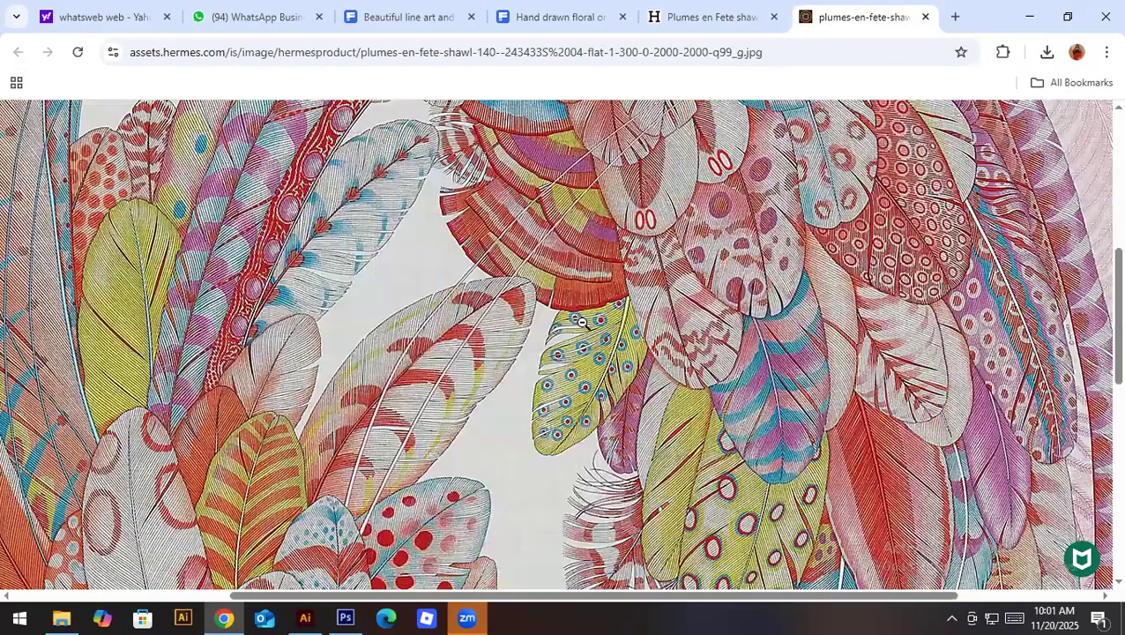
{"action": "scroll", "coordinate": [447, 283], "scroll_direction": "down", "scroll_amount": 8}
{"action": "right_click", "coordinate": [447, 283]}
{"action": "left_click", "coordinate": [520, 328]}
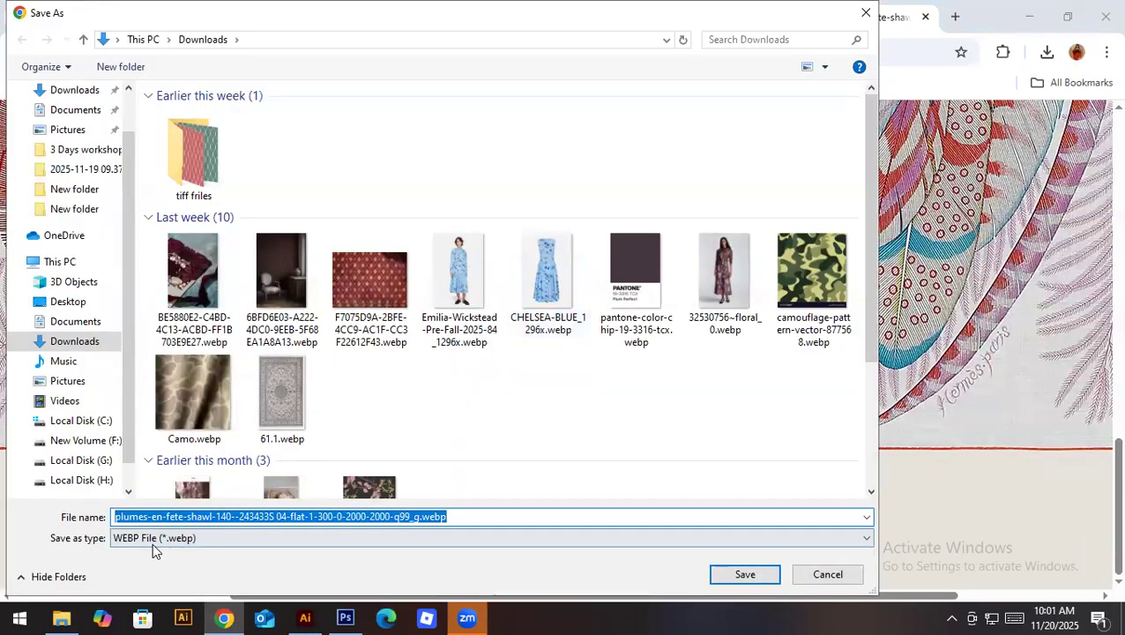
{"action": "left_click", "coordinate": [745, 574]}
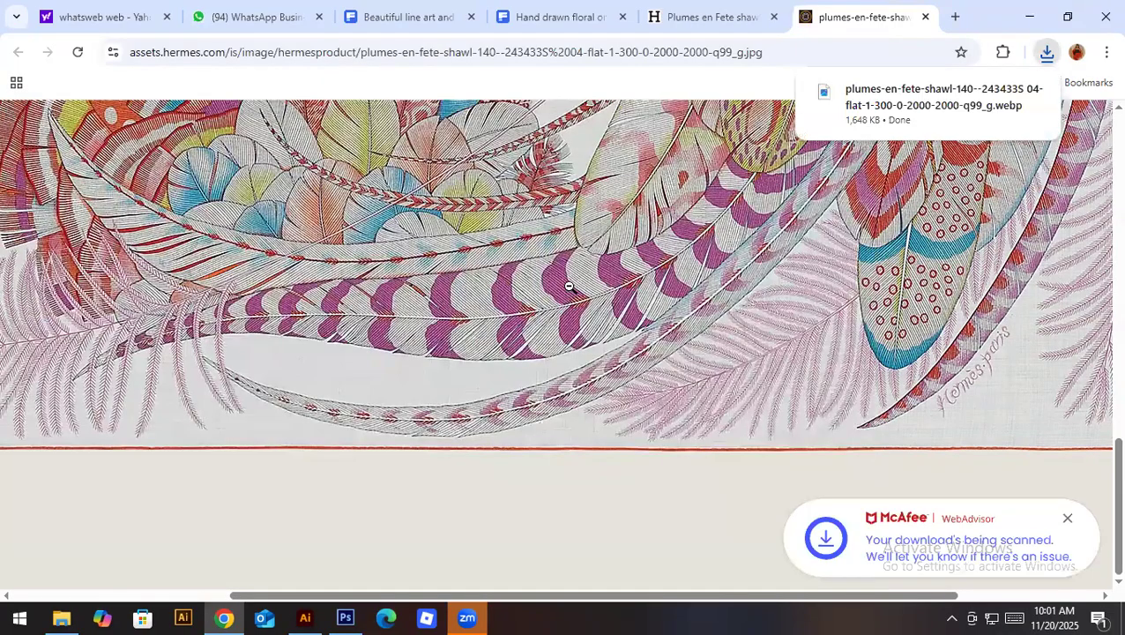
{"action": "left_click", "coordinate": [925, 17]}
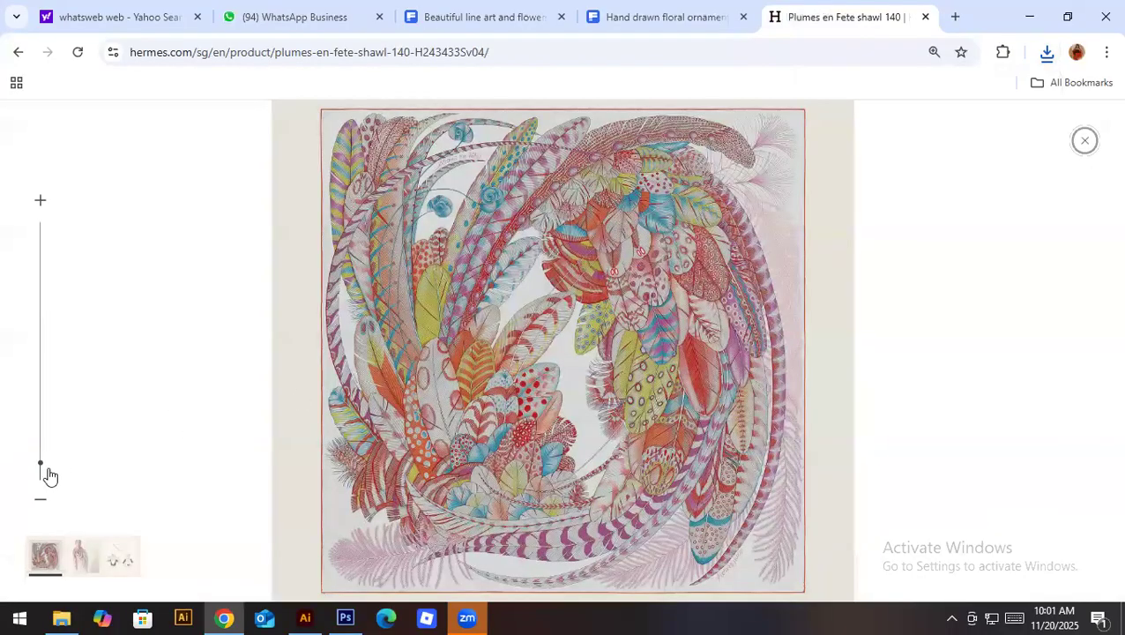
Step: Magnify the enlarged shawl image around the lower-left feather cluster and open the Snipping Tool
{"action": "left_click_drag", "start_coordinate": [40, 464], "coordinate": [63, 376]}
{"action": "left_click_drag", "start_coordinate": [446, 458], "coordinate": [518, 340]}
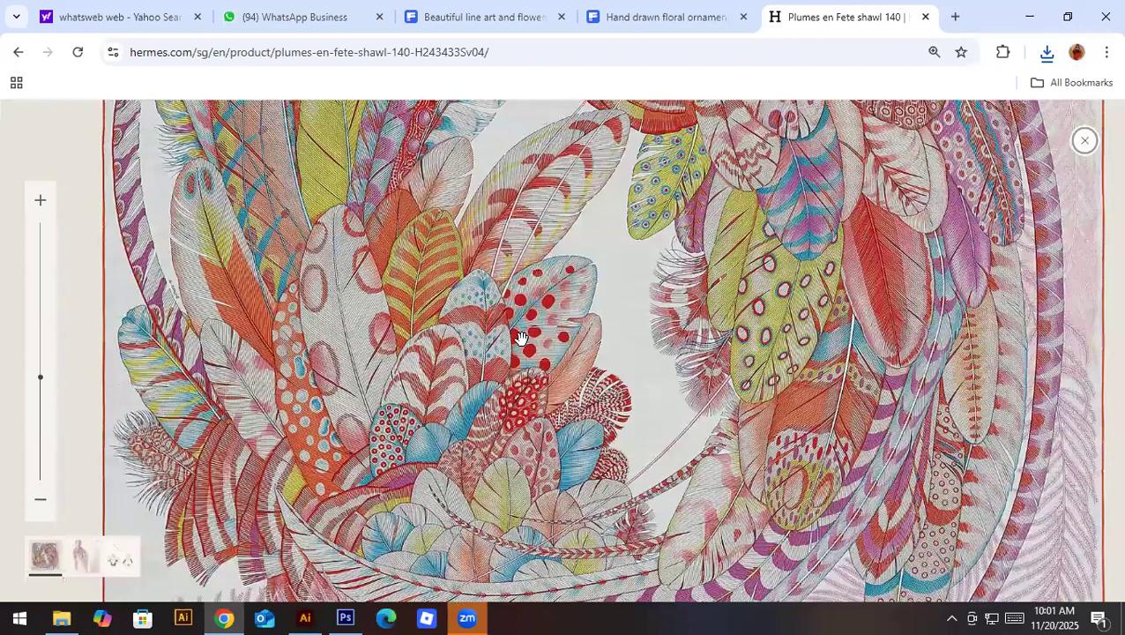
{"action": "key", "text": "super"}
{"action": "type", "text": "sc"}
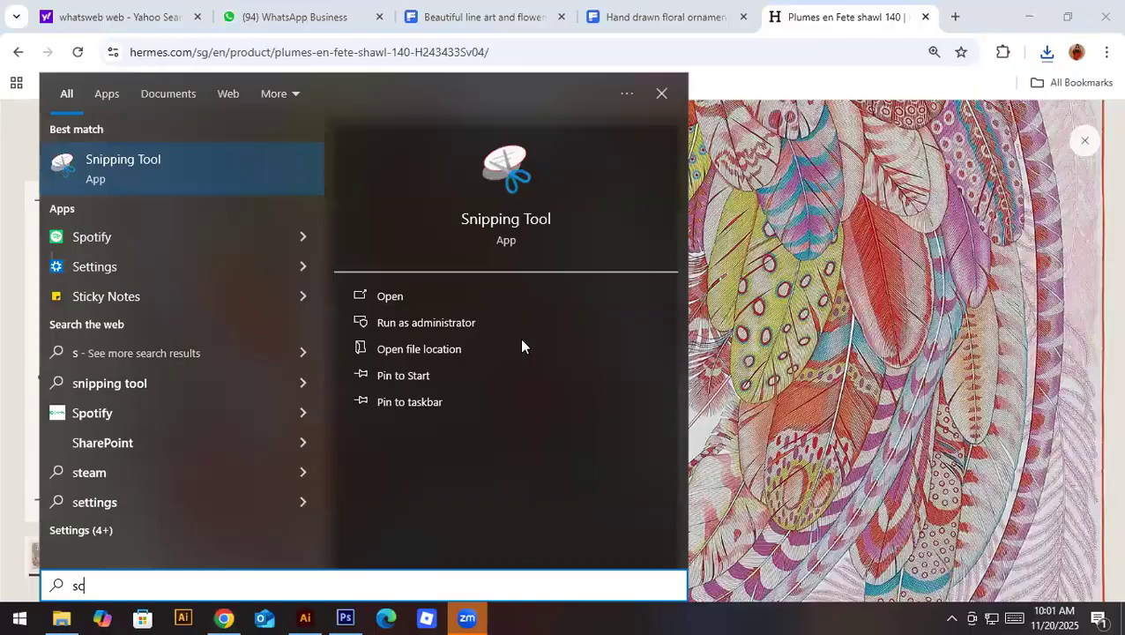
{"action": "key", "text": "BackSpace"}
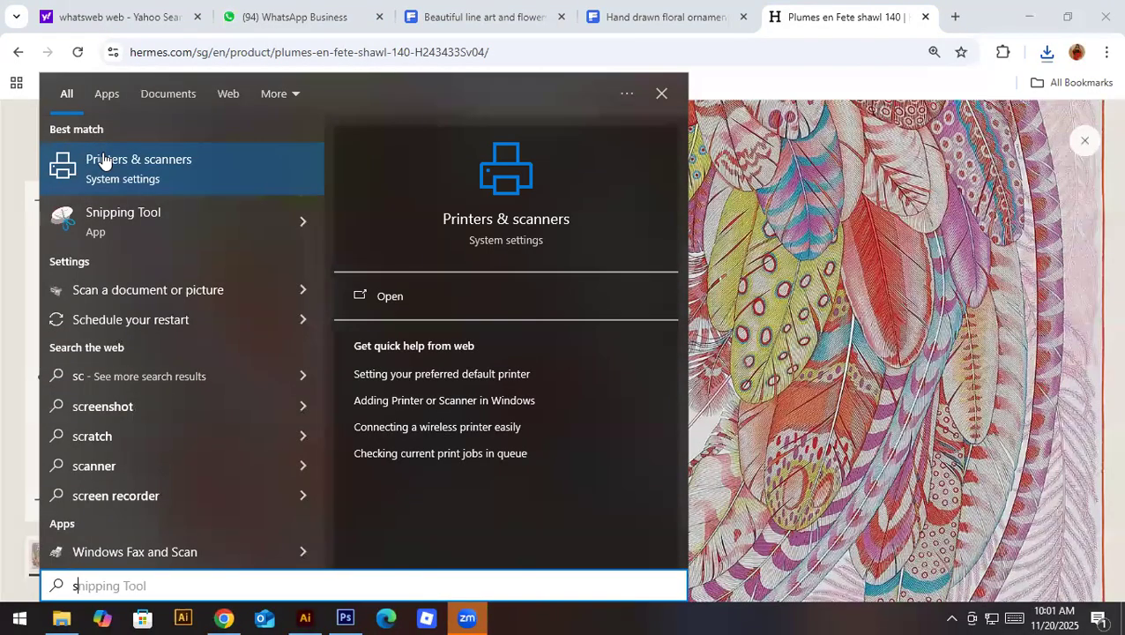
{"action": "type", "text": "c"}
{"action": "key", "text": "BackSpace"}
{"action": "key", "text": "BackSpace"}
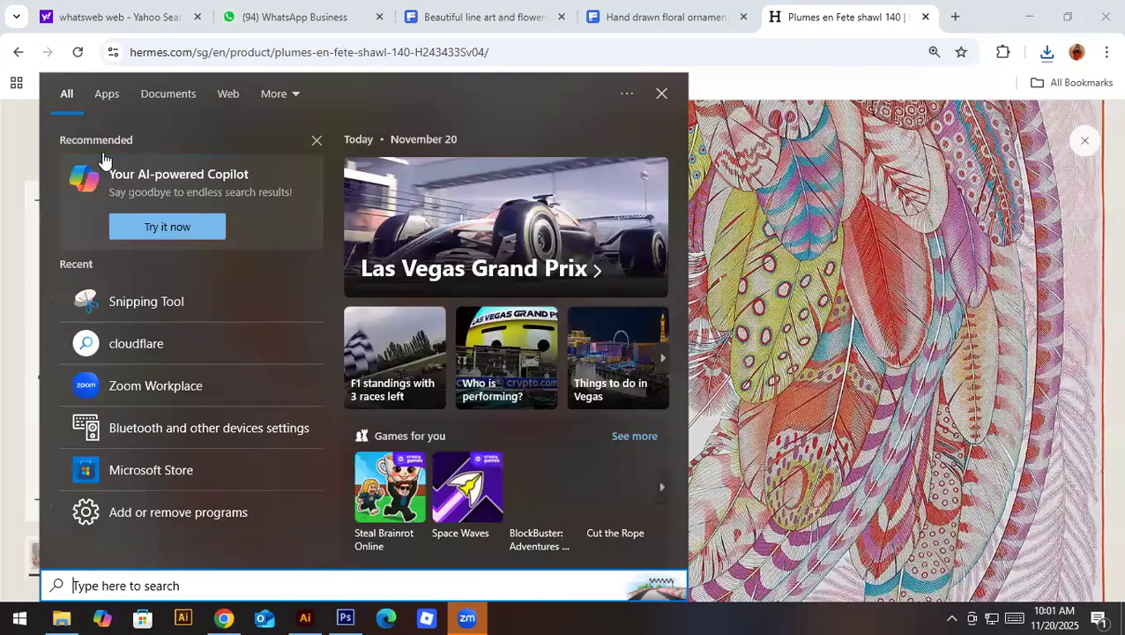
{"action": "type", "text": "scree"}
{"action": "key", "text": "BackSpace"}
{"action": "key", "text": "BackSpace"}
{"action": "key", "text": "BackSpace"}
{"action": "key", "text": "BackSpace"}
{"action": "key", "text": "BackSpace"}
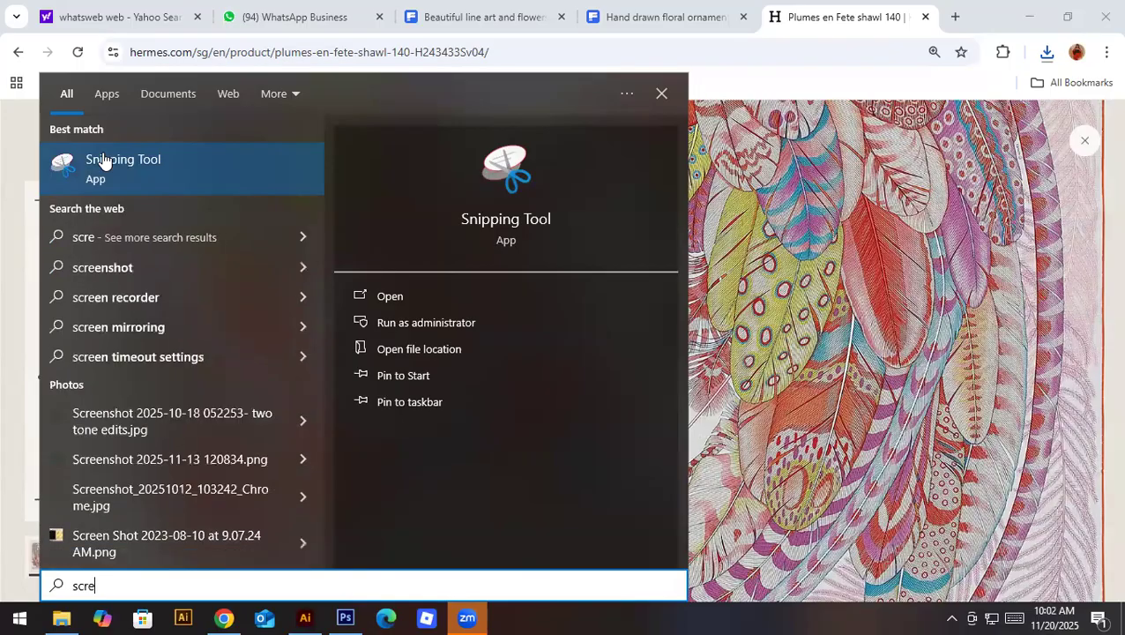
{"action": "type", "text": "sni"}
{"action": "left_click", "coordinate": [102, 159]}
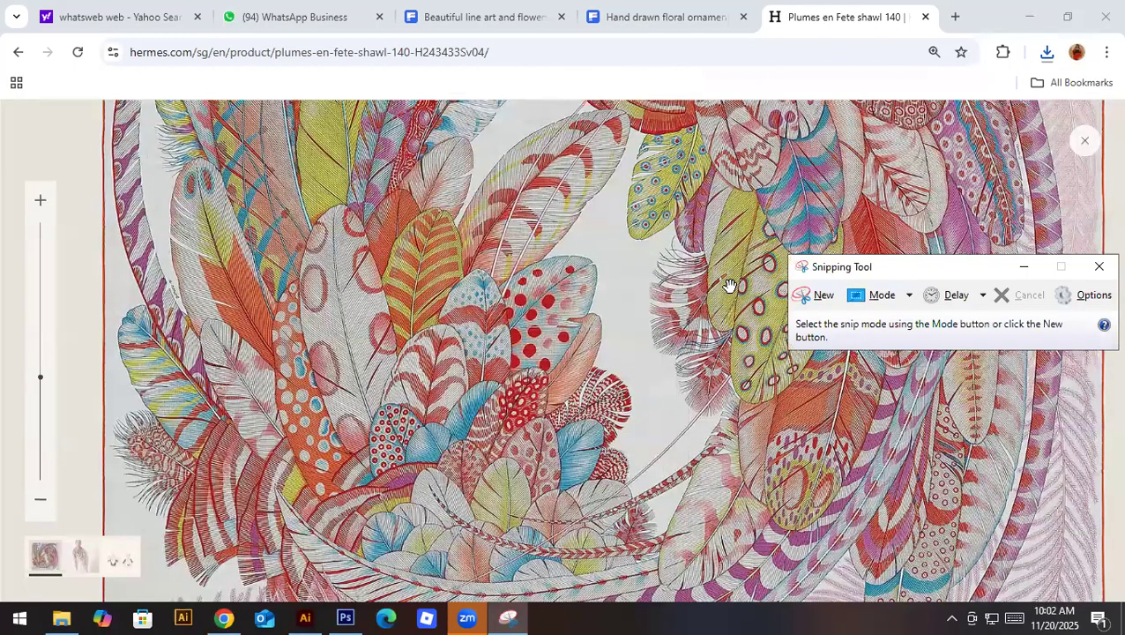
Step: Snip the shawl's lower-left feather cluster, save it as the JPEG "scarf sample 1" in Downloads, and close the capture
{"action": "left_click", "coordinate": [820, 299]}
{"action": "left_click_drag", "start_coordinate": [665, 110], "coordinate": [580, 542]}
{"action": "left_click_drag", "start_coordinate": [302, 579], "coordinate": [113, 581]}
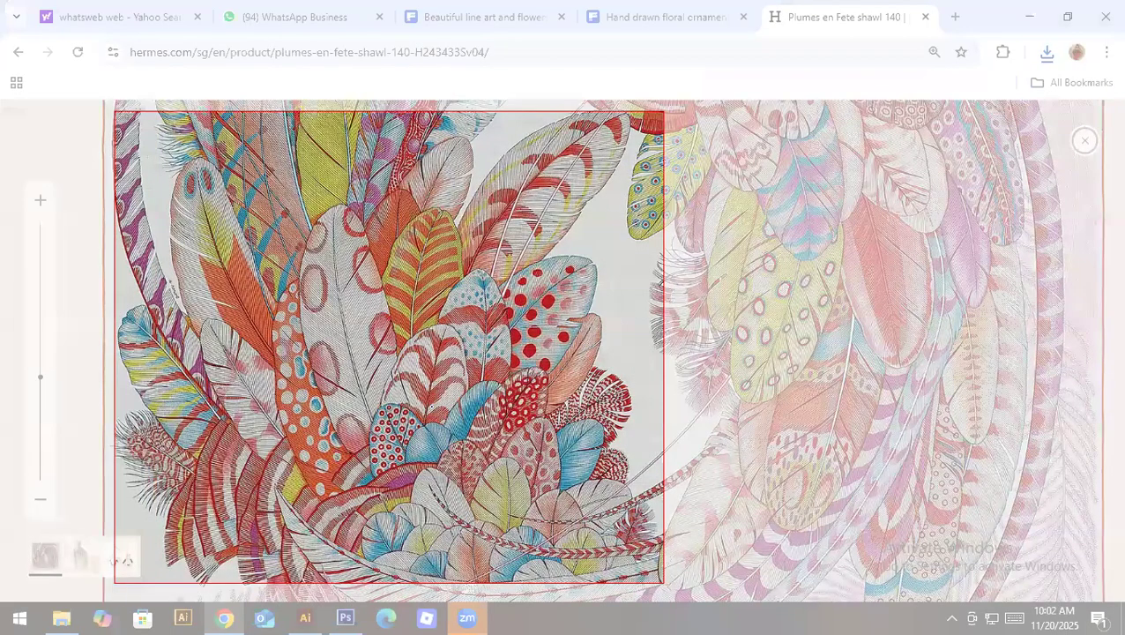
{"action": "key", "text": "ctrl+s"}
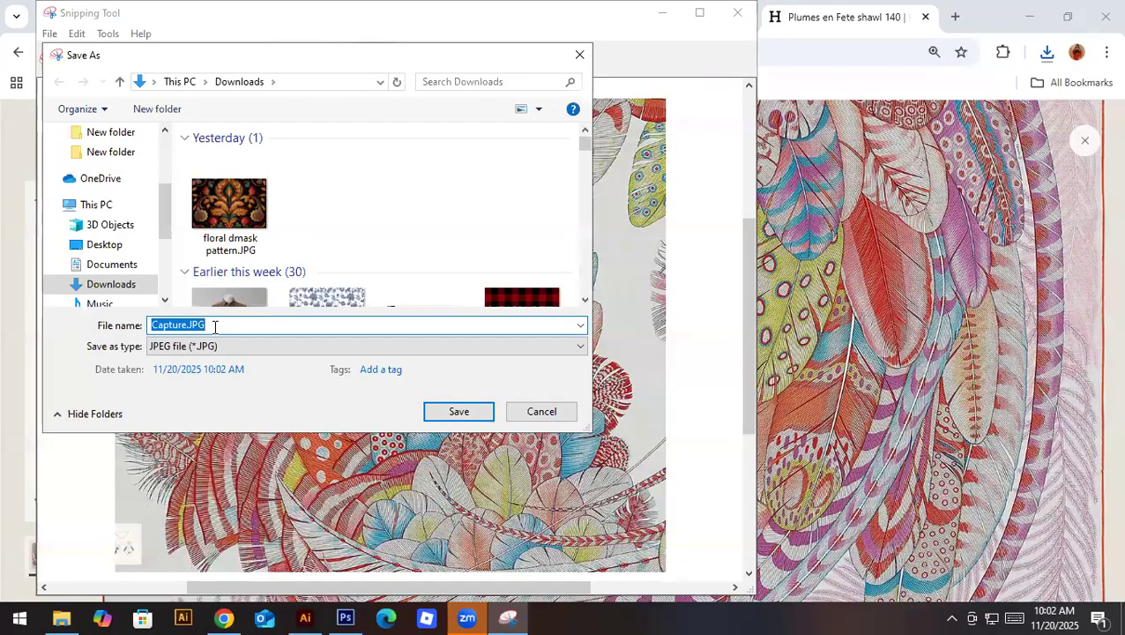
{"action": "type", "text": "scarf sam"}
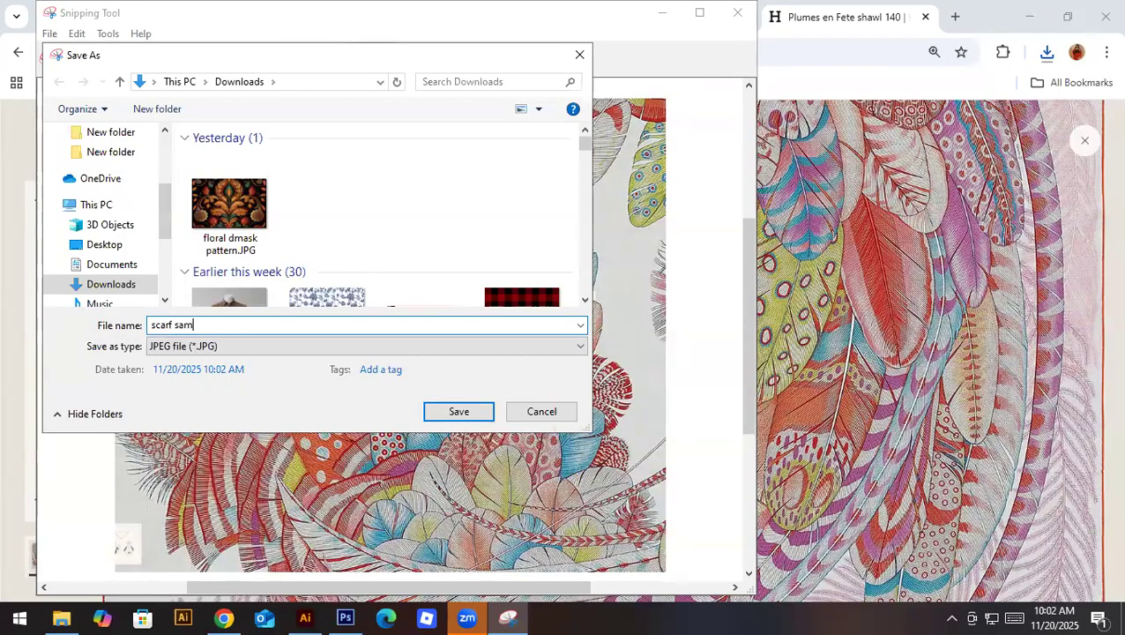
{"action": "type", "text": "ple 1"}
{"action": "key", "text": "Return"}
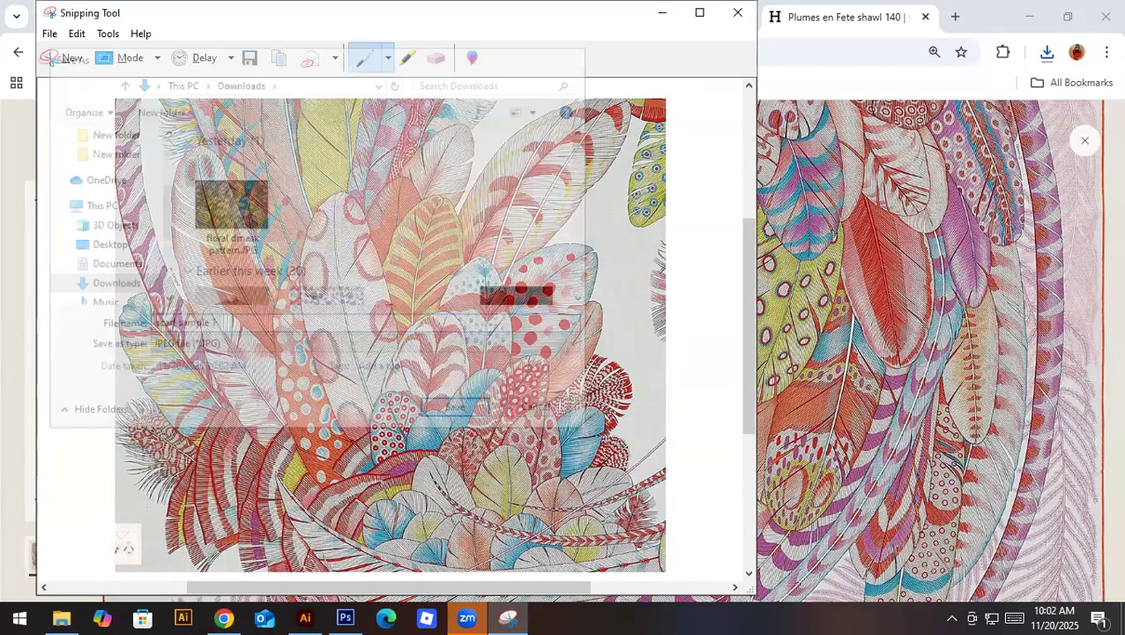
{"action": "left_click", "coordinate": [745, 23]}
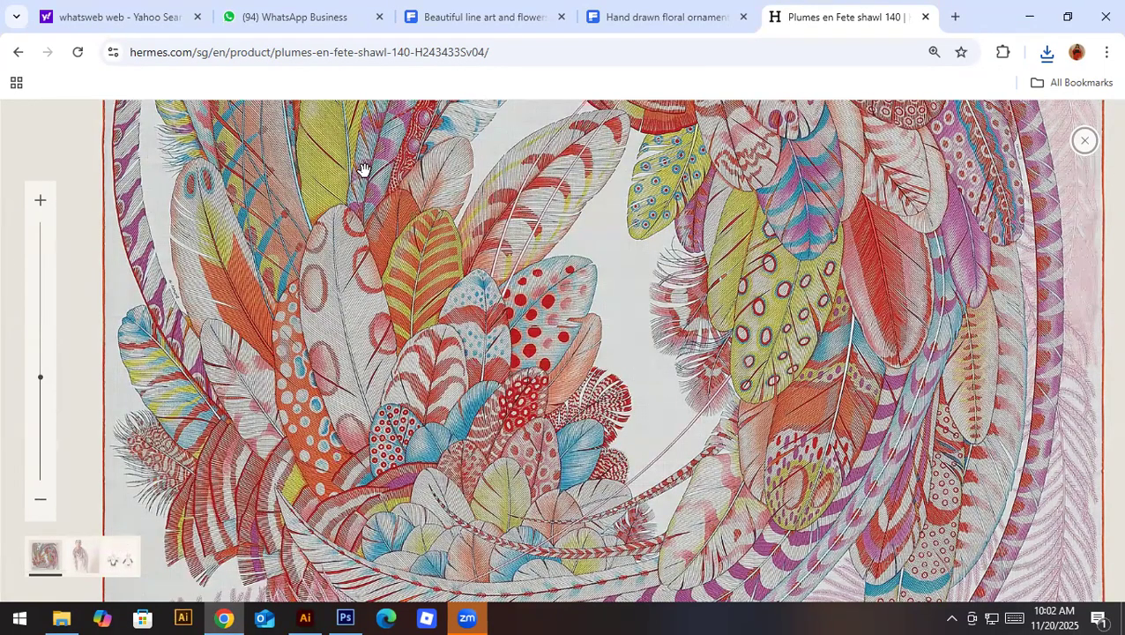
Step: Frame the shawl's upper part in the enlarged view and snip its upper-left feathers with the Snipping Tool
{"action": "left_click_drag", "start_coordinate": [631, 256], "coordinate": [632, 343]}
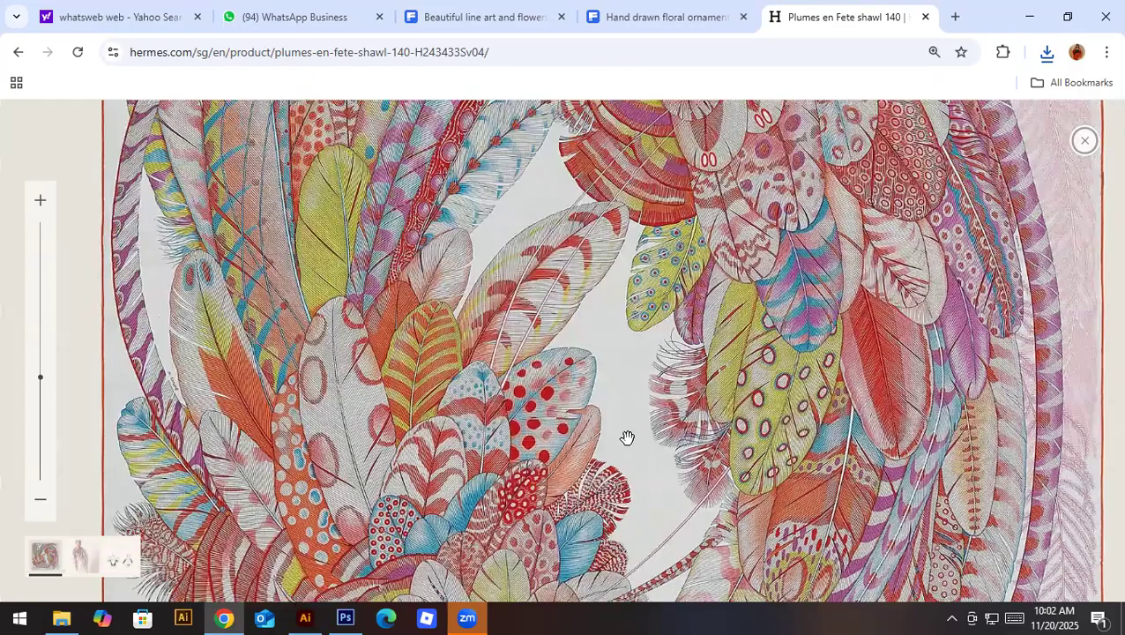
{"action": "left_click_drag", "start_coordinate": [635, 486], "coordinate": [665, 512]}
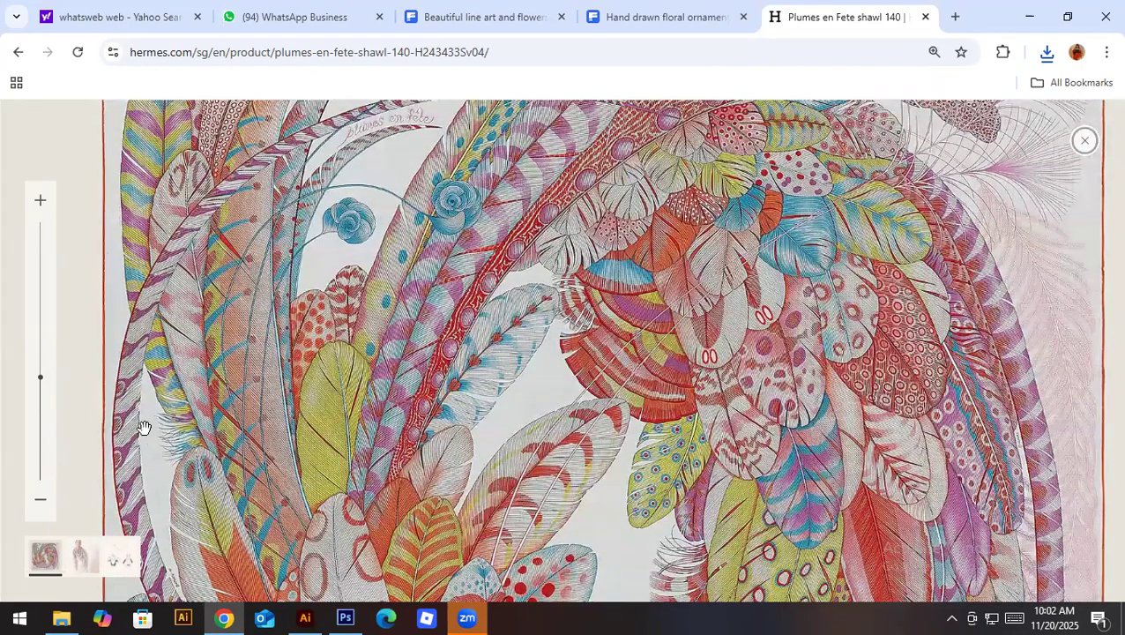
{"action": "left_click", "coordinate": [40, 502]}
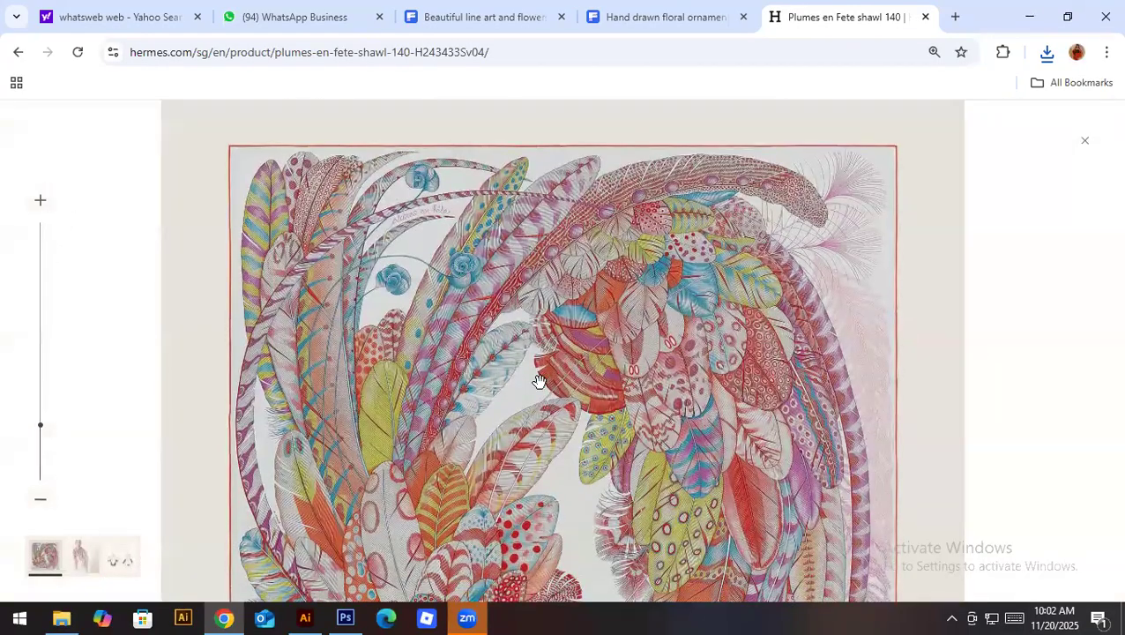
{"action": "left_click_drag", "start_coordinate": [43, 438], "coordinate": [41, 410]}
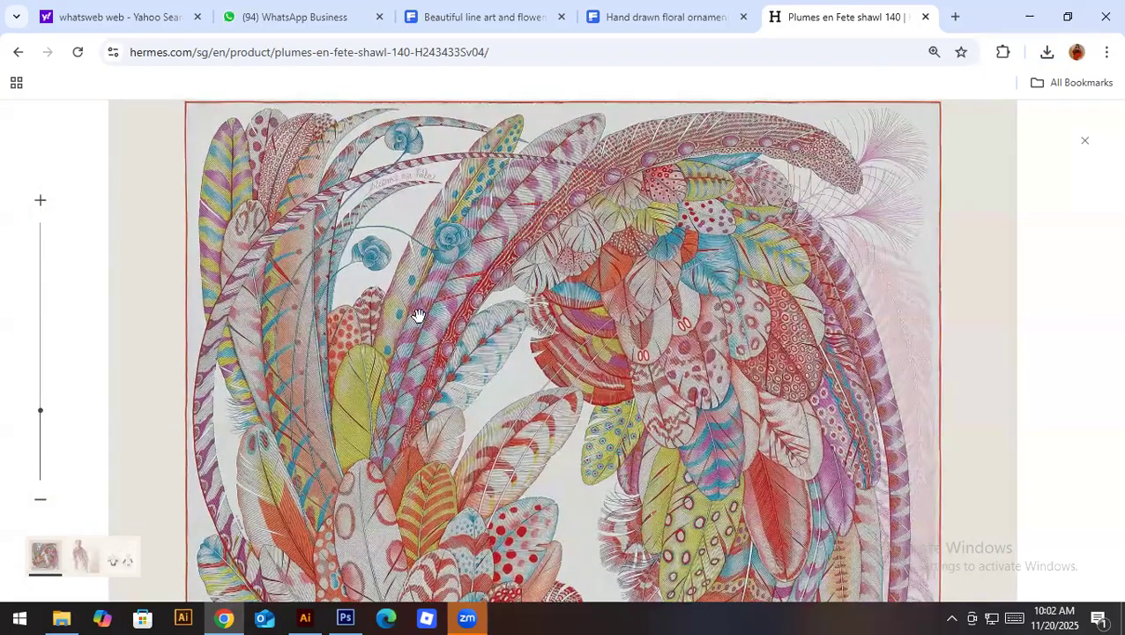
{"action": "key", "text": "super"}
{"action": "type", "text": "sn"}
{"action": "left_click", "coordinate": [85, 169]}
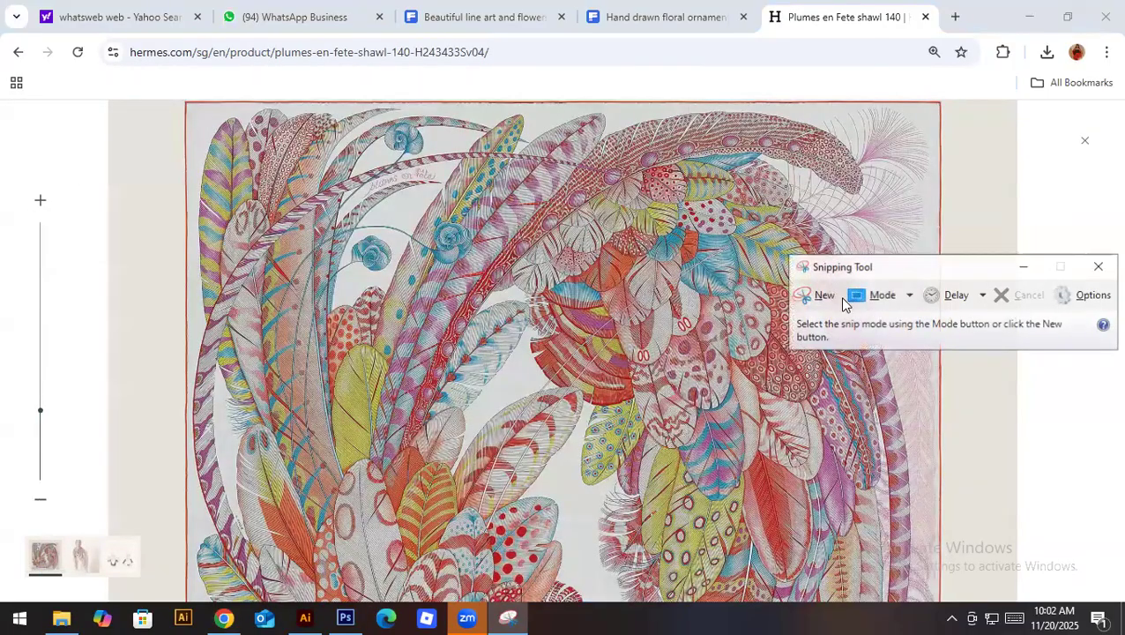
{"action": "left_click", "coordinate": [844, 298]}
{"action": "left_click", "coordinate": [818, 301]}
{"action": "left_click", "coordinate": [818, 301]}
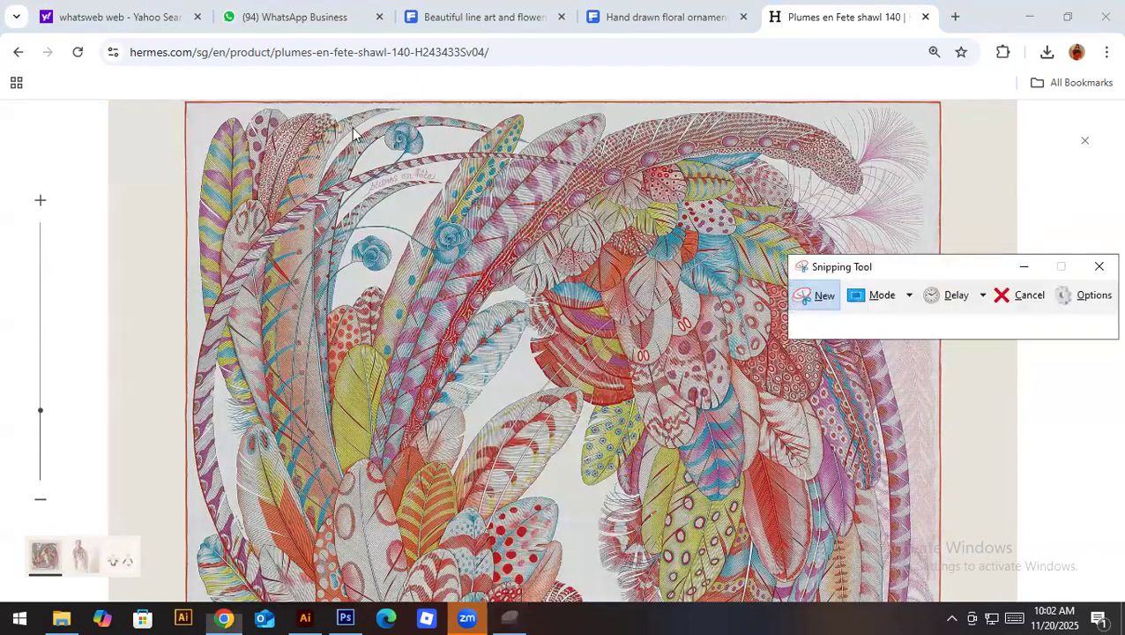
{"action": "left_click_drag", "start_coordinate": [156, 106], "coordinate": [610, 521]}
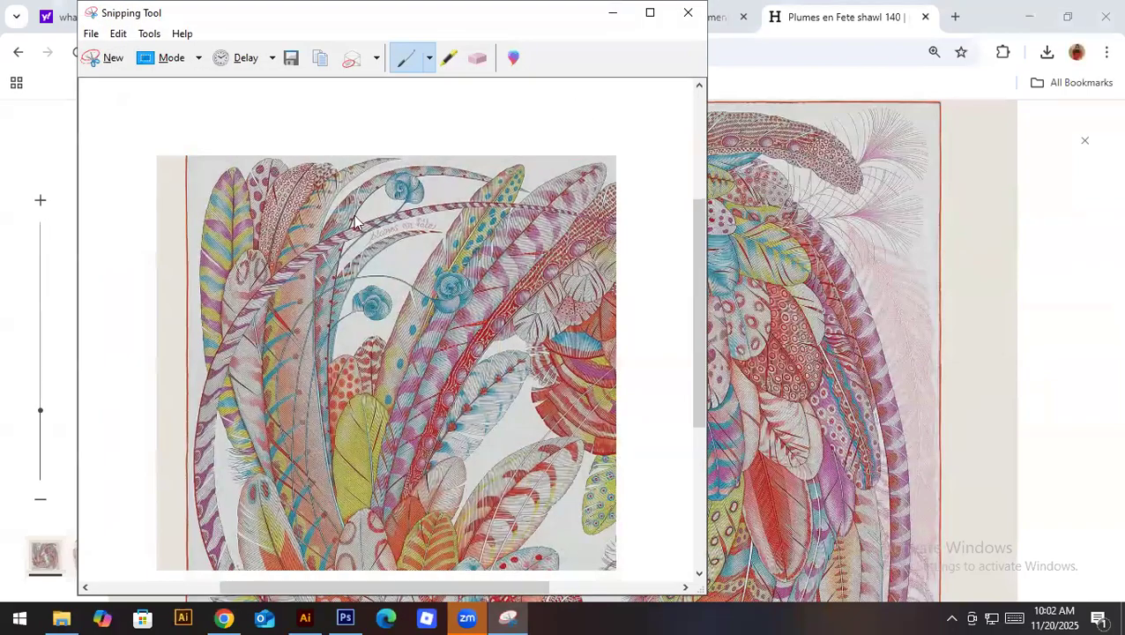
Step: Save the upper-left feather snip as "scarf sample 2.JPG" in Downloads and close the capture
{"action": "key", "text": "ctrl+s"}
{"action": "left_click", "coordinate": [271, 196]}
{"action": "left_click", "coordinate": [252, 325]}
{"action": "left_click", "coordinate": [252, 326]}
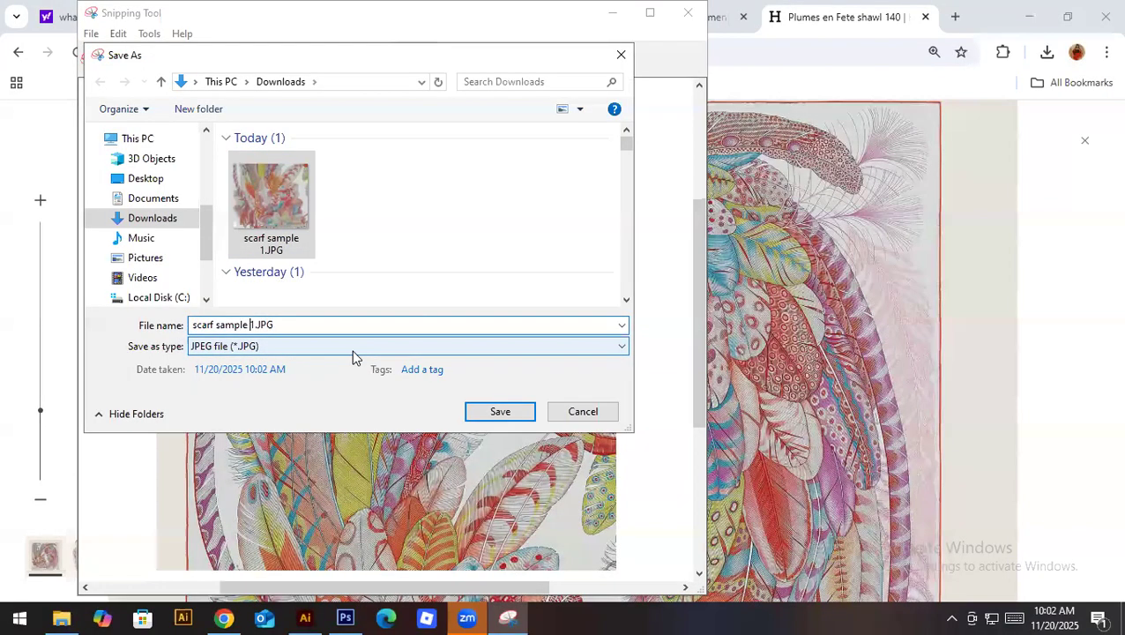
{"action": "key", "text": "Delete"}
{"action": "type", "text": "2"}
{"action": "key", "text": "Return"}
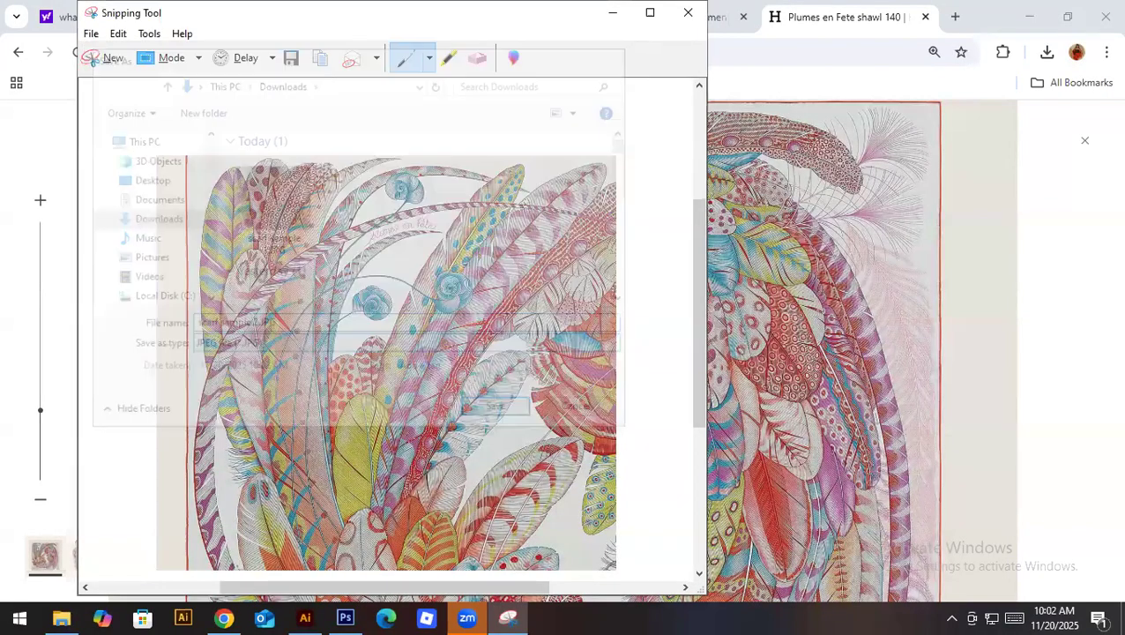
{"action": "left_click", "coordinate": [679, 18]}
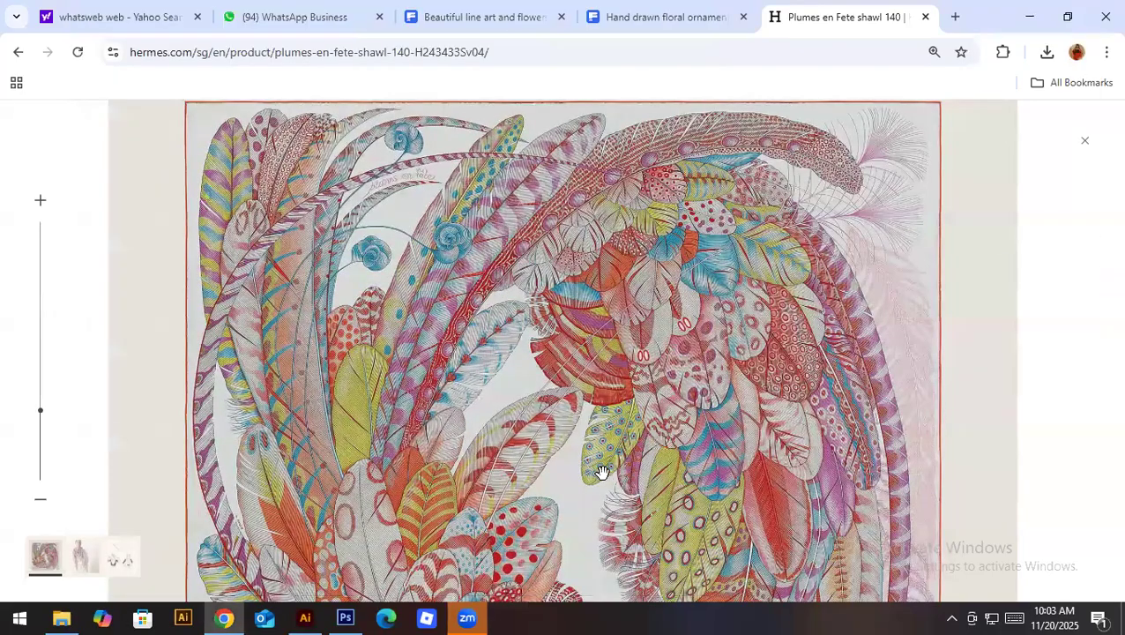
Step: Reduce the shawl image's magnification, minimize the browser and switch to Photoshop
{"action": "left_click", "coordinate": [41, 504]}
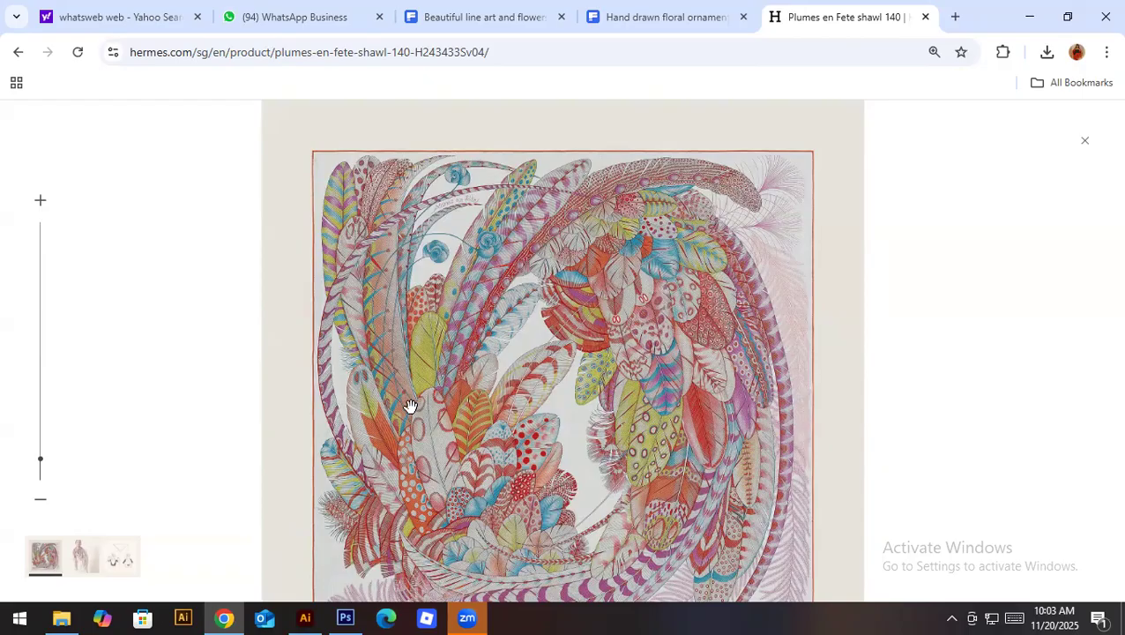
{"action": "left_click", "coordinate": [1028, 17]}
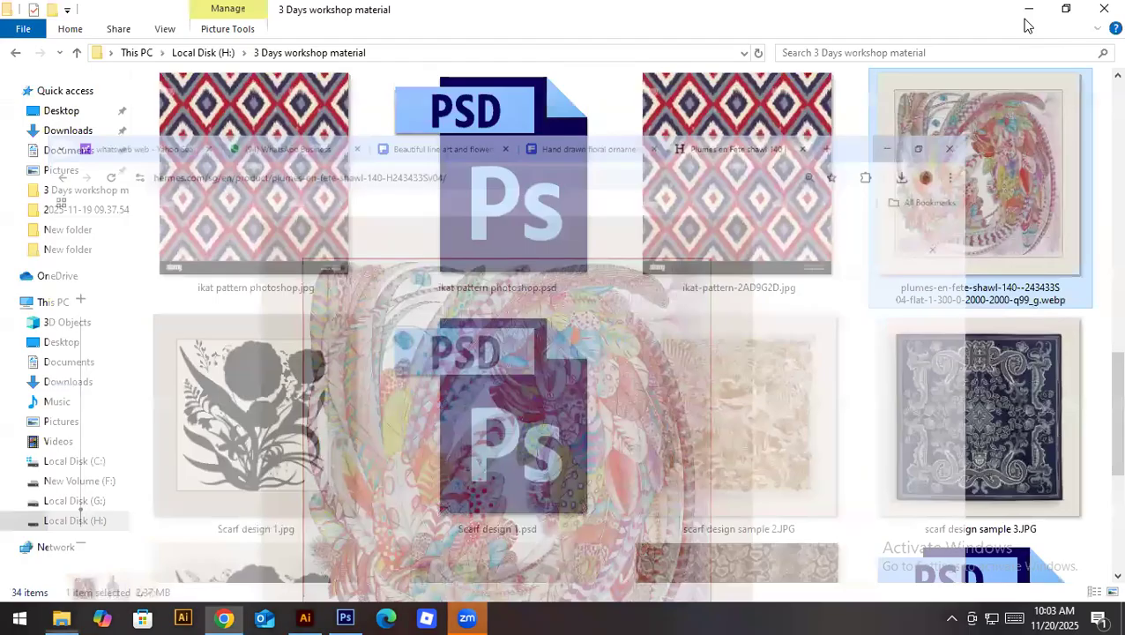
{"action": "left_click", "coordinate": [345, 617]}
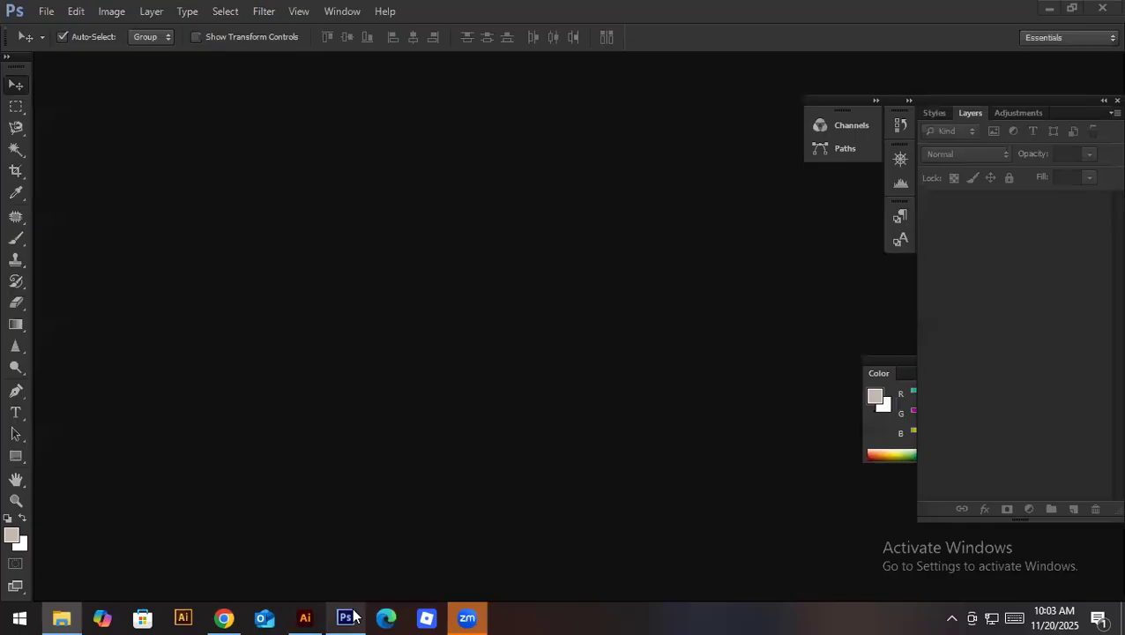
Step: Create a new RGB document 36 inches wide and 36 inches high at 300 pixels/inch with a white background
{"action": "left_click", "coordinate": [44, 11]}
{"action": "left_click", "coordinate": [60, 29]}
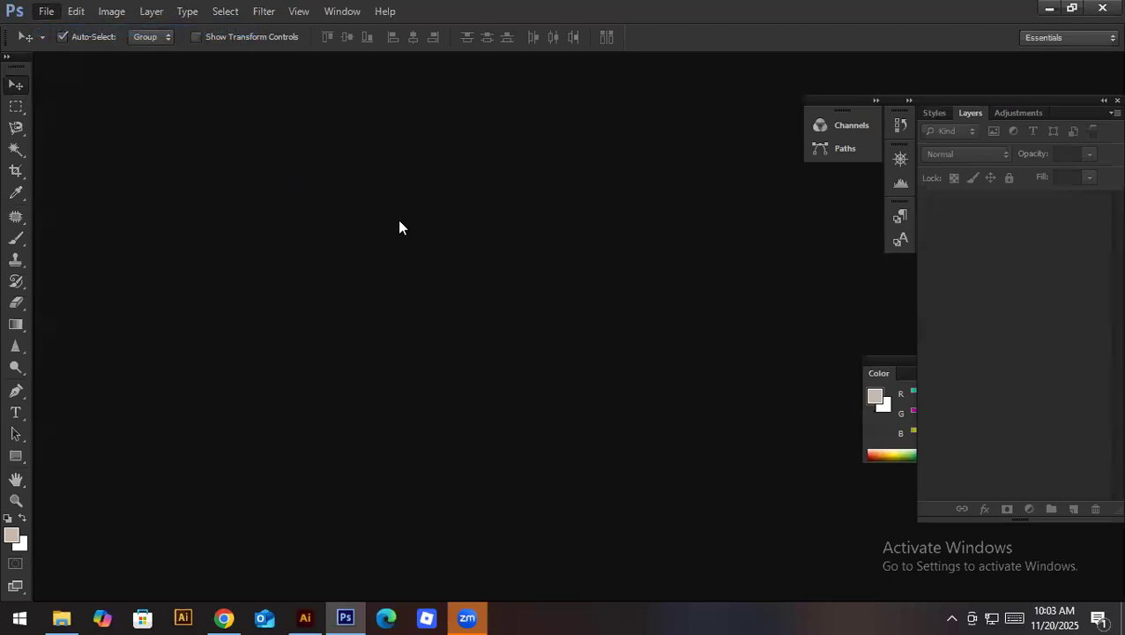
{"action": "left_click", "coordinate": [450, 243]}
{"action": "left_click", "coordinate": [448, 269]}
{"action": "double_click", "coordinate": [371, 243]}
{"action": "type", "text": "36"}
{"action": "double_click", "coordinate": [371, 268]}
{"action": "type", "text": "36"}
{"action": "double_click", "coordinate": [370, 293]}
{"action": "type", "text": "300"}
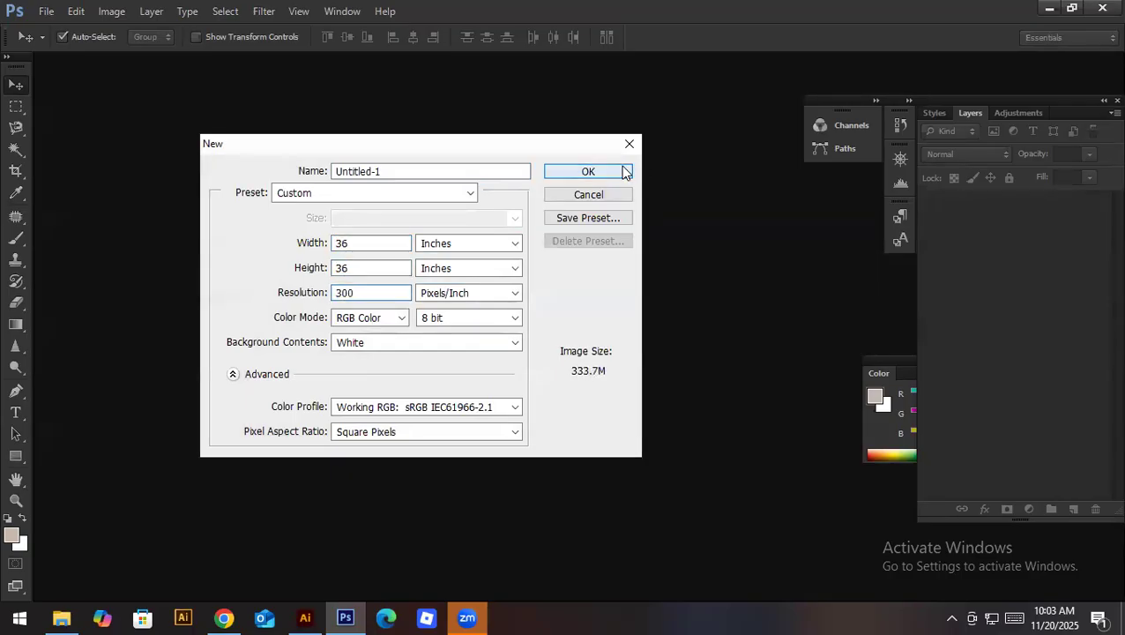
{"action": "left_click", "coordinate": [623, 171]}
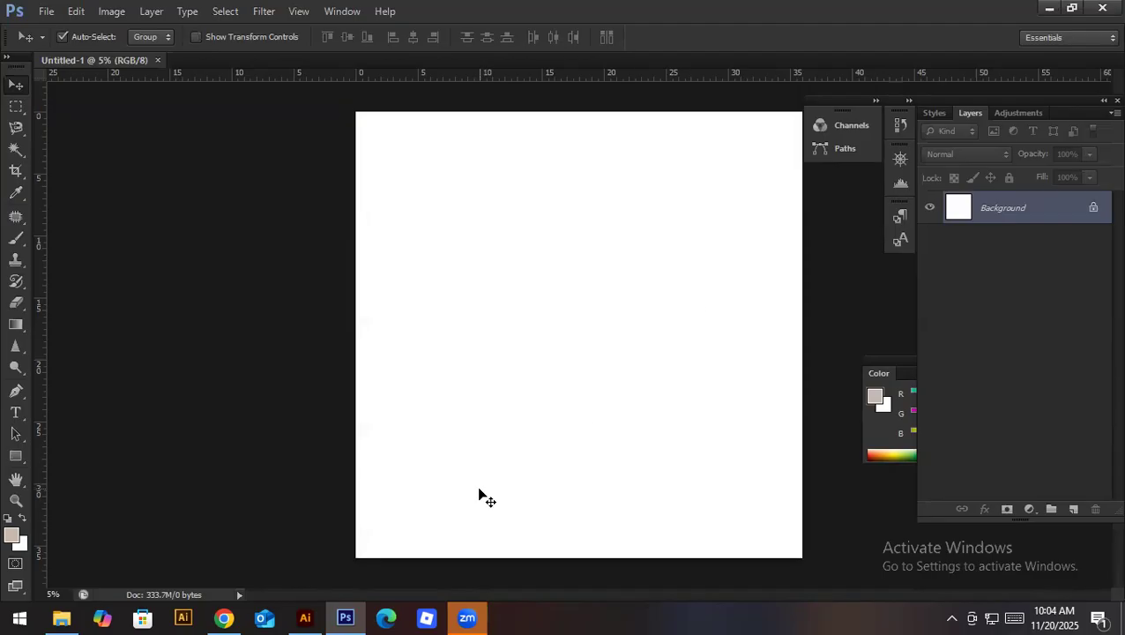
Step: Place the "scarf sample 1.JPG" image from Downloads into the new document
{"action": "left_click", "coordinate": [481, 614]}
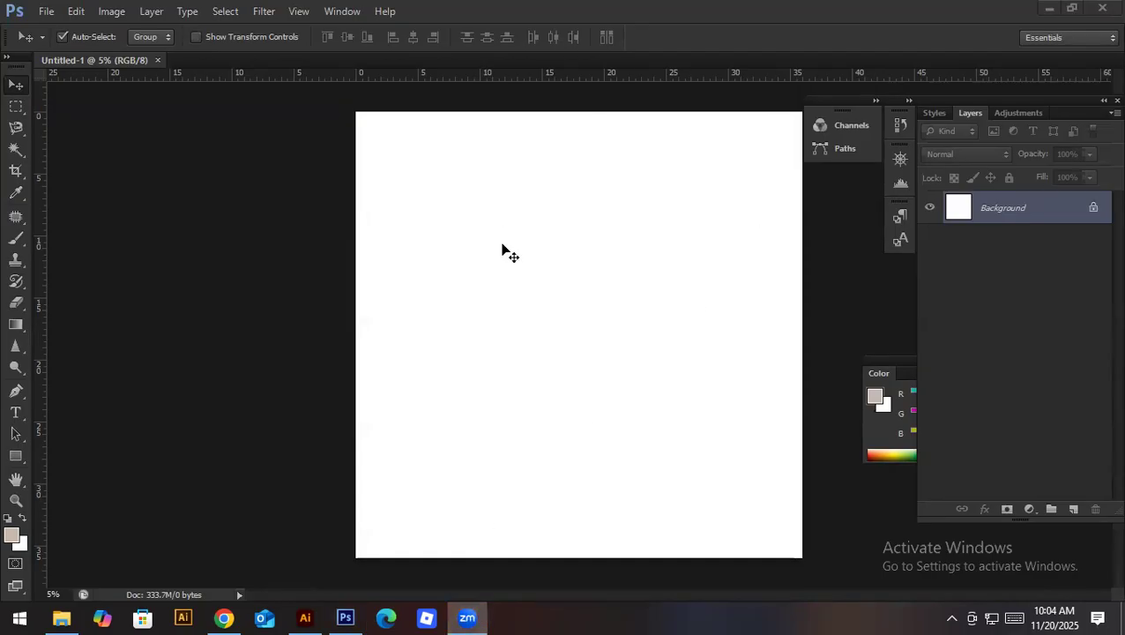
{"action": "left_click", "coordinate": [503, 251]}
{"action": "left_click", "coordinate": [44, 11]}
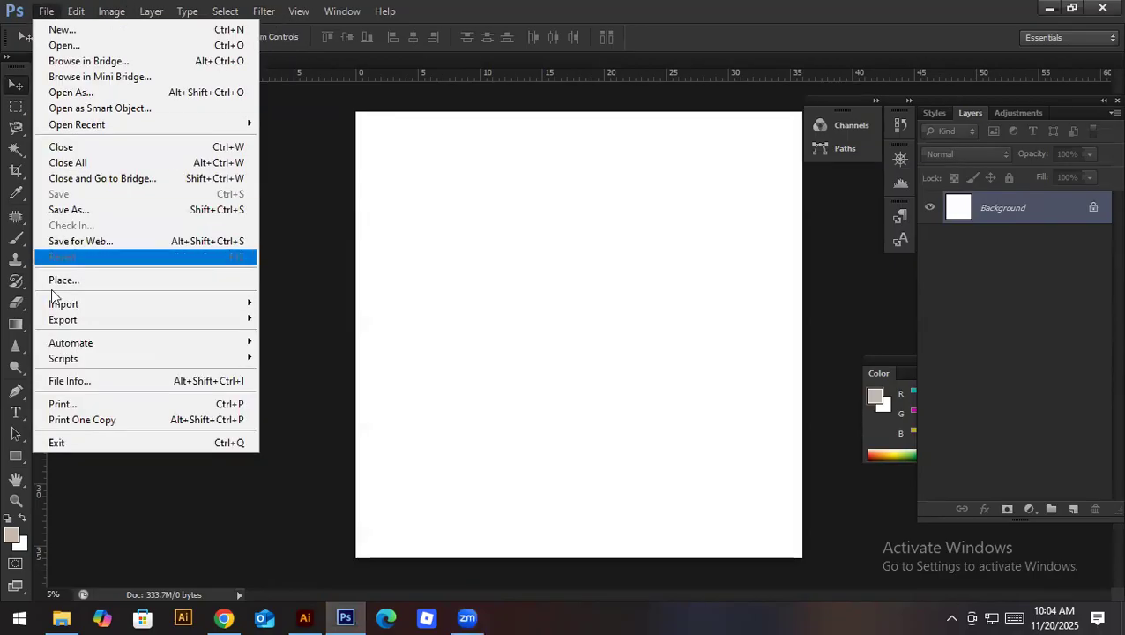
{"action": "left_click", "coordinate": [60, 282]}
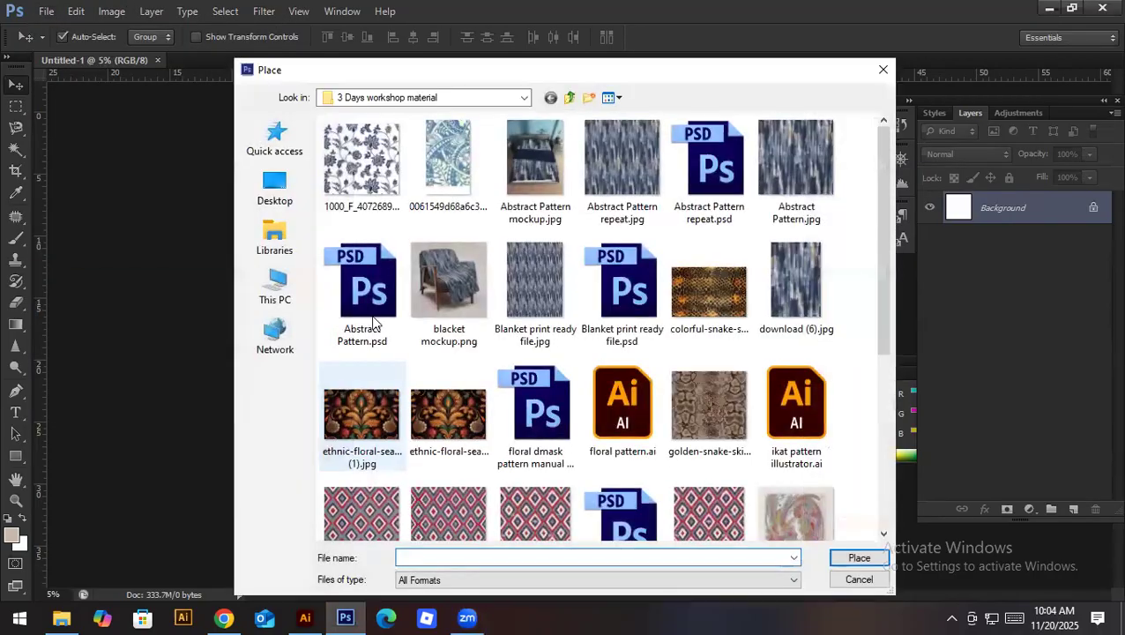
{"action": "left_click", "coordinate": [283, 154]}
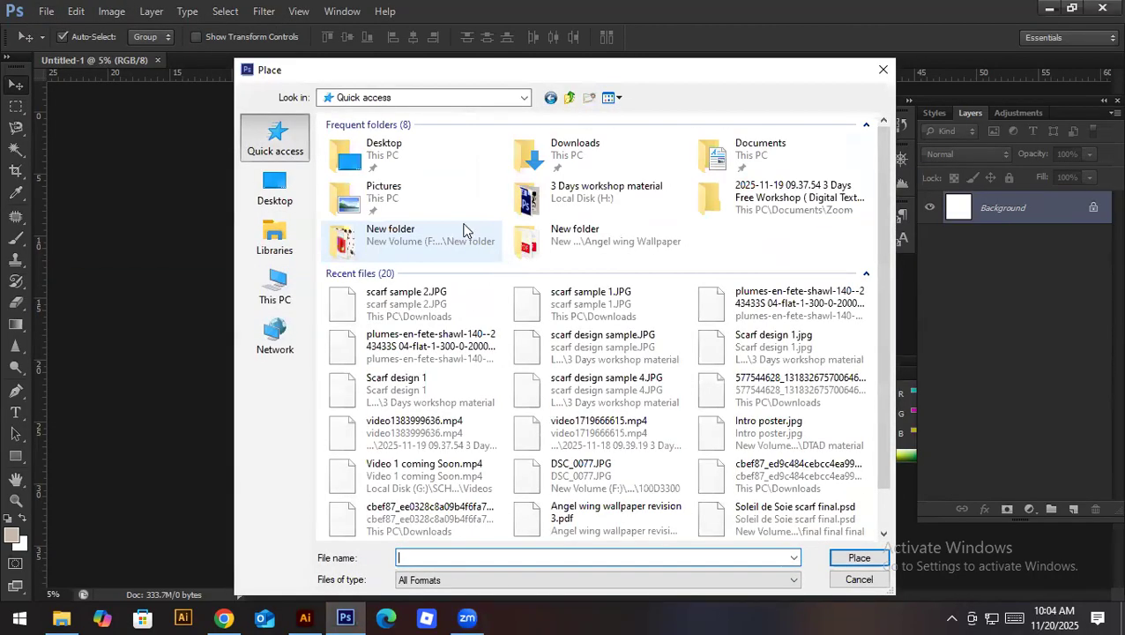
{"action": "double_click", "coordinate": [610, 166]}
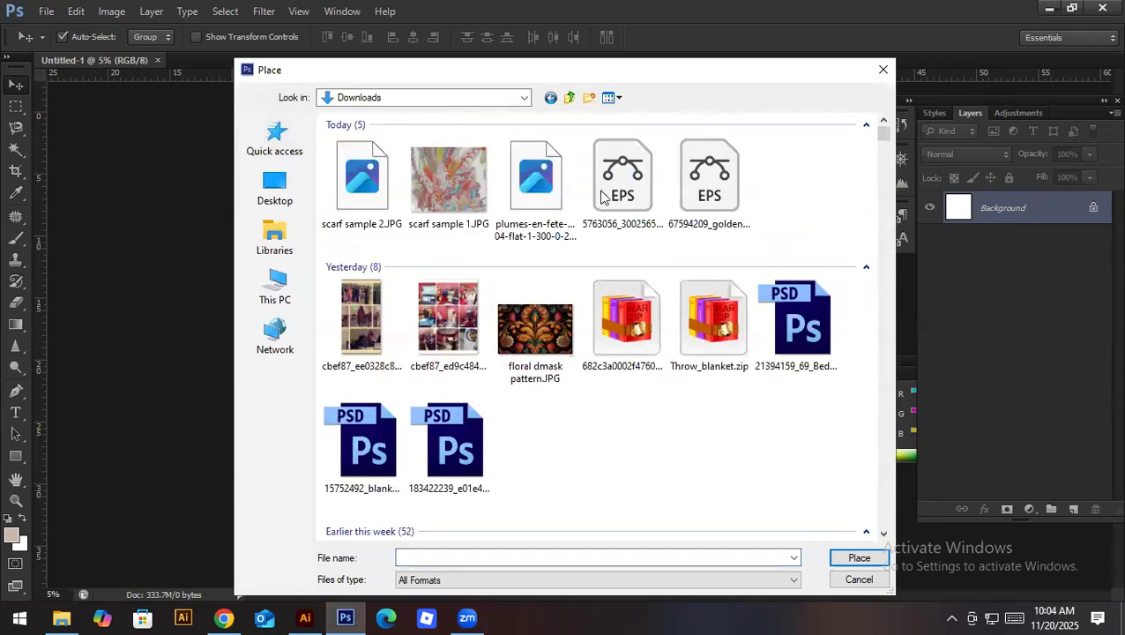
{"action": "left_click", "coordinate": [452, 205]}
{"action": "double_click", "coordinate": [452, 205]}
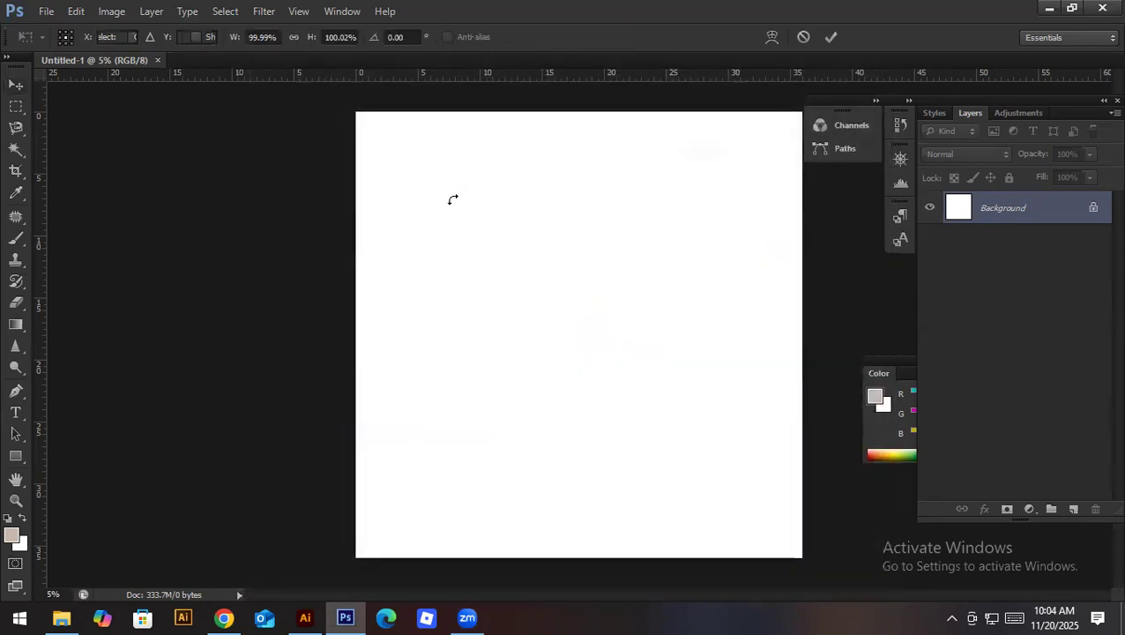
Step: Scale the placed scarf sample to about 417% and position it against the canvas's left edge
{"action": "left_click_drag", "start_coordinate": [621, 296], "coordinate": [757, 176]}
{"action": "left_click_drag", "start_coordinate": [698, 293], "coordinate": [635, 322]}
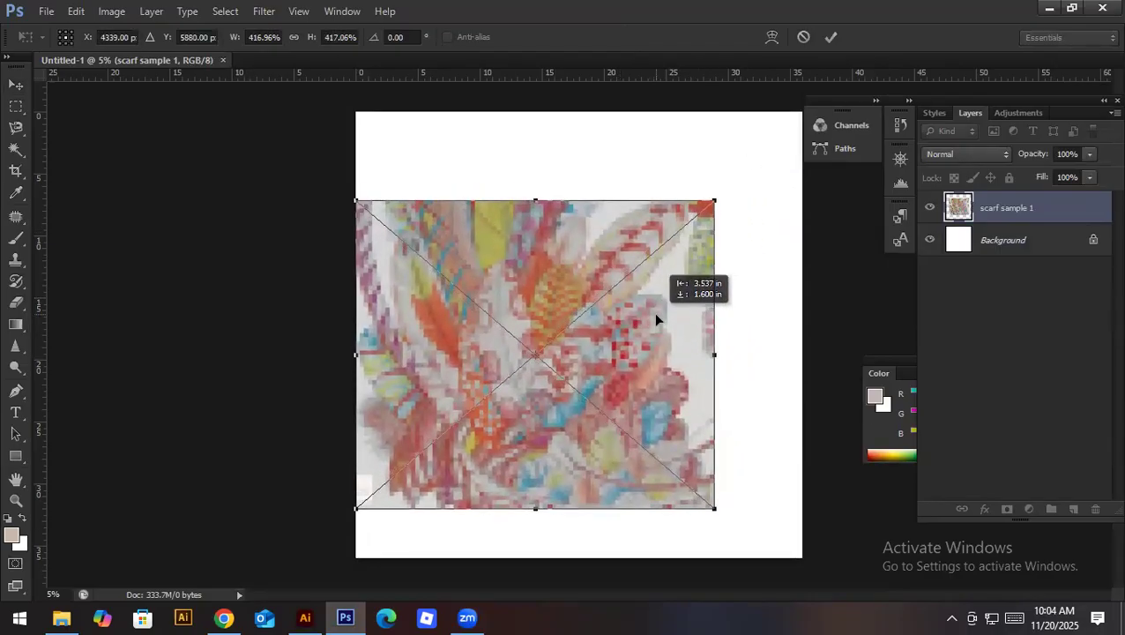
{"action": "key", "text": "Return"}
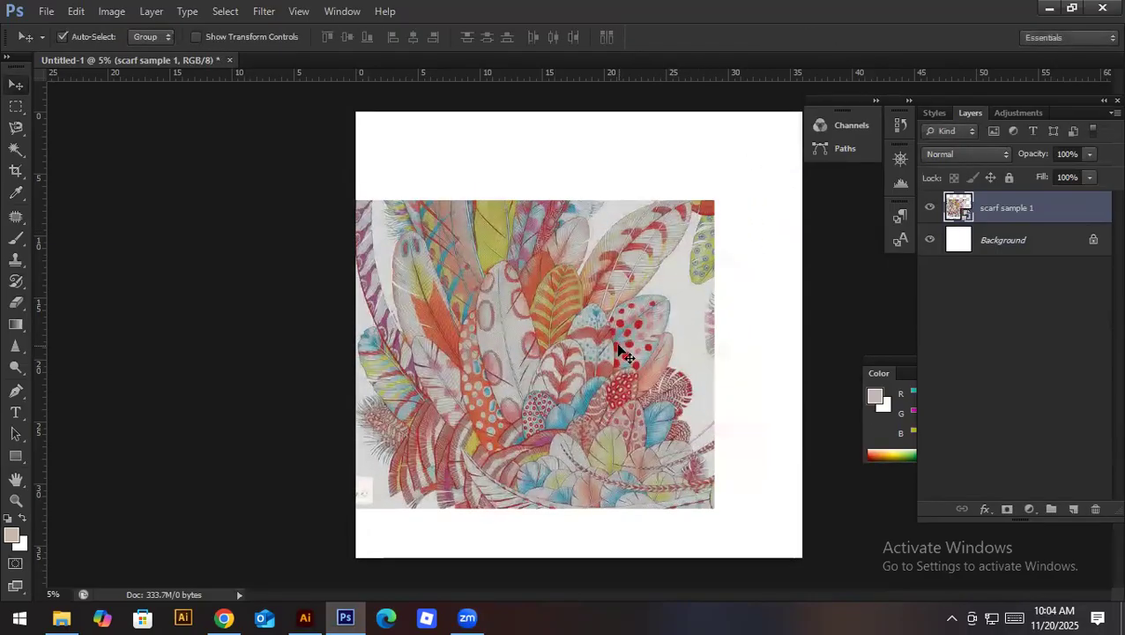
Step: Examine the feather details of the placed scarf sample at close range to judge its image quality
{"action": "scroll", "coordinate": [577, 455], "scroll_direction": "up", "scroll_amount": 3}
{"action": "left_click_drag", "start_coordinate": [602, 462], "coordinate": [606, 460]}
{"action": "left_click_drag", "start_coordinate": [661, 416], "coordinate": [429, 356]}
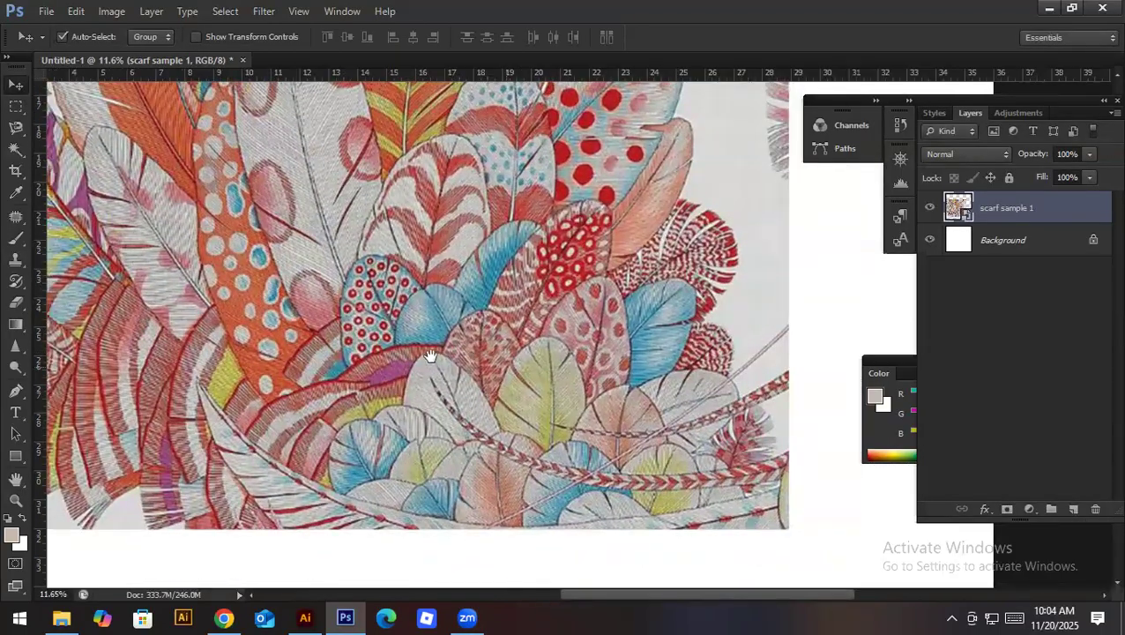
{"action": "scroll", "coordinate": [388, 397], "scroll_direction": "up", "scroll_amount": 2}
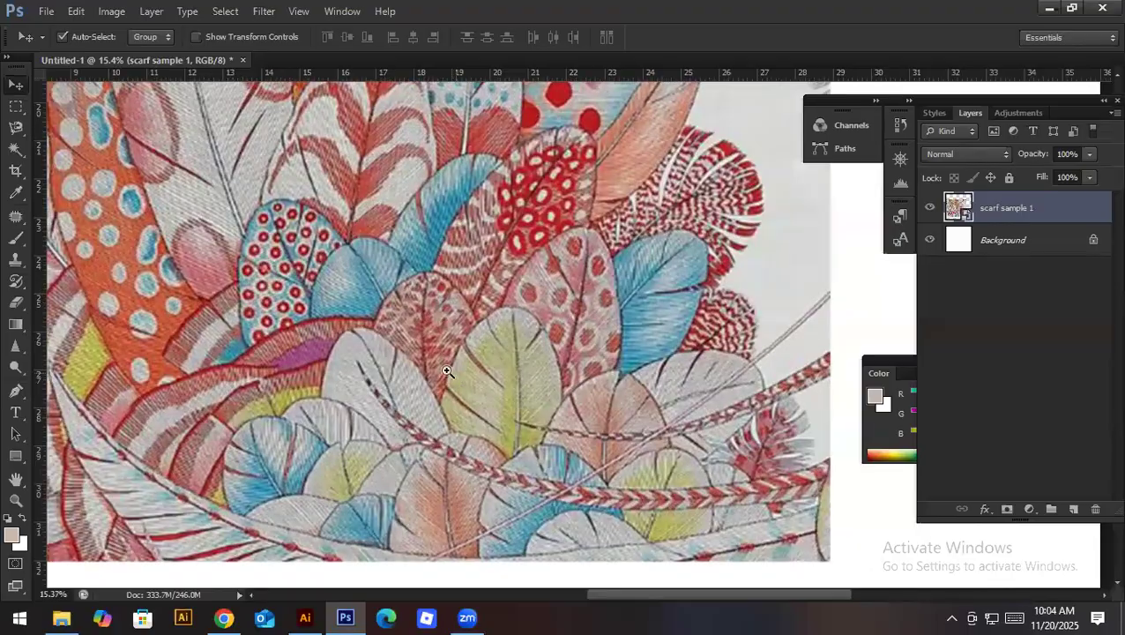
{"action": "scroll", "coordinate": [446, 371], "scroll_direction": "down", "scroll_amount": 3}
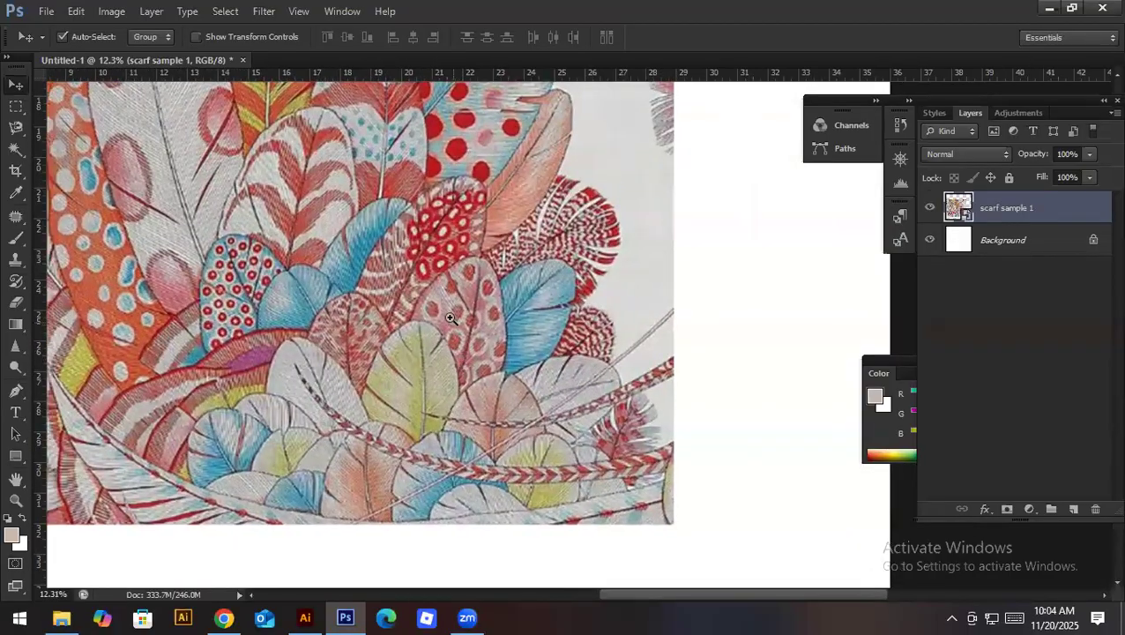
{"action": "scroll", "coordinate": [464, 366], "scroll_direction": "down", "scroll_amount": 4}
{"action": "left_click_drag", "start_coordinate": [283, 219], "coordinate": [395, 320]}
{"action": "scroll", "coordinate": [411, 340], "scroll_direction": "up", "scroll_amount": 3}
{"action": "scroll", "coordinate": [375, 283], "scroll_direction": "up", "scroll_amount": 1}
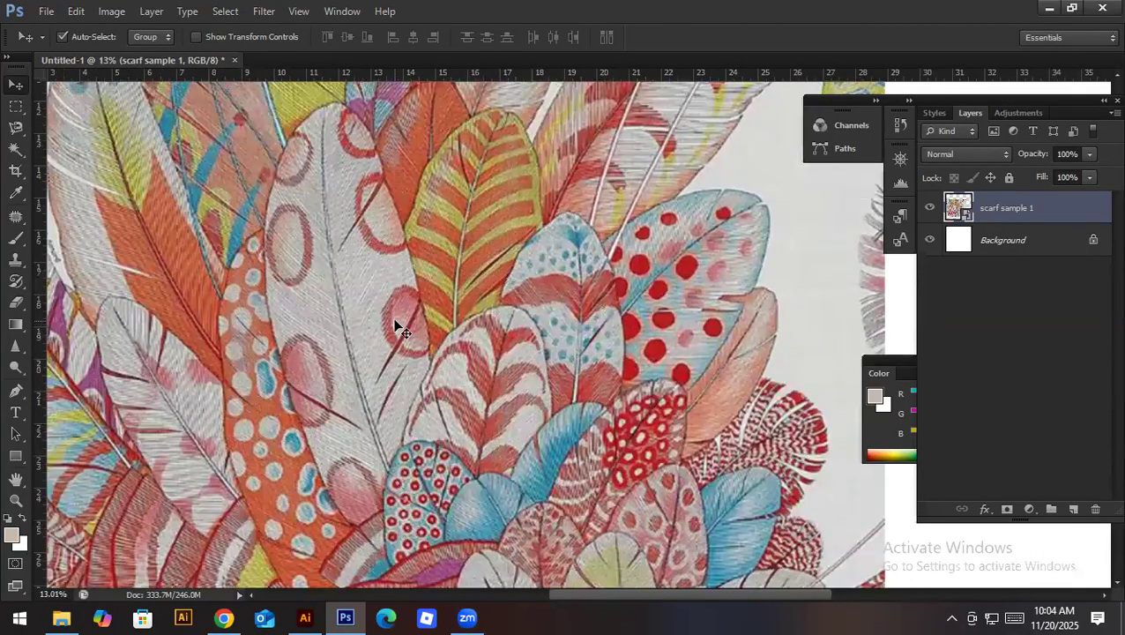
Step: Activate the Pen tool, add a new layer above "scarf sample 1" and frame the central feathers
{"action": "key", "text": "p"}
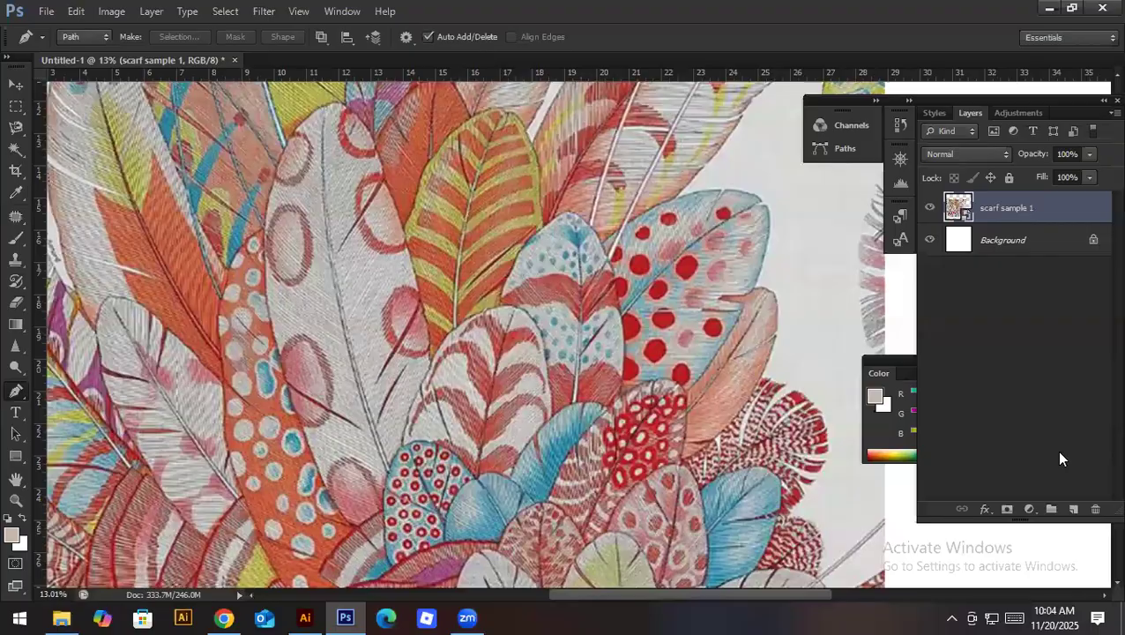
{"action": "left_click", "coordinate": [1073, 509]}
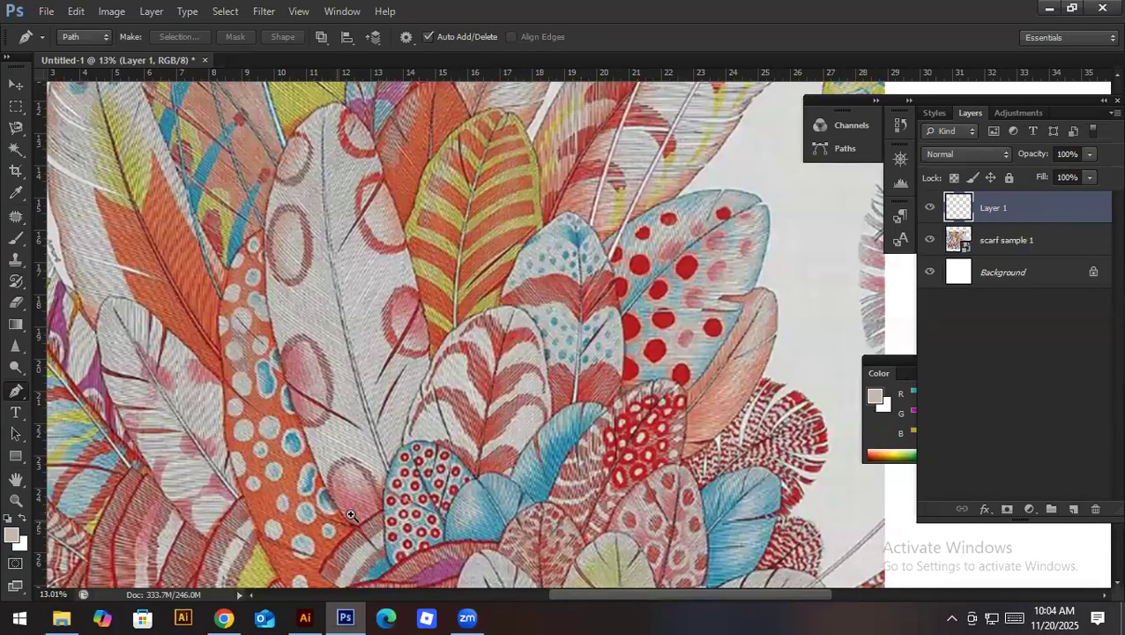
{"action": "scroll", "coordinate": [400, 529], "scroll_direction": "up", "scroll_amount": 3}
{"action": "scroll", "coordinate": [384, 532], "scroll_direction": "down", "scroll_amount": 2}
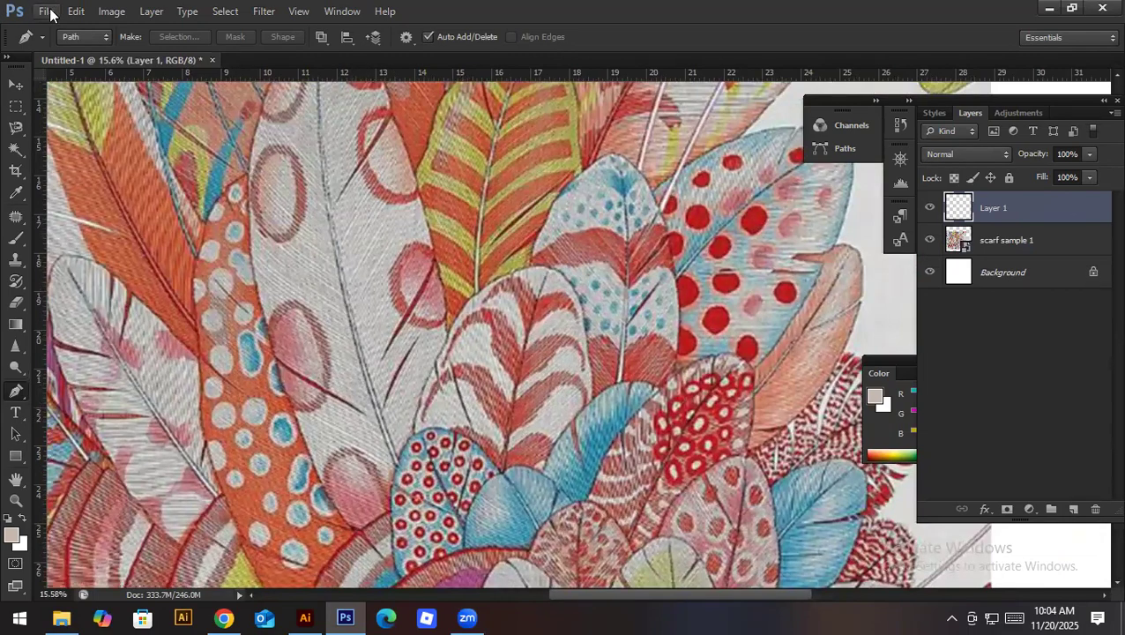
Step: Open the plumes-en-fete-shawl webp image from the workshop material folder, inspect its lower-left feathers enlarged, and close the viewer
{"action": "left_click", "coordinate": [61, 617]}
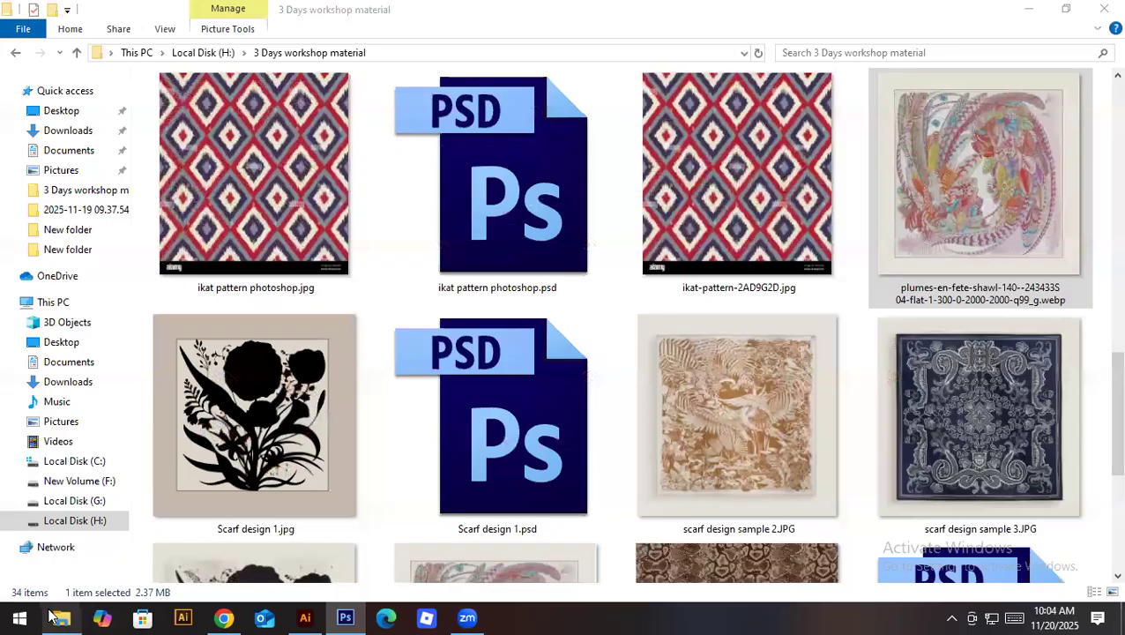
{"action": "double_click", "coordinate": [948, 228]}
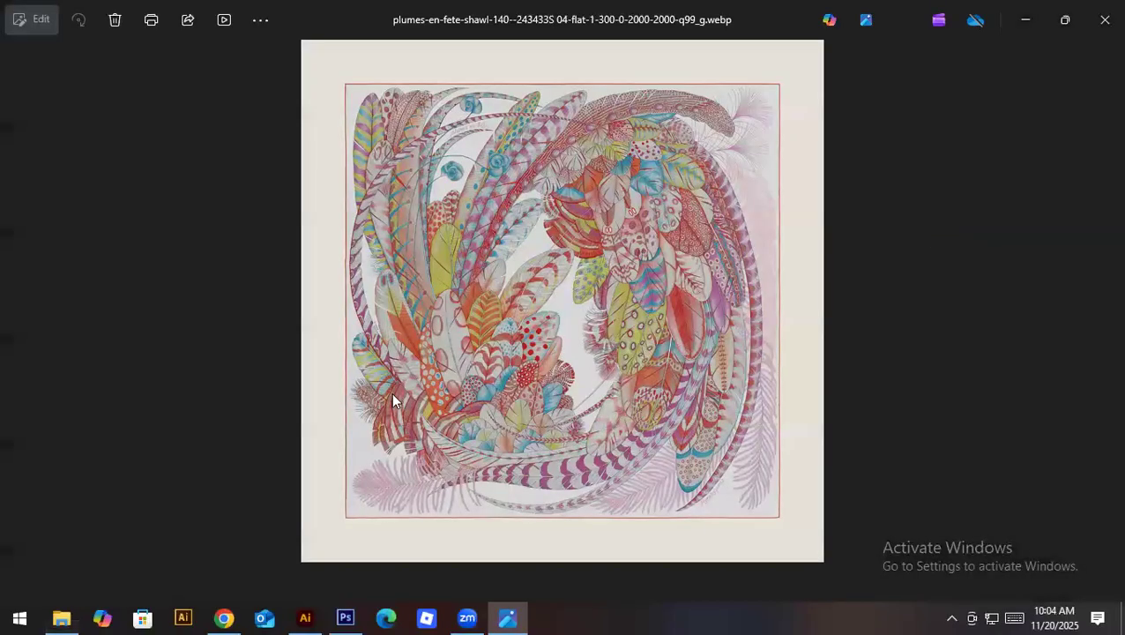
{"action": "scroll", "coordinate": [444, 335], "scroll_direction": "up", "scroll_amount": 2}
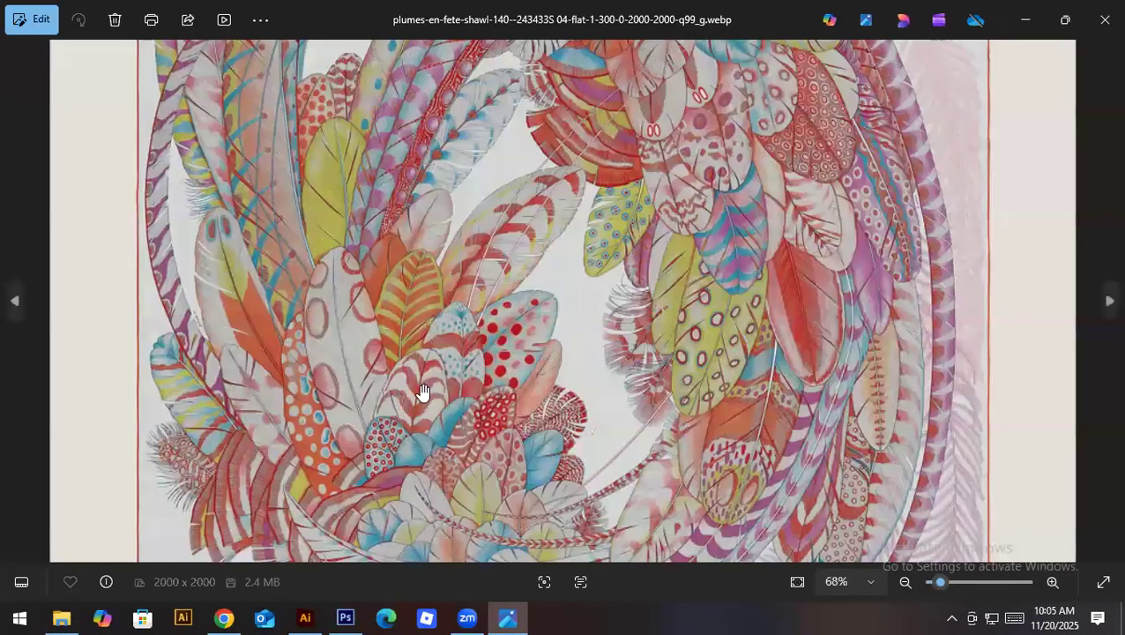
{"action": "scroll", "coordinate": [415, 324], "scroll_direction": "up", "scroll_amount": 2}
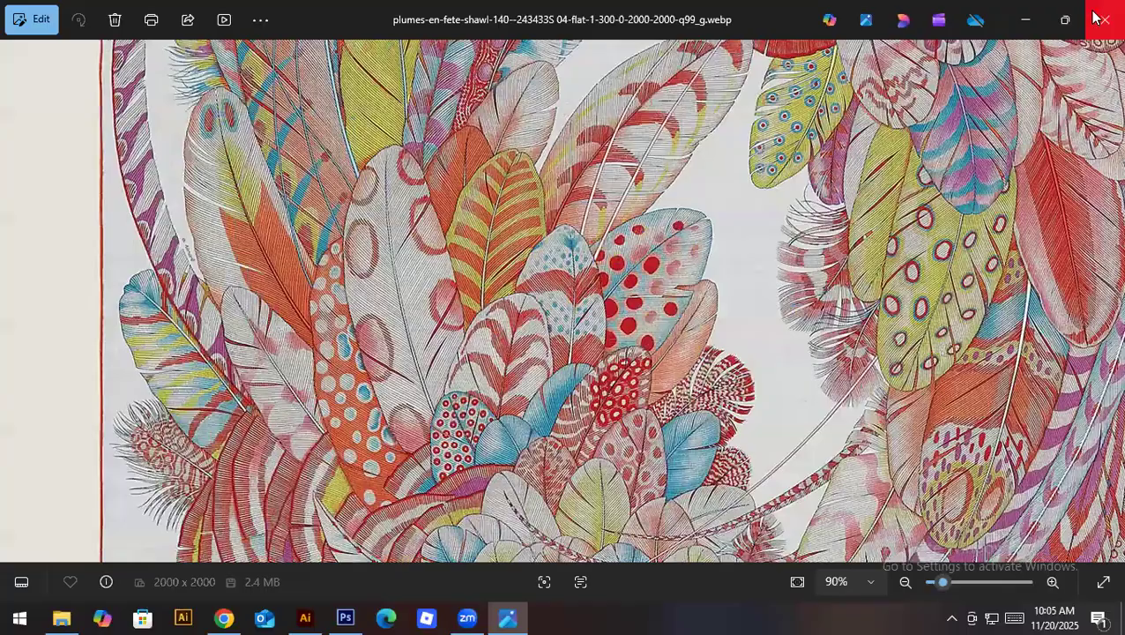
{"action": "left_click", "coordinate": [1095, 16]}
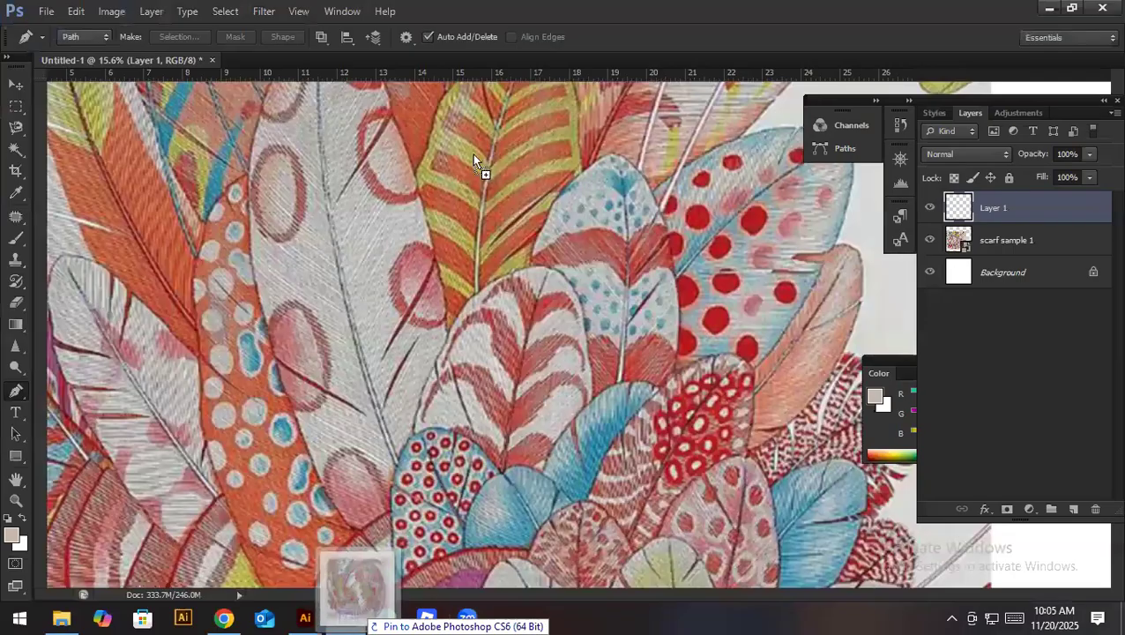
Step: Try to bring the plumes-en-fete-shawl webp file from File Explorer directly into the Photoshop document
{"action": "left_click", "coordinate": [359, 609]}
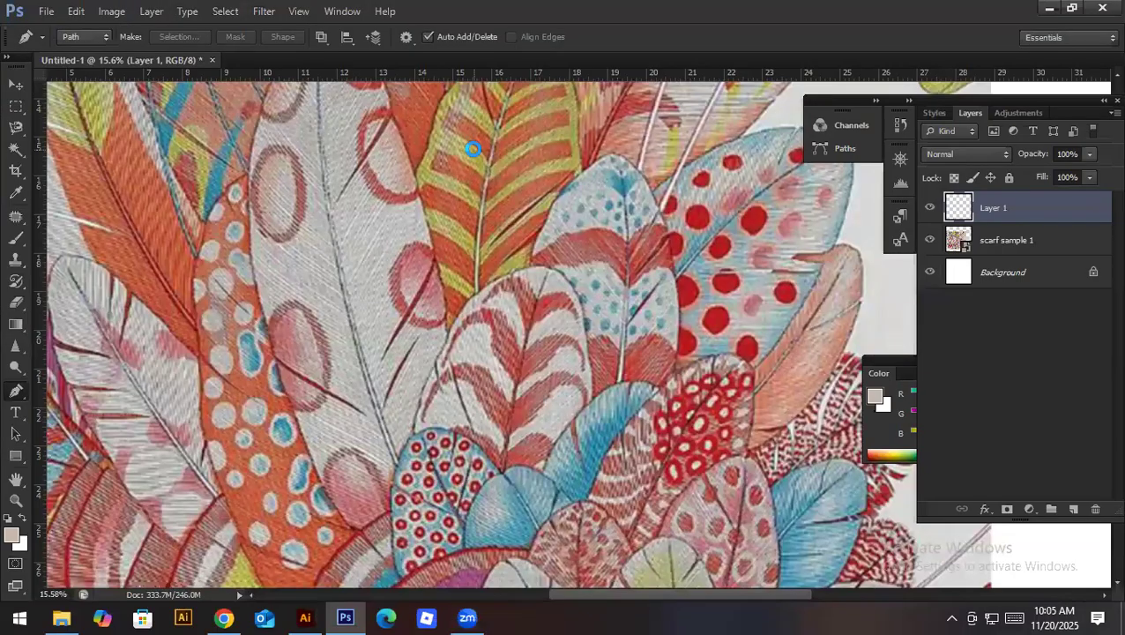
{"action": "left_click", "coordinate": [581, 259]}
{"action": "left_click", "coordinate": [346, 617]}
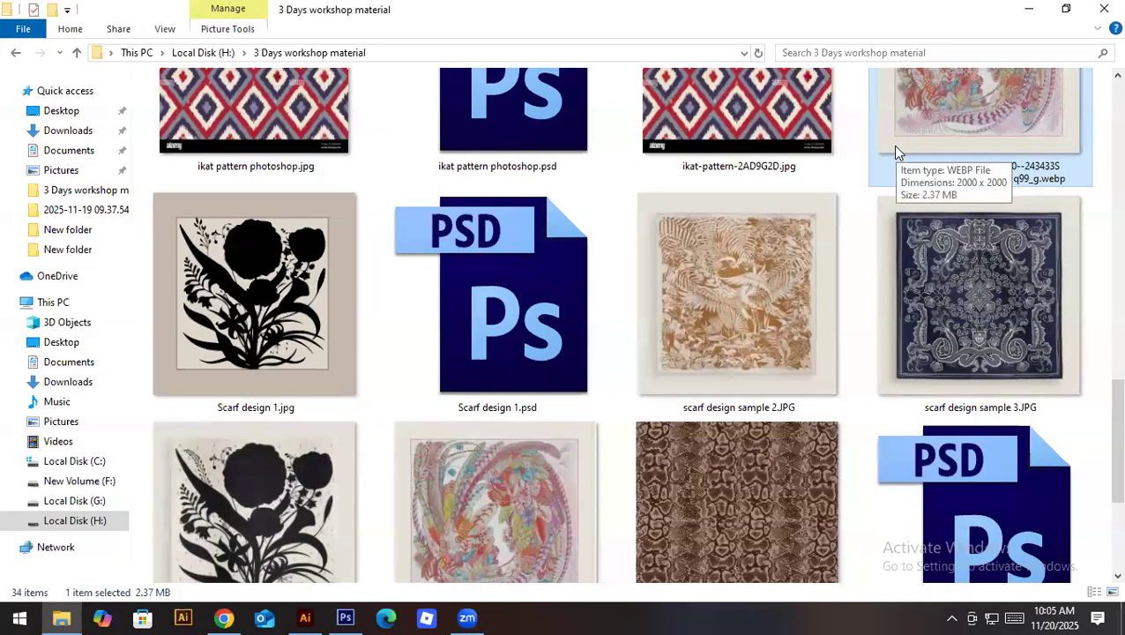
Step: Open the plumes-en-fete-shawl webp file from the 3 Days workshop material folder in Paint
{"action": "scroll", "coordinate": [894, 151], "scroll_direction": "up", "scroll_amount": 1}
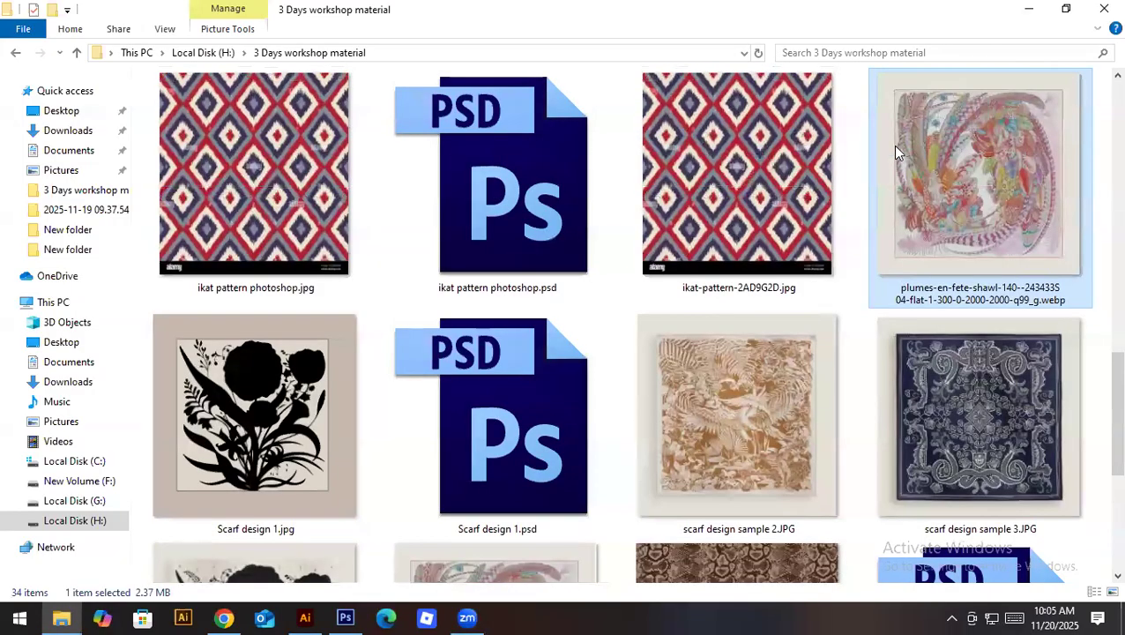
{"action": "right_click", "coordinate": [894, 151]}
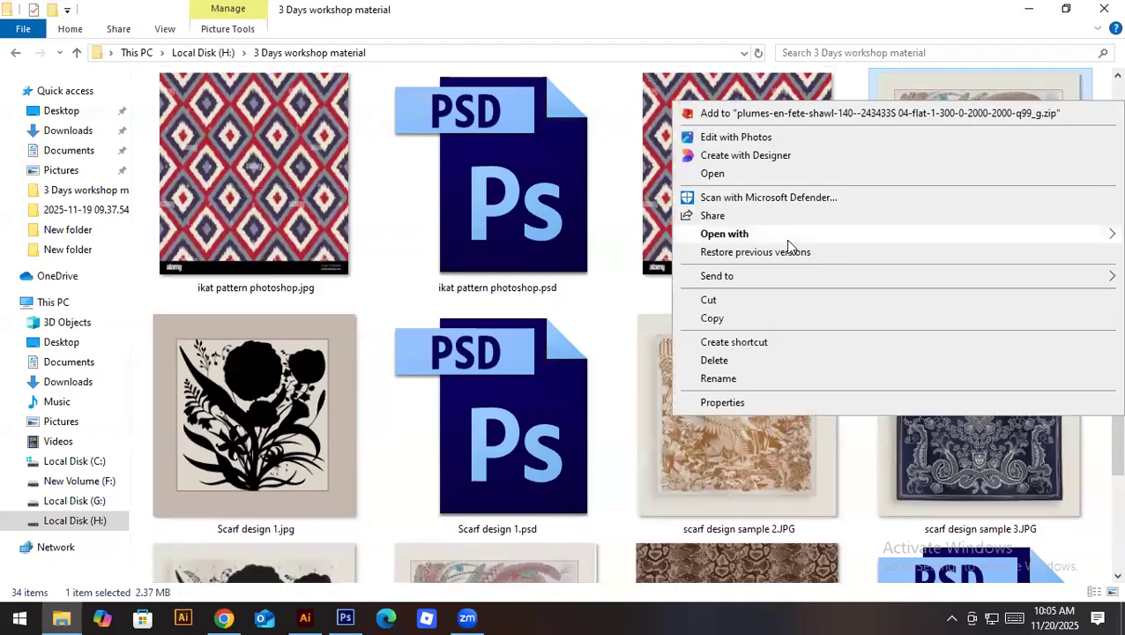
{"action": "mouse_move", "coordinate": [789, 247]}
{"action": "left_click", "coordinate": [531, 290]}
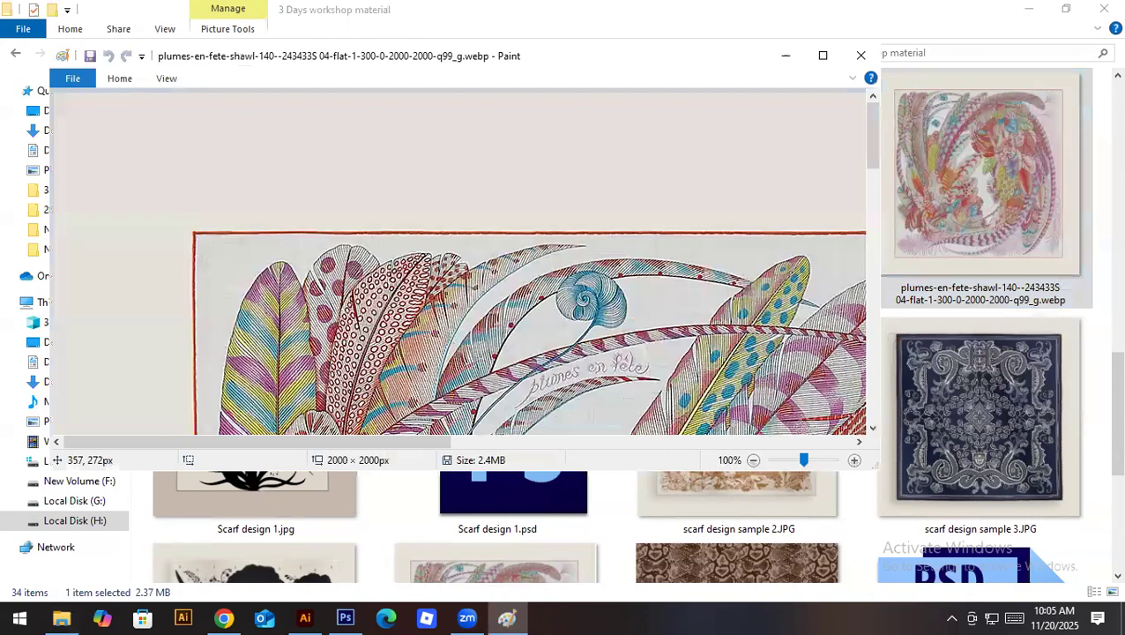
Step: Save the shawl image as a JPEG named "feat" in the 3 Days workshop material folder and close Paint
{"action": "left_click", "coordinate": [73, 78]}
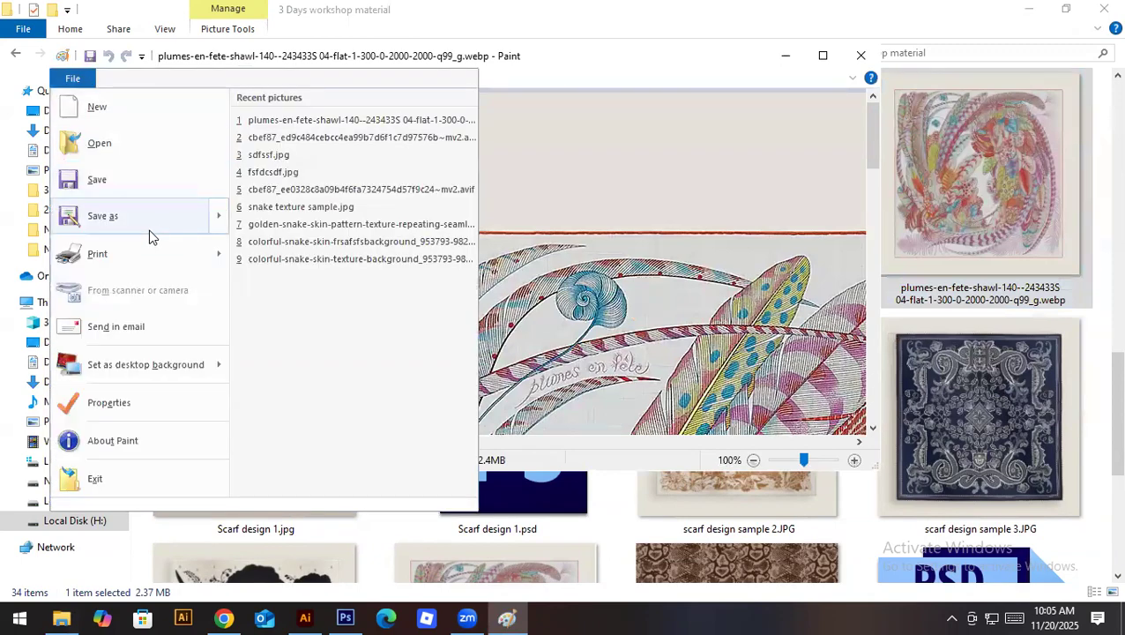
{"action": "key", "text": "Escape"}
{"action": "left_click", "coordinate": [357, 382]}
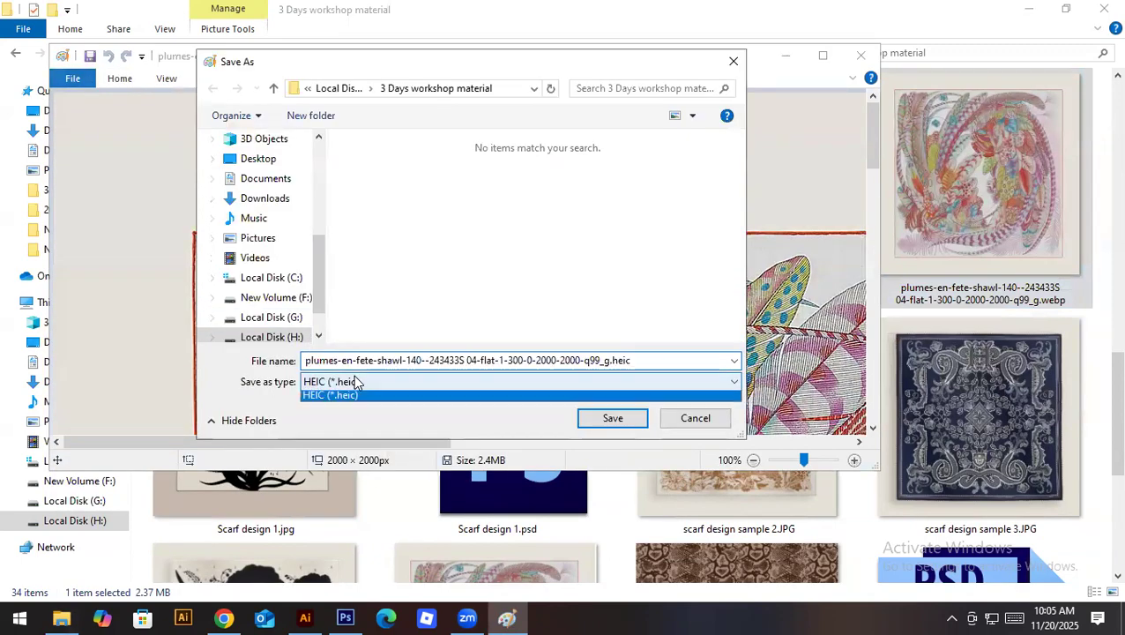
{"action": "left_click", "coordinate": [352, 448]}
{"action": "left_click", "coordinate": [366, 361]}
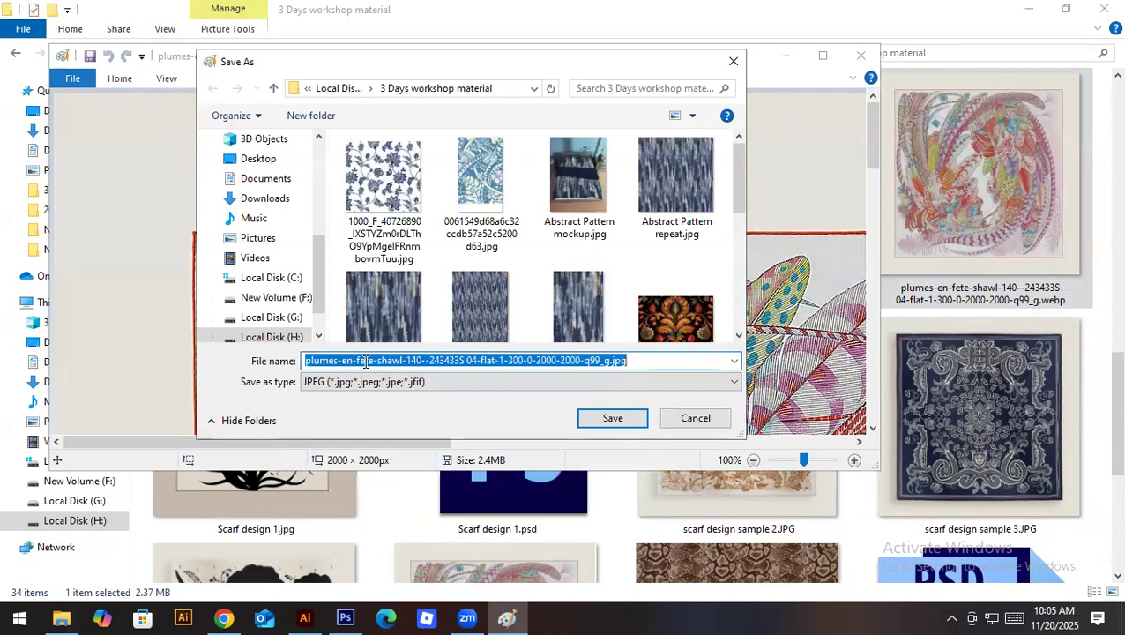
{"action": "type", "text": "feat"}
{"action": "left_click", "coordinate": [625, 419]}
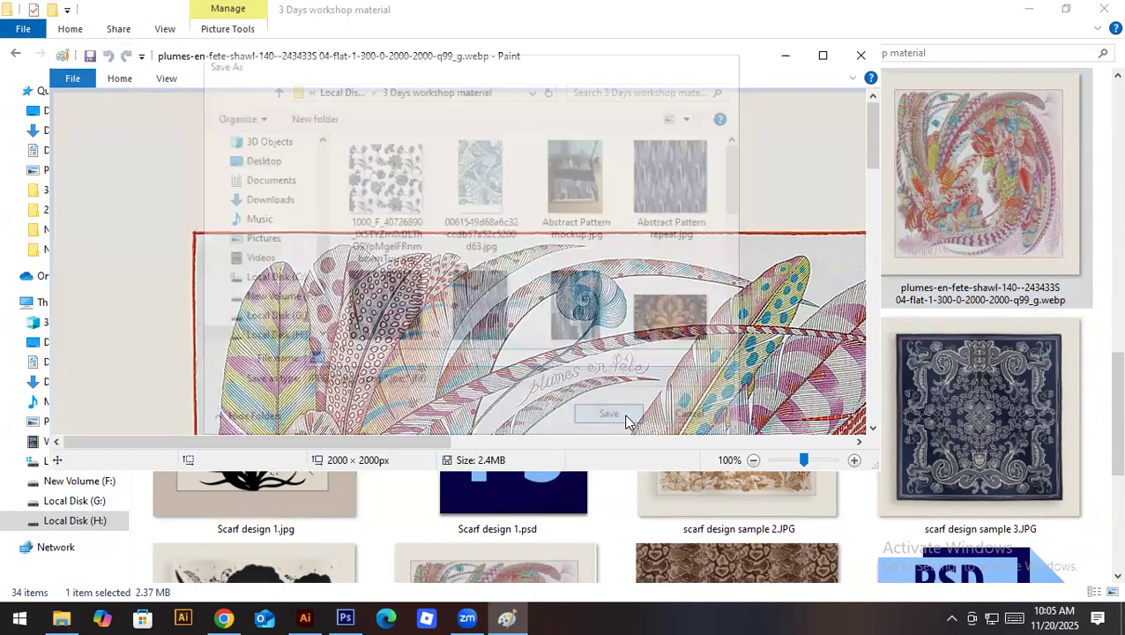
{"action": "left_click", "coordinate": [529, 304]}
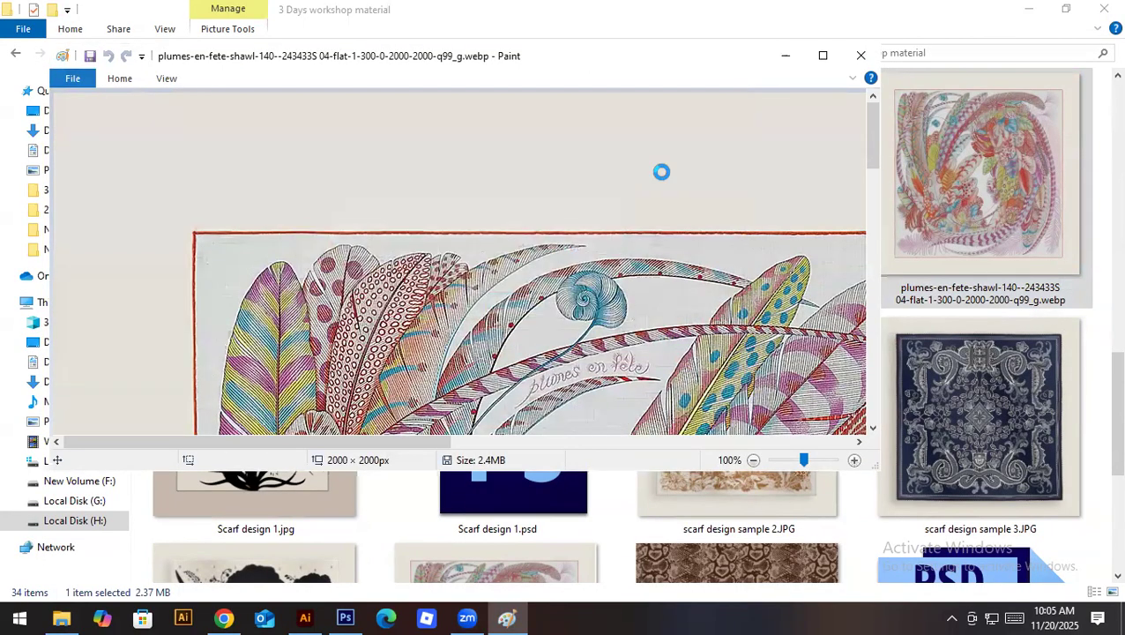
{"action": "left_click", "coordinate": [860, 54]}
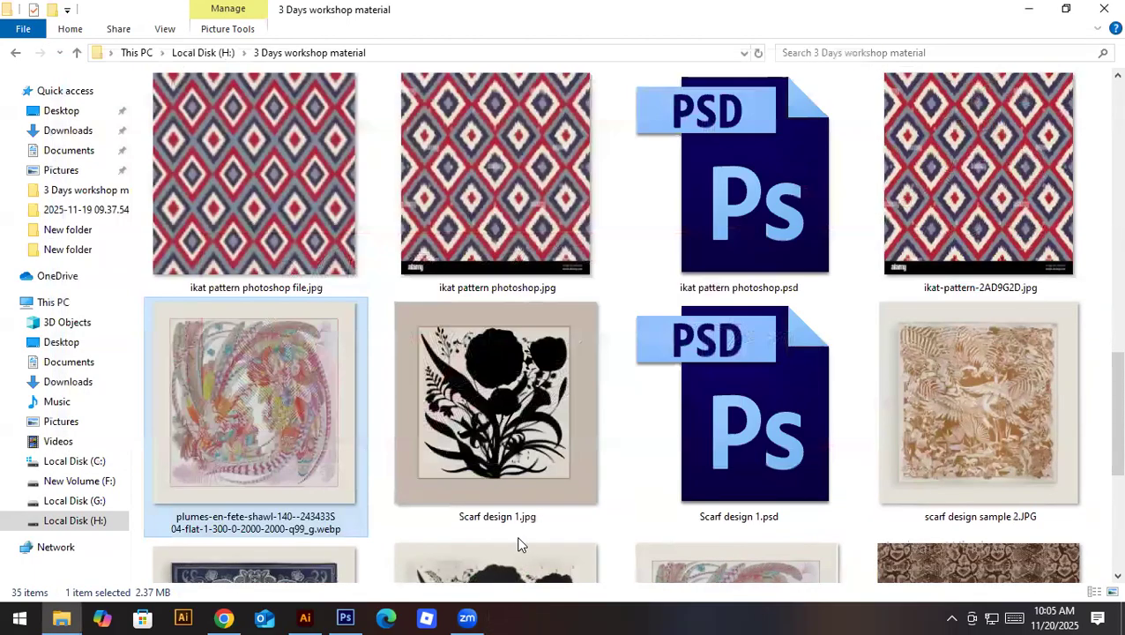
{"action": "scroll", "coordinate": [972, 448], "scroll_direction": "down", "scroll_amount": 5}
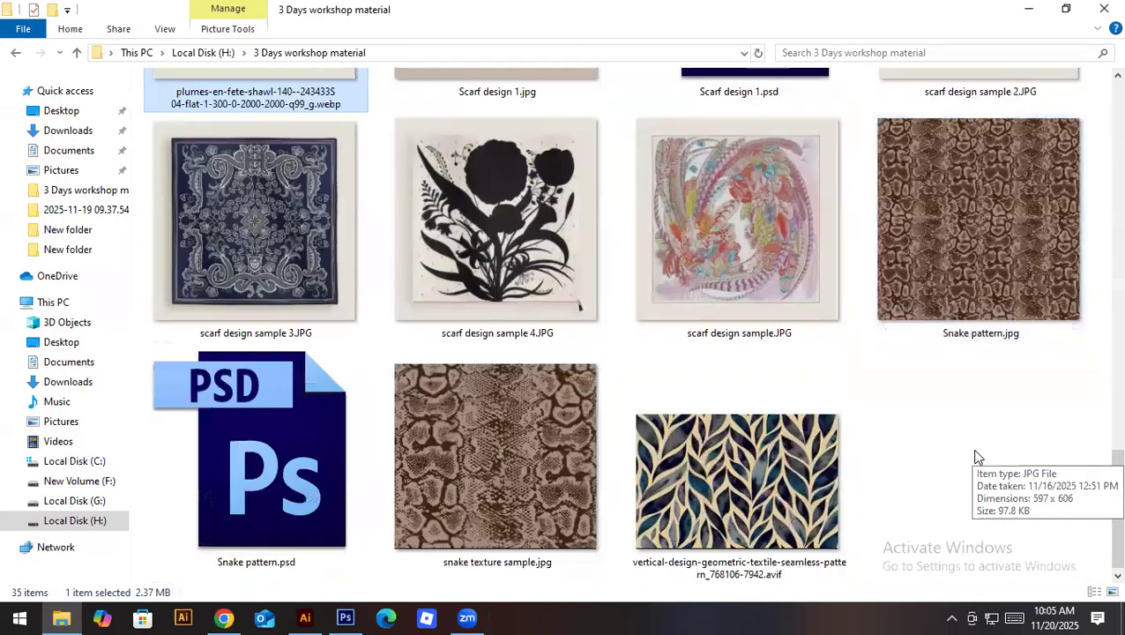
Step: Place fssf.jpg from the 3 Days workshop material folder into the Untitled-1 document in Photoshop
{"action": "scroll", "coordinate": [600, 396], "scroll_direction": "down", "scroll_amount": 5}
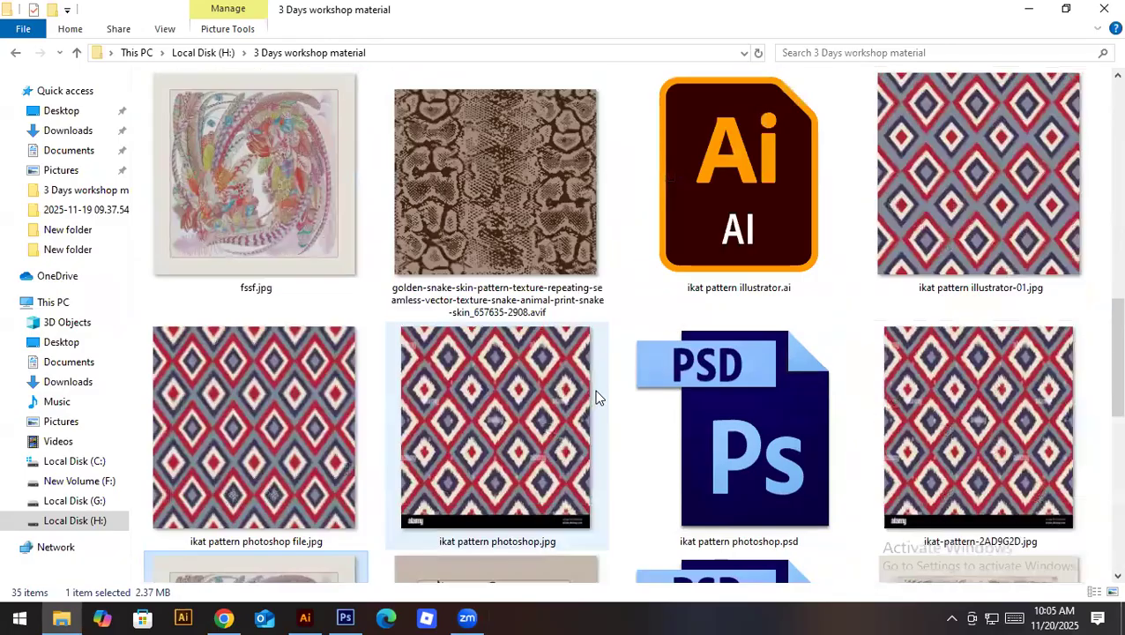
{"action": "scroll", "coordinate": [596, 398], "scroll_direction": "down", "scroll_amount": 5}
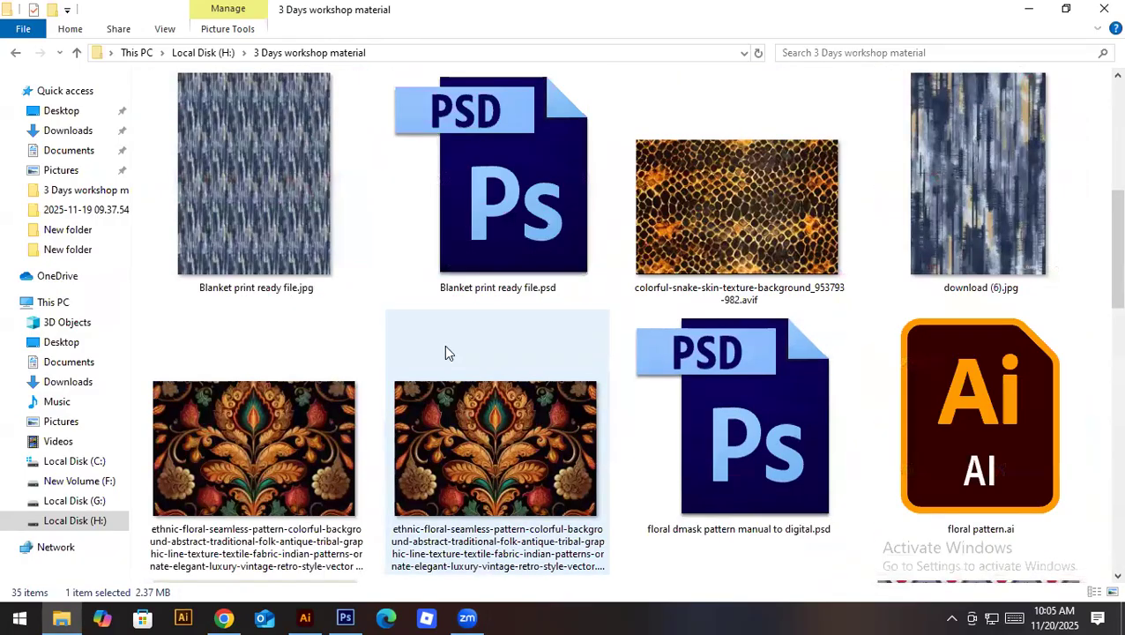
{"action": "scroll", "coordinate": [443, 344], "scroll_direction": "down", "scroll_amount": 3}
{"action": "left_click_drag", "start_coordinate": [256, 410], "coordinate": [557, 392]}
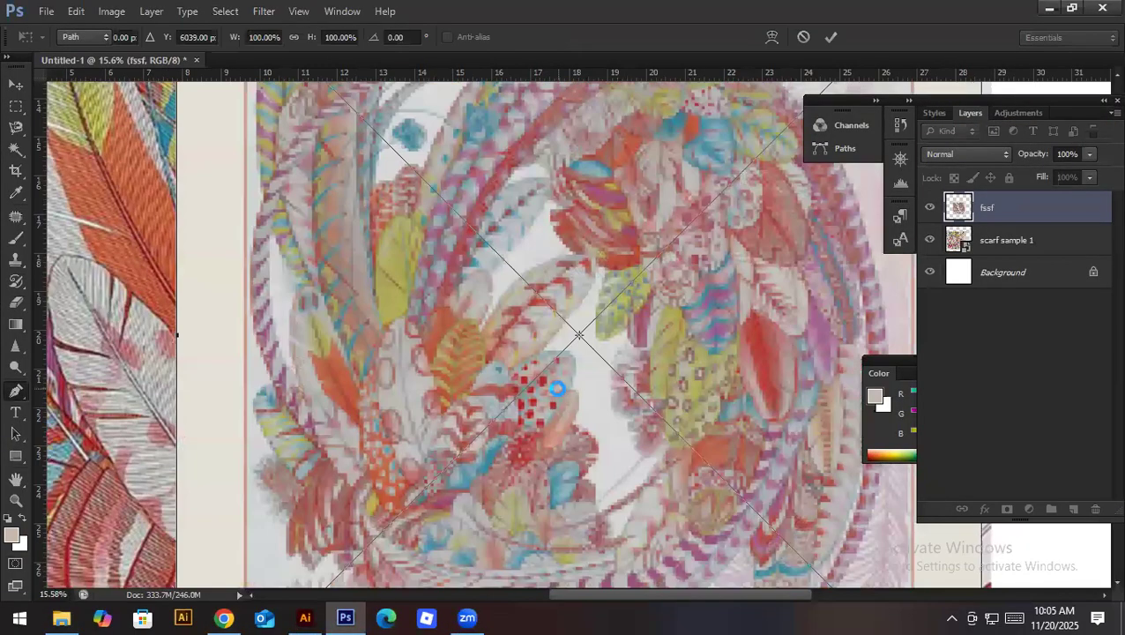
{"action": "key", "text": "Return"}
{"action": "left_click_drag", "start_coordinate": [439, 383], "coordinate": [295, 378]}
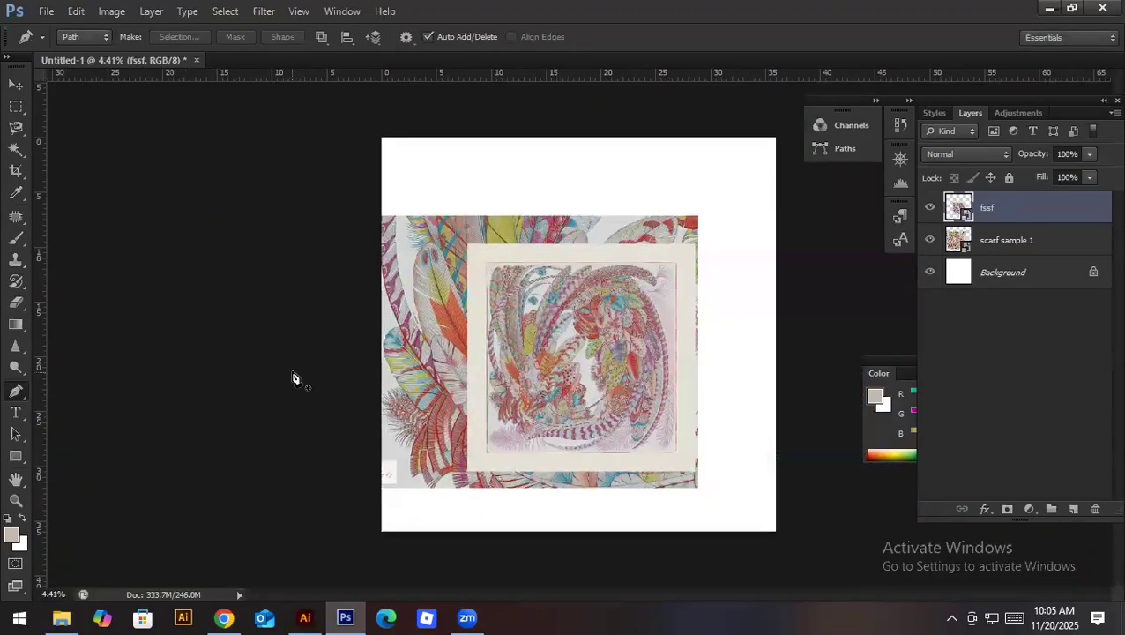
Step: Hide the scarf sample 1 layer and scale the fssf image up to cover the whole square canvas
{"action": "key", "text": "v"}
{"action": "left_click", "coordinate": [427, 343]}
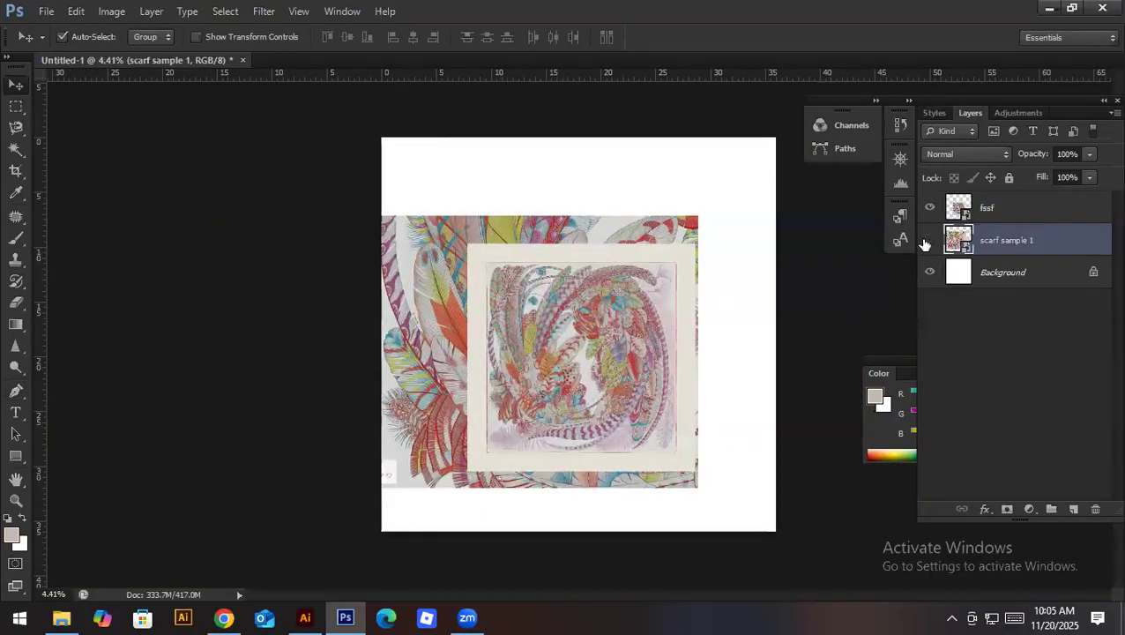
{"action": "left_click", "coordinate": [929, 239]}
{"action": "left_click", "coordinate": [489, 364]}
{"action": "key", "text": "ctrl+t"}
{"action": "left_click_drag", "start_coordinate": [470, 247], "coordinate": [368, 143]}
{"action": "left_click_drag", "start_coordinate": [661, 409], "coordinate": [666, 391]}
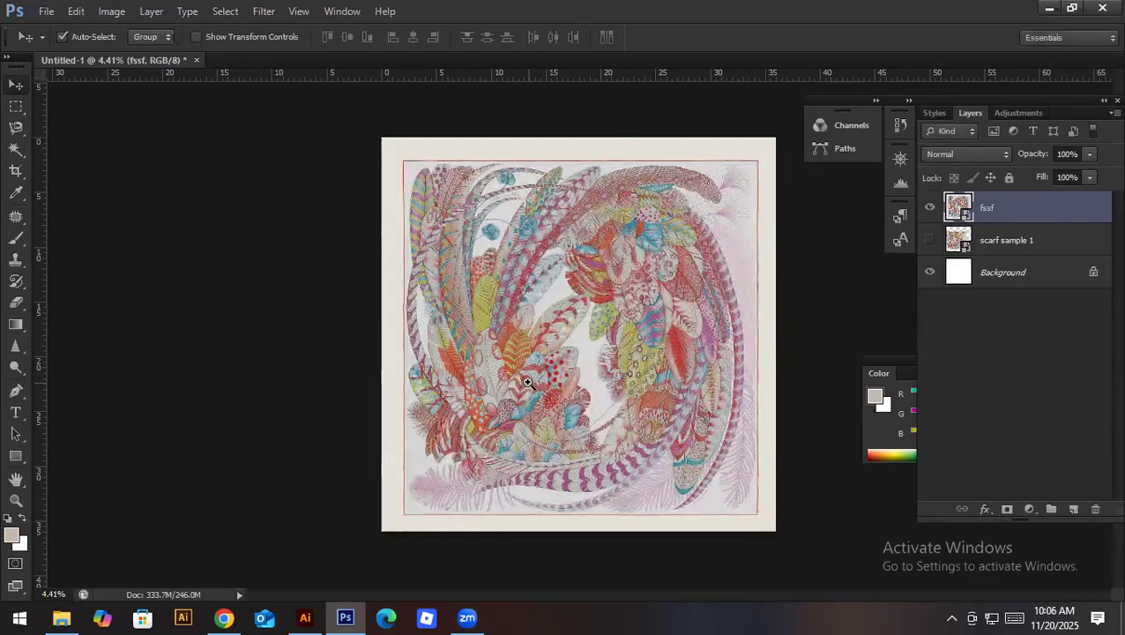
Step: Lock the fssf layer and add a new empty layer above it for tracing with the Pen tool
{"action": "scroll", "coordinate": [526, 382], "scroll_direction": "up", "scroll_amount": 3}
{"action": "scroll", "coordinate": [386, 362], "scroll_direction": "up", "scroll_amount": 1}
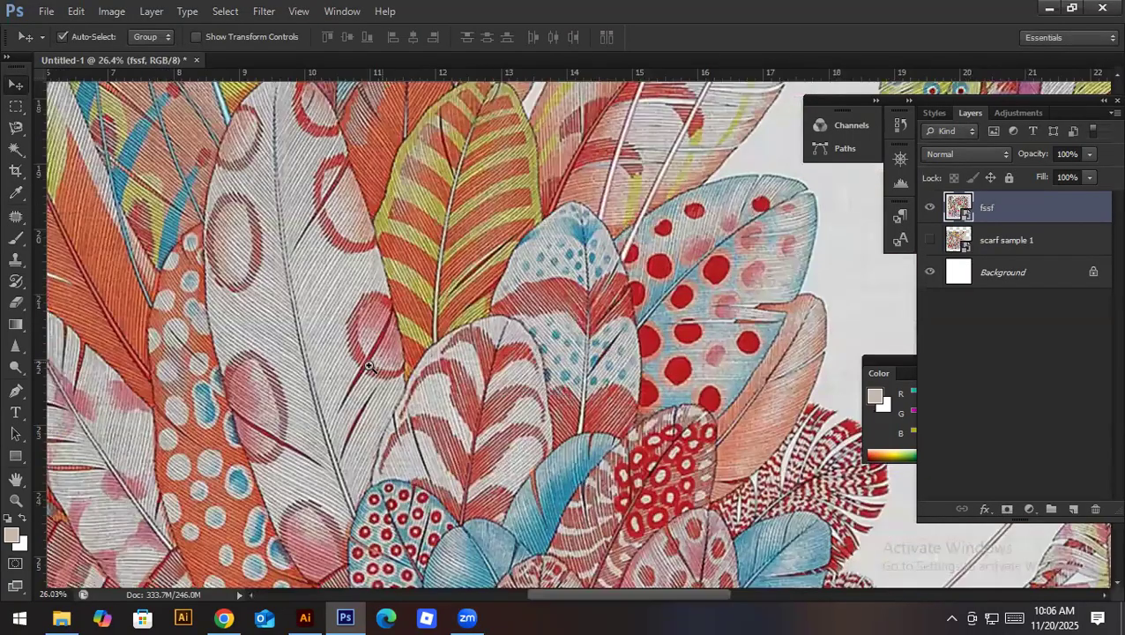
{"action": "scroll", "coordinate": [426, 345], "scroll_direction": "up", "scroll_amount": 1}
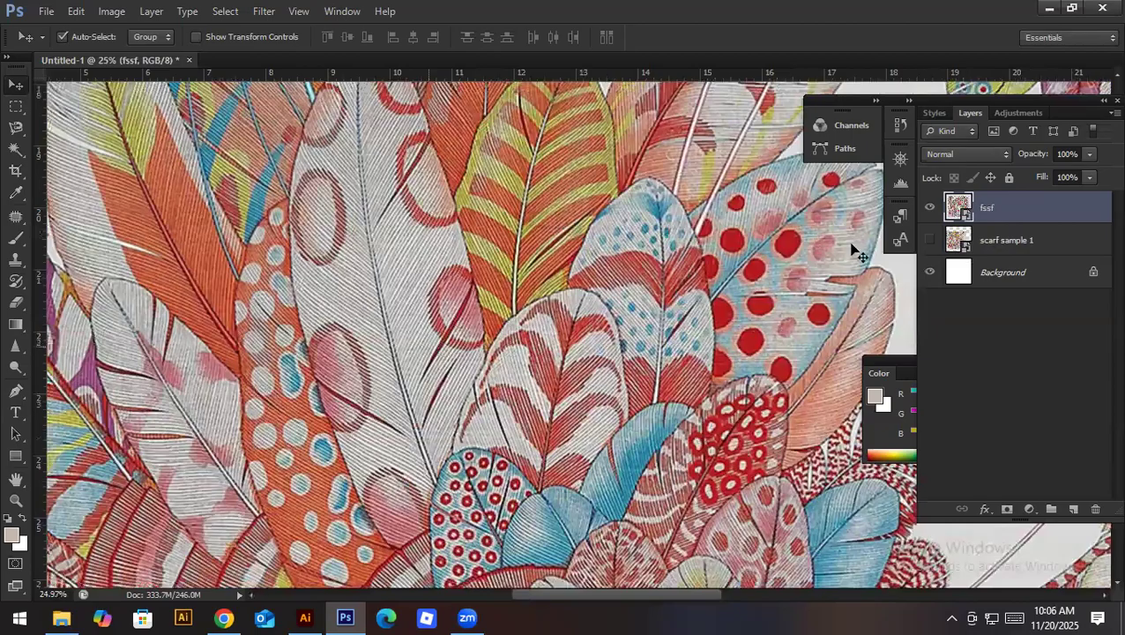
{"action": "left_click", "coordinate": [1009, 177]}
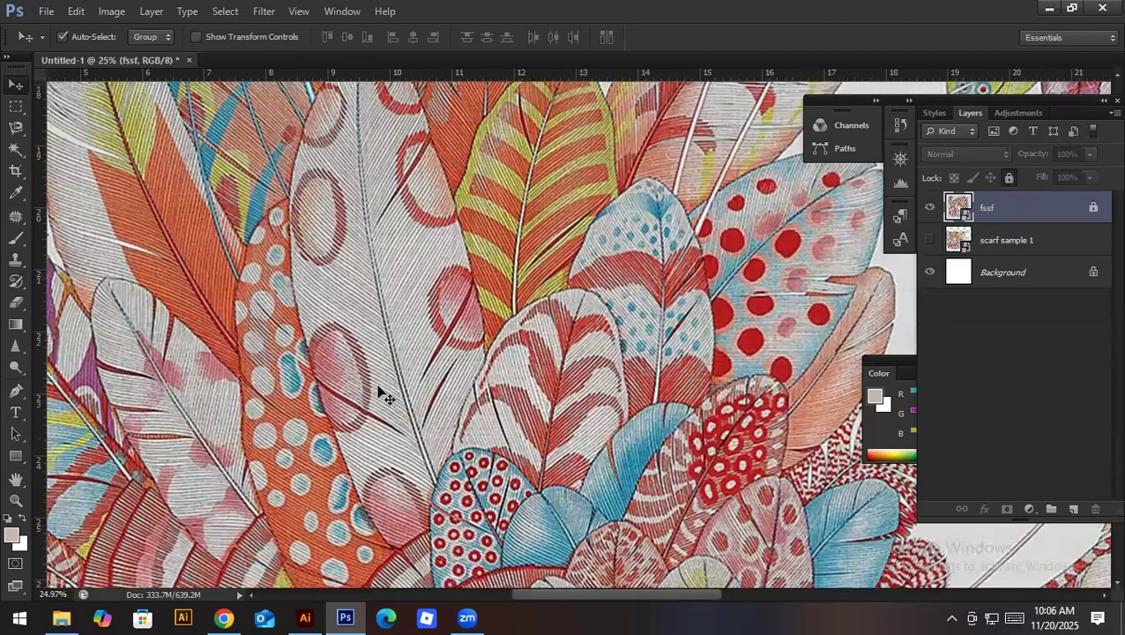
{"action": "key", "text": "p"}
{"action": "scroll", "coordinate": [427, 470], "scroll_direction": "down", "scroll_amount": 1}
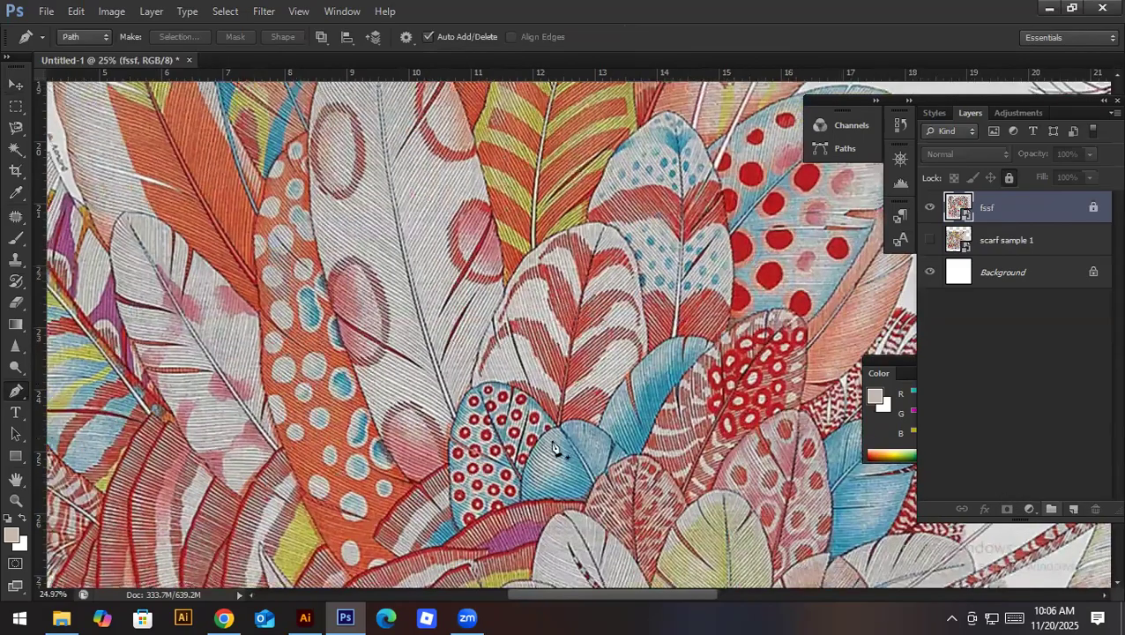
{"action": "left_click", "coordinate": [1072, 509]}
{"action": "left_click_drag", "start_coordinate": [434, 350], "coordinate": [465, 472]}
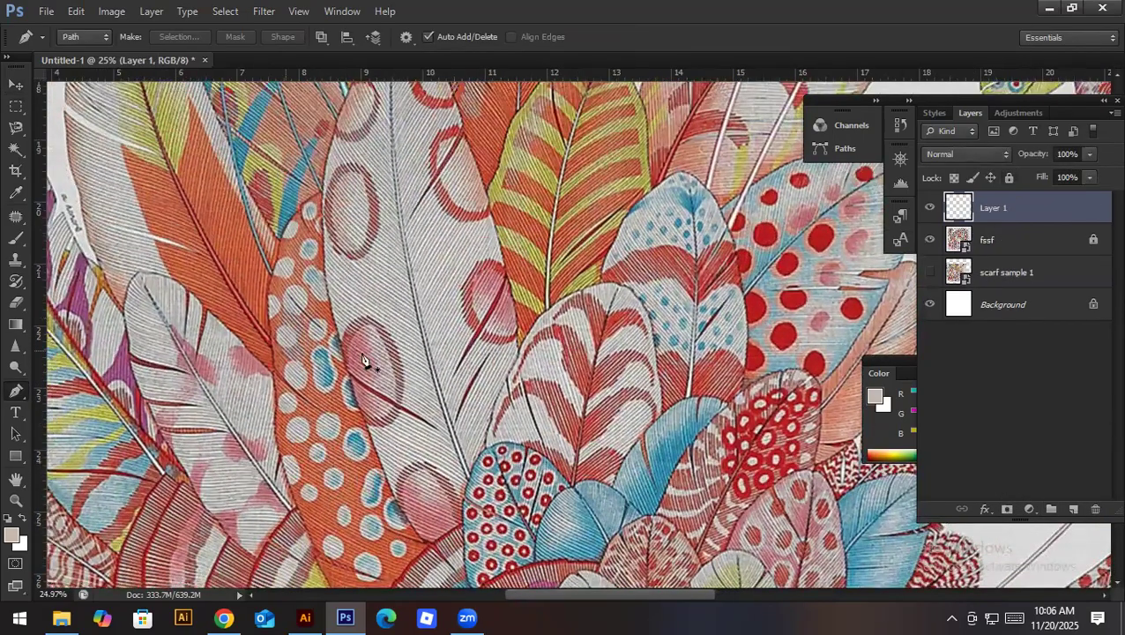
Step: Start a pen path at the base of the large white spotted feather, tracing its left edge and around the lower dark red slit
{"action": "left_click", "coordinate": [430, 548]}
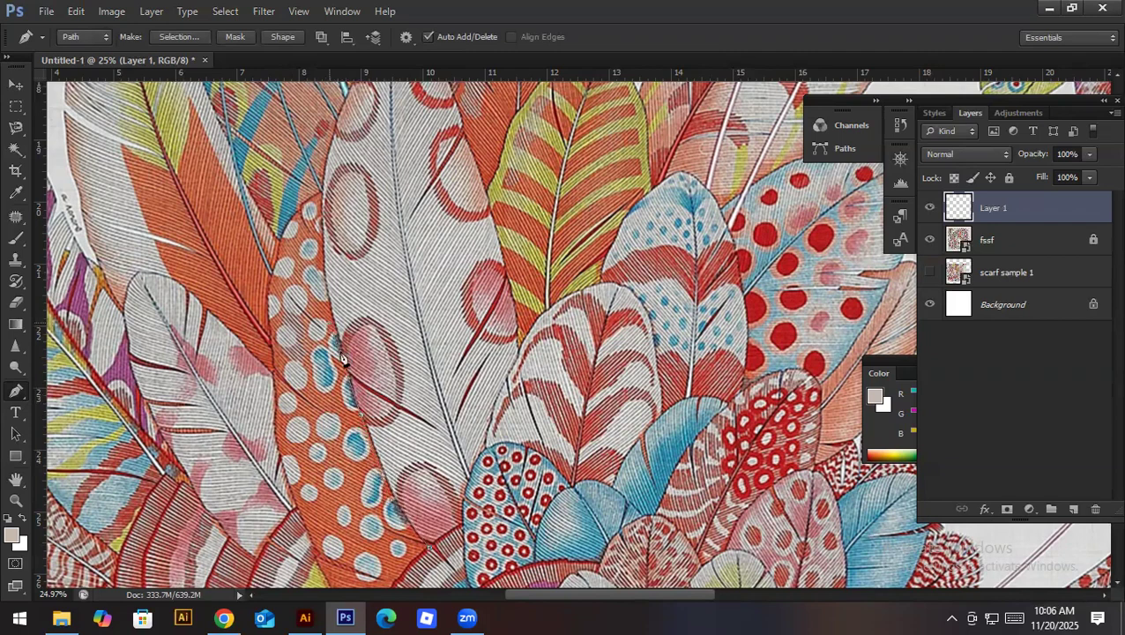
{"action": "left_click_drag", "start_coordinate": [355, 380], "coordinate": [412, 396]}
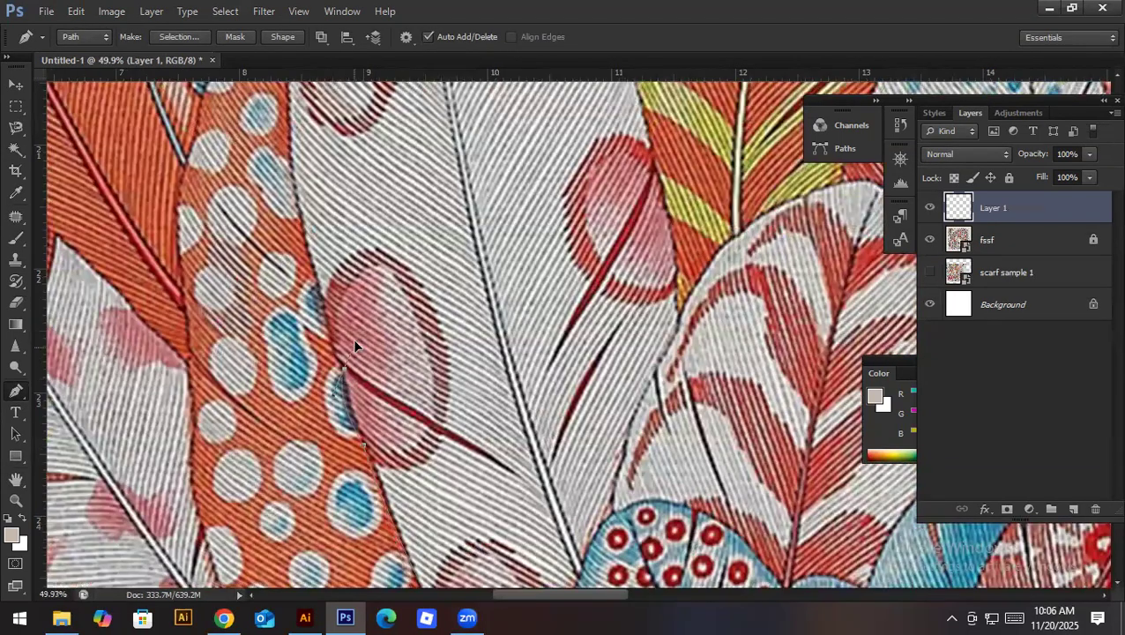
{"action": "left_click", "coordinate": [345, 368], "text": "alt"}
{"action": "left_click_drag", "start_coordinate": [428, 431], "coordinate": [448, 440]}
{"action": "left_click", "coordinate": [428, 430], "text": "alt"}
{"action": "left_click", "coordinate": [517, 477], "text": "alt"}
{"action": "left_click_drag", "start_coordinate": [439, 429], "coordinate": [406, 417]}
{"action": "left_click", "coordinate": [336, 356]}
{"action": "scroll", "coordinate": [372, 315], "scroll_direction": "down", "scroll_amount": 3}
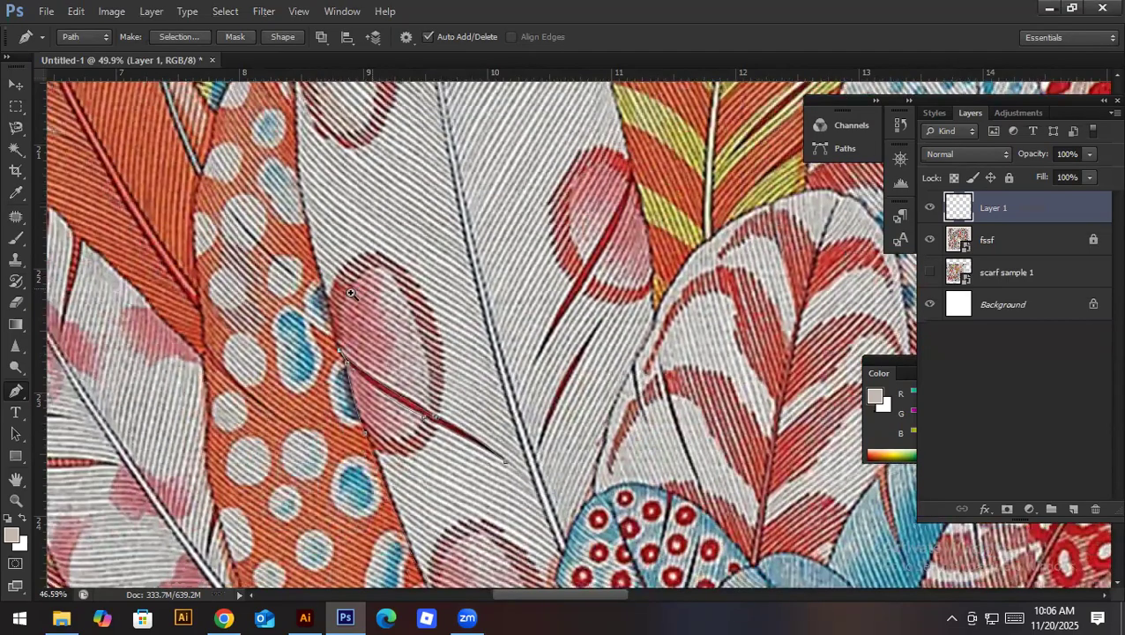
{"action": "scroll", "coordinate": [365, 326], "scroll_direction": "down", "scroll_amount": 1}
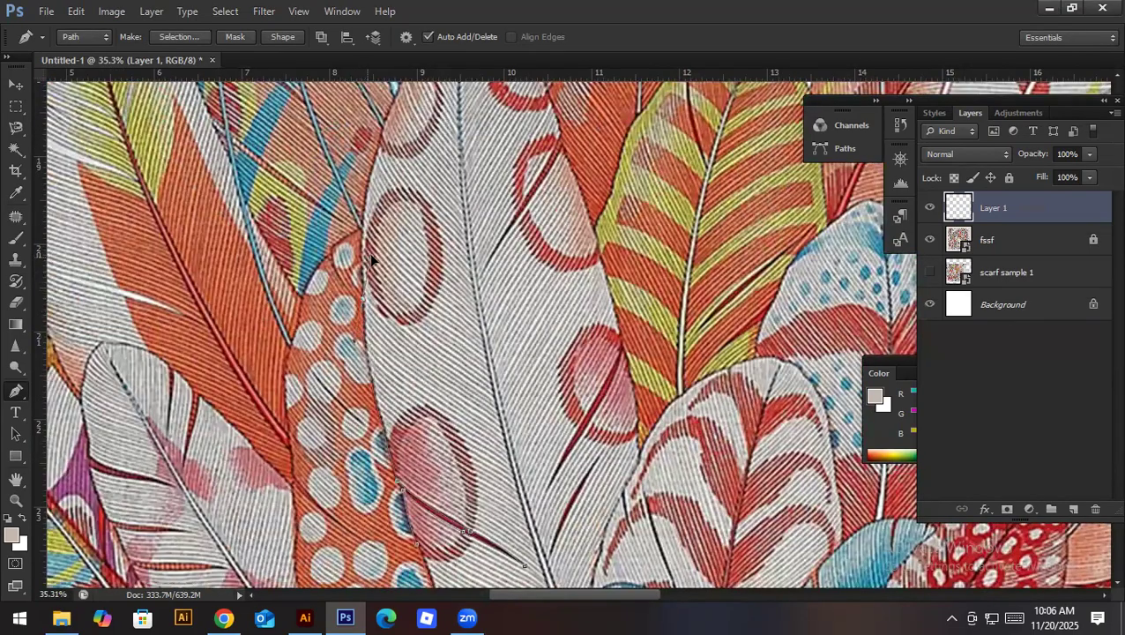
Step: Continue the pen path up the white feather's left edge, over its rounded tip and onto the upper right edge
{"action": "scroll", "coordinate": [396, 371], "scroll_direction": "up", "scroll_amount": 3}
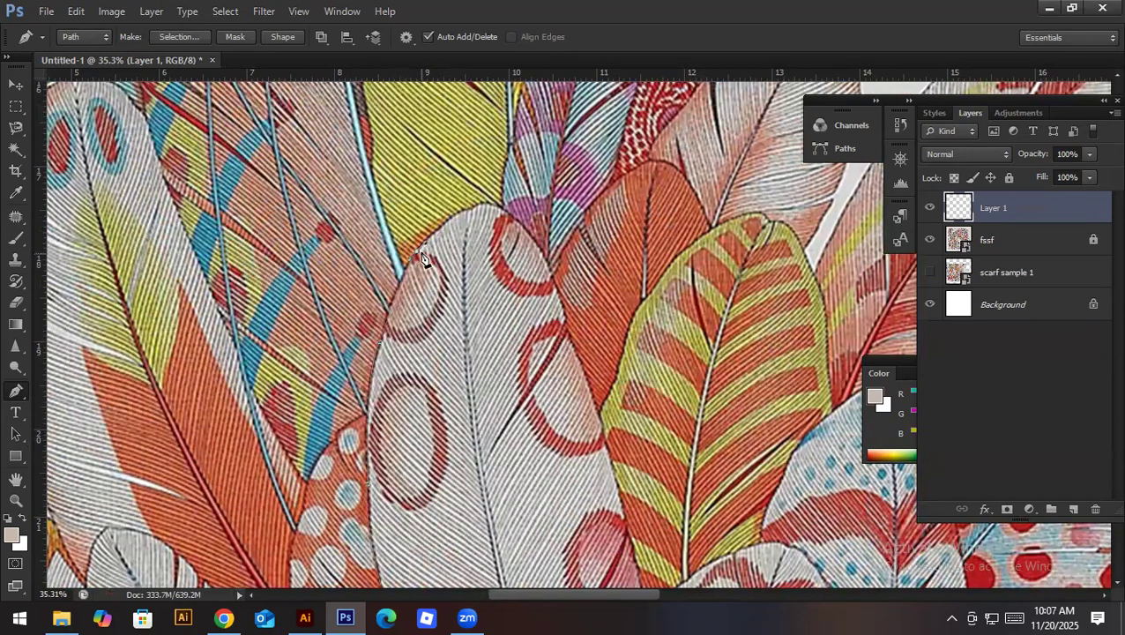
{"action": "left_click", "coordinate": [466, 210]}
{"action": "left_click_drag", "start_coordinate": [530, 237], "coordinate": [570, 292]}
{"action": "scroll", "coordinate": [533, 244], "scroll_direction": "down", "scroll_amount": 2}
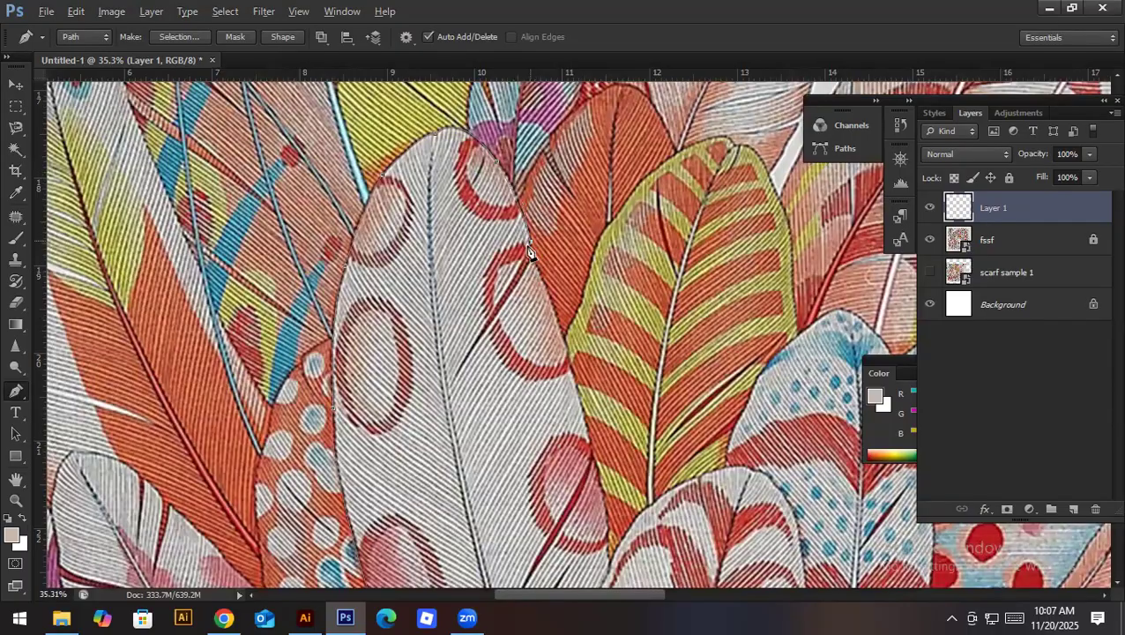
{"action": "scroll", "coordinate": [472, 340], "scroll_direction": "up", "scroll_amount": 2}
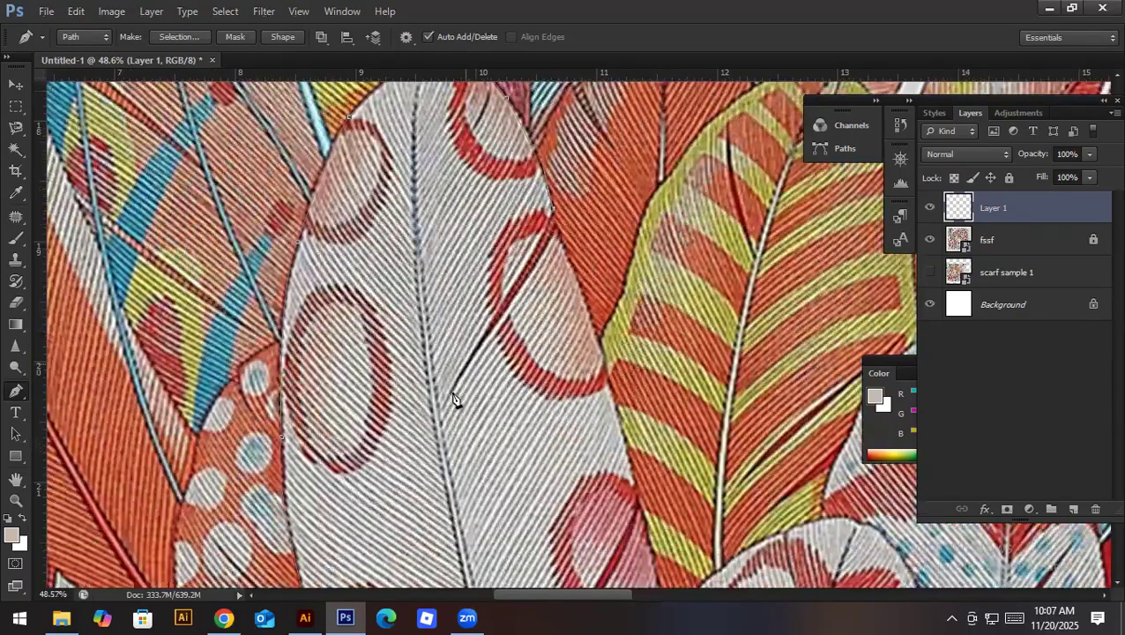
Step: Trace the pen path in and out around the thin dark red slit on the feather's upper right side
{"action": "left_click", "coordinate": [448, 399]}
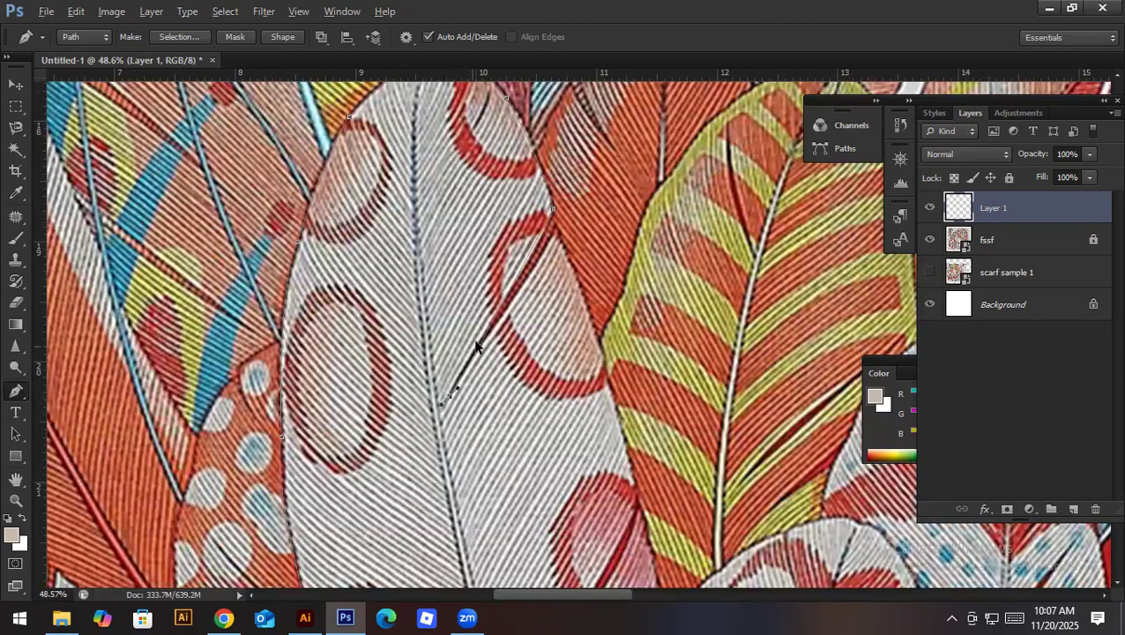
{"action": "left_click_drag", "start_coordinate": [494, 318], "coordinate": [460, 374]}
{"action": "left_click", "coordinate": [517, 294]}
{"action": "left_click_drag", "start_coordinate": [555, 229], "coordinate": [557, 225]}
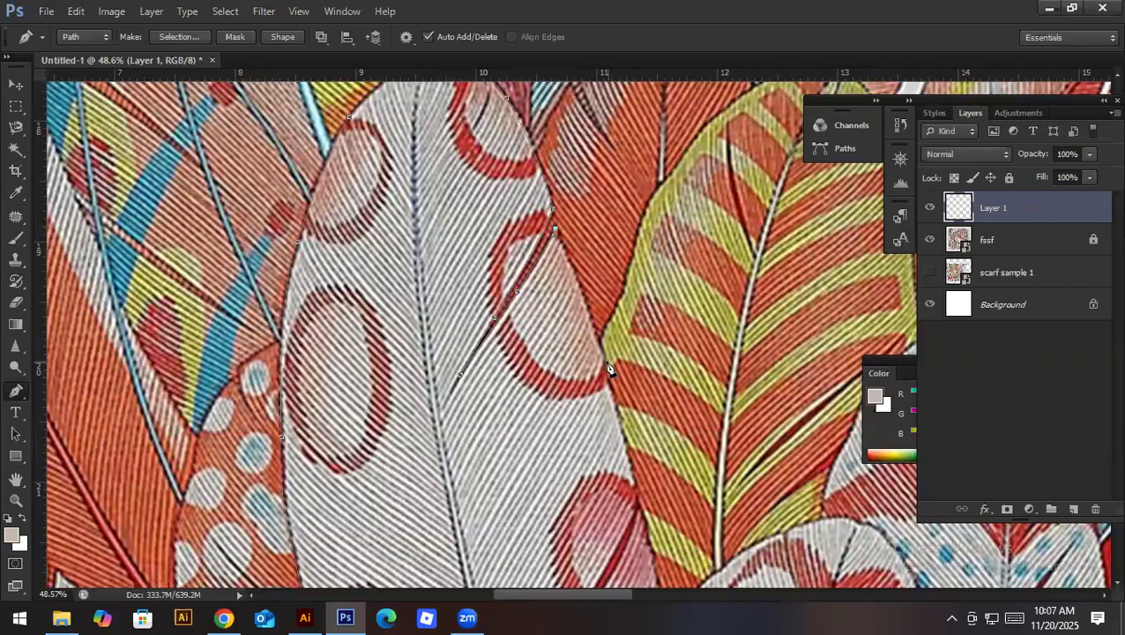
Step: Continue the pen path down the feather's right edge to where it meets the red-and-white striped feather
{"action": "left_click_drag", "start_coordinate": [577, 330], "coordinate": [527, 179]}
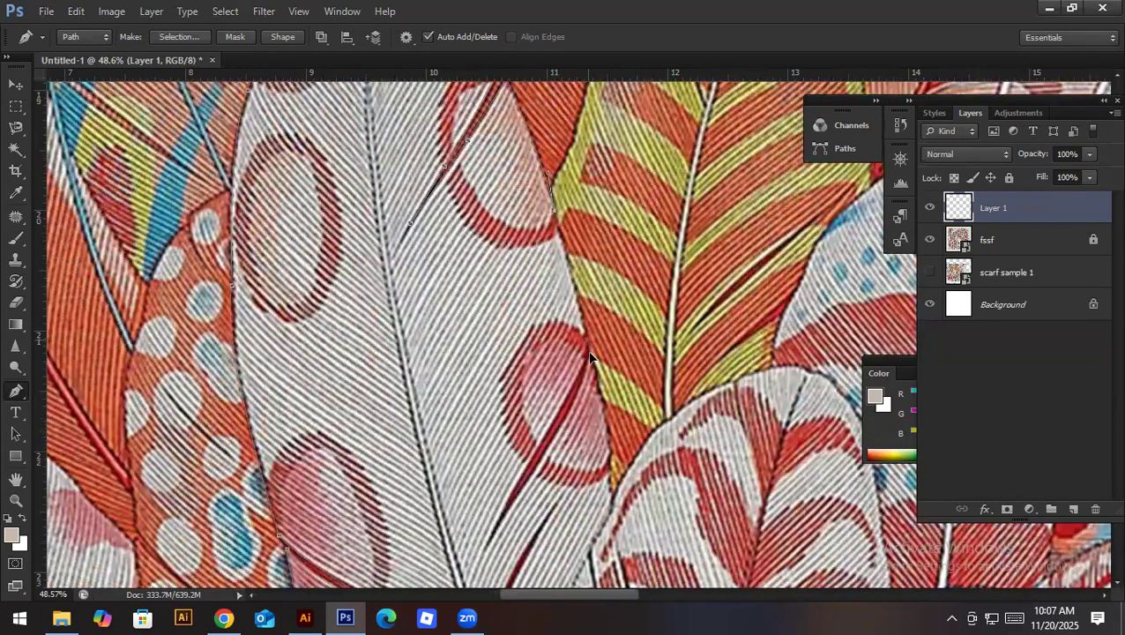
{"action": "left_click_drag", "start_coordinate": [595, 402], "coordinate": [579, 328]}
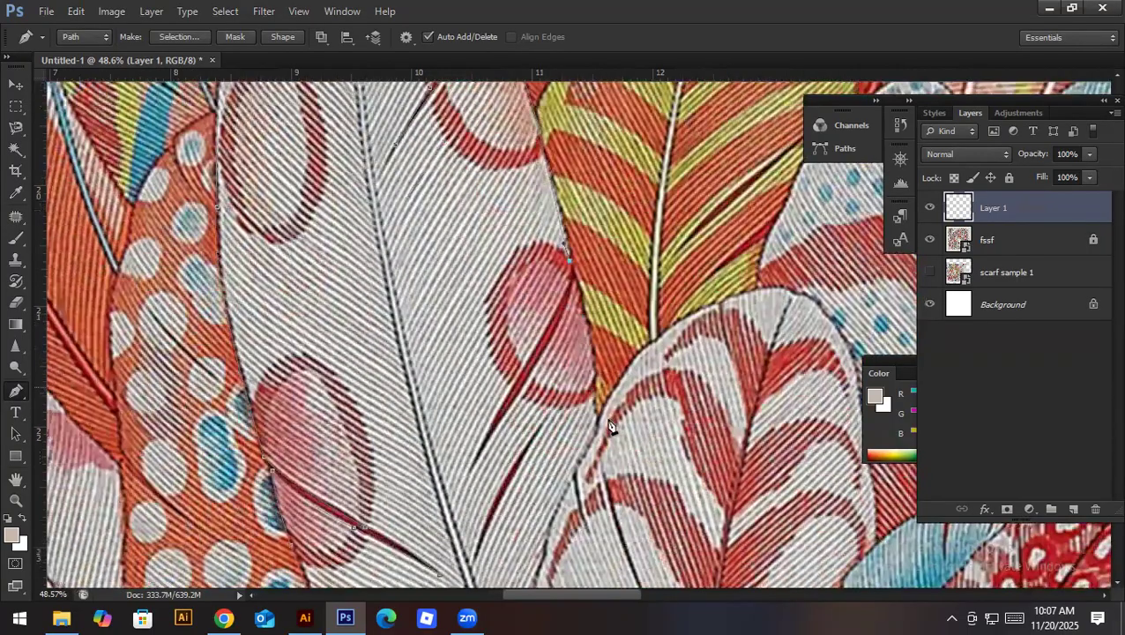
{"action": "left_click_drag", "start_coordinate": [598, 444], "coordinate": [599, 484]}
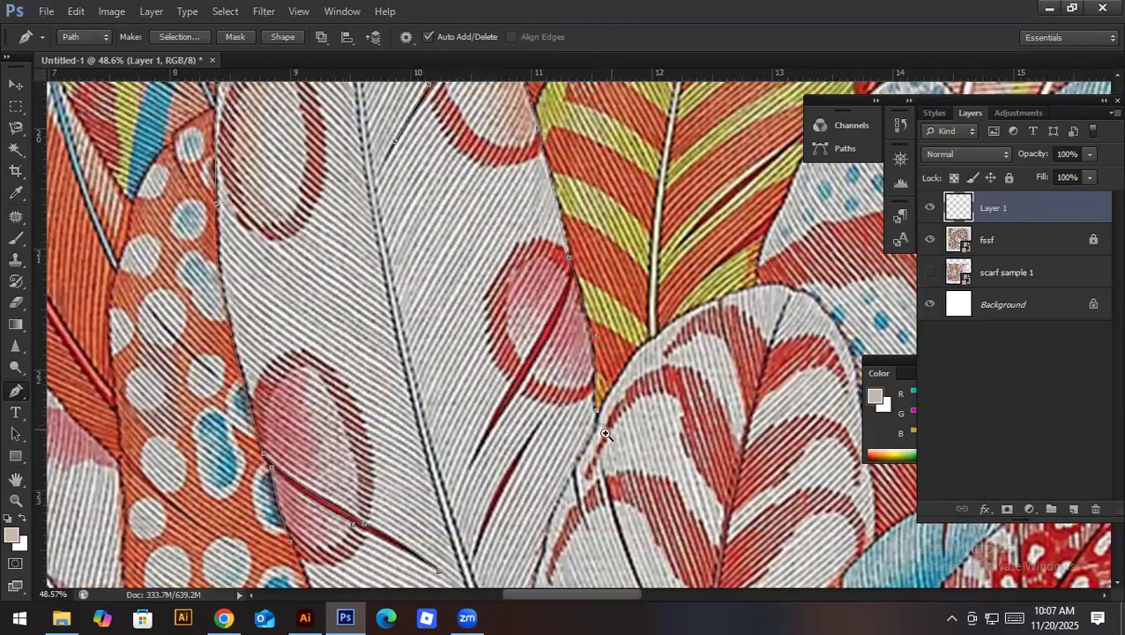
{"action": "scroll", "coordinate": [599, 417], "scroll_direction": "down", "scroll_amount": 3}
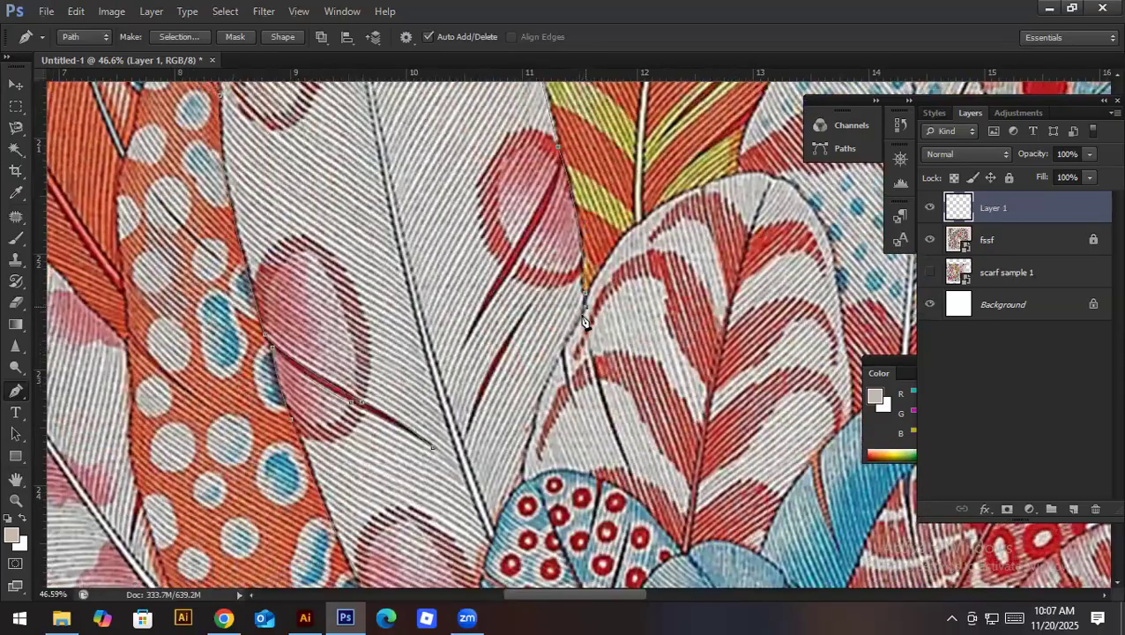
{"action": "scroll", "coordinate": [565, 490], "scroll_direction": "down", "scroll_amount": 2}
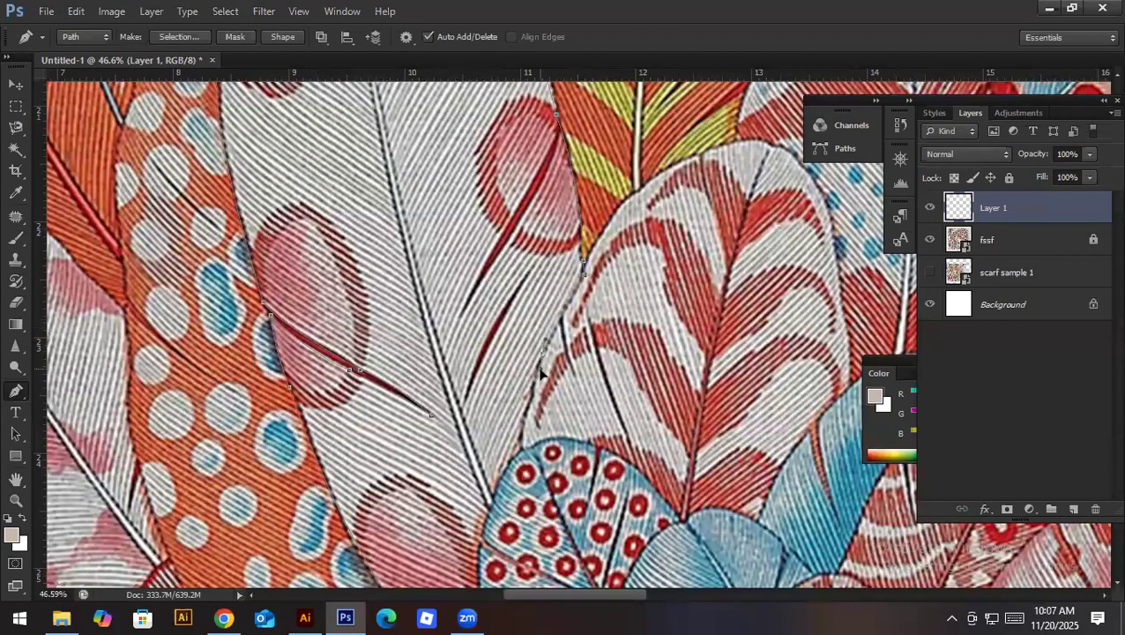
Step: Trace the feather's lower right edge past the blue dotted feather and close the path at the base
{"action": "left_click", "coordinate": [534, 396]}
{"action": "left_click", "coordinate": [526, 448]}
{"action": "left_click_drag", "start_coordinate": [530, 452], "coordinate": [529, 453]}
{"action": "scroll", "coordinate": [527, 388], "scroll_direction": "down", "scroll_amount": 4}
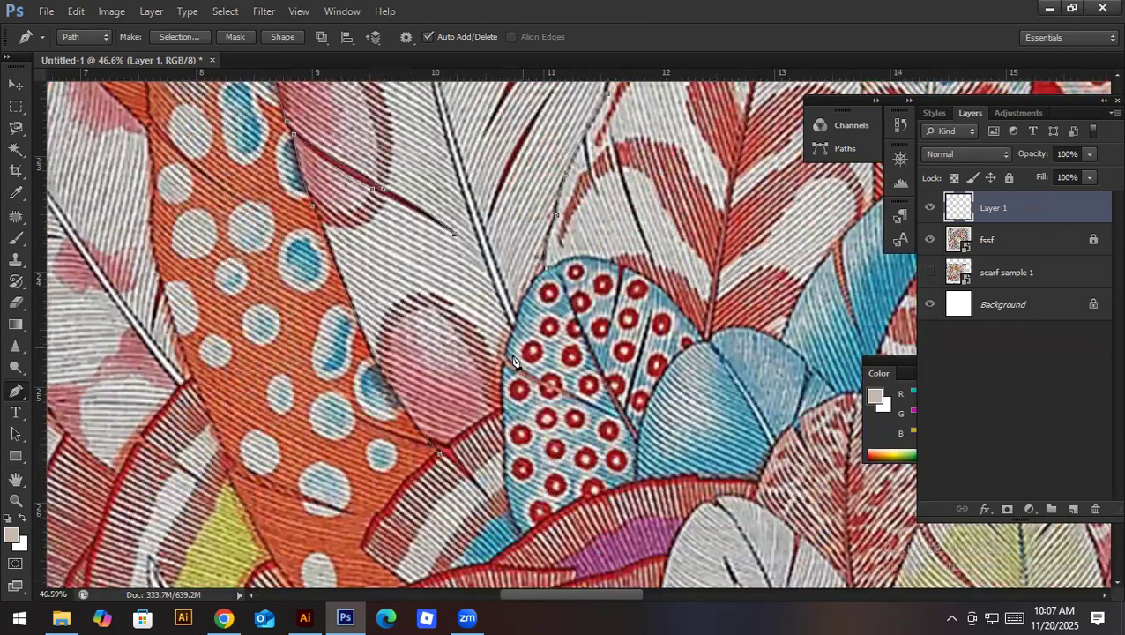
{"action": "left_click_drag", "start_coordinate": [508, 360], "coordinate": [508, 370]}
{"action": "left_click_drag", "start_coordinate": [447, 447], "coordinate": [443, 465]}
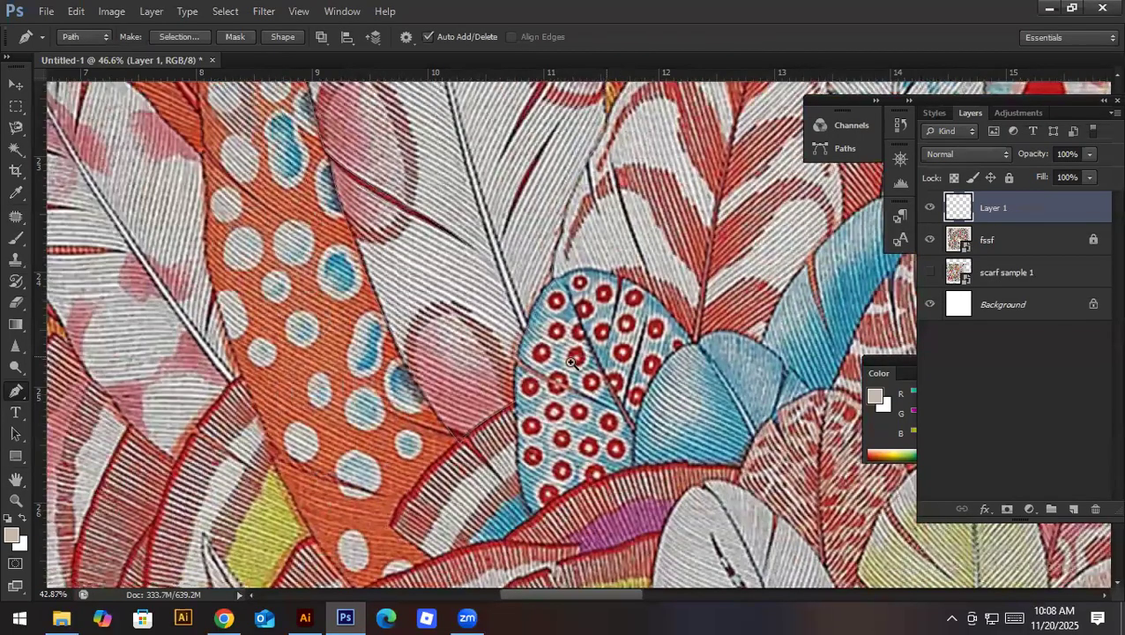
Step: Convert the closed feather path into a selection
{"action": "scroll", "coordinate": [622, 370], "scroll_direction": "down", "scroll_amount": 5}
{"action": "scroll", "coordinate": [564, 309], "scroll_direction": "down", "scroll_amount": 3}
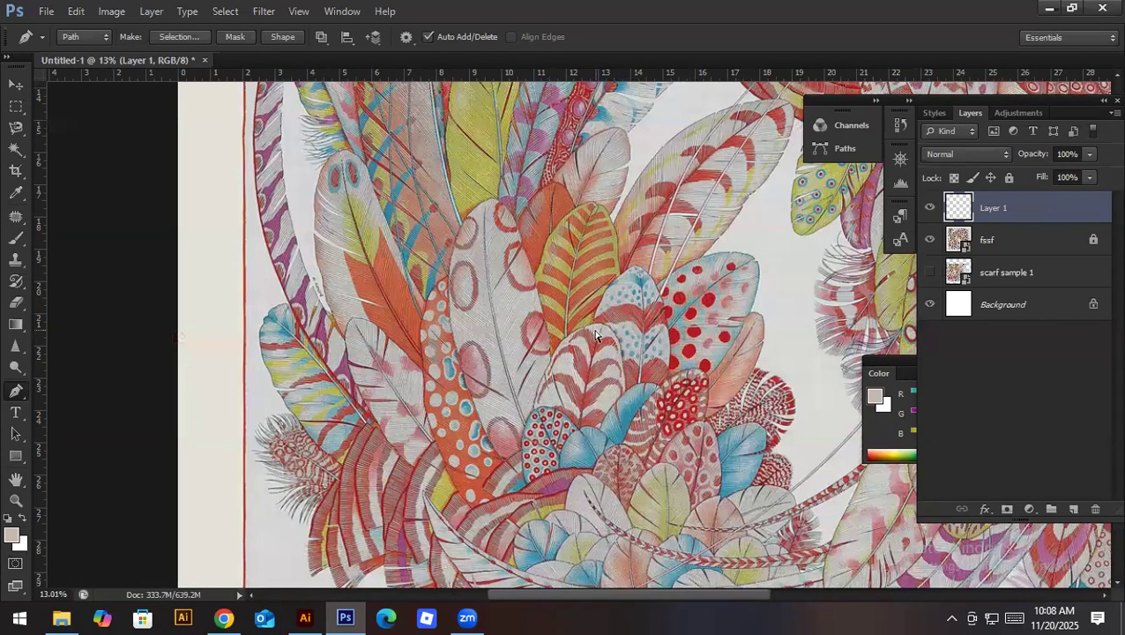
{"action": "scroll", "coordinate": [529, 318], "scroll_direction": "up", "scroll_amount": 1}
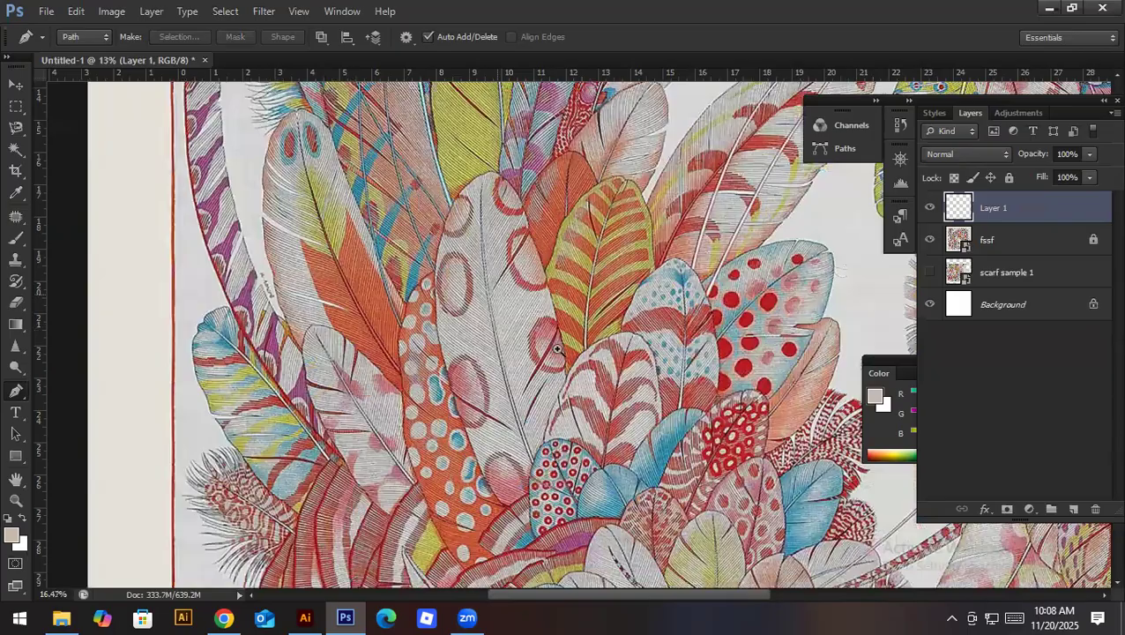
{"action": "scroll", "coordinate": [556, 348], "scroll_direction": "up", "scroll_amount": 3}
Step: Sample white from between the feather's lines and fill the feather selection with it on Layer 1
{"action": "key", "text": "i"}
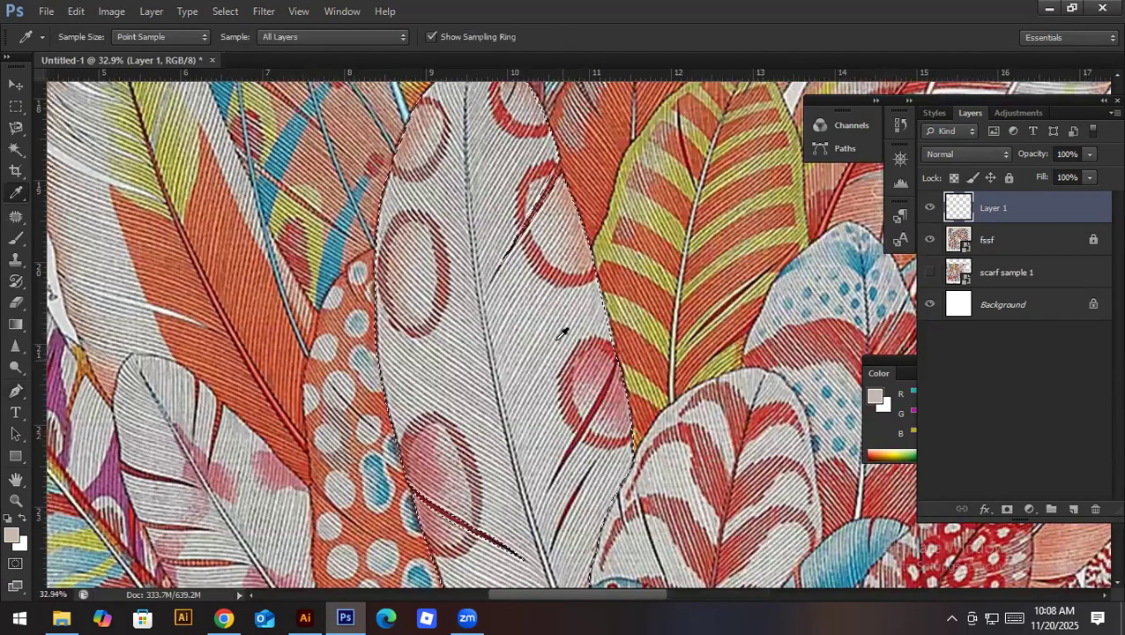
{"action": "scroll", "coordinate": [533, 300], "scroll_direction": "up", "scroll_amount": 4}
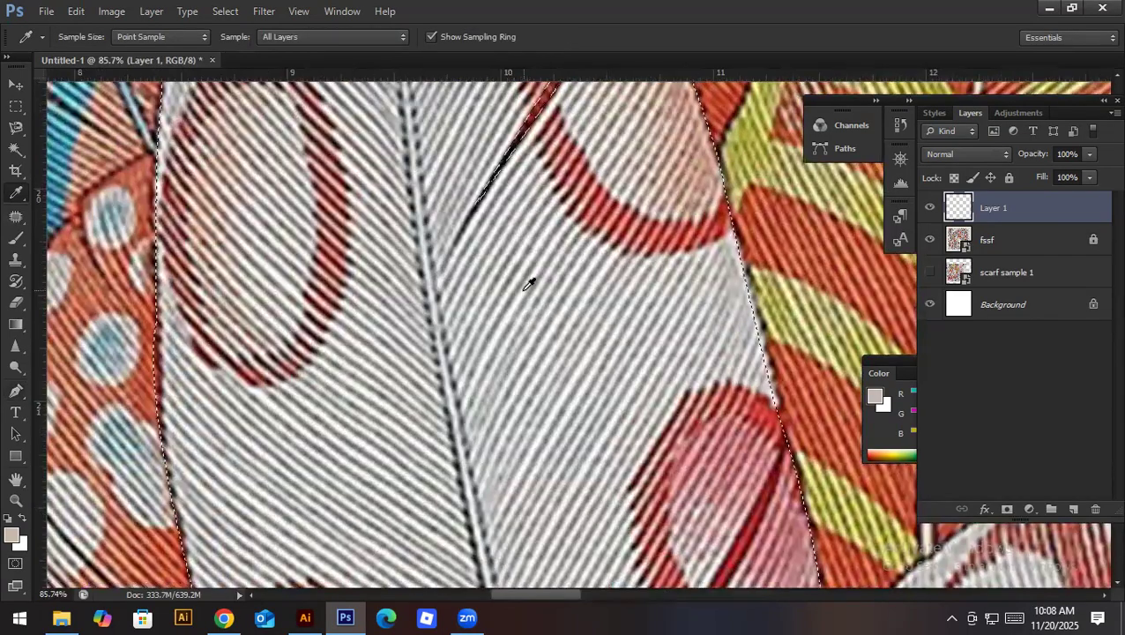
{"action": "left_click", "coordinate": [527, 282]}
{"action": "scroll", "coordinate": [529, 291], "scroll_direction": "down", "scroll_amount": 5}
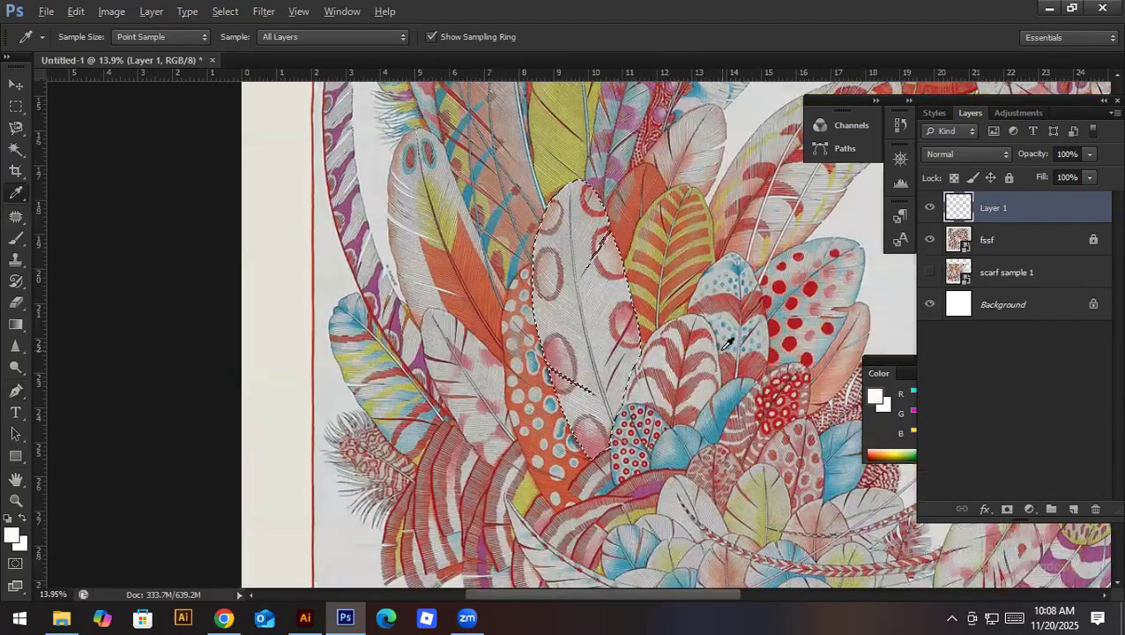
{"action": "key", "text": "alt+BackSpace"}
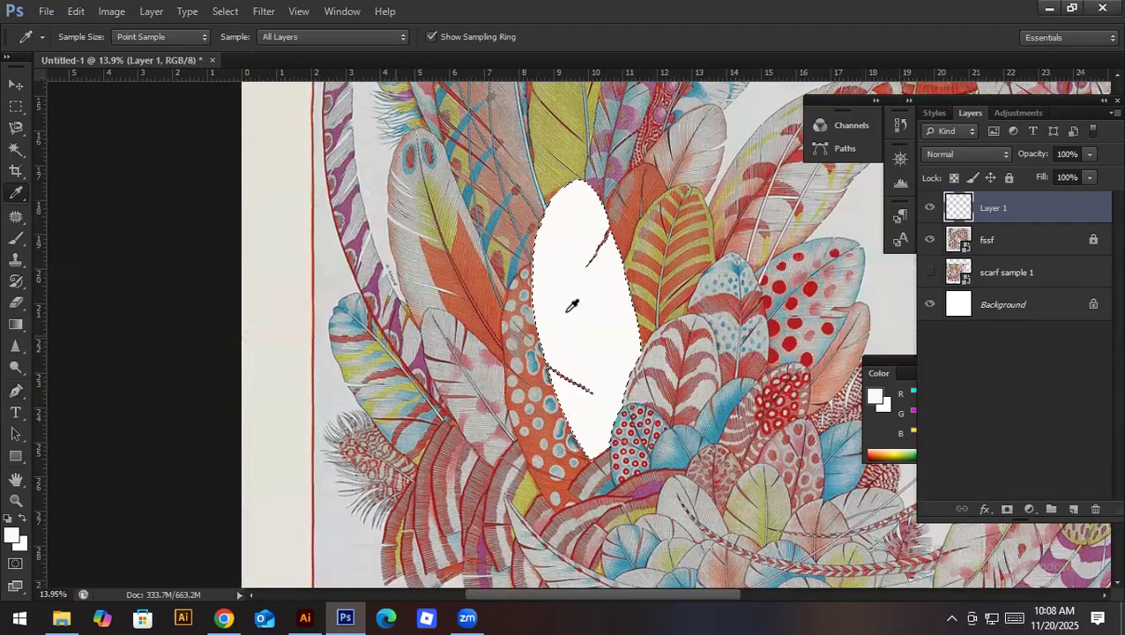
Step: Sample a pale pink from the reference feathers, fill the selected feather on Layer 1 with it, and deselect
{"action": "scroll", "coordinate": [467, 334], "scroll_direction": "up", "scroll_amount": 3}
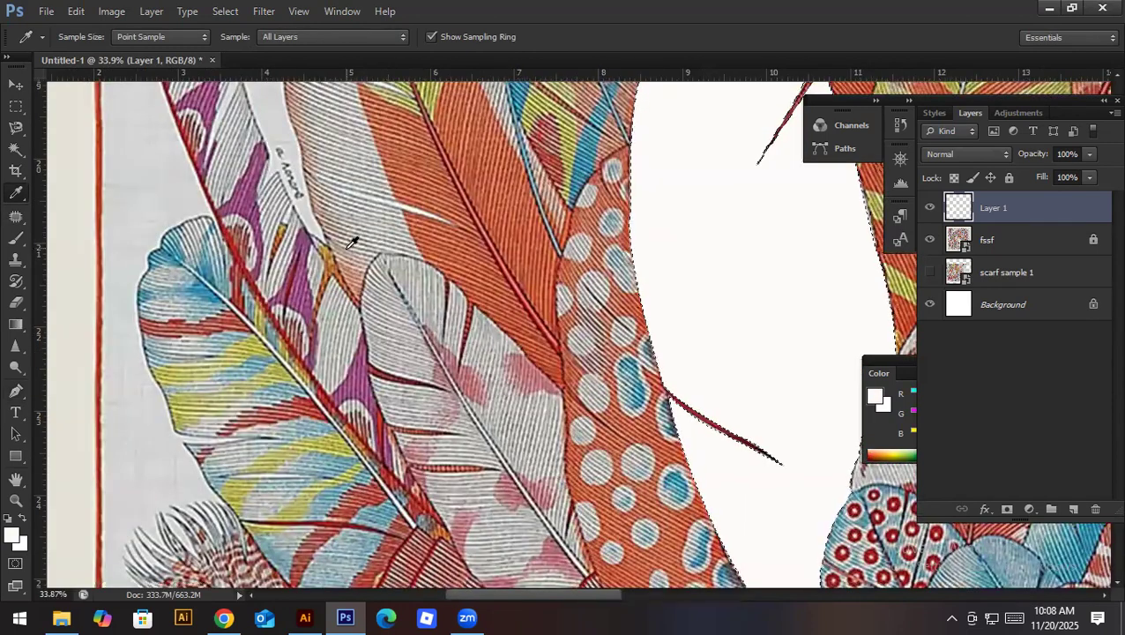
{"action": "left_click", "coordinate": [398, 237]}
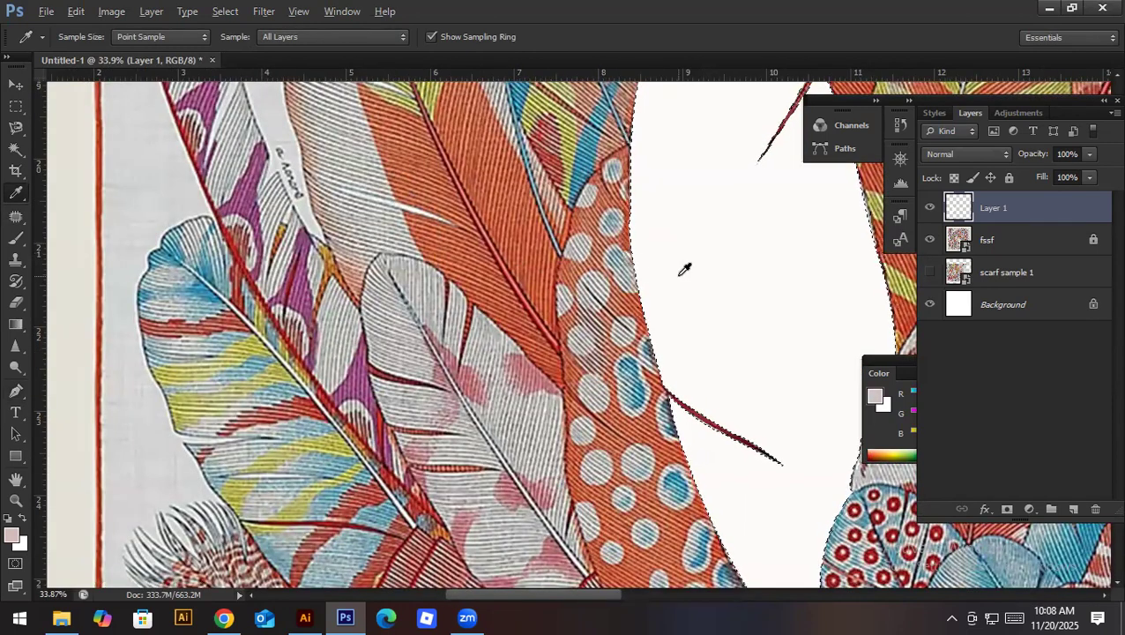
{"action": "key", "text": "alt+BackSpace"}
{"action": "scroll", "coordinate": [719, 315], "scroll_direction": "down", "scroll_amount": 3}
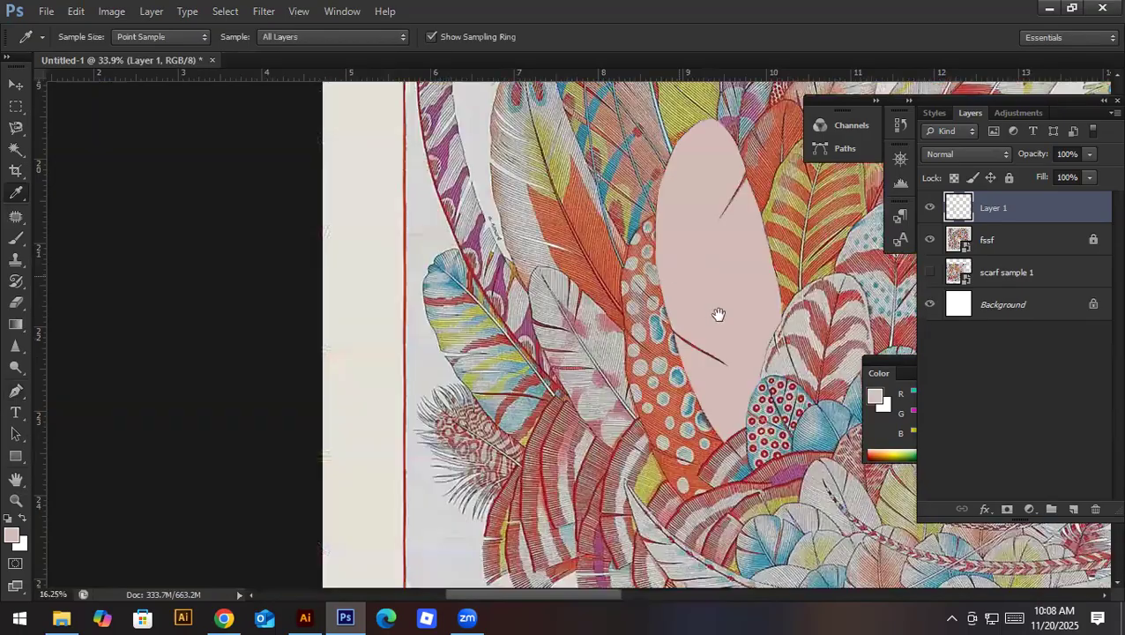
{"action": "scroll", "coordinate": [718, 315], "scroll_direction": "down", "scroll_amount": 2}
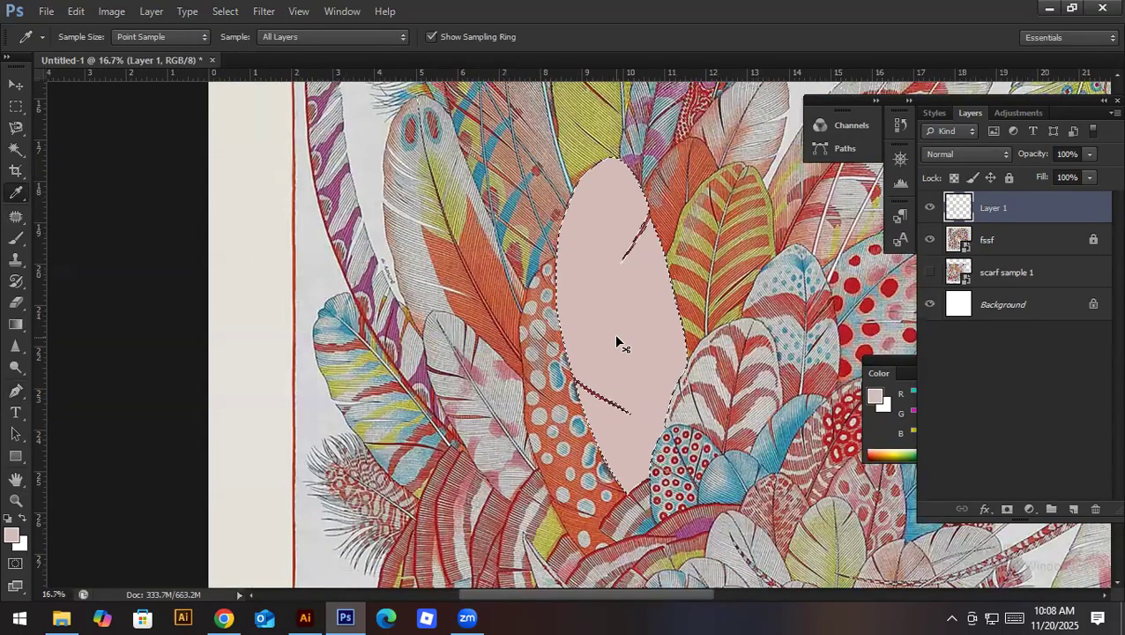
{"action": "key", "text": "ctrl+d"}
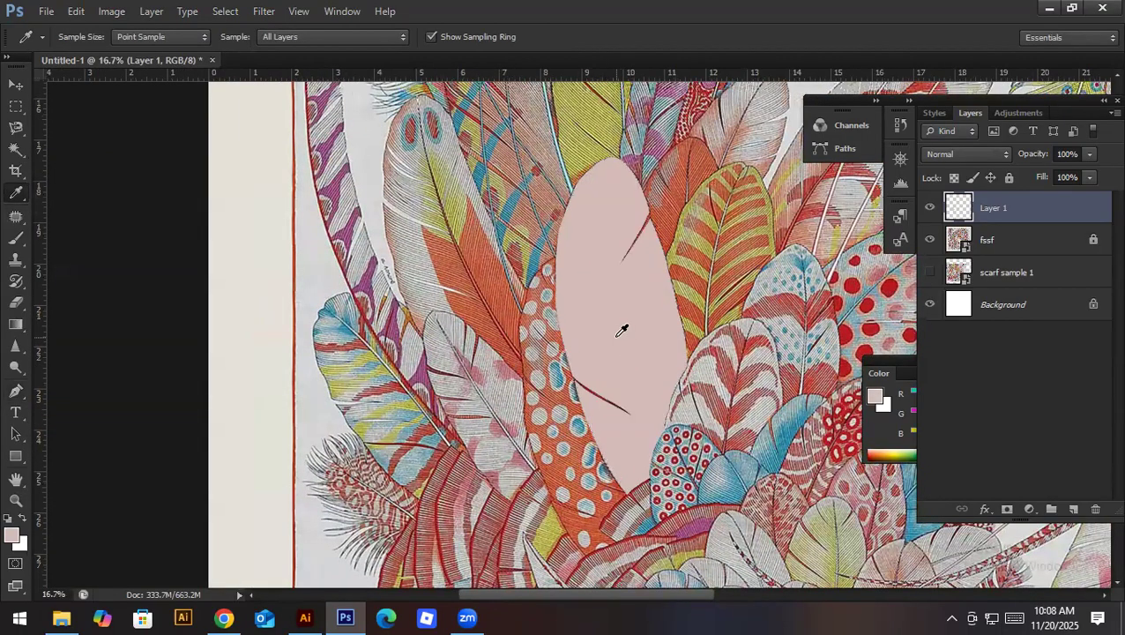
Step: Unlock the fssf reference layer and shift its image sideways until the original feather is uncovered beside the filled shape
{"action": "key", "text": "v"}
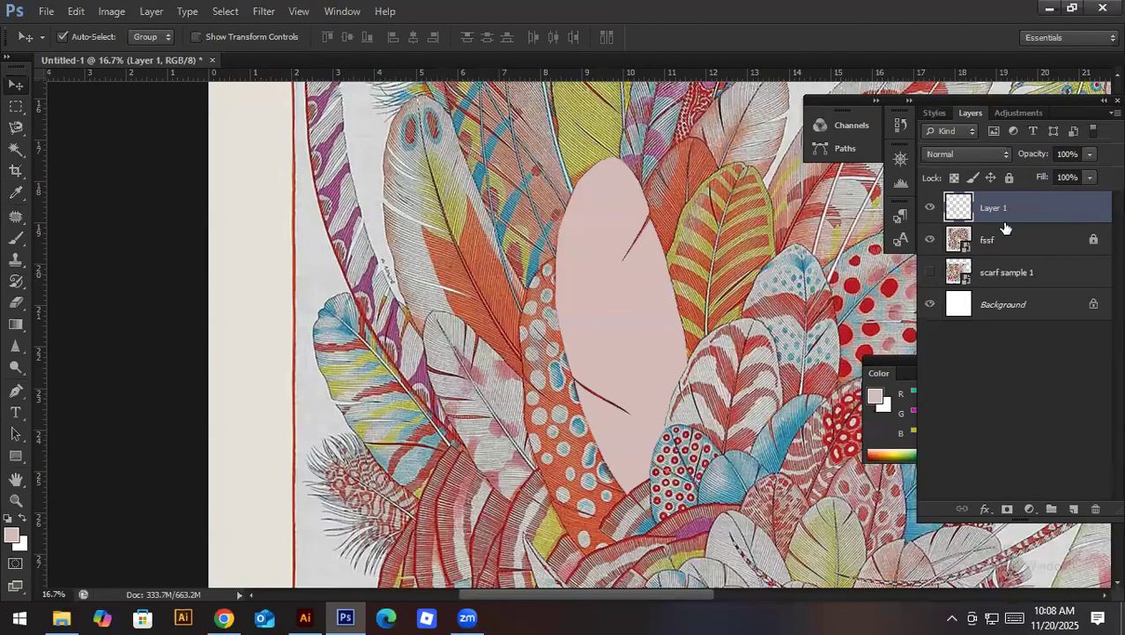
{"action": "left_click", "coordinate": [1003, 236]}
{"action": "left_click", "coordinate": [1009, 177]}
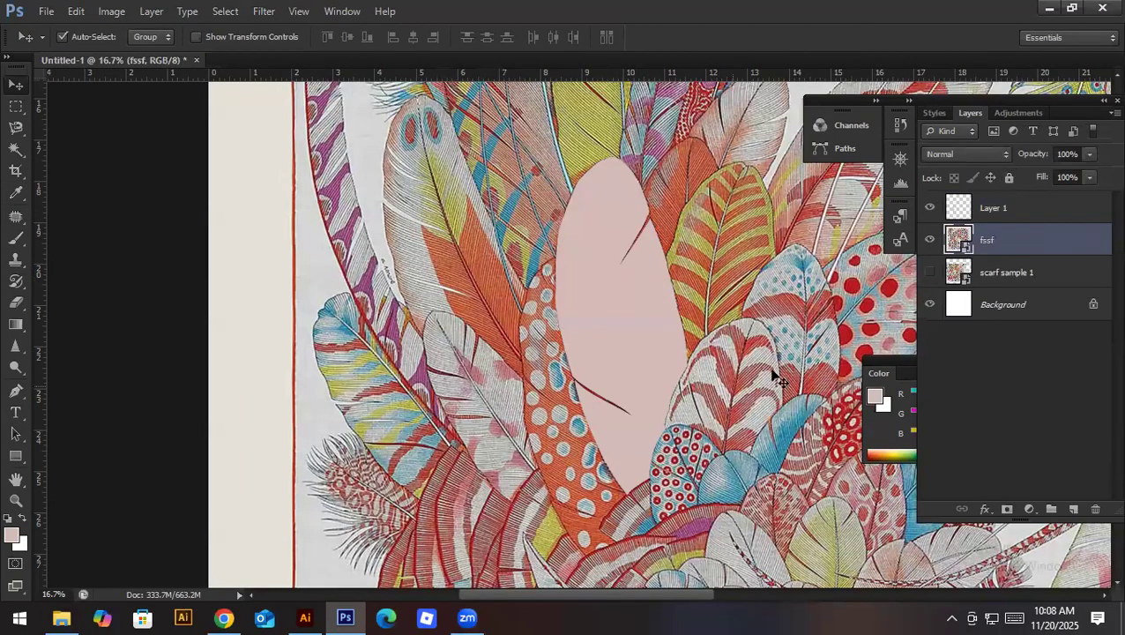
{"action": "mouse_move", "coordinate": [770, 331]}
{"action": "left_mouse_down"}
{"action": "mouse_move", "coordinate": [653, 328]}
{"action": "mouse_move", "coordinate": [783, 327]}
{"action": "left_mouse_up"}
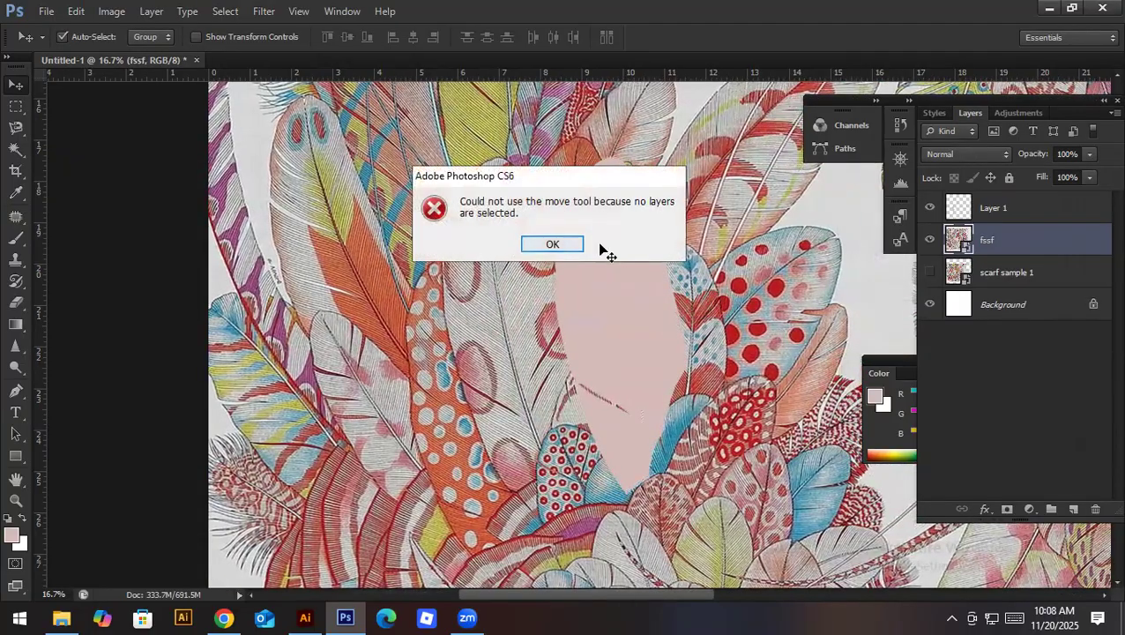
{"action": "left_click", "coordinate": [568, 246]}
{"action": "left_click_drag", "start_coordinate": [776, 266], "coordinate": [760, 265]}
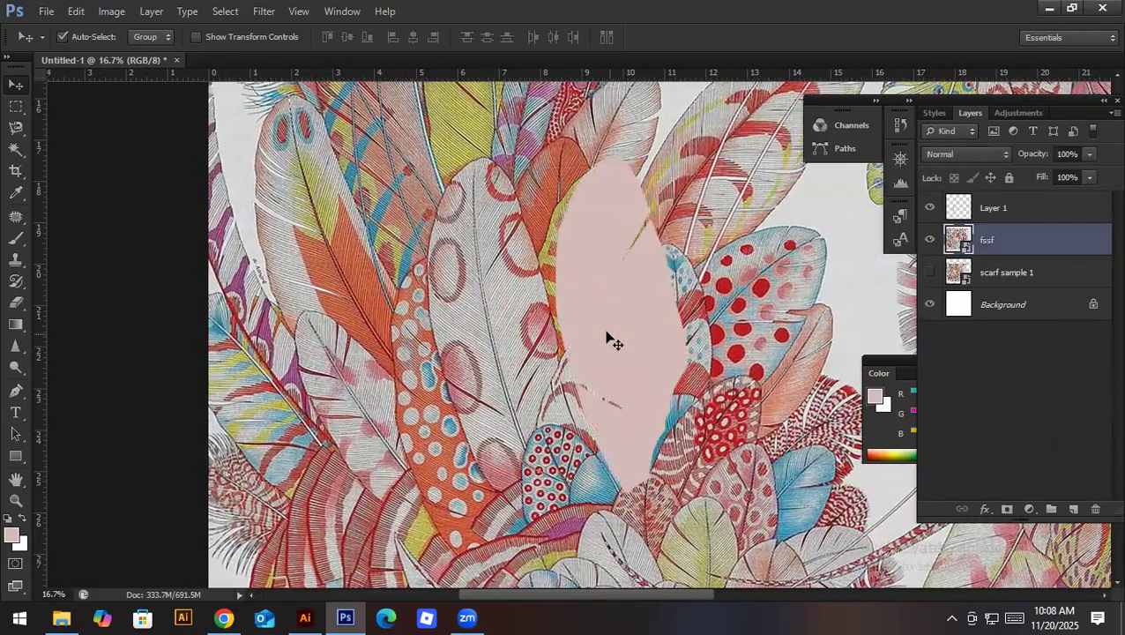
{"action": "scroll", "coordinate": [606, 333], "scroll_direction": "up", "scroll_amount": 2}
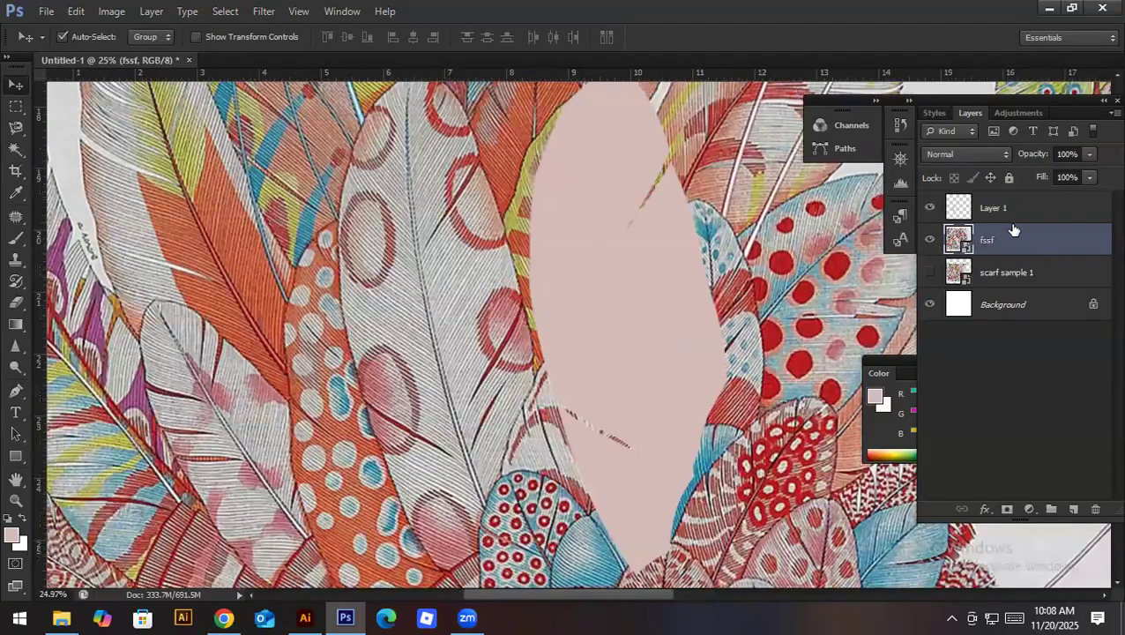
Step: Load the Layer 1 feather as a selection, sample its reference white, adjust it to #fcf8f4, and fill the selection
{"action": "left_click", "coordinate": [993, 208]}
{"action": "left_click", "coordinate": [958, 209], "text": "ctrl"}
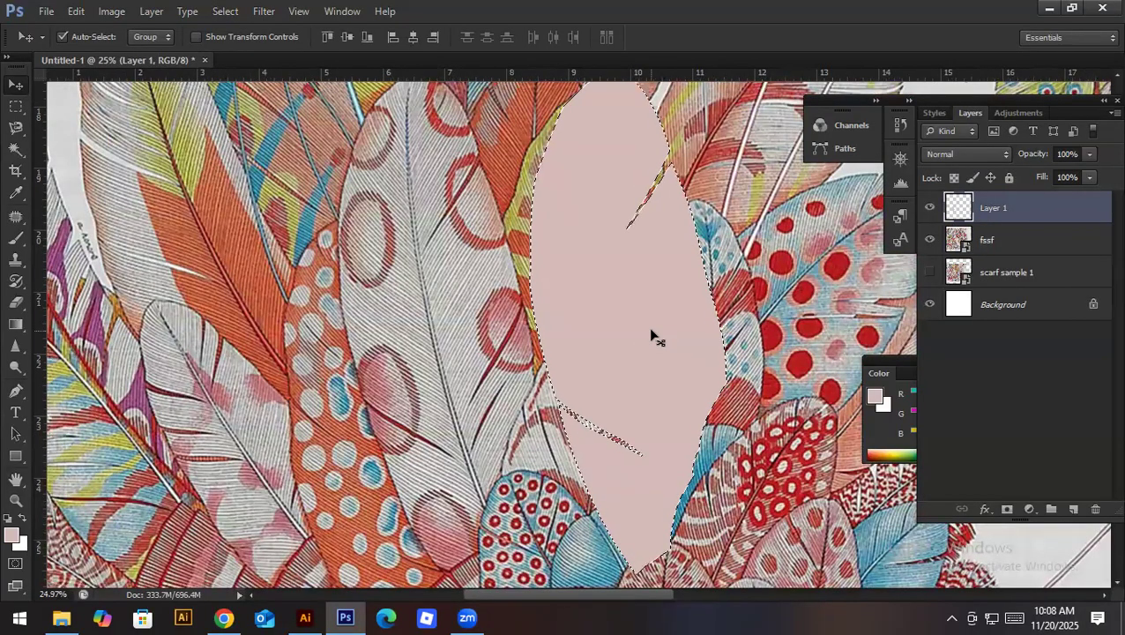
{"action": "key", "text": "i"}
{"action": "scroll", "coordinate": [481, 317], "scroll_direction": "up", "scroll_amount": 2}
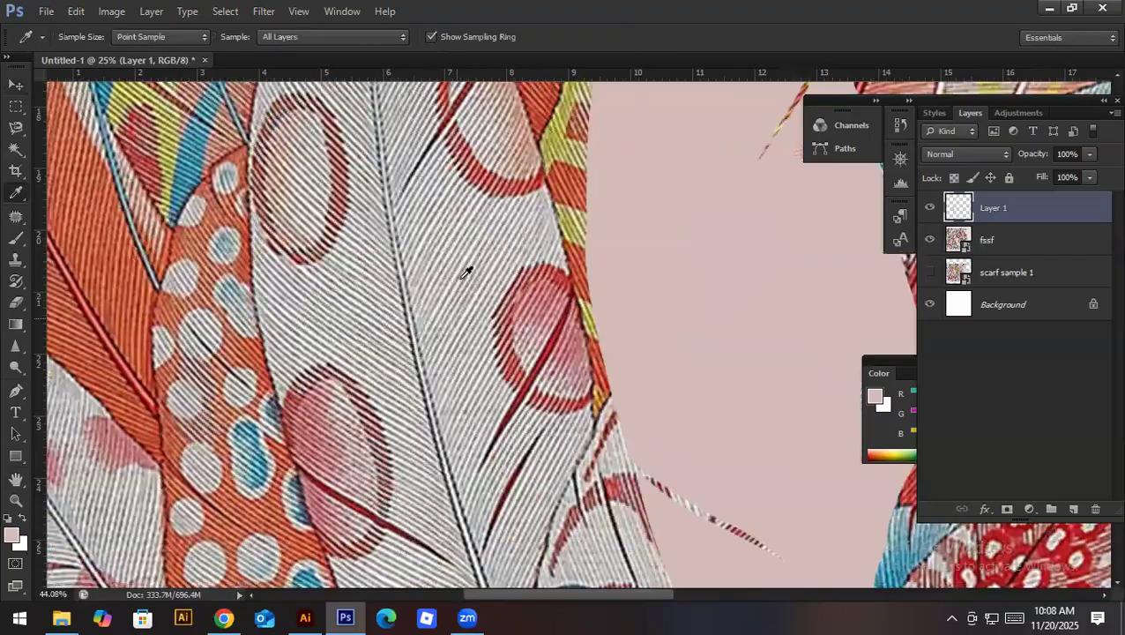
{"action": "left_click", "coordinate": [409, 306]}
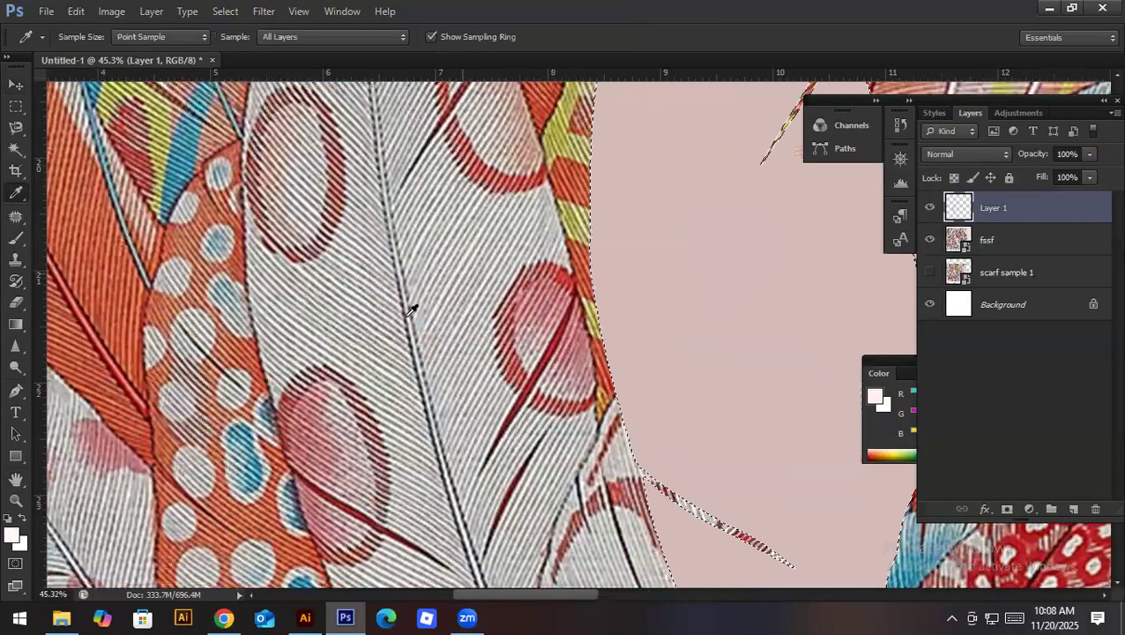
{"action": "left_click", "coordinate": [13, 533]}
{"action": "left_click_drag", "start_coordinate": [906, 245], "coordinate": [908, 248]}
{"action": "left_click", "coordinate": [1098, 232]}
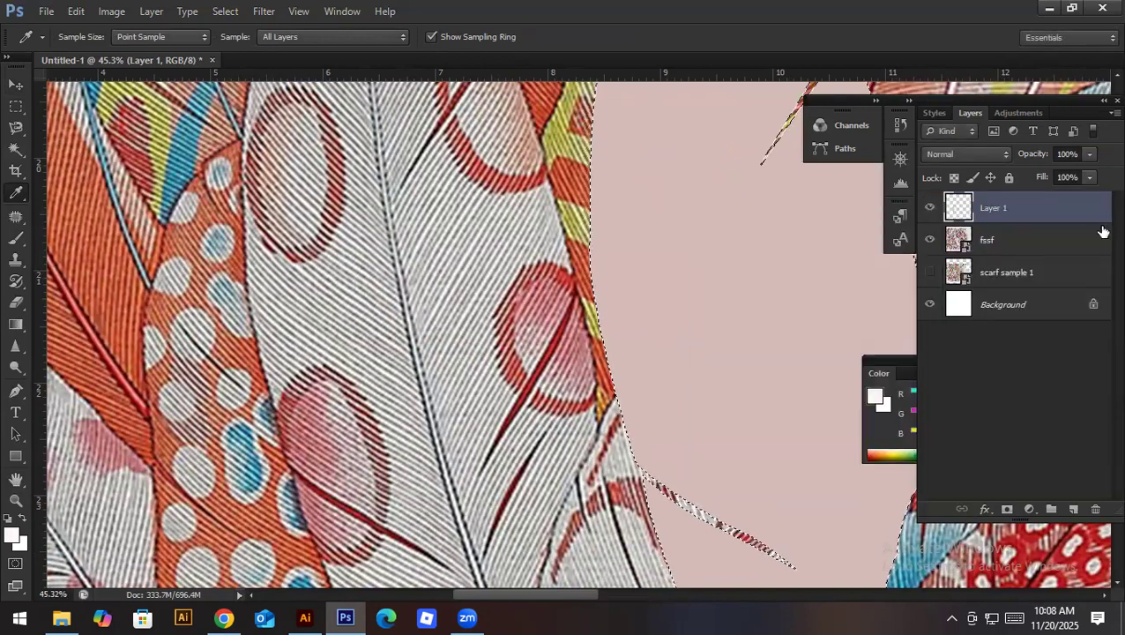
{"action": "key", "text": "alt+BackSpace"}
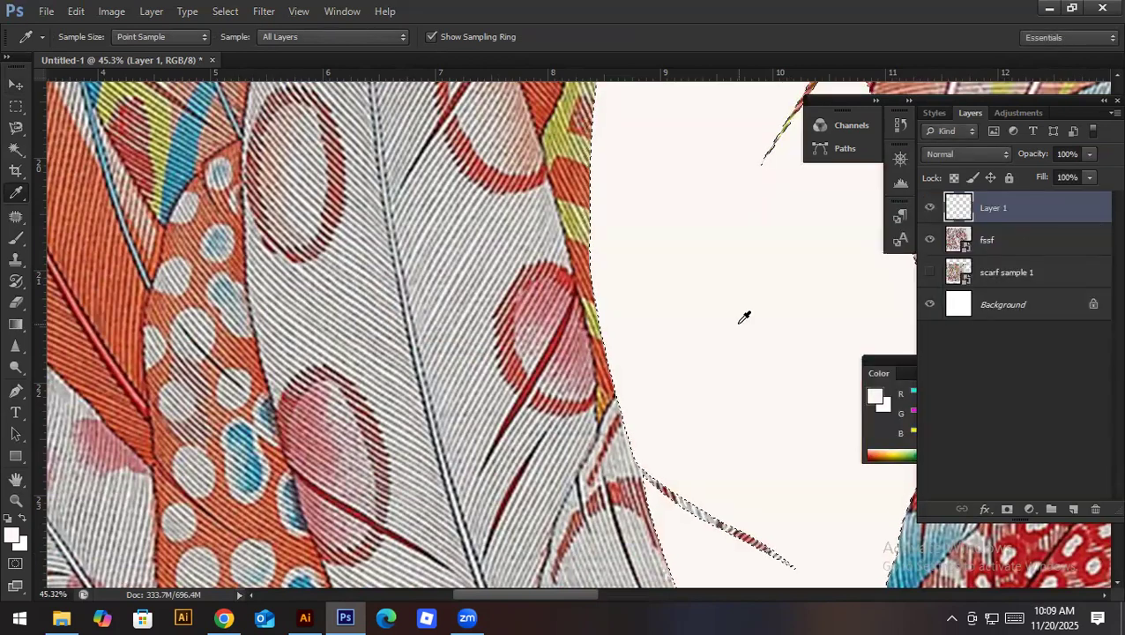
Step: Fine-tune the off-white foreground colour and clear the selection around the feather on Layer 1
{"action": "left_click", "coordinate": [11, 535]}
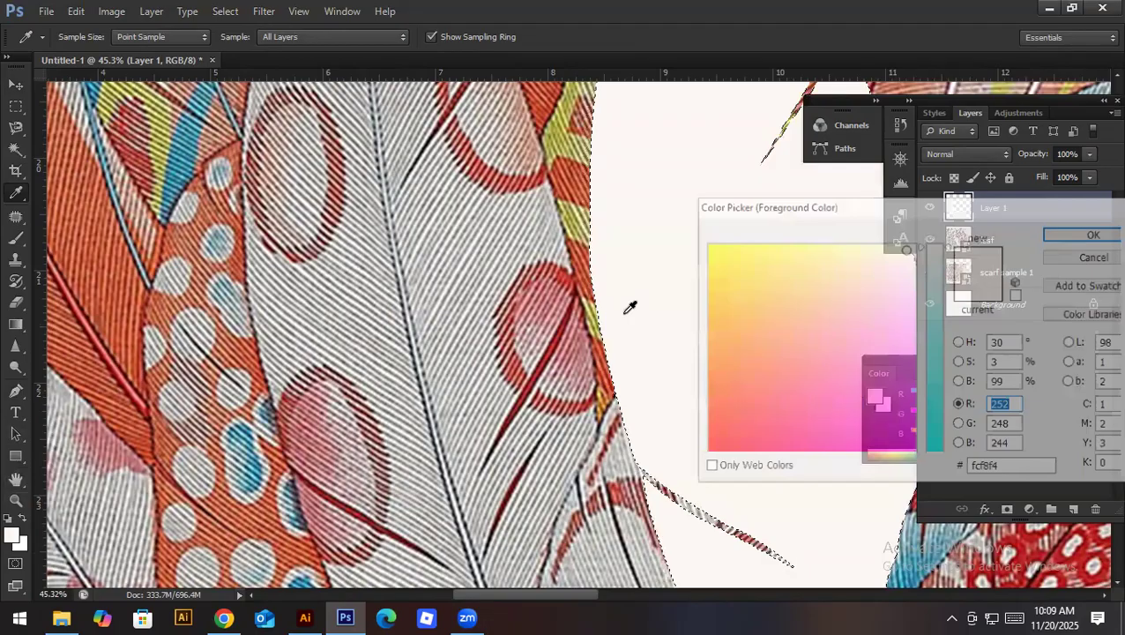
{"action": "left_click_drag", "start_coordinate": [907, 250], "coordinate": [901, 251]}
{"action": "left_click", "coordinate": [1070, 231]}
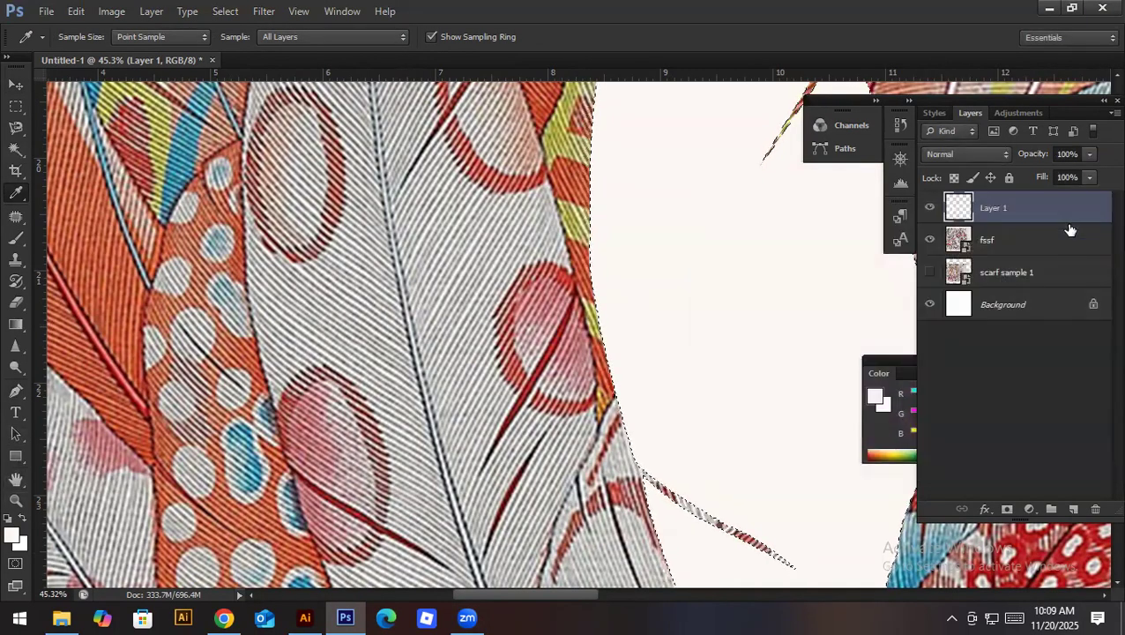
{"action": "left_click_drag", "start_coordinate": [754, 294], "coordinate": [654, 315]}
{"action": "left_click_drag", "start_coordinate": [511, 350], "coordinate": [529, 302]}
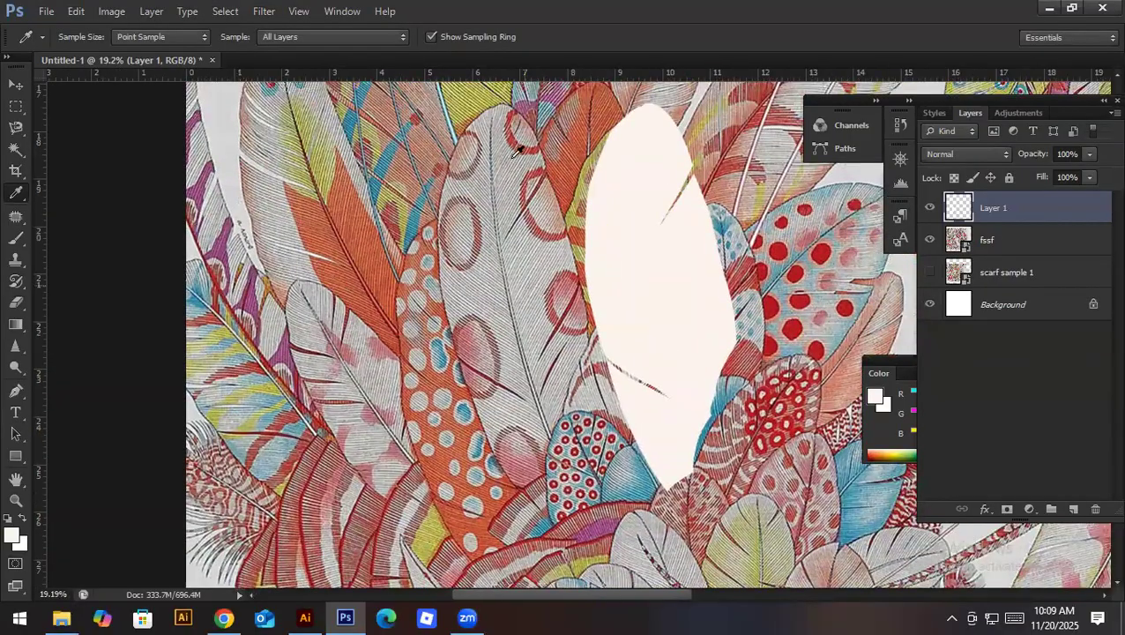
Step: Start a pen path at the reference feather's shaft base beside the blue dotted feather and trace one side up to the tip
{"action": "scroll", "coordinate": [547, 283], "scroll_direction": "up", "scroll_amount": 3}
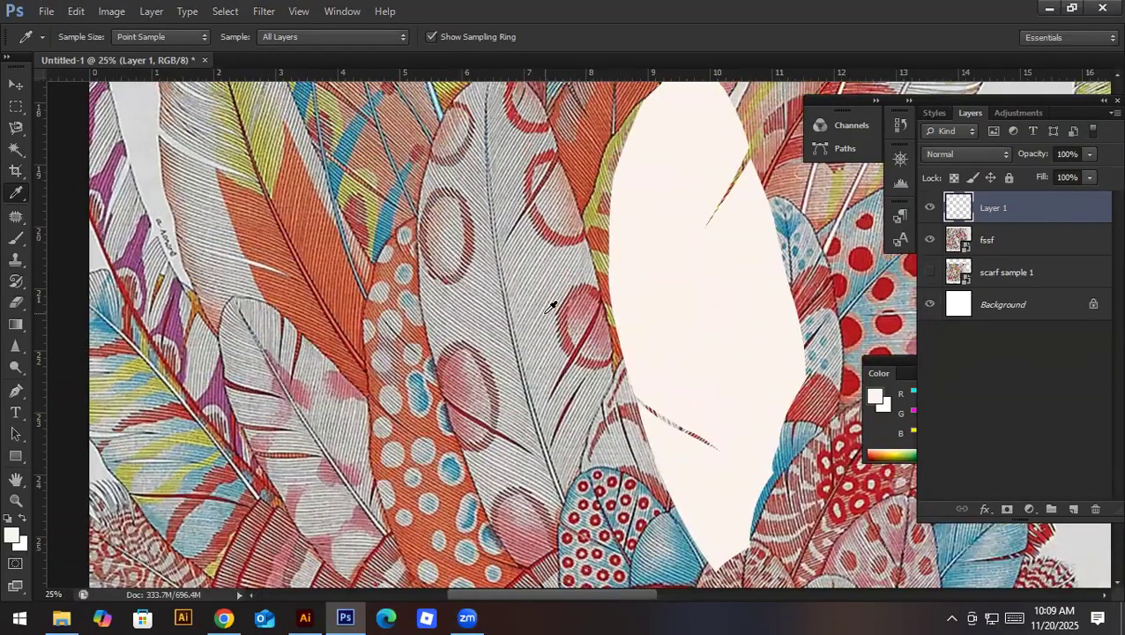
{"action": "key", "text": "p"}
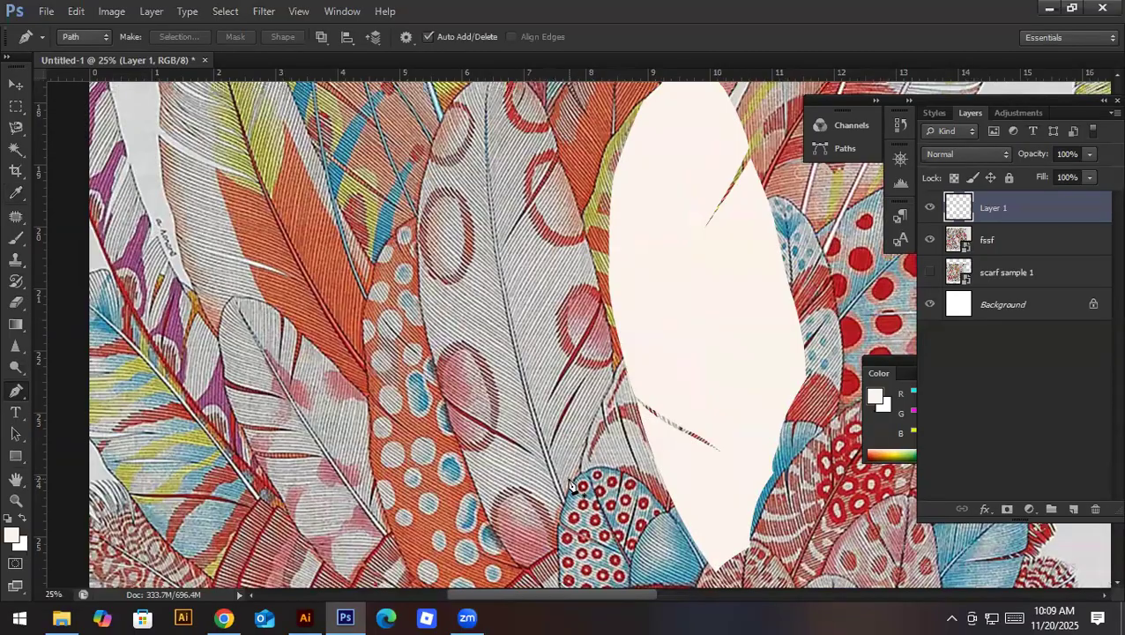
{"action": "scroll", "coordinate": [569, 485], "scroll_direction": "up", "scroll_amount": 3}
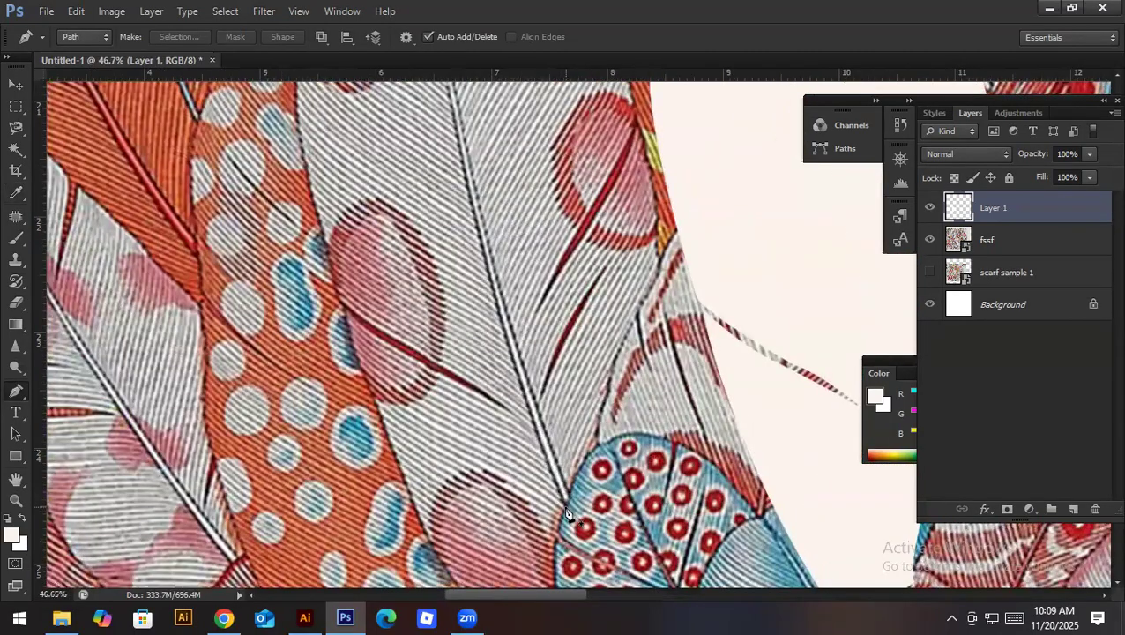
{"action": "scroll", "coordinate": [547, 328], "scroll_direction": "down", "scroll_amount": 3}
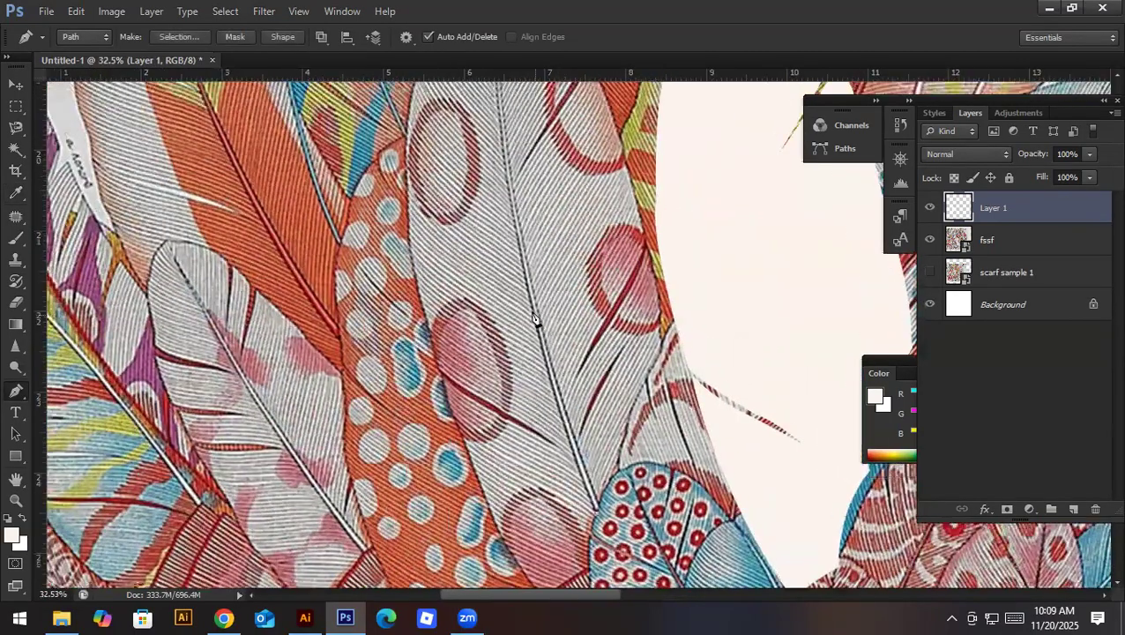
{"action": "left_click_drag", "start_coordinate": [533, 308], "coordinate": [557, 394]}
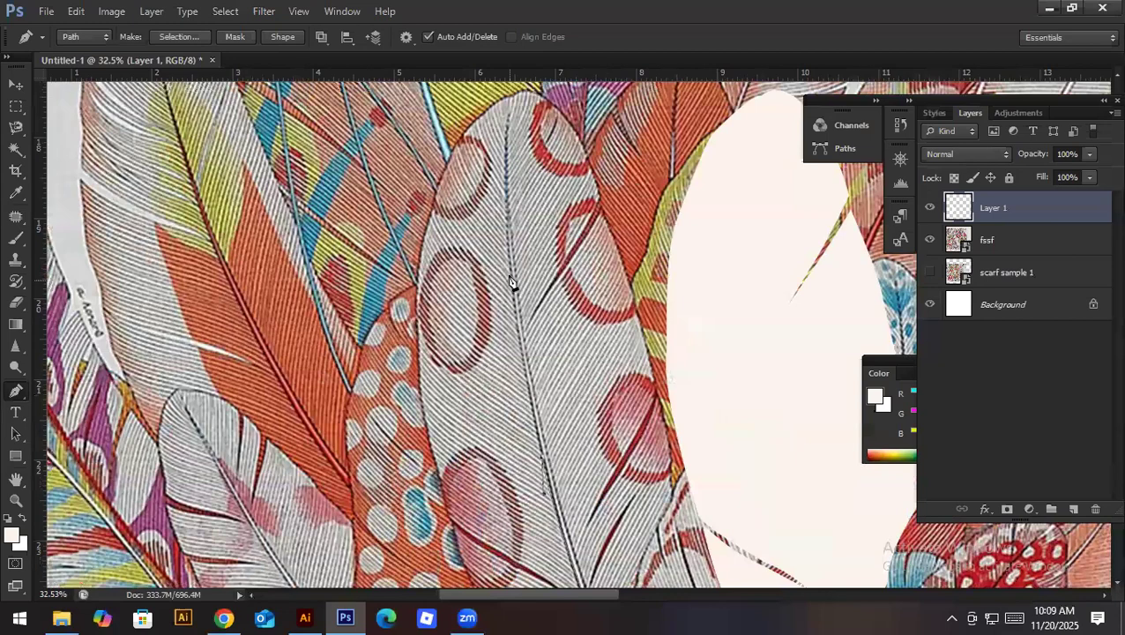
{"action": "left_click_drag", "start_coordinate": [510, 272], "coordinate": [510, 248]}
{"action": "scroll", "coordinate": [520, 199], "scroll_direction": "up", "scroll_amount": 3}
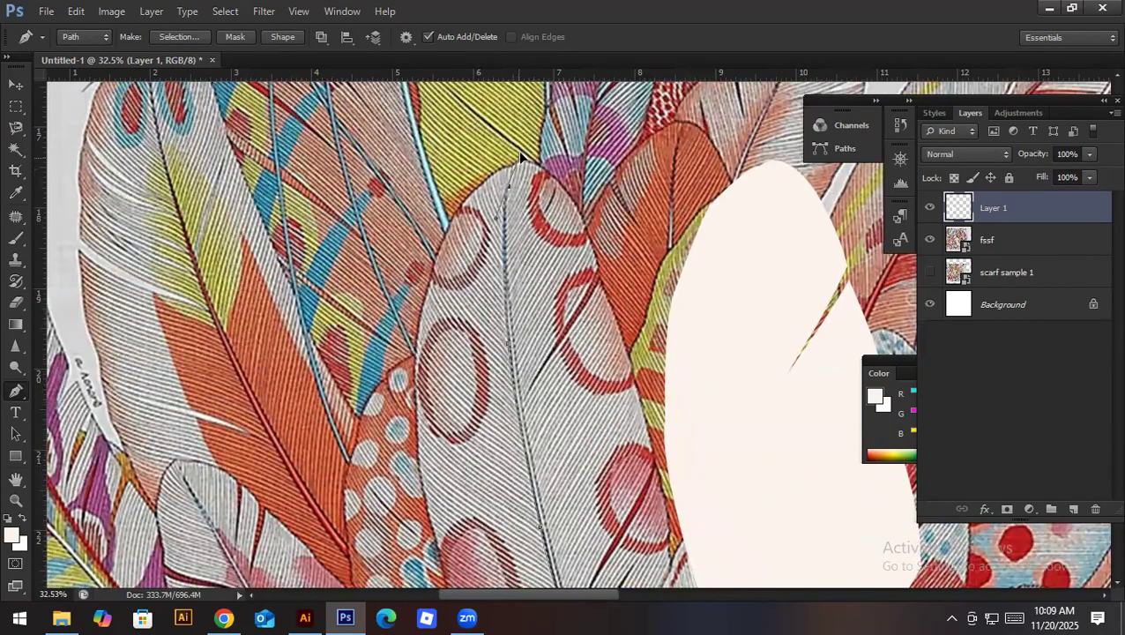
Step: Trace the other side of the shaft from the tip back down and close the thin path at the base
{"action": "left_click_drag", "start_coordinate": [518, 378], "coordinate": [535, 436]}
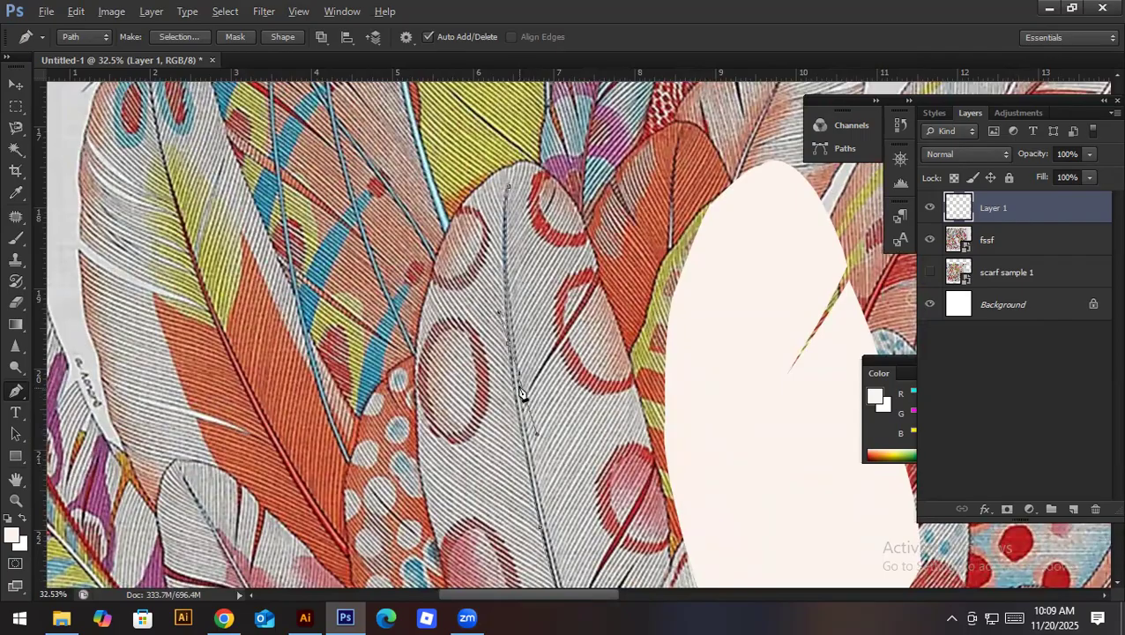
{"action": "scroll", "coordinate": [515, 284], "scroll_direction": "down", "scroll_amount": 8}
{"action": "scroll", "coordinate": [509, 302], "scroll_direction": "right", "scroll_amount": 2}
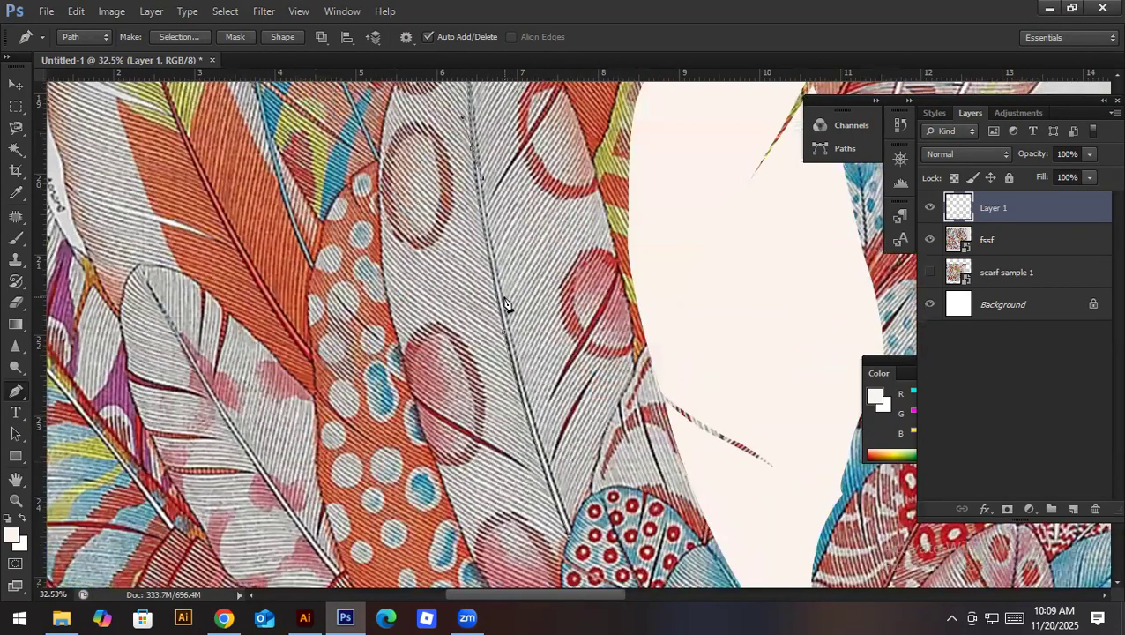
{"action": "scroll", "coordinate": [538, 370], "scroll_direction": "down", "scroll_amount": 2}
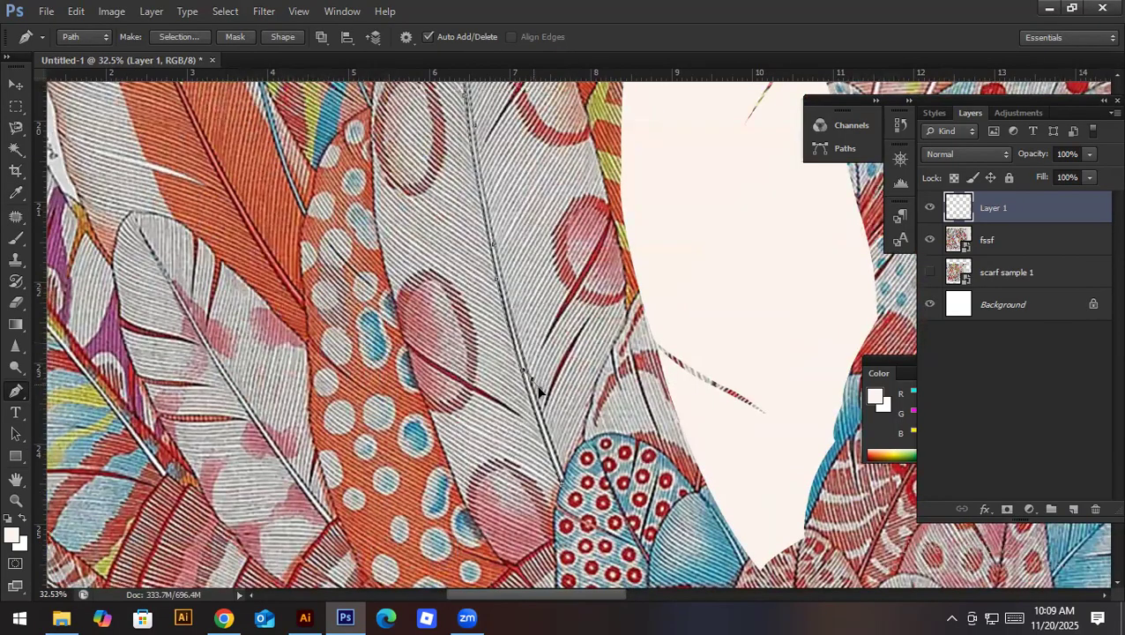
{"action": "left_click", "coordinate": [567, 479]}
{"action": "scroll", "coordinate": [567, 478], "scroll_direction": "up", "scroll_amount": 5}
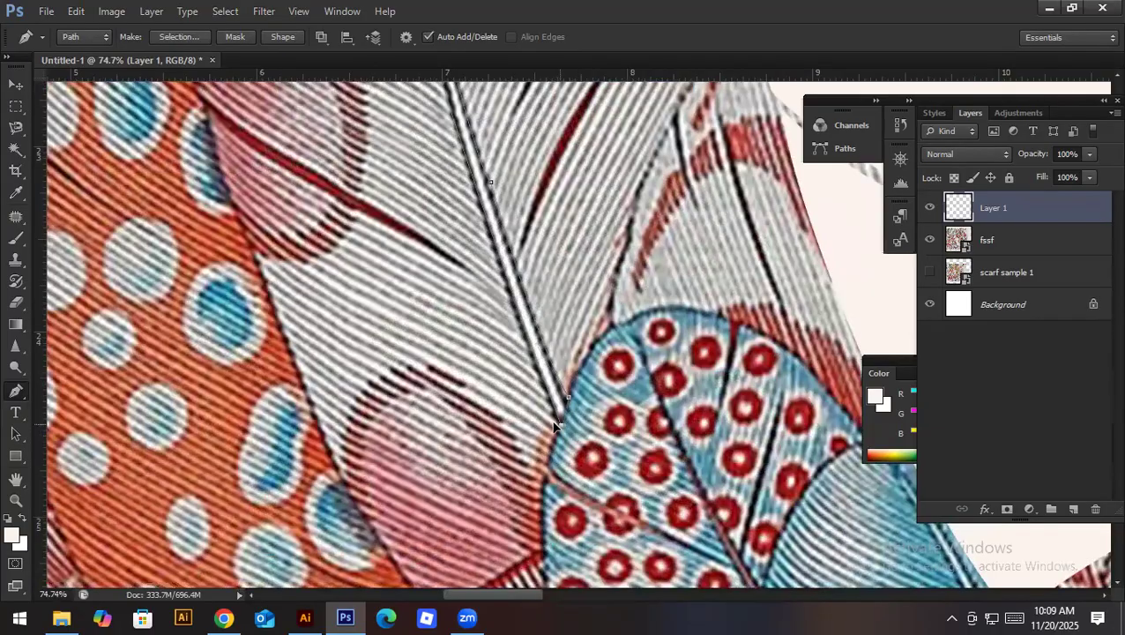
{"action": "scroll", "coordinate": [554, 427], "scroll_direction": "down", "scroll_amount": 5}
{"action": "left_click_drag", "start_coordinate": [557, 359], "coordinate": [598, 395]}
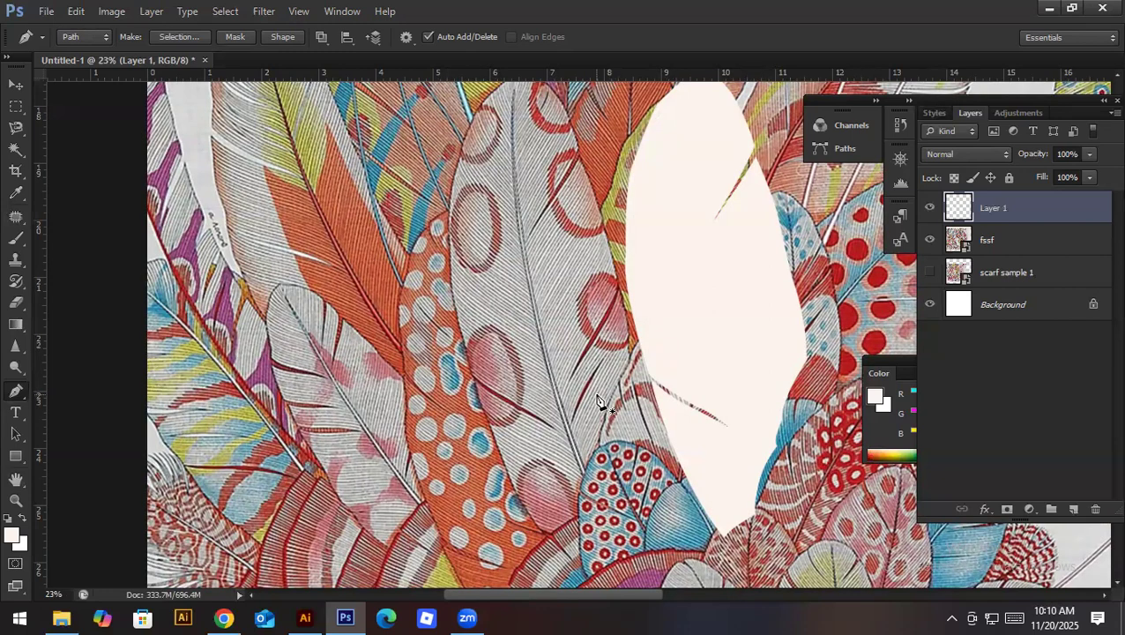
Step: Convert the shaft path into a selection, fill it with the off-white foreground colour on a new layer, and deselect
{"action": "key", "text": "ctrl+Return"}
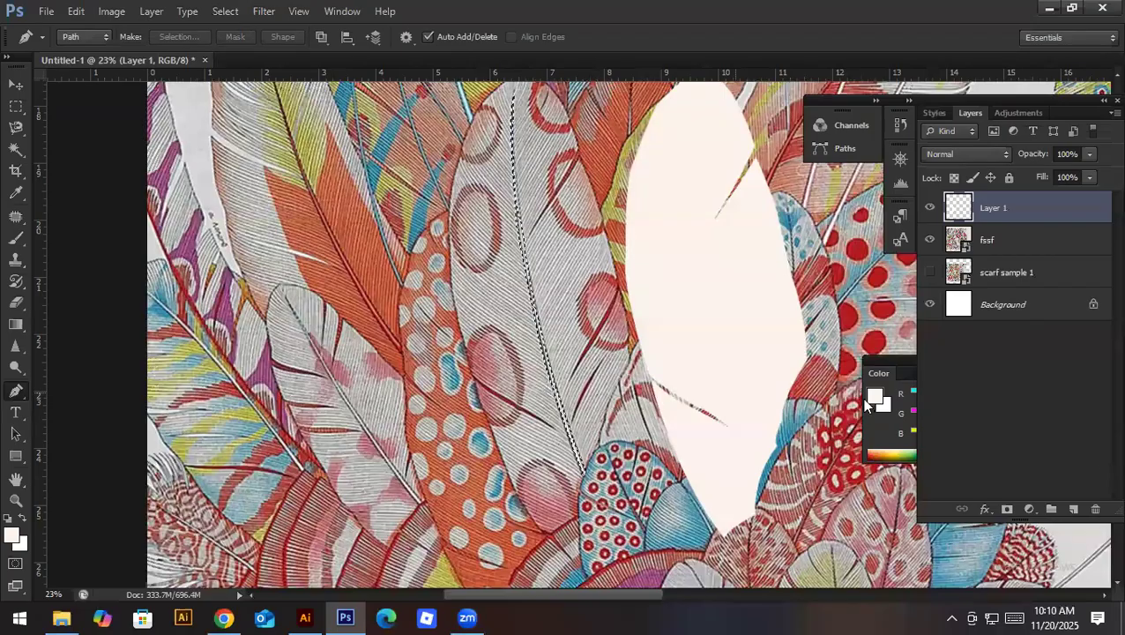
{"action": "left_click", "coordinate": [1074, 509]}
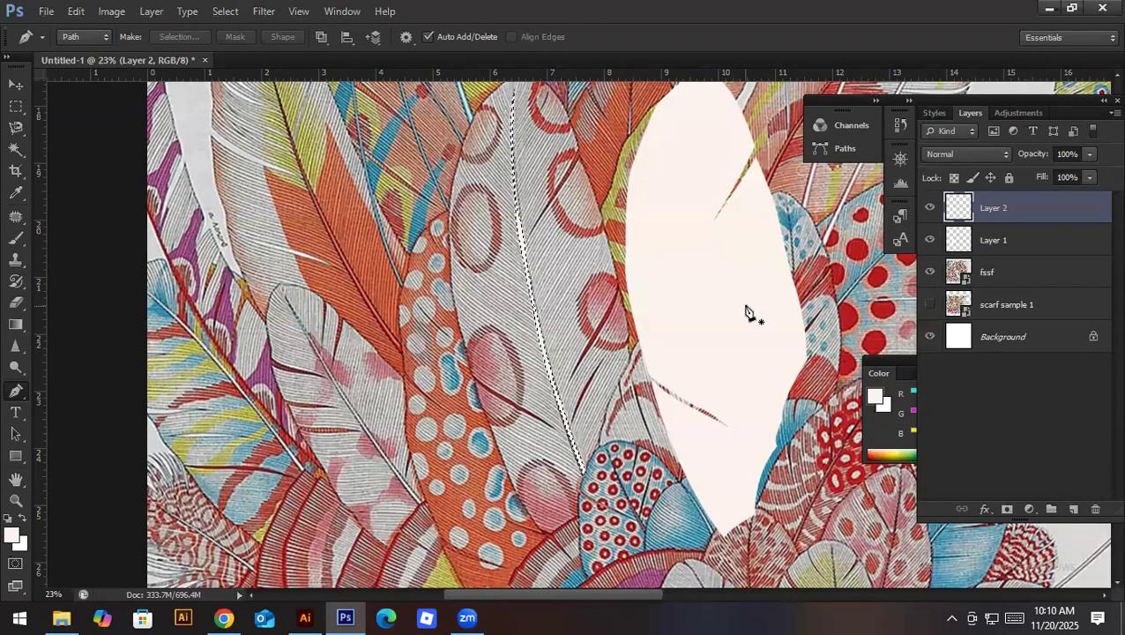
{"action": "key", "text": "ctrl+d"}
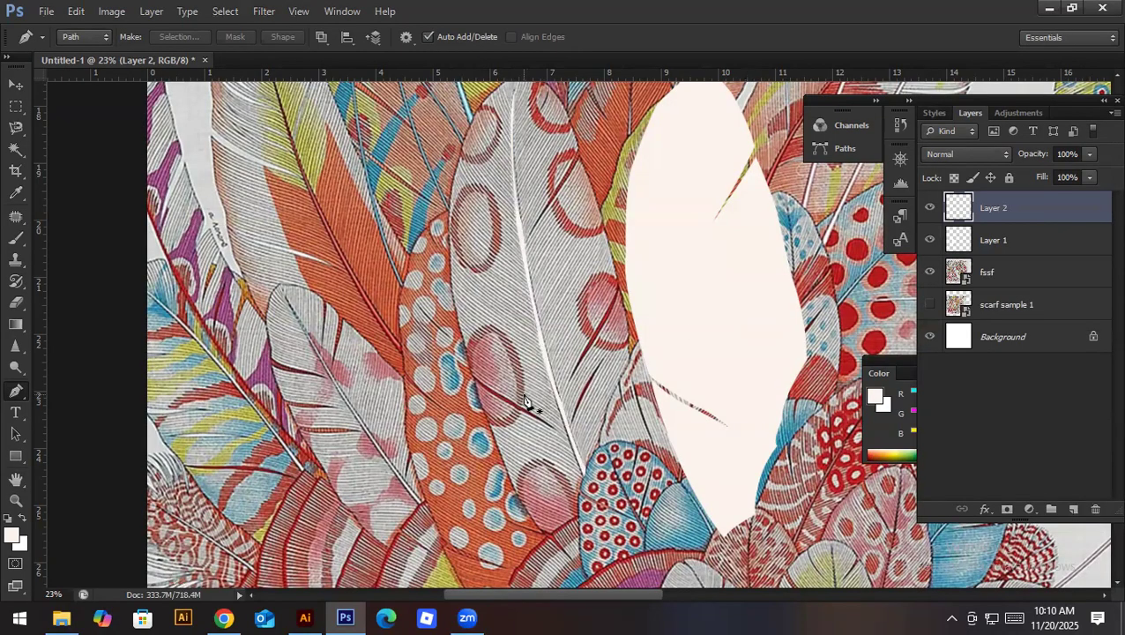
Step: Add a 4 px black outside Stroke layer style to the feather shaft on Layer 2
{"action": "key", "text": "v"}
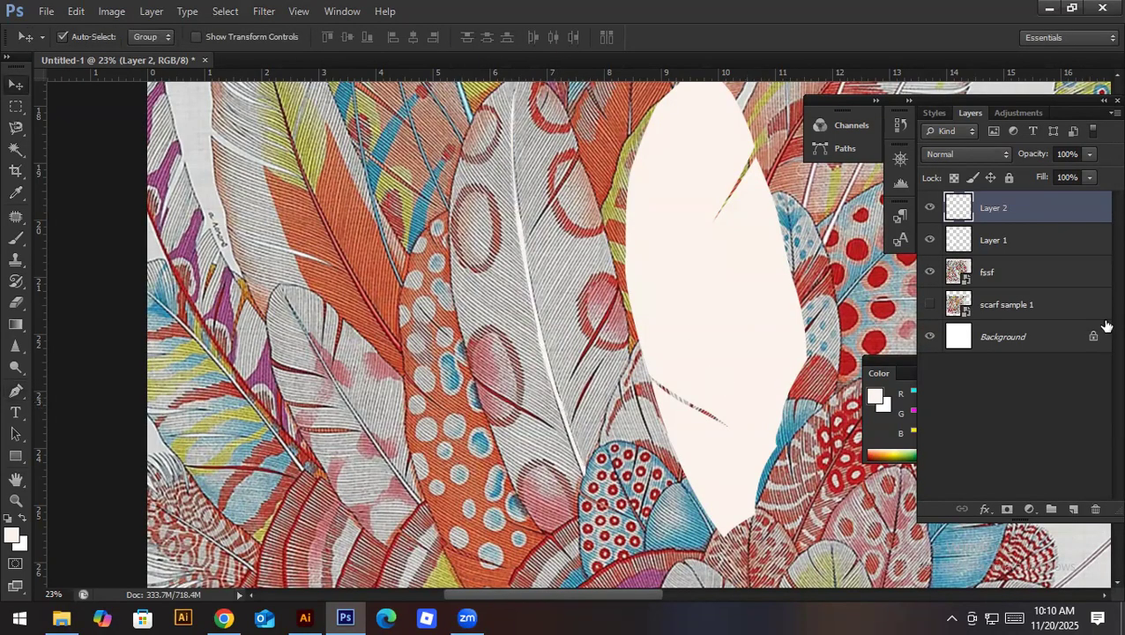
{"action": "left_click", "coordinate": [985, 509]}
{"action": "key", "text": "Escape"}
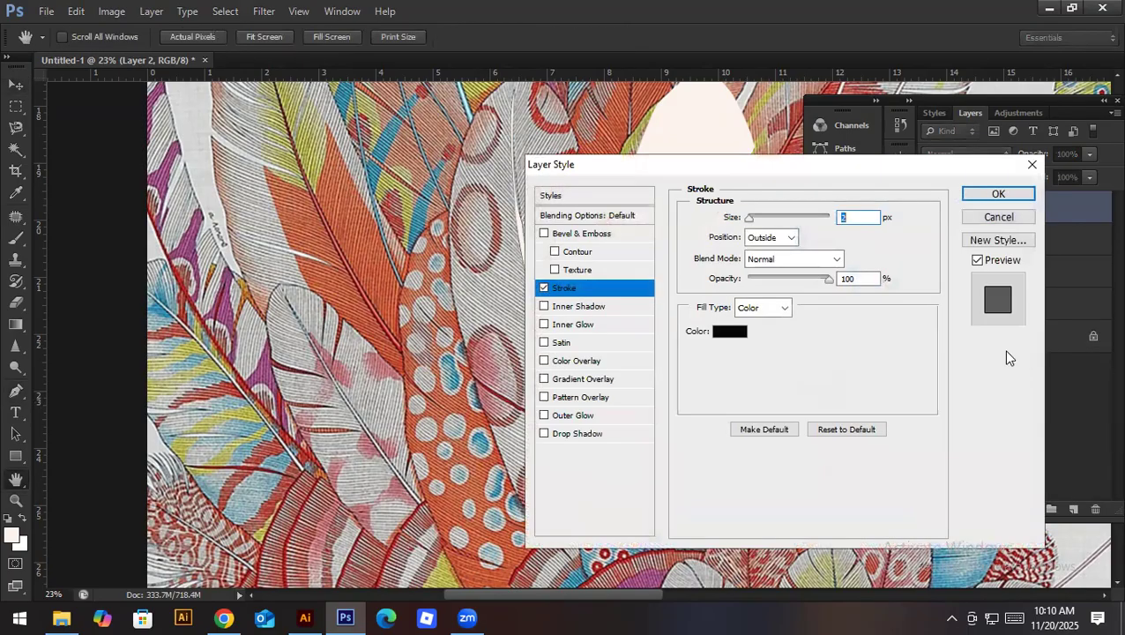
{"action": "left_click_drag", "start_coordinate": [654, 167], "coordinate": [769, 160]}
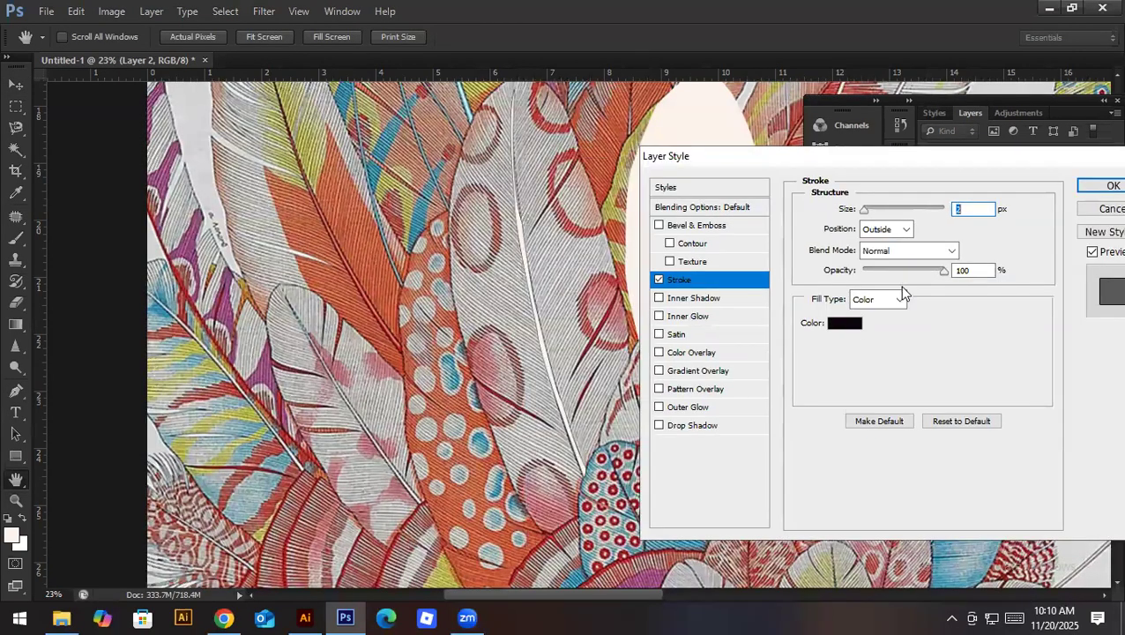
{"action": "type", "text": "6"}
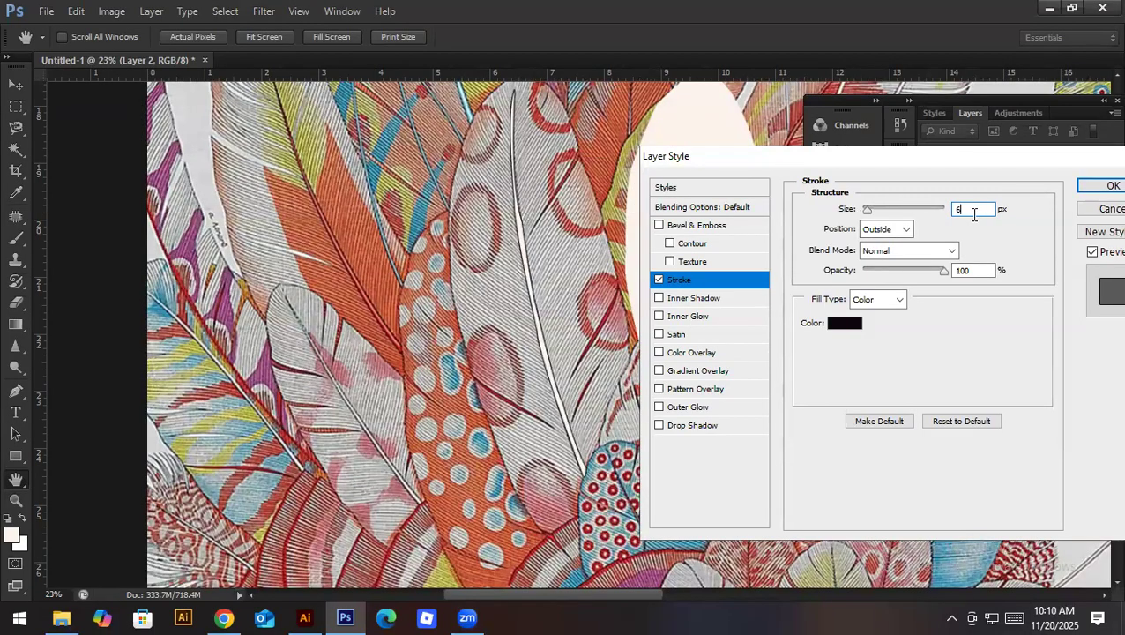
{"action": "type", "text": "4"}
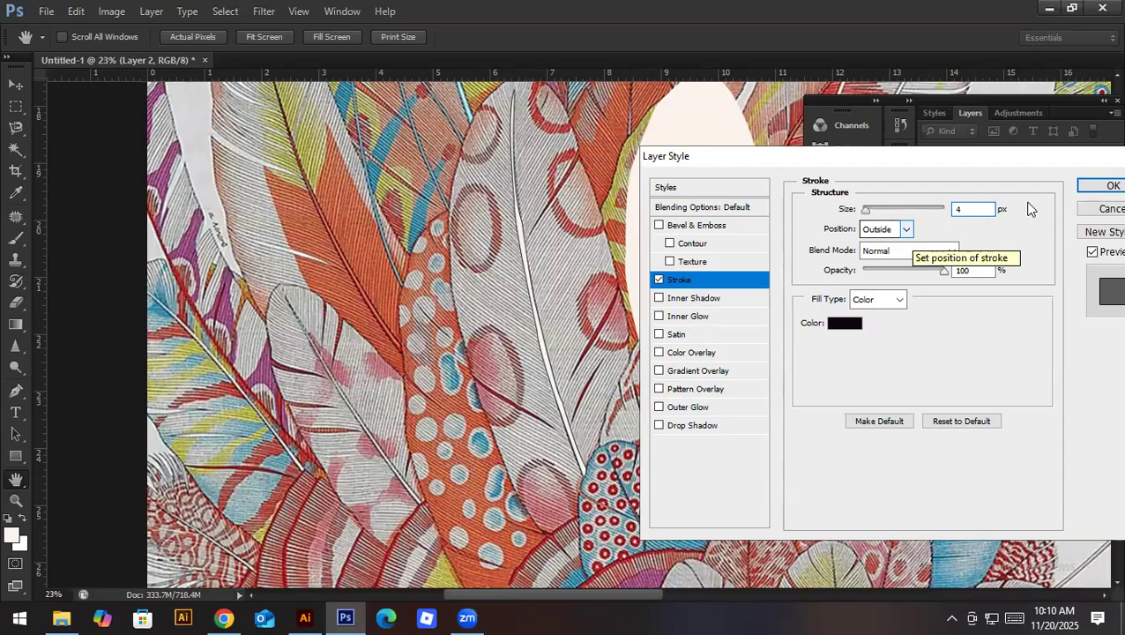
{"action": "left_click", "coordinate": [1091, 191]}
Step: Move the outlined shaft onto the off-white feather and clip Layer 2 to Layer 1
{"action": "left_click_drag", "start_coordinate": [548, 357], "coordinate": [722, 353]}
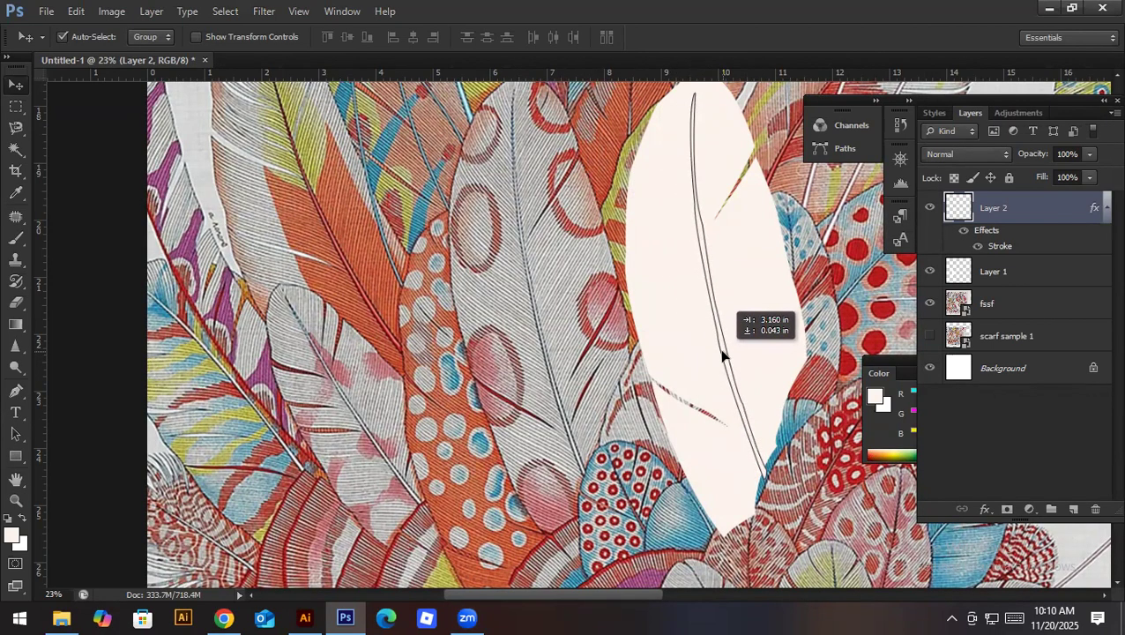
{"action": "left_click_drag", "start_coordinate": [722, 354], "coordinate": [718, 357]}
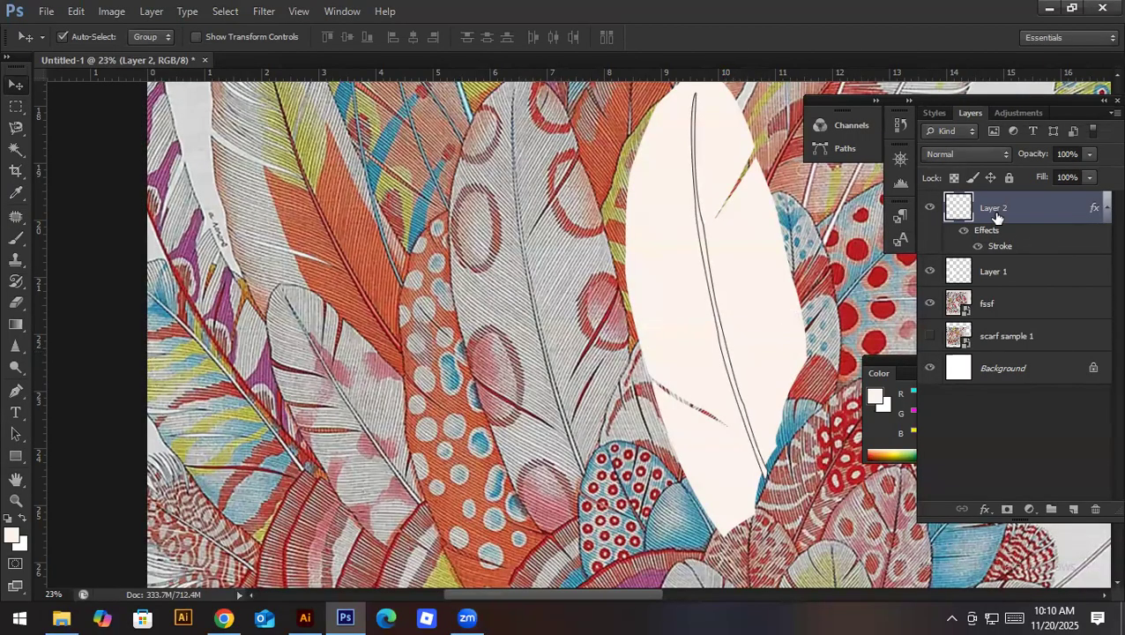
{"action": "left_click_drag", "start_coordinate": [990, 247], "coordinate": [987, 249]}
{"action": "left_click", "coordinate": [989, 250], "text": "alt"}
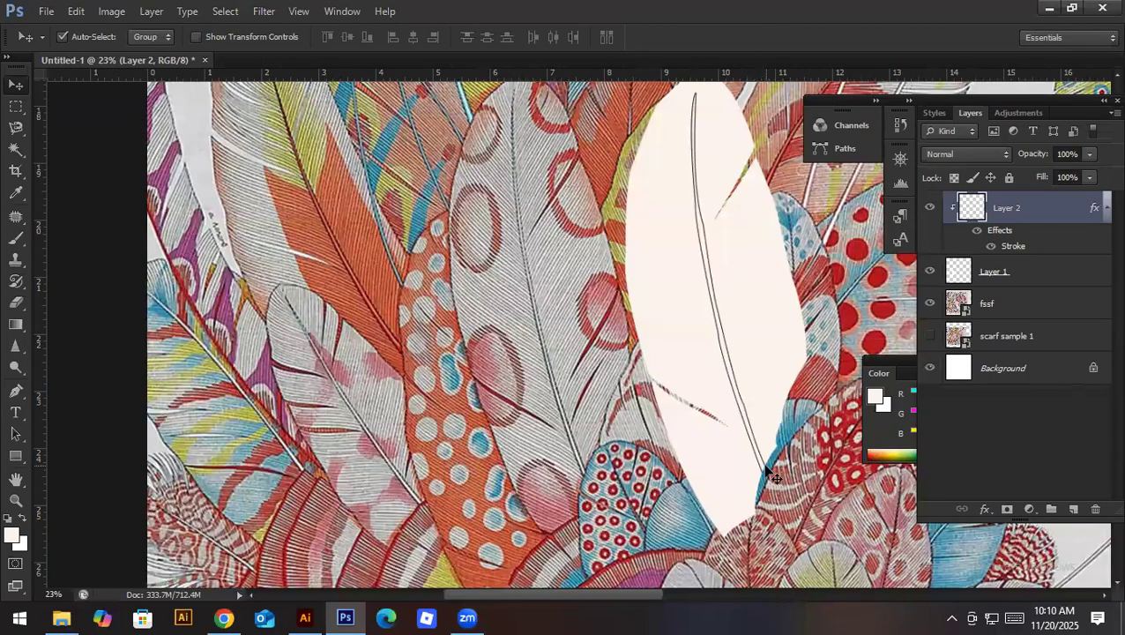
Step: Release Layer 2's clipping mask and clip it to Layer 1 again
{"action": "key", "text": "ctrl+alt+g"}
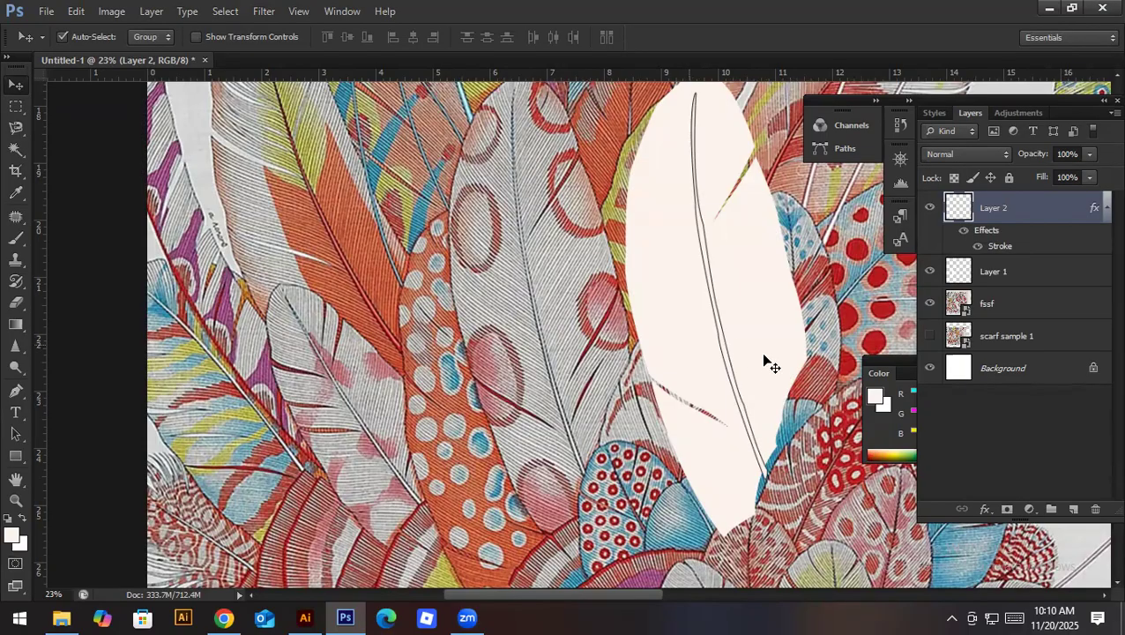
{"action": "left_click", "coordinate": [999, 270]}
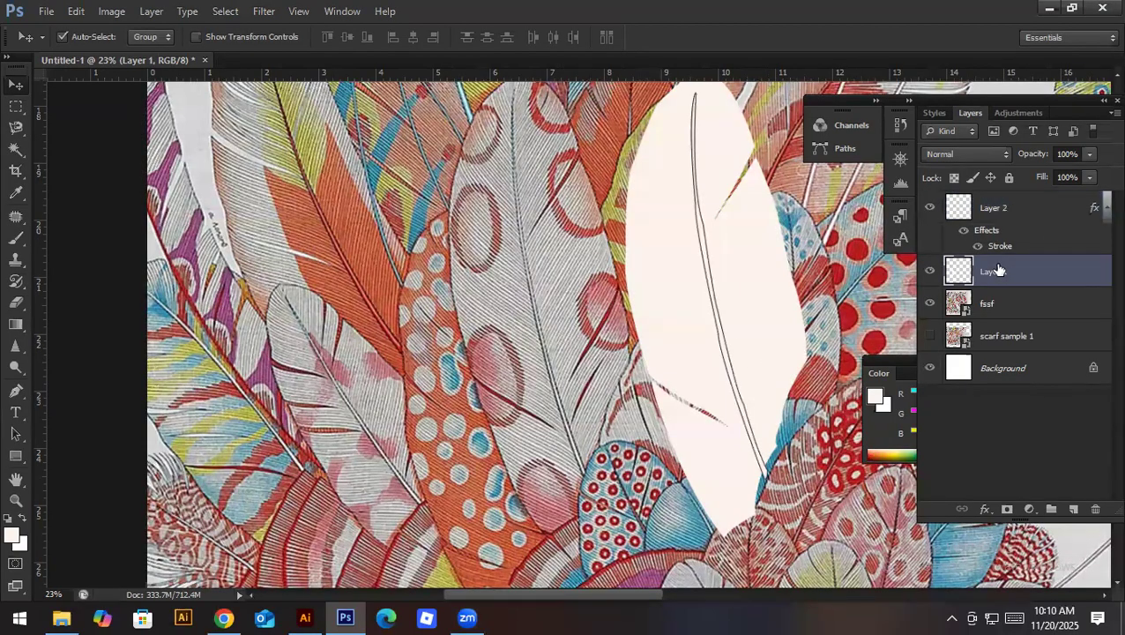
{"action": "left_click", "coordinate": [1013, 211]}
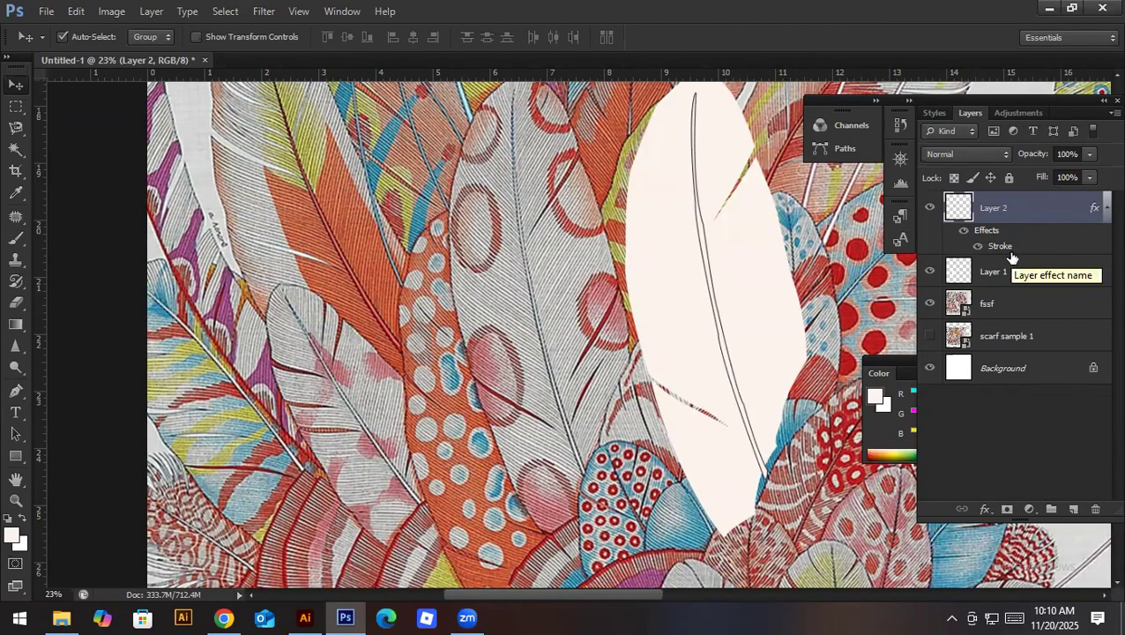
{"action": "left_click_drag", "start_coordinate": [1011, 250], "coordinate": [1013, 252]}
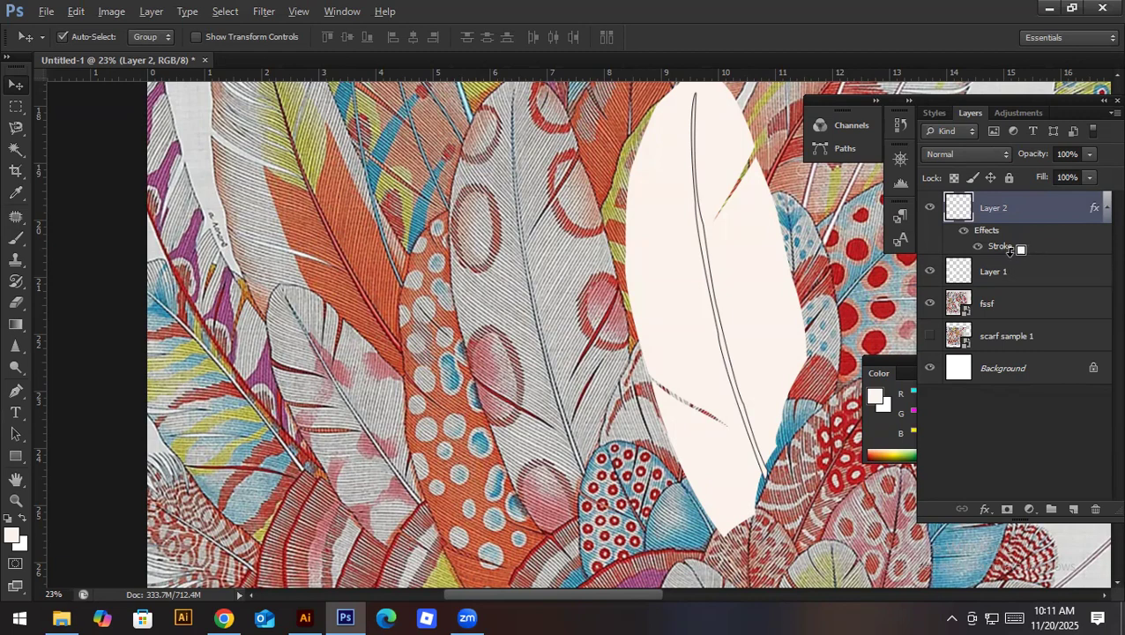
{"action": "mouse_move", "coordinate": [1010, 250]}
{"action": "left_mouse_down"}
{"action": "mouse_move", "coordinate": [998, 264]}
{"action": "mouse_move", "coordinate": [1002, 218]}
{"action": "left_mouse_up"}
{"action": "key", "text": "ctrl+alt+g"}
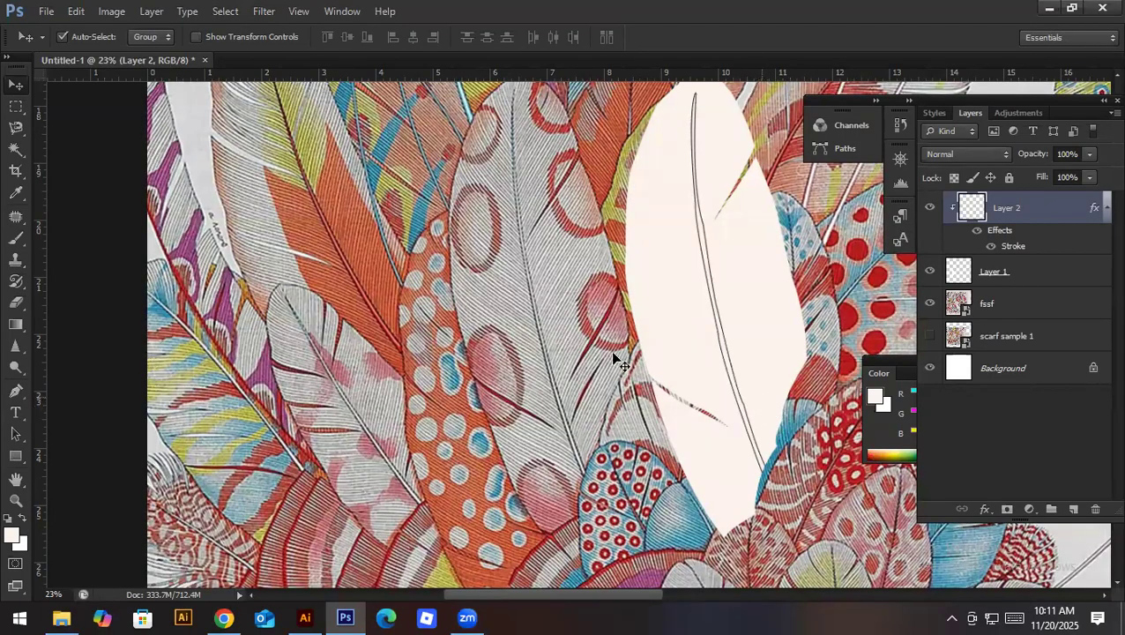
{"action": "left_click_drag", "start_coordinate": [540, 498], "coordinate": [526, 473]}
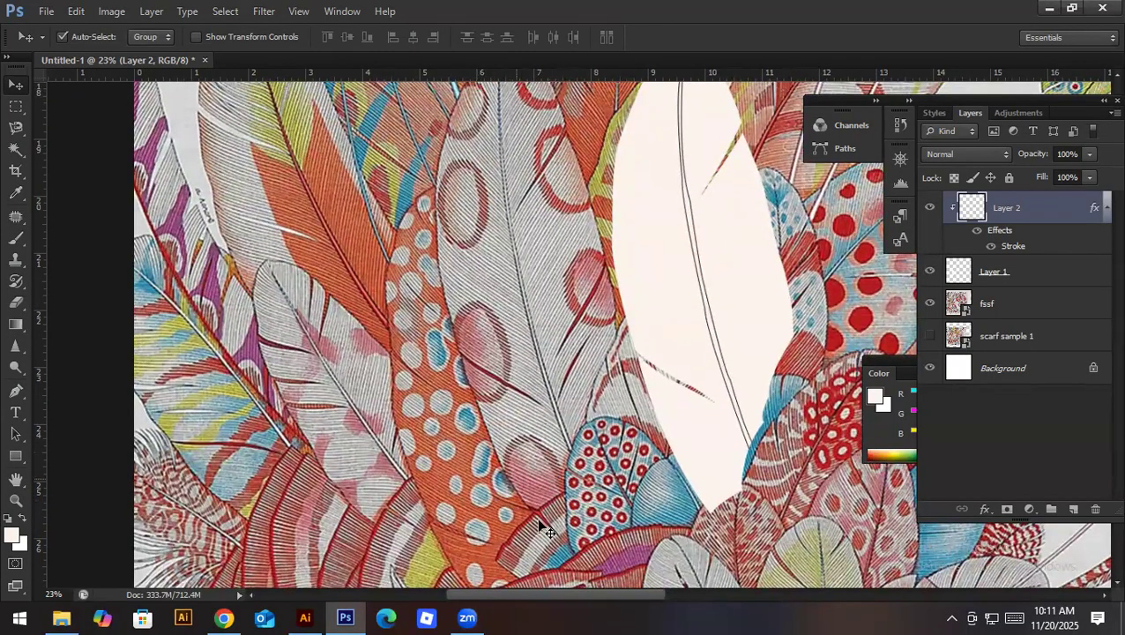
{"action": "key", "text": "p"}
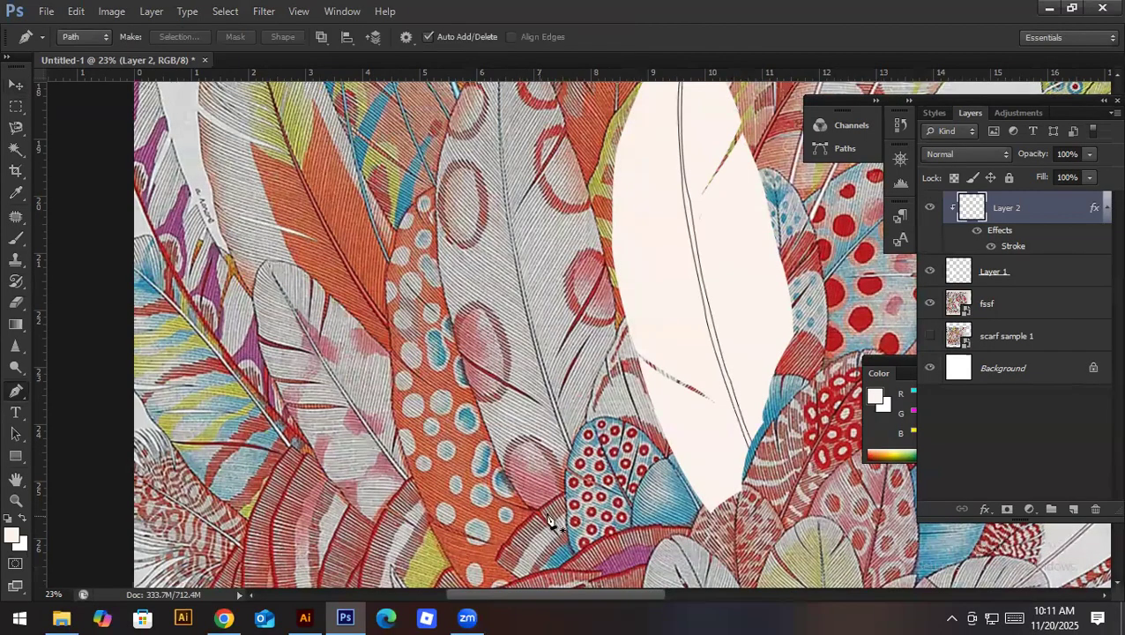
{"action": "scroll", "coordinate": [615, 524], "scroll_direction": "up", "scroll_amount": 5}
{"action": "scroll", "coordinate": [614, 524], "scroll_direction": "up", "scroll_amount": 3}
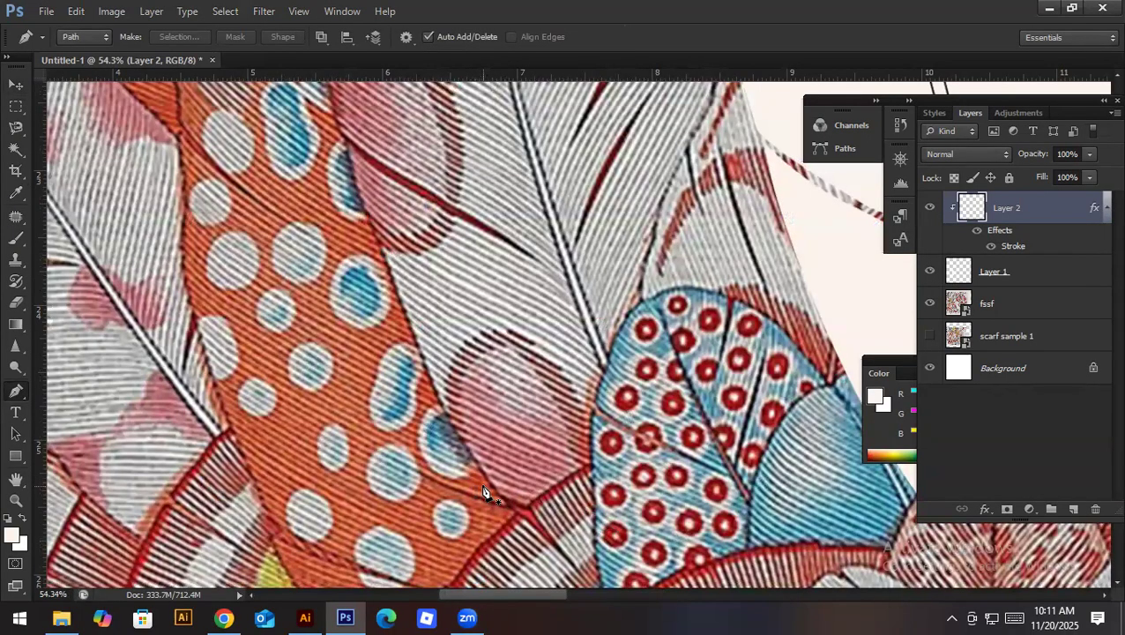
{"action": "left_click", "coordinate": [483, 488]}
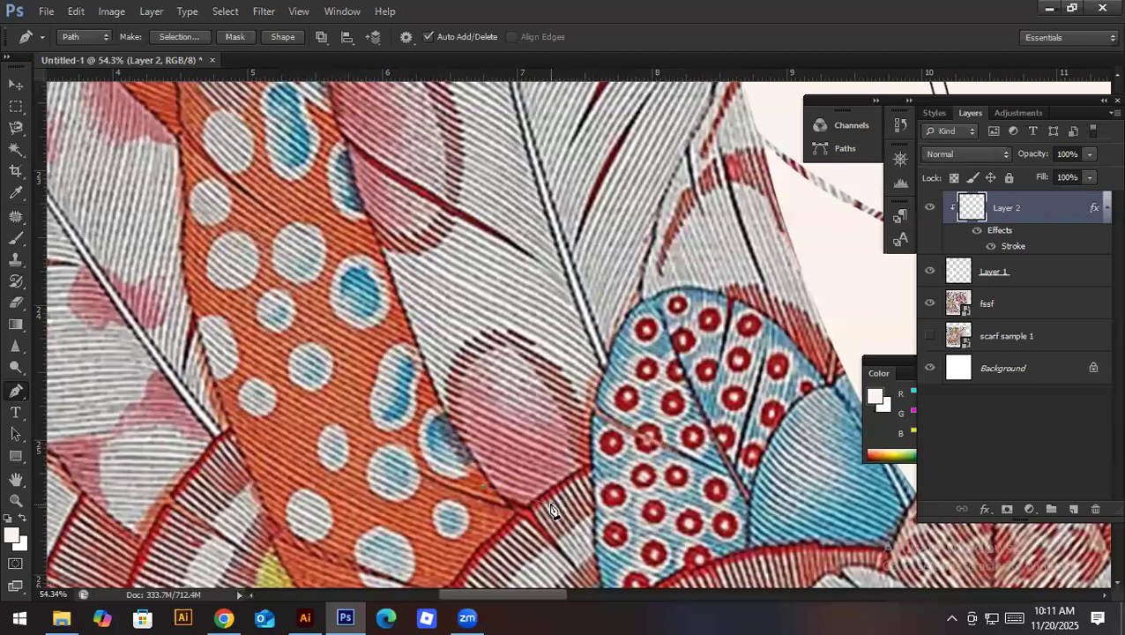
{"action": "key", "text": "ctrl+z"}
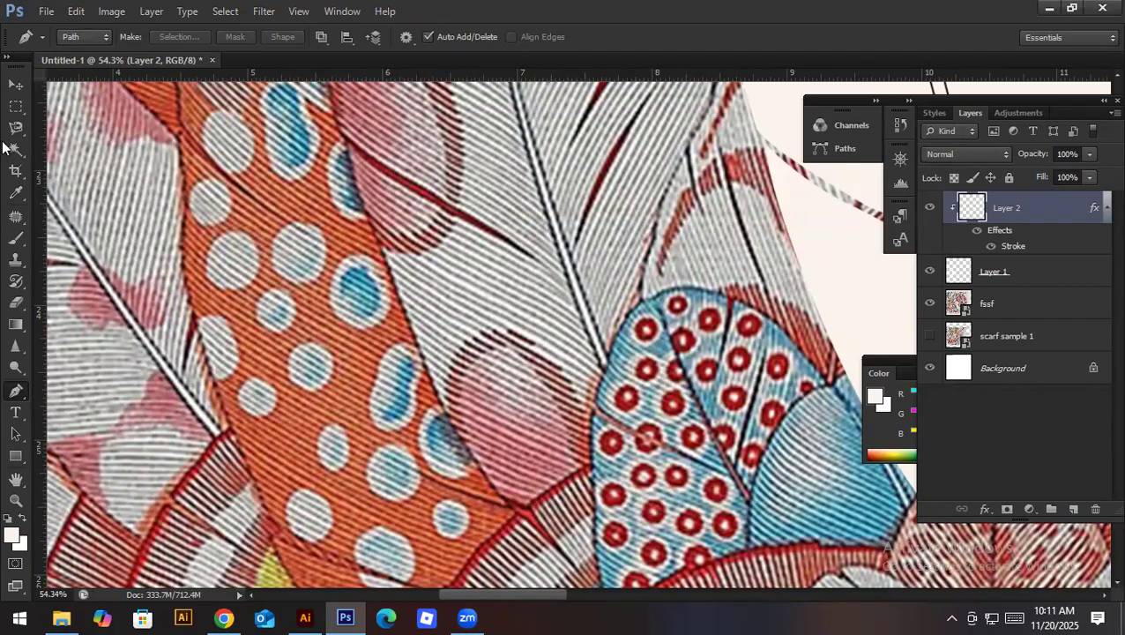
Step: Set the Rectangular Marquee style to Normal and draw a very thin horizontal selection about 2.2 in wide across the pink-spotted feather's base
{"action": "left_click", "coordinate": [15, 106]}
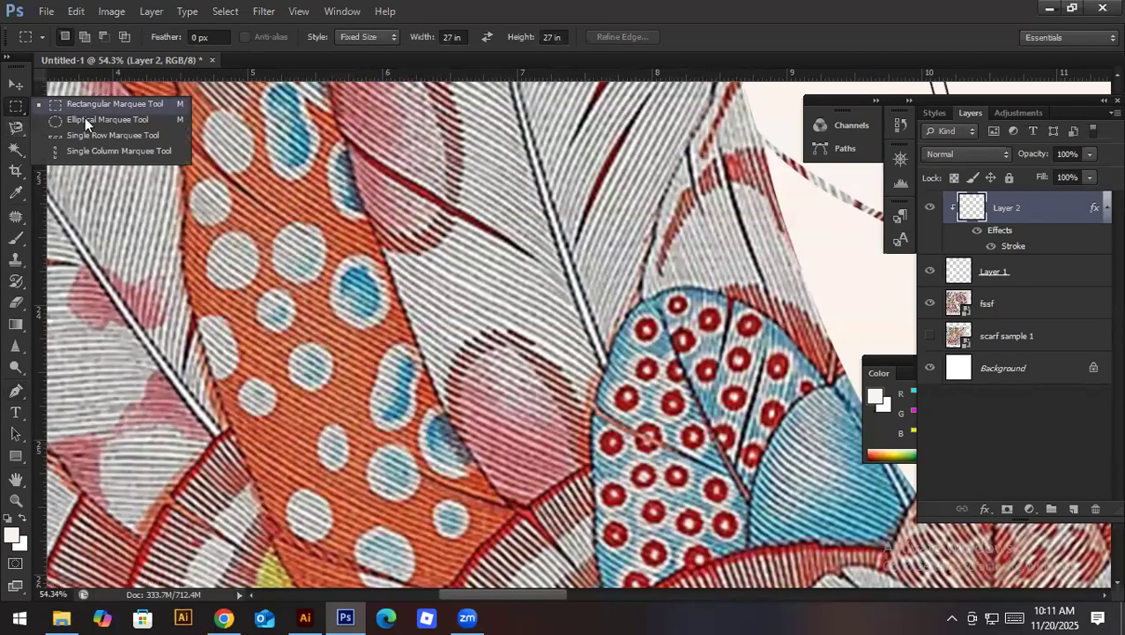
{"action": "left_click", "coordinate": [83, 102]}
{"action": "left_click_drag", "start_coordinate": [373, 484], "coordinate": [564, 480]}
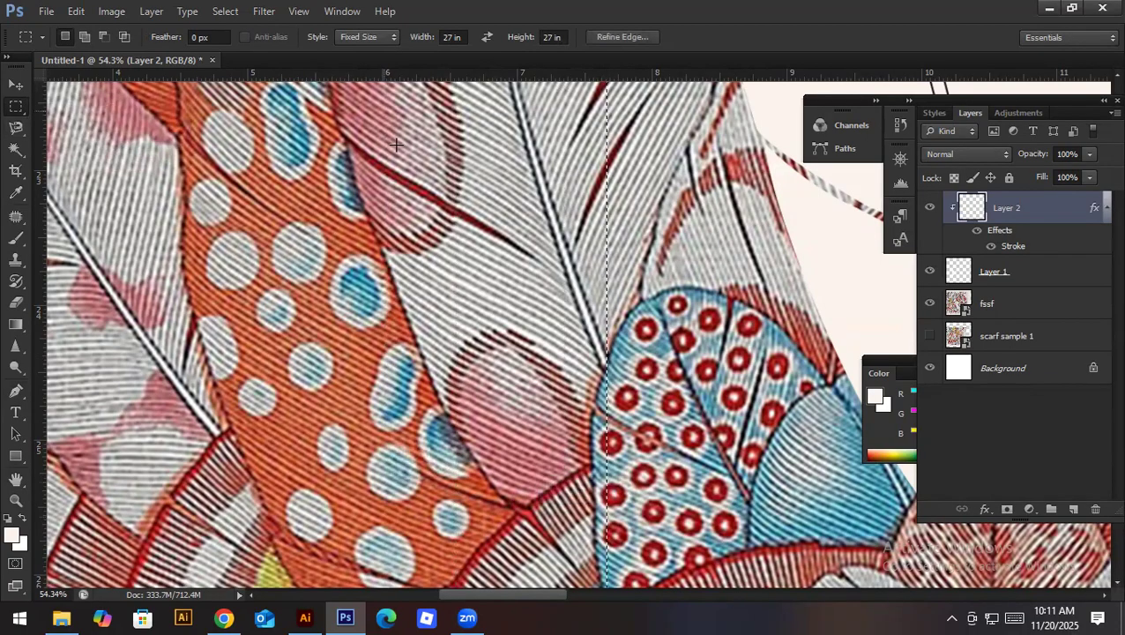
{"action": "left_click", "coordinate": [361, 37]}
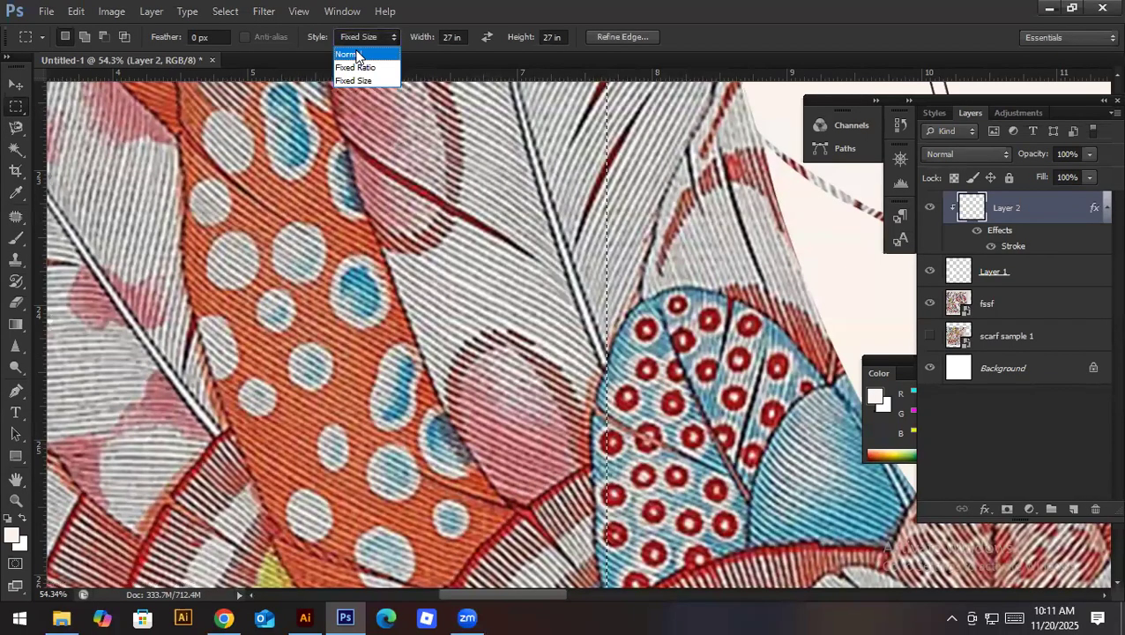
{"action": "left_click", "coordinate": [359, 54]}
{"action": "left_click_drag", "start_coordinate": [368, 474], "coordinate": [658, 477]}
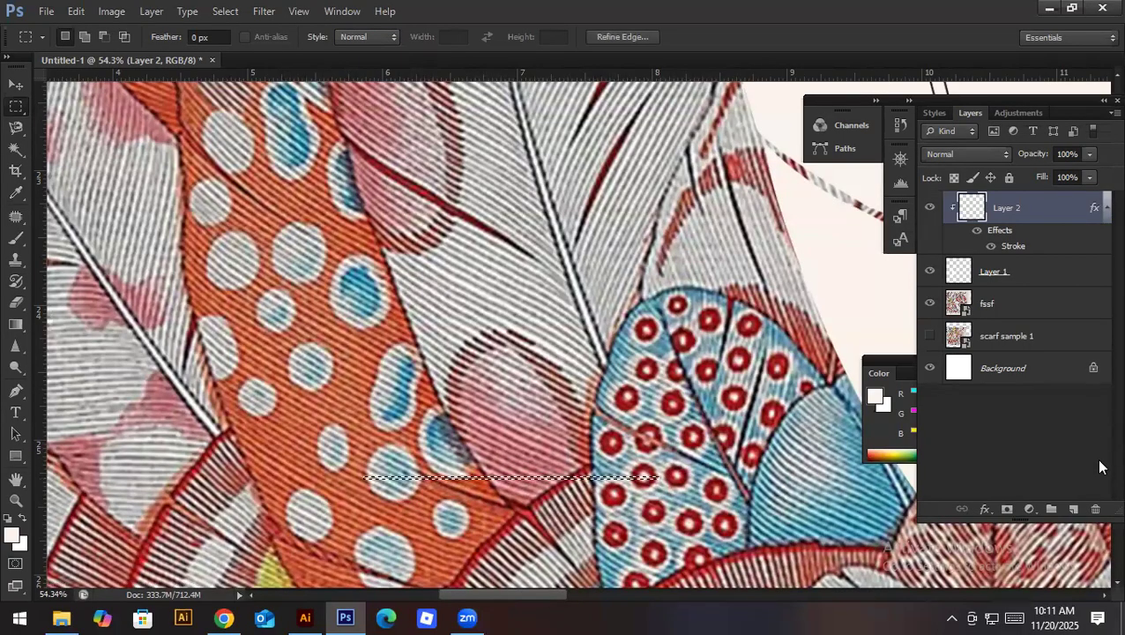
Step: Fill the thin selection on a new layer with a grey sampled from the reference feather, and deselect
{"action": "left_click", "coordinate": [1073, 509]}
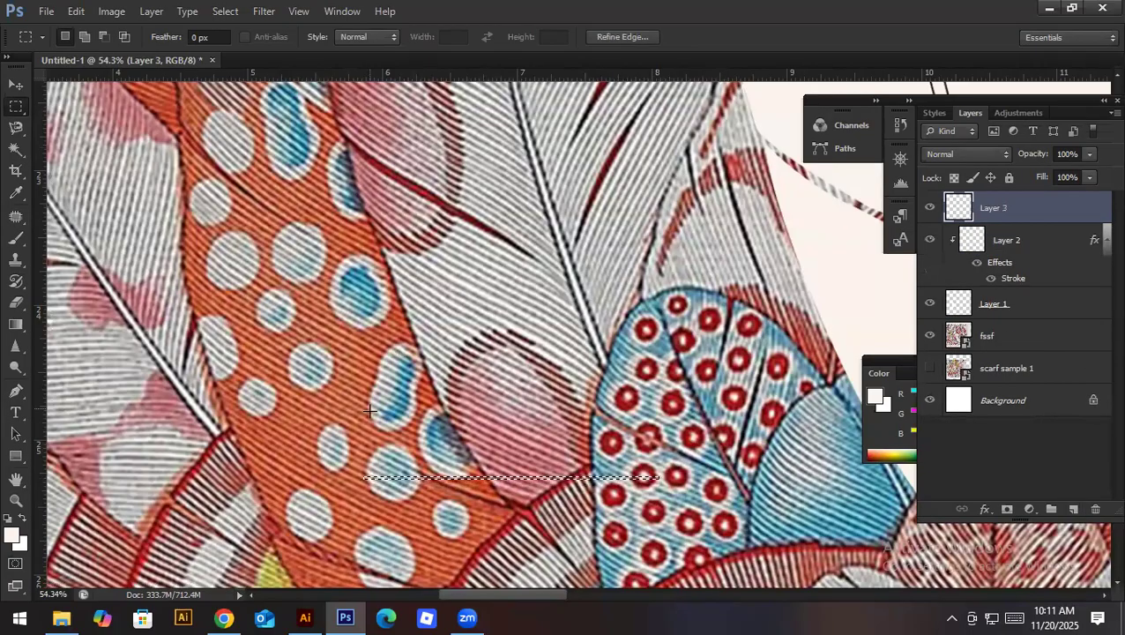
{"action": "key", "text": "i"}
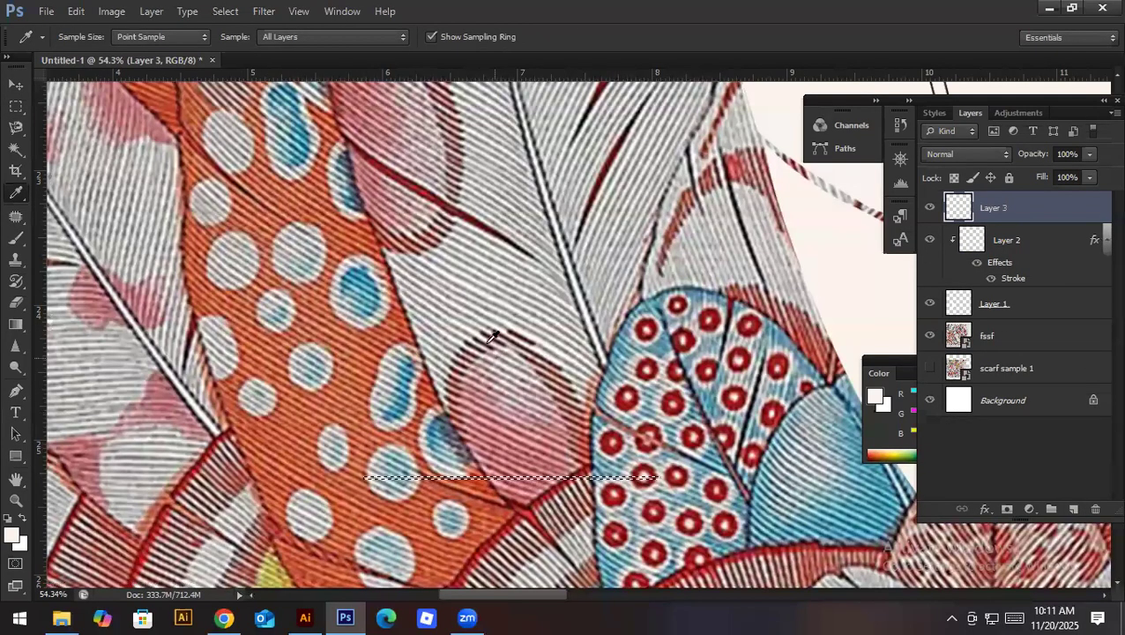
{"action": "left_click_drag", "start_coordinate": [505, 258], "coordinate": [536, 278]}
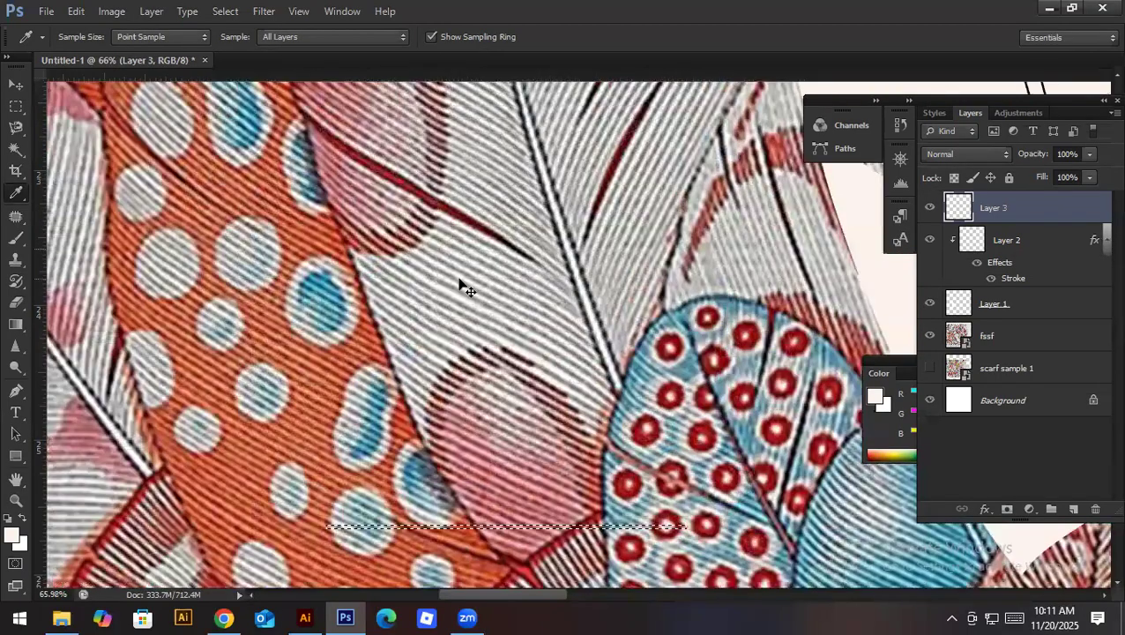
{"action": "left_click", "coordinate": [441, 284]}
{"action": "left_click_drag", "start_coordinate": [600, 331], "coordinate": [552, 353]}
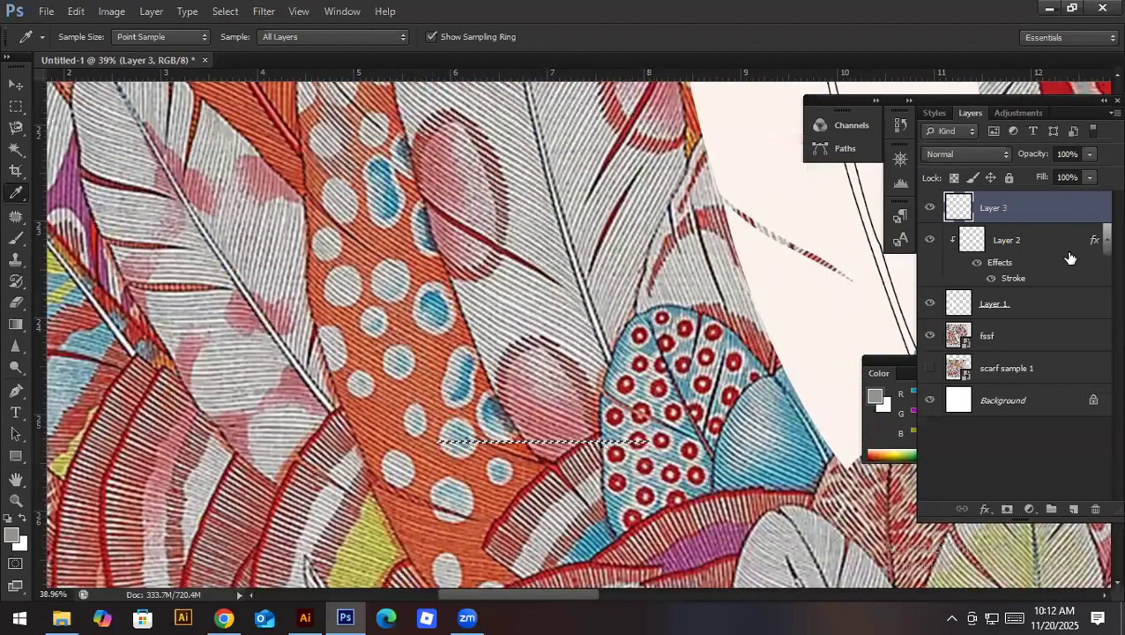
{"action": "key", "text": "v"}
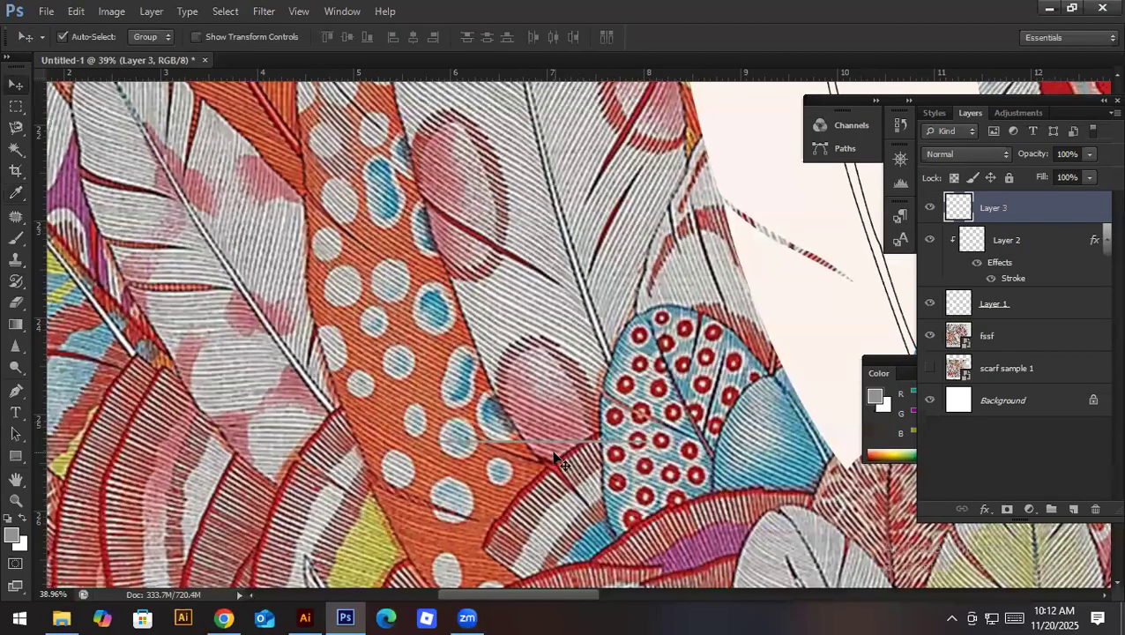
Step: Rotate the grey line on Layer 3 to slope down with the barbs and place it at the pink-spotted feather's base
{"action": "scroll", "coordinate": [565, 441], "scroll_direction": "up", "scroll_amount": 4}
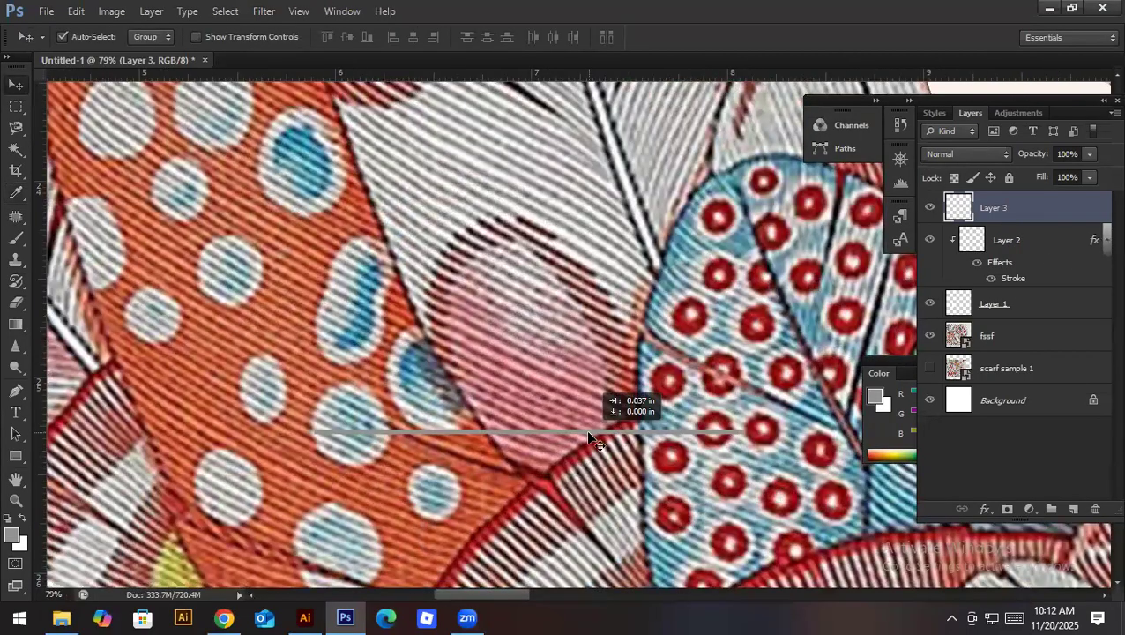
{"action": "key", "text": "ctrl+t"}
{"action": "left_click_drag", "start_coordinate": [795, 390], "coordinate": [814, 442]}
{"action": "left_click_drag", "start_coordinate": [561, 439], "coordinate": [560, 461]}
{"action": "key", "text": "Return"}
{"action": "left_click_drag", "start_coordinate": [655, 386], "coordinate": [578, 410]}
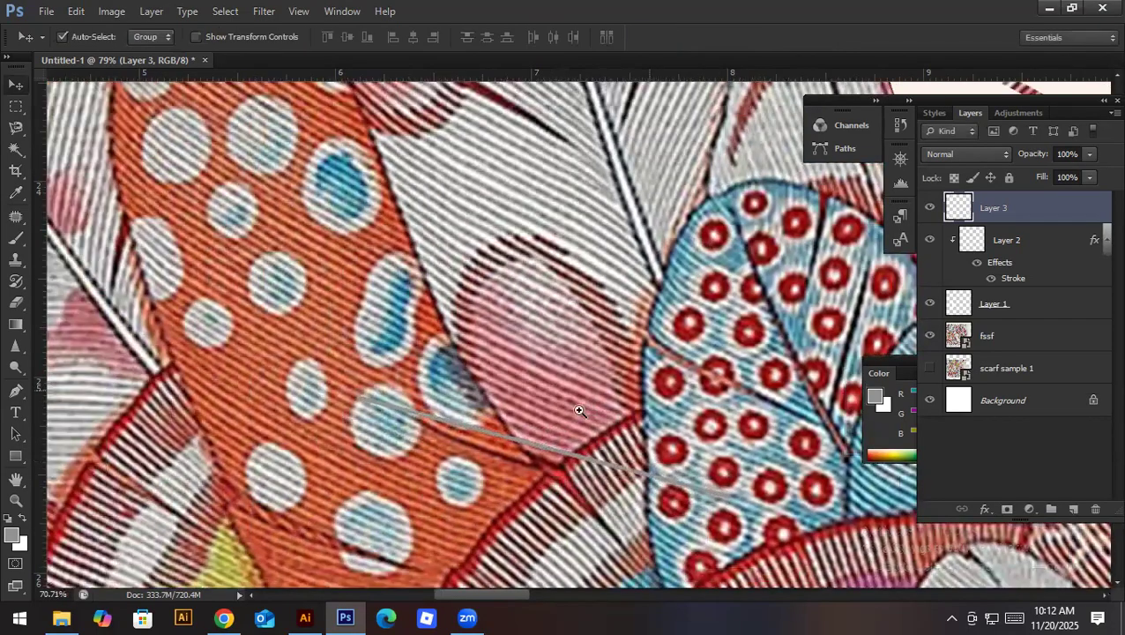
Step: Move the grey line on Layer 3 to the base of the cream-filled feather and rotate it -8.13°
{"action": "scroll", "coordinate": [579, 410], "scroll_direction": "down", "scroll_amount": 5}
{"action": "scroll", "coordinate": [626, 426], "scroll_direction": "down", "scroll_amount": 1}
{"action": "scroll", "coordinate": [527, 467], "scroll_direction": "up", "scroll_amount": 1}
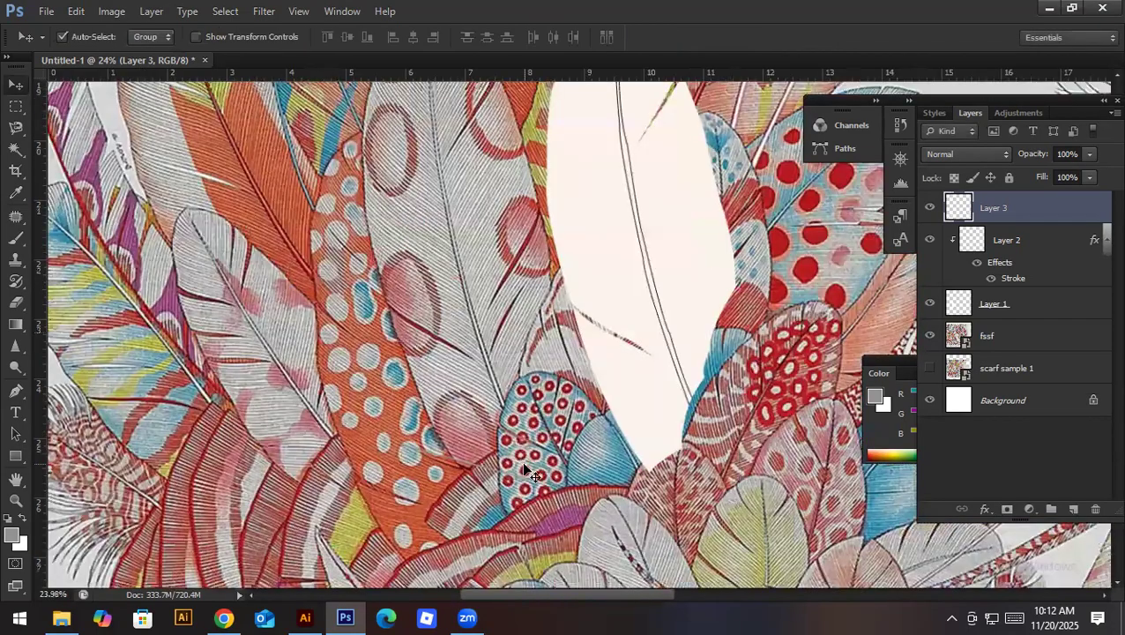
{"action": "left_click_drag", "start_coordinate": [568, 412], "coordinate": [521, 533]}
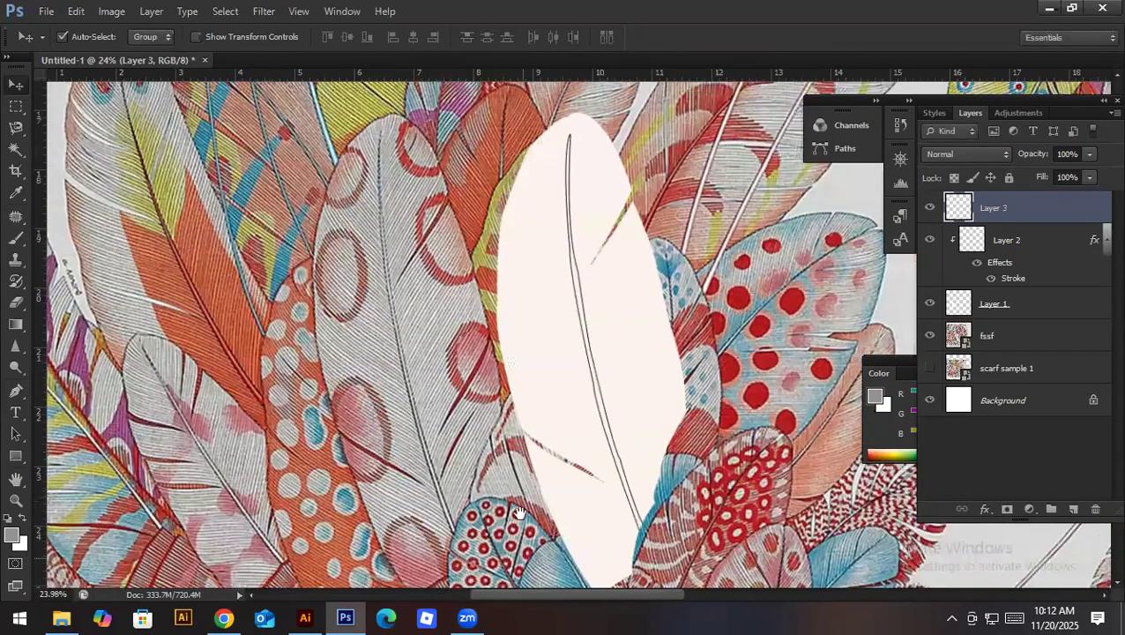
{"action": "scroll", "coordinate": [432, 503], "scroll_direction": "up", "scroll_amount": 3}
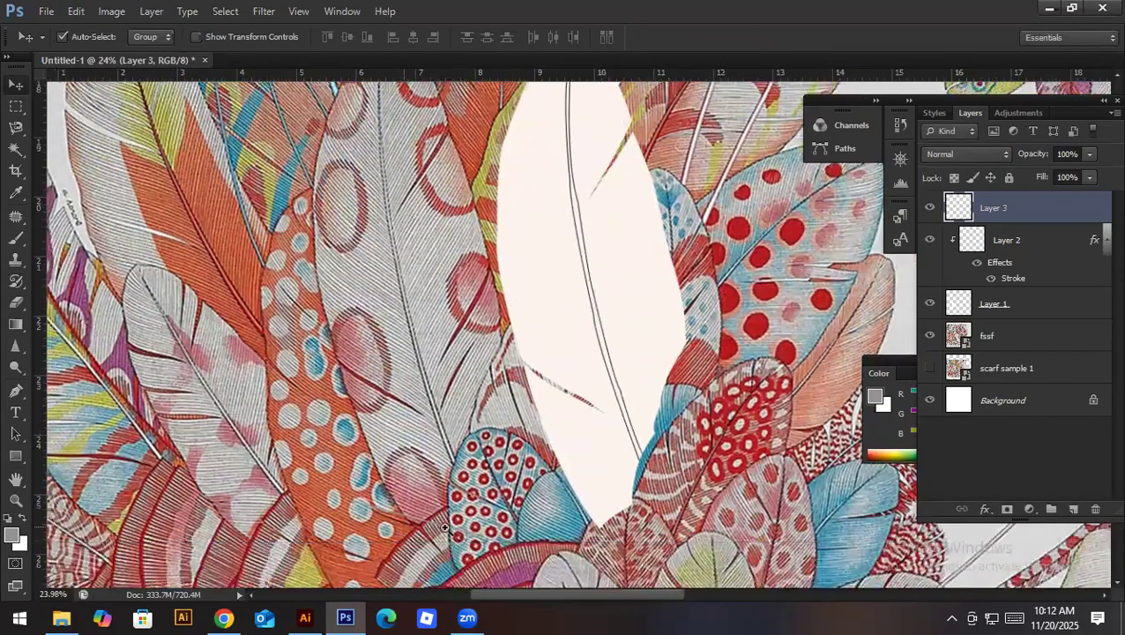
{"action": "scroll", "coordinate": [496, 520], "scroll_direction": "up", "scroll_amount": 3}
{"action": "scroll", "coordinate": [520, 447], "scroll_direction": "up", "scroll_amount": 2}
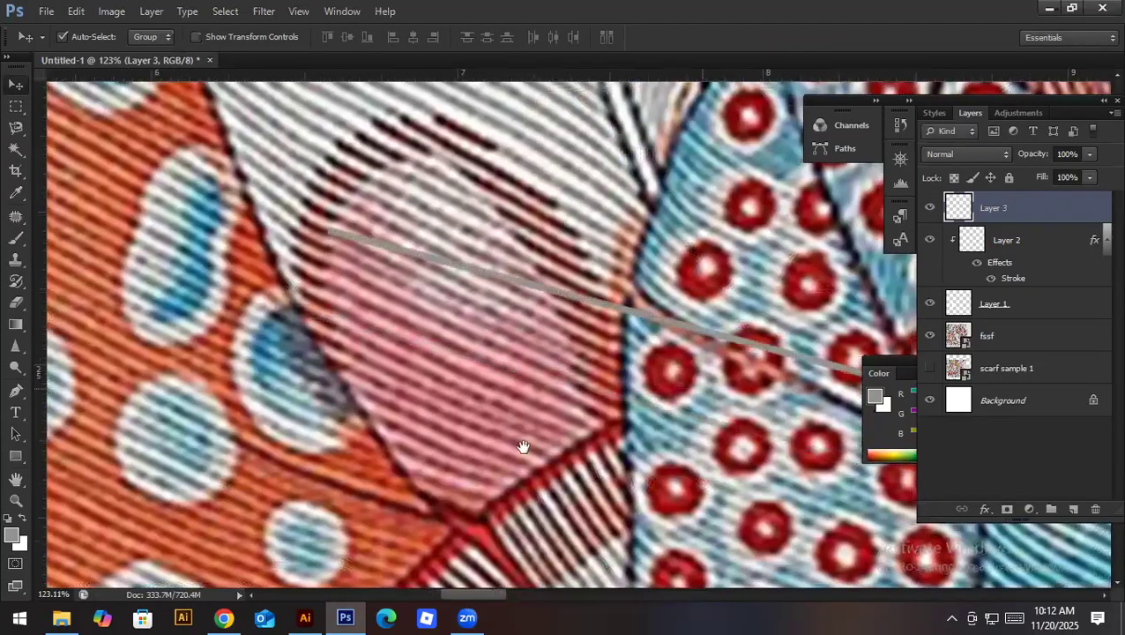
{"action": "scroll", "coordinate": [468, 436], "scroll_direction": "down", "scroll_amount": 4}
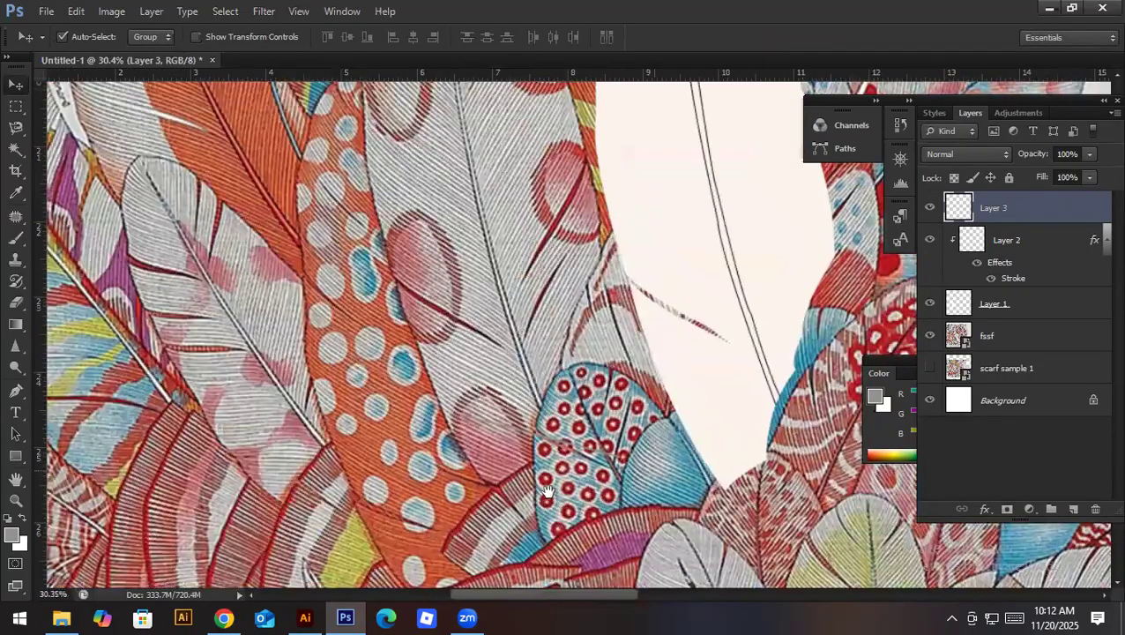
{"action": "key", "text": "ctrl+t"}
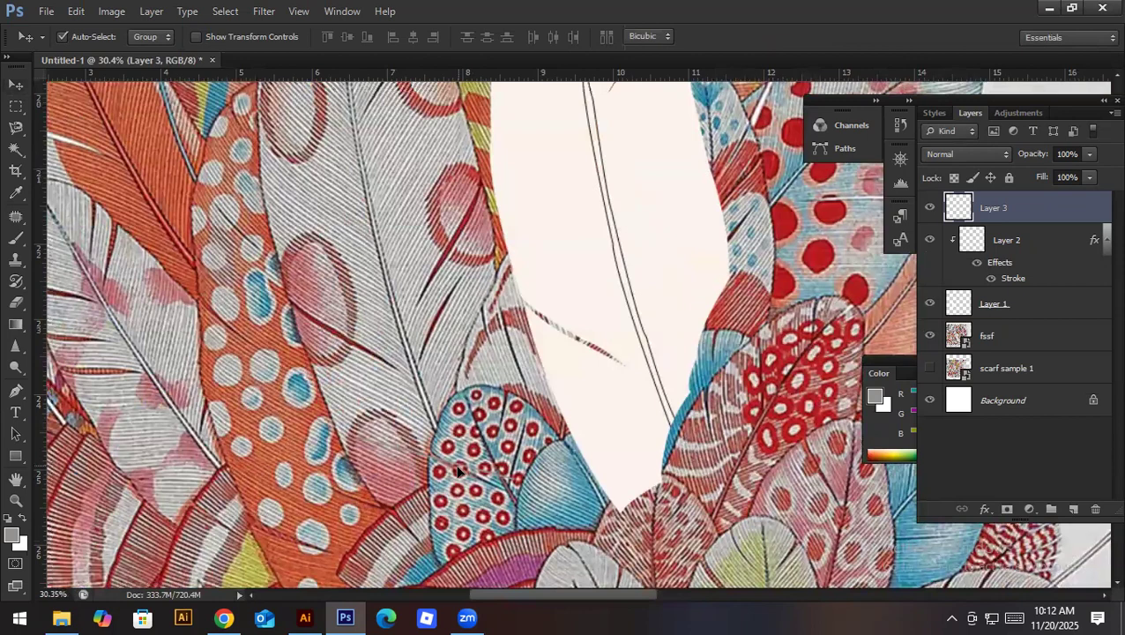
{"action": "left_click_drag", "start_coordinate": [509, 471], "coordinate": [643, 517]}
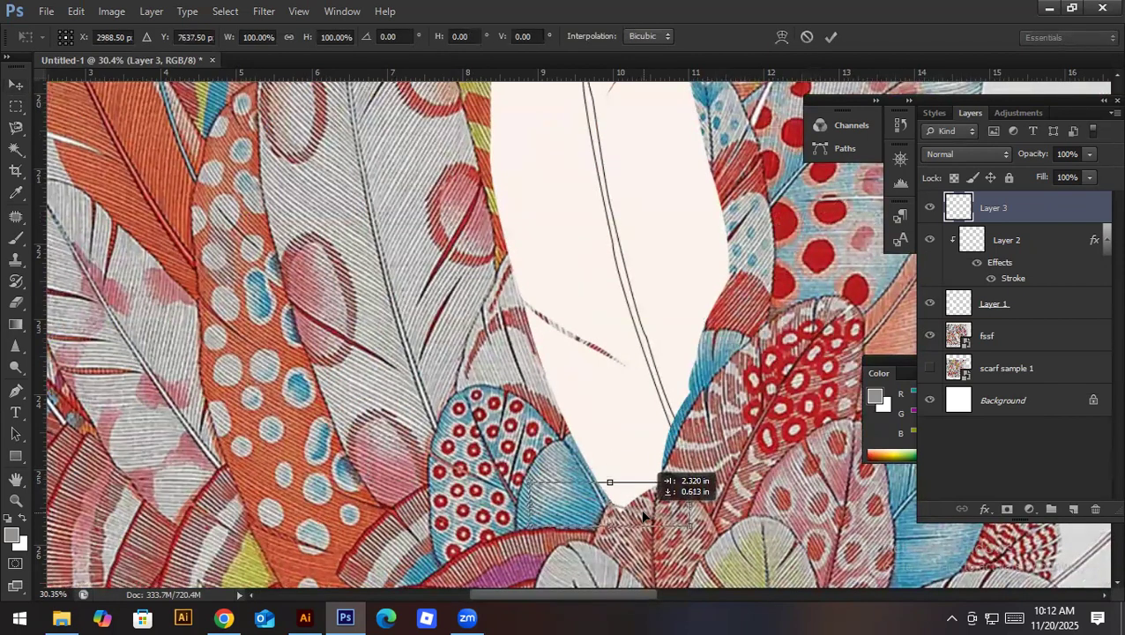
{"action": "left_click_drag", "start_coordinate": [643, 517], "coordinate": [647, 510]}
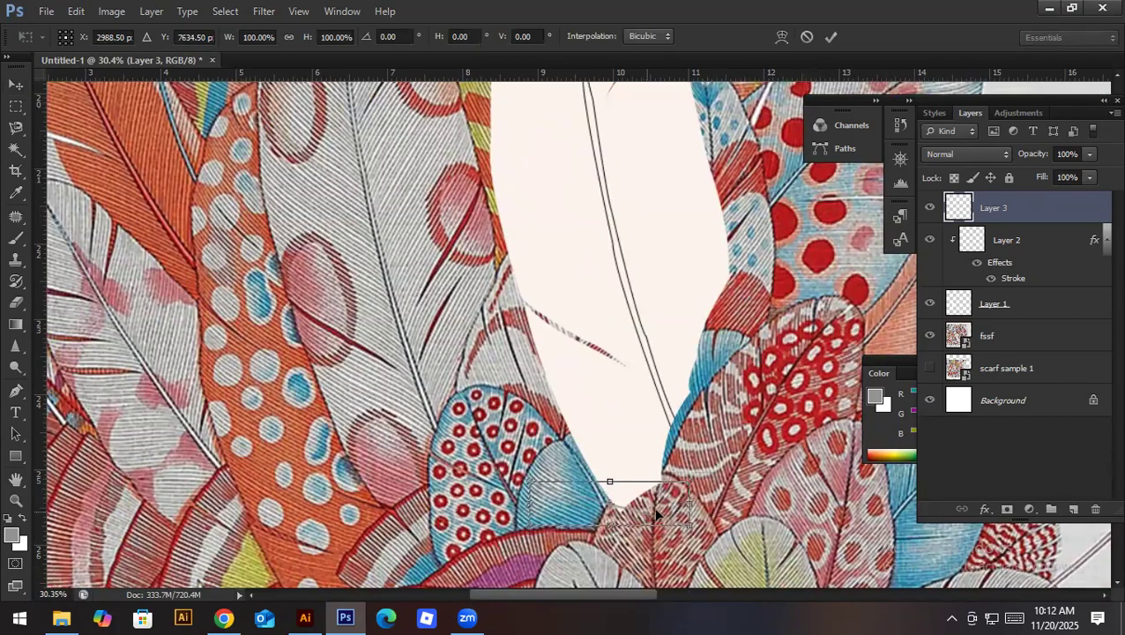
{"action": "mouse_move", "coordinate": [729, 491]}
{"action": "left_mouse_down"}
{"action": "mouse_move", "coordinate": [736, 462]}
{"action": "mouse_move", "coordinate": [741, 477]}
{"action": "left_mouse_up"}
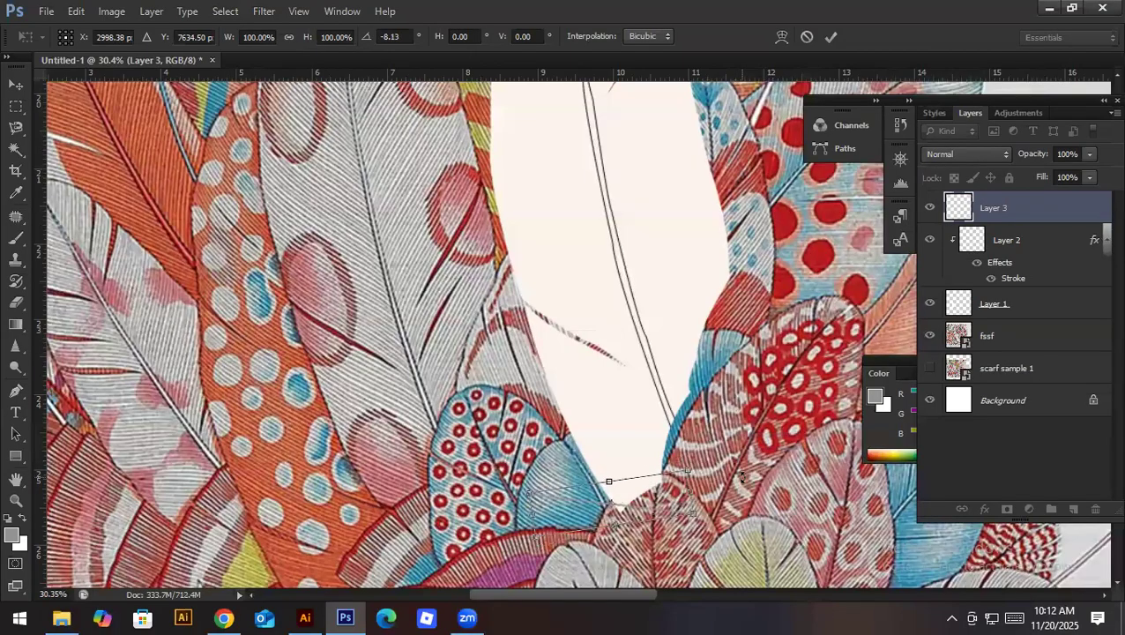
{"action": "key", "text": "Down"}
{"action": "key", "text": "Down"}
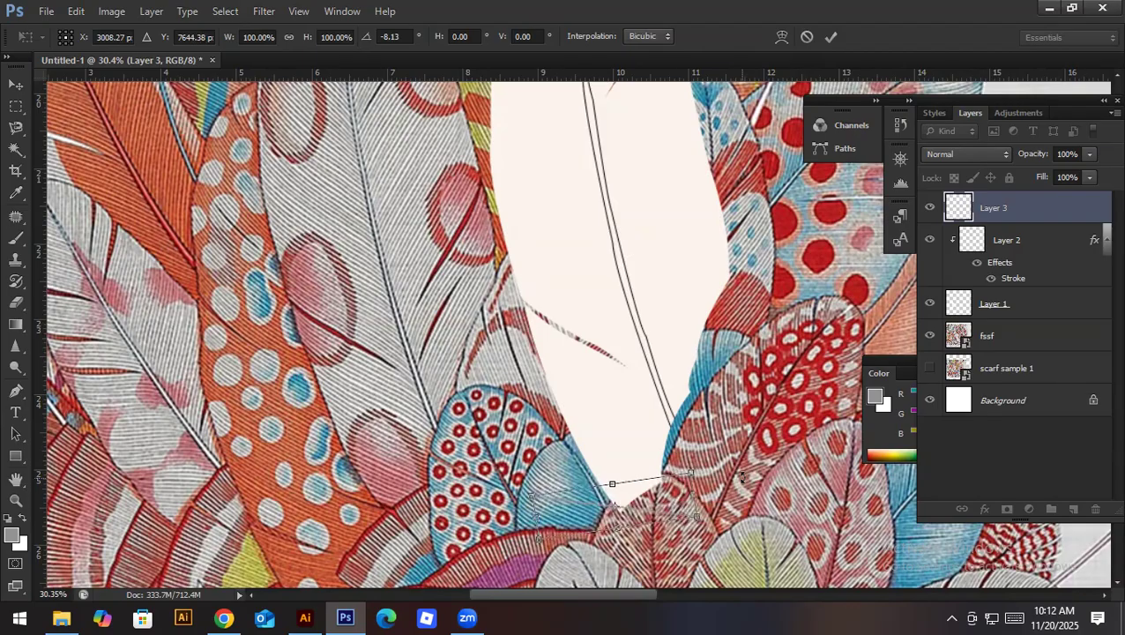
{"action": "key", "text": "Return"}
Step: Duplicate the grey line five times upward at even spacing and merge the five copies into one layer
{"action": "scroll", "coordinate": [668, 511], "scroll_direction": "up", "scroll_amount": 4}
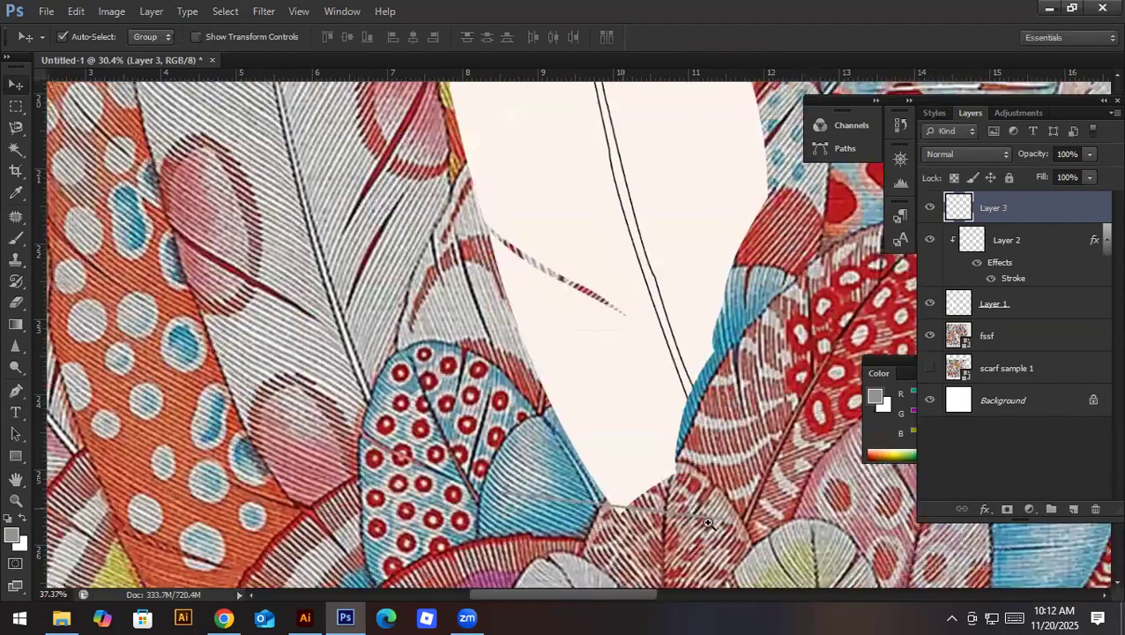
{"action": "left_click_drag", "start_coordinate": [663, 509], "coordinate": [667, 465]}
{"action": "left_click_drag", "start_coordinate": [666, 465], "coordinate": [672, 421]}
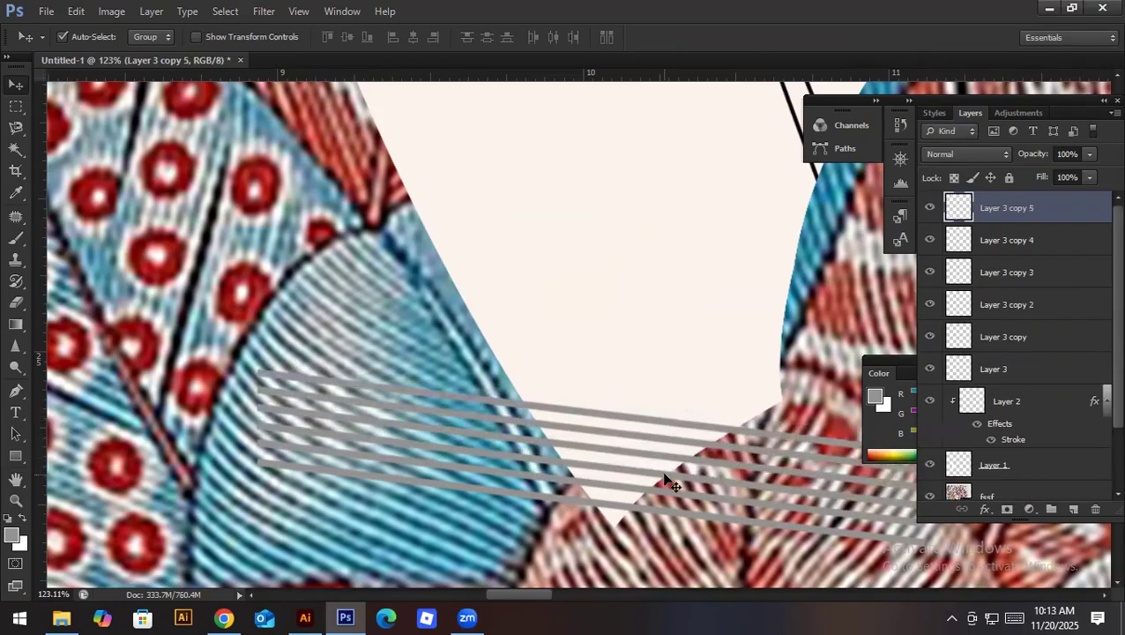
{"action": "left_click", "coordinate": [1032, 334], "text": "shift"}
{"action": "key", "text": "ctrl+e"}
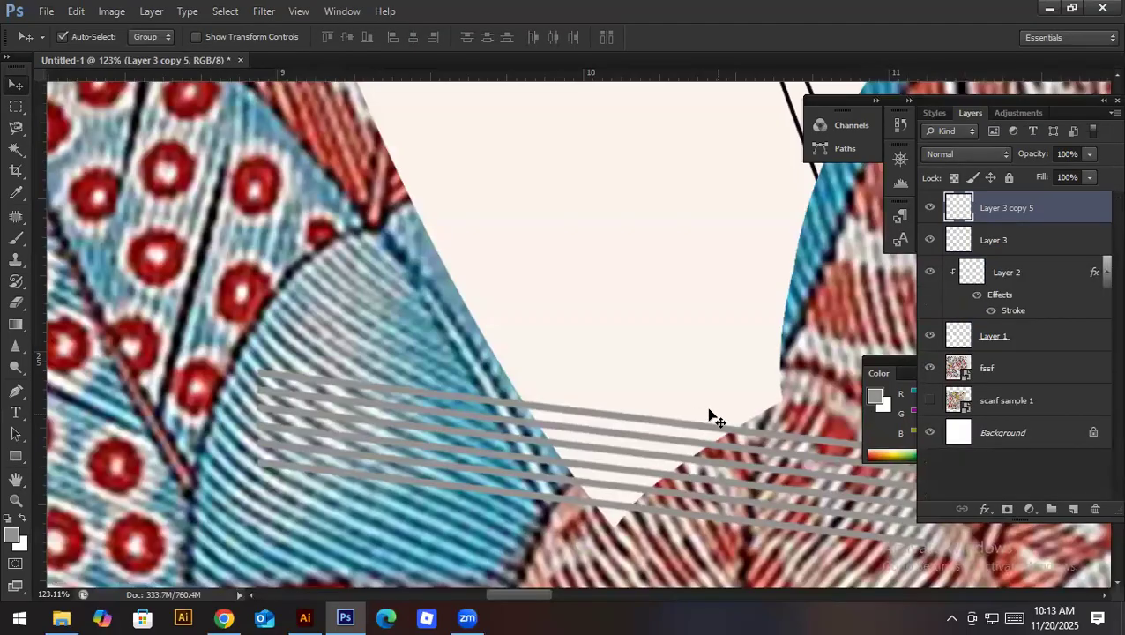
Step: Duplicate the merged group of lines twice, stacking the copies evenly further up the cream feather
{"action": "left_click_drag", "start_coordinate": [678, 424], "coordinate": [720, 257]}
{"action": "key", "text": "ctrl+j"}
{"action": "key", "text": "ctrl+j"}
{"action": "left_click", "coordinate": [1032, 274], "text": "shift"}
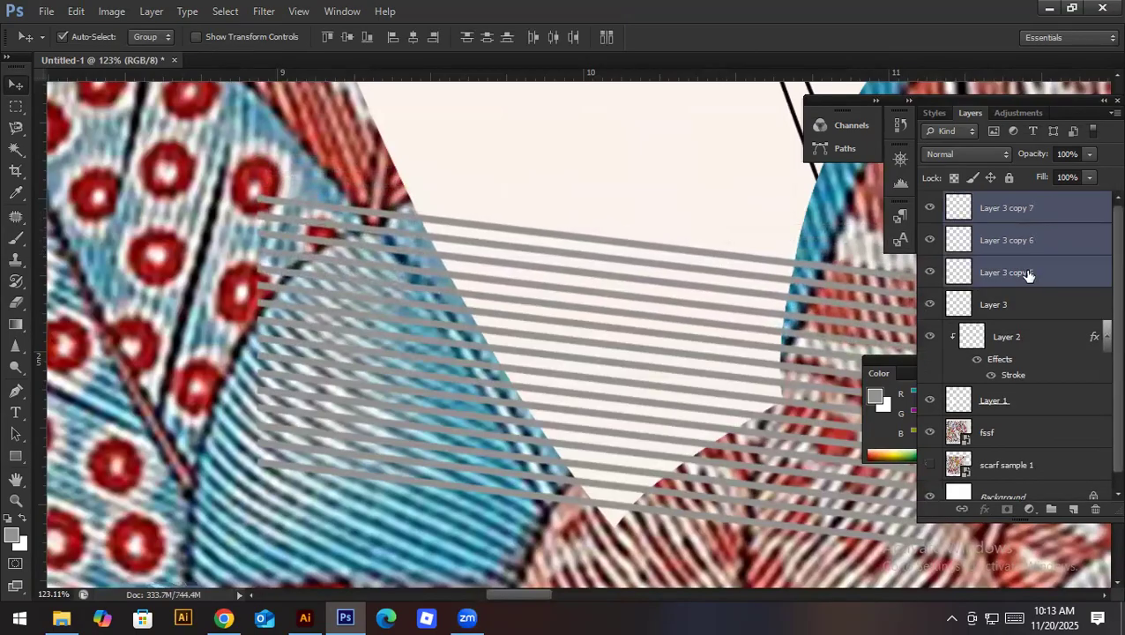
{"action": "key", "text": "ctrl+e"}
{"action": "mouse_move", "coordinate": [659, 247]}
{"action": "left_mouse_down"}
{"action": "mouse_move", "coordinate": [659, 257]}
{"action": "mouse_move", "coordinate": [662, 226]}
{"action": "left_mouse_up"}
{"action": "key", "text": "ctrl+alt+z"}
{"action": "key", "text": "ctrl+alt+z"}
Step: Merge all the grey line layers including Layer 3, and extend the block with a duplicate stacked above and merged into it
{"action": "left_click", "coordinate": [1011, 303], "text": "shift"}
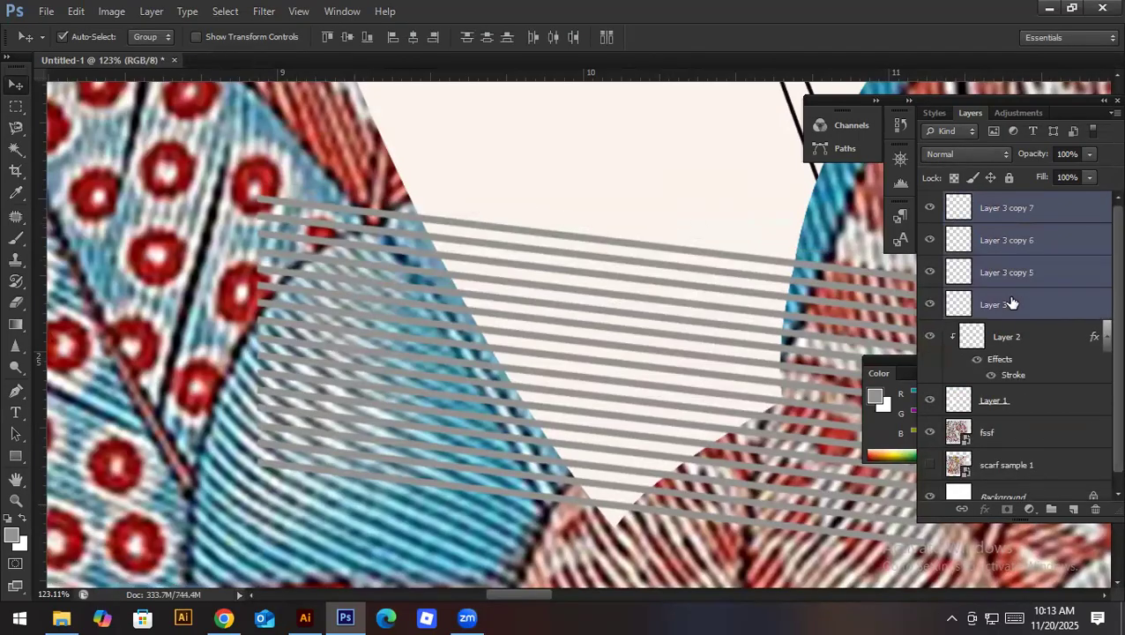
{"action": "key", "text": "ctrl+e"}
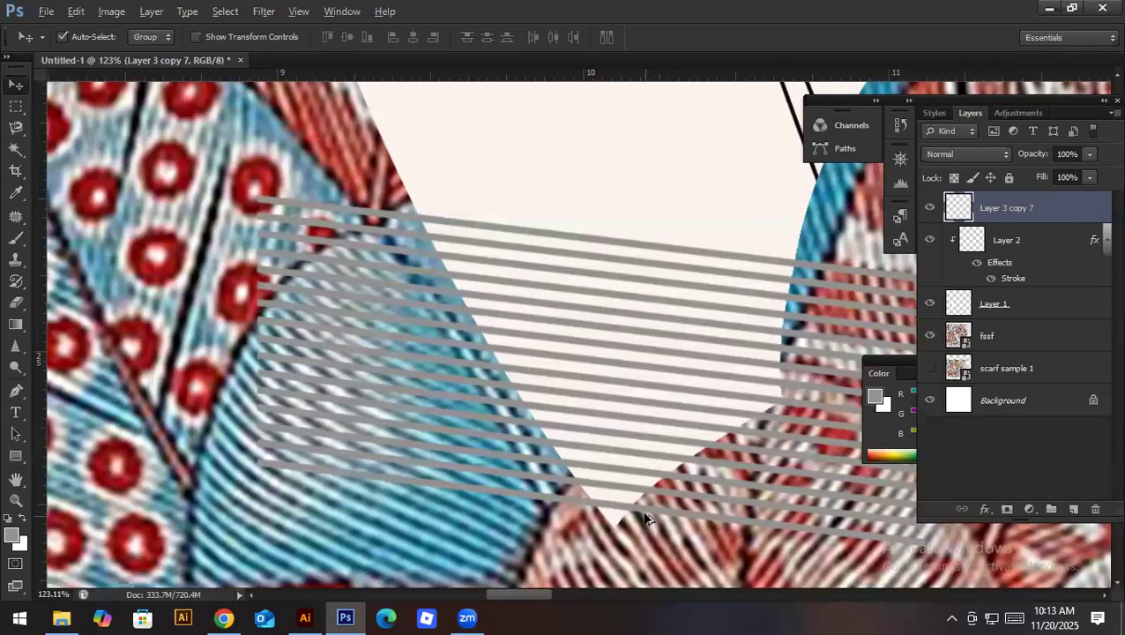
{"action": "left_click_drag", "start_coordinate": [645, 513], "coordinate": [688, 233]}
{"action": "scroll", "coordinate": [679, 238], "scroll_direction": "down", "scroll_amount": 2}
{"action": "scroll", "coordinate": [705, 223], "scroll_direction": "down", "scroll_amount": 1}
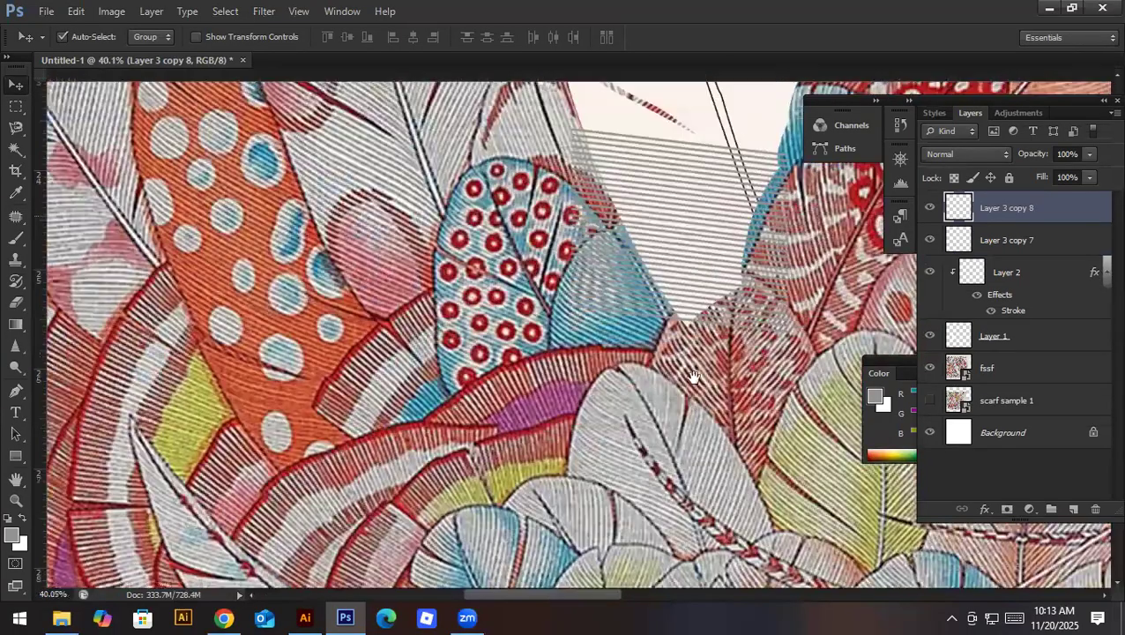
{"action": "scroll", "coordinate": [690, 372], "scroll_direction": "down", "scroll_amount": 1}
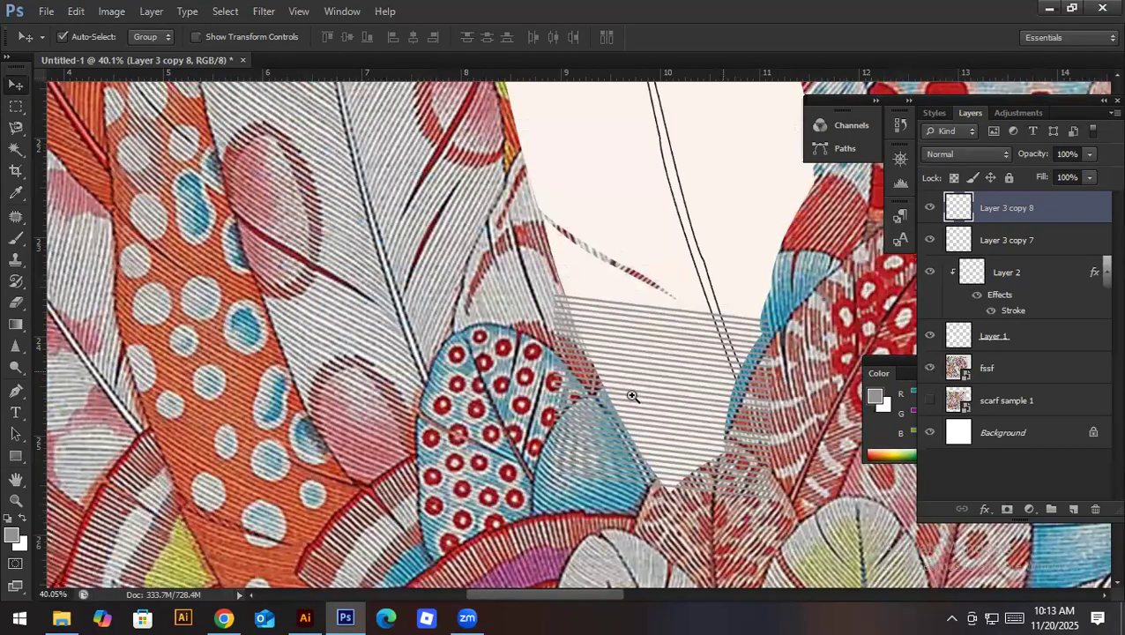
{"action": "scroll", "coordinate": [632, 396], "scroll_direction": "down", "scroll_amount": 3}
{"action": "scroll", "coordinate": [655, 276], "scroll_direction": "up", "scroll_amount": 4}
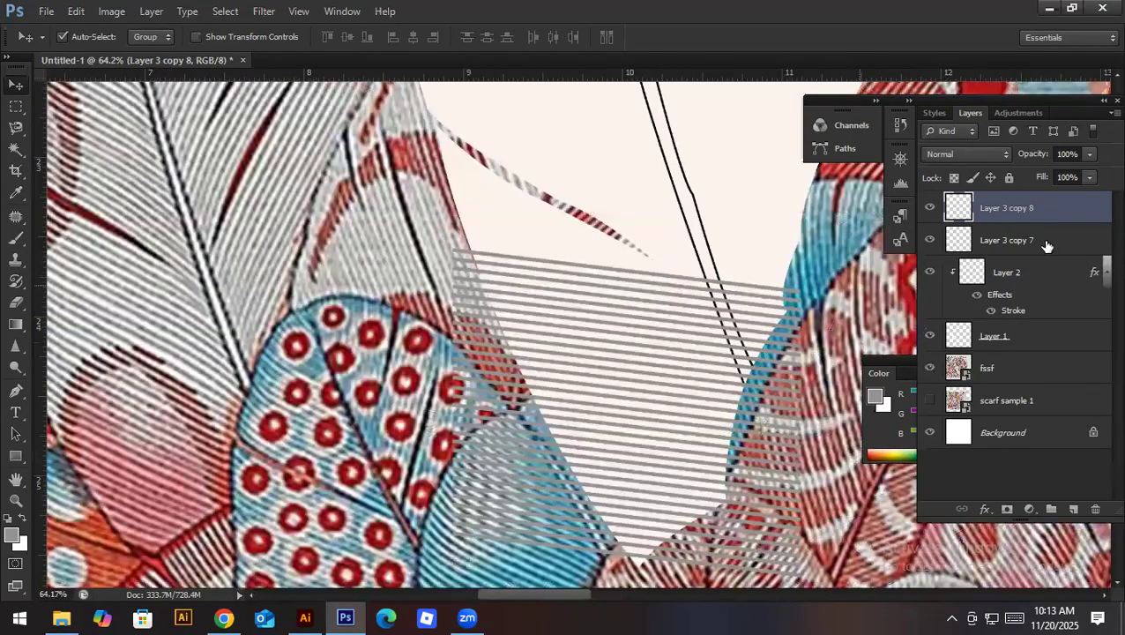
{"action": "left_click", "coordinate": [1046, 243], "text": "shift"}
{"action": "key", "text": "ctrl+e"}
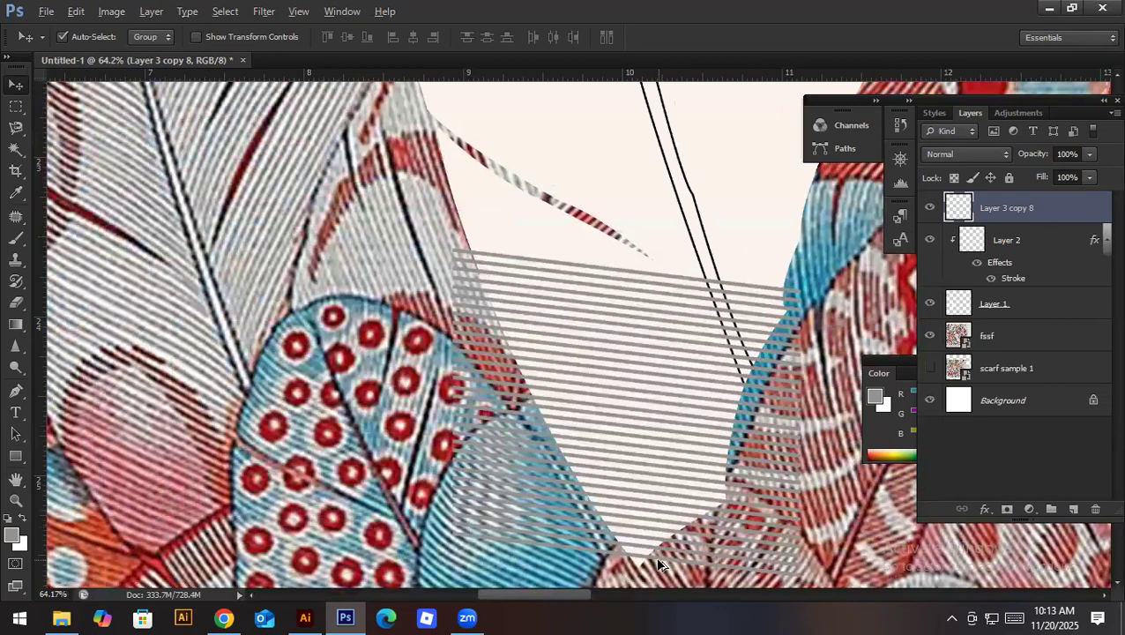
{"action": "left_click_drag", "start_coordinate": [653, 553], "coordinate": [657, 269]}
{"action": "left_click_drag", "start_coordinate": [657, 208], "coordinate": [689, 399]}
{"action": "left_click_drag", "start_coordinate": [685, 316], "coordinate": [618, 324]}
{"action": "scroll", "coordinate": [651, 299], "scroll_direction": "down", "scroll_amount": 2}
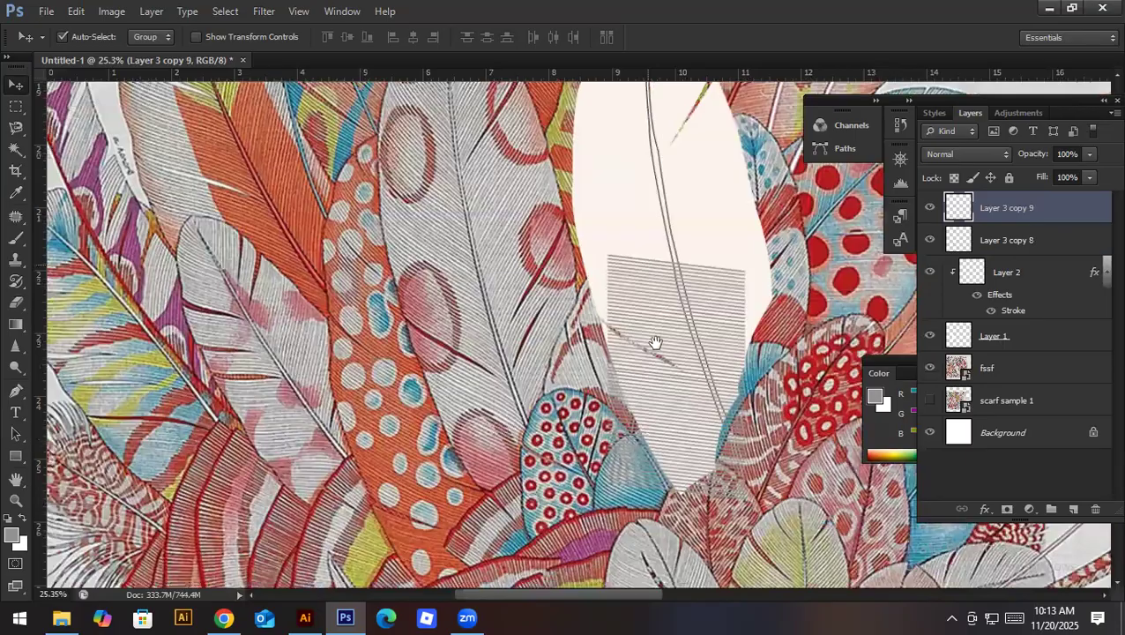
{"action": "key", "text": "ctrl+t"}
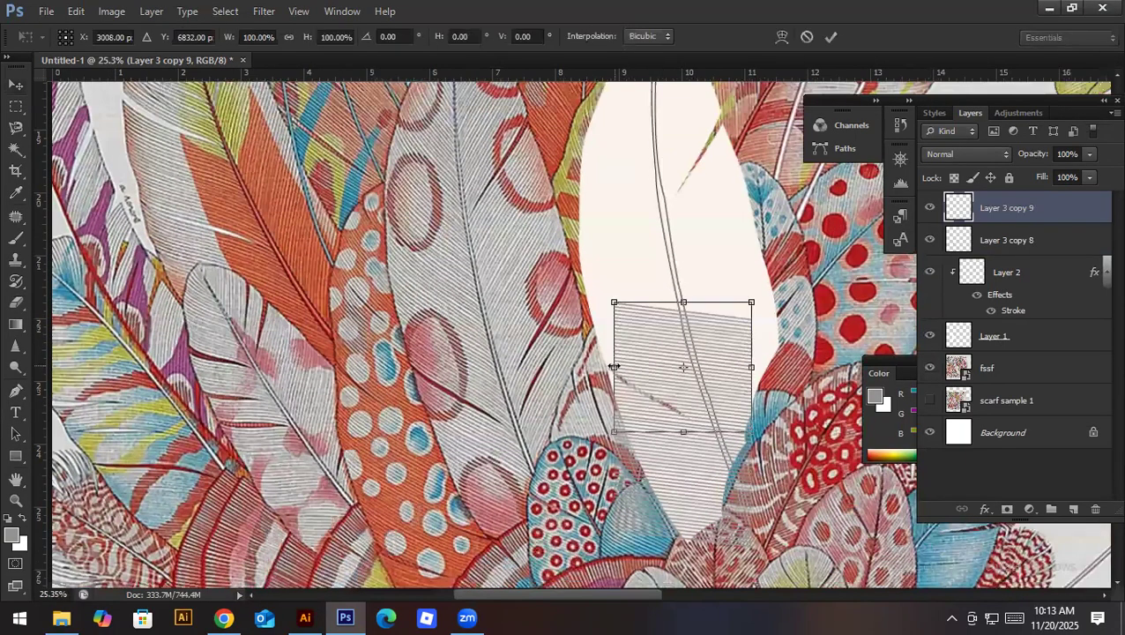
{"action": "scroll", "coordinate": [748, 419], "scroll_direction": "up", "scroll_amount": 3}
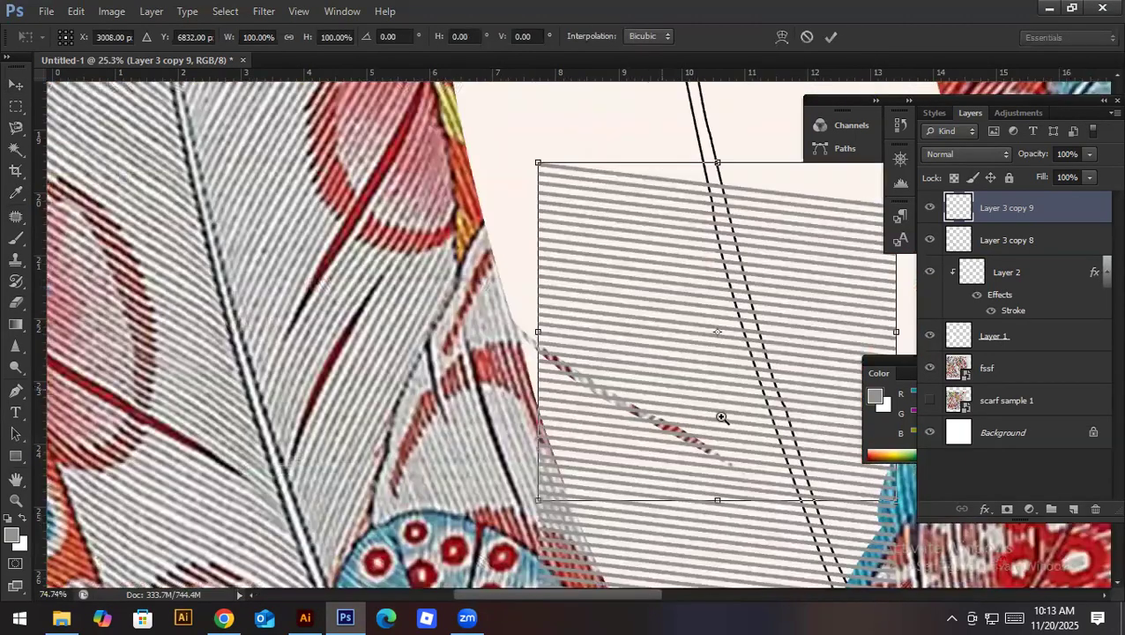
{"action": "left_click_drag", "start_coordinate": [550, 342], "coordinate": [509, 336]}
{"action": "key", "text": "Escape"}
{"action": "scroll", "coordinate": [648, 381], "scroll_direction": "down", "scroll_amount": 3}
{"action": "scroll", "coordinate": [648, 382], "scroll_direction": "right", "scroll_amount": 3}
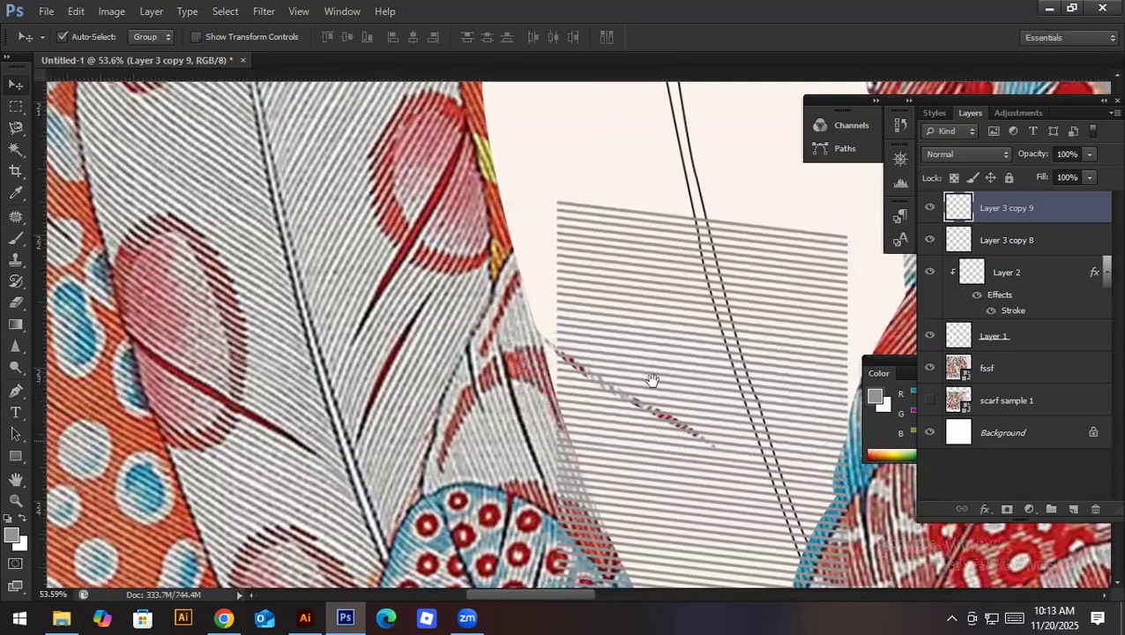
{"action": "key", "text": "Delete"}
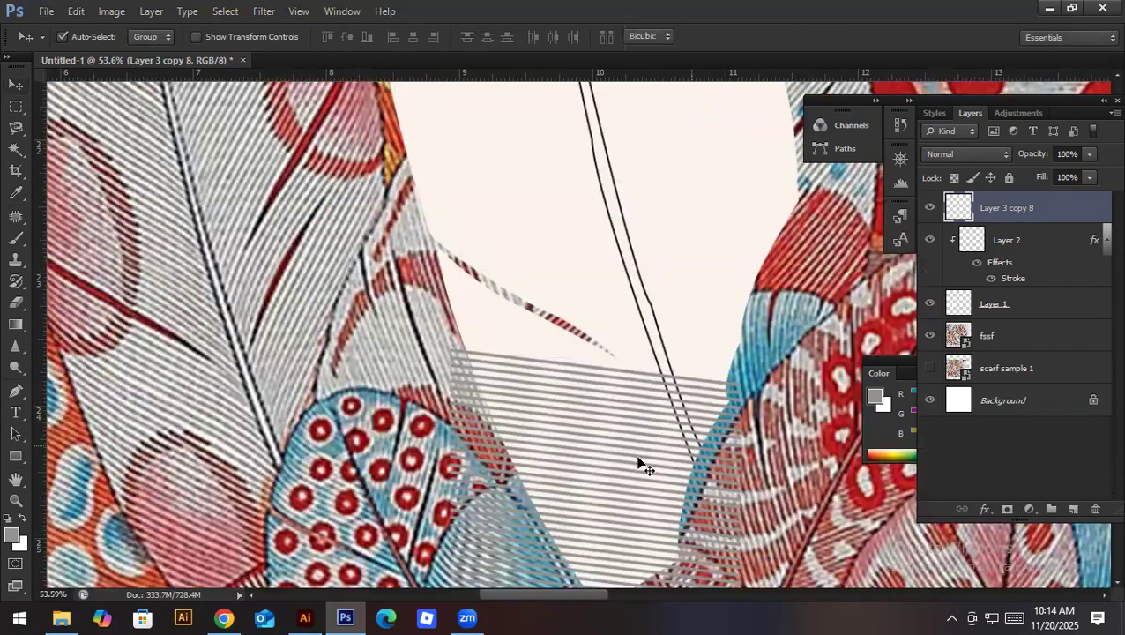
Step: Widen the merged line block on both sides past the cream feather's edges and rotate it 2.33°
{"action": "key", "text": "ctrl+t"}
{"action": "left_click_drag", "start_coordinate": [744, 491], "coordinate": [846, 504]}
{"action": "key", "text": "Return"}
{"action": "scroll", "coordinate": [692, 423], "scroll_direction": "down", "scroll_amount": 2}
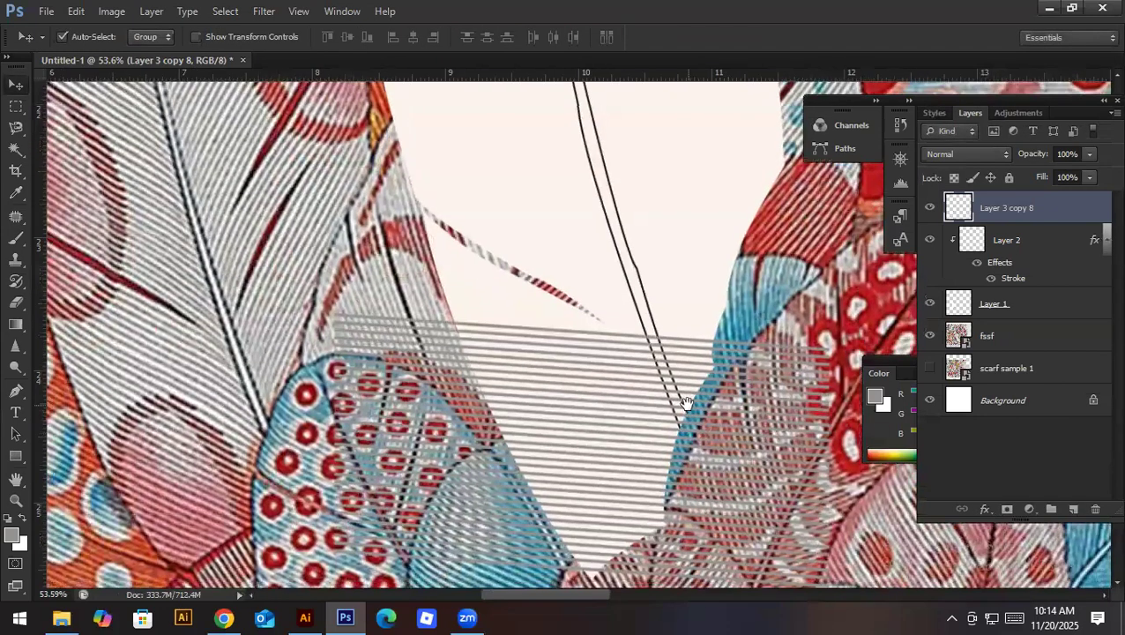
{"action": "key", "text": "ctrl+t"}
{"action": "left_click_drag", "start_coordinate": [857, 300], "coordinate": [862, 292]}
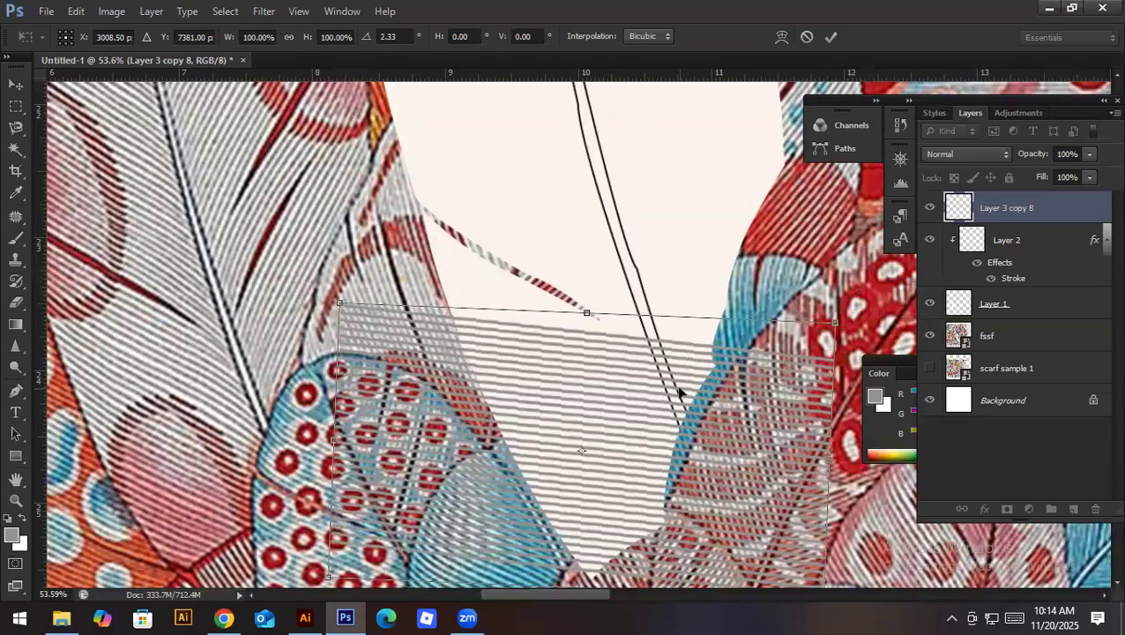
{"action": "key", "text": "Return"}
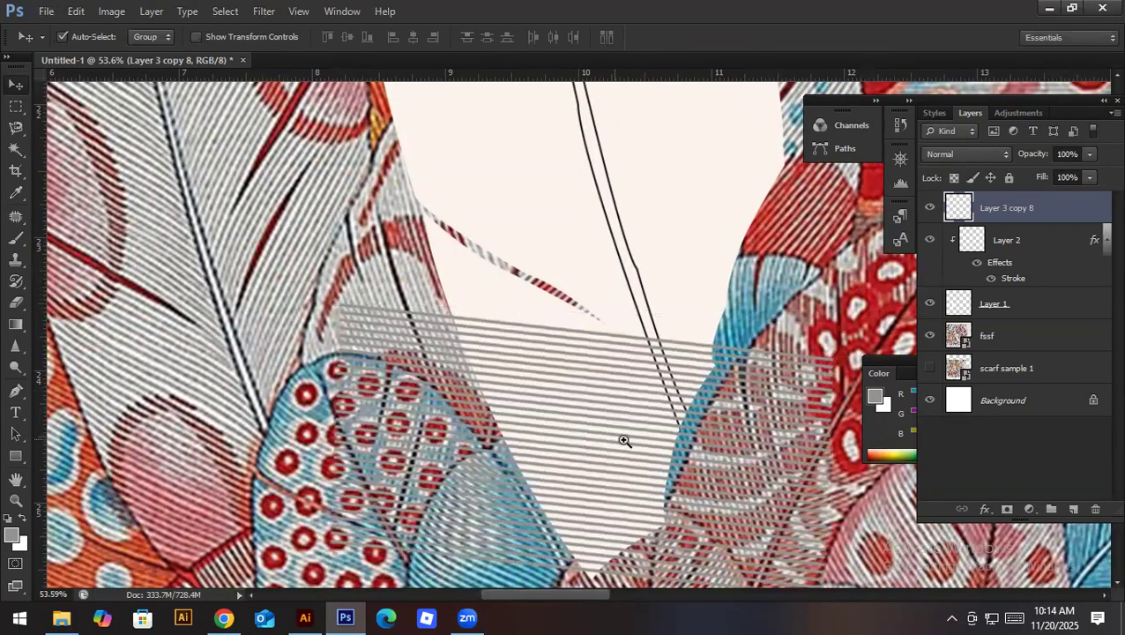
Step: Duplicate the widened line block three times, stacking the copies up the cream feather with matching line spacing
{"action": "scroll", "coordinate": [622, 439], "scroll_direction": "up", "scroll_amount": 2}
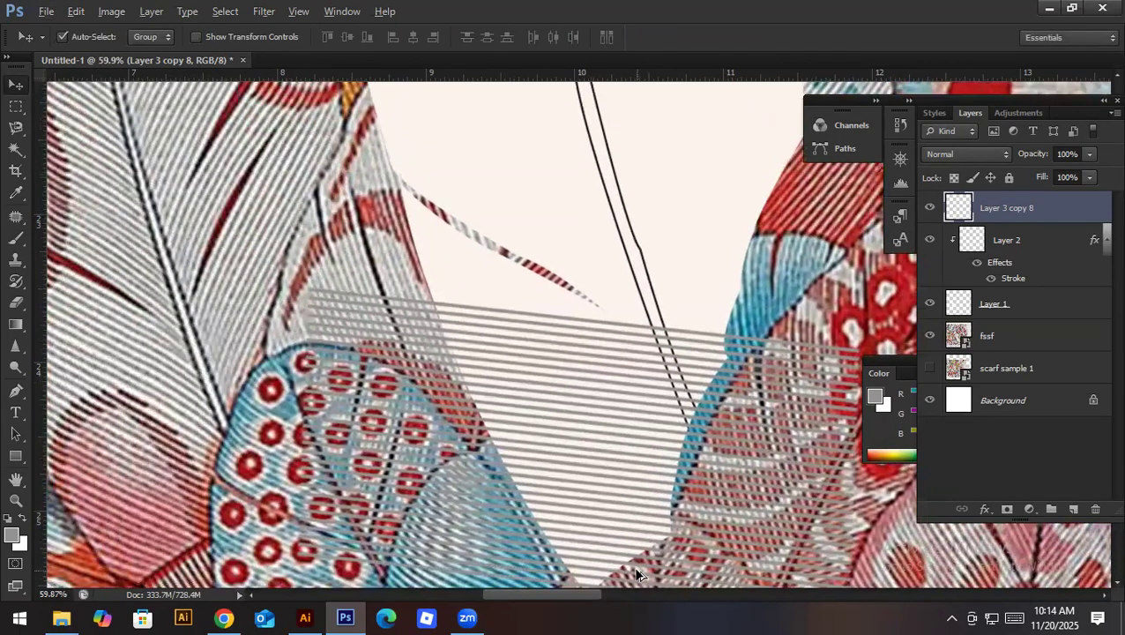
{"action": "left_click_drag", "start_coordinate": [633, 577], "coordinate": [591, 303]}
{"action": "left_click_drag", "start_coordinate": [591, 302], "coordinate": [592, 302]}
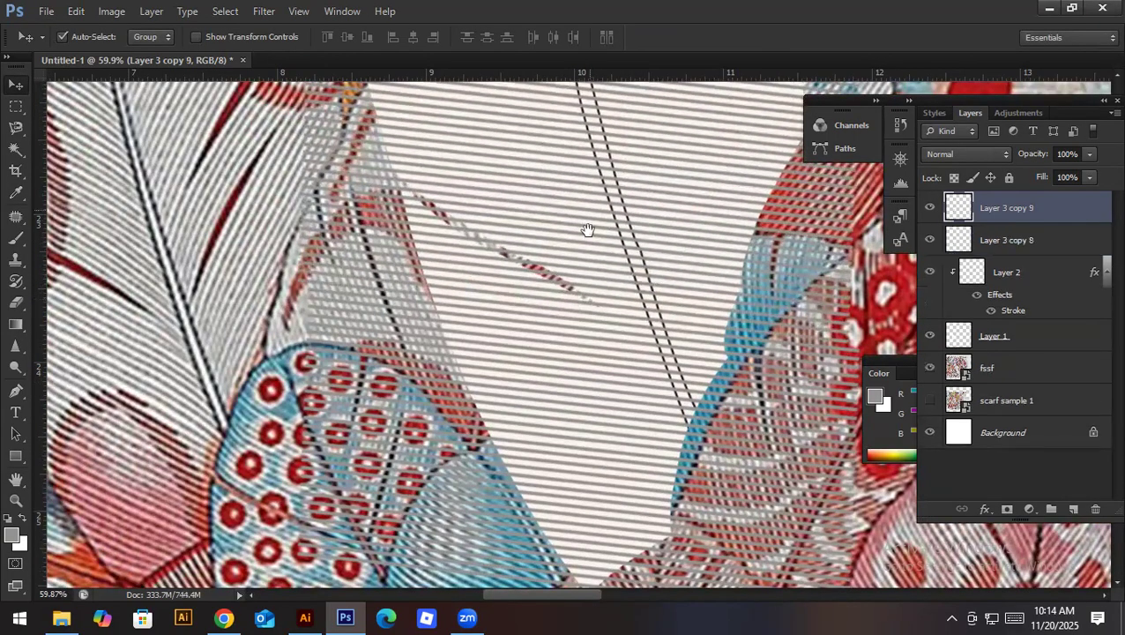
{"action": "scroll", "coordinate": [586, 352], "scroll_direction": "up", "scroll_amount": 5}
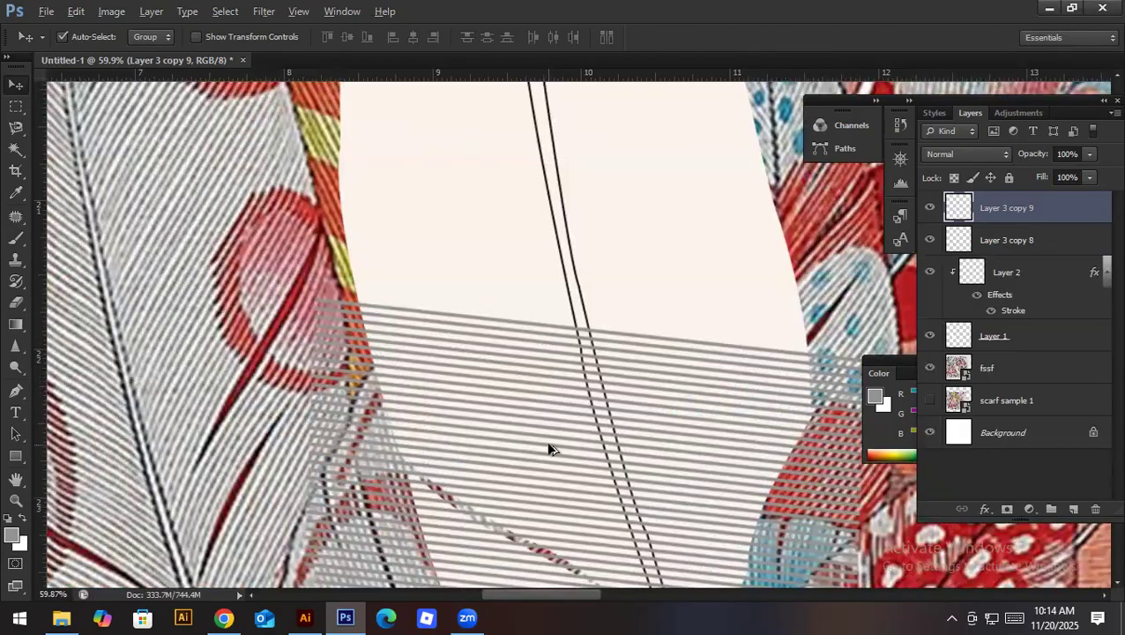
{"action": "left_click_drag", "start_coordinate": [546, 446], "coordinate": [539, 173]}
{"action": "scroll", "coordinate": [512, 366], "scroll_direction": "up", "scroll_amount": 5}
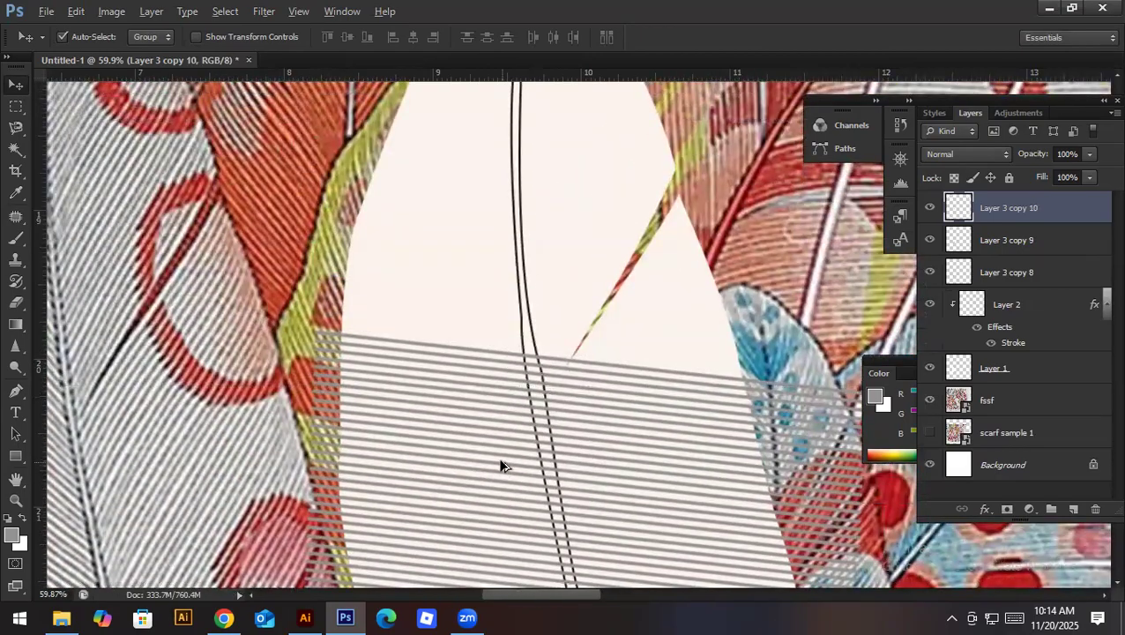
{"action": "left_click_drag", "start_coordinate": [499, 467], "coordinate": [497, 193]}
{"action": "scroll", "coordinate": [501, 264], "scroll_direction": "up", "scroll_amount": 2}
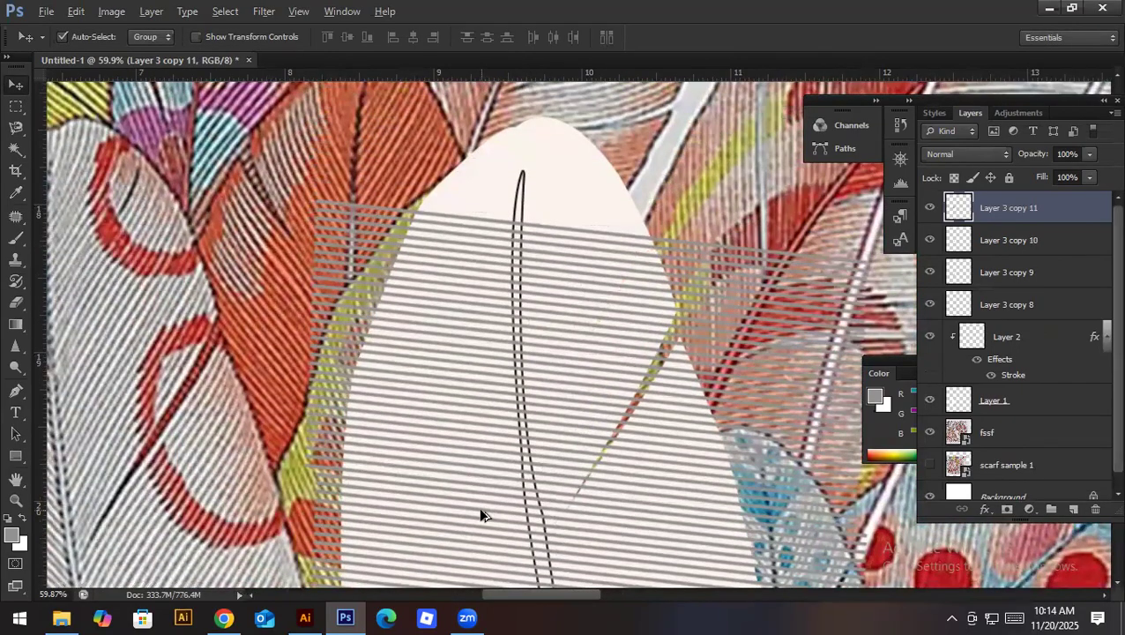
Step: Duplicate the line block once more over the cream feather's tip and nudge it down to match the line spacing
{"action": "left_click_drag", "start_coordinate": [479, 513], "coordinate": [519, 152]}
{"action": "key", "text": "ctrl+z"}
{"action": "left_click_drag", "start_coordinate": [470, 427], "coordinate": [495, 156]}
{"action": "key", "text": "Down"}
{"action": "key", "text": "Down"}
{"action": "key", "text": "Down"}
{"action": "key", "text": "Down"}
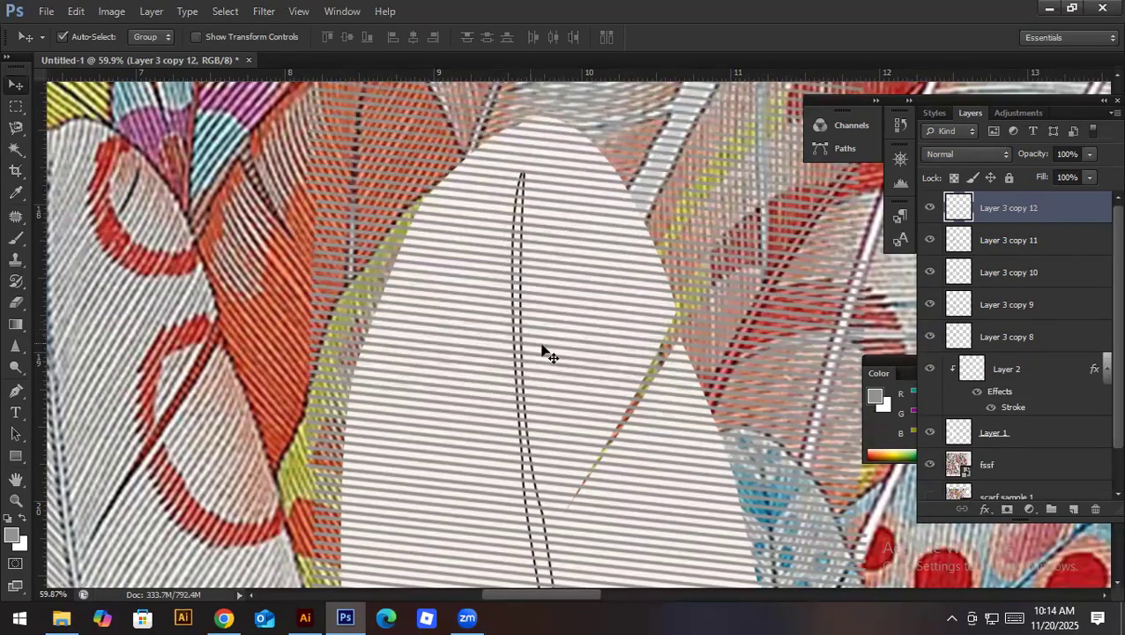
{"action": "scroll", "coordinate": [542, 353], "scroll_direction": "down", "scroll_amount": 5}
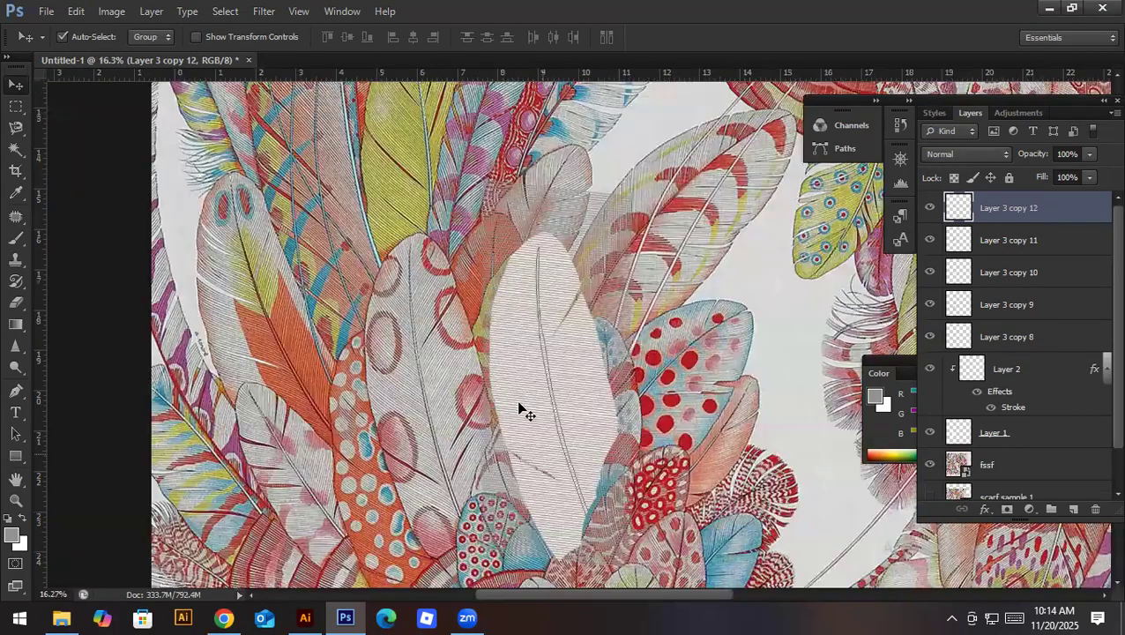
Step: Merge the five line block layers, Layer 3 copy 8 through copy 12, and clip the merged layer to the cream feather
{"action": "left_click", "coordinate": [984, 337], "text": "shift"}
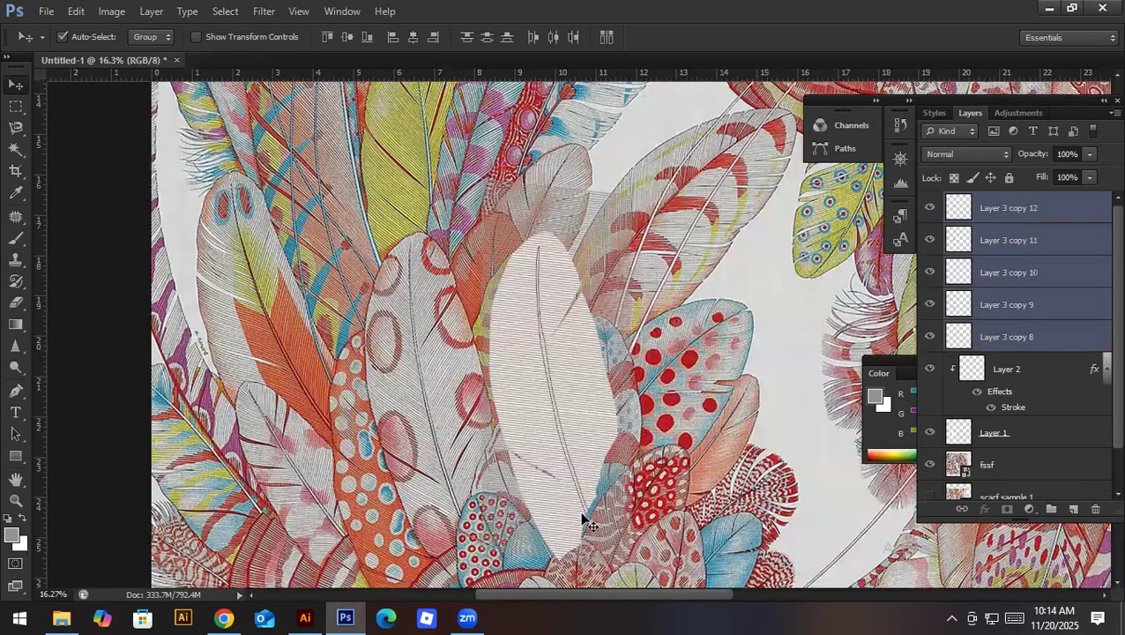
{"action": "key", "text": "ctrl+e"}
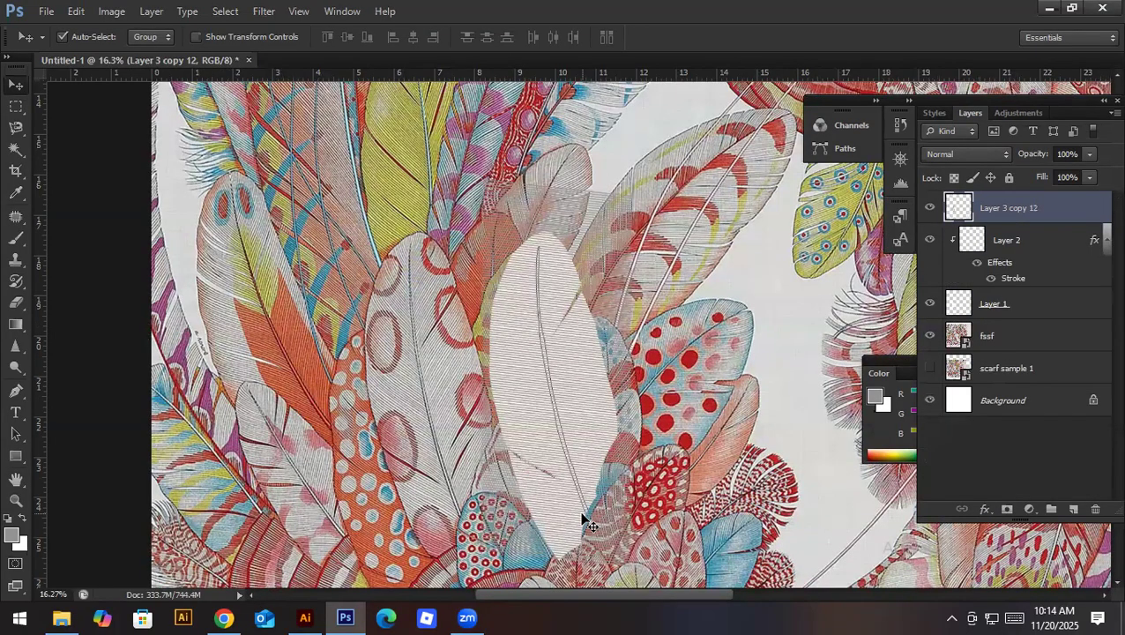
{"action": "scroll", "coordinate": [564, 422], "scroll_direction": "up", "scroll_amount": 2}
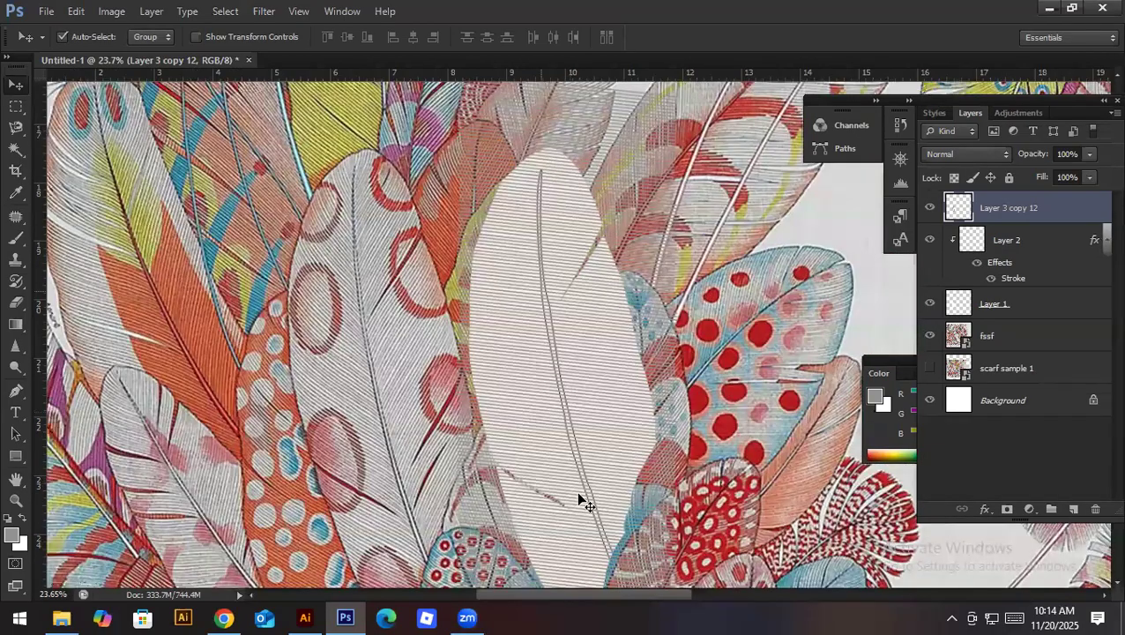
{"action": "scroll", "coordinate": [609, 458], "scroll_direction": "down", "scroll_amount": 2}
{"action": "scroll", "coordinate": [601, 425], "scroll_direction": "down", "scroll_amount": 1}
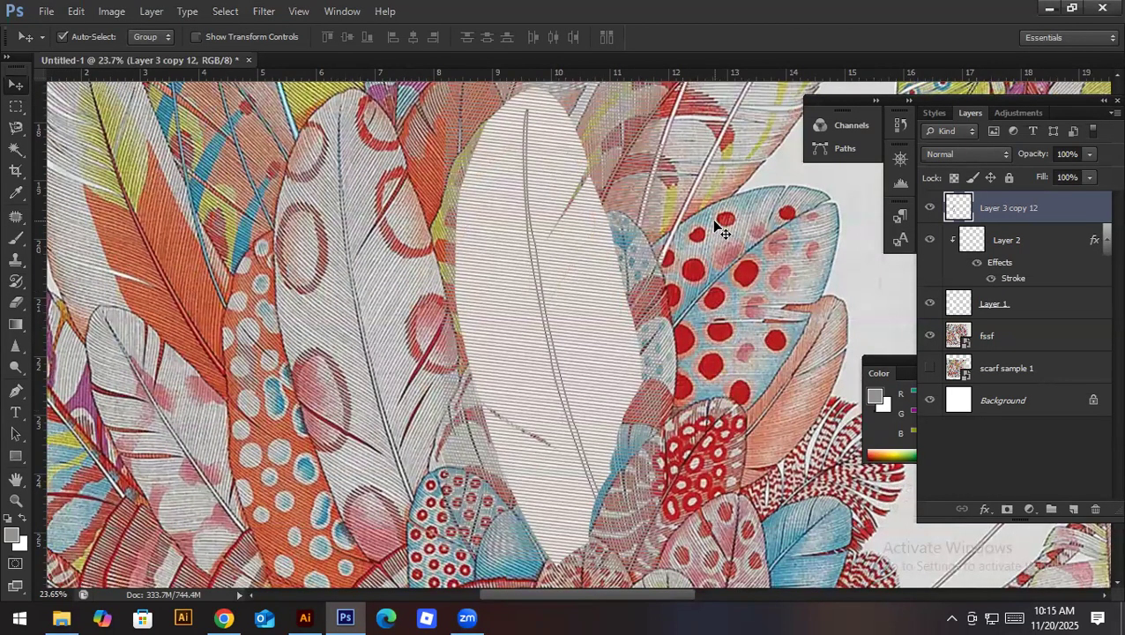
{"action": "left_click", "coordinate": [1005, 221], "text": "alt"}
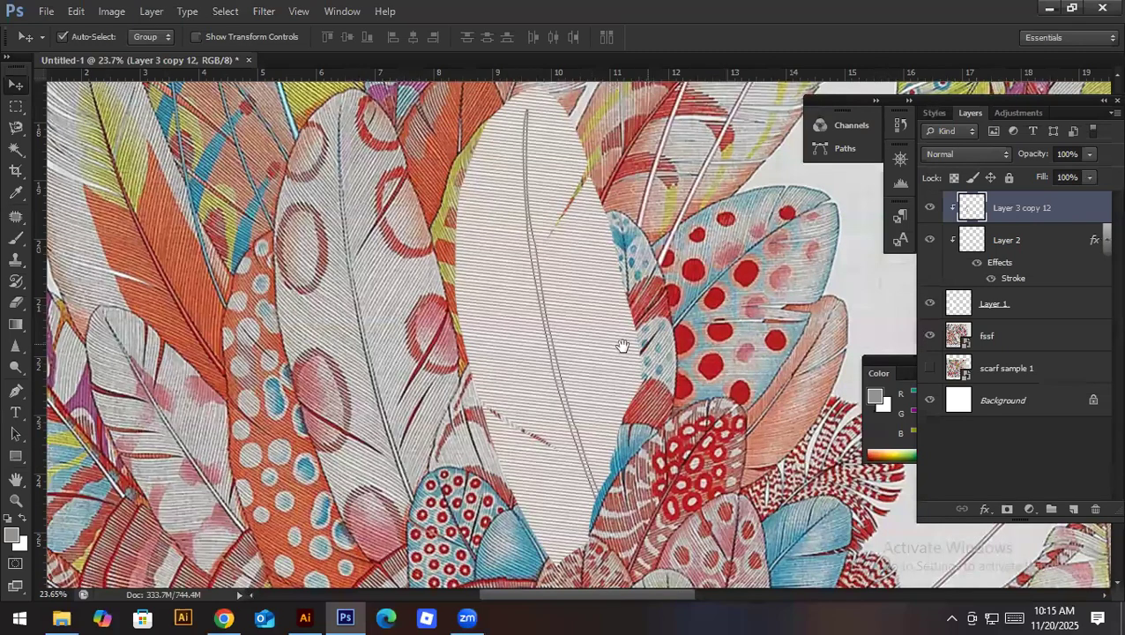
{"action": "scroll", "coordinate": [244, 239], "scroll_direction": "right", "scroll_amount": 1}
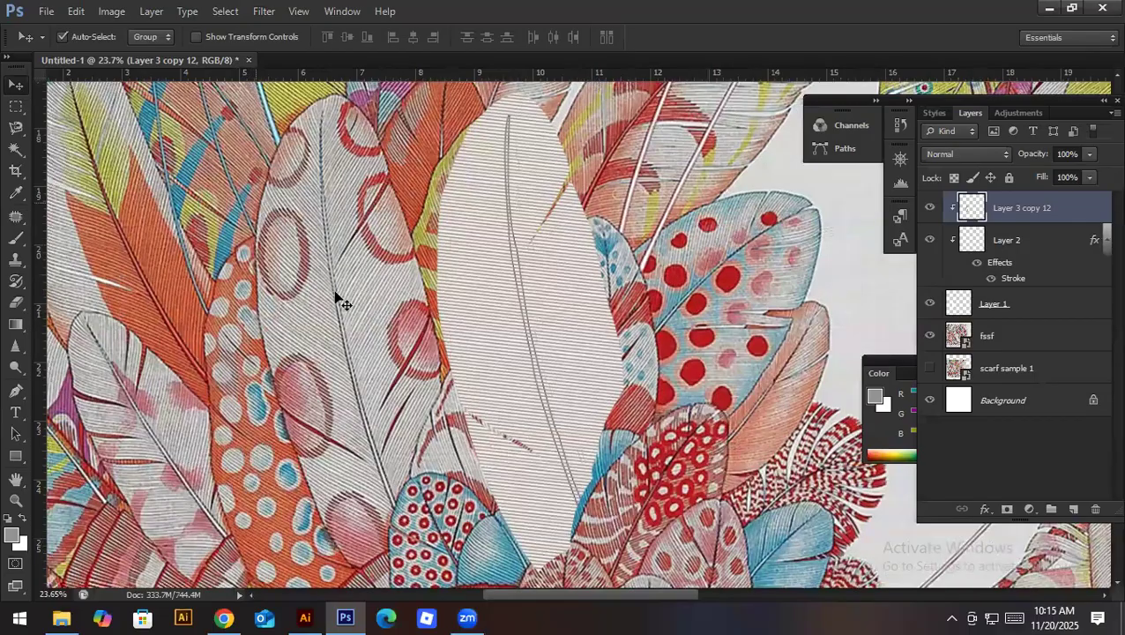
Step: Rotate the clipped line block by 1.2° over the cream feather
{"action": "key", "text": "ctrl+t"}
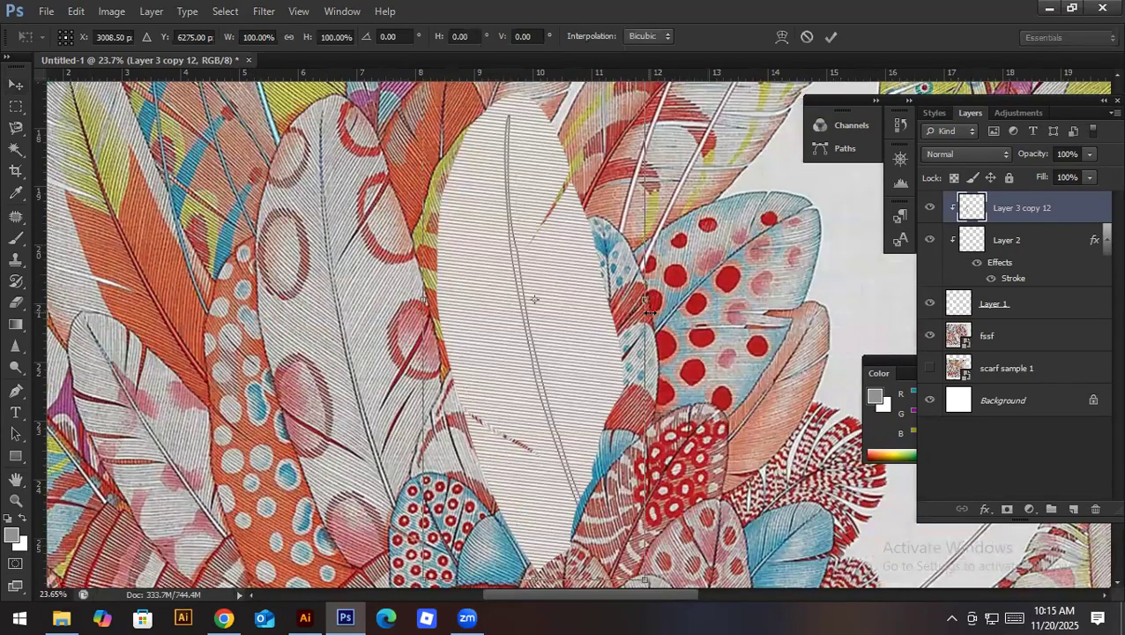
{"action": "left_click_drag", "start_coordinate": [713, 277], "coordinate": [722, 281]}
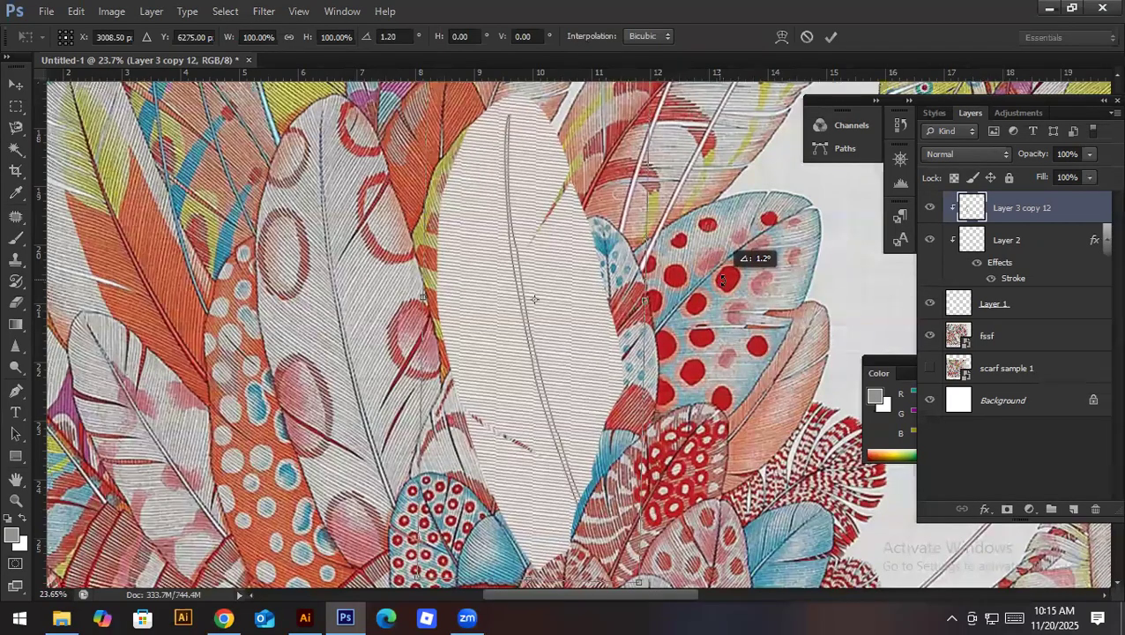
{"action": "key", "text": "Return"}
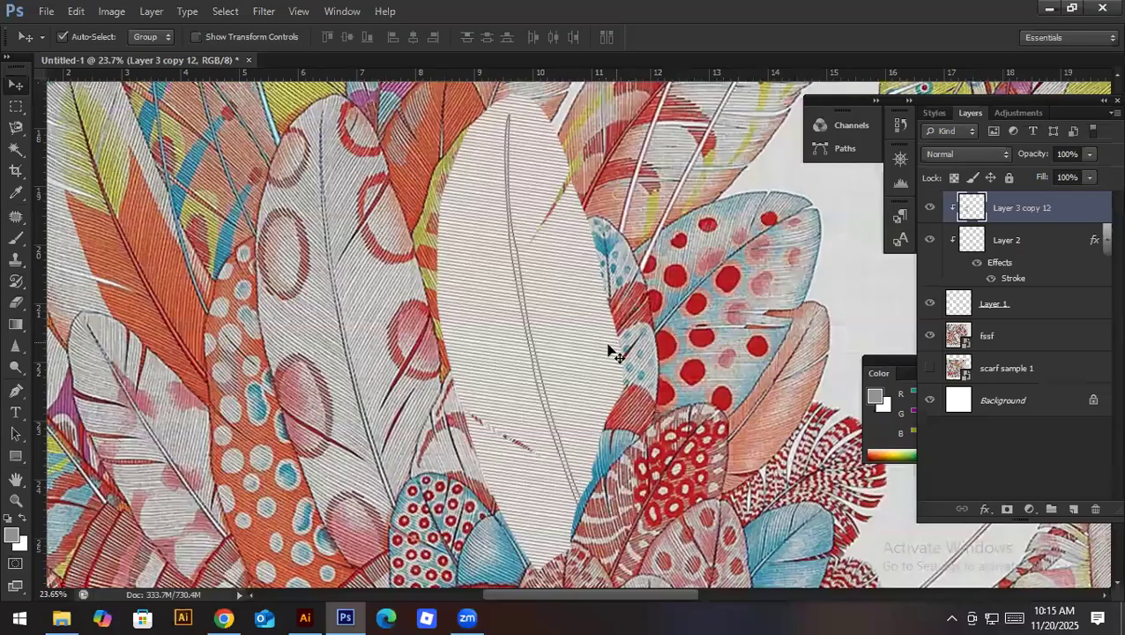
Step: Duplicate the line block, flip the copy horizontally beside the cream feather, and hide it, leaving Layer 3 copy 12 active
{"action": "key", "text": "ctrl+j"}
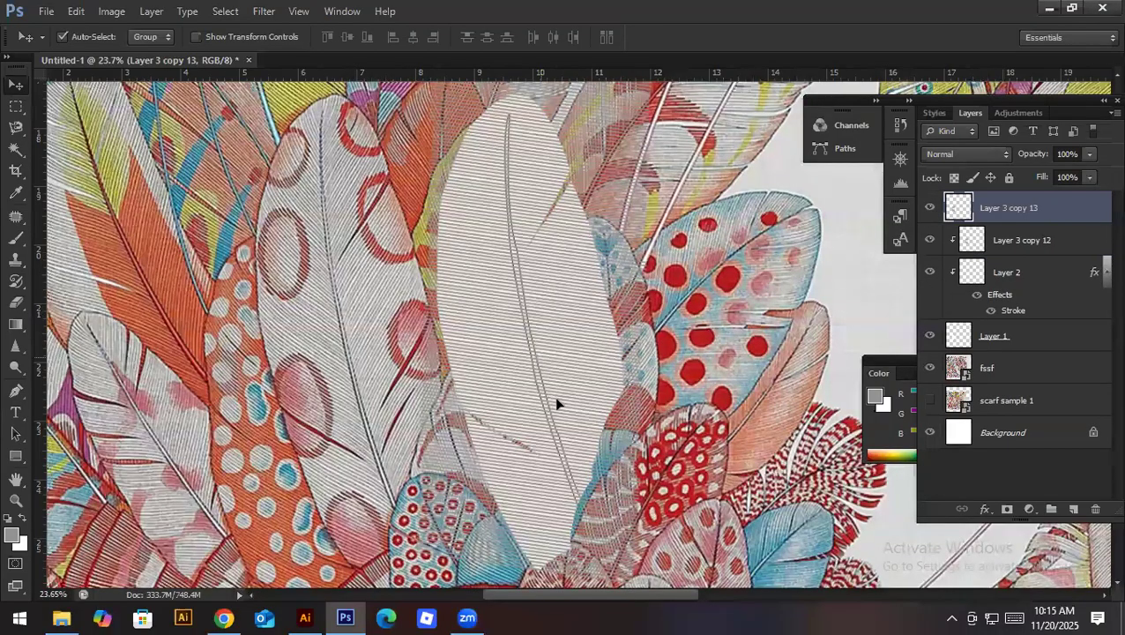
{"action": "key", "text": "ctrl+t"}
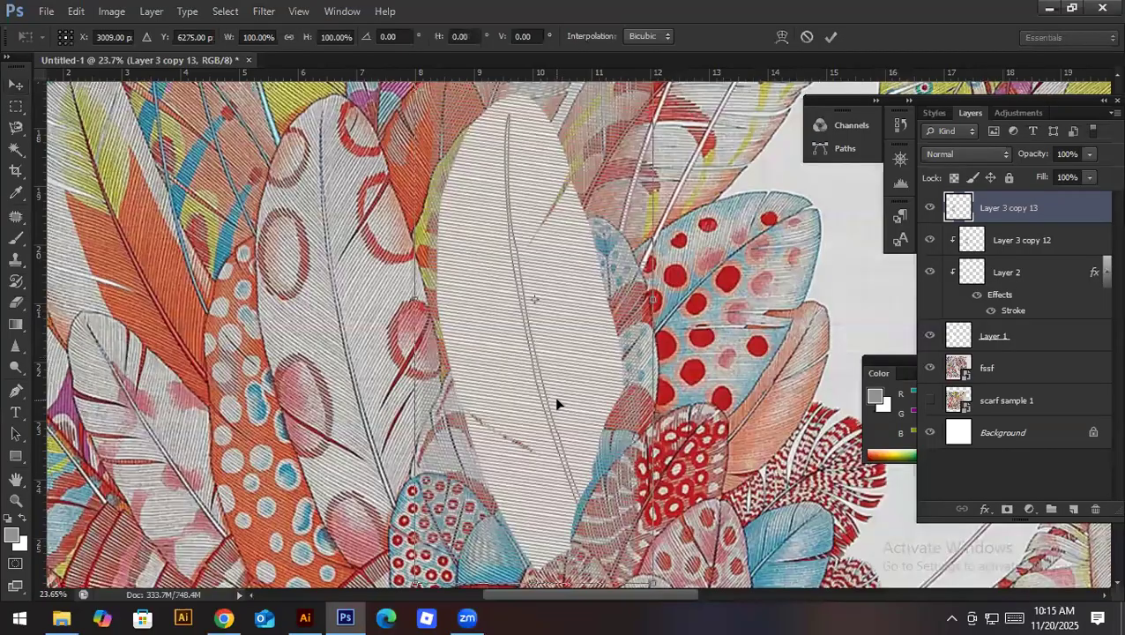
{"action": "right_click", "coordinate": [582, 432]}
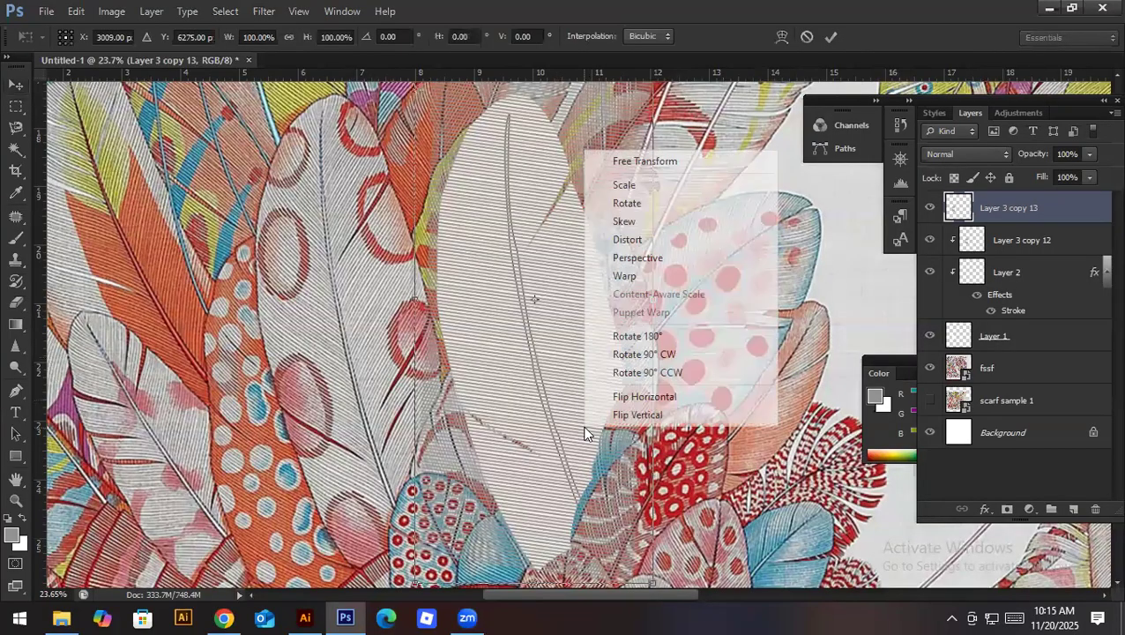
{"action": "left_click", "coordinate": [642, 397]}
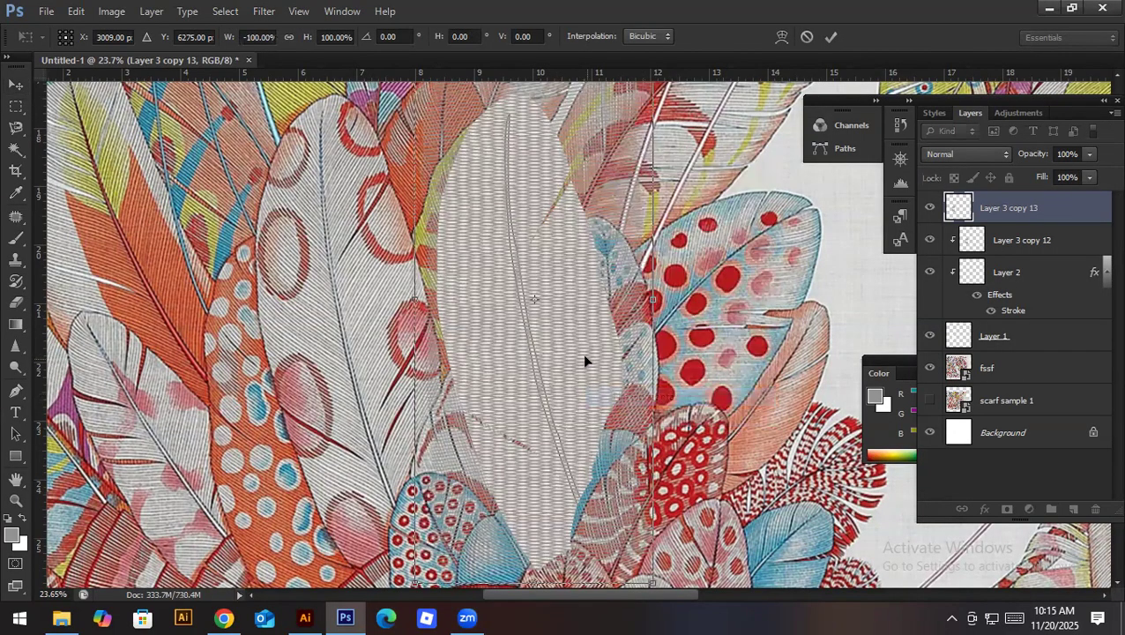
{"action": "left_click_drag", "start_coordinate": [780, 344], "coordinate": [854, 335]}
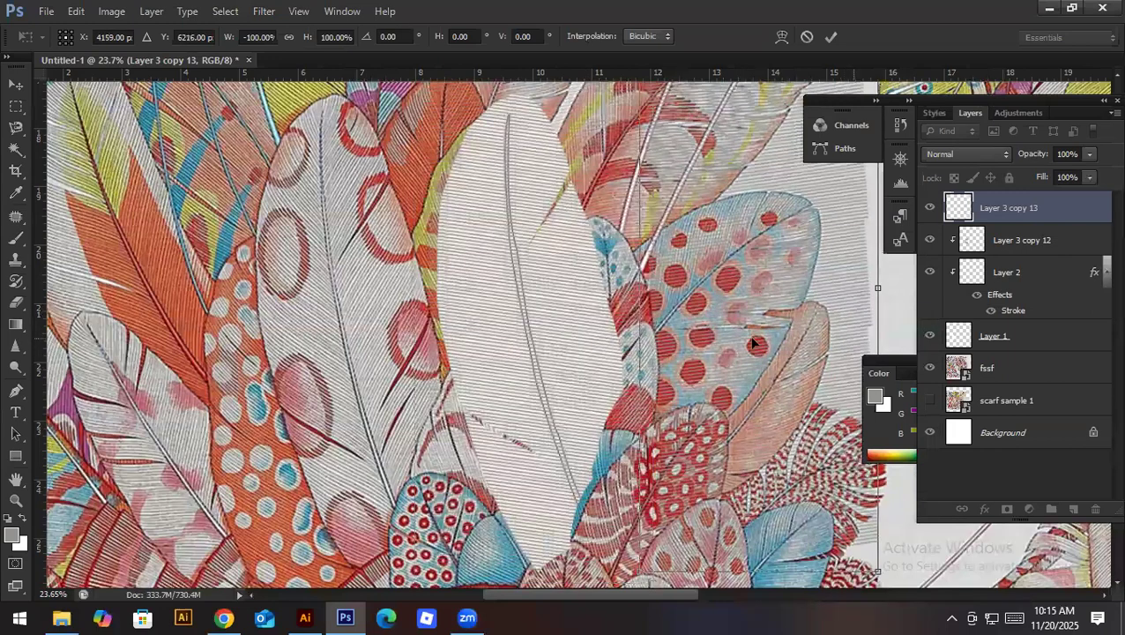
{"action": "key", "text": "Return"}
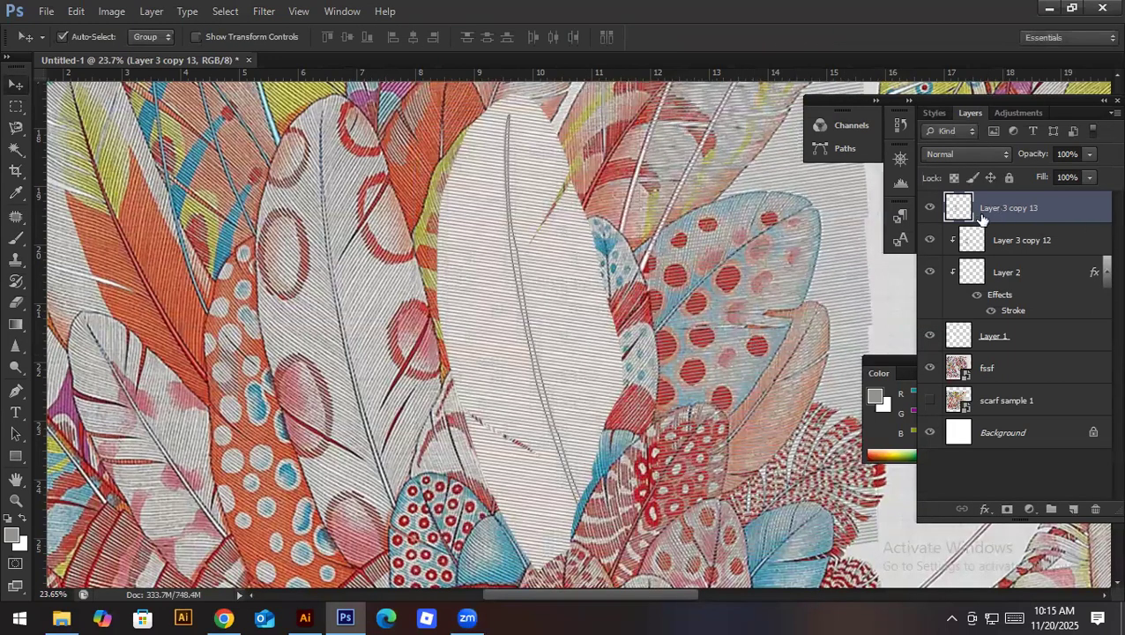
{"action": "left_click", "coordinate": [929, 207]}
{"action": "left_click", "coordinate": [1051, 244]}
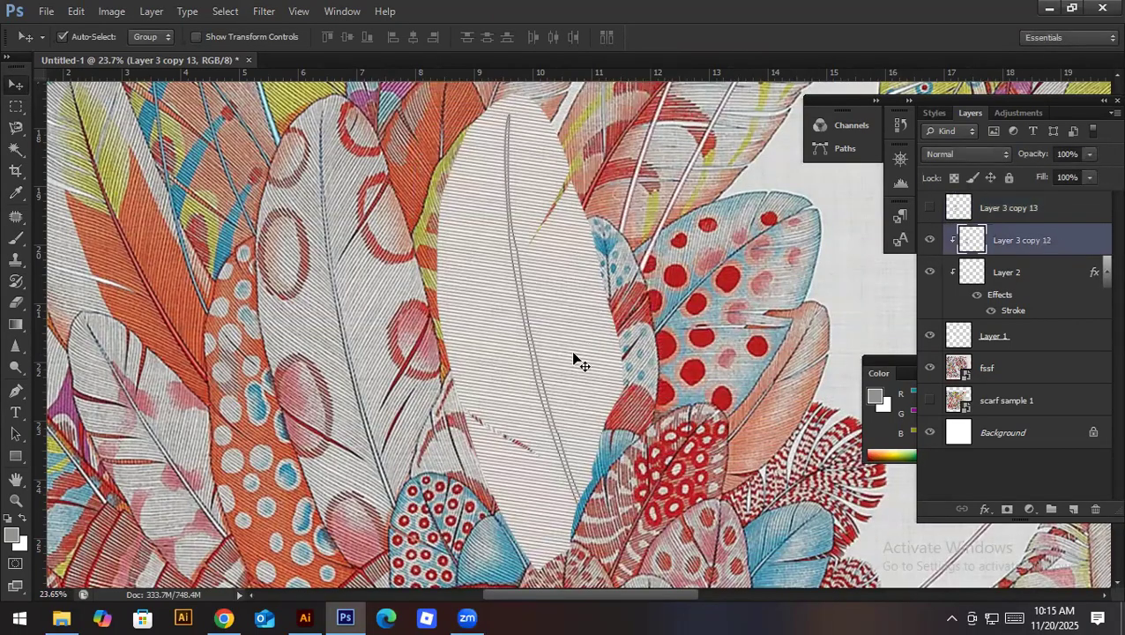
{"action": "key", "text": "e"}
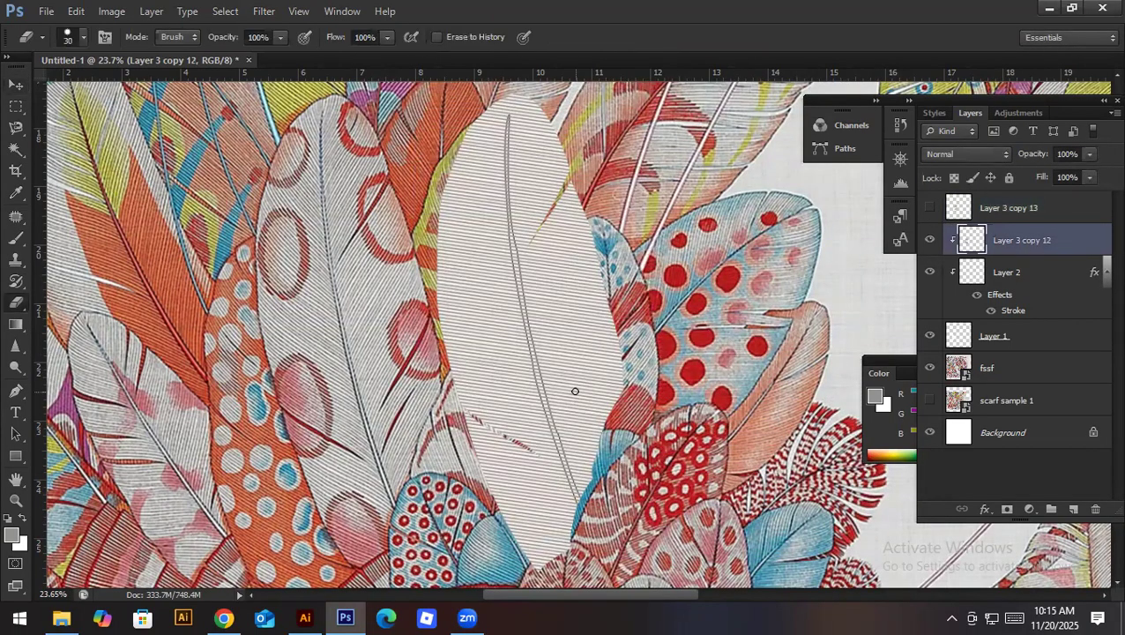
{"action": "key", "text": "bracketright"}
{"action": "key", "text": "bracketright"}
{"action": "key", "text": "bracketright"}
{"action": "key", "text": "bracketright"}
{"action": "key", "text": "bracketright"}
{"action": "key", "text": "bracketright"}
{"action": "key", "text": "bracketright"}
{"action": "key", "text": "bracketright"}
{"action": "key", "text": "bracketright"}
{"action": "key", "text": "bracketright"}
{"action": "key", "text": "bracketright"}
{"action": "left_click_drag", "start_coordinate": [588, 359], "coordinate": [581, 405]}
Step: Start a pen path at the base of the cream feather's shaft and trace its lower part upward
{"action": "key", "text": "p"}
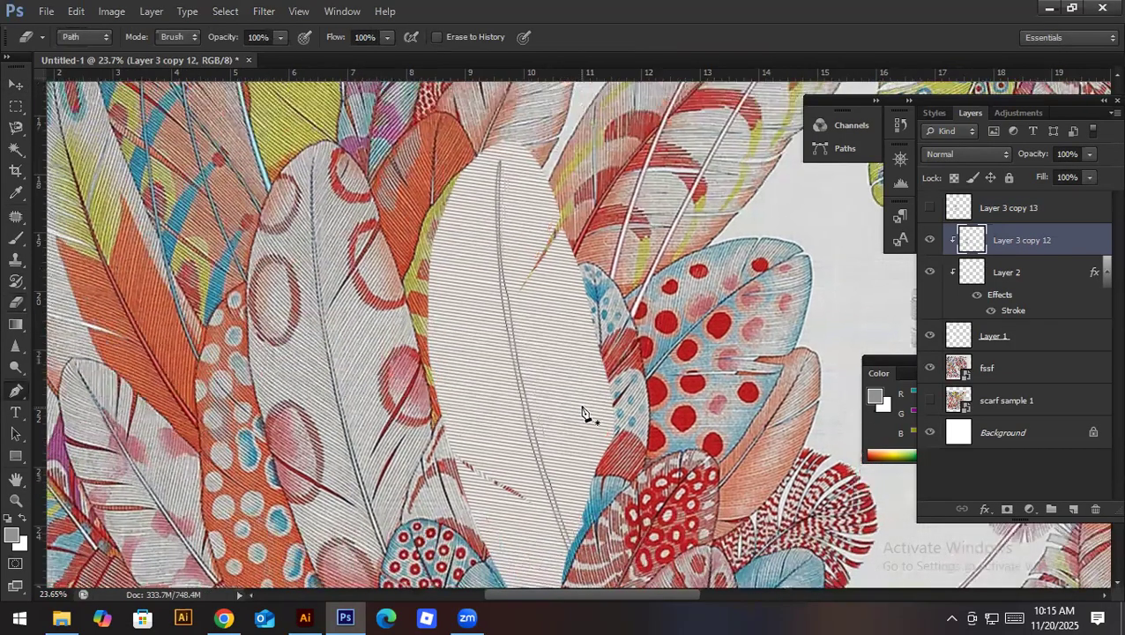
{"action": "scroll", "coordinate": [599, 432], "scroll_direction": "down", "scroll_amount": 1}
{"action": "scroll", "coordinate": [600, 494], "scroll_direction": "down", "scroll_amount": 1, "text": "alt"}
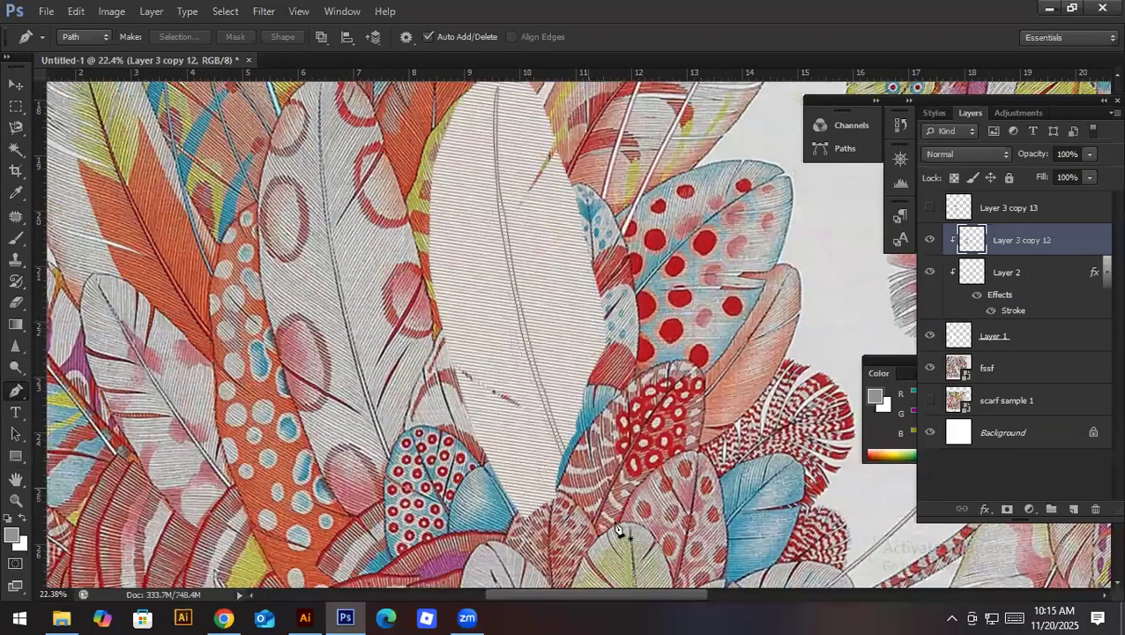
{"action": "left_click", "coordinate": [516, 294]}
{"action": "left_click_drag", "start_coordinate": [510, 231], "coordinate": [508, 203]}
{"action": "left_click", "coordinate": [541, 392]}
{"action": "left_click_drag", "start_coordinate": [539, 383], "coordinate": [514, 293]}
{"action": "scroll", "coordinate": [550, 406], "scroll_direction": "up", "scroll_amount": 3}
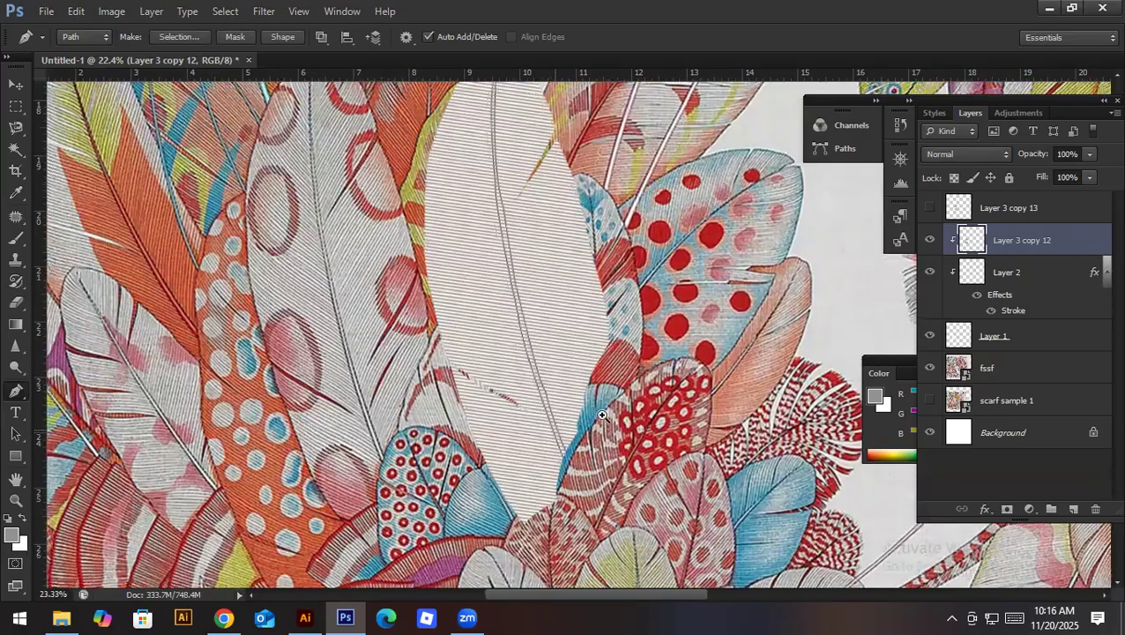
{"action": "scroll", "coordinate": [539, 385], "scroll_direction": "up", "scroll_amount": 1}
{"action": "mouse_move", "coordinate": [539, 386]}
{"action": "left_mouse_down"}
{"action": "mouse_move", "coordinate": [525, 306]}
{"action": "mouse_move", "coordinate": [543, 392]}
{"action": "left_mouse_up"}
{"action": "left_click", "coordinate": [540, 386], "text": "alt"}
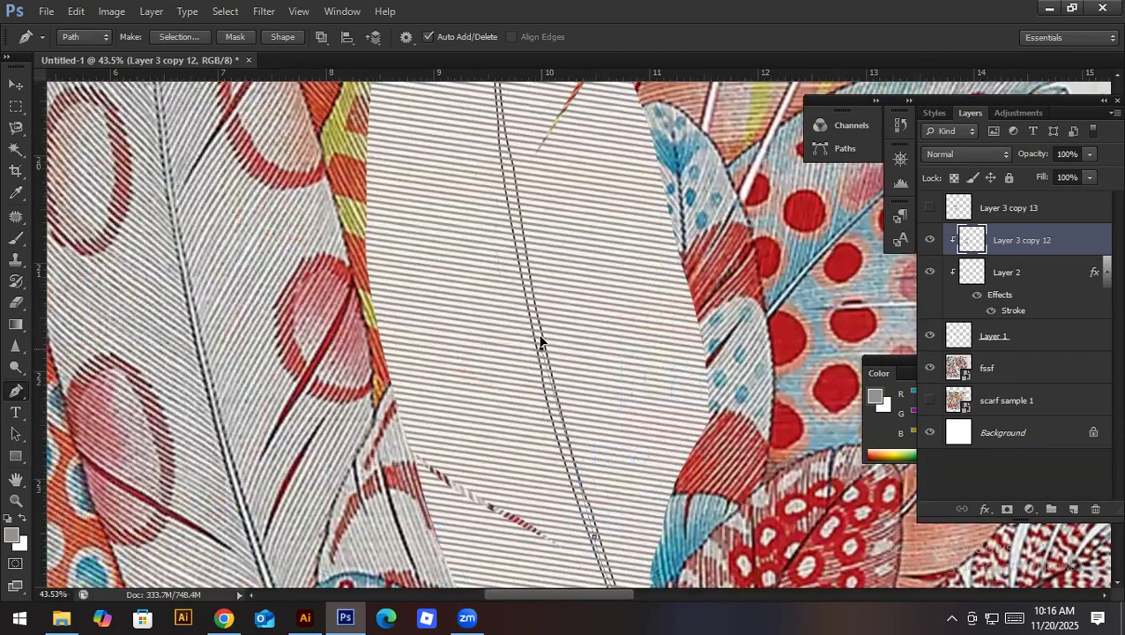
Step: Continue the pen path up the cream feather's shaft, through the shaft's tip and out past the feather's upper edge
{"action": "left_click", "coordinate": [542, 351], "text": "alt"}
{"action": "left_click_drag", "start_coordinate": [547, 227], "coordinate": [535, 320]}
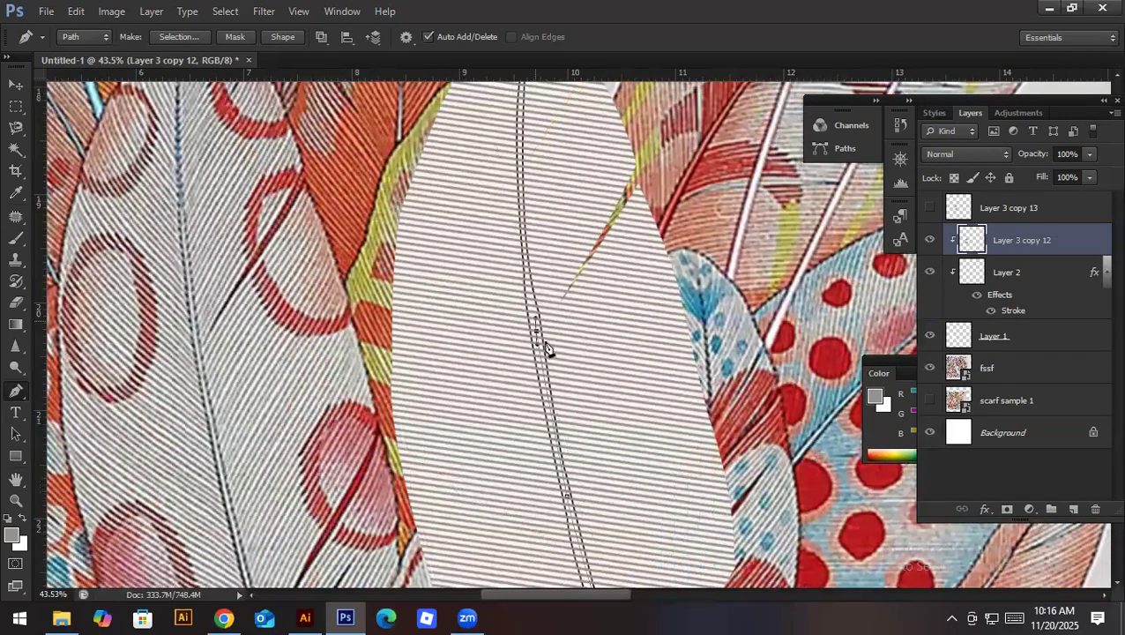
{"action": "left_click", "coordinate": [536, 331], "text": "alt"}
{"action": "left_click_drag", "start_coordinate": [559, 251], "coordinate": [554, 323]}
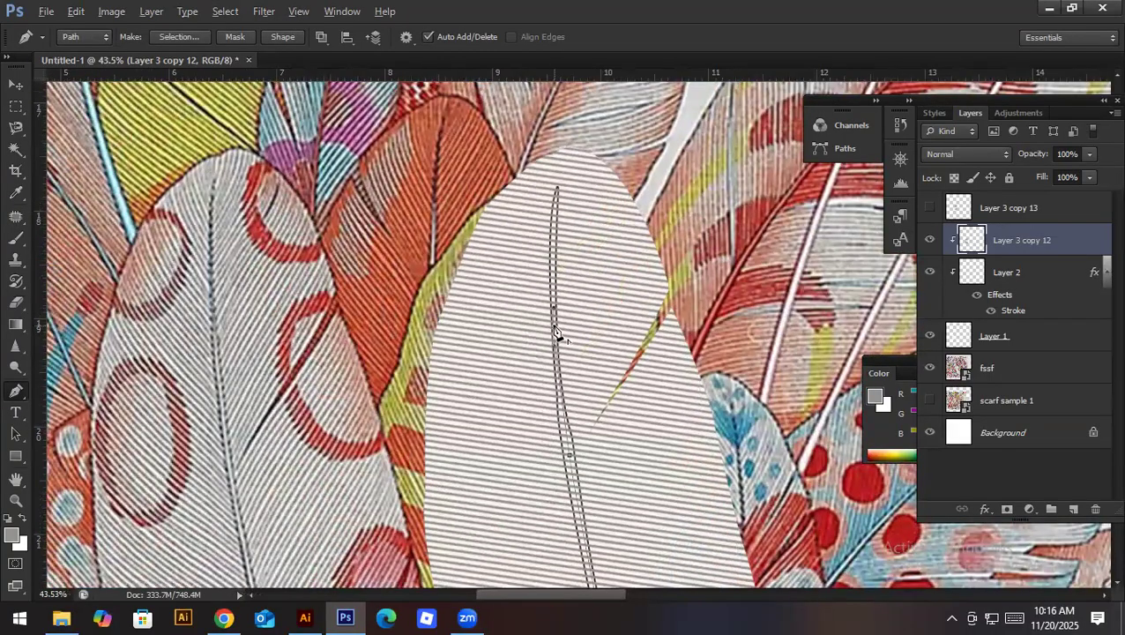
{"action": "left_click_drag", "start_coordinate": [573, 262], "coordinate": [574, 334]}
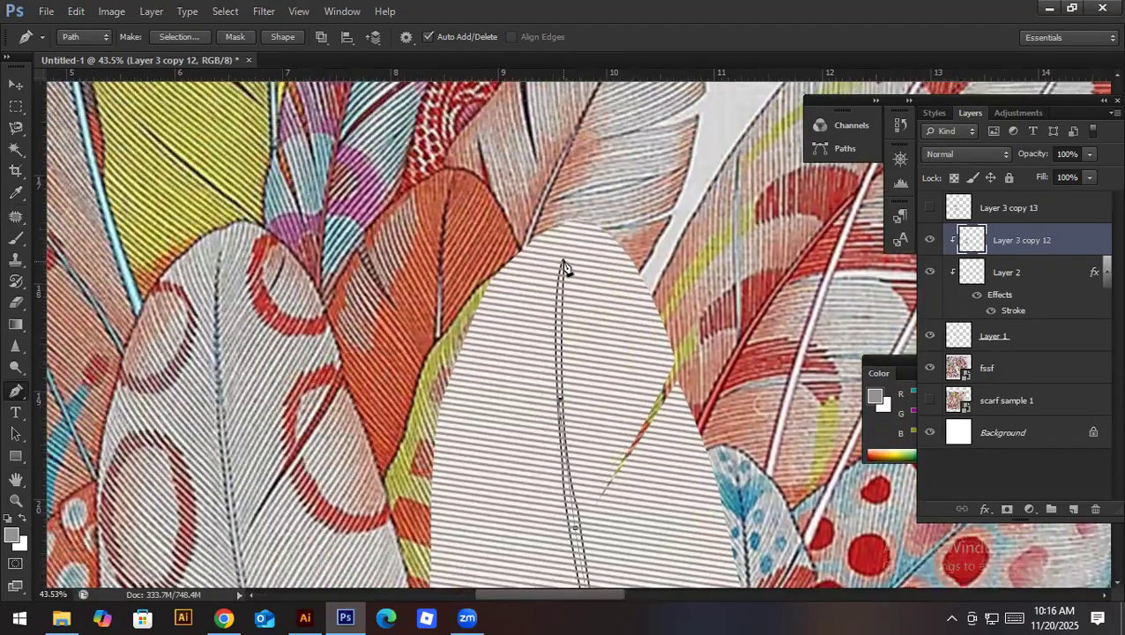
{"action": "left_click_drag", "start_coordinate": [564, 261], "coordinate": [591, 211]}
{"action": "left_click", "coordinate": [565, 262], "text": "alt"}
{"action": "left_click", "coordinate": [576, 245], "text": "alt"}
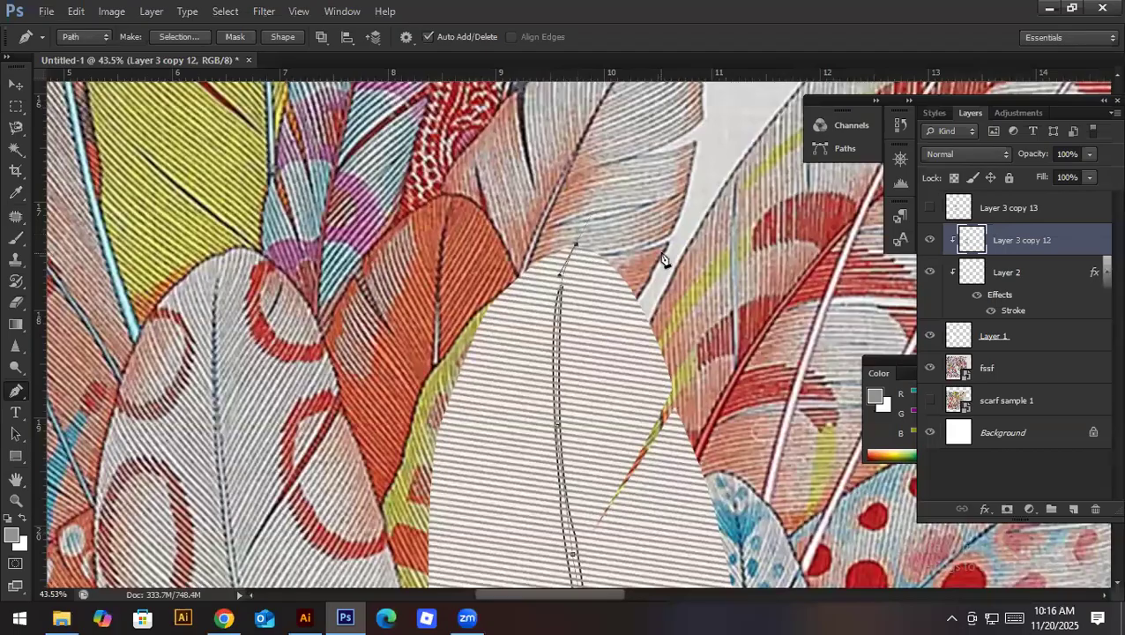
Step: Turn the path around the cream feather's right half into a selection, delete the lines inside it, and deselect
{"action": "scroll", "coordinate": [664, 259], "scroll_direction": "down", "scroll_amount": 6}
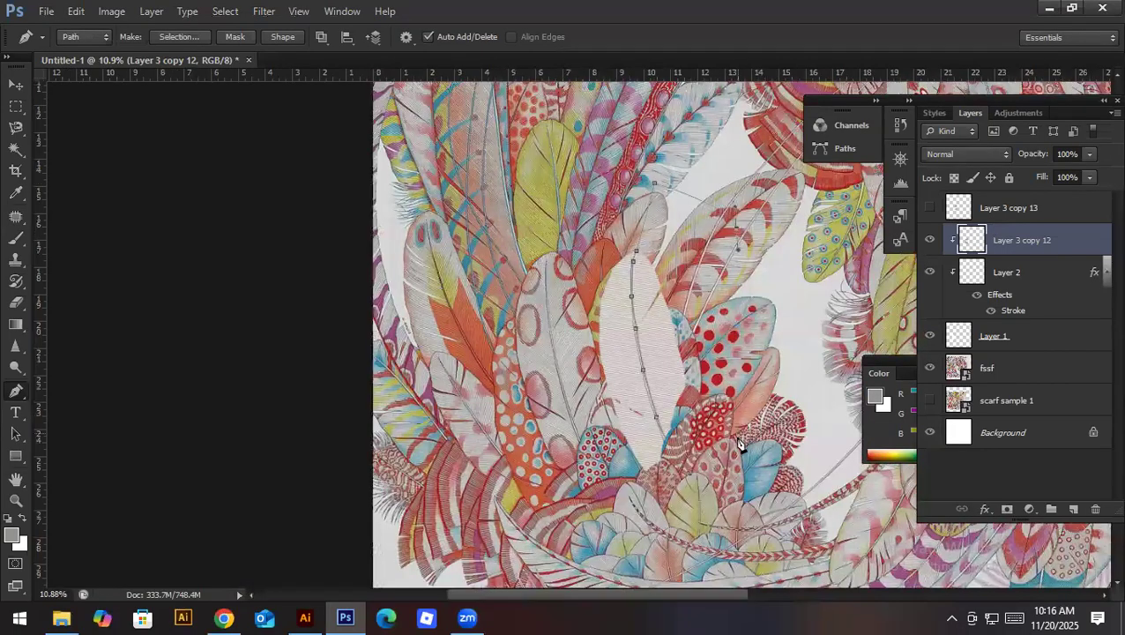
{"action": "scroll", "coordinate": [666, 496], "scroll_direction": "up", "scroll_amount": 2}
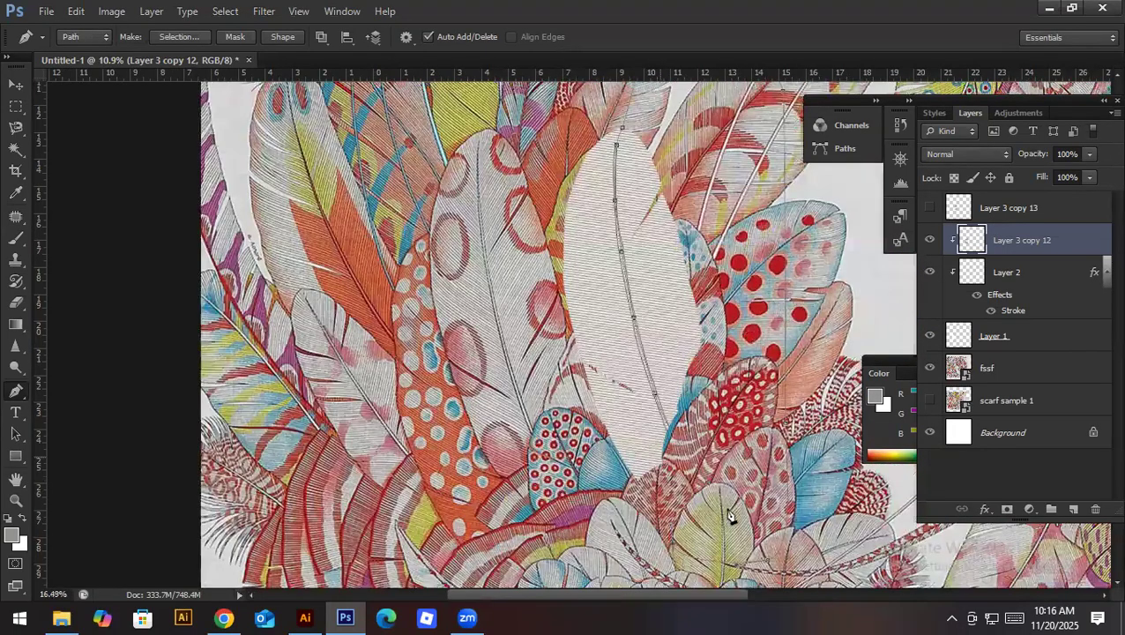
{"action": "scroll", "coordinate": [728, 516], "scroll_direction": "up", "scroll_amount": 1}
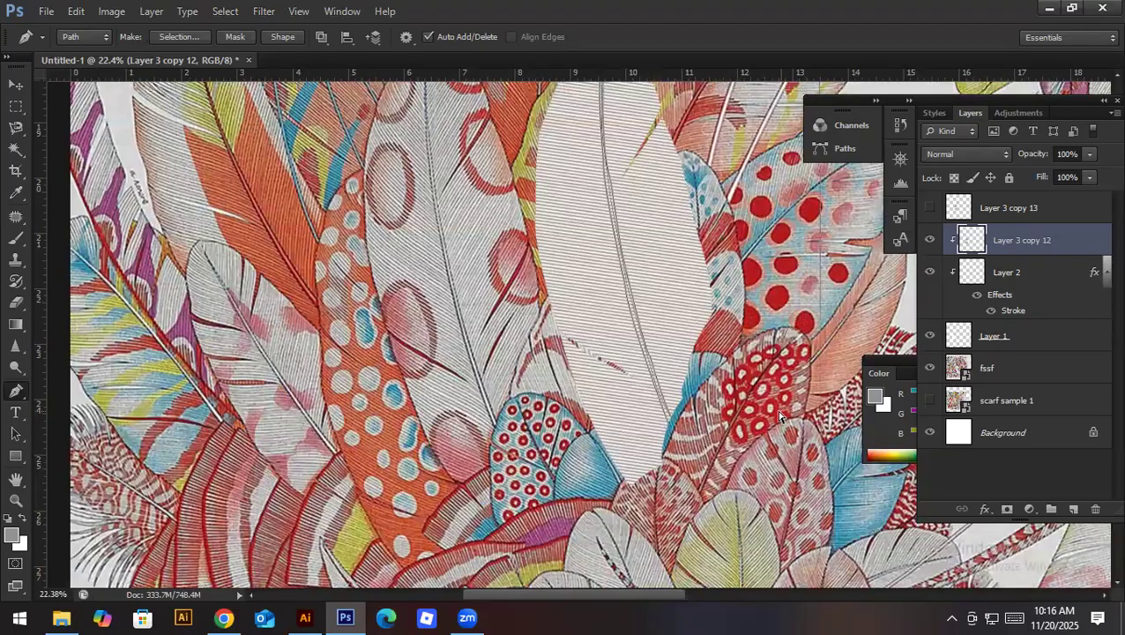
{"action": "key", "text": "ctrl+Return"}
{"action": "key", "text": "Delete"}
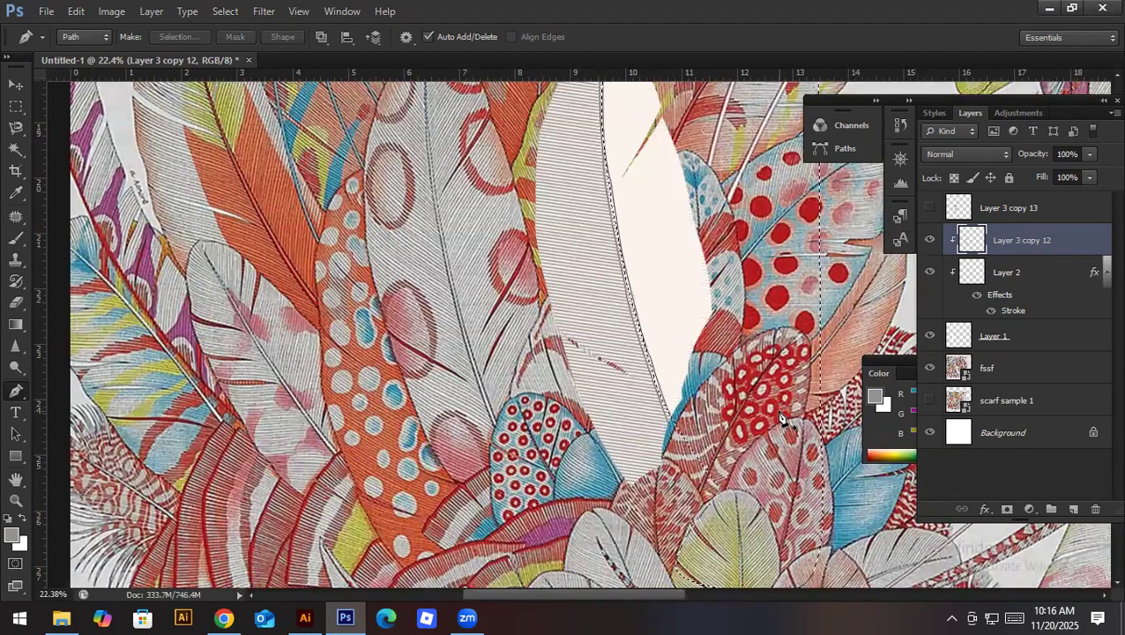
{"action": "key", "text": "ctrl+d"}
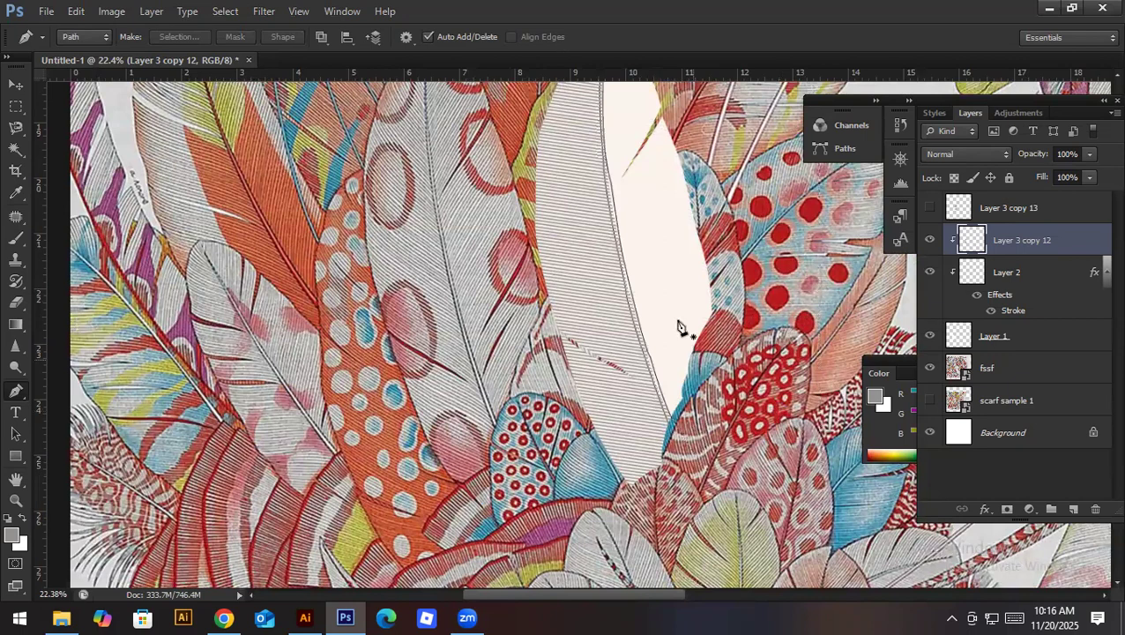
Step: Move Layer 3 copy 12 beneath the shaft's Layer 2 in the layer order
{"action": "key", "text": "v"}
{"action": "left_click_drag", "start_coordinate": [1002, 248], "coordinate": [1015, 326]}
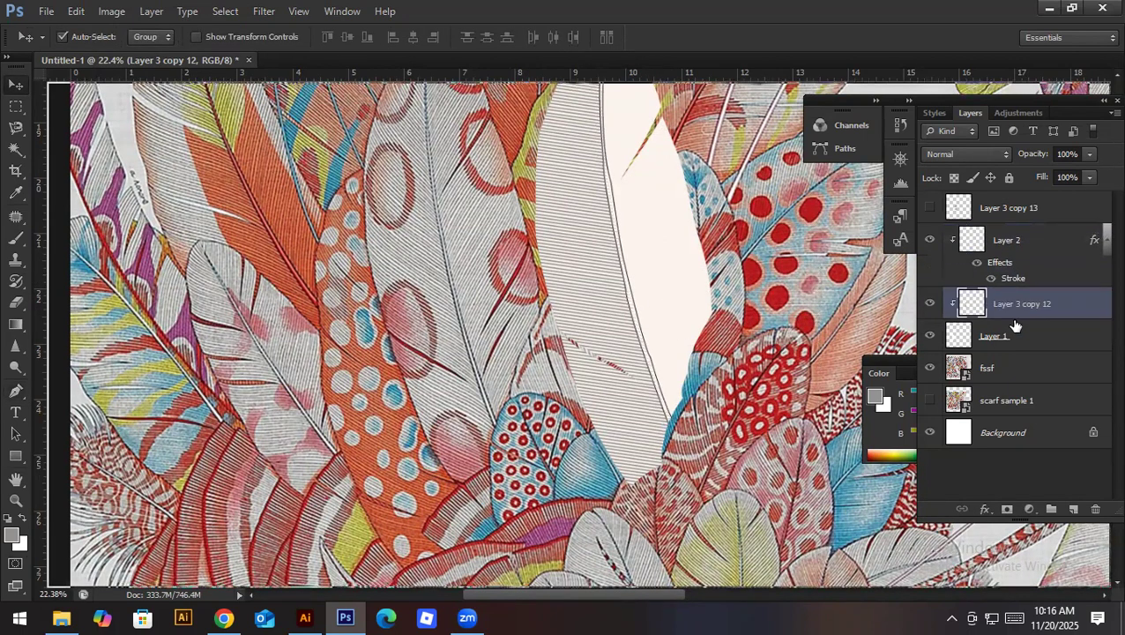
{"action": "scroll", "coordinate": [705, 291], "scroll_direction": "up", "scroll_amount": 3}
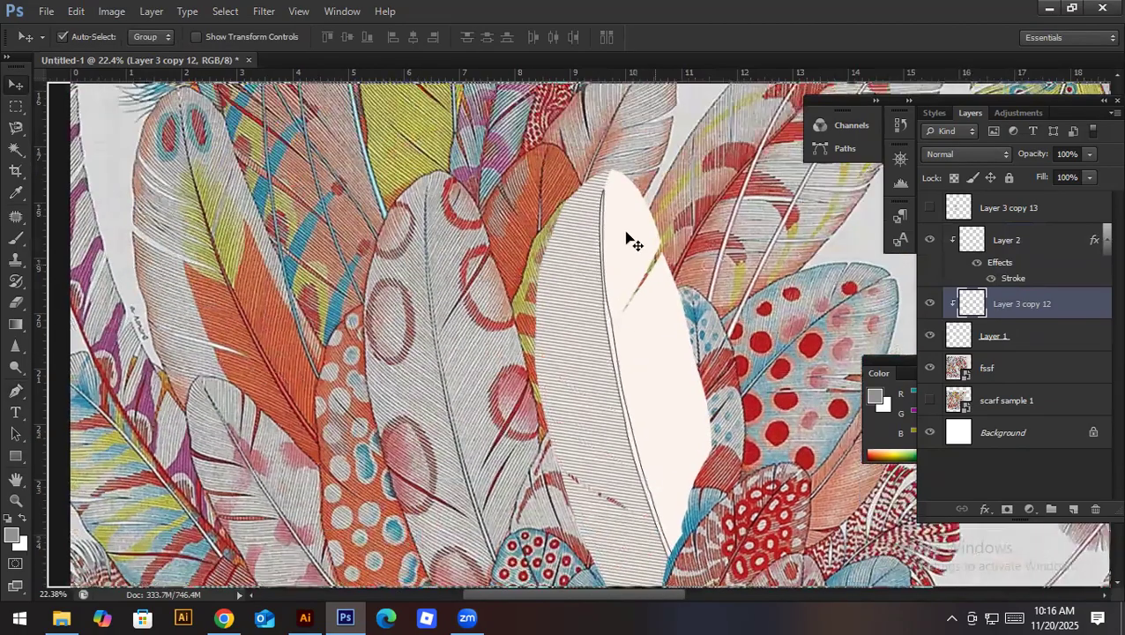
Step: Show the flipped line block Layer 3 copy 13, position it over the cream feather, and clip it to the feather
{"action": "left_click", "coordinate": [965, 208]}
{"action": "left_click", "coordinate": [929, 207]}
{"action": "key", "text": "ctrl+t"}
{"action": "left_click_drag", "start_coordinate": [801, 289], "coordinate": [582, 344]}
{"action": "key", "text": "Return"}
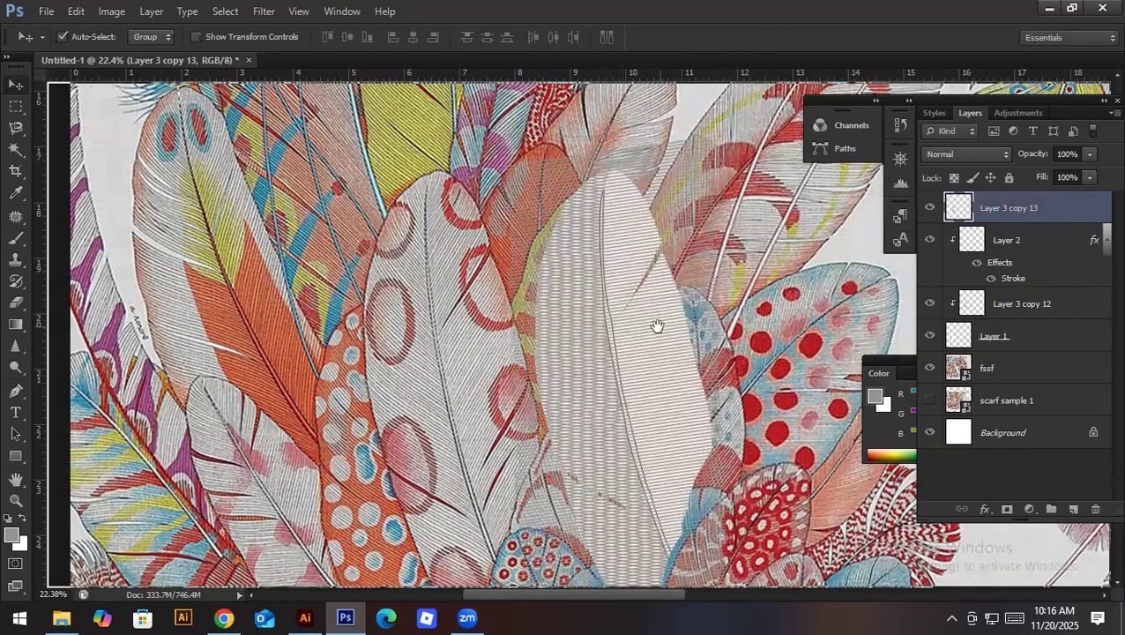
{"action": "left_click_drag", "start_coordinate": [657, 326], "coordinate": [633, 258]}
{"action": "left_click", "coordinate": [982, 222], "text": "alt"}
{"action": "key", "text": "ctrl+minus"}
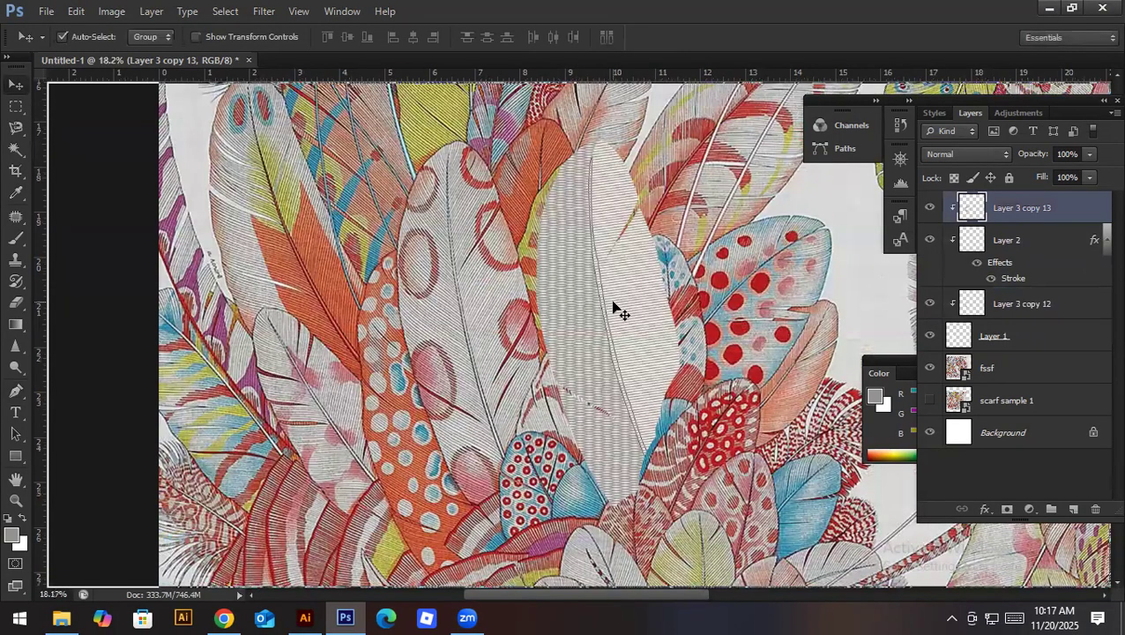
{"action": "key", "text": "p"}
{"action": "left_click", "coordinate": [604, 154], "text": "ctrl"}
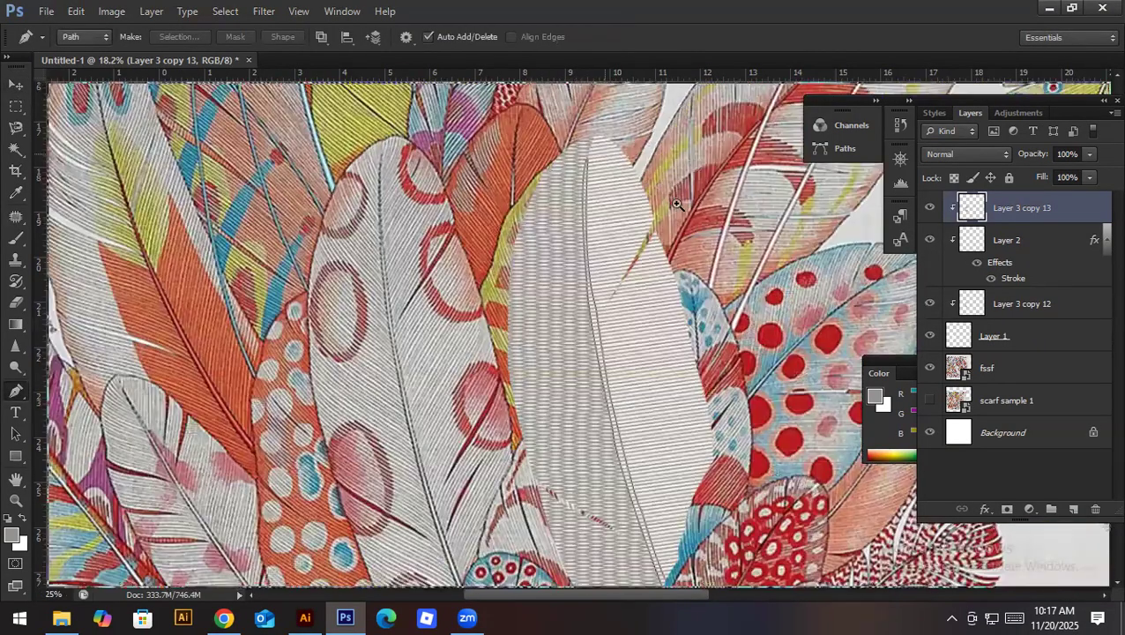
{"action": "left_click", "coordinate": [585, 242], "text": "ctrl"}
{"action": "left_click", "coordinate": [636, 213], "text": "ctrl"}
{"action": "left_click_drag", "start_coordinate": [636, 212], "coordinate": [536, 219]}
{"action": "left_click_drag", "start_coordinate": [579, 278], "coordinate": [570, 263]}
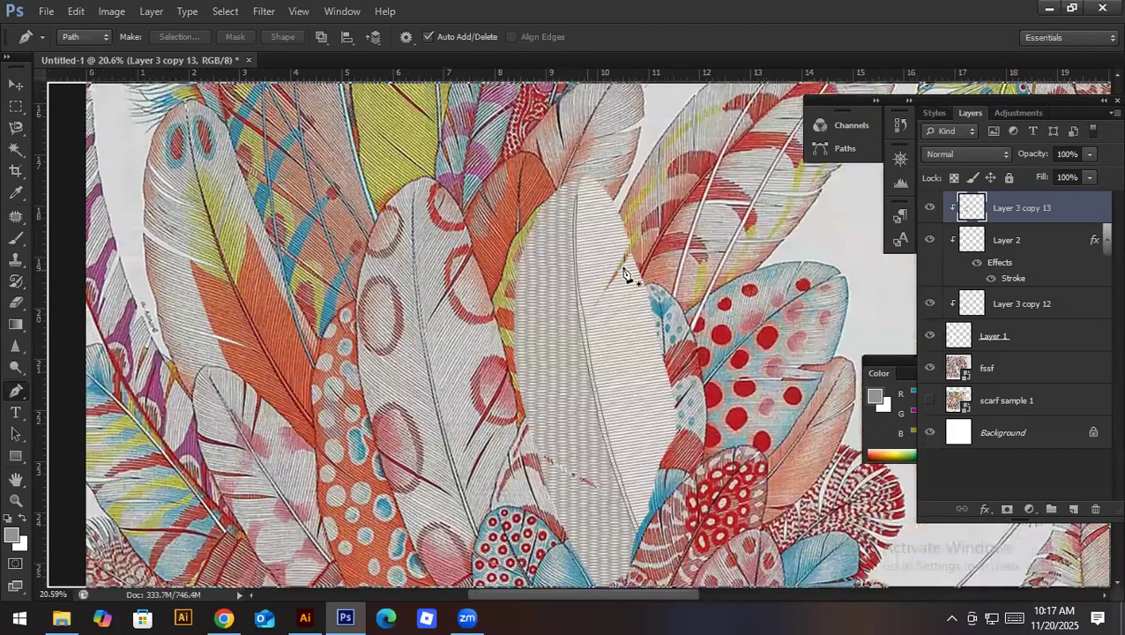
Step: Load the lines of Layer 3 copy 12 as a selection, try filling it with the foreground colour on Layer 3 copy 13, and deselect
{"action": "left_click", "coordinate": [1050, 244]}
{"action": "left_click", "coordinate": [1000, 303]}
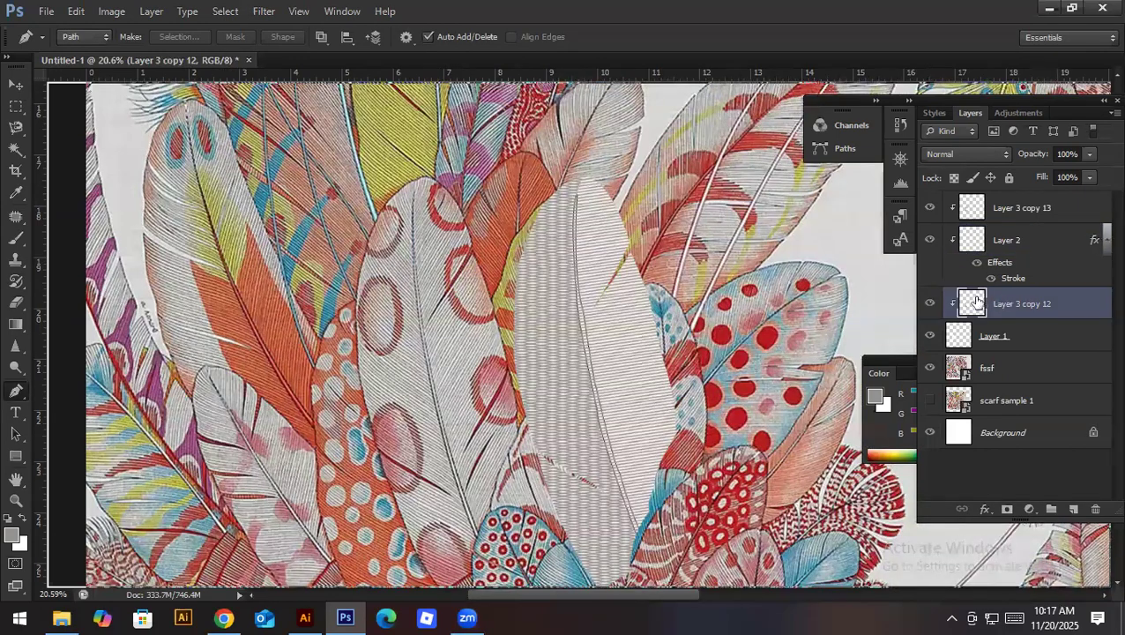
{"action": "left_click", "coordinate": [976, 302], "text": "ctrl"}
{"action": "left_click_drag", "start_coordinate": [594, 183], "coordinate": [689, 230]}
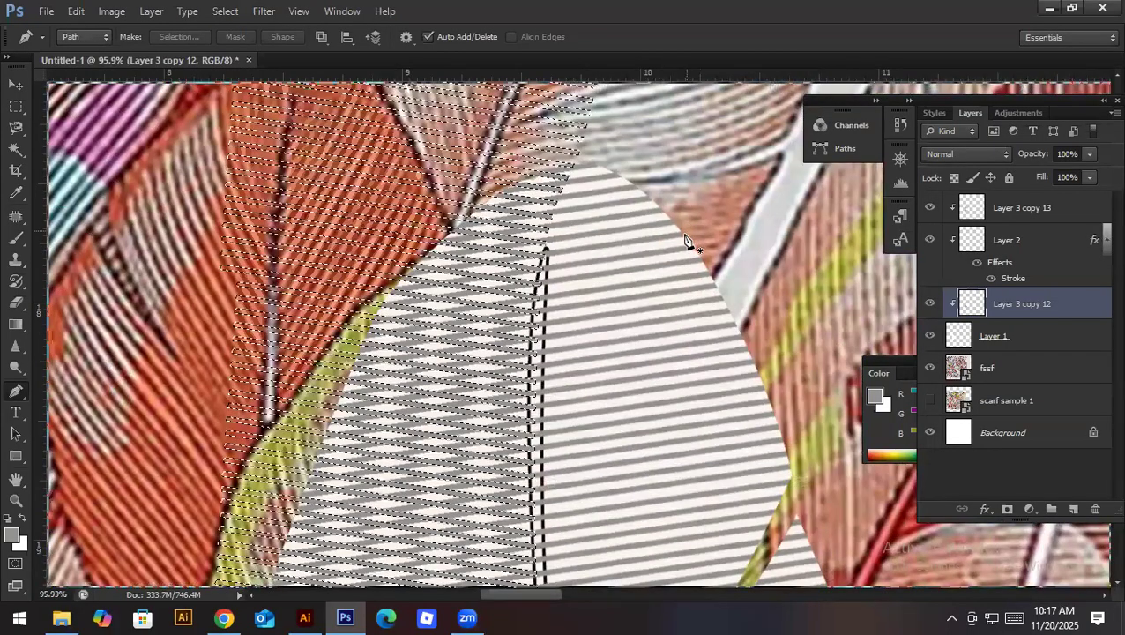
{"action": "left_click", "coordinate": [1000, 216]}
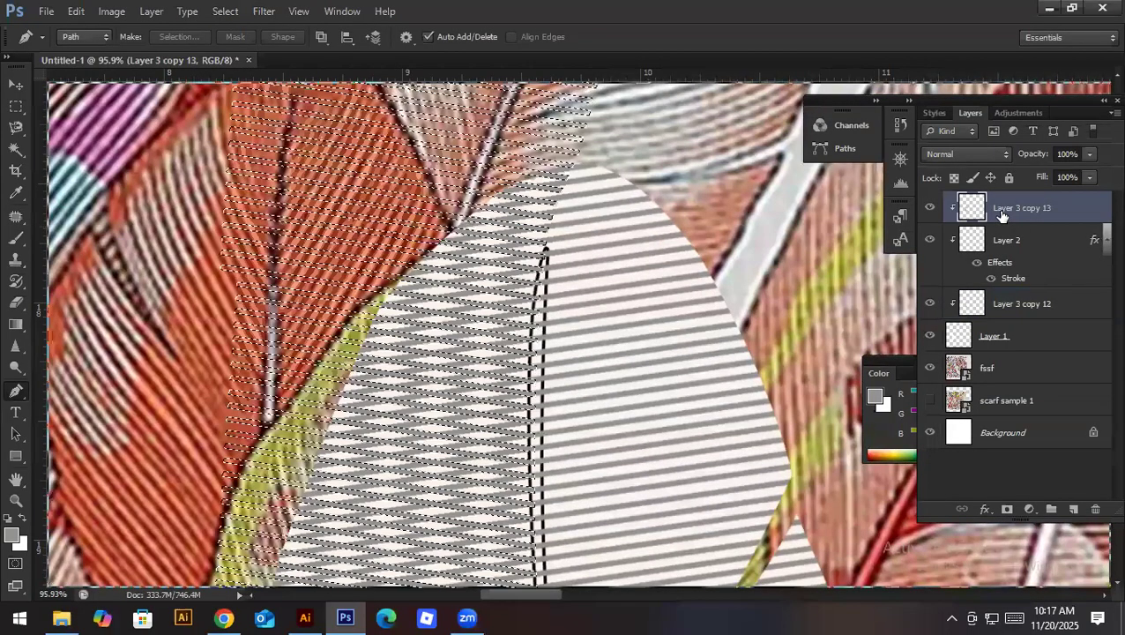
{"action": "key", "text": "alt+BackSpace"}
{"action": "key", "text": "ctrl+d"}
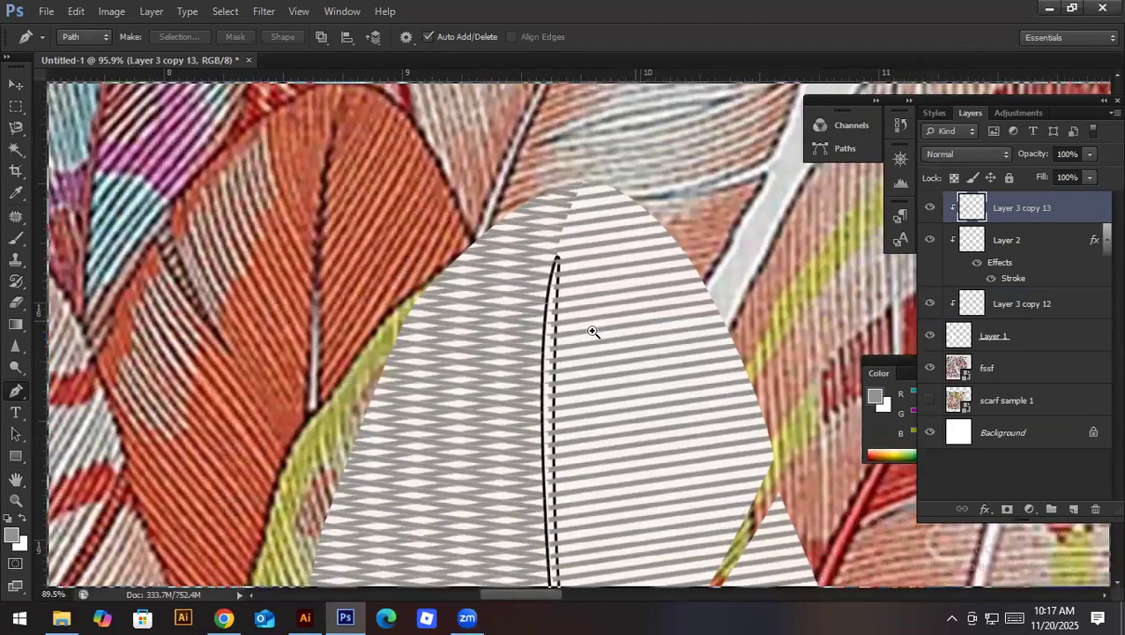
Step: Enlarge the Eraser and remove most of Layer 3 copy 13's crossing lines from the cream feather's left half
{"action": "scroll", "coordinate": [593, 332], "scroll_direction": "down", "scroll_amount": 3}
{"action": "scroll", "coordinate": [562, 309], "scroll_direction": "down", "scroll_amount": 3}
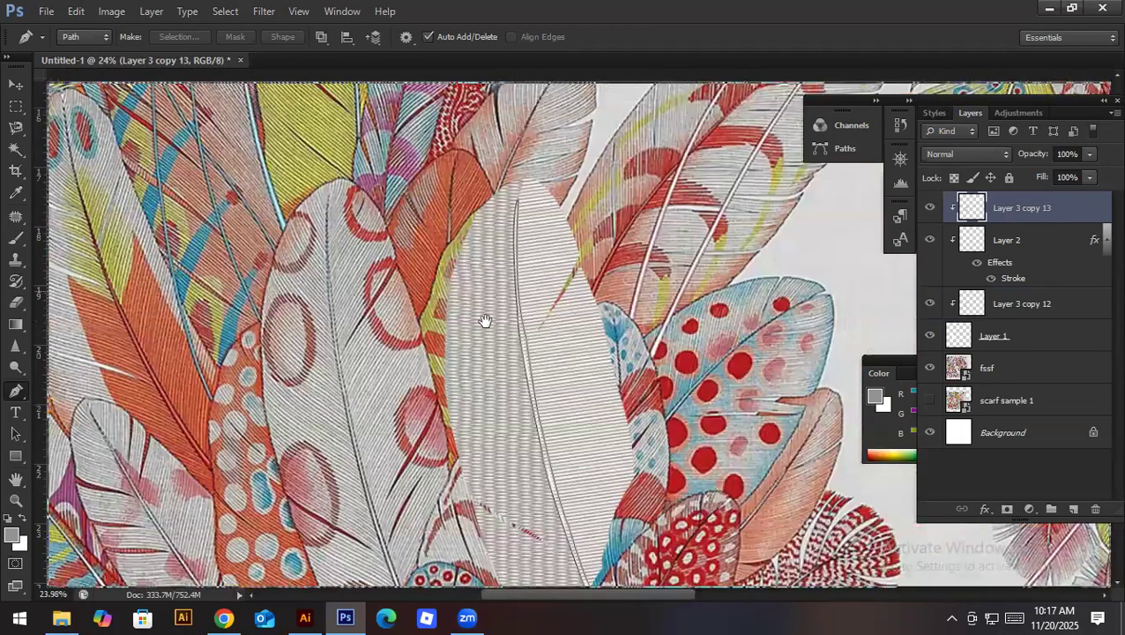
{"action": "left_click_drag", "start_coordinate": [509, 405], "coordinate": [420, 295]}
{"action": "key", "text": "e"}
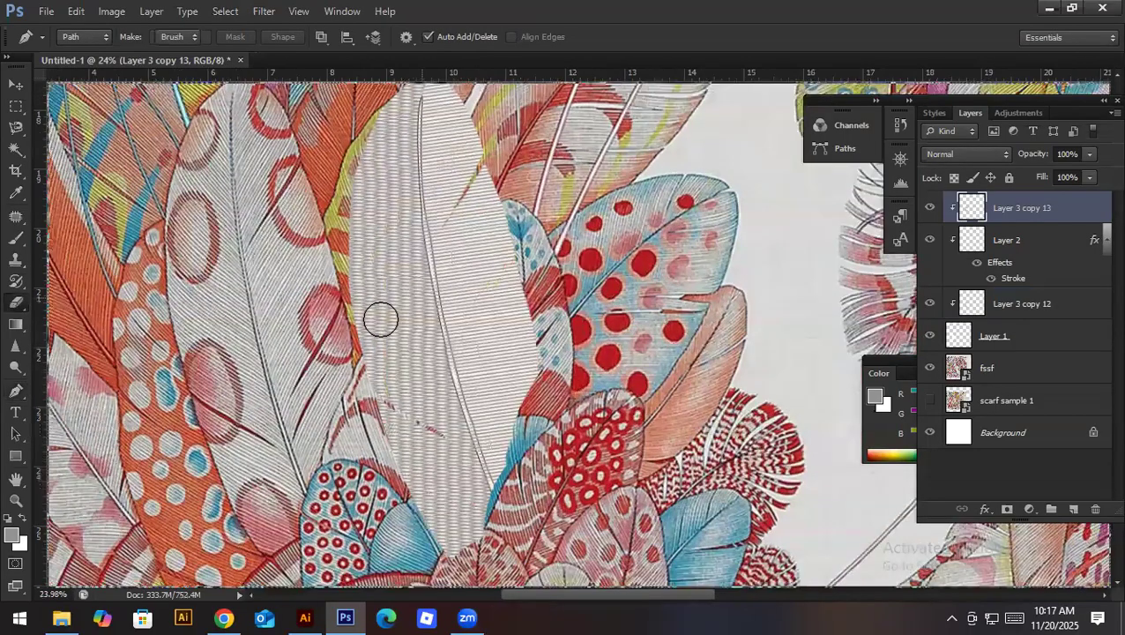
{"action": "key", "text": "bracketright"}
{"action": "key", "text": "bracketright"}
{"action": "key", "text": "bracketright"}
{"action": "key", "text": "bracketright"}
{"action": "key", "text": "bracketright"}
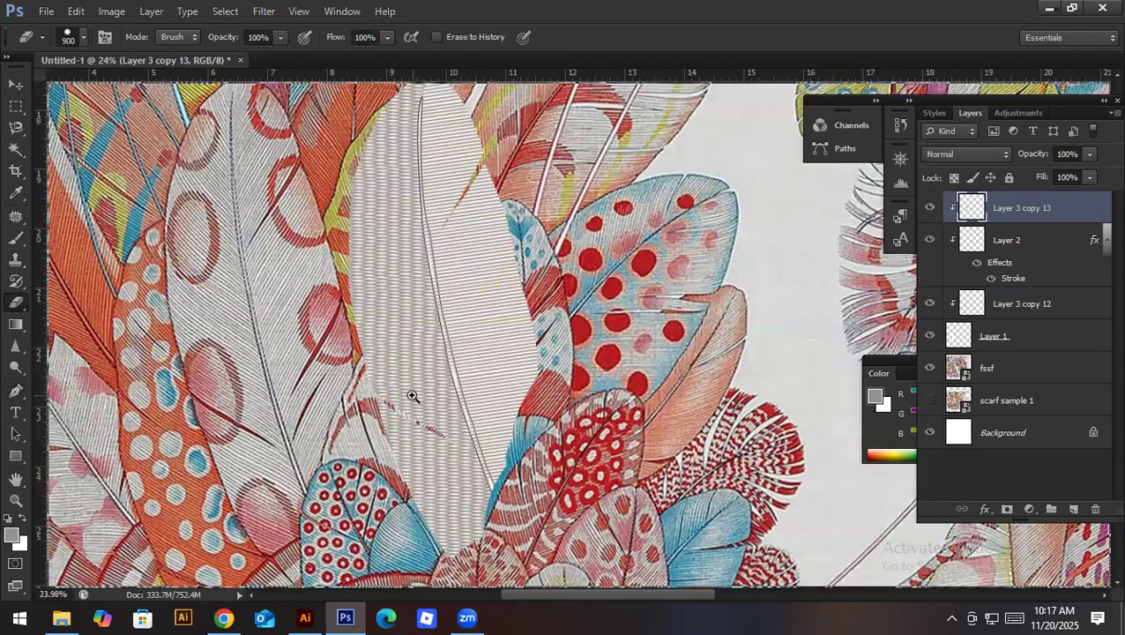
{"action": "scroll", "coordinate": [409, 394], "scroll_direction": "down", "scroll_amount": 2}
{"action": "key", "text": "bracketright"}
{"action": "key", "text": "bracketright"}
{"action": "key", "text": "bracketright"}
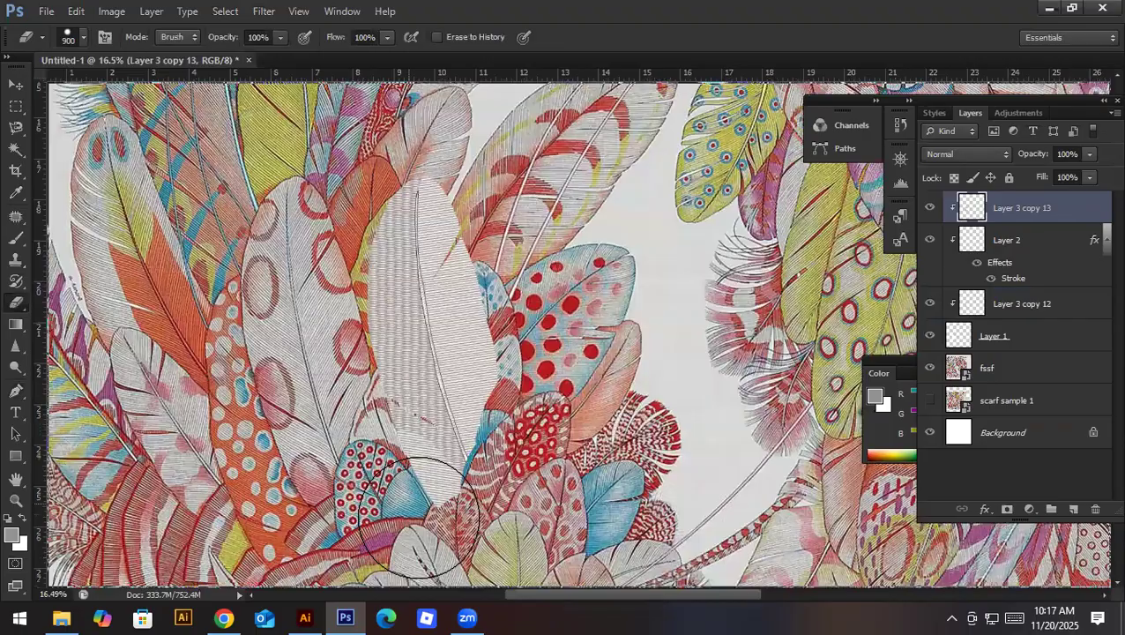
{"action": "mouse_move", "coordinate": [353, 321]}
{"action": "left_mouse_down"}
{"action": "mouse_move", "coordinate": [342, 218]}
{"action": "mouse_move", "coordinate": [341, 231]}
{"action": "mouse_move", "coordinate": [414, 231]}
{"action": "left_mouse_up"}
Step: Reduce the Eraser to 175 px and erase the leftover crossing lines beside the shaft's tip on the feather's left half
{"action": "scroll", "coordinate": [369, 350], "scroll_direction": "up", "scroll_amount": 5}
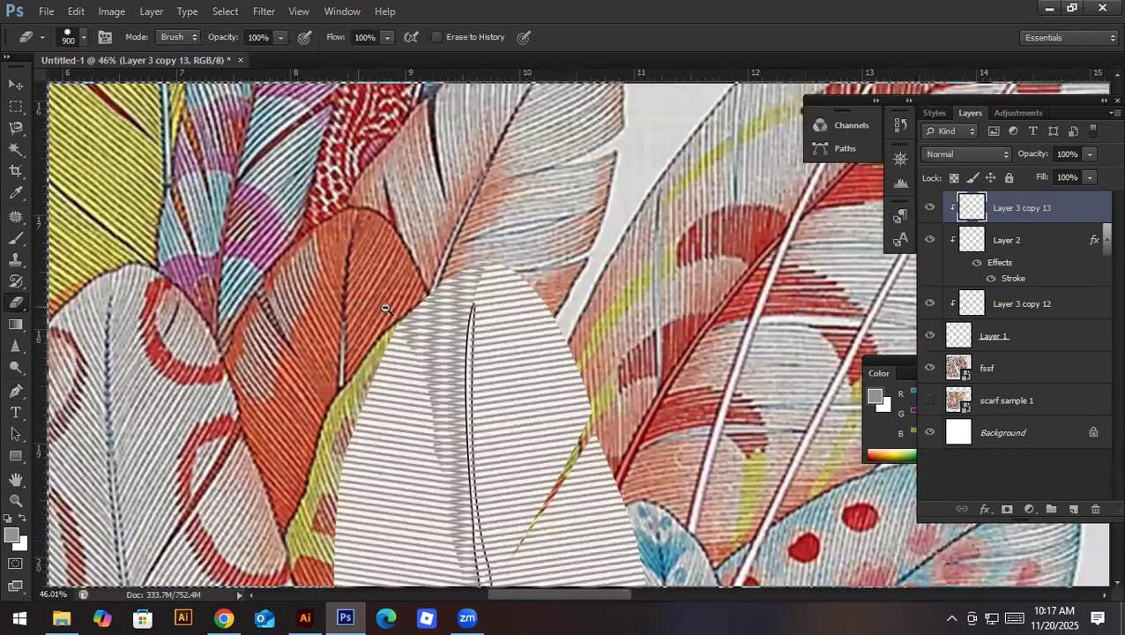
{"action": "key", "text": "bracketleft"}
{"action": "key", "text": "bracketleft"}
{"action": "key", "text": "bracketleft"}
{"action": "key", "text": "bracketleft"}
{"action": "key", "text": "bracketleft"}
{"action": "key", "text": "bracketleft"}
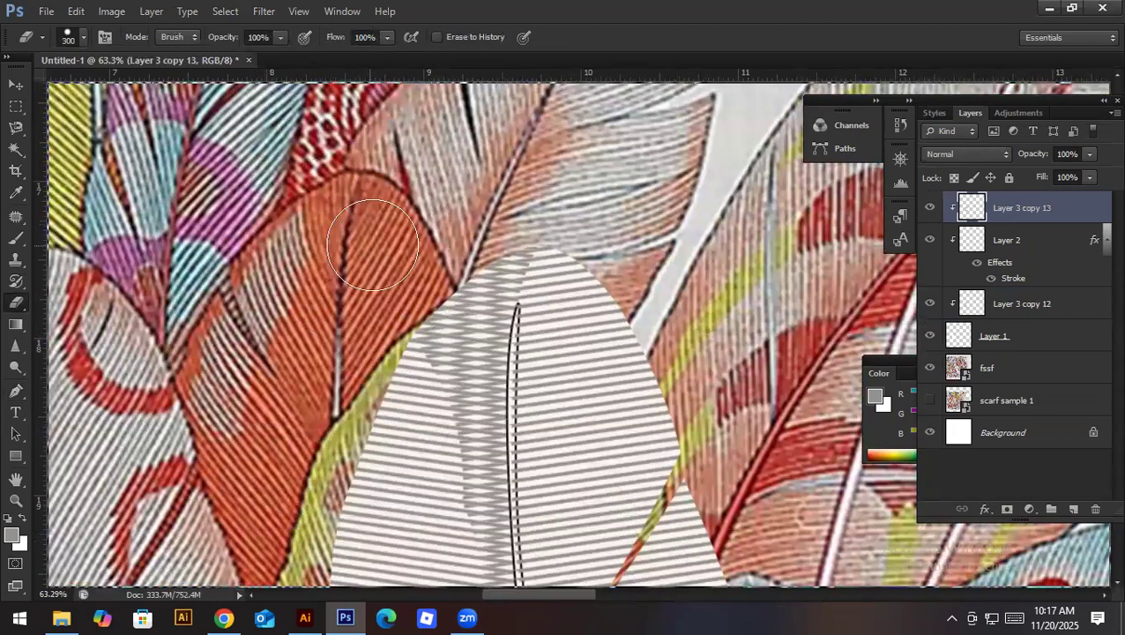
{"action": "key", "text": "bracketright"}
{"action": "left_click_drag", "start_coordinate": [476, 244], "coordinate": [543, 271]}
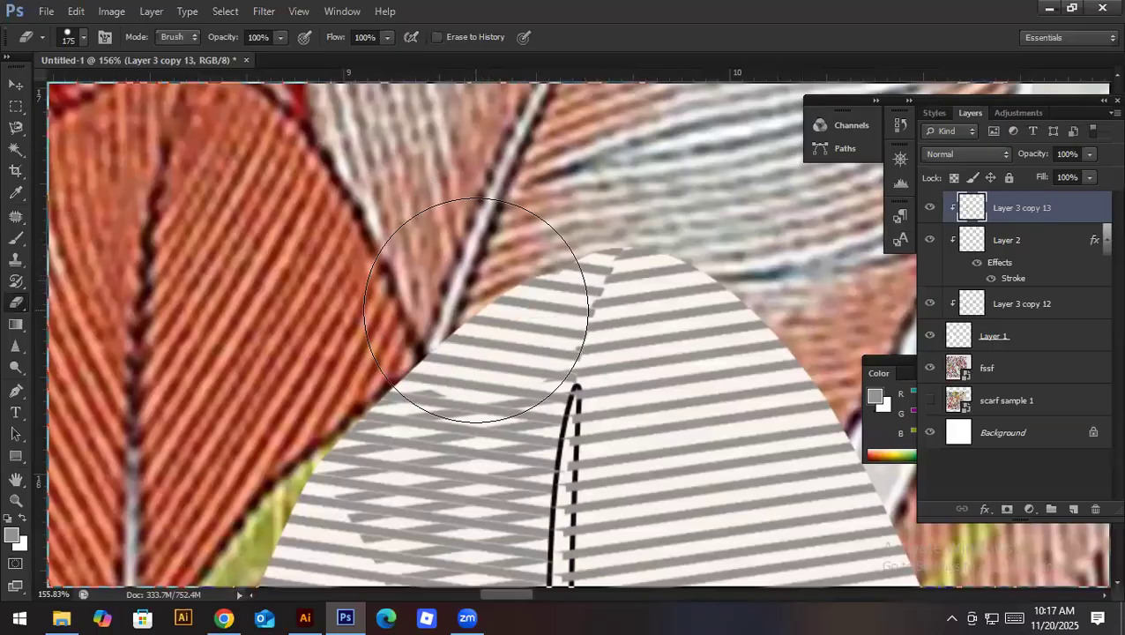
{"action": "left_click", "coordinate": [467, 350]}
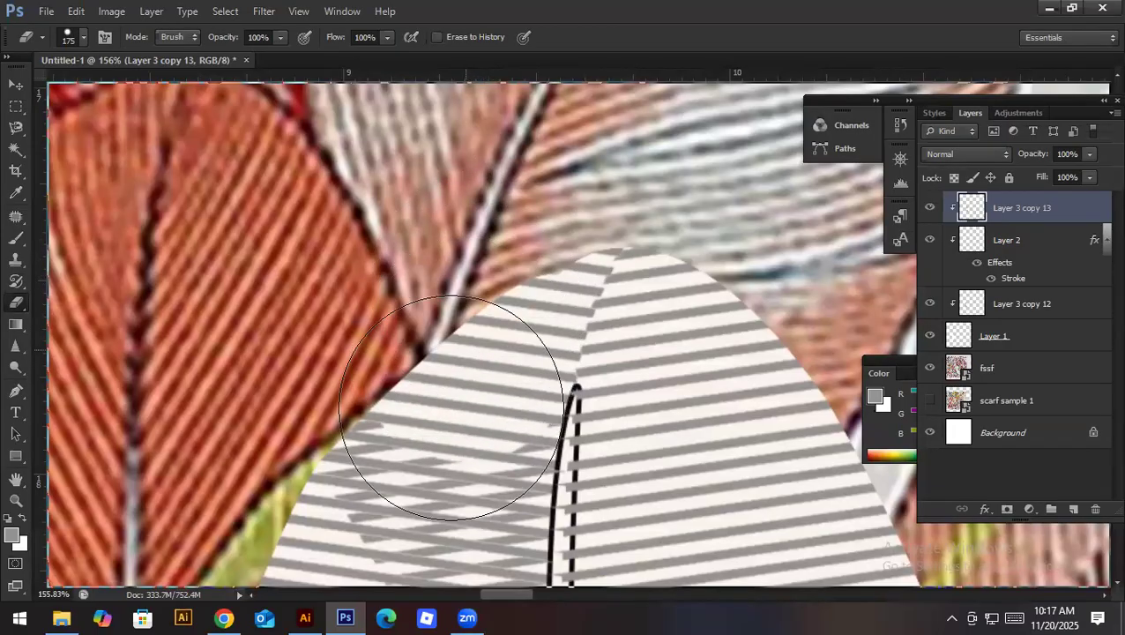
{"action": "left_click", "coordinate": [457, 395]}
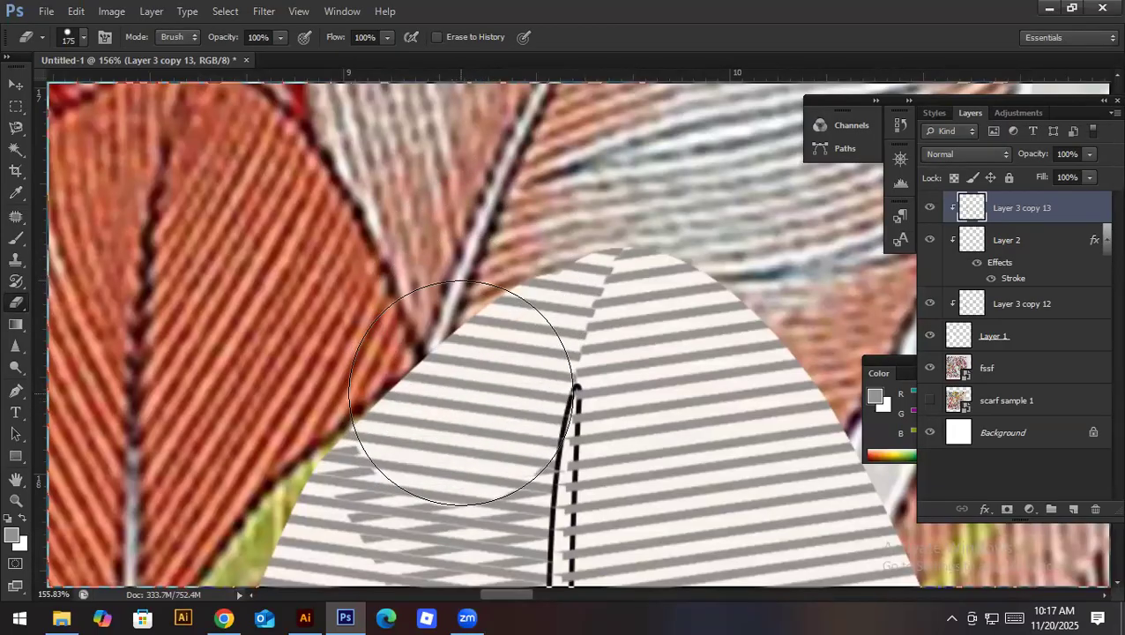
Step: Erase the remaining crossing lines along the left side of the cream feather's shaft, from near its tip down to mid-length
{"action": "mouse_move", "coordinate": [440, 433]}
{"action": "left_mouse_down"}
{"action": "mouse_move", "coordinate": [401, 430]}
{"action": "mouse_move", "coordinate": [425, 243]}
{"action": "mouse_move", "coordinate": [439, 294]}
{"action": "mouse_move", "coordinate": [414, 414]}
{"action": "mouse_move", "coordinate": [429, 472]}
{"action": "mouse_move", "coordinate": [432, 389]}
{"action": "mouse_move", "coordinate": [456, 328]}
{"action": "mouse_move", "coordinate": [447, 302]}
{"action": "left_mouse_up"}
{"action": "left_click_drag", "start_coordinate": [445, 405], "coordinate": [443, 328]}
{"action": "mouse_move", "coordinate": [437, 277]}
{"action": "left_mouse_down"}
{"action": "mouse_move", "coordinate": [450, 496]}
{"action": "mouse_move", "coordinate": [445, 419]}
{"action": "mouse_move", "coordinate": [454, 490]}
{"action": "mouse_move", "coordinate": [432, 413]}
{"action": "mouse_move", "coordinate": [436, 379]}
{"action": "left_mouse_up"}
{"action": "left_click_drag", "start_coordinate": [441, 329], "coordinate": [458, 529]}
{"action": "left_click_drag", "start_coordinate": [453, 356], "coordinate": [453, 300]}
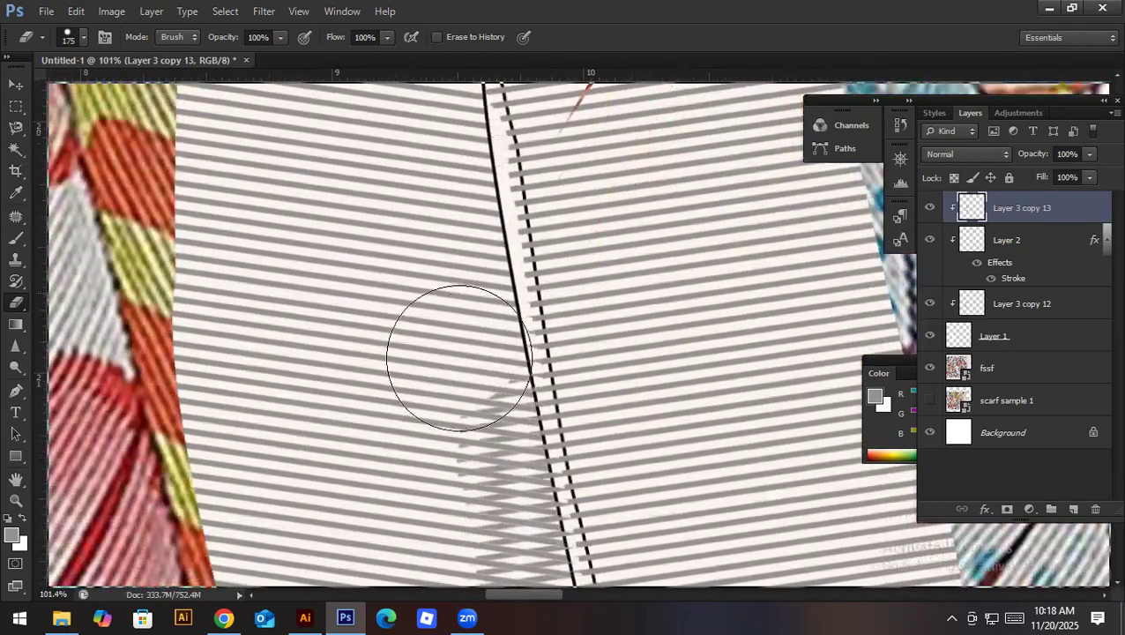
Step: Erase the crossing lines left of the shaft along the feather's lower half, down to its base
{"action": "left_click_drag", "start_coordinate": [472, 447], "coordinate": [485, 505]}
{"action": "left_click_drag", "start_coordinate": [471, 379], "coordinate": [458, 179]}
{"action": "mouse_move", "coordinate": [457, 294]}
{"action": "left_mouse_down"}
{"action": "mouse_move", "coordinate": [510, 494]}
{"action": "mouse_move", "coordinate": [446, 171]}
{"action": "left_mouse_up"}
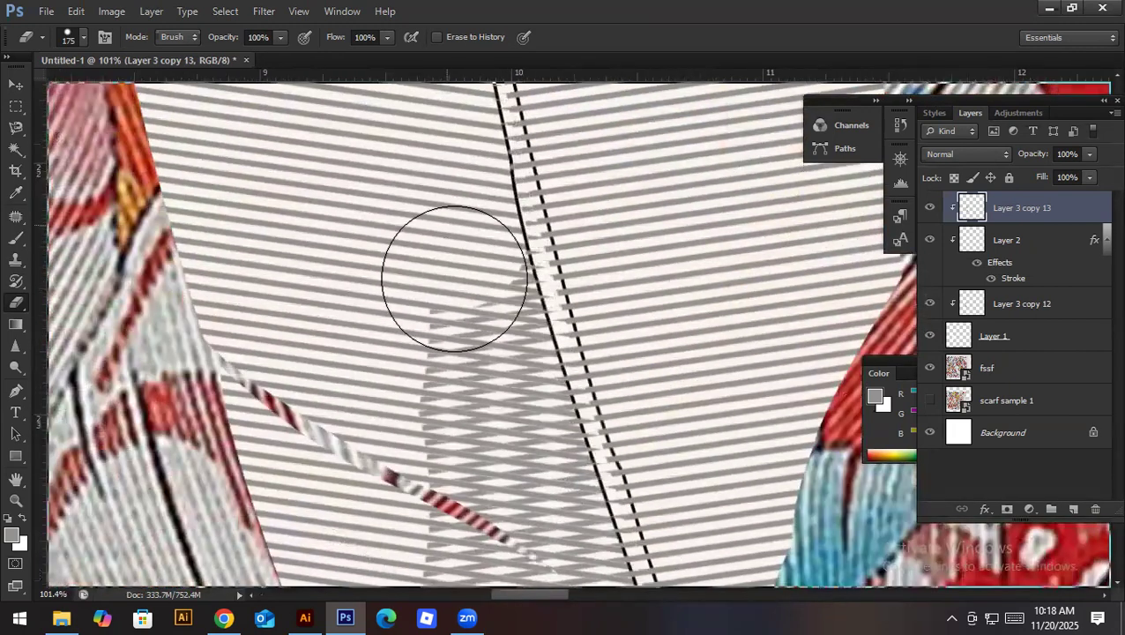
{"action": "left_click_drag", "start_coordinate": [471, 289], "coordinate": [482, 452]}
{"action": "mouse_move", "coordinate": [492, 390]}
{"action": "left_mouse_down"}
{"action": "mouse_move", "coordinate": [515, 477]}
{"action": "mouse_move", "coordinate": [469, 334]}
{"action": "mouse_move", "coordinate": [412, 289]}
{"action": "left_mouse_up"}
{"action": "mouse_move", "coordinate": [431, 382]}
{"action": "left_mouse_down"}
{"action": "mouse_move", "coordinate": [452, 189]}
{"action": "mouse_move", "coordinate": [520, 430]}
{"action": "mouse_move", "coordinate": [545, 465]}
{"action": "mouse_move", "coordinate": [506, 341]}
{"action": "mouse_move", "coordinate": [470, 276]}
{"action": "mouse_move", "coordinate": [448, 146]}
{"action": "left_mouse_up"}
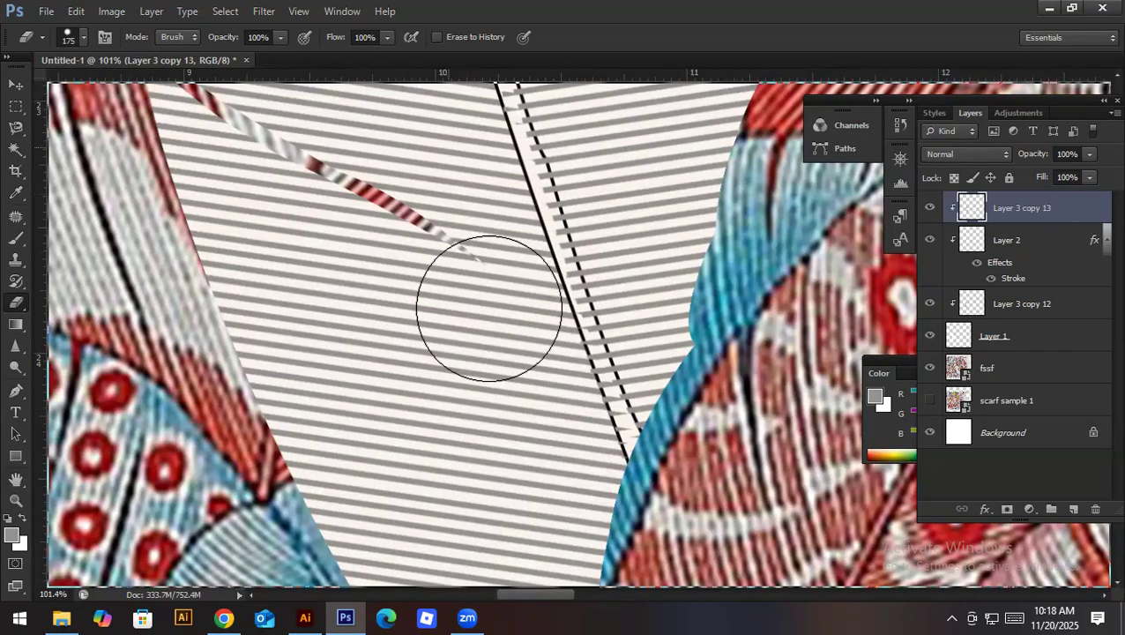
Step: Move Layer 3 copy 13 beneath Layer 3 copy 12 and the shaft's Layer 2 in the layer order
{"action": "key", "text": "v"}
{"action": "left_click_drag", "start_coordinate": [1013, 209], "coordinate": [1027, 306]}
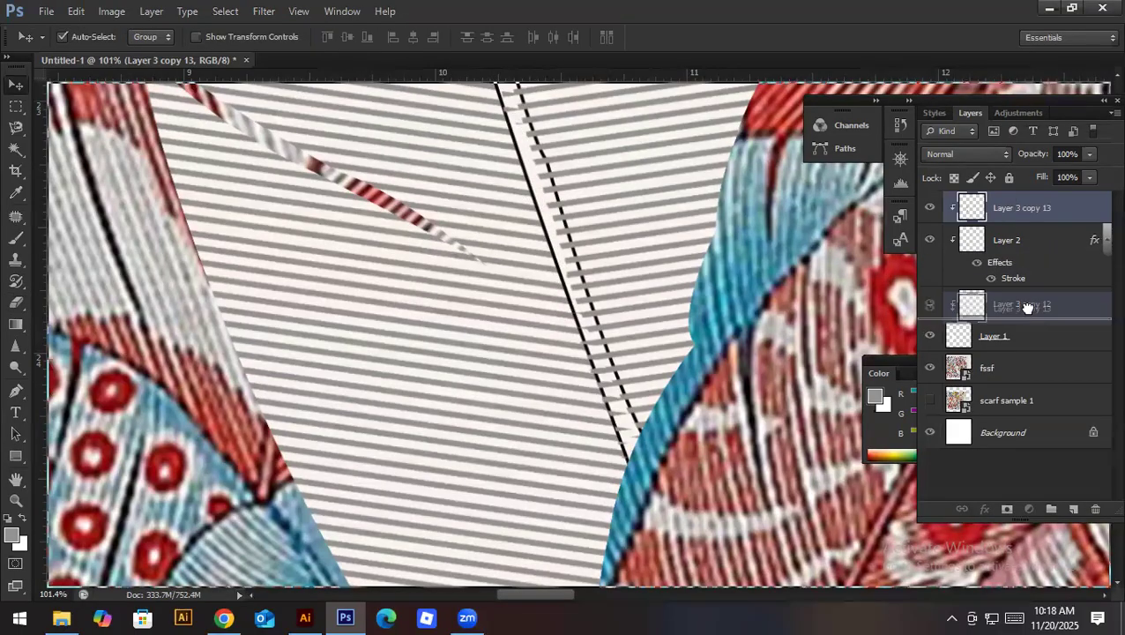
{"action": "scroll", "coordinate": [645, 270], "scroll_direction": "down", "scroll_amount": 2}
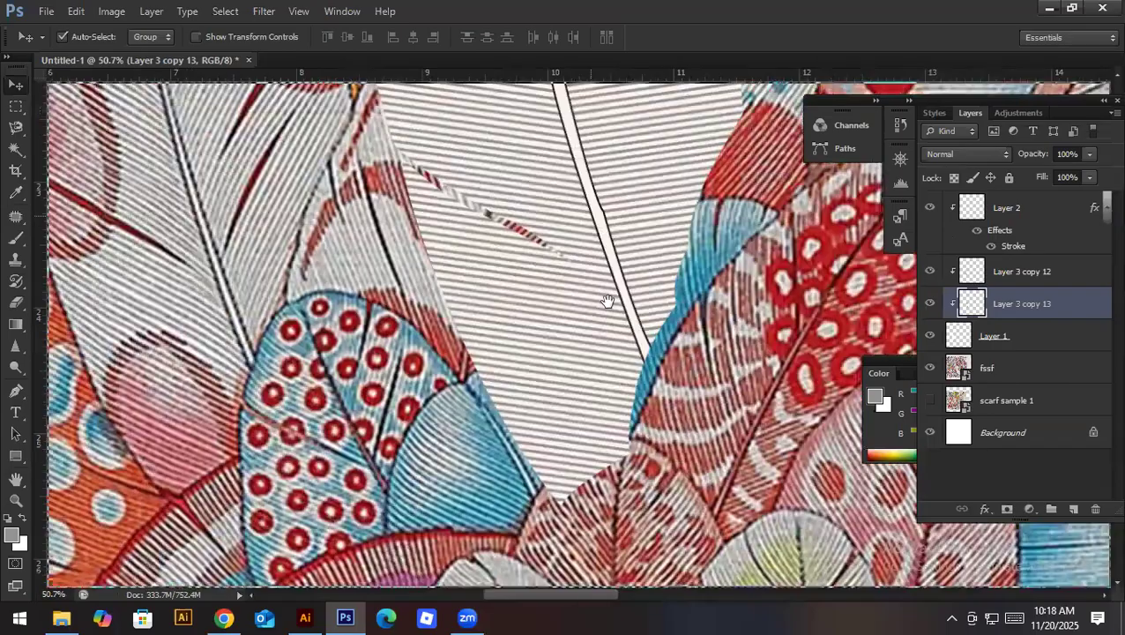
Step: Rotate the right-half lines on Layer 3 copy 13 by about -1.12°, nudge them right and down, and apply the transform
{"action": "left_click_drag", "start_coordinate": [579, 331], "coordinate": [574, 335]}
{"action": "left_click_drag", "start_coordinate": [557, 210], "coordinate": [572, 236]}
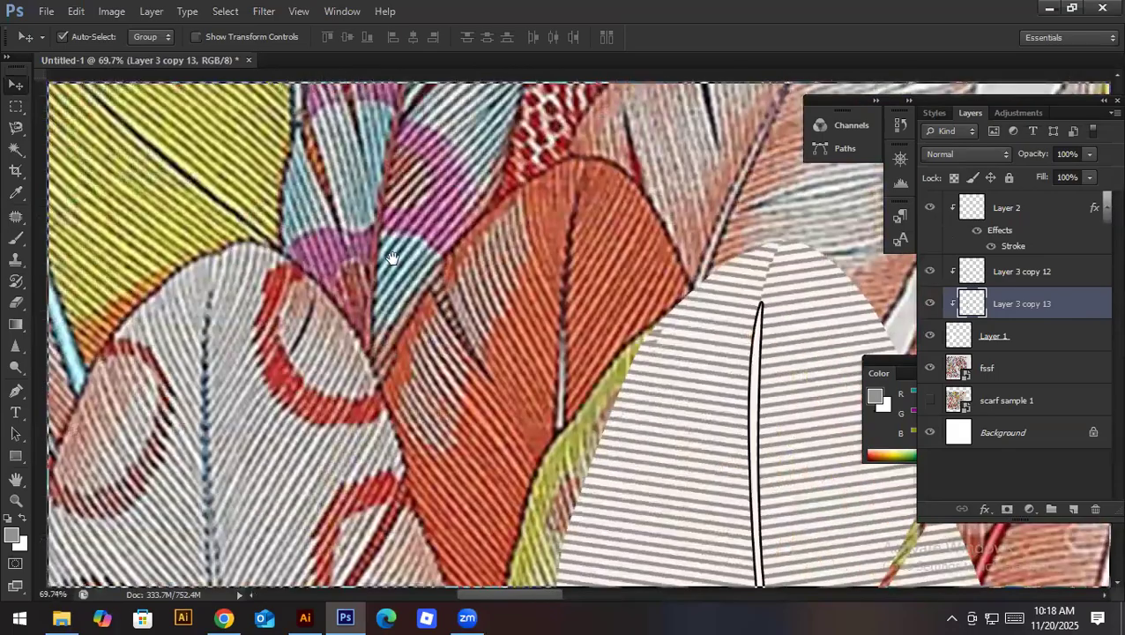
{"action": "left_click_drag", "start_coordinate": [604, 284], "coordinate": [504, 294]}
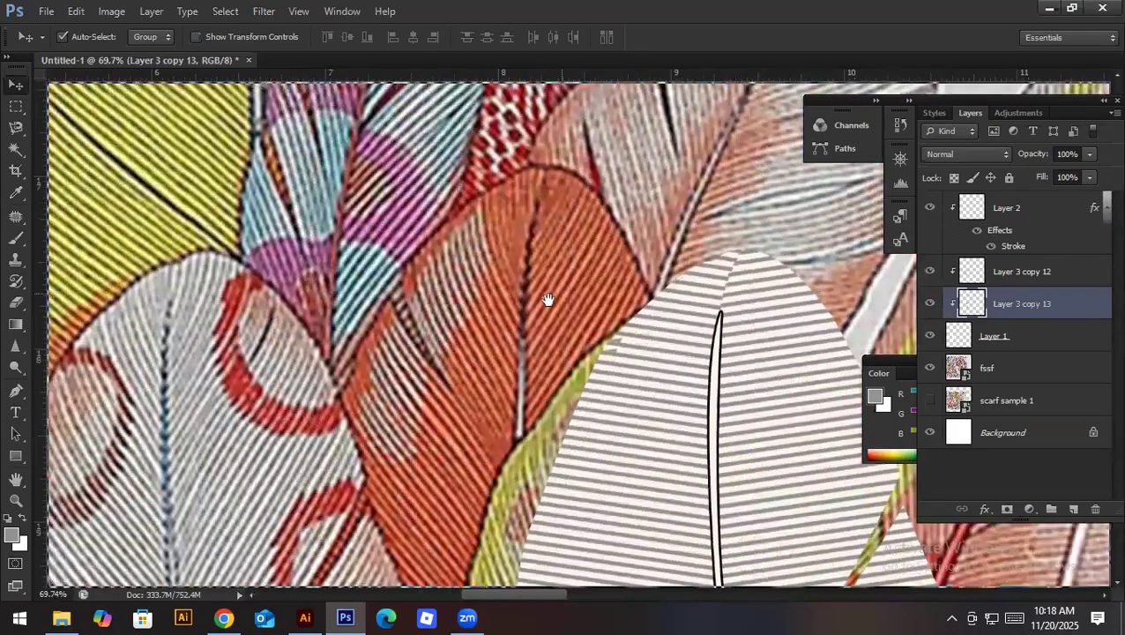
{"action": "left_click_drag", "start_coordinate": [602, 283], "coordinate": [440, 296]}
{"action": "left_click_drag", "start_coordinate": [635, 293], "coordinate": [480, 299]}
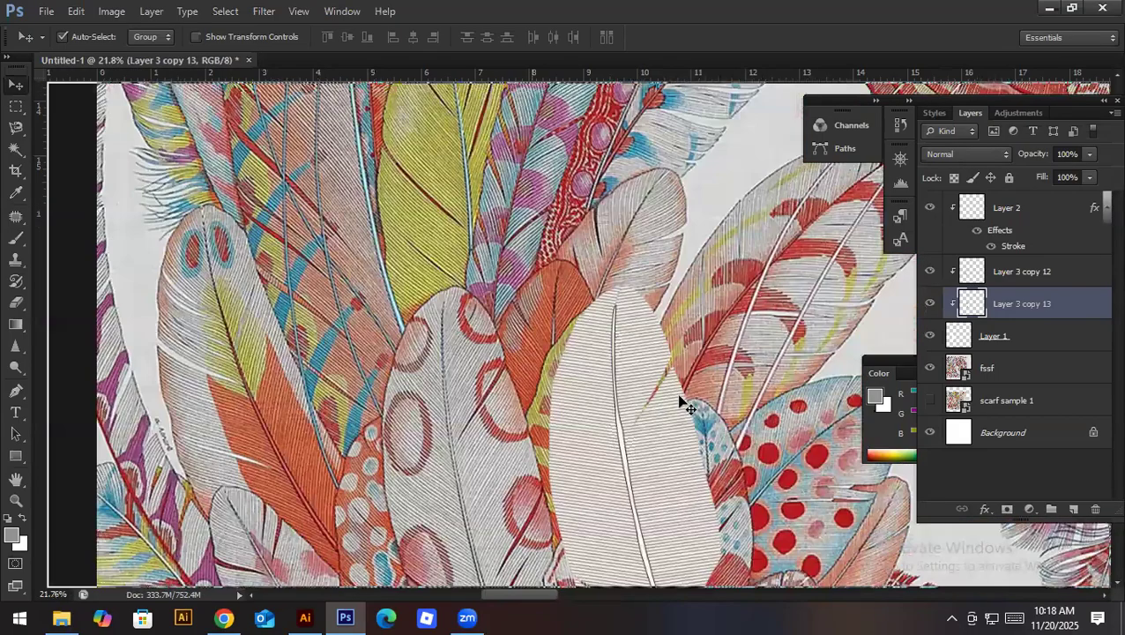
{"action": "key", "text": "ctrl+t"}
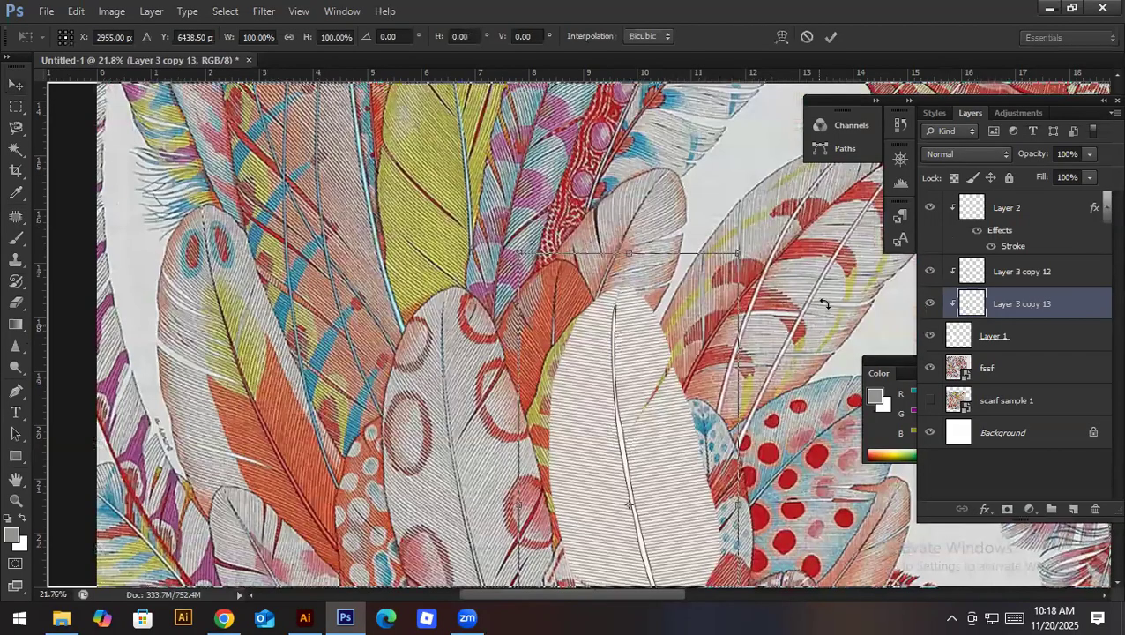
{"action": "left_click_drag", "start_coordinate": [823, 301], "coordinate": [829, 291]}
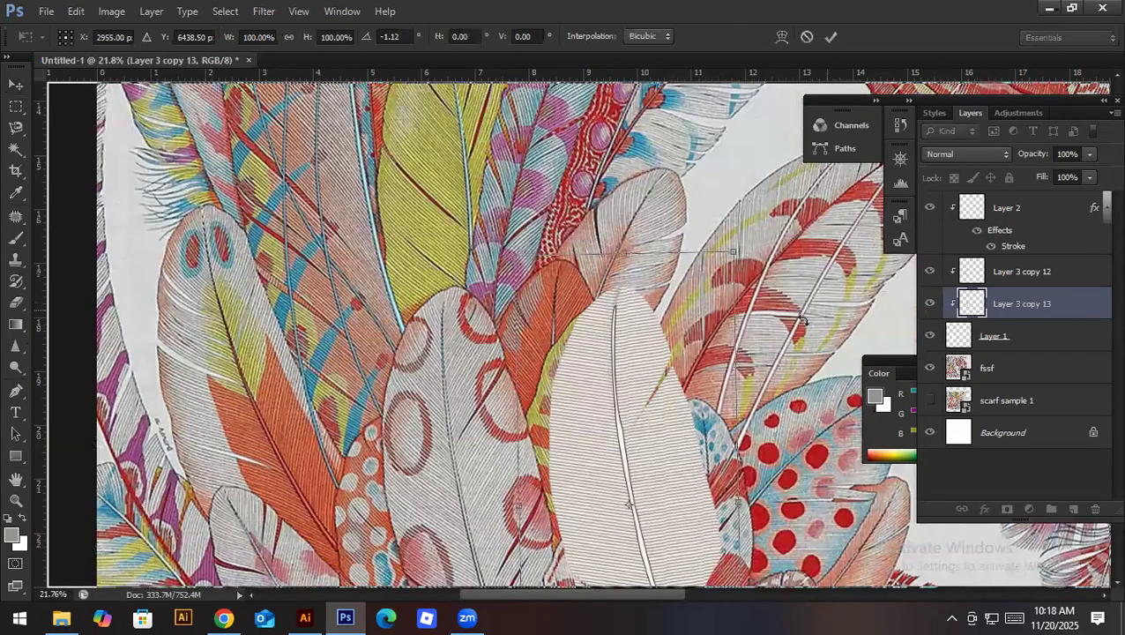
{"action": "key", "text": "Right"}
{"action": "key", "text": "Right"}
{"action": "key", "text": "Right"}
{"action": "key", "text": "Right"}
{"action": "key", "text": "Down"}
{"action": "key", "text": "Return"}
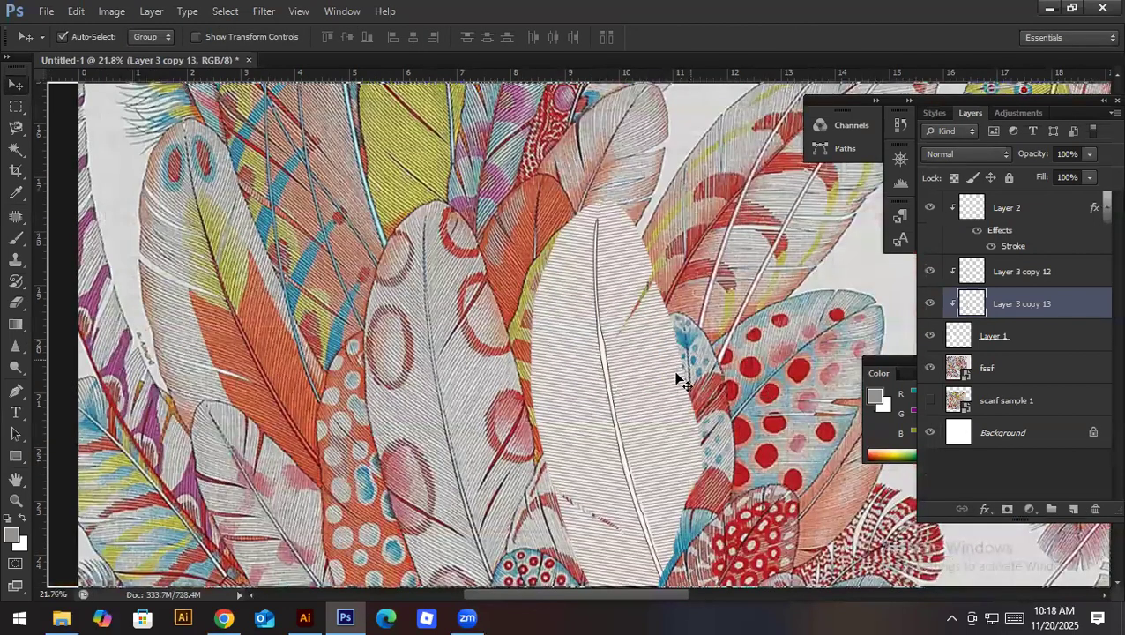
Step: Save the document as a Photoshop file named "Scarf final design" in the "3 Days workshop material" folder on Local Disk (H:)
{"action": "scroll", "coordinate": [670, 377], "scroll_direction": "down", "scroll_amount": 1}
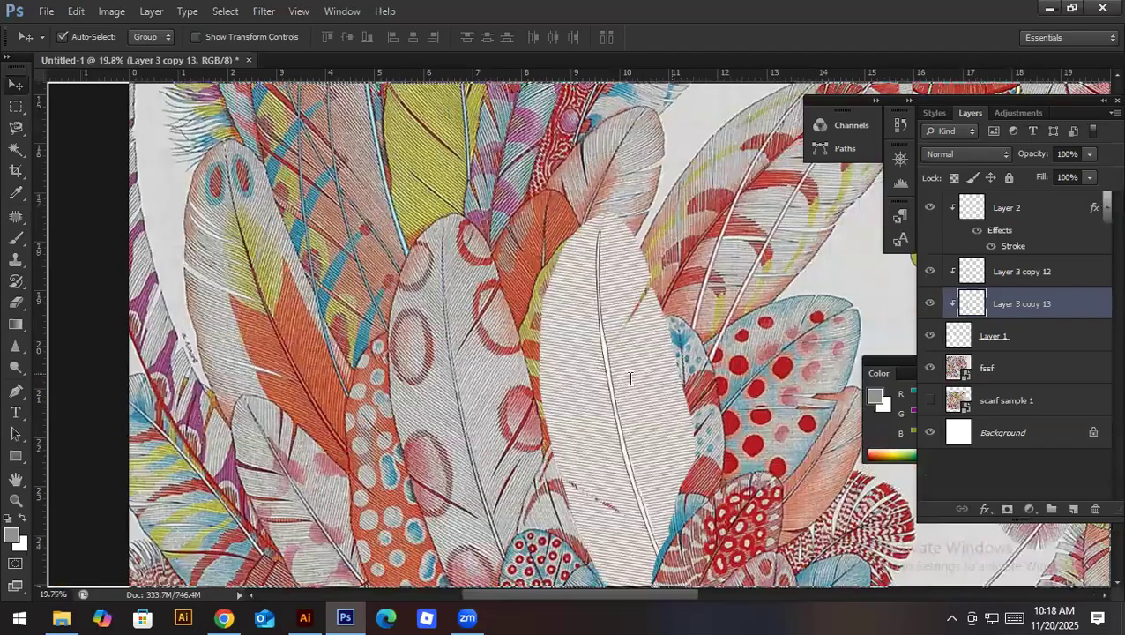
{"action": "key", "text": "ctrl+s"}
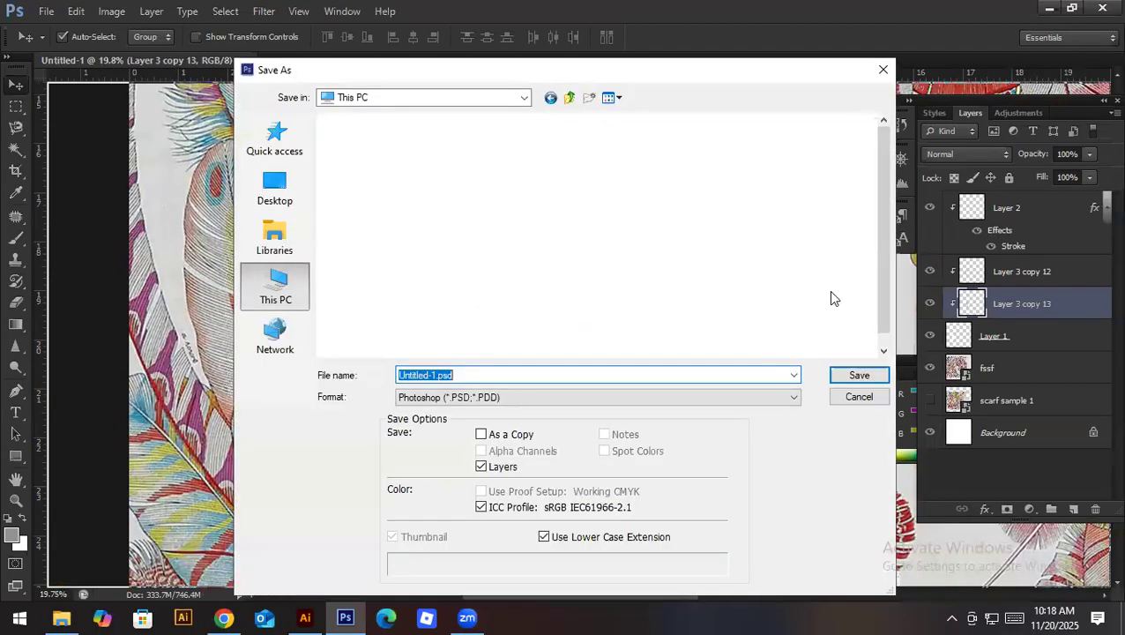
{"action": "double_click", "coordinate": [470, 322]}
{"action": "double_click", "coordinate": [379, 141]}
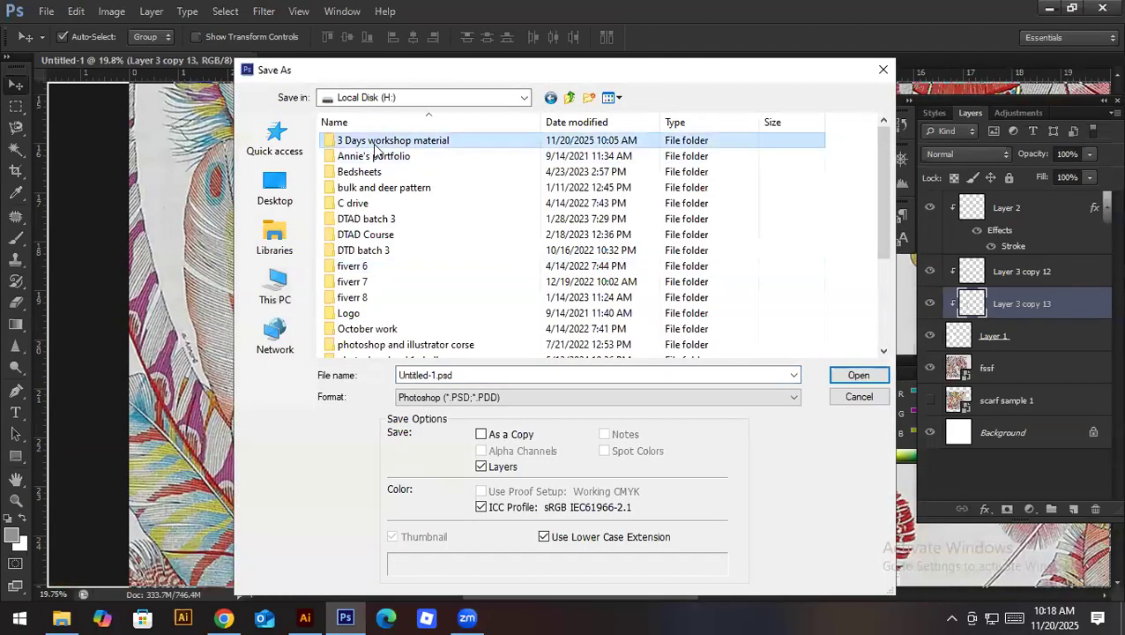
{"action": "type", "text": "S"}
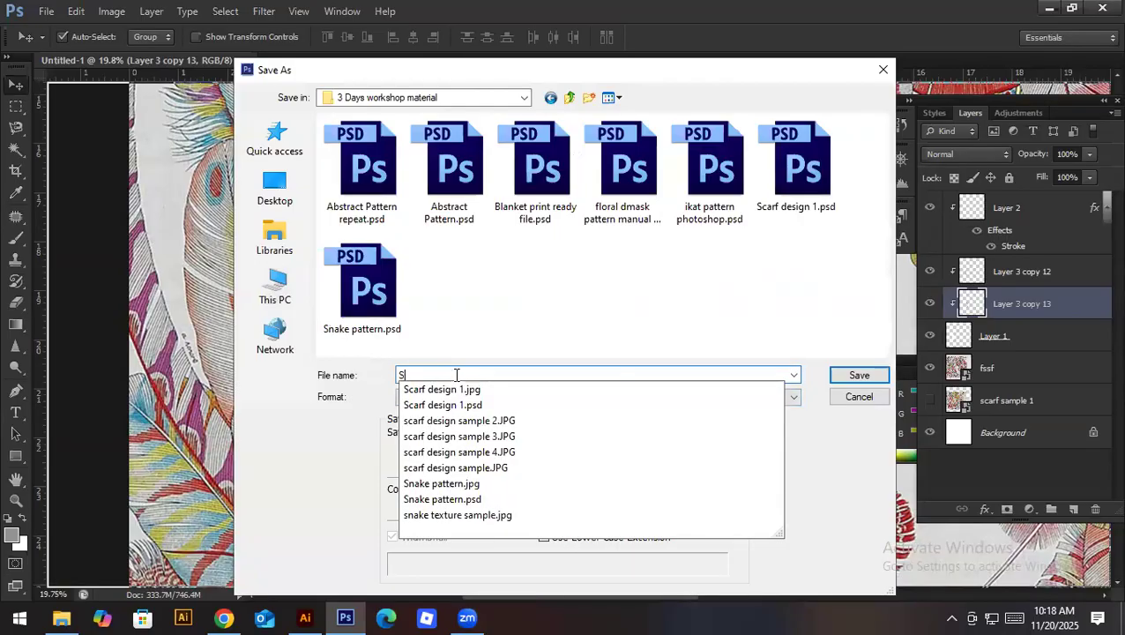
{"action": "type", "text": "carf"}
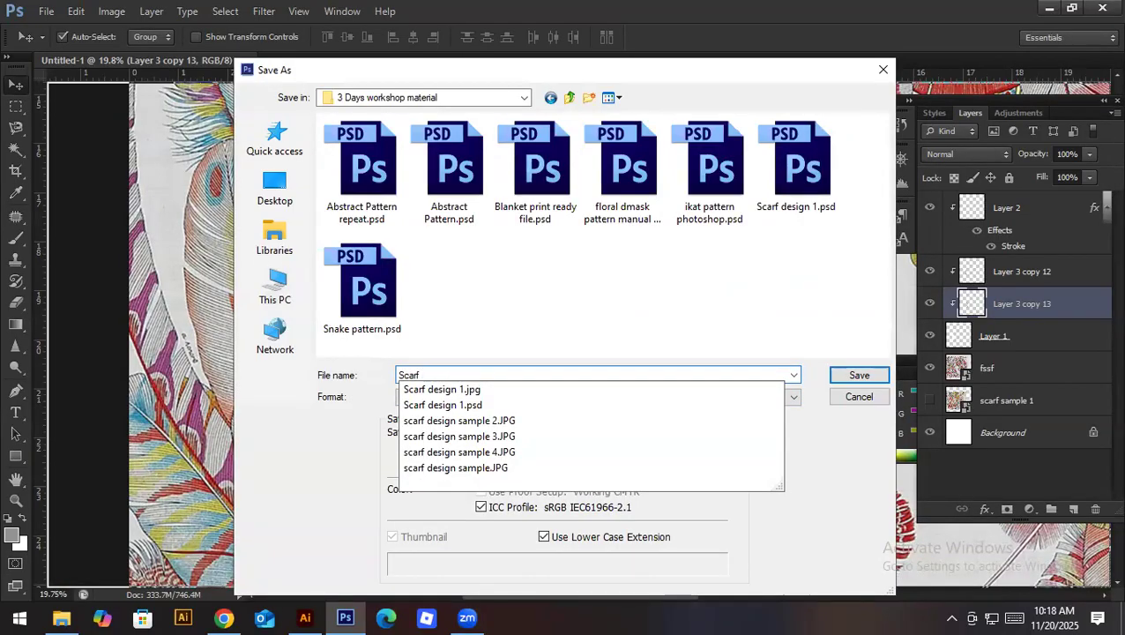
{"action": "type", "text": " final design"}
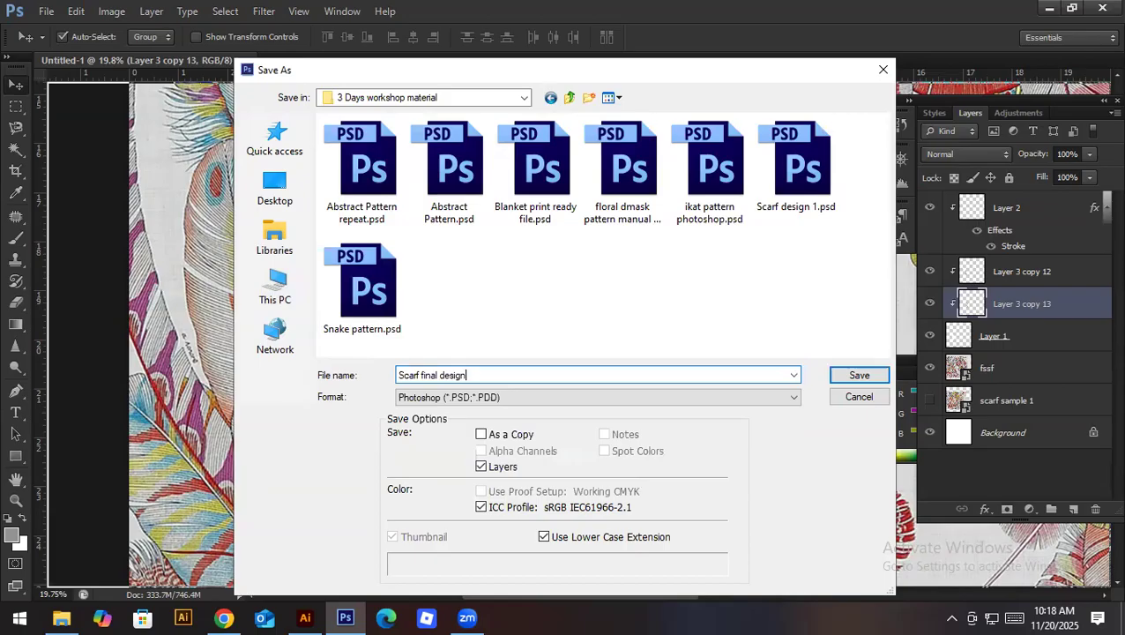
{"action": "key", "text": "Return"}
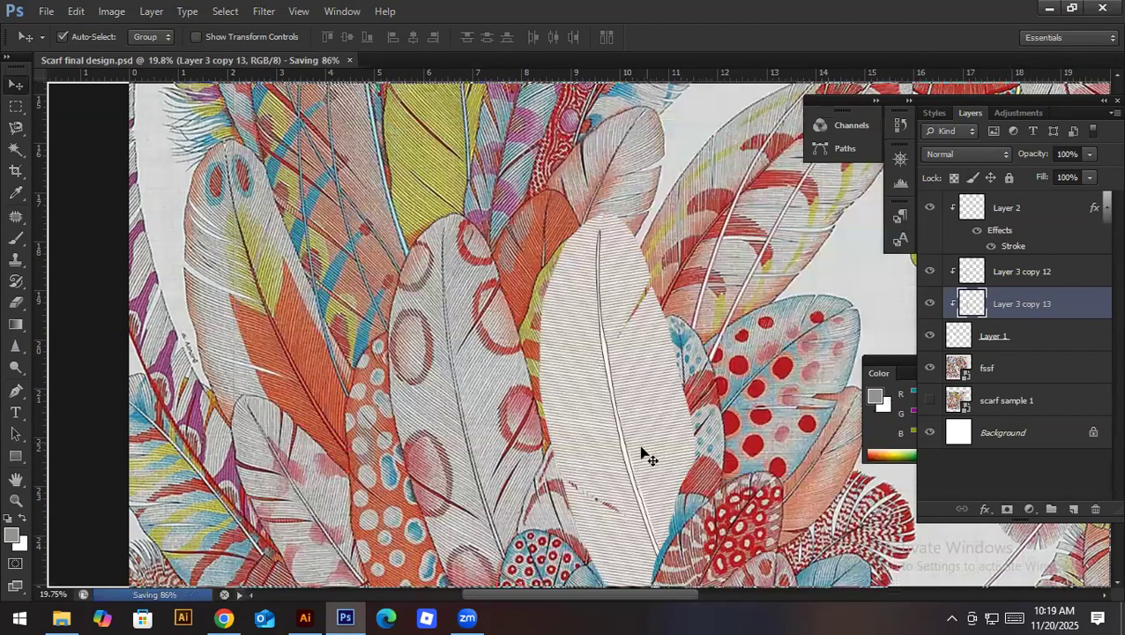
{"action": "left_click_drag", "start_coordinate": [642, 454], "coordinate": [619, 420]}
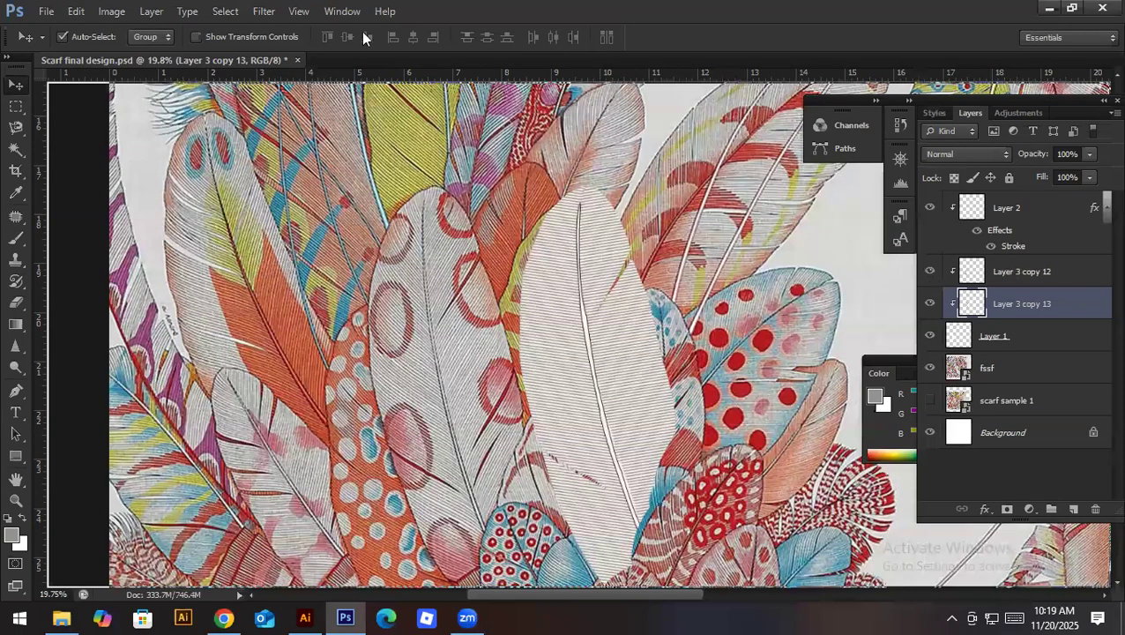
{"action": "key", "text": "alt+bracketright"}
{"action": "left_click", "coordinate": [224, 11]}
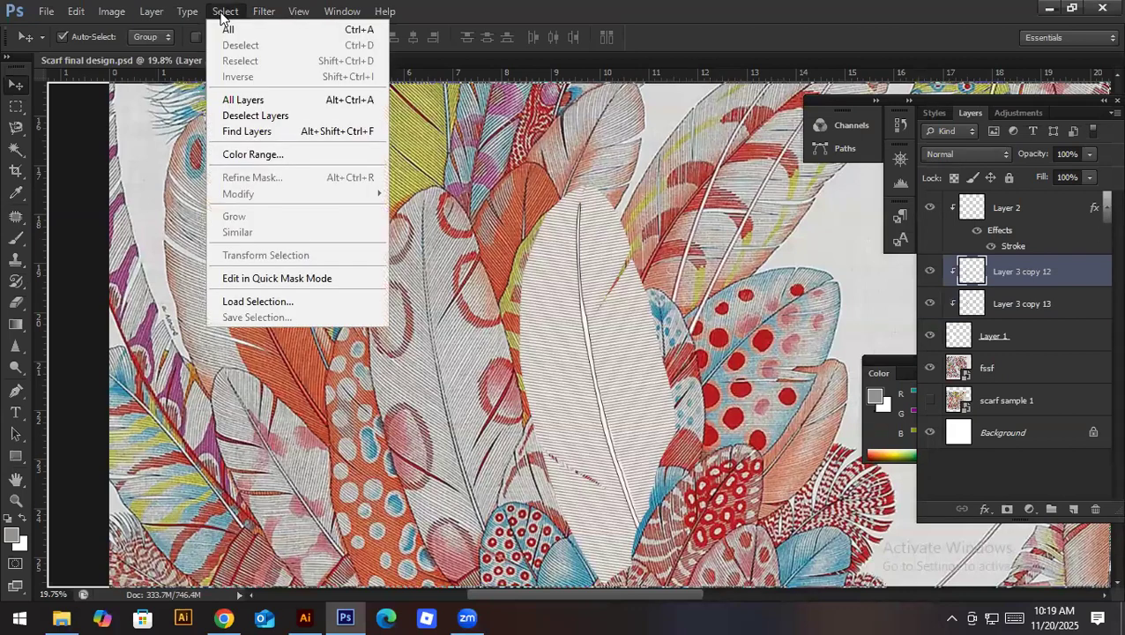
{"action": "mouse_move", "coordinate": [262, 12]}
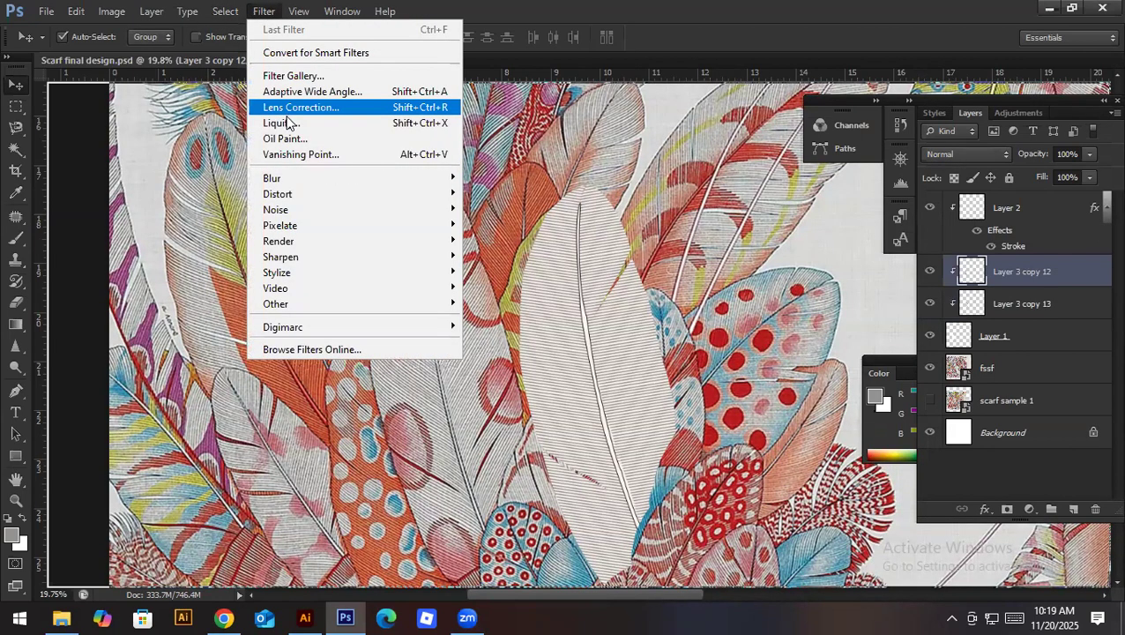
{"action": "left_click", "coordinate": [580, 373]}
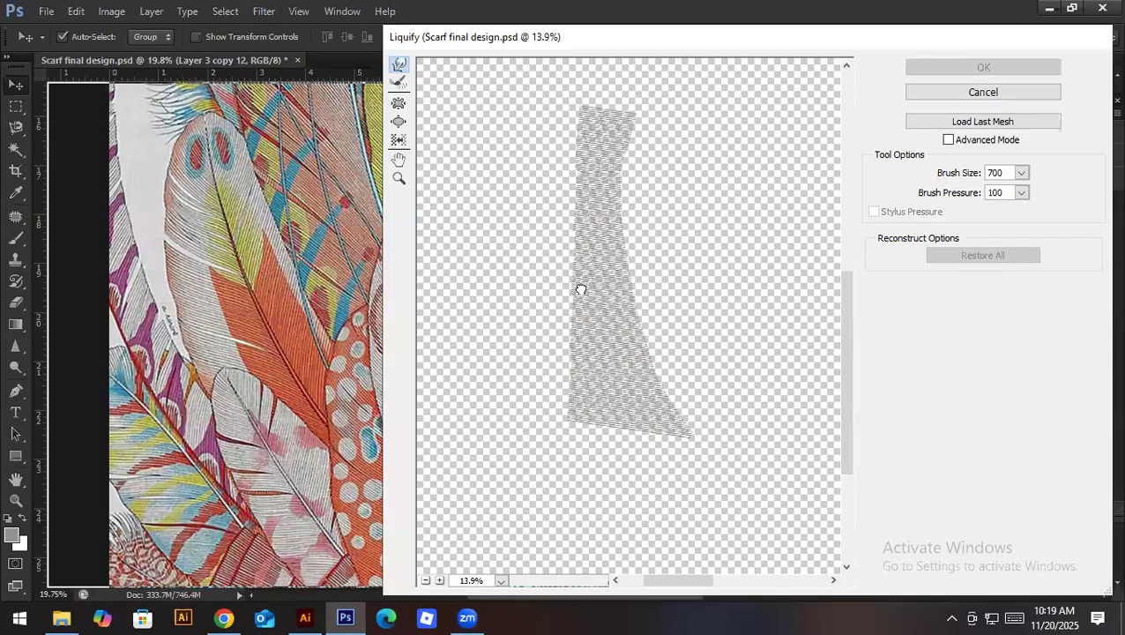
{"action": "left_click_drag", "start_coordinate": [581, 289], "coordinate": [544, 350]}
{"action": "left_click_drag", "start_coordinate": [500, 212], "coordinate": [634, 437]}
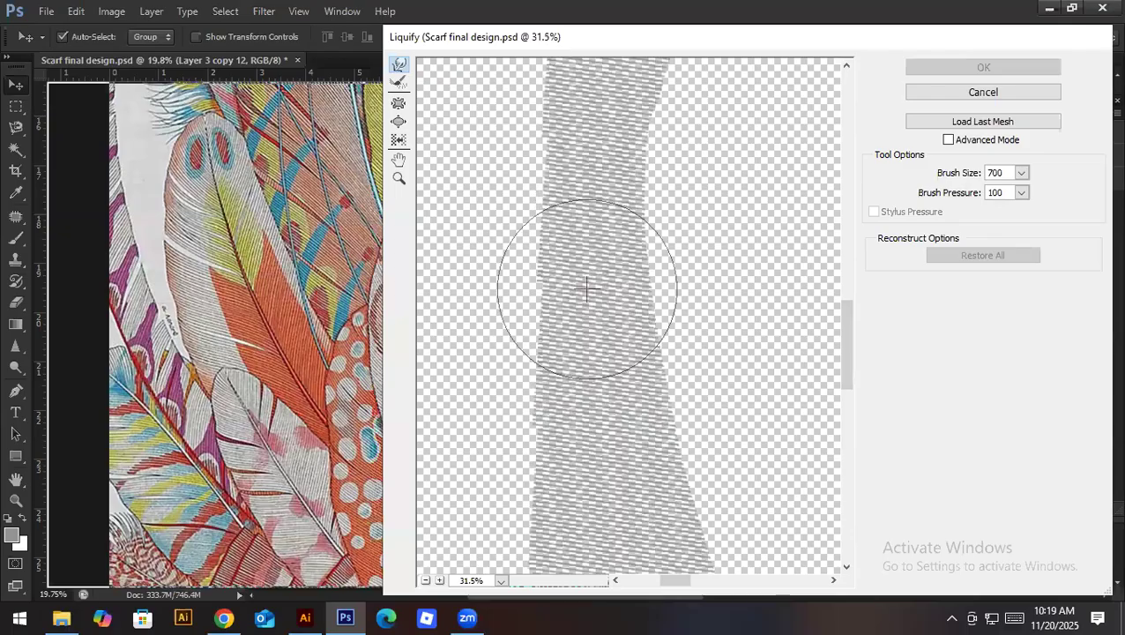
{"action": "left_click_drag", "start_coordinate": [583, 253], "coordinate": [566, 254]}
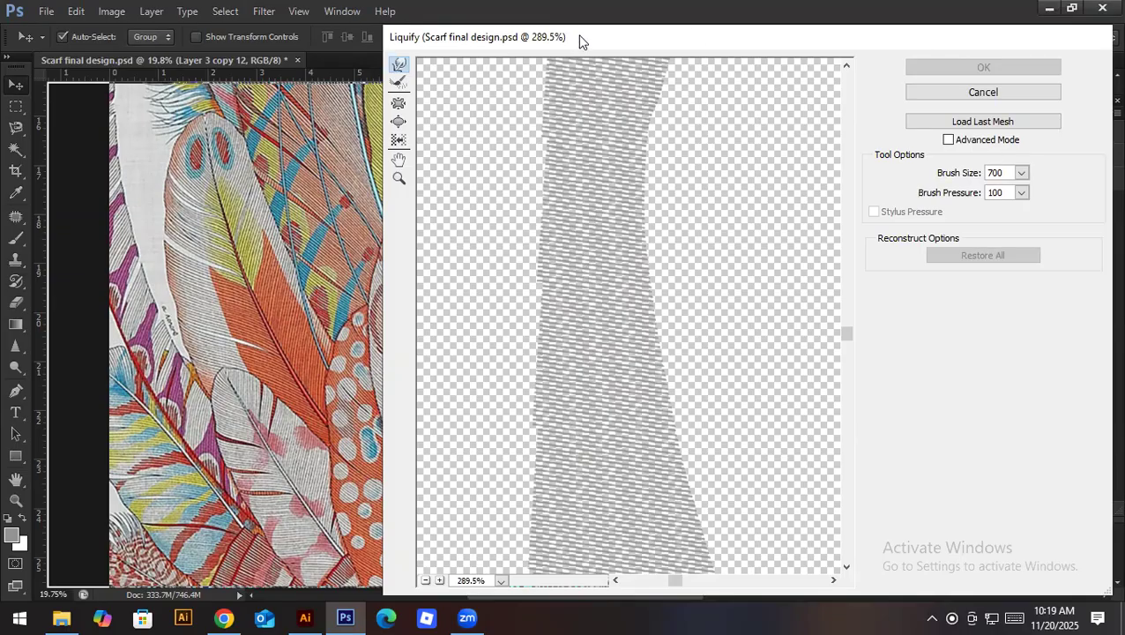
{"action": "key", "text": "Escape"}
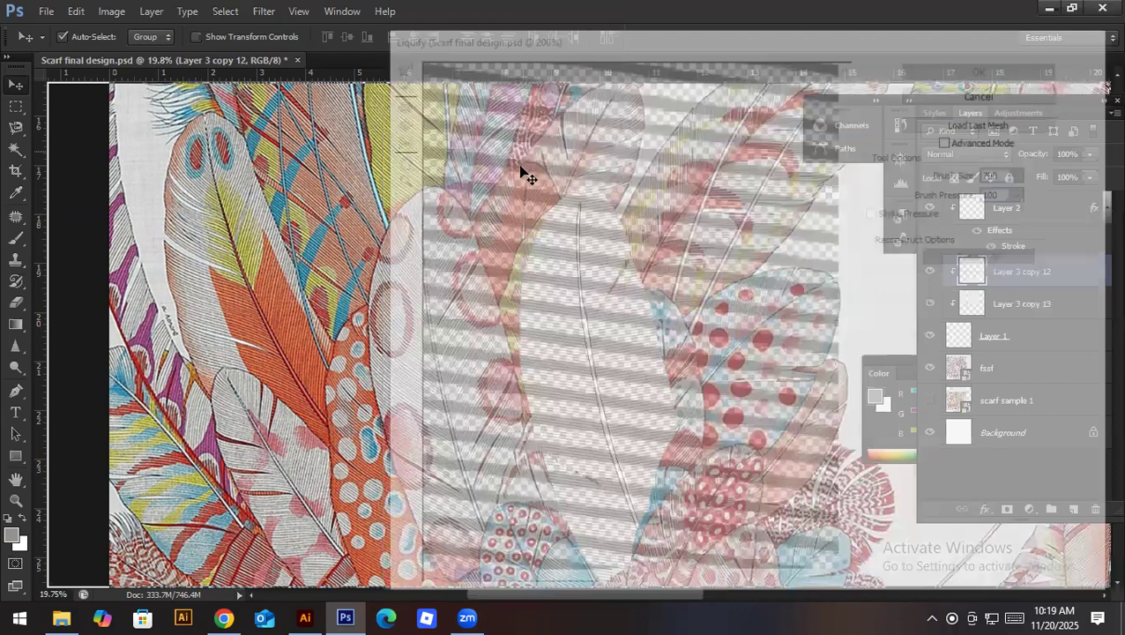
Step: Liquify the barb lines on Layer 3 copy 12 with a 700 brush, warping the upper part of the strip into soft curves
{"action": "left_click", "coordinate": [265, 12]}
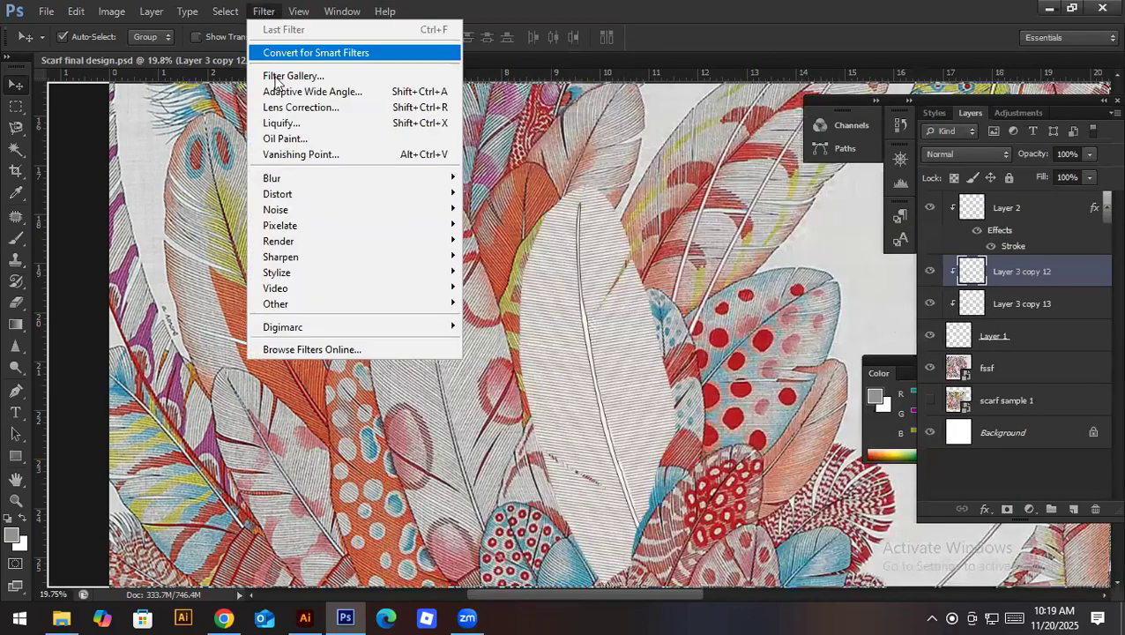
{"action": "key", "text": "Return"}
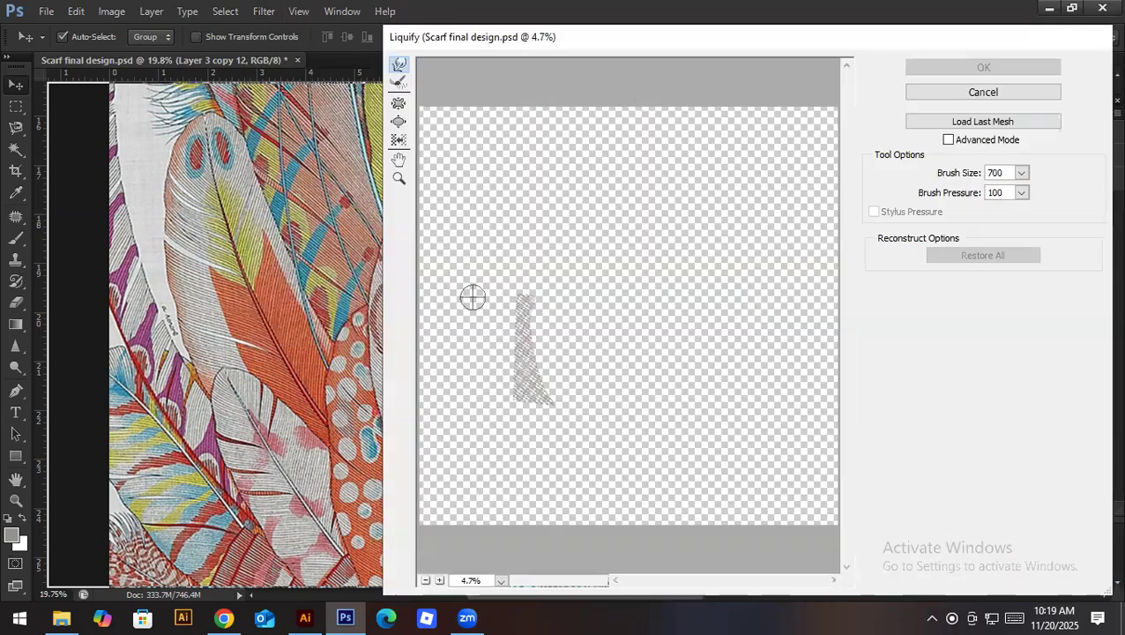
{"action": "left_click", "coordinate": [526, 343]}
{"action": "left_click", "coordinate": [592, 308]}
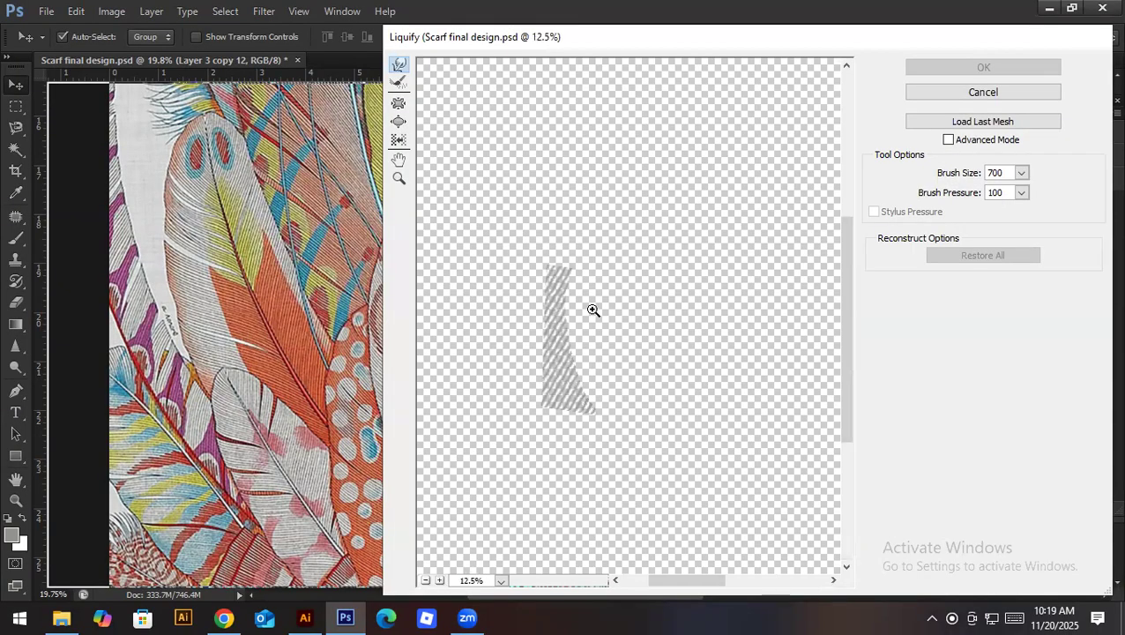
{"action": "left_click", "coordinate": [568, 295]}
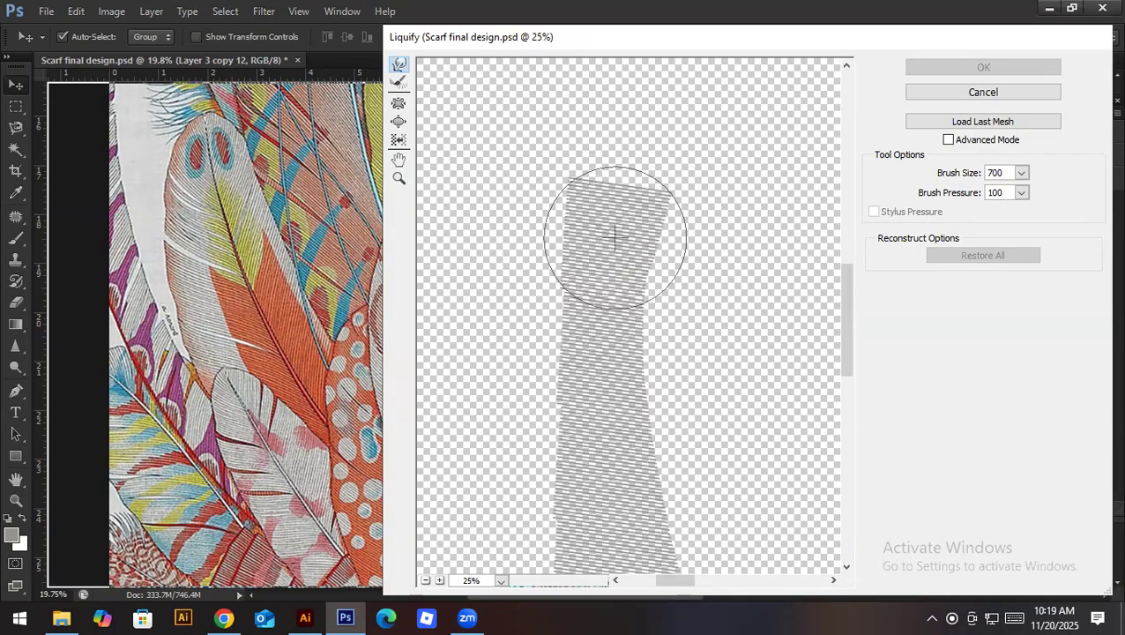
{"action": "left_click_drag", "start_coordinate": [615, 220], "coordinate": [588, 388]}
{"action": "mouse_move", "coordinate": [618, 305]}
{"action": "left_mouse_down"}
{"action": "mouse_move", "coordinate": [608, 402]}
{"action": "mouse_move", "coordinate": [605, 385]}
{"action": "mouse_move", "coordinate": [616, 477]}
{"action": "mouse_move", "coordinate": [575, 329]}
{"action": "mouse_move", "coordinate": [580, 371]}
{"action": "left_mouse_up"}
Step: Enlarge the Liquify brush to 900, curve the lower lines of Layer 3 copy 12 down to the base, and apply the filter
{"action": "key", "text": "bracketright"}
{"action": "key", "text": "space"}
{"action": "mouse_move", "coordinate": [594, 462]}
{"action": "left_mouse_down"}
{"action": "mouse_move", "coordinate": [585, 351]}
{"action": "mouse_move", "coordinate": [610, 391]}
{"action": "mouse_move", "coordinate": [546, 389]}
{"action": "left_mouse_up"}
{"action": "key", "text": "space"}
{"action": "left_click_drag", "start_coordinate": [670, 409], "coordinate": [671, 417]}
{"action": "left_click_drag", "start_coordinate": [638, 238], "coordinate": [712, 203]}
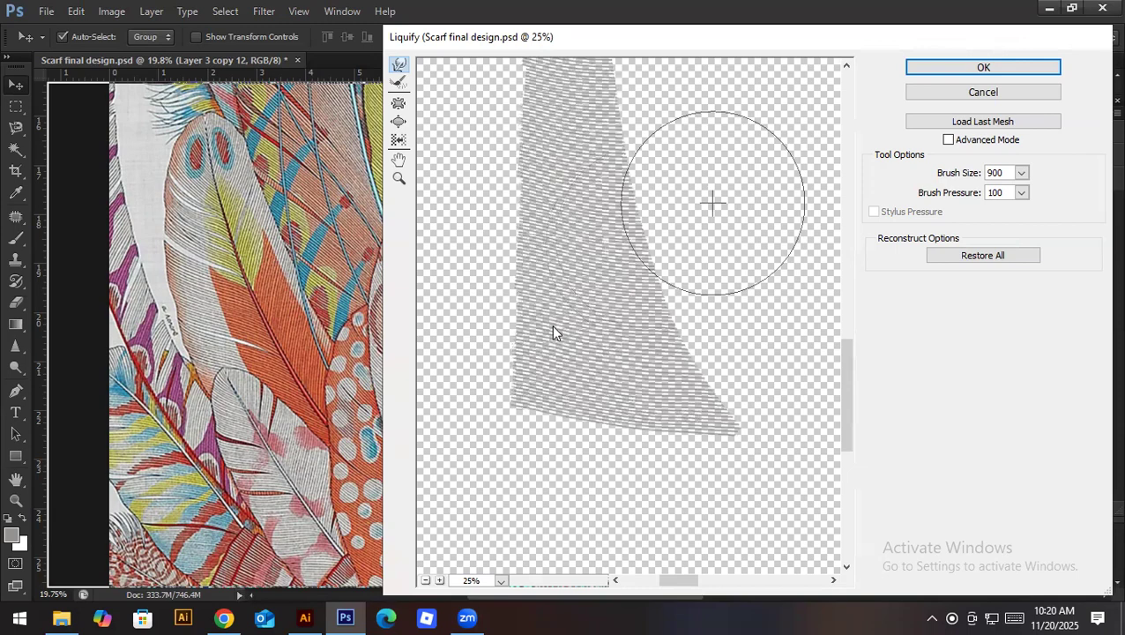
{"action": "key", "text": "Return"}
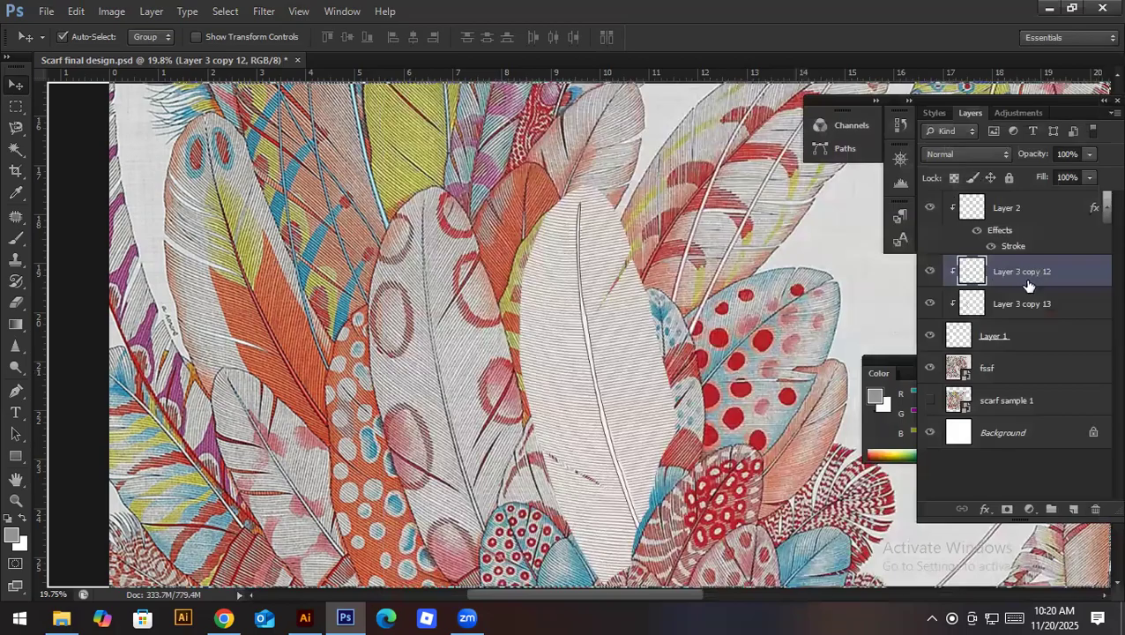
Step: Liquify Layer 3 copy 13 with the 900 brush, bending its barb lines into curves from the upper end through the middle
{"action": "left_click", "coordinate": [1026, 300]}
{"action": "left_click", "coordinate": [264, 12]}
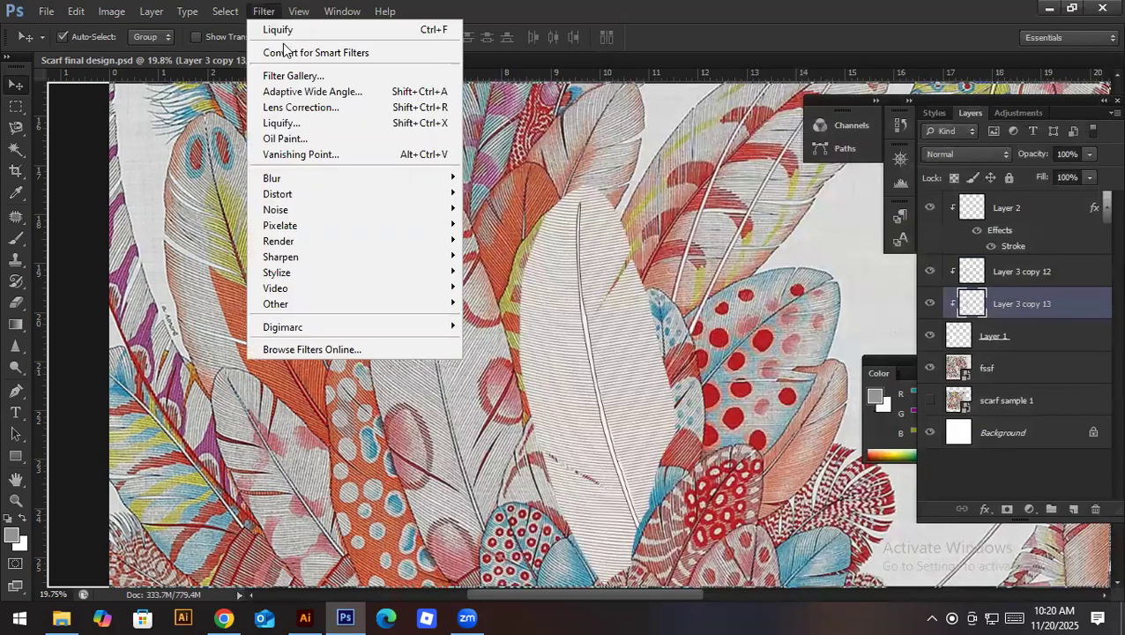
{"action": "left_click", "coordinate": [284, 124]}
{"action": "key", "text": "ctrl+space"}
{"action": "left_click_drag", "start_coordinate": [522, 297], "coordinate": [589, 404]}
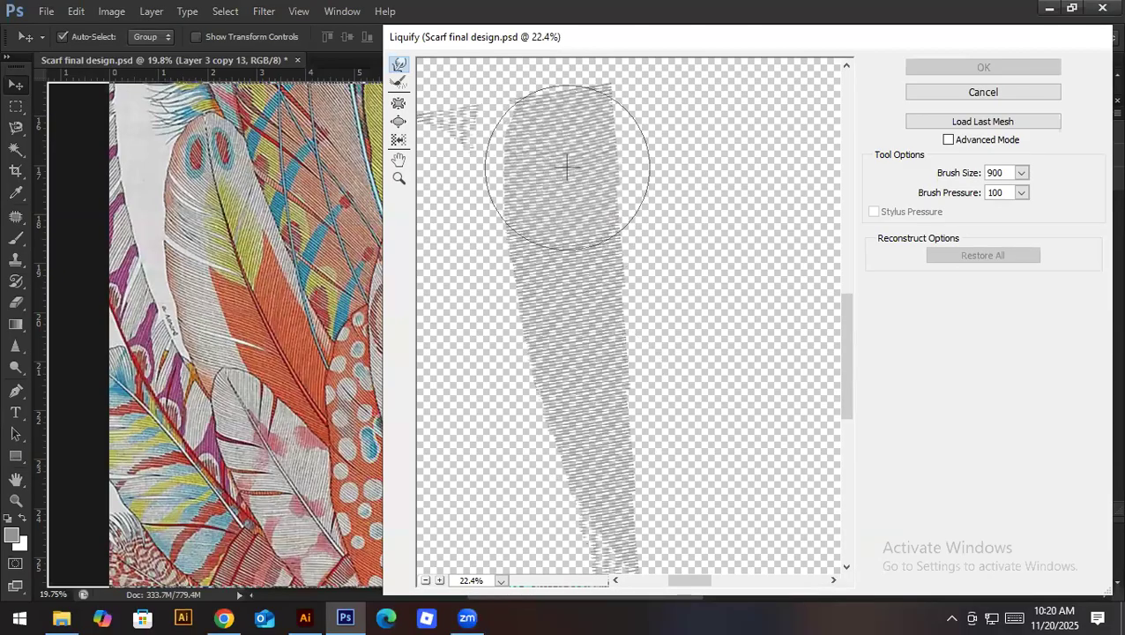
{"action": "mouse_move", "coordinate": [568, 167]}
{"action": "left_mouse_down"}
{"action": "mouse_move", "coordinate": [515, 181]}
{"action": "mouse_move", "coordinate": [514, 194]}
{"action": "left_mouse_up"}
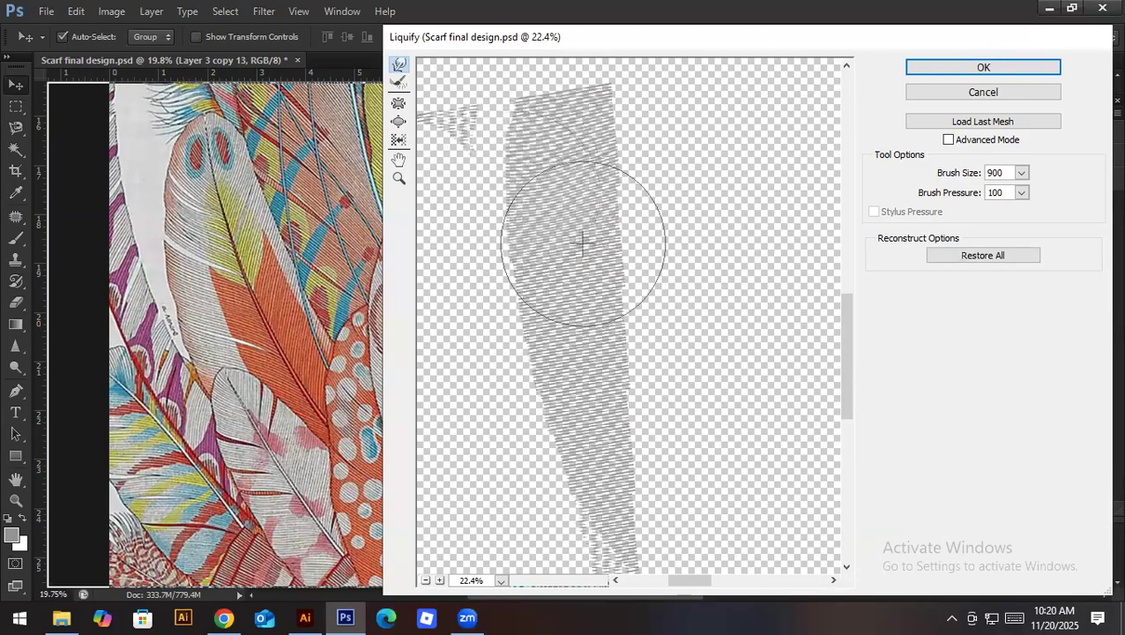
{"action": "left_click_drag", "start_coordinate": [572, 254], "coordinate": [573, 259]}
{"action": "left_click_drag", "start_coordinate": [535, 292], "coordinate": [533, 300]}
{"action": "left_click_drag", "start_coordinate": [572, 373], "coordinate": [567, 377]}
{"action": "left_click_drag", "start_coordinate": [595, 466], "coordinate": [595, 471]}
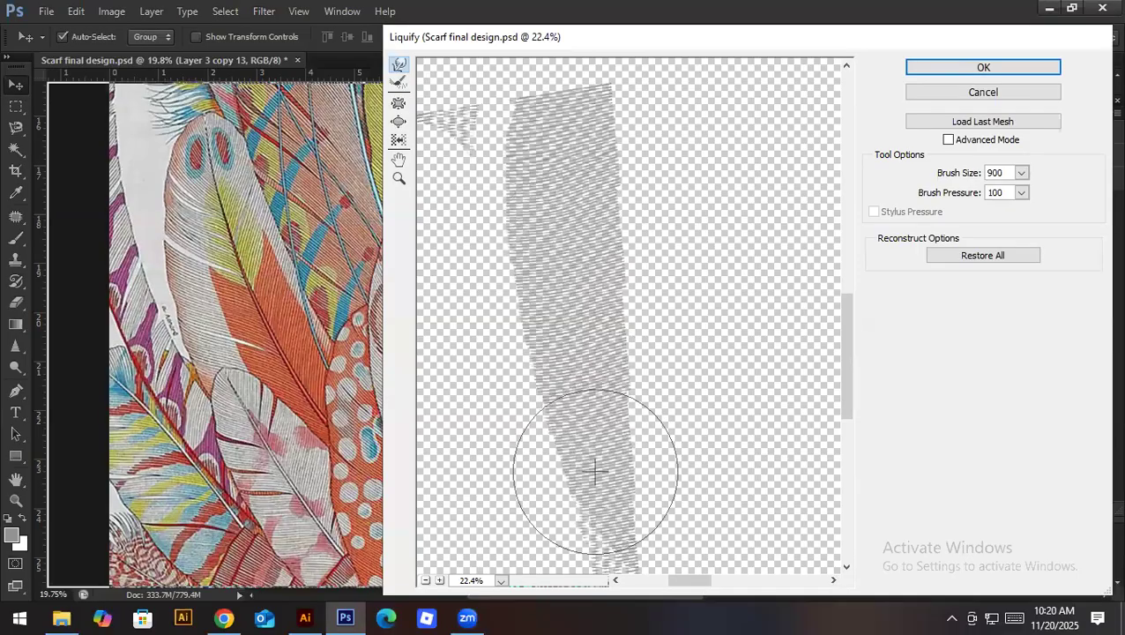
Step: Warp the lines at the narrow base of Layer 3 copy 13 and apply the Liquify filter
{"action": "key", "text": "space"}
{"action": "mouse_move", "coordinate": [625, 506]}
{"action": "left_mouse_down"}
{"action": "mouse_move", "coordinate": [601, 332]}
{"action": "mouse_move", "coordinate": [572, 346]}
{"action": "left_mouse_up"}
{"action": "left_click_drag", "start_coordinate": [593, 407], "coordinate": [590, 402]}
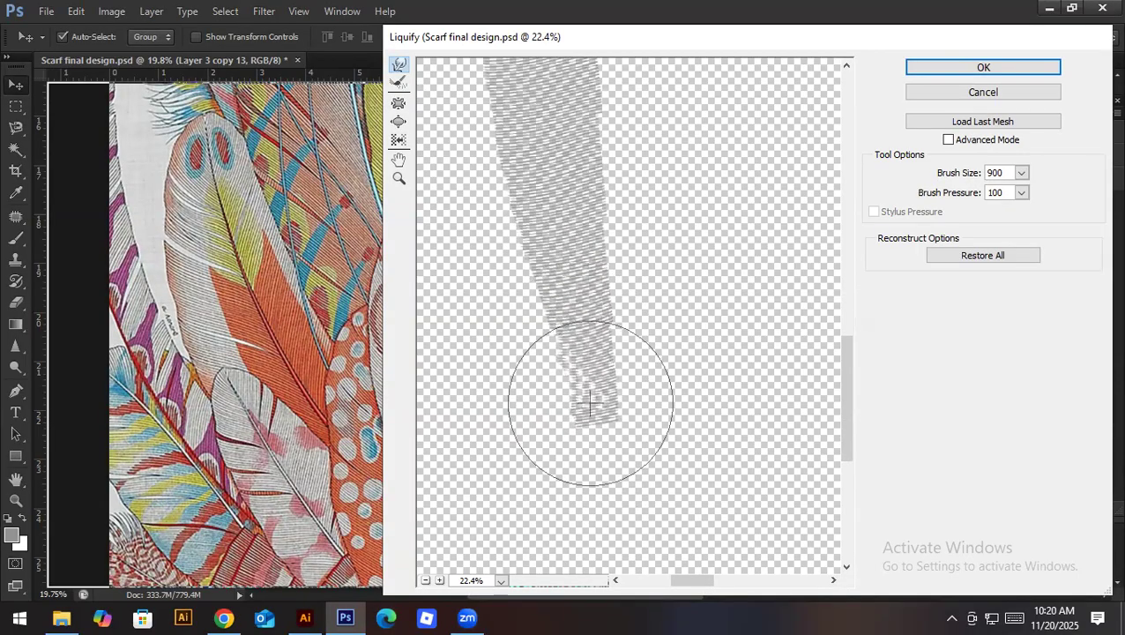
{"action": "key", "text": "Return"}
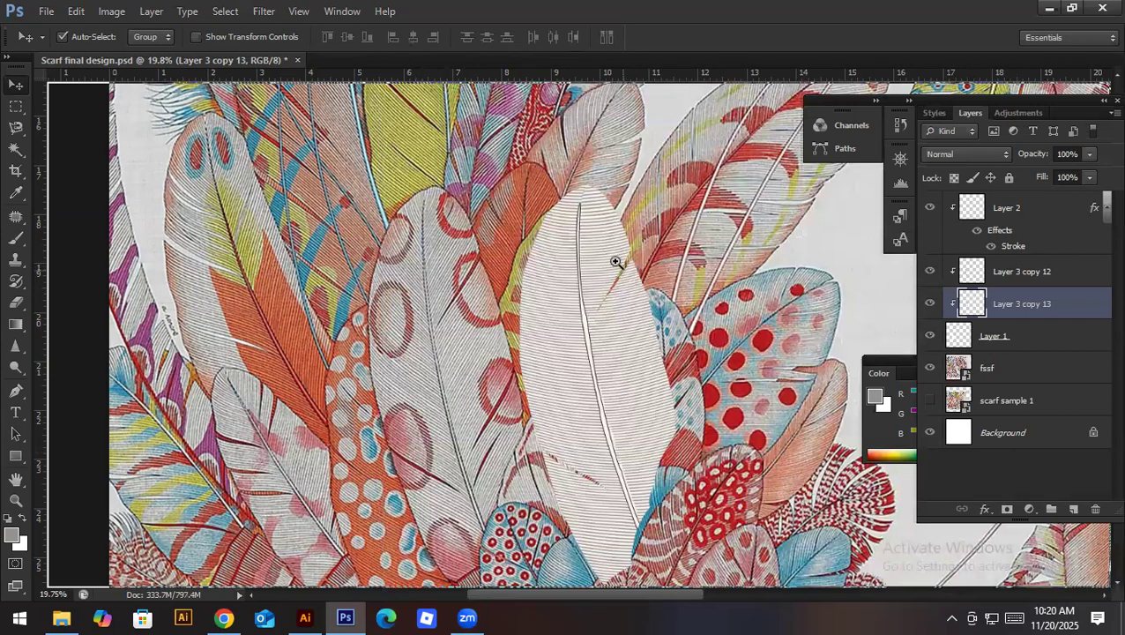
Step: Save the changes to the scarf document
{"action": "left_click_drag", "start_coordinate": [587, 271], "coordinate": [563, 275]}
{"action": "scroll", "coordinate": [581, 333], "scroll_direction": "down", "scroll_amount": 3}
{"action": "key", "text": "ctrl+s"}
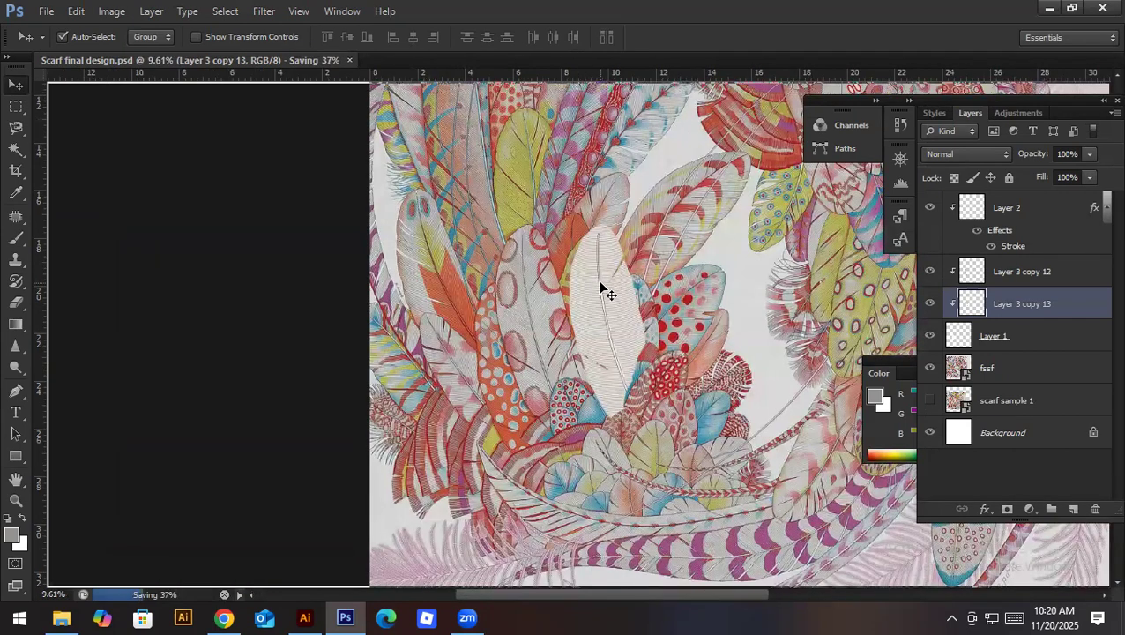
{"action": "left_click_drag", "start_coordinate": [602, 284], "coordinate": [655, 325]}
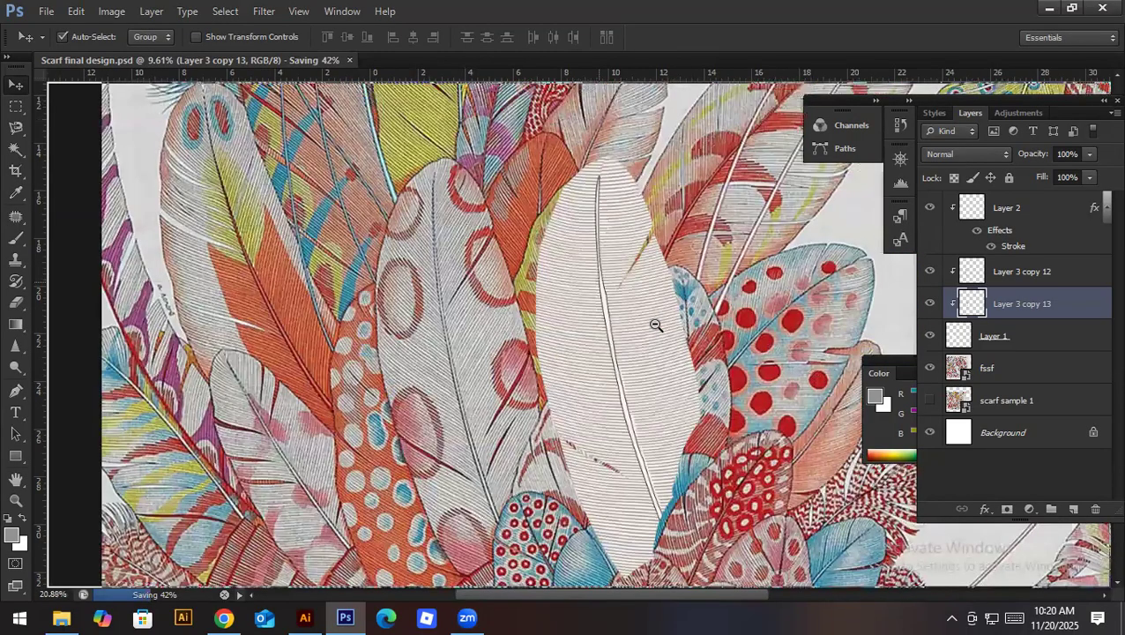
{"action": "left_click_drag", "start_coordinate": [516, 377], "coordinate": [521, 315]}
{"action": "left_click_drag", "start_coordinate": [394, 370], "coordinate": [437, 383]}
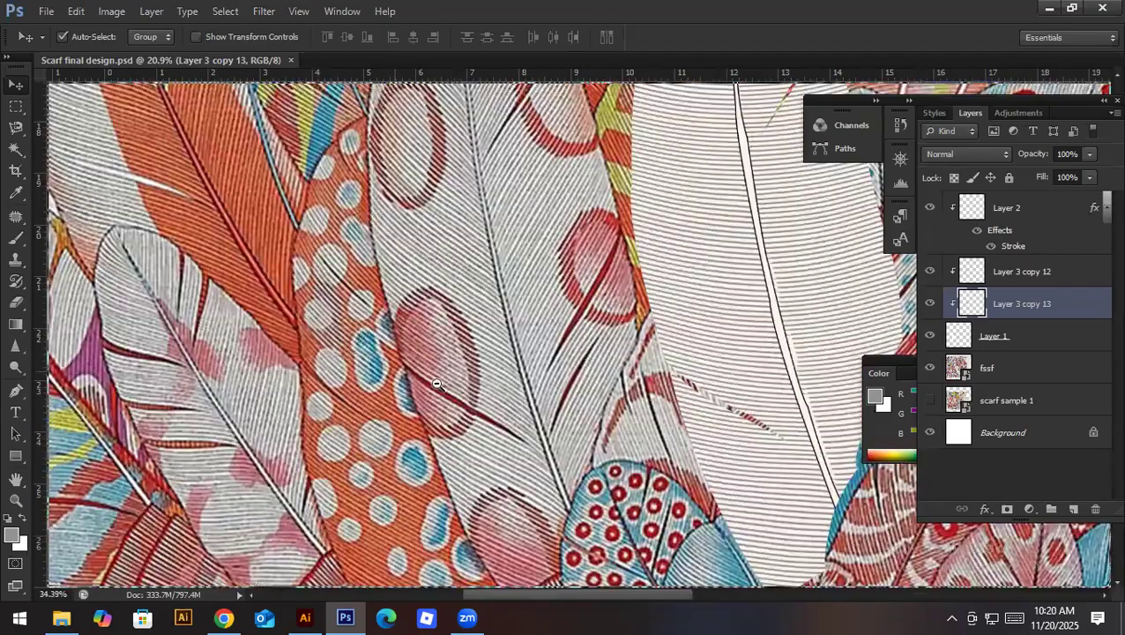
{"action": "key", "text": "p"}
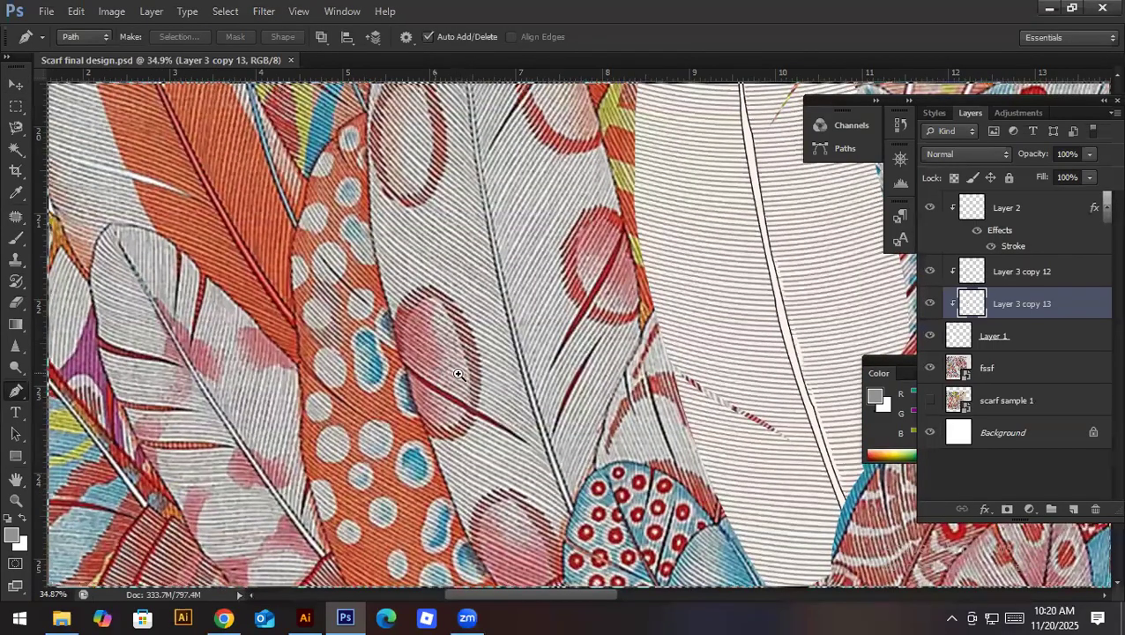
{"action": "left_click_drag", "start_coordinate": [458, 374], "coordinate": [462, 374]}
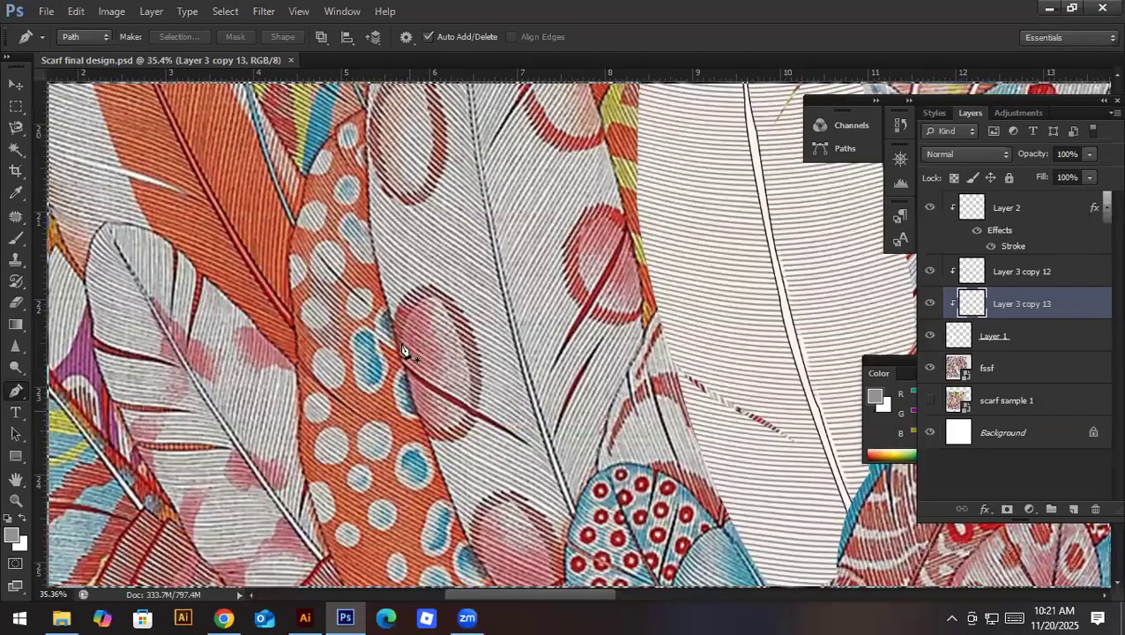
{"action": "scroll", "coordinate": [402, 350], "scroll_direction": "up", "scroll_amount": 1}
{"action": "left_click", "coordinate": [432, 284]}
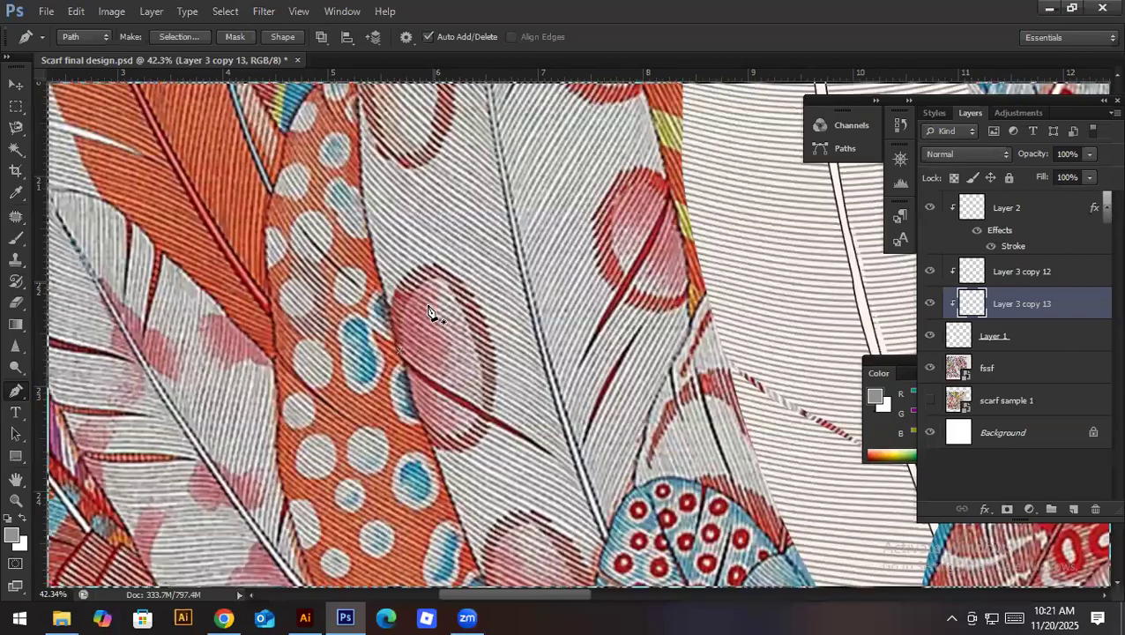
{"action": "key", "text": "l"}
{"action": "left_click", "coordinate": [398, 348]}
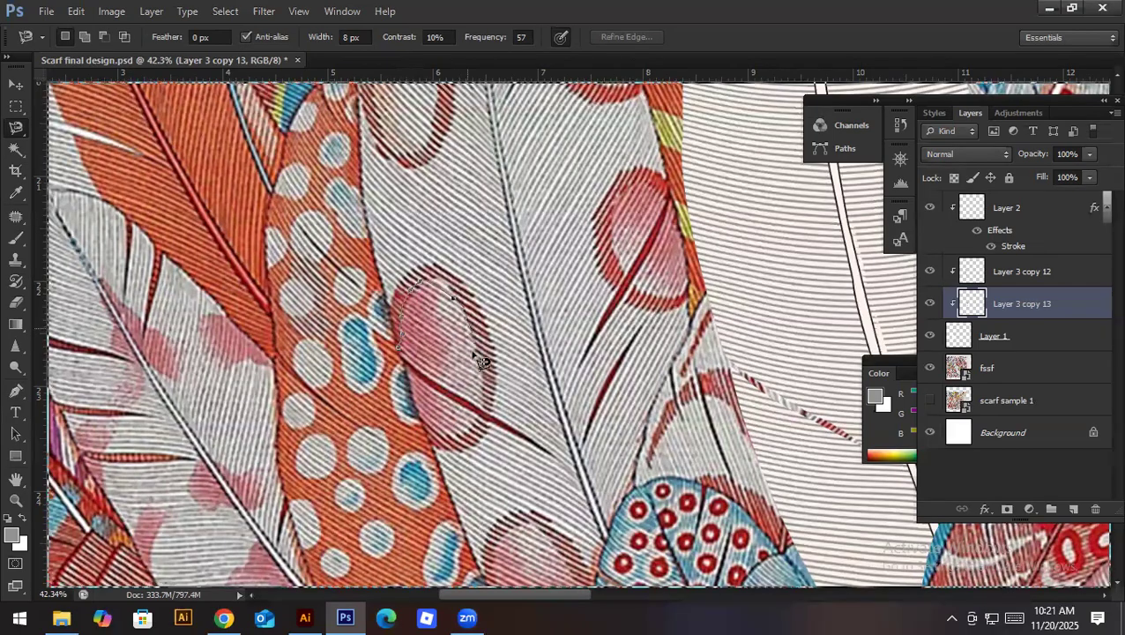
{"action": "key", "text": "Escape"}
{"action": "key", "text": "p"}
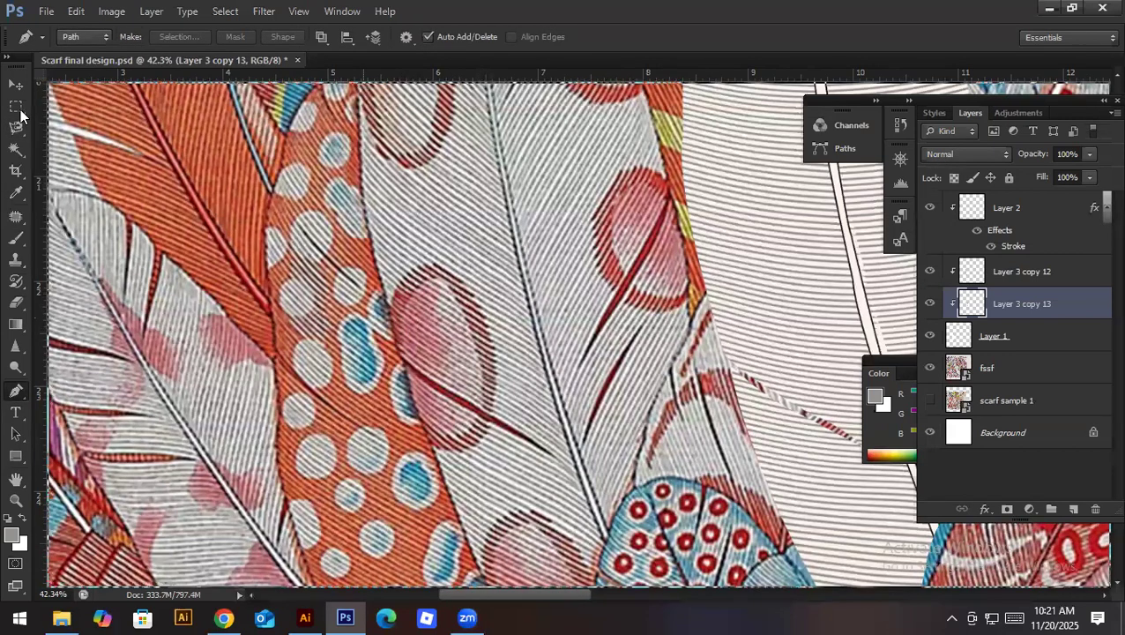
Step: Make an elliptical selection over the pink spot on the lower left half of the spotted white feather
{"action": "left_click", "coordinate": [17, 108]}
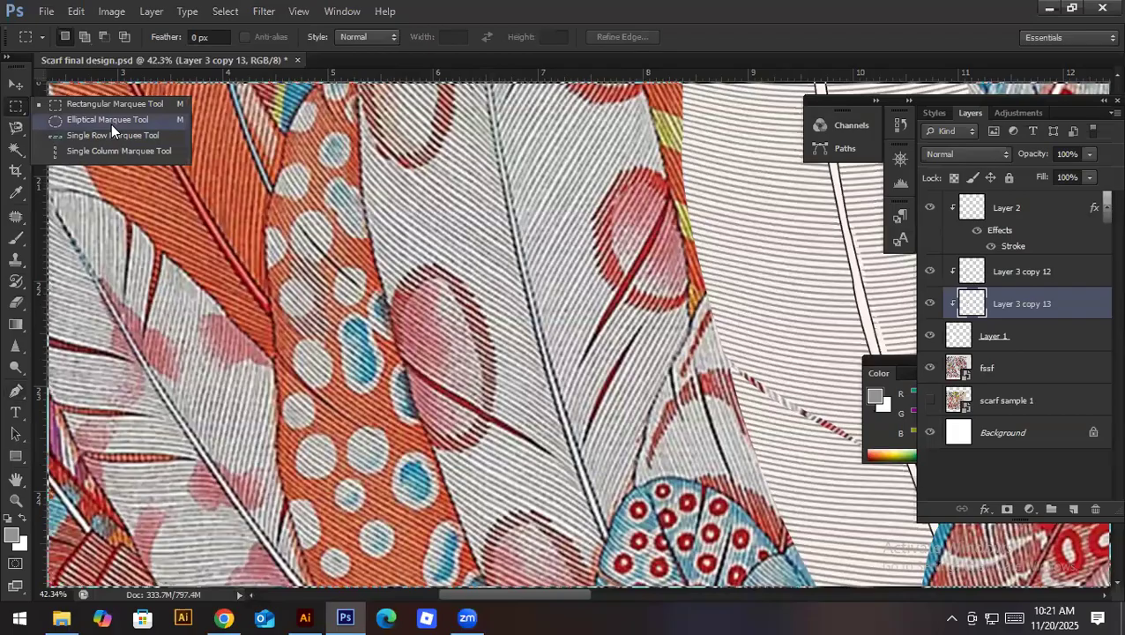
{"action": "left_click", "coordinate": [109, 120]}
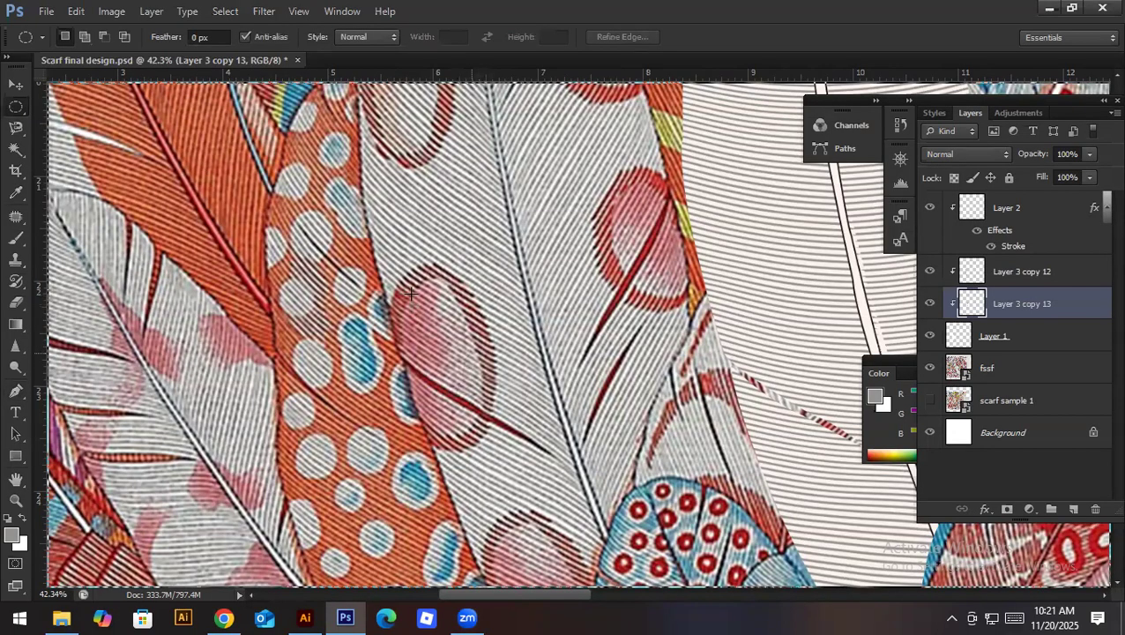
{"action": "left_click_drag", "start_coordinate": [410, 288], "coordinate": [504, 434]}
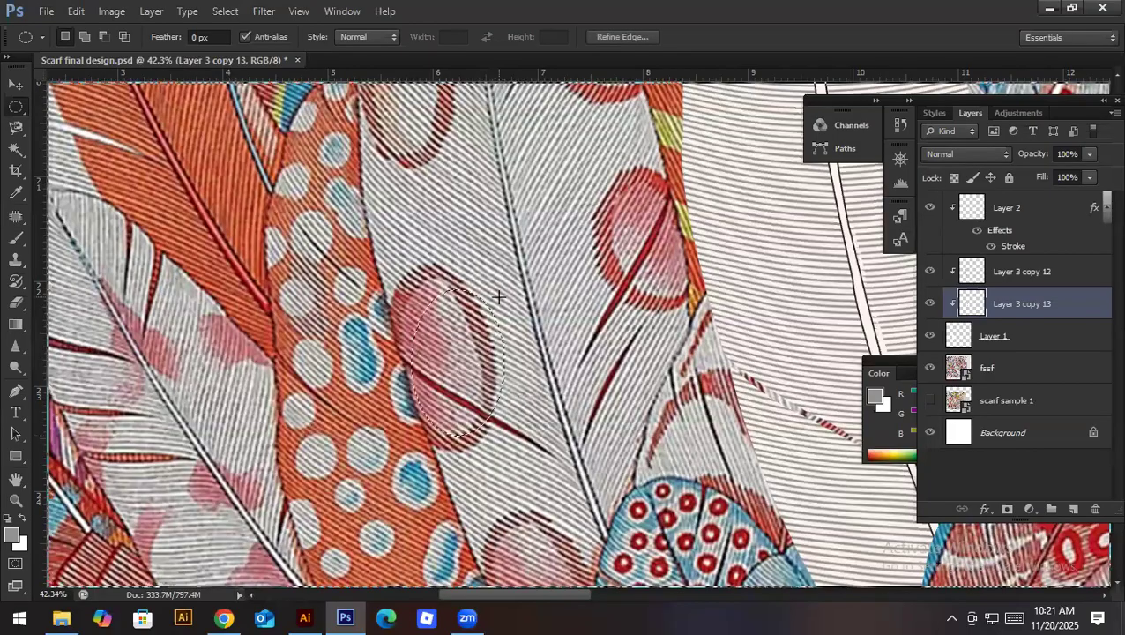
Step: Fill the elliptical selection with the grey foreground colour on a new, unclipped layer placed above Layer 2
{"action": "left_click", "coordinate": [1072, 510]}
{"action": "left_click_drag", "start_coordinate": [997, 191], "coordinate": [996, 194]}
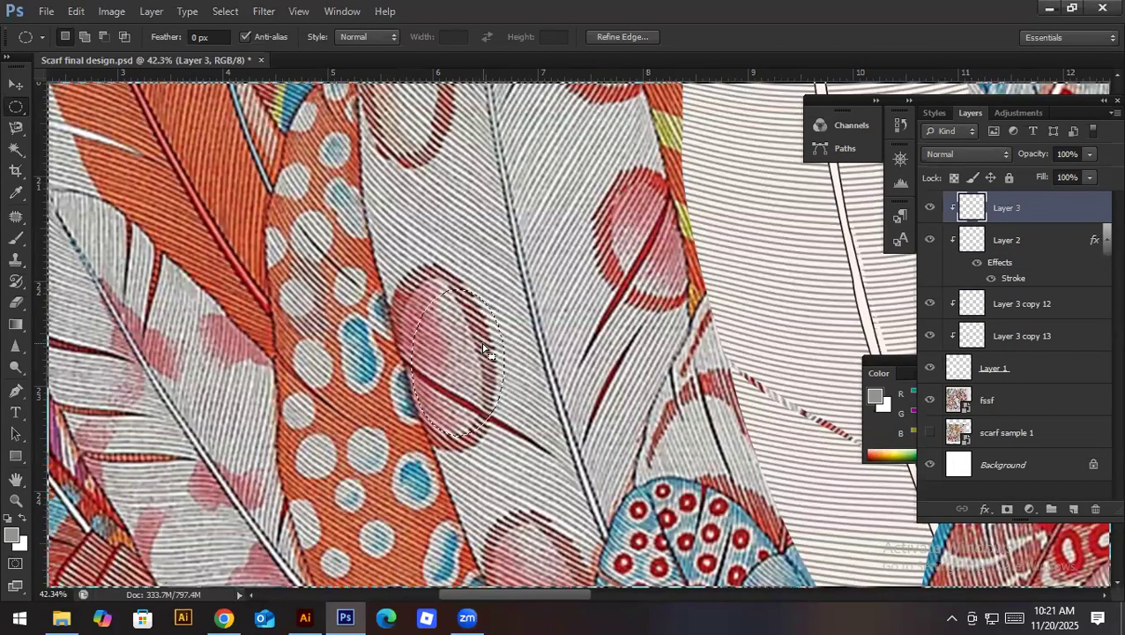
{"action": "key", "text": "alt"}
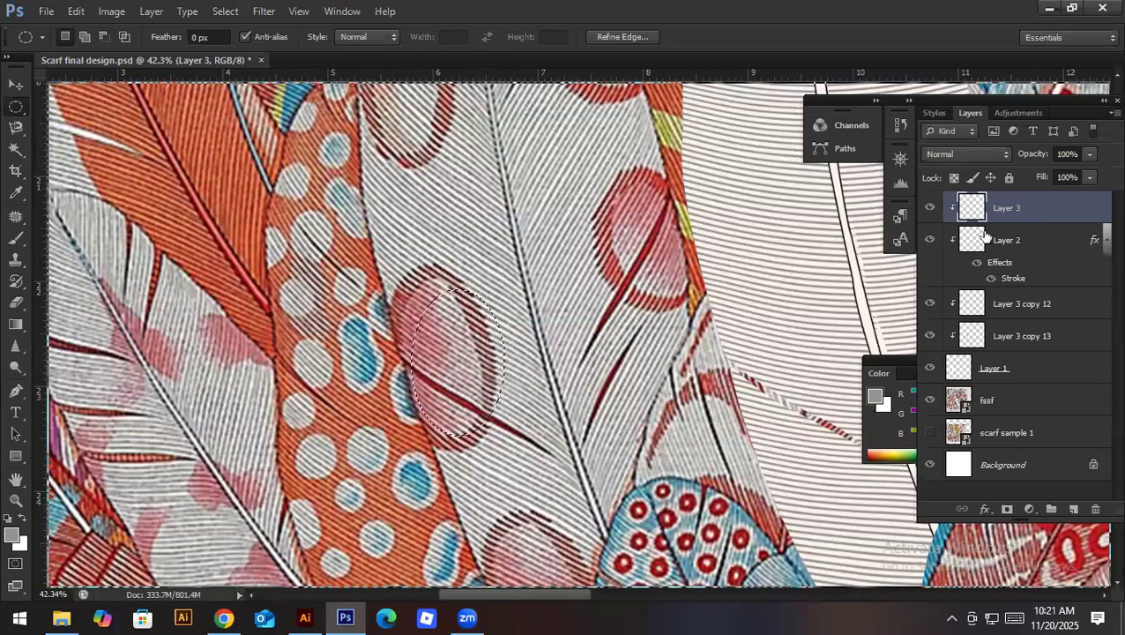
{"action": "right_click", "coordinate": [1012, 209]}
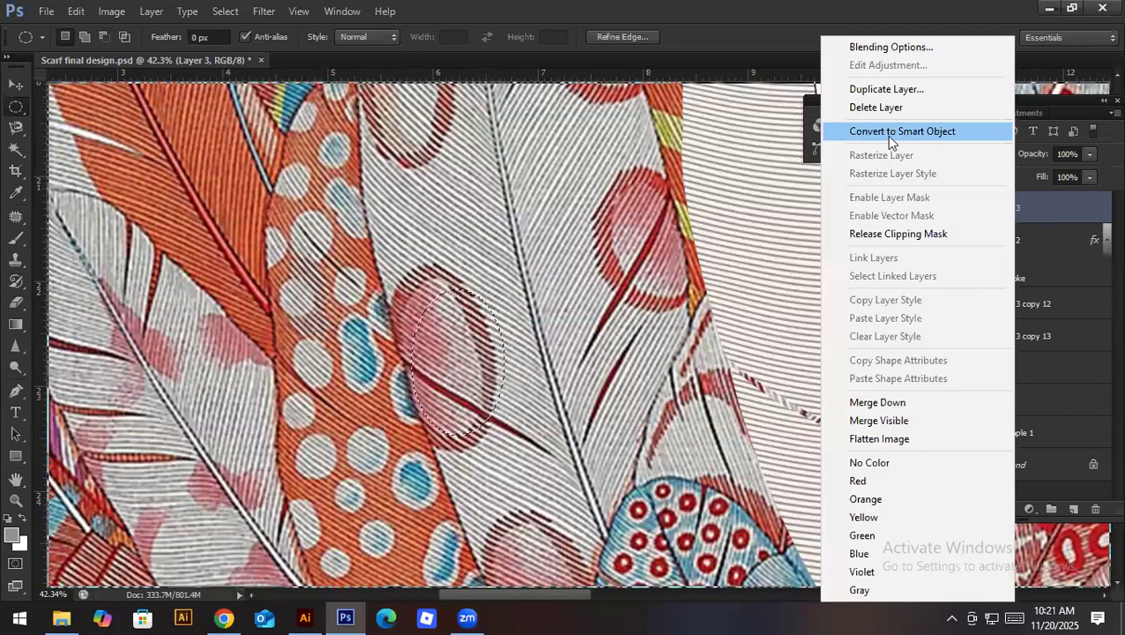
{"action": "key", "text": "alt+BackSpace"}
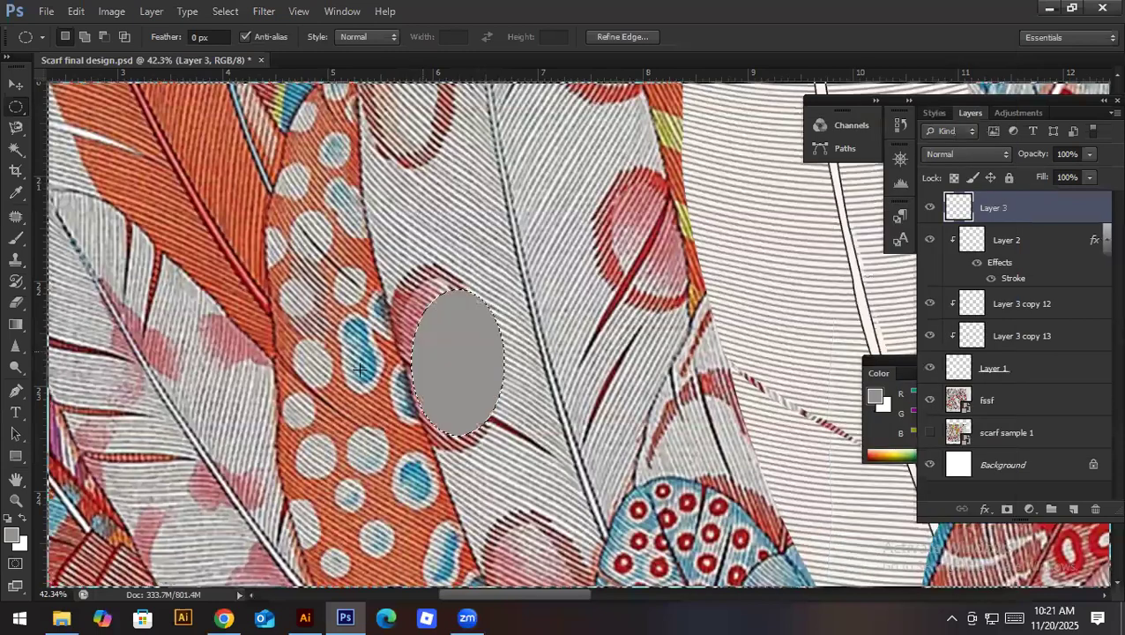
Step: Refill the ellipse on Layer 3 with off-white sampled inside the pink spot on the feather's right half, and deselect
{"action": "key", "text": "i"}
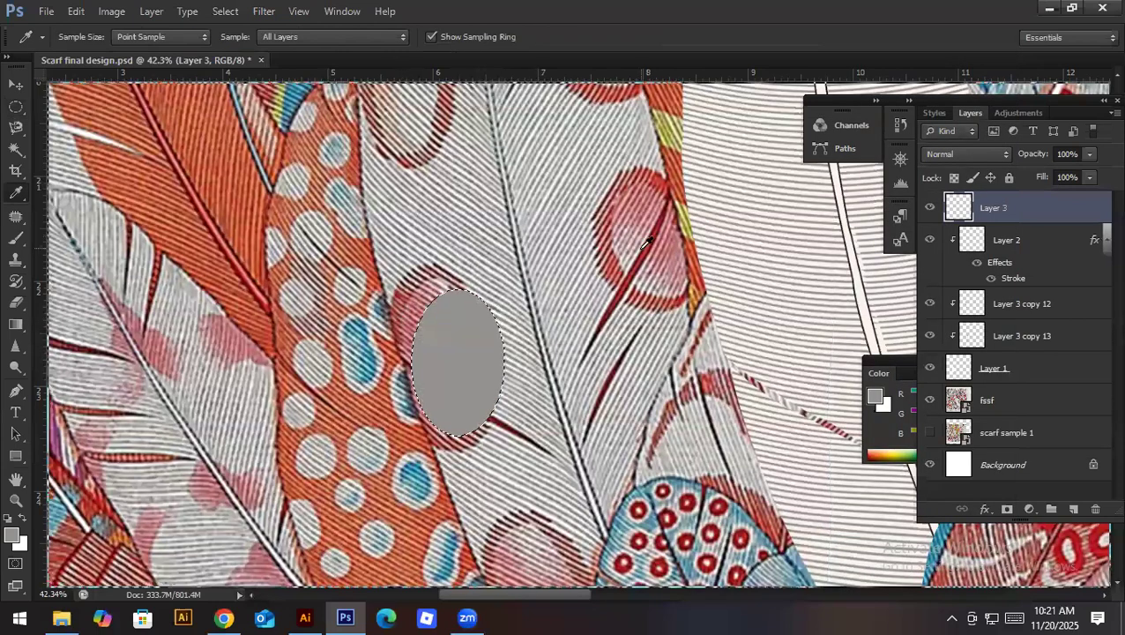
{"action": "left_click", "coordinate": [629, 256]}
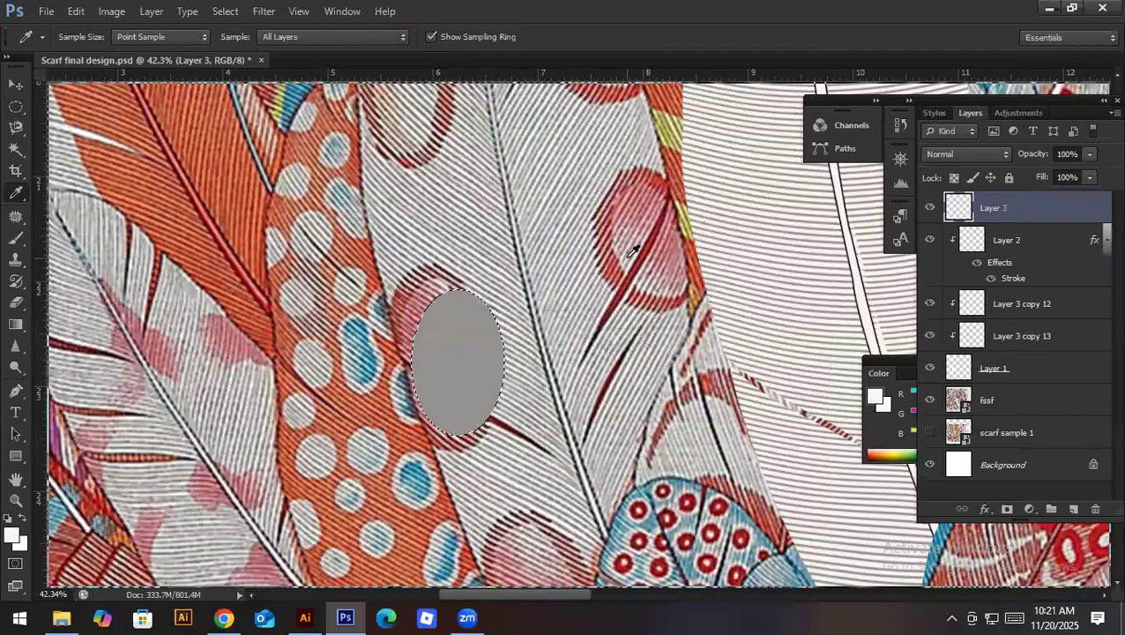
{"action": "key", "text": "alt+BackSpace"}
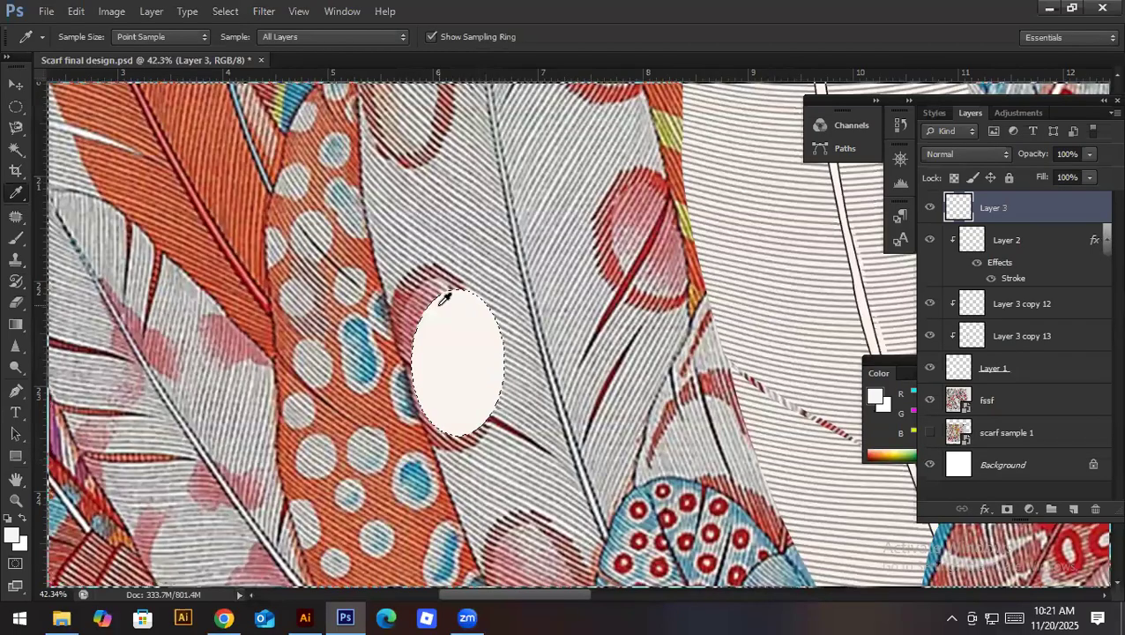
{"action": "key", "text": "ctrl+d"}
Step: Move the off-white ellipse off the lower-left pink spot and onto the spotted feather's shaft
{"action": "scroll", "coordinate": [644, 326], "scroll_direction": "down", "scroll_amount": 3}
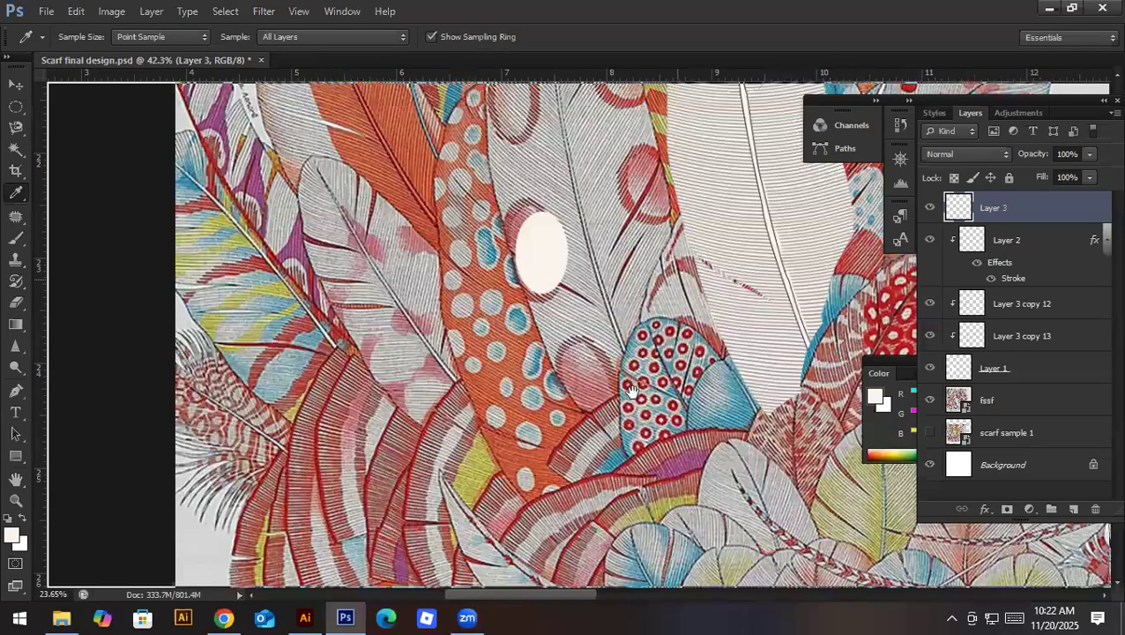
{"action": "scroll", "coordinate": [631, 388], "scroll_direction": "down", "scroll_amount": 1}
{"action": "scroll", "coordinate": [557, 386], "scroll_direction": "up", "scroll_amount": 1}
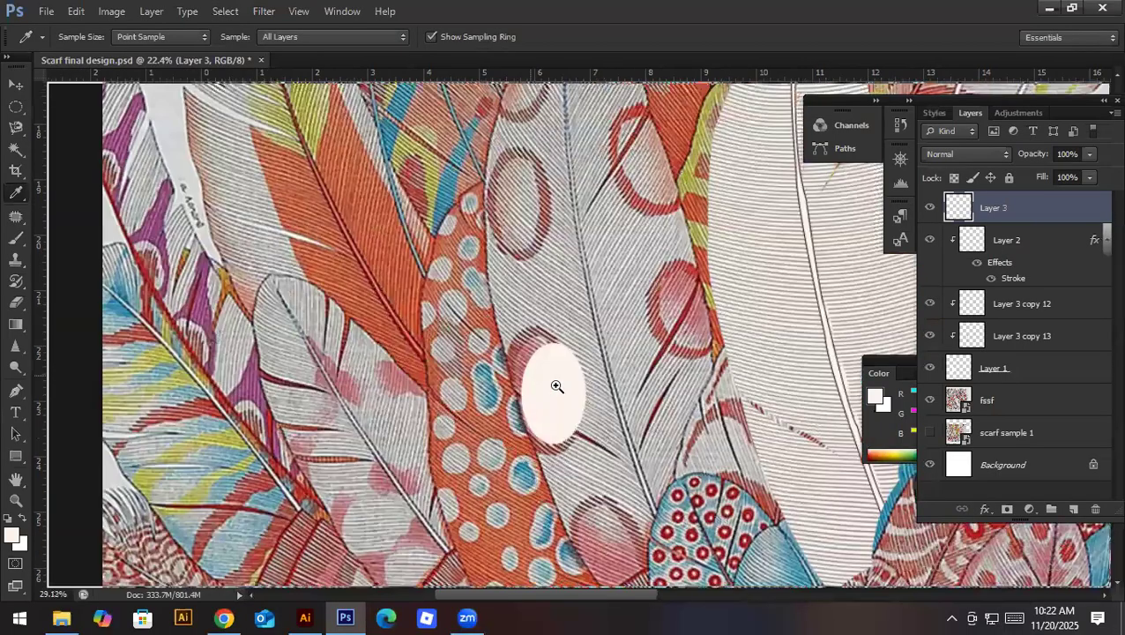
{"action": "key", "text": "v"}
{"action": "left_click_drag", "start_coordinate": [574, 381], "coordinate": [620, 367]}
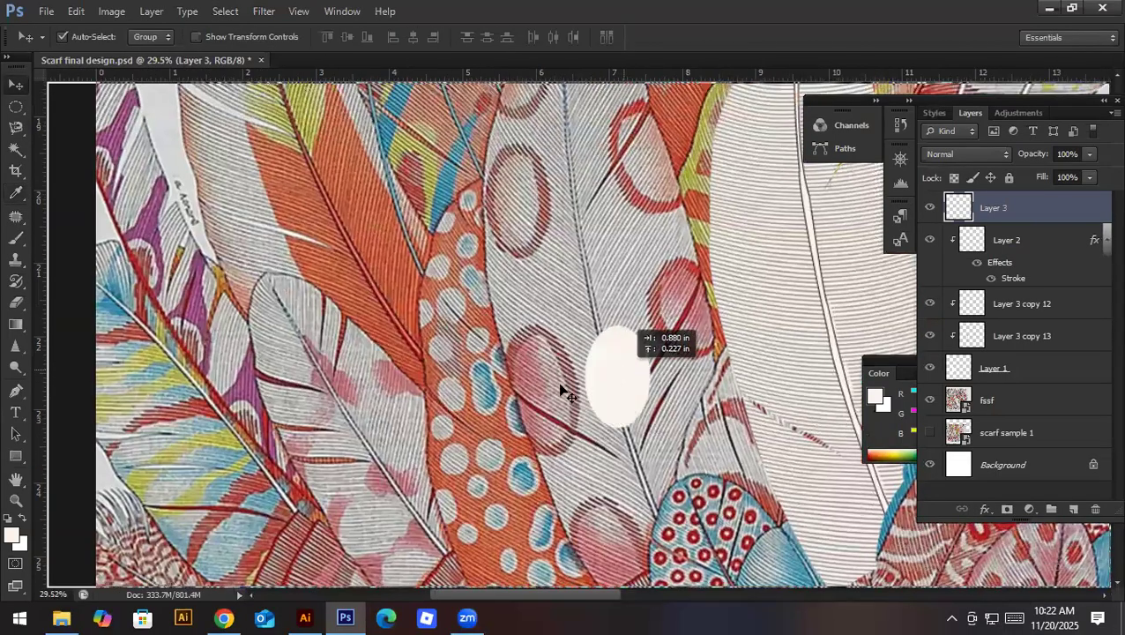
Step: Load the ellipse on Layer 3 as a selection and sample the reference spot's pink as the foreground colour
{"action": "left_click", "coordinate": [959, 208], "text": "ctrl"}
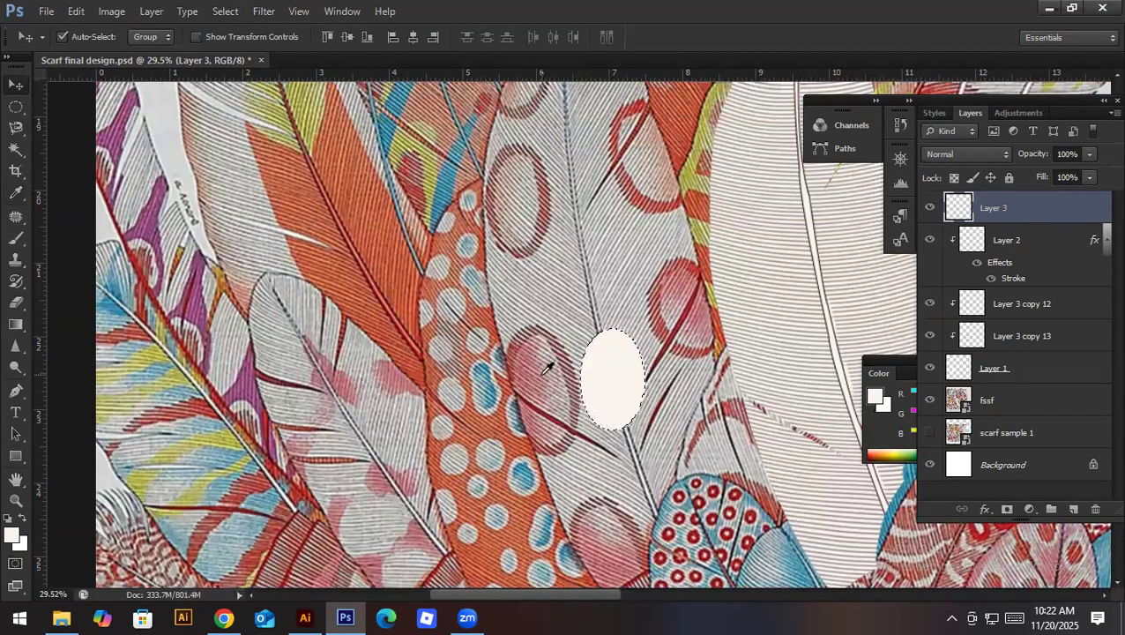
{"action": "key", "text": "i"}
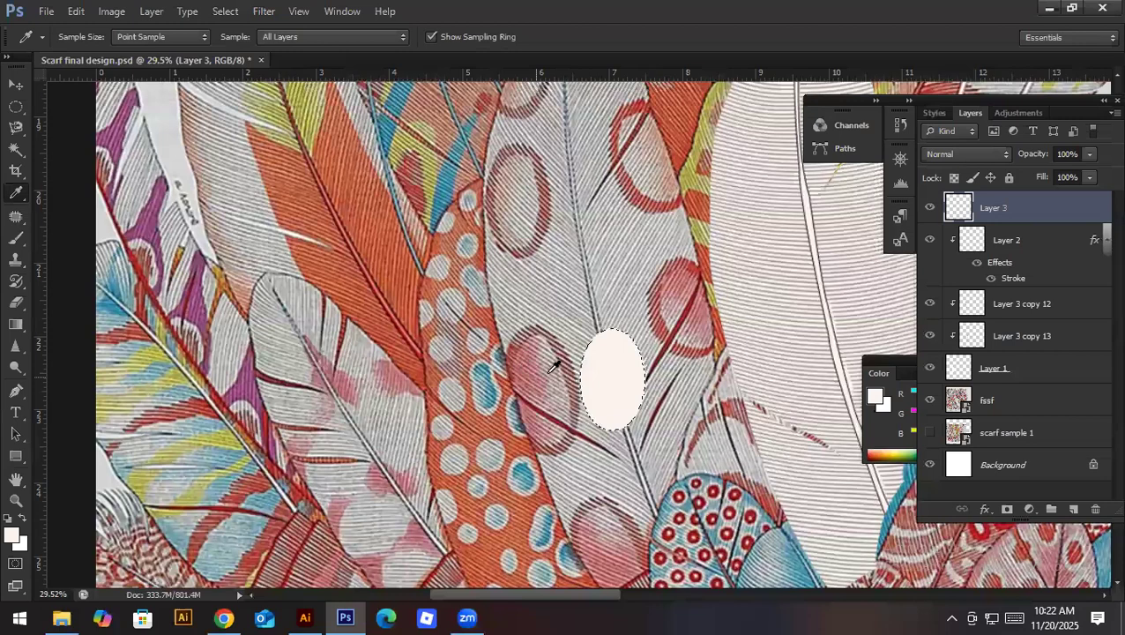
{"action": "scroll", "coordinate": [554, 366], "scroll_direction": "up", "scroll_amount": 5}
{"action": "left_click", "coordinate": [548, 366]}
{"action": "scroll", "coordinate": [586, 389], "scroll_direction": "down", "scroll_amount": 4}
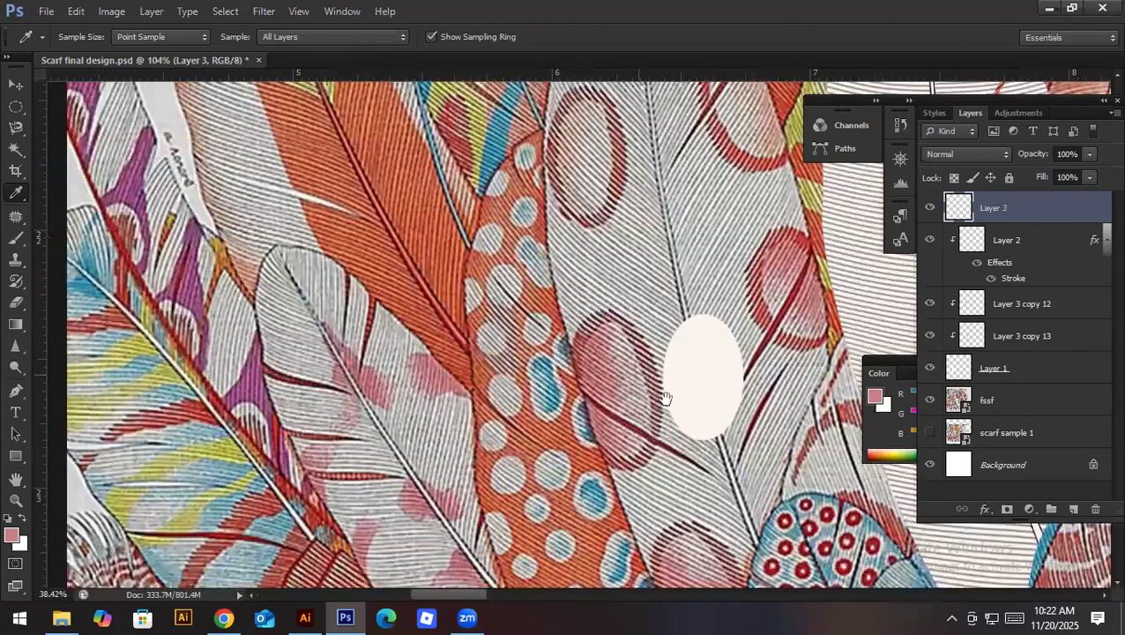
{"action": "scroll", "coordinate": [272, 364], "scroll_direction": "down", "scroll_amount": 2}
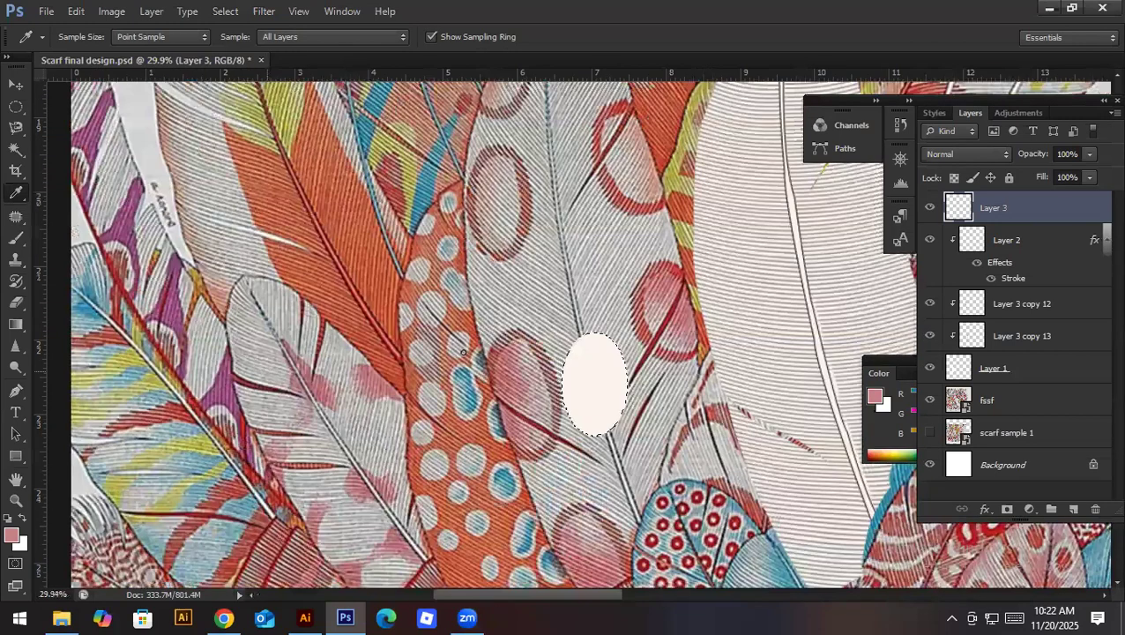
Step: Set up a soft round 400 px brush with 0% hardness and undo the hard-edged pink trial stroke on the ellipse
{"action": "key", "text": "b"}
{"action": "key", "text": "bracketright"}
{"action": "key", "text": "bracketright"}
{"action": "key", "text": "bracketright"}
{"action": "key", "text": "bracketright"}
{"action": "key", "text": "bracketright"}
{"action": "key", "text": "bracketright"}
{"action": "key", "text": "bracketright"}
{"action": "key", "text": "bracketright"}
{"action": "key", "text": "bracketright"}
{"action": "key", "text": "bracketright"}
{"action": "key", "text": "bracketright"}
{"action": "key", "text": "bracketright"}
{"action": "key", "text": "bracketright"}
{"action": "key", "text": "bracketright"}
{"action": "key", "text": "bracketright"}
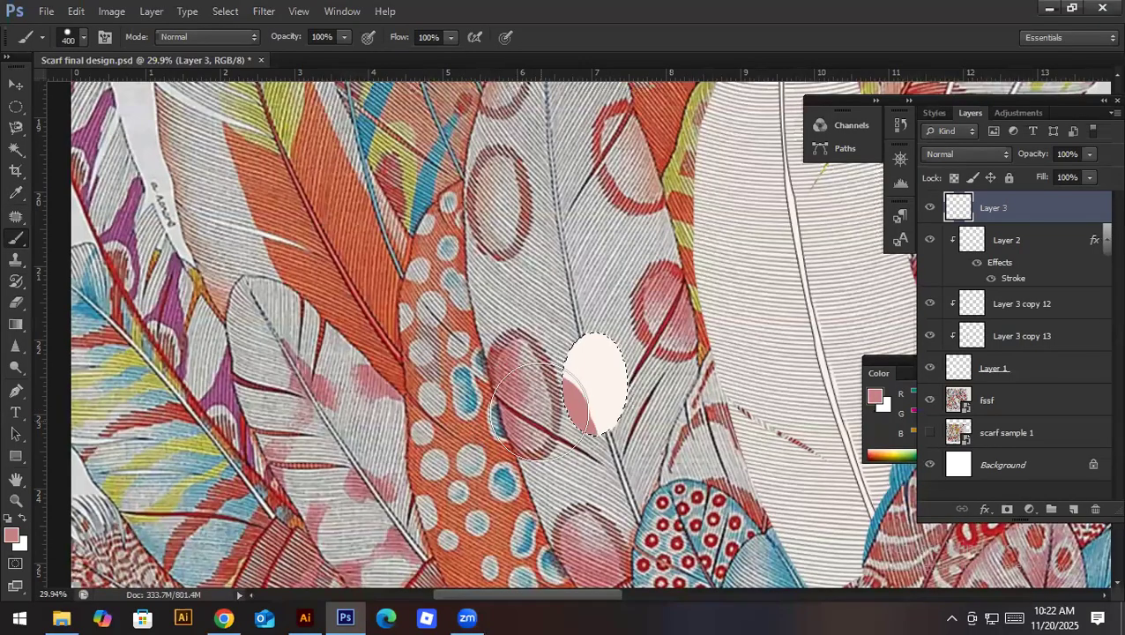
{"action": "right_click", "coordinate": [531, 388]}
{"action": "left_click", "coordinate": [575, 507]}
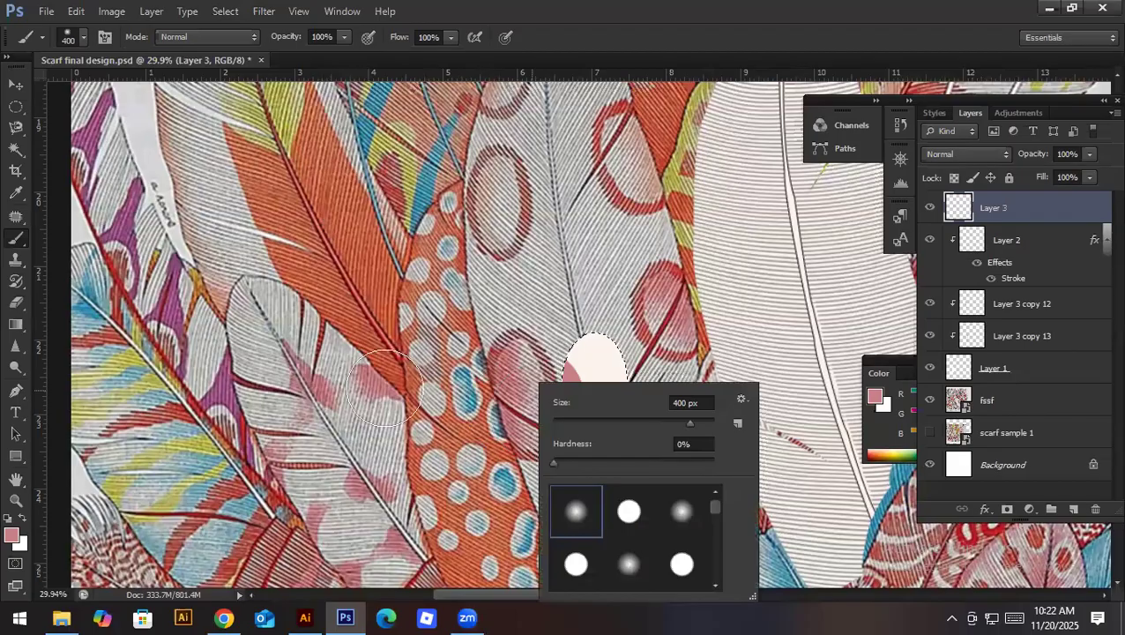
{"action": "left_click", "coordinate": [383, 387]}
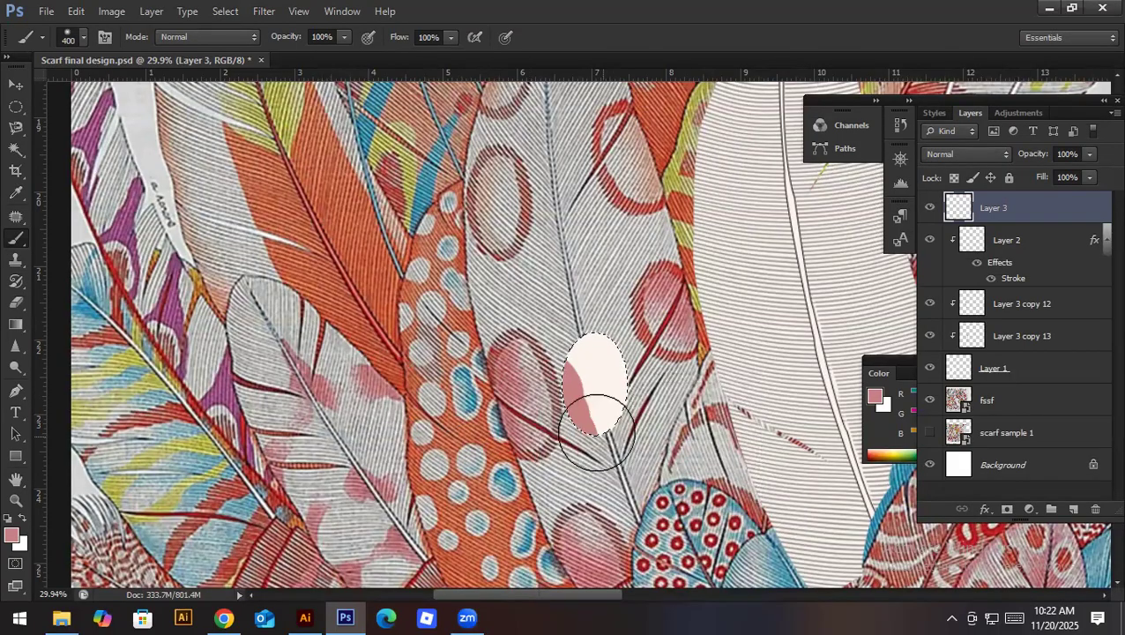
{"action": "key", "text": "ctrl+z"}
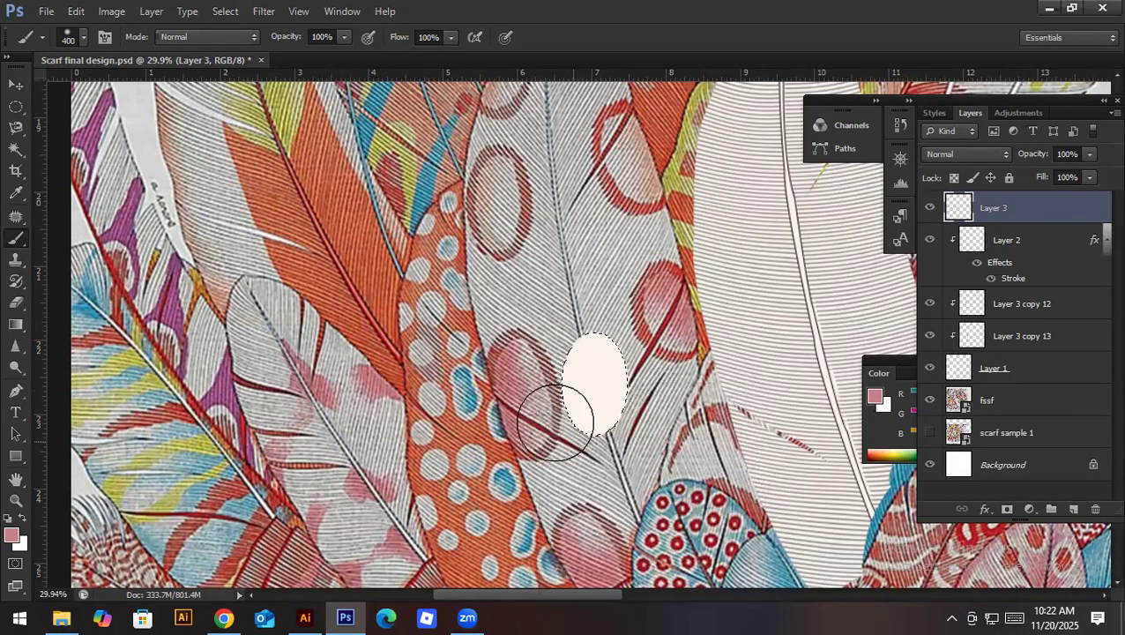
Step: Paint soft pink shading down the left side of the selected ellipse, fading towards its off-white right side
{"action": "left_click_drag", "start_coordinate": [541, 410], "coordinate": [536, 381]}
{"action": "mouse_move", "coordinate": [583, 296]}
{"action": "left_mouse_down"}
{"action": "mouse_move", "coordinate": [555, 401]}
{"action": "mouse_move", "coordinate": [617, 520]}
{"action": "left_mouse_up"}
{"action": "key", "text": "ctrl+z"}
{"action": "key", "text": "ctrl+d"}
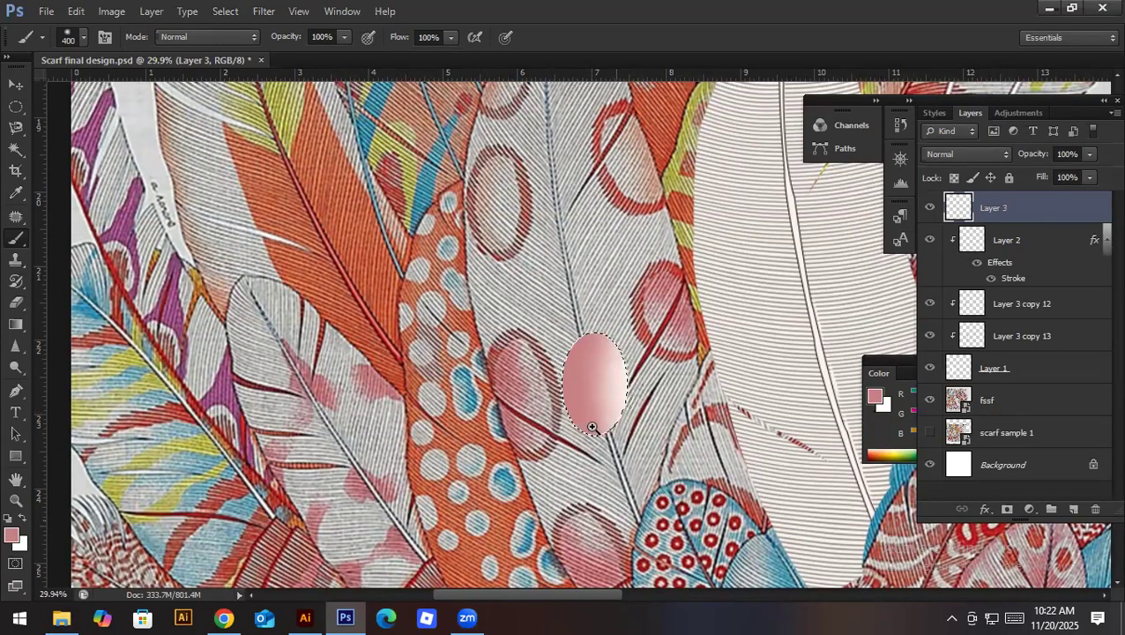
{"action": "scroll", "coordinate": [600, 433], "scroll_direction": "up", "scroll_amount": 2}
{"action": "scroll", "coordinate": [548, 432], "scroll_direction": "up", "scroll_amount": 1}
{"action": "key", "text": "ctrl+shift+d"}
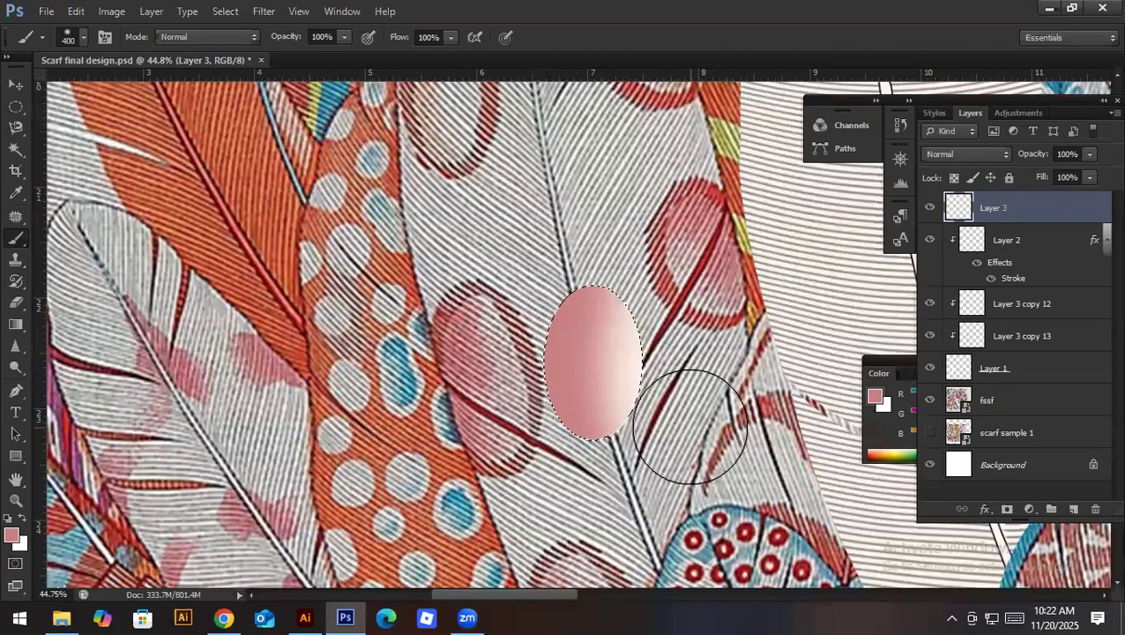
Step: Deselect, duplicate the shaded ellipse layer and scale the copy up evenly to about 129% around its centre
{"action": "key", "text": "v"}
{"action": "key", "text": "ctrl+d"}
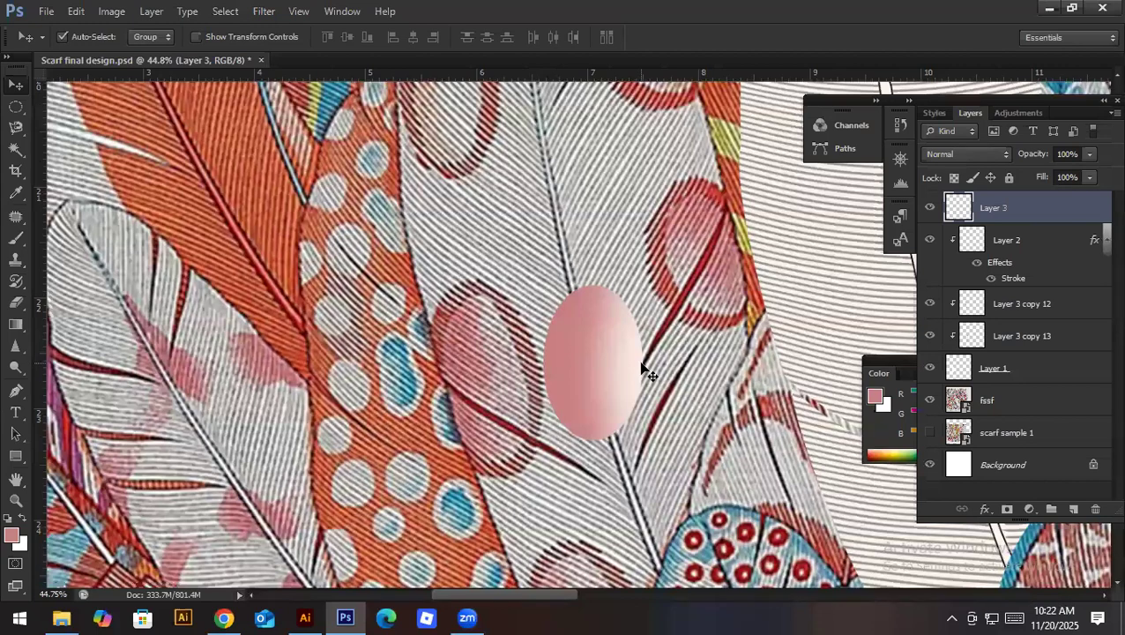
{"action": "key", "text": "ctrl+j"}
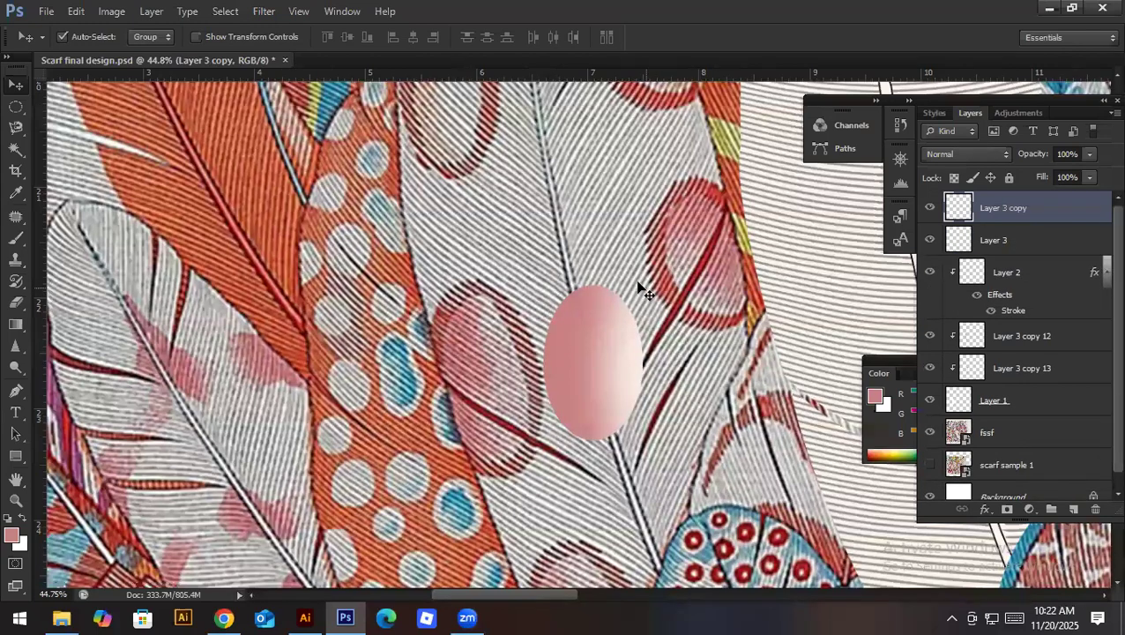
{"action": "key", "text": "ctrl+t"}
{"action": "left_click_drag", "start_coordinate": [657, 266], "coordinate": [668, 247]}
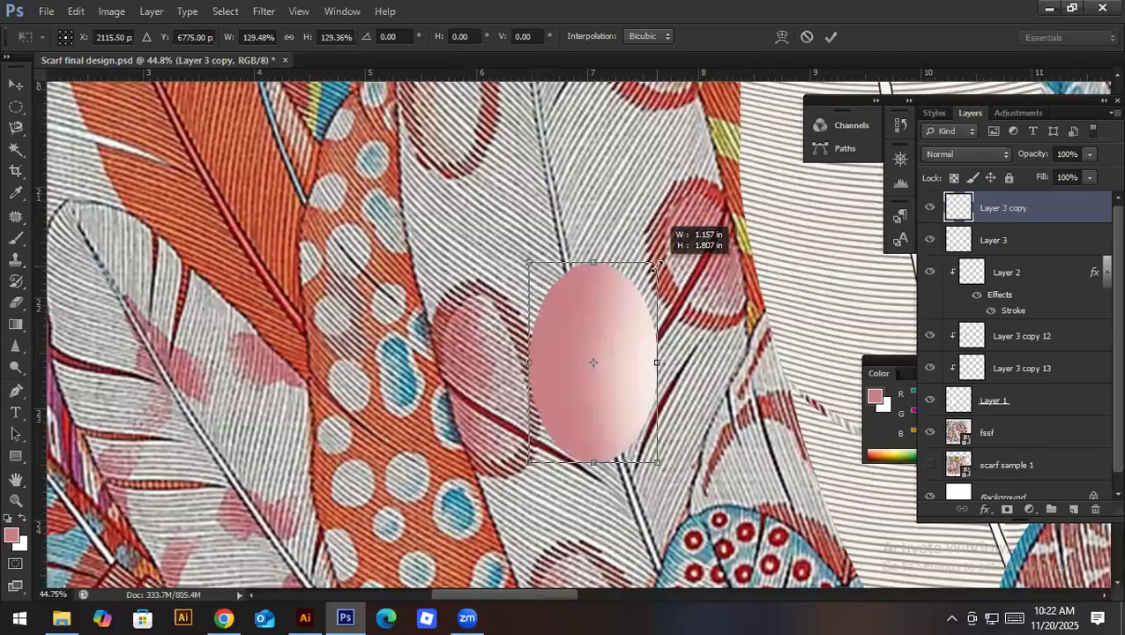
{"action": "key", "text": "Return"}
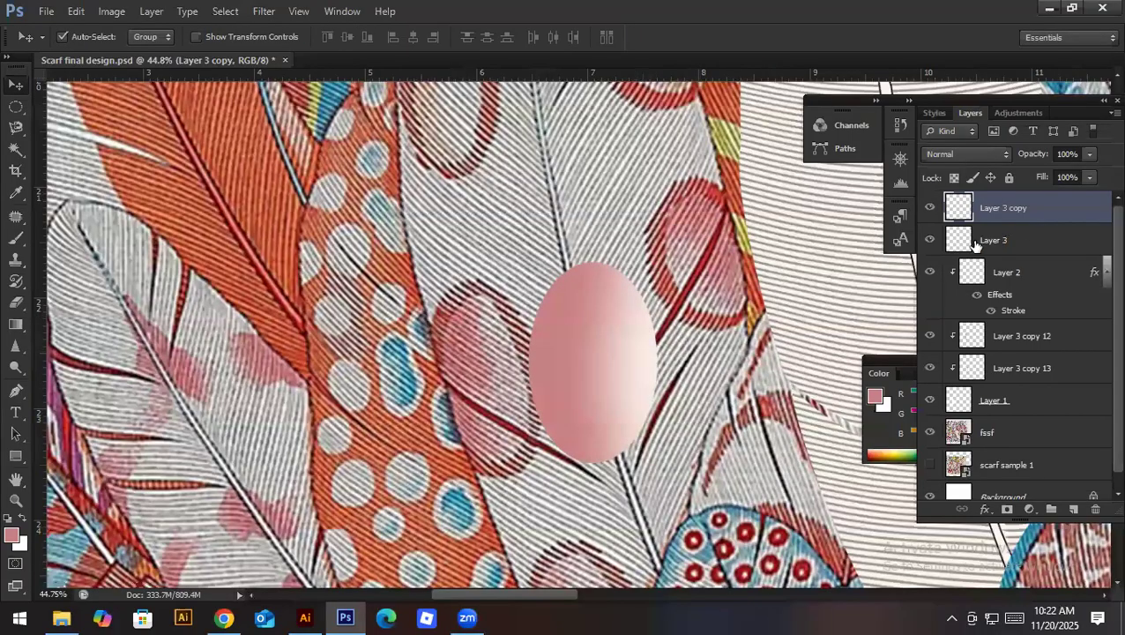
Step: Cut the shape of the Layer 3 ellipse out of Layer 3 copy so that only an outer ring remains
{"action": "left_click", "coordinate": [962, 242]}
{"action": "left_click", "coordinate": [963, 242], "text": "ctrl"}
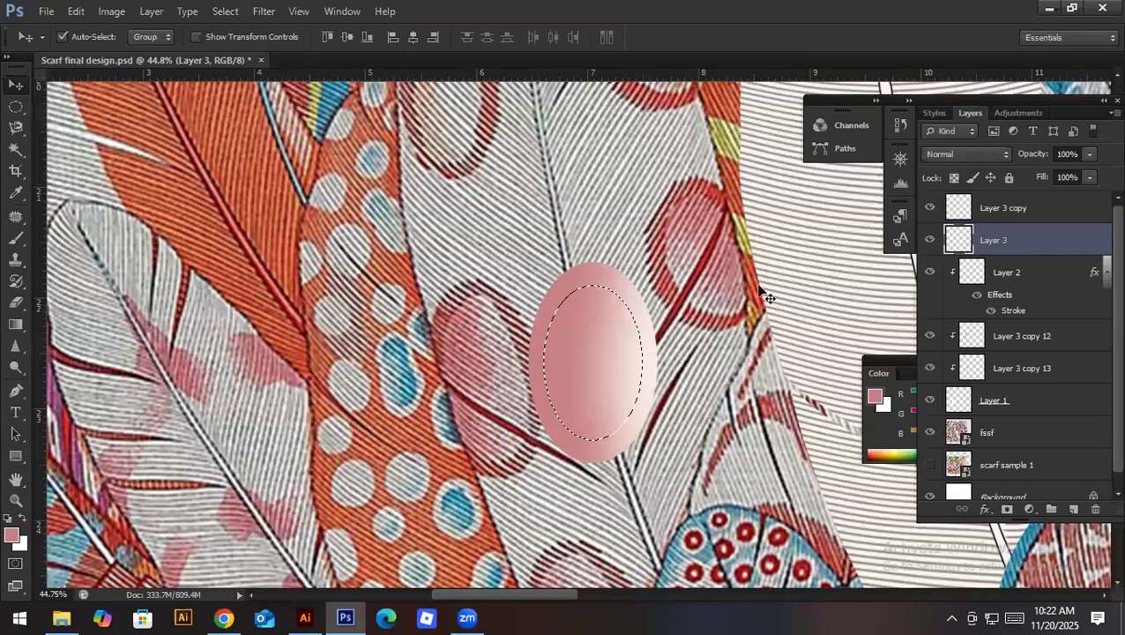
{"action": "left_click", "coordinate": [957, 210]}
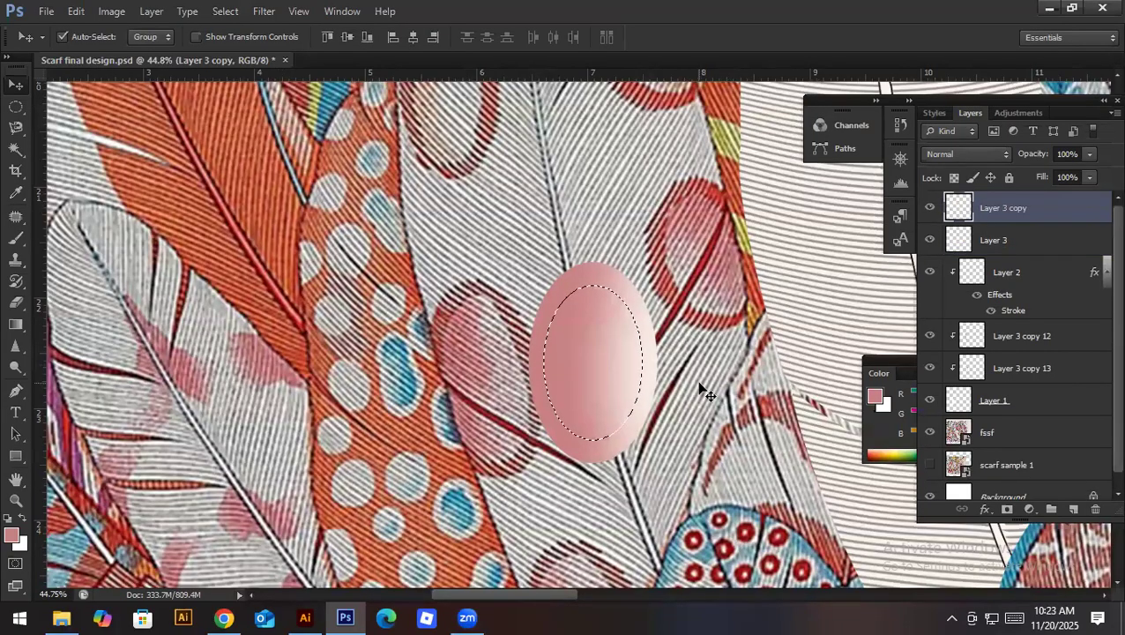
{"action": "key", "text": "ctrl+d"}
{"action": "left_click", "coordinate": [930, 209]}
{"action": "left_click", "coordinate": [931, 209]}
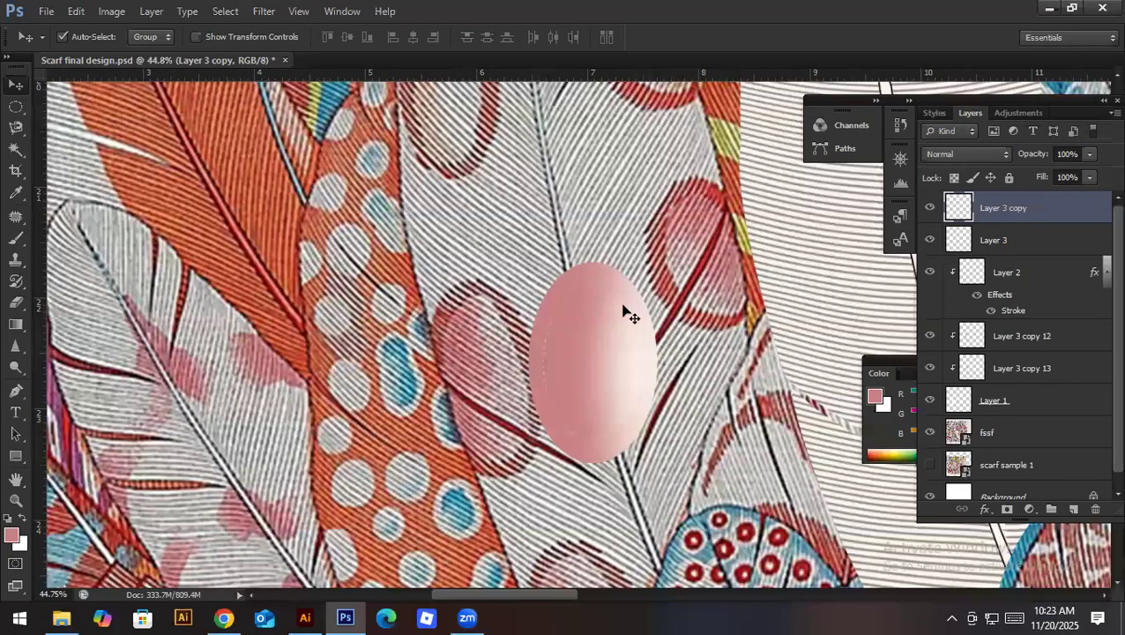
Step: Fill the selected ring on Layer 3 copy with red sampled from the outline of the reference's right-hand spot, and deselect
{"action": "key", "text": "ctrl+z"}
{"action": "key", "text": "o"}
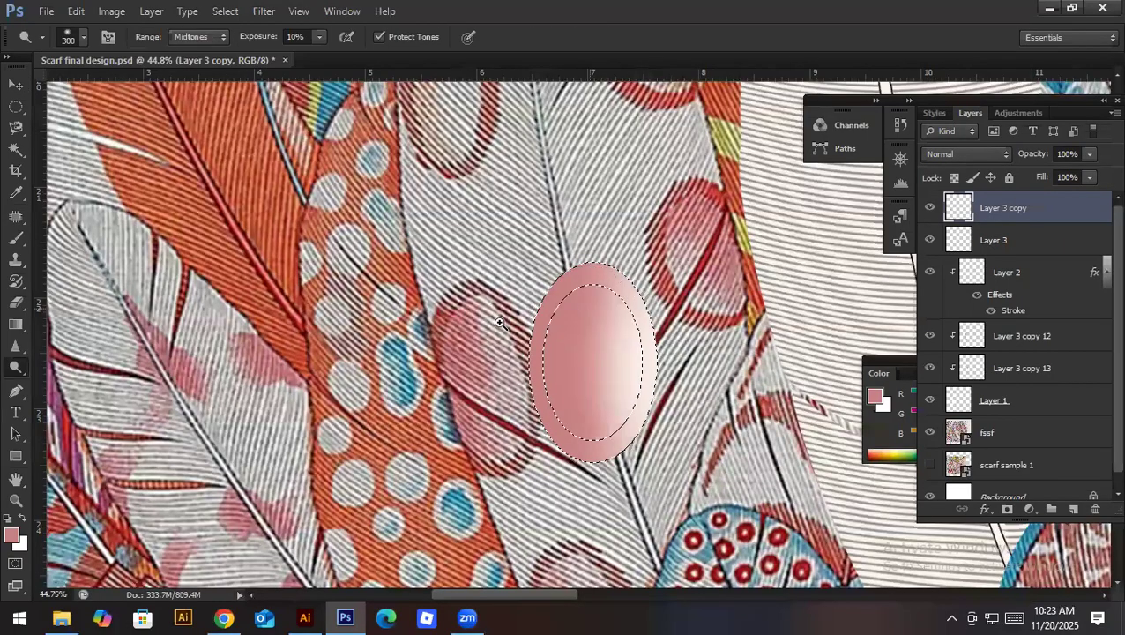
{"action": "scroll", "coordinate": [493, 322], "scroll_direction": "up", "scroll_amount": 5}
{"action": "key", "text": "i"}
{"action": "left_click", "coordinate": [424, 317]}
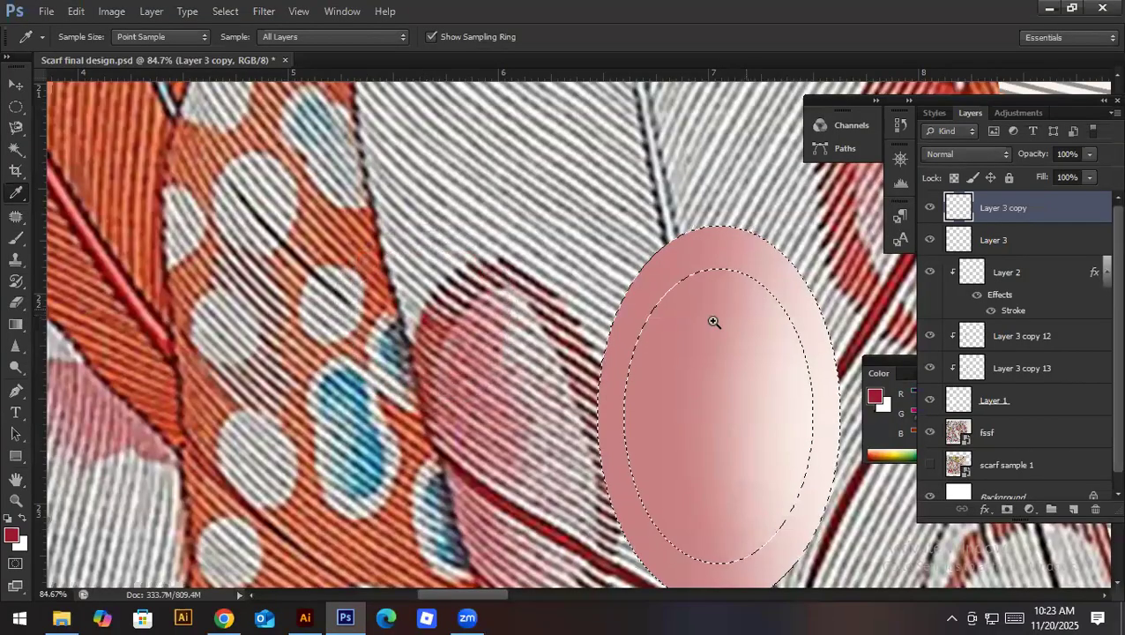
{"action": "scroll", "coordinate": [668, 325], "scroll_direction": "down", "scroll_amount": 5}
{"action": "key", "text": "alt+BackSpace"}
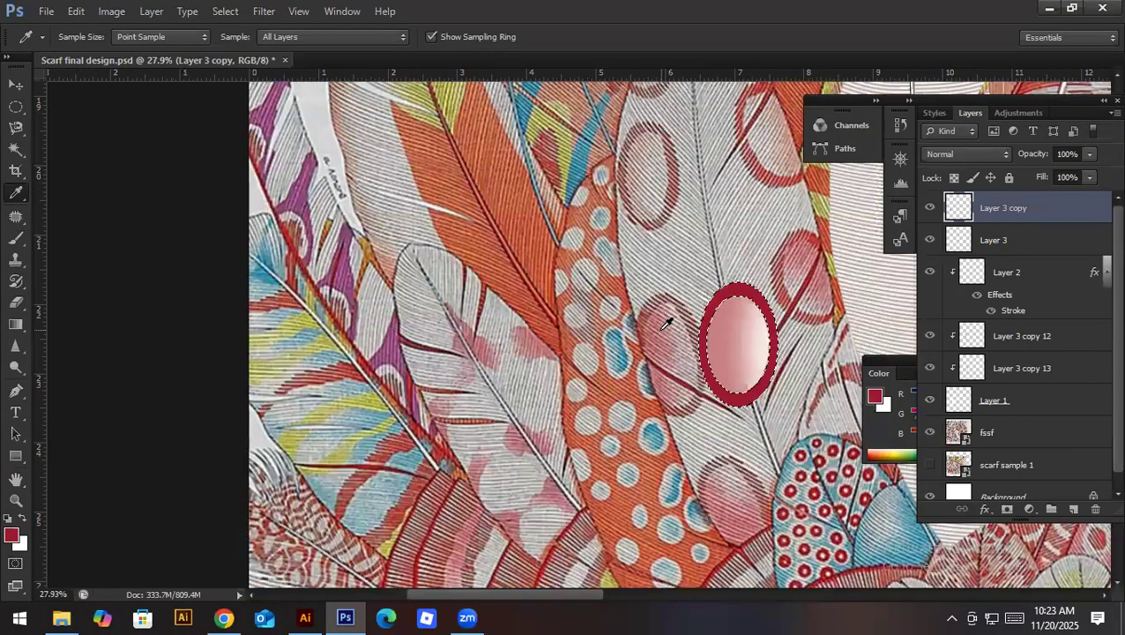
{"action": "left_click", "coordinate": [813, 237]}
{"action": "key", "text": "alt+BackSpace"}
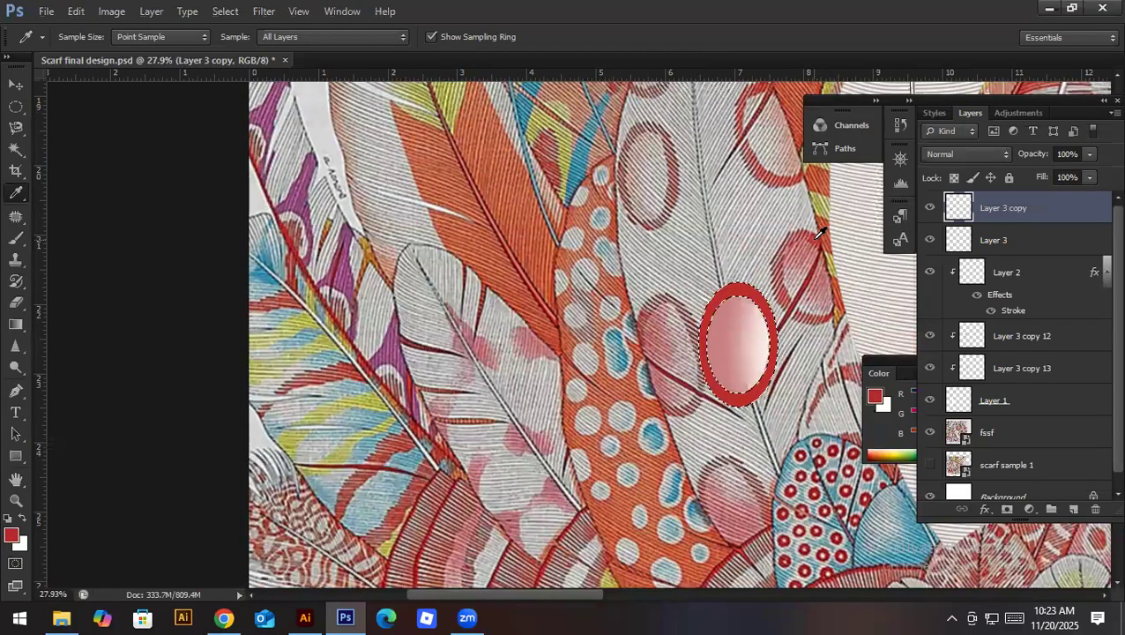
{"action": "key", "text": "ctrl+d"}
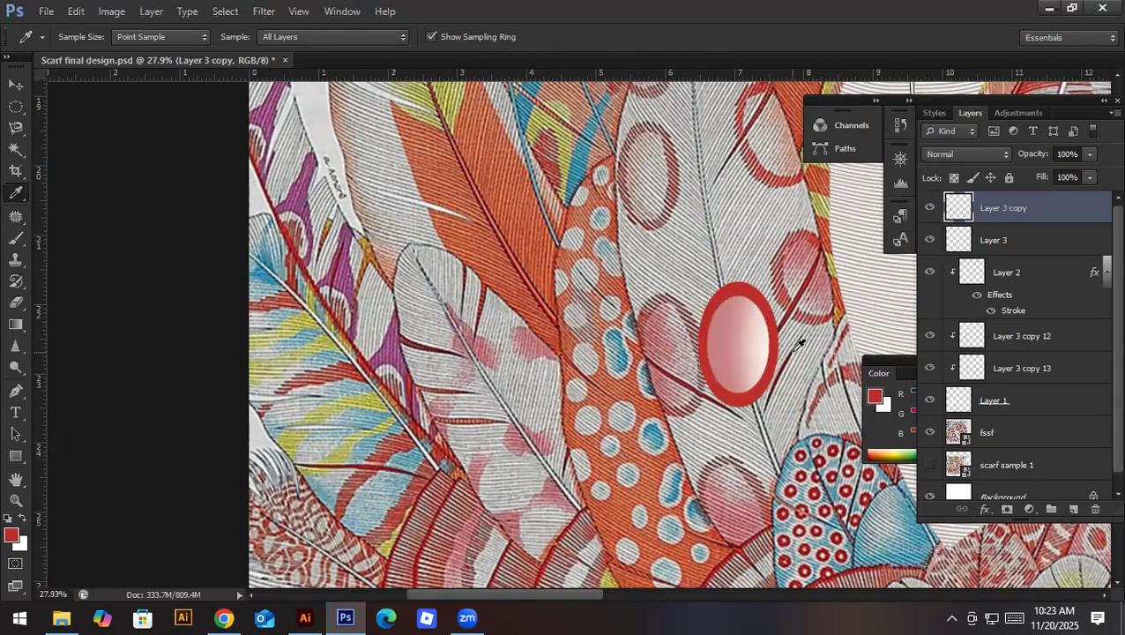
Step: Scale the pink ellipse on Layer 3 up slightly so its edge tucks under the red ring
{"action": "key", "text": "v"}
{"action": "left_click_drag", "start_coordinate": [727, 352], "coordinate": [781, 383]}
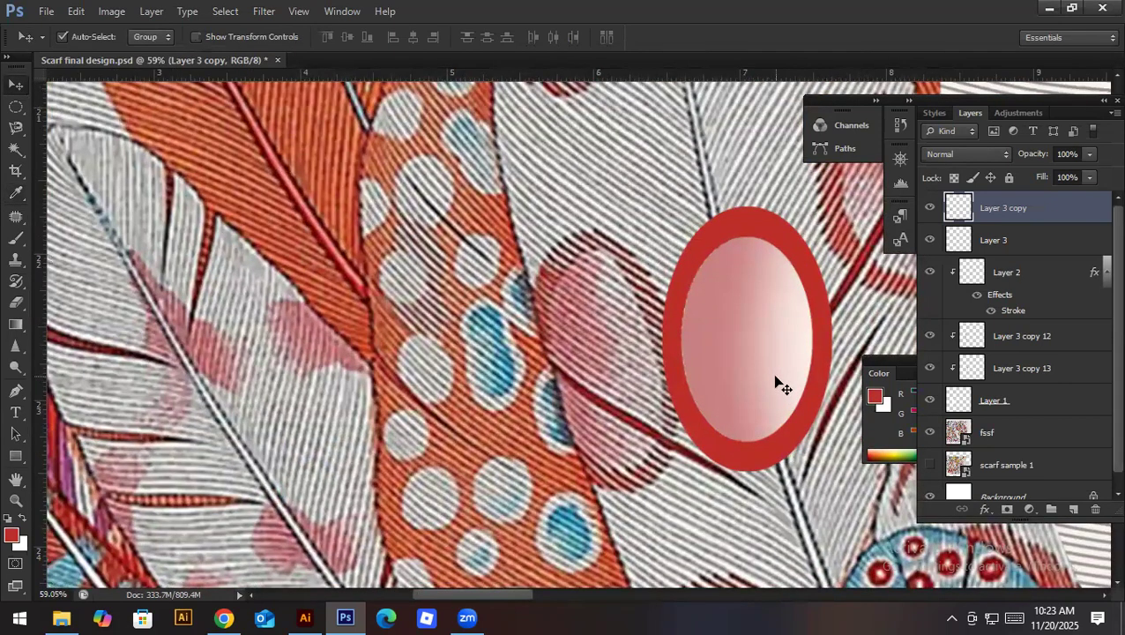
{"action": "left_click", "coordinate": [782, 311]}
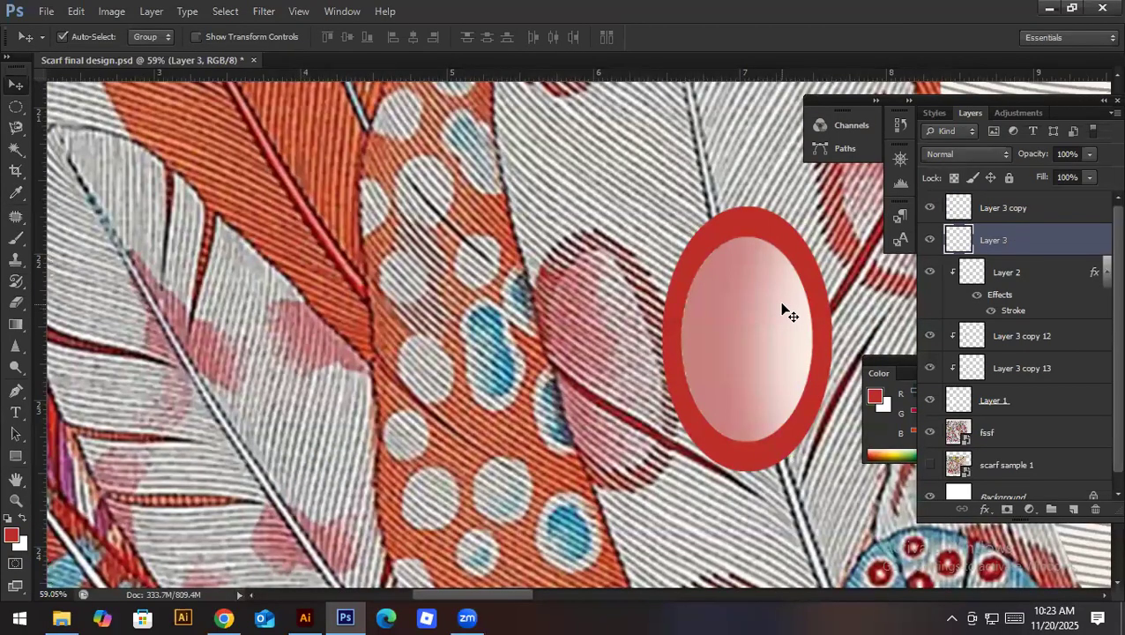
{"action": "key", "text": "ctrl+t"}
{"action": "left_click_drag", "start_coordinate": [811, 237], "coordinate": [818, 231]}
{"action": "key", "text": "Return"}
{"action": "left_click", "coordinate": [1003, 208]}
{"action": "left_click", "coordinate": [959, 208], "text": "ctrl"}
{"action": "key", "text": "i"}
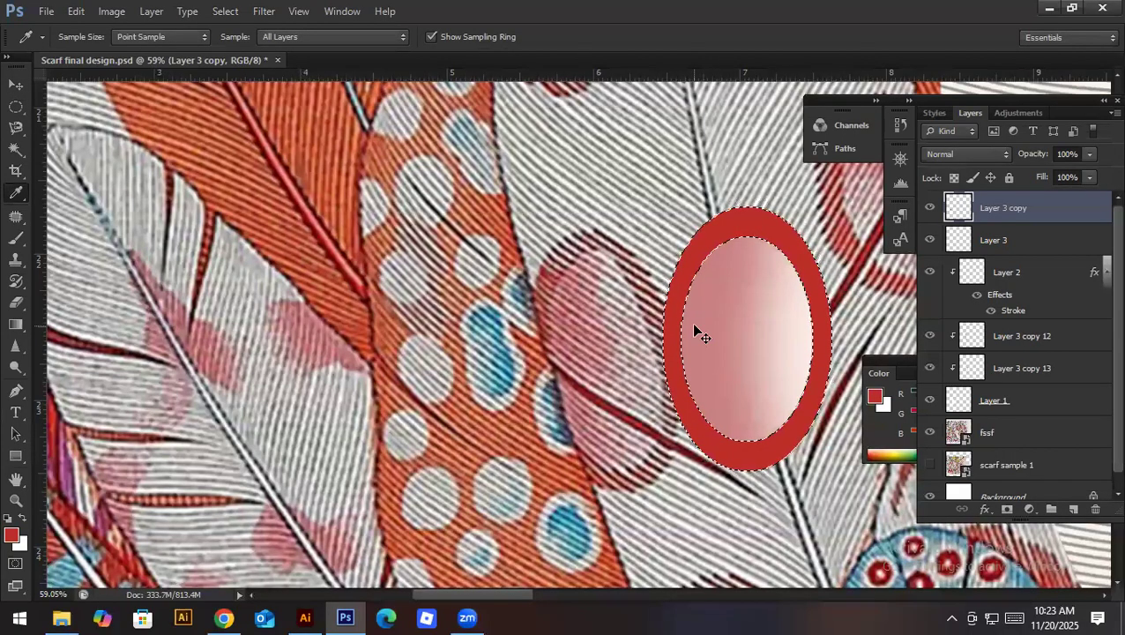
{"action": "key", "text": "ctrl+d"}
{"action": "key", "text": "v"}
{"action": "left_click", "coordinate": [705, 336]}
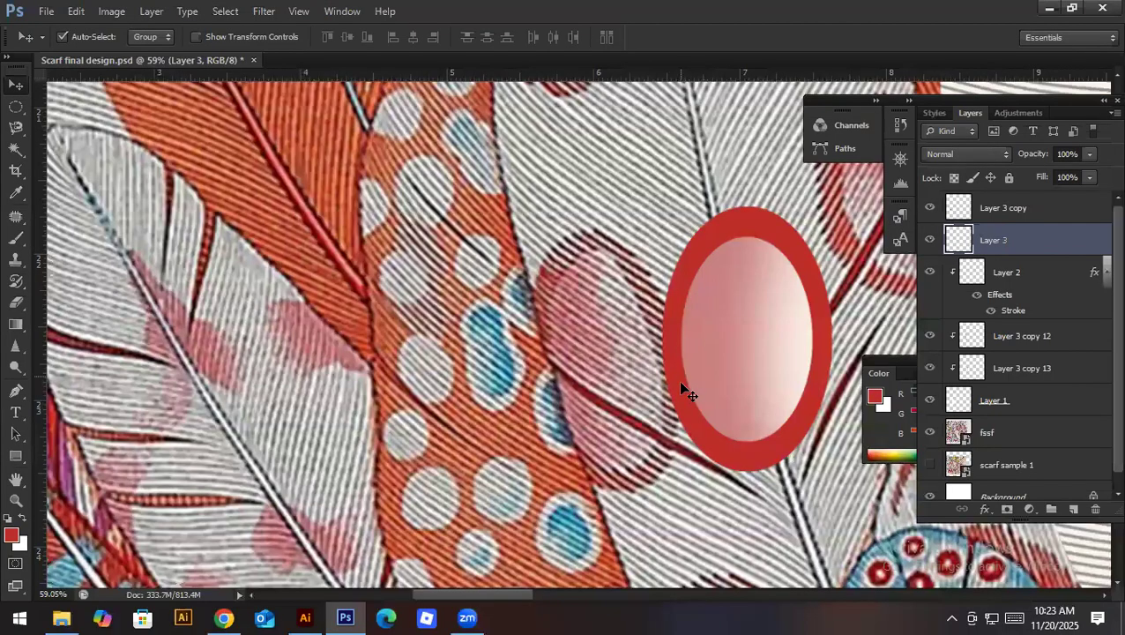
{"action": "left_click", "coordinate": [16, 367]}
{"action": "left_click", "coordinate": [86, 368]}
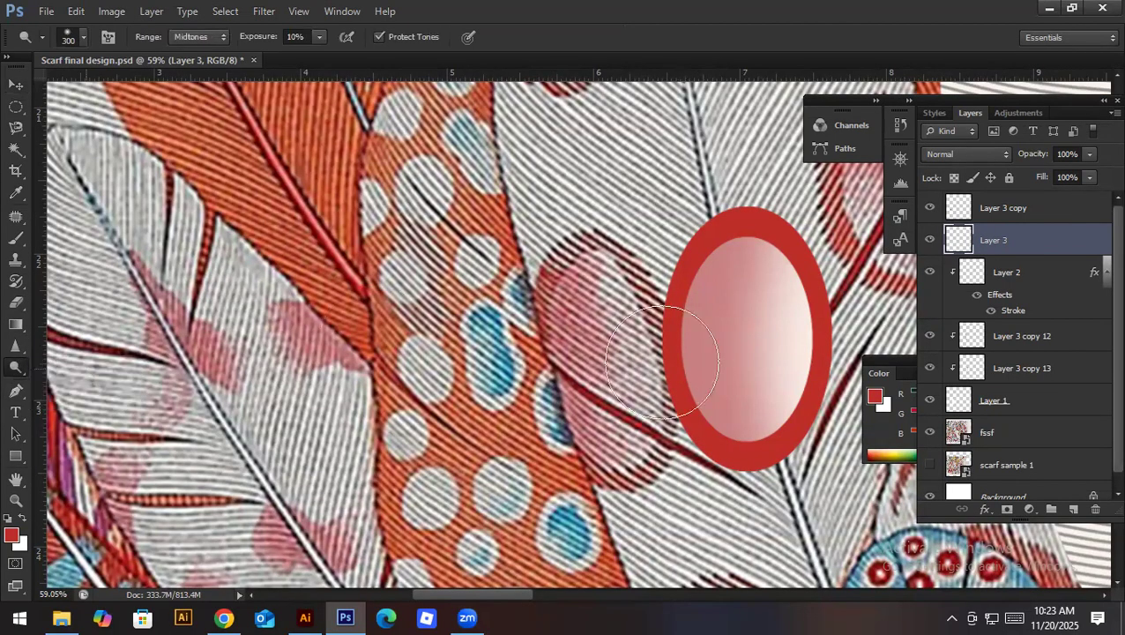
{"action": "key", "text": "bracketleft"}
{"action": "key", "text": "bracketleft"}
{"action": "key", "text": "bracketleft"}
{"action": "key", "text": "bracketleft"}
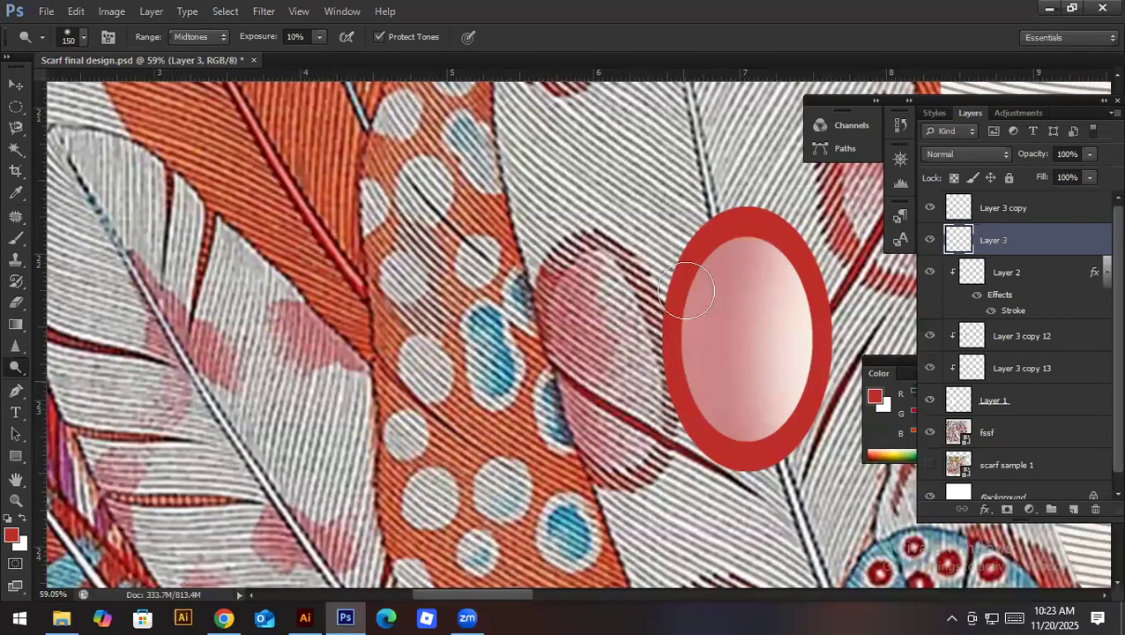
{"action": "key", "text": "alt+bracketright"}
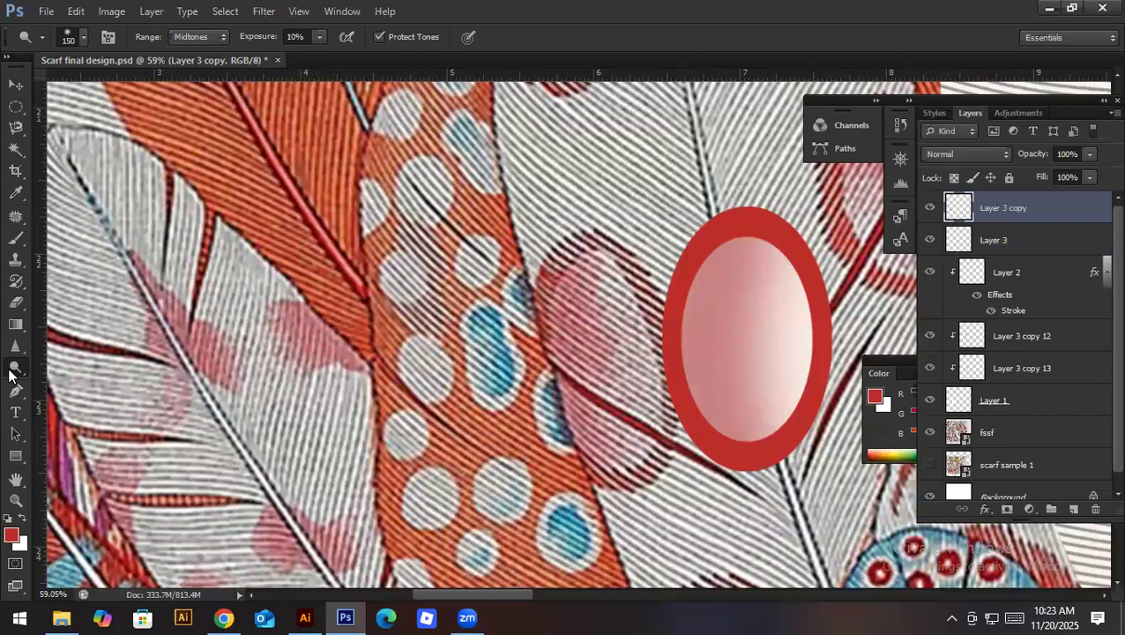
Step: Darken the left side of the pink ellipse on Layer 3 with the Burn tool, size 100, midtones at 10% exposure
{"action": "right_click", "coordinate": [16, 367]}
{"action": "left_click", "coordinate": [79, 379]}
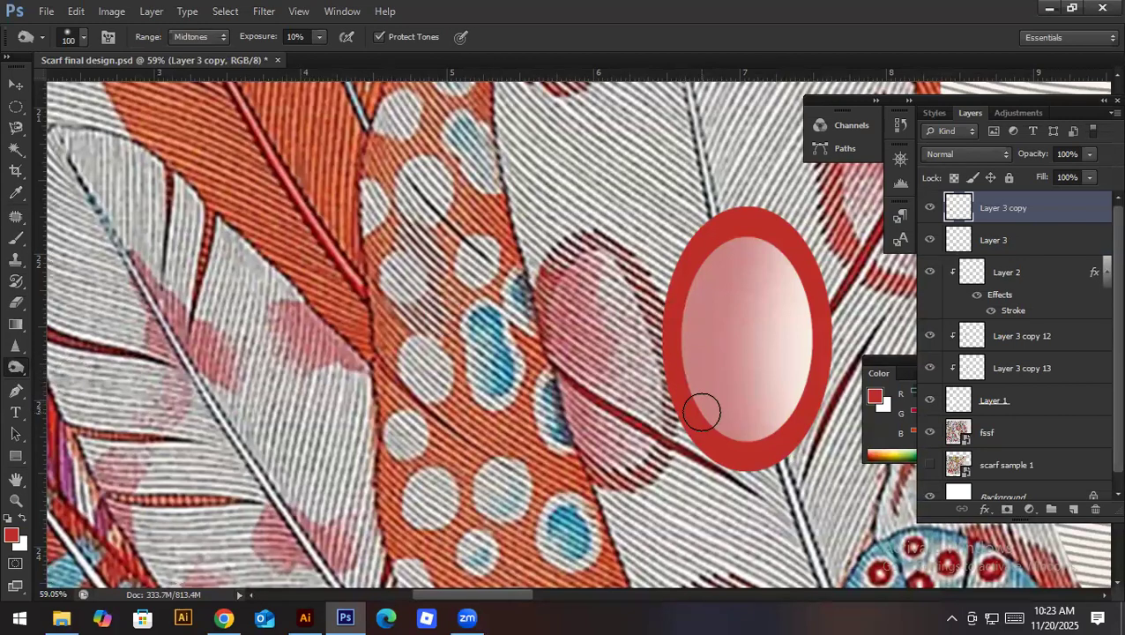
{"action": "left_click", "coordinate": [929, 240]}
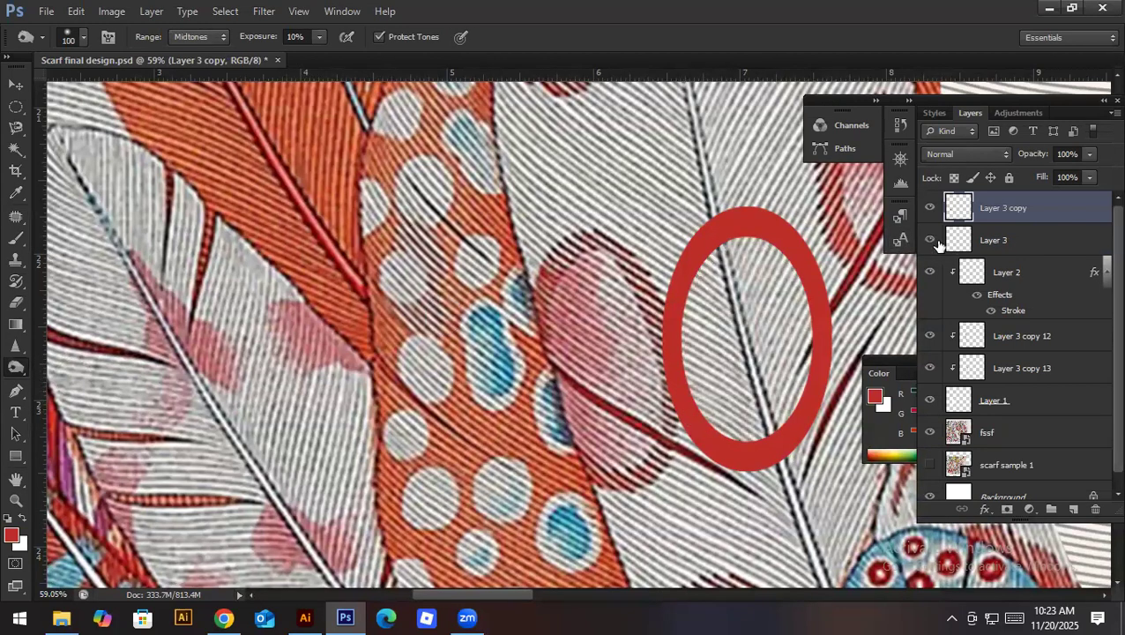
{"action": "left_click", "coordinate": [963, 239]}
{"action": "mouse_move", "coordinate": [698, 358]}
{"action": "left_mouse_down"}
{"action": "mouse_move", "coordinate": [707, 254]}
{"action": "mouse_move", "coordinate": [694, 409]}
{"action": "mouse_move", "coordinate": [683, 299]}
{"action": "mouse_move", "coordinate": [699, 315]}
{"action": "mouse_move", "coordinate": [698, 393]}
{"action": "mouse_move", "coordinate": [701, 263]}
{"action": "mouse_move", "coordinate": [678, 390]}
{"action": "mouse_move", "coordinate": [687, 416]}
{"action": "mouse_move", "coordinate": [716, 255]}
{"action": "mouse_move", "coordinate": [708, 435]}
{"action": "mouse_move", "coordinate": [698, 314]}
{"action": "mouse_move", "coordinate": [730, 251]}
{"action": "mouse_move", "coordinate": [714, 406]}
{"action": "mouse_move", "coordinate": [724, 231]}
{"action": "mouse_move", "coordinate": [740, 485]}
{"action": "mouse_move", "coordinate": [728, 455]}
{"action": "mouse_move", "coordinate": [765, 443]}
{"action": "mouse_move", "coordinate": [730, 413]}
{"action": "mouse_move", "coordinate": [681, 317]}
{"action": "left_mouse_up"}
Step: Refill the ring on Layer 3 copy with a darker red sampled from the reference spot, and deselect
{"action": "left_click", "coordinate": [963, 209]}
{"action": "left_click", "coordinate": [958, 212], "text": "ctrl"}
{"action": "key", "text": "i"}
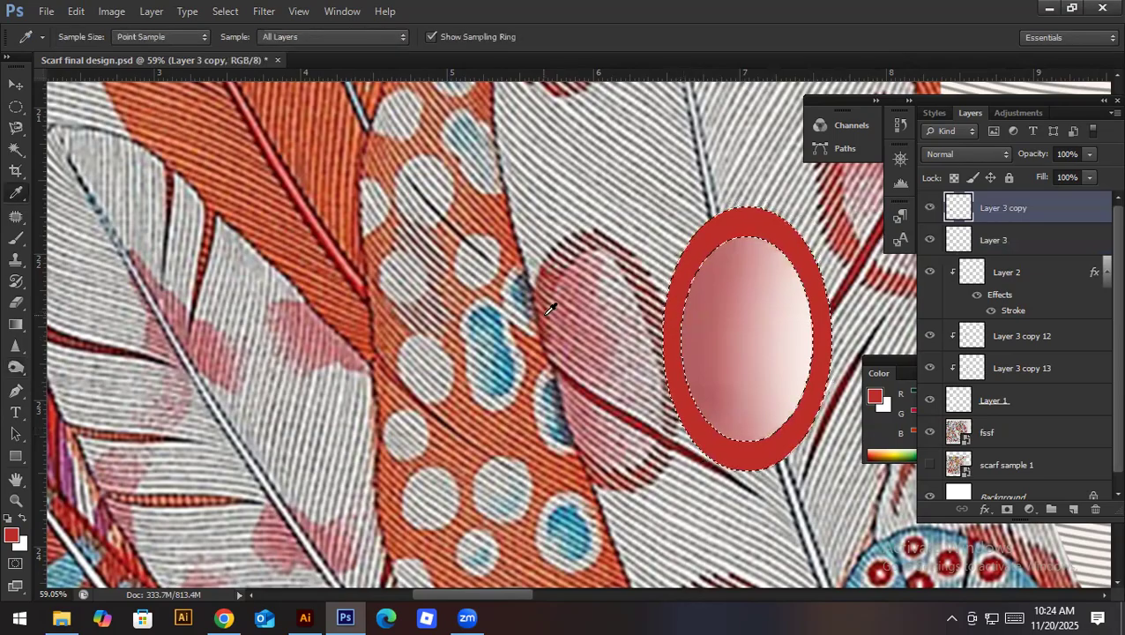
{"action": "left_click", "coordinate": [564, 296]}
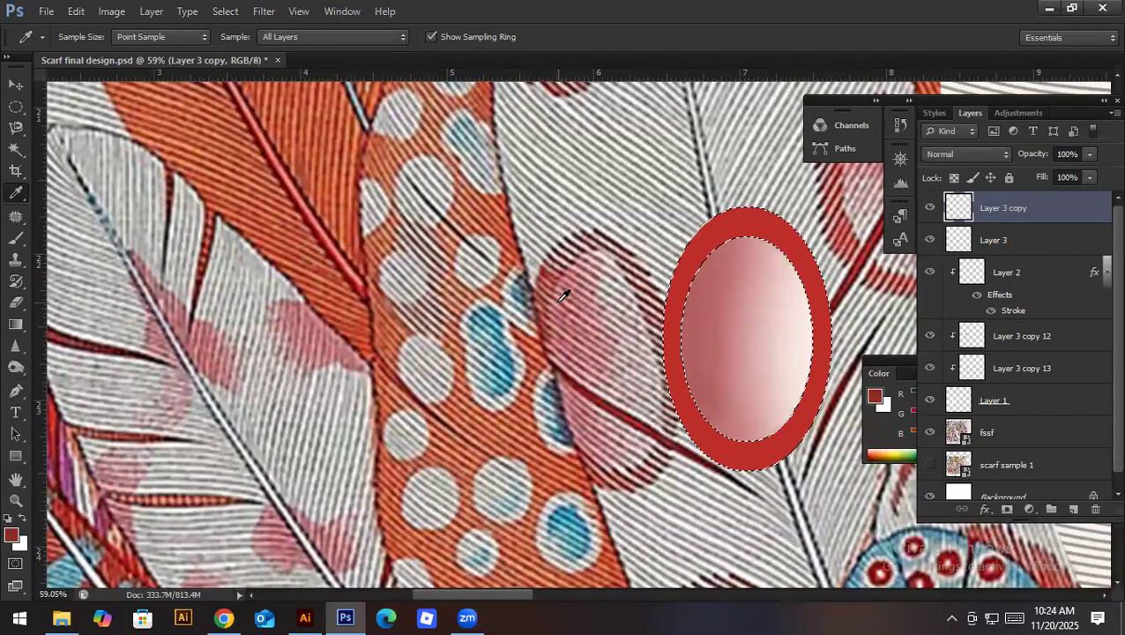
{"action": "key", "text": "alt+BackSpace"}
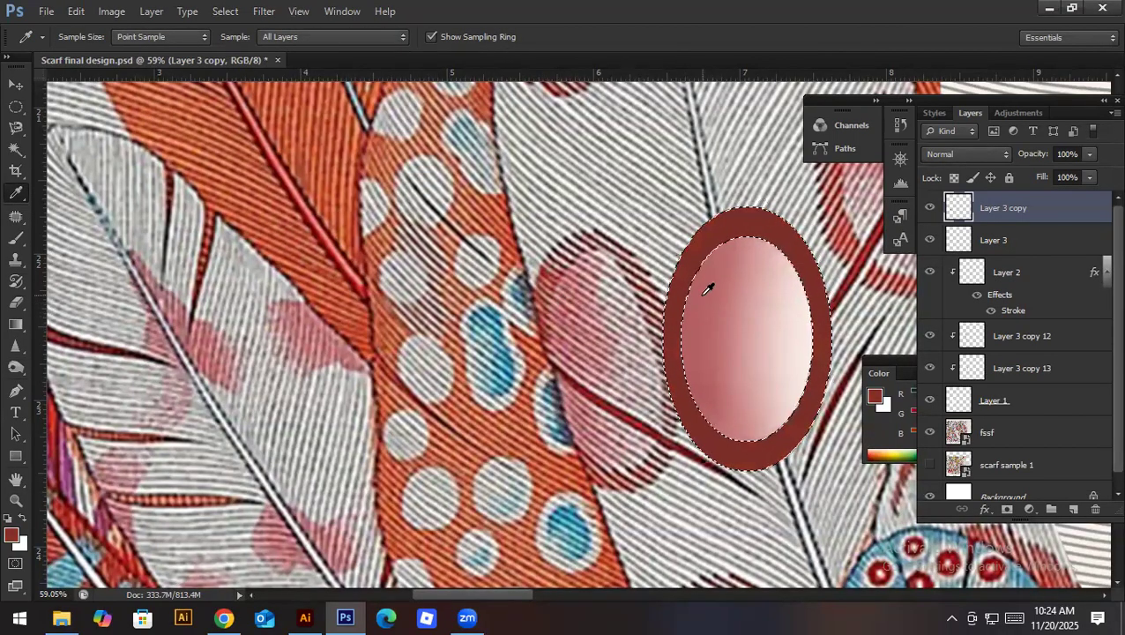
{"action": "key", "text": "ctrl+d"}
Step: Nudge the ellipse and ring together slightly right, duplicate both layers, and keep the duplicates as a hidden group
{"action": "key", "text": "v"}
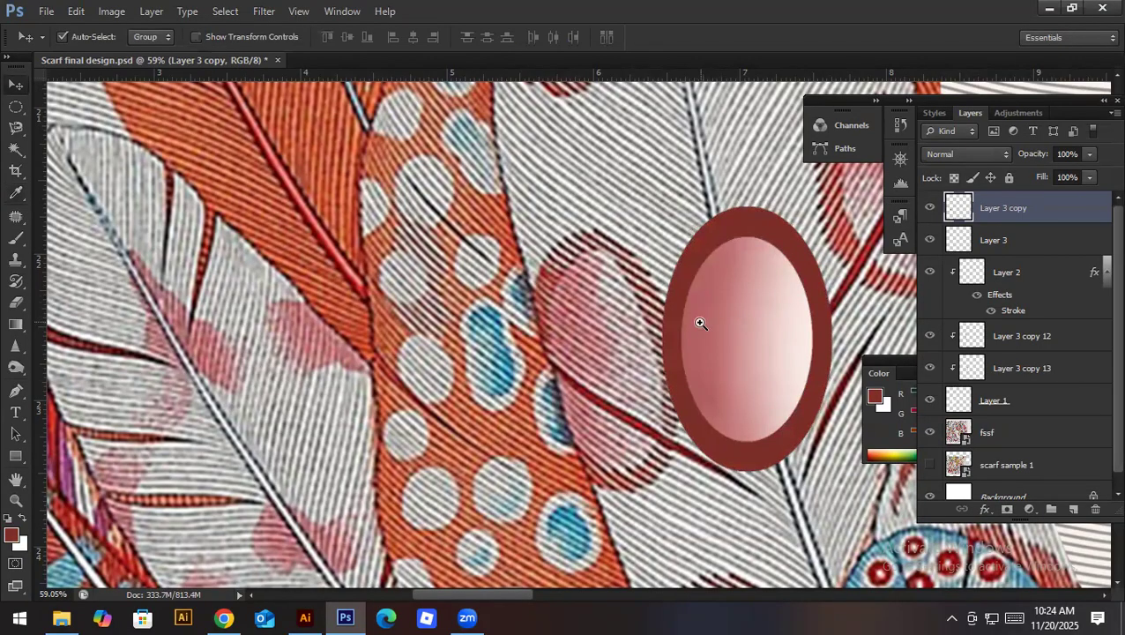
{"action": "left_click_drag", "start_coordinate": [697, 296], "coordinate": [864, 299]}
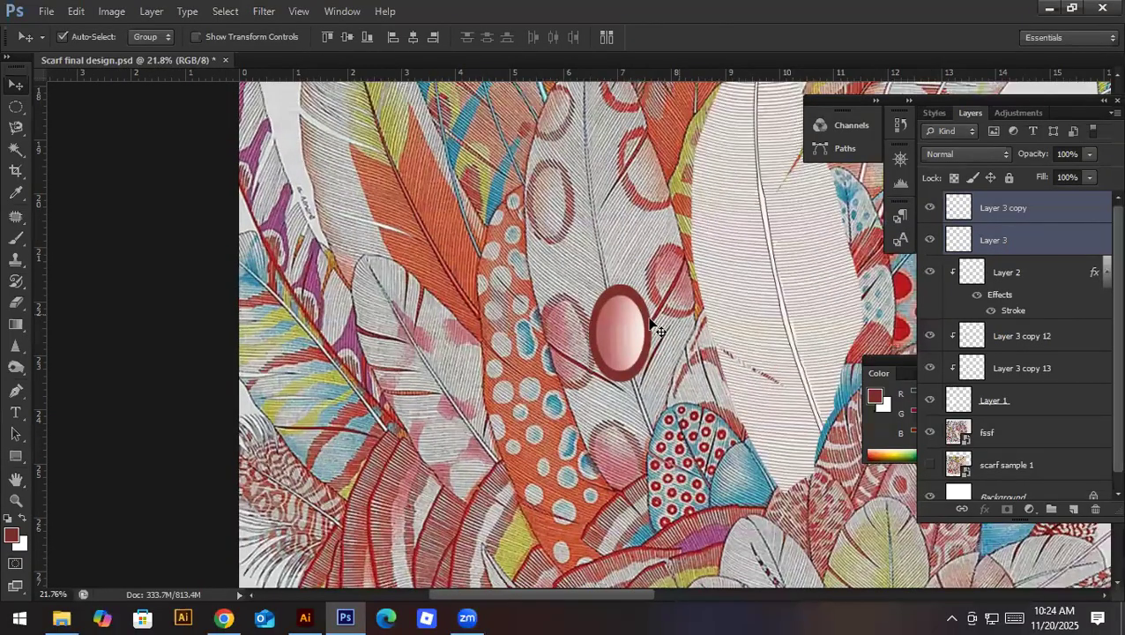
{"action": "left_click_drag", "start_coordinate": [650, 320], "coordinate": [659, 320]}
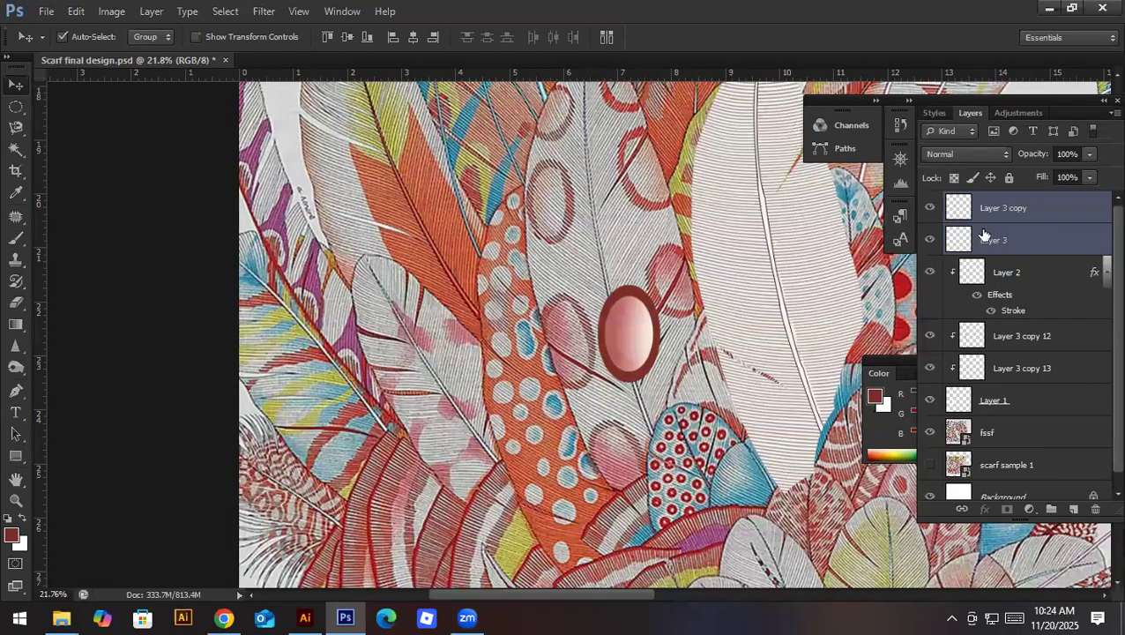
{"action": "key", "text": "ctrl+j"}
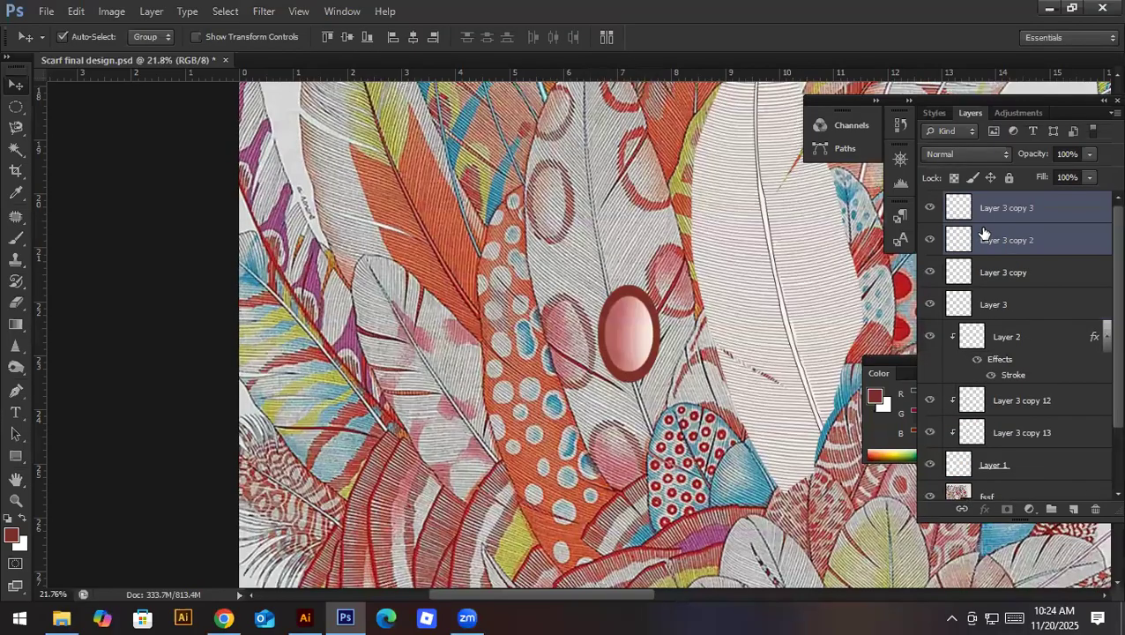
{"action": "key", "text": "ctrl+g"}
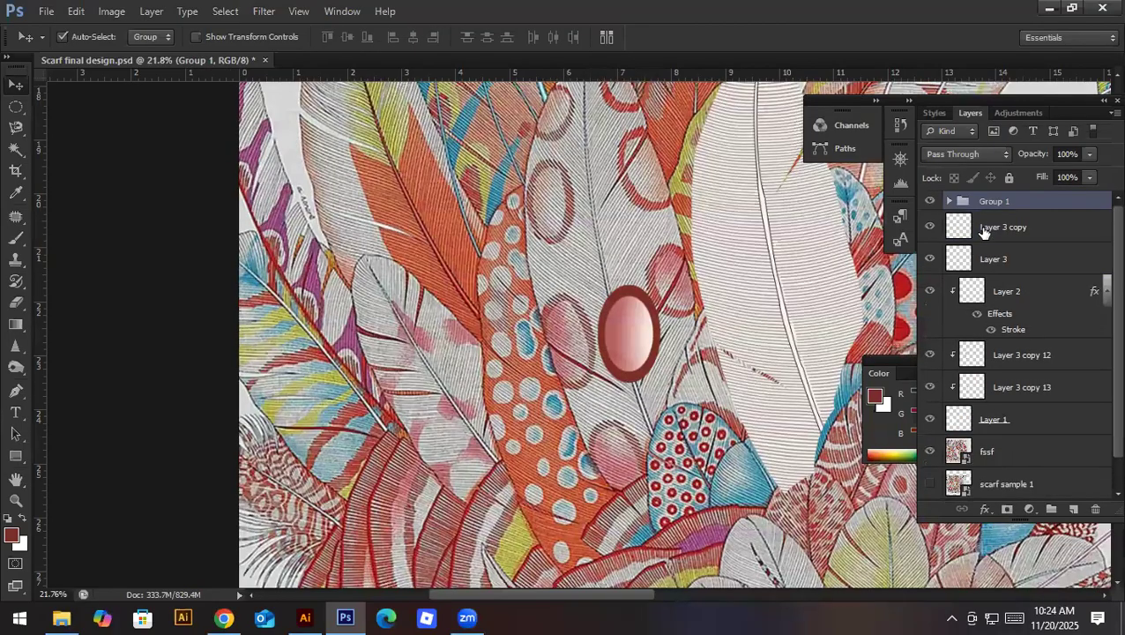
{"action": "left_click", "coordinate": [929, 201]}
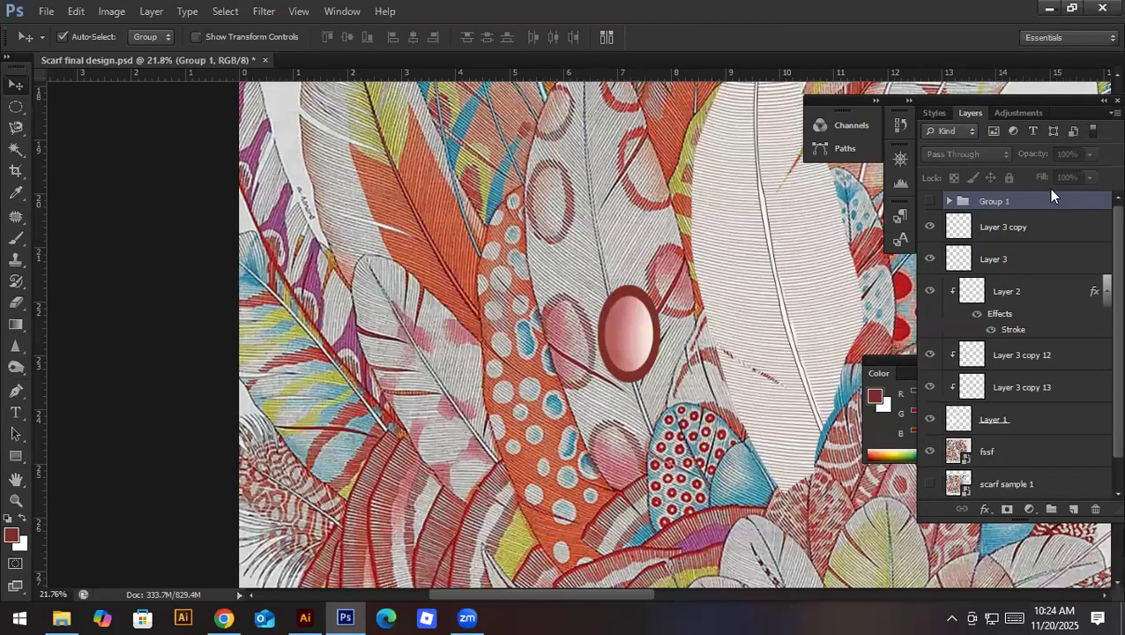
Step: Merge the original ellipse and ring layers, Layer 3 and Layer 3 copy, into one layer
{"action": "left_click", "coordinate": [981, 231]}
{"action": "left_click", "coordinate": [983, 260], "text": "shift"}
{"action": "key", "text": "ctrl+e"}
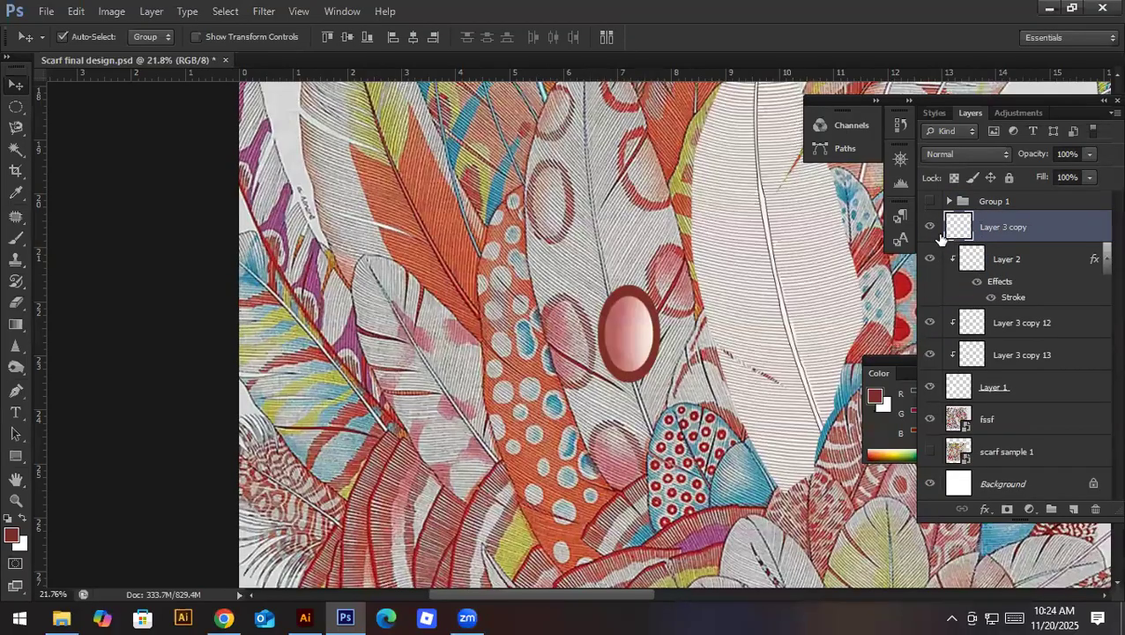
Step: Warp the merged spot's outline in Liquify with a size 200 brush at pressure 100 for a less regular shape
{"action": "left_click", "coordinate": [267, 18]}
{"action": "left_click", "coordinate": [321, 126]}
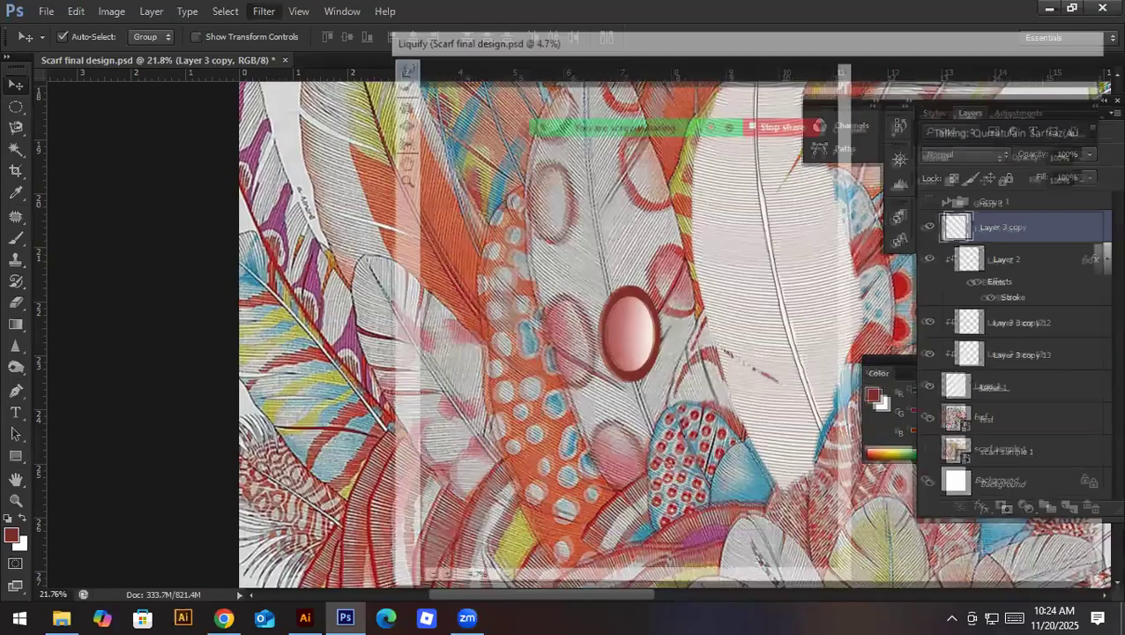
{"action": "left_click_drag", "start_coordinate": [500, 364], "coordinate": [528, 384]}
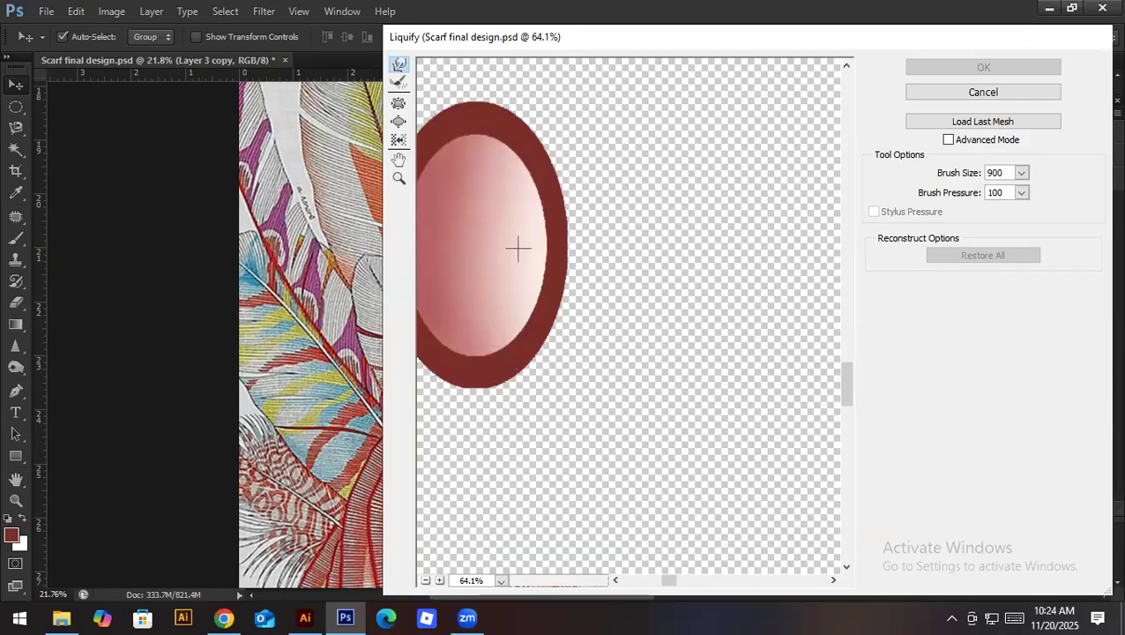
{"action": "key", "text": "bracketleft"}
{"action": "key", "text": "bracketleft"}
{"action": "key", "text": "bracketleft"}
{"action": "key", "text": "bracketleft"}
{"action": "key", "text": "bracketright"}
{"action": "key", "text": "bracketright"}
{"action": "key", "text": "bracketright"}
{"action": "key", "text": "bracketright"}
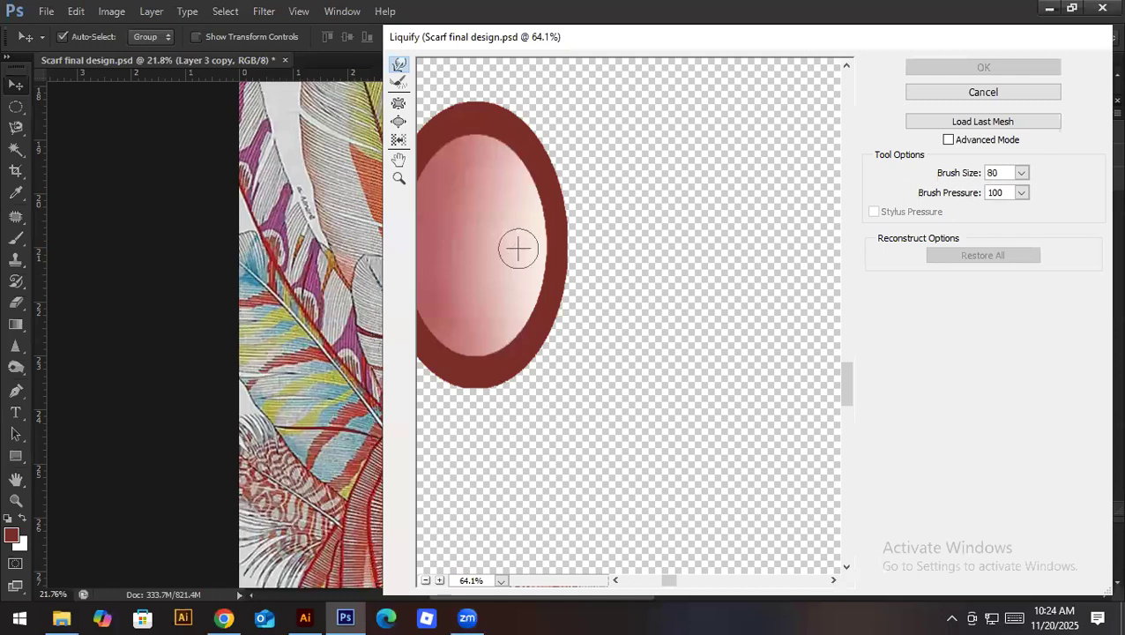
{"action": "key", "text": "bracketright"}
{"action": "left_click_drag", "start_coordinate": [514, 246], "coordinate": [640, 318]}
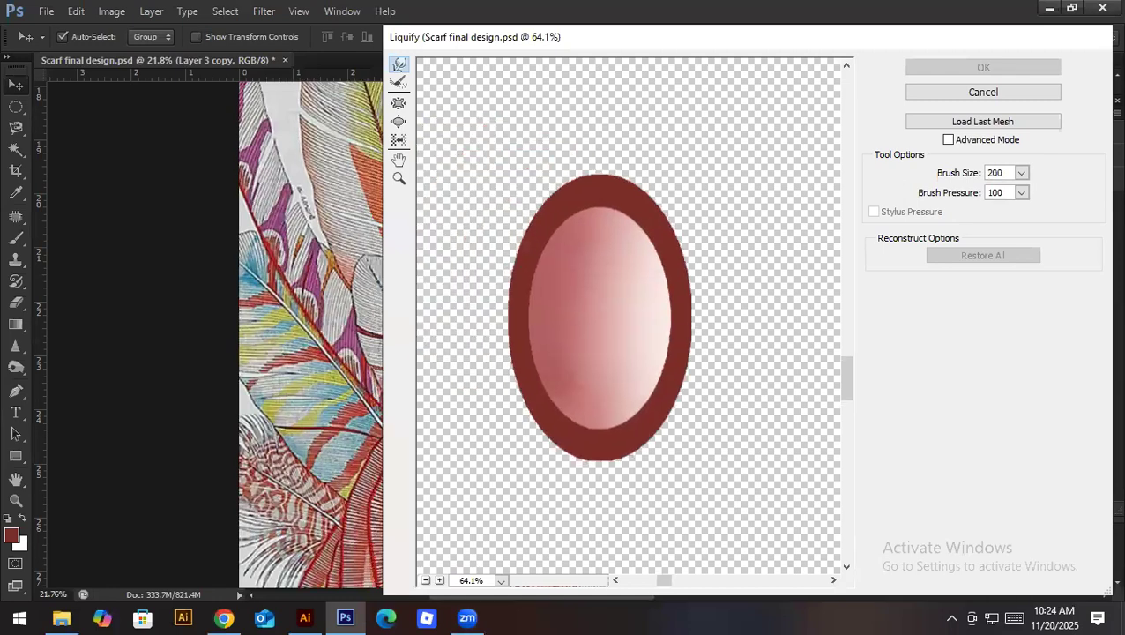
{"action": "left_click_drag", "start_coordinate": [602, 219], "coordinate": [541, 194]}
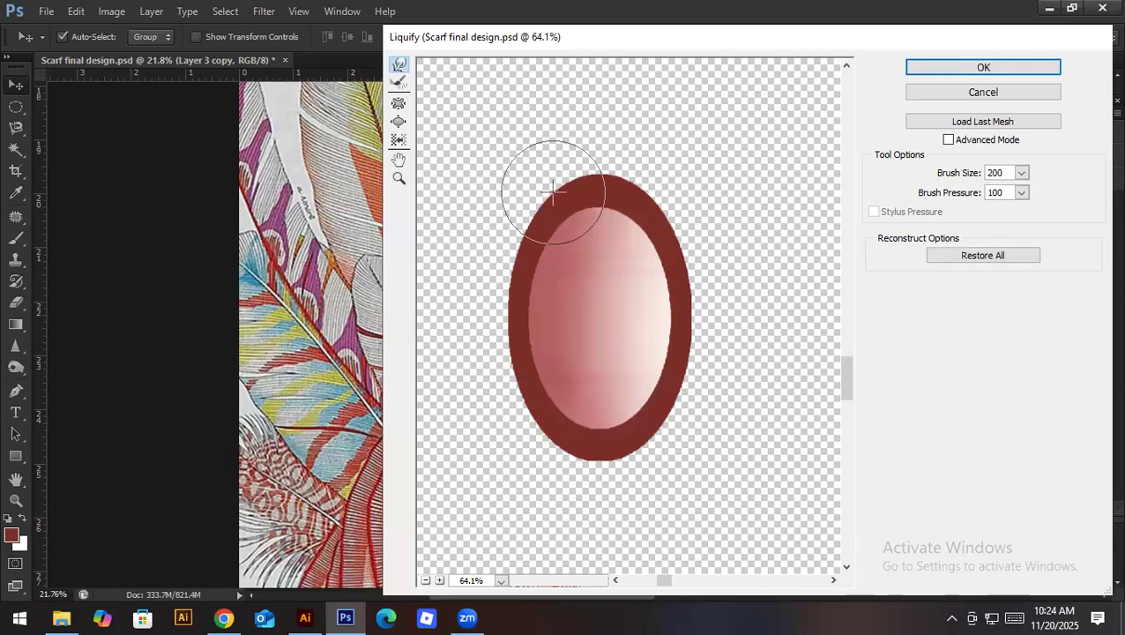
{"action": "mouse_move", "coordinate": [545, 432]}
{"action": "left_mouse_down"}
{"action": "mouse_move", "coordinate": [535, 434]}
{"action": "mouse_move", "coordinate": [676, 382]}
{"action": "mouse_move", "coordinate": [582, 447]}
{"action": "mouse_move", "coordinate": [673, 428]}
{"action": "left_mouse_up"}
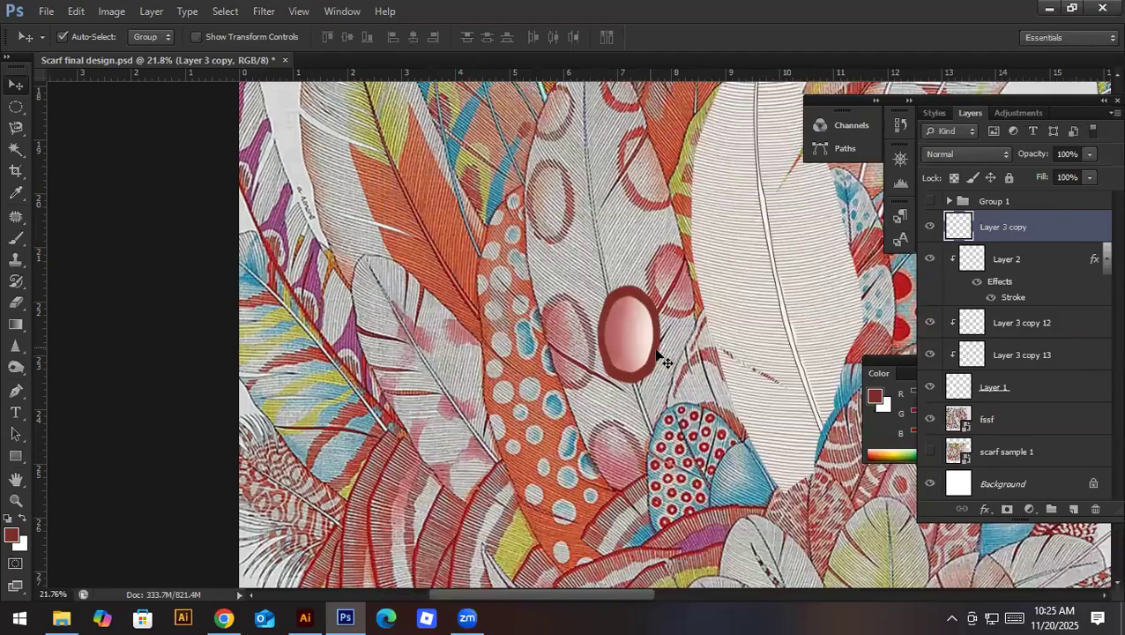
Step: Move the merged spot onto the lower left edge of the white feather and rotate it slightly counter-clockwise
{"action": "left_click_drag", "start_coordinate": [657, 354], "coordinate": [701, 349]}
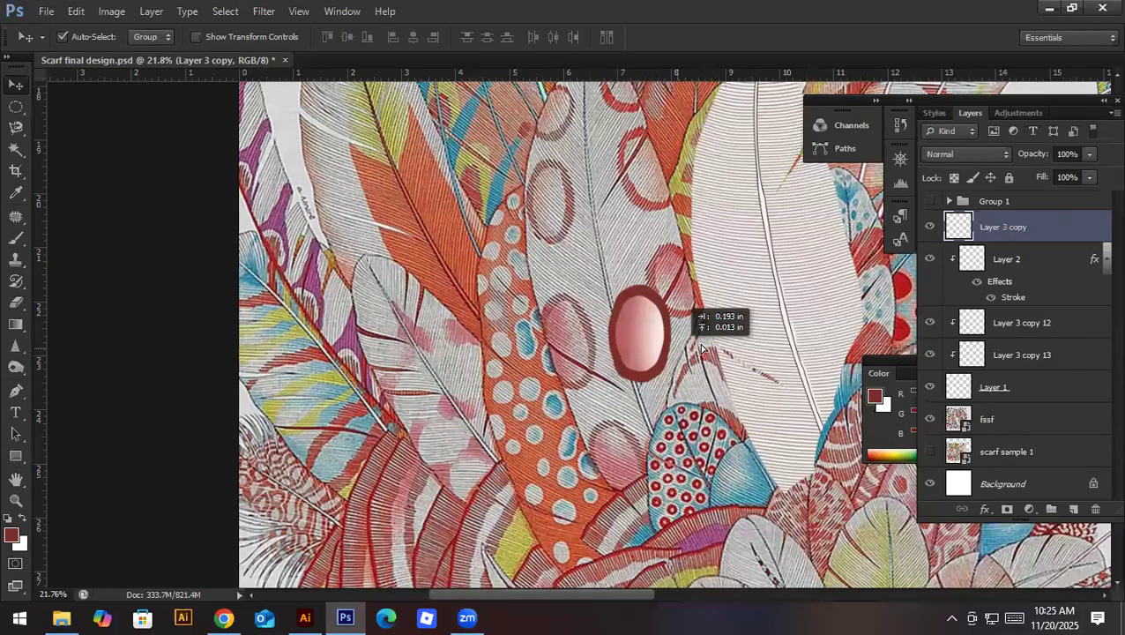
{"action": "left_click_drag", "start_coordinate": [764, 328], "coordinate": [763, 370]}
{"action": "key", "text": "ctrl+t"}
{"action": "left_click_drag", "start_coordinate": [824, 308], "coordinate": [797, 313]}
{"action": "key", "text": "Return"}
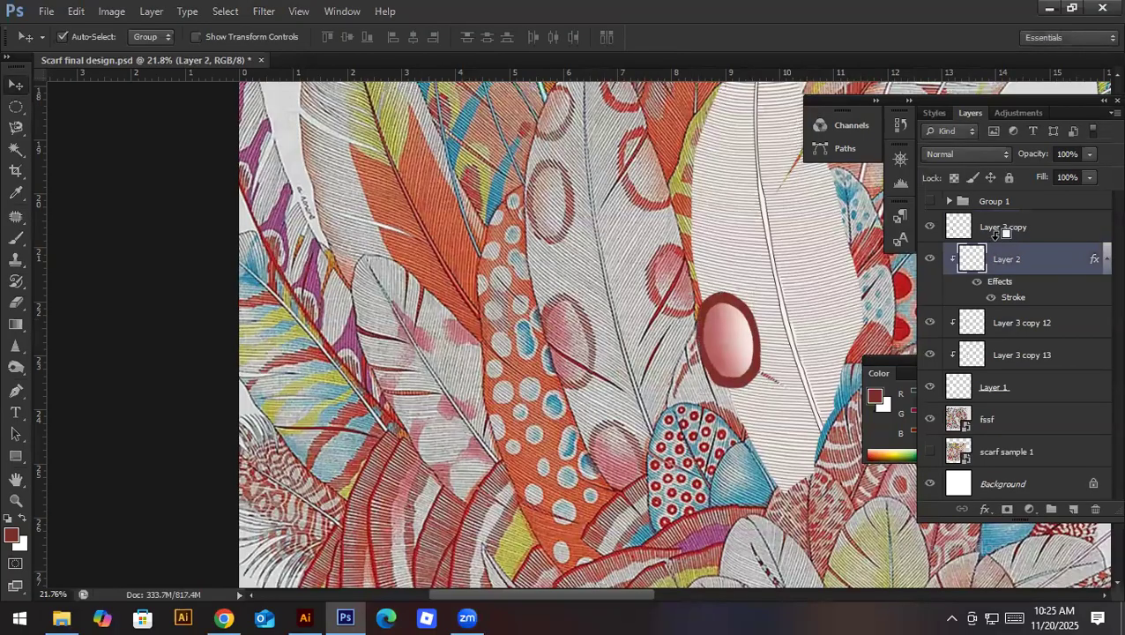
Step: Clip the Layer 3 copy spot to the feather below and set its blend mode to Multiply
{"action": "left_click", "coordinate": [995, 242], "text": "alt"}
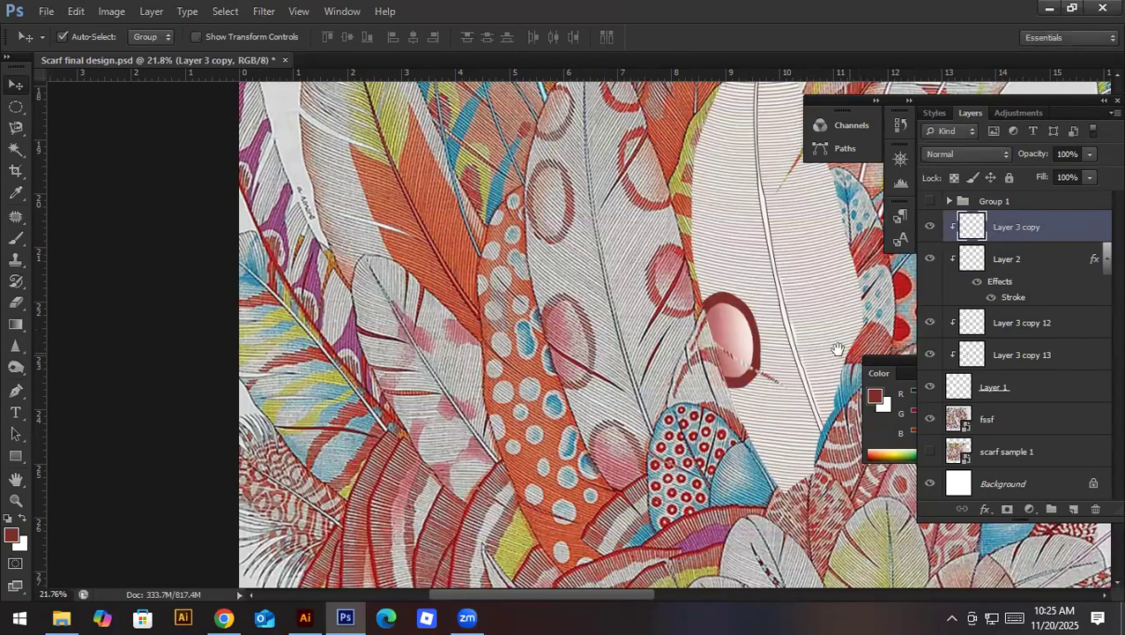
{"action": "scroll", "coordinate": [670, 370], "scroll_direction": "right", "scroll_amount": 3}
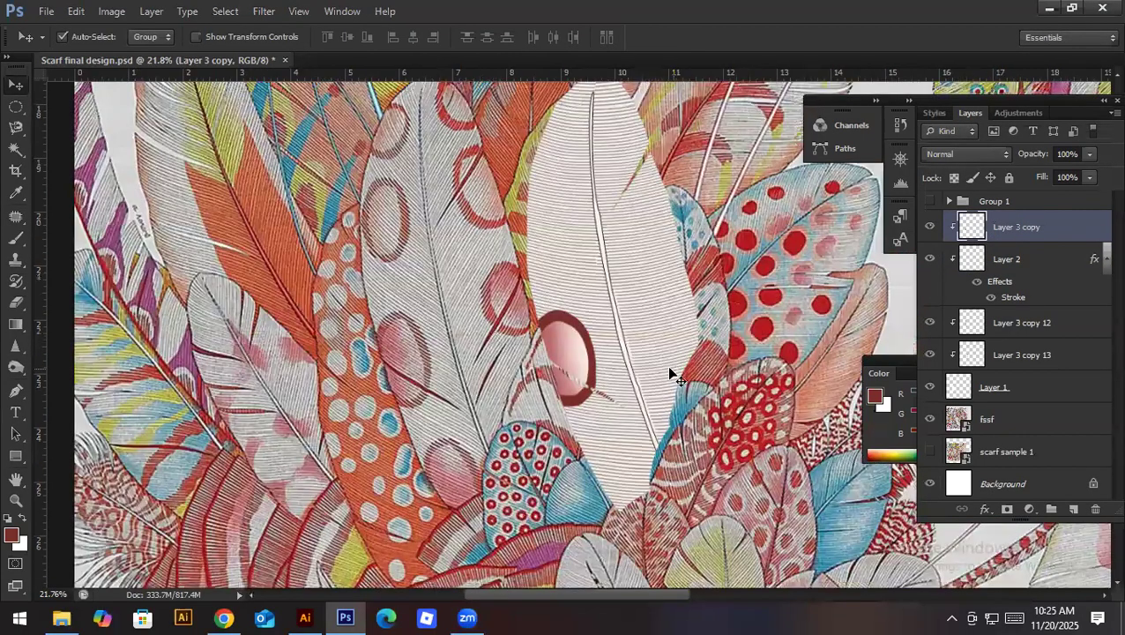
{"action": "left_click", "coordinate": [961, 154]}
{"action": "left_click", "coordinate": [957, 207]}
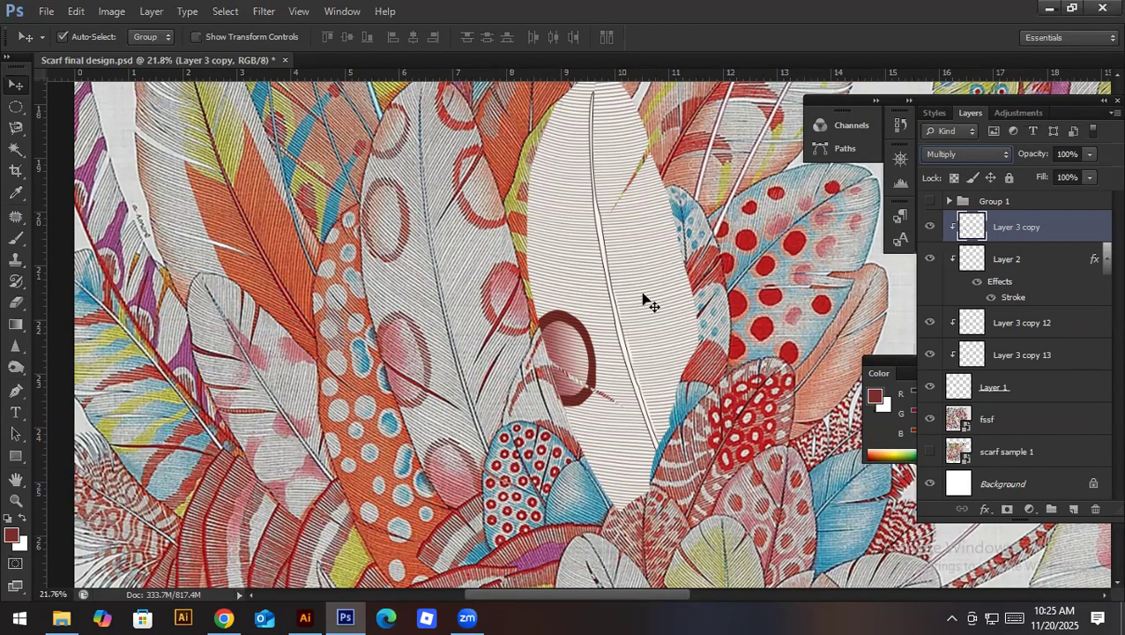
Step: Compare other blend modes on Layer 3 copy, from Color Burn through Luminosity, and restore Multiply
{"action": "key", "text": "shift+plus"}
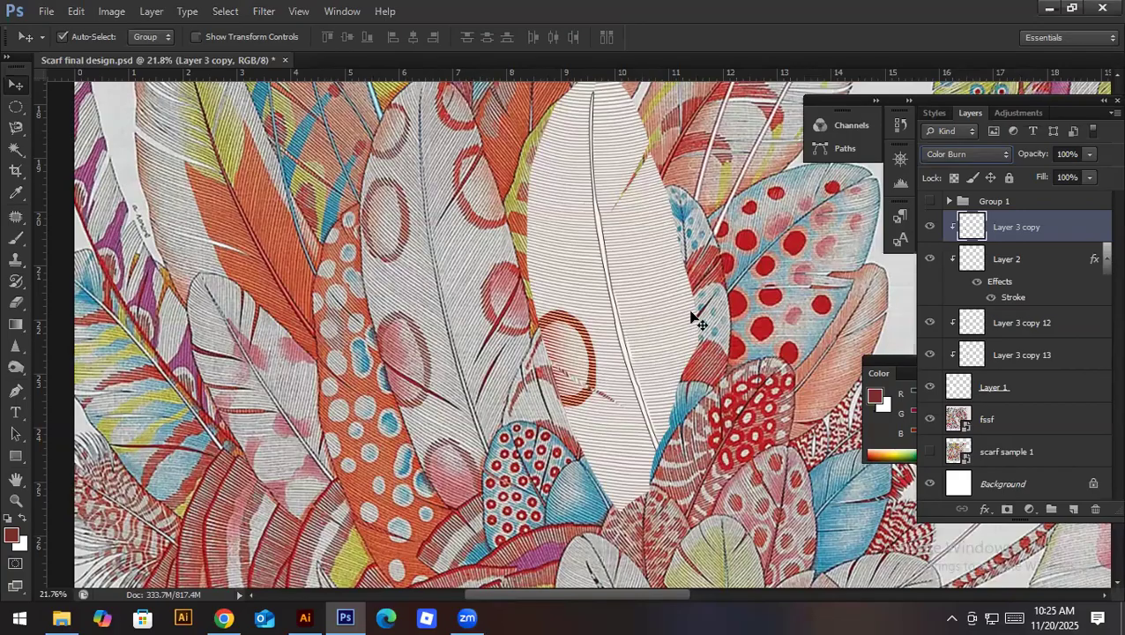
{"action": "key", "text": "shift+plus"}
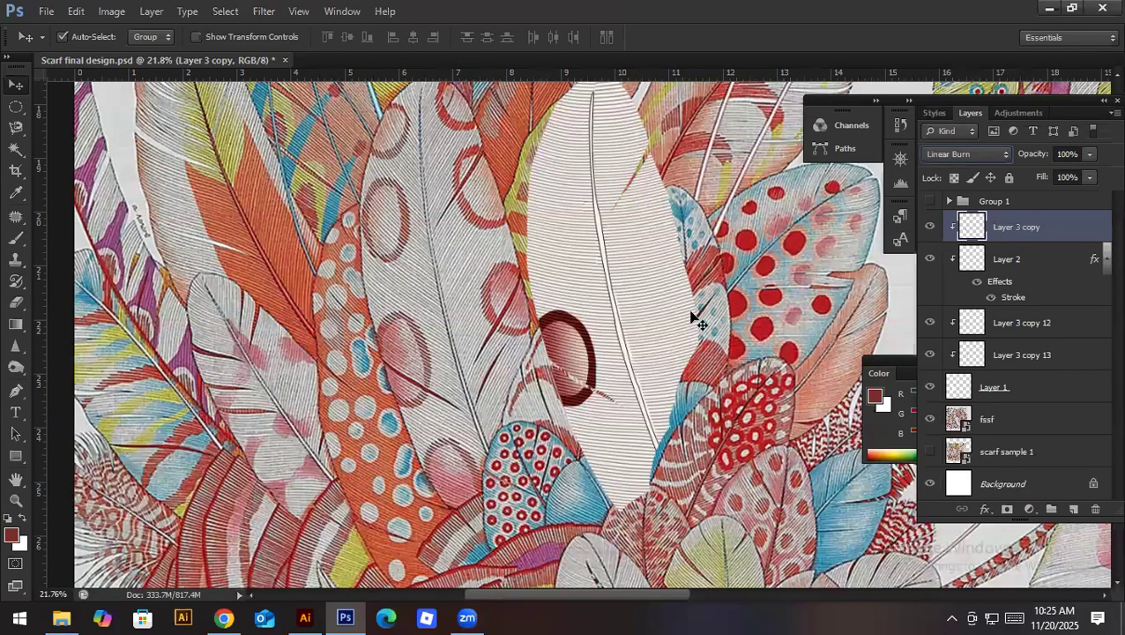
{"action": "key", "text": "shift+plus"}
{"action": "key", "text": "shift+plus"}
{"action": "key", "text": "shift+plus"}
{"action": "key", "text": "shift+plus"}
{"action": "key", "text": "shift+plus"}
{"action": "key", "text": "shift+plus"}
{"action": "key", "text": "shift+plus"}
{"action": "key", "text": "shift+plus"}
{"action": "key", "text": "shift+plus"}
{"action": "key", "text": "shift+plus"}
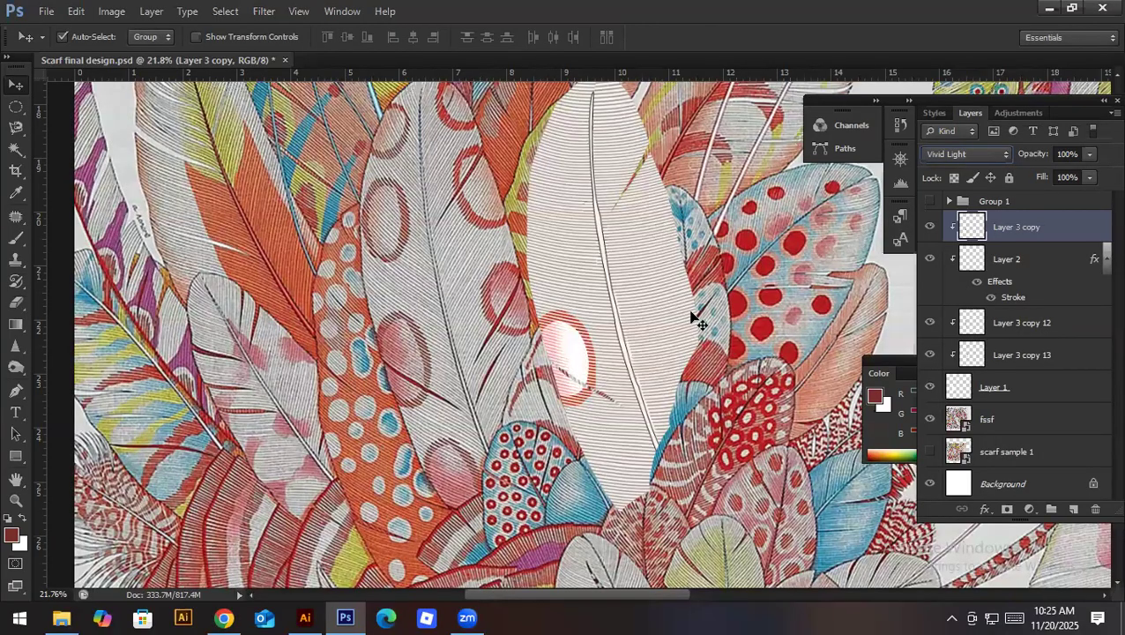
{"action": "key", "text": "shift+plus"}
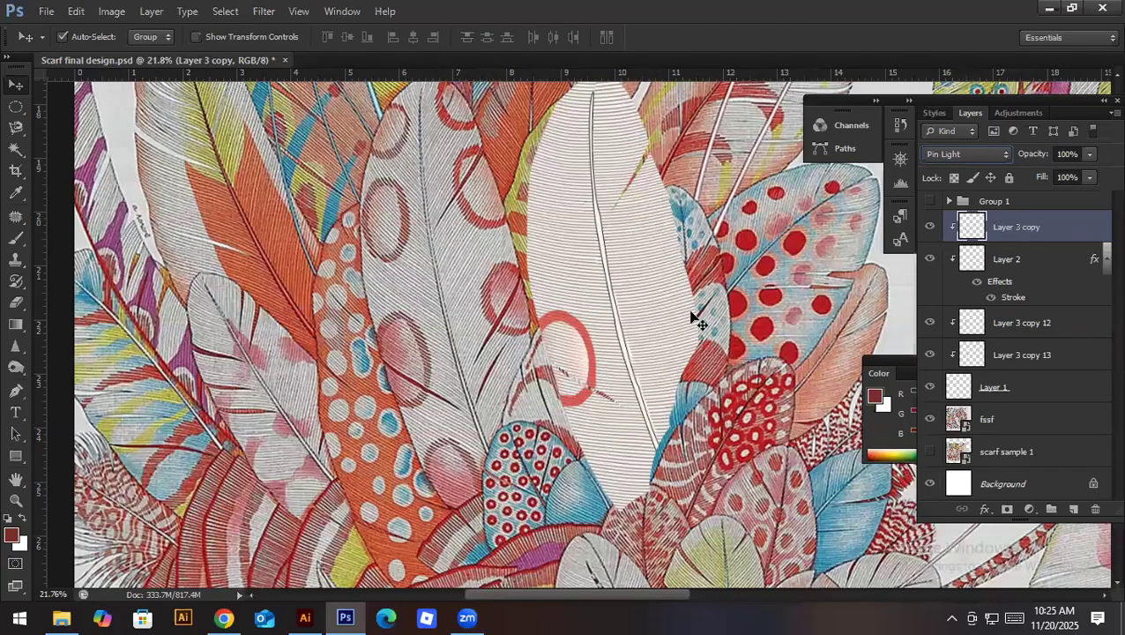
{"action": "key", "text": "shift+plus"}
{"action": "key", "text": "shift+plus"}
{"action": "key", "text": "shift+plus"}
{"action": "key", "text": "shift+plus"}
{"action": "key", "text": "shift+plus"}
{"action": "key", "text": "shift+plus"}
{"action": "key", "text": "shift+plus"}
{"action": "key", "text": "shift+plus"}
{"action": "key", "text": "shift+plus"}
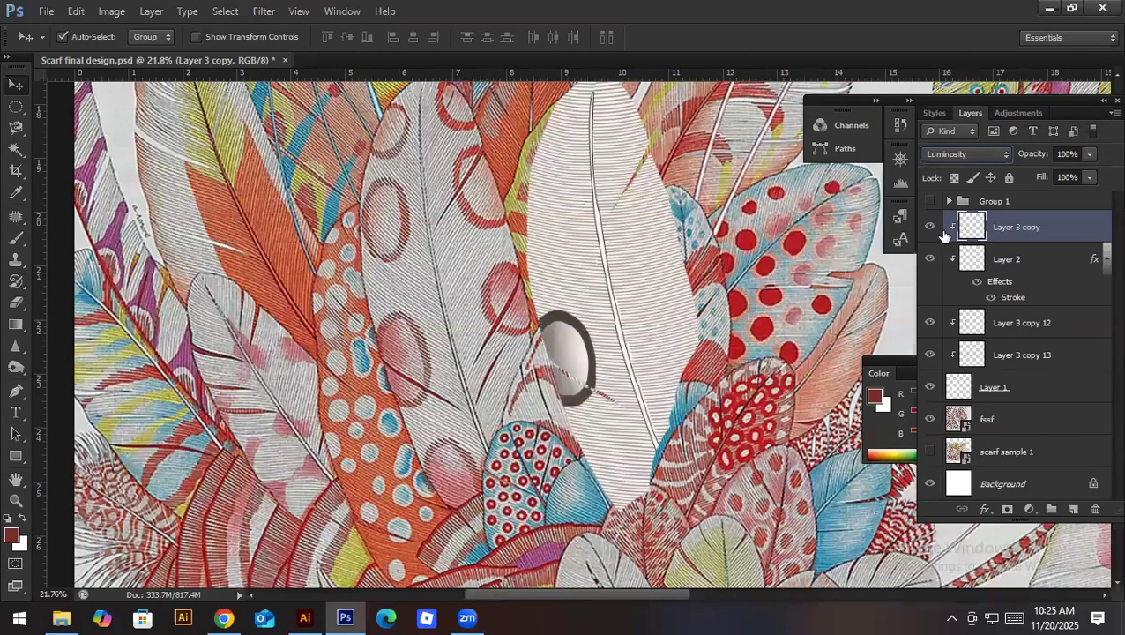
{"action": "left_click", "coordinate": [939, 156]}
{"action": "left_click", "coordinate": [943, 216]}
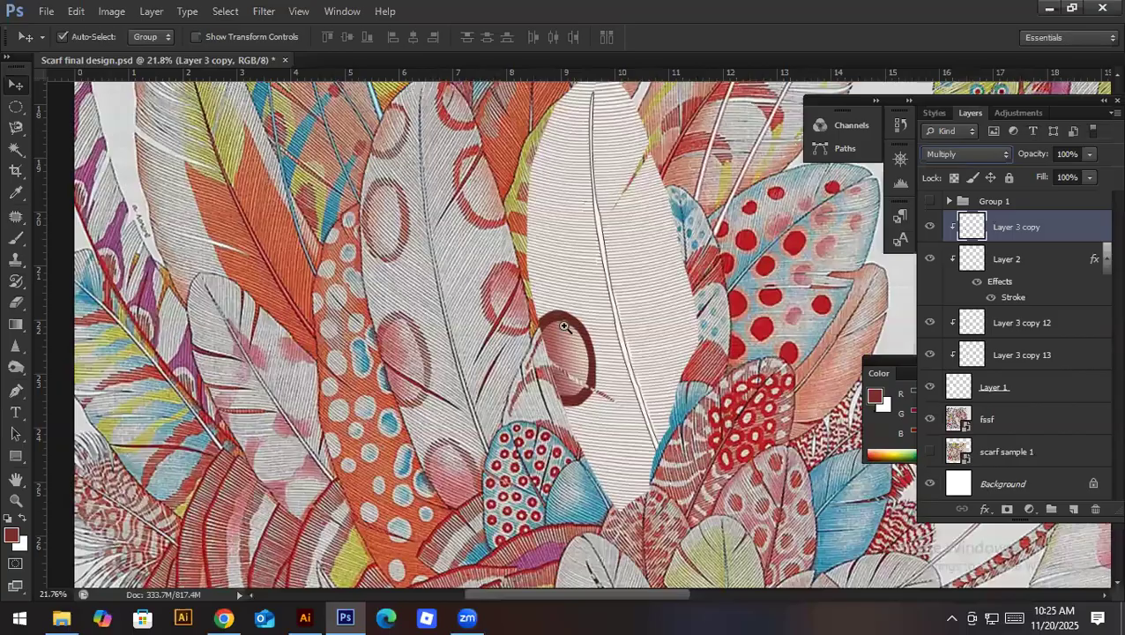
Step: Return Layer 3 copy to Normal blend mode and select the spot's dark red ring with the Magic Wand
{"action": "scroll", "coordinate": [583, 322], "scroll_direction": "up", "scroll_amount": 3}
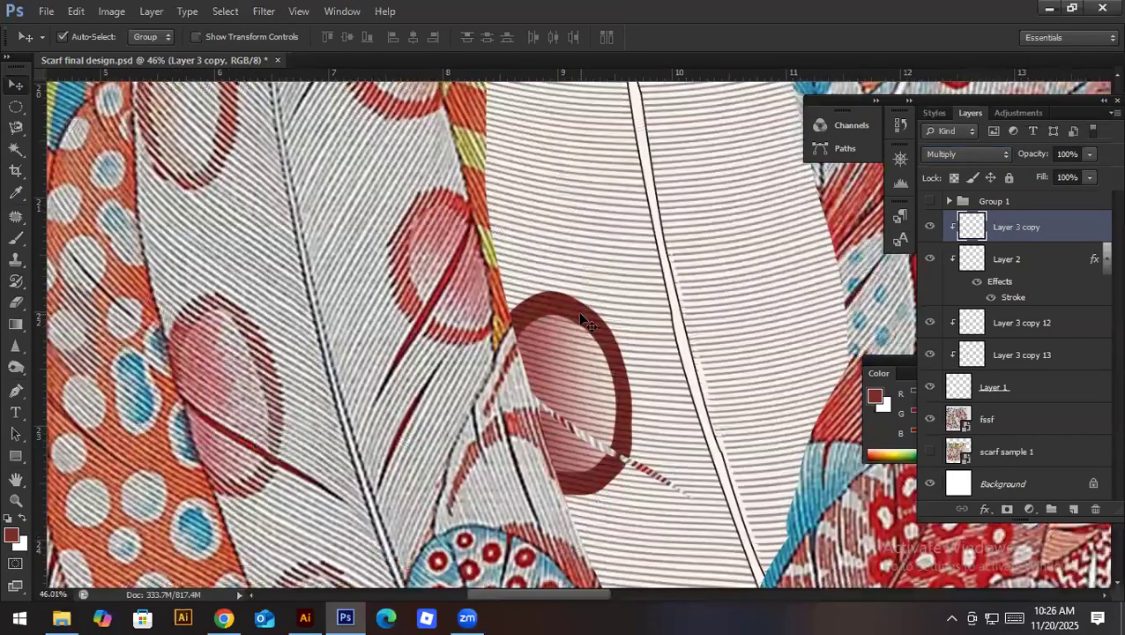
{"action": "key", "text": "w"}
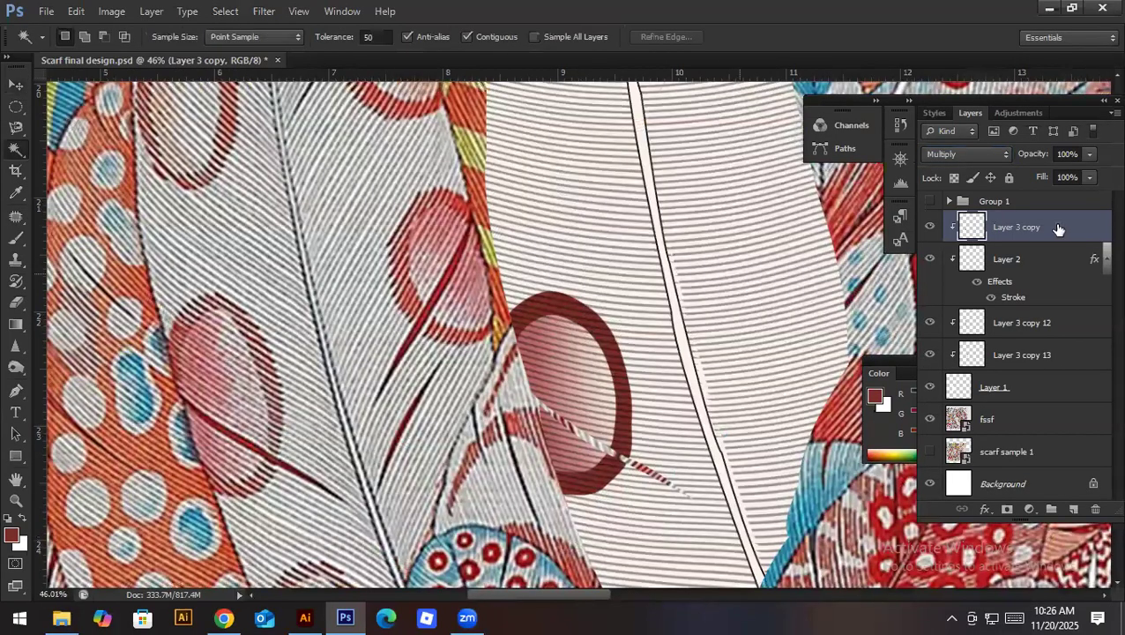
{"action": "left_click", "coordinate": [984, 159]}
{"action": "left_click", "coordinate": [944, 166]}
{"action": "left_click", "coordinate": [565, 312]}
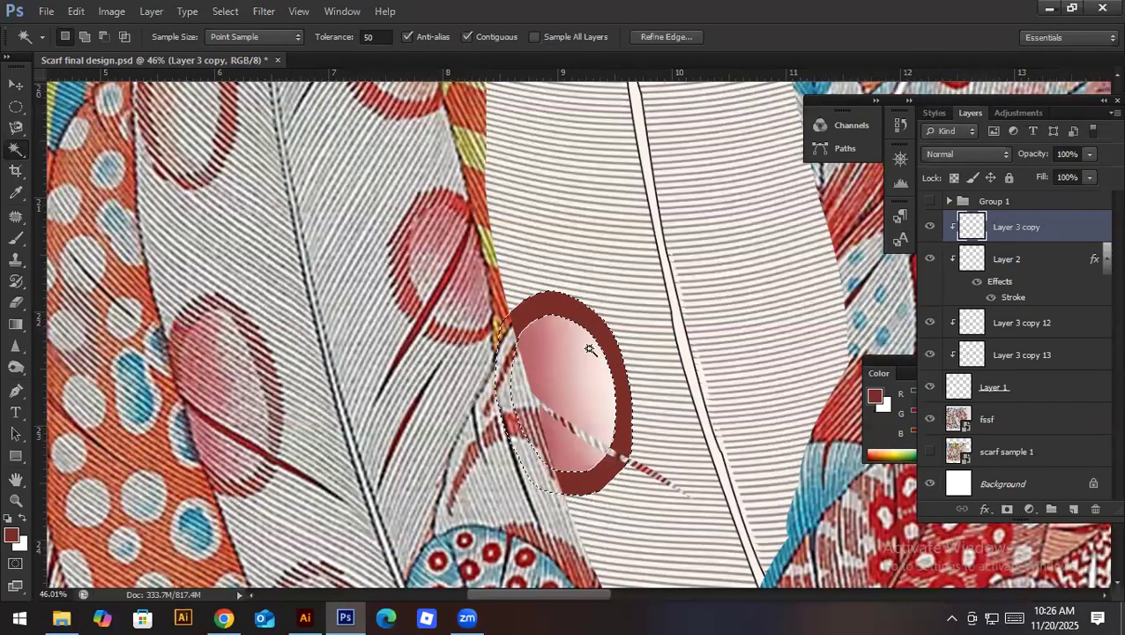
Step: Fill the selected ring with the pink sampled from the rim of the reference spot on the grey feather, and deselect
{"action": "key", "text": "i"}
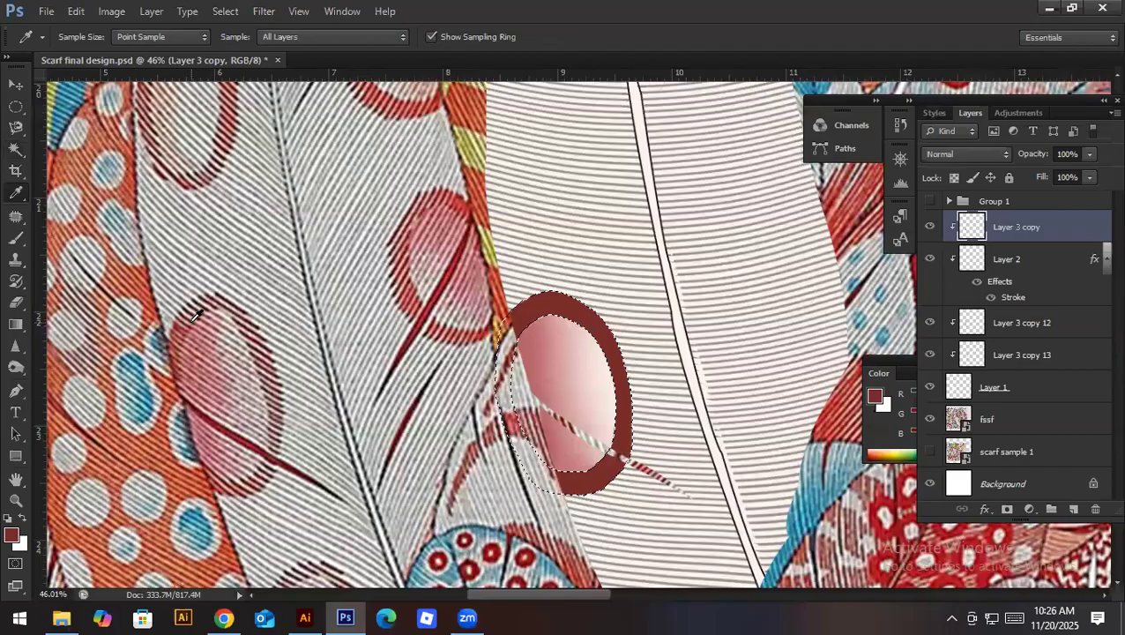
{"action": "left_click", "coordinate": [192, 329]}
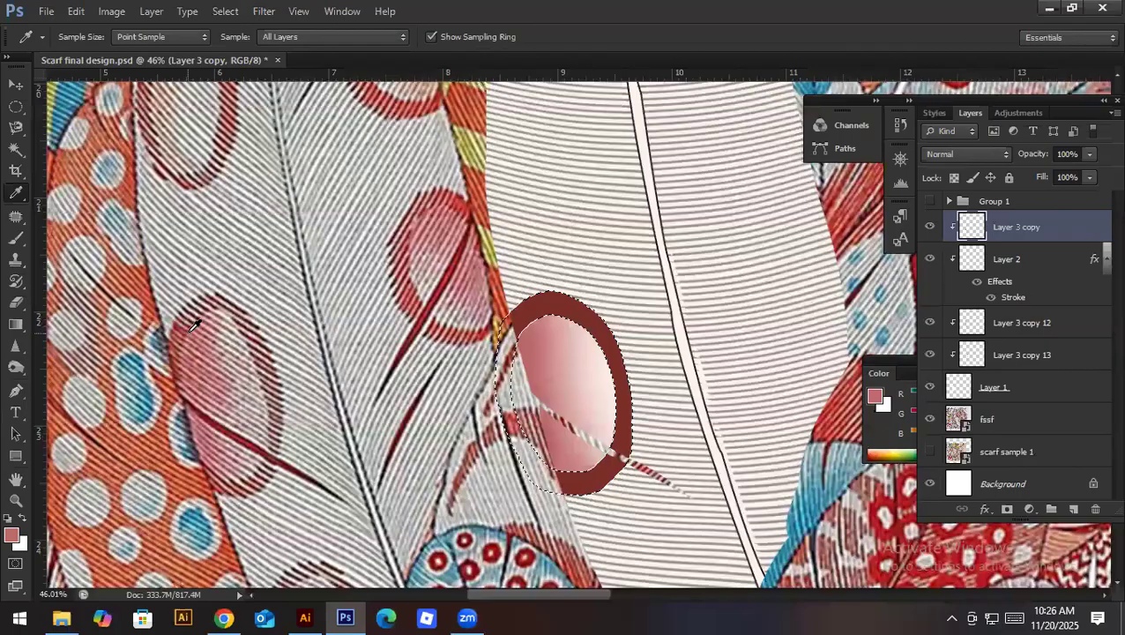
{"action": "key", "text": "alt+BackSpace"}
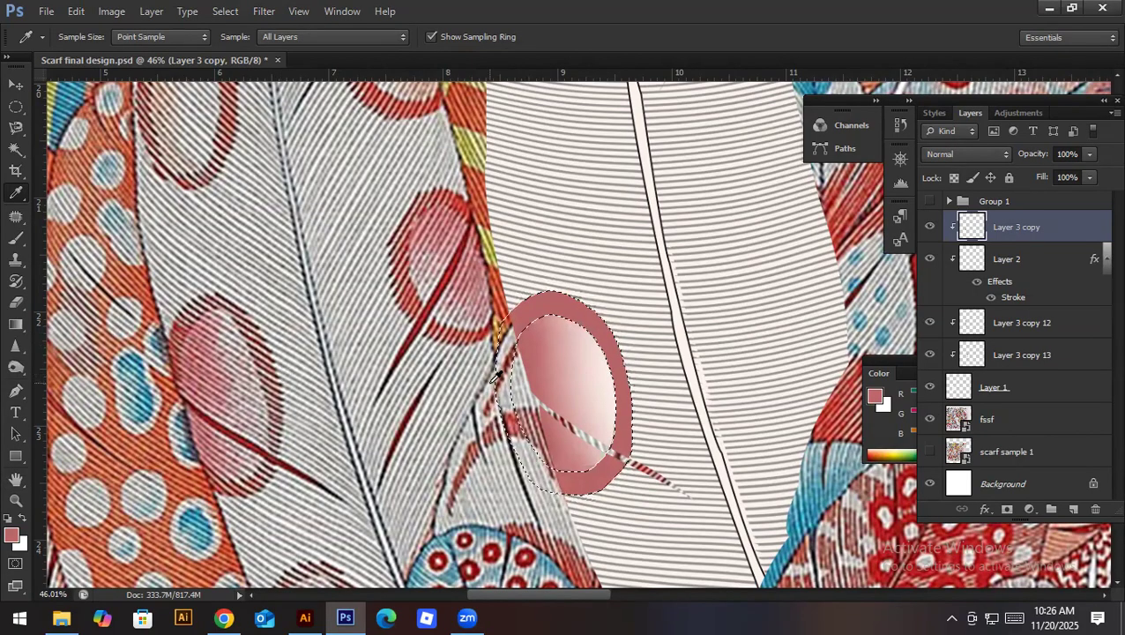
{"action": "key", "text": "ctrl+d"}
Step: Set the foreground colour to PANTONE 1787 C from the PANTONE+ Solid Coated library
{"action": "left_click", "coordinate": [11, 535]}
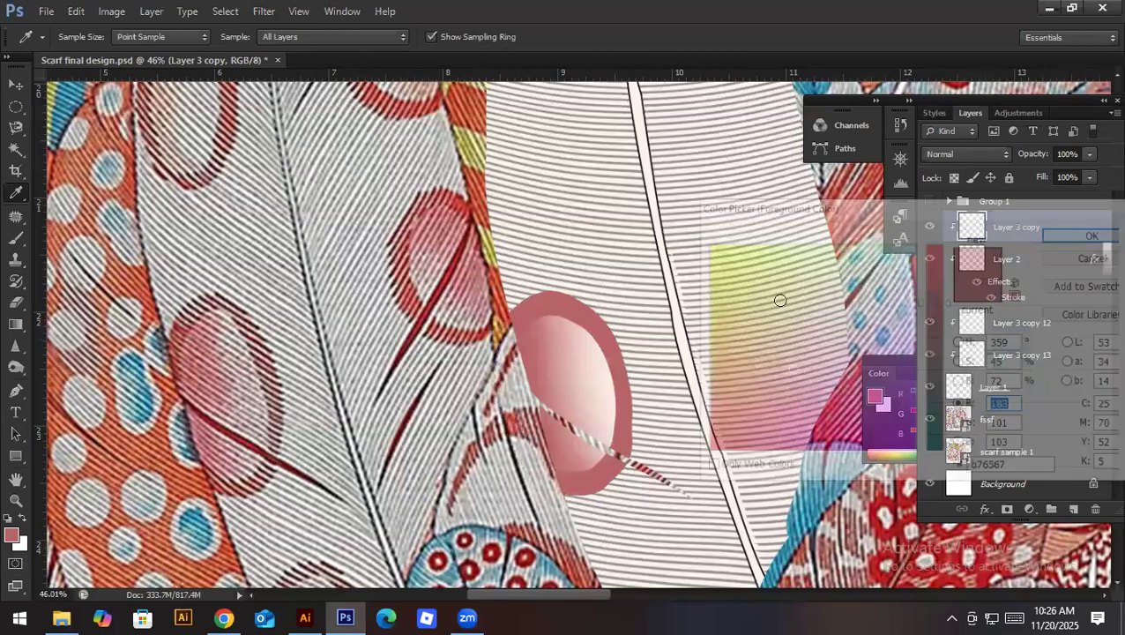
{"action": "left_click", "coordinate": [773, 384]}
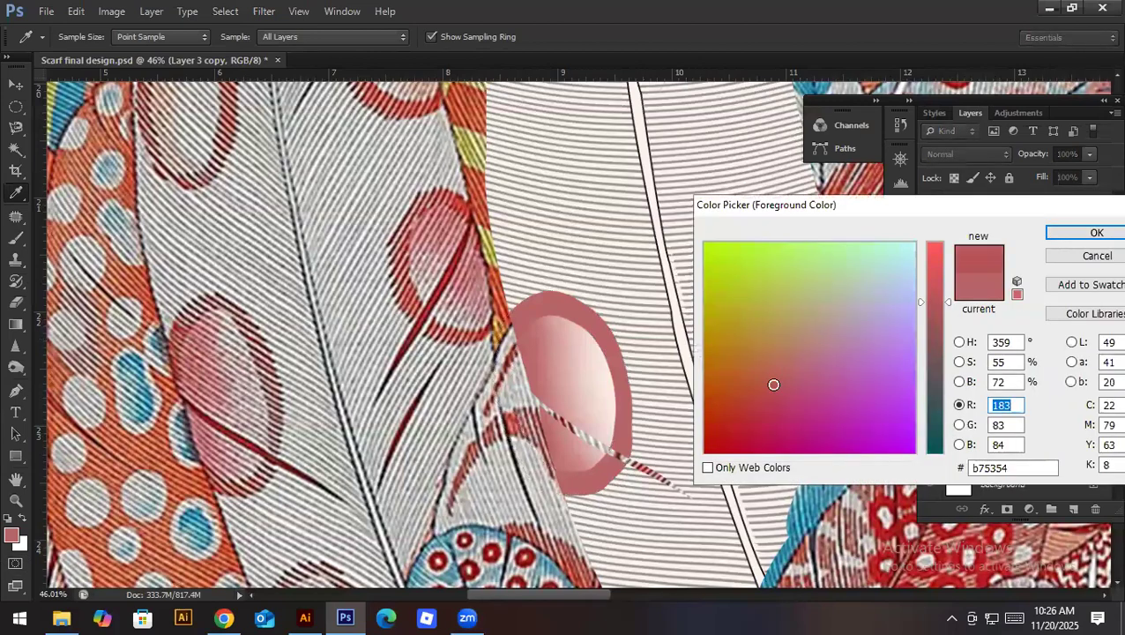
{"action": "left_click_drag", "start_coordinate": [760, 378], "coordinate": [762, 384]}
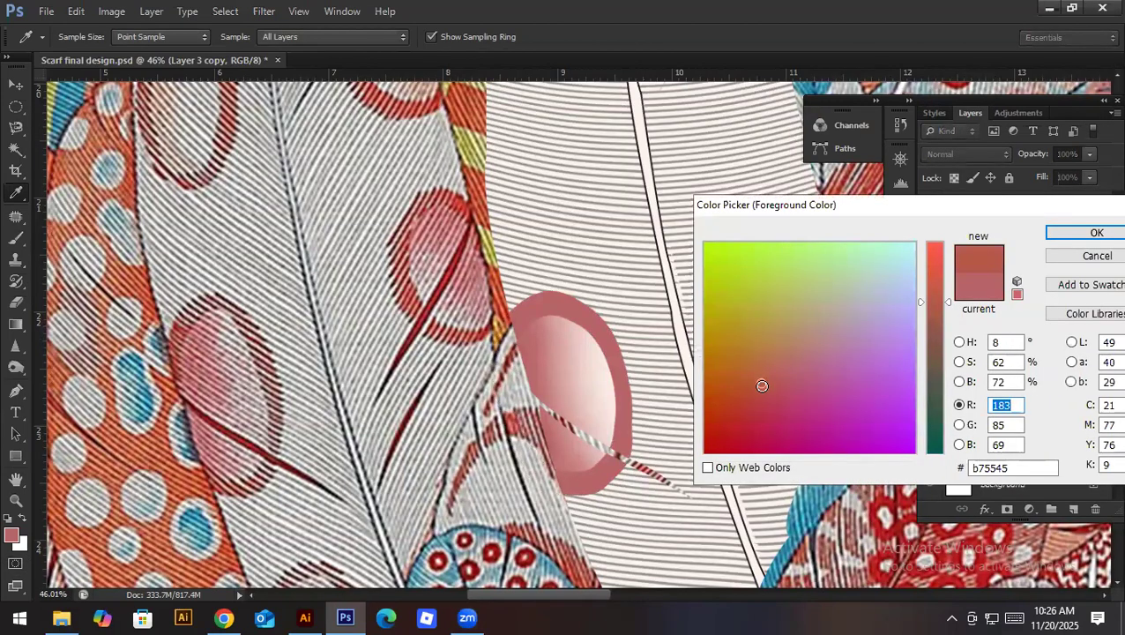
{"action": "left_click", "coordinate": [1095, 315]}
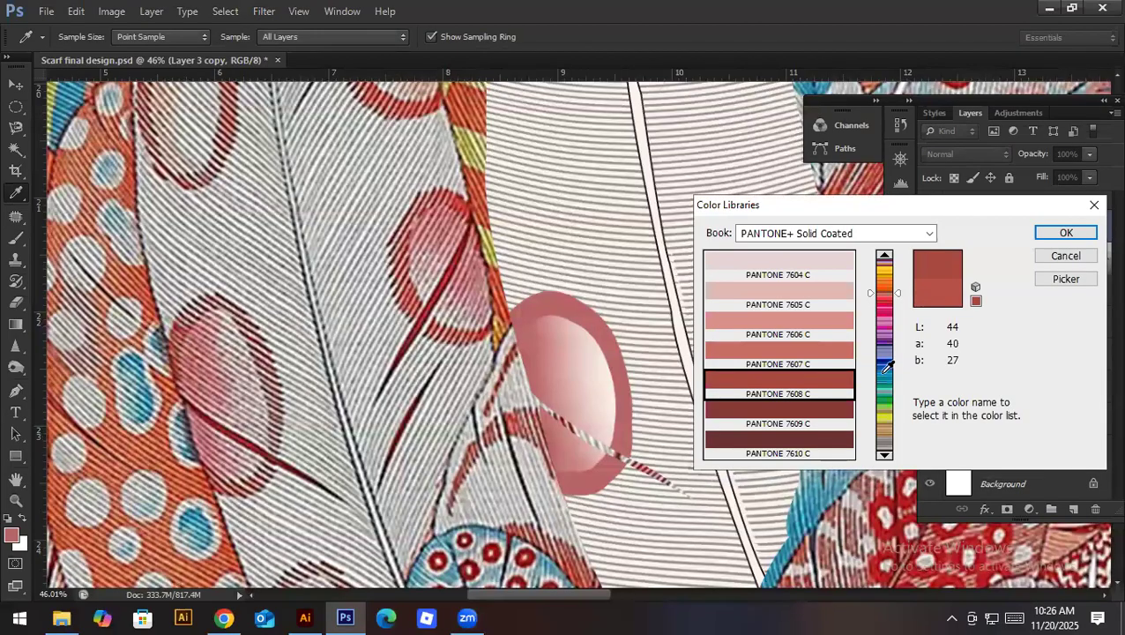
{"action": "left_click", "coordinate": [897, 297]}
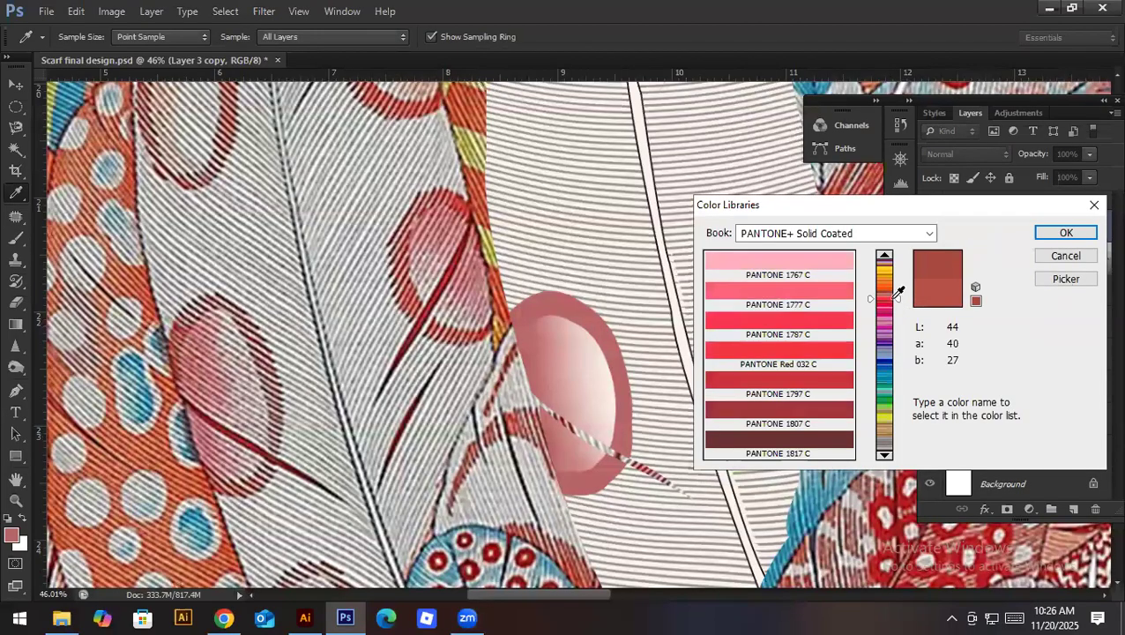
{"action": "left_click", "coordinate": [848, 328]}
{"action": "left_click", "coordinate": [1064, 234]}
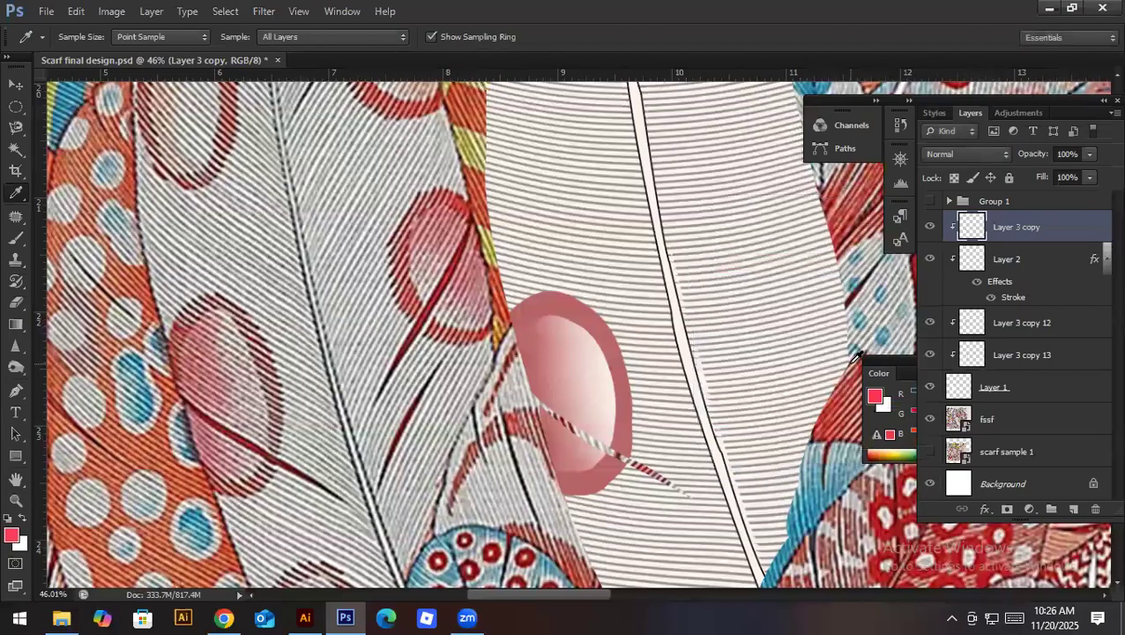
{"action": "key", "text": "v"}
{"action": "left_click", "coordinate": [723, 376]}
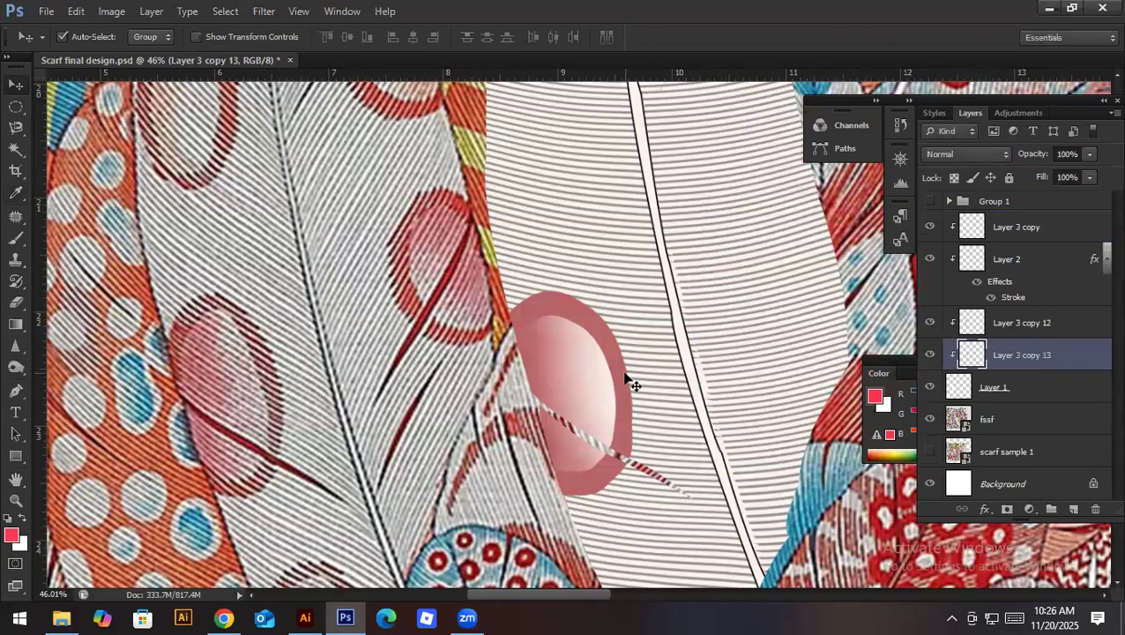
{"action": "key", "text": "w"}
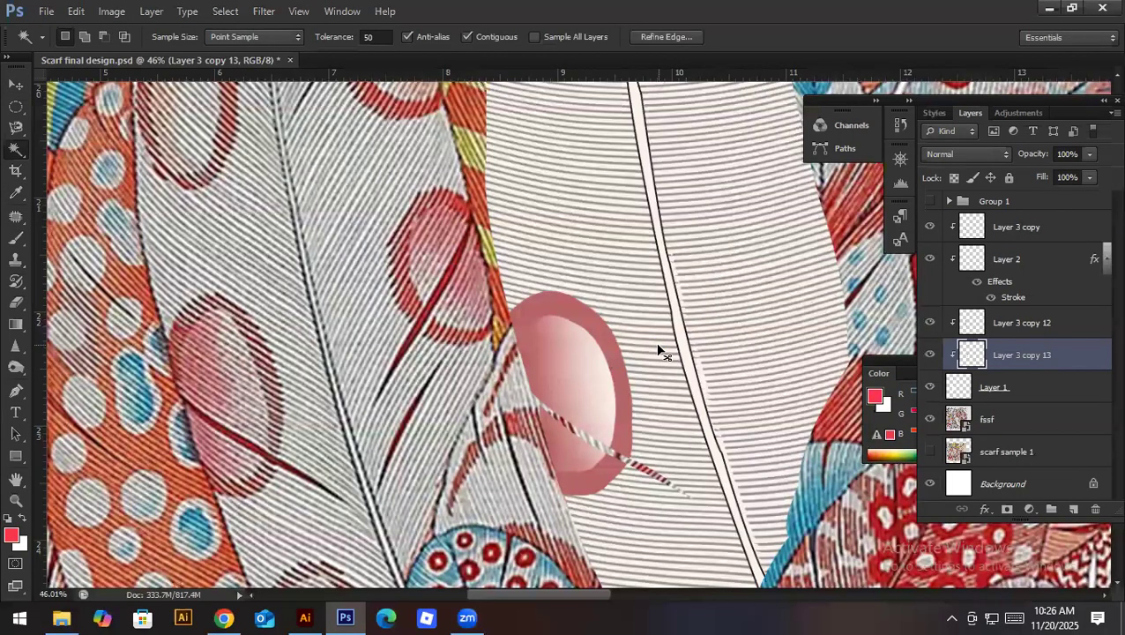
{"action": "key", "text": "v"}
{"action": "left_click", "coordinate": [613, 356]}
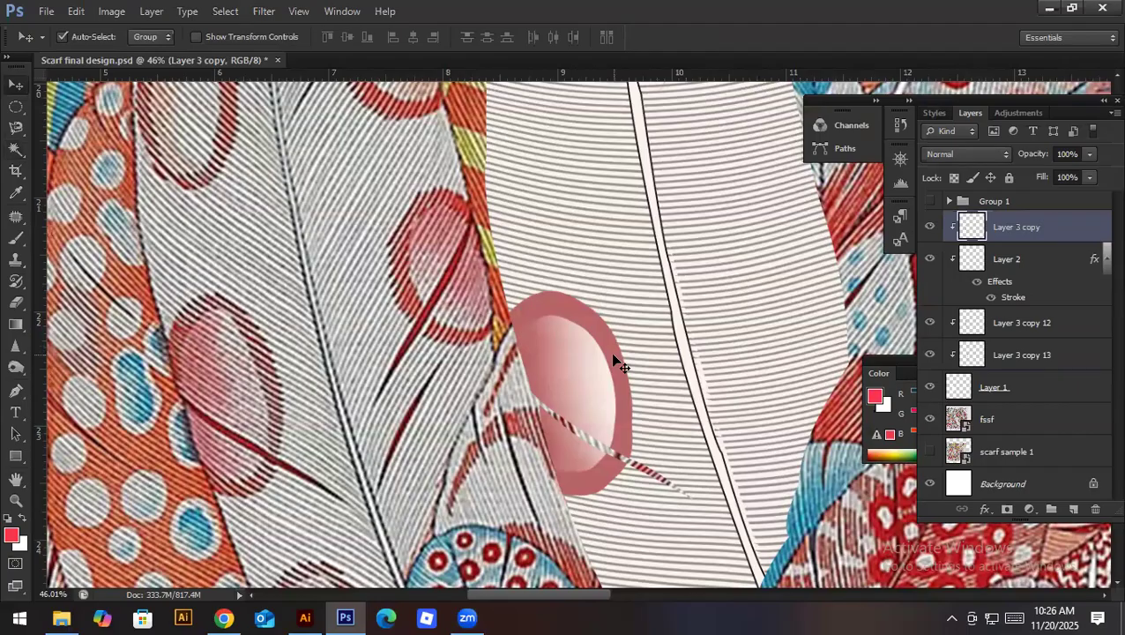
{"action": "key", "text": "w"}
{"action": "left_click", "coordinate": [613, 357]}
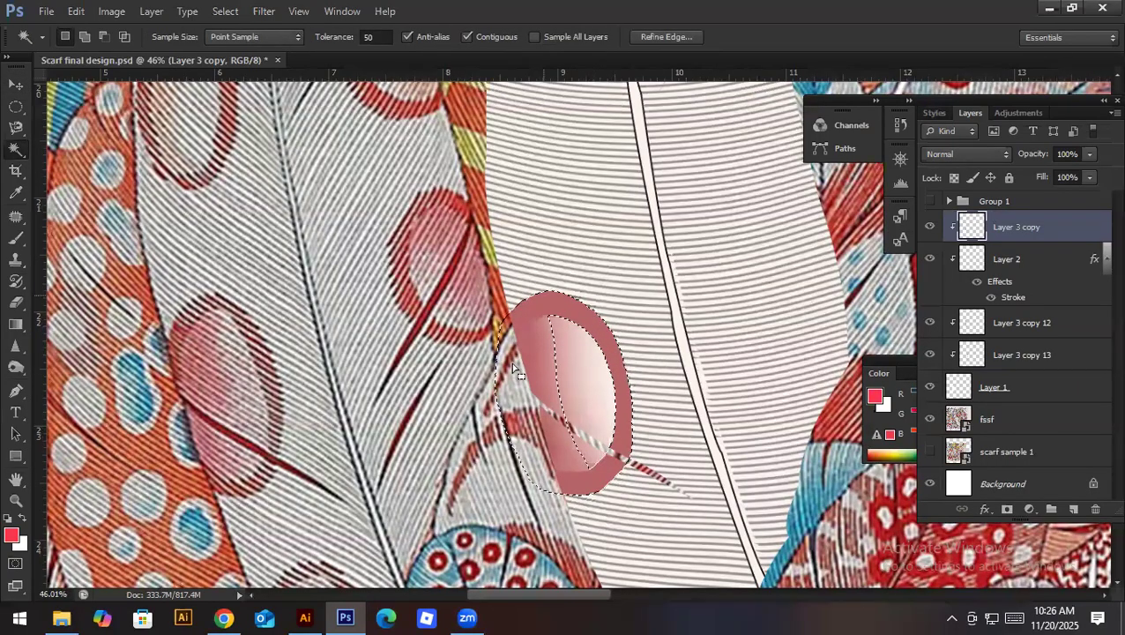
{"action": "key", "text": "ctrl+d"}
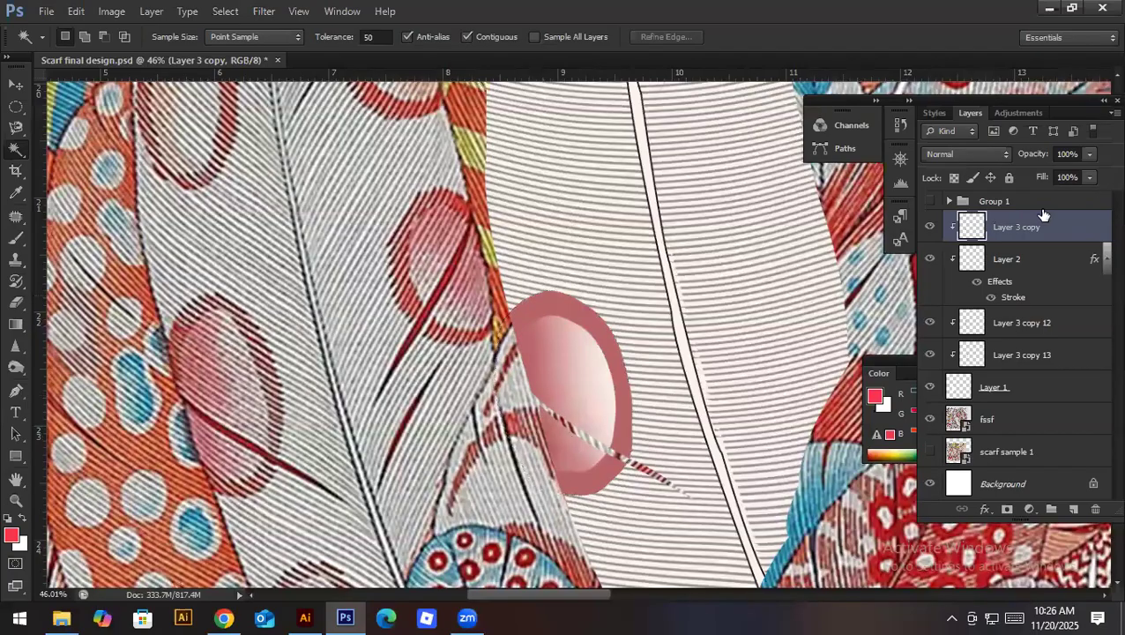
Step: Set the recoloured spot's blend mode to Multiply and save the document
{"action": "left_click", "coordinate": [956, 155]}
{"action": "left_click", "coordinate": [952, 224]}
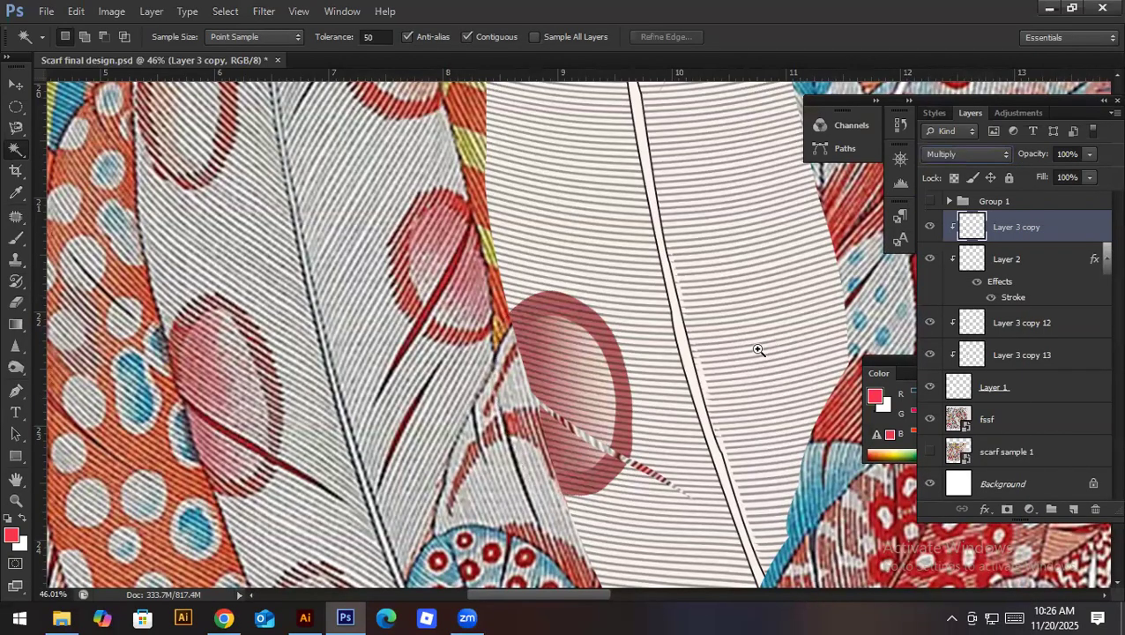
{"action": "scroll", "coordinate": [755, 349], "scroll_direction": "down", "scroll_amount": 3}
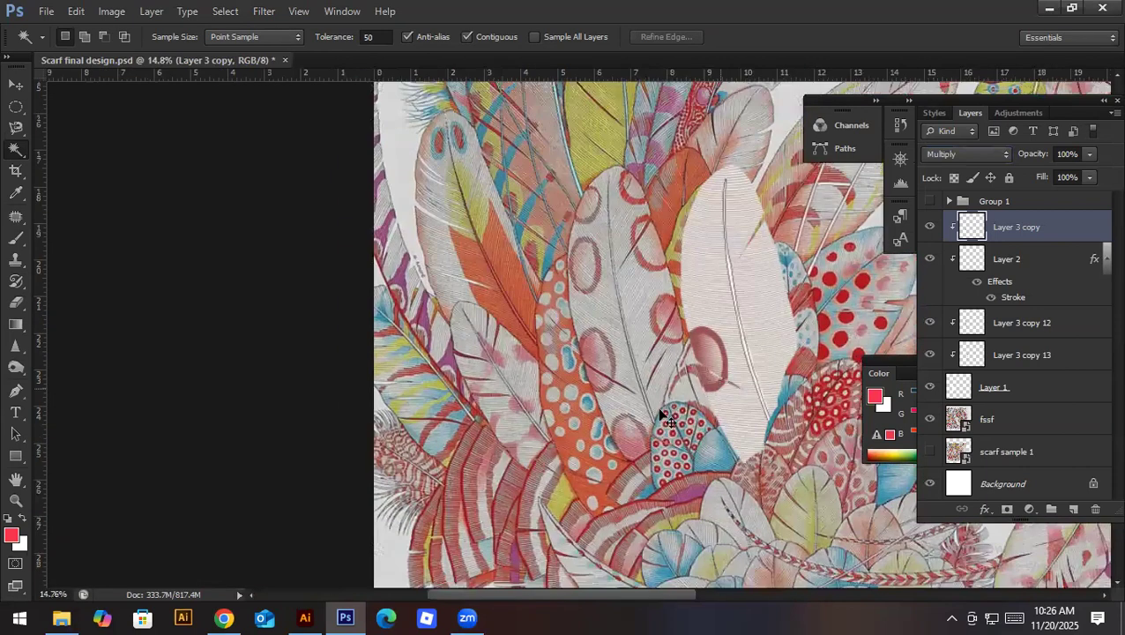
{"action": "key", "text": "ctrl+s"}
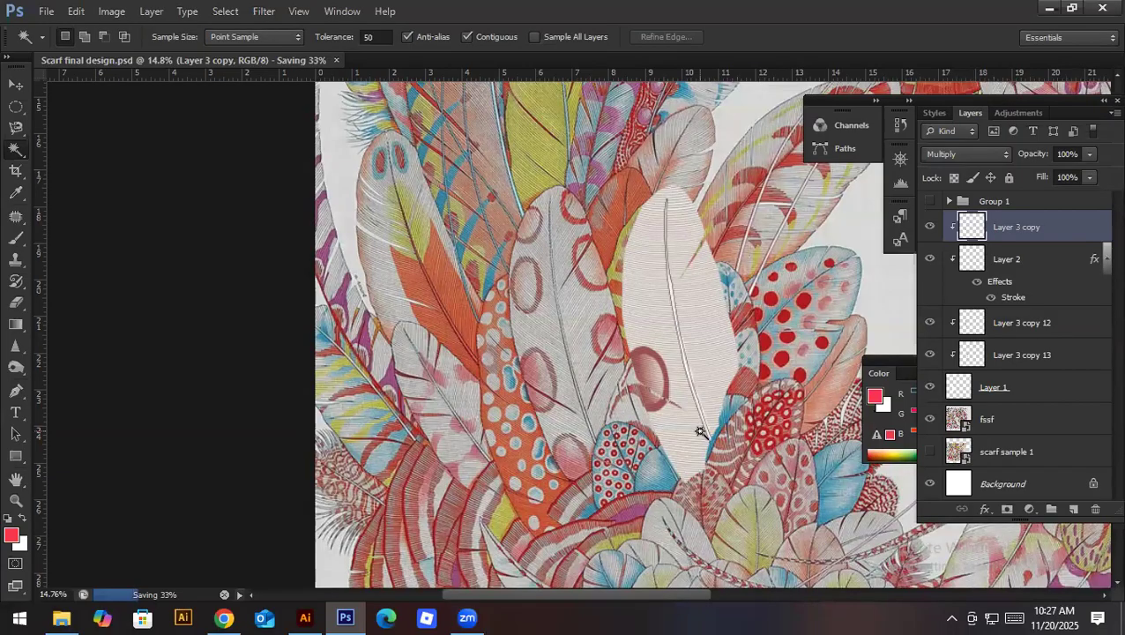
Step: Try a duplicate spot higher on the white feather's edge, scaled to about 72%, flipped vertically and rotated about -6.7°, and delete it
{"action": "key", "text": "v"}
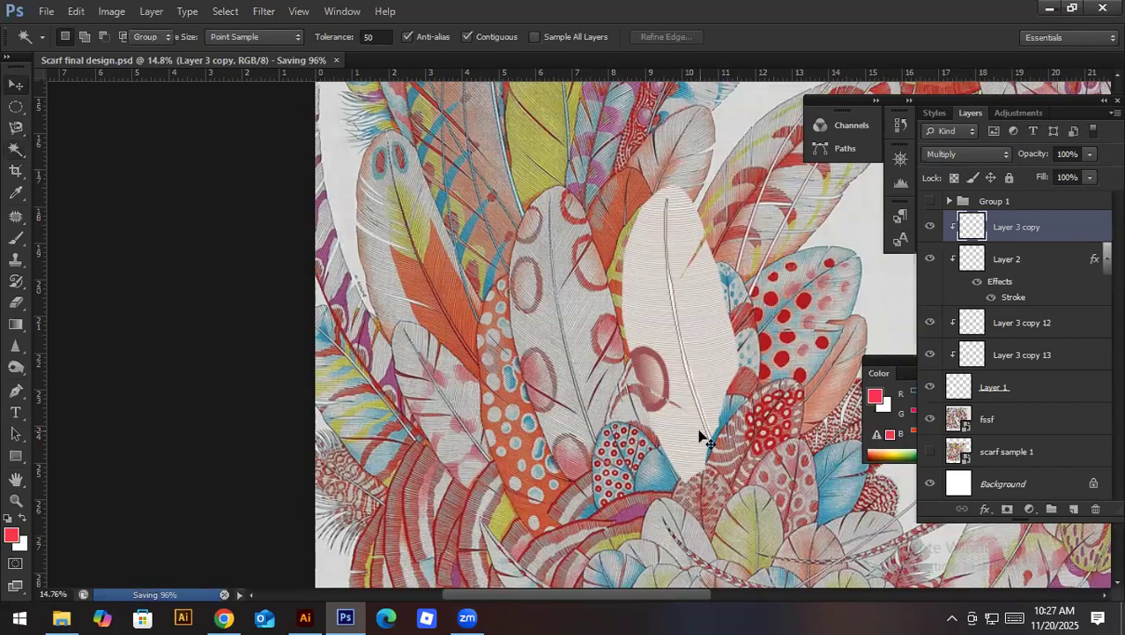
{"action": "left_click_drag", "start_coordinate": [618, 267], "coordinate": [683, 484]}
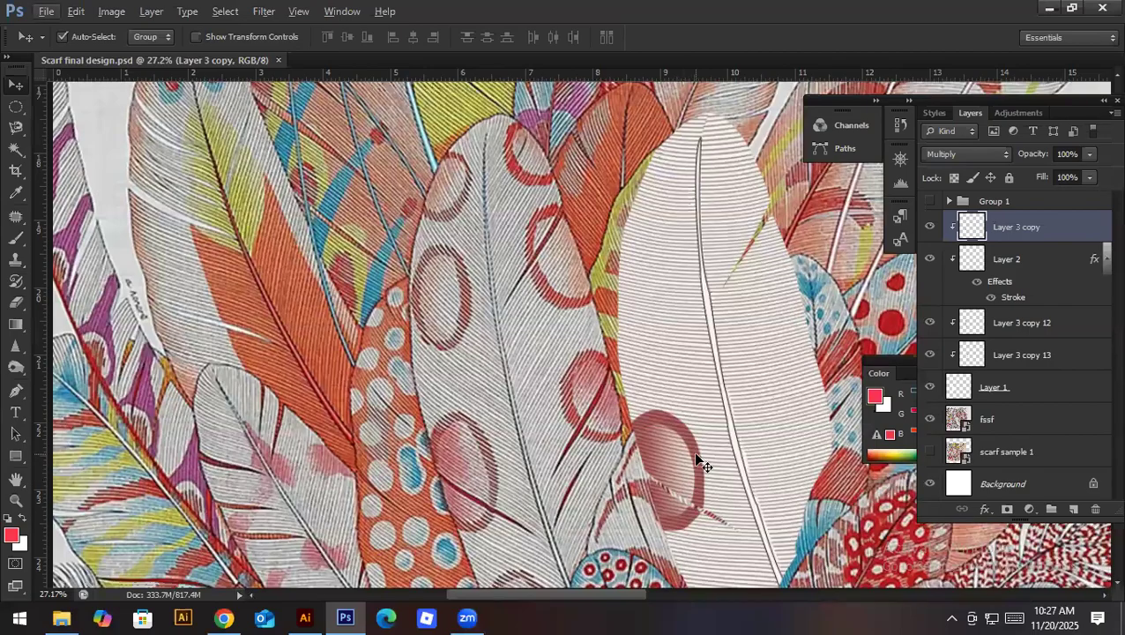
{"action": "key", "text": "ctrl+j"}
{"action": "key", "text": "ctrl+t"}
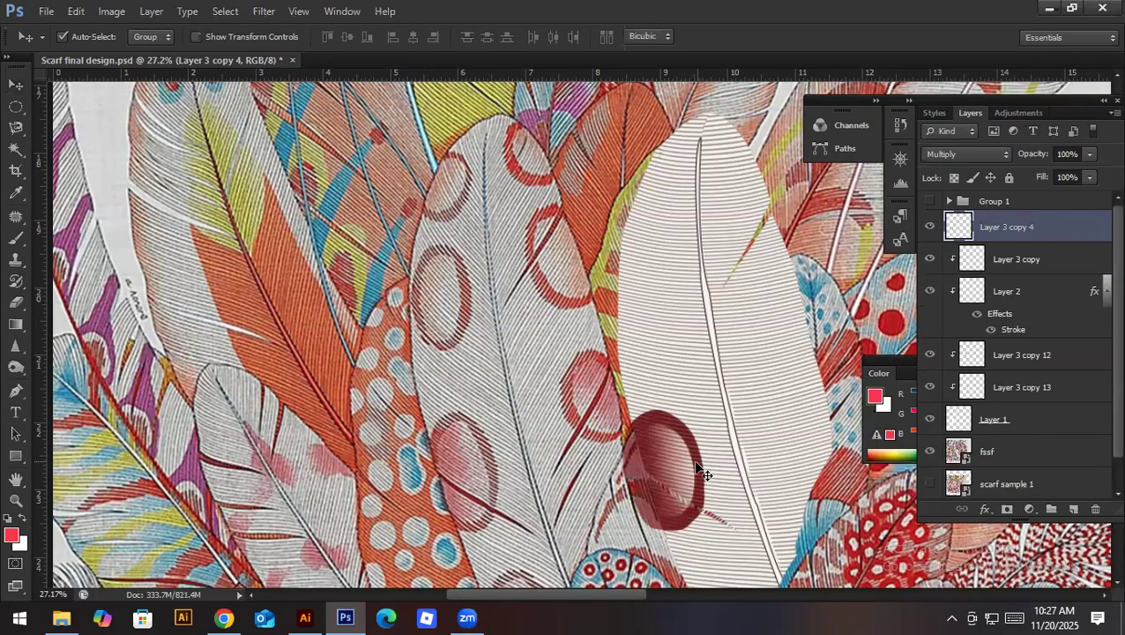
{"action": "left_click_drag", "start_coordinate": [692, 467], "coordinate": [672, 271]}
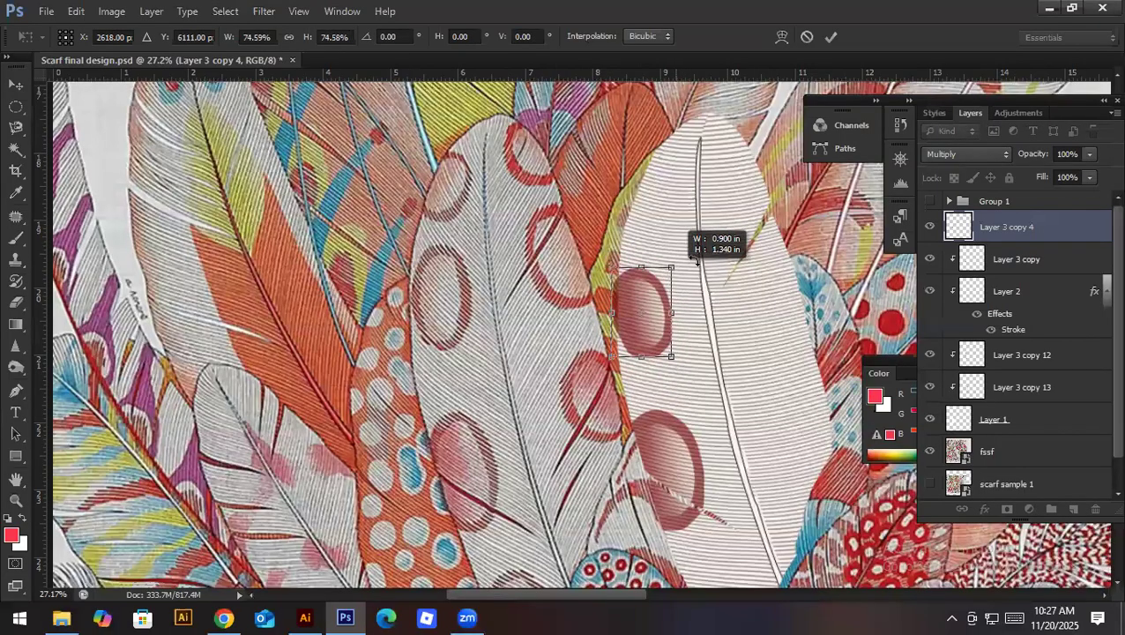
{"action": "left_click_drag", "start_coordinate": [677, 361], "coordinate": [656, 361]}
{"action": "right_click", "coordinate": [652, 364]}
{"action": "left_click", "coordinate": [728, 326]}
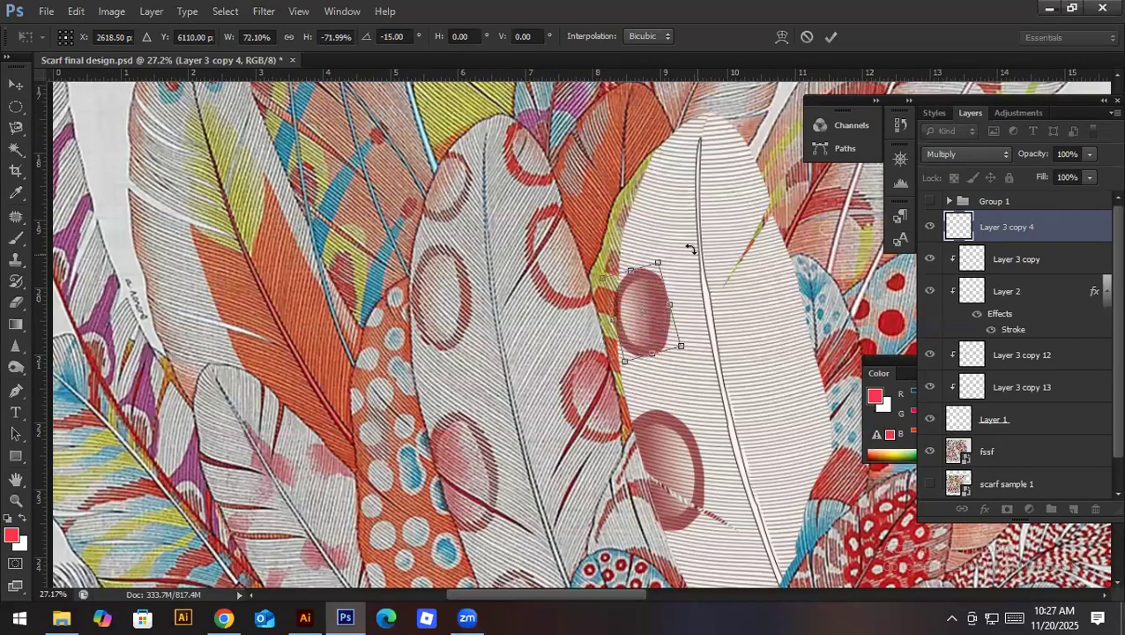
{"action": "left_click_drag", "start_coordinate": [694, 246], "coordinate": [706, 236]}
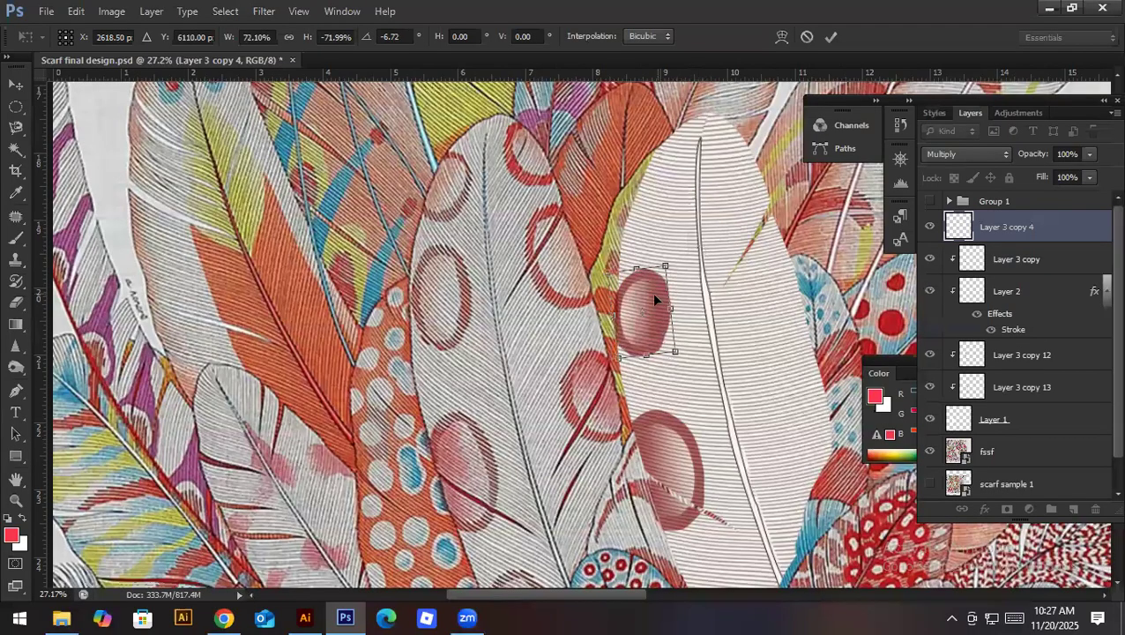
{"action": "key", "text": "Return"}
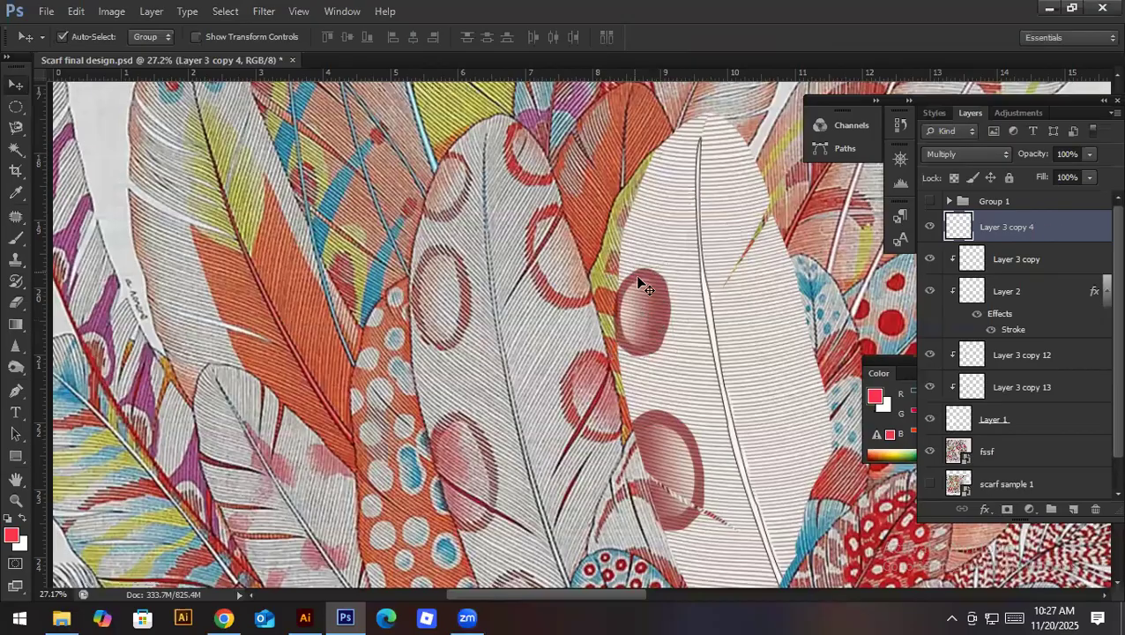
{"action": "key", "text": "Delete"}
Step: Show Group 1, duplicate it as separate unmerged layers, and hide the original group
{"action": "left_click", "coordinate": [930, 201]}
{"action": "left_click", "coordinate": [989, 203]}
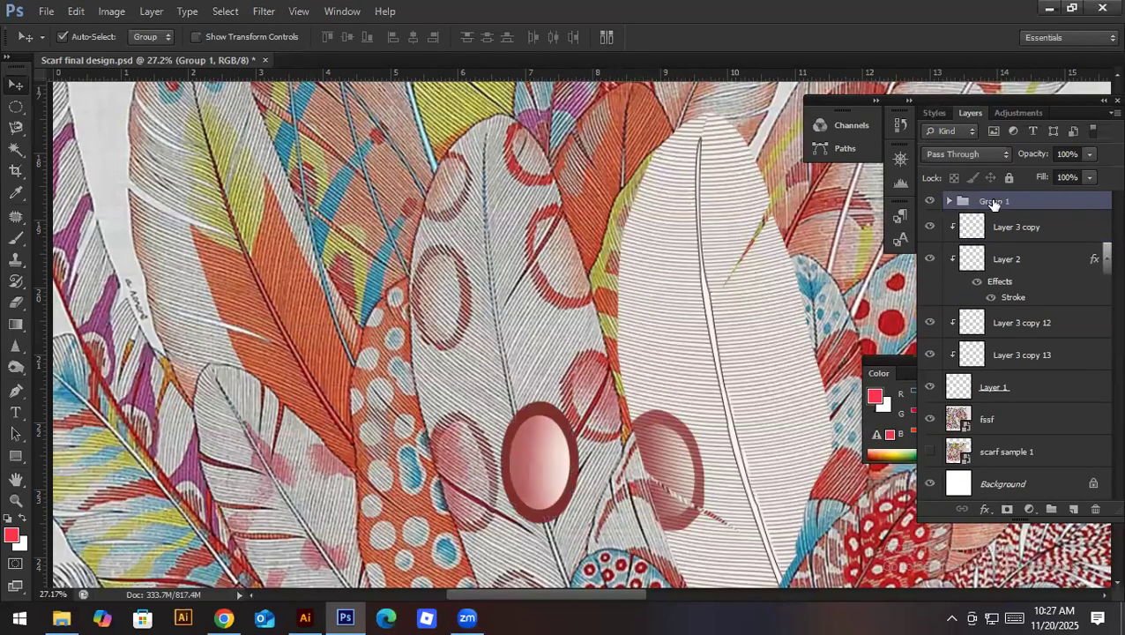
{"action": "key", "text": "ctrl+j"}
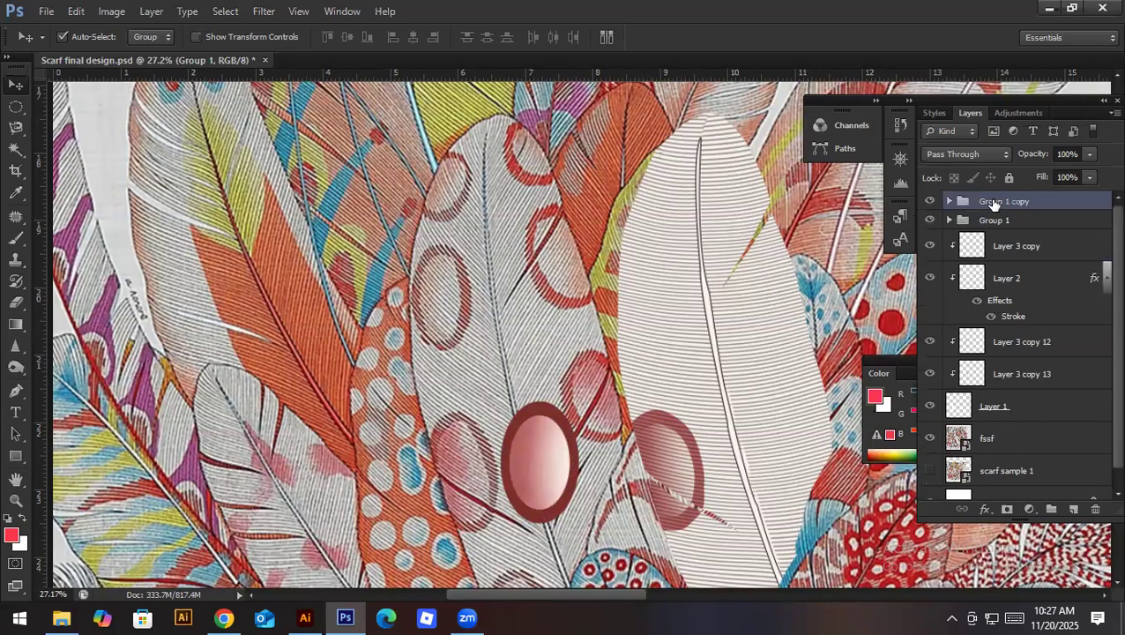
{"action": "key", "text": "ctrl+e"}
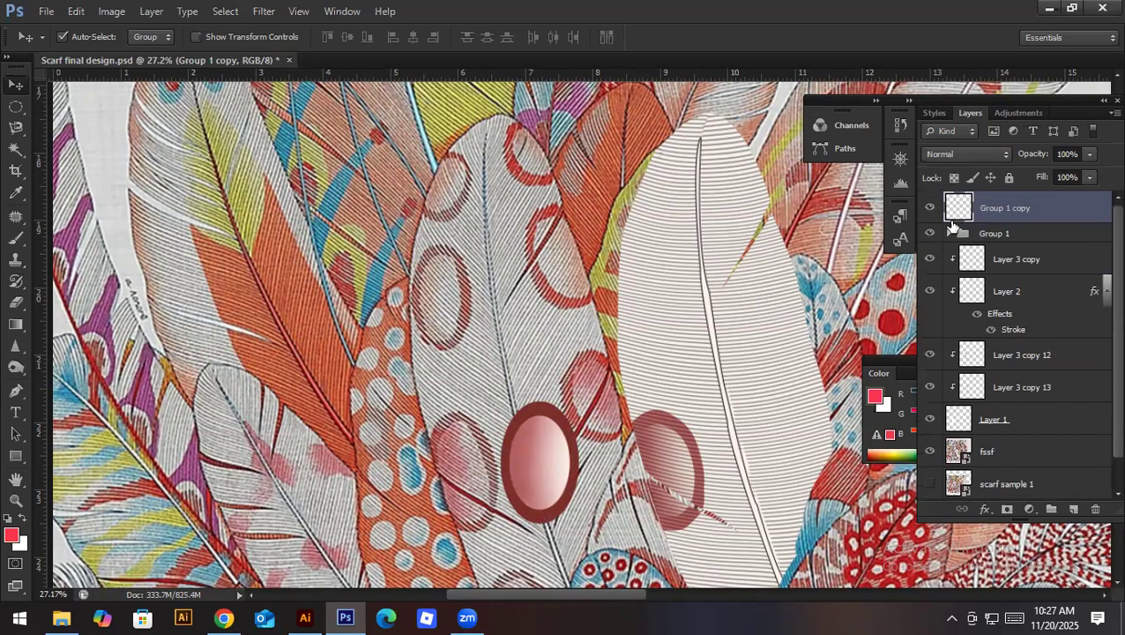
{"action": "key", "text": "ctrl+z"}
{"action": "left_click", "coordinate": [930, 221]}
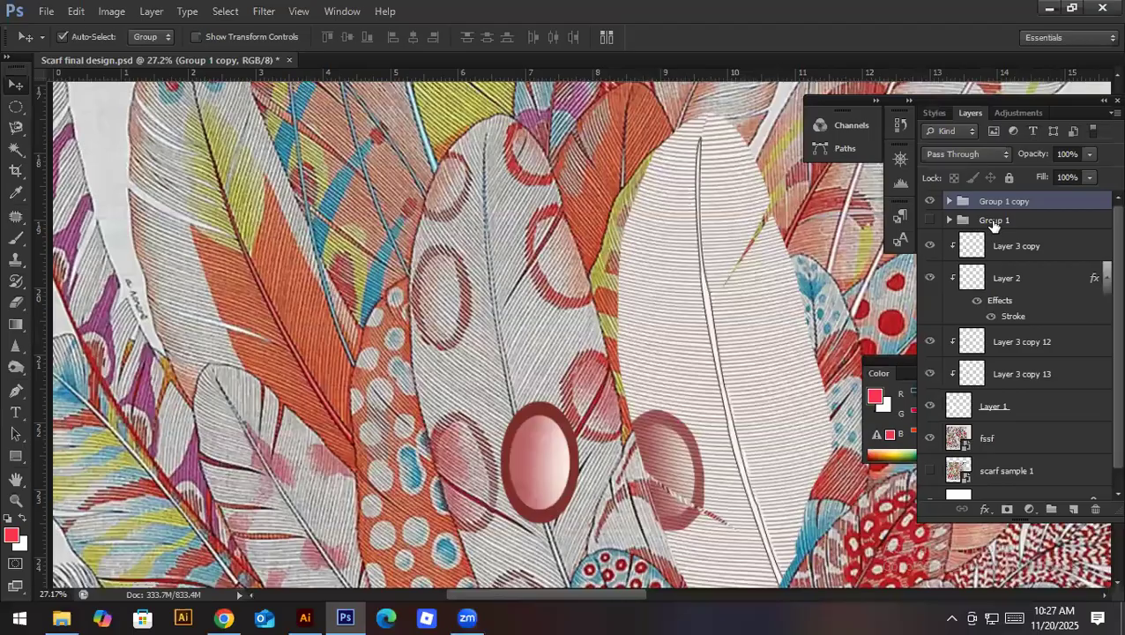
Step: Ungroup Group 1 copy into its two separate spot layers
{"action": "left_click", "coordinate": [949, 202]}
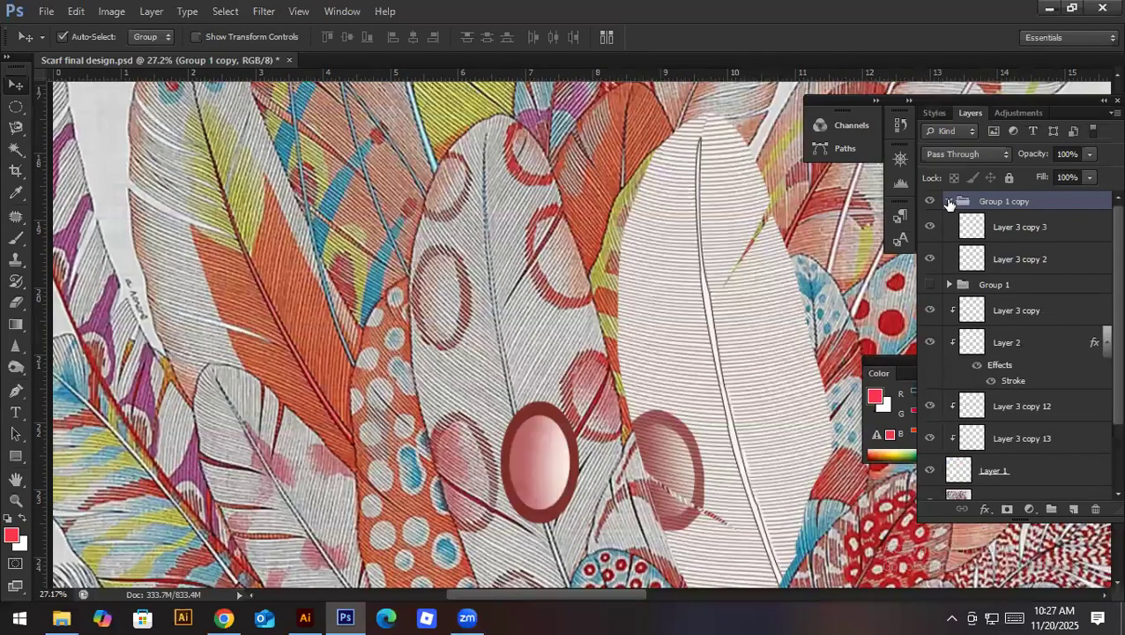
{"action": "right_click", "coordinate": [1029, 203]}
{"action": "left_click", "coordinate": [937, 247]}
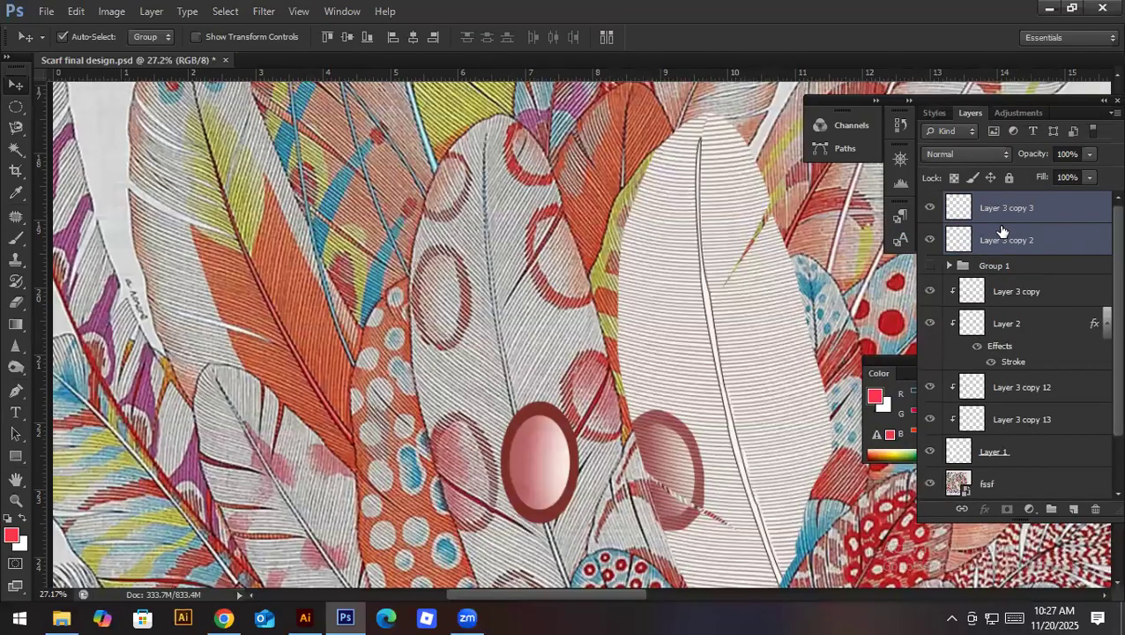
{"action": "left_click", "coordinate": [932, 209]}
{"action": "left_click", "coordinate": [931, 210]}
Step: Identify the spot on the white feather by toggling Layer 3 copy's visibility, and set that layer's blend mode to Normal
{"action": "left_click", "coordinate": [970, 298]}
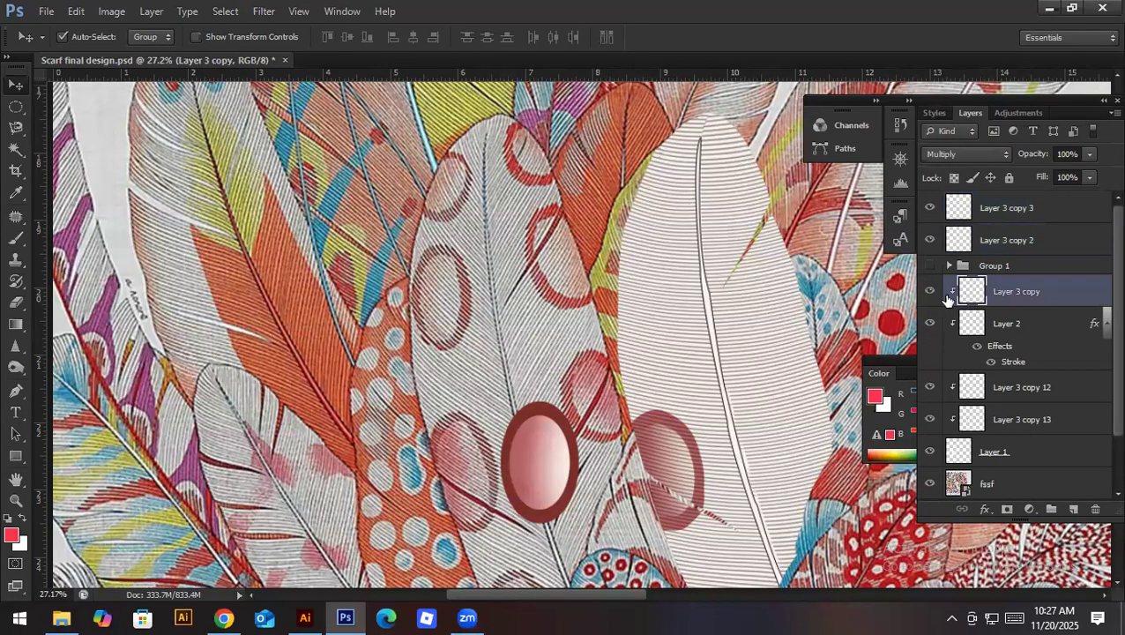
{"action": "left_click", "coordinate": [930, 291]}
{"action": "left_click", "coordinate": [930, 292]}
{"action": "left_click", "coordinate": [947, 153]}
{"action": "left_click", "coordinate": [948, 173]}
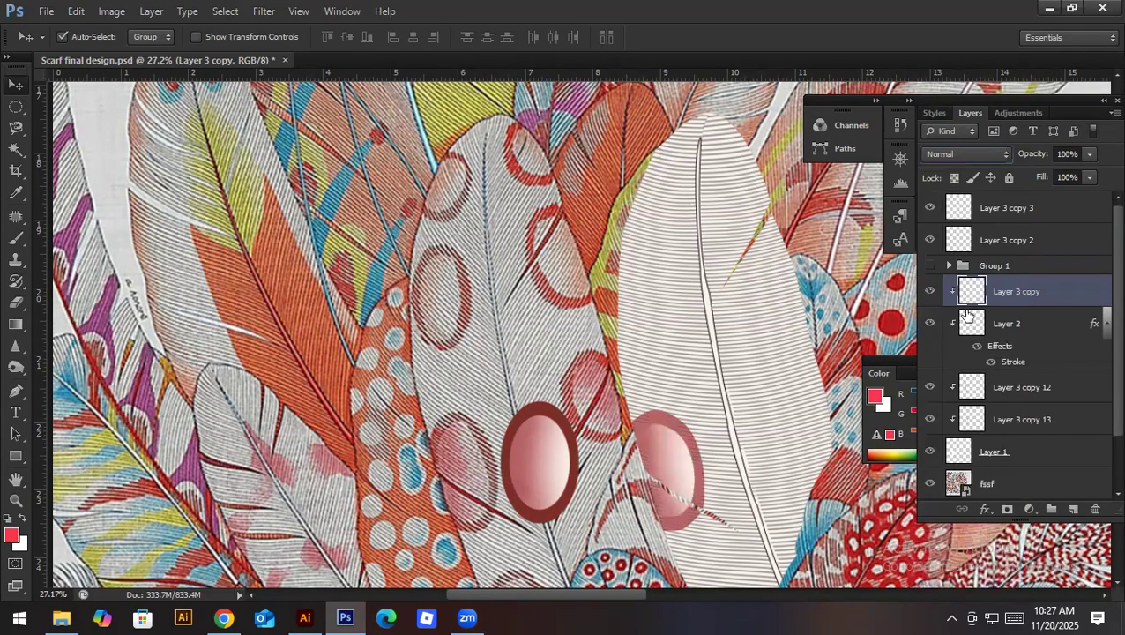
Step: Sample the rose ring colour from the spot on the white feather and set Layer 3 copy's blend mode to Multiply
{"action": "key", "text": "i"}
{"action": "left_click", "coordinate": [697, 445]}
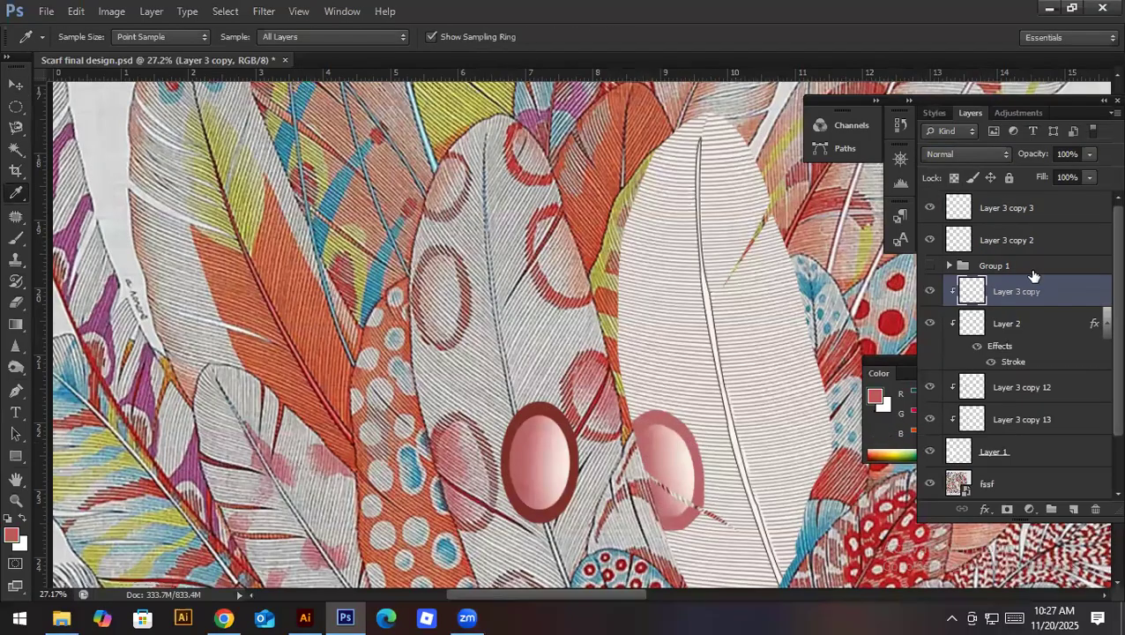
{"action": "left_click", "coordinate": [967, 157]}
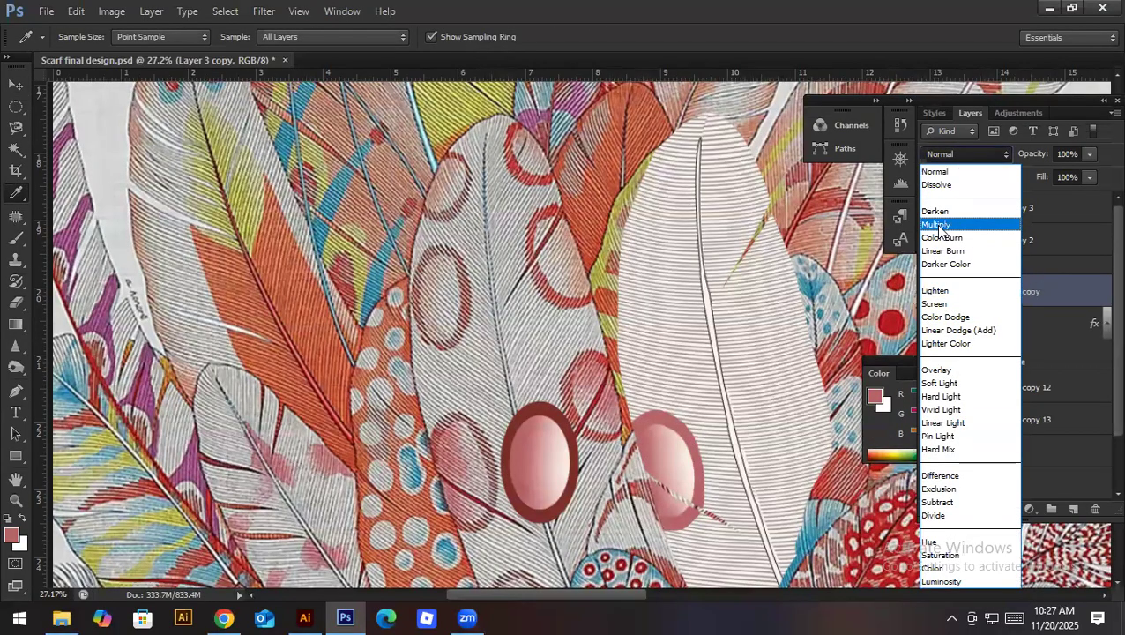
{"action": "left_click", "coordinate": [936, 224]}
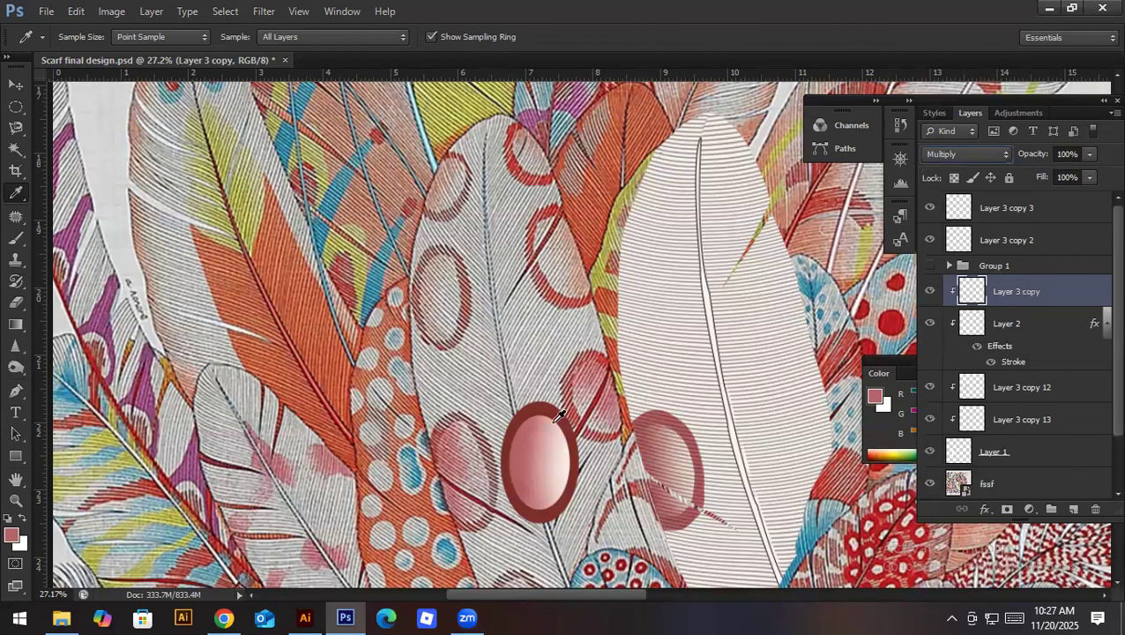
Step: Recolour the ring of the unclipped spot on Layer 3 copy 3 with the sampled rose colour
{"action": "key", "text": "v"}
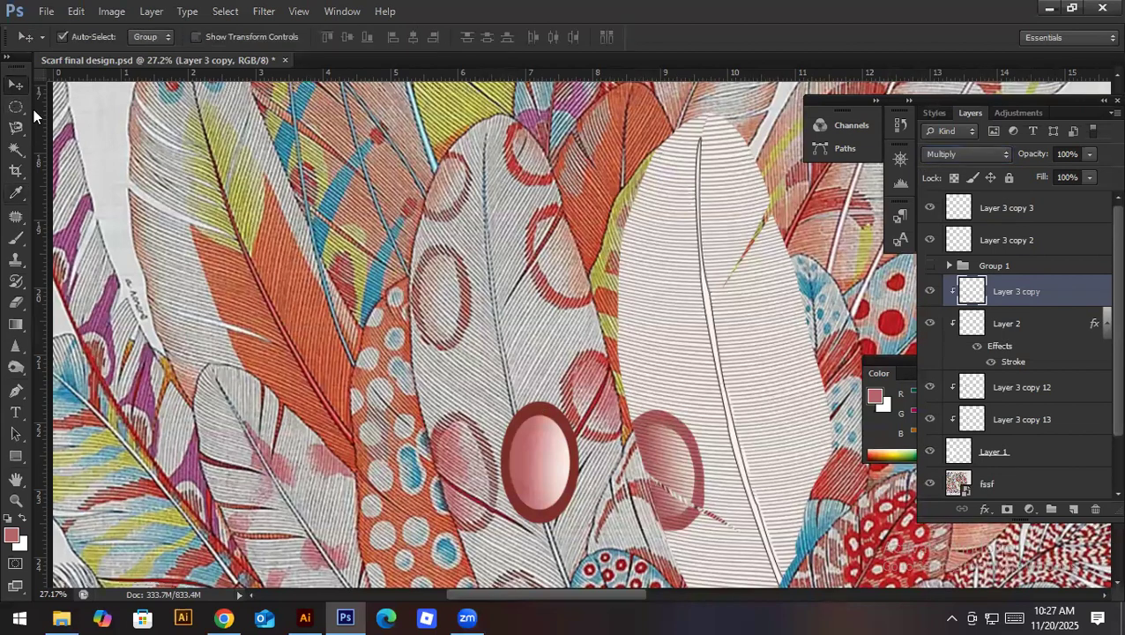
{"action": "left_click", "coordinate": [530, 407]}
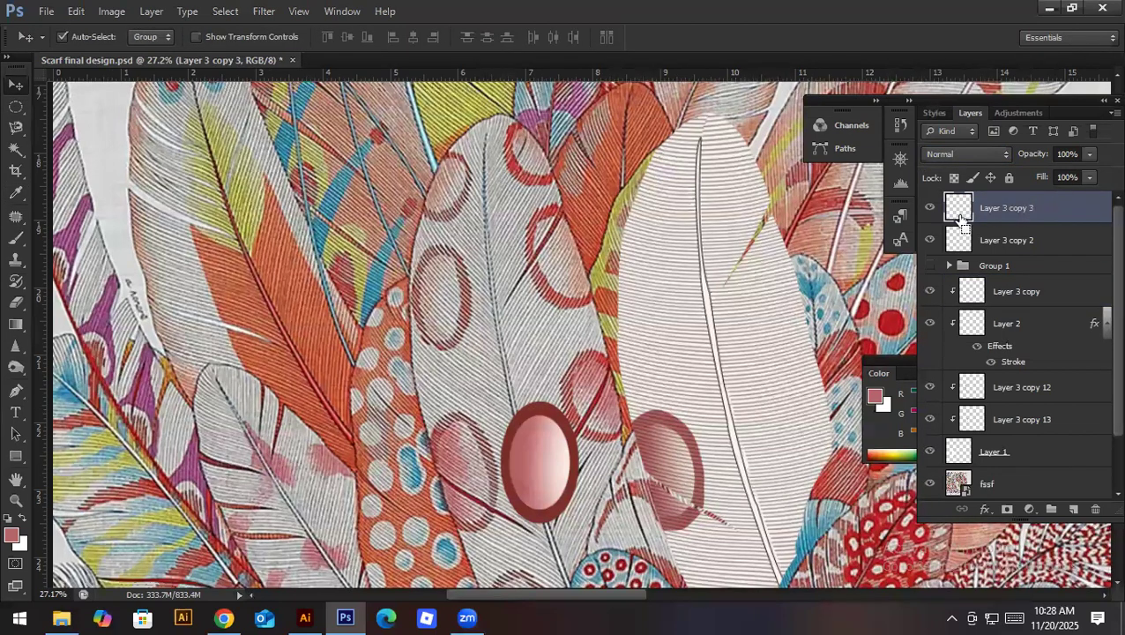
{"action": "key", "text": "alt+Delete"}
{"action": "key", "text": "ctrl+d"}
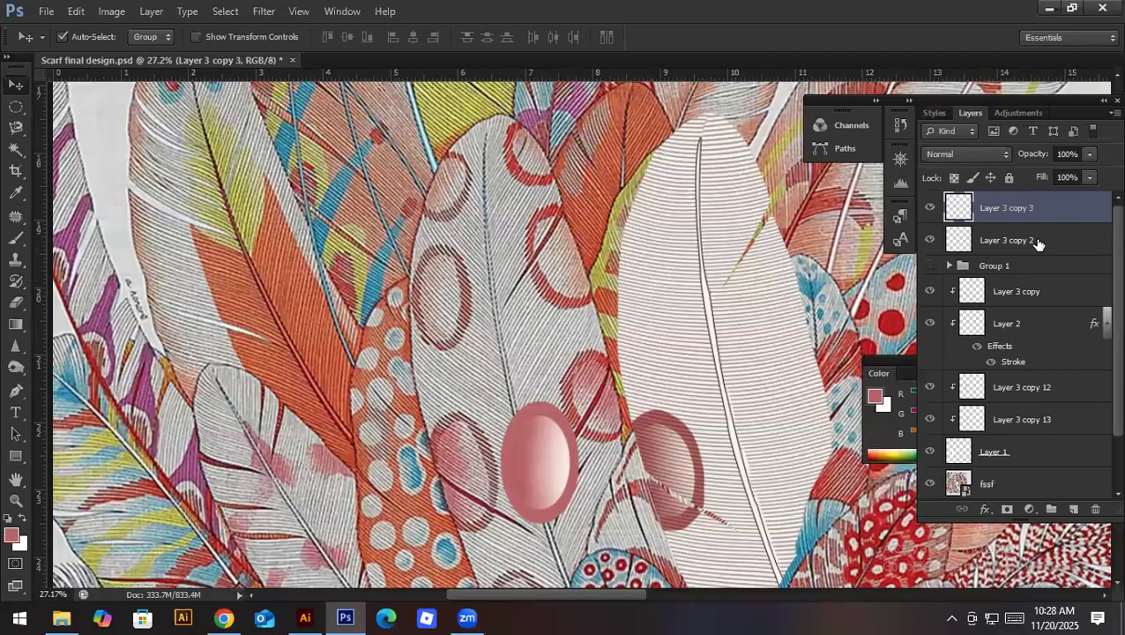
Step: Fill the inner oval on Layer 3 copy 2 with a pale pink sampled from its own gradient
{"action": "left_click", "coordinate": [958, 240]}
{"action": "left_click", "coordinate": [958, 240], "text": "ctrl"}
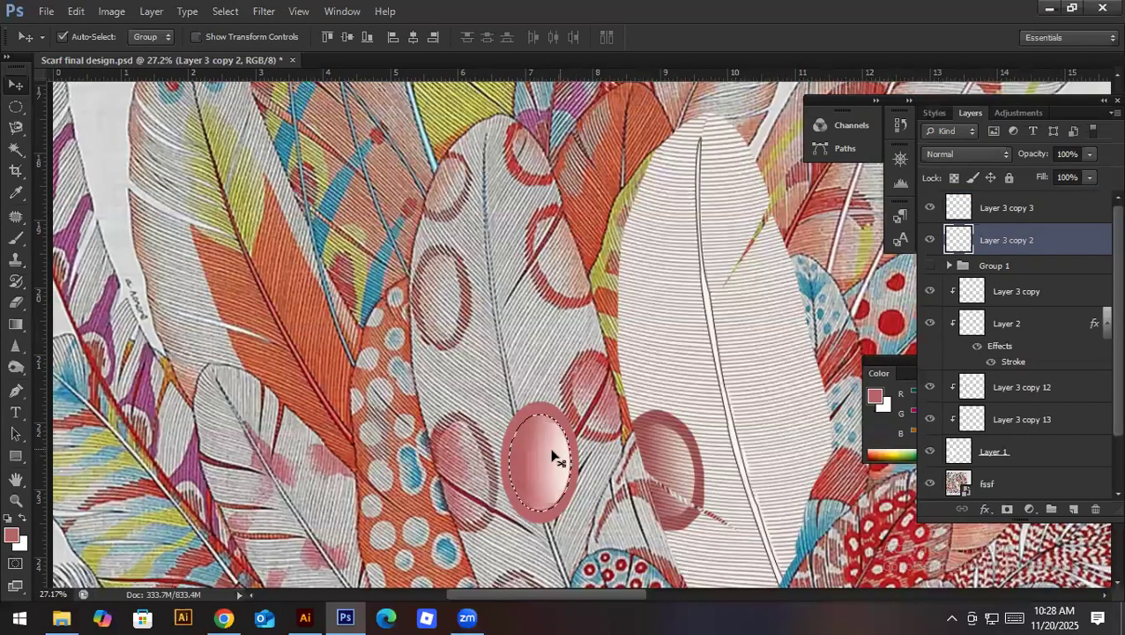
{"action": "key", "text": "i"}
{"action": "left_click", "coordinate": [559, 432]}
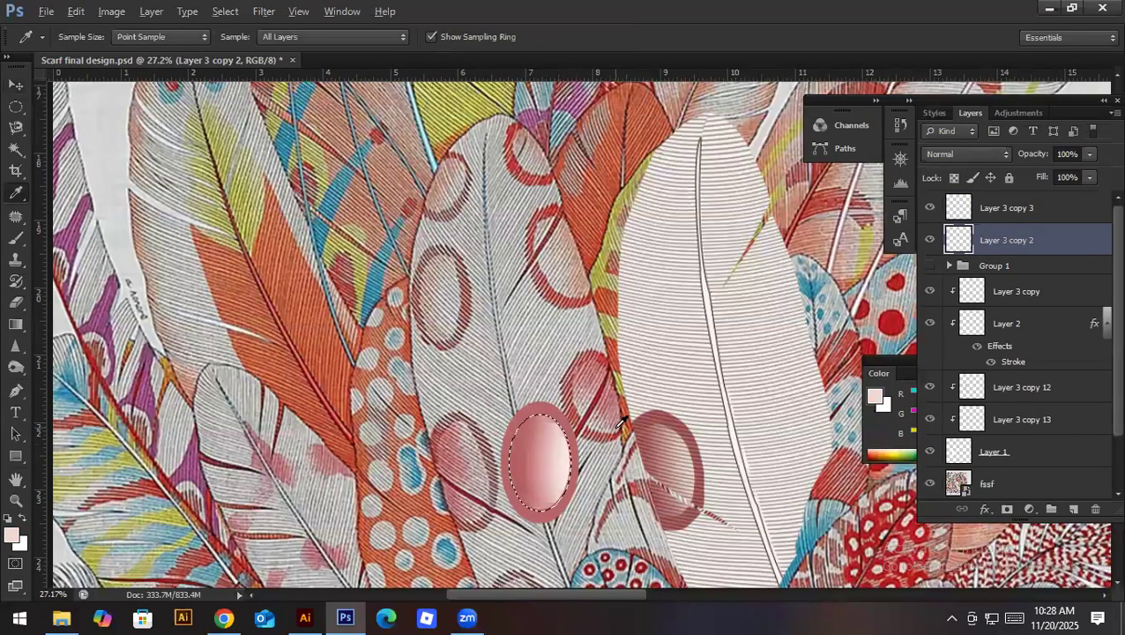
{"action": "key", "text": "alt+BackSpace"}
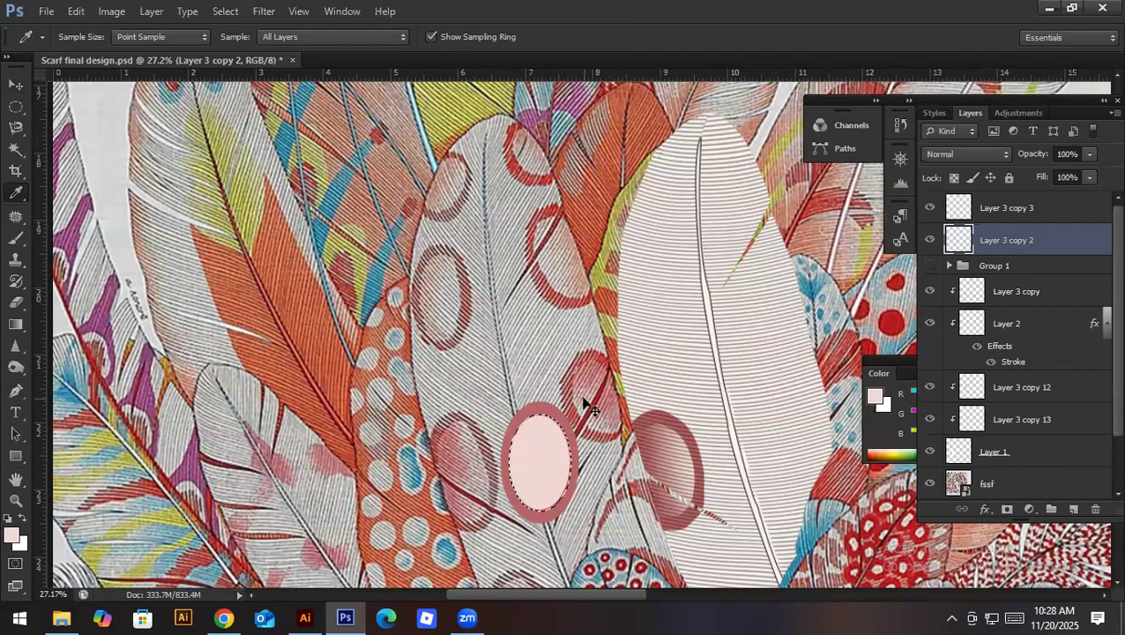
{"action": "key", "text": "ctrl+d"}
Step: Sample a salmon-pink foreground colour from the spots and feathers in the reference artwork
{"action": "left_click", "coordinate": [434, 267]}
{"action": "left_click", "coordinate": [435, 266]}
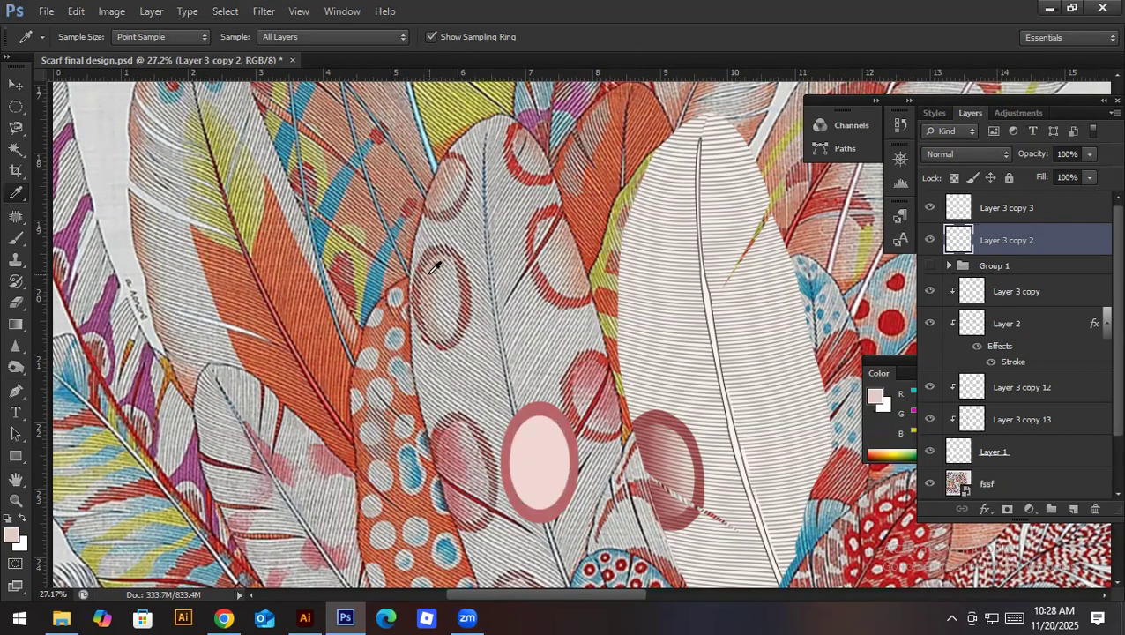
{"action": "left_click", "coordinate": [401, 159]}
{"action": "left_click", "coordinate": [397, 161]}
{"action": "scroll", "coordinate": [434, 181], "scroll_direction": "up", "scroll_amount": 5}
{"action": "left_click", "coordinate": [429, 158]}
{"action": "scroll", "coordinate": [428, 370], "scroll_direction": "down", "scroll_amount": 6}
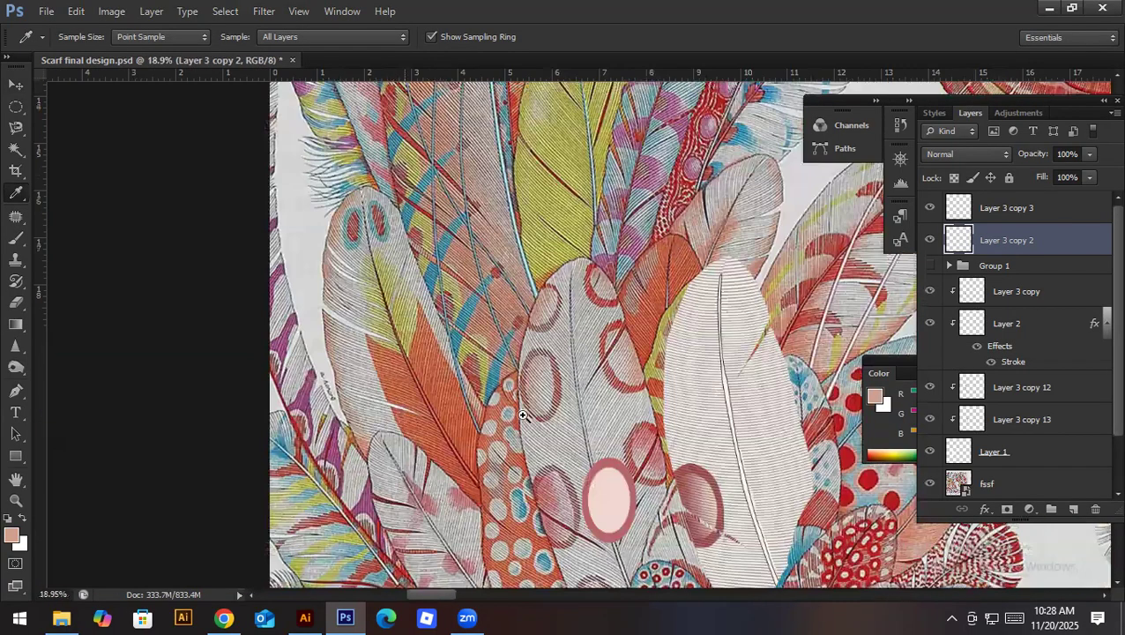
Step: Darken the left side of the pale inner oval with the Burn tool at brush size 125, within the oval's selection
{"action": "key", "text": "v"}
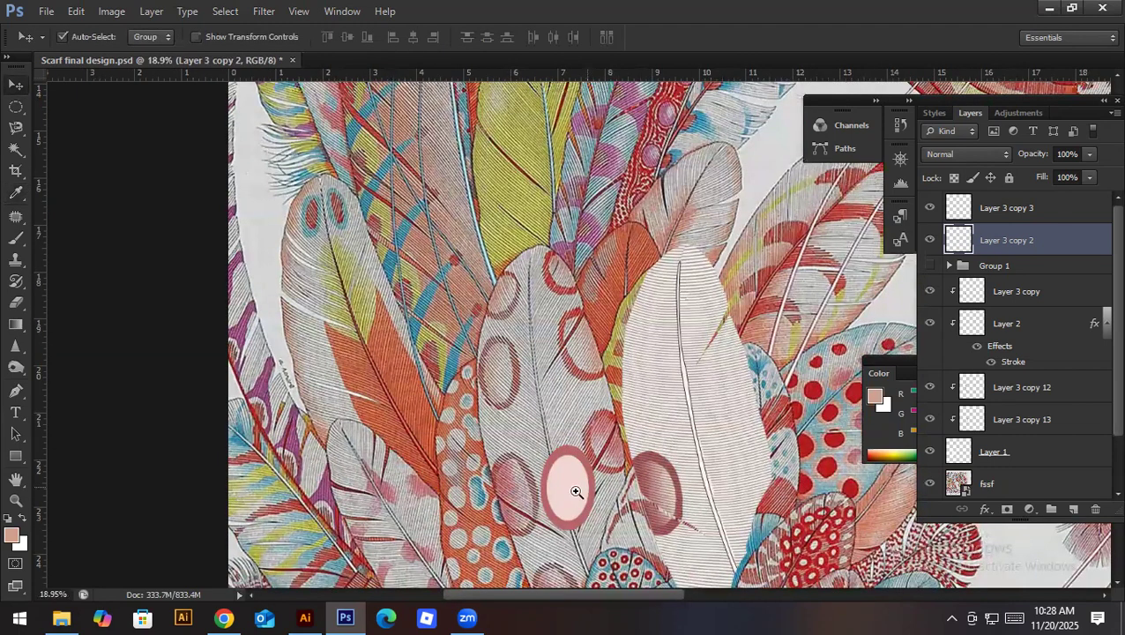
{"action": "scroll", "coordinate": [575, 492], "scroll_direction": "up", "scroll_amount": 1}
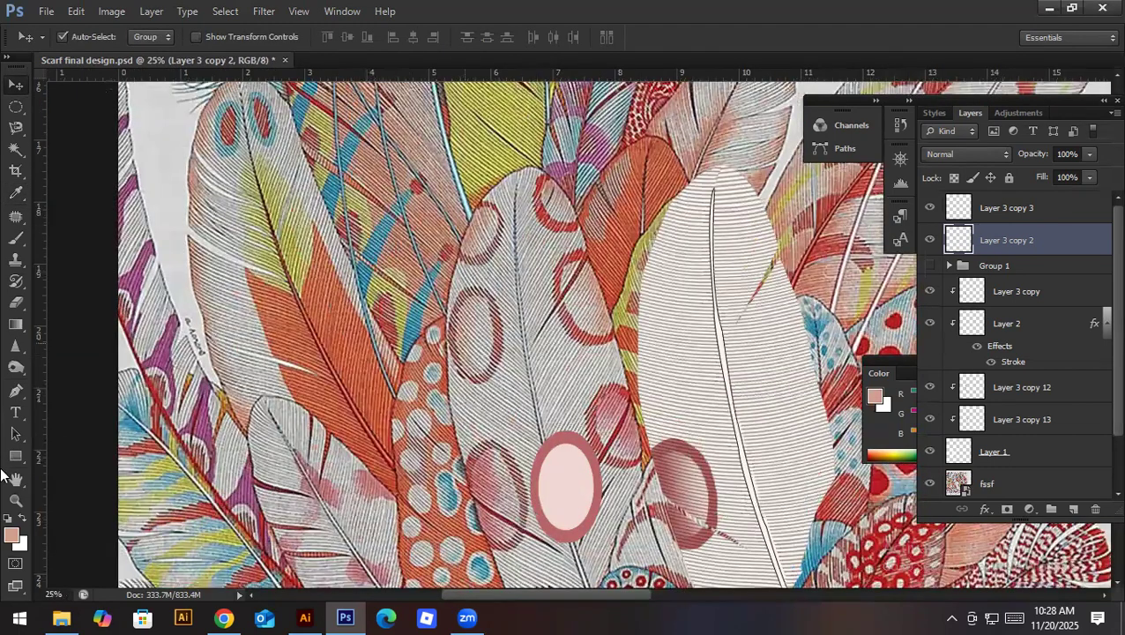
{"action": "left_click", "coordinate": [952, 247], "text": "ctrl"}
{"action": "left_click", "coordinate": [16, 367]}
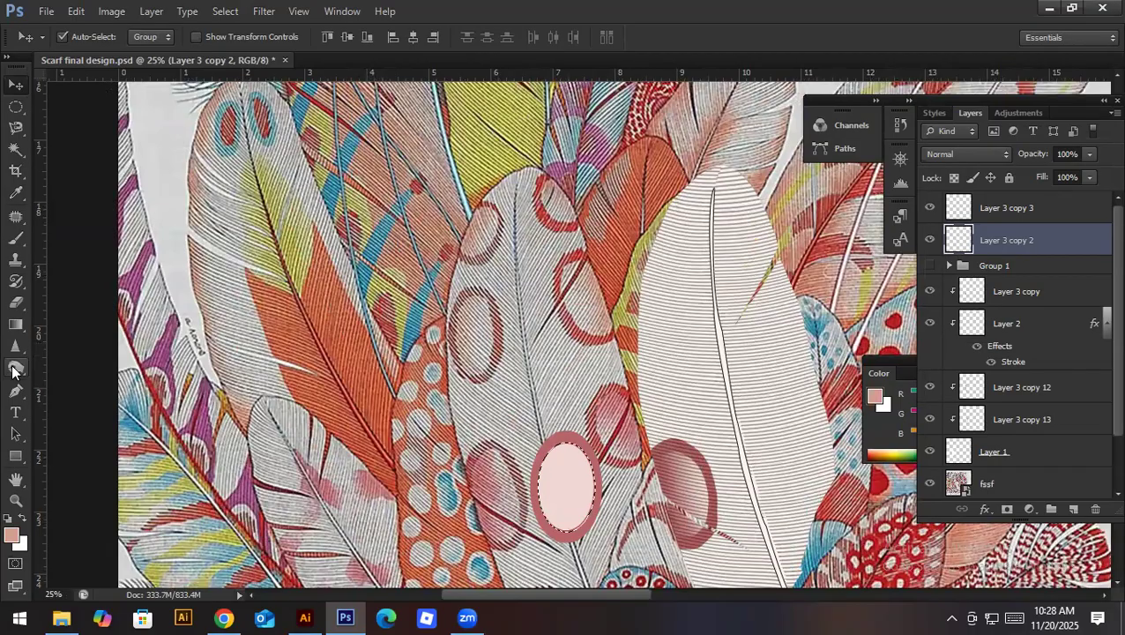
{"action": "left_click", "coordinate": [68, 382]}
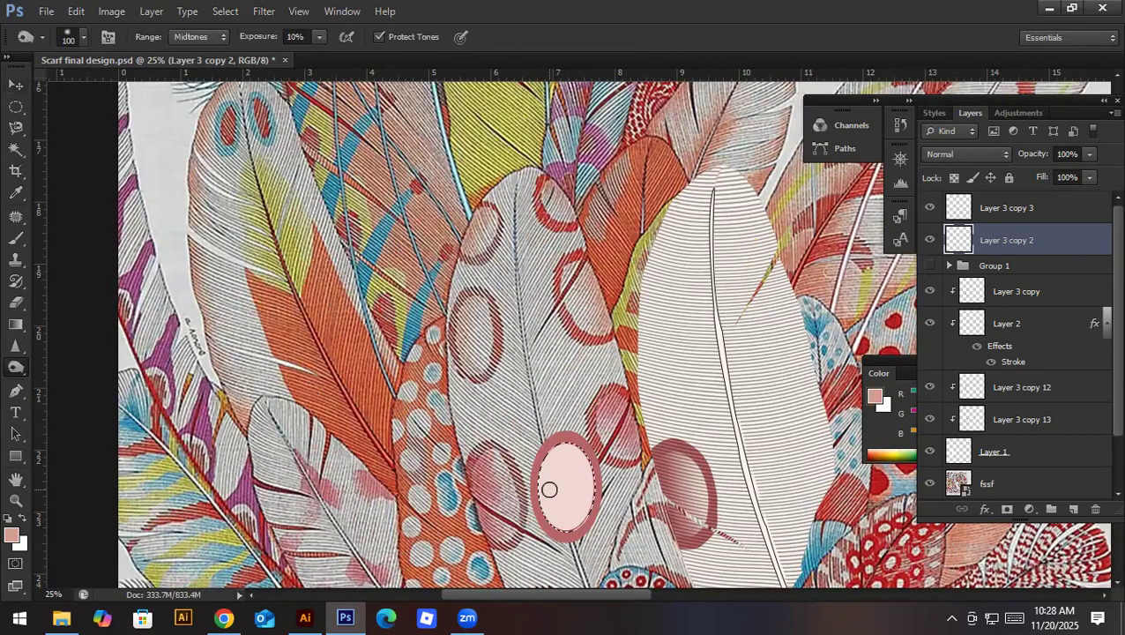
{"action": "key", "text": "bracketright"}
{"action": "mouse_move", "coordinate": [550, 496]}
{"action": "left_mouse_down"}
{"action": "mouse_move", "coordinate": [551, 524]}
{"action": "mouse_move", "coordinate": [542, 496]}
{"action": "mouse_move", "coordinate": [553, 445]}
{"action": "mouse_move", "coordinate": [541, 531]}
{"action": "mouse_move", "coordinate": [567, 440]}
{"action": "mouse_move", "coordinate": [549, 484]}
{"action": "mouse_move", "coordinate": [555, 525]}
{"action": "mouse_move", "coordinate": [543, 467]}
{"action": "mouse_move", "coordinate": [550, 534]}
{"action": "mouse_move", "coordinate": [555, 439]}
{"action": "mouse_move", "coordinate": [552, 513]}
{"action": "mouse_move", "coordinate": [559, 457]}
{"action": "mouse_move", "coordinate": [550, 531]}
{"action": "mouse_move", "coordinate": [548, 435]}
{"action": "mouse_move", "coordinate": [550, 524]}
{"action": "mouse_move", "coordinate": [559, 447]}
{"action": "mouse_move", "coordinate": [562, 456]}
{"action": "mouse_move", "coordinate": [564, 557]}
{"action": "mouse_move", "coordinate": [540, 465]}
{"action": "mouse_move", "coordinate": [537, 493]}
{"action": "mouse_move", "coordinate": [544, 440]}
{"action": "mouse_move", "coordinate": [596, 420]}
{"action": "left_mouse_up"}
{"action": "key", "text": "v"}
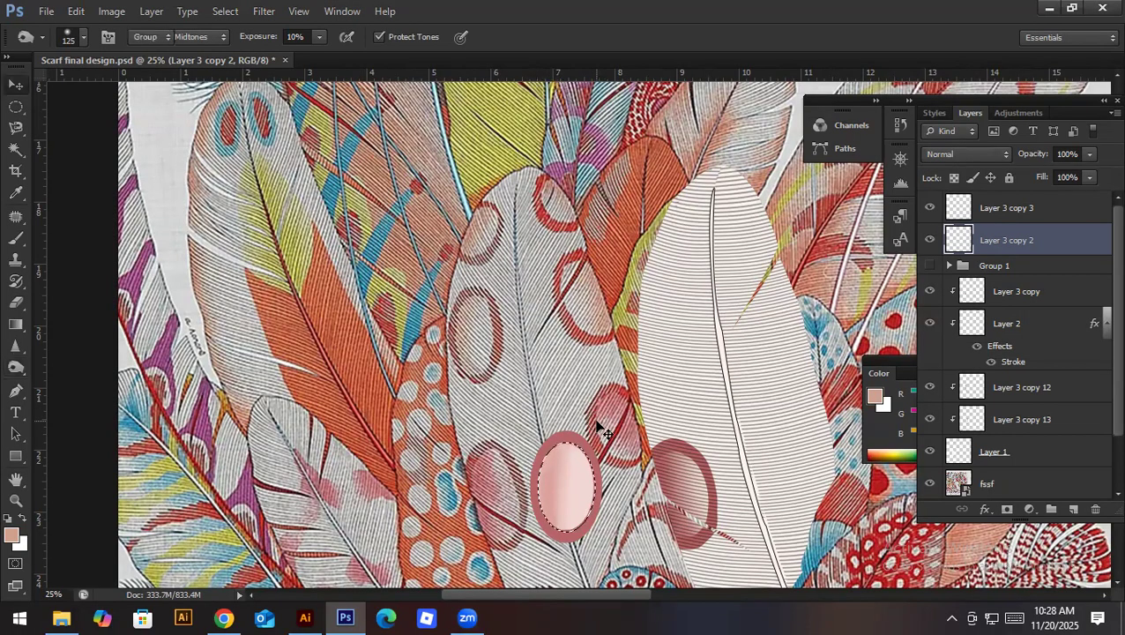
{"action": "key", "text": "ctrl+d"}
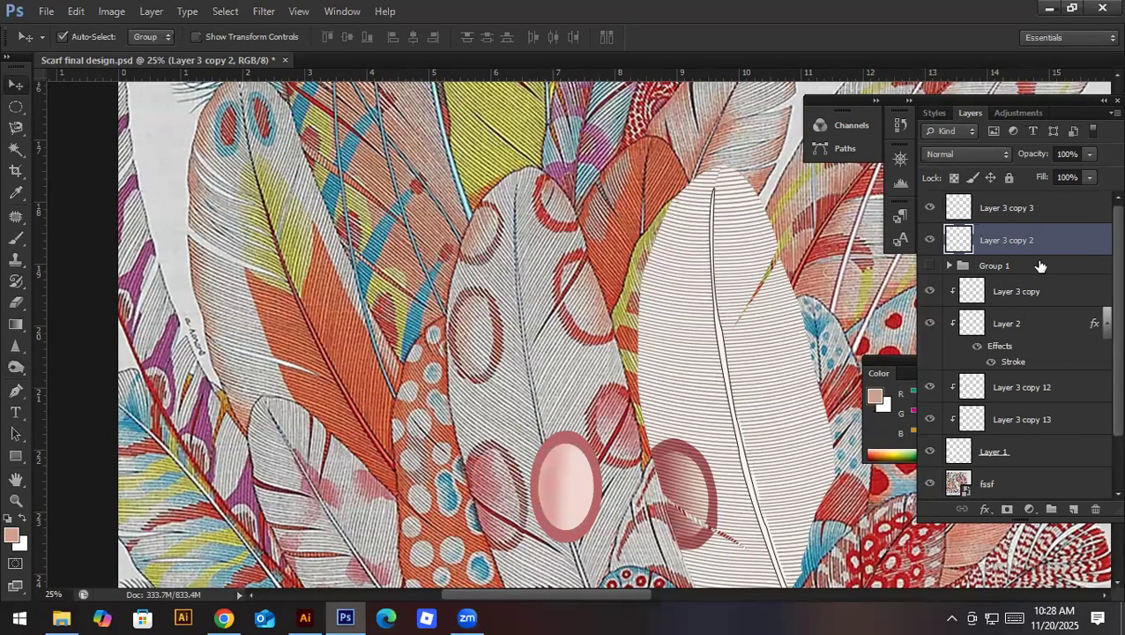
Step: Merge the ring and inner oval layers into one spot layer and clip it to the white feather beneath Layer 3 copy
{"action": "left_click", "coordinate": [1010, 220], "text": "shift"}
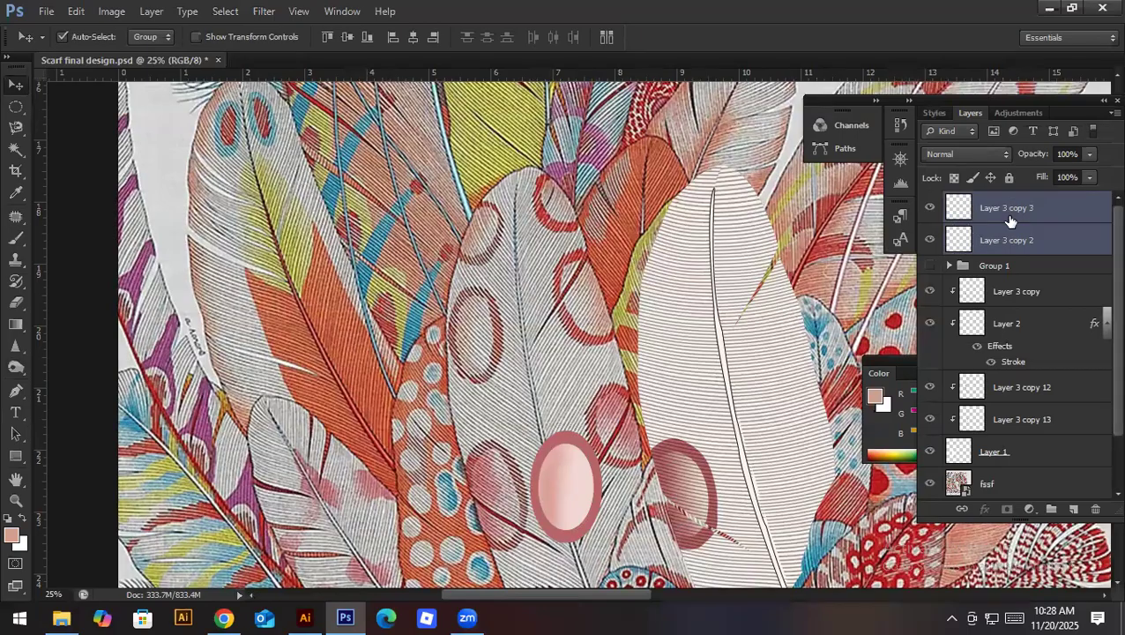
{"action": "key", "text": "ctrl+e"}
{"action": "left_click", "coordinate": [263, 11]}
{"action": "key", "text": "Escape"}
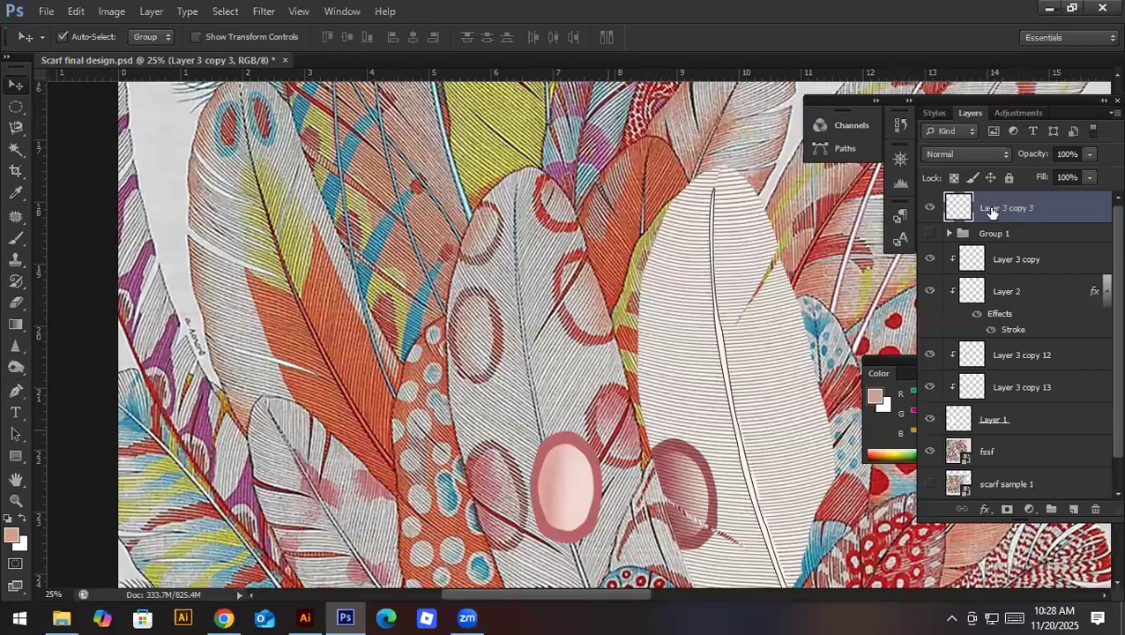
{"action": "left_click_drag", "start_coordinate": [989, 220], "coordinate": [996, 275]}
{"action": "key", "text": "ctrl+t"}
{"action": "key", "text": "Escape"}
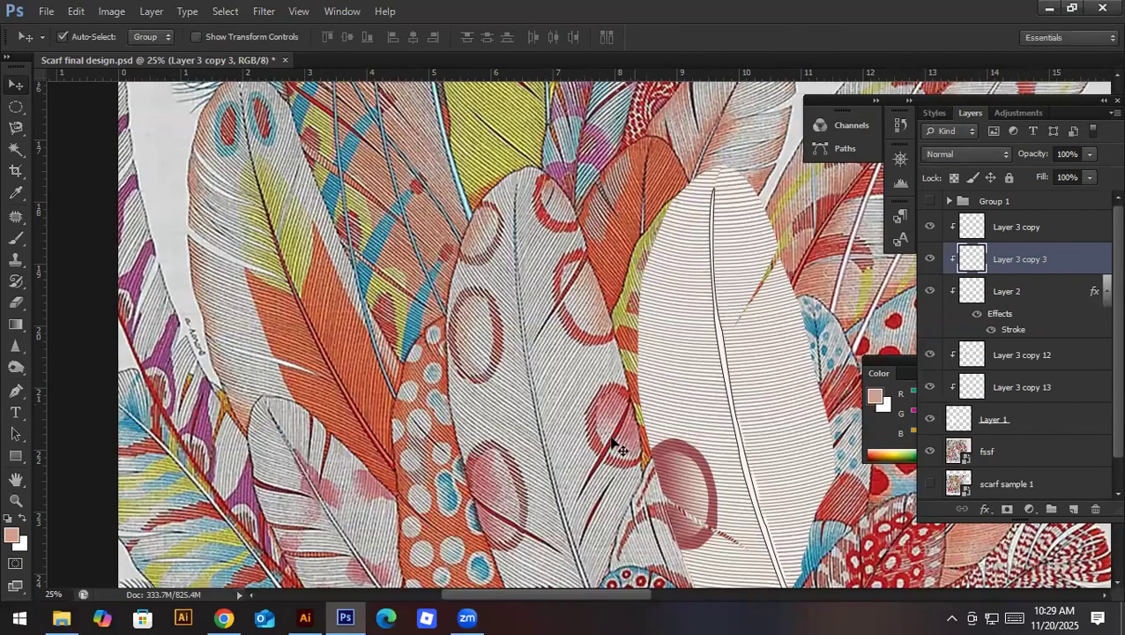
Step: Place the spot, scaled down, above the lower spot on the white feather's left edge, using Multiply at 84% opacity
{"action": "key", "text": "ctrl+t"}
{"action": "left_click_drag", "start_coordinate": [605, 455], "coordinate": [681, 322]}
{"action": "key", "text": "Return"}
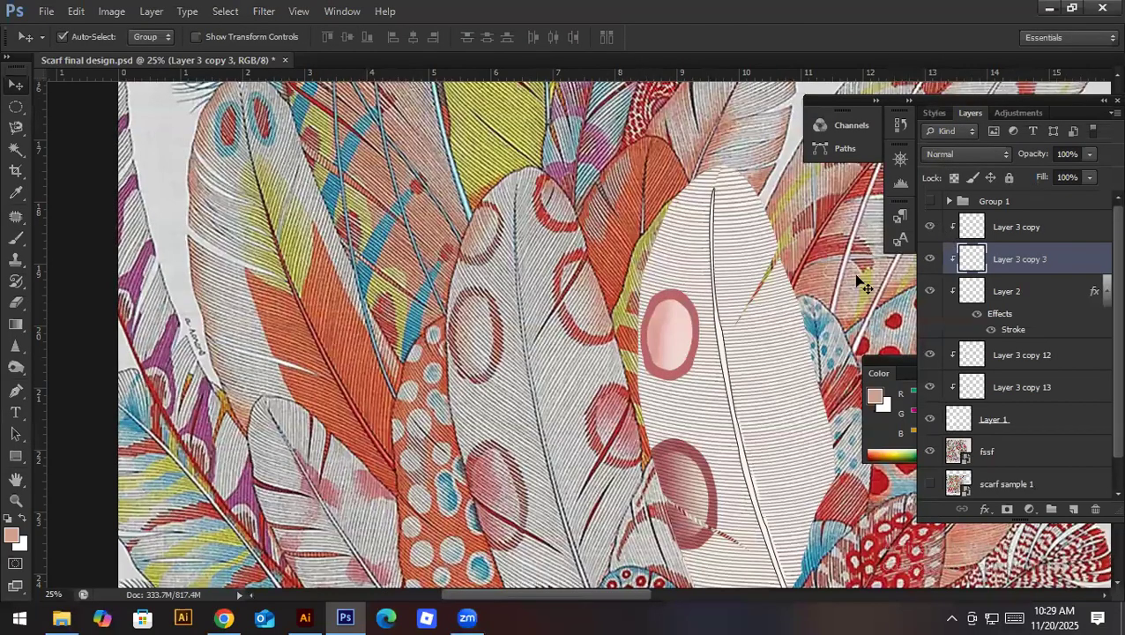
{"action": "key", "text": "shift+alt+m"}
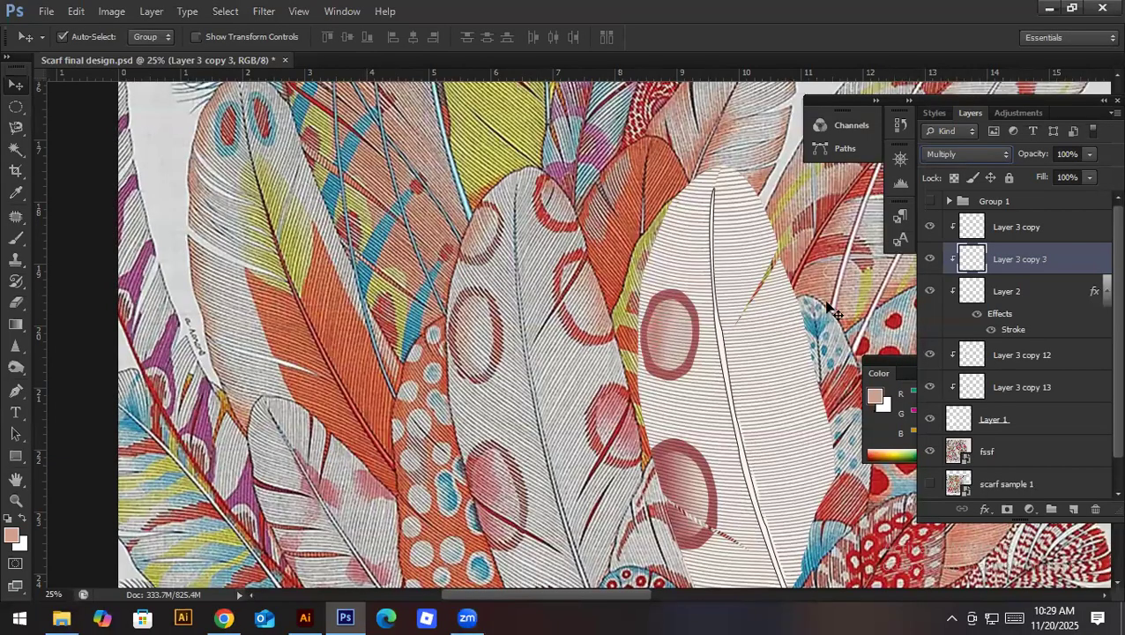
{"action": "left_click_drag", "start_coordinate": [1034, 155], "coordinate": [1026, 157]}
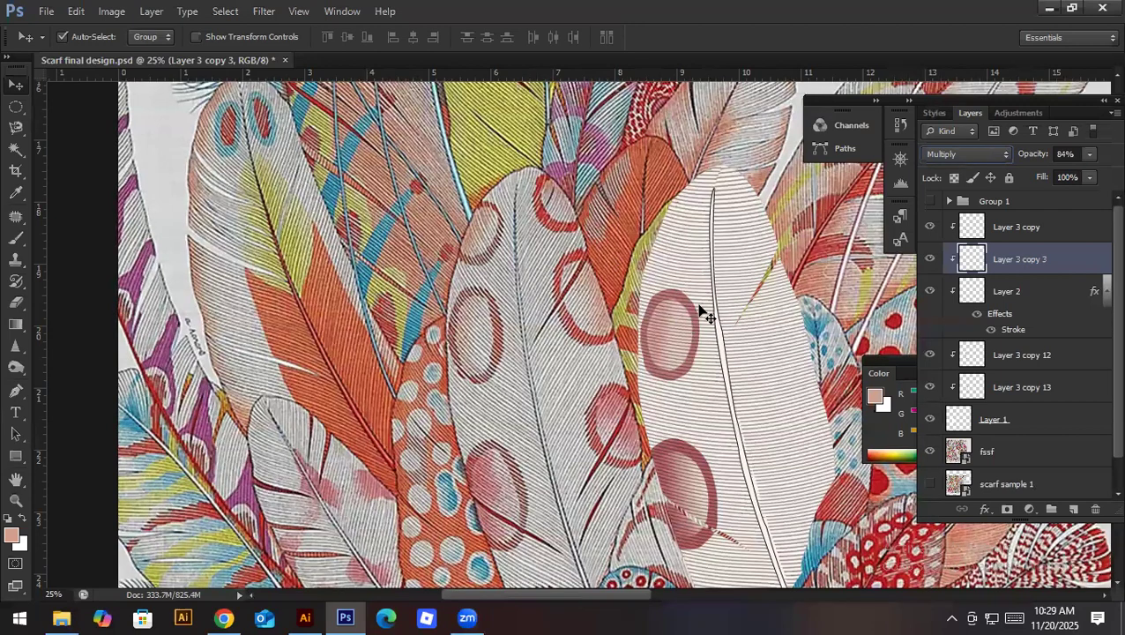
Step: Try duplicating the newly placed spot and clipping the copy within the feather's stack, and undo both changes
{"action": "key", "text": "ctrl+j"}
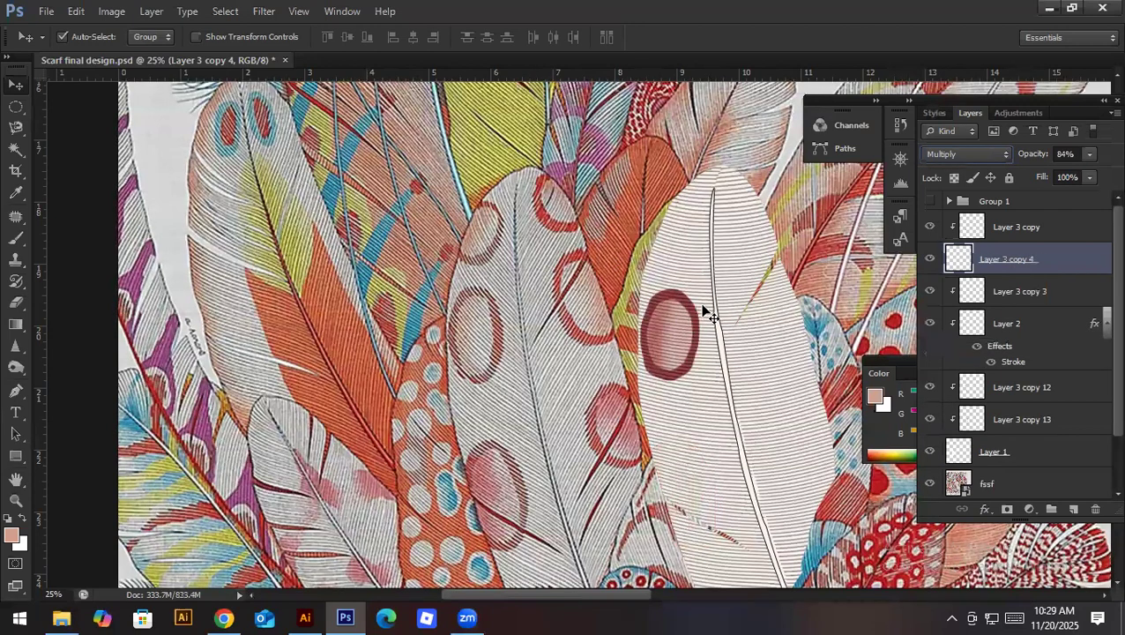
{"action": "left_click_drag", "start_coordinate": [1085, 258], "coordinate": [1020, 280]}
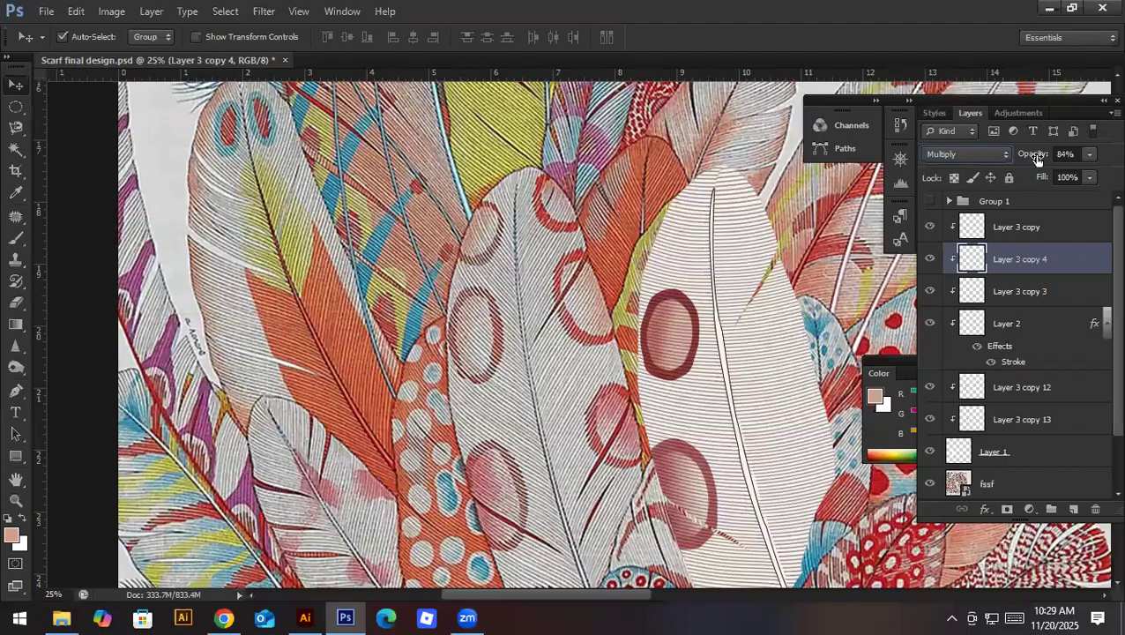
{"action": "key", "text": "ctrl+alt+z"}
{"action": "key", "text": "ctrl+alt+z"}
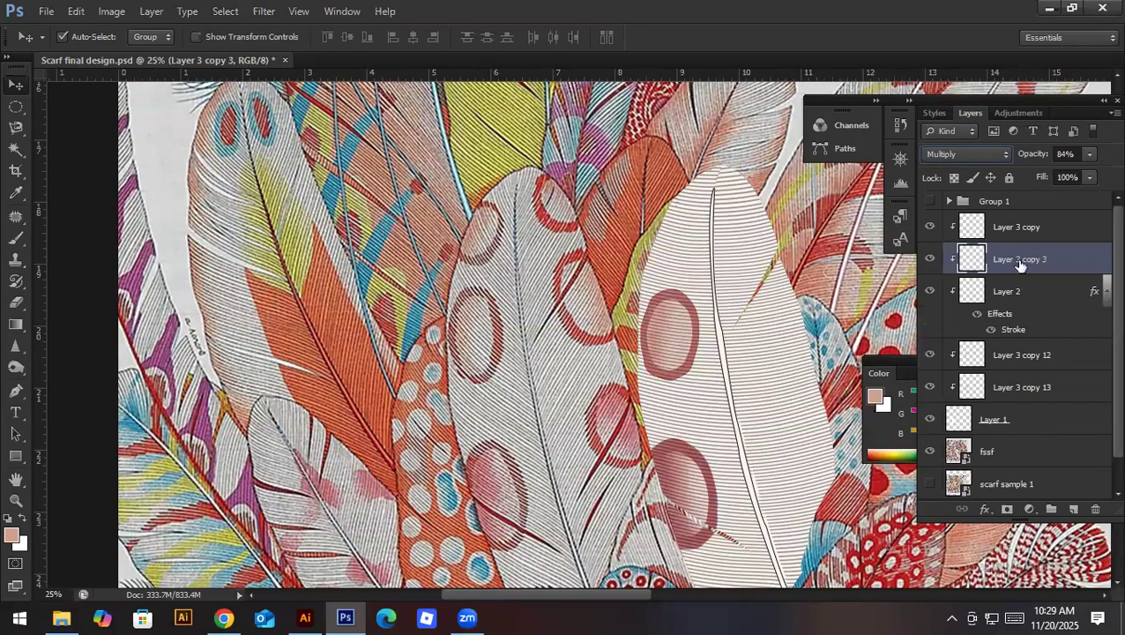
Step: Duplicate the 84% opacity spot, move the copy above Group 1, and clip Layer 3 copy to the feather again
{"action": "left_click_drag", "start_coordinate": [1021, 263], "coordinate": [992, 196]}
{"action": "key", "text": "ctrl+j"}
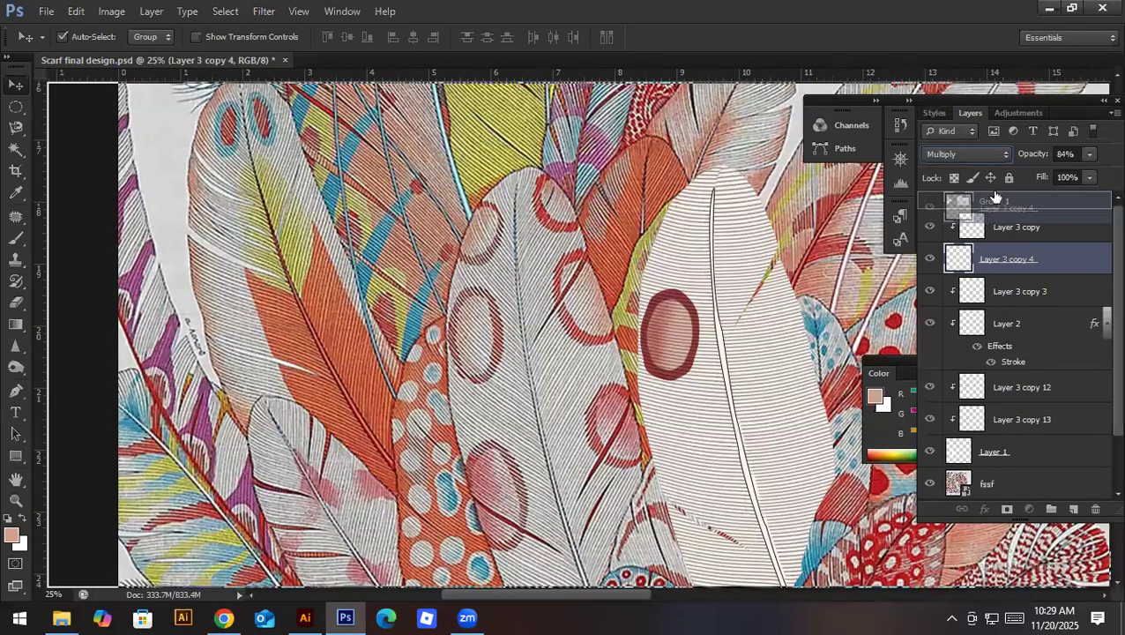
{"action": "left_click", "coordinate": [996, 265]}
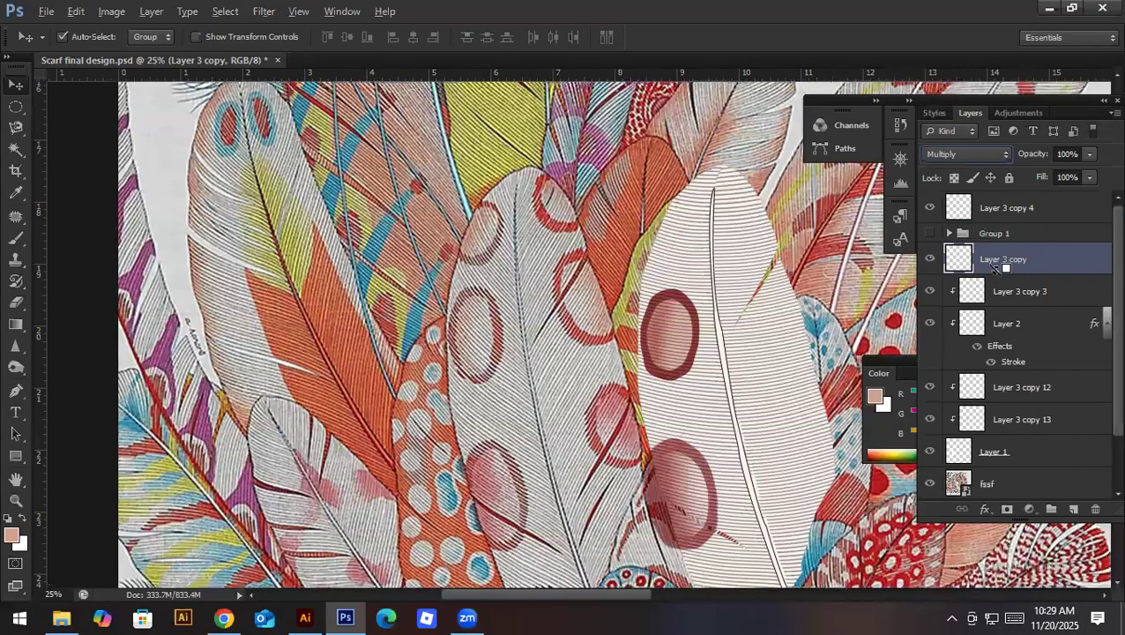
{"action": "left_click", "coordinate": [996, 272], "text": "alt"}
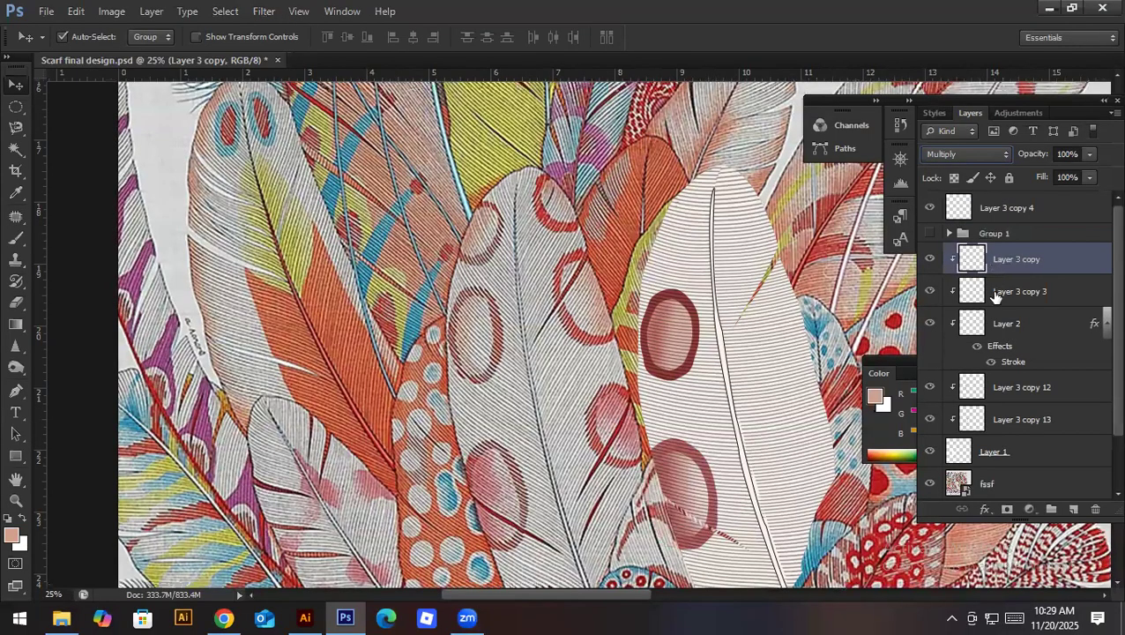
{"action": "key", "text": "ctrl+t"}
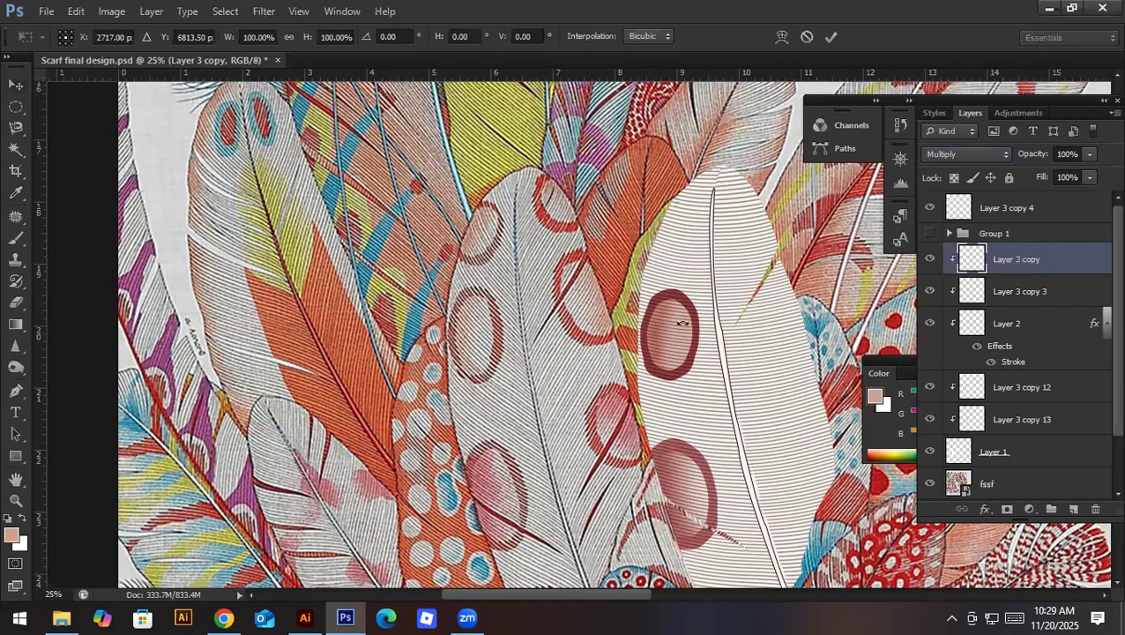
{"action": "key", "text": "Return"}
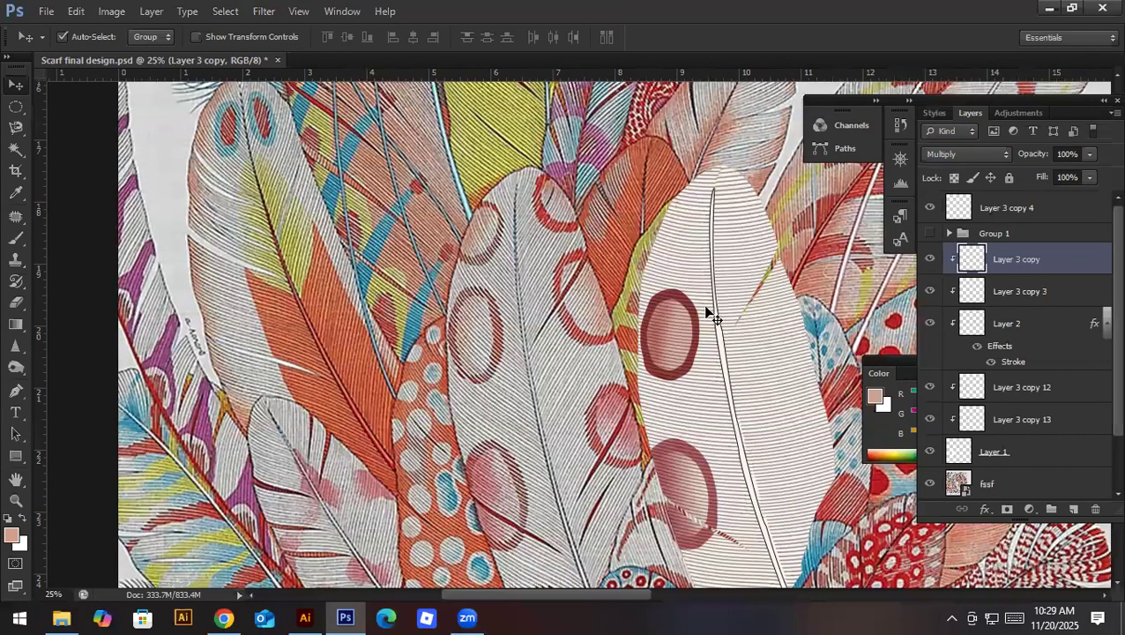
Step: Scale the duplicate spot to about 84% by 71%, rotate it about 12.7° near the feather's upper-left edge, and clip it to the feather
{"action": "left_click", "coordinate": [676, 315]}
{"action": "key", "text": "ctrl+t"}
{"action": "left_click_drag", "start_coordinate": [677, 315], "coordinate": [679, 234]}
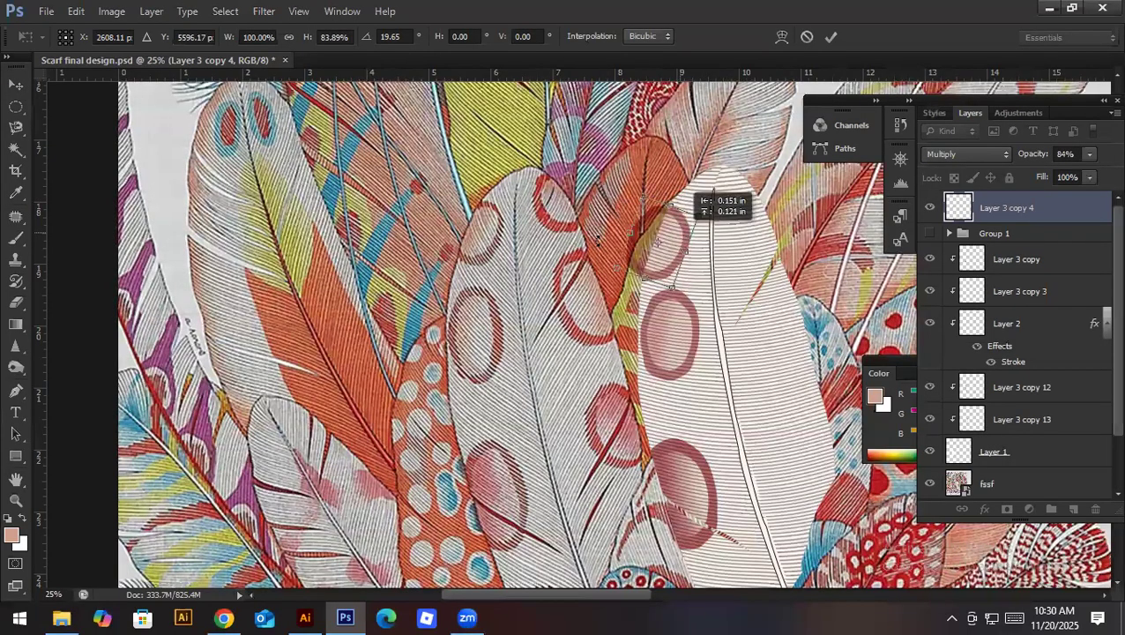
{"action": "left_click_drag", "start_coordinate": [629, 205], "coordinate": [716, 205]}
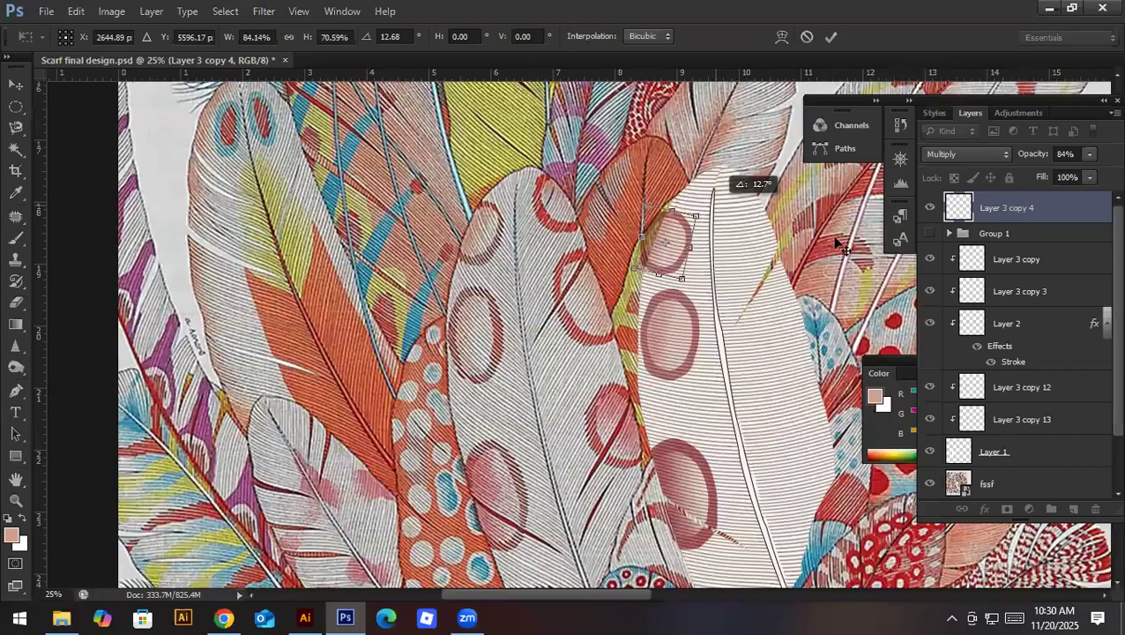
{"action": "key", "text": "Return"}
{"action": "left_click_drag", "start_coordinate": [990, 214], "coordinate": [996, 236]}
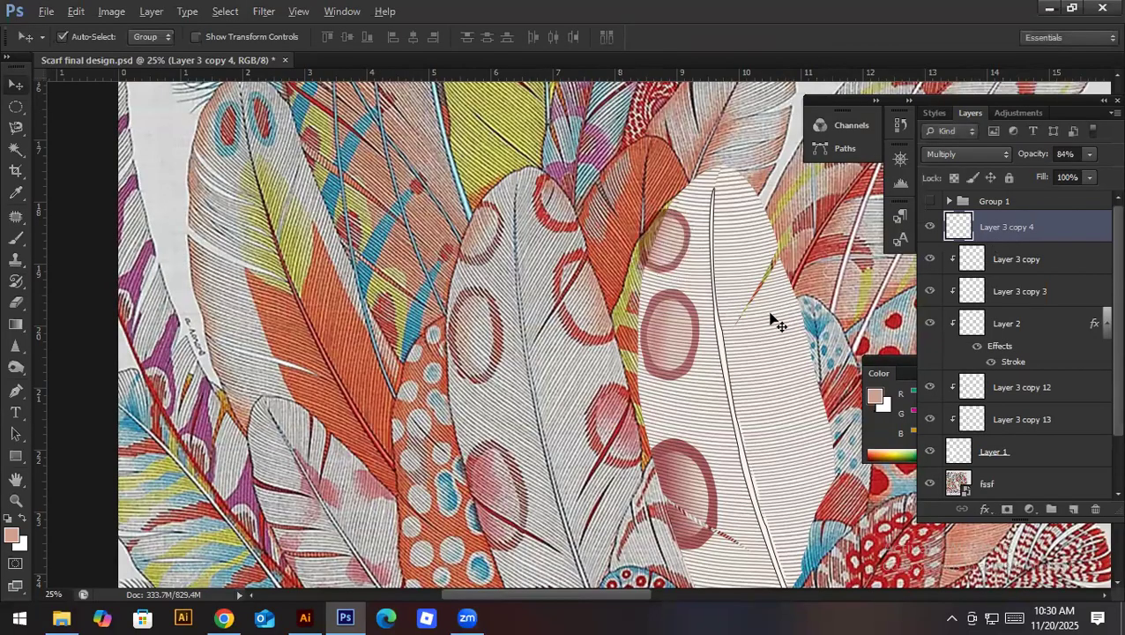
{"action": "key", "text": "ctrl+alt+g"}
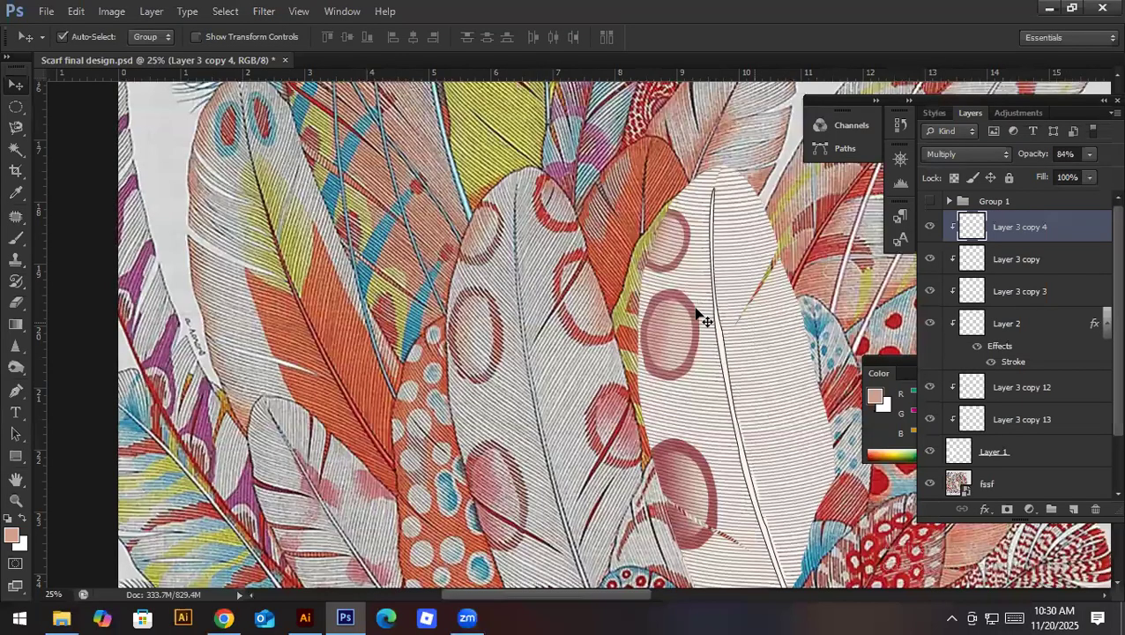
Step: Save the scarf design document
{"action": "key", "text": "ctrl+s"}
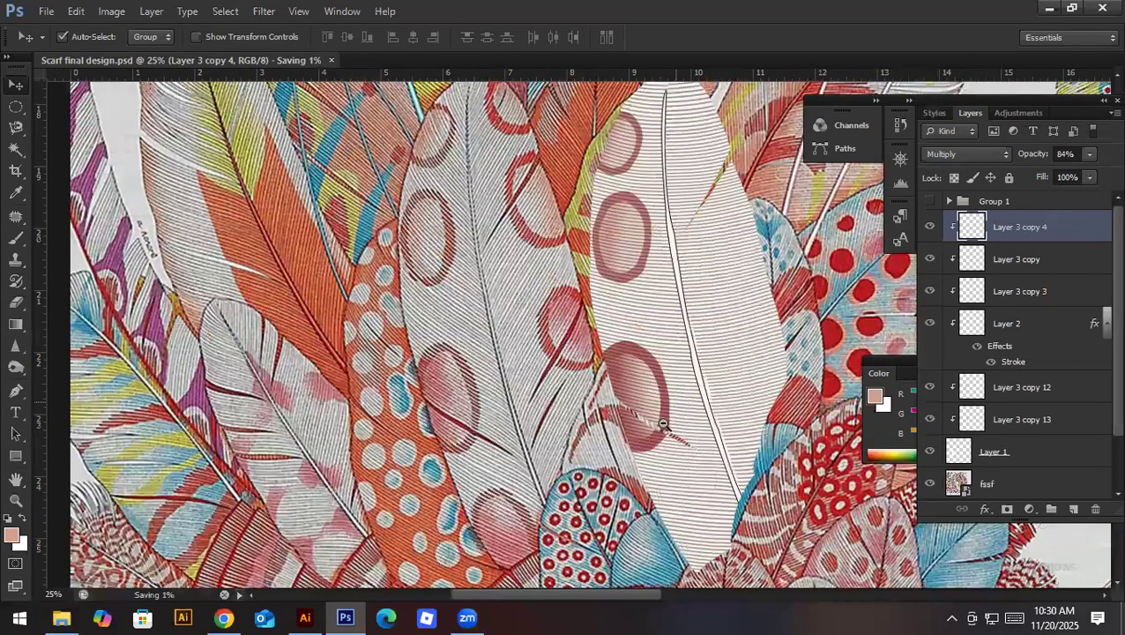
{"action": "scroll", "coordinate": [663, 425], "scroll_direction": "up", "scroll_amount": 1}
{"action": "scroll", "coordinate": [651, 399], "scroll_direction": "down", "scroll_amount": 1}
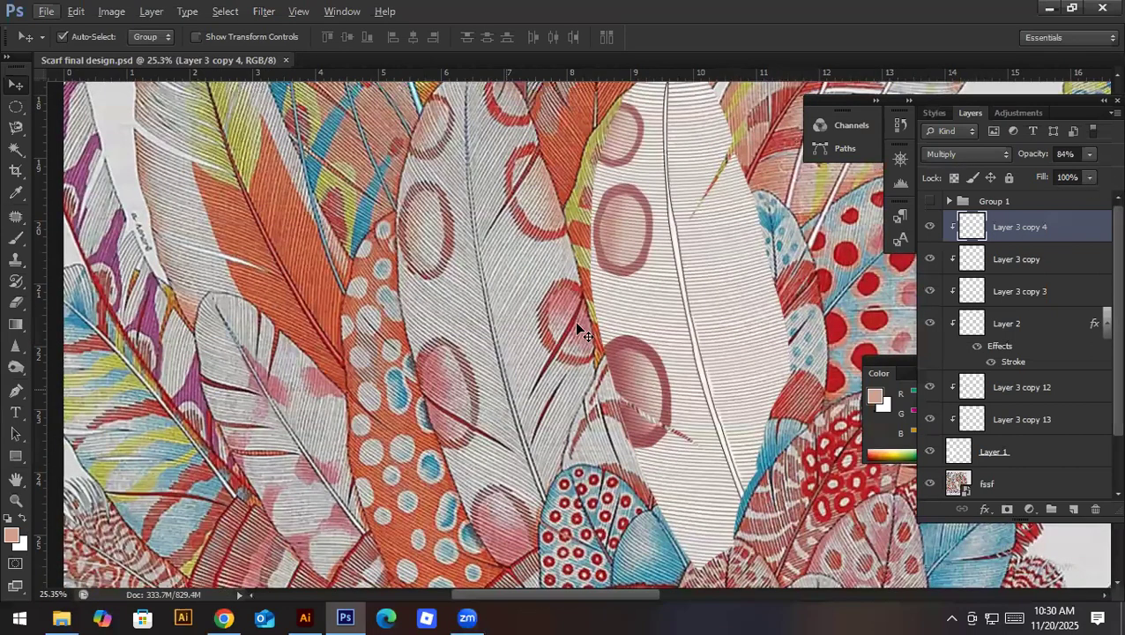
Step: Identify the white feather's lower spot layer by toggling visibility, duplicate Layer 3 copy, and move the duplicate above Layer 3 copy 4
{"action": "left_click", "coordinate": [1044, 292]}
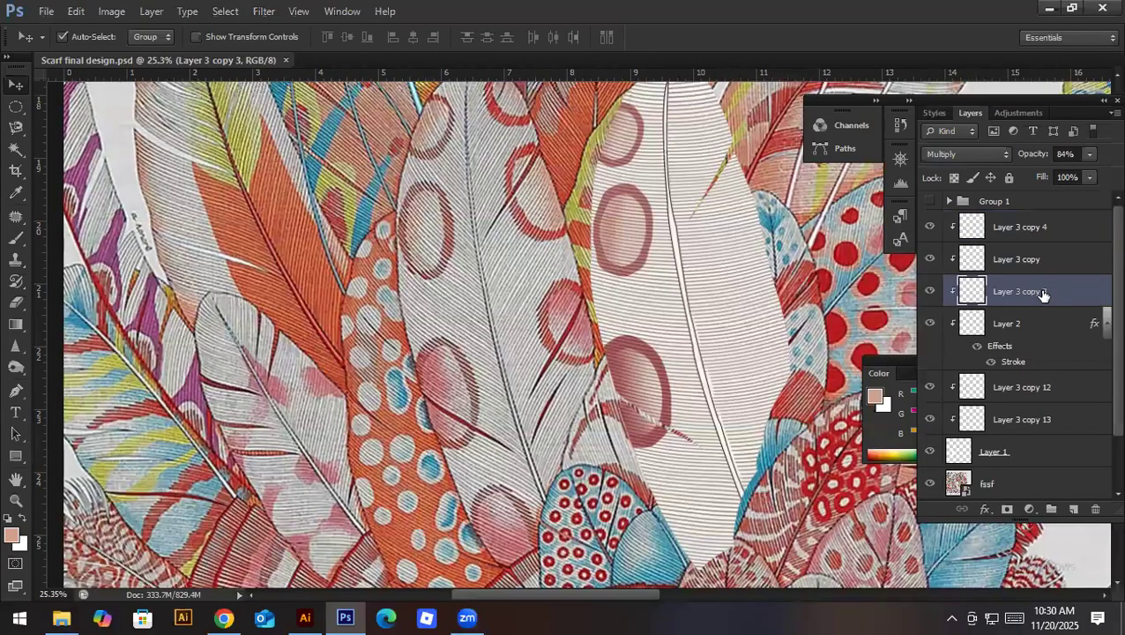
{"action": "left_click", "coordinate": [930, 298]}
{"action": "left_click", "coordinate": [929, 324]}
{"action": "left_click", "coordinate": [933, 263]}
{"action": "left_click", "coordinate": [933, 263]}
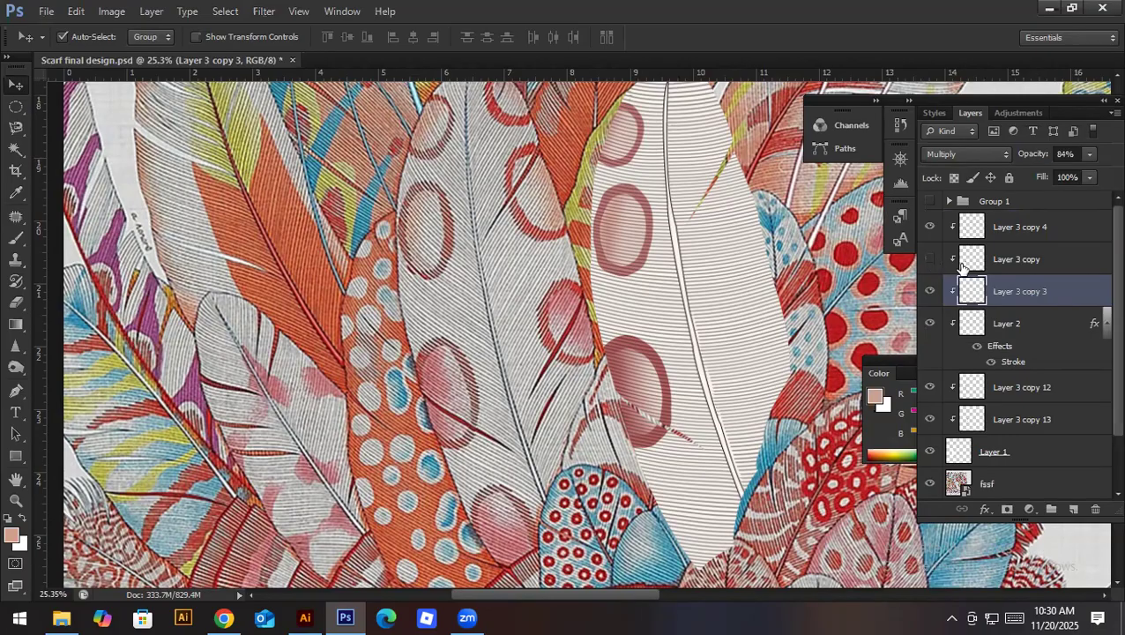
{"action": "left_click", "coordinate": [1034, 257]}
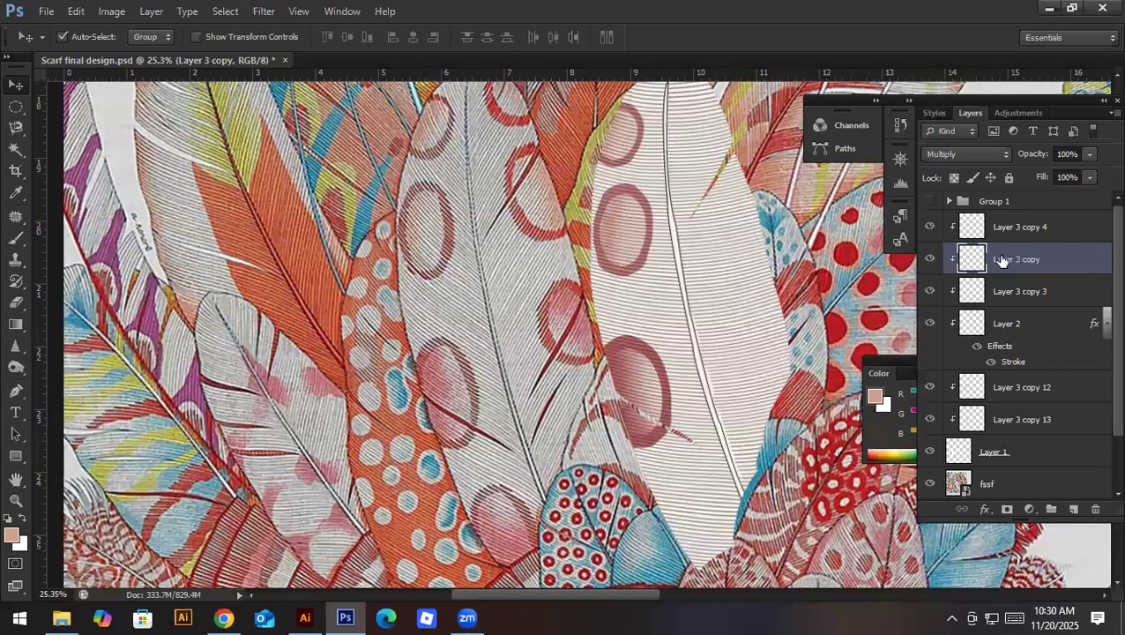
{"action": "key", "text": "ctrl+j"}
{"action": "left_click_drag", "start_coordinate": [999, 258], "coordinate": [996, 218]}
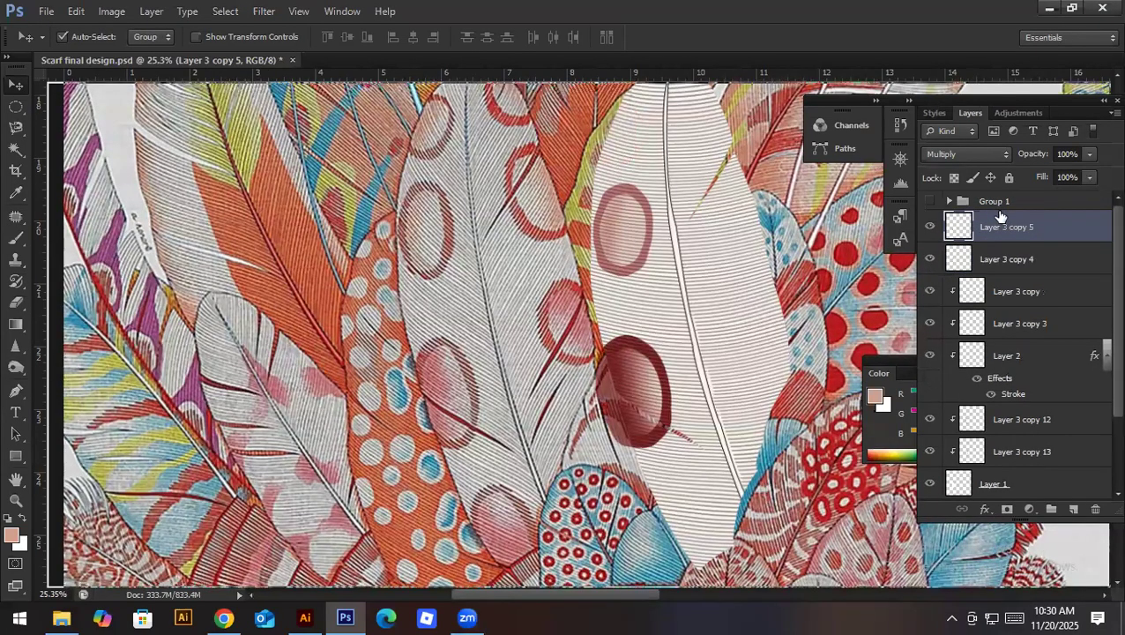
Step: Clip Layer 3 copy 4 and Layer 3 copy 5 to the layers beneath them with clipping masks
{"action": "left_click", "coordinate": [1011, 264]}
{"action": "left_click", "coordinate": [1005, 274], "text": "alt"}
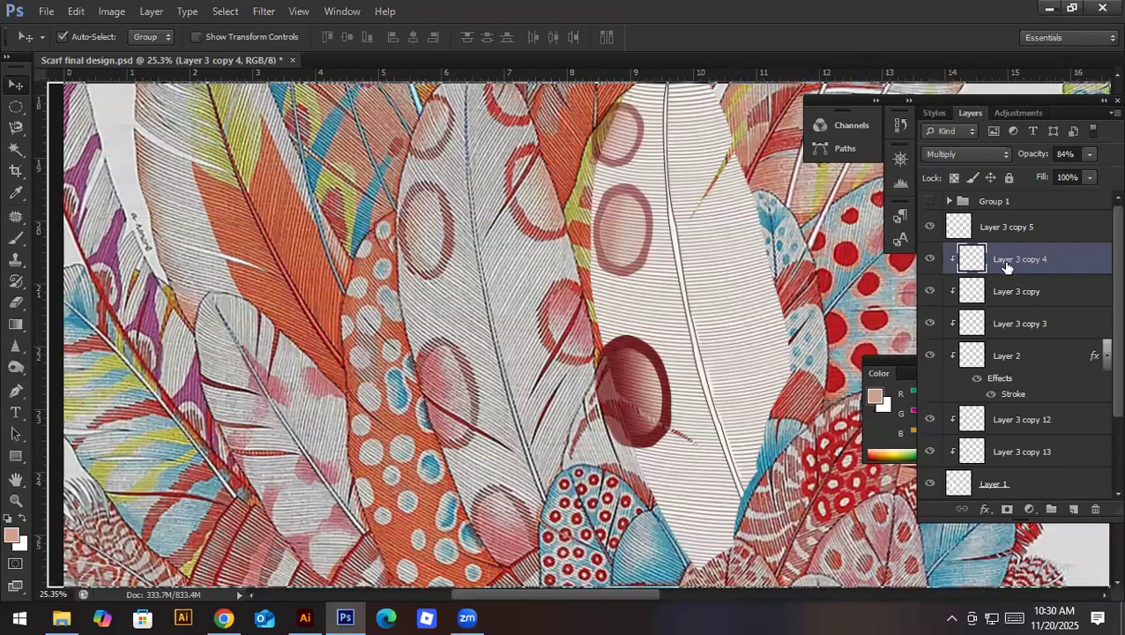
{"action": "left_click", "coordinate": [999, 236], "text": "alt"}
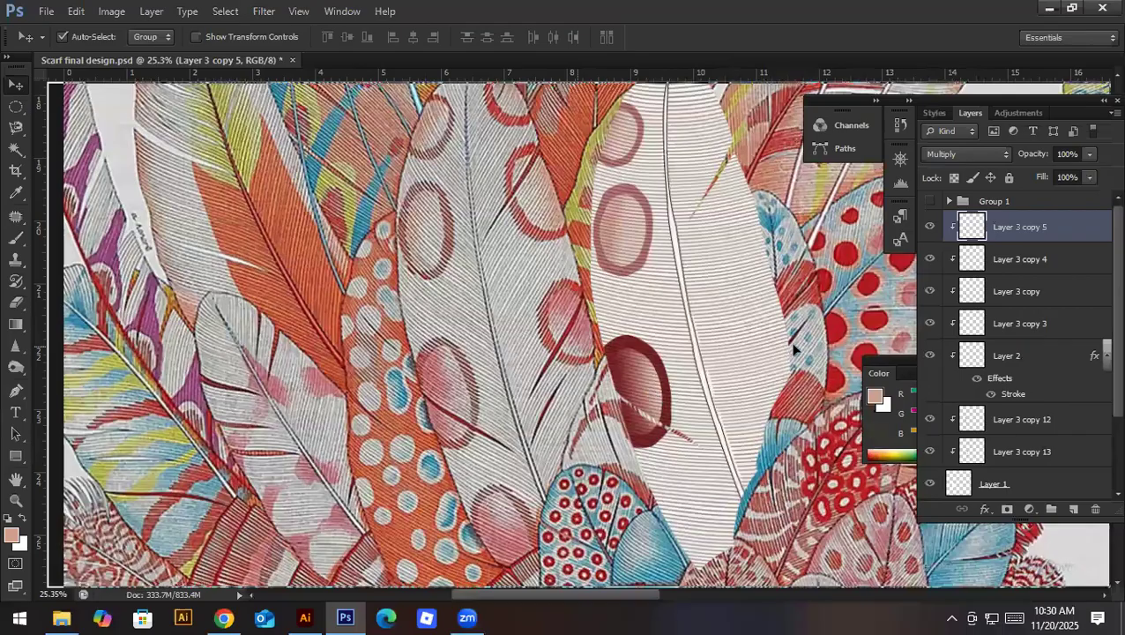
Step: Rotate the Layer 3 copy 5 oval to about 172° and place it against the white feather's right edge
{"action": "key", "text": "ctrl+t"}
{"action": "left_click_drag", "start_coordinate": [842, 256], "coordinate": [758, 445]}
{"action": "left_click_drag", "start_coordinate": [773, 278], "coordinate": [756, 297]}
{"action": "left_click_drag", "start_coordinate": [837, 259], "coordinate": [844, 267]}
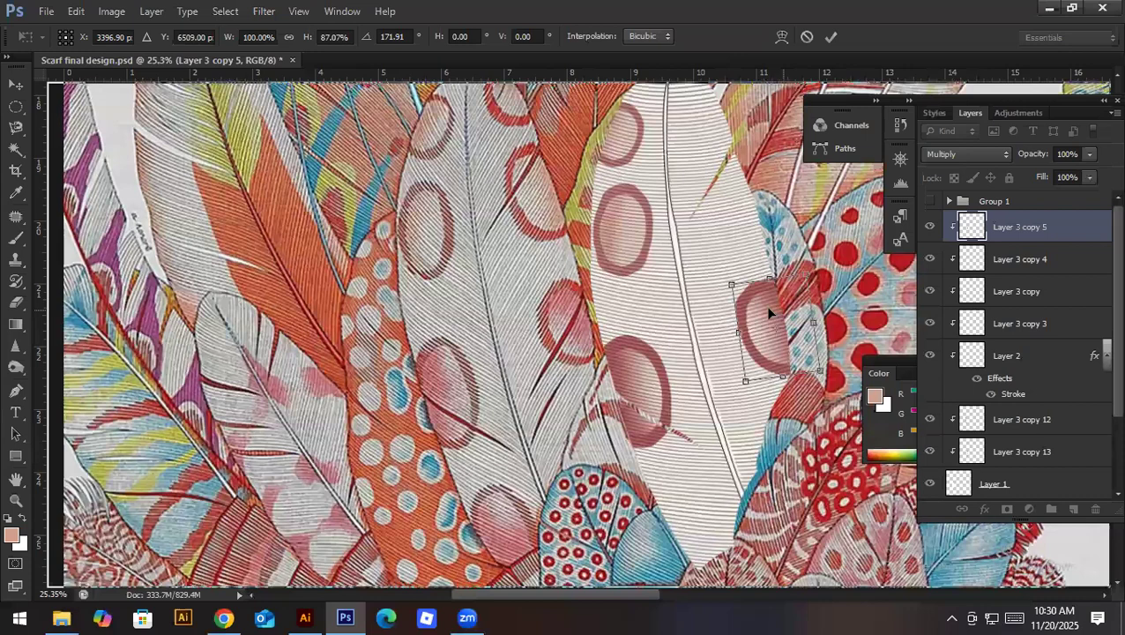
{"action": "key", "text": "Return"}
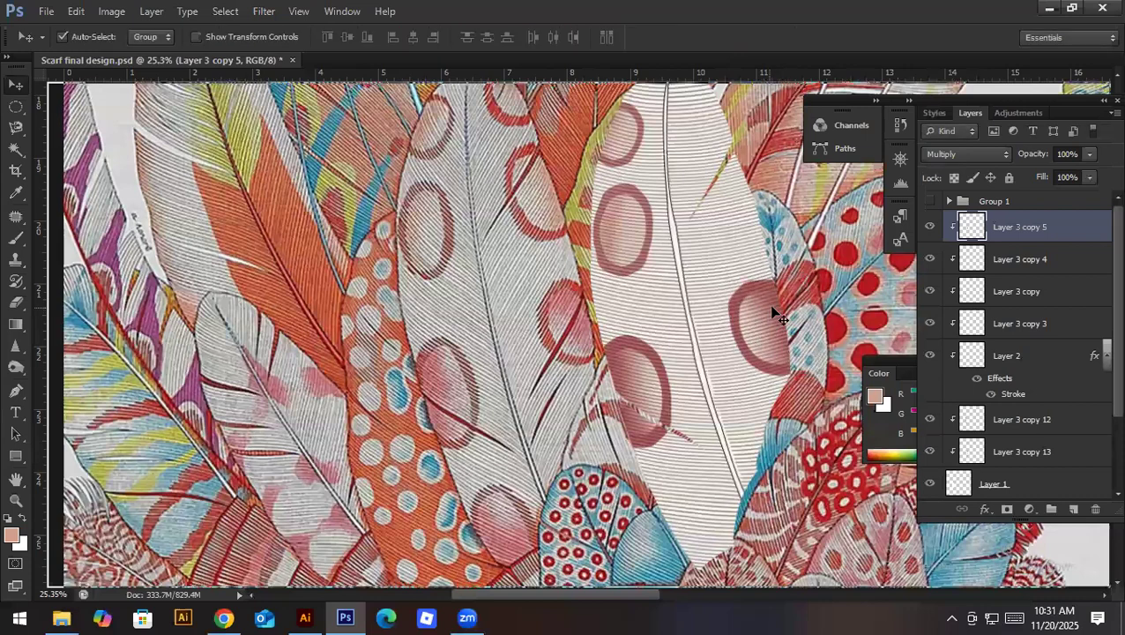
Step: Set Layer 3 copy 5 to Normal blending and select its dark outer ring with the Magic Wand
{"action": "scroll", "coordinate": [727, 317], "scroll_direction": "up", "scroll_amount": 2}
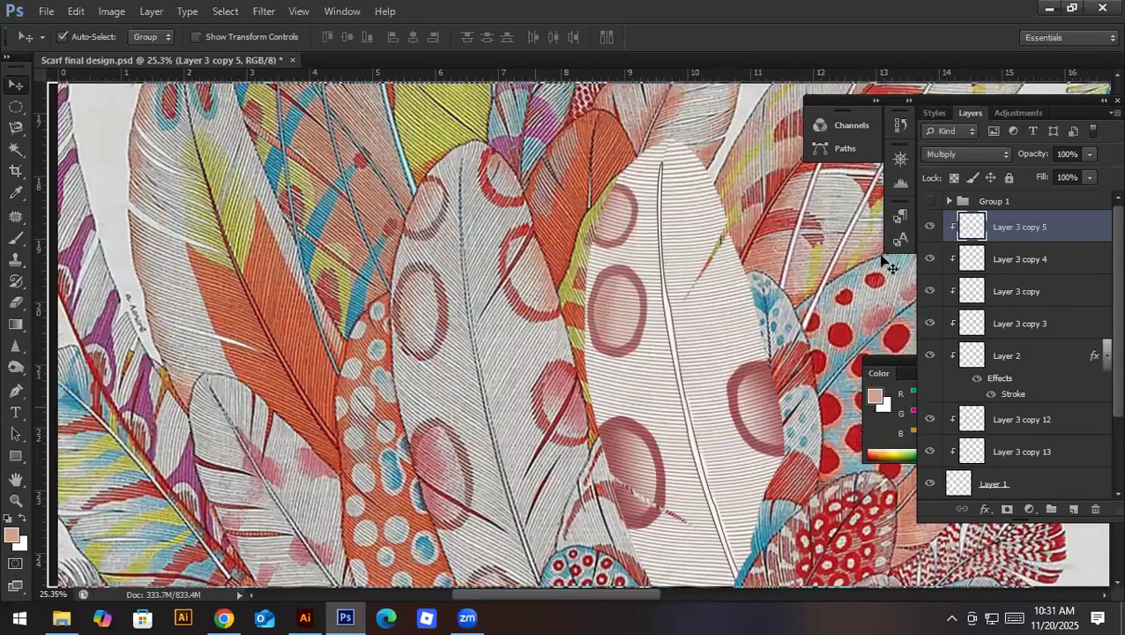
{"action": "left_click", "coordinate": [943, 156]}
{"action": "left_click", "coordinate": [943, 172]}
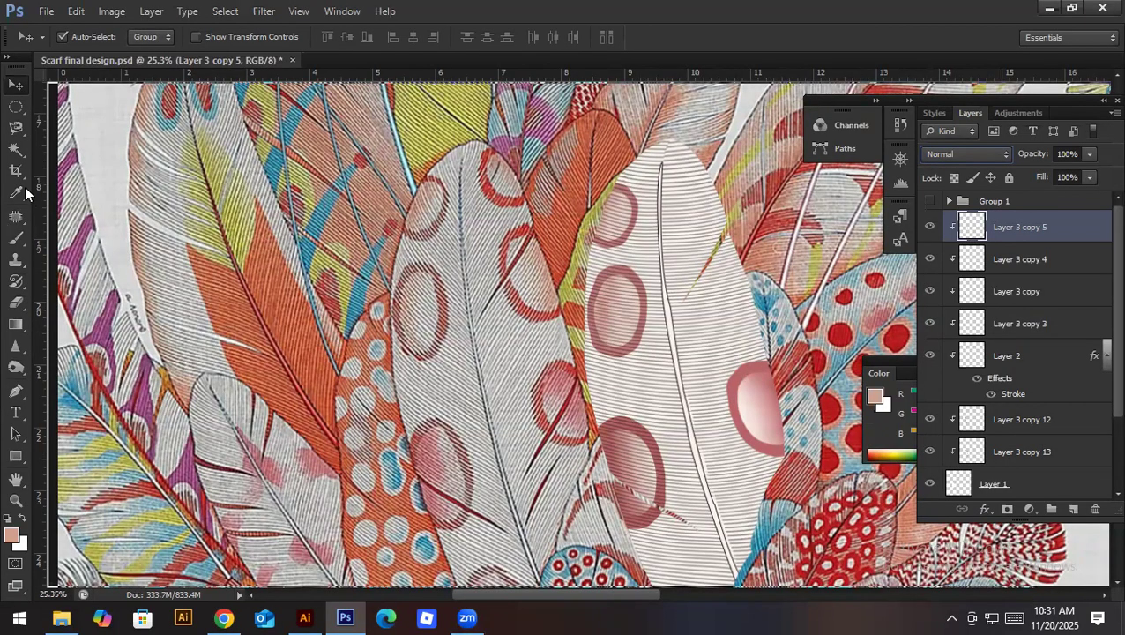
{"action": "left_click", "coordinate": [18, 154]}
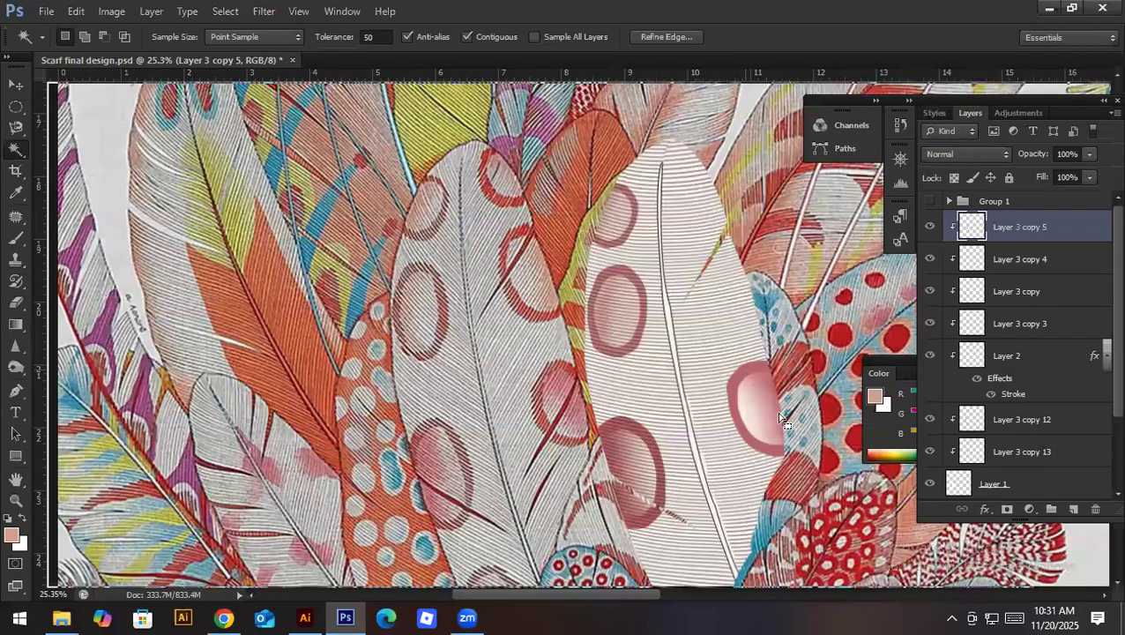
{"action": "left_click", "coordinate": [766, 392]}
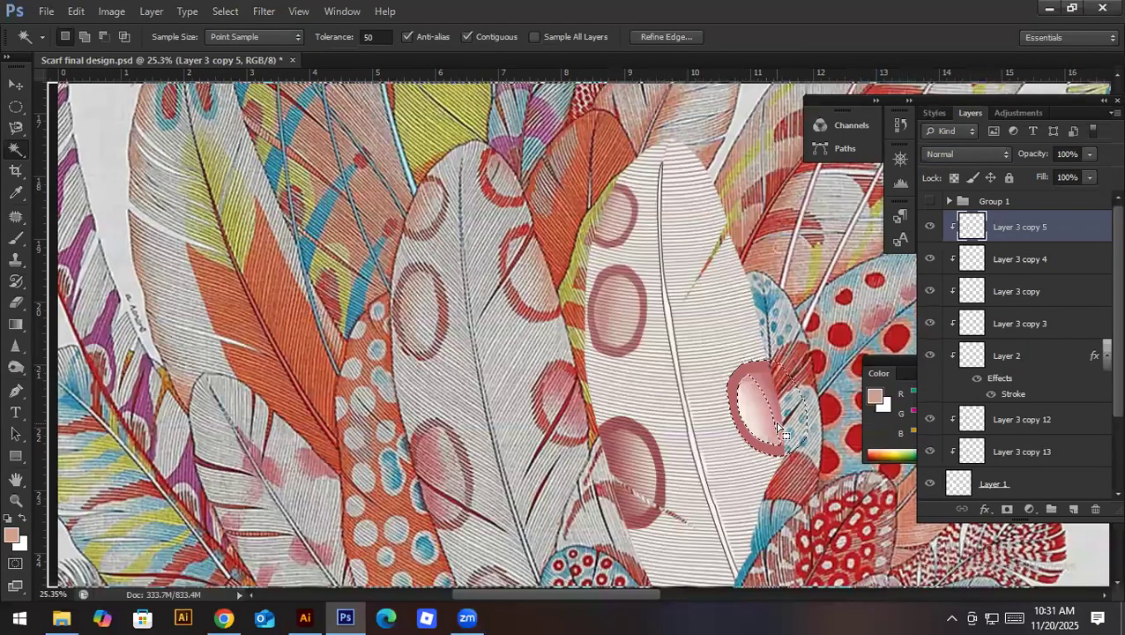
Step: Try to subtract the oval's inner area from the ring selection using Quick Selection at brush size 70
{"action": "right_click", "coordinate": [20, 154]}
{"action": "left_click", "coordinate": [67, 151]}
{"action": "key", "text": "alt"}
{"action": "key", "text": "bracketright"}
{"action": "key", "text": "bracketright"}
{"action": "key", "text": "bracketright"}
{"action": "key", "text": "bracketright"}
{"action": "key", "text": "bracketright"}
{"action": "key", "text": "alt"}
{"action": "left_click_drag", "start_coordinate": [755, 385], "coordinate": [772, 406]}
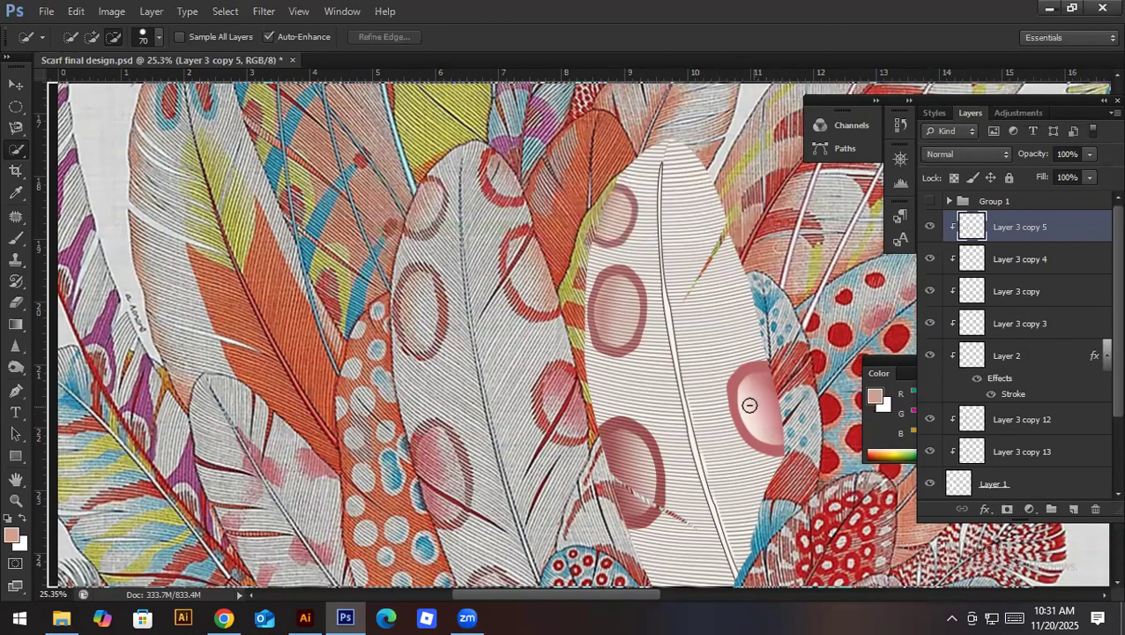
Step: Try to select the ring of the right-edge oval with the Magic Wand, and clear the selection
{"action": "right_click", "coordinate": [18, 156]}
{"action": "left_click", "coordinate": [71, 173]}
{"action": "scroll", "coordinate": [832, 399], "scroll_direction": "up", "scroll_amount": 1}
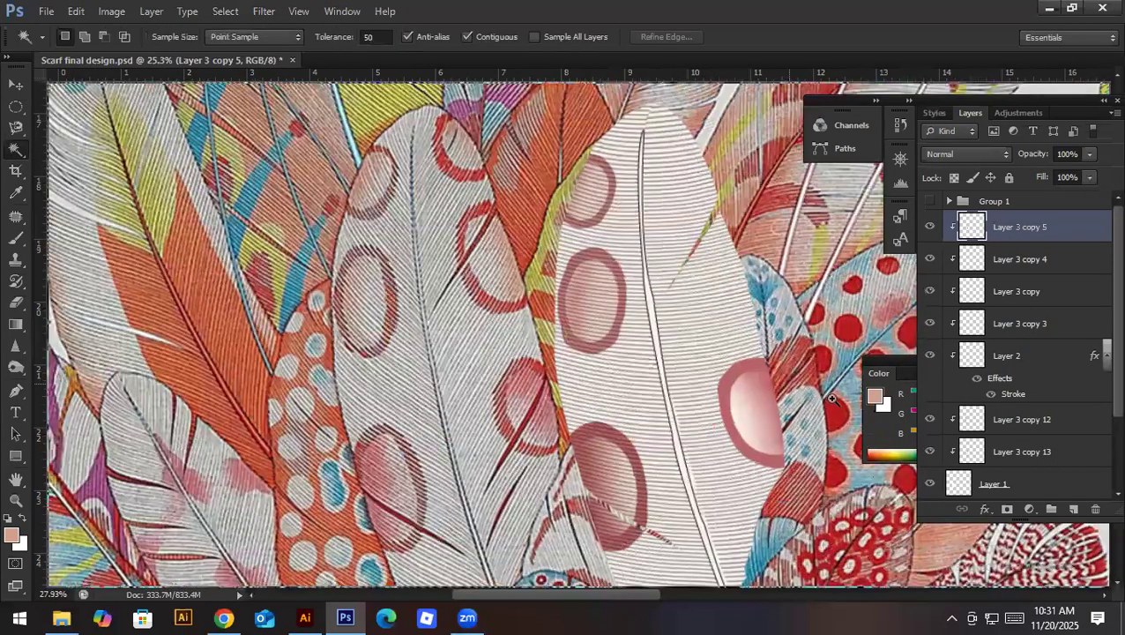
{"action": "scroll", "coordinate": [604, 328], "scroll_direction": "up", "scroll_amount": 6}
{"action": "left_click", "coordinate": [641, 333]}
{"action": "key", "text": "ctrl+d"}
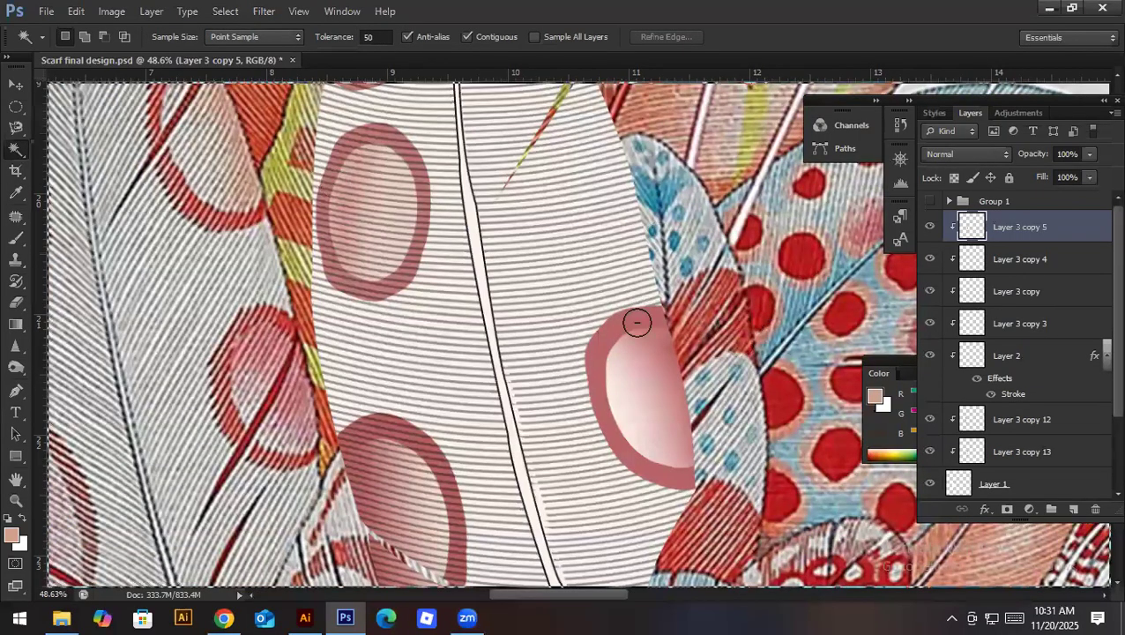
Step: Try to select the oval's ring with Quick Selection at brush size 45, and clear the selection
{"action": "key", "text": "shift+w"}
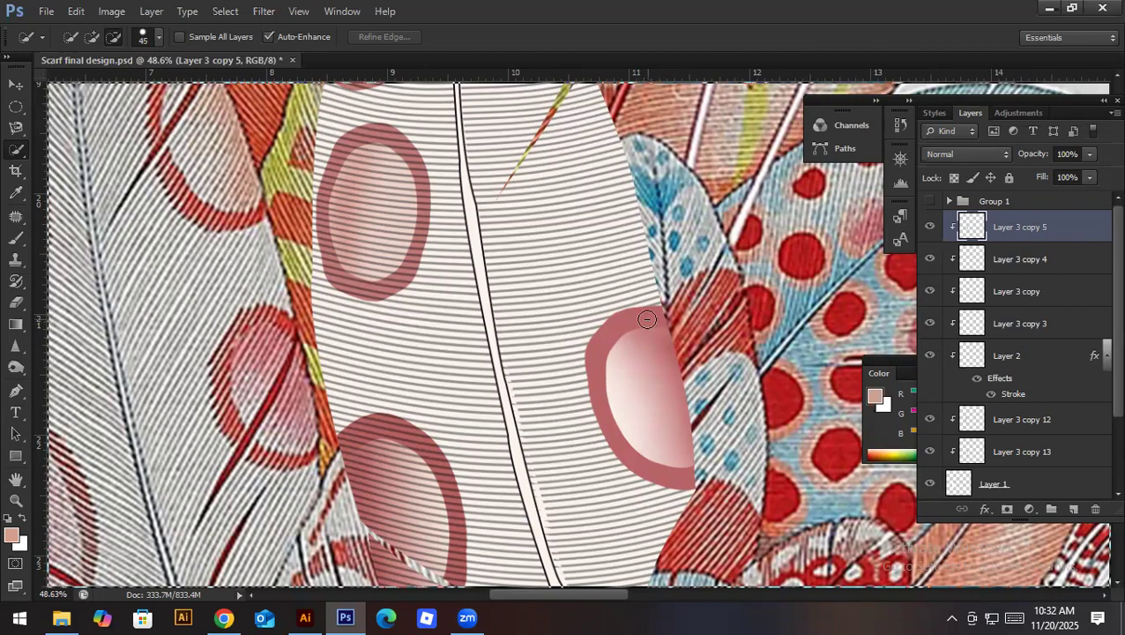
{"action": "left_click", "coordinate": [658, 316]}
{"action": "left_click", "coordinate": [631, 318]}
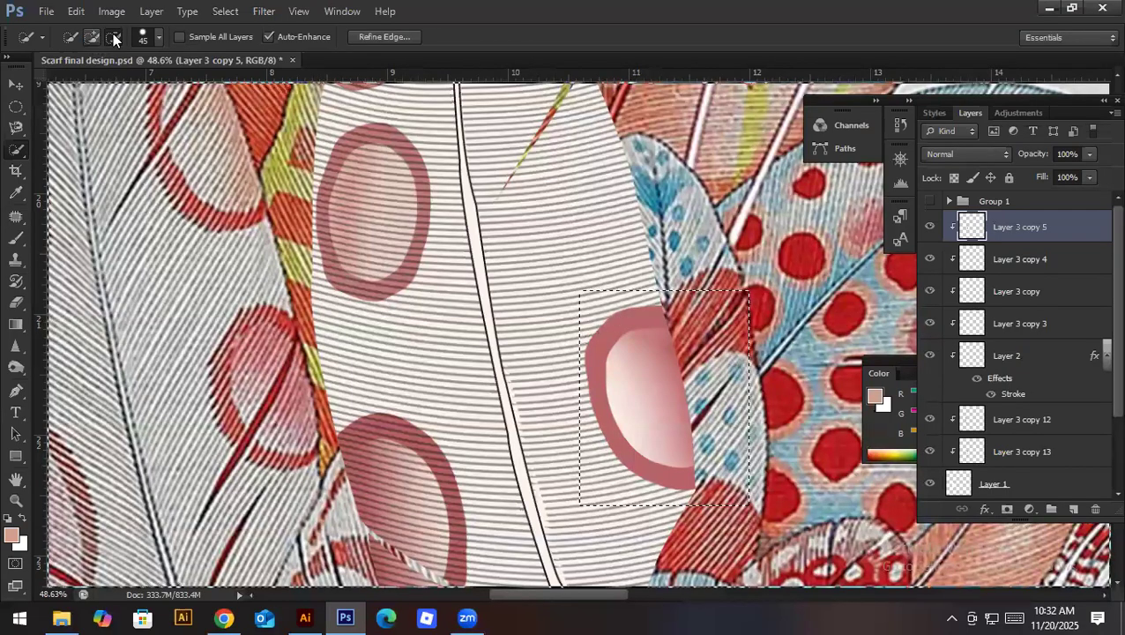
{"action": "key", "text": "ctrl+d"}
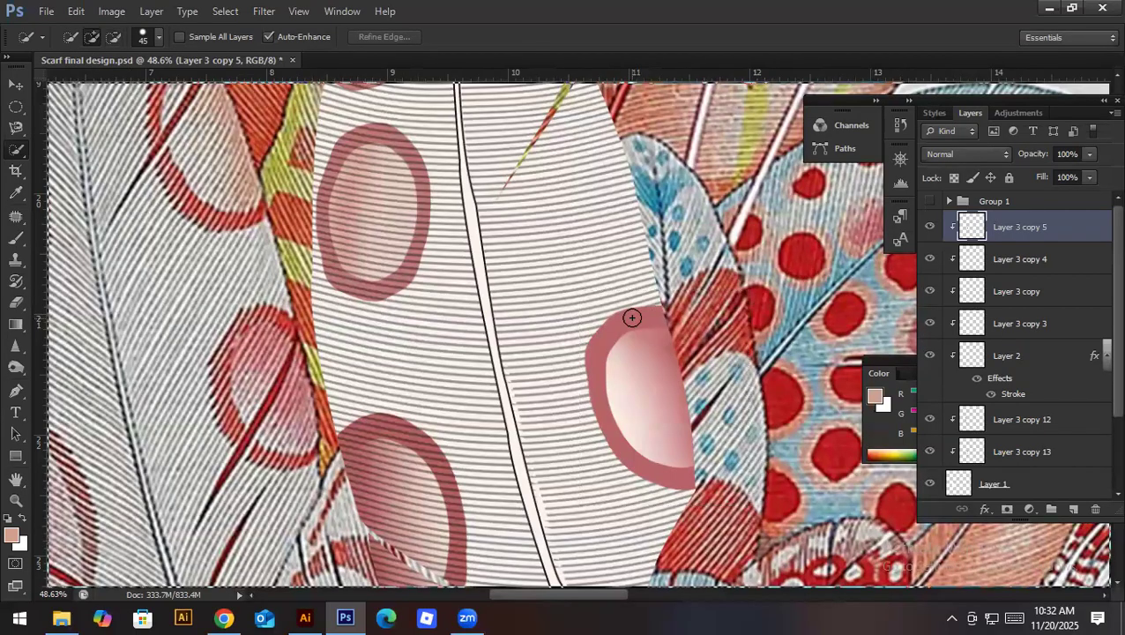
Step: Retry the ring selection with the Quick Selection brush reduced to size 20, and deselect
{"action": "key", "text": "bracketleft"}
{"action": "key", "text": "bracketleft"}
{"action": "left_click_drag", "start_coordinate": [646, 314], "coordinate": [633, 317]}
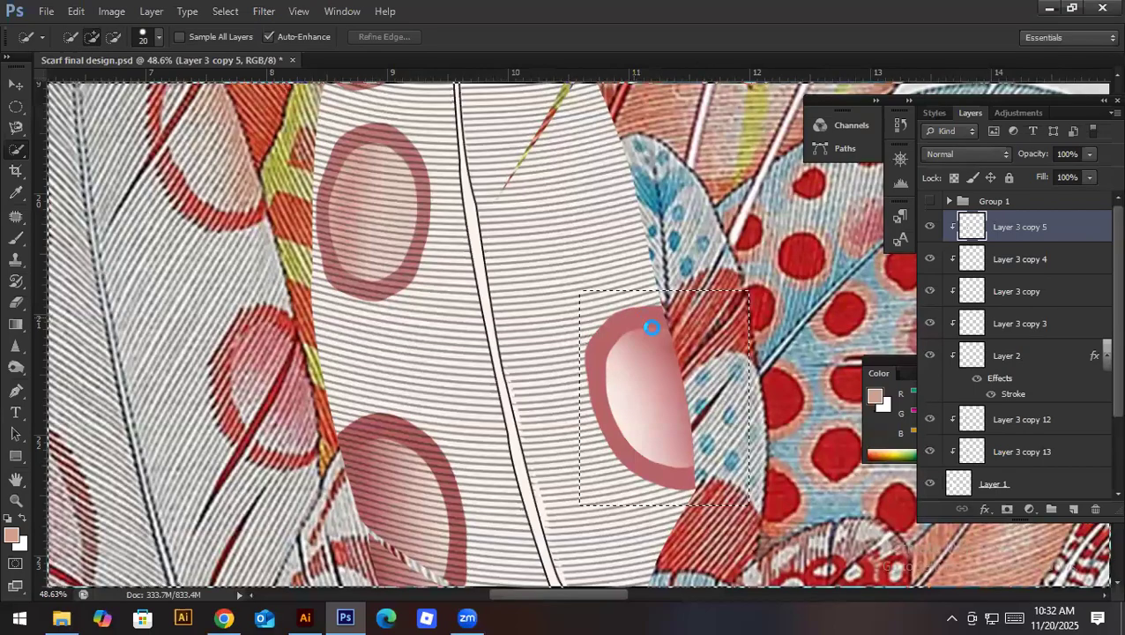
{"action": "key", "text": "ctrl+d"}
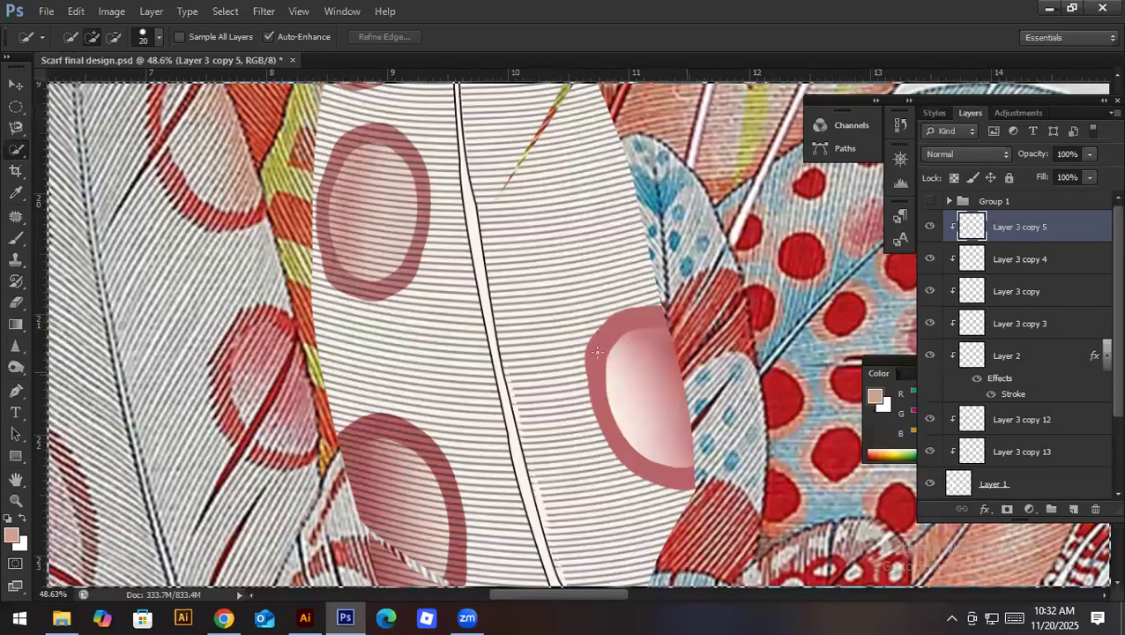
Step: Delete the Layer 3 copy 5 layer
{"action": "scroll", "coordinate": [598, 351], "scroll_direction": "down", "scroll_amount": 5}
{"action": "key", "text": "v"}
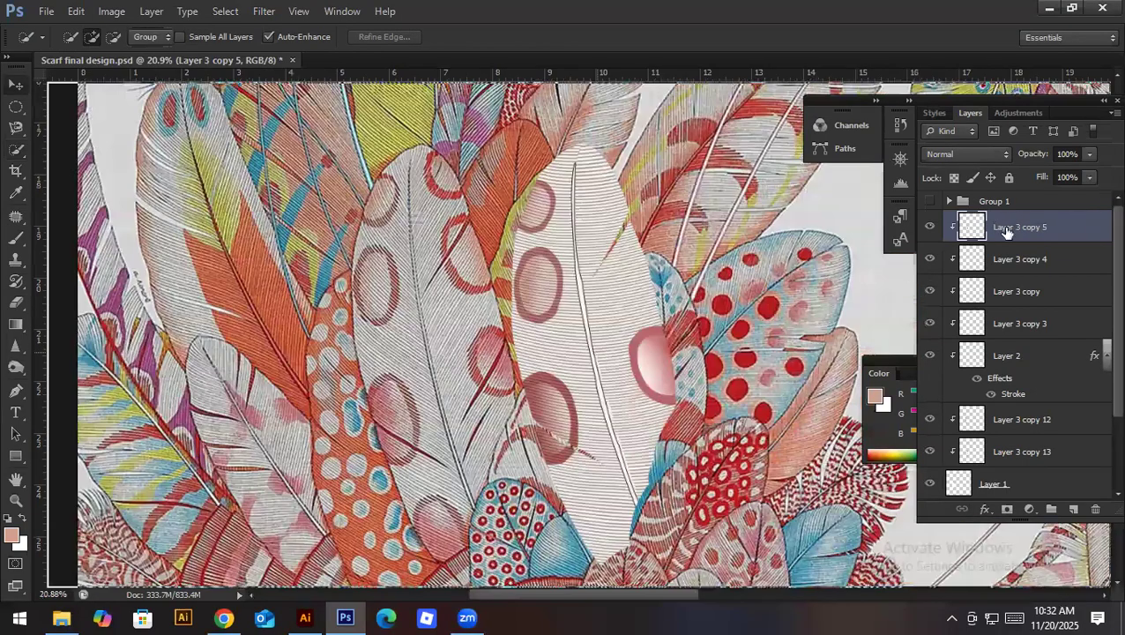
{"action": "left_click", "coordinate": [931, 229]}
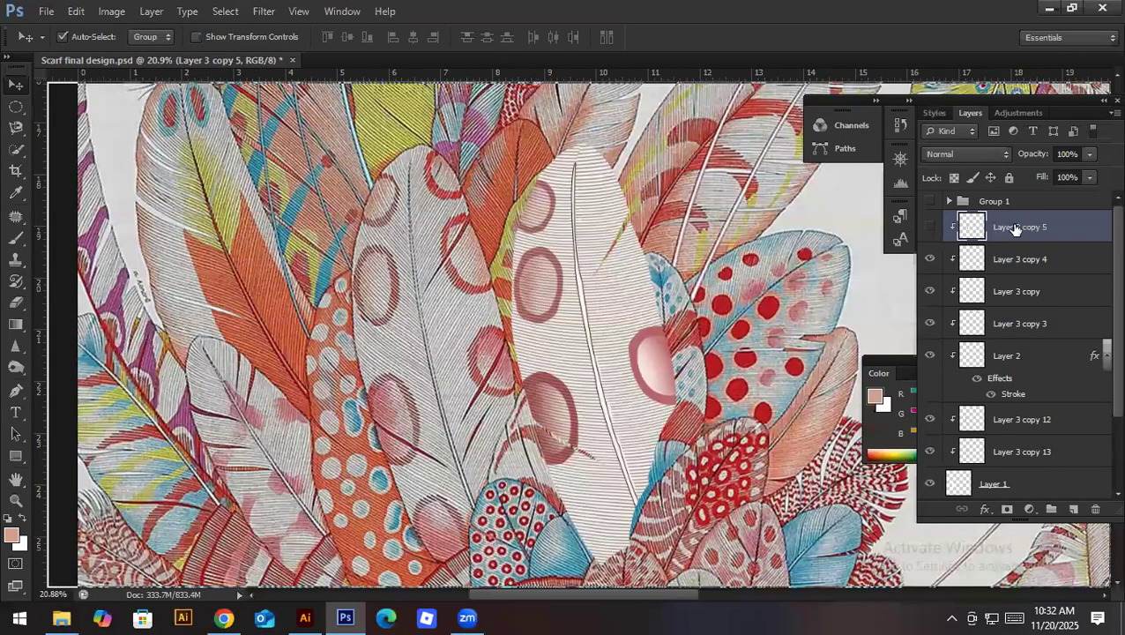
{"action": "key", "text": "Delete"}
Step: Show Group 1, place its oval over the white feather's right edge, squash its height to about 84% and tilt it slightly counterclockwise
{"action": "left_click", "coordinate": [979, 201]}
{"action": "left_click", "coordinate": [929, 201]}
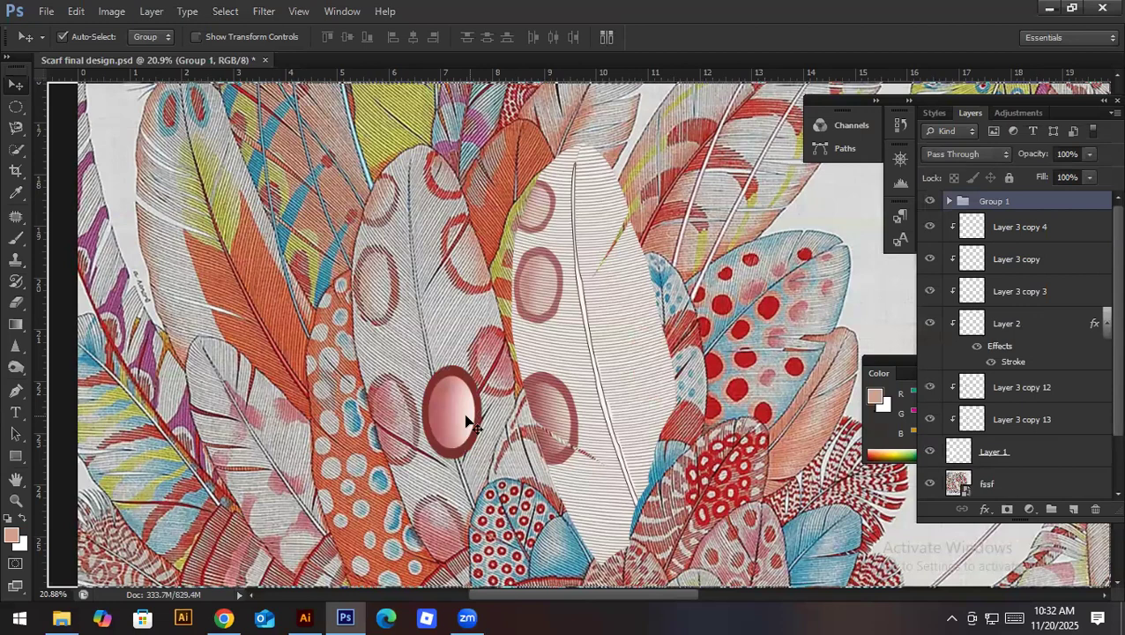
{"action": "left_click_drag", "start_coordinate": [460, 385], "coordinate": [664, 332]}
{"action": "key", "text": "ctrl+t"}
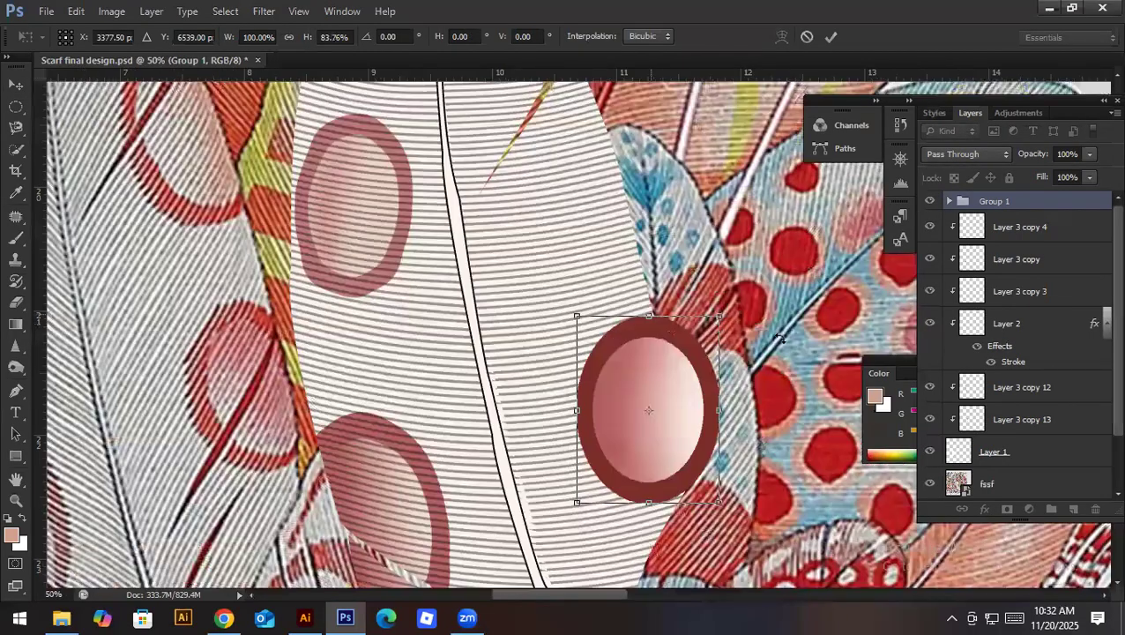
{"action": "left_click_drag", "start_coordinate": [737, 342], "coordinate": [731, 297]}
{"action": "left_click_drag", "start_coordinate": [672, 347], "coordinate": [685, 338]}
{"action": "key", "text": "Return"}
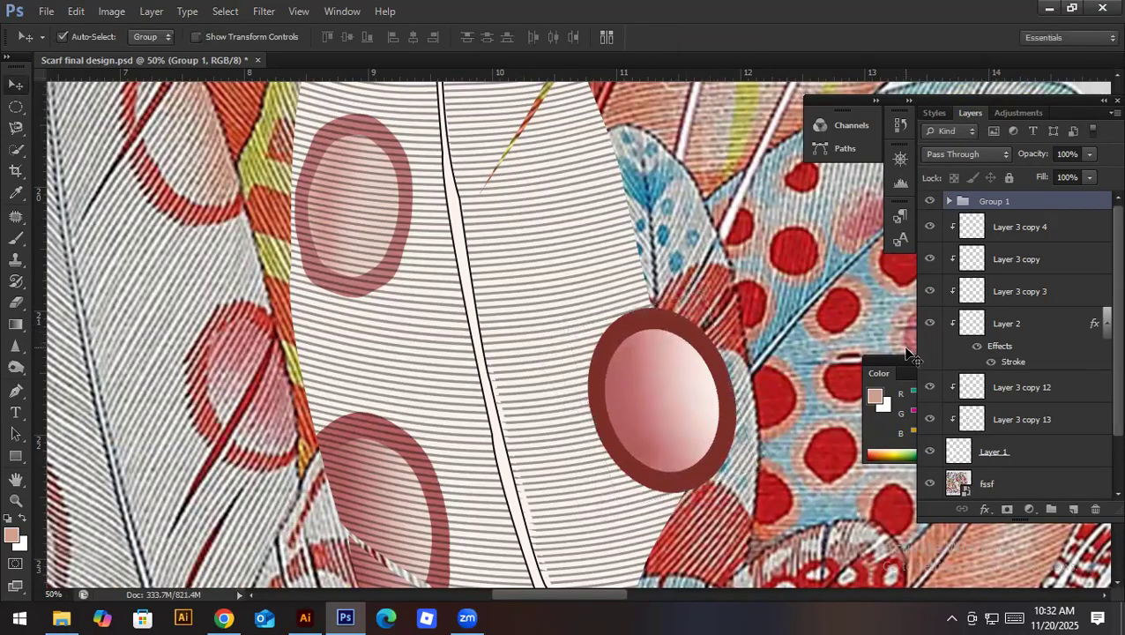
Step: Duplicate Group 1, hide the duplicate, and ungroup the original into its separate layers
{"action": "key", "text": "ctrl+j"}
{"action": "left_click", "coordinate": [929, 201]}
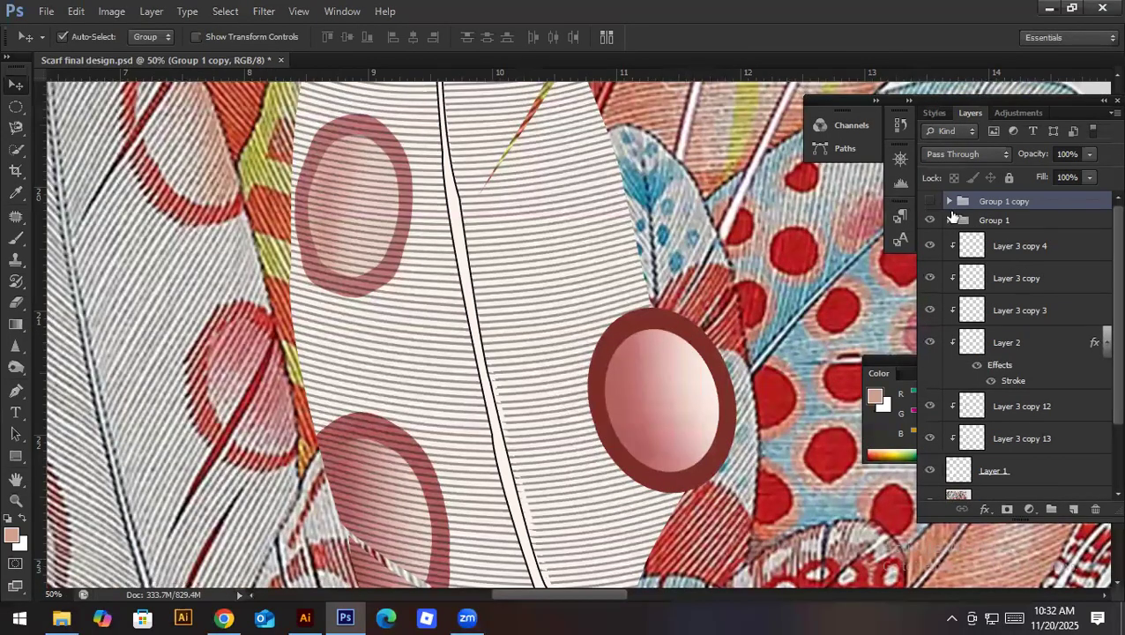
{"action": "left_click", "coordinate": [992, 219]}
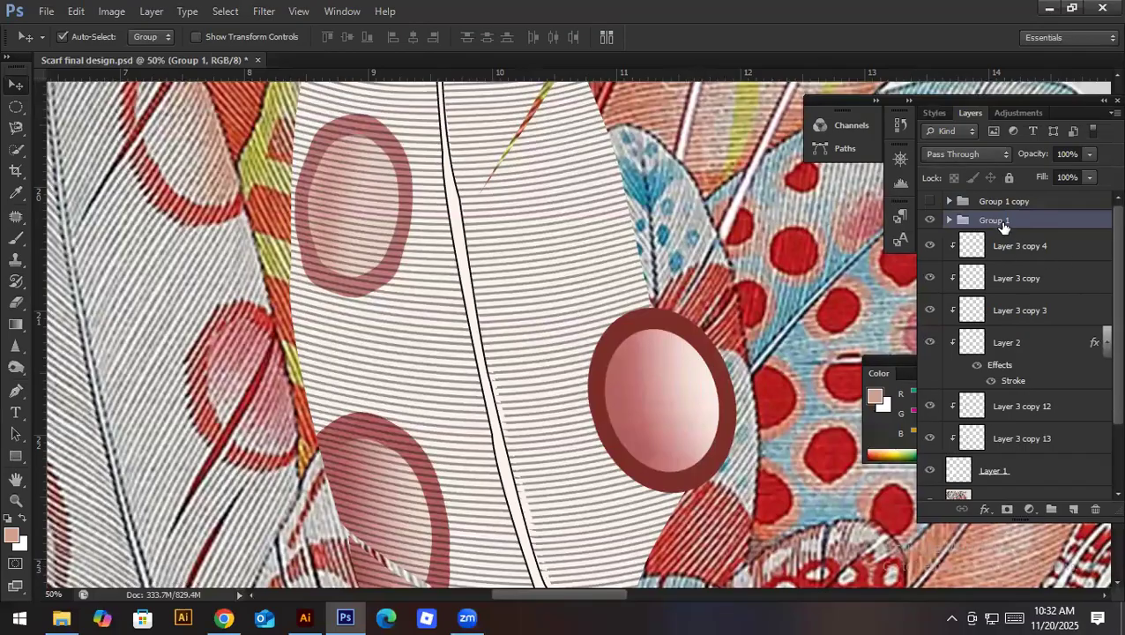
{"action": "right_click", "coordinate": [999, 218]}
{"action": "left_click", "coordinate": [934, 246]}
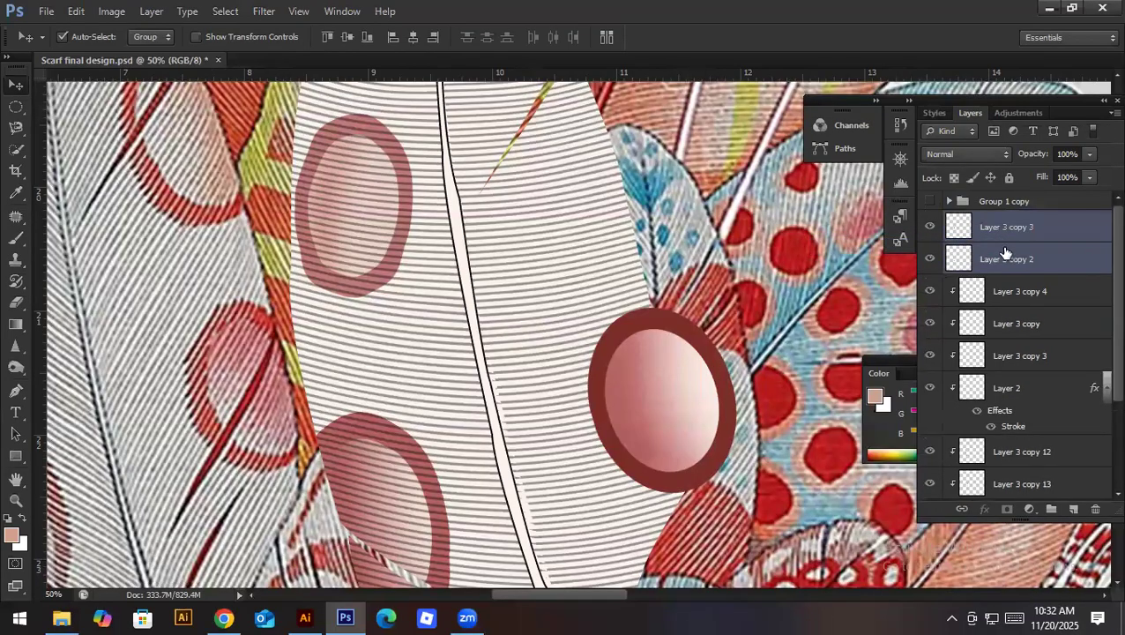
Step: Fill the oval's outer ring on the unclipped Layer 3 copy 3 with red sampled from the neighbouring feather's spot outline, and deselect
{"action": "left_click", "coordinate": [961, 260]}
{"action": "left_click", "coordinate": [929, 259]}
{"action": "left_click", "coordinate": [930, 259]}
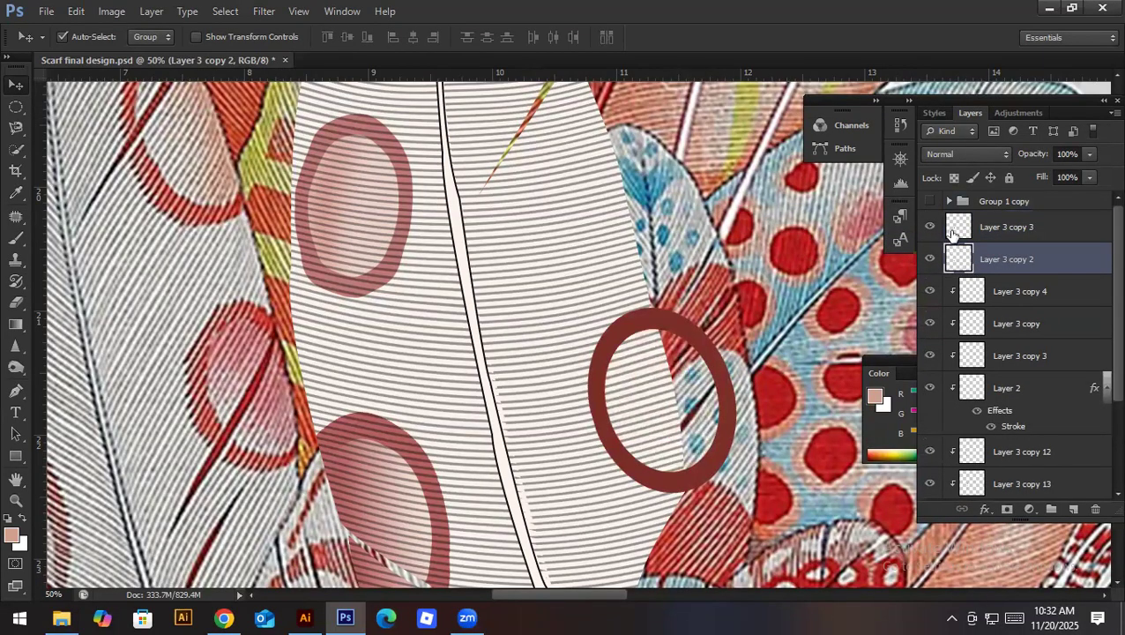
{"action": "left_click", "coordinate": [959, 228], "text": "ctrl"}
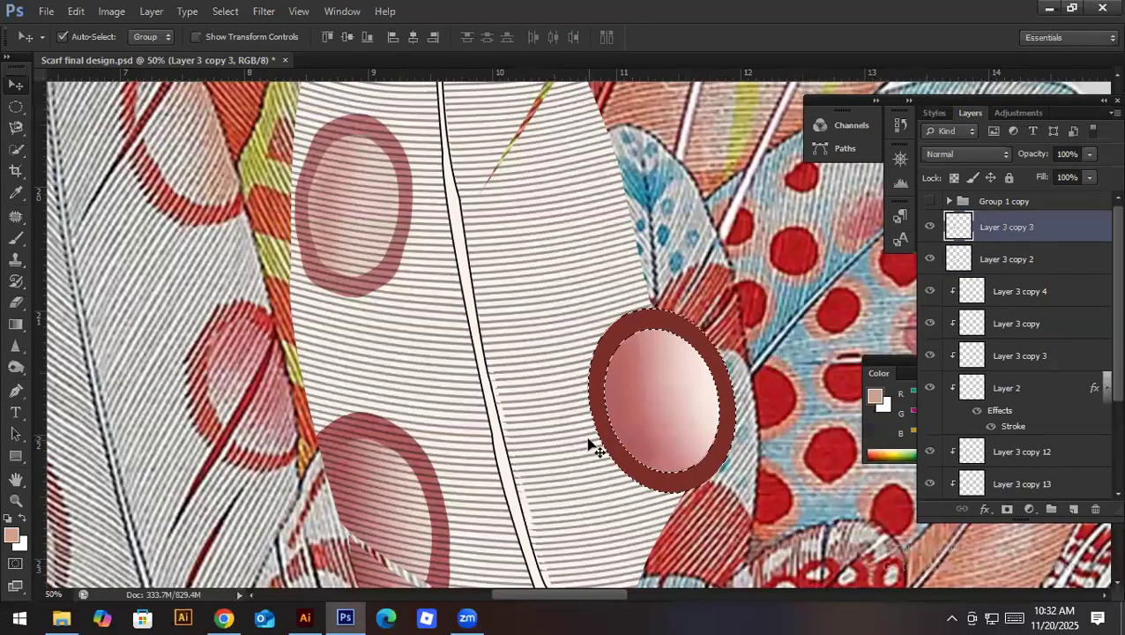
{"action": "key", "text": "i"}
{"action": "left_click", "coordinate": [270, 302]}
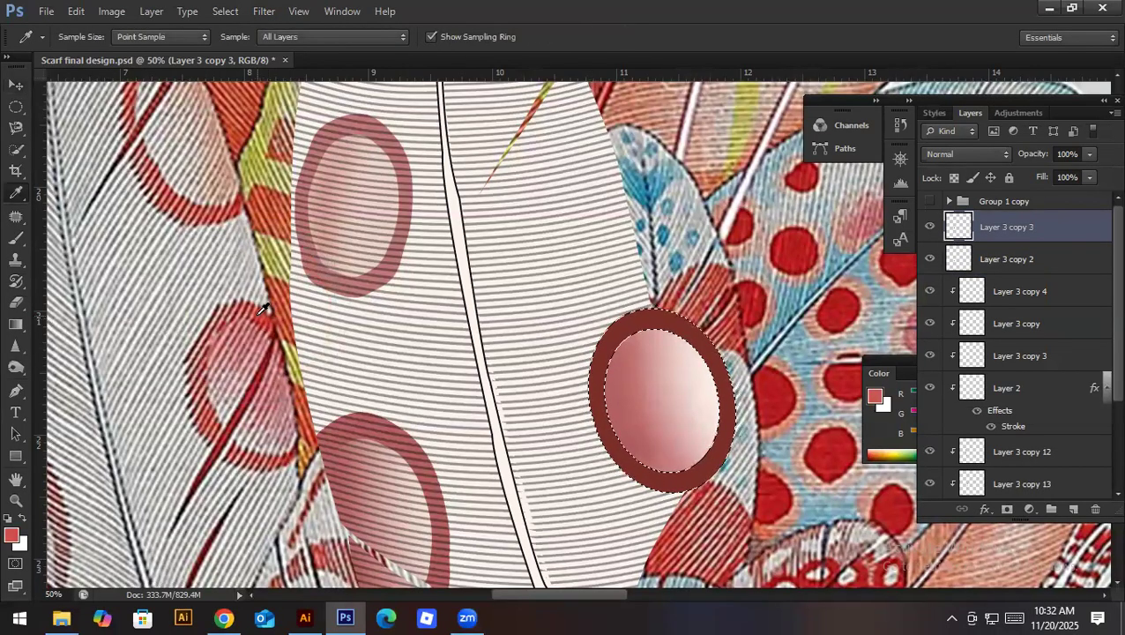
{"action": "key", "text": "alt+BackSpace"}
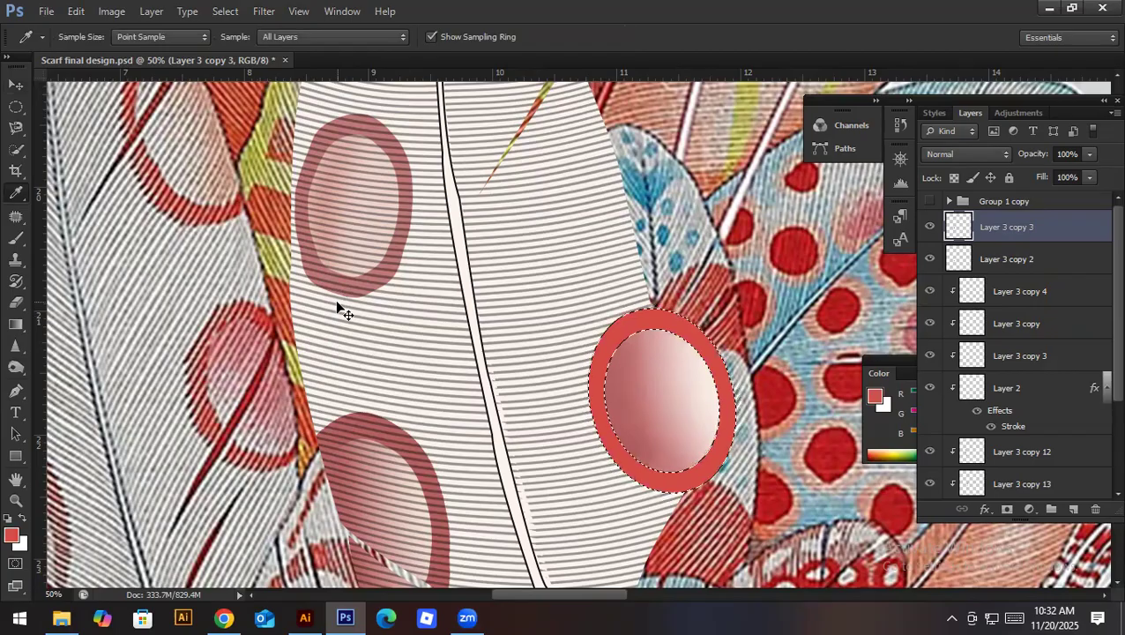
{"action": "key", "text": "ctrl+d"}
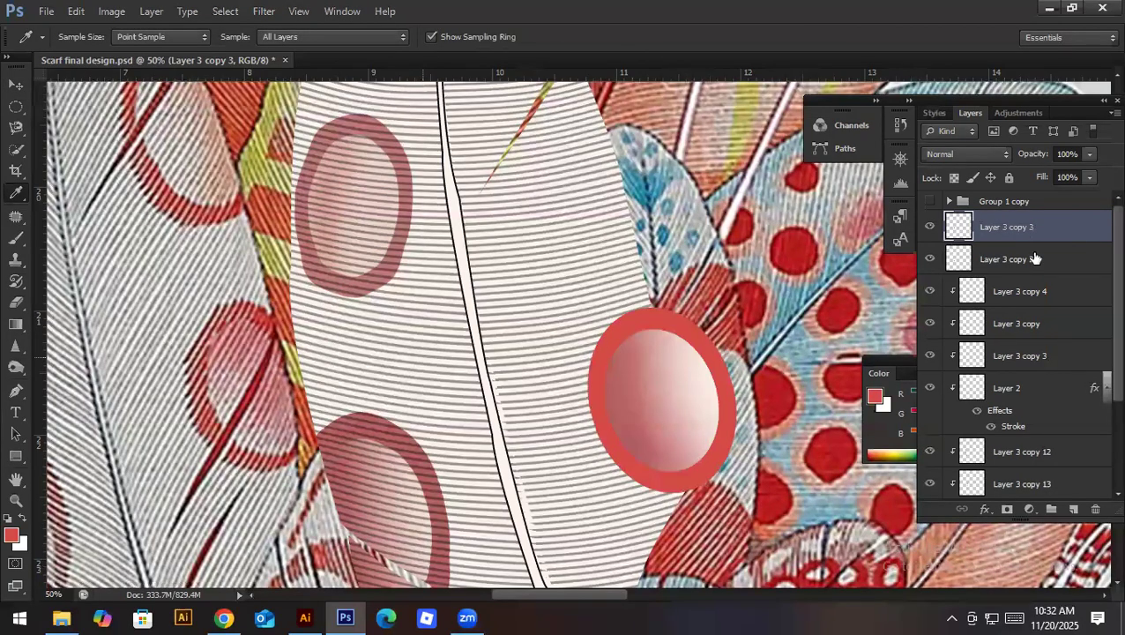
{"action": "key", "text": "v"}
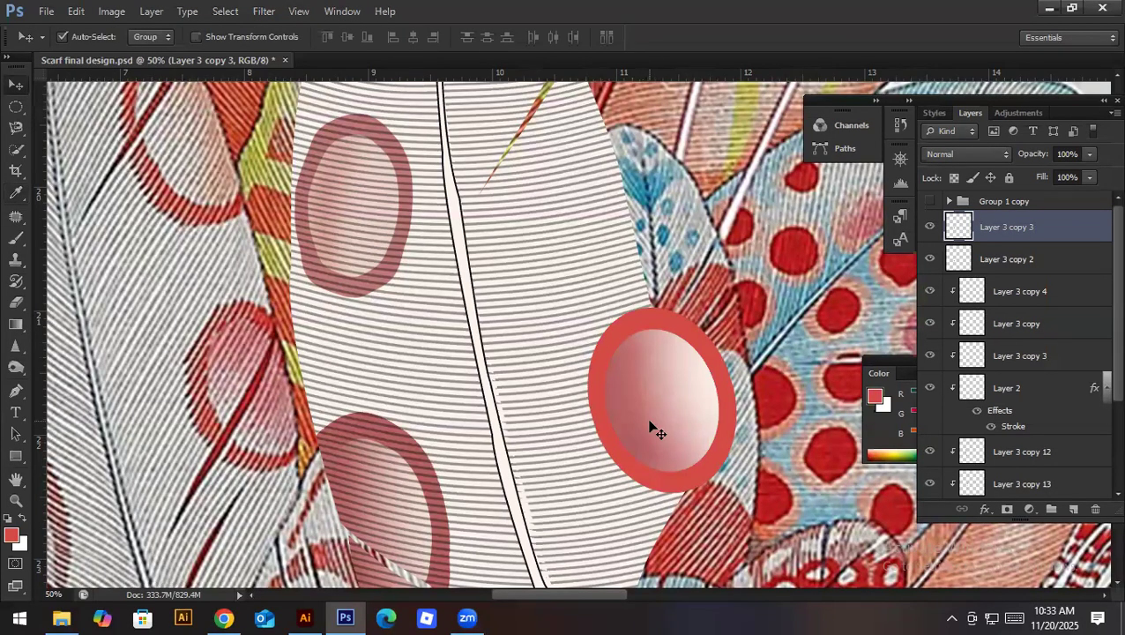
Step: Rotate the oval's inner gradient on Layer 3 copy 2 by 180° so its dark side faces right
{"action": "left_click", "coordinate": [999, 264]}
{"action": "key", "text": "ctrl+t"}
{"action": "left_click_drag", "start_coordinate": [549, 318], "coordinate": [534, 479]}
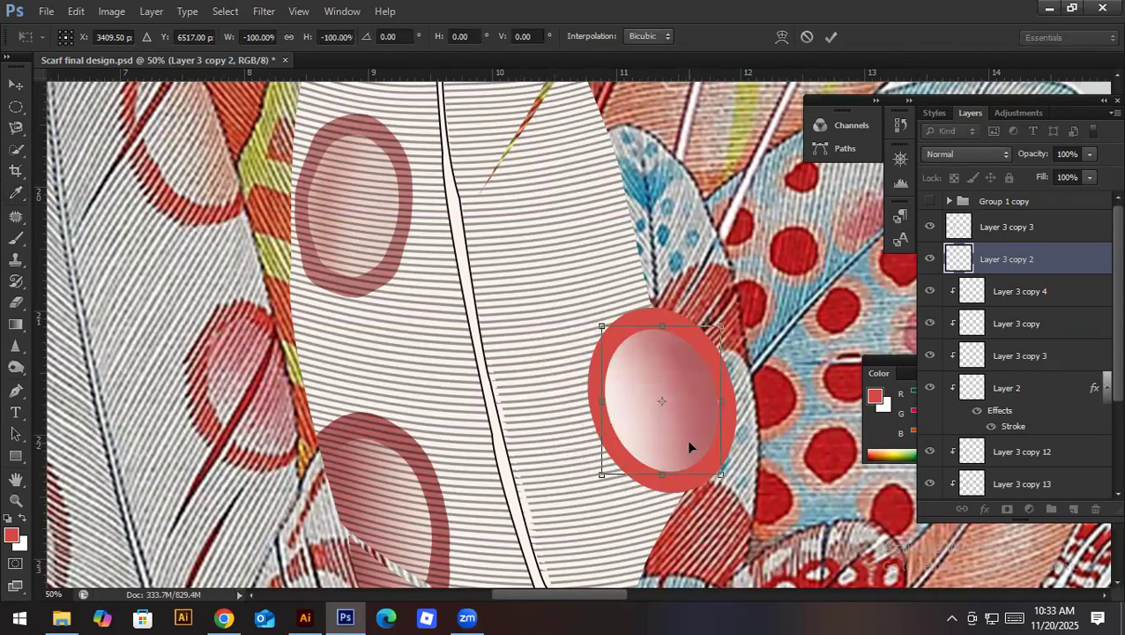
{"action": "key", "text": "Return"}
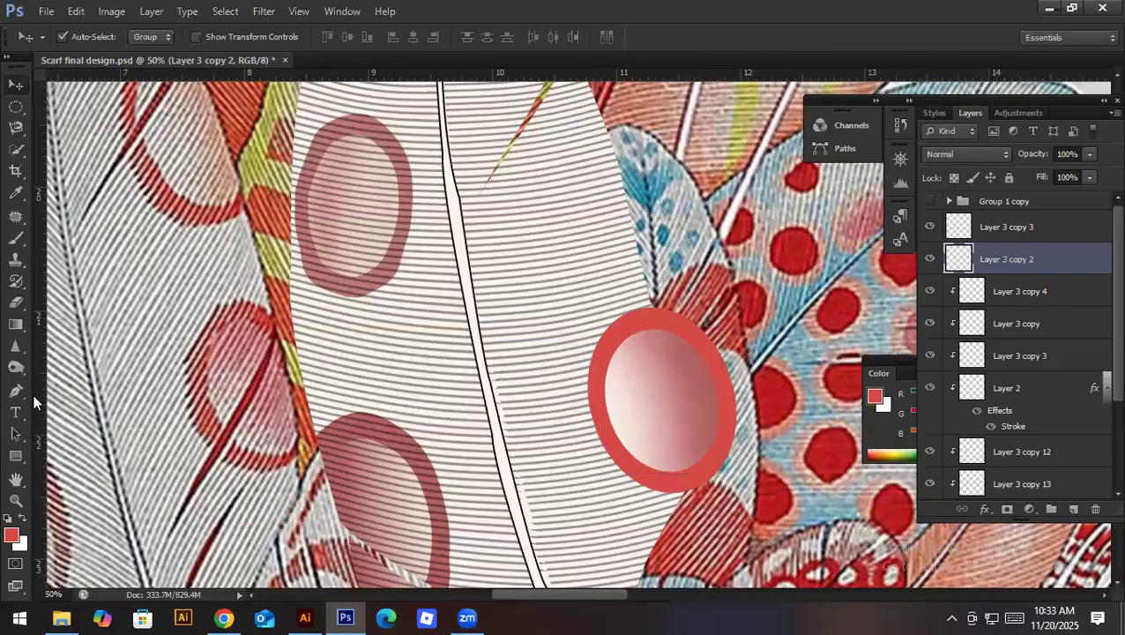
Step: Select the inner gradient's outline and darken its shading with the Burn tool, using Midtones at 10% exposure
{"action": "left_click", "coordinate": [18, 372]}
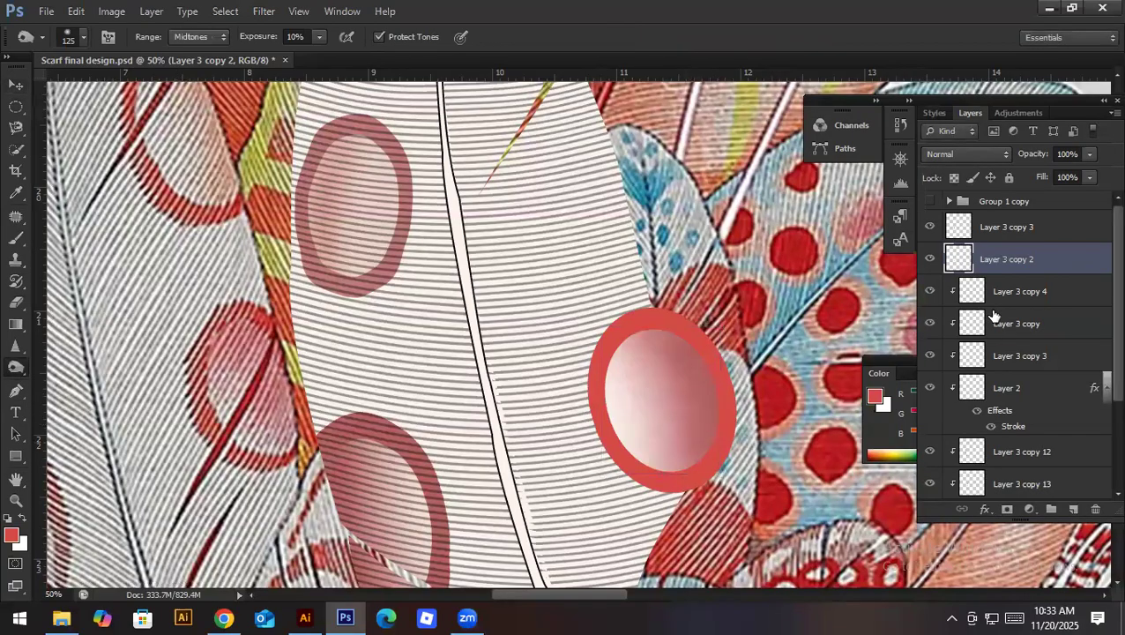
{"action": "left_click", "coordinate": [959, 258], "text": "ctrl"}
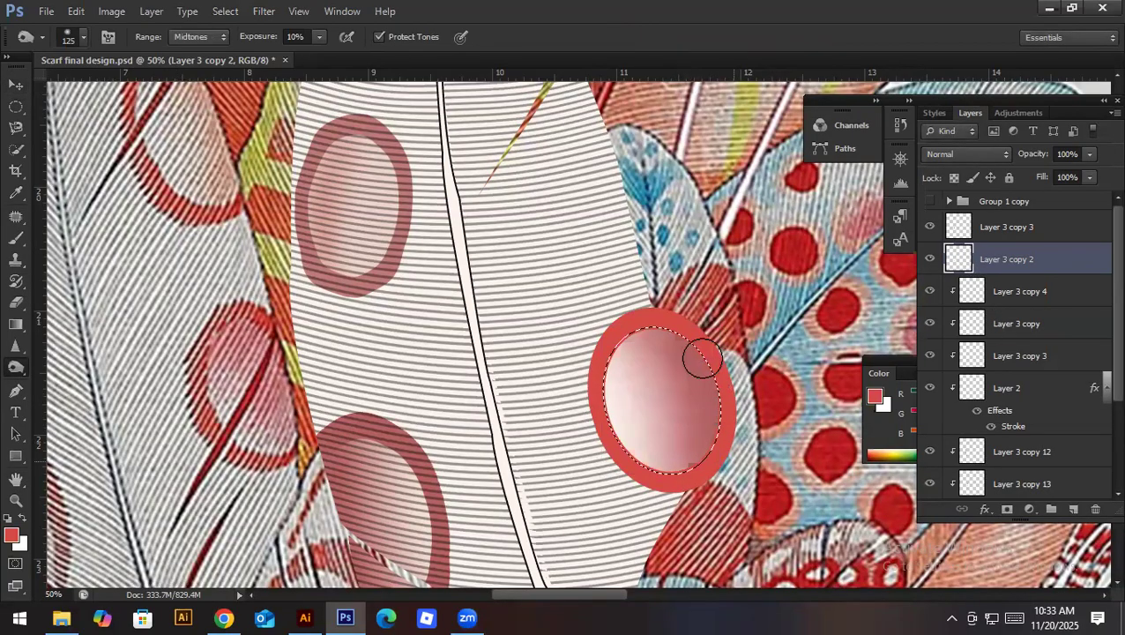
{"action": "mouse_move", "coordinate": [695, 374]}
{"action": "left_mouse_down"}
{"action": "mouse_move", "coordinate": [668, 295]}
{"action": "mouse_move", "coordinate": [734, 403]}
{"action": "mouse_move", "coordinate": [630, 388]}
{"action": "left_mouse_up"}
{"action": "key", "text": "i"}
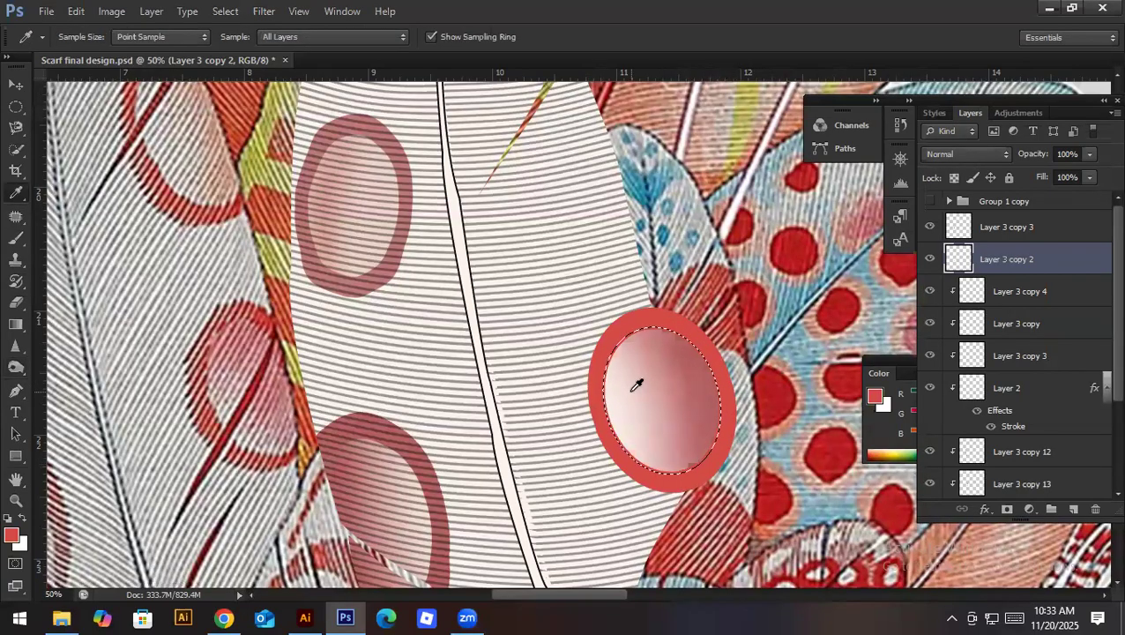
Step: Fill the selected inner oval with the pale tone sampled from its light side, and sample the surrounding ring's red as the foreground colour
{"action": "left_click", "coordinate": [619, 393]}
{"action": "key", "text": "alt+BackSpace"}
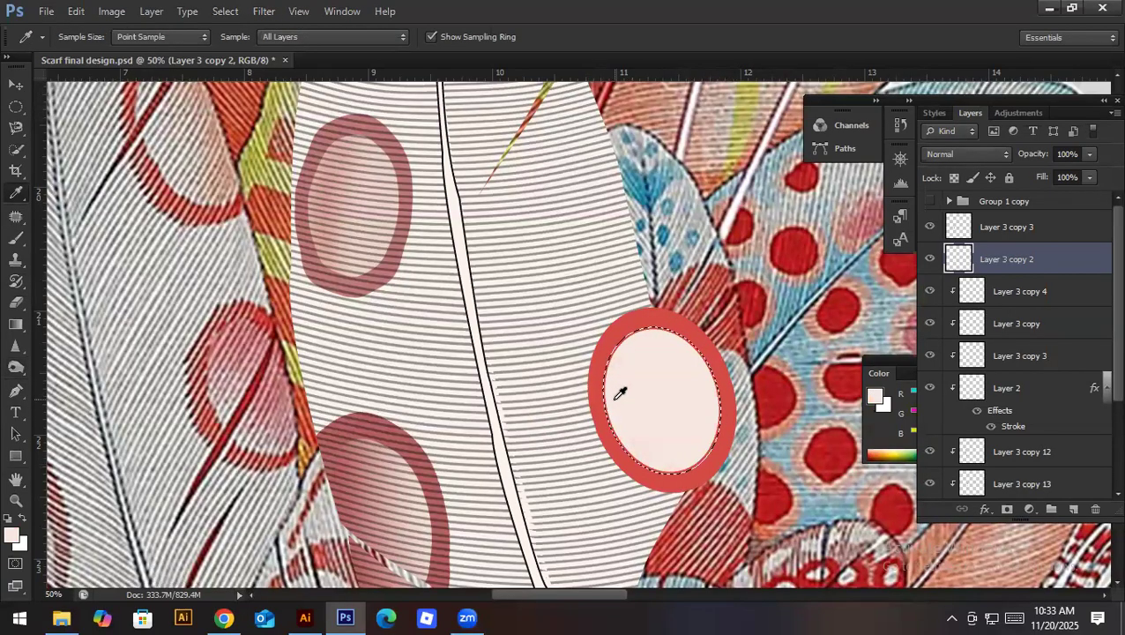
{"action": "left_click", "coordinate": [16, 367]}
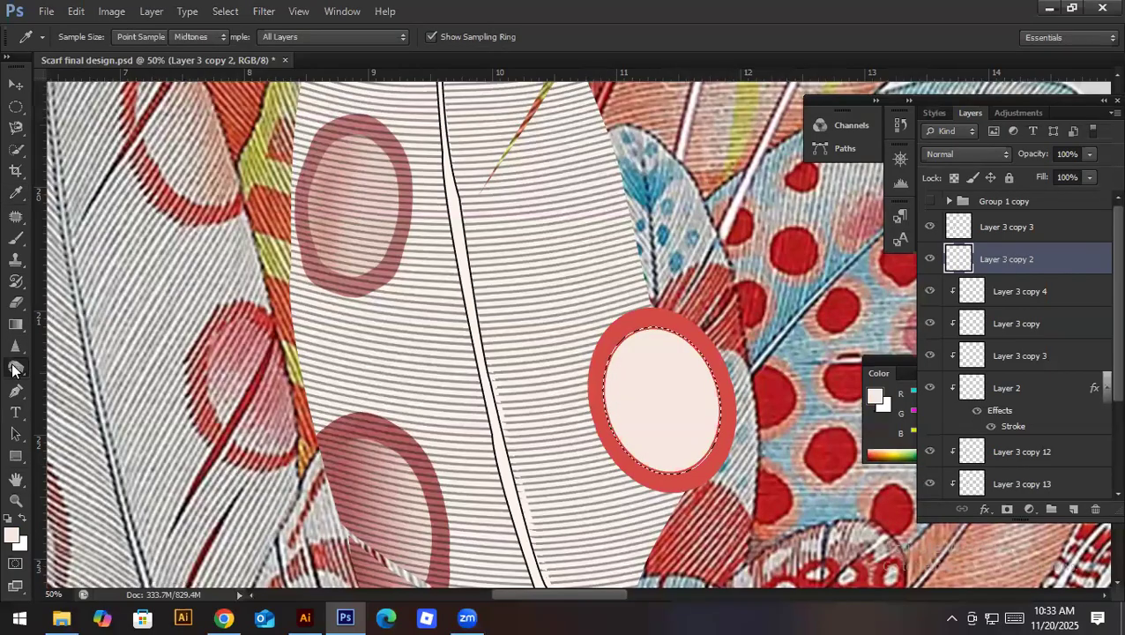
{"action": "key", "text": "i"}
{"action": "left_click", "coordinate": [701, 337]}
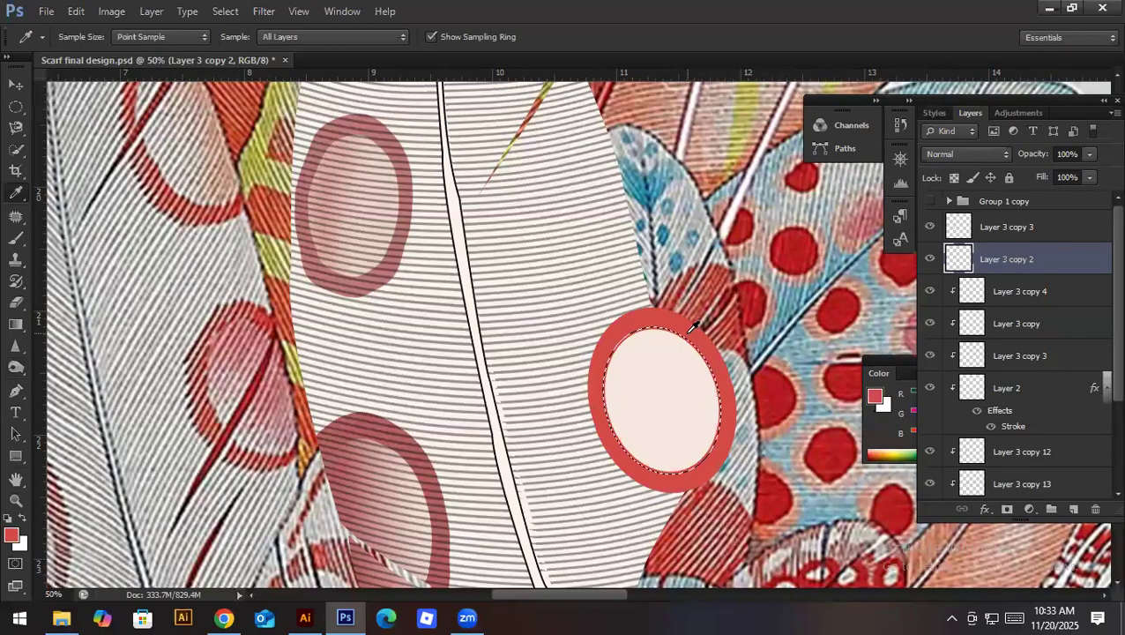
Step: Shade the inner oval's right side with light Burn strokes and red from a soft 400 px brush, and deselect
{"action": "left_click", "coordinate": [16, 367]}
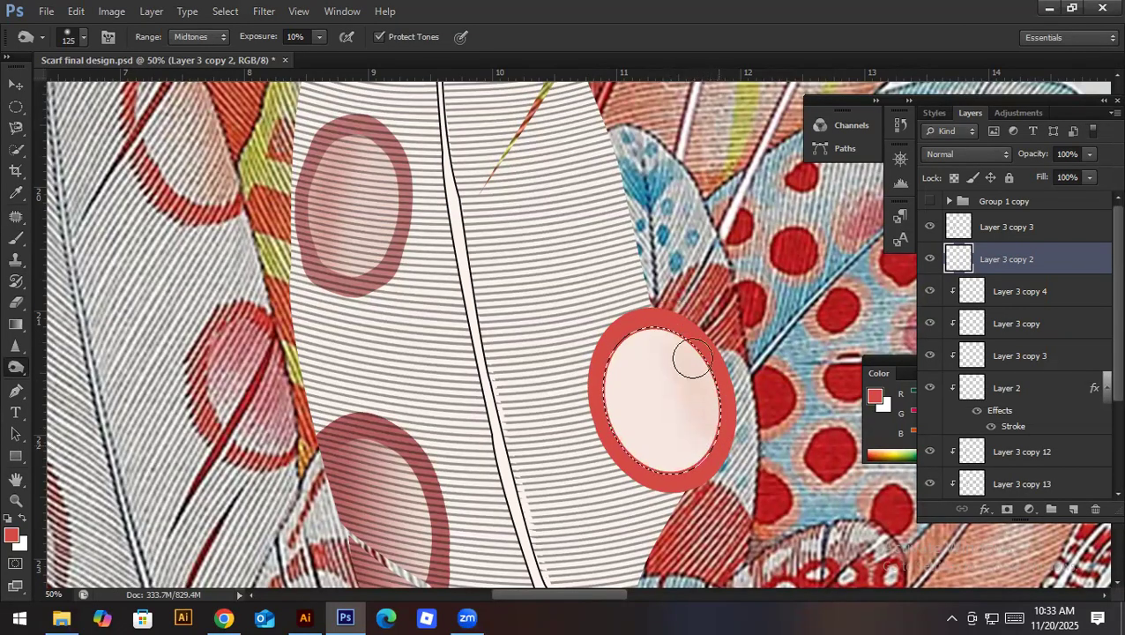
{"action": "key", "text": "i"}
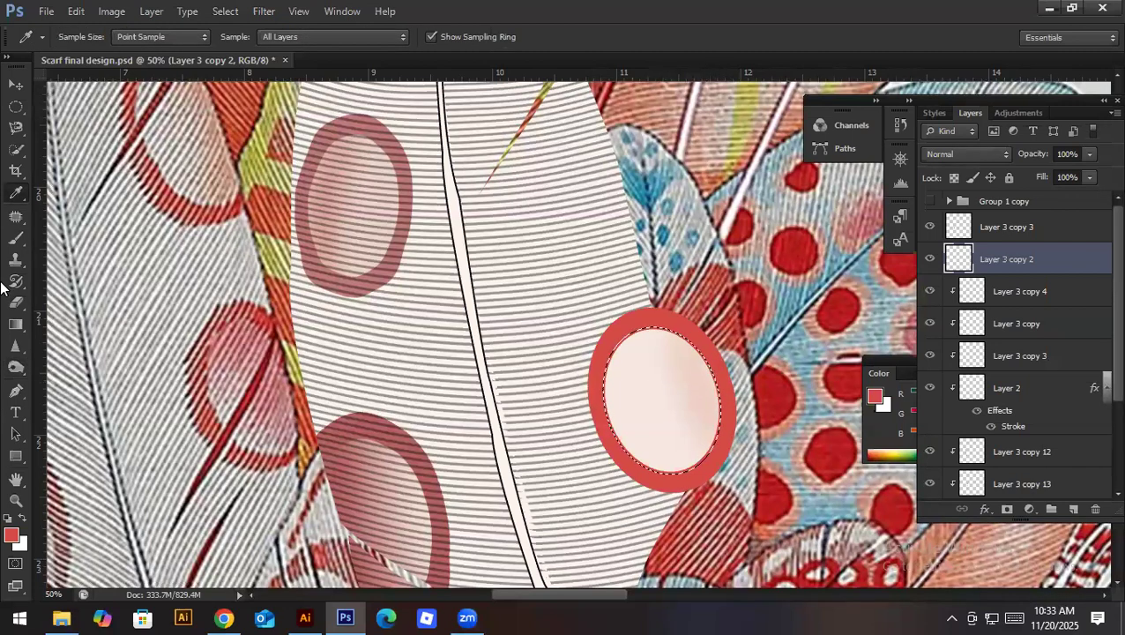
{"action": "left_click", "coordinate": [19, 240]}
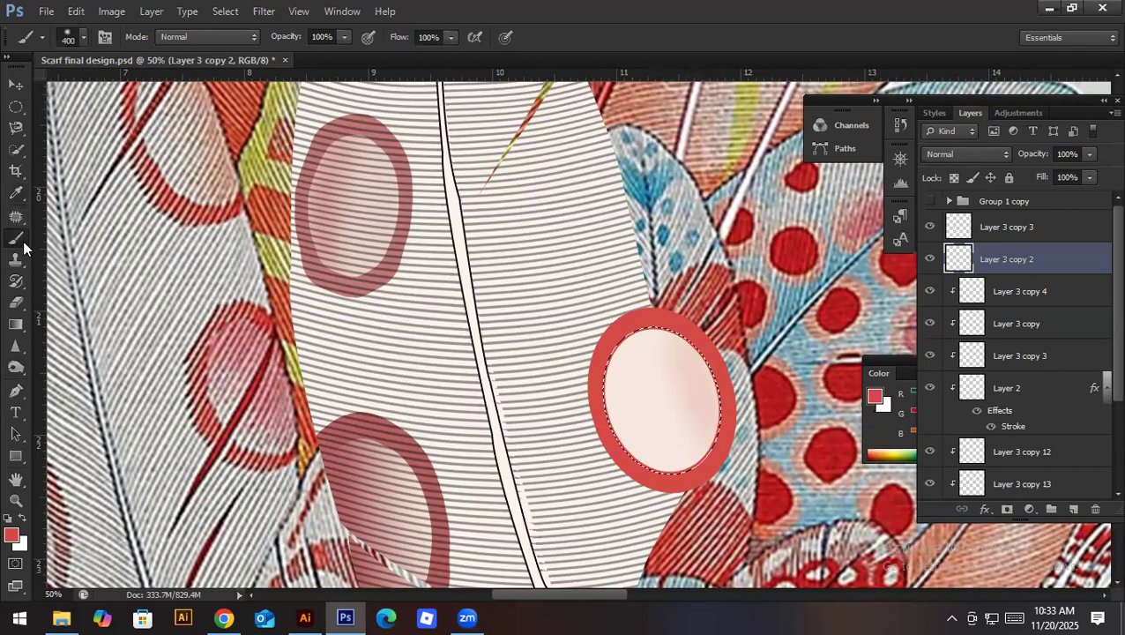
{"action": "mouse_move", "coordinate": [683, 388]}
{"action": "left_mouse_down"}
{"action": "mouse_move", "coordinate": [741, 405]}
{"action": "mouse_move", "coordinate": [756, 423]}
{"action": "mouse_move", "coordinate": [755, 392]}
{"action": "mouse_move", "coordinate": [697, 300]}
{"action": "mouse_move", "coordinate": [766, 429]}
{"action": "mouse_move", "coordinate": [776, 423]}
{"action": "mouse_move", "coordinate": [709, 374]}
{"action": "mouse_move", "coordinate": [697, 326]}
{"action": "mouse_move", "coordinate": [652, 273]}
{"action": "mouse_move", "coordinate": [670, 396]}
{"action": "mouse_move", "coordinate": [719, 421]}
{"action": "left_mouse_up"}
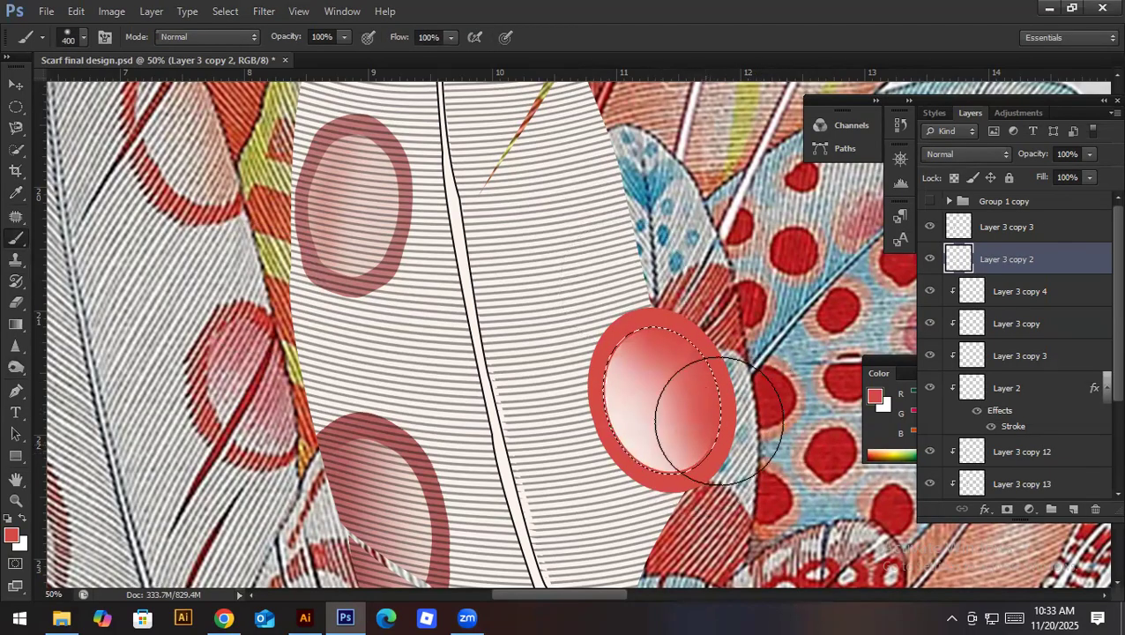
{"action": "mouse_move", "coordinate": [1047, 156]}
{"action": "left_mouse_down"}
{"action": "mouse_move", "coordinate": [1029, 159]}
{"action": "mouse_move", "coordinate": [1049, 157]}
{"action": "left_mouse_up"}
{"action": "key", "text": "ctrl+d"}
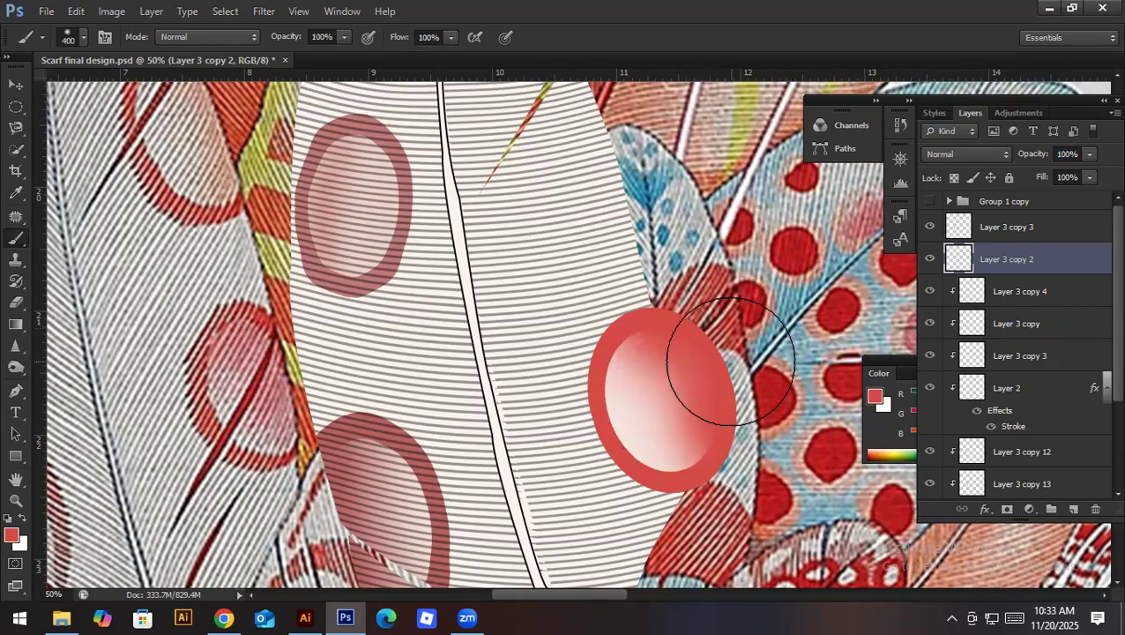
Step: Merge the inner oval on Layer 3 copy 2 with the ring on Layer 3 copy 3, and clip the result to the feather
{"action": "key", "text": "v"}
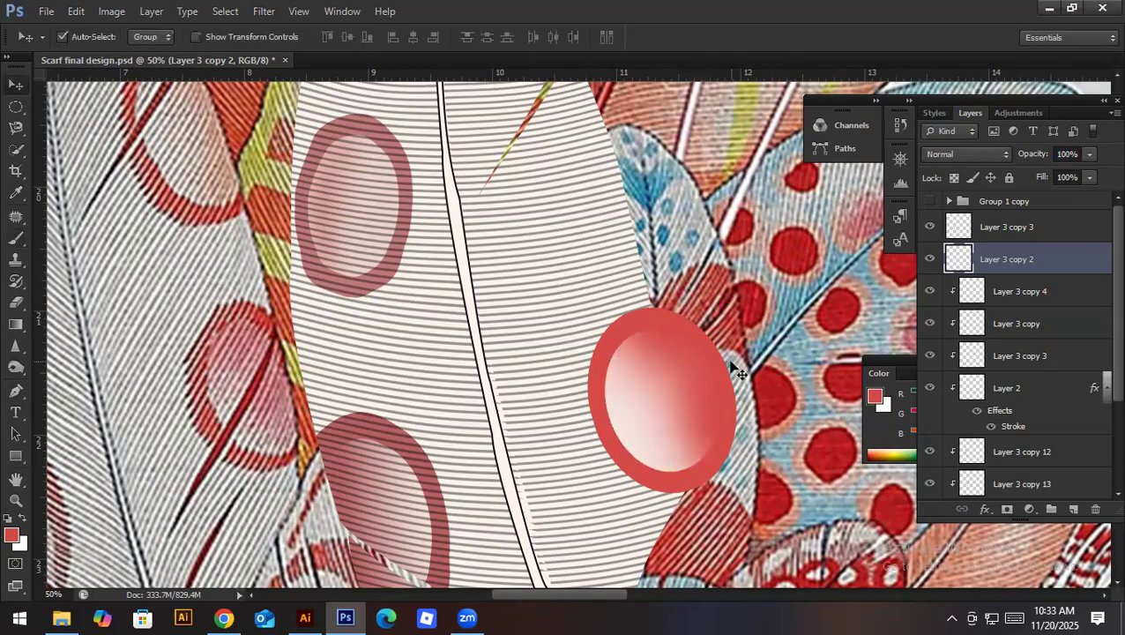
{"action": "left_click", "coordinate": [996, 271], "text": "alt"}
{"action": "left_click", "coordinate": [998, 265], "text": "alt"}
{"action": "left_click", "coordinate": [1007, 231], "text": "shift"}
{"action": "key", "text": "ctrl+e"}
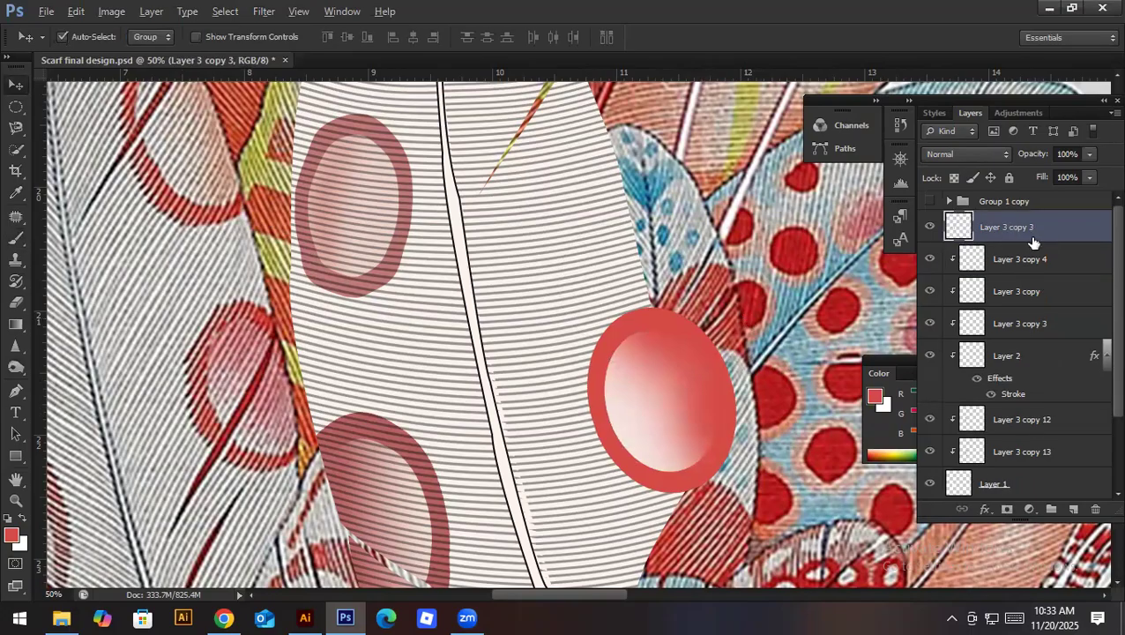
{"action": "left_click", "coordinate": [1028, 237], "text": "alt"}
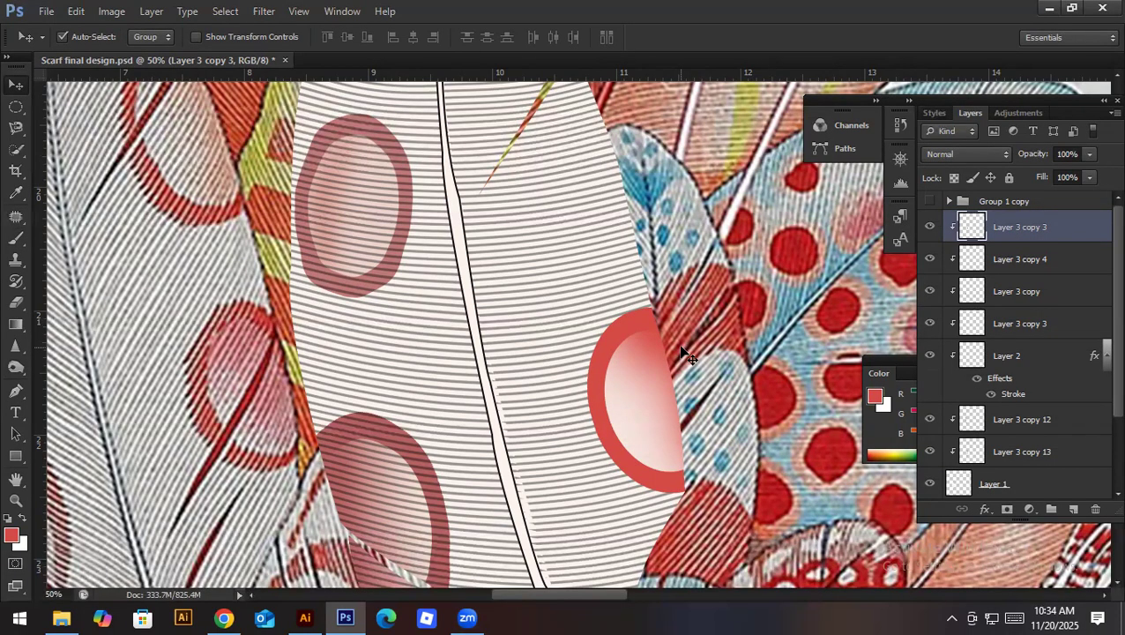
Step: Set the clipped red oval layer's blend mode to Multiply
{"action": "left_click", "coordinate": [959, 155]}
{"action": "left_click", "coordinate": [964, 231]}
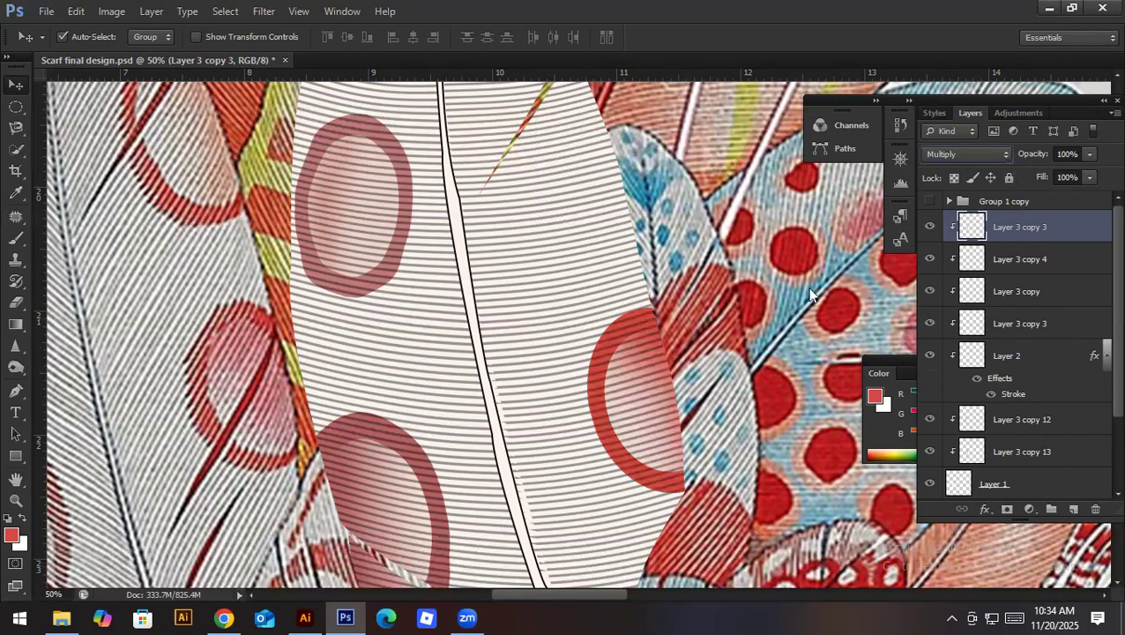
{"action": "scroll", "coordinate": [463, 321], "scroll_direction": "down", "scroll_amount": 2}
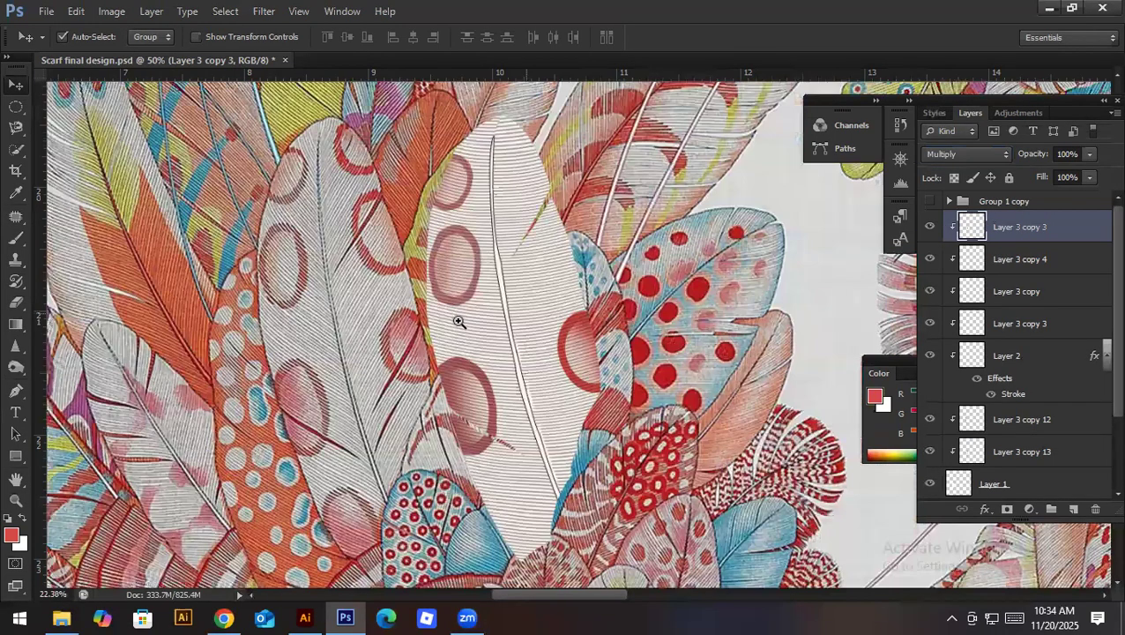
Step: Select the red oval's outline, darken its interior with the Burn tool using Midtones at 10% exposure, and deselect
{"action": "scroll", "coordinate": [495, 332], "scroll_direction": "up", "scroll_amount": 1}
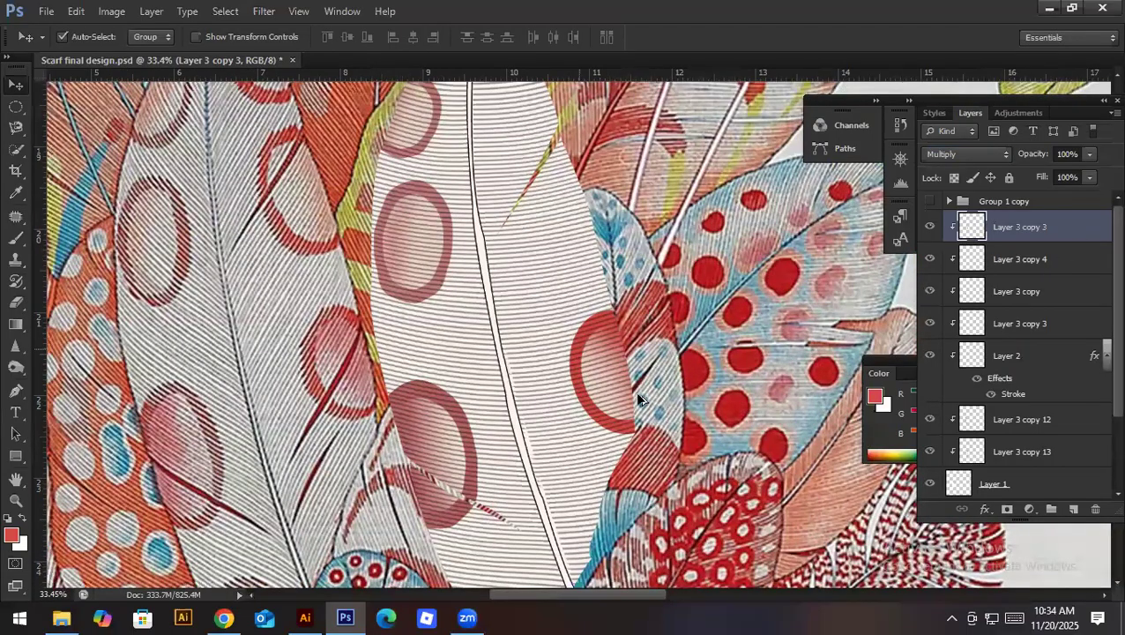
{"action": "left_click", "coordinate": [972, 231], "text": "ctrl"}
{"action": "left_click", "coordinate": [16, 367]}
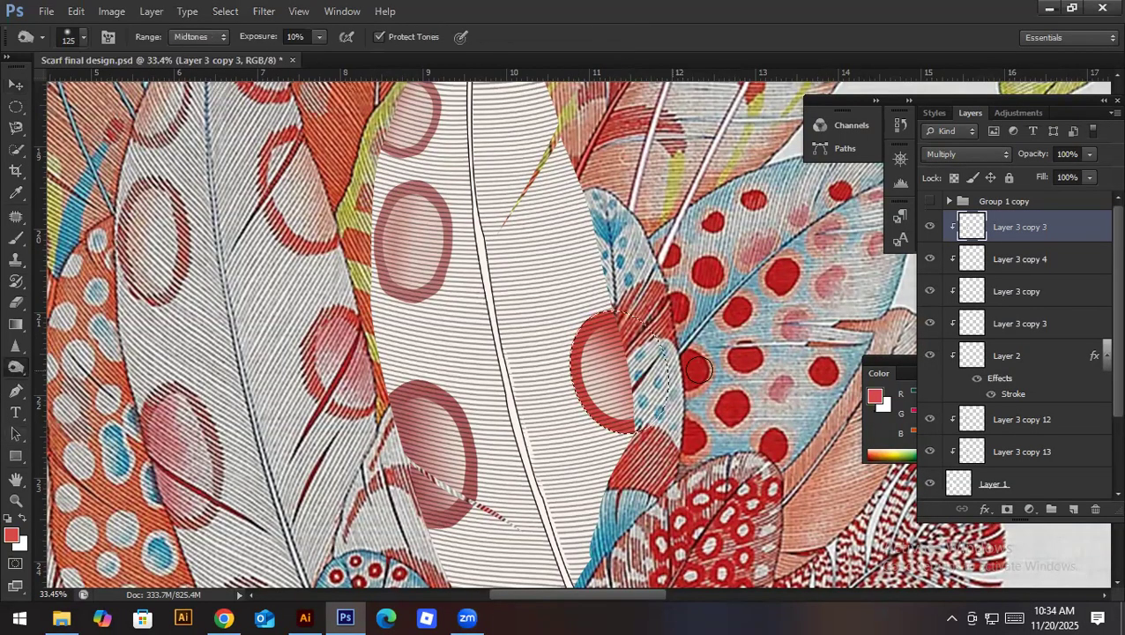
{"action": "mouse_move", "coordinate": [607, 356]}
{"action": "left_mouse_down"}
{"action": "mouse_move", "coordinate": [612, 372]}
{"action": "mouse_move", "coordinate": [594, 352]}
{"action": "left_mouse_up"}
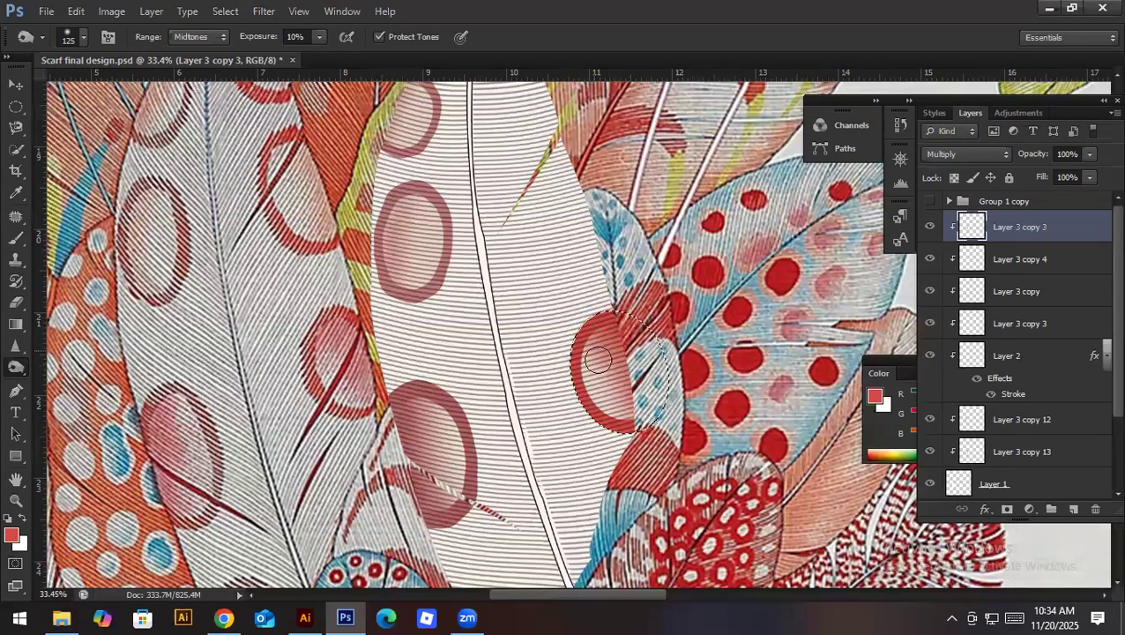
{"action": "scroll", "coordinate": [593, 372], "scroll_direction": "down", "scroll_amount": 1}
{"action": "scroll", "coordinate": [593, 371], "scroll_direction": "down", "scroll_amount": 3}
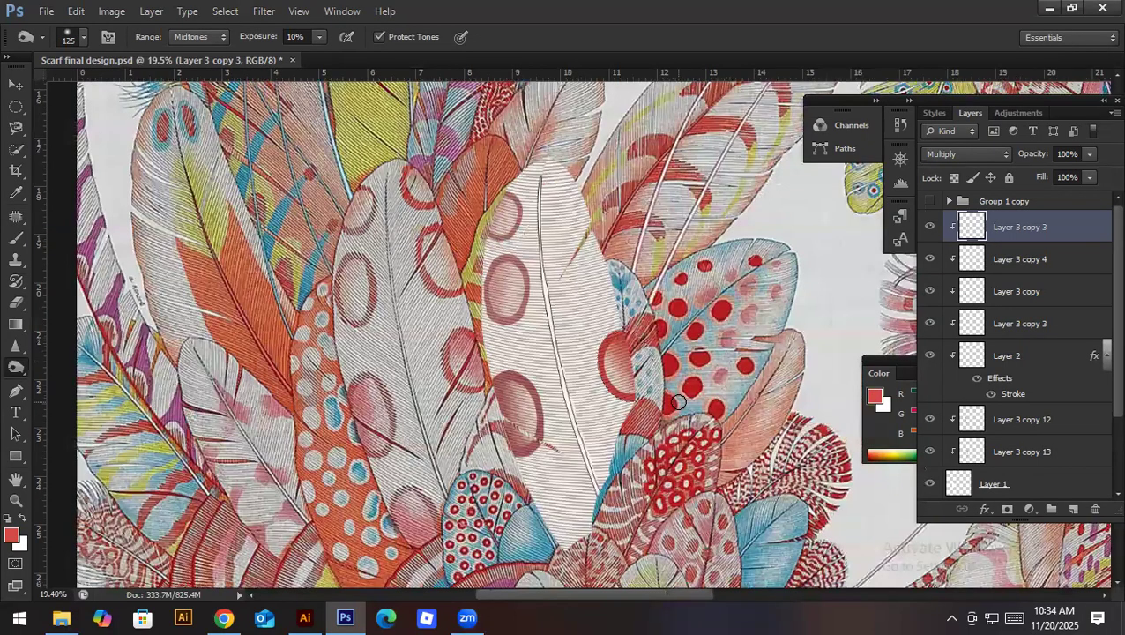
{"action": "key", "text": "ctrl+d"}
Step: Lower the red oval layer's opacity to 86% and save the document
{"action": "left_click_drag", "start_coordinate": [1029, 156], "coordinate": [1025, 157]}
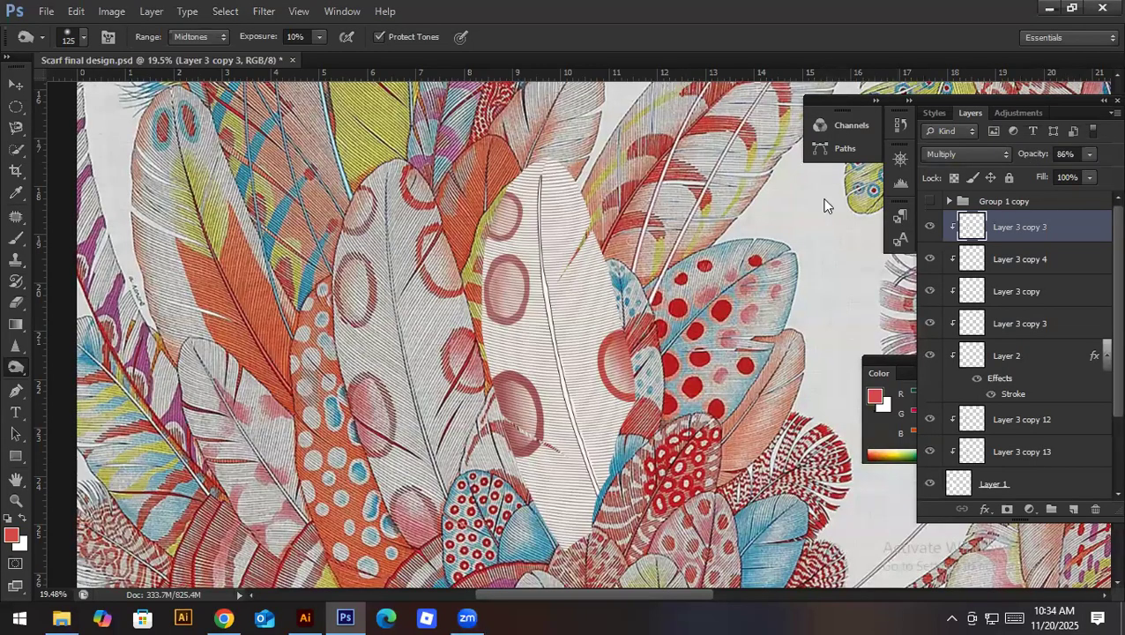
{"action": "key", "text": "v"}
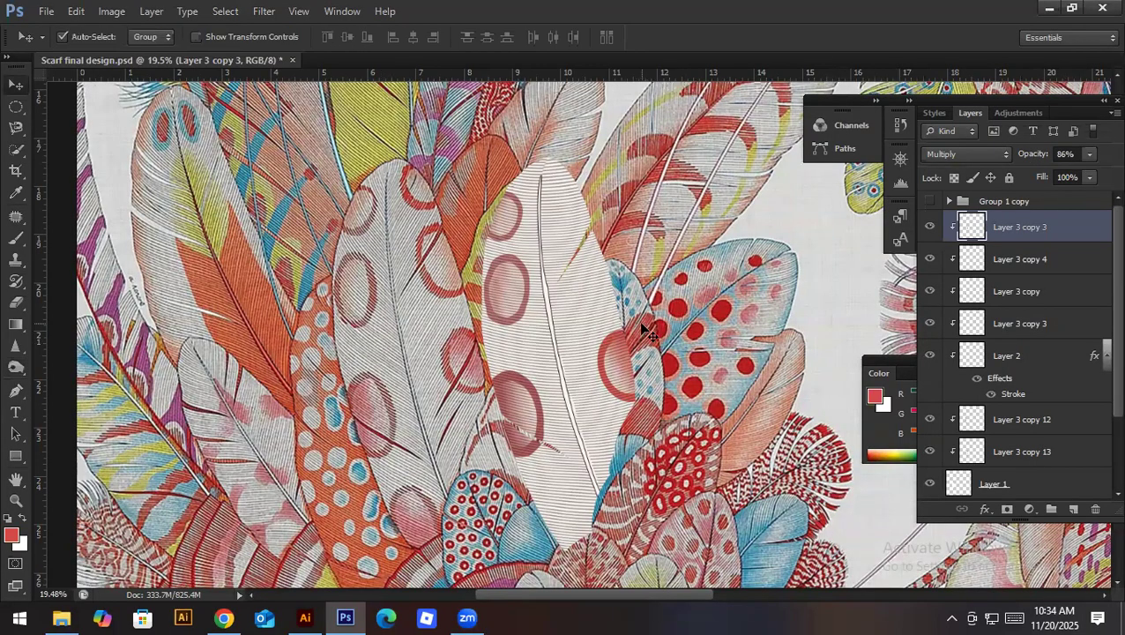
{"action": "key", "text": "ctrl+s"}
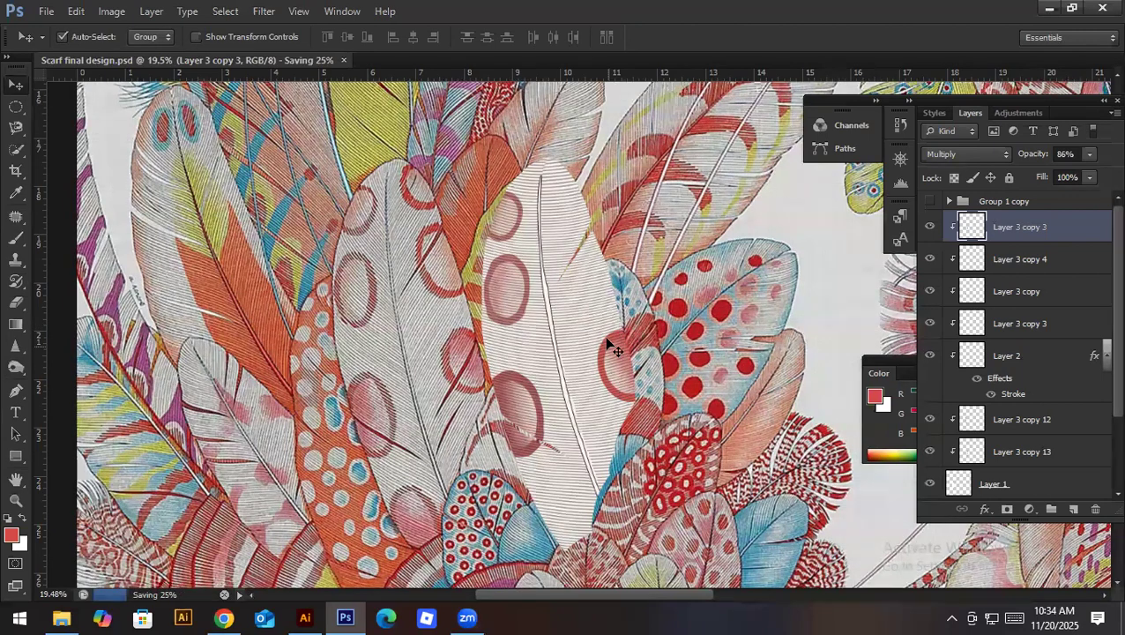
Step: Reapply the last Liquify filter to the red oval layer and toggle the layer's visibility to check the effect
{"action": "left_click", "coordinate": [264, 11]}
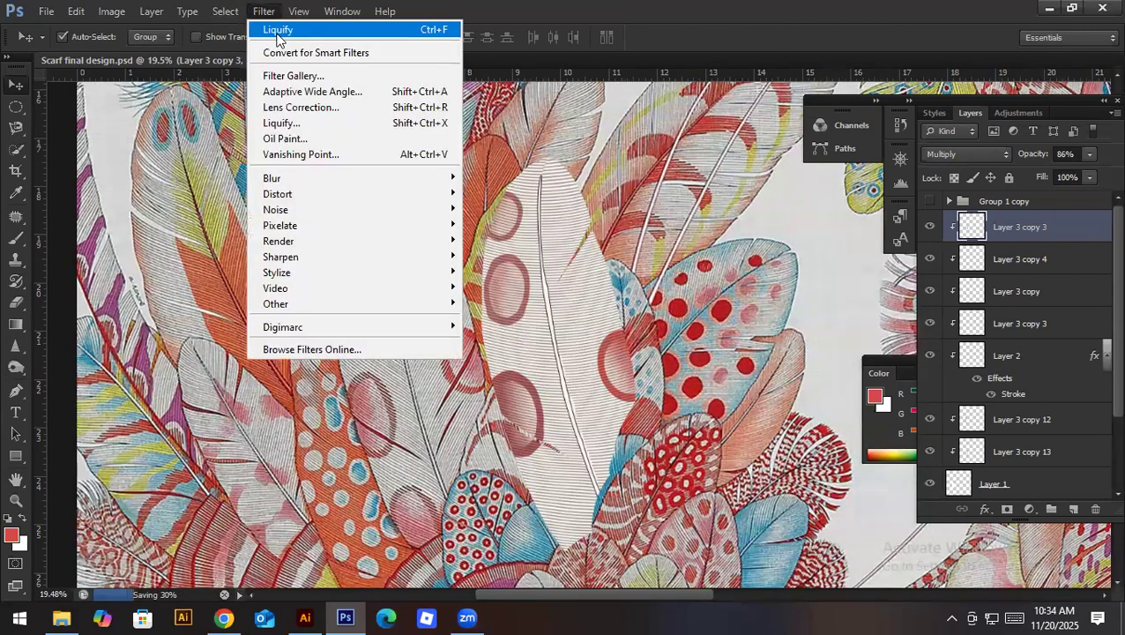
{"action": "left_click", "coordinate": [277, 33]}
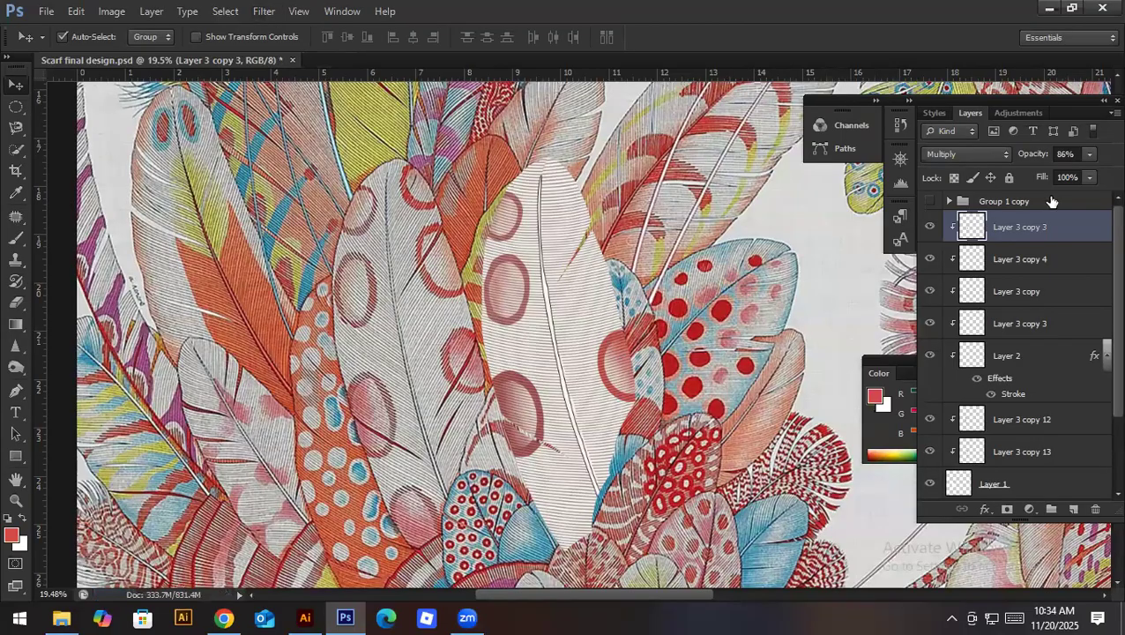
{"action": "left_click", "coordinate": [930, 228]}
{"action": "left_click", "coordinate": [930, 229]}
Step: Warp the red oval's outline into a more irregular shape with Liquify, using brush size 200 and pressure 100
{"action": "left_click", "coordinate": [262, 13]}
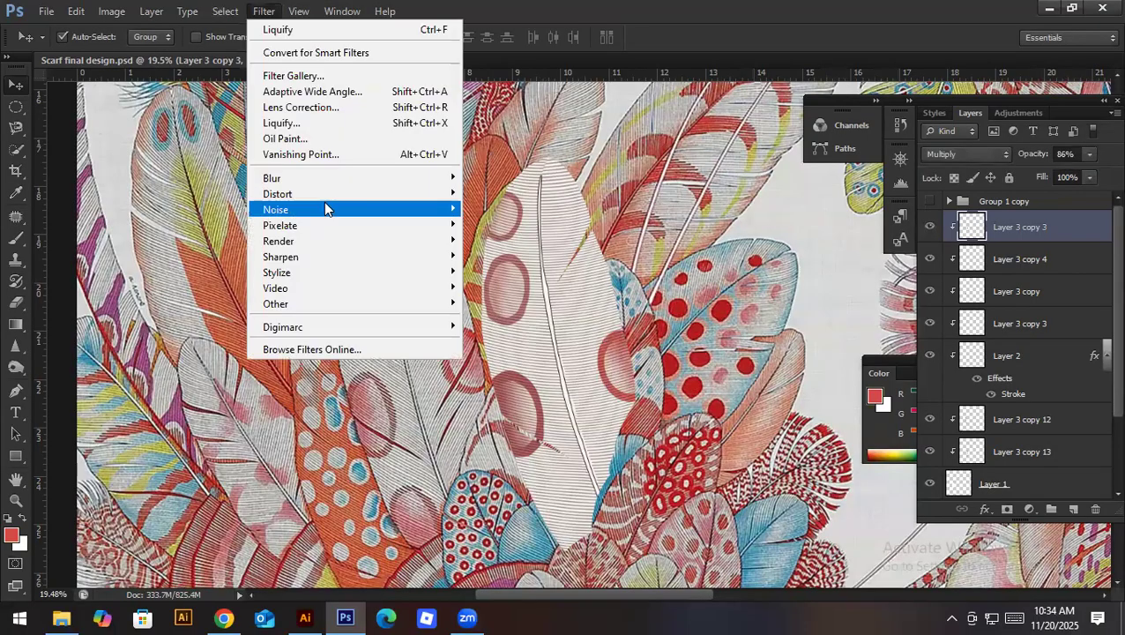
{"action": "left_click", "coordinate": [290, 124]}
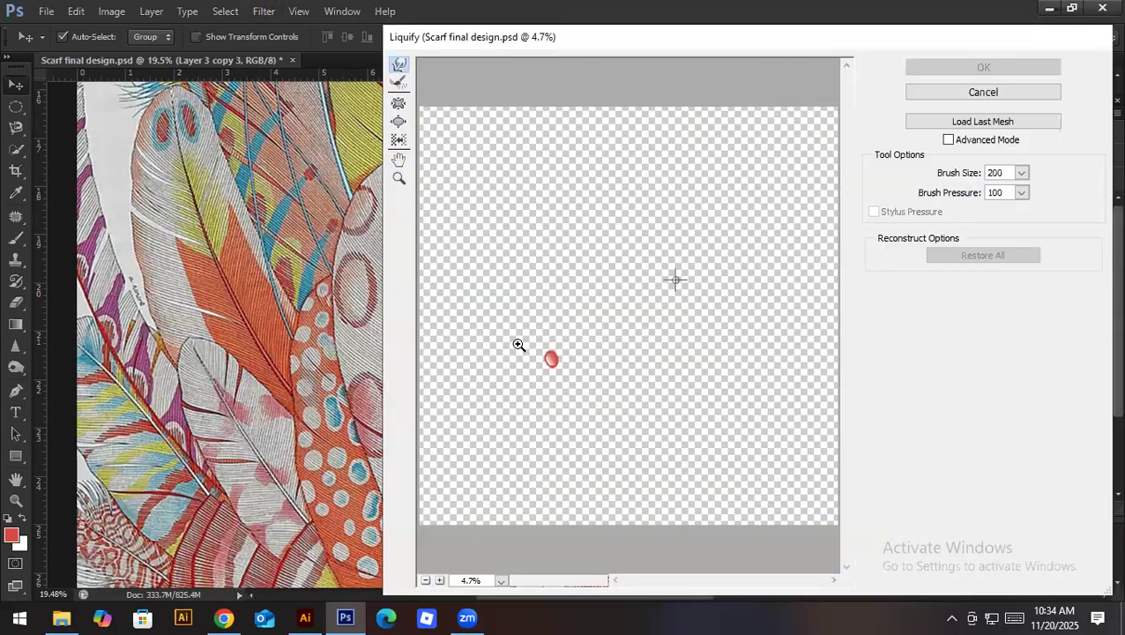
{"action": "key", "text": "ctrl+space"}
{"action": "left_click_drag", "start_coordinate": [532, 345], "coordinate": [586, 385]}
{"action": "mouse_move", "coordinate": [533, 304]}
{"action": "left_mouse_down"}
{"action": "mouse_move", "coordinate": [569, 320]}
{"action": "mouse_move", "coordinate": [529, 298]}
{"action": "mouse_move", "coordinate": [536, 314]}
{"action": "mouse_move", "coordinate": [528, 239]}
{"action": "mouse_move", "coordinate": [536, 242]}
{"action": "mouse_move", "coordinate": [522, 272]}
{"action": "mouse_move", "coordinate": [553, 210]}
{"action": "left_mouse_up"}
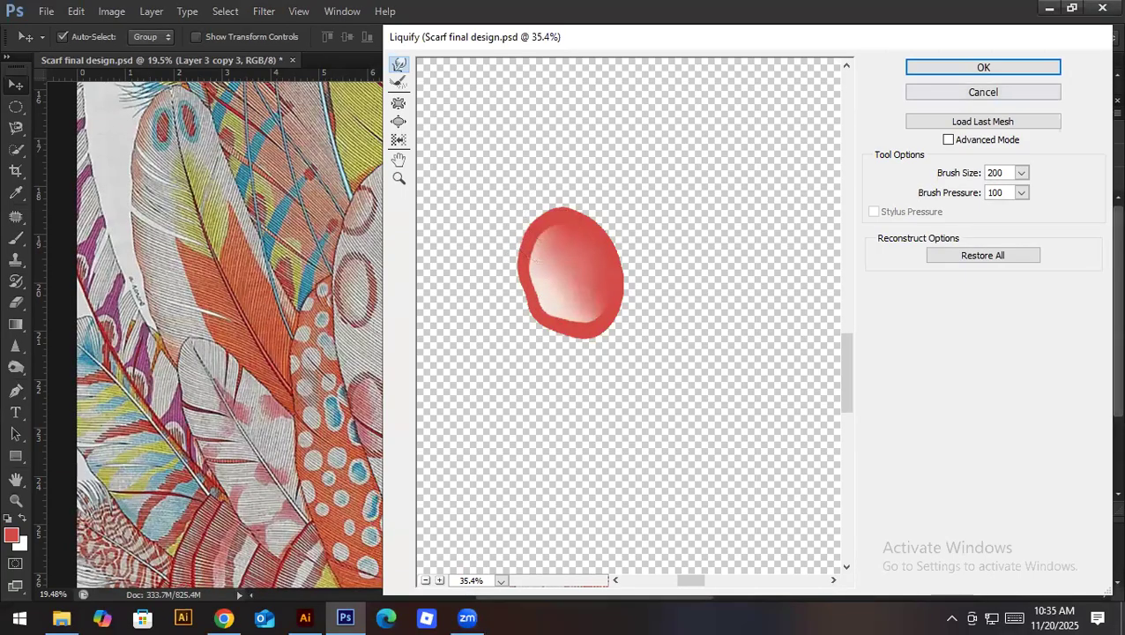
{"action": "key", "text": "Return"}
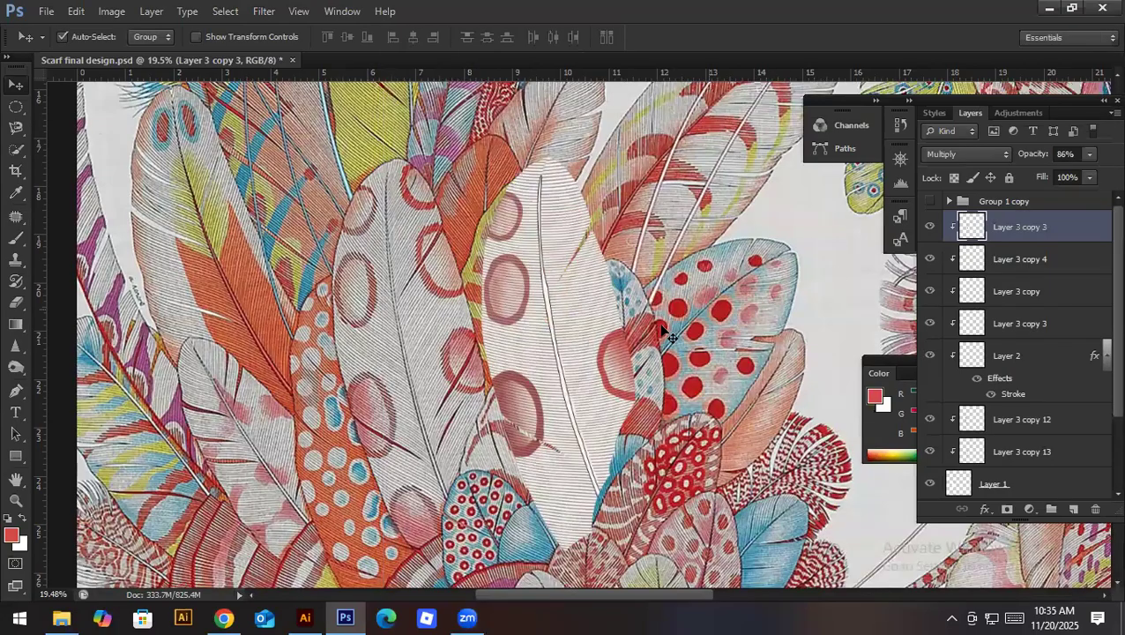
Step: Duplicate the red oval and place the copy higher on the feather's right edge, rotated -8.83° and narrowed to 88.06% width
{"action": "key", "text": "ctrl+j"}
{"action": "key", "text": "ctrl+t"}
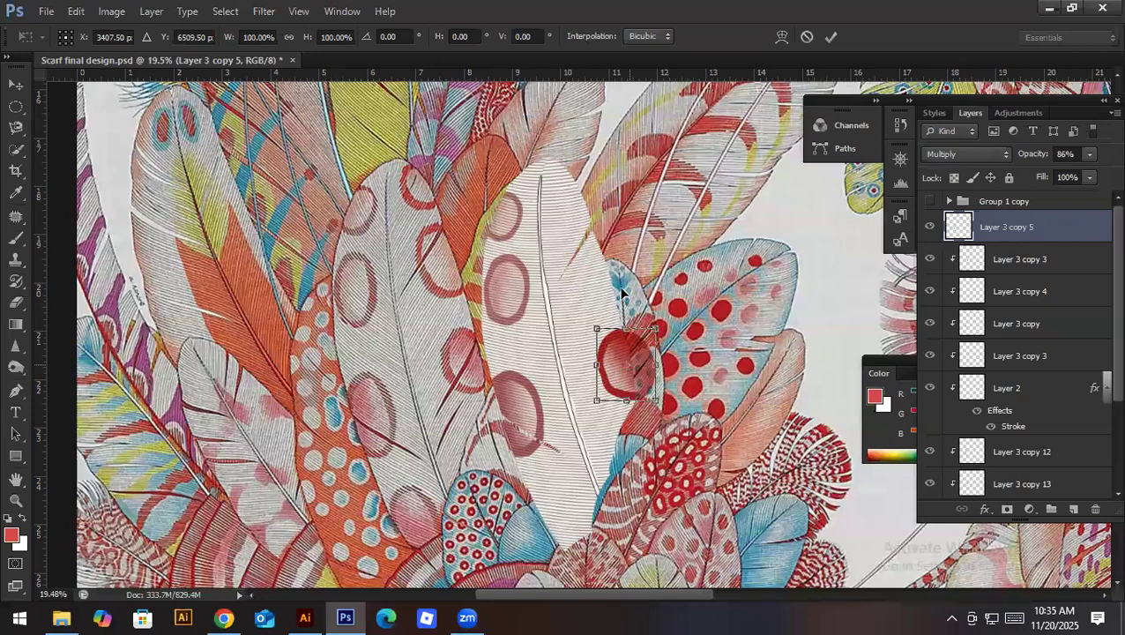
{"action": "left_click_drag", "start_coordinate": [621, 291], "coordinate": [616, 281]}
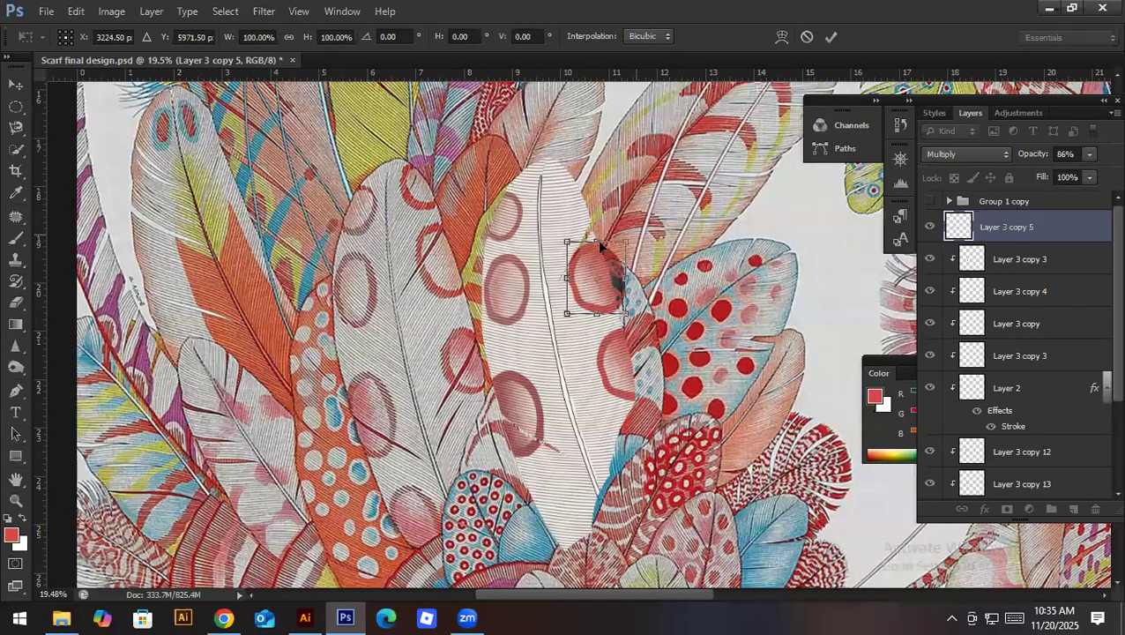
{"action": "left_click_drag", "start_coordinate": [602, 244], "coordinate": [601, 247]}
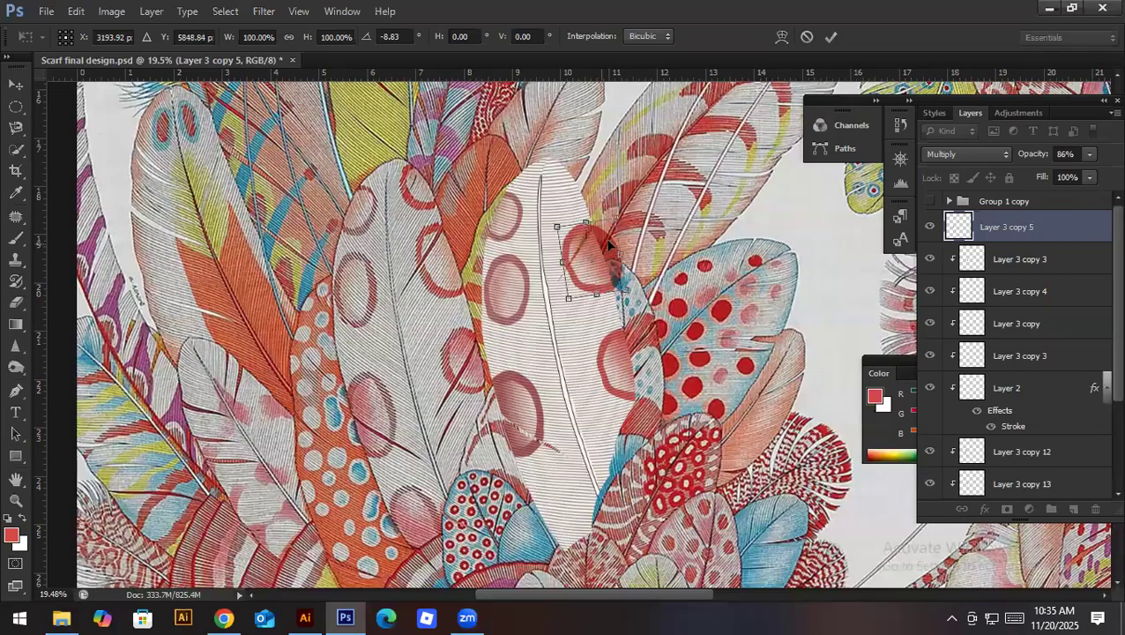
{"action": "scroll", "coordinate": [609, 249], "scroll_direction": "up", "scroll_amount": 3}
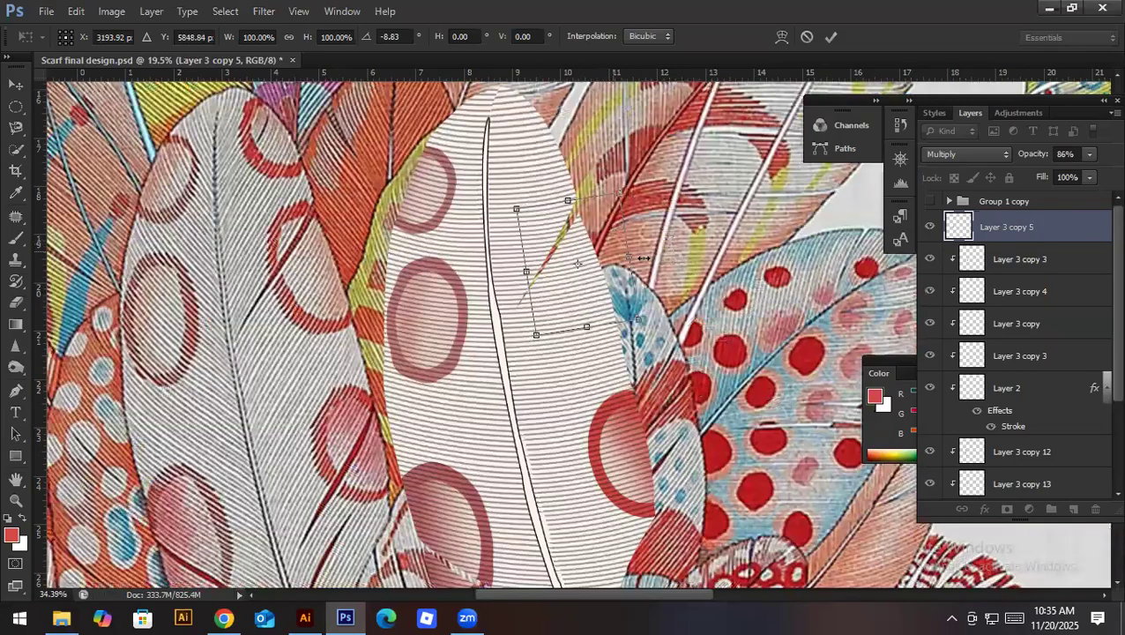
{"action": "scroll", "coordinate": [609, 269], "scroll_direction": "up", "scroll_amount": 3}
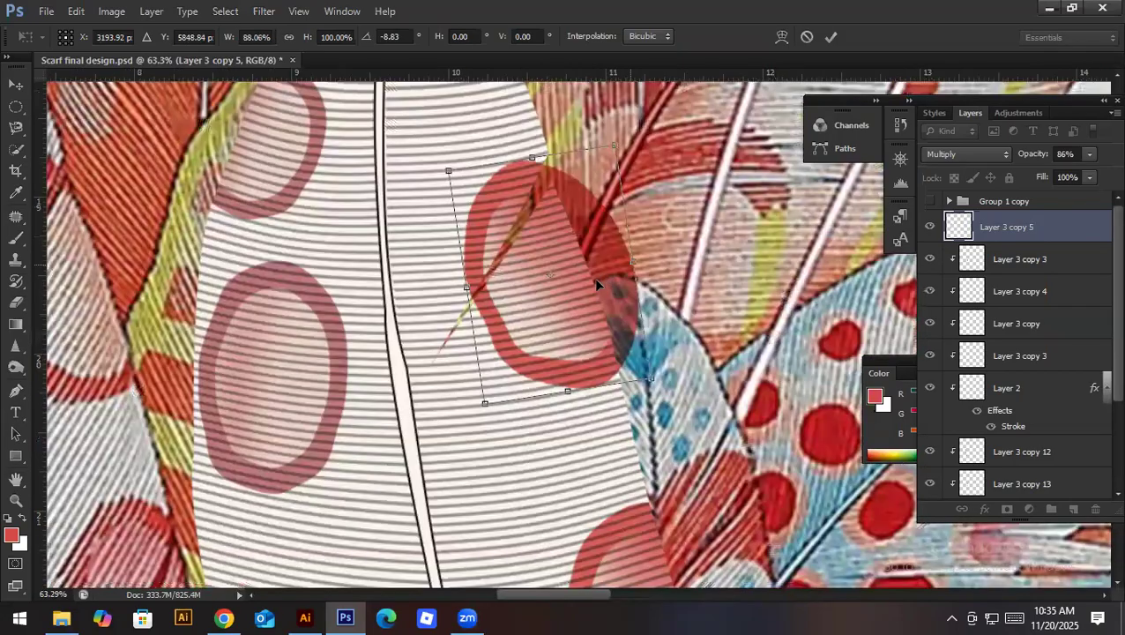
{"action": "left_click", "coordinate": [994, 235]}
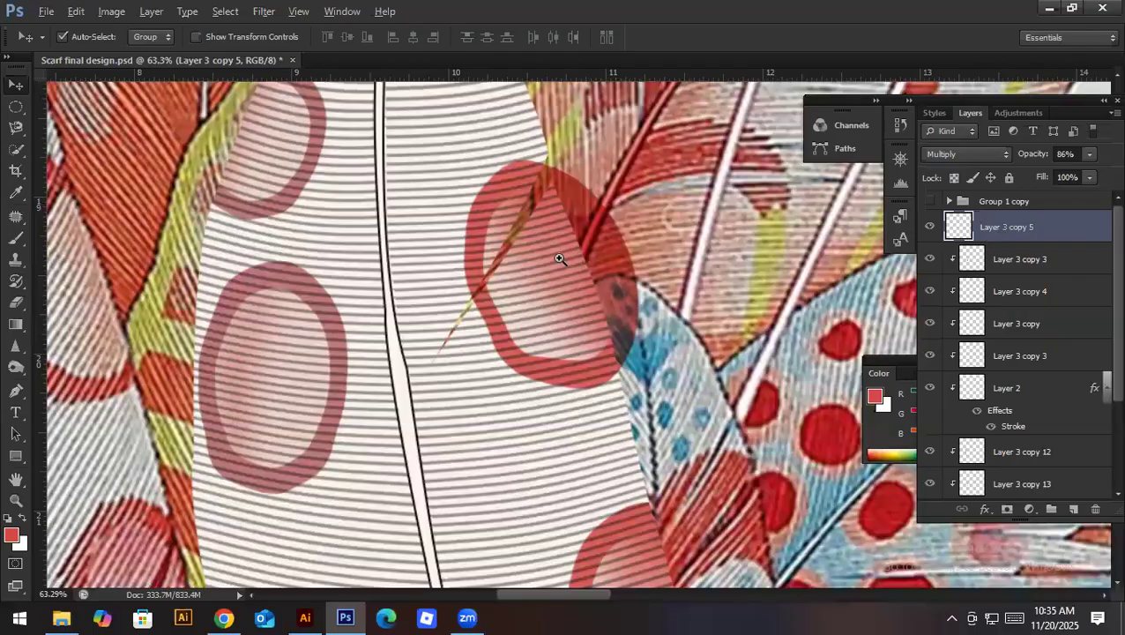
Step: Clip the duplicated oval to the feather, and lighten its selected interior with the Dodge tool using Midtones at 10% exposure
{"action": "key", "text": "ctrl+alt+g"}
{"action": "scroll", "coordinate": [539, 262], "scroll_direction": "down", "scroll_amount": 4}
{"action": "left_click_drag", "start_coordinate": [540, 262], "coordinate": [574, 268]}
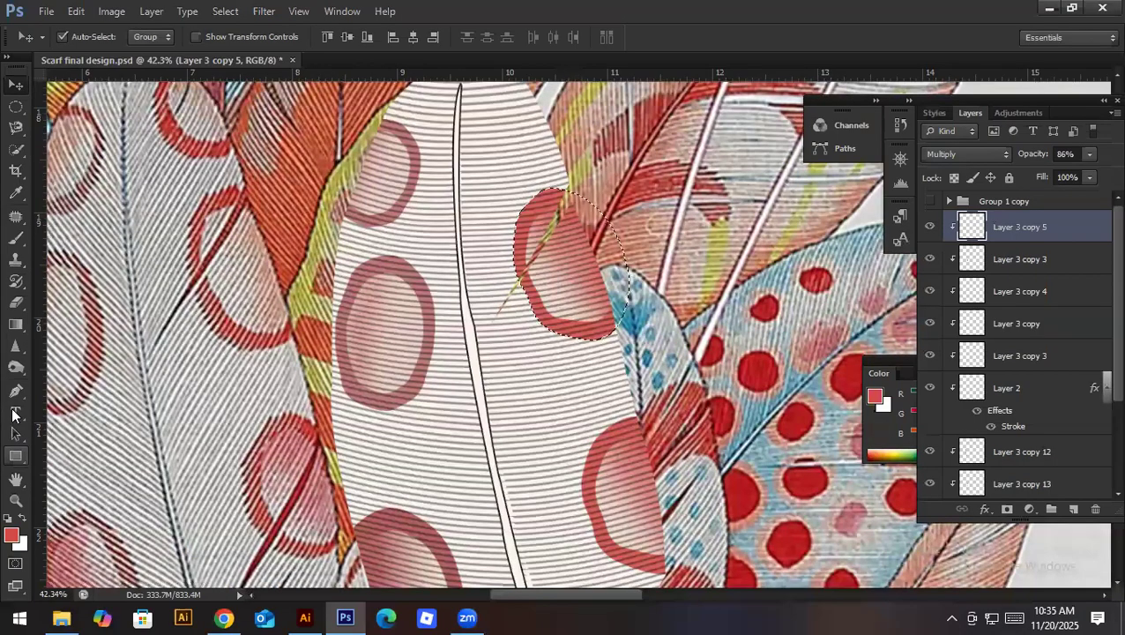
{"action": "key", "text": "o"}
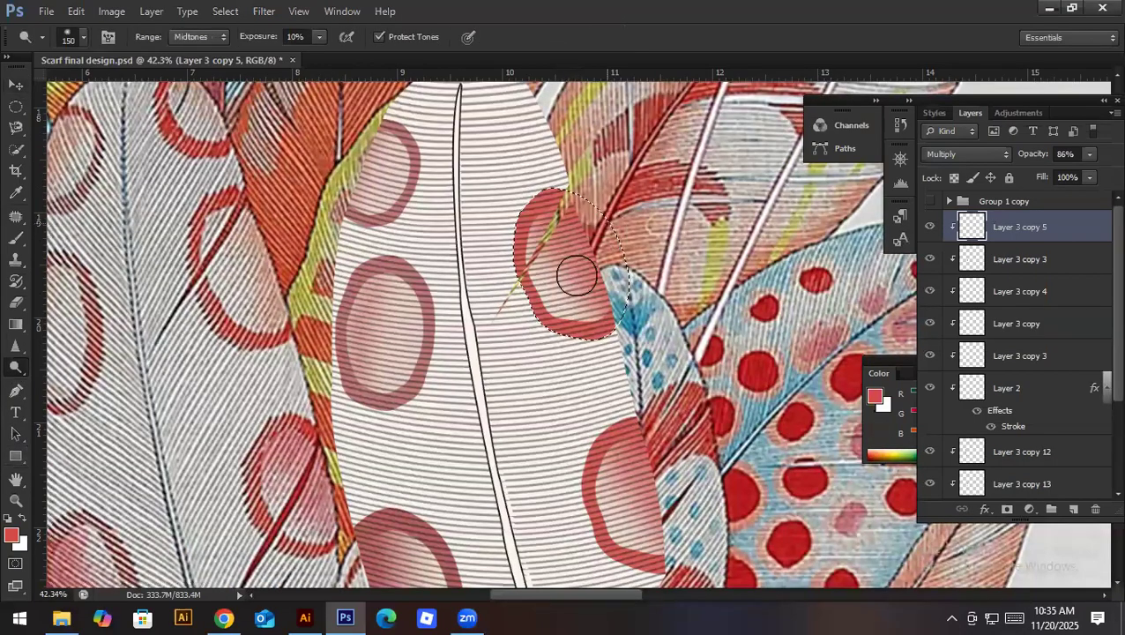
{"action": "mouse_move", "coordinate": [551, 242]}
{"action": "left_mouse_down"}
{"action": "mouse_move", "coordinate": [560, 285]}
{"action": "mouse_move", "coordinate": [550, 234]}
{"action": "mouse_move", "coordinate": [571, 278]}
{"action": "mouse_move", "coordinate": [549, 258]}
{"action": "mouse_move", "coordinate": [580, 298]}
{"action": "mouse_move", "coordinate": [545, 222]}
{"action": "mouse_move", "coordinate": [592, 316]}
{"action": "mouse_move", "coordinate": [559, 287]}
{"action": "mouse_move", "coordinate": [604, 310]}
{"action": "mouse_move", "coordinate": [550, 202]}
{"action": "mouse_move", "coordinate": [616, 322]}
{"action": "mouse_move", "coordinate": [579, 293]}
{"action": "mouse_move", "coordinate": [545, 234]}
{"action": "mouse_move", "coordinate": [589, 303]}
{"action": "mouse_move", "coordinate": [619, 289]}
{"action": "mouse_move", "coordinate": [577, 315]}
{"action": "left_mouse_up"}
{"action": "key", "text": "ctrl+d"}
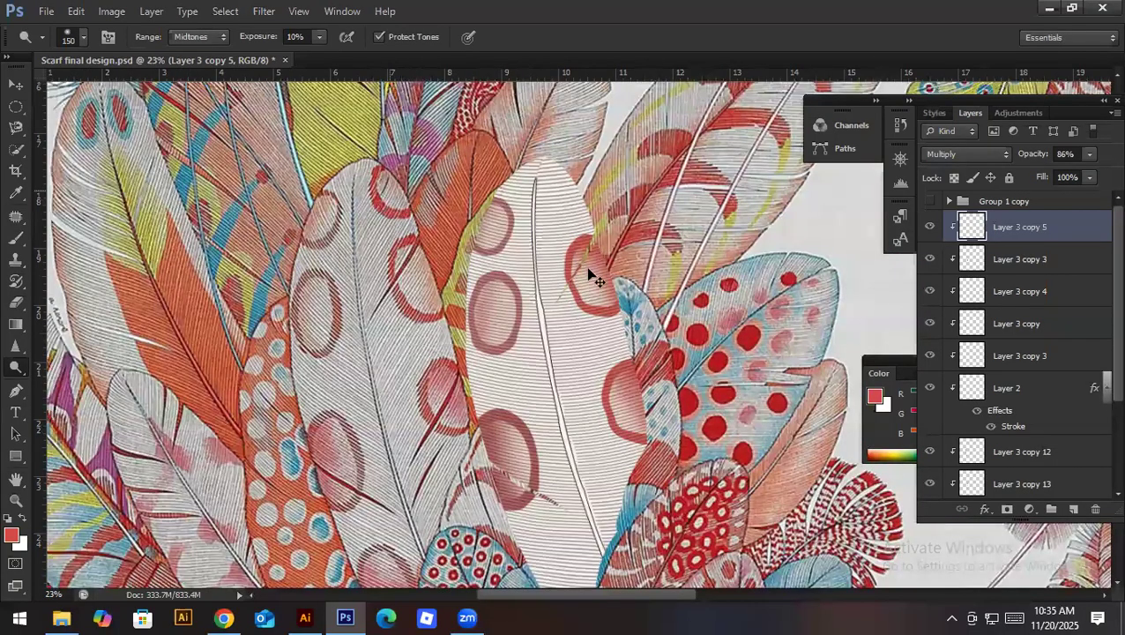
{"action": "key", "text": "v"}
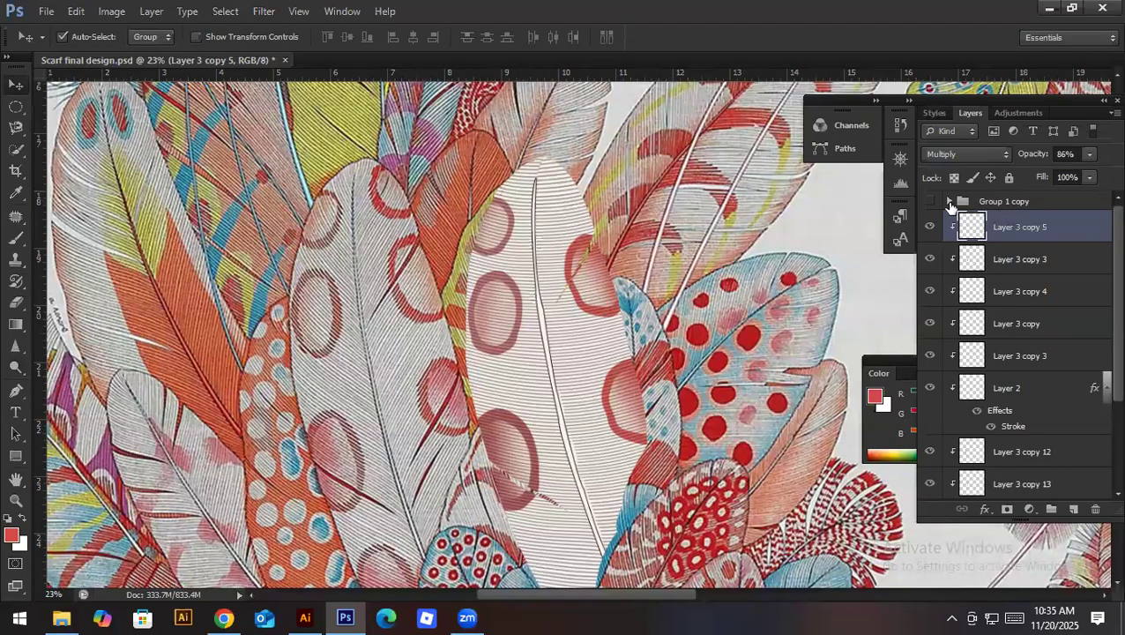
{"action": "left_click", "coordinate": [949, 202]}
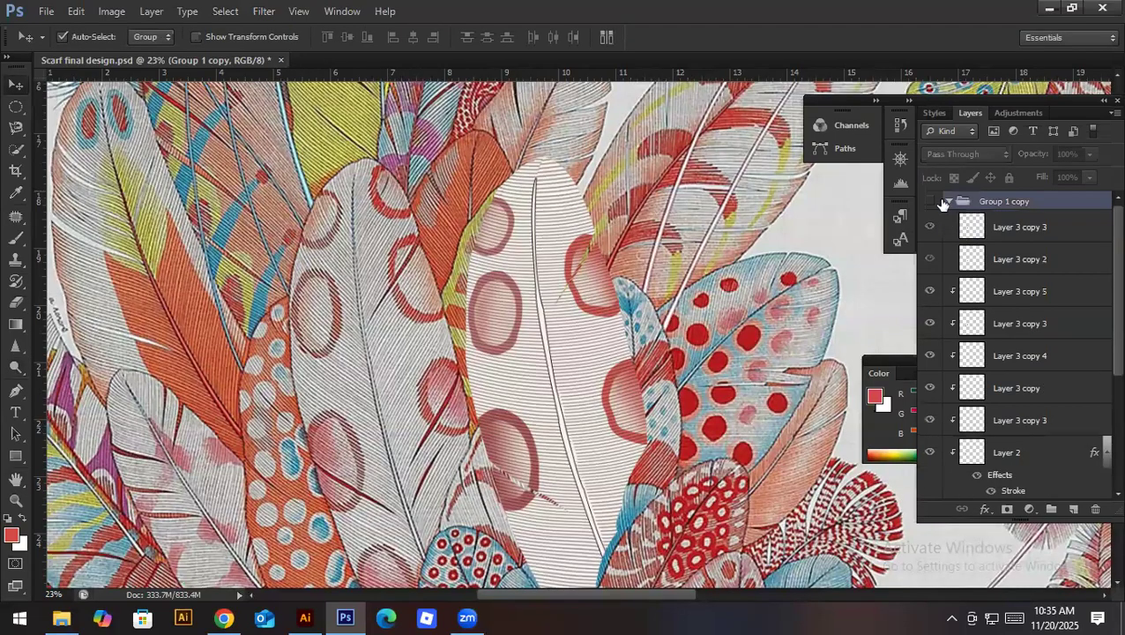
{"action": "right_click", "coordinate": [996, 202]}
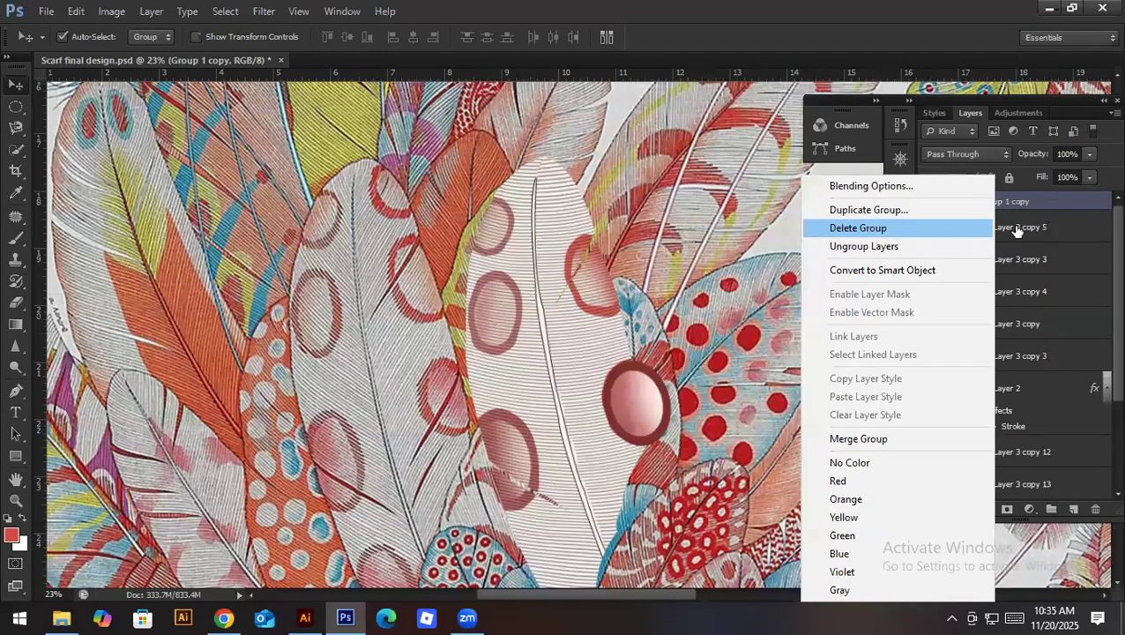
{"action": "left_click", "coordinate": [961, 246]}
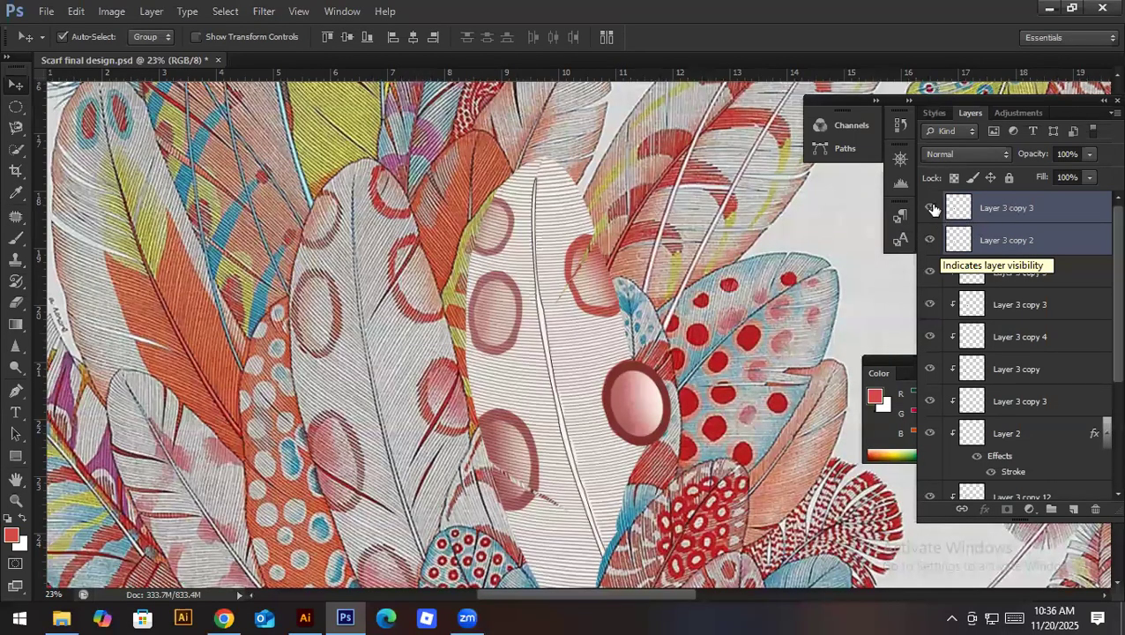
{"action": "left_click", "coordinate": [983, 239]}
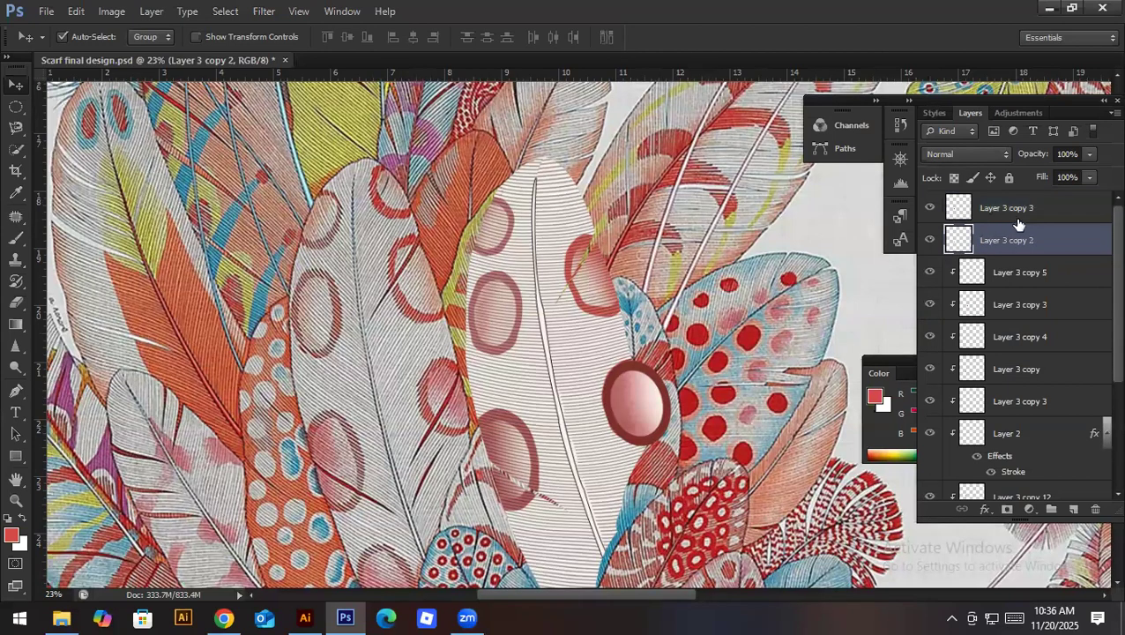
{"action": "key", "text": "ctrl+z"}
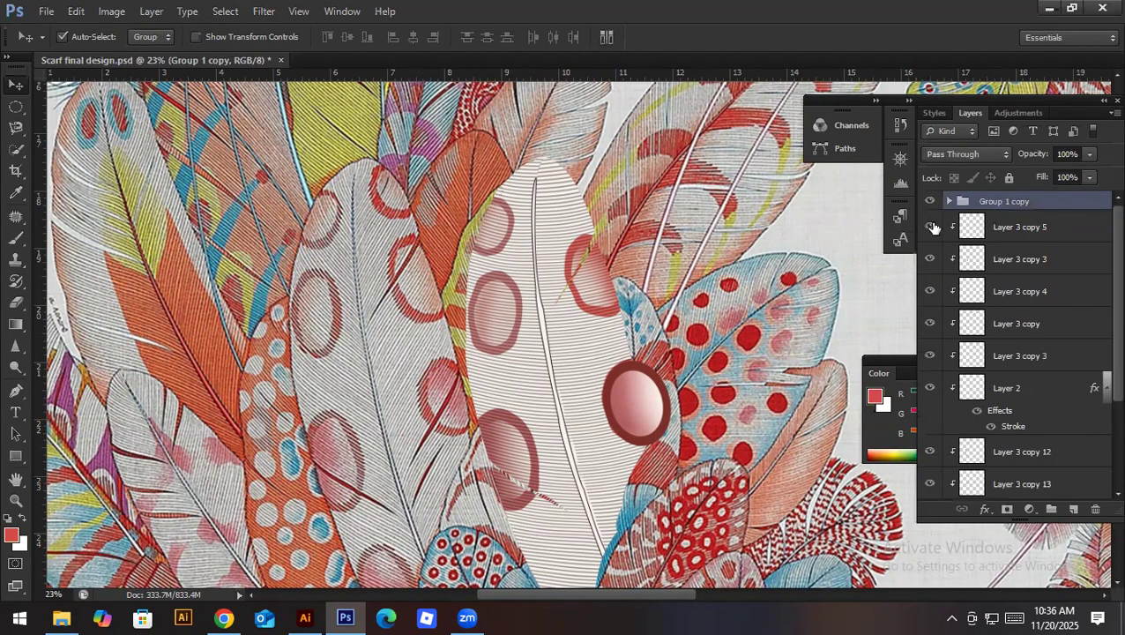
Step: Duplicate the oval group, ungroup the copy, and delete its filled interior layer so only the ring is left
{"action": "key", "text": "ctrl+j"}
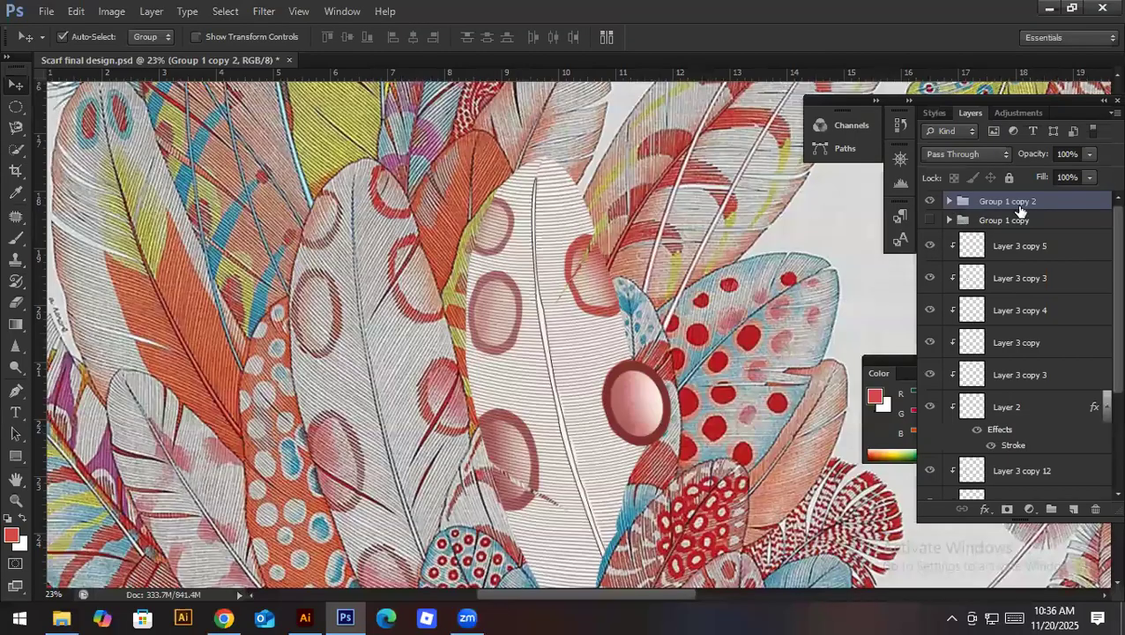
{"action": "key", "text": "ctrl+shift+g"}
{"action": "left_click", "coordinate": [930, 209]}
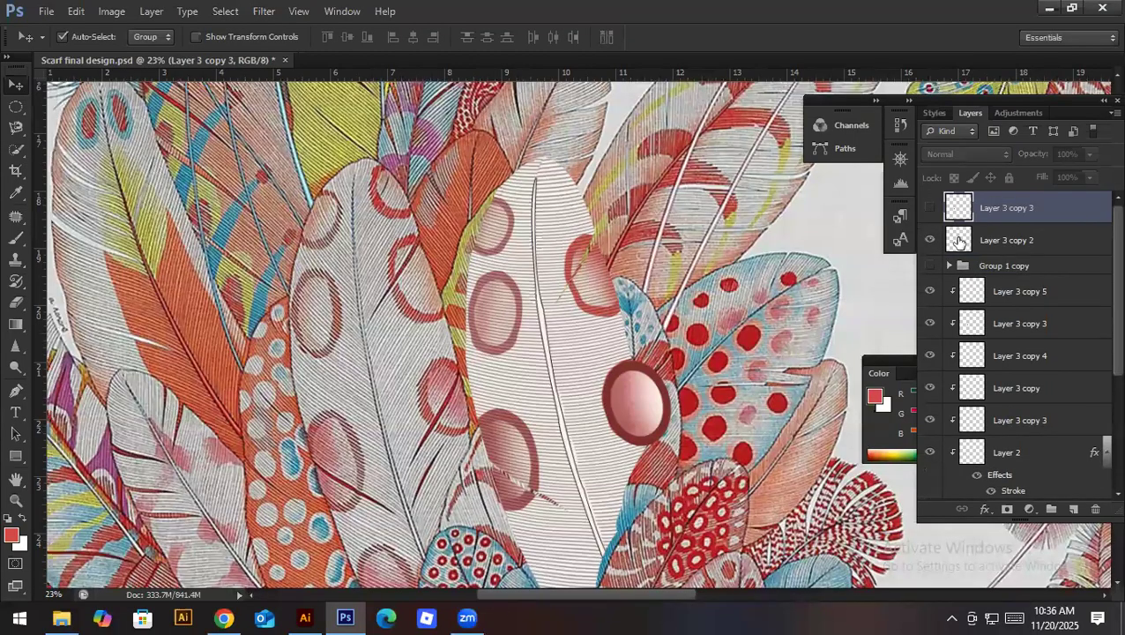
{"action": "left_click", "coordinate": [930, 209]}
{"action": "left_click", "coordinate": [959, 241]}
{"action": "key", "text": "Delete"}
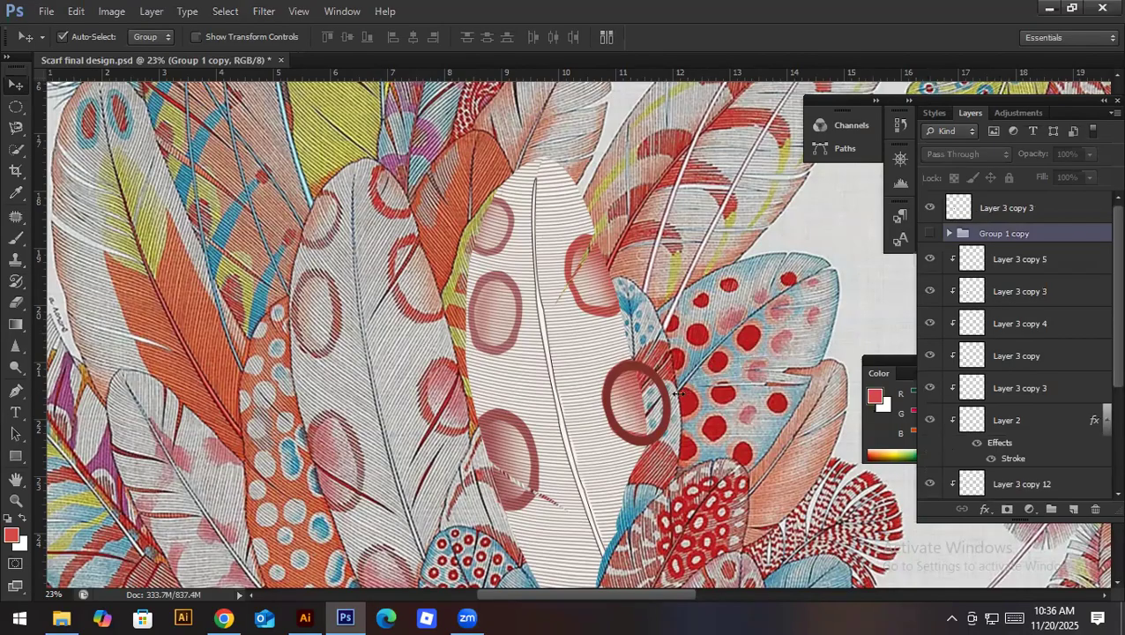
Step: Move the dark ring up to the feather tip's right edge and clip it to the feather, filled with the foreground red
{"action": "left_click_drag", "start_coordinate": [650, 371], "coordinate": [584, 176]}
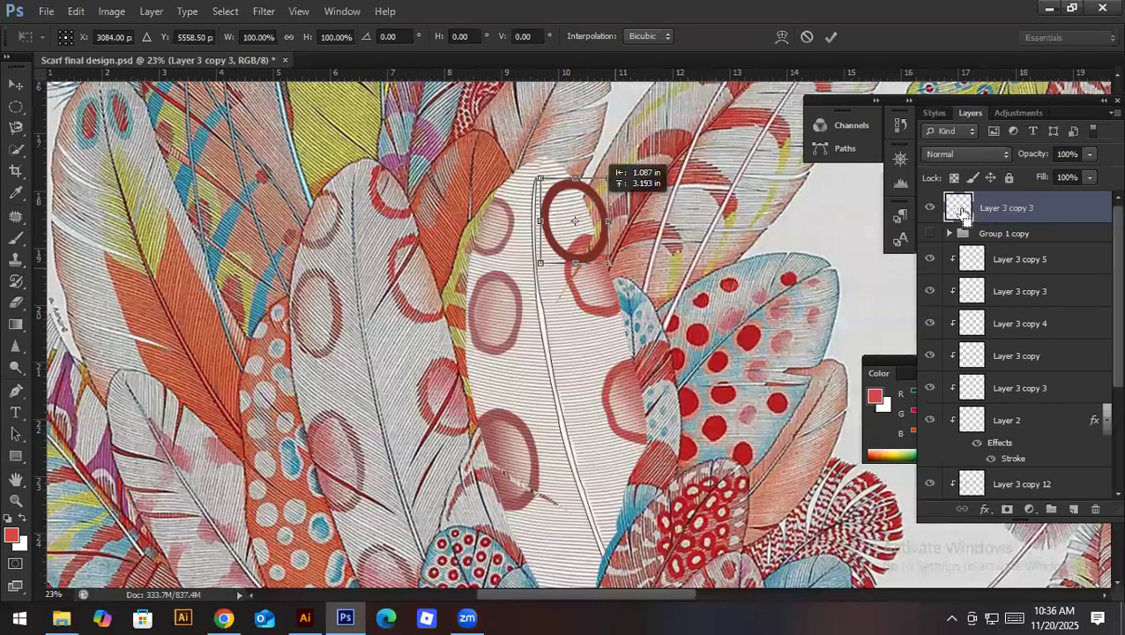
{"action": "key", "text": "Return"}
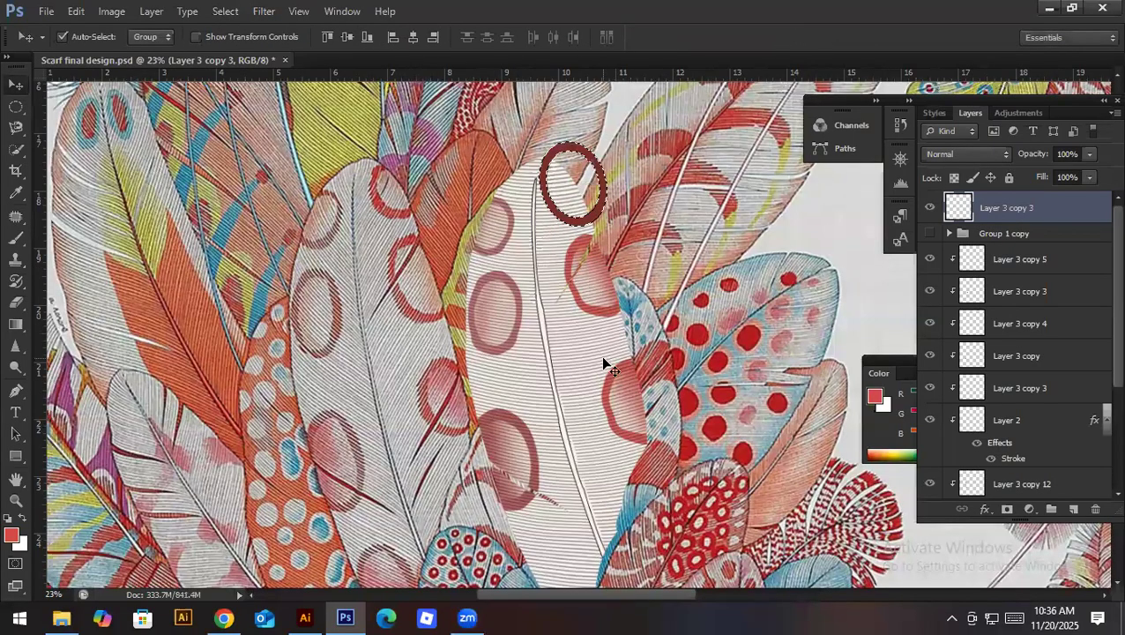
{"action": "left_click_drag", "start_coordinate": [1002, 217], "coordinate": [992, 238]}
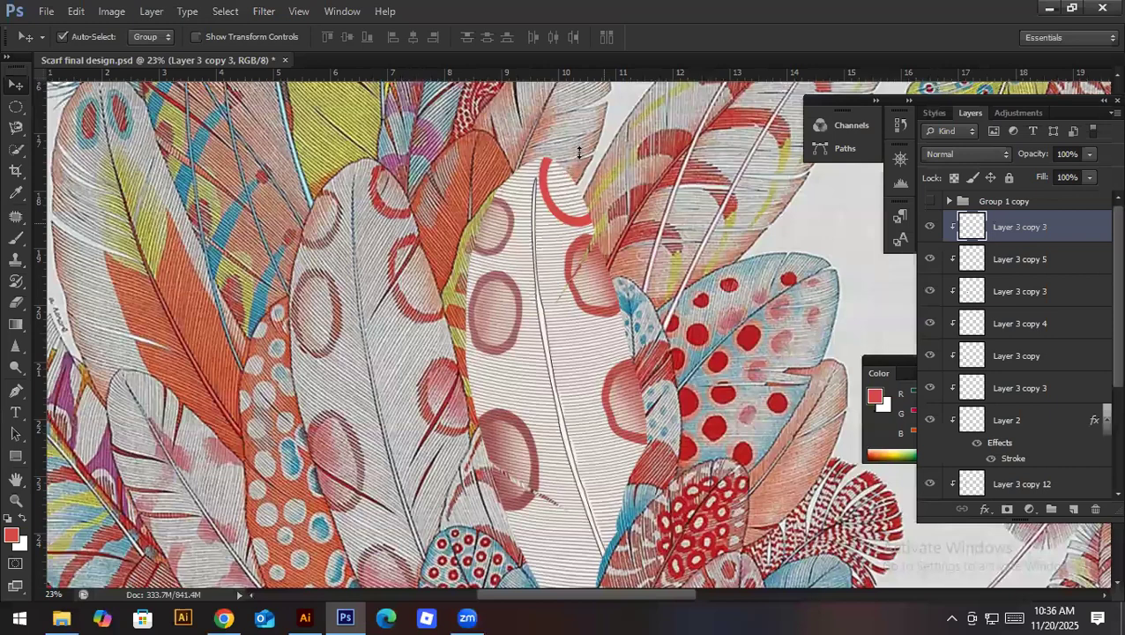
Step: Reduce the height of the red ring at the feather's tip to 82.71%
{"action": "key", "text": "ctrl+t"}
{"action": "left_click_drag", "start_coordinate": [579, 149], "coordinate": [563, 199]}
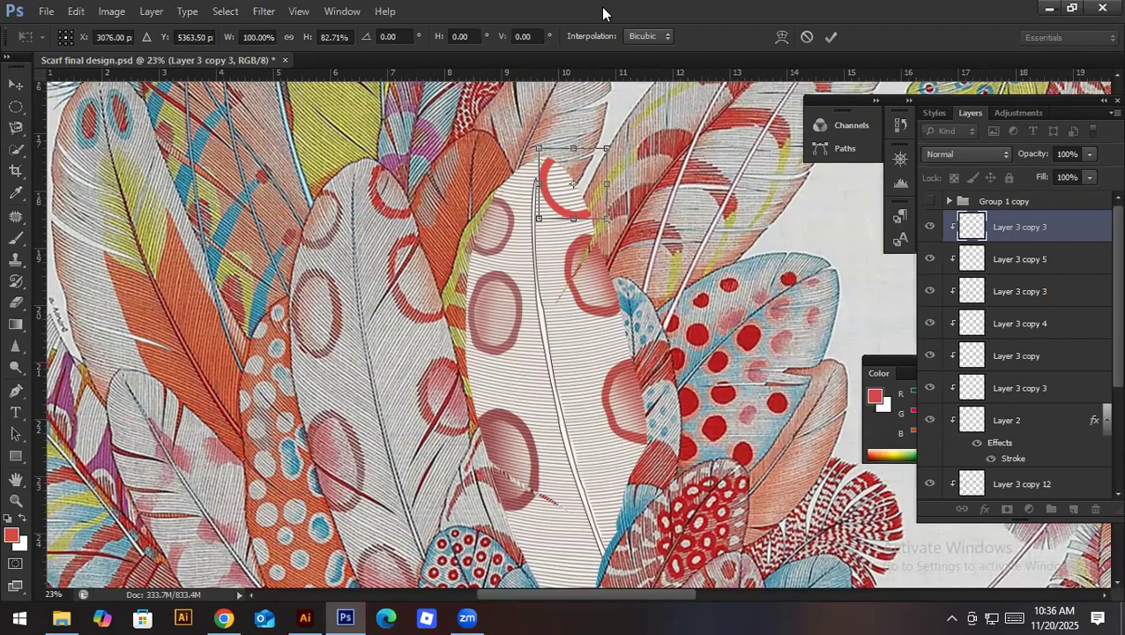
{"action": "left_click_drag", "start_coordinate": [651, 183], "coordinate": [658, 196]}
{"action": "key", "text": "Return"}
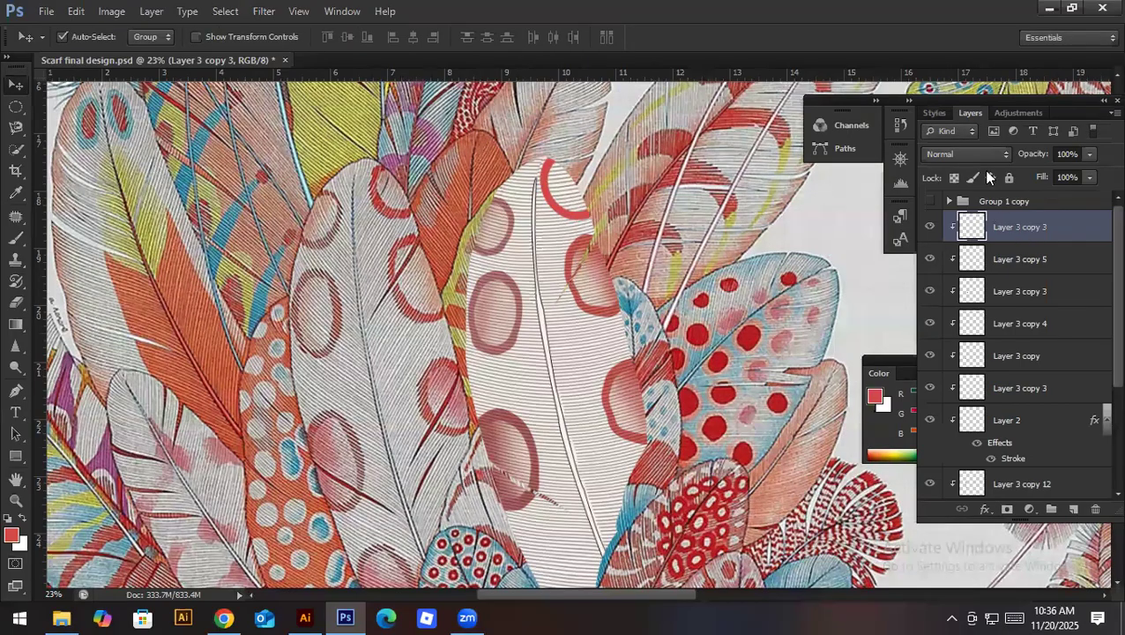
Step: Set the tip ring's blending mode to Multiply after trying other modes such as Lighten
{"action": "left_click", "coordinate": [963, 154]}
{"action": "left_click", "coordinate": [956, 226]}
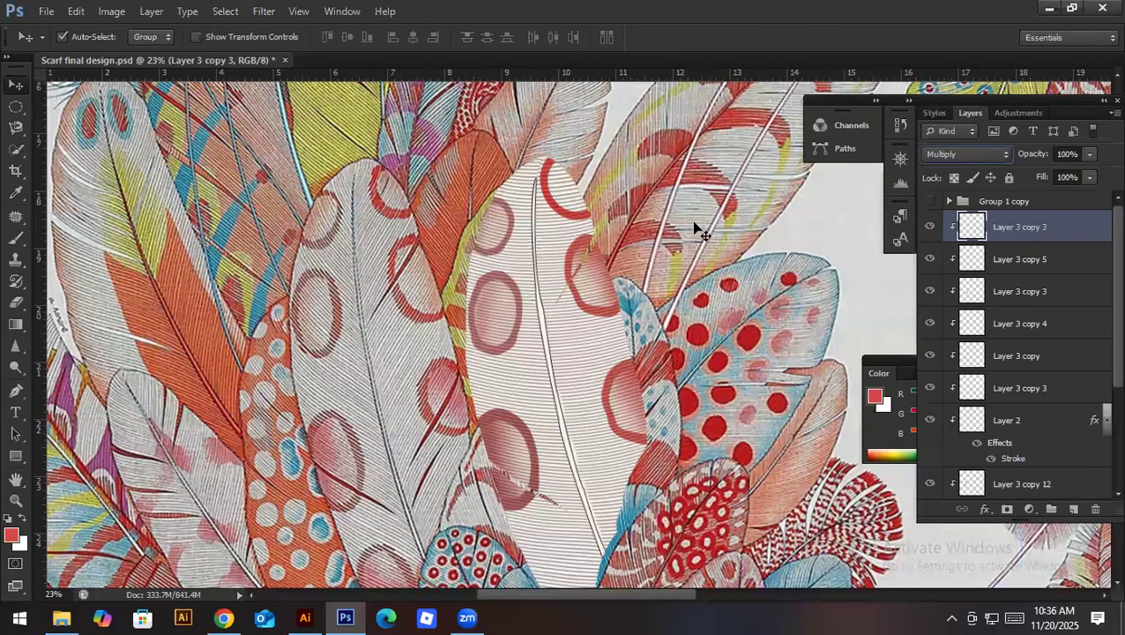
{"action": "key", "text": "Down"}
{"action": "key", "text": "Down"}
{"action": "key", "text": "Down"}
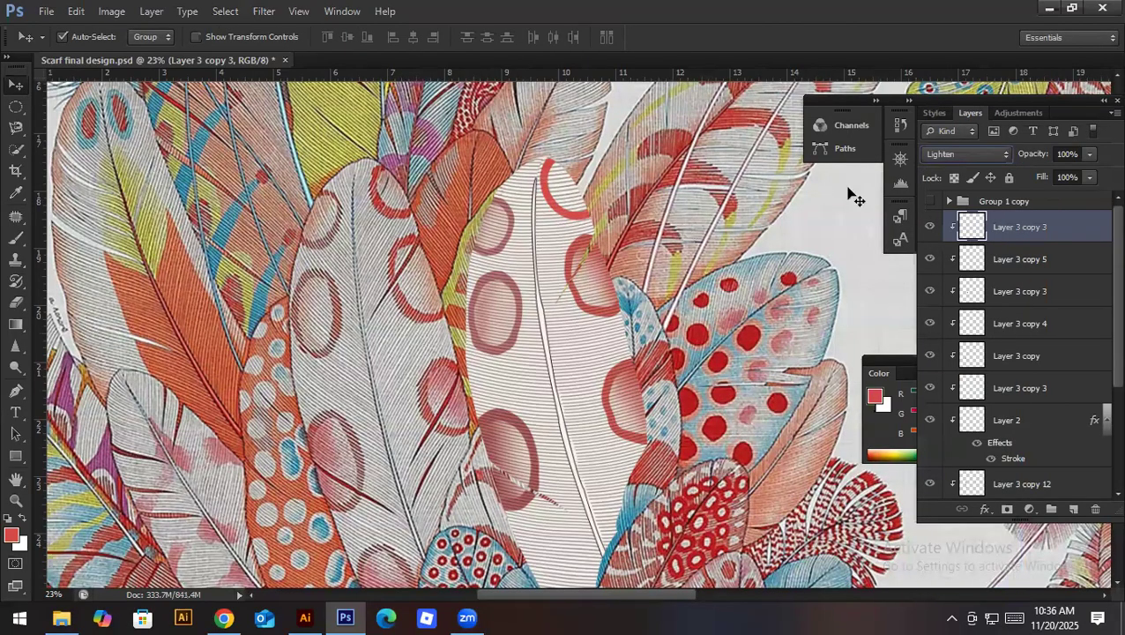
{"action": "key", "text": "Up"}
{"action": "key", "text": "Up"}
{"action": "key", "text": "Up"}
{"action": "key", "text": "Up"}
Step: Scale the ring at the feather's tip down to about 63.3% in width and height
{"action": "scroll", "coordinate": [566, 176], "scroll_direction": "up", "scroll_amount": 1}
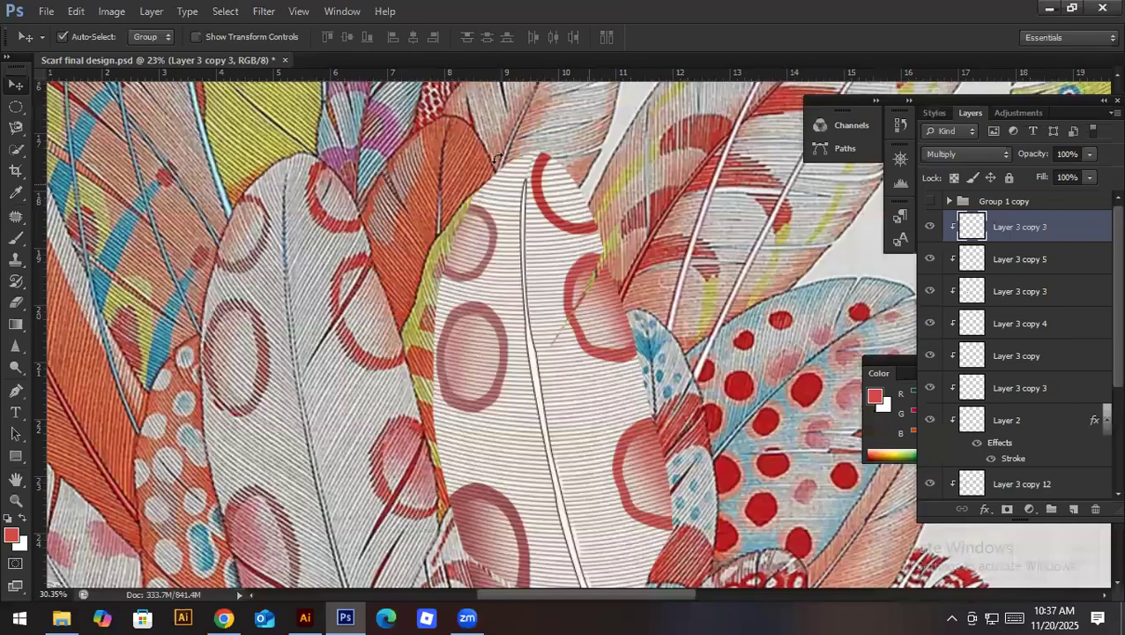
{"action": "key", "text": "ctrl+t"}
{"action": "left_click_drag", "start_coordinate": [536, 146], "coordinate": [539, 151]}
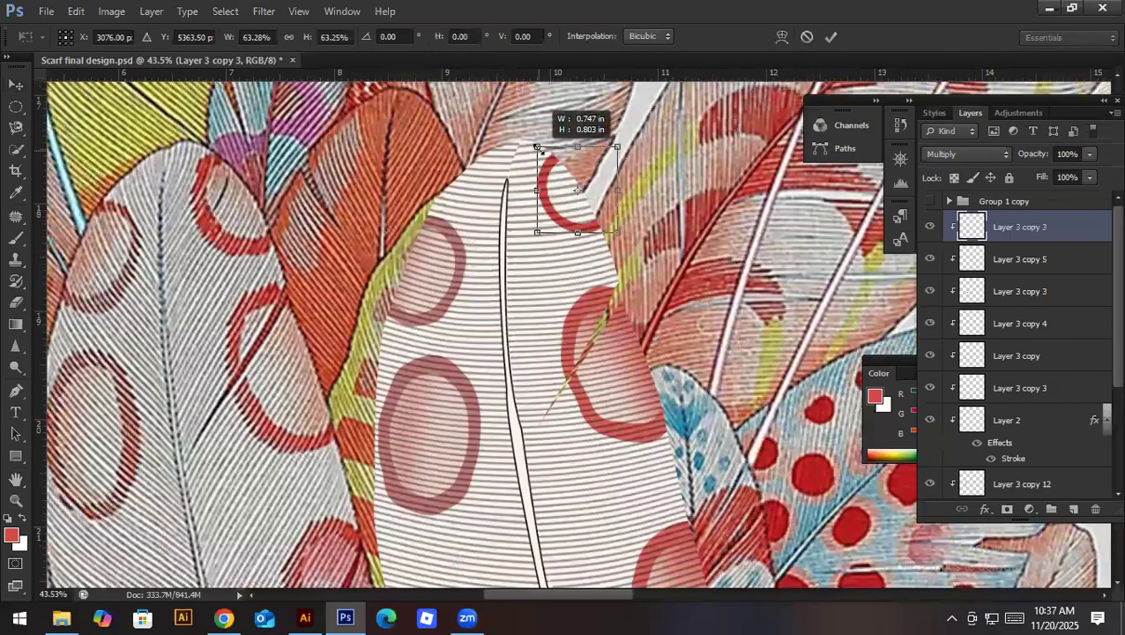
{"action": "key", "text": "Return"}
Step: Warp the tip ring into a more irregular shape with Liquify, using brush size 200 and pressure 100
{"action": "left_click", "coordinate": [264, 11]}
{"action": "left_click", "coordinate": [271, 30]}
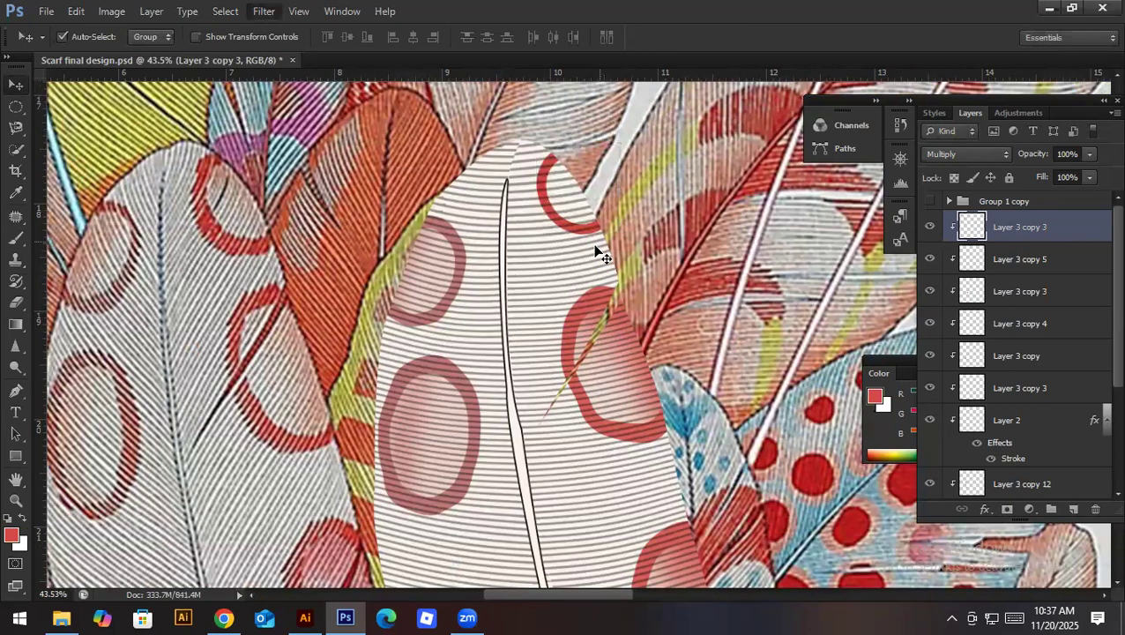
{"action": "left_click", "coordinate": [284, 17]}
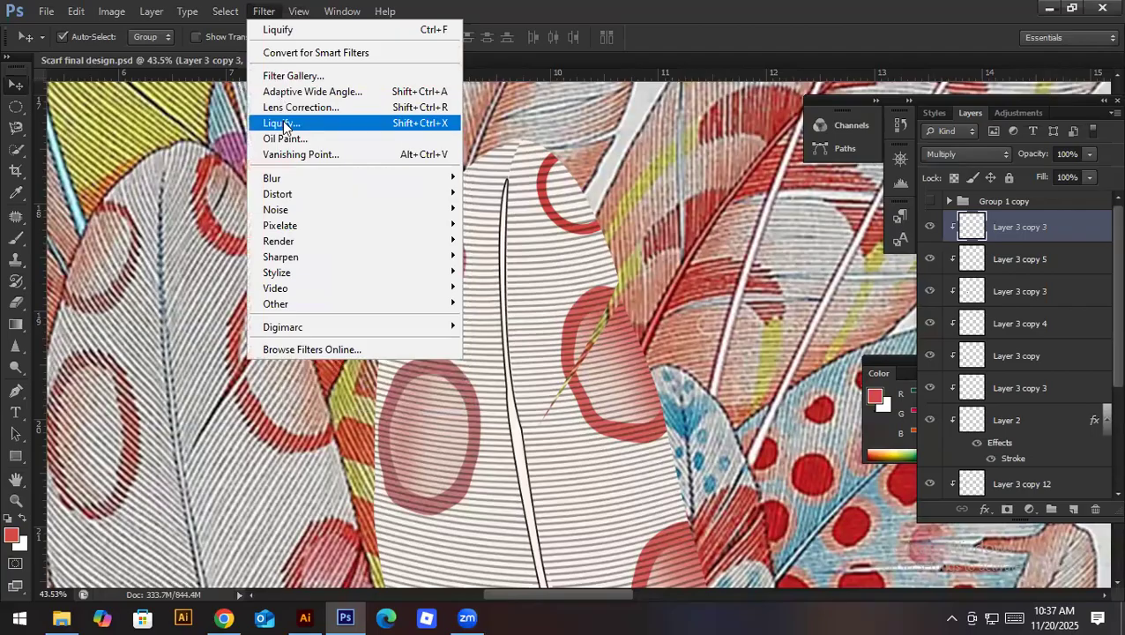
{"action": "left_click", "coordinate": [281, 122]}
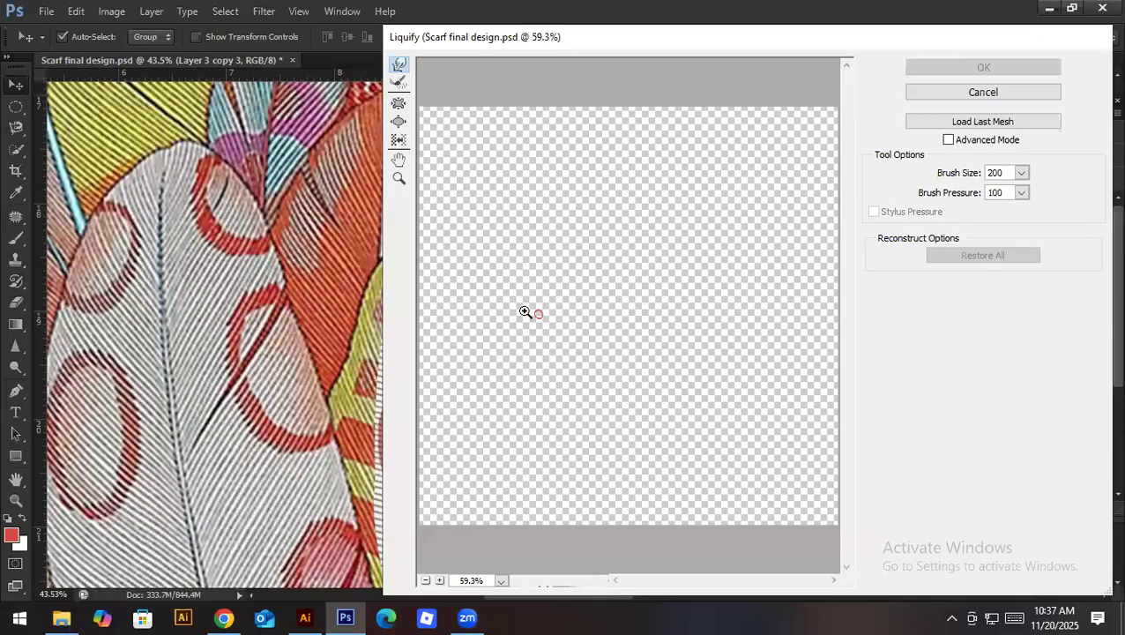
{"action": "left_click_drag", "start_coordinate": [459, 211], "coordinate": [497, 276]}
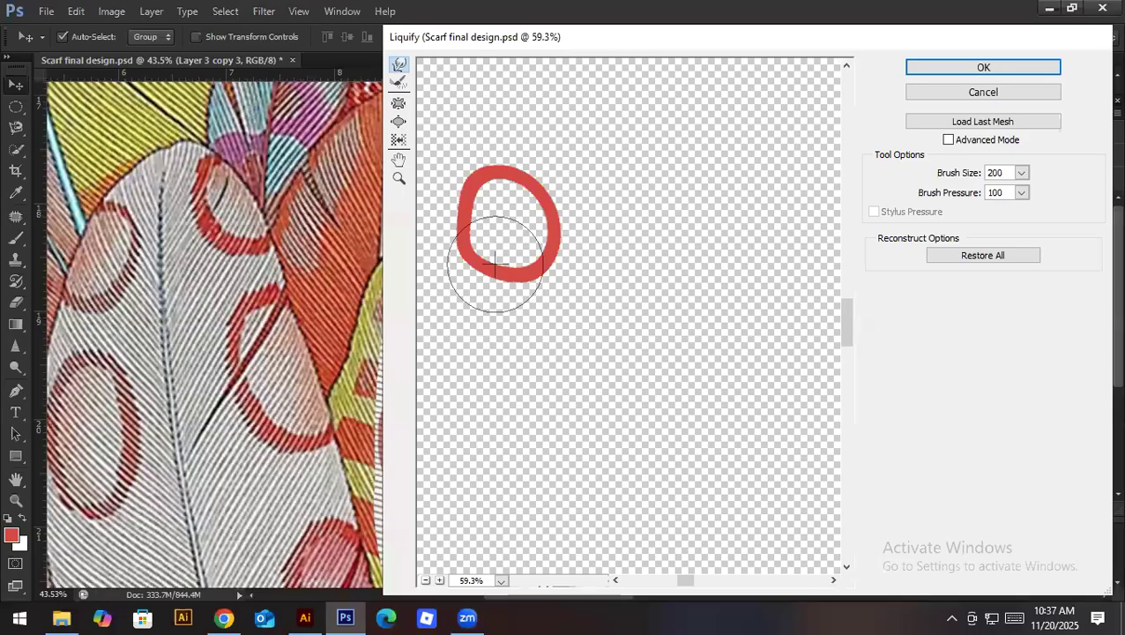
{"action": "key", "text": "Return"}
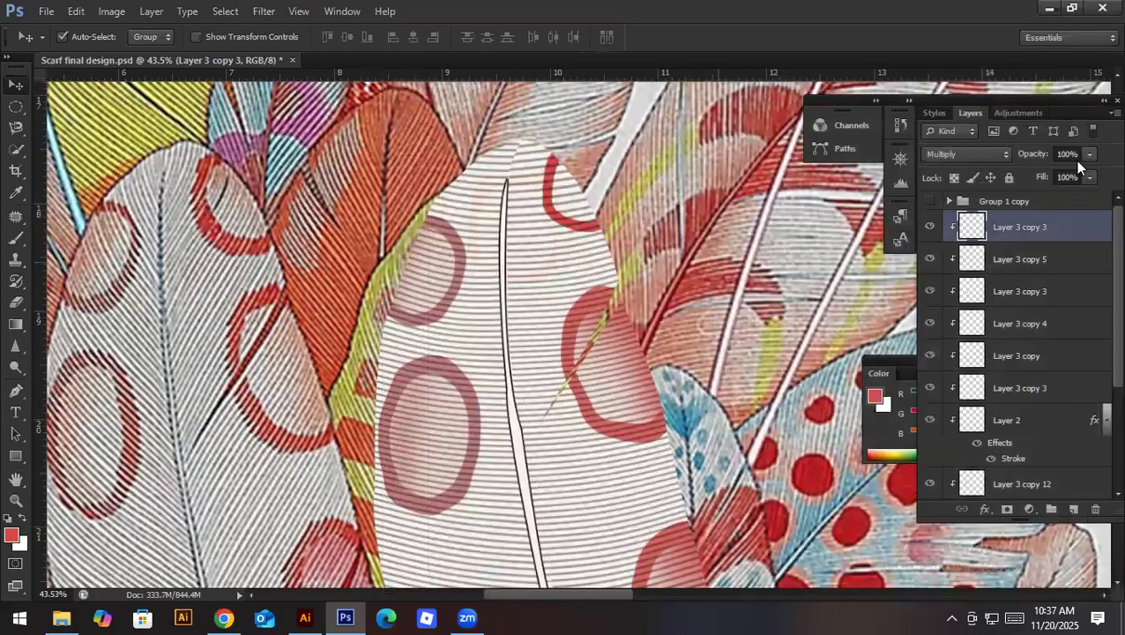
Step: Lower the tip ring's opacity to 81% and save the design
{"action": "left_click_drag", "start_coordinate": [1027, 157], "coordinate": [1009, 158]}
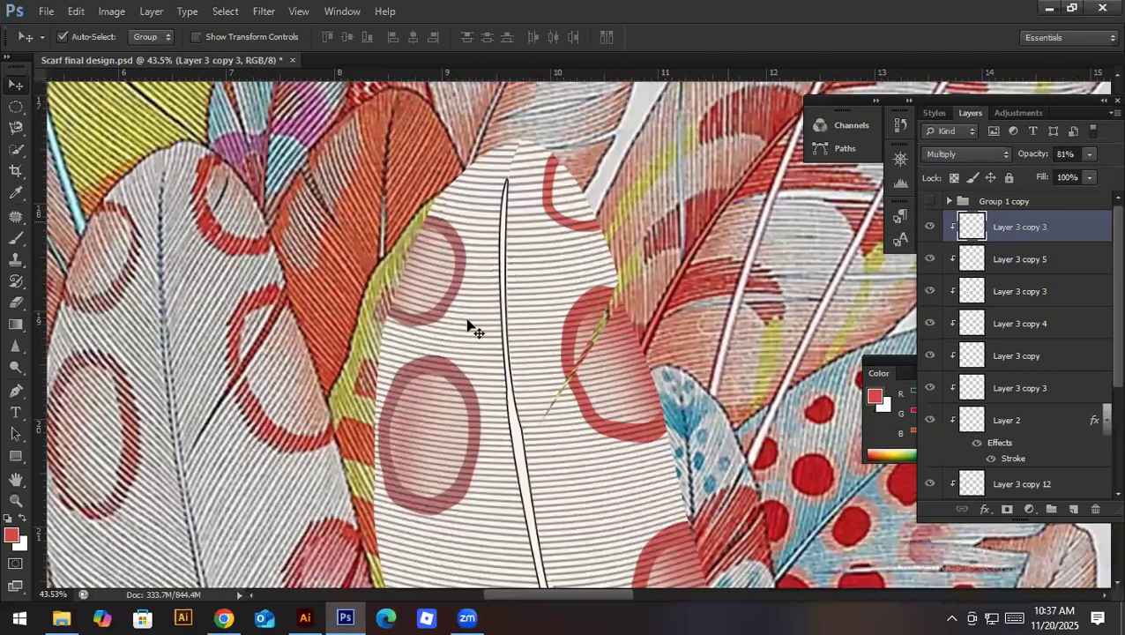
{"action": "key", "text": "ctrl+s"}
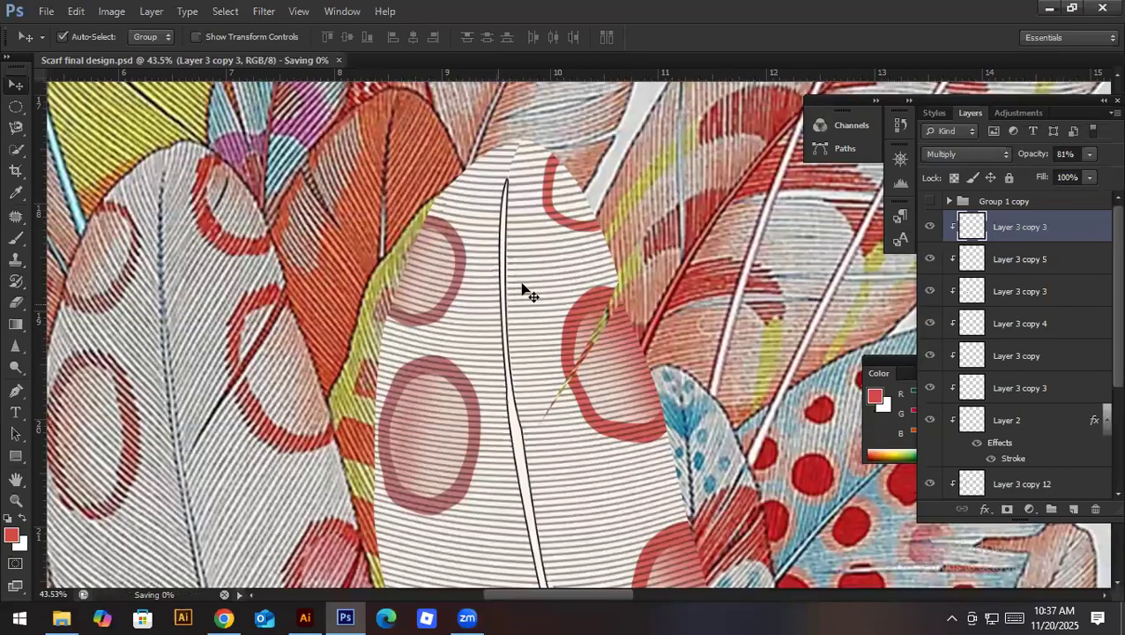
Step: Check the lower clipped layer by toggling its visibility, and load the outline of the feather base, Layer 1, as a selection
{"action": "scroll", "coordinate": [291, 234], "scroll_direction": "down", "scroll_amount": 2}
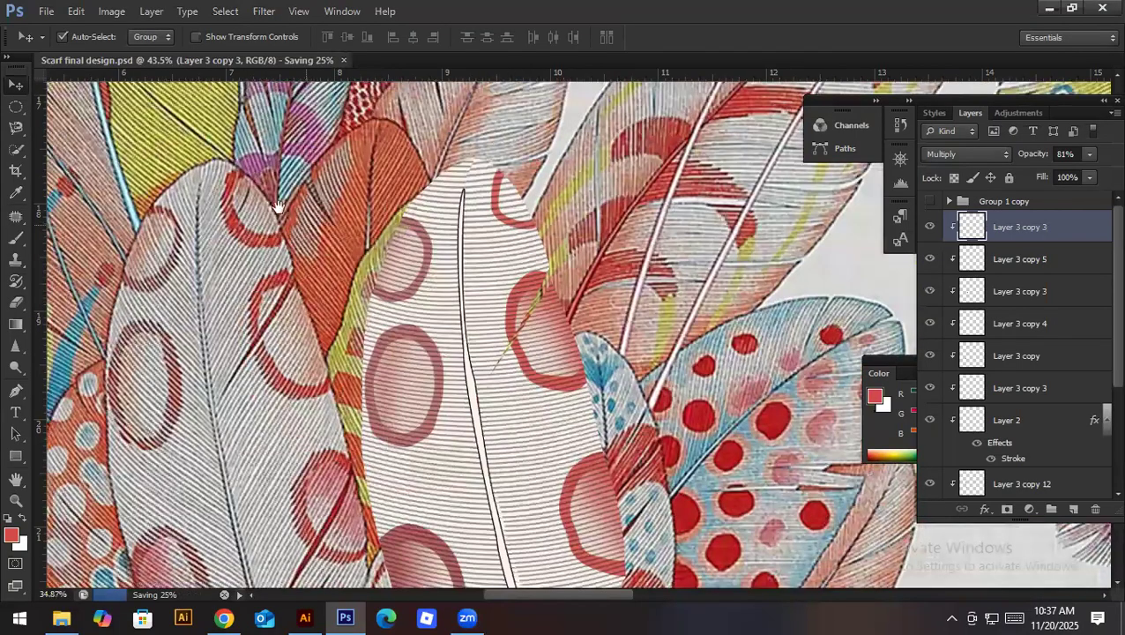
{"action": "scroll", "coordinate": [419, 335], "scroll_direction": "down", "scroll_amount": 2}
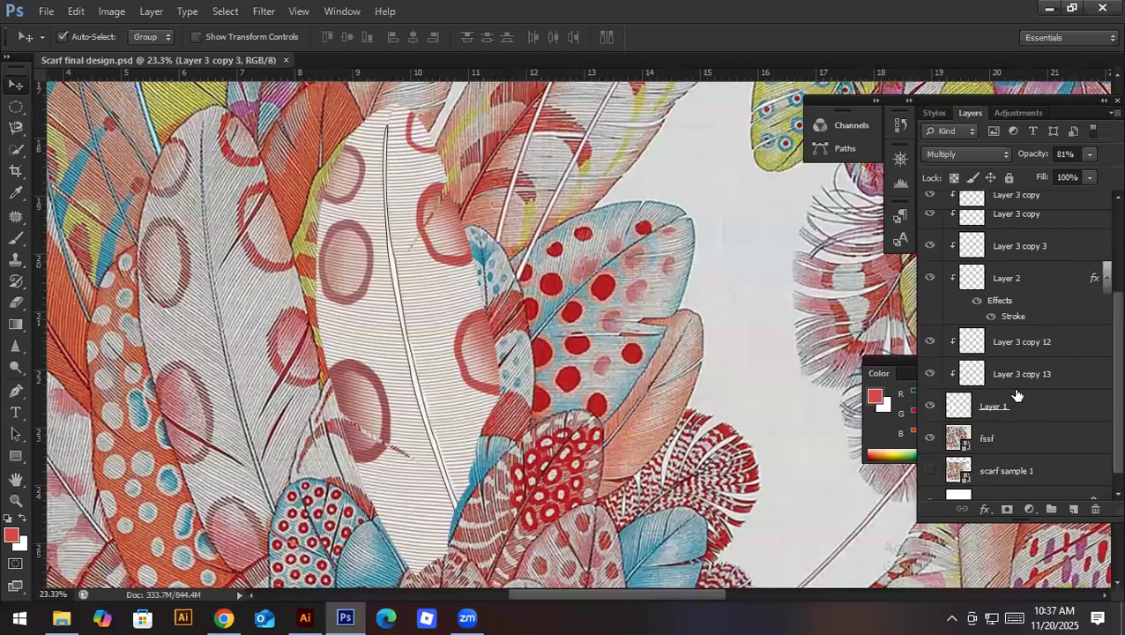
{"action": "left_click", "coordinate": [426, 233]}
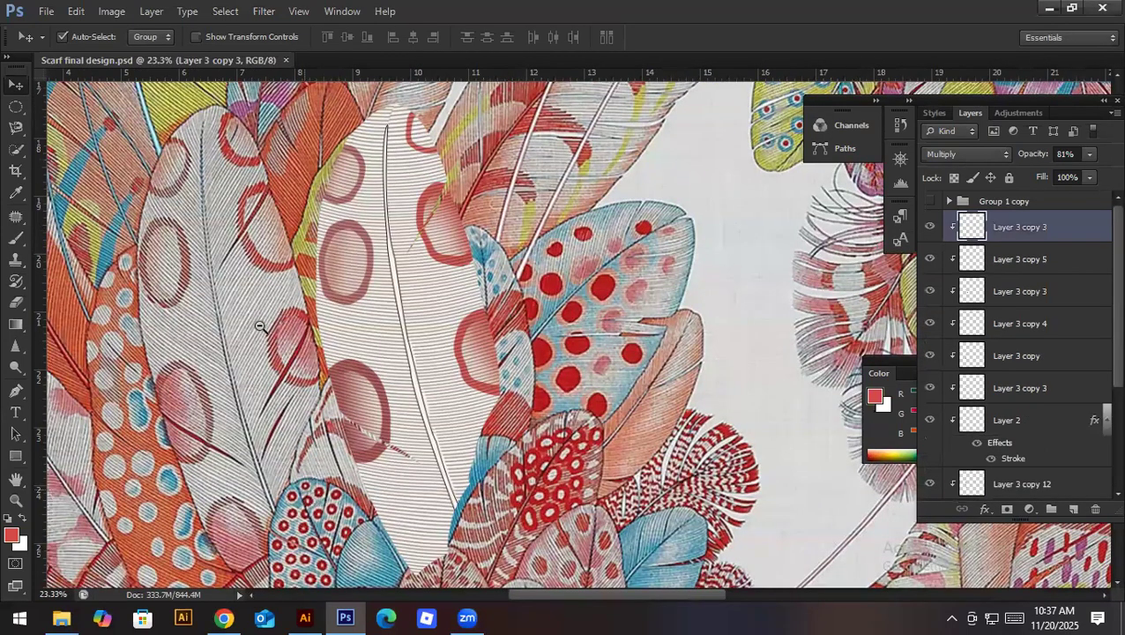
{"action": "left_click_drag", "start_coordinate": [275, 321], "coordinate": [254, 287]}
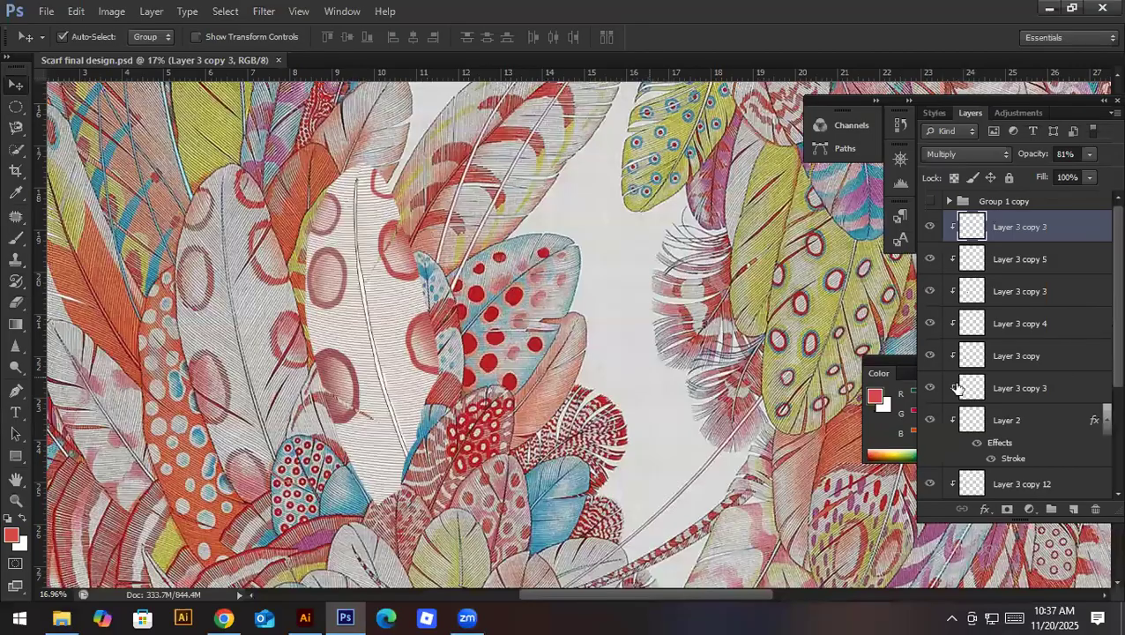
{"action": "scroll", "coordinate": [933, 361], "scroll_direction": "down", "scroll_amount": 4}
{"action": "left_click", "coordinate": [932, 358]}
{"action": "left_click", "coordinate": [932, 358]}
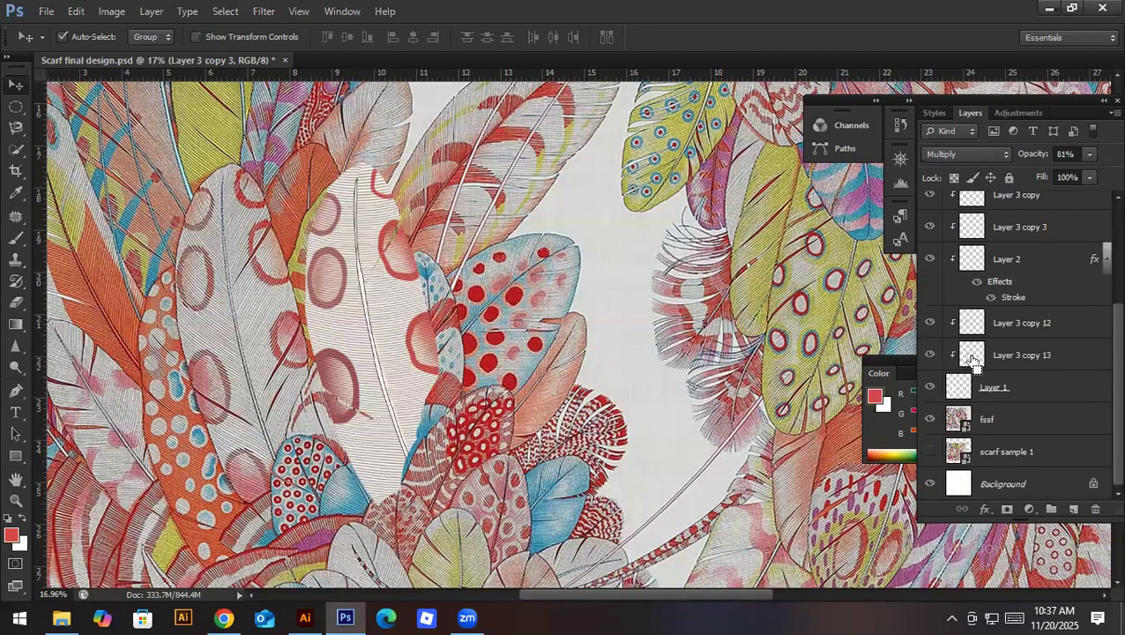
{"action": "left_click", "coordinate": [973, 361], "text": "ctrl"}
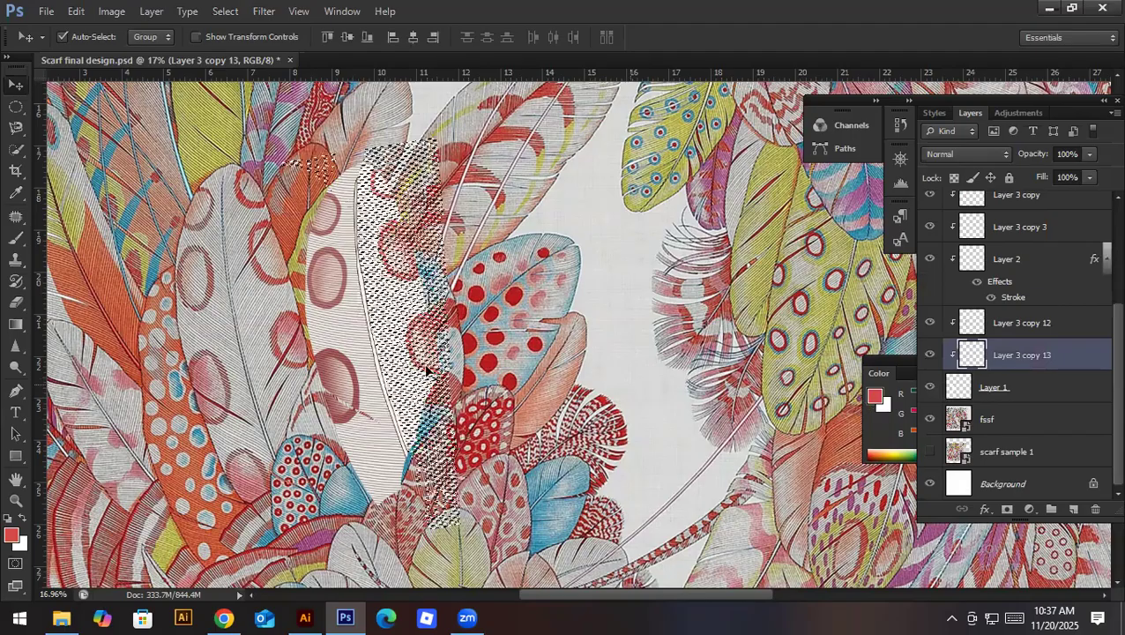
{"action": "key", "text": "ctrl+z"}
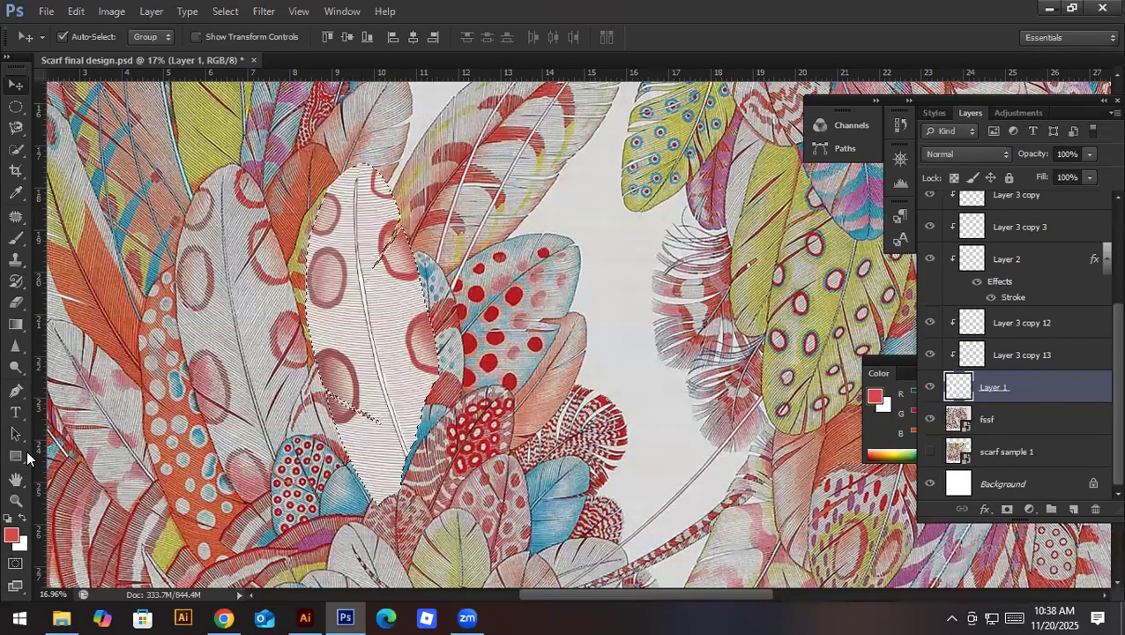
Step: Sample a muted pink from the reference feather's ring as the foreground colour and switch to the Burn tool at size 400
{"action": "key", "text": "i"}
{"action": "left_click", "coordinate": [284, 255]}
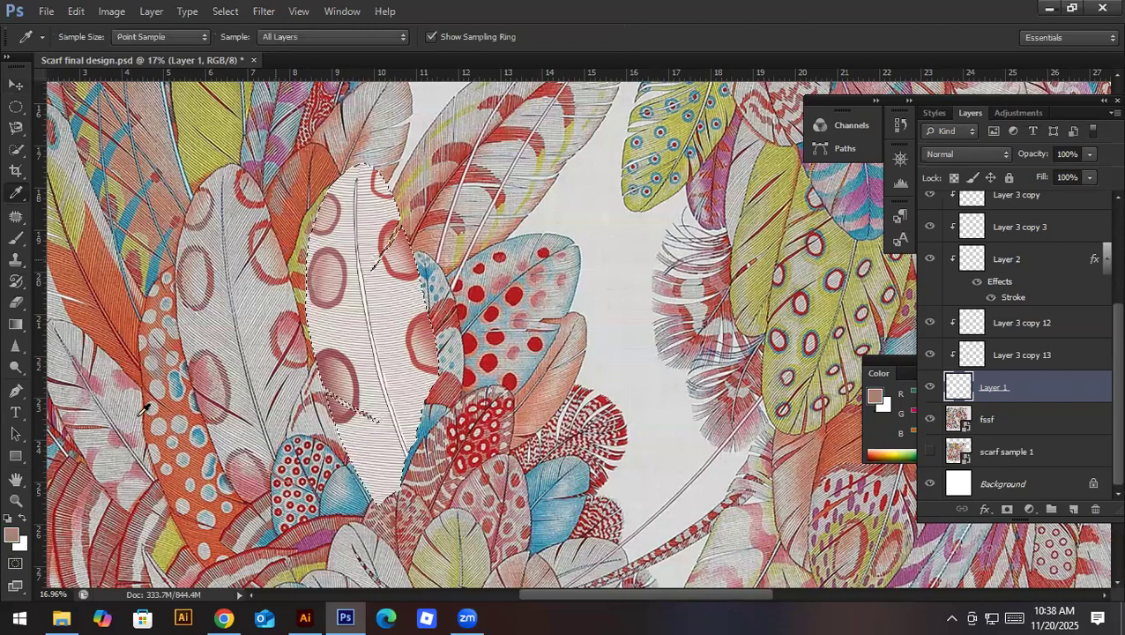
{"action": "left_click", "coordinate": [16, 366]}
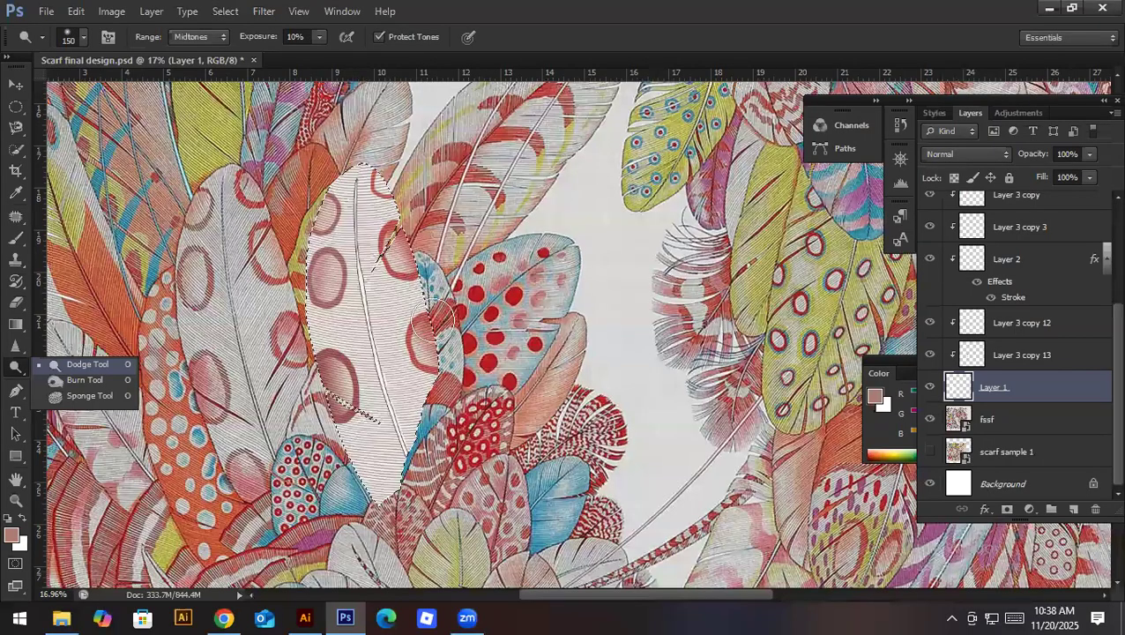
{"action": "key", "text": "shift+o"}
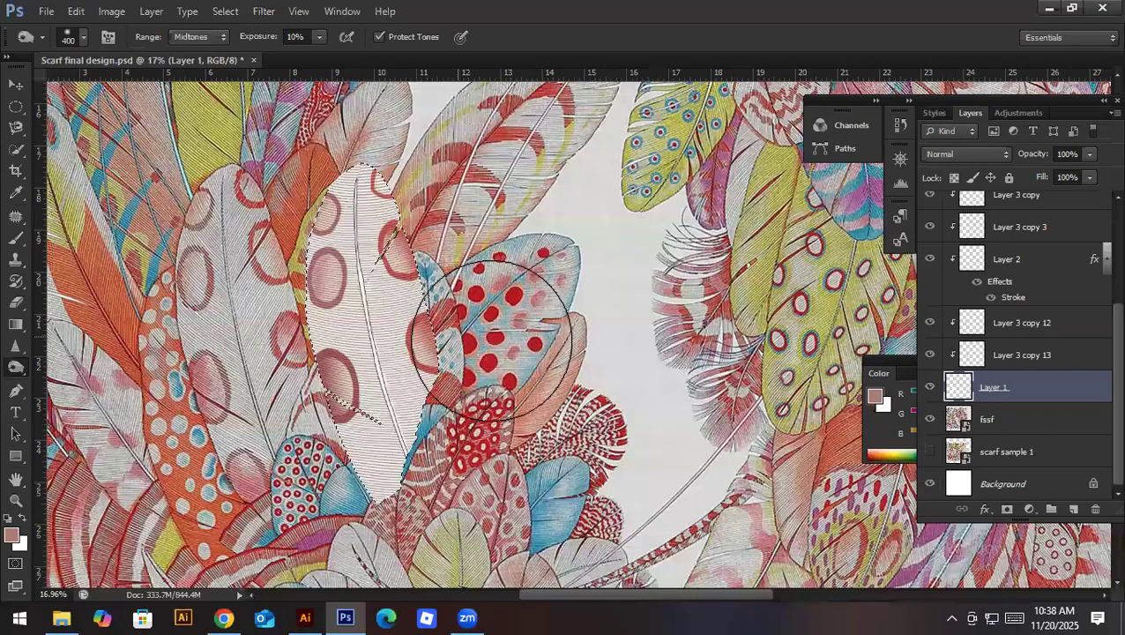
{"action": "key", "text": "v"}
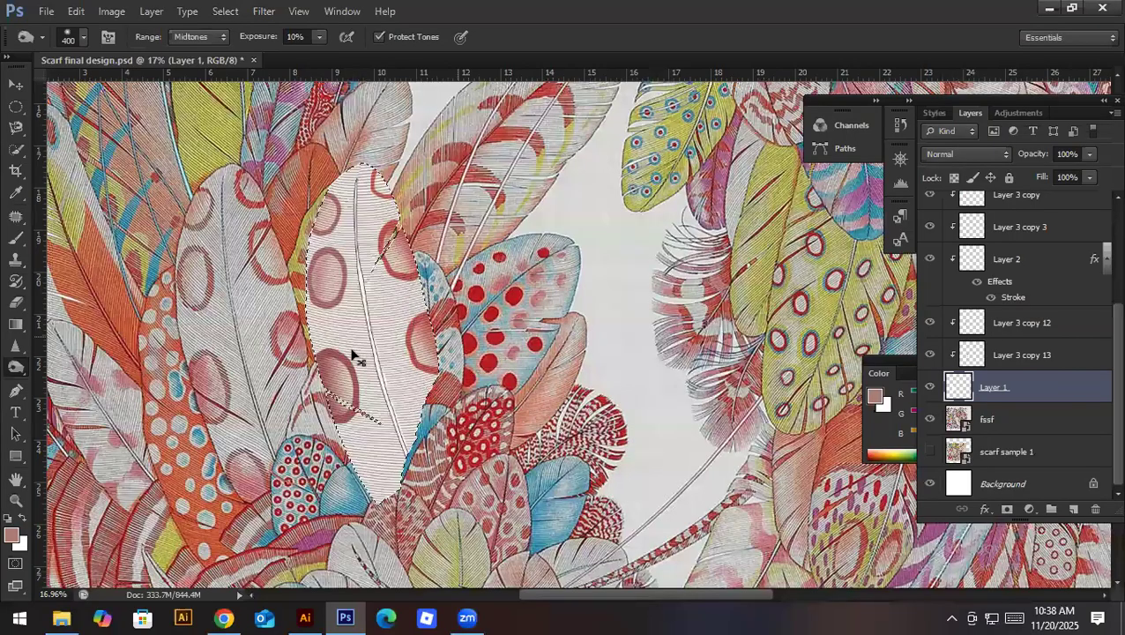
{"action": "scroll", "coordinate": [352, 357], "scroll_direction": "up", "scroll_amount": 5}
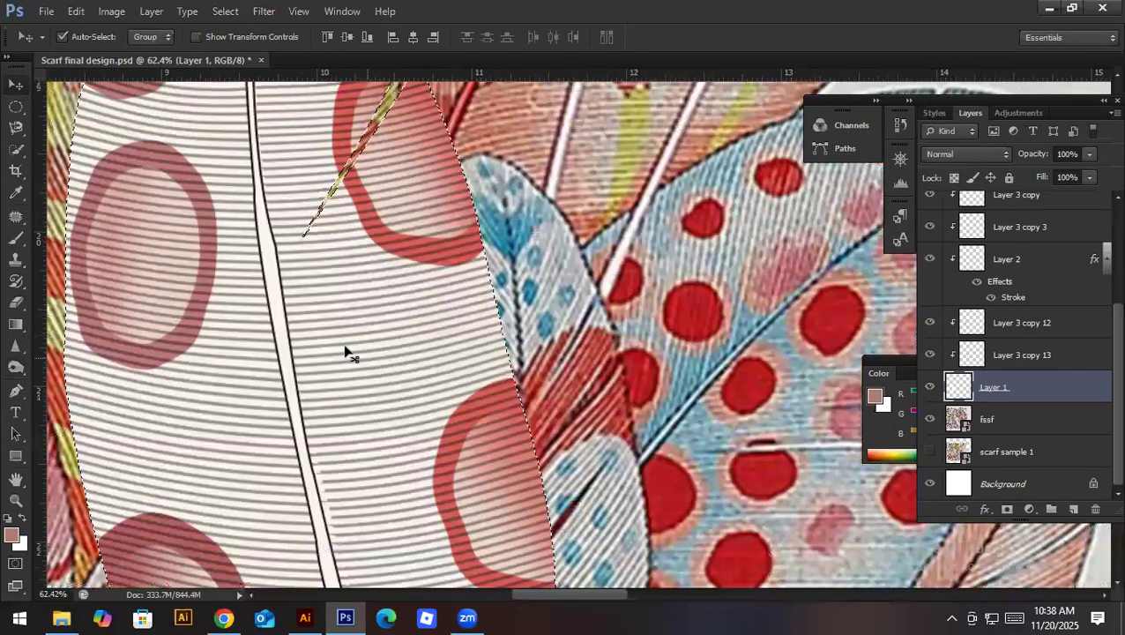
{"action": "left_click", "coordinate": [20, 369]}
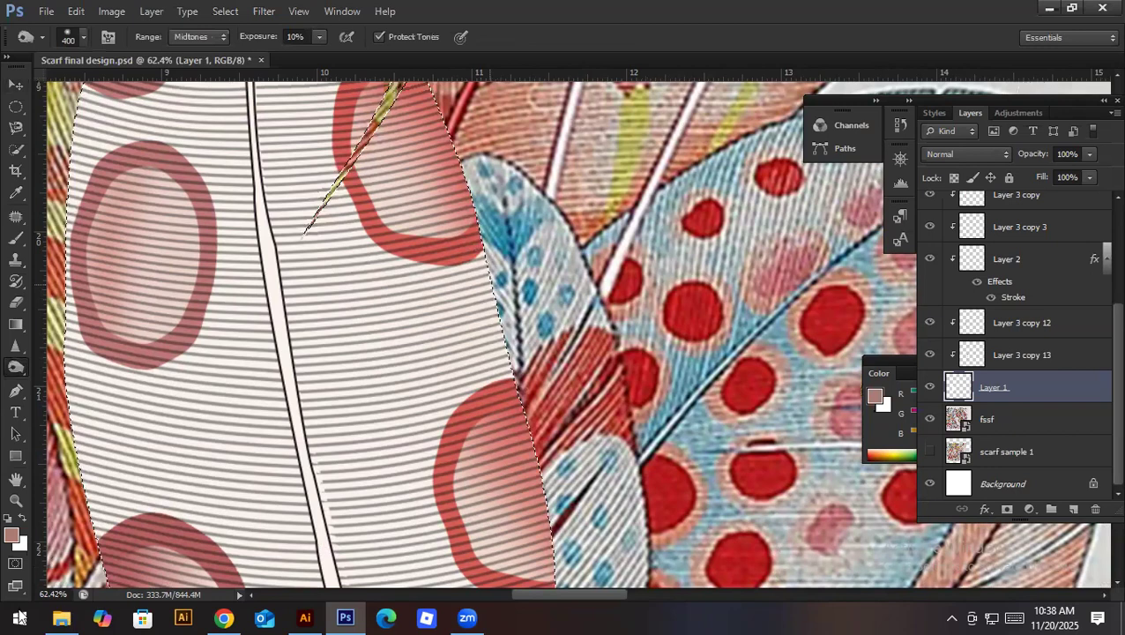
Step: Sample a pale tint from the feather and lighten it slightly to a very light pink foreground colour
{"action": "key", "text": "i"}
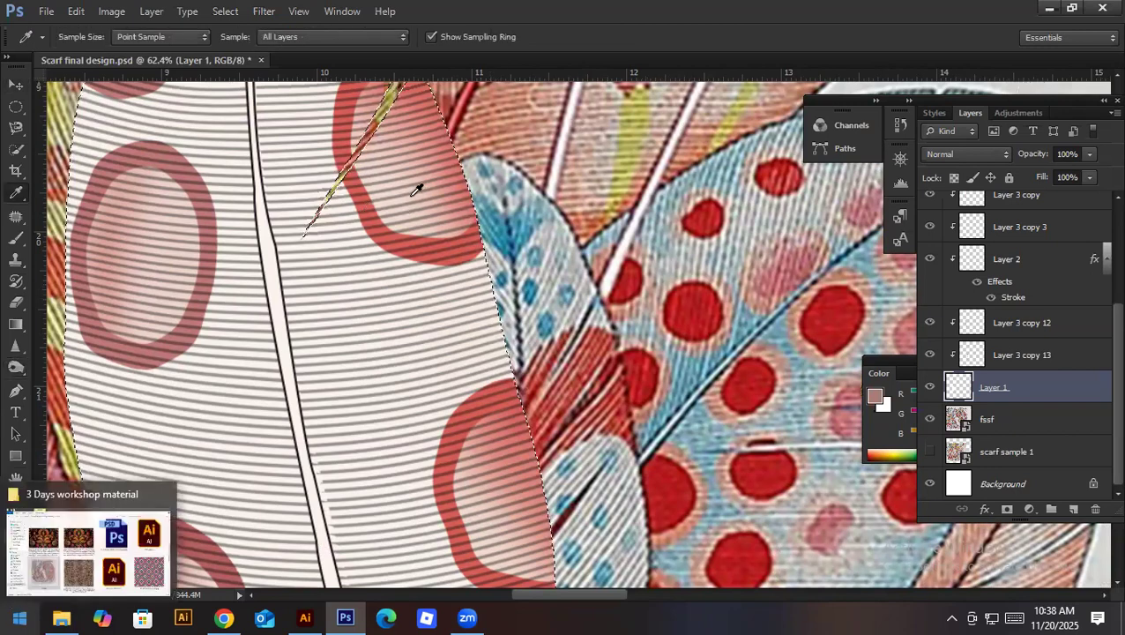
{"action": "left_click", "coordinate": [12, 533]}
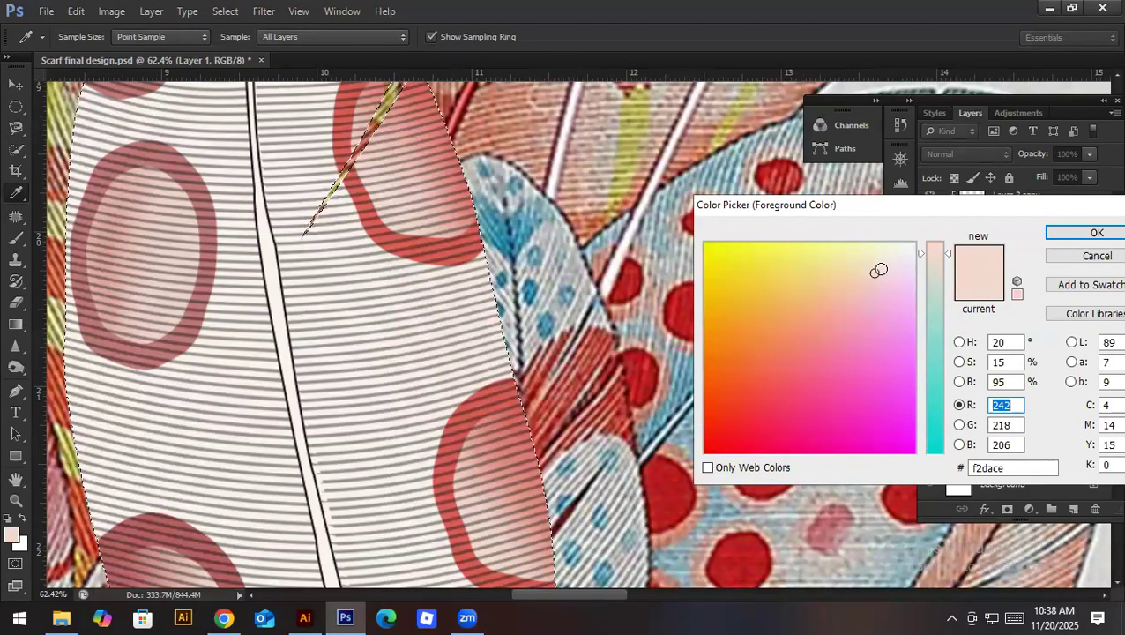
{"action": "left_click_drag", "start_coordinate": [879, 270], "coordinate": [886, 262]}
{"action": "left_click", "coordinate": [1096, 234]}
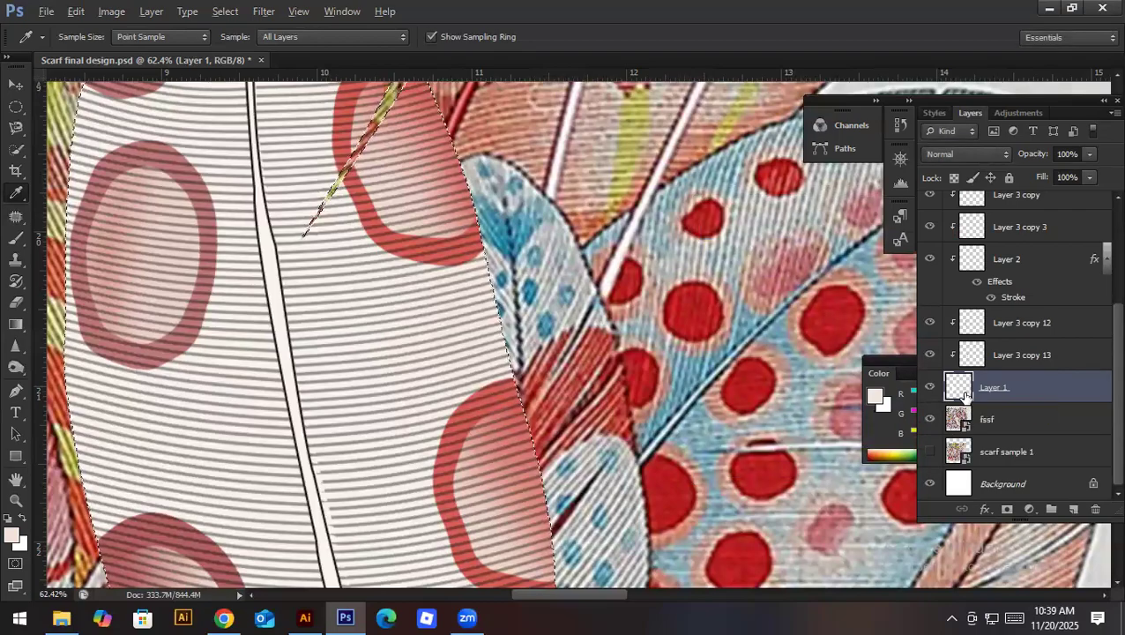
Step: Burn along the right edge of the feather base, Layer 1, with brush size 400, midtones range and 10% exposure
{"action": "left_click", "coordinate": [16, 323]}
{"action": "key", "text": "o"}
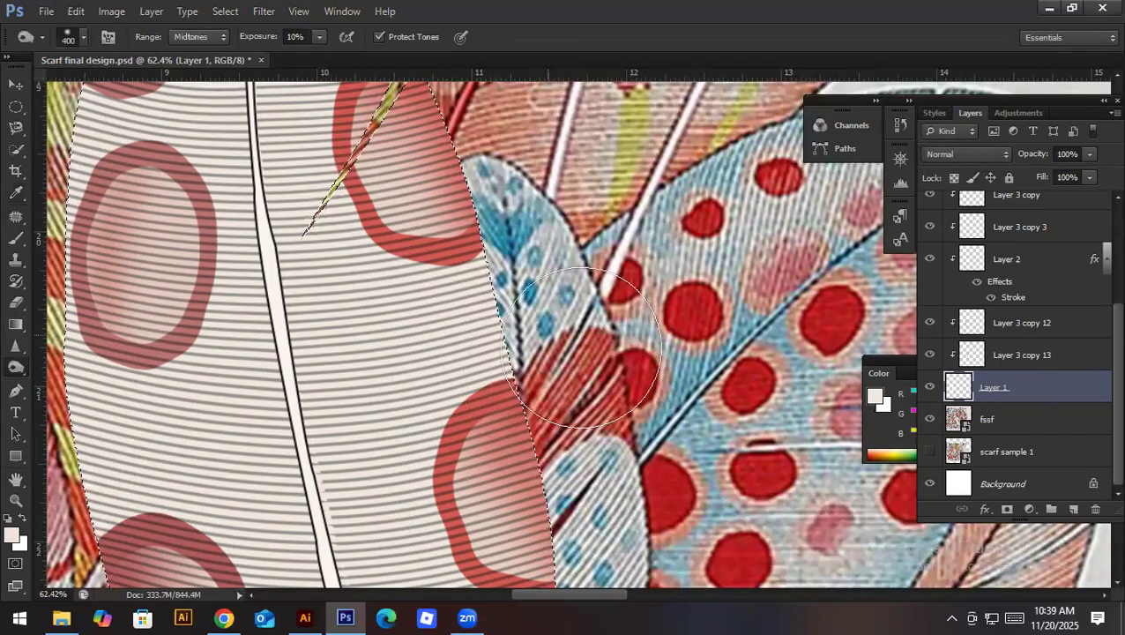
{"action": "scroll", "coordinate": [540, 338], "scroll_direction": "down", "scroll_amount": 3}
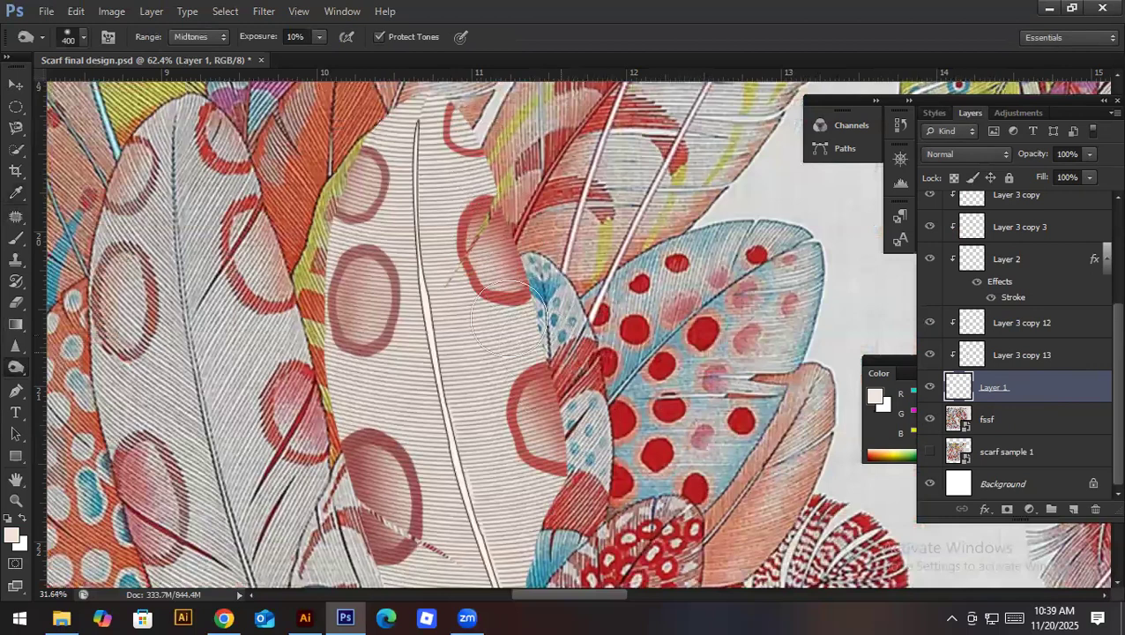
{"action": "scroll", "coordinate": [522, 308], "scroll_direction": "down", "scroll_amount": 1}
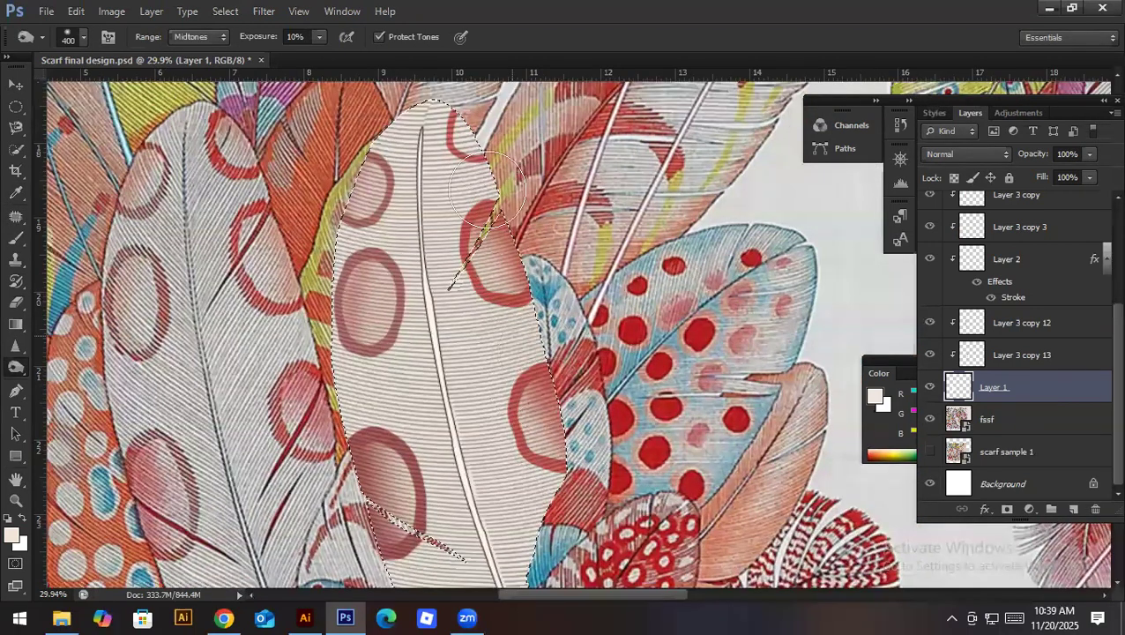
{"action": "key", "text": "i"}
{"action": "left_click", "coordinate": [522, 401]}
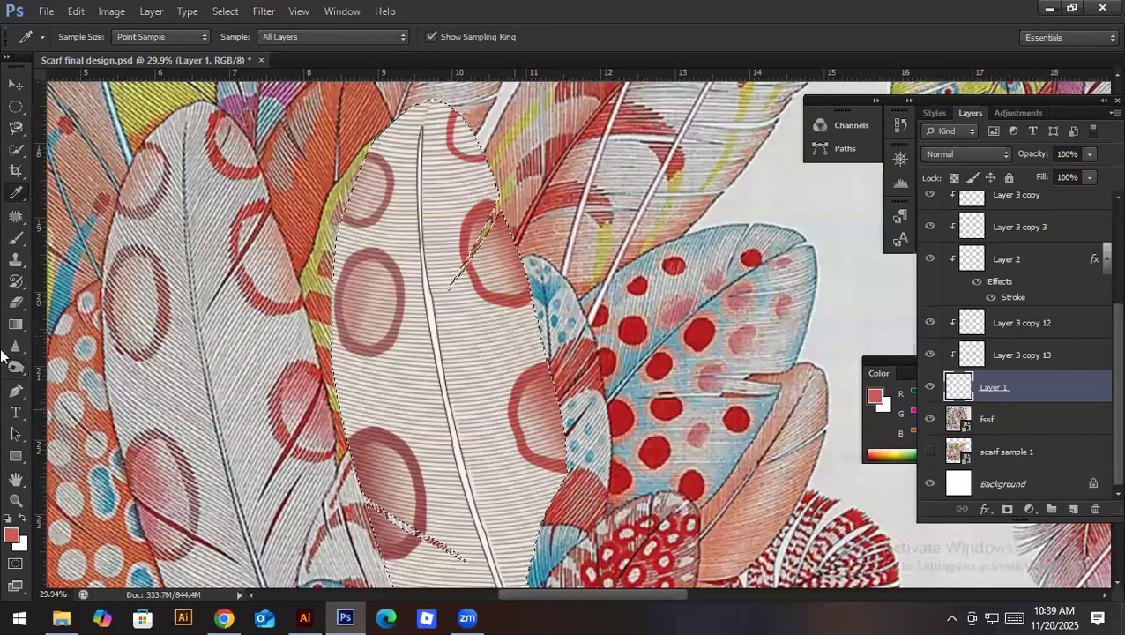
{"action": "left_click_drag", "start_coordinate": [15, 366], "coordinate": [114, 379]}
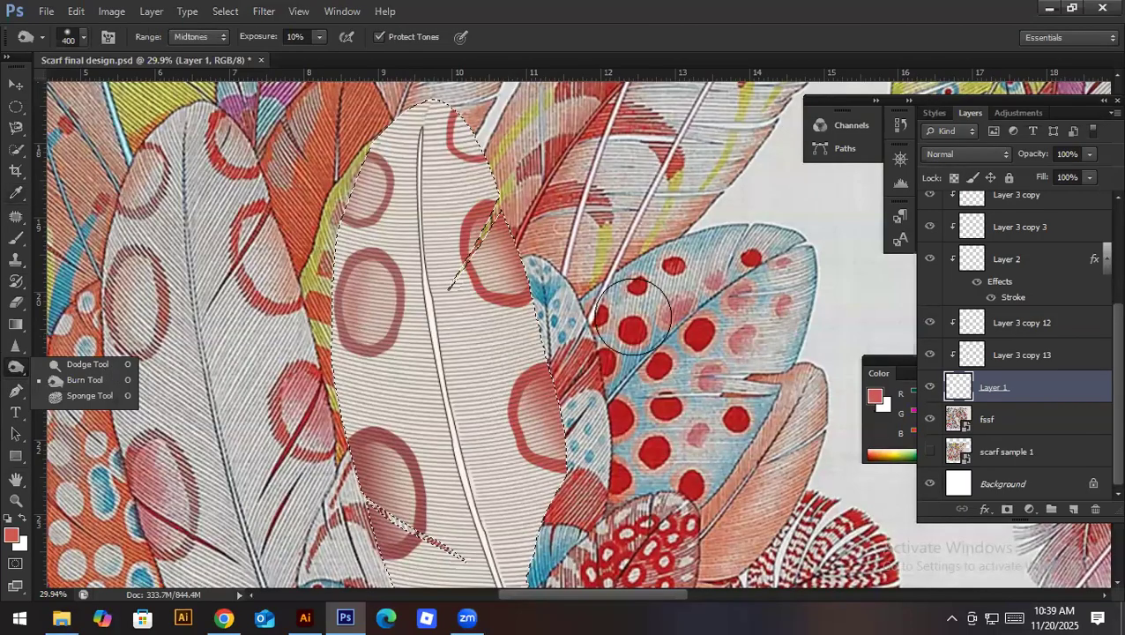
{"action": "mouse_move", "coordinate": [522, 294]}
{"action": "left_mouse_down"}
{"action": "mouse_move", "coordinate": [547, 376]}
{"action": "mouse_move", "coordinate": [489, 210]}
{"action": "left_mouse_up"}
{"action": "mouse_move", "coordinate": [463, 152]}
{"action": "left_mouse_down"}
{"action": "mouse_move", "coordinate": [511, 212]}
{"action": "mouse_move", "coordinate": [508, 202]}
{"action": "mouse_move", "coordinate": [462, 144]}
{"action": "mouse_move", "coordinate": [481, 187]}
{"action": "mouse_move", "coordinate": [452, 150]}
{"action": "mouse_move", "coordinate": [556, 386]}
{"action": "left_mouse_up"}
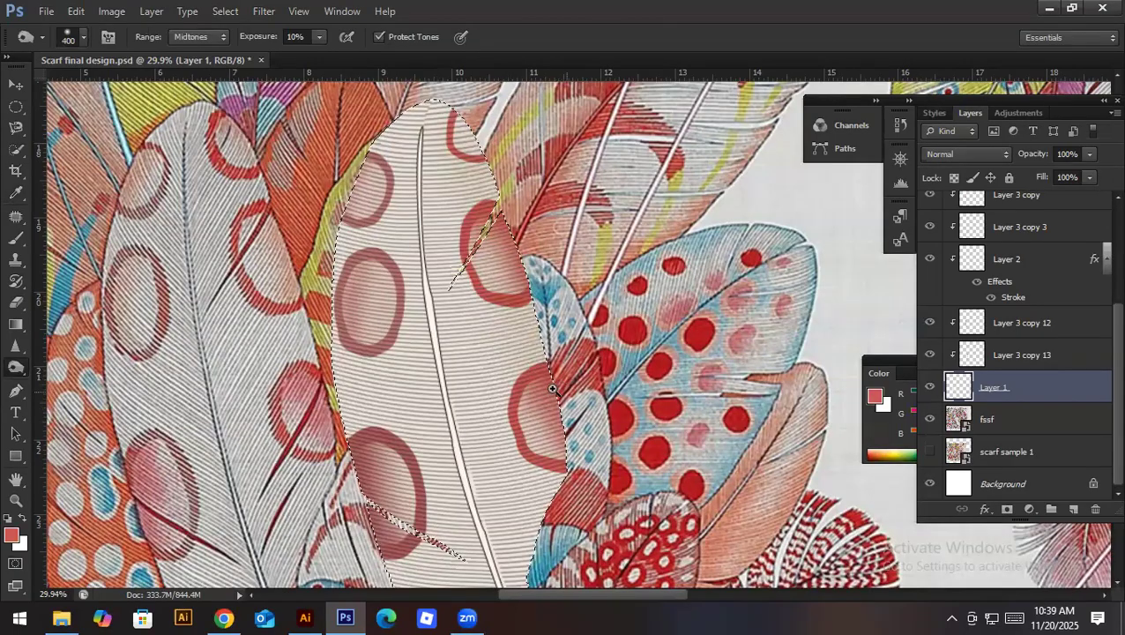
{"action": "scroll", "coordinate": [620, 398], "scroll_direction": "down", "scroll_amount": 3}
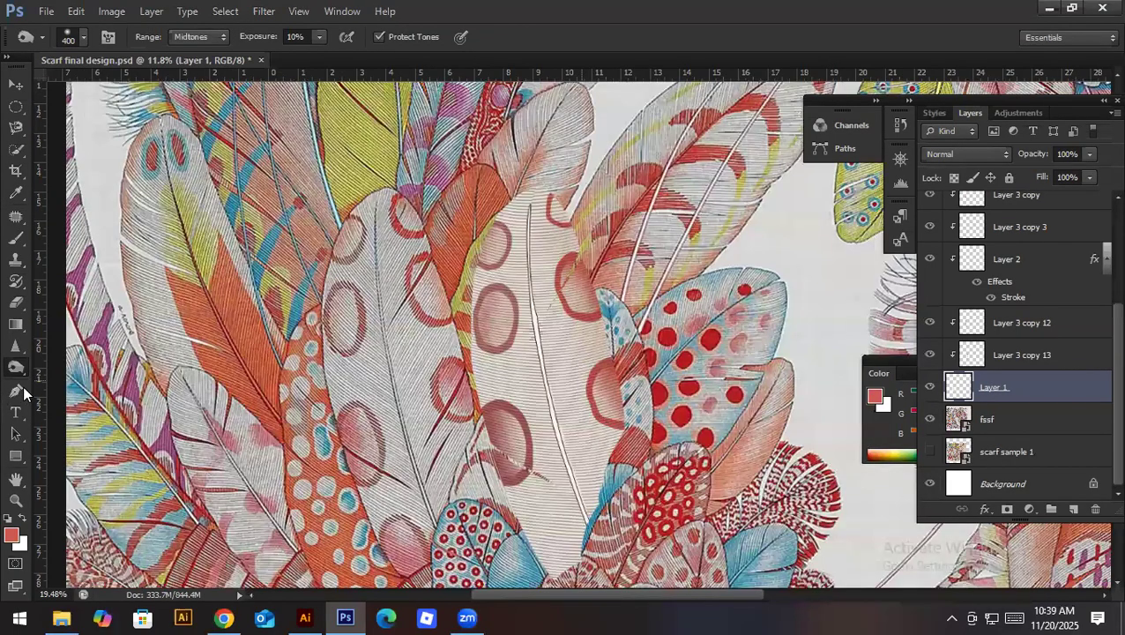
Step: Add a new layer clipped to the feather base and sample a peach-pink from the reference feather's oval as the brush colour
{"action": "left_click", "coordinate": [1081, 514]}
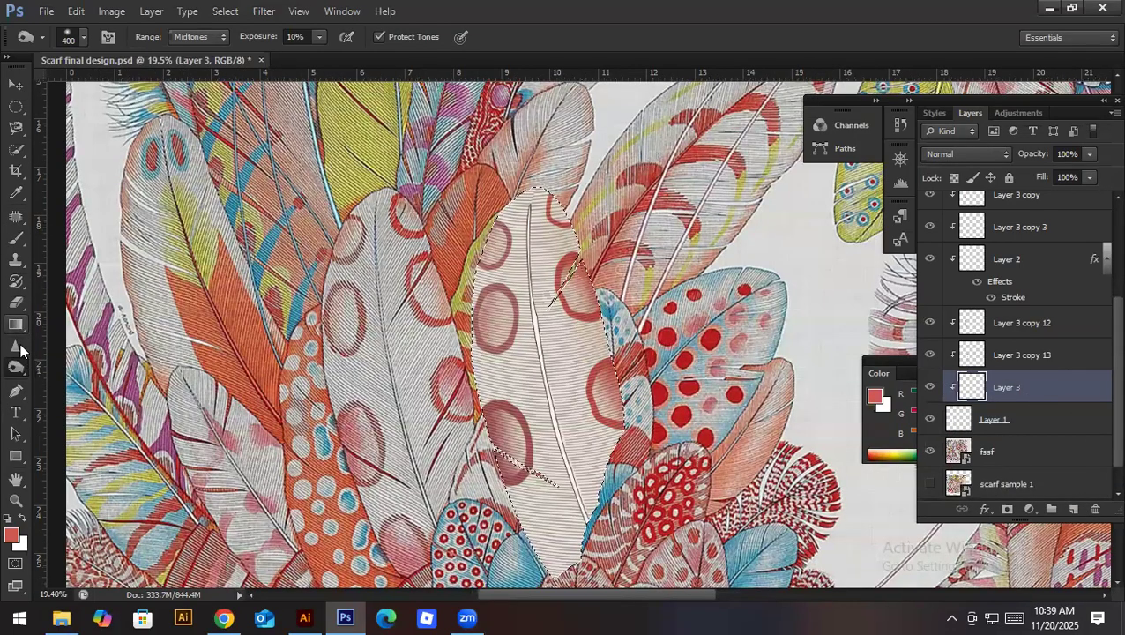
{"action": "left_click_drag", "start_coordinate": [16, 240], "coordinate": [64, 236]}
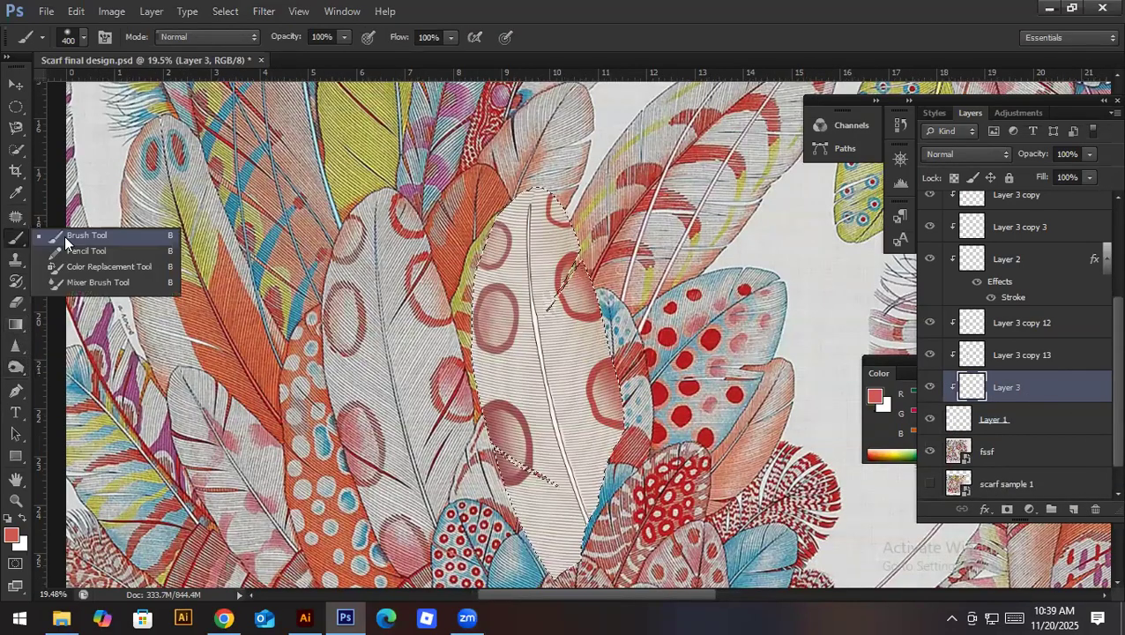
{"action": "key", "text": "bracketright"}
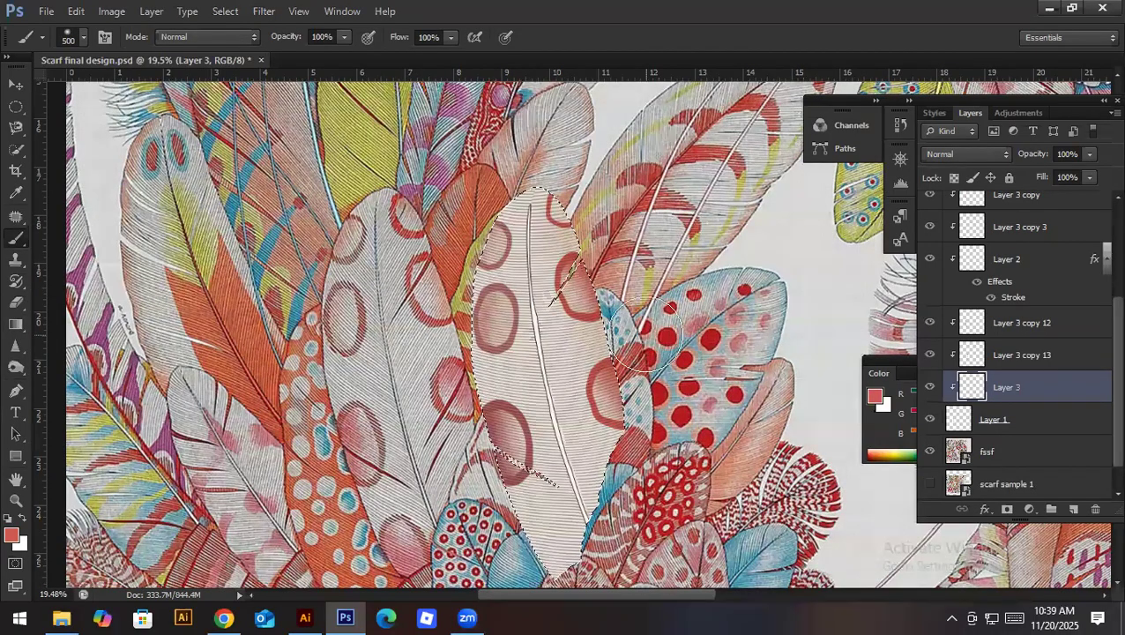
{"action": "key", "text": "i"}
{"action": "left_click", "coordinate": [435, 277]}
{"action": "left_click", "coordinate": [435, 277]}
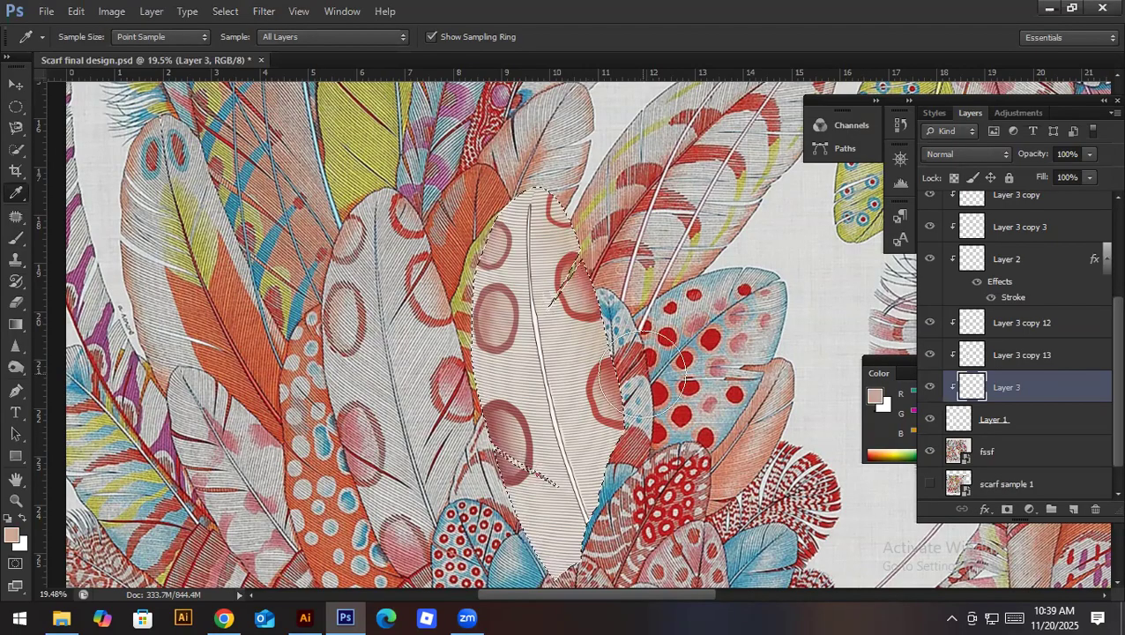
Step: Paint soft peach-pink shading along both side edges of the feather with a 700 px brush, undoing an unwanted stroke, and clear the selection
{"action": "key", "text": "b"}
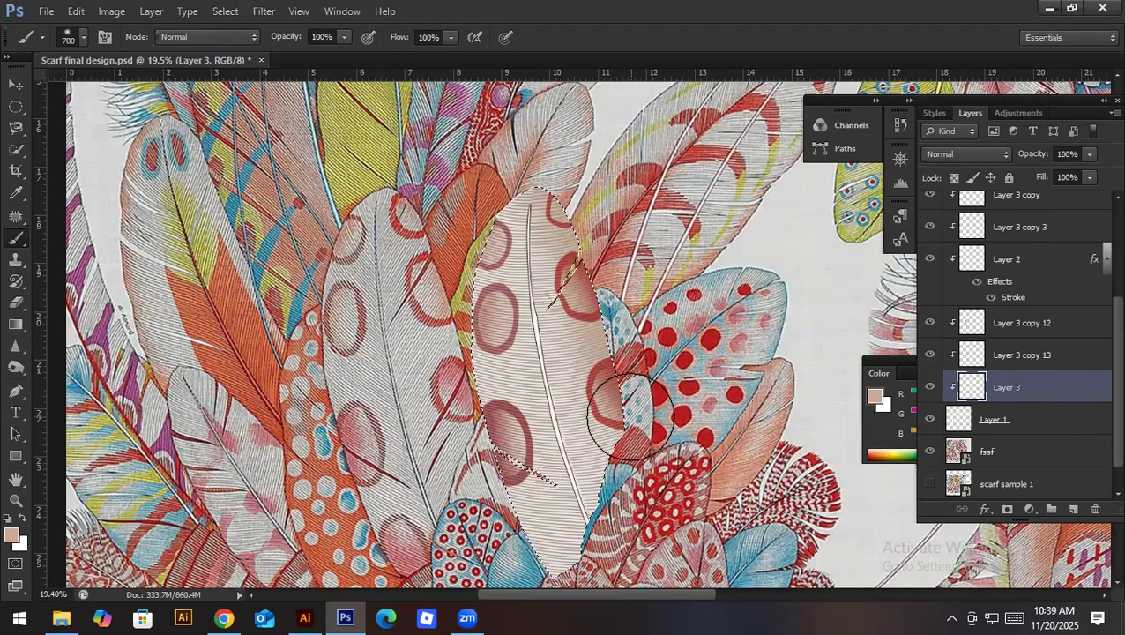
{"action": "mouse_move", "coordinate": [628, 414]}
{"action": "left_mouse_down"}
{"action": "mouse_move", "coordinate": [591, 296]}
{"action": "mouse_move", "coordinate": [542, 202]}
{"action": "left_mouse_up"}
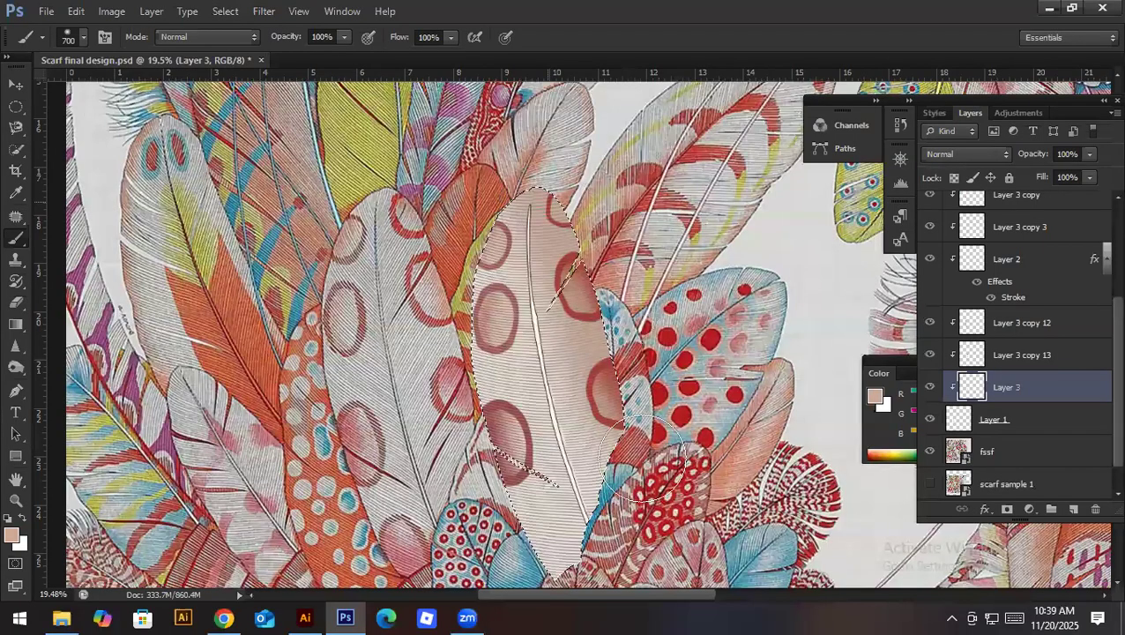
{"action": "key", "text": "ctrl+z"}
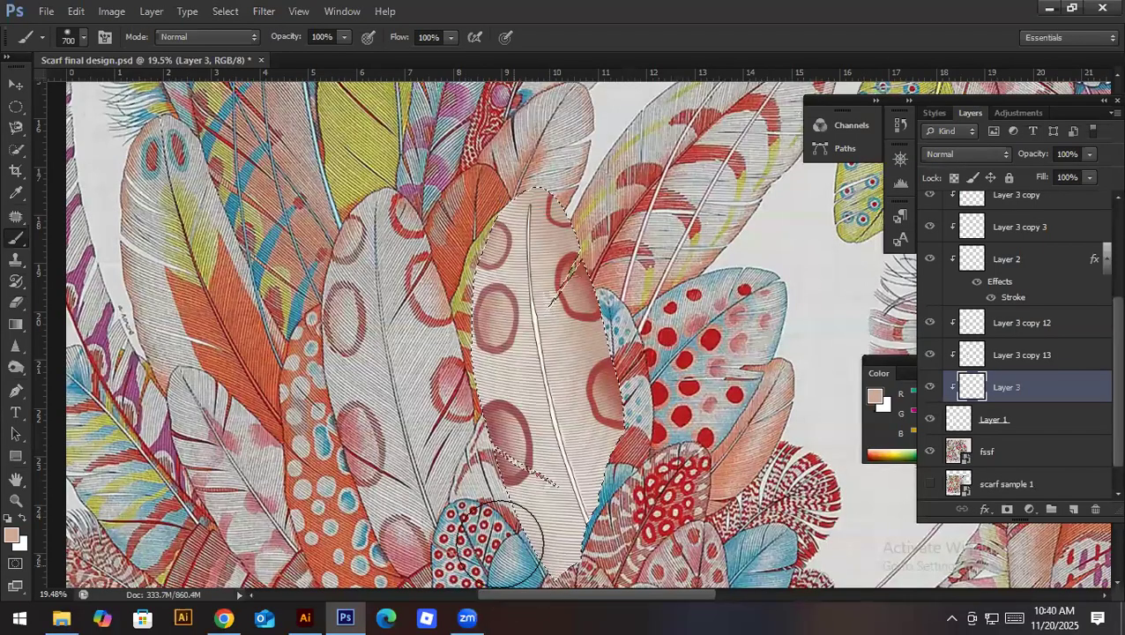
{"action": "mouse_move", "coordinate": [455, 381]}
{"action": "left_mouse_down"}
{"action": "mouse_move", "coordinate": [446, 206]}
{"action": "mouse_move", "coordinate": [465, 185]}
{"action": "left_mouse_up"}
{"action": "left_click_drag", "start_coordinate": [459, 277], "coordinate": [456, 208]}
{"action": "key", "text": "ctrl+d"}
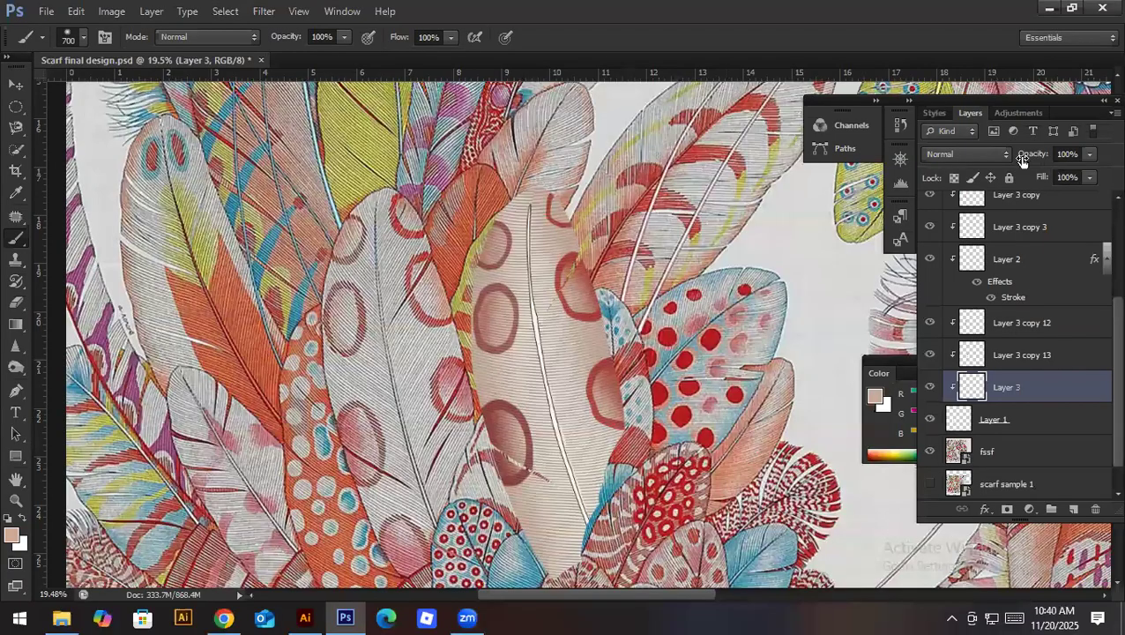
Step: Set the edge-shading layer's blend mode to Multiply and its opacity to 25%
{"action": "key", "text": "shift+alt+m"}
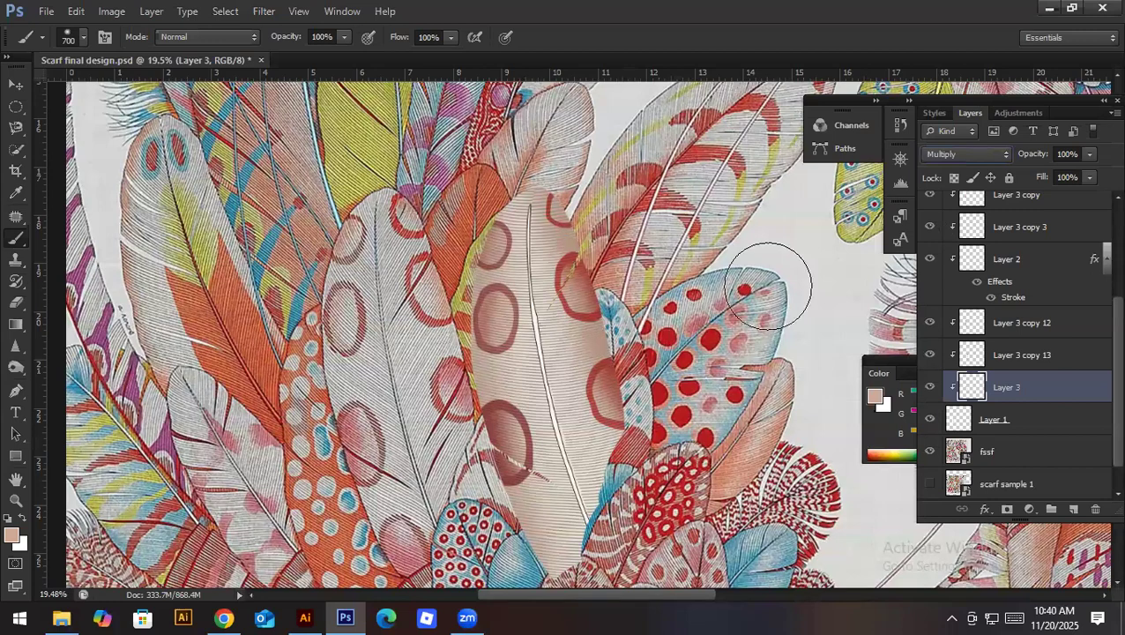
{"action": "scroll", "coordinate": [648, 326], "scroll_direction": "down", "scroll_amount": 1}
{"action": "scroll", "coordinate": [648, 327], "scroll_direction": "up", "scroll_amount": 2}
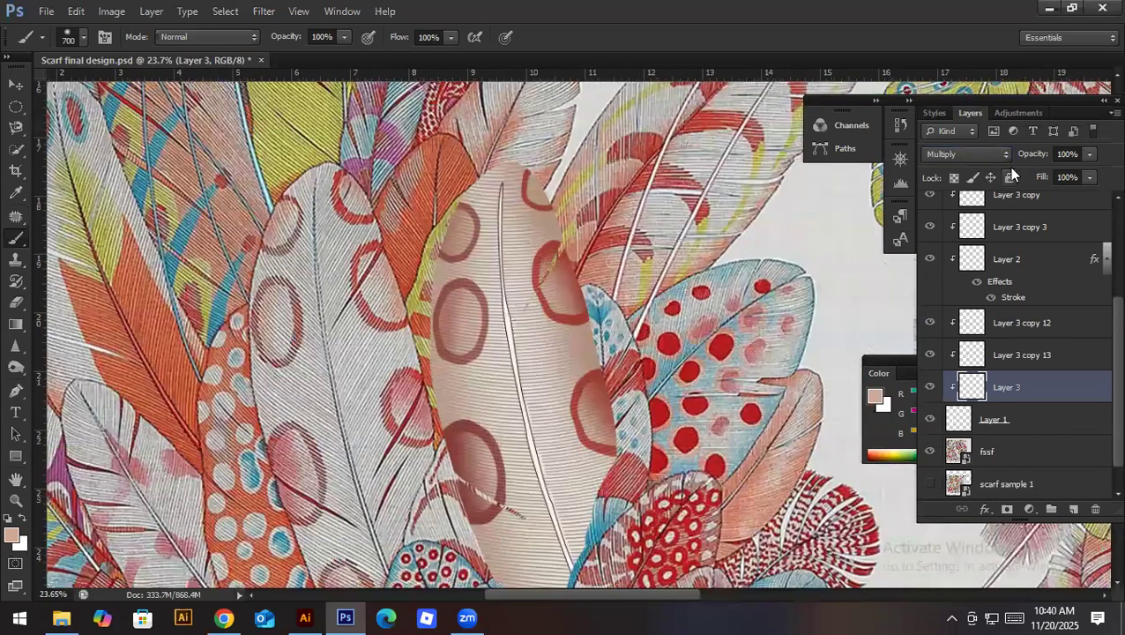
{"action": "left_click_drag", "start_coordinate": [1040, 157], "coordinate": [978, 157]}
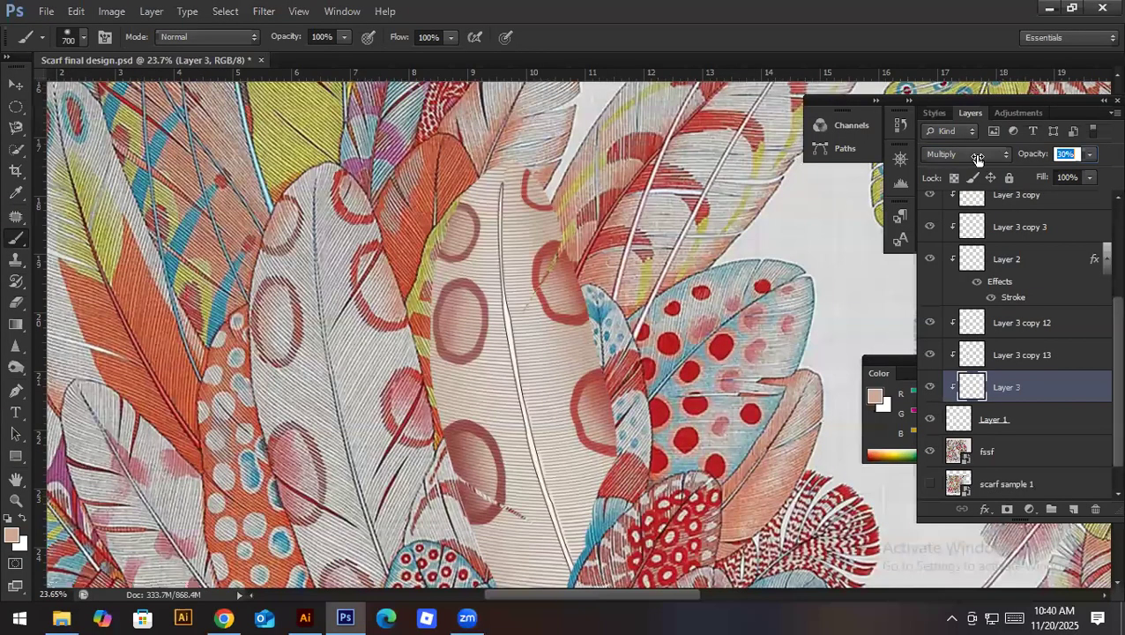
{"action": "type", "text": "25"}
{"action": "key", "text": "Return"}
{"action": "key", "text": "v"}
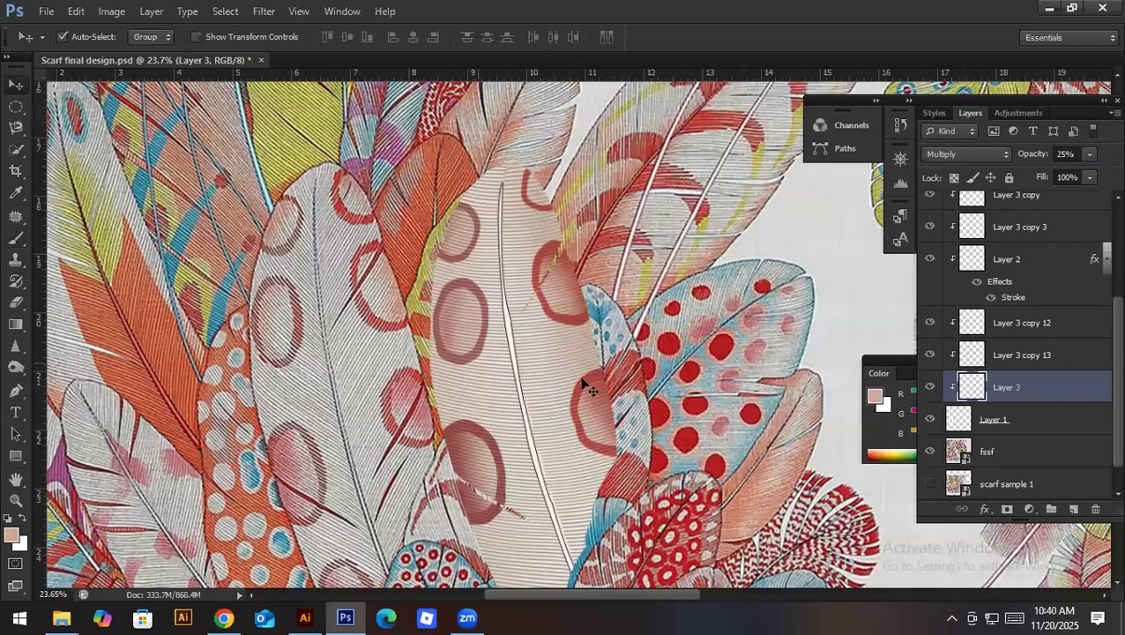
Step: Group all the feather's layers, from the Layer 1 base up to the topmost clipped Layer 3 copy 3
{"action": "scroll", "coordinate": [520, 392], "scroll_direction": "down", "scroll_amount": 3}
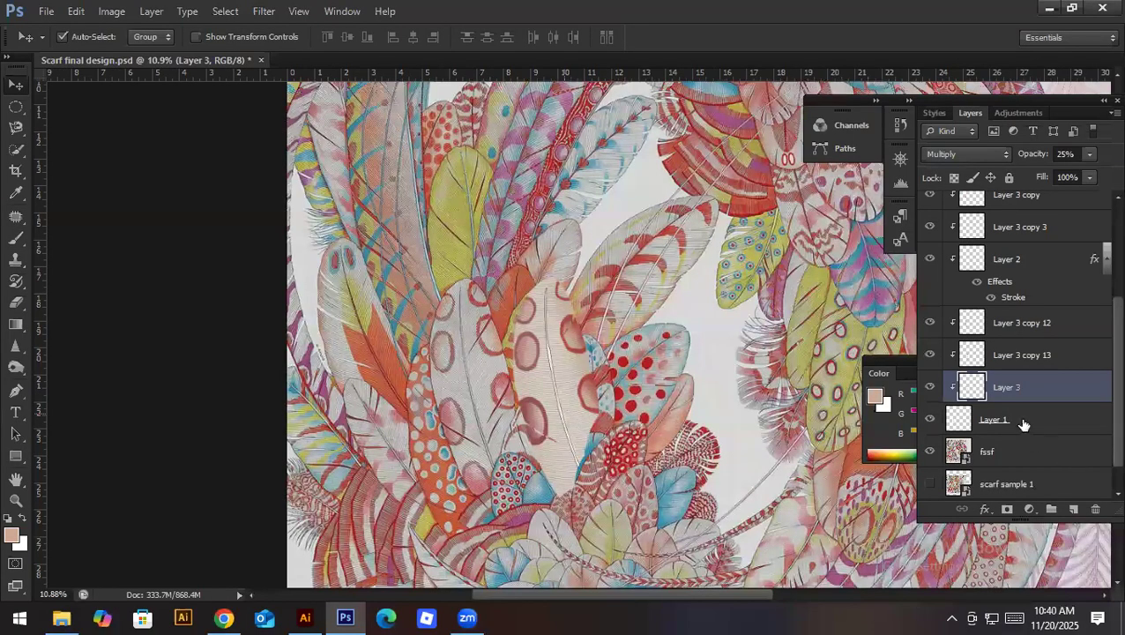
{"action": "scroll", "coordinate": [1023, 425], "scroll_direction": "down", "scroll_amount": 1}
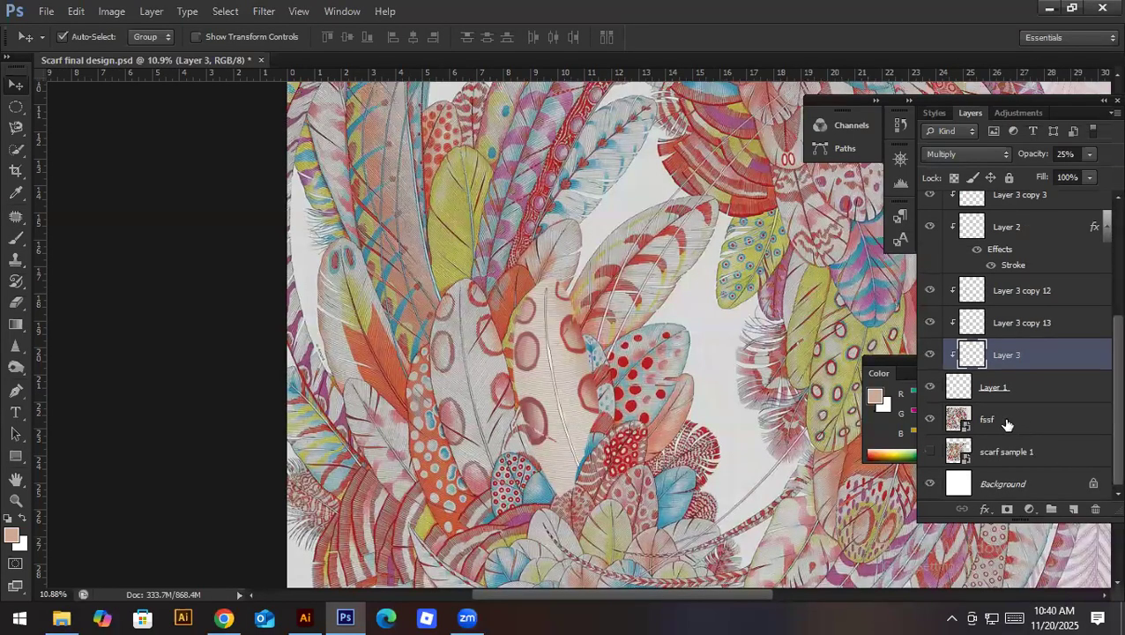
{"action": "scroll", "coordinate": [1007, 424], "scroll_direction": "up", "scroll_amount": 1}
{"action": "scroll", "coordinate": [1014, 353], "scroll_direction": "up", "scroll_amount": 5}
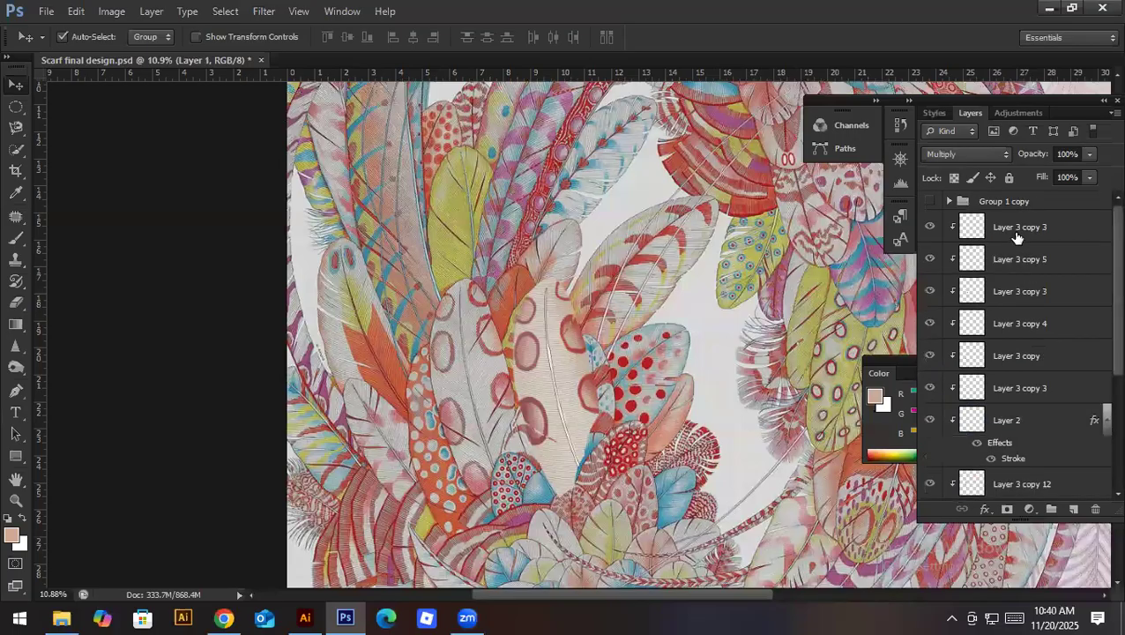
{"action": "left_click", "coordinate": [1015, 236], "text": "shift"}
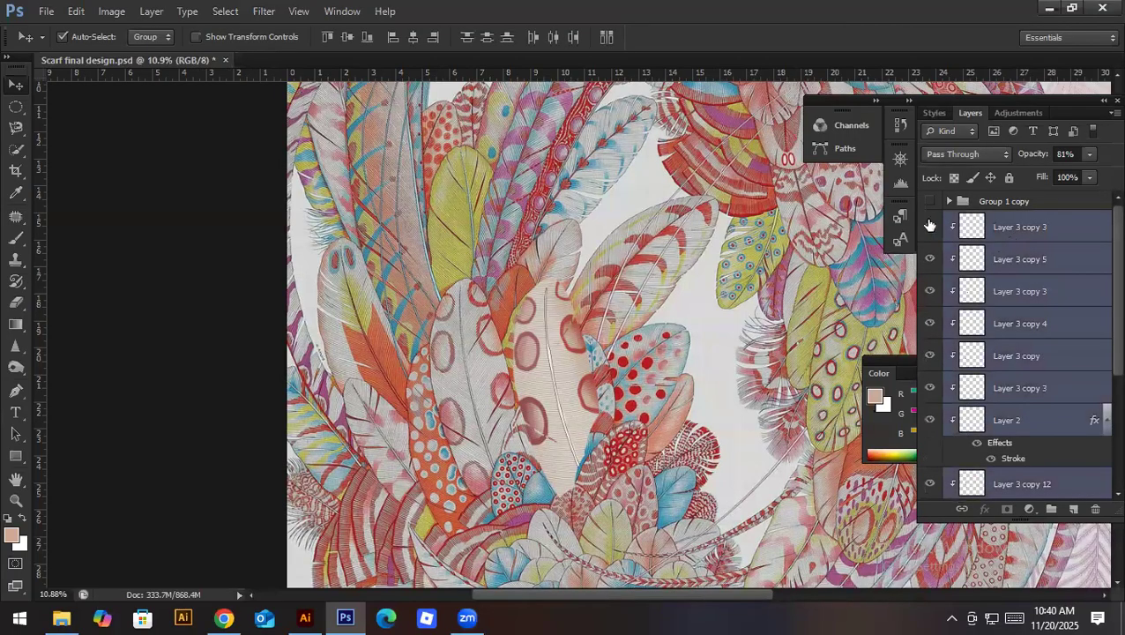
{"action": "key", "text": "ctrl+g"}
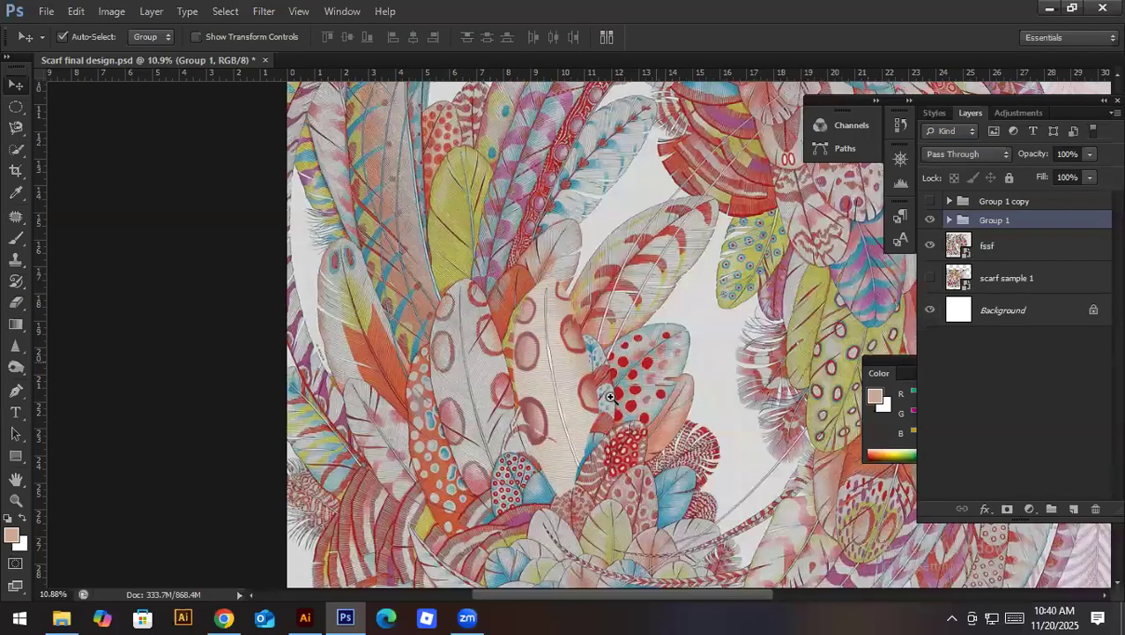
Step: Add an outside Stroke effect to the feather group, Group 1, with a size of 6 px
{"action": "scroll", "coordinate": [648, 407], "scroll_direction": "up", "scroll_amount": 2}
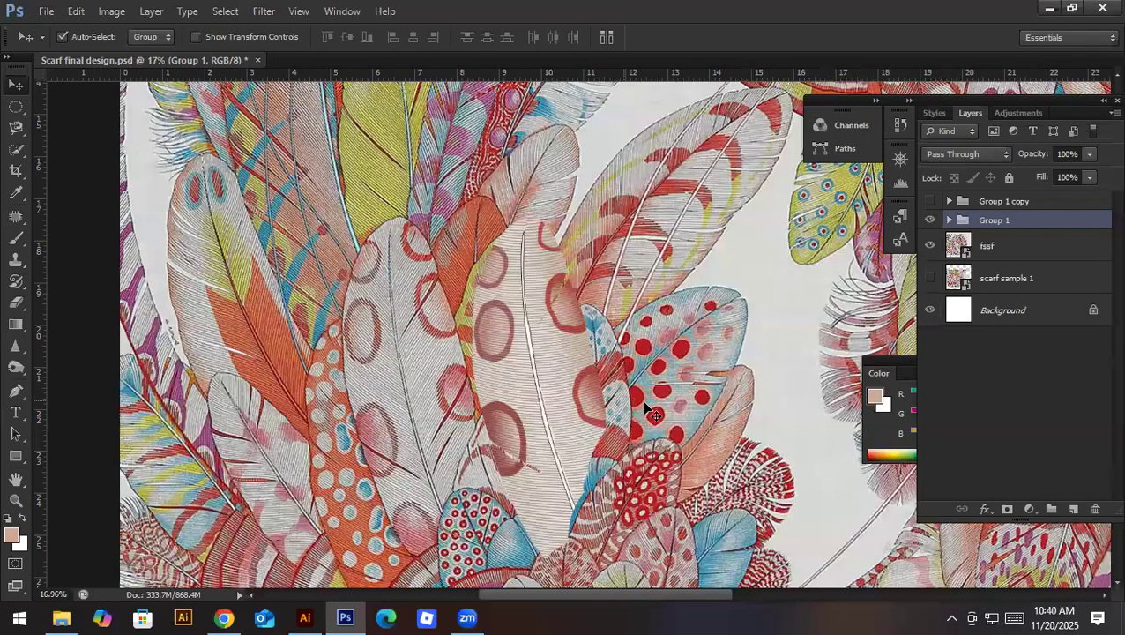
{"action": "left_click", "coordinate": [985, 511]}
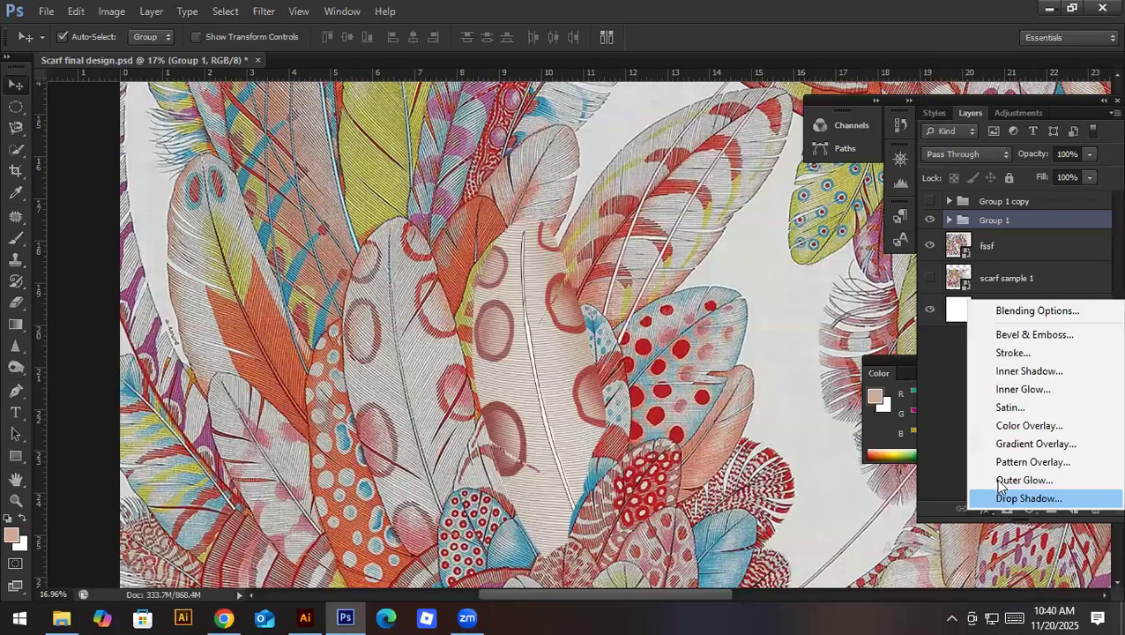
{"action": "left_click", "coordinate": [899, 379]}
{"action": "key", "text": "space"}
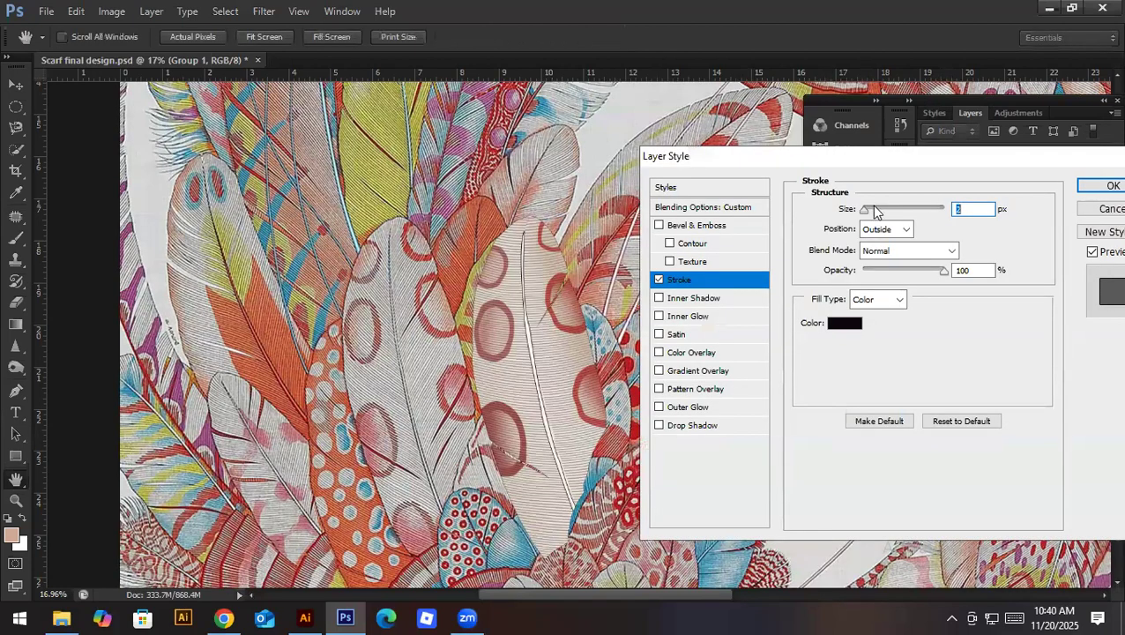
{"action": "type", "text": "6"}
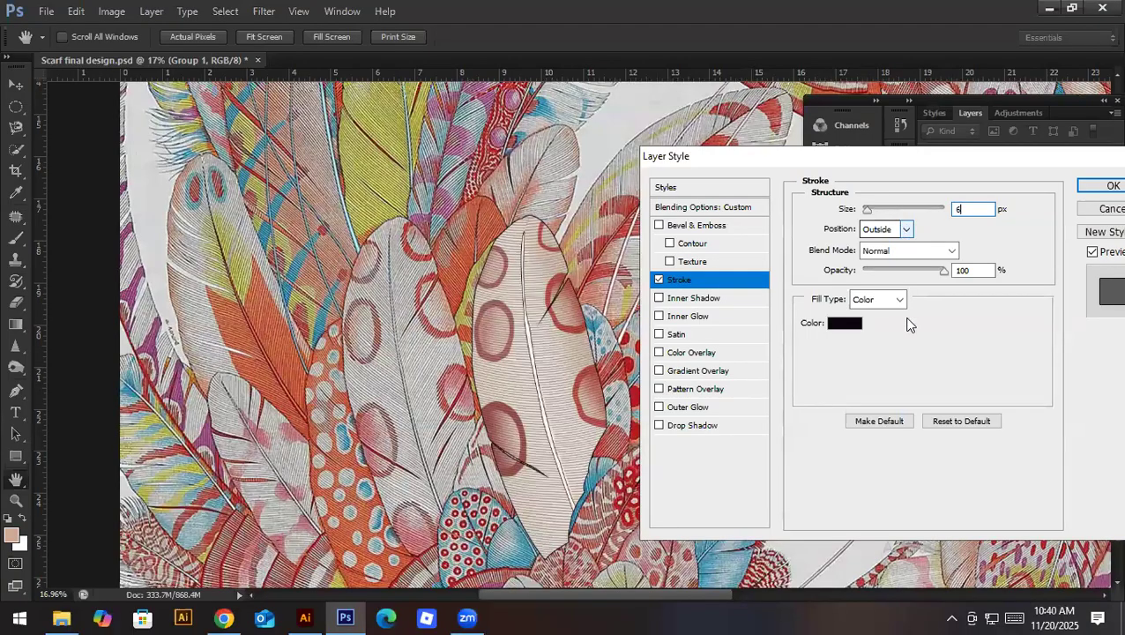
Step: Recolour the group's stroke dark maroon (420704) sampled from the orange feather, try 7 px, then apply it at 6 px
{"action": "left_click", "coordinate": [836, 323]}
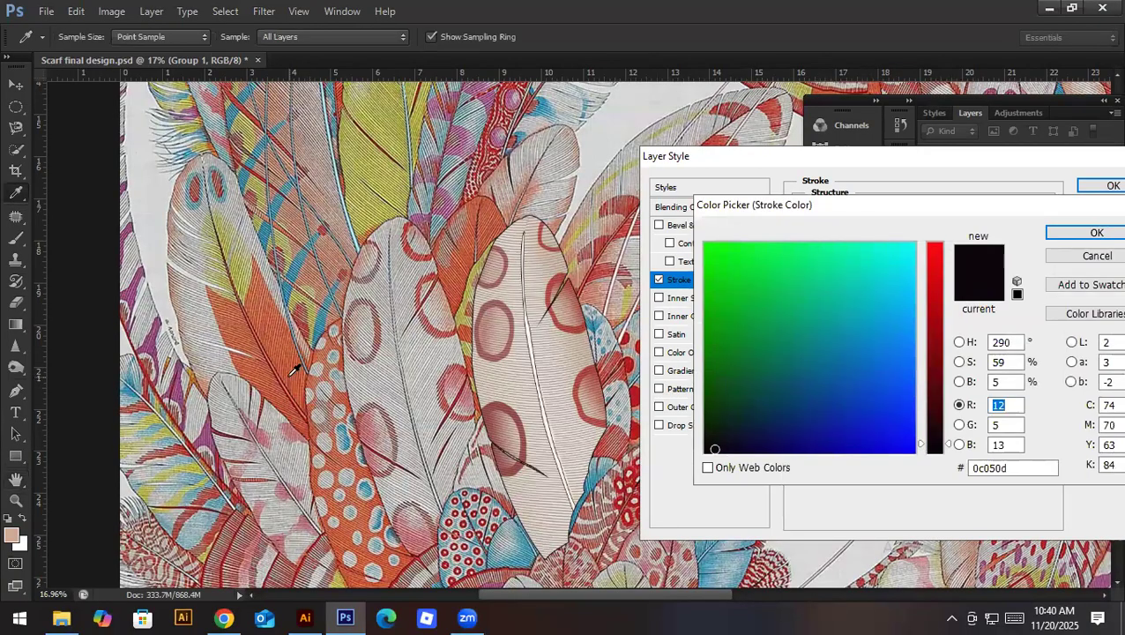
{"action": "left_click", "coordinate": [284, 376]}
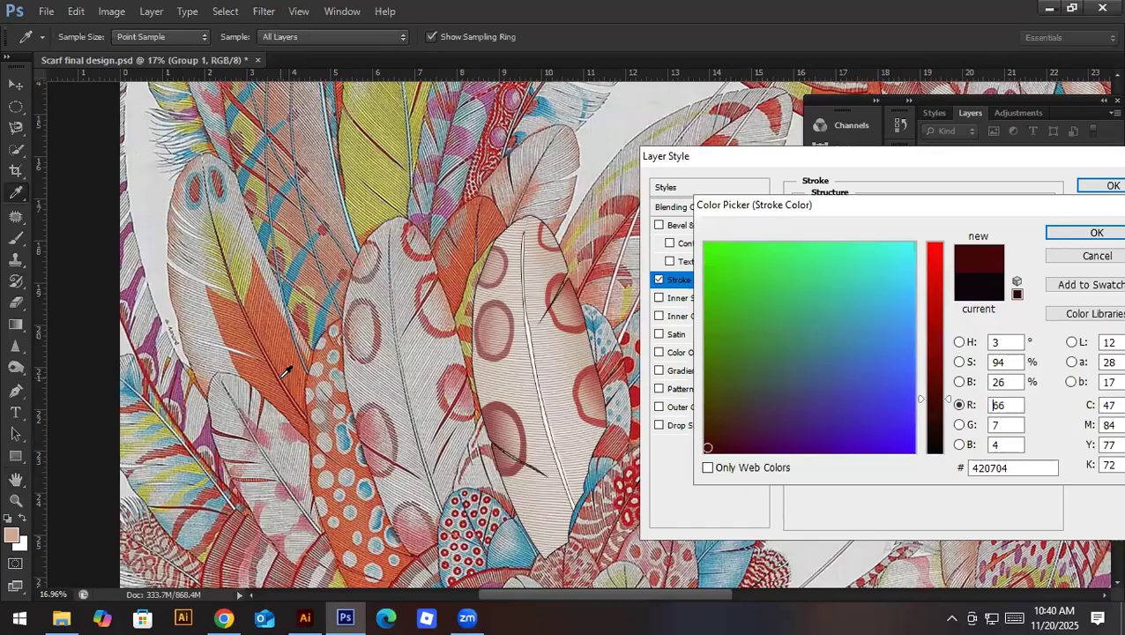
{"action": "left_click", "coordinate": [1065, 236]}
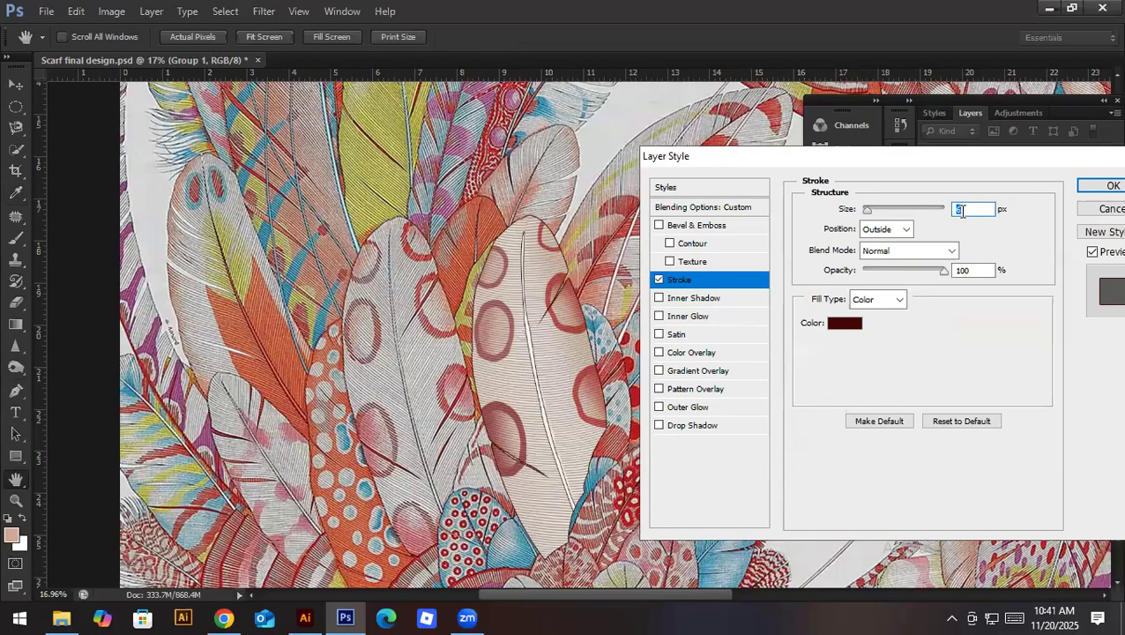
{"action": "type", "text": "7"}
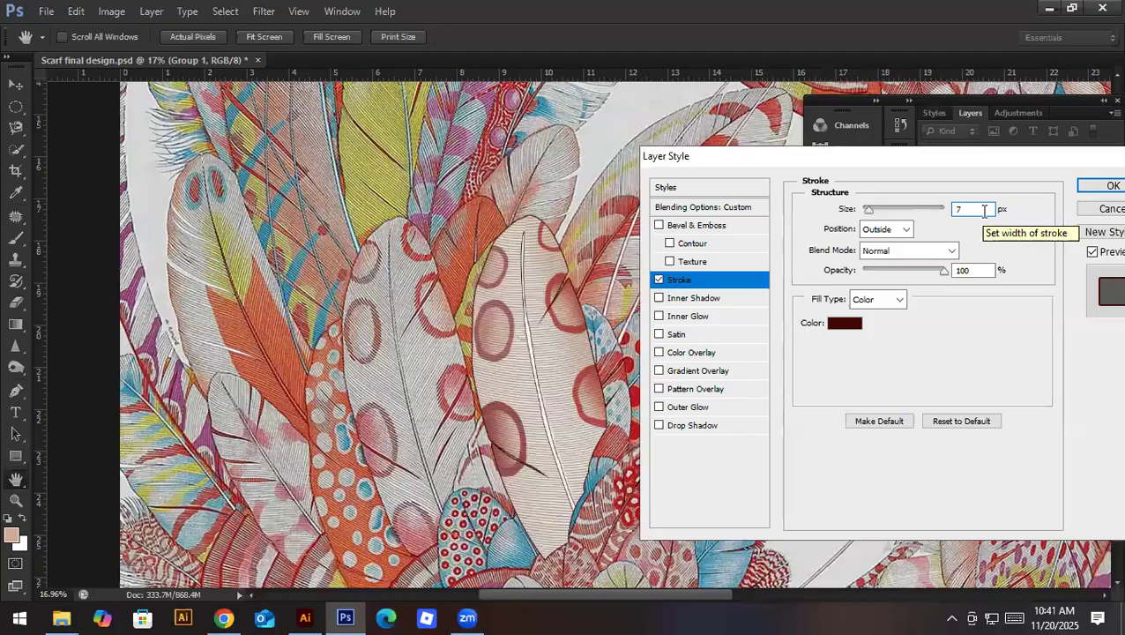
{"action": "left_click_drag", "start_coordinate": [985, 212], "coordinate": [850, 246]}
{"action": "type", "text": "6"}
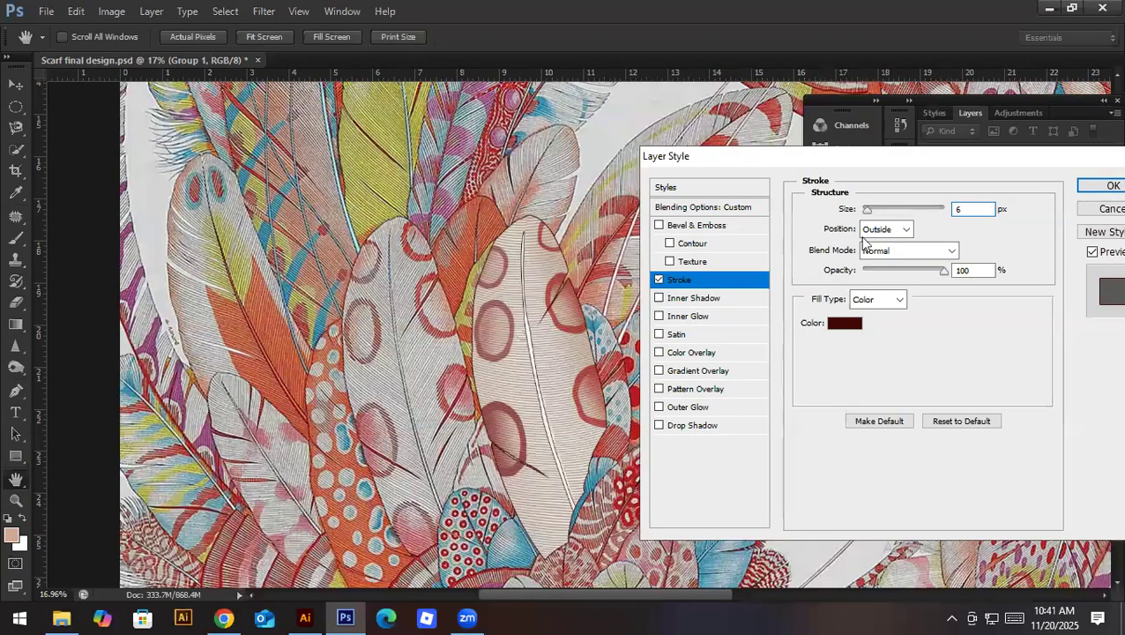
{"action": "left_click", "coordinate": [1111, 186]}
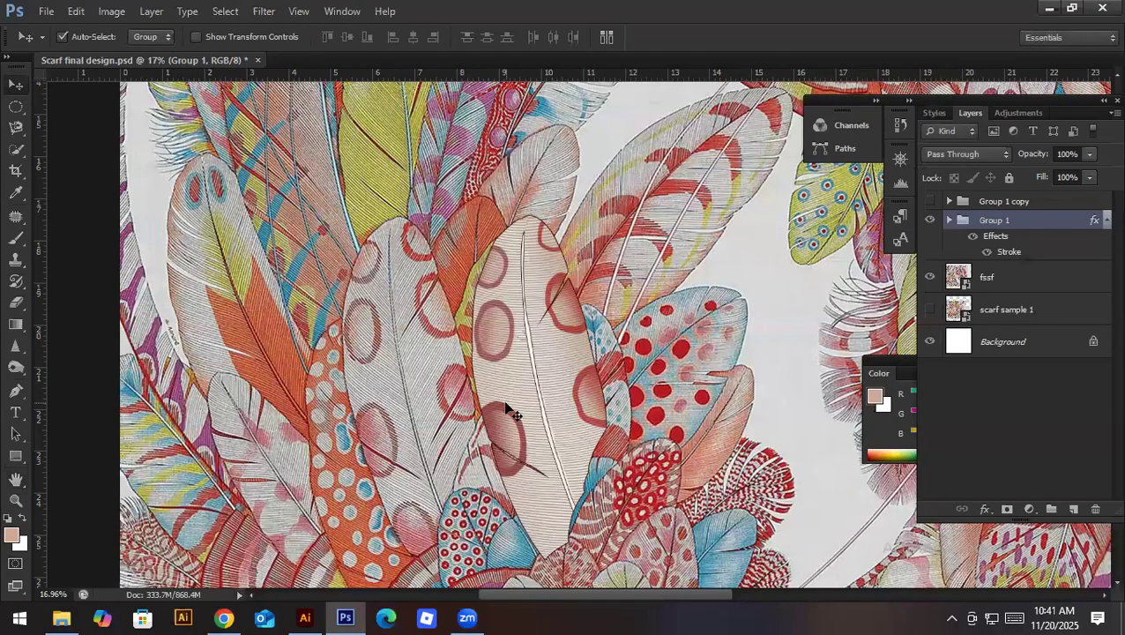
Step: Save the document and lock the finished feather group, Group 1
{"action": "key", "text": "ctrl+s"}
{"action": "left_click", "coordinate": [929, 220]}
{"action": "left_click", "coordinate": [1009, 176]}
Step: Move the fssf reference artwork to the right so the yellow-and-orange striped feather is uncovered beside the finished feather
{"action": "left_click_drag", "start_coordinate": [357, 360], "coordinate": [487, 368]}
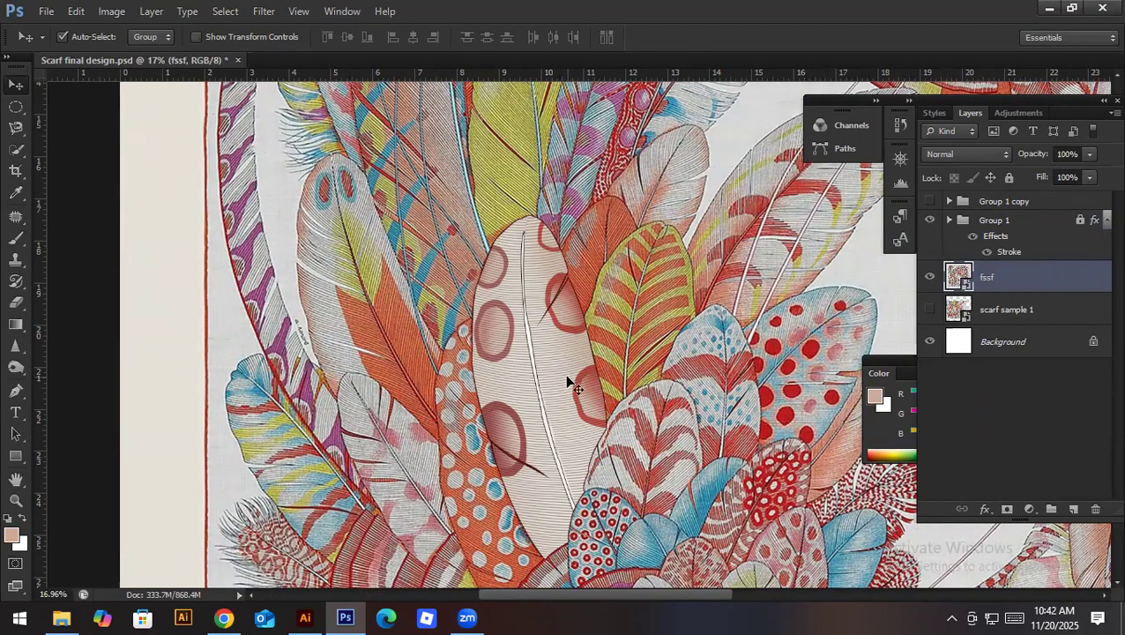
{"action": "left_click_drag", "start_coordinate": [545, 429], "coordinate": [501, 421]}
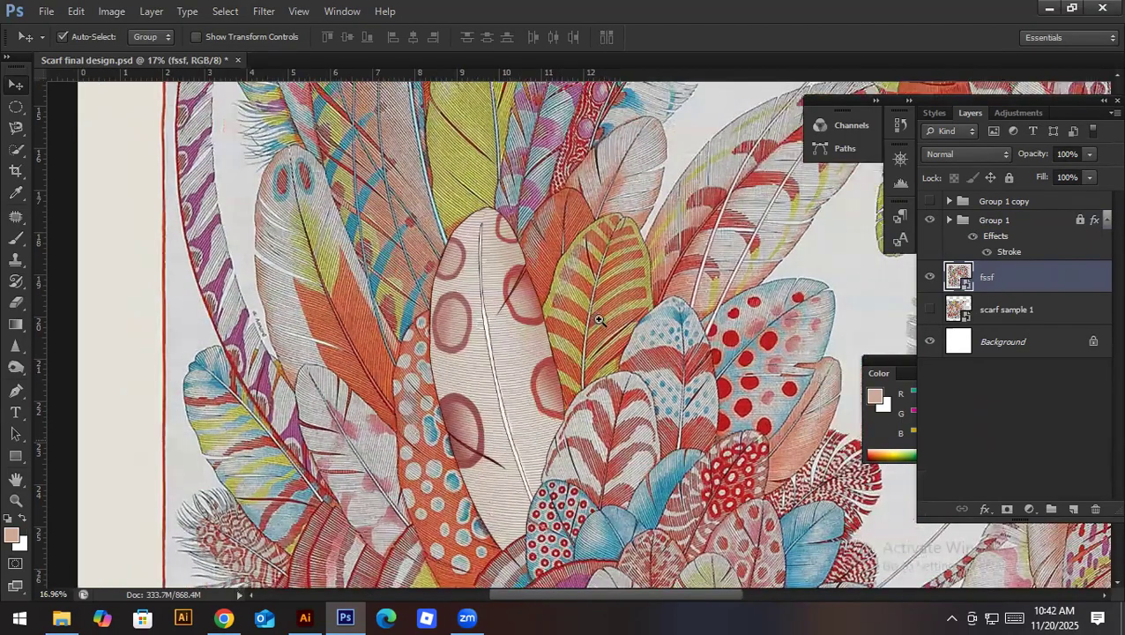
{"action": "left_click_drag", "start_coordinate": [625, 332], "coordinate": [629, 335]}
{"action": "left_click_drag", "start_coordinate": [551, 395], "coordinate": [540, 341]}
{"action": "left_click_drag", "start_coordinate": [568, 378], "coordinate": [526, 431]}
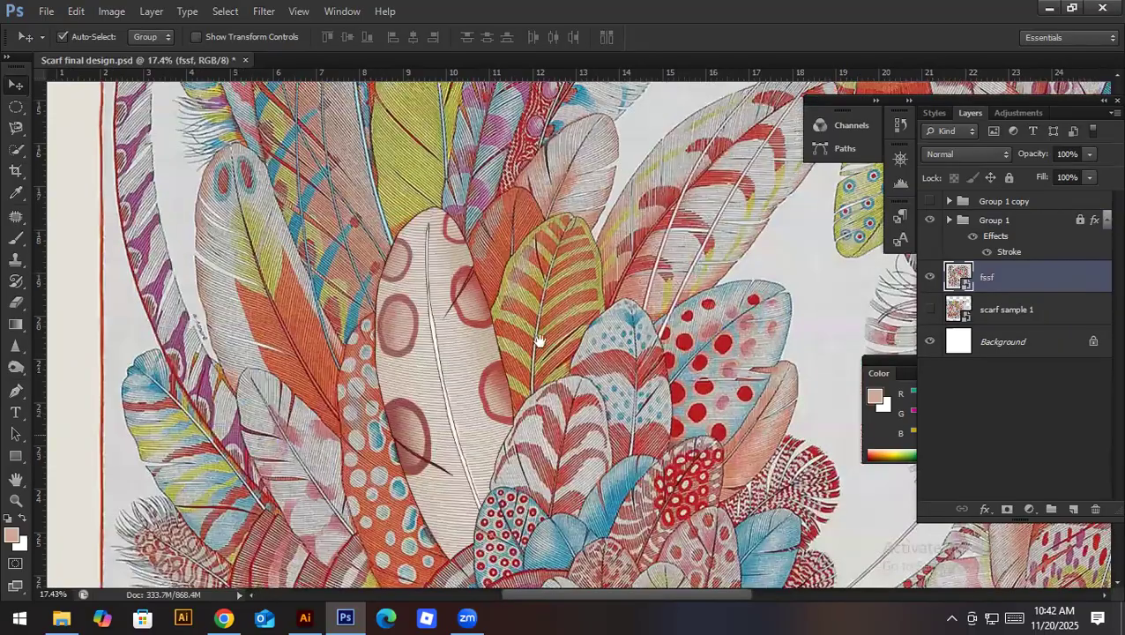
{"action": "left_click_drag", "start_coordinate": [574, 336], "coordinate": [574, 333]}
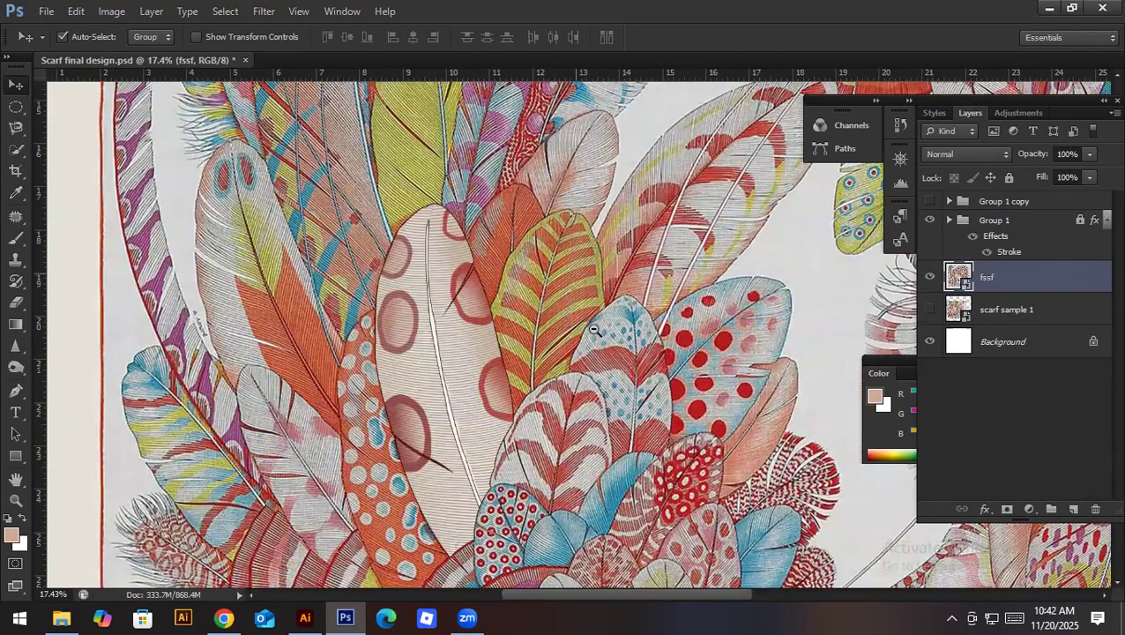
Step: Trace a closed Magnetic Lasso selection around the visible outline of the yellow-and-orange striped feather
{"action": "scroll", "coordinate": [593, 330], "scroll_direction": "up", "scroll_amount": 1, "text": "alt"}
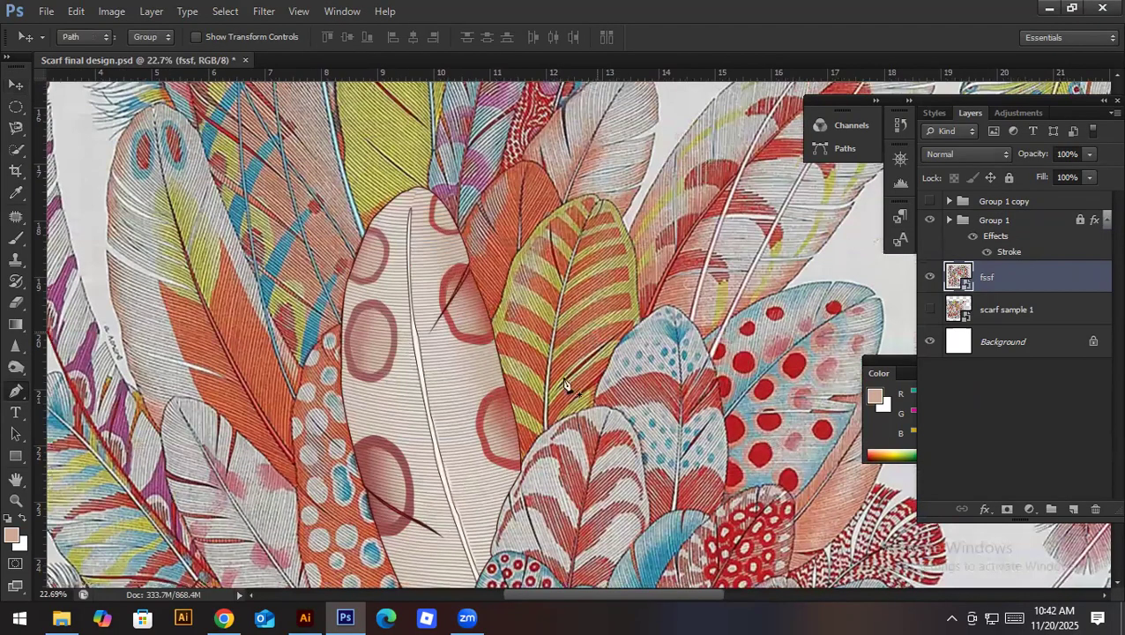
{"action": "key", "text": "p"}
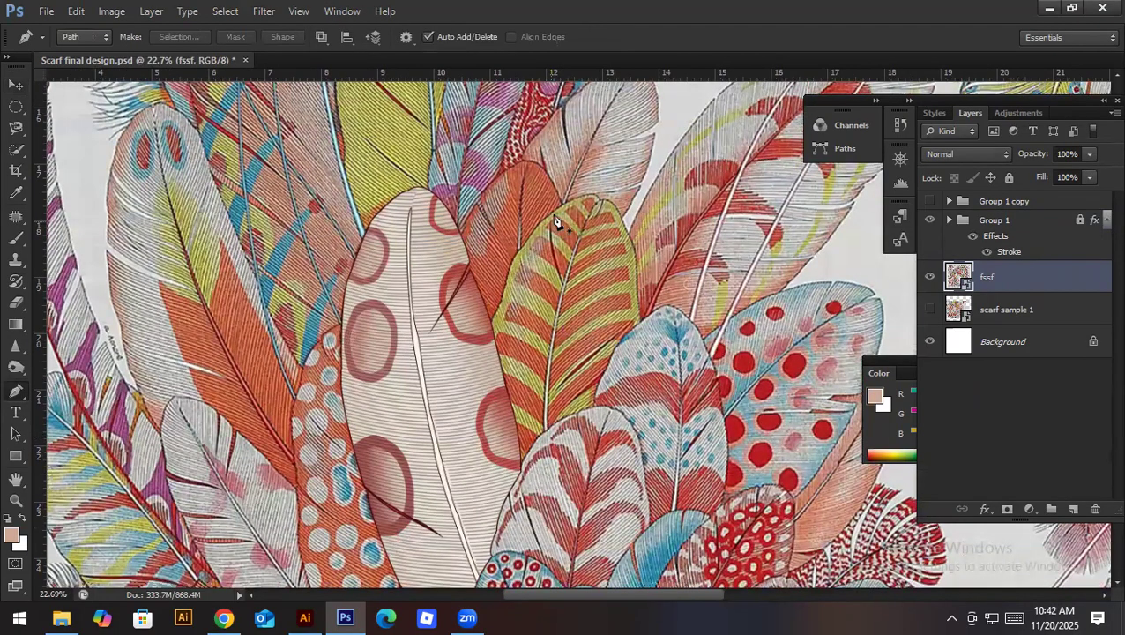
{"action": "key", "text": "l"}
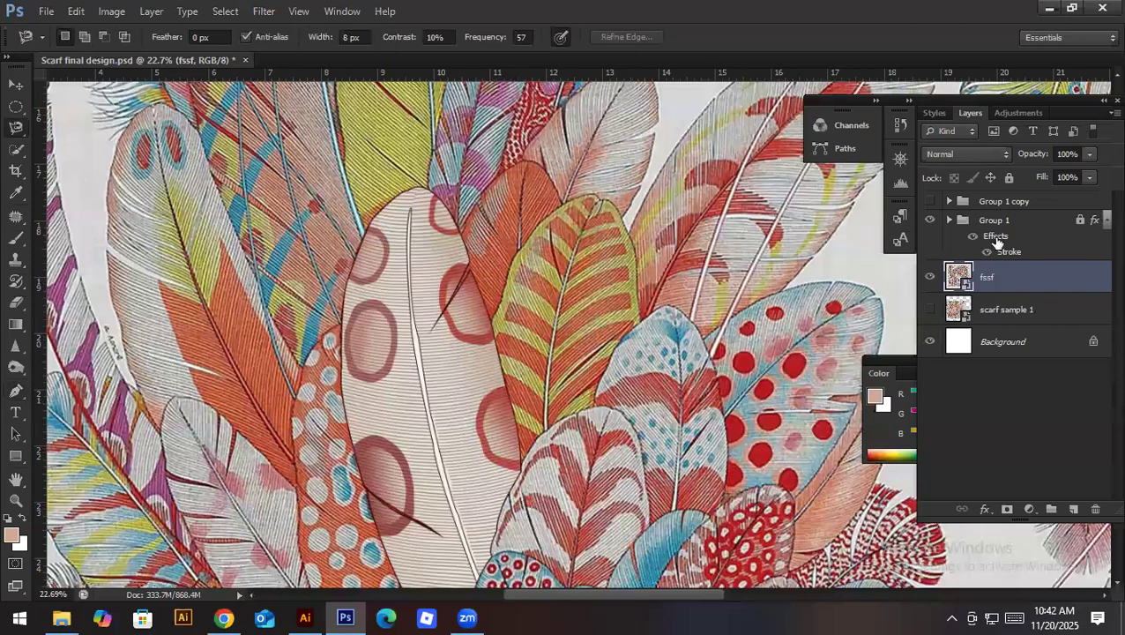
{"action": "left_click", "coordinate": [499, 326]}
{"action": "key", "text": "ctrl+space"}
{"action": "left_click", "coordinate": [663, 328]}
{"action": "mouse_move", "coordinate": [663, 328]}
{"action": "left_mouse_down"}
{"action": "mouse_move", "coordinate": [708, 342]}
{"action": "mouse_move", "coordinate": [634, 300]}
{"action": "mouse_move", "coordinate": [646, 305]}
{"action": "left_mouse_up"}
{"action": "left_click", "coordinate": [705, 340]}
{"action": "left_click", "coordinate": [707, 345]}
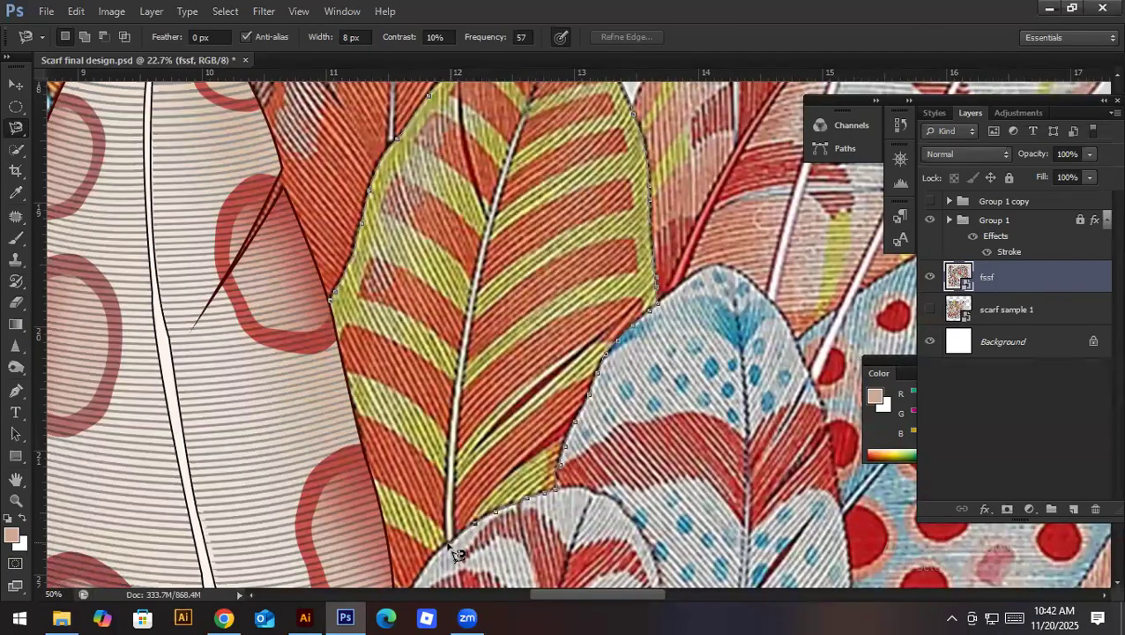
{"action": "left_click_drag", "start_coordinate": [437, 549], "coordinate": [435, 435]}
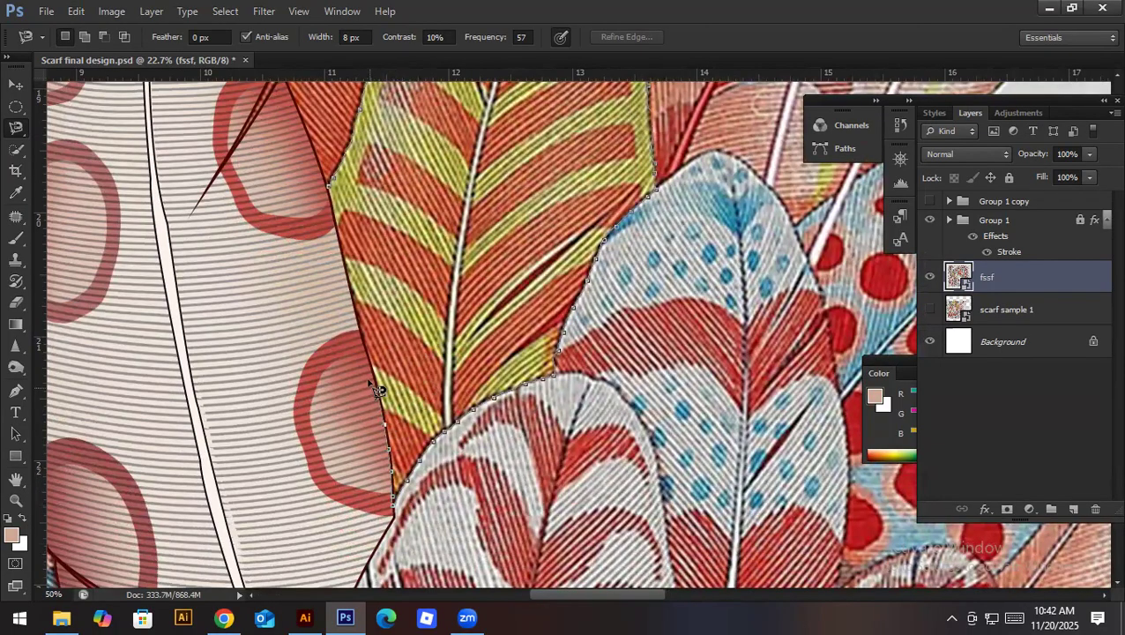
{"action": "double_click", "coordinate": [337, 196]}
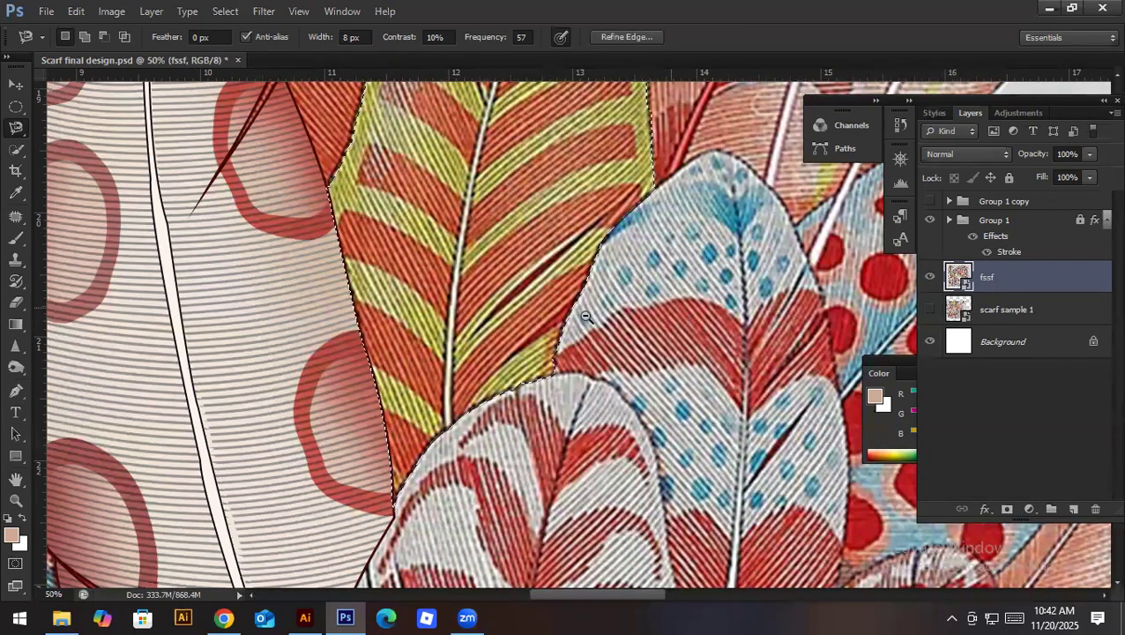
Step: Add a new layer above fssf and sample a yellowish tan from the striped feather as the foreground colour
{"action": "scroll", "coordinate": [647, 280], "scroll_direction": "down", "scroll_amount": 3}
{"action": "left_click_drag", "start_coordinate": [648, 280], "coordinate": [624, 302]}
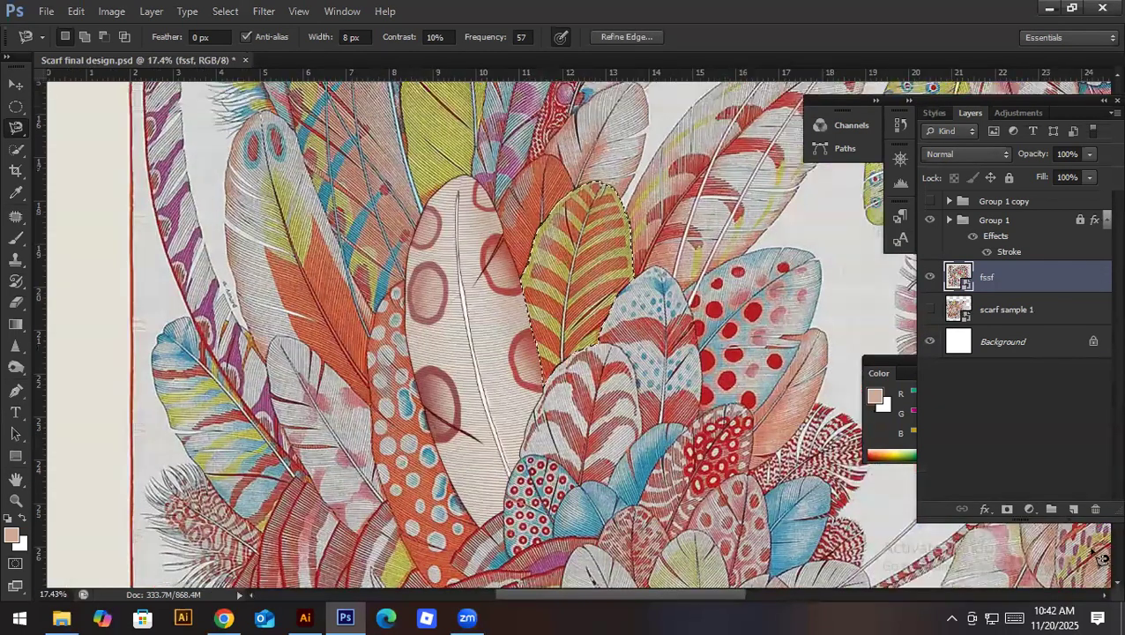
{"action": "left_click", "coordinate": [1072, 510]}
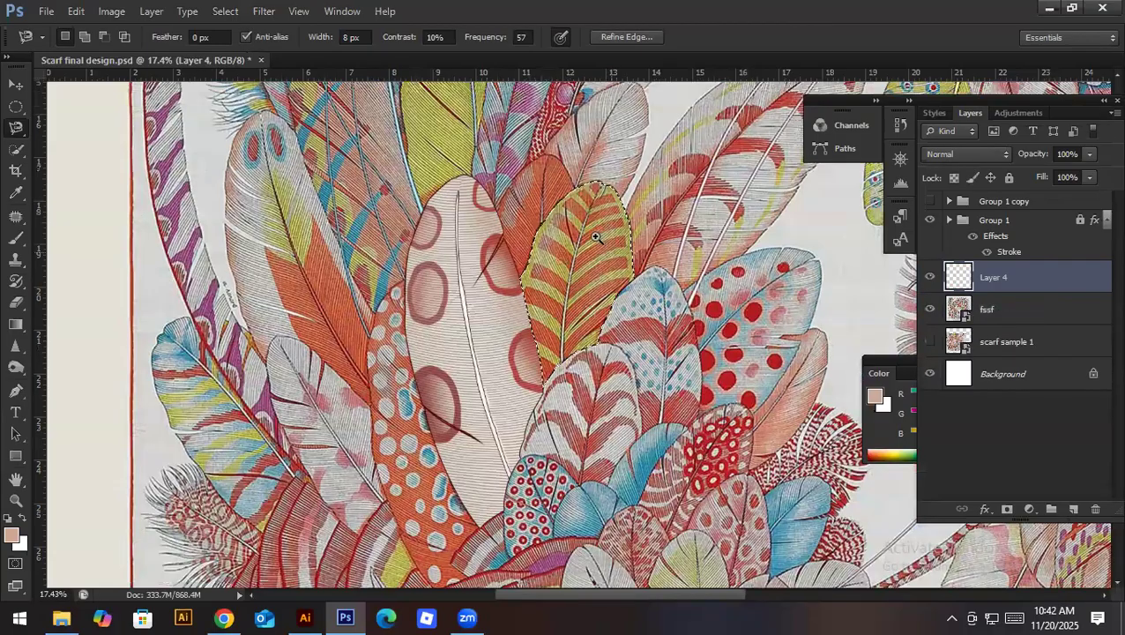
{"action": "scroll", "coordinate": [649, 257], "scroll_direction": "up", "scroll_amount": 3}
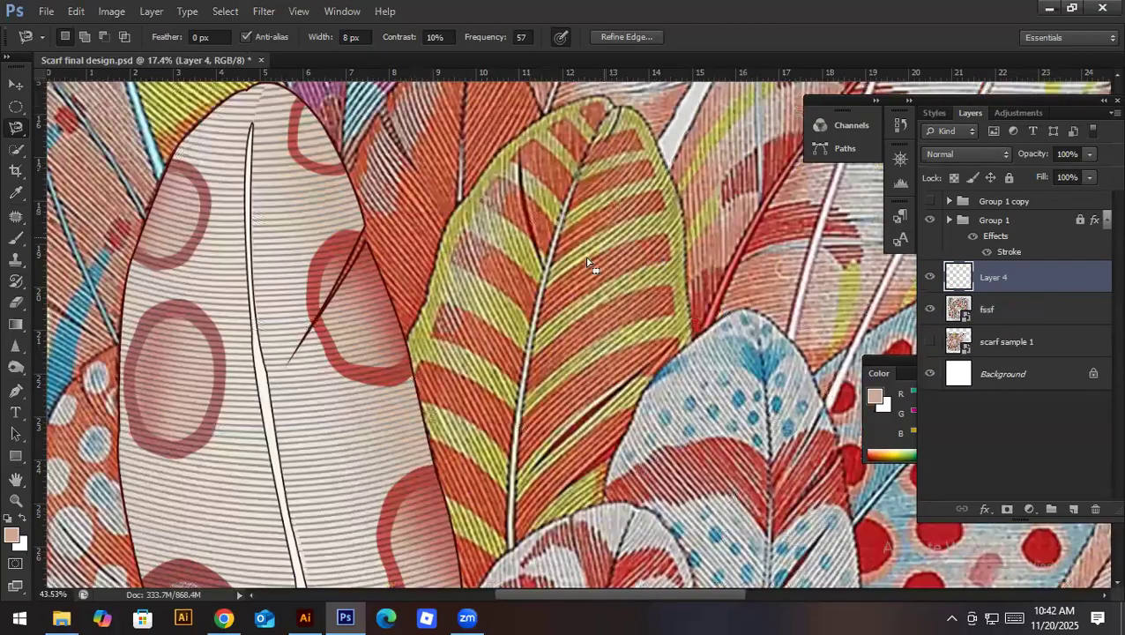
{"action": "scroll", "coordinate": [589, 259], "scroll_direction": "down", "scroll_amount": 2}
{"action": "key", "text": "i"}
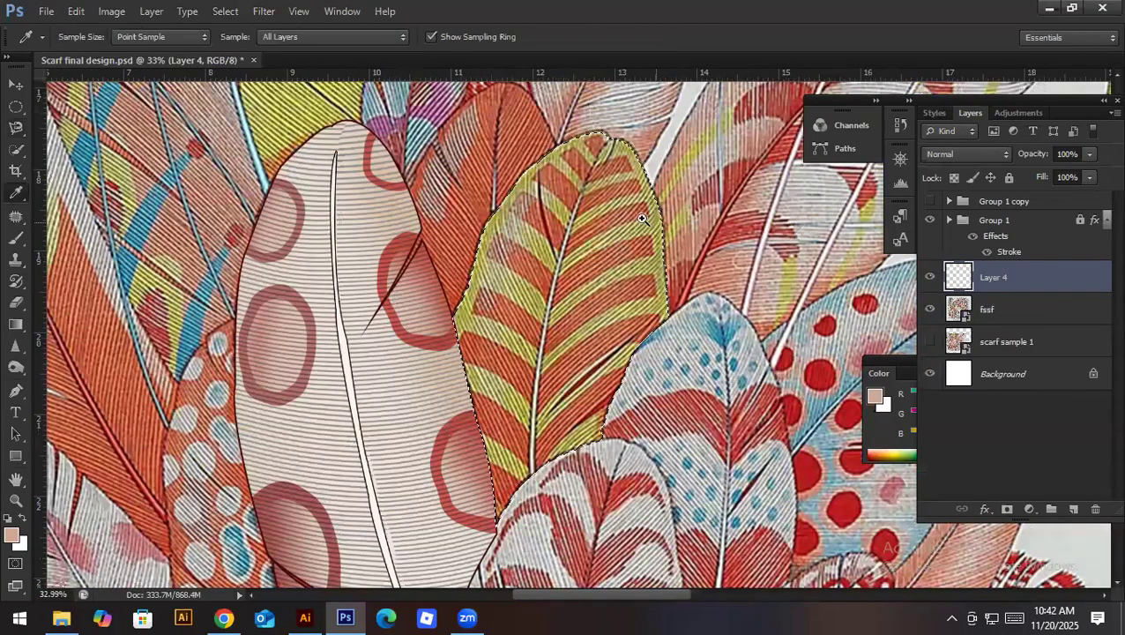
{"action": "scroll", "coordinate": [662, 212], "scroll_direction": "up", "scroll_amount": 3}
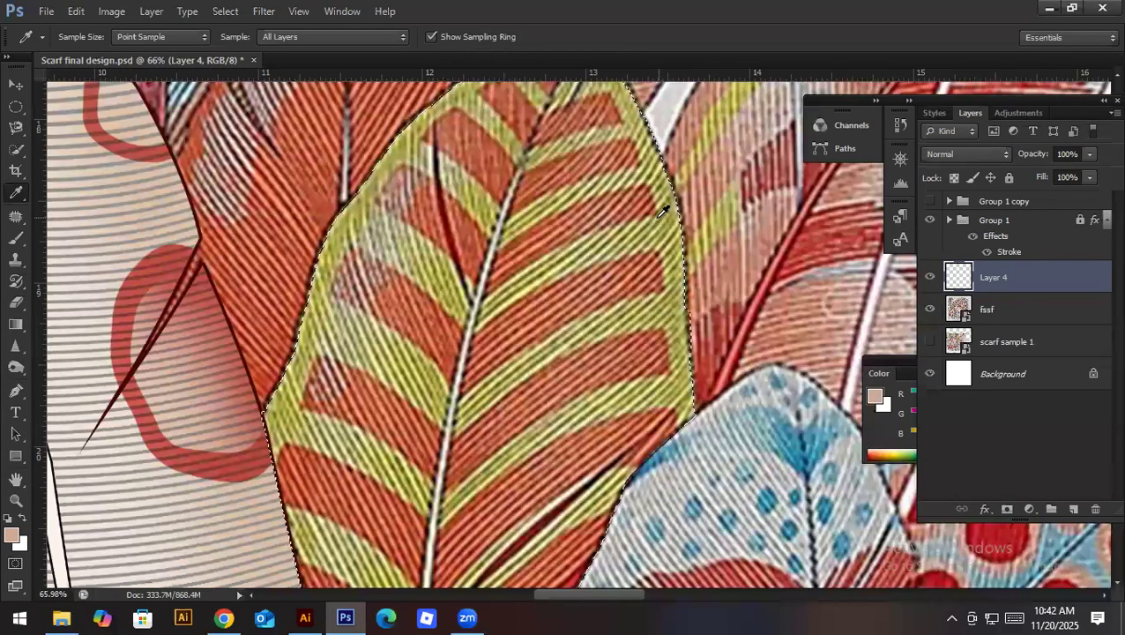
{"action": "left_click", "coordinate": [661, 224]}
Step: Fill the feather-shaped selection with the sampled tan on the new layer and clear the selection
{"action": "scroll", "coordinate": [661, 224], "scroll_direction": "down", "scroll_amount": 4}
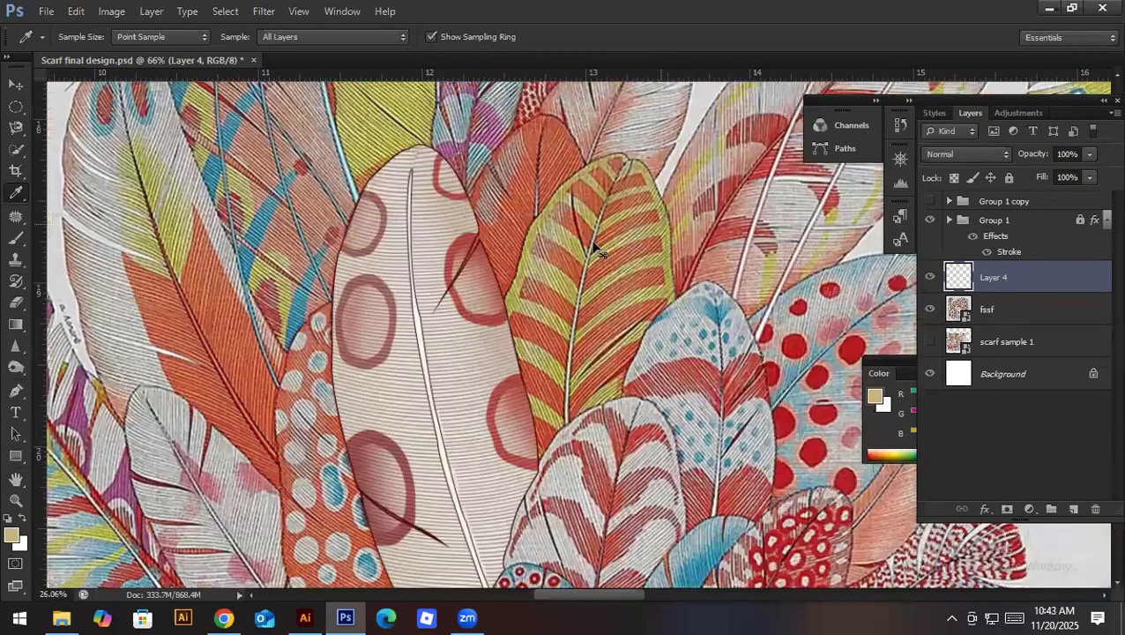
{"action": "key", "text": "alt+BackSpace"}
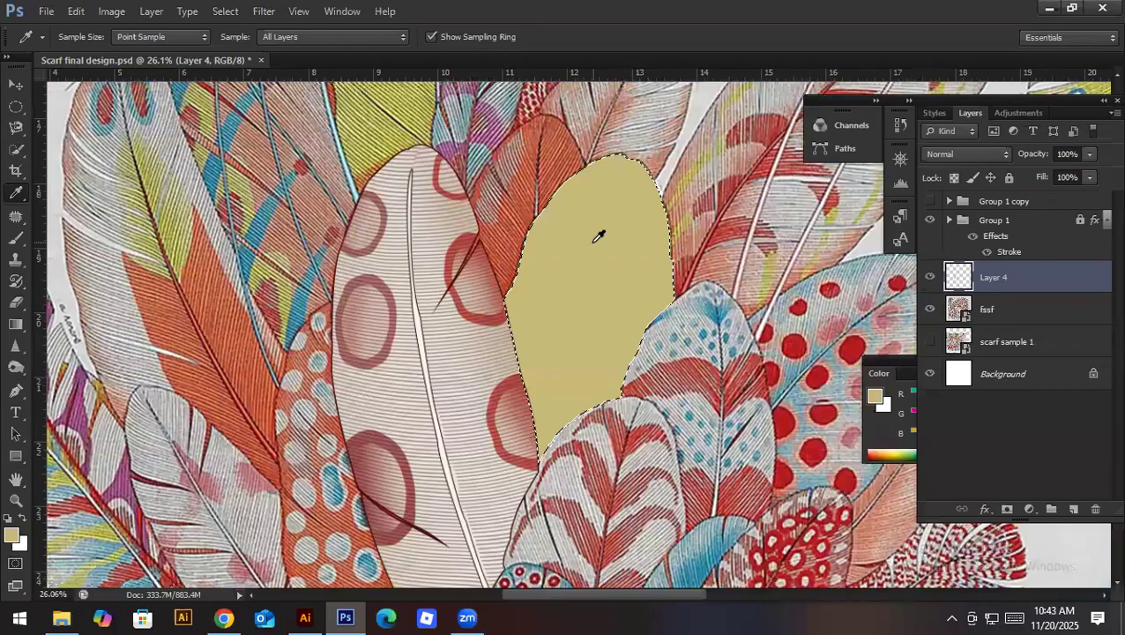
{"action": "key", "text": "ctrl+d"}
{"action": "key", "text": "v"}
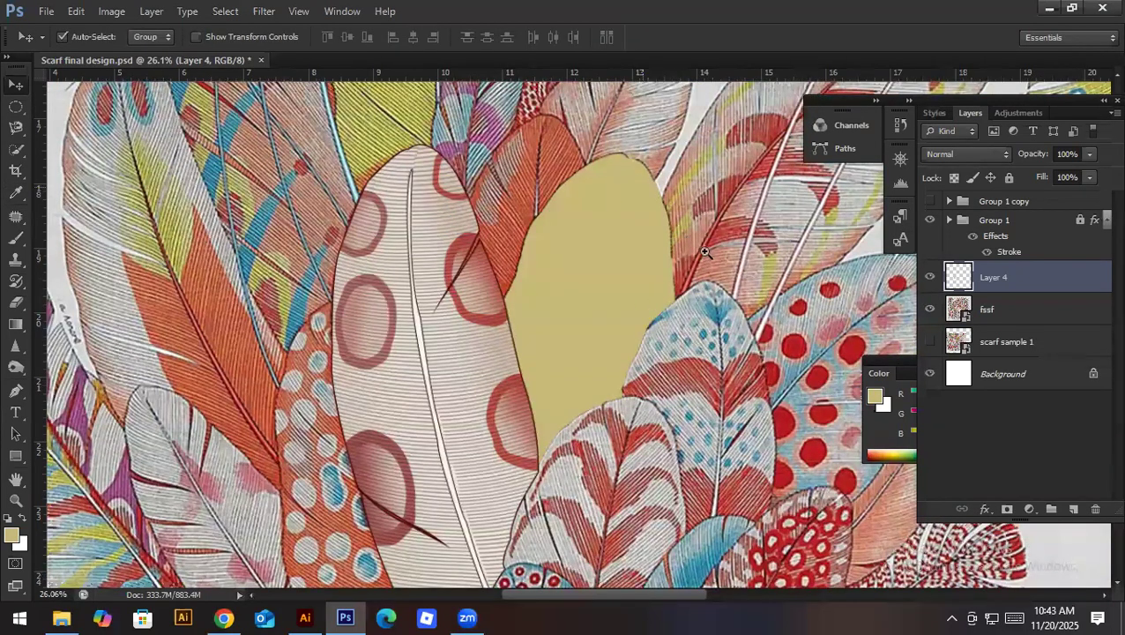
{"action": "scroll", "coordinate": [640, 256], "scroll_direction": "up", "scroll_amount": 5}
{"action": "scroll", "coordinate": [617, 254], "scroll_direction": "down", "scroll_amount": 6}
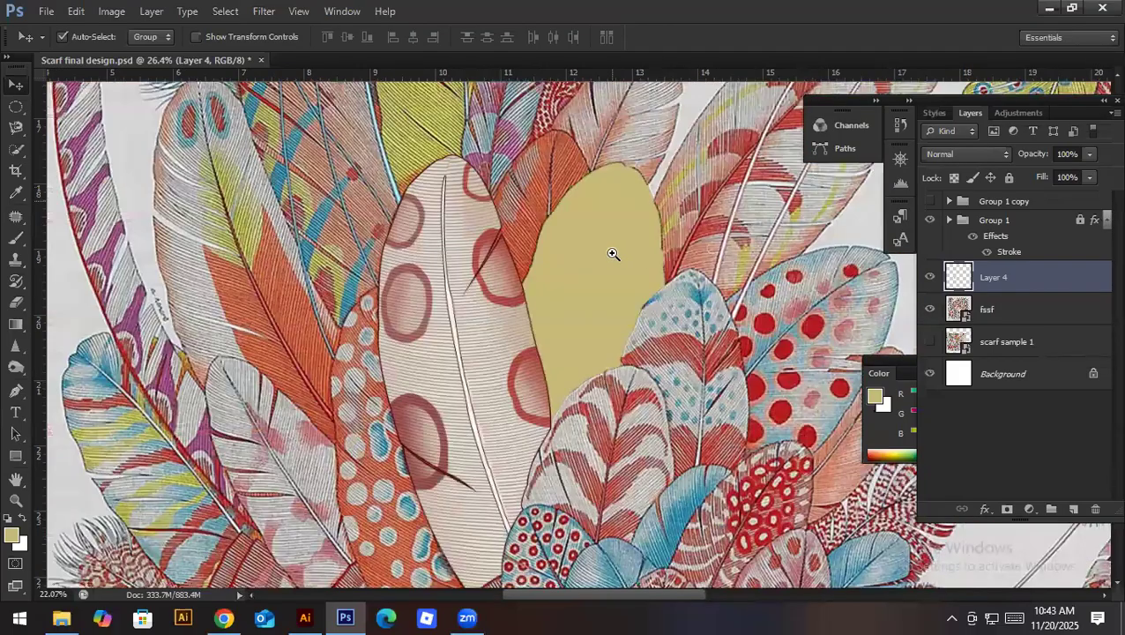
Step: Move the fssf reference artwork to the right so the striped feather shows beside its tan base shape
{"action": "left_click", "coordinate": [1001, 311]}
{"action": "left_click_drag", "start_coordinate": [577, 414], "coordinate": [715, 434]}
{"action": "left_click_drag", "start_coordinate": [600, 276], "coordinate": [676, 299]}
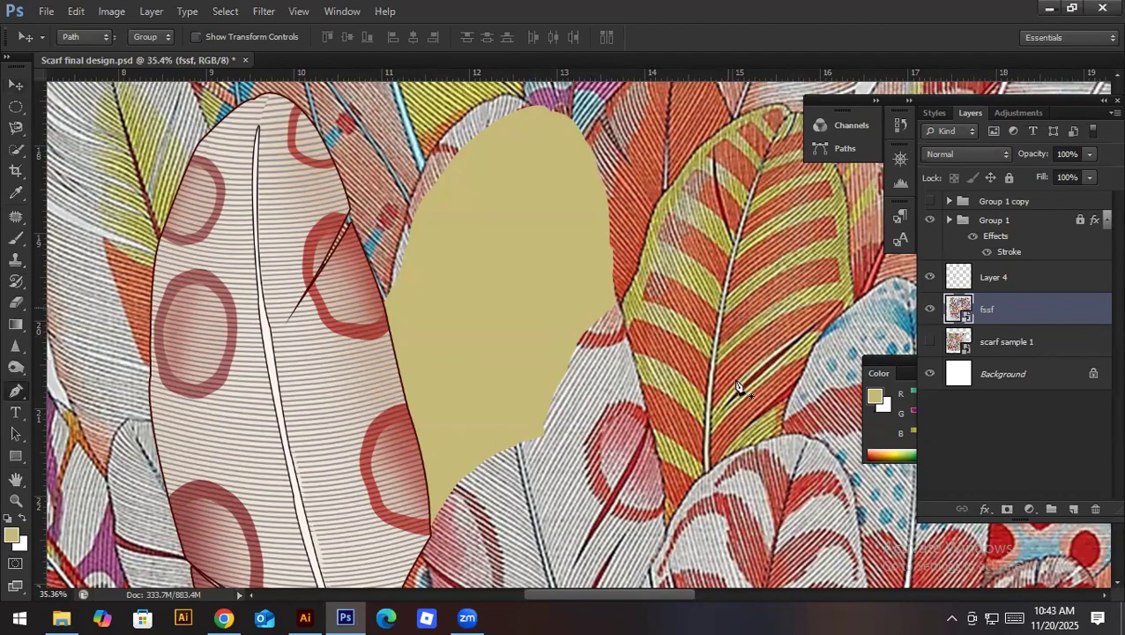
Step: Trace one long edge of the striped feather's white central quill from base to tip with the Pen tool, ending in a corner point
{"action": "key", "text": "p"}
{"action": "left_click", "coordinate": [732, 288]}
{"action": "scroll", "coordinate": [728, 328], "scroll_direction": "up", "scroll_amount": 1}
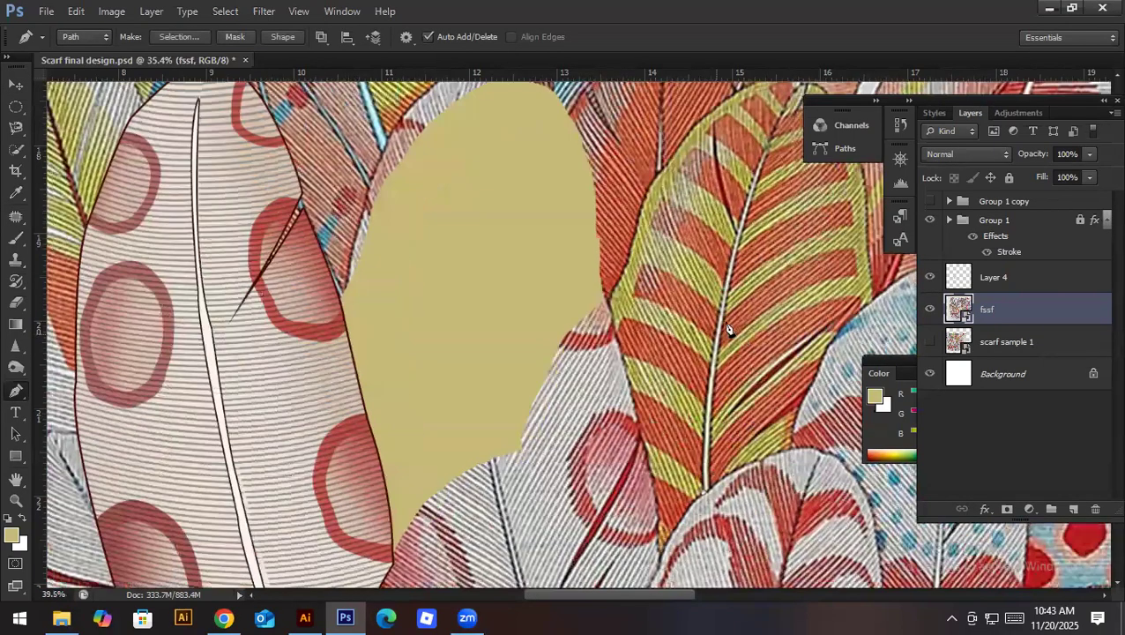
{"action": "scroll", "coordinate": [721, 317], "scroll_direction": "up", "scroll_amount": 1}
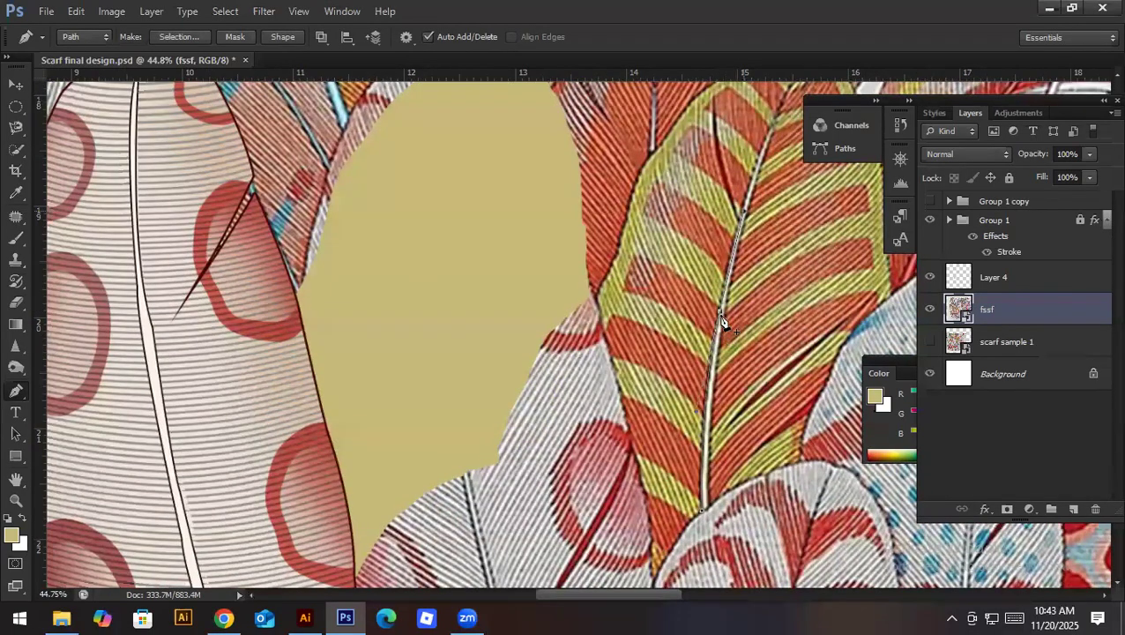
{"action": "left_click_drag", "start_coordinate": [754, 267], "coordinate": [734, 304]}
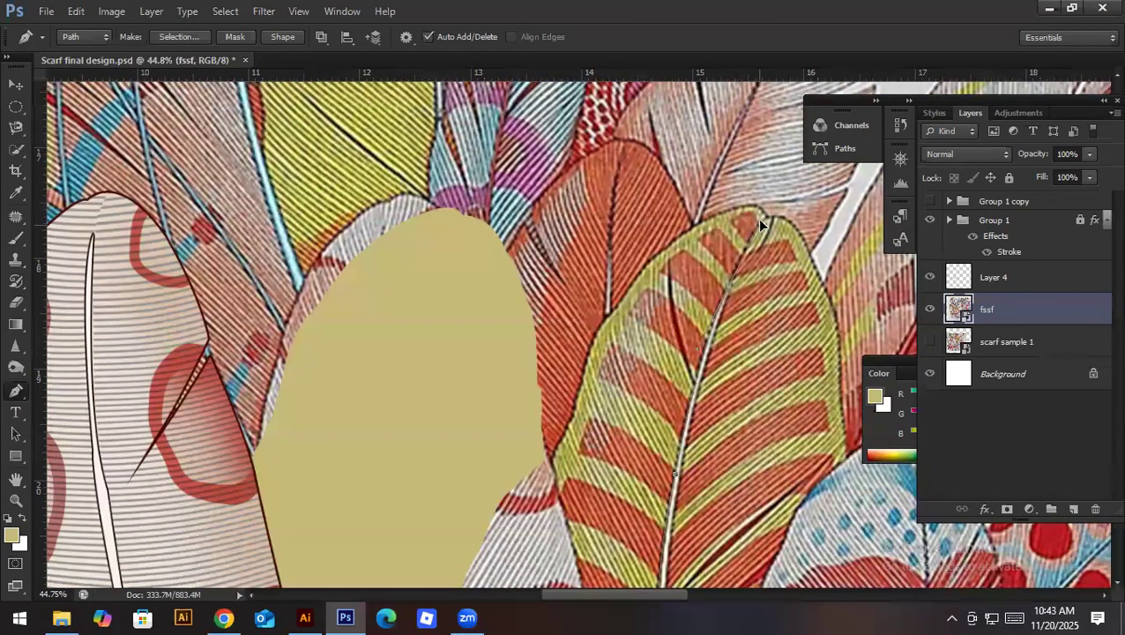
{"action": "scroll", "coordinate": [738, 281], "scroll_direction": "up", "scroll_amount": 3}
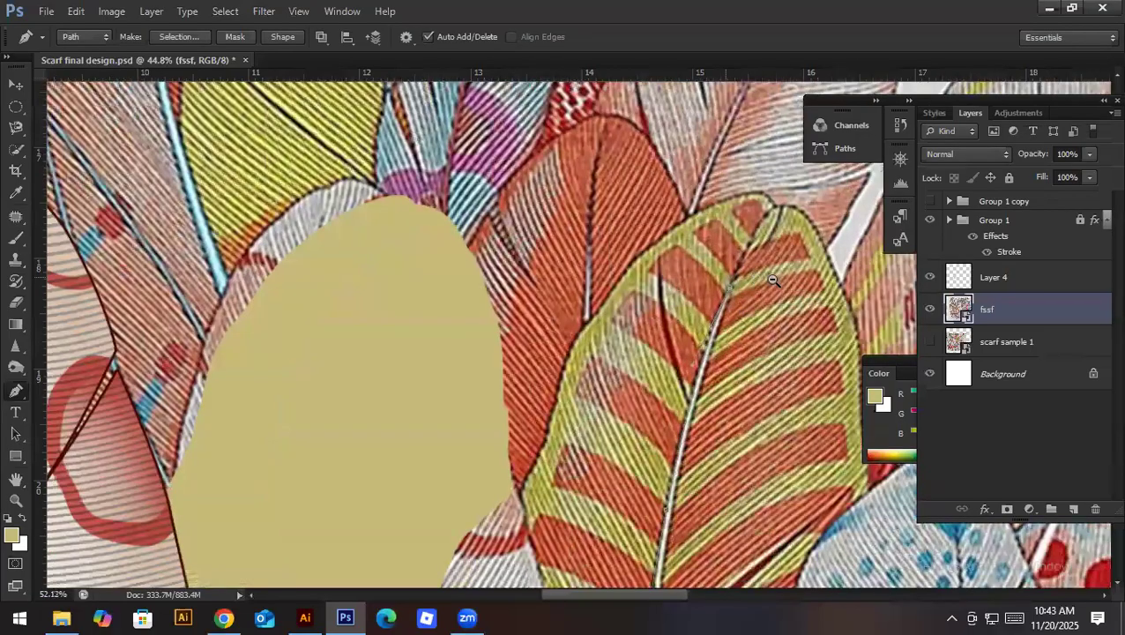
{"action": "left_click_drag", "start_coordinate": [782, 235], "coordinate": [765, 258]}
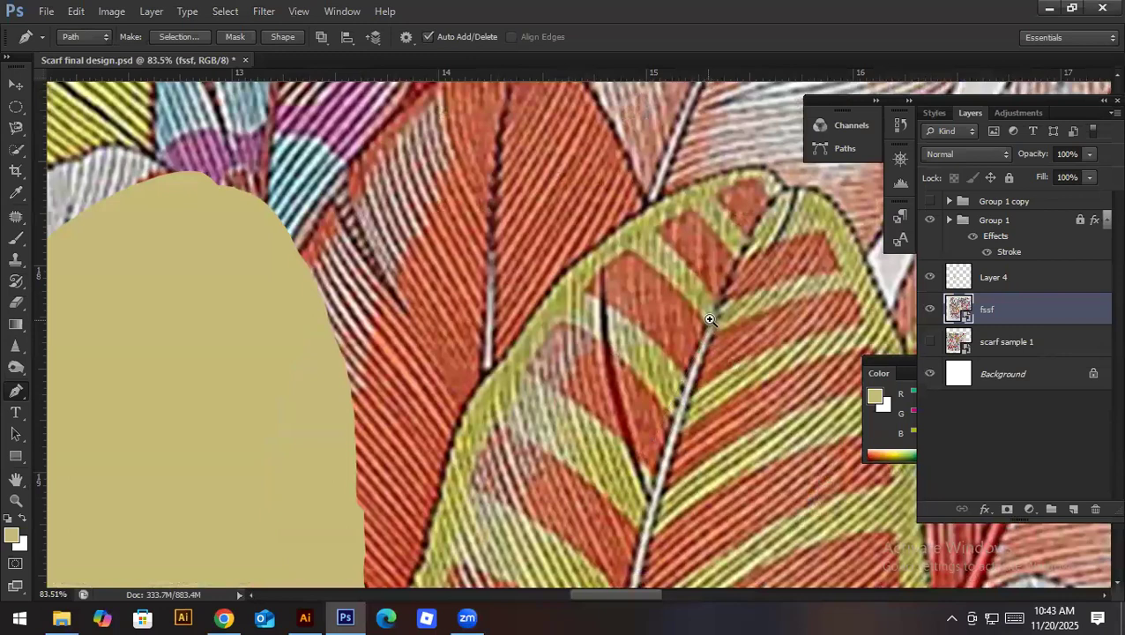
{"action": "scroll", "coordinate": [637, 264], "scroll_direction": "down", "scroll_amount": 2}
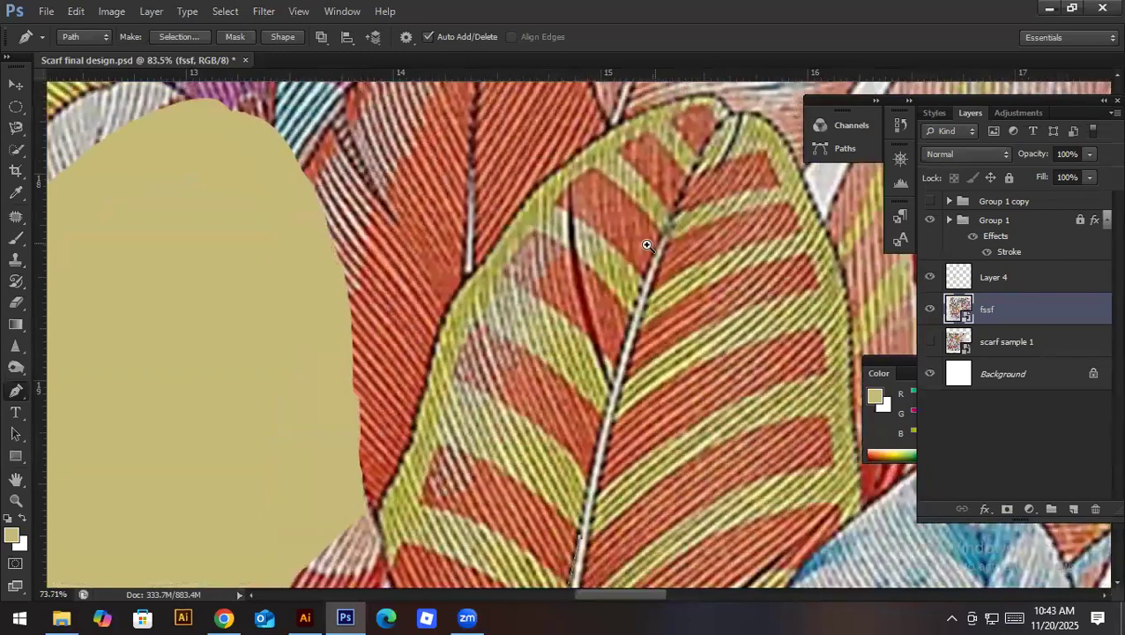
{"action": "left_click_drag", "start_coordinate": [664, 238], "coordinate": [667, 266]}
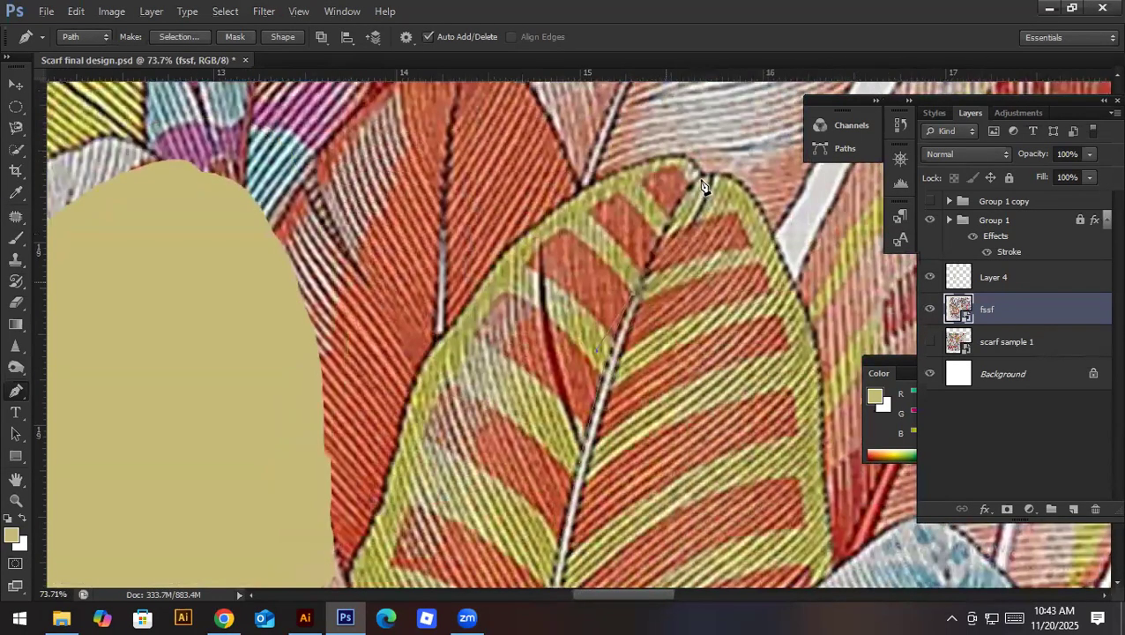
{"action": "left_click_drag", "start_coordinate": [699, 177], "coordinate": [715, 173]}
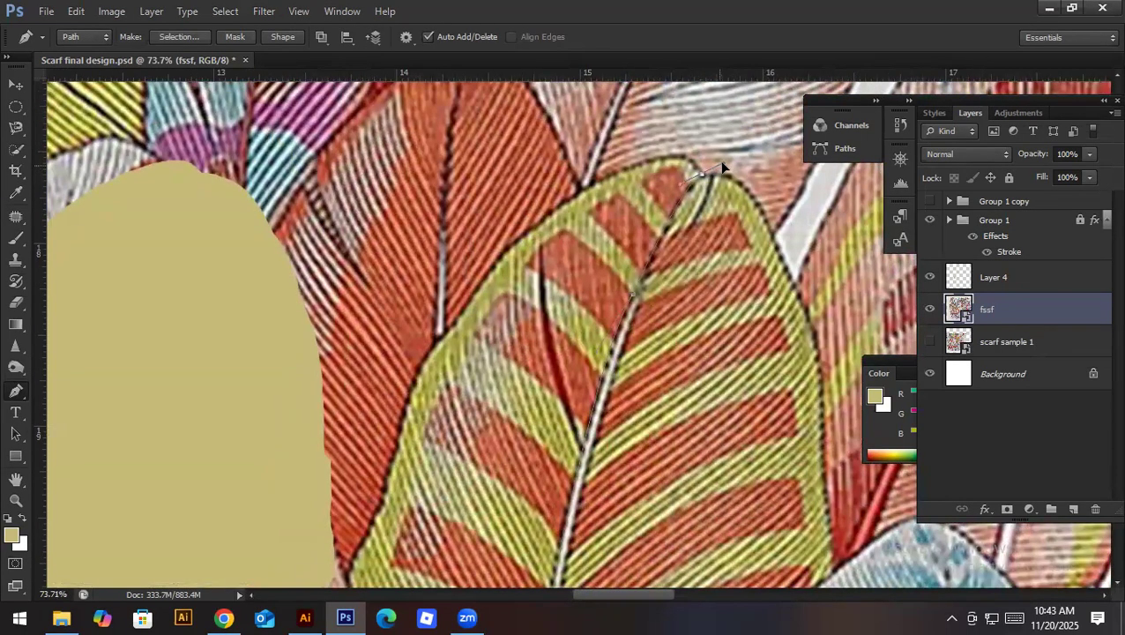
{"action": "left_click", "coordinate": [698, 176], "text": "alt"}
Step: Trace the quill's other edge back down to its base, close the path and turn it into a selection
{"action": "left_click_drag", "start_coordinate": [644, 284], "coordinate": [646, 261]}
{"action": "scroll", "coordinate": [656, 327], "scroll_direction": "down", "scroll_amount": 3}
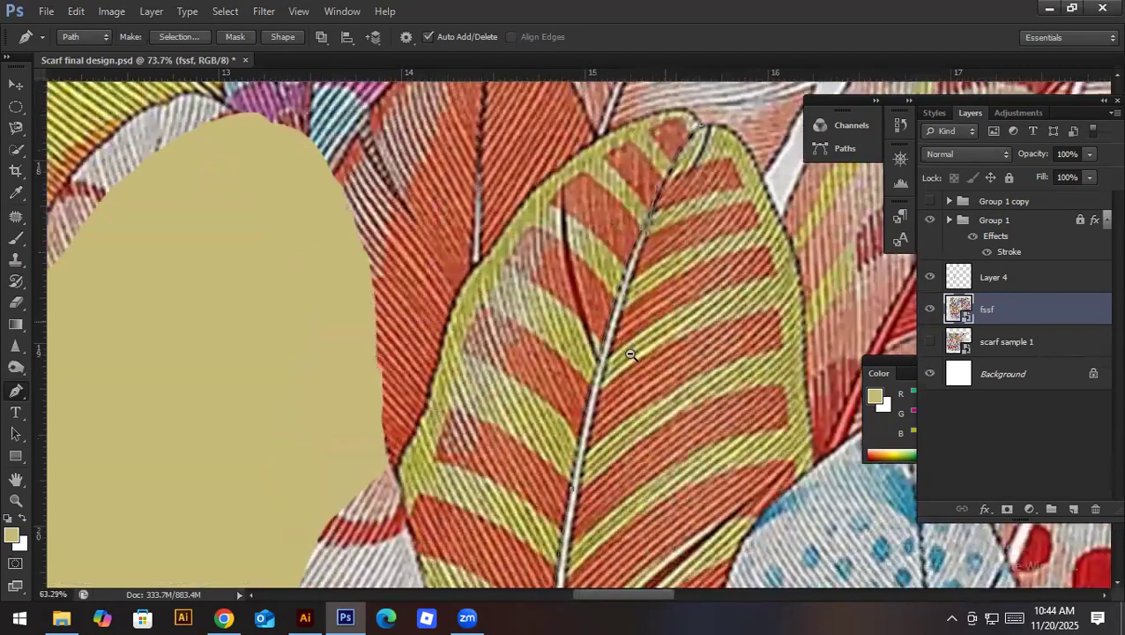
{"action": "left_click", "coordinate": [596, 447]}
{"action": "left_click_drag", "start_coordinate": [596, 490], "coordinate": [586, 537]}
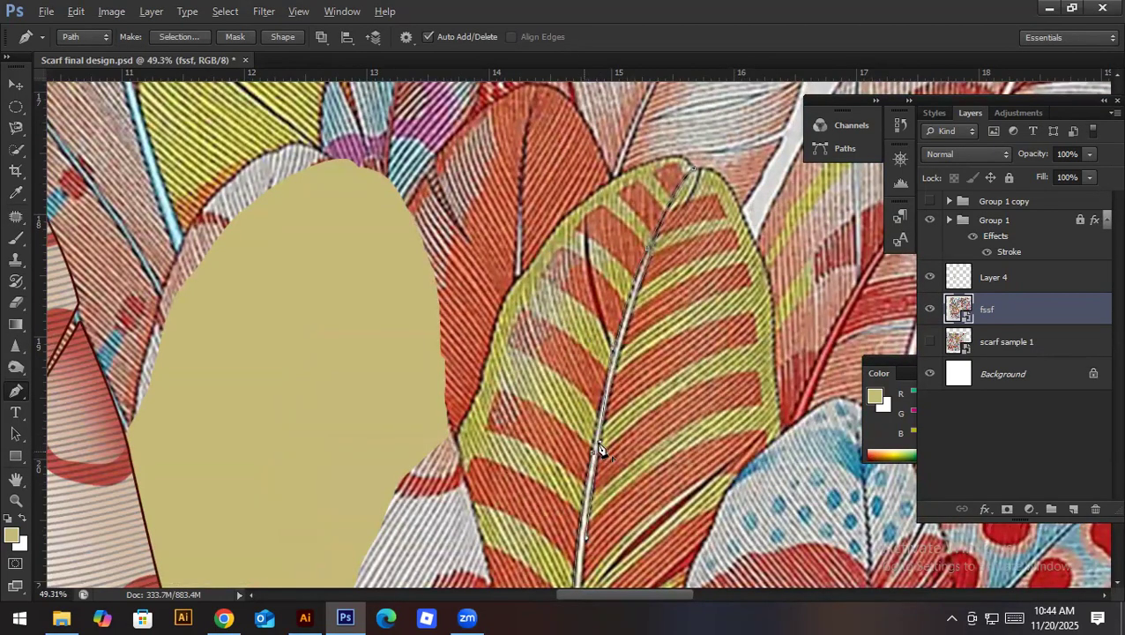
{"action": "scroll", "coordinate": [598, 449], "scroll_direction": "down", "scroll_amount": 3}
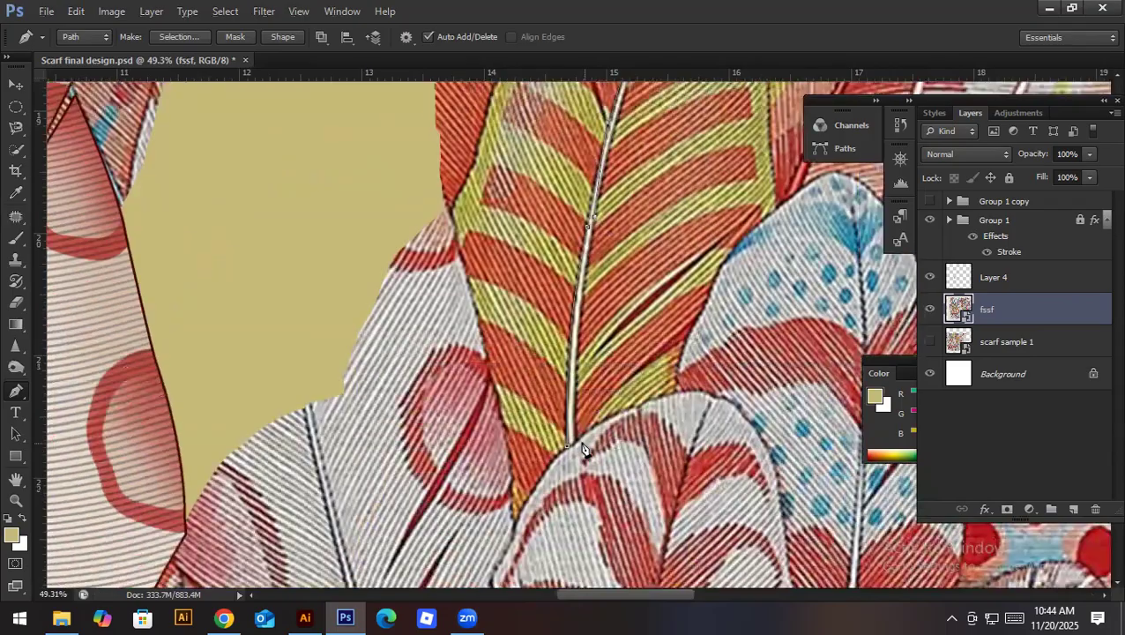
{"action": "left_click_drag", "start_coordinate": [578, 446], "coordinate": [597, 482]}
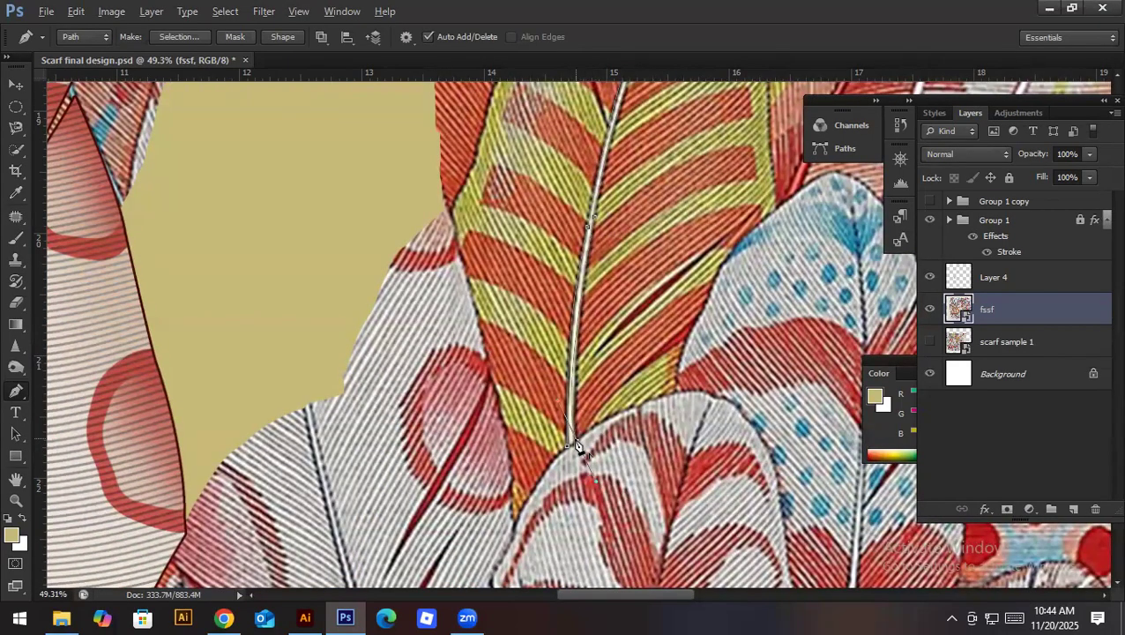
{"action": "scroll", "coordinate": [573, 446], "scroll_direction": "up", "scroll_amount": 1}
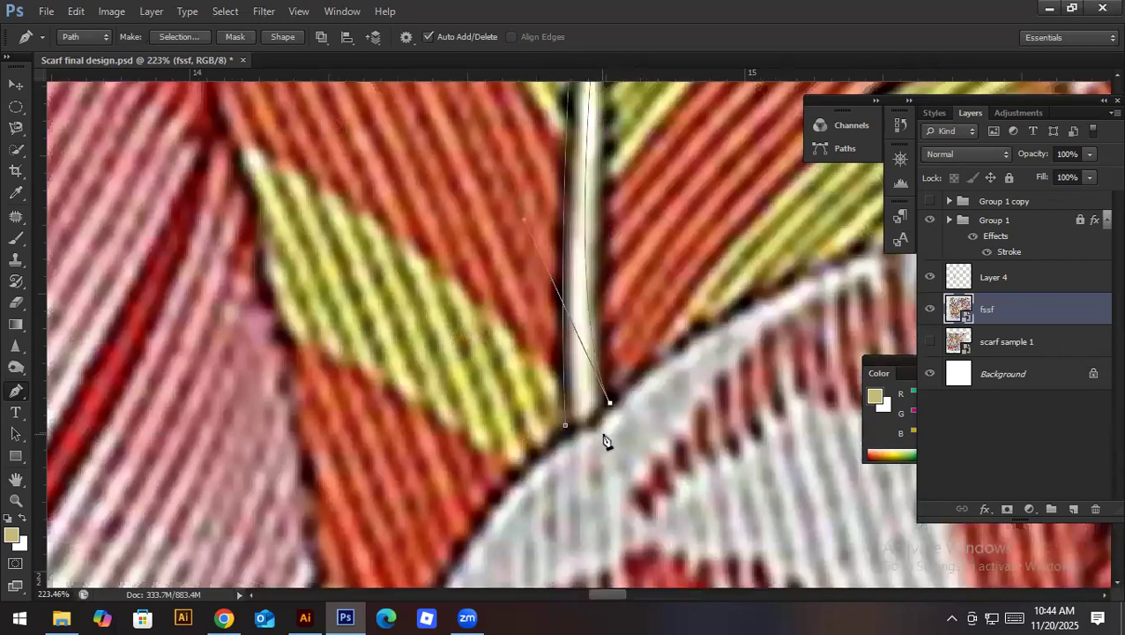
{"action": "left_click", "coordinate": [566, 428]}
{"action": "left_click_drag", "start_coordinate": [566, 428], "coordinate": [521, 377]}
{"action": "left_click_drag", "start_coordinate": [625, 368], "coordinate": [529, 379]}
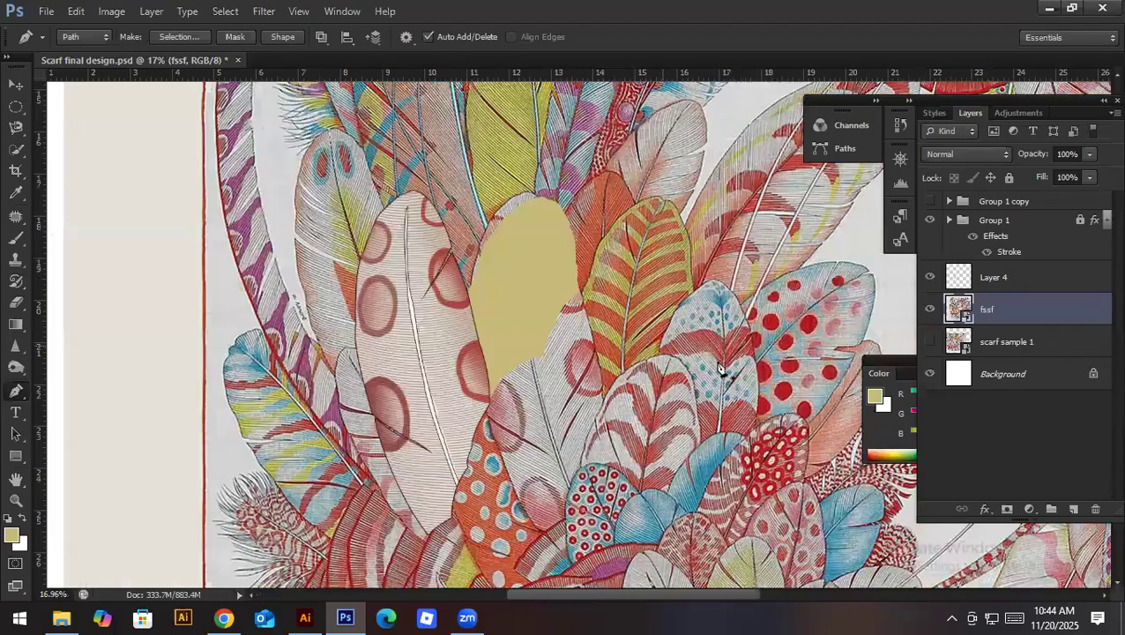
Step: Sample the off-white of the striped feather's quill as the foreground colour
{"action": "scroll", "coordinate": [719, 369], "scroll_direction": "up", "scroll_amount": 5}
{"action": "key", "text": "i"}
{"action": "scroll", "coordinate": [635, 388], "scroll_direction": "up", "scroll_amount": 3}
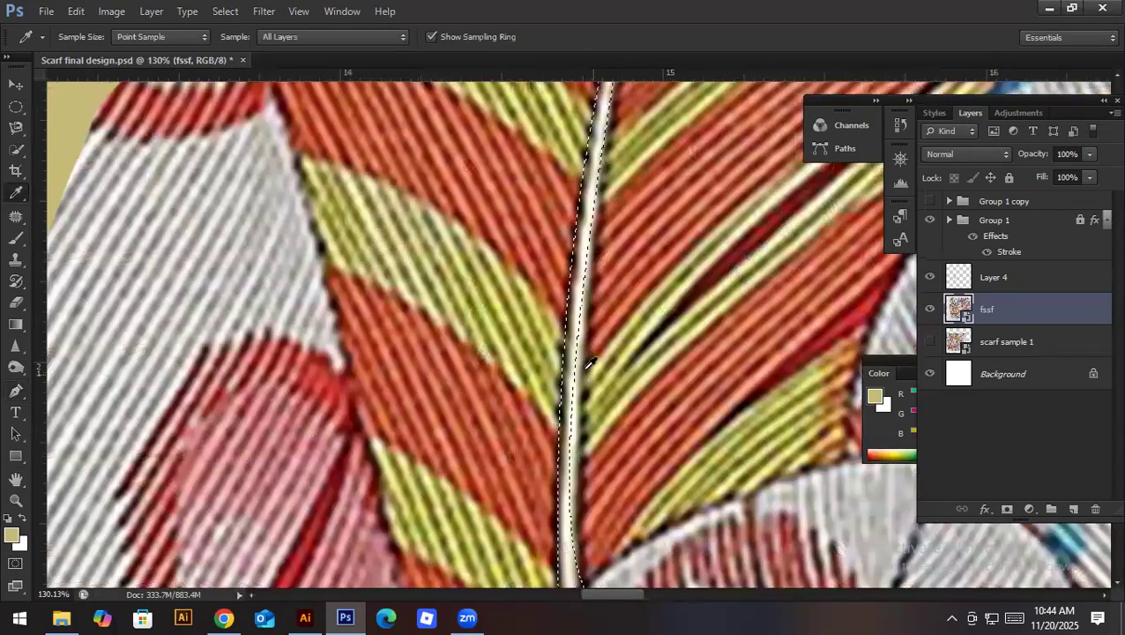
{"action": "left_click", "coordinate": [578, 357]}
{"action": "scroll", "coordinate": [560, 346], "scroll_direction": "down", "scroll_amount": 2}
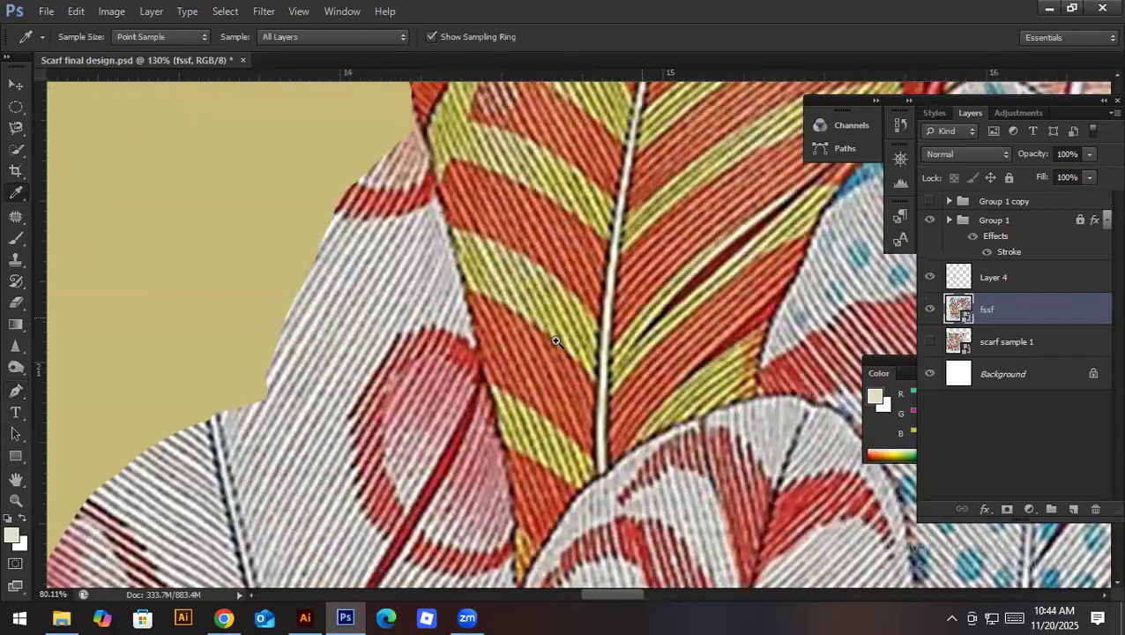
{"action": "scroll", "coordinate": [555, 341], "scroll_direction": "down", "scroll_amount": 2}
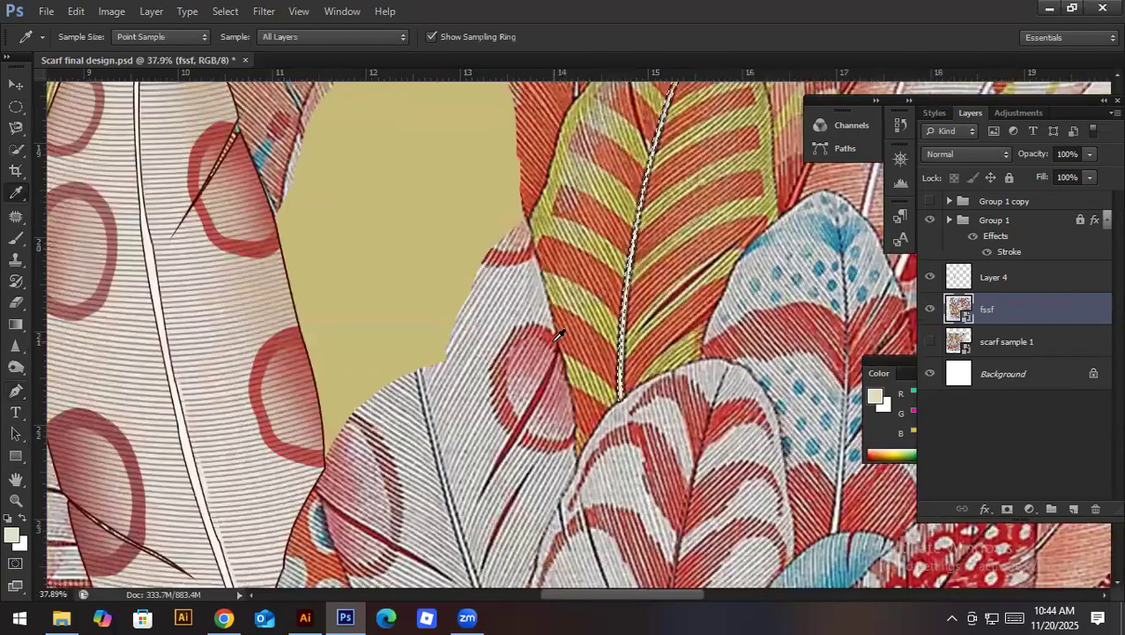
Step: Add a new layer above Layer 4, fill the quill selection with the sampled off-white and clear the selection
{"action": "left_click", "coordinate": [1072, 508]}
{"action": "left_click_drag", "start_coordinate": [979, 310], "coordinate": [986, 263]}
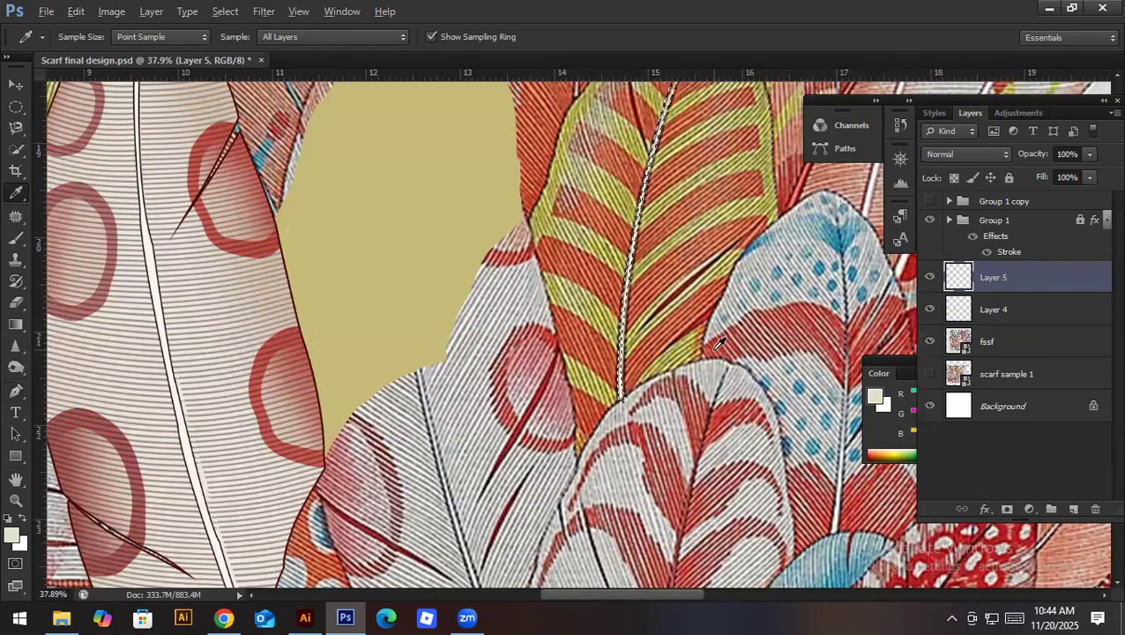
{"action": "key", "text": "alt+BackSpace"}
{"action": "key", "text": "ctrl+d"}
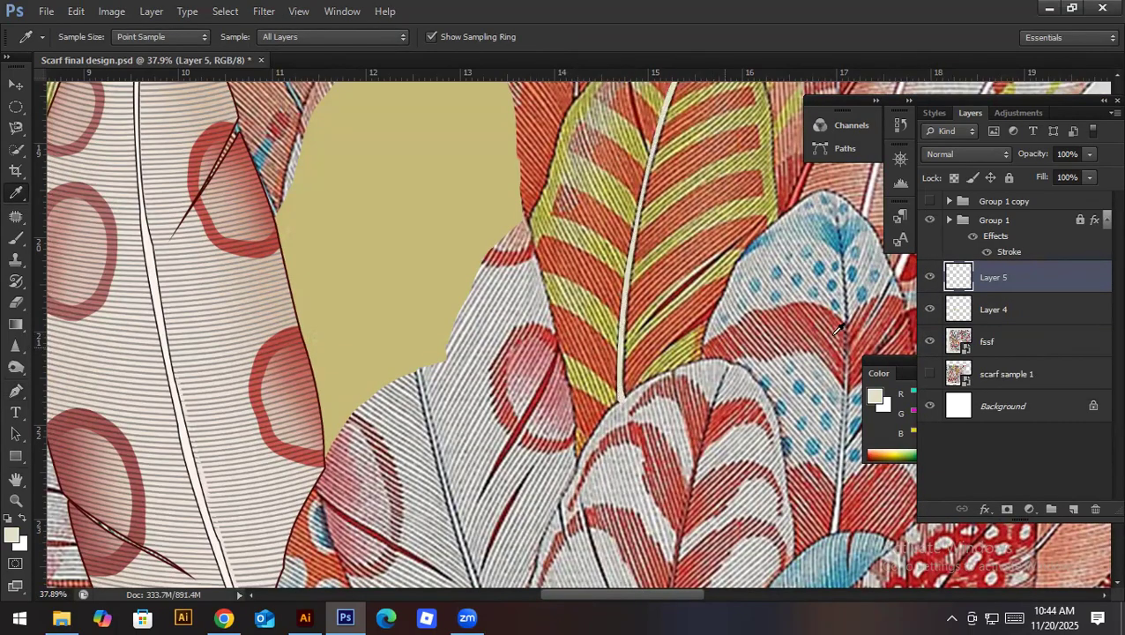
Step: Give the quill layer a black outside stroke with a size of 4 px
{"action": "left_click", "coordinate": [984, 509]}
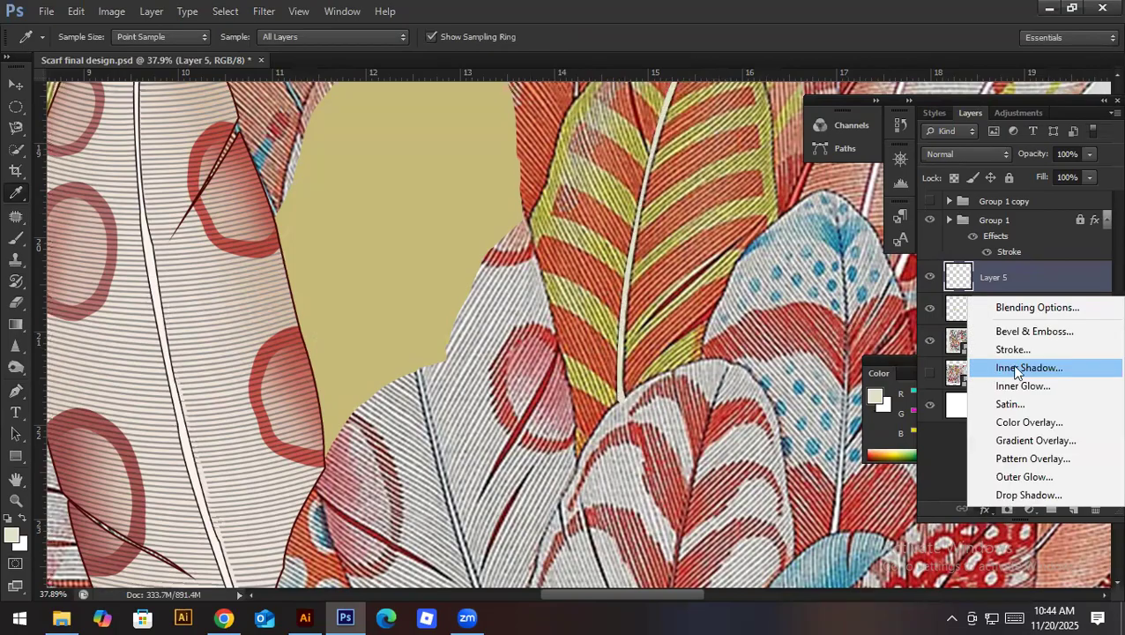
{"action": "left_click", "coordinate": [1013, 349]}
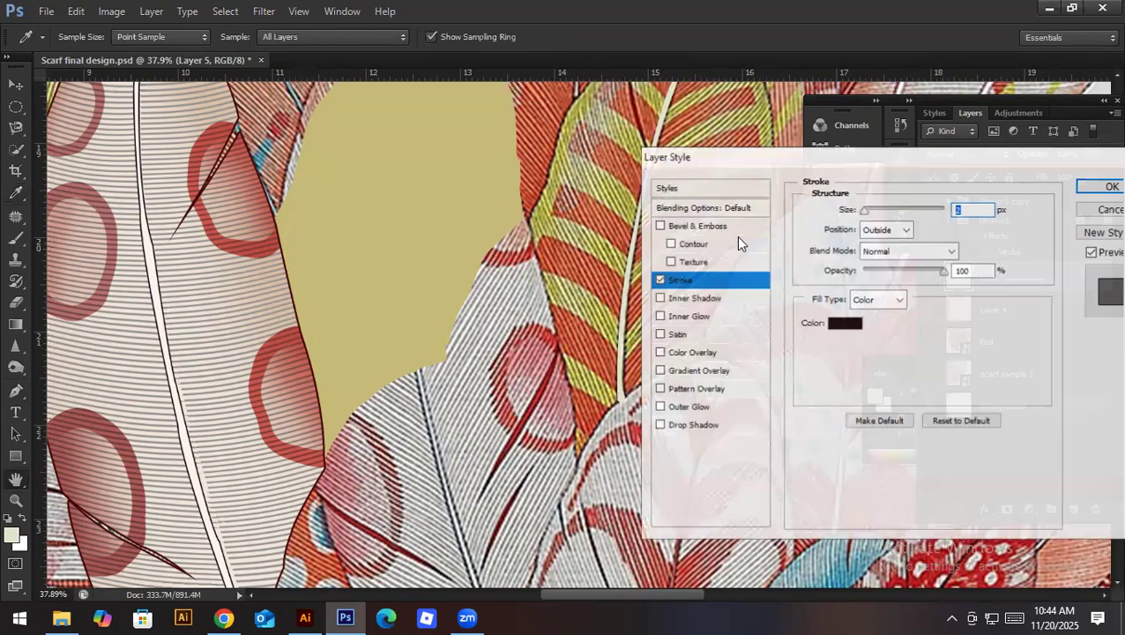
{"action": "left_click_drag", "start_coordinate": [708, 159], "coordinate": [853, 156]}
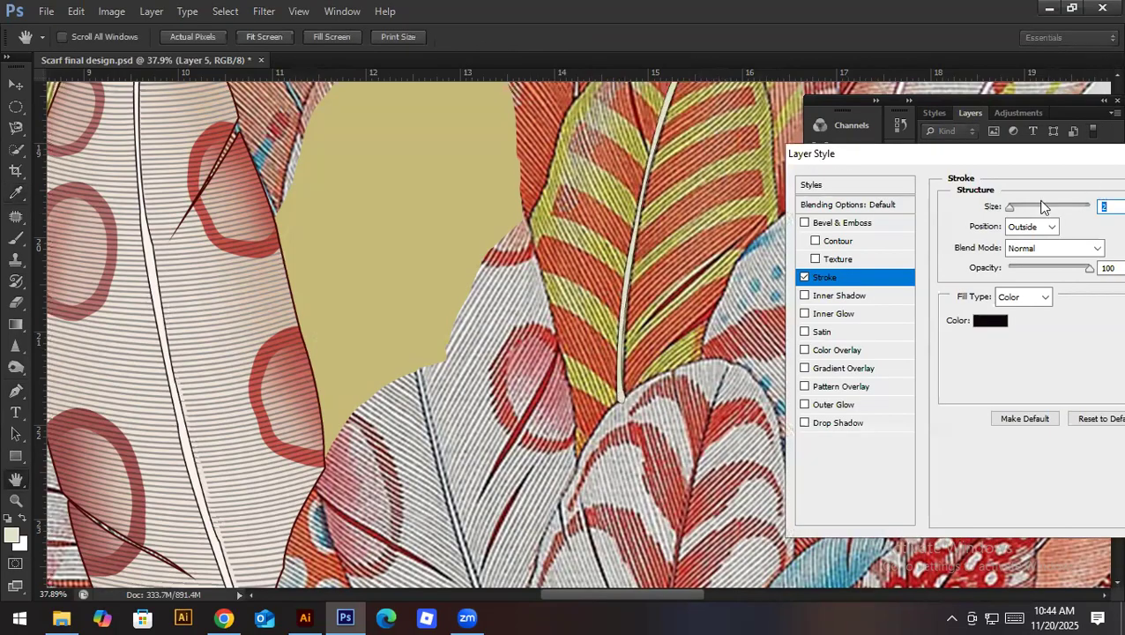
{"action": "type", "text": "4"}
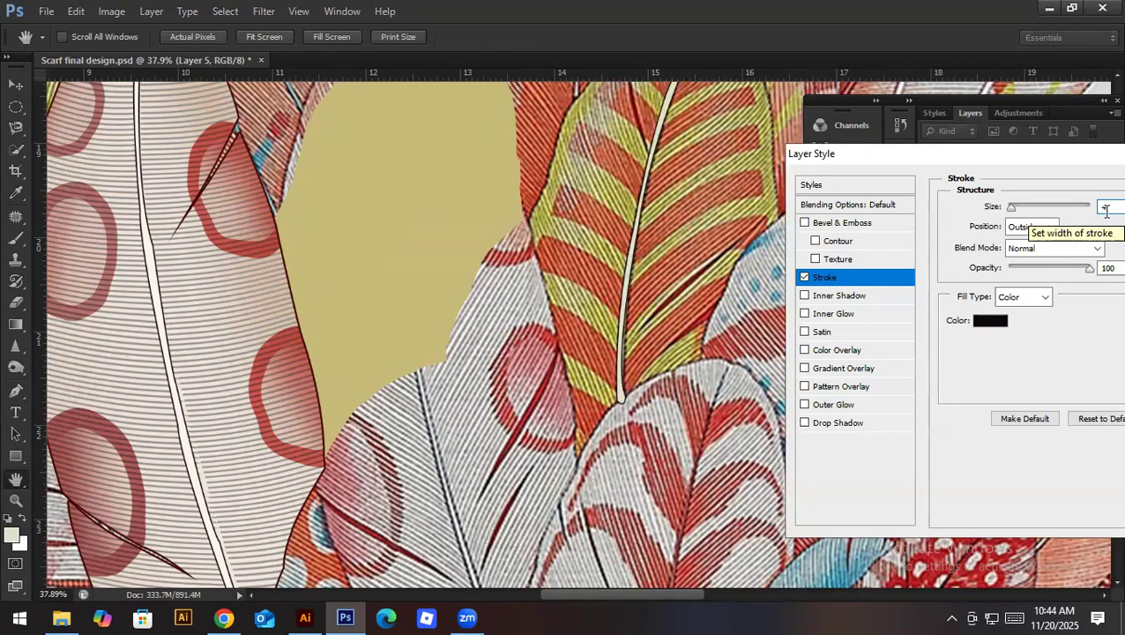
{"action": "left_click_drag", "start_coordinate": [1018, 159], "coordinate": [816, 159]}
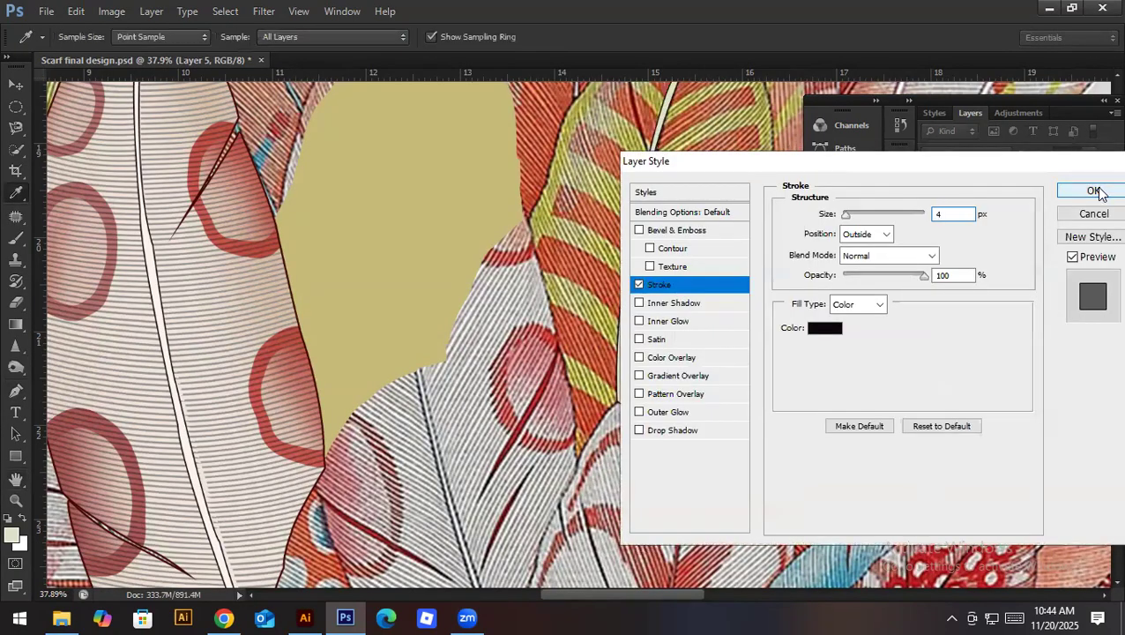
{"action": "left_click", "coordinate": [1084, 190]}
Step: Clip the quill layer to the tan base shape on Layer 4 and toggle the base's visibility to check it
{"action": "left_click_drag", "start_coordinate": [1000, 316], "coordinate": [1002, 320]}
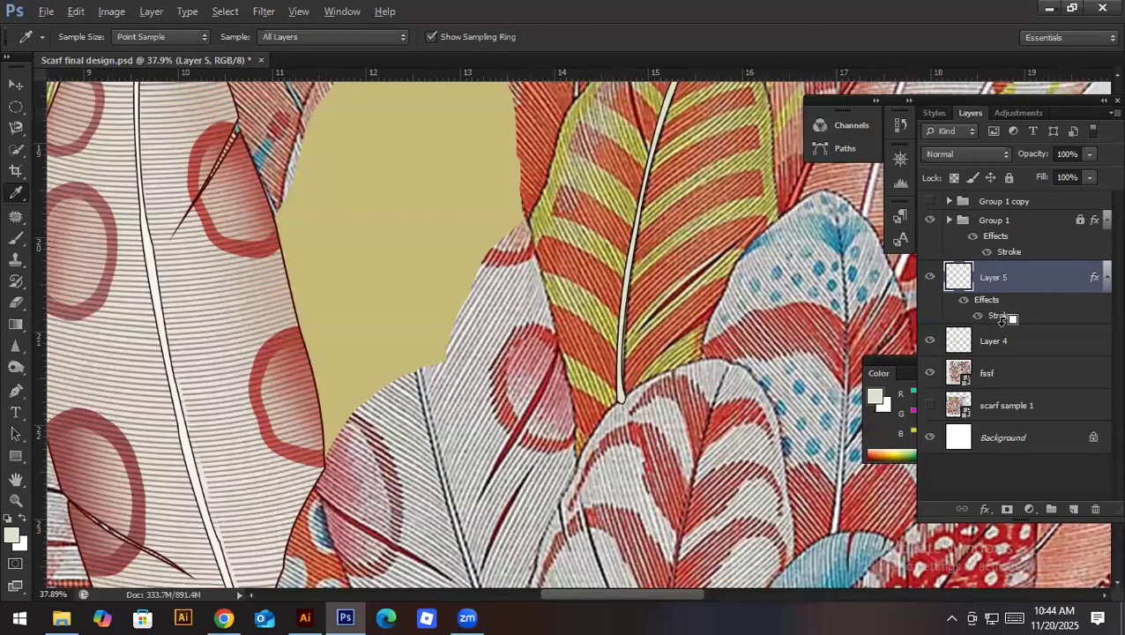
{"action": "left_click", "coordinate": [1003, 321], "text": "alt"}
{"action": "left_click_drag", "start_coordinate": [694, 280], "coordinate": [648, 332]}
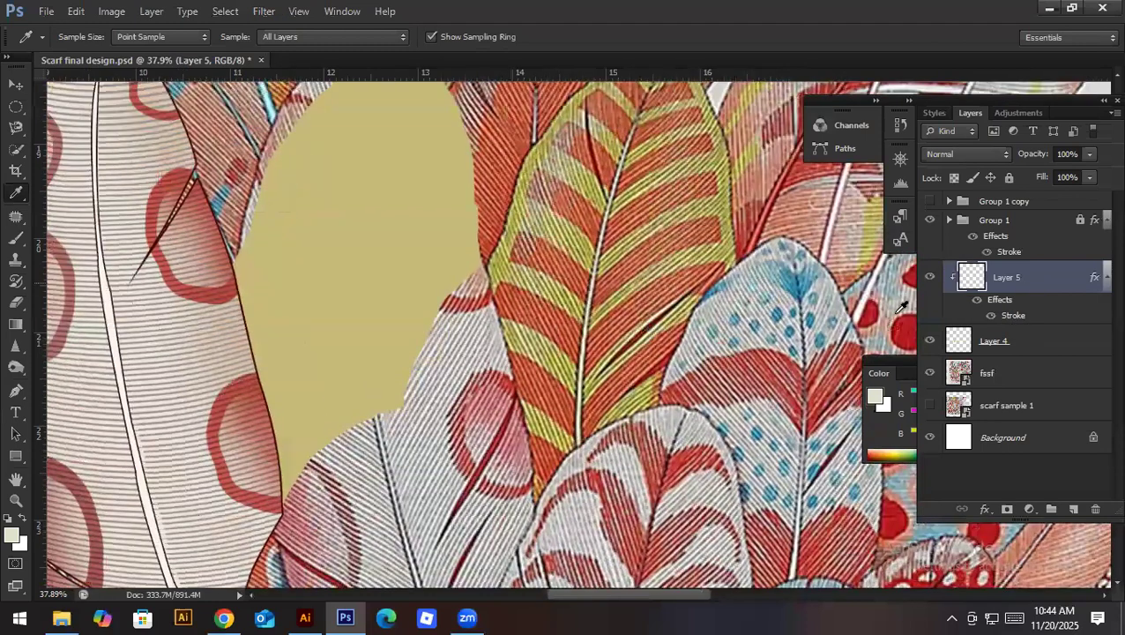
{"action": "left_click", "coordinate": [929, 340]}
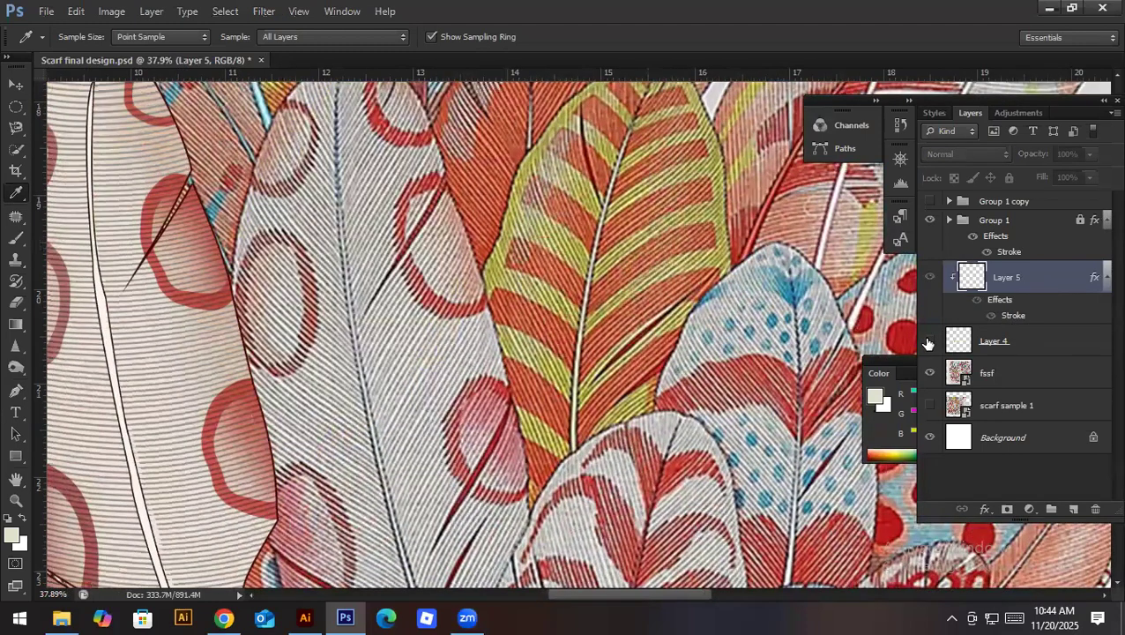
{"action": "left_click", "coordinate": [929, 341]}
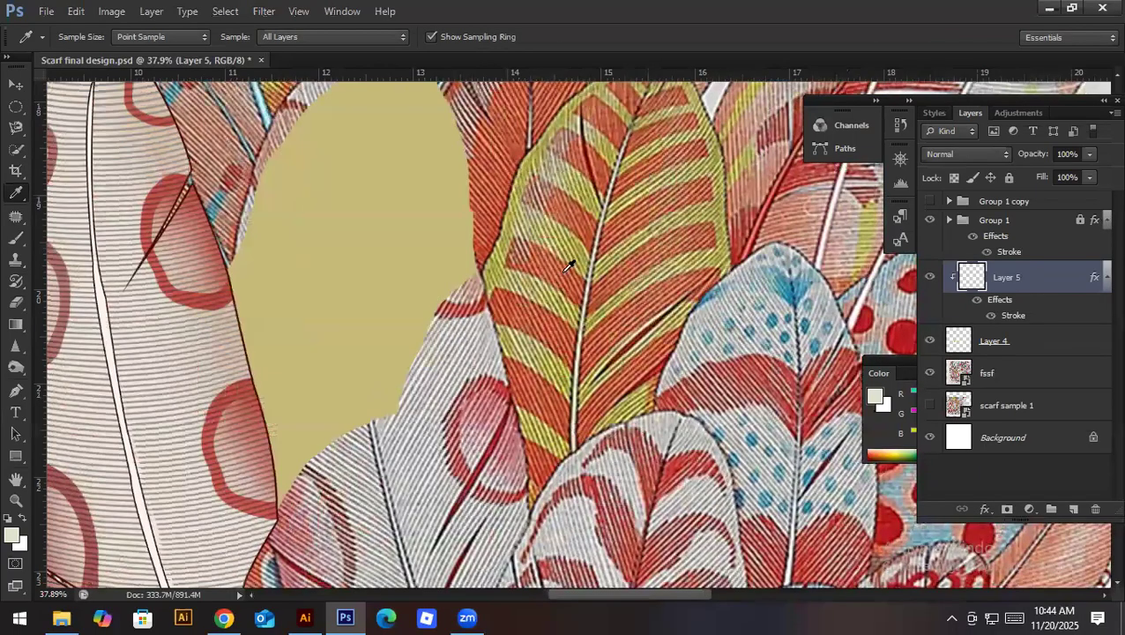
Step: Move the quill onto the tan base shape with Free Transform so its tip meets the shape's upper edge
{"action": "key", "text": "v"}
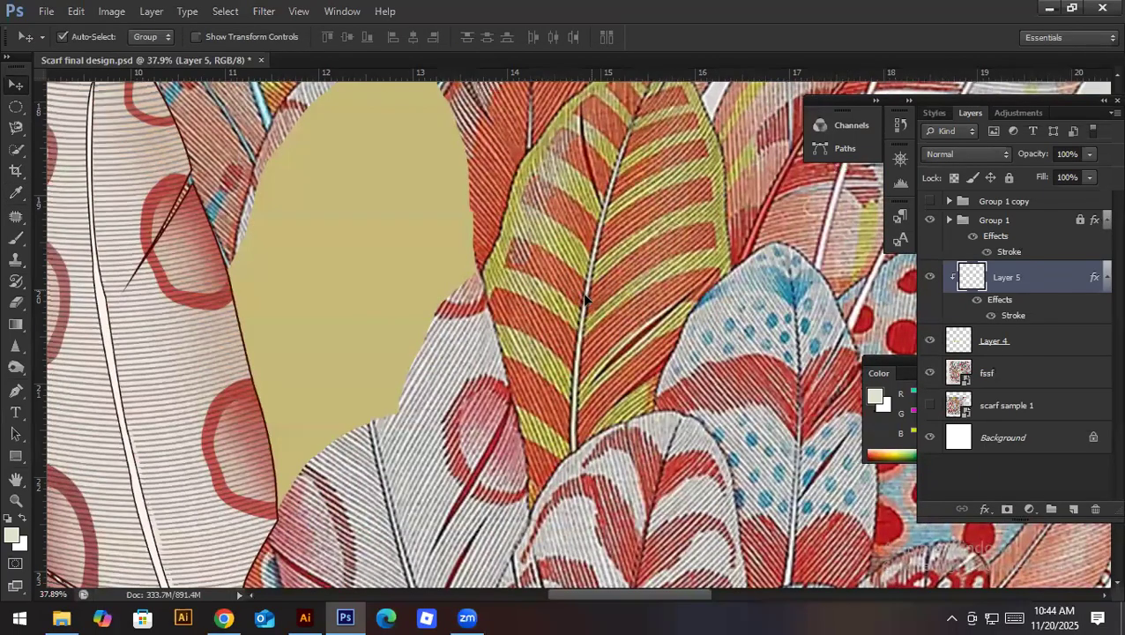
{"action": "key", "text": "ctrl+t"}
{"action": "left_click_drag", "start_coordinate": [582, 306], "coordinate": [376, 299]}
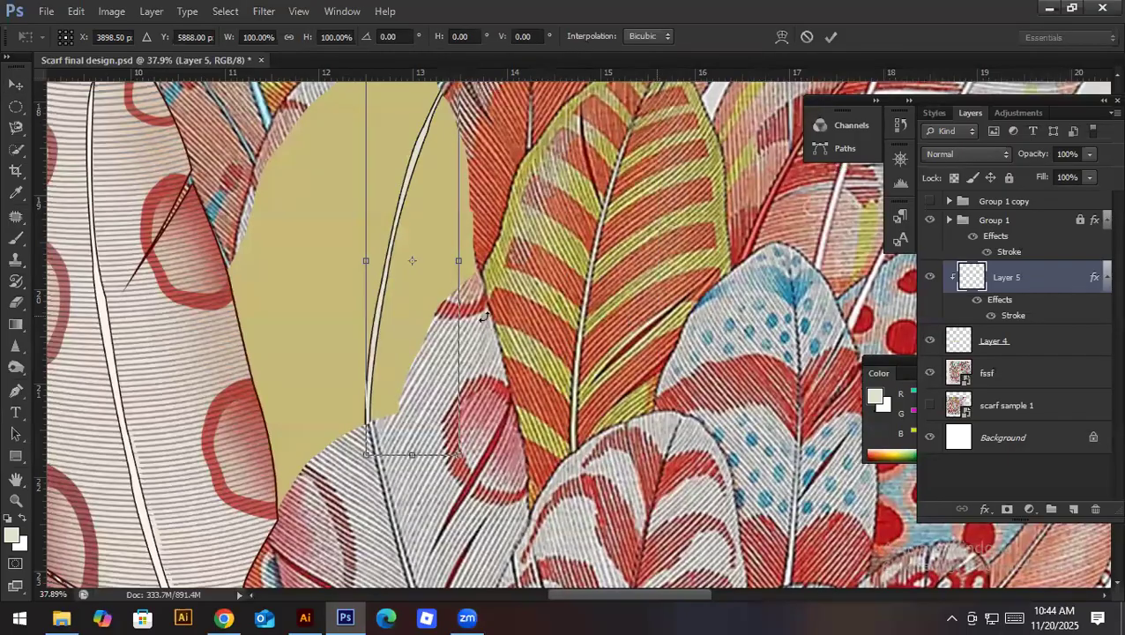
{"action": "left_click_drag", "start_coordinate": [485, 268], "coordinate": [498, 287]}
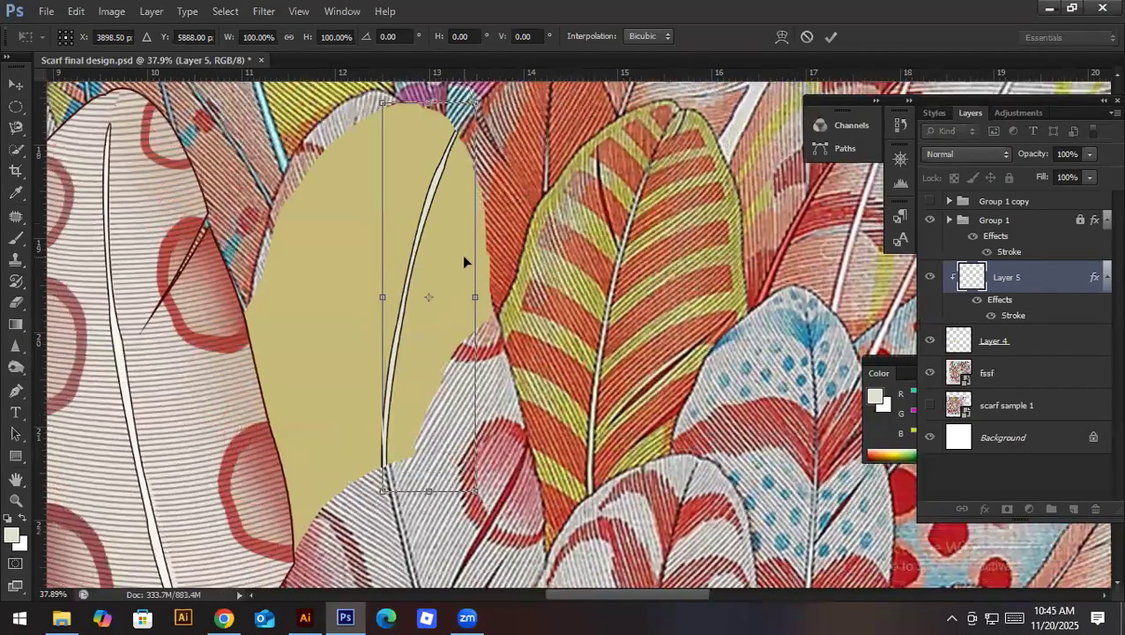
{"action": "left_click_drag", "start_coordinate": [416, 259], "coordinate": [350, 263]}
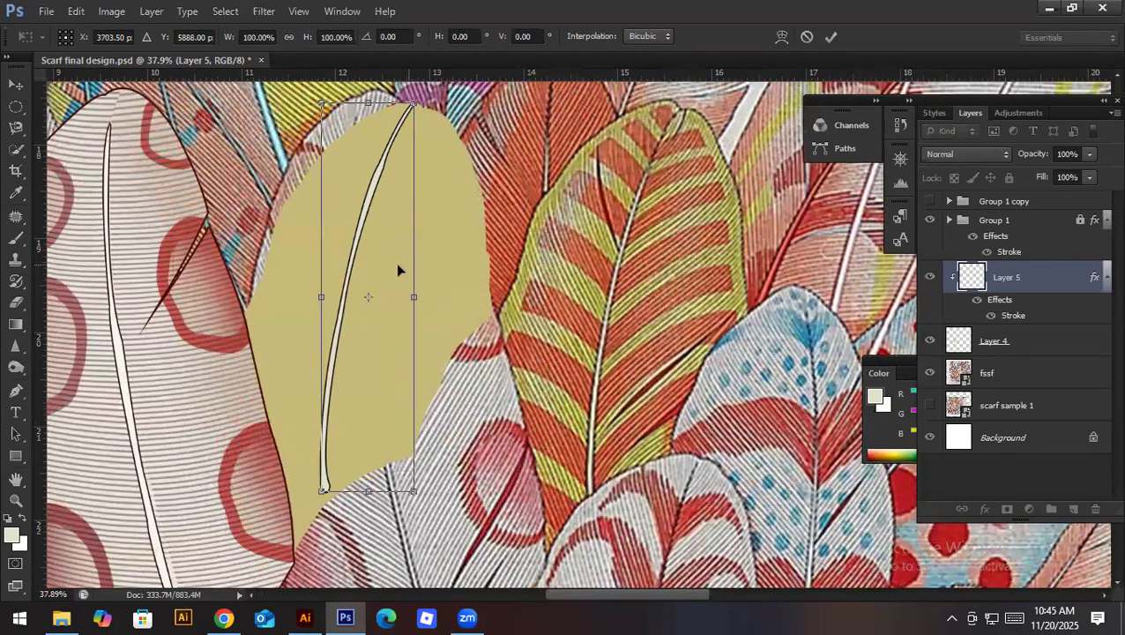
{"action": "key", "text": "Return"}
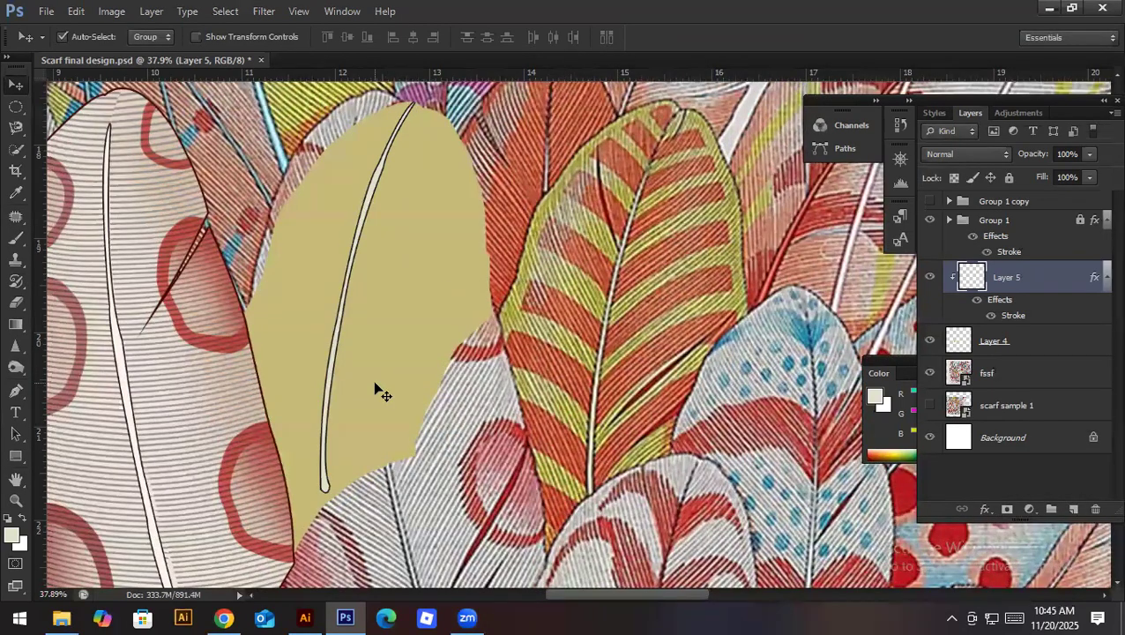
Step: Release the clipping mask from the quill layer
{"action": "right_click", "coordinate": [1044, 290]}
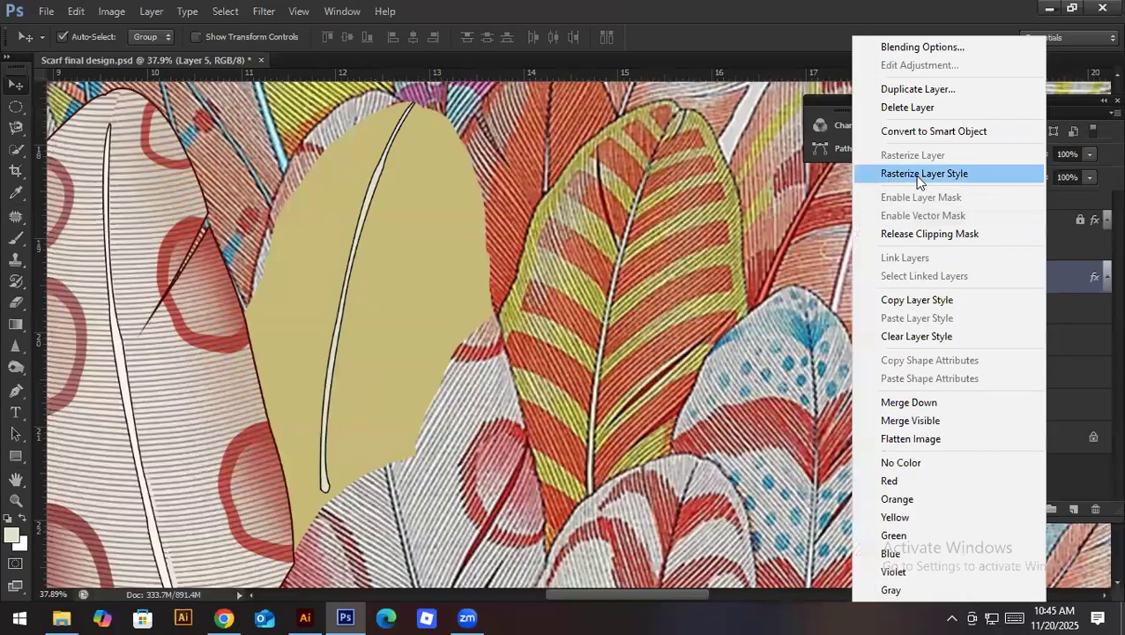
{"action": "left_click", "coordinate": [920, 233]}
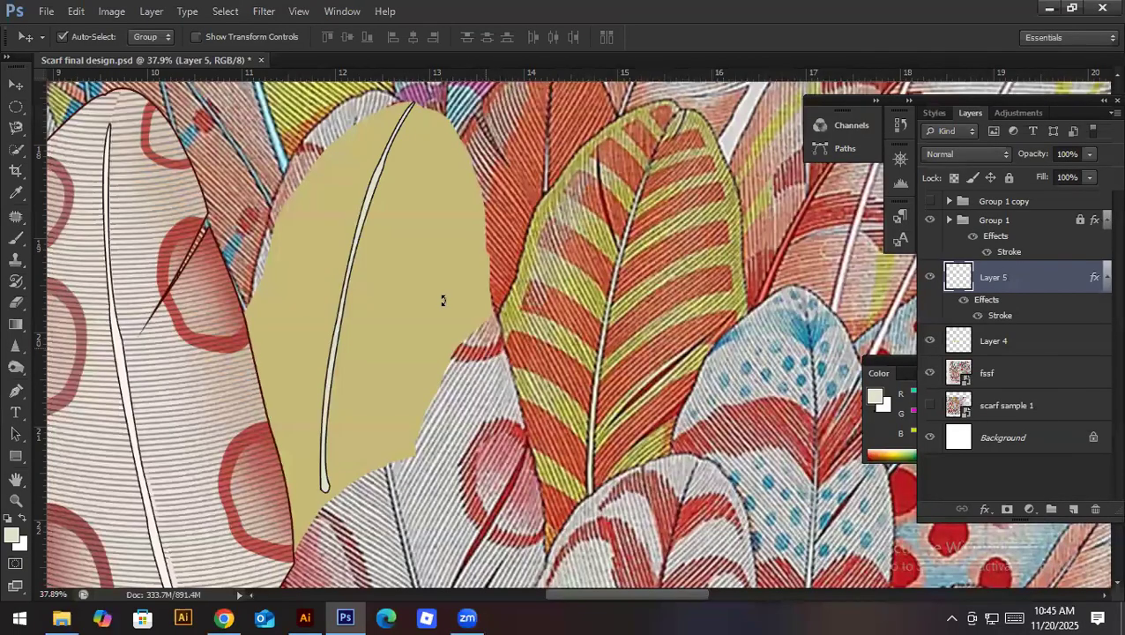
Step: Rotate the quill about -4.4° with Free Transform and reposition it so its tip sits near the tan shape's upper edge
{"action": "key", "text": "ctrl+t"}
{"action": "left_click_drag", "start_coordinate": [441, 300], "coordinate": [394, 261]}
{"action": "key", "text": "Escape"}
{"action": "key", "text": "ctrl+t"}
{"action": "mouse_move", "coordinate": [366, 273]}
{"action": "left_mouse_down"}
{"action": "mouse_move", "coordinate": [372, 289]}
{"action": "mouse_move", "coordinate": [385, 280]}
{"action": "left_mouse_up"}
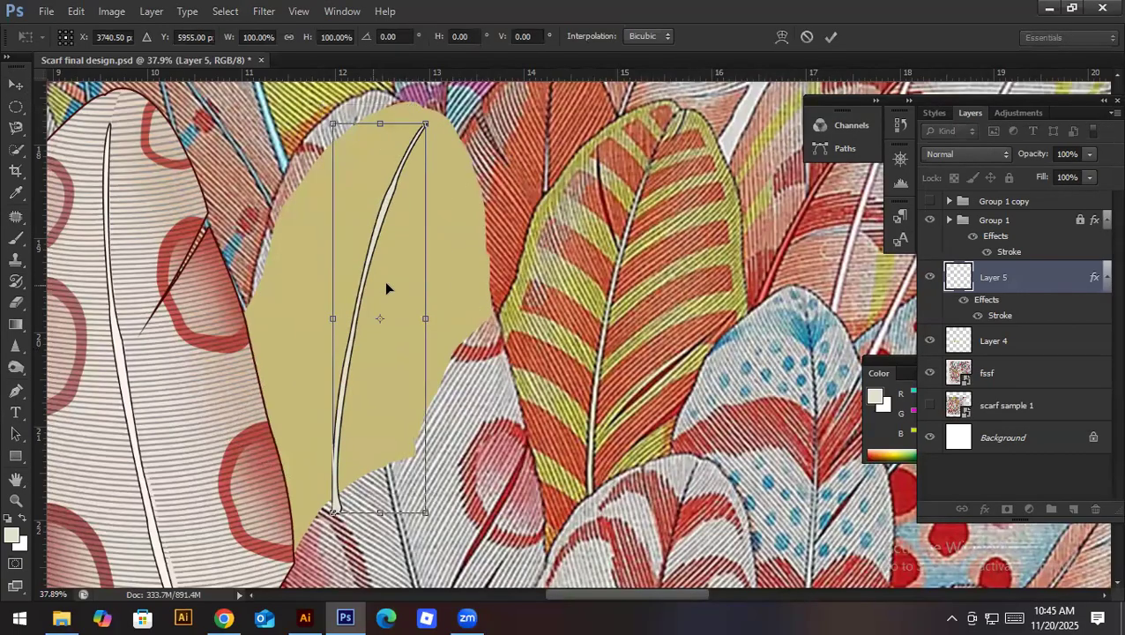
{"action": "left_click_drag", "start_coordinate": [466, 274], "coordinate": [445, 315]}
{"action": "left_click_drag", "start_coordinate": [430, 239], "coordinate": [424, 219]}
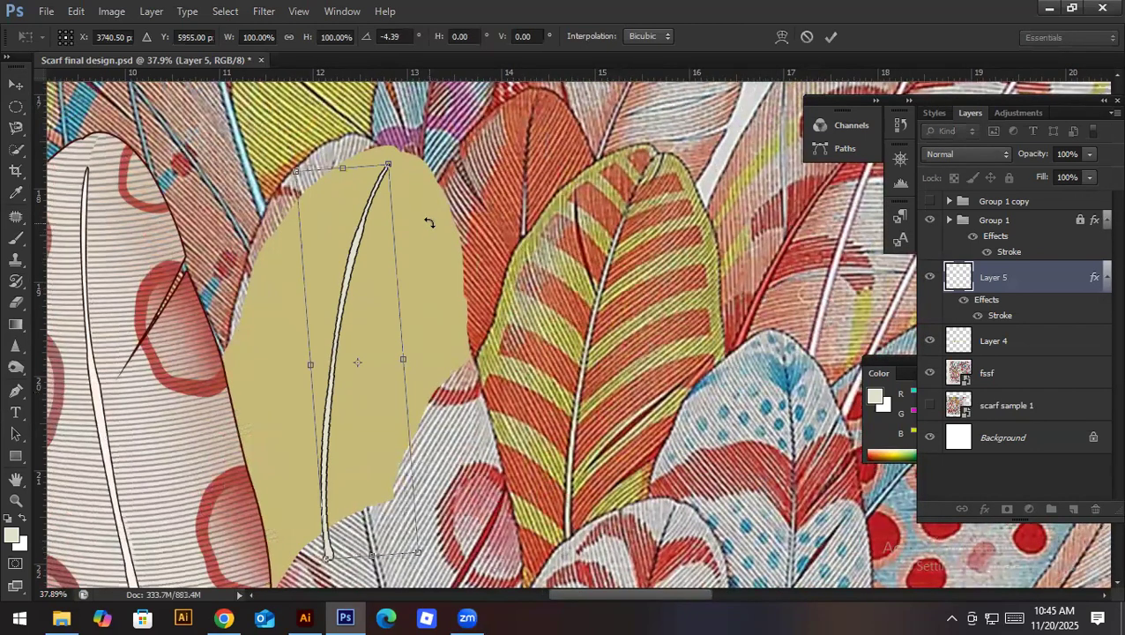
{"action": "mouse_move", "coordinate": [373, 193]}
{"action": "left_mouse_down"}
{"action": "mouse_move", "coordinate": [386, 187]}
{"action": "mouse_move", "coordinate": [384, 212]}
{"action": "left_mouse_up"}
{"action": "key", "text": "Return"}
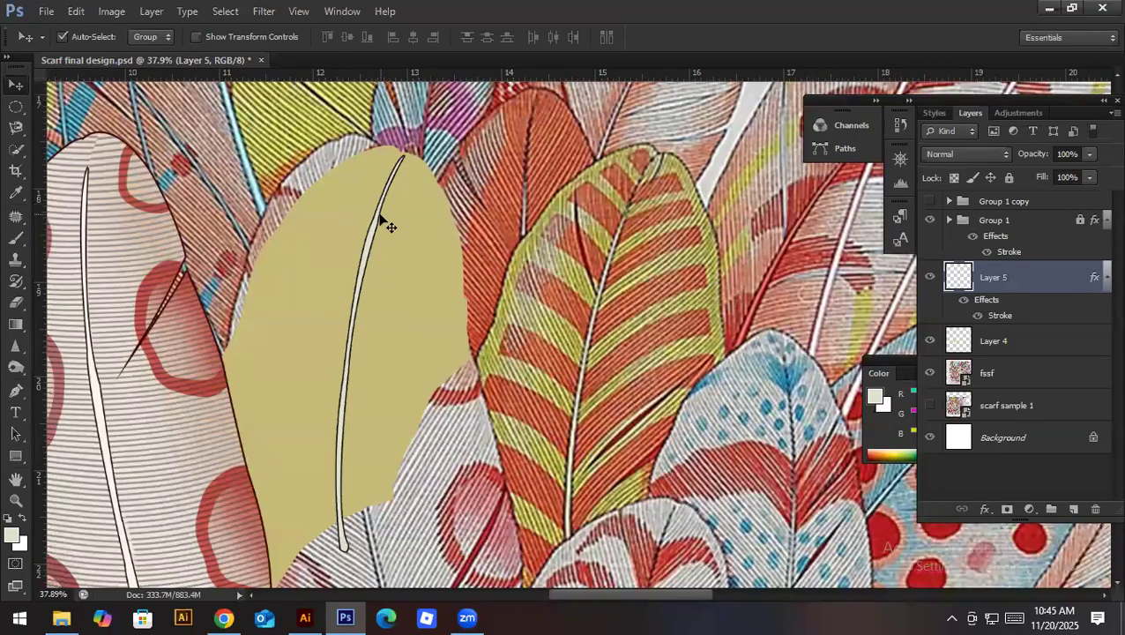
Step: Nudge the quill slightly left on the tan base shape to fine-tune its position
{"action": "key", "text": "Left"}
{"action": "key", "text": "Left"}
{"action": "key", "text": "Left"}
{"action": "key", "text": "Left"}
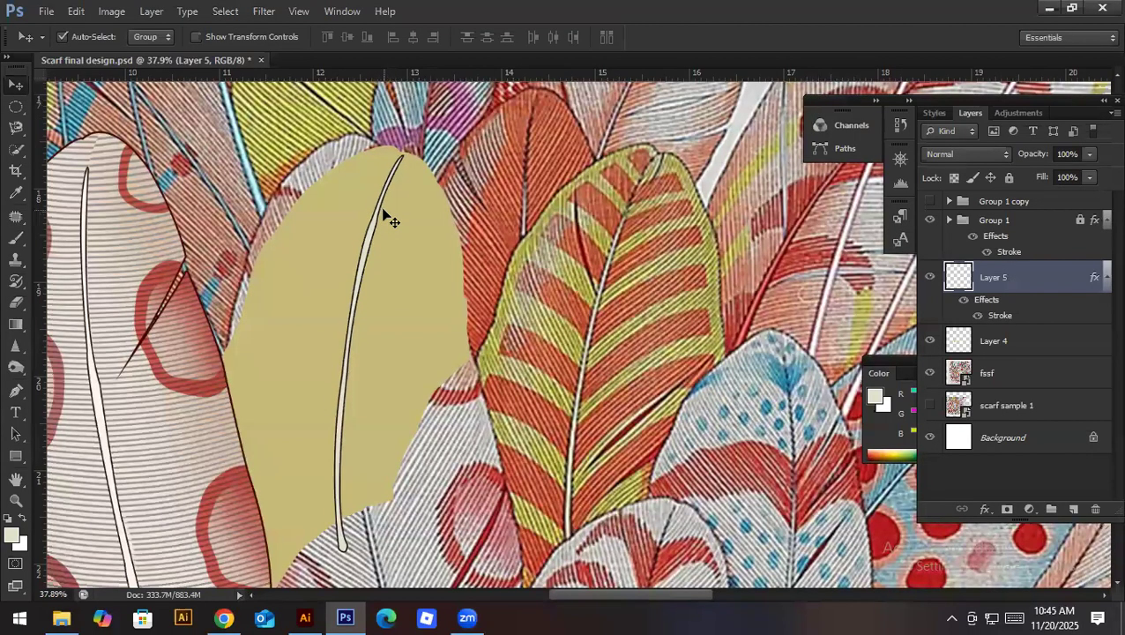
{"action": "key", "text": "Left"}
{"action": "key", "text": "Left"}
{"action": "key", "text": "Left"}
{"action": "key", "text": "Left"}
{"action": "key", "text": "Right"}
{"action": "key", "text": "Right"}
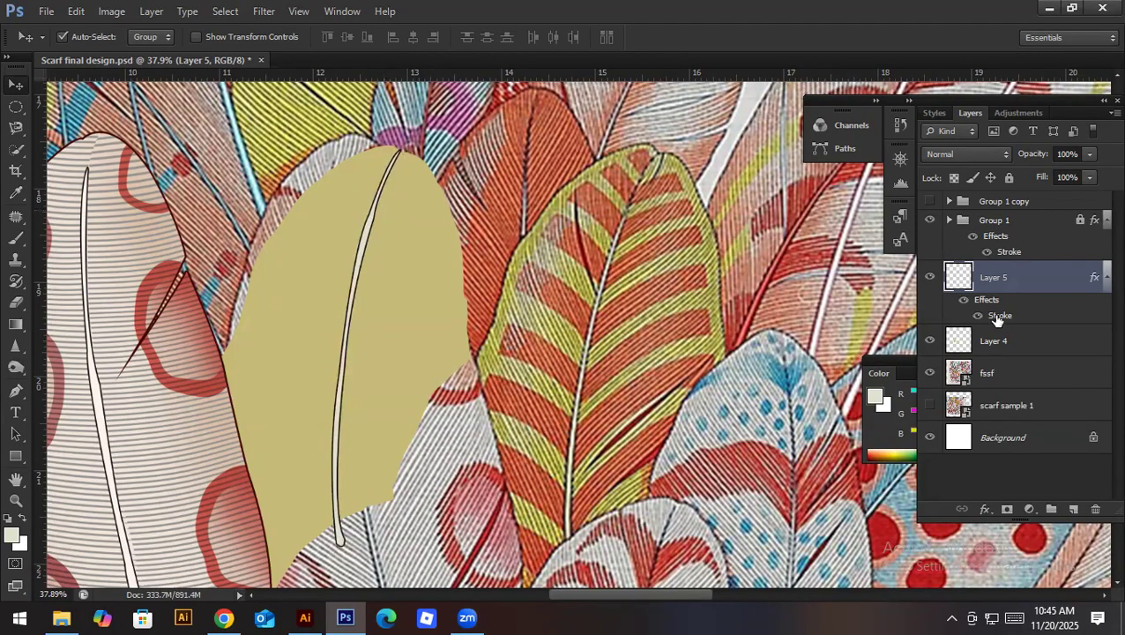
Step: Review the quill's outside stroke settings, accept them and clip the quill layer to the tan base shape
{"action": "double_click", "coordinate": [996, 316]}
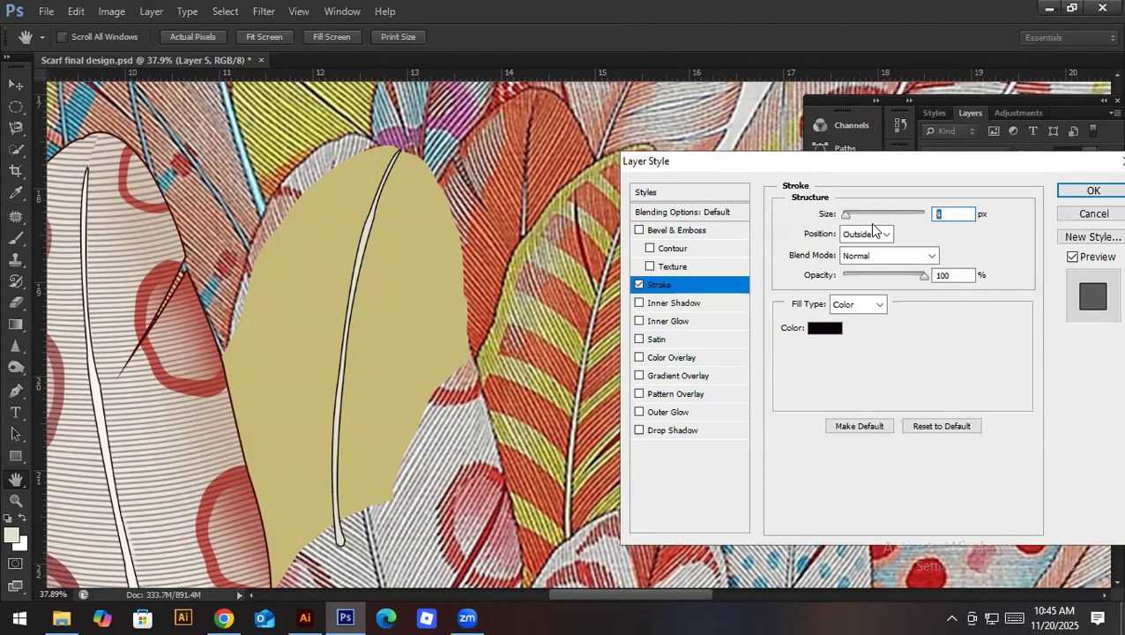
{"action": "left_click", "coordinate": [1067, 194]}
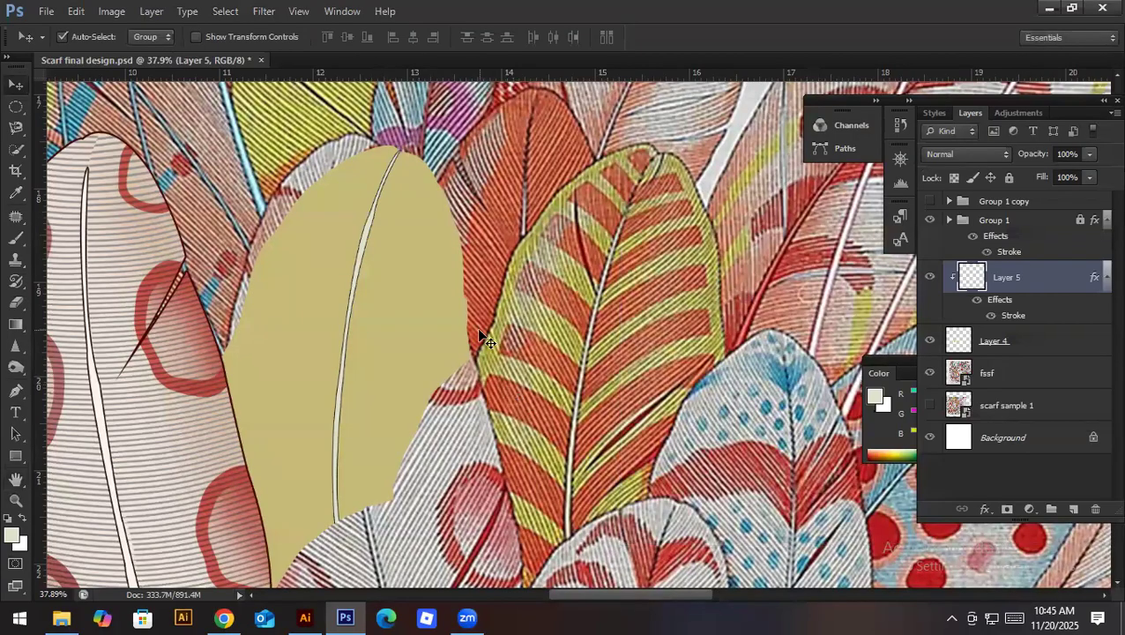
Step: Trace the dark curved split on the upper part of the striped feather with the Pen tool and convert it to a selection
{"action": "key", "text": "p"}
{"action": "scroll", "coordinate": [609, 300], "scroll_direction": "up", "scroll_amount": 1}
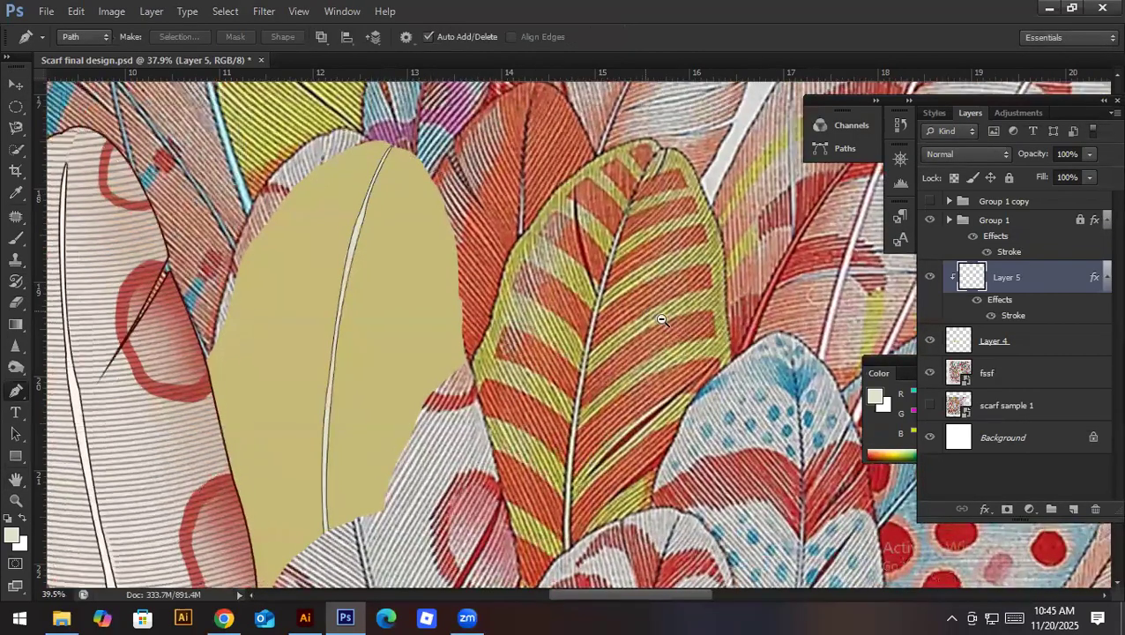
{"action": "left_click", "coordinate": [570, 169]}
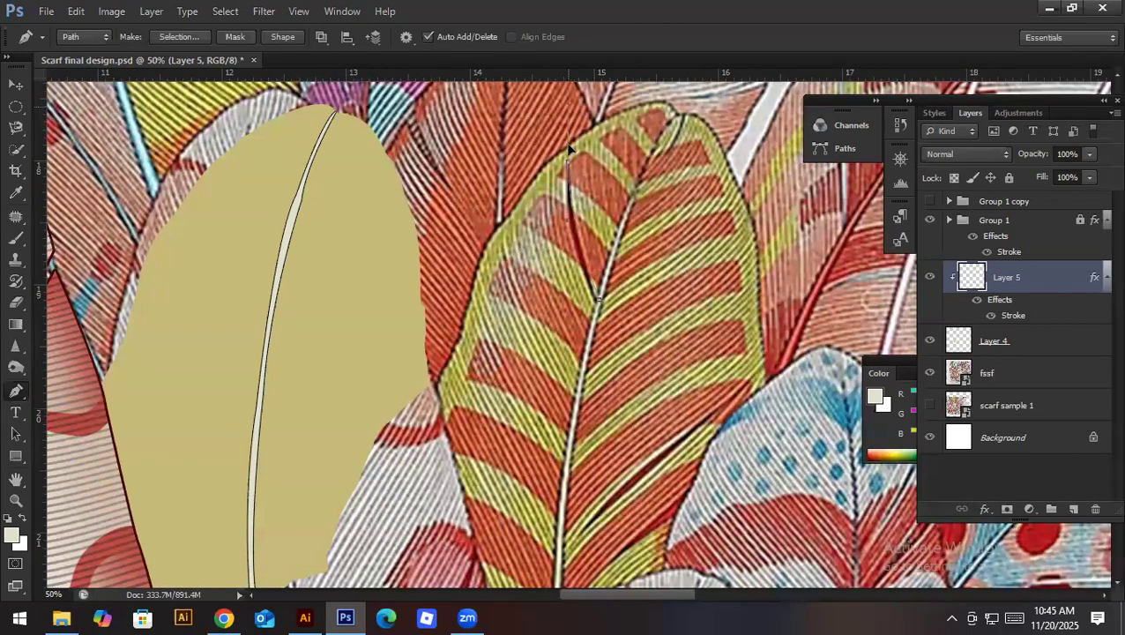
{"action": "left_click", "coordinate": [568, 163], "text": "alt"}
{"action": "left_click_drag", "start_coordinate": [599, 300], "coordinate": [641, 346]}
{"action": "key", "text": "ctrl+Return"}
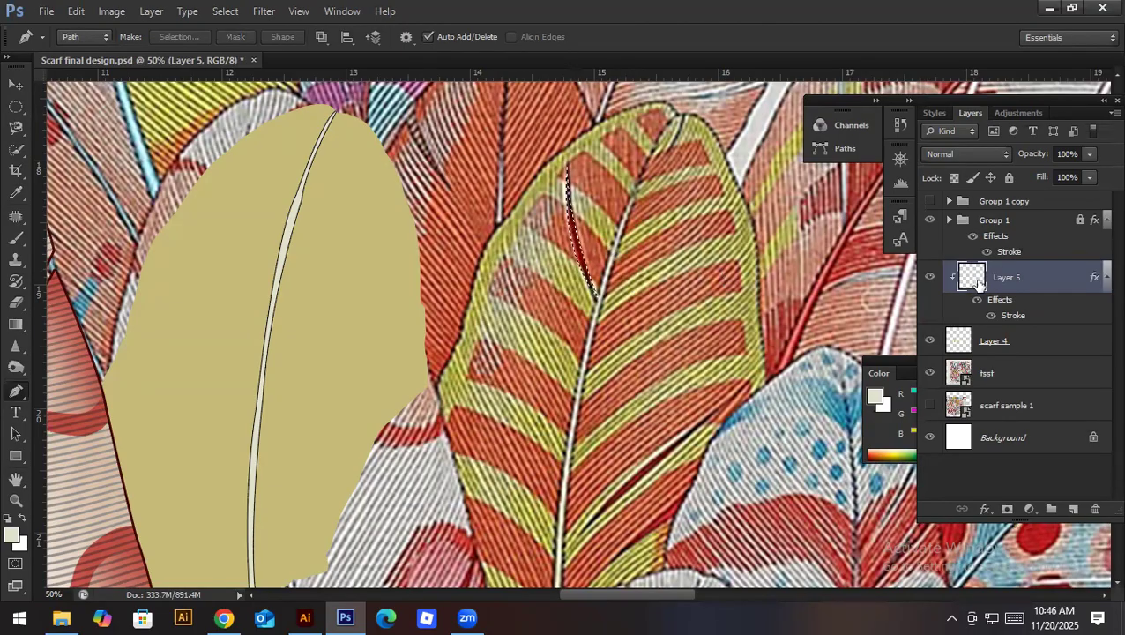
Step: Fill the split selection with off-white on a new layer and move the sliver beside the quill on the tan shape
{"action": "left_click", "coordinate": [1073, 508]}
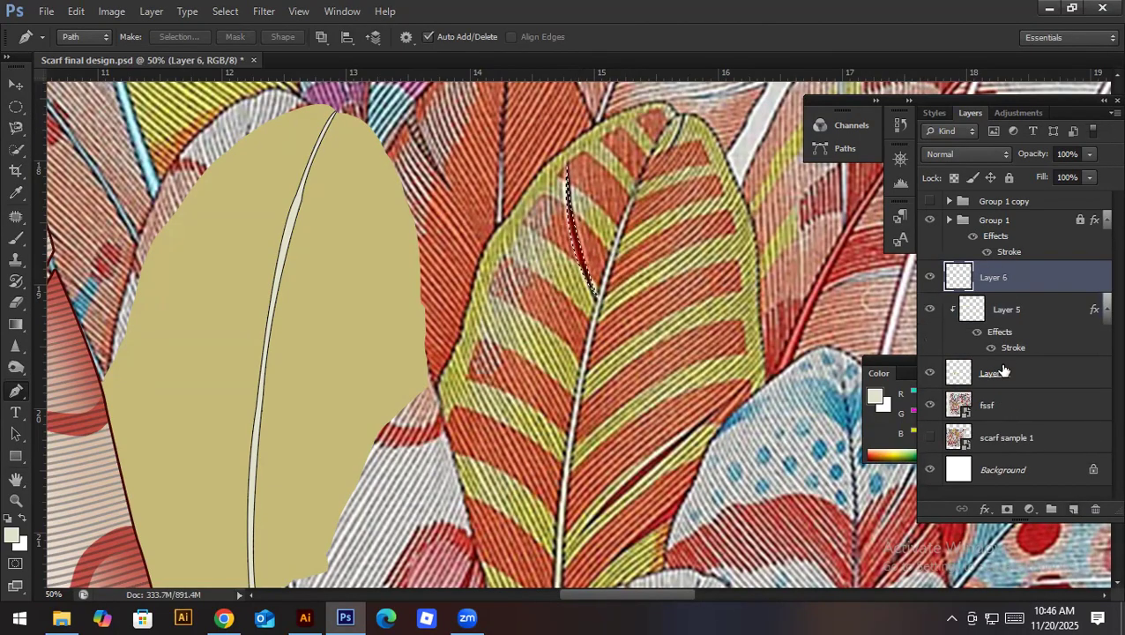
{"action": "key", "text": "alt+BackSpace"}
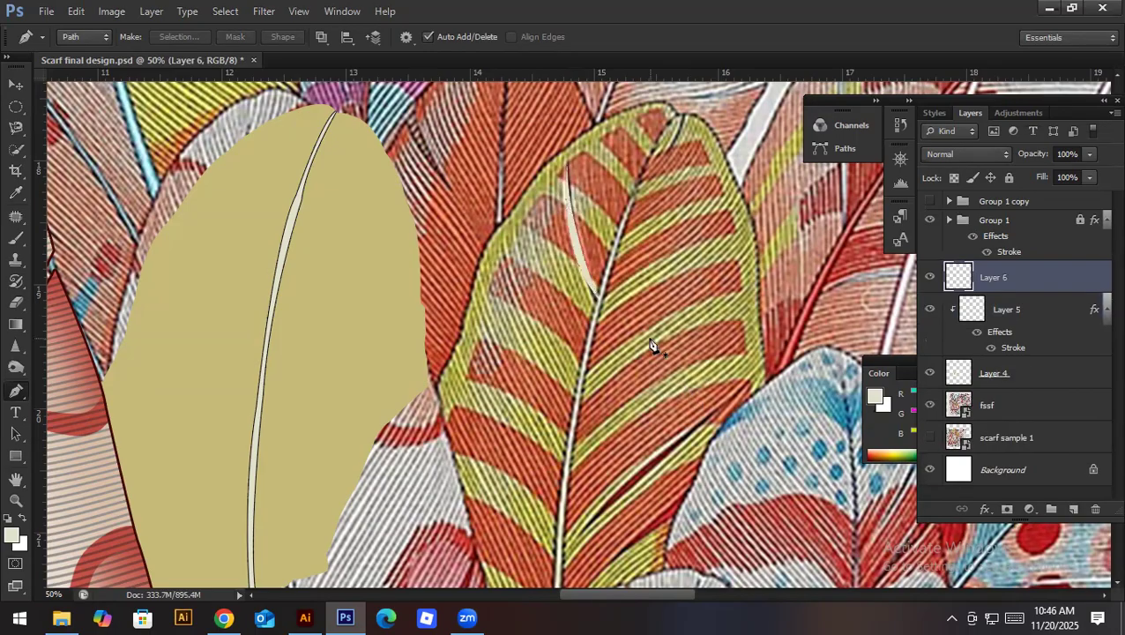
{"action": "key", "text": "v"}
{"action": "left_click_drag", "start_coordinate": [578, 253], "coordinate": [268, 287]}
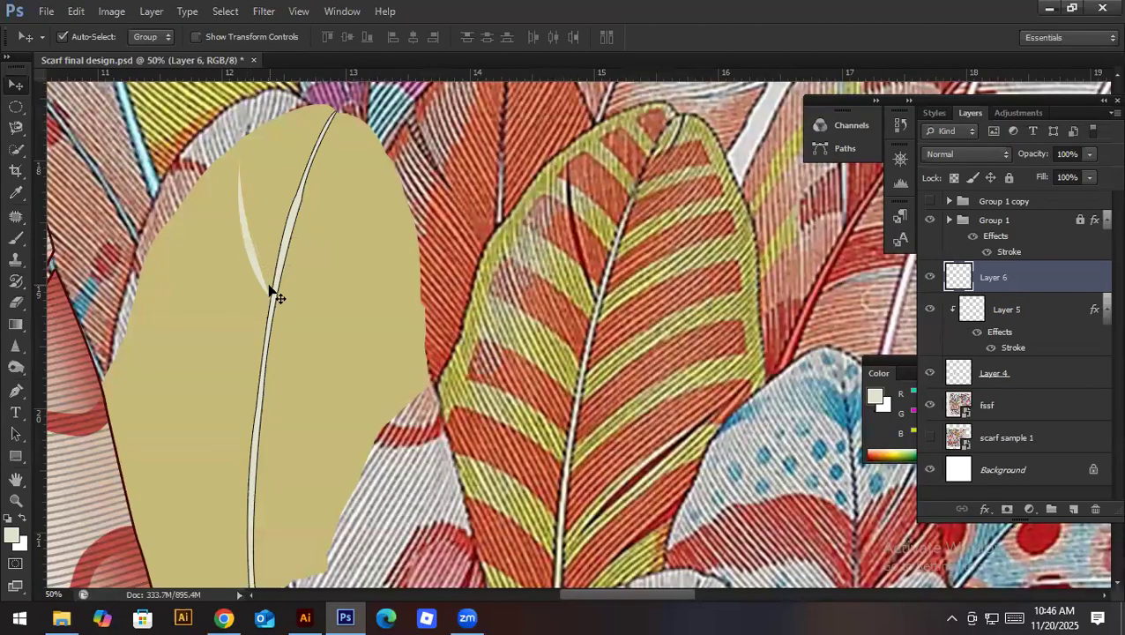
Step: Cut the sliver's outline out of the tan base shape on Layer 4 and delete the sliver layer
{"action": "left_click", "coordinate": [959, 277], "text": "ctrl"}
{"action": "left_click", "coordinate": [931, 373]}
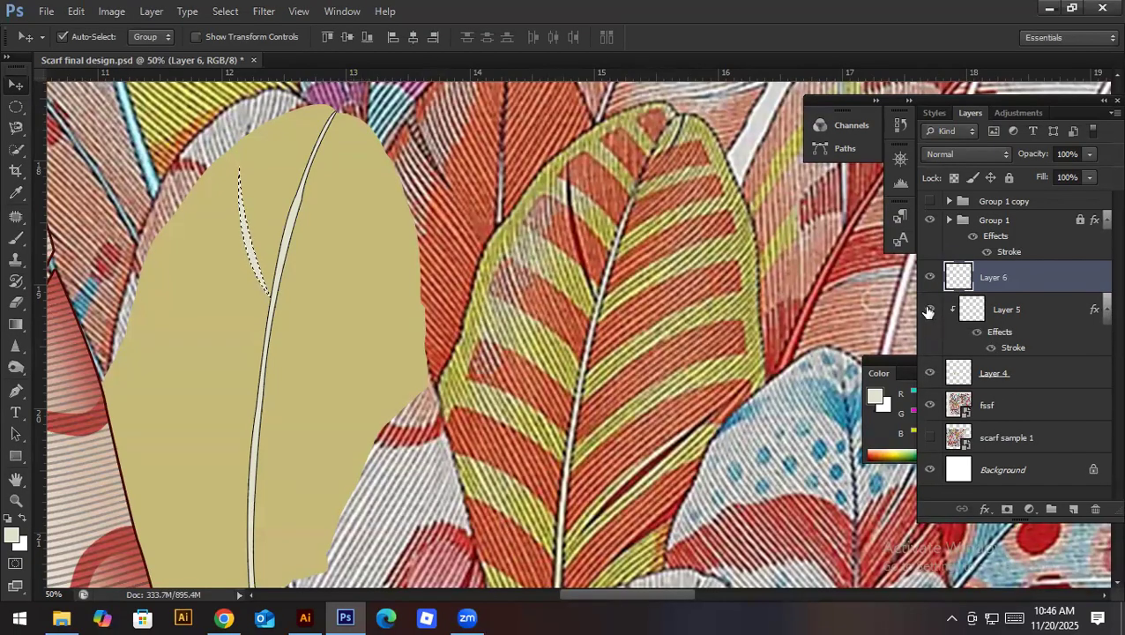
{"action": "left_click", "coordinate": [930, 374]}
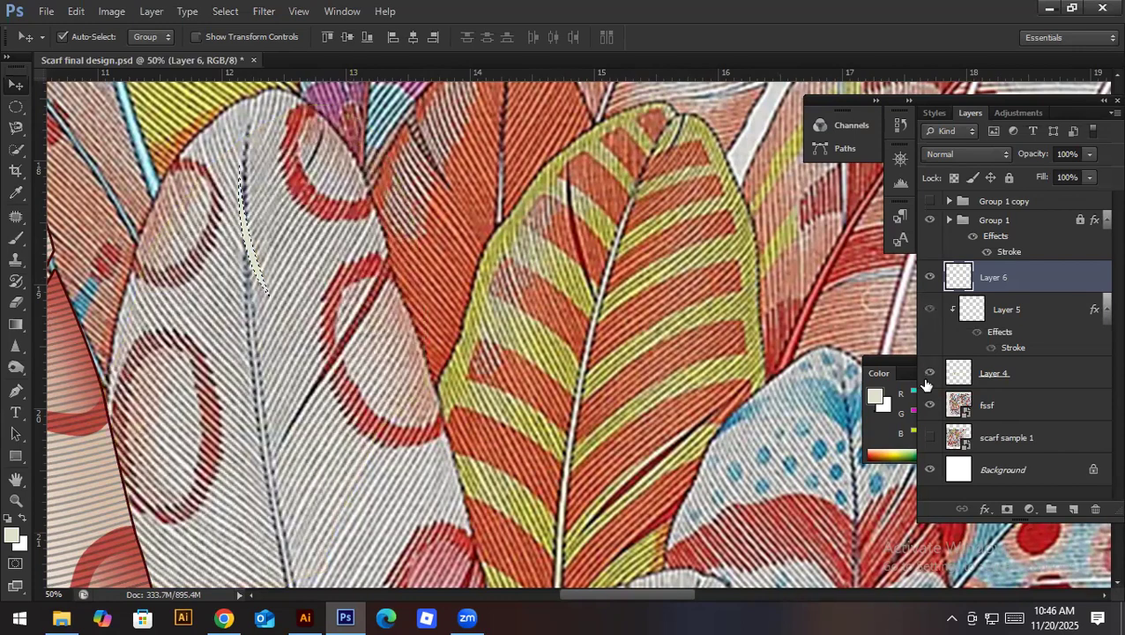
{"action": "left_click", "coordinate": [959, 381]}
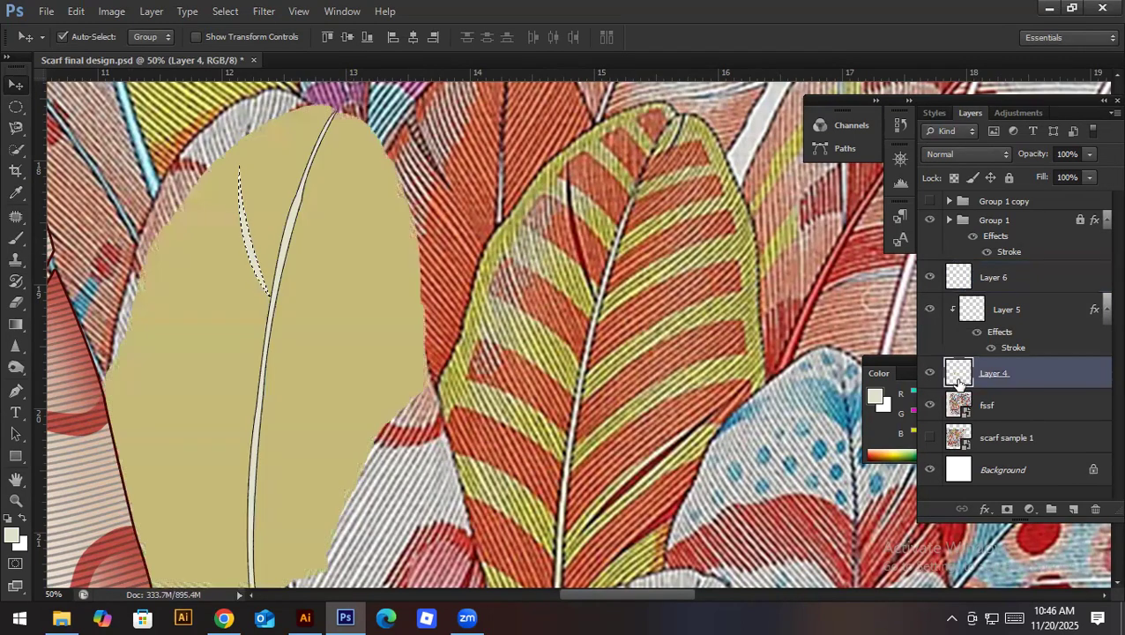
{"action": "key", "text": "ctrl+d"}
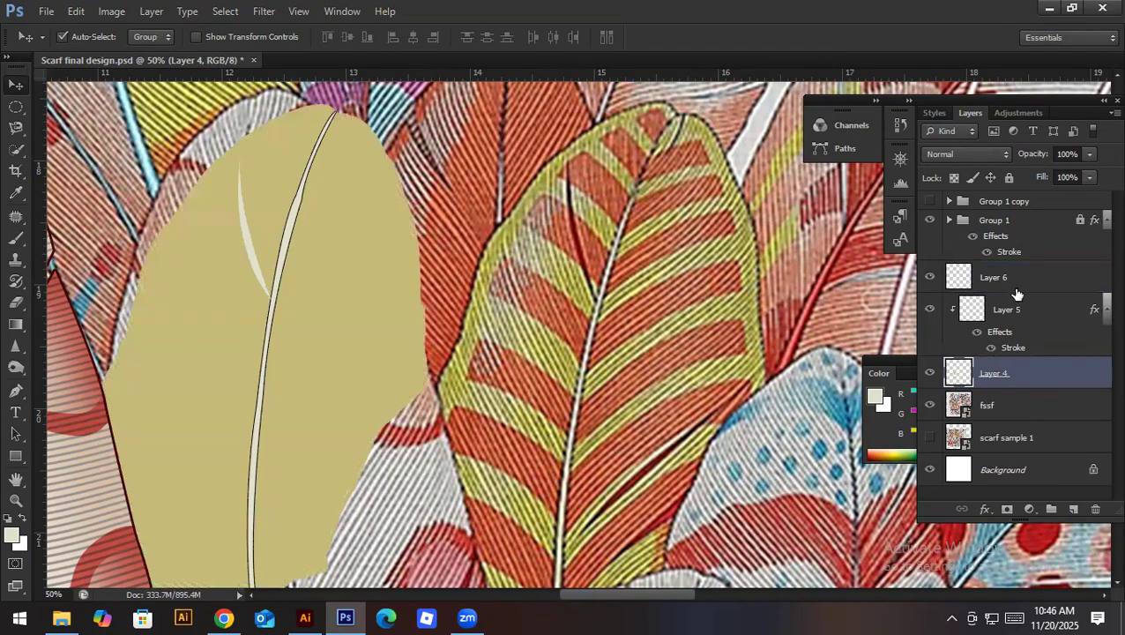
{"action": "left_click", "coordinate": [1016, 291]}
{"action": "key", "text": "Delete"}
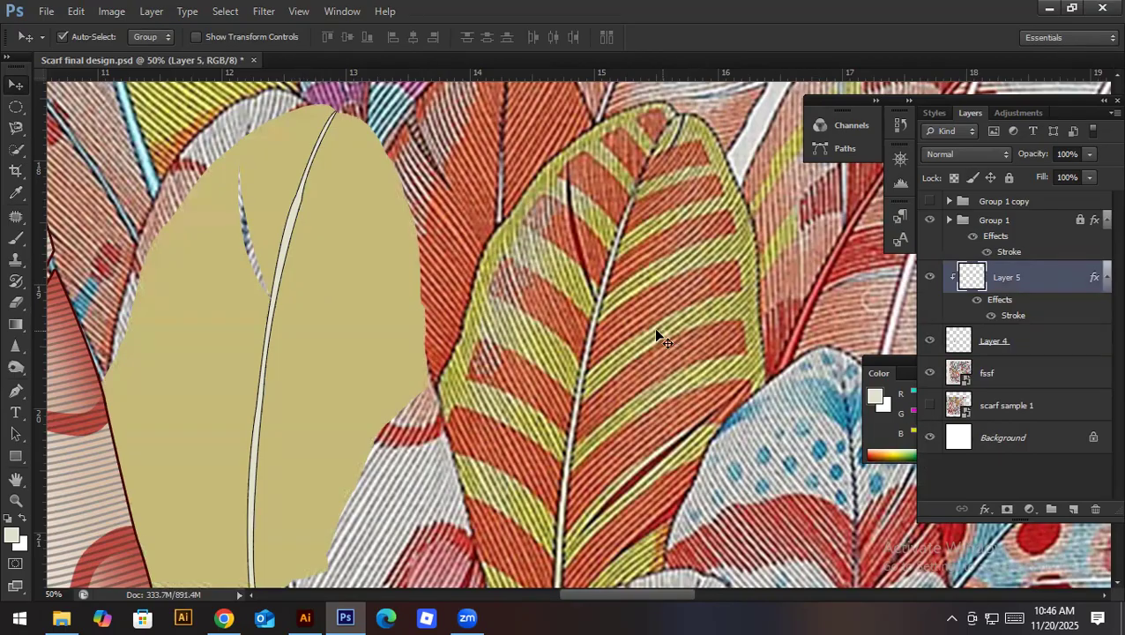
Step: Select a very thin horizontal strip across the upper part of the tan feather with the Rectangular Marquee tool
{"action": "left_click_drag", "start_coordinate": [652, 314], "coordinate": [599, 332]}
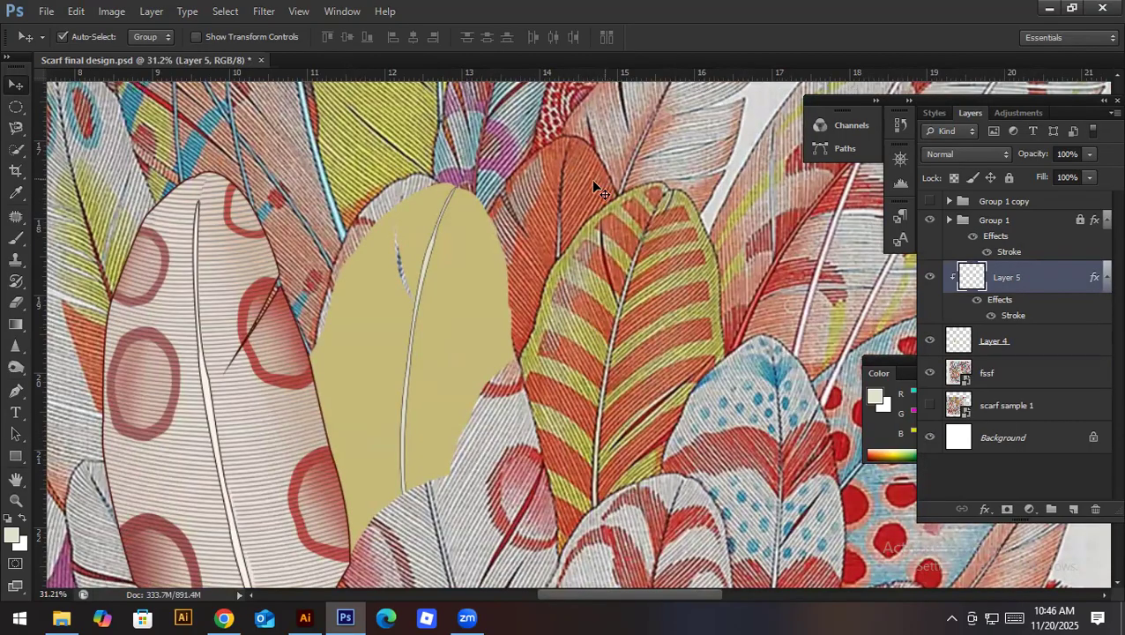
{"action": "scroll", "coordinate": [462, 259], "scroll_direction": "up", "scroll_amount": 2}
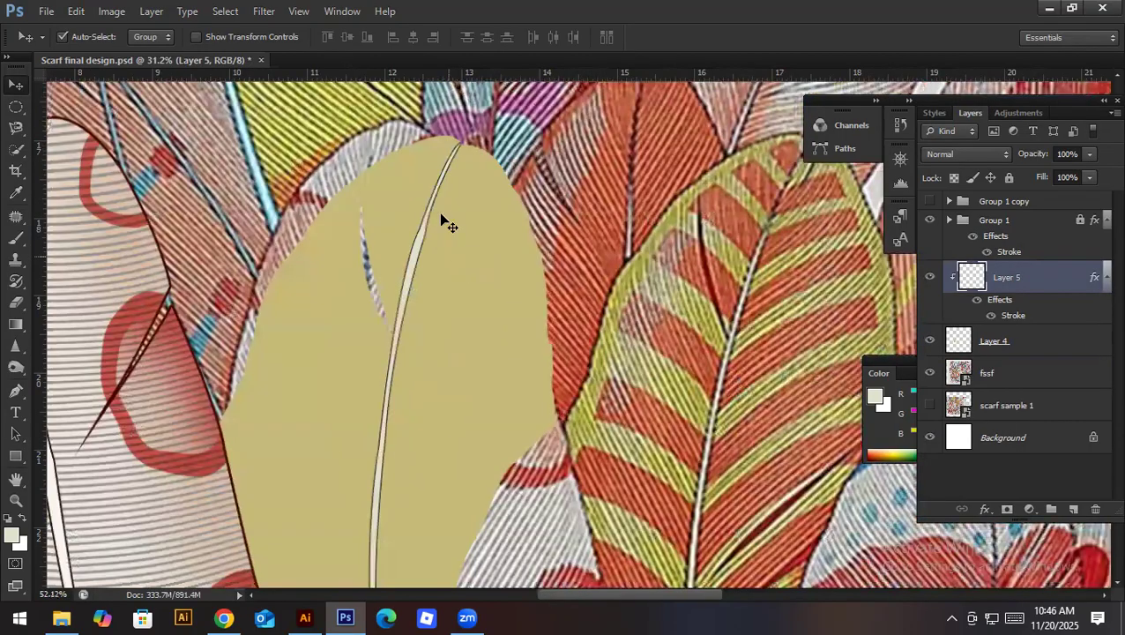
{"action": "scroll", "coordinate": [445, 220], "scroll_direction": "down", "scroll_amount": 2}
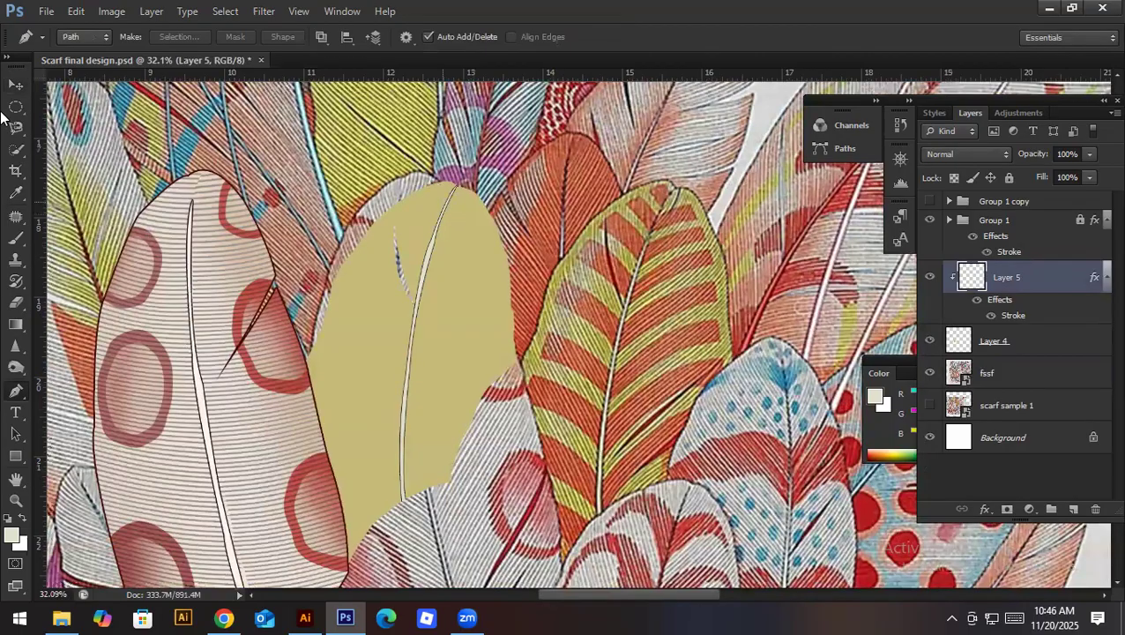
{"action": "left_click", "coordinate": [19, 111]}
{"action": "right_click", "coordinate": [20, 111]}
{"action": "left_click", "coordinate": [80, 101]}
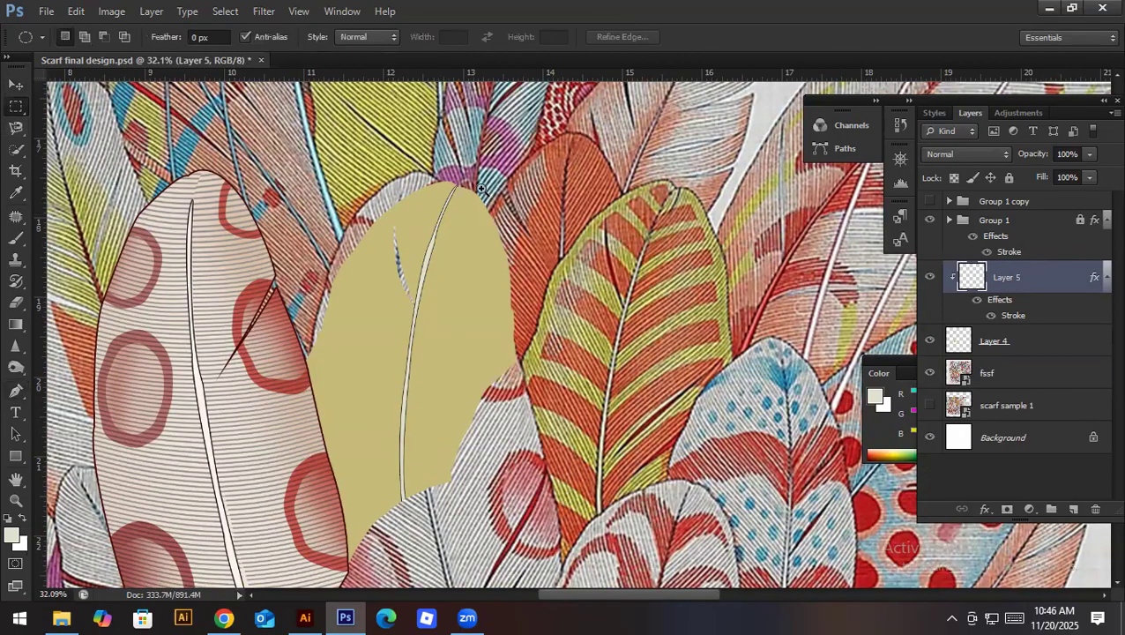
{"action": "scroll", "coordinate": [459, 203], "scroll_direction": "up", "scroll_amount": 1}
{"action": "scroll", "coordinate": [306, 239], "scroll_direction": "up", "scroll_amount": 2}
{"action": "left_click_drag", "start_coordinate": [306, 239], "coordinate": [796, 241]}
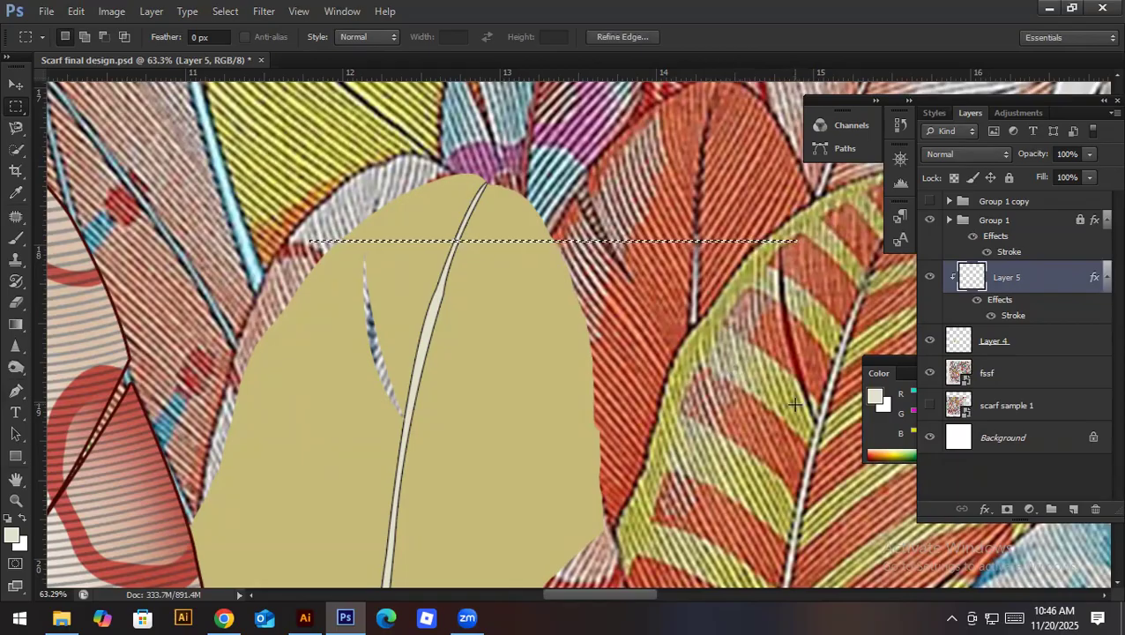
Step: Sample a dark olive from the striped feather's yellow band and add a new layer above the quill layer
{"action": "key", "text": "i"}
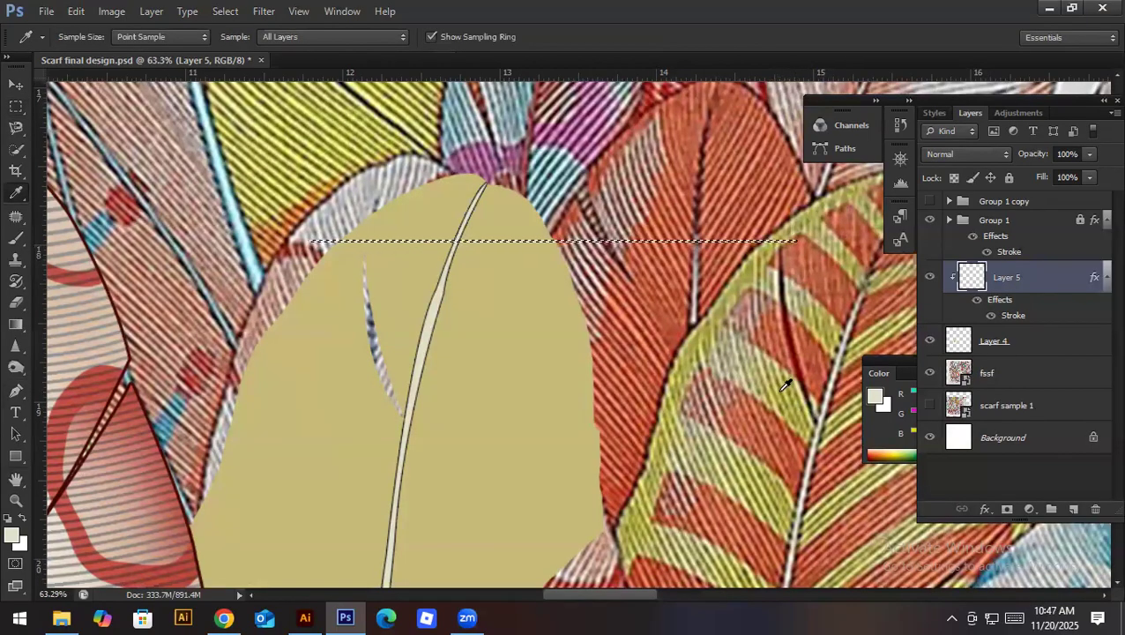
{"action": "left_click", "coordinate": [787, 384]}
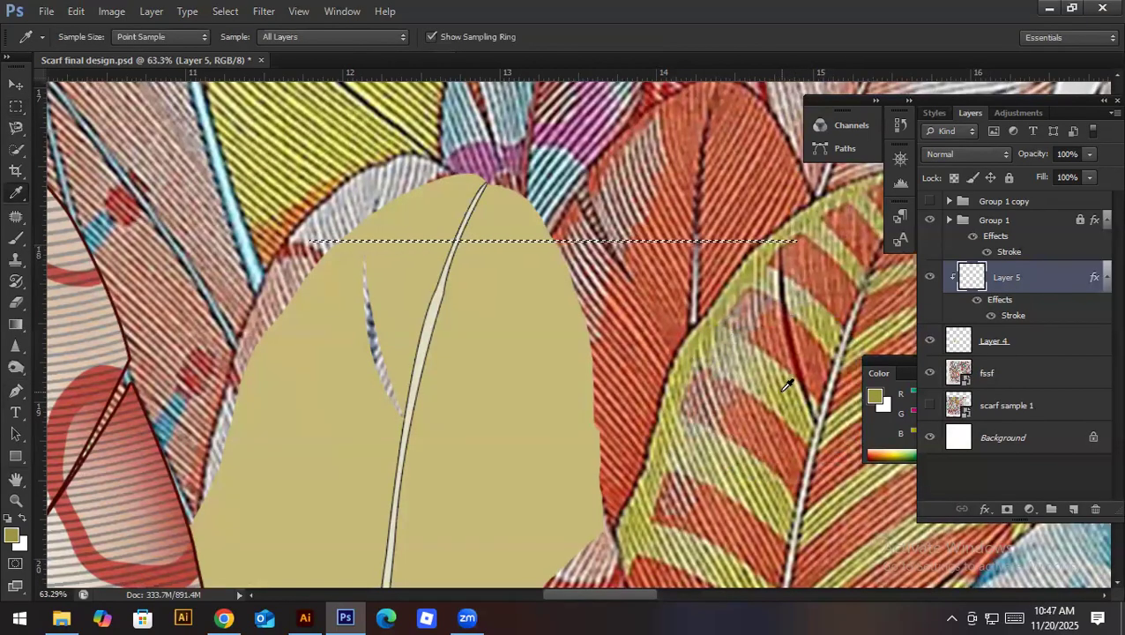
{"action": "left_click", "coordinate": [785, 382]}
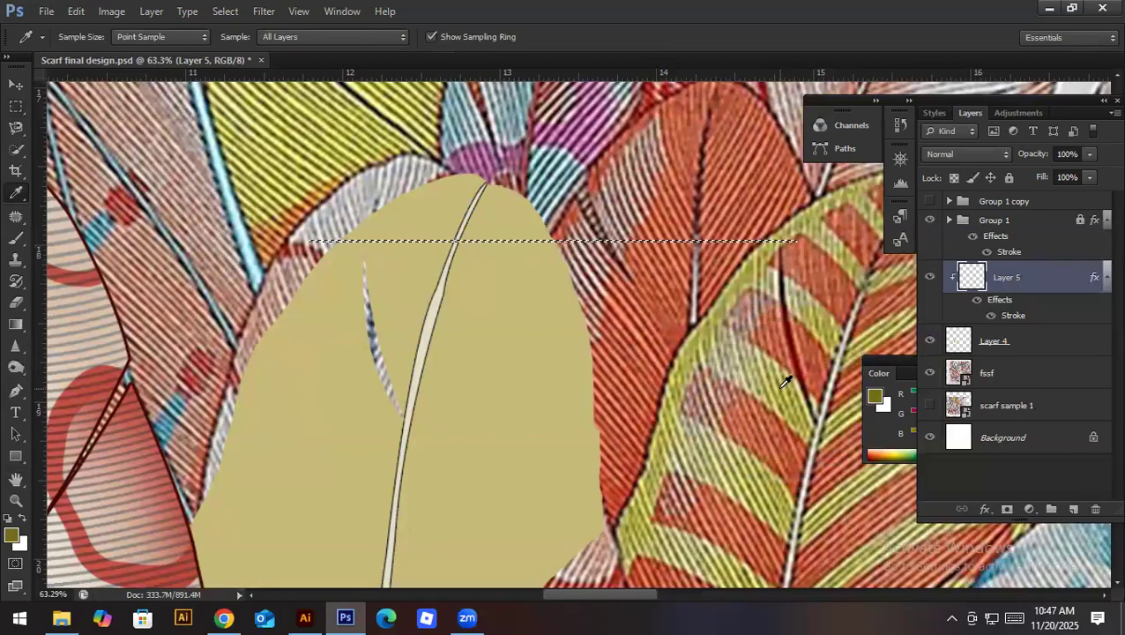
{"action": "left_click", "coordinate": [1072, 509]}
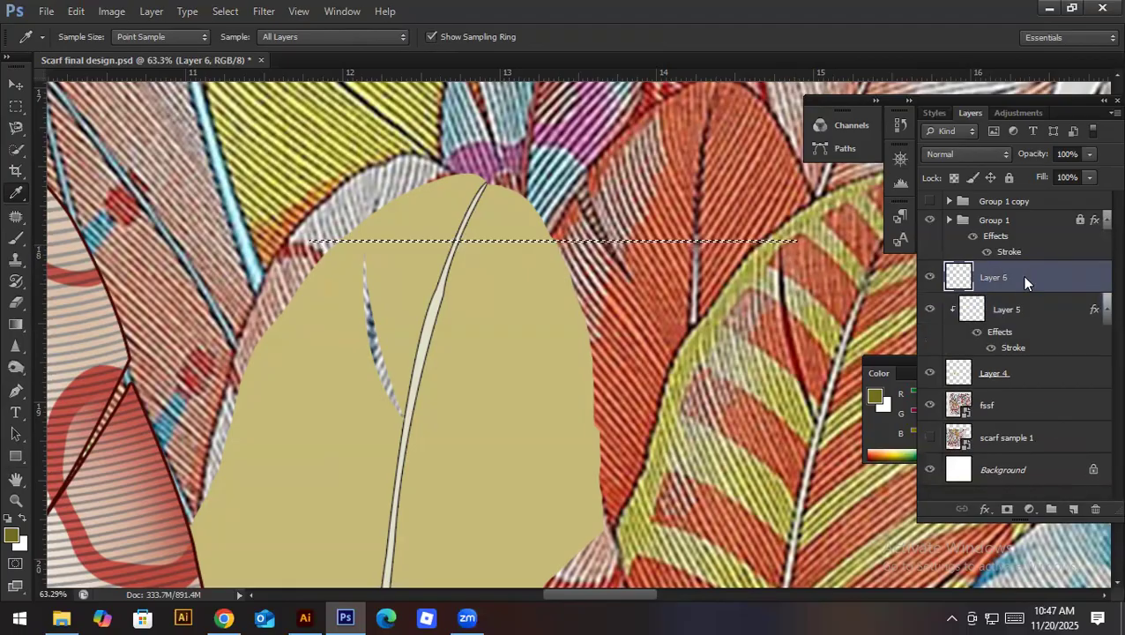
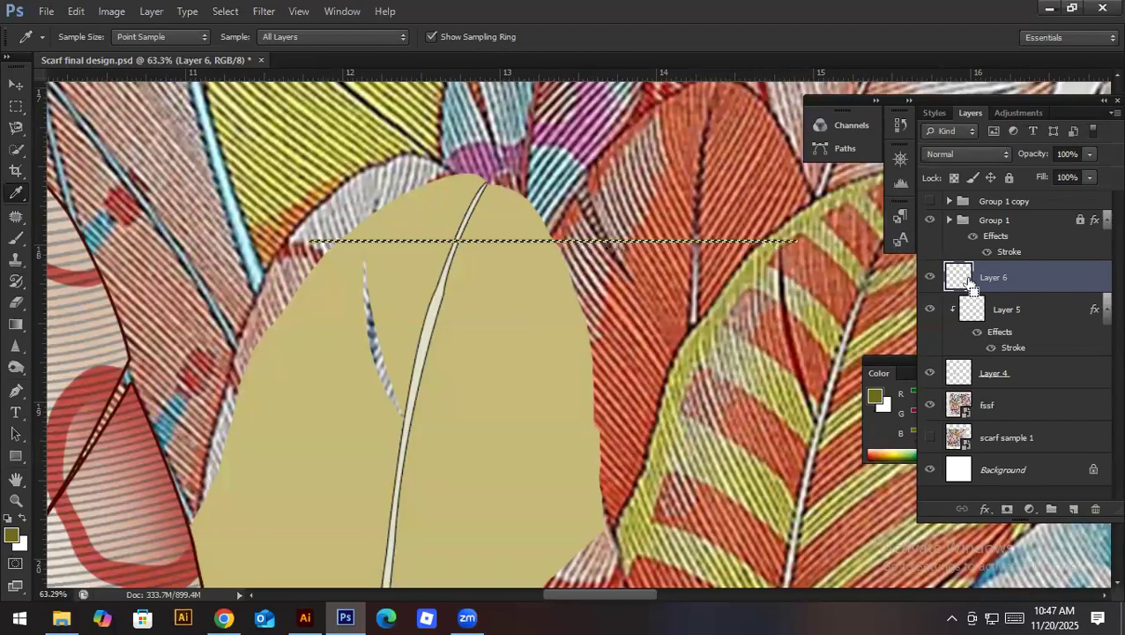
Step: Set the foreground color to PANTONE 581 C from the PANTONE+ Solid Coated library
{"action": "left_click", "coordinate": [12, 537]}
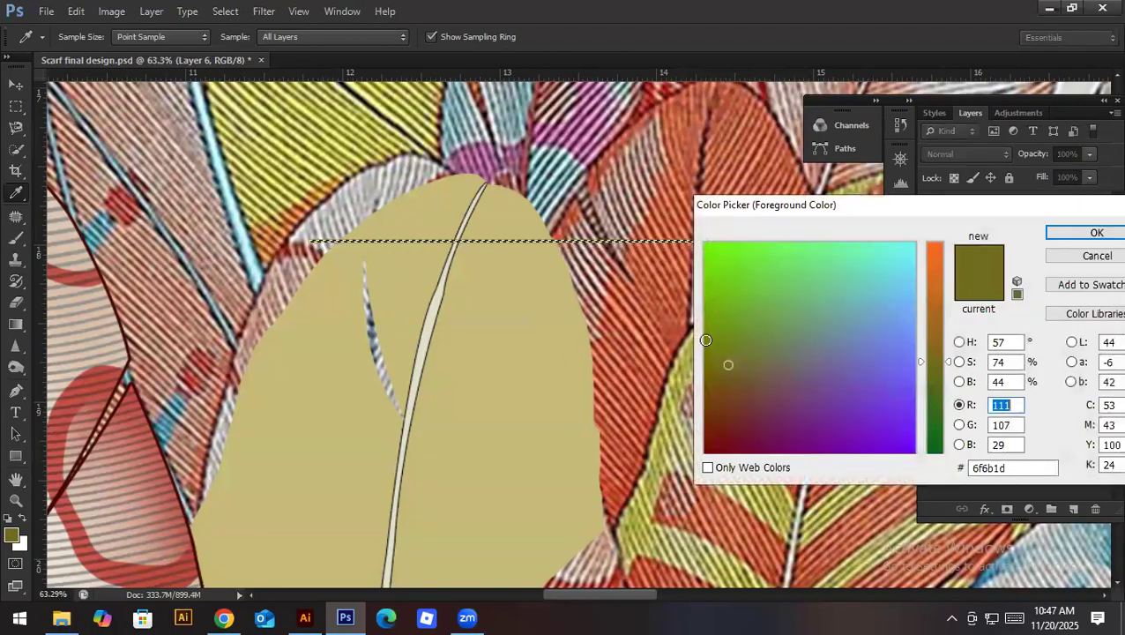
{"action": "left_click", "coordinate": [1068, 323]}
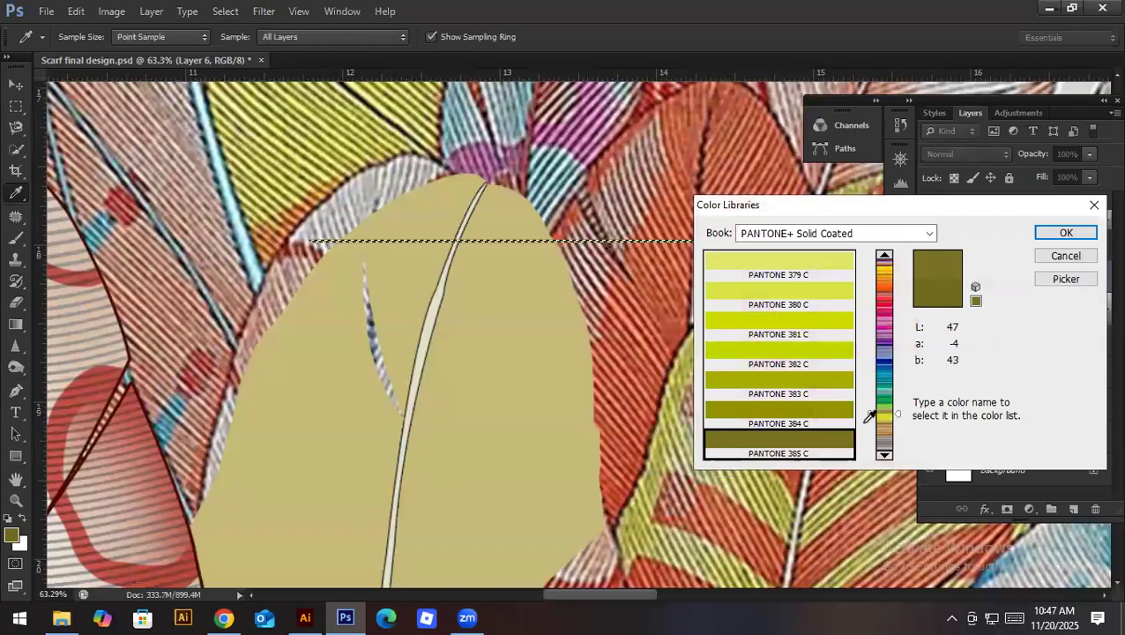
{"action": "left_click", "coordinate": [884, 456]}
{"action": "left_click", "coordinate": [885, 456]}
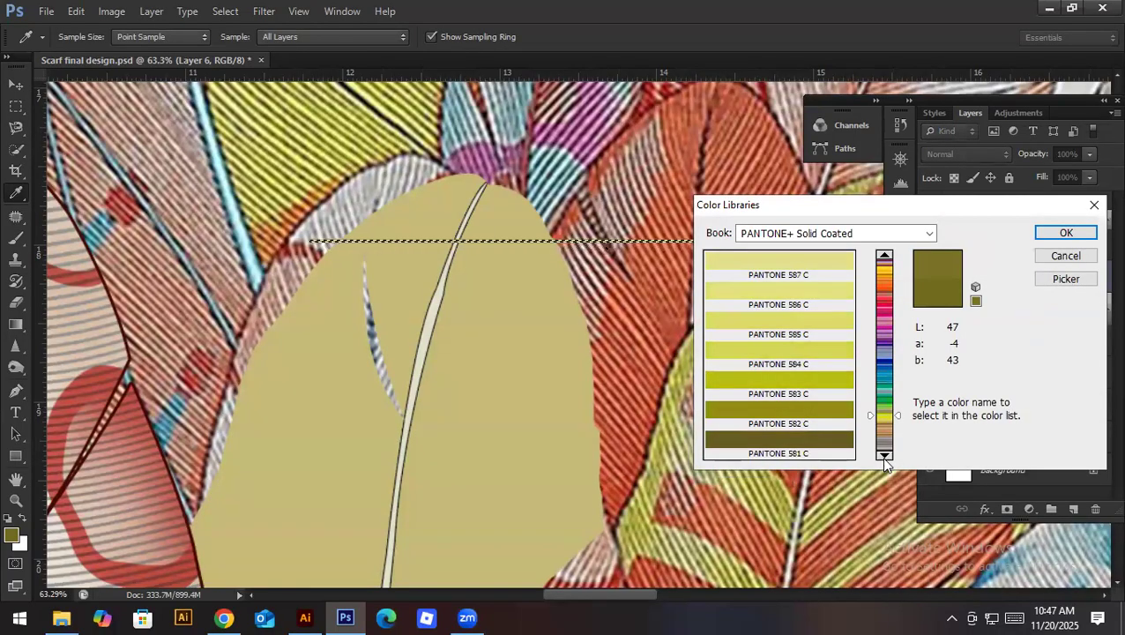
{"action": "left_click", "coordinate": [885, 456]}
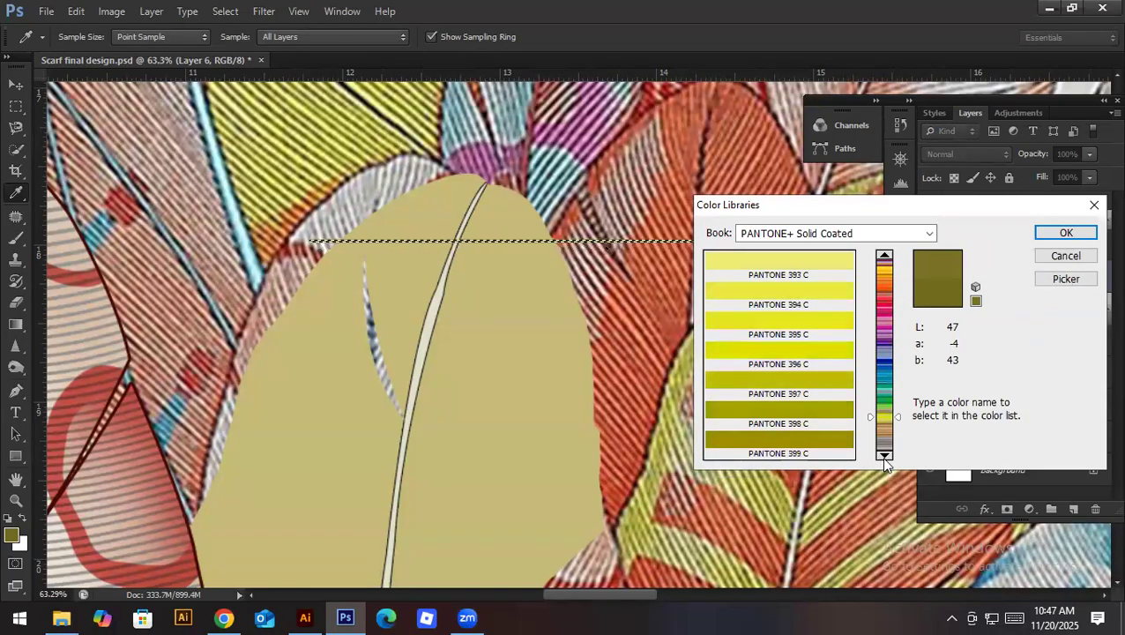
{"action": "left_click", "coordinate": [884, 255]}
{"action": "left_click", "coordinate": [843, 436]}
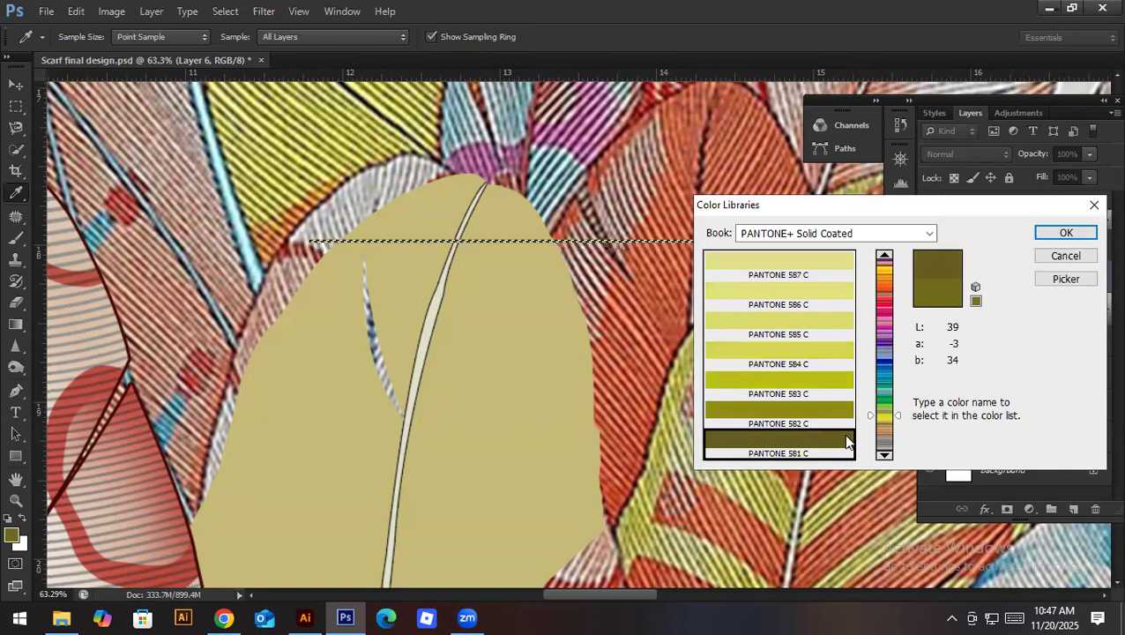
{"action": "left_click", "coordinate": [1066, 233]}
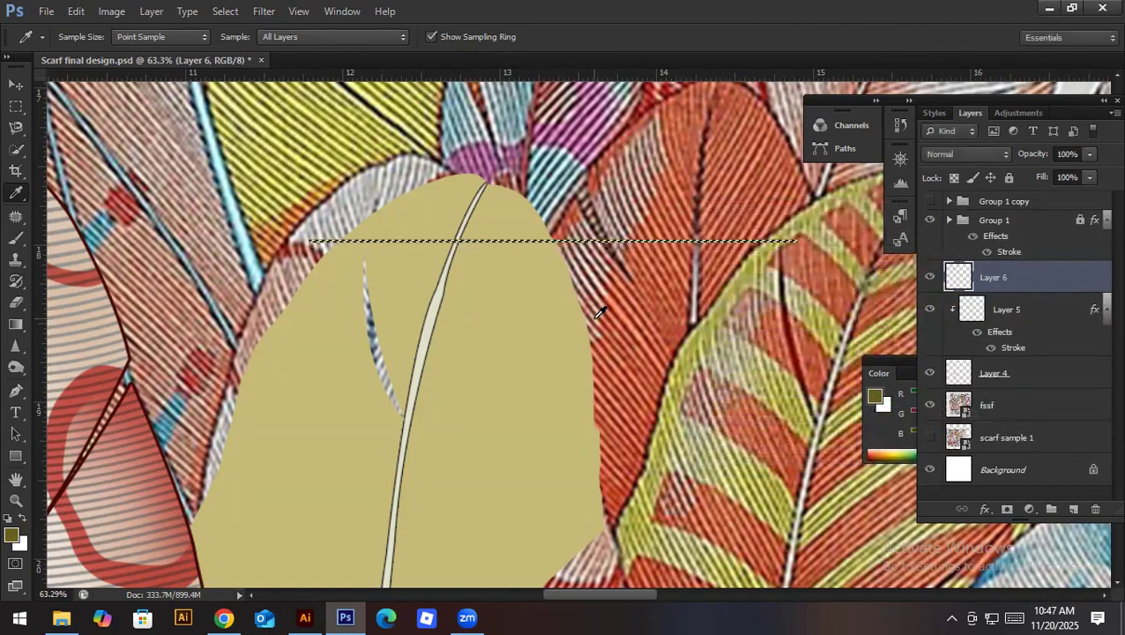
Step: Shift the foreground color to a browner olive, fill the thin strip selection on Layer 6 with it and deselect
{"action": "left_click", "coordinate": [11, 535]}
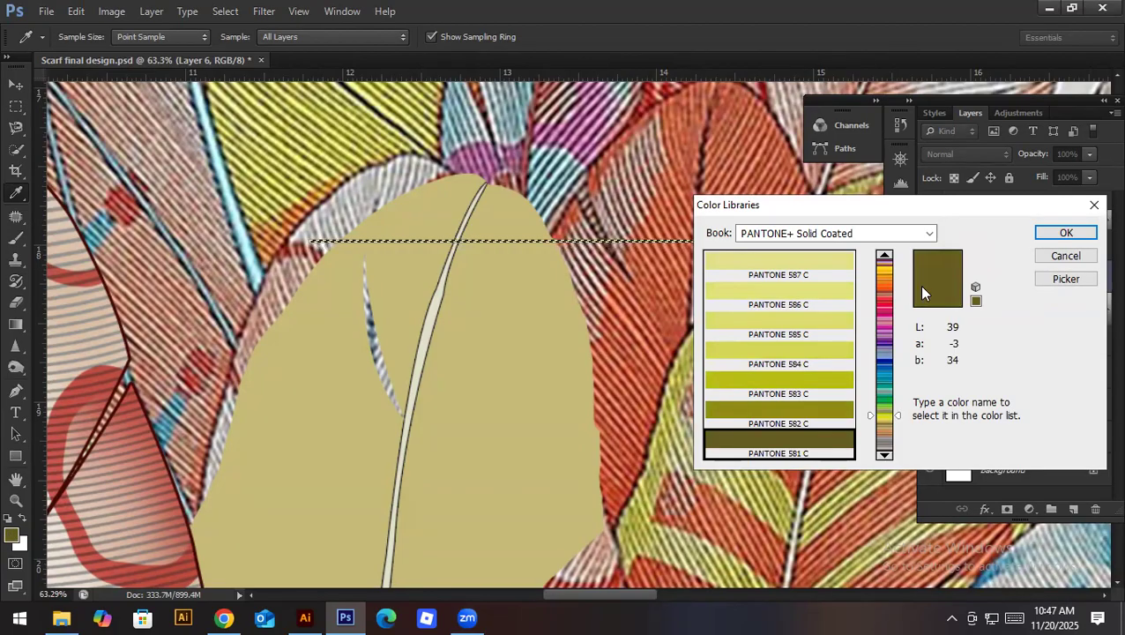
{"action": "left_click", "coordinate": [1055, 285]}
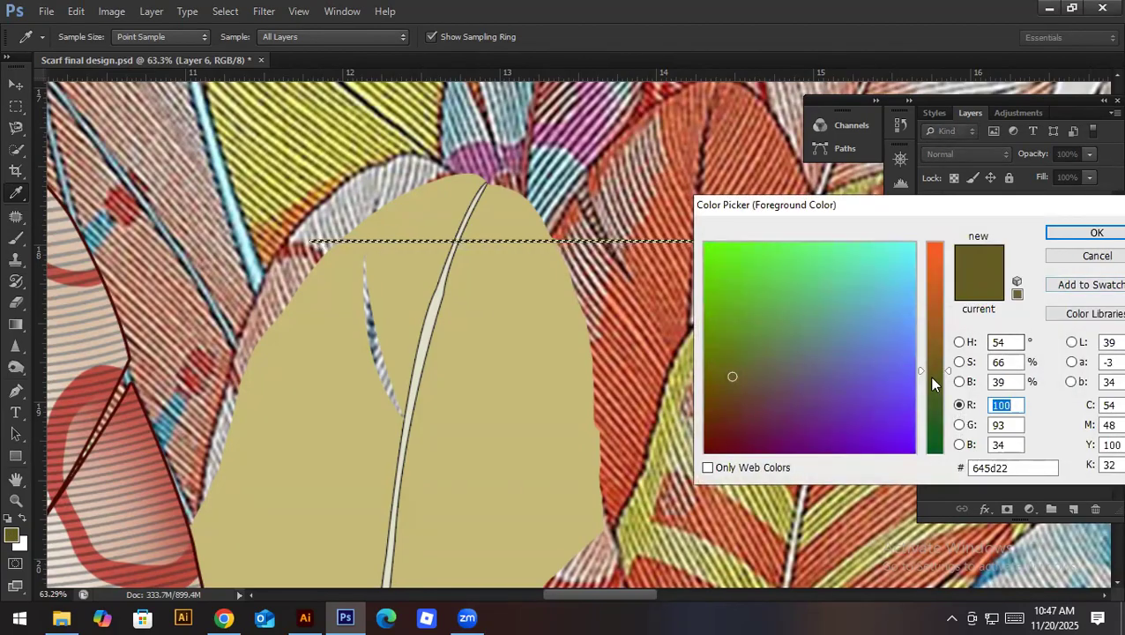
{"action": "left_click_drag", "start_coordinate": [739, 392], "coordinate": [707, 385]}
{"action": "left_click", "coordinate": [1093, 232]}
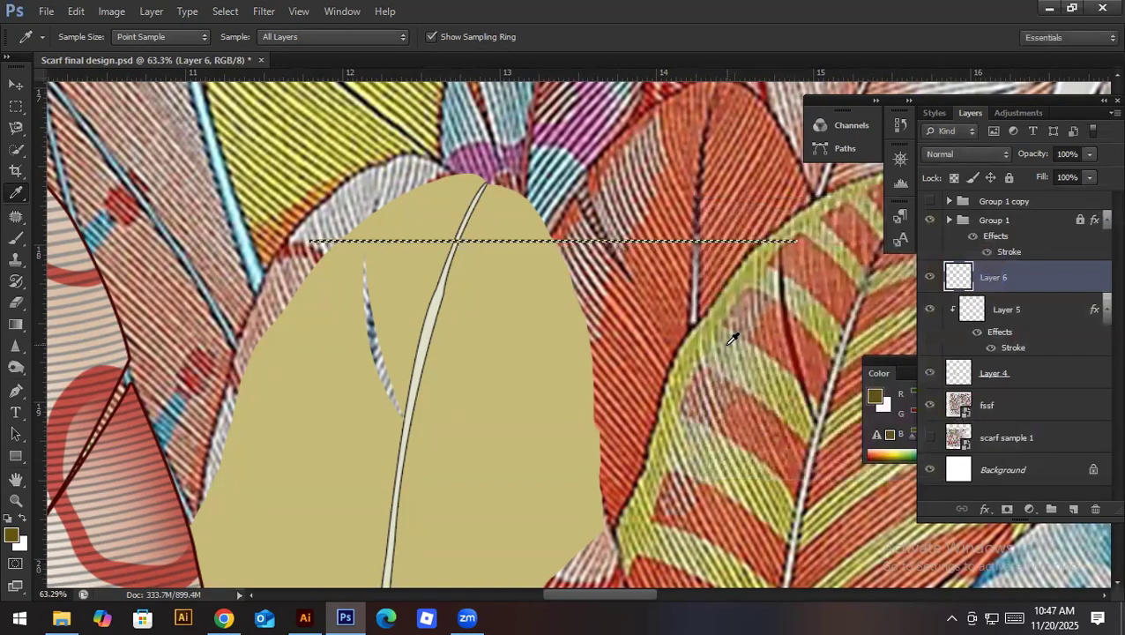
{"action": "key", "text": "alt+BackSpace"}
{"action": "key", "text": "ctrl+d"}
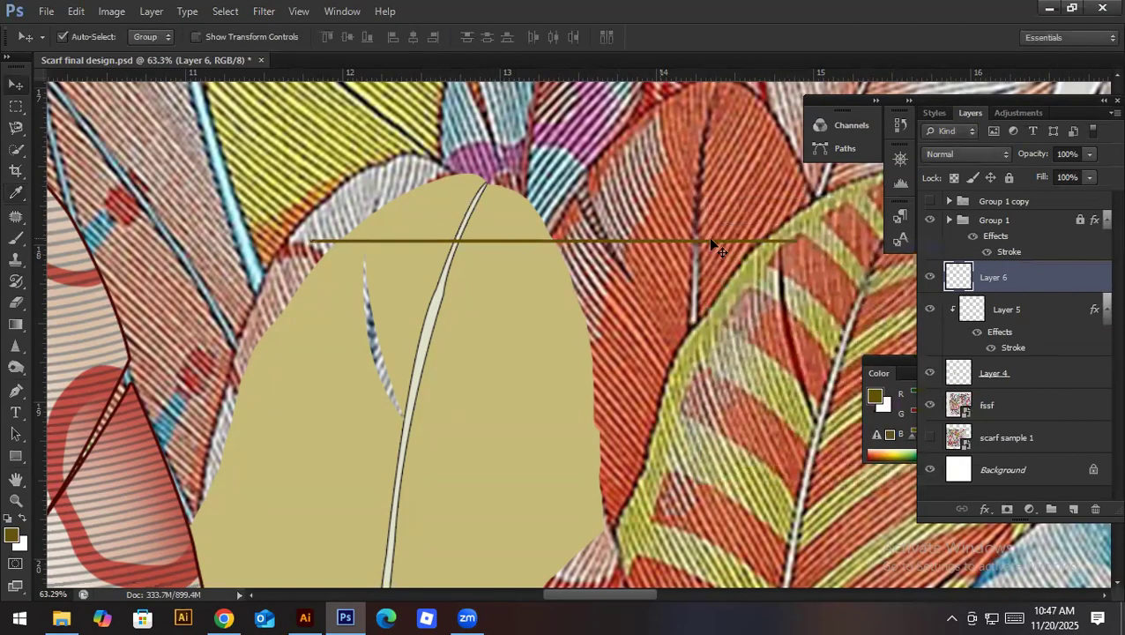
Step: Rotate the olive line about 30 degrees clockwise and place it across the tip of the tan feather
{"action": "left_click_drag", "start_coordinate": [635, 265], "coordinate": [568, 200]}
{"action": "key", "text": "ctrl+t"}
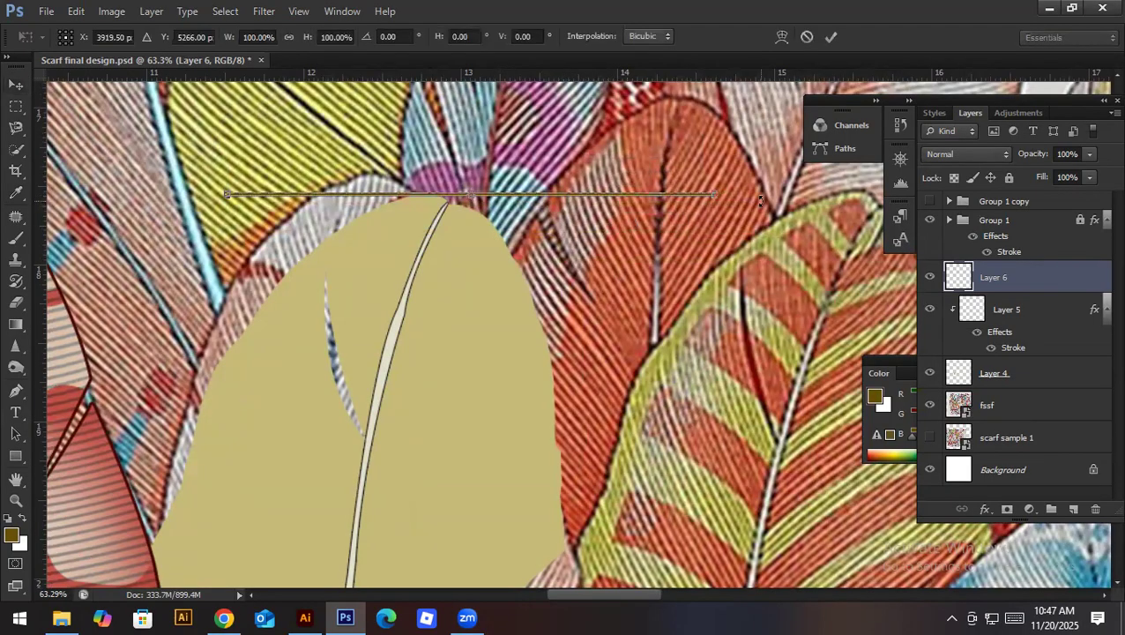
{"action": "left_click_drag", "start_coordinate": [722, 300], "coordinate": [700, 310]}
{"action": "left_click_drag", "start_coordinate": [577, 254], "coordinate": [557, 276]}
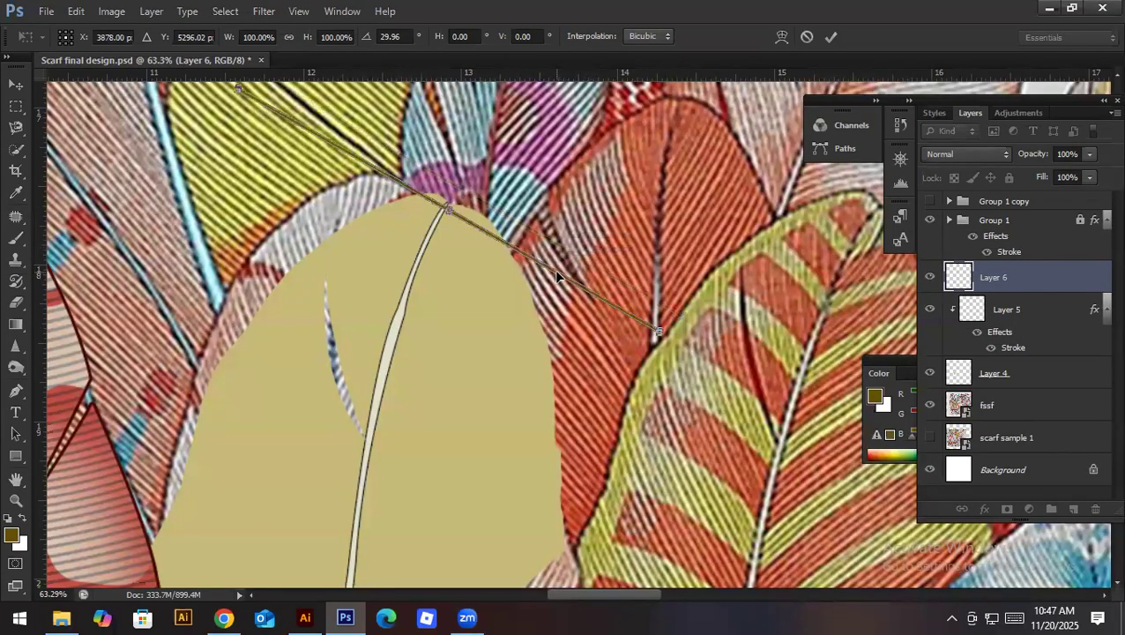
{"action": "key", "text": "Return"}
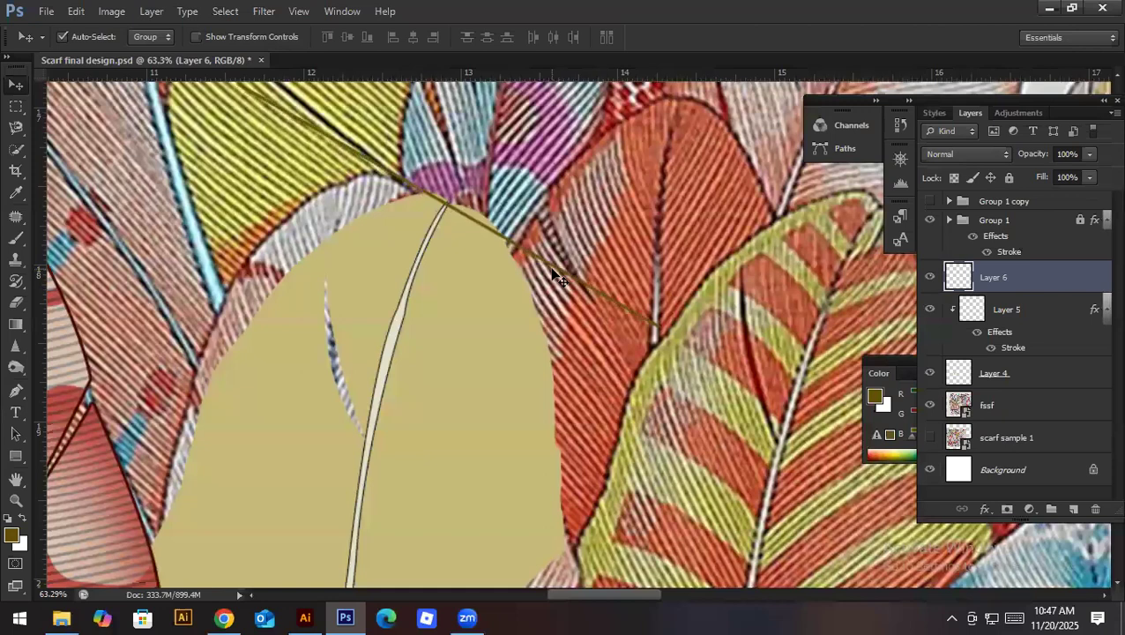
Step: Duplicate the slanted olive line just below itself and merge both lines into one layer
{"action": "scroll", "coordinate": [437, 200], "scroll_direction": "up", "scroll_amount": 4}
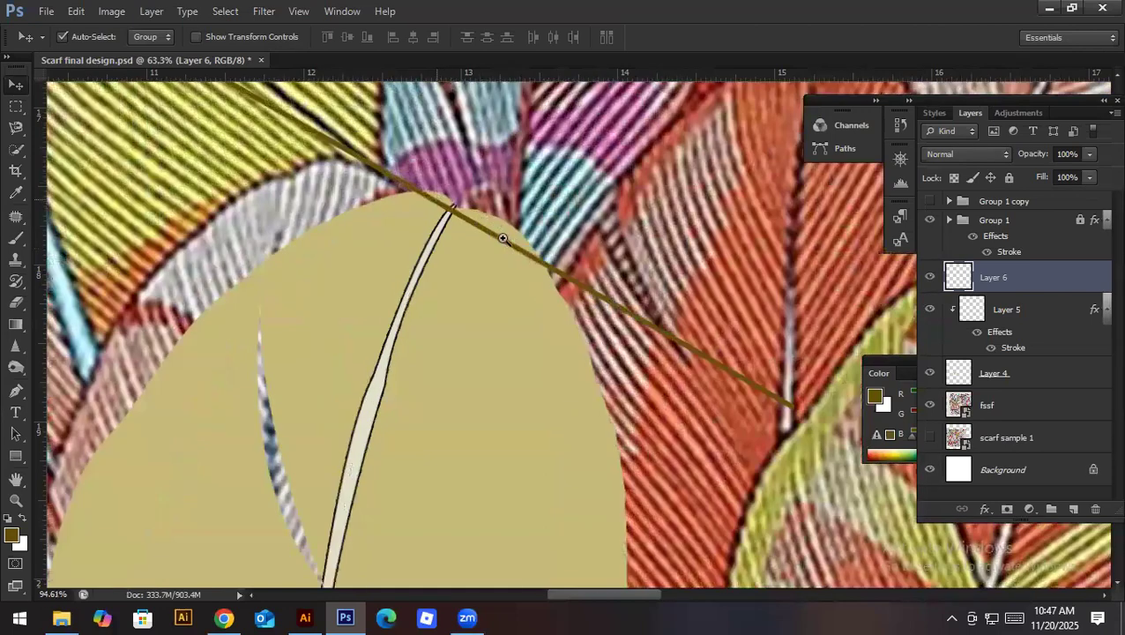
{"action": "left_click_drag", "start_coordinate": [492, 237], "coordinate": [463, 275]}
{"action": "left_click", "coordinate": [490, 238], "text": "shift"}
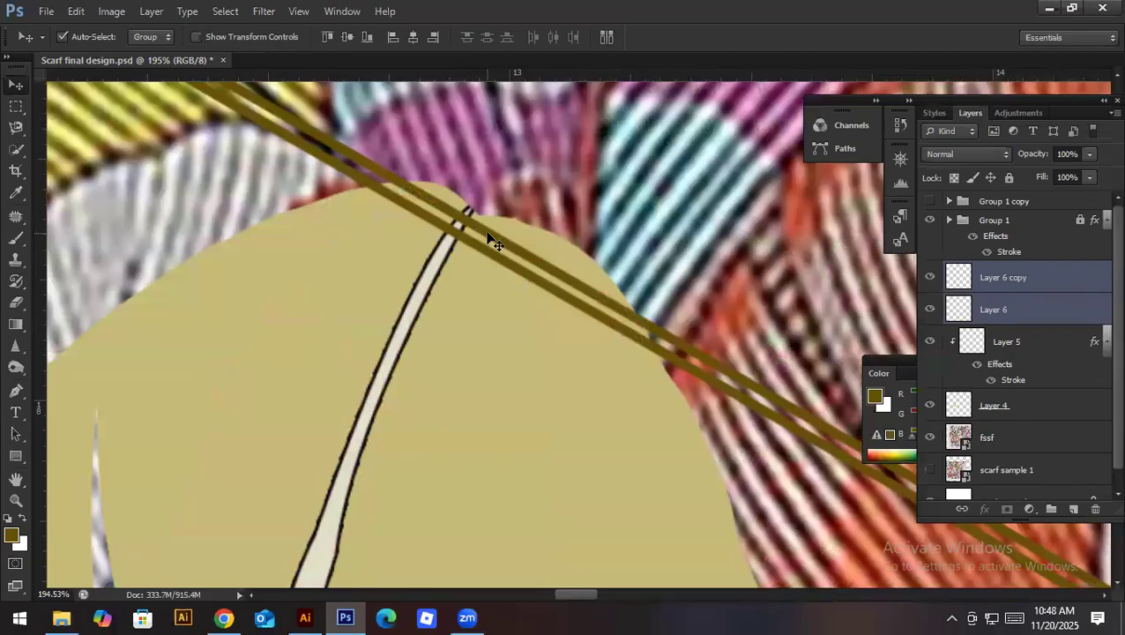
{"action": "key", "text": "ctrl+e"}
Step: Duplicate the line pair twice at even spacing down the feather and merge the three pairs into one layer
{"action": "left_click_drag", "start_coordinate": [490, 238], "coordinate": [447, 301]}
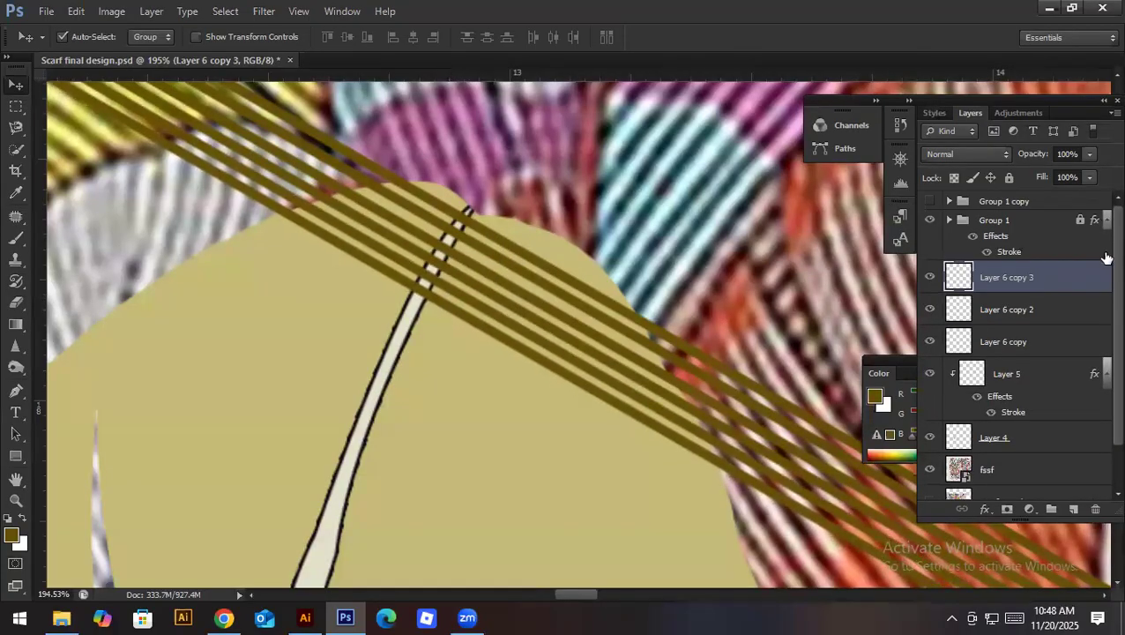
{"action": "left_click", "coordinate": [1016, 340], "text": "shift"}
{"action": "key", "text": "ctrl+e"}
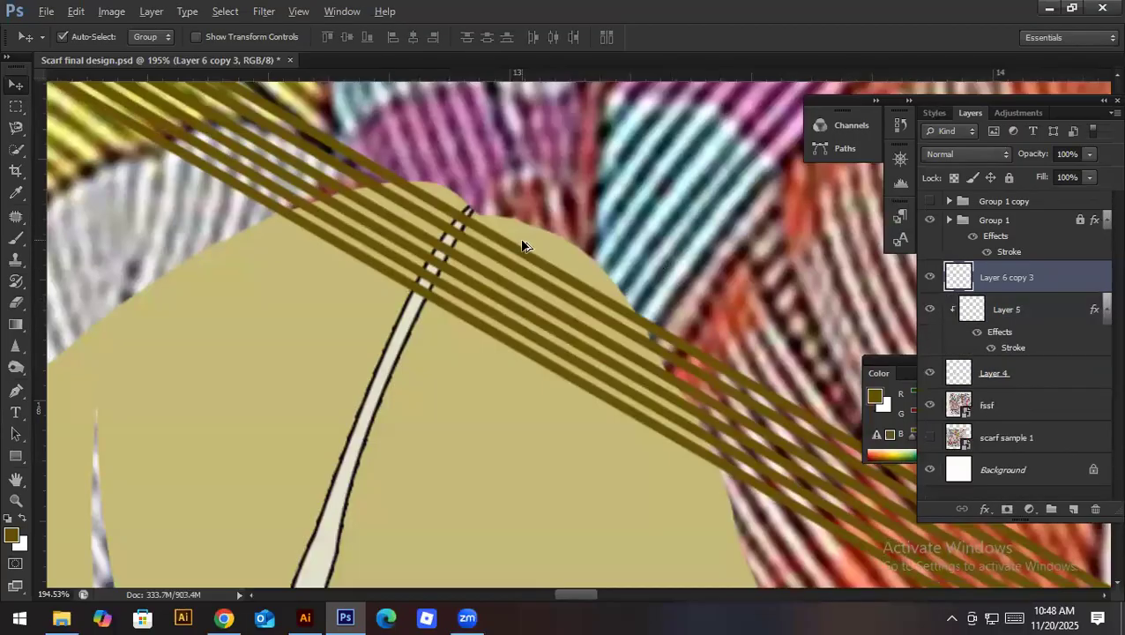
Step: Duplicate the six-line band directly below itself and align both bands together with the feather's tip
{"action": "left_click_drag", "start_coordinate": [515, 256], "coordinate": [582, 233]}
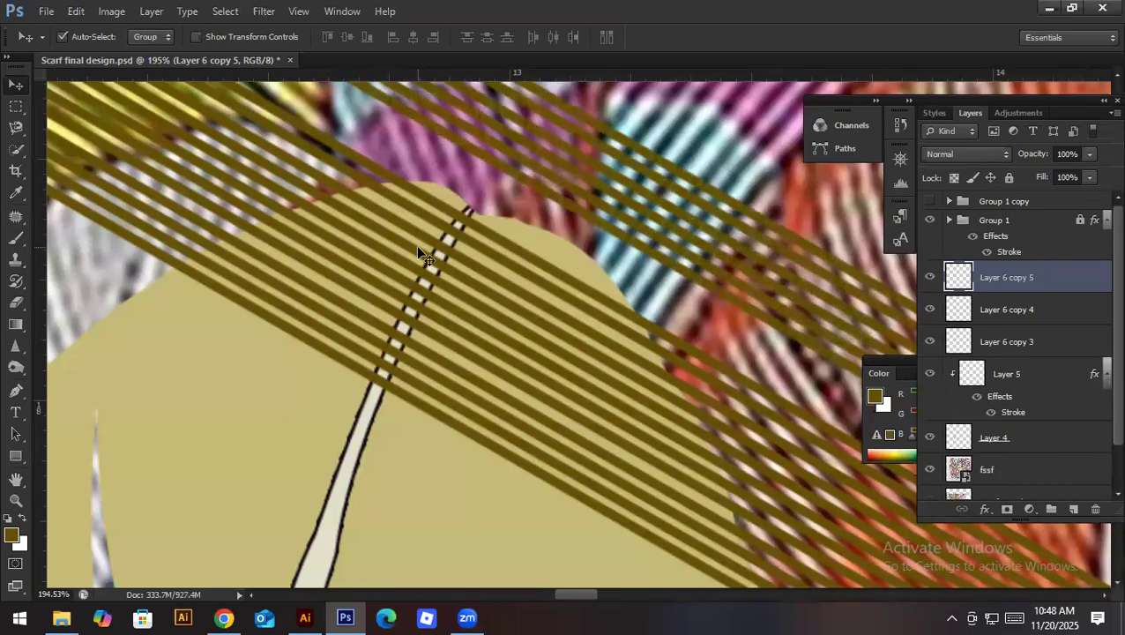
{"action": "key", "text": "ctrl+z"}
{"action": "left_click", "coordinate": [989, 310], "text": "shift"}
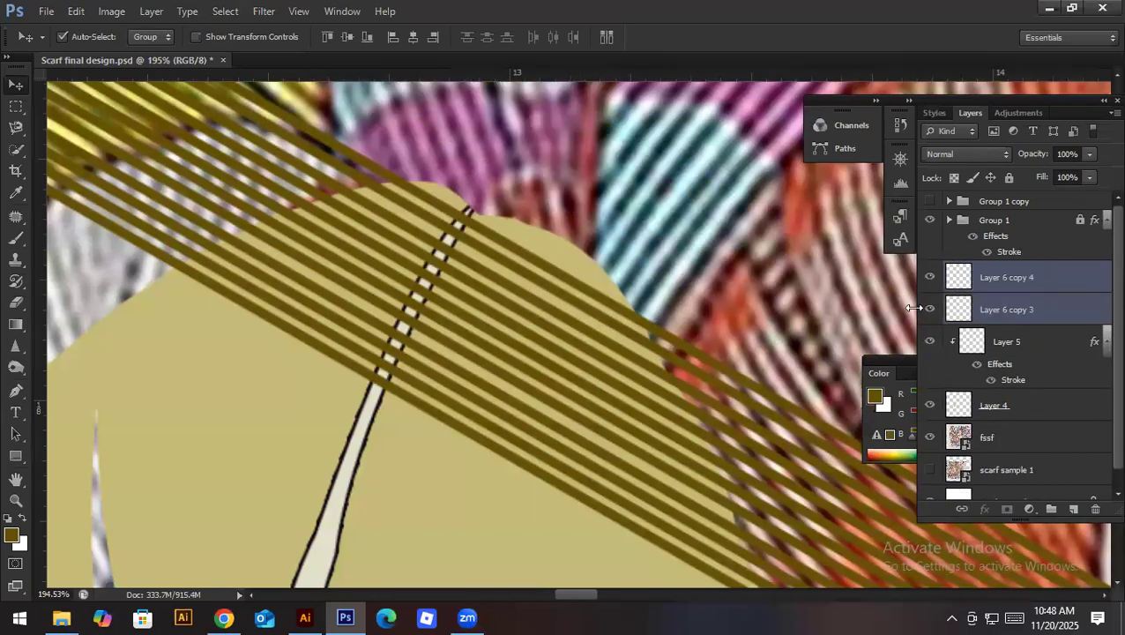
{"action": "left_click_drag", "start_coordinate": [557, 278], "coordinate": [562, 270]}
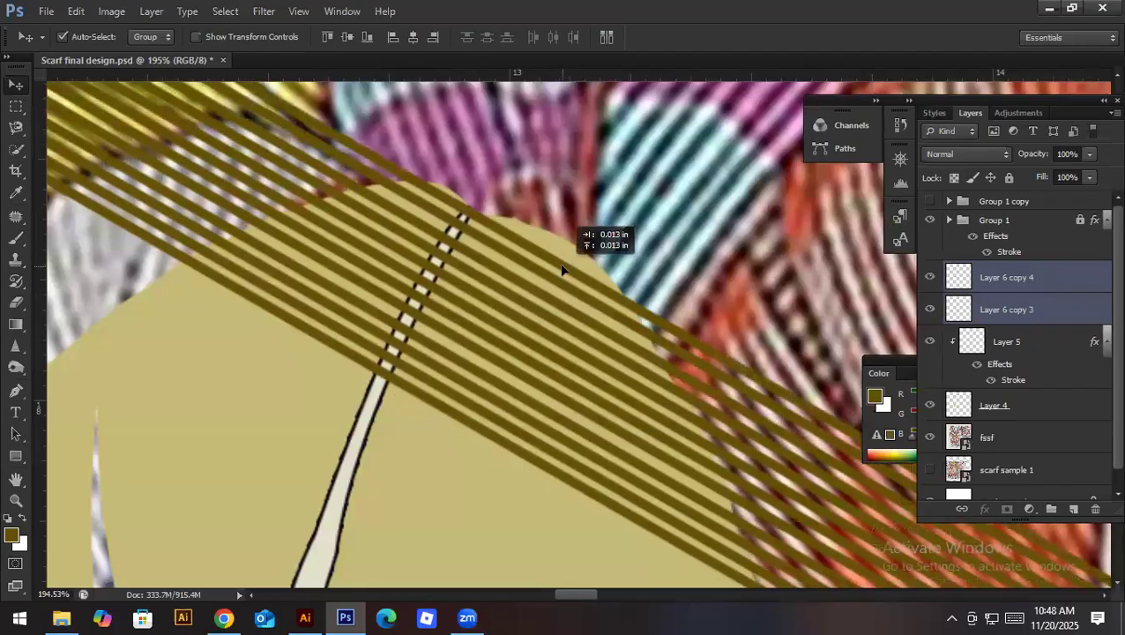
{"action": "scroll", "coordinate": [564, 238], "scroll_direction": "down", "scroll_amount": 5}
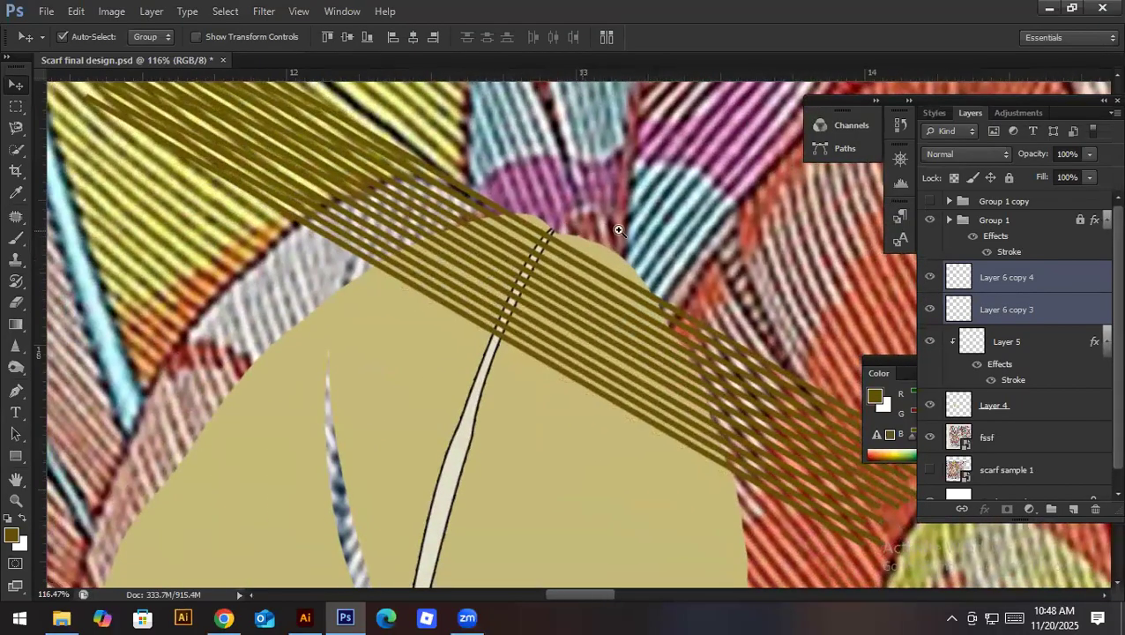
{"action": "scroll", "coordinate": [564, 231], "scroll_direction": "up", "scroll_amount": 5}
{"action": "left_click_drag", "start_coordinate": [538, 262], "coordinate": [552, 264]}
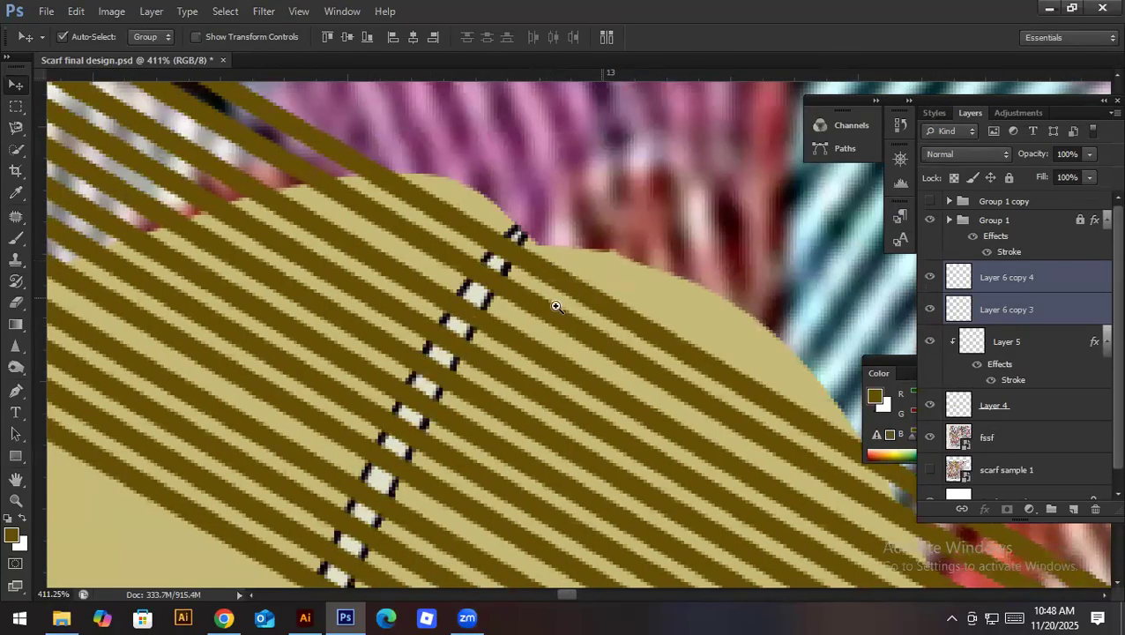
Step: Duplicate both line bands together and place the copies below, continuing the same line spacing
{"action": "scroll", "coordinate": [557, 306], "scroll_direction": "down", "scroll_amount": 8}
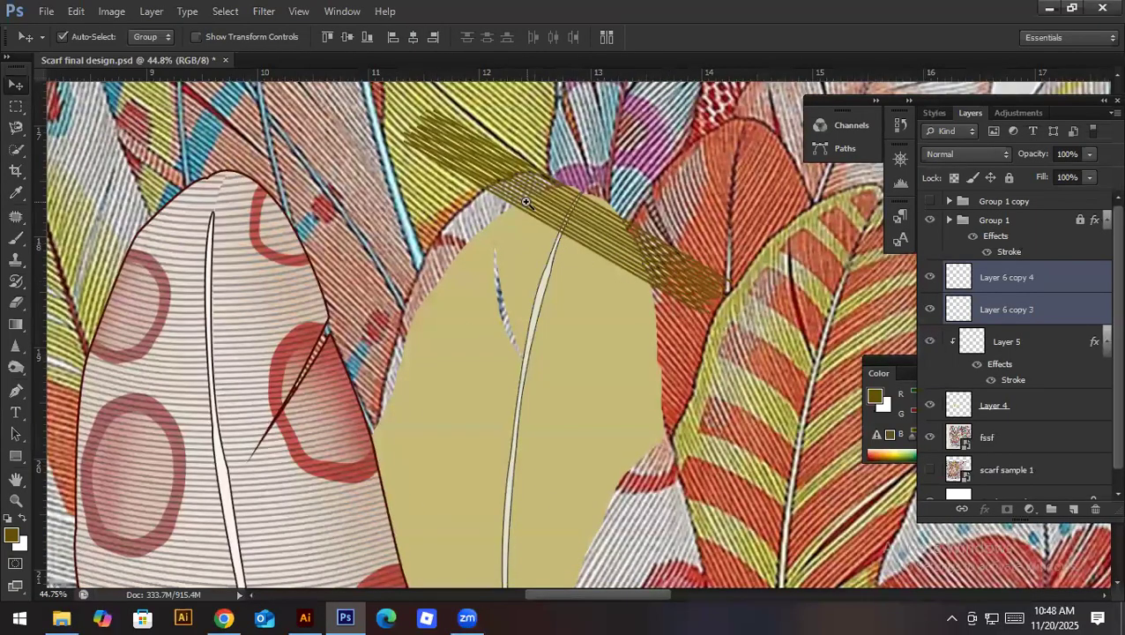
{"action": "scroll", "coordinate": [524, 202], "scroll_direction": "up", "scroll_amount": 8}
{"action": "scroll", "coordinate": [640, 246], "scroll_direction": "up", "scroll_amount": 1}
{"action": "left_click_drag", "start_coordinate": [571, 280], "coordinate": [506, 433]}
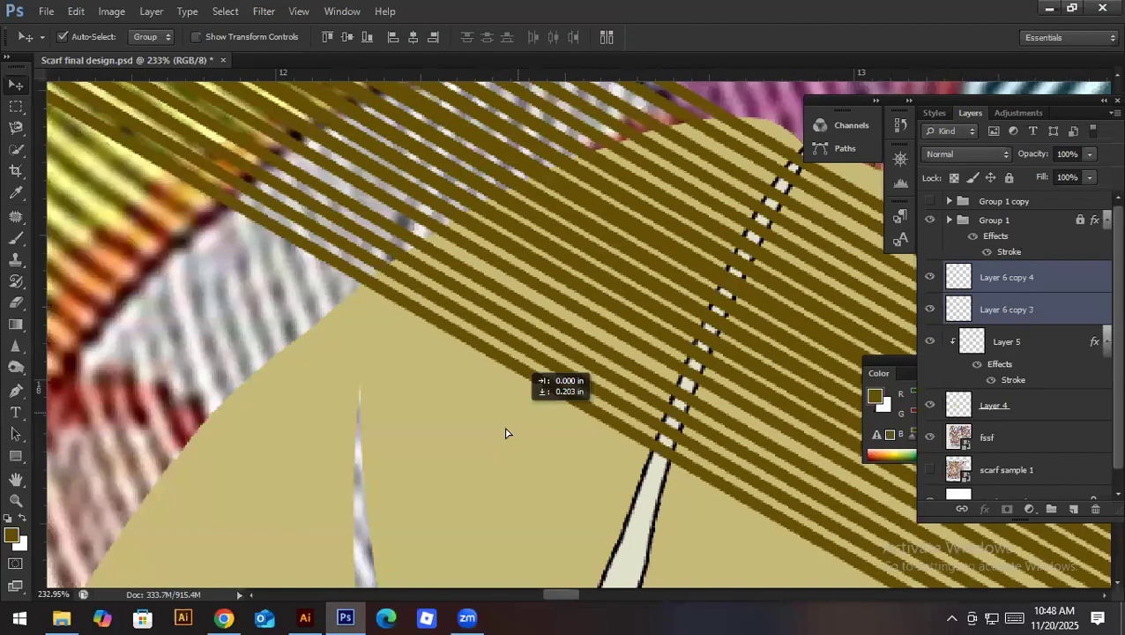
{"action": "mouse_move", "coordinate": [431, 535]}
{"action": "left_mouse_down"}
{"action": "mouse_move", "coordinate": [421, 563]}
{"action": "mouse_move", "coordinate": [419, 554]}
{"action": "left_mouse_up"}
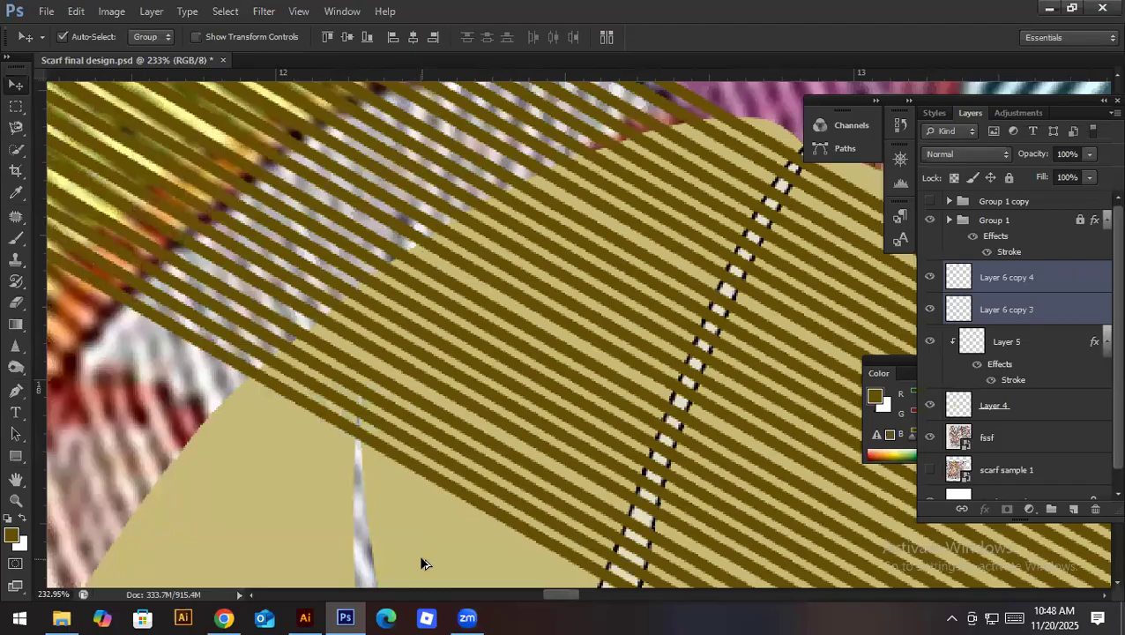
{"action": "key", "text": "ctrl+j"}
Step: Merge the four olive line band layers into one layer
{"action": "scroll", "coordinate": [596, 405], "scroll_direction": "down", "scroll_amount": 1}
{"action": "scroll", "coordinate": [596, 405], "scroll_direction": "down", "scroll_amount": 5}
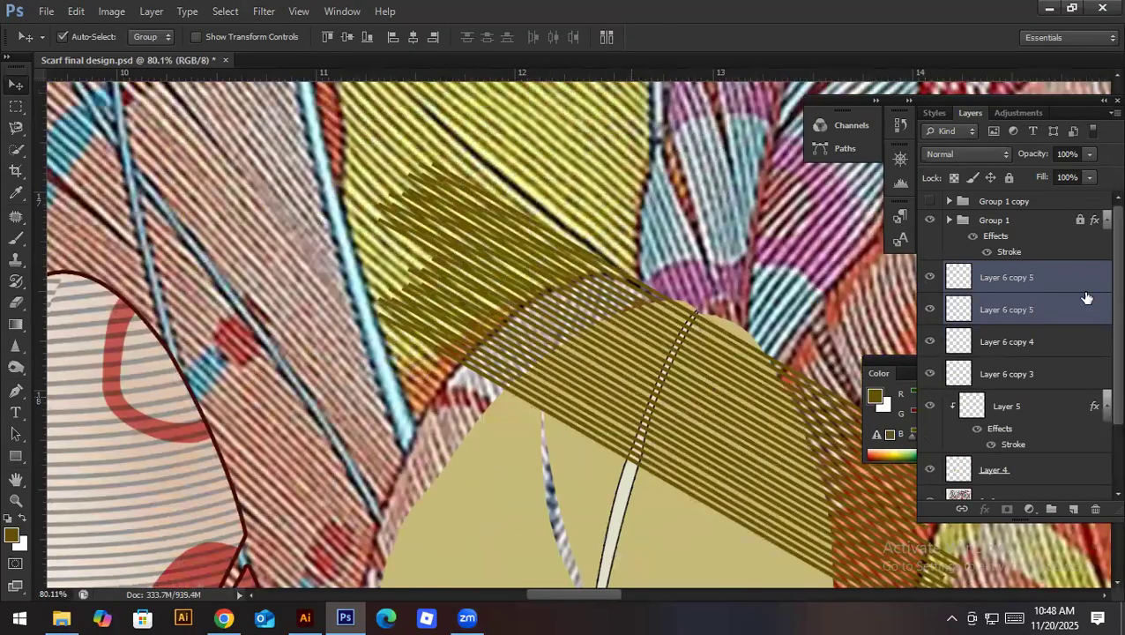
{"action": "left_click", "coordinate": [1051, 280]}
{"action": "left_click", "coordinate": [1014, 370], "text": "shift"}
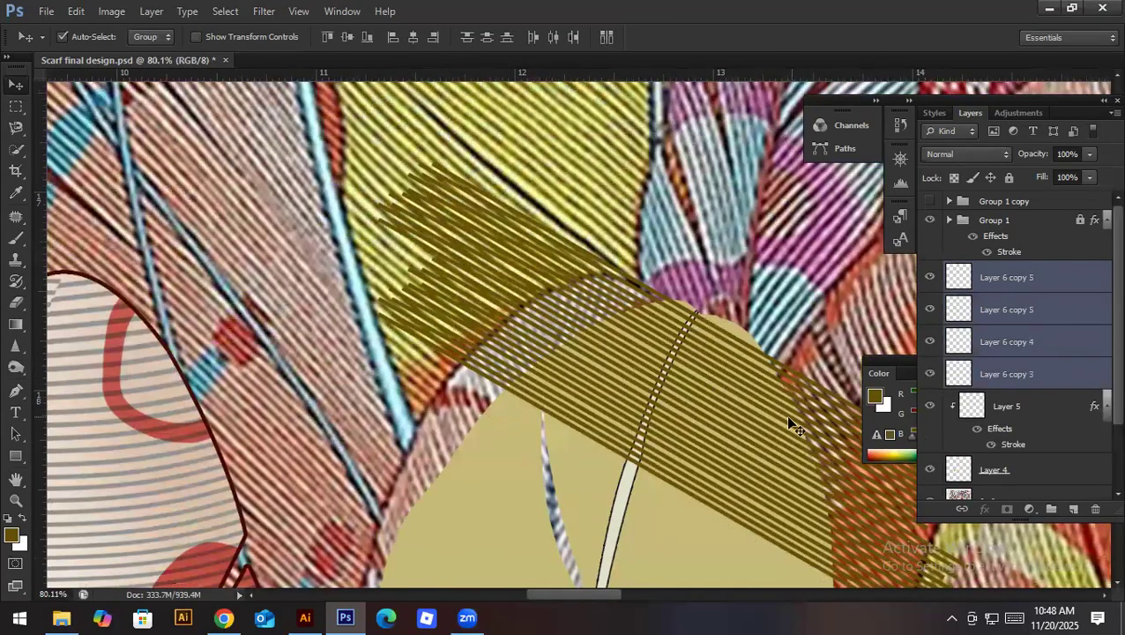
{"action": "key", "text": "ctrl+e"}
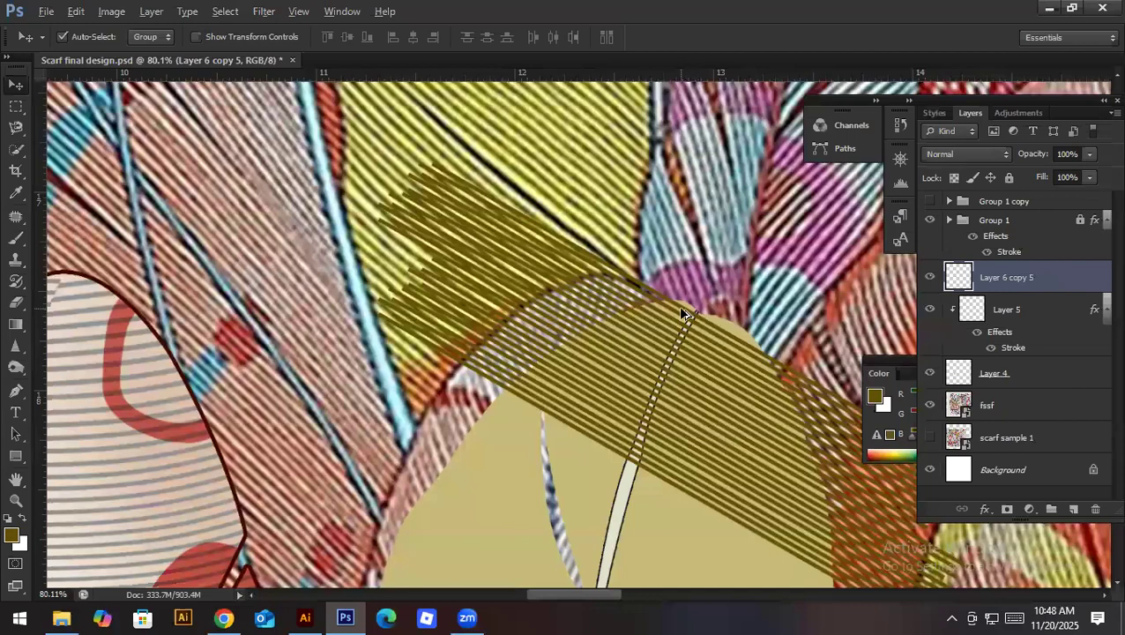
Step: Duplicate the merged line band farther down the feather and nudge the copy down so the line spacing continues
{"action": "mouse_move", "coordinate": [683, 313]}
{"action": "left_mouse_down"}
{"action": "mouse_move", "coordinate": [590, 518]}
{"action": "mouse_move", "coordinate": [590, 503]}
{"action": "left_mouse_up"}
{"action": "key", "text": "ctrl+j"}
{"action": "key", "text": "Down"}
{"action": "key", "text": "Down"}
{"action": "key", "text": "Down"}
{"action": "key", "text": "Down"}
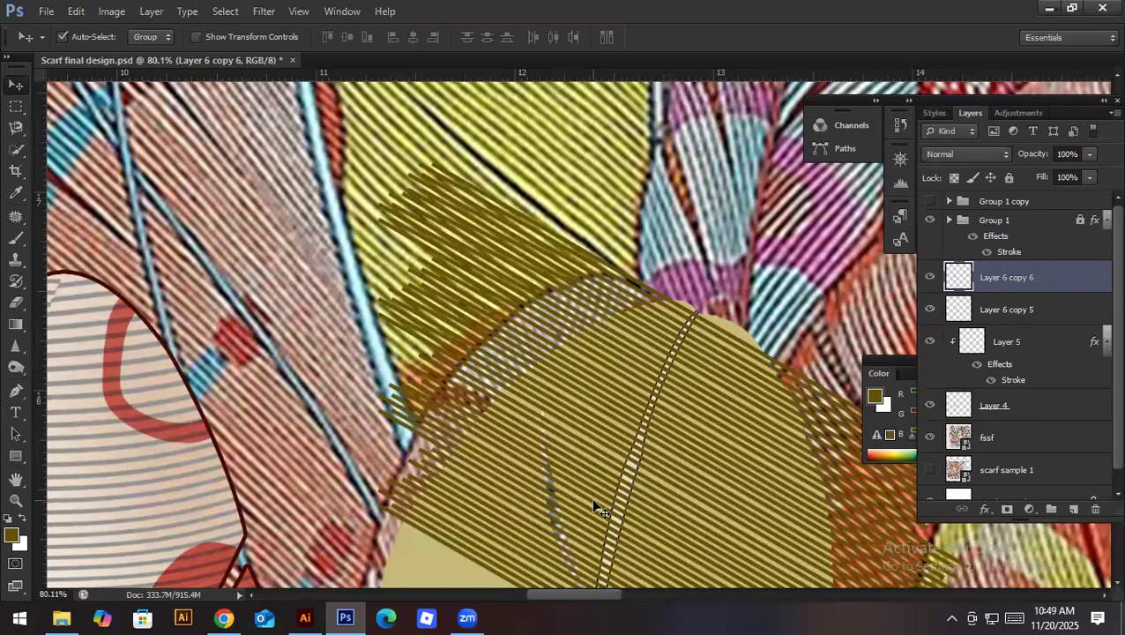
{"action": "key", "text": "Down"}
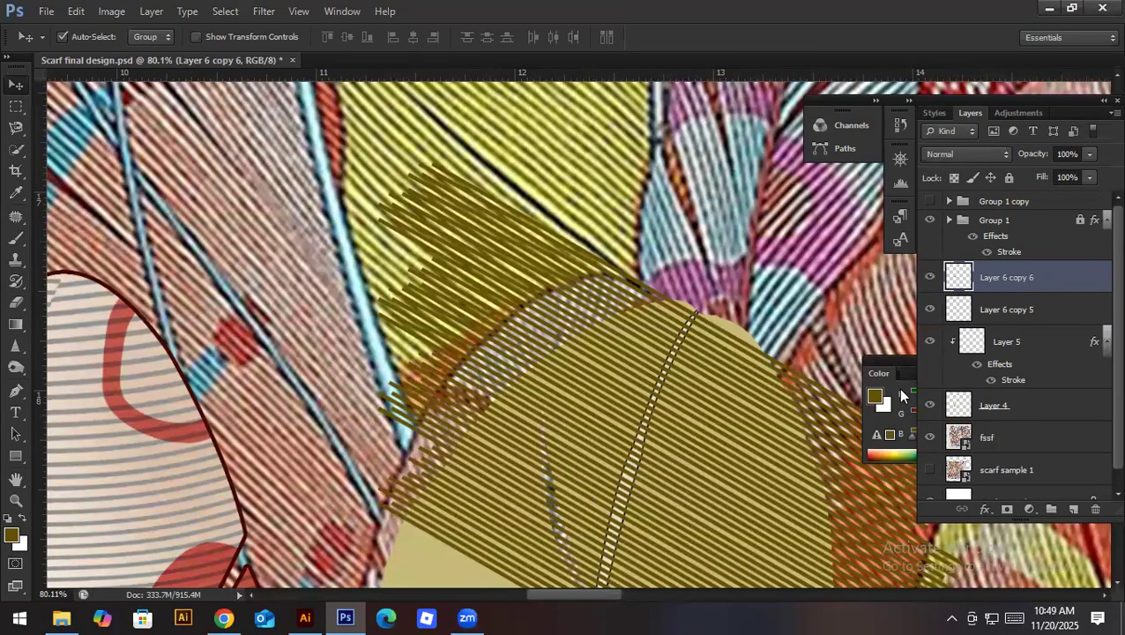
Step: Merge the two large olive line bands, Layer 6 copy 5 and Layer 6 copy 6, into one layer
{"action": "left_click", "coordinate": [1014, 317]}
{"action": "key", "text": "Delete"}
{"action": "left_click_drag", "start_coordinate": [667, 397], "coordinate": [631, 172]}
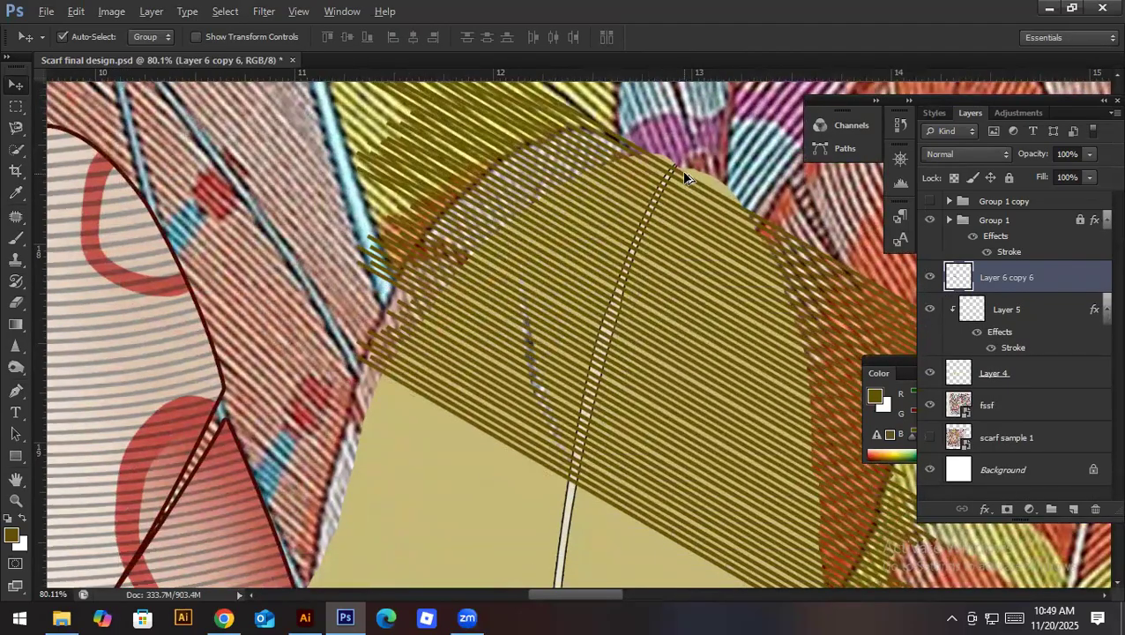
Step: Undo the extra copy of the line band and stretch the band horizontally to about 121% from its center
{"action": "mouse_move", "coordinate": [658, 229]}
{"action": "left_mouse_down"}
{"action": "mouse_move", "coordinate": [534, 514]}
{"action": "mouse_move", "coordinate": [510, 531]}
{"action": "left_mouse_up"}
{"action": "key", "text": "ctrl+z"}
{"action": "key", "text": "ctrl+t"}
{"action": "scroll", "coordinate": [535, 327], "scroll_direction": "down", "scroll_amount": 2}
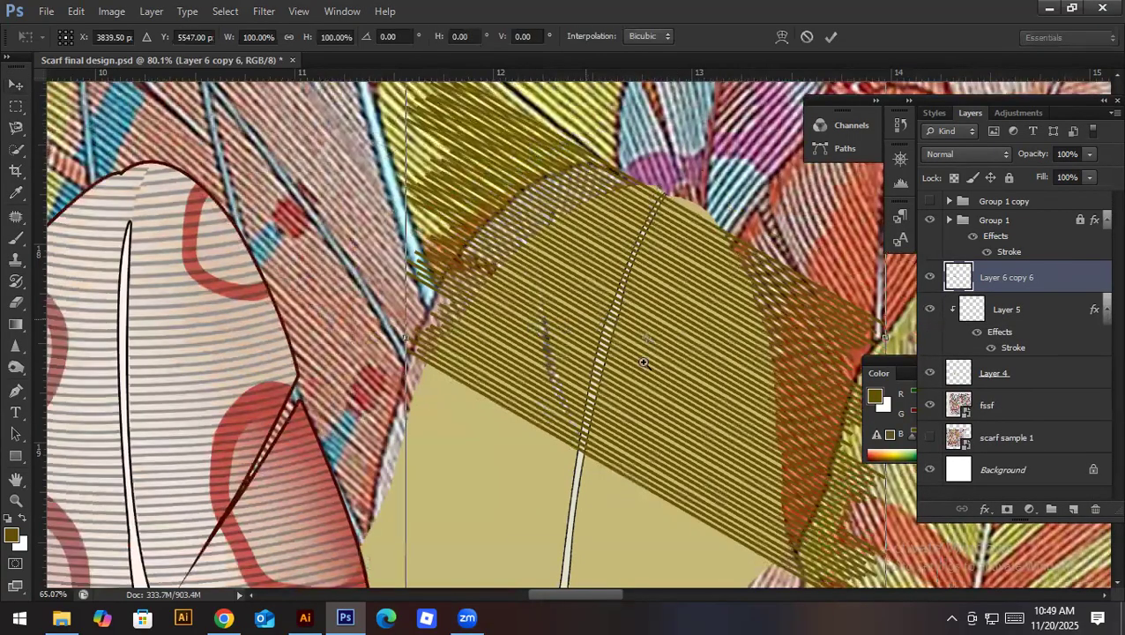
{"action": "scroll", "coordinate": [644, 363], "scroll_direction": "down", "scroll_amount": 2}
{"action": "left_click_drag", "start_coordinate": [751, 325], "coordinate": [780, 329]}
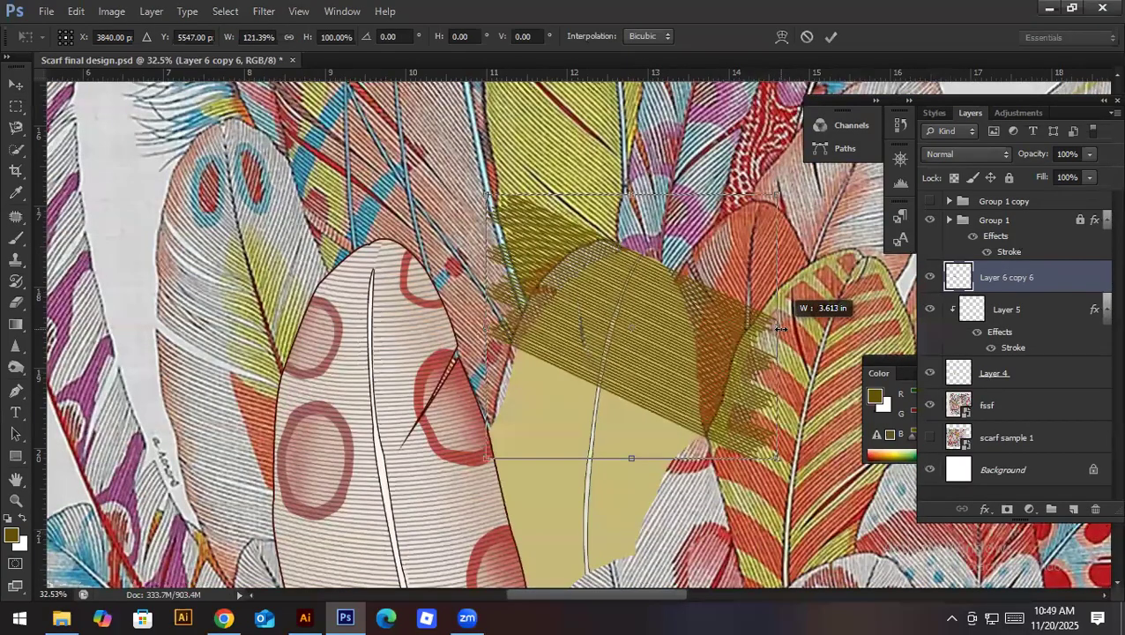
{"action": "key", "text": "Return"}
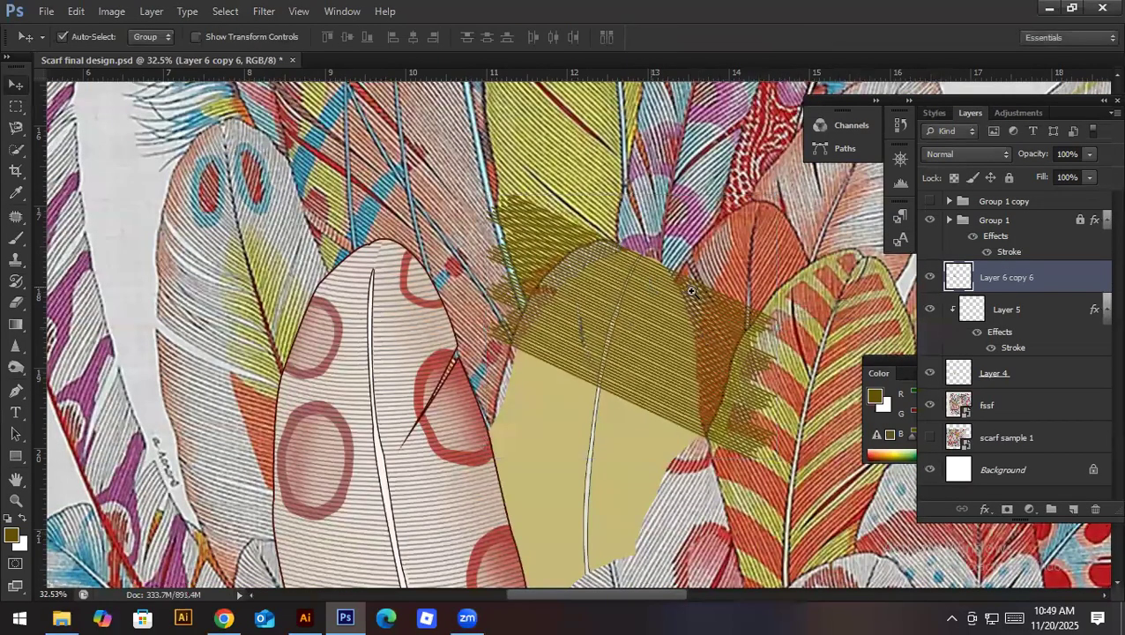
Step: Widen the olive line band once more to about 118% so it extends beyond both sides of the feather
{"action": "scroll", "coordinate": [691, 291], "scroll_direction": "up", "scroll_amount": 2}
{"action": "scroll", "coordinate": [627, 297], "scroll_direction": "up", "scroll_amount": 2}
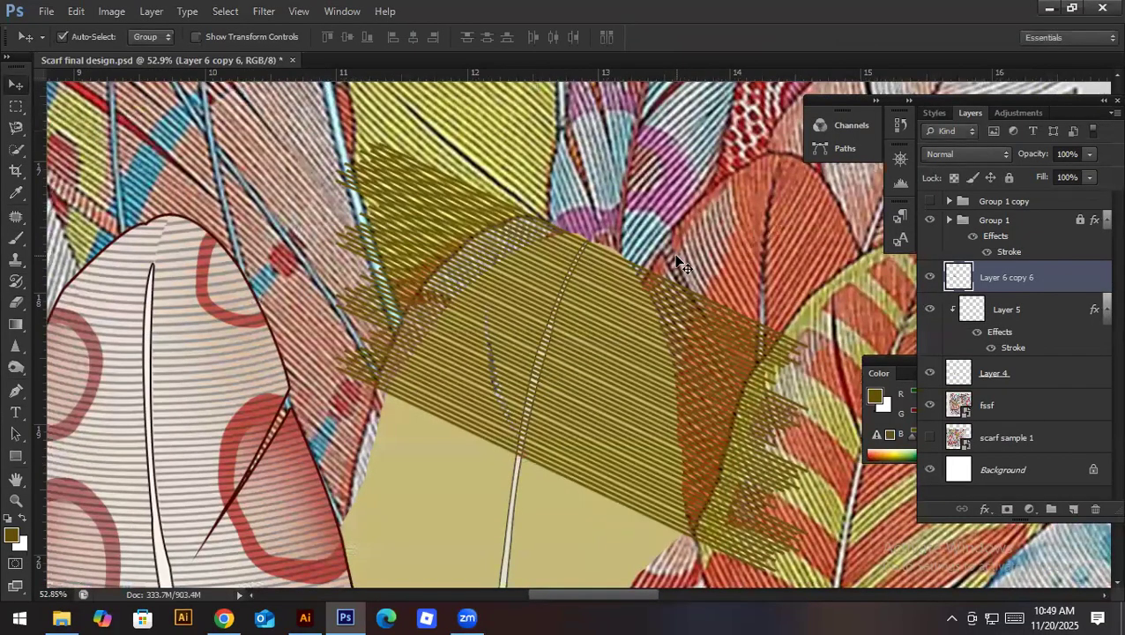
{"action": "key", "text": "ctrl+t"}
{"action": "key", "text": "Return"}
{"action": "scroll", "coordinate": [653, 292], "scroll_direction": "up", "scroll_amount": 1}
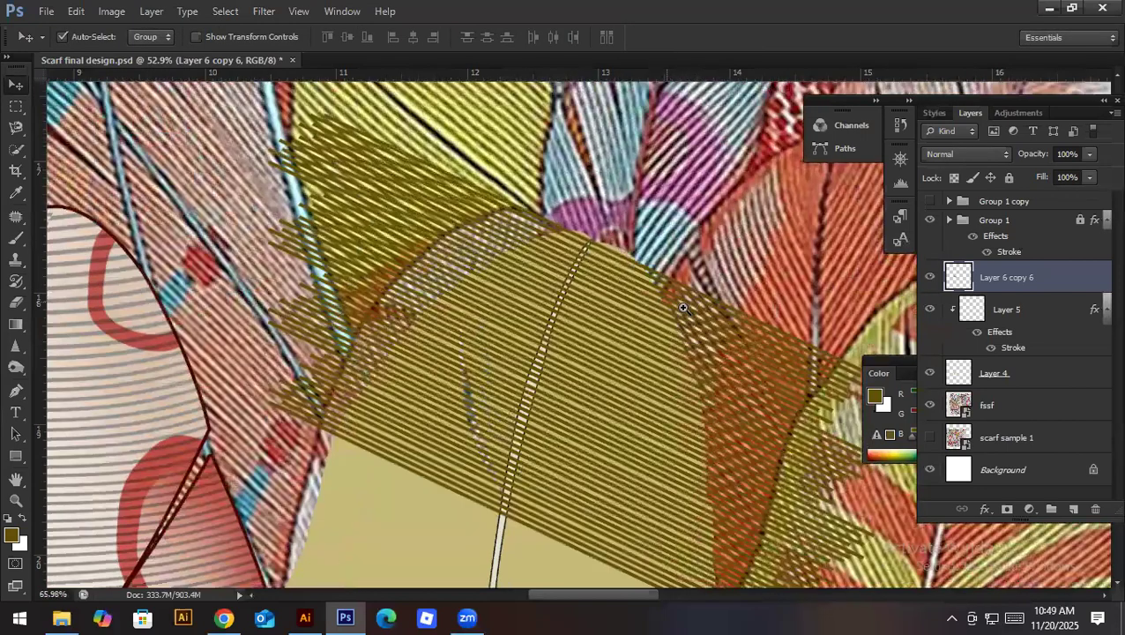
{"action": "scroll", "coordinate": [635, 282], "scroll_direction": "up", "scroll_amount": 1}
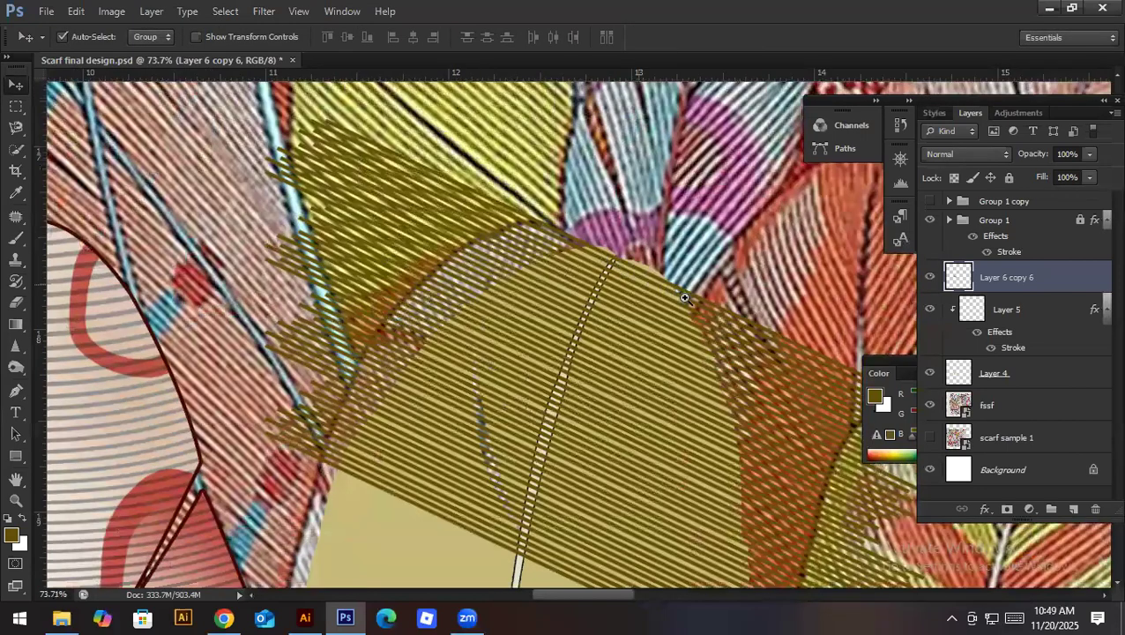
{"action": "scroll", "coordinate": [569, 283], "scroll_direction": "up", "scroll_amount": 5}
{"action": "scroll", "coordinate": [565, 283], "scroll_direction": "down", "scroll_amount": 6}
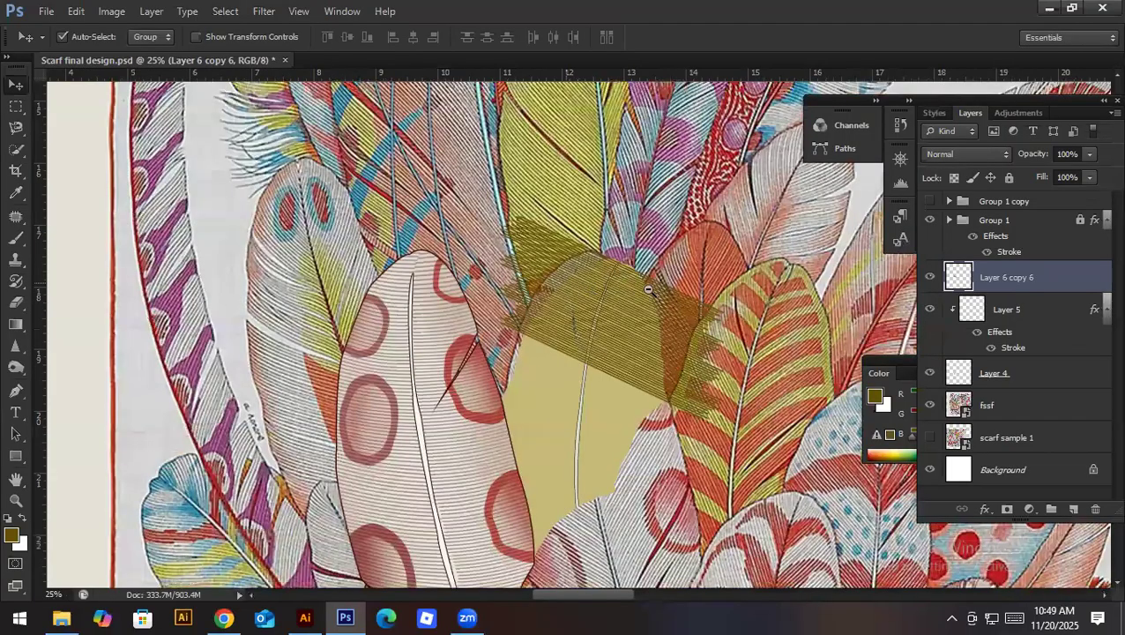
{"action": "scroll", "coordinate": [618, 282], "scroll_direction": "up", "scroll_amount": 1}
{"action": "scroll", "coordinate": [623, 327], "scroll_direction": "down", "scroll_amount": 1}
{"action": "key", "text": "ctrl+t"}
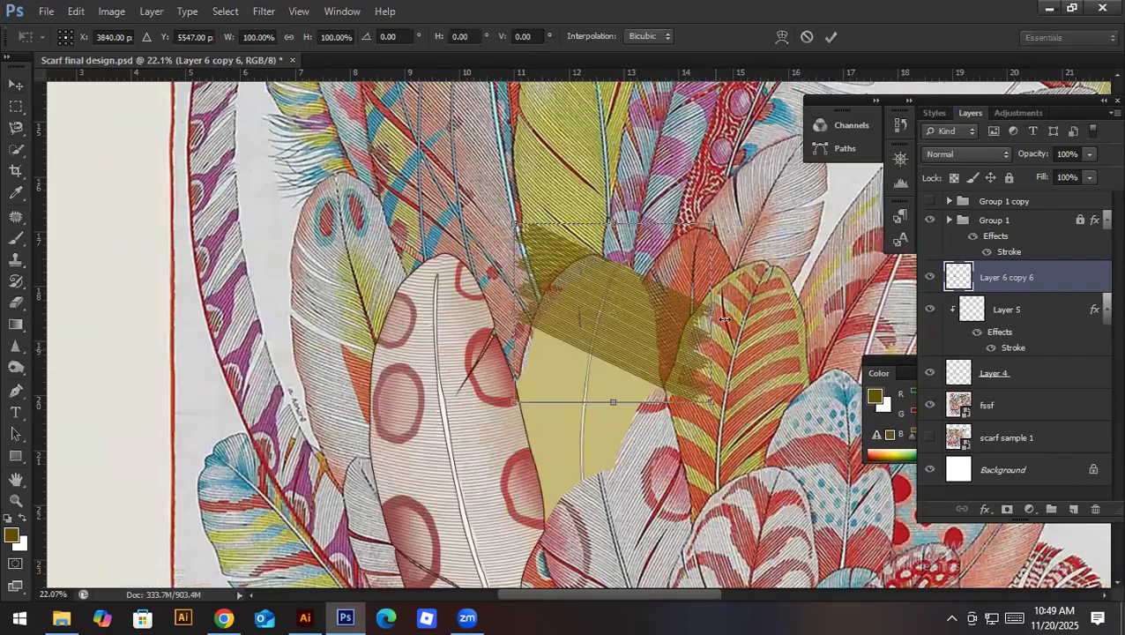
{"action": "left_click_drag", "start_coordinate": [733, 318], "coordinate": [757, 299]}
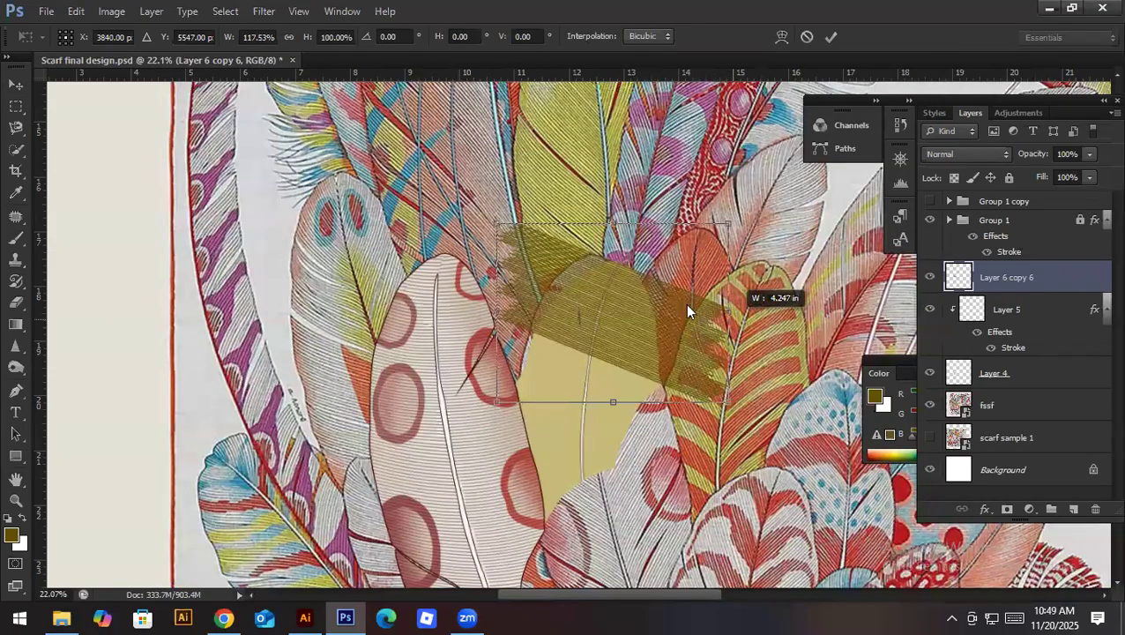
{"action": "key", "text": "Return"}
{"action": "scroll", "coordinate": [793, 322], "scroll_direction": "up", "scroll_amount": 2}
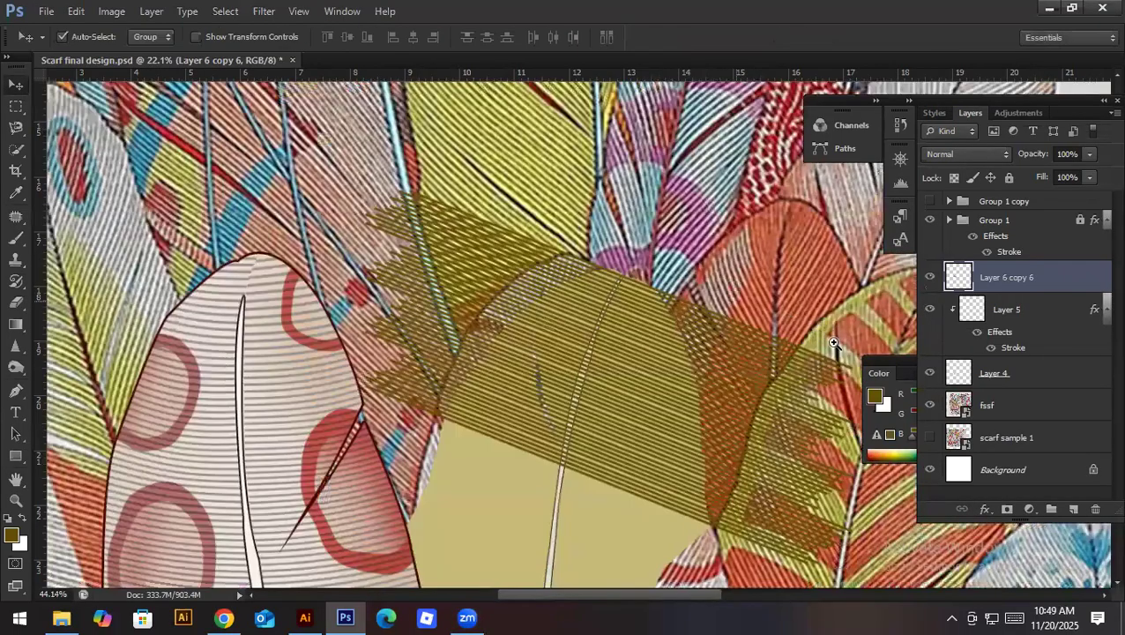
Step: Duplicate the olive line band farther down the feather and nudge the copy until the line spacing continues evenly
{"action": "left_click_drag", "start_coordinate": [633, 314], "coordinate": [577, 262]}
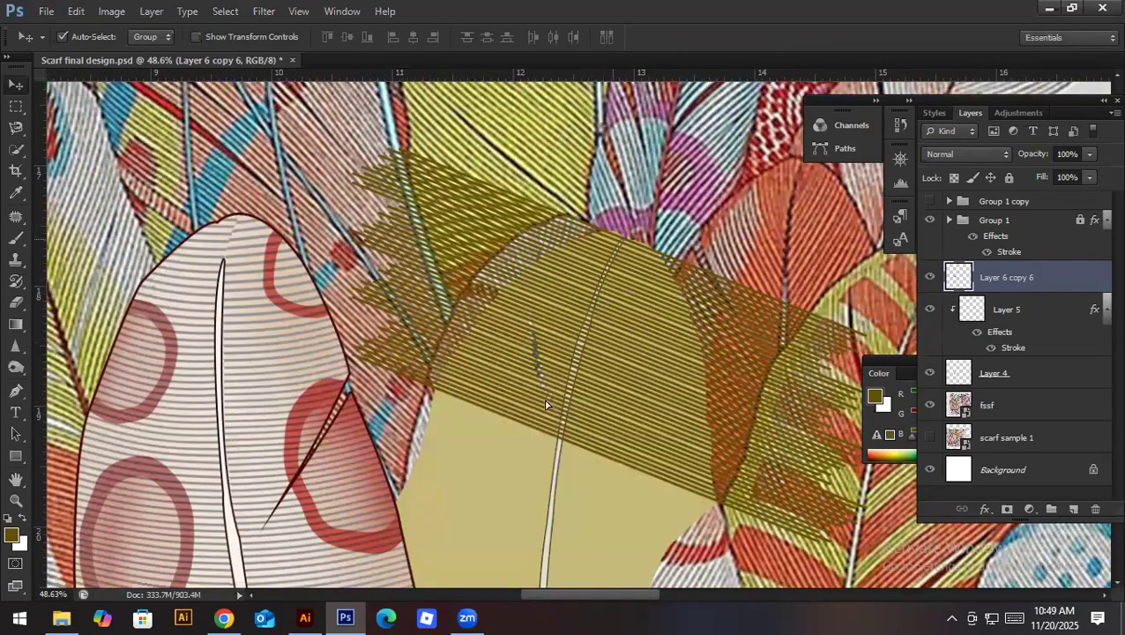
{"action": "mouse_move", "coordinate": [527, 453]}
{"action": "left_mouse_down"}
{"action": "mouse_move", "coordinate": [517, 490]}
{"action": "mouse_move", "coordinate": [520, 469]}
{"action": "left_mouse_up"}
{"action": "left_click_drag", "start_coordinate": [490, 423], "coordinate": [634, 446]}
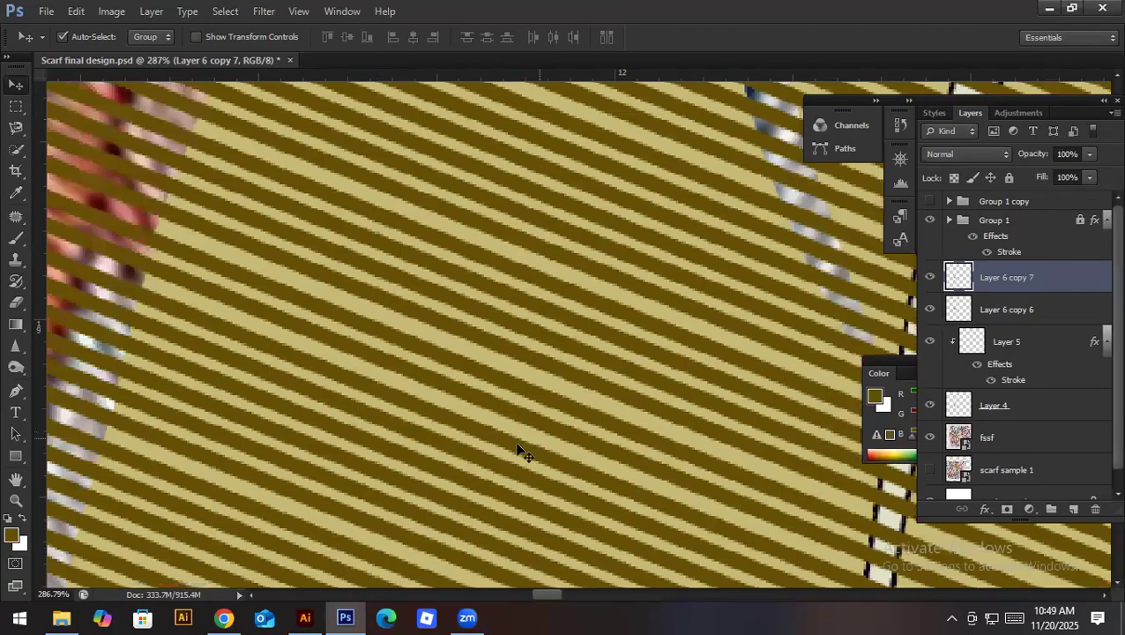
{"action": "key", "text": "Down"}
{"action": "key", "text": "Down"}
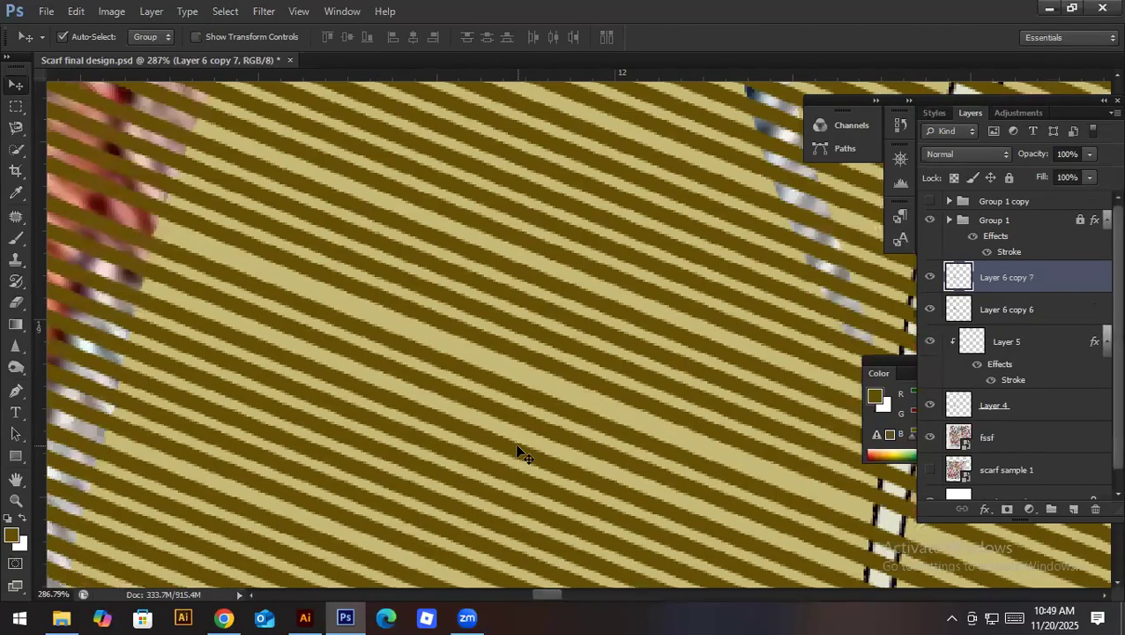
{"action": "key", "text": "Up"}
{"action": "key", "text": "Up"}
{"action": "left_click_drag", "start_coordinate": [737, 291], "coordinate": [520, 362]}
{"action": "left_click_drag", "start_coordinate": [704, 400], "coordinate": [731, 408]}
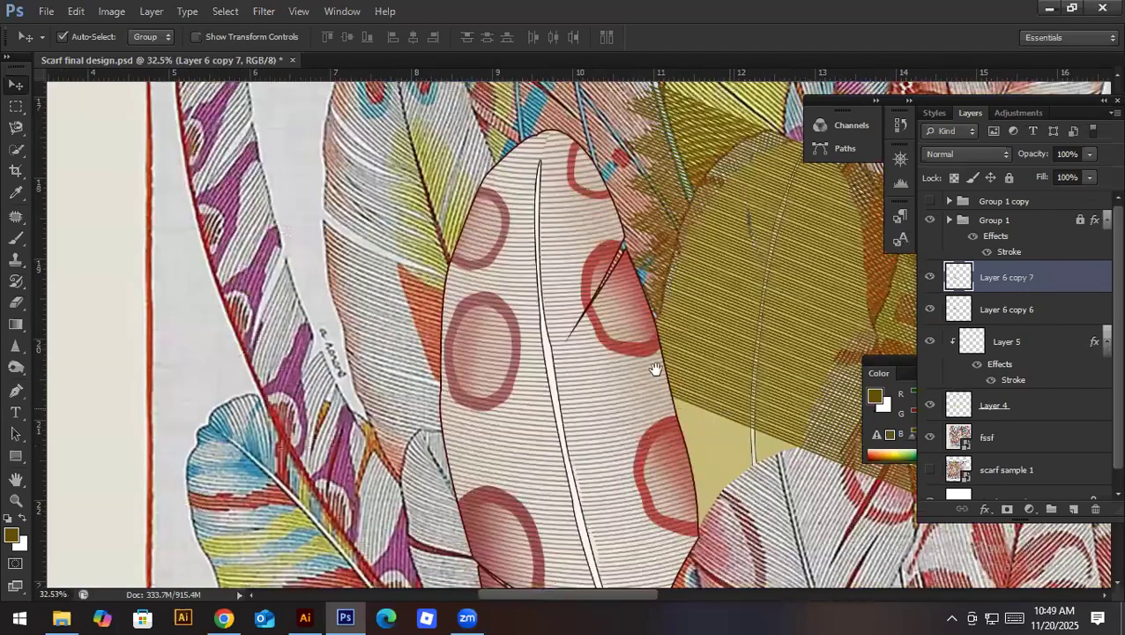
Step: Duplicate the line band once more over the feather's uncovered lower part and nudge it upward to match the line spacing
{"action": "left_click_drag", "start_coordinate": [509, 304], "coordinate": [546, 318]}
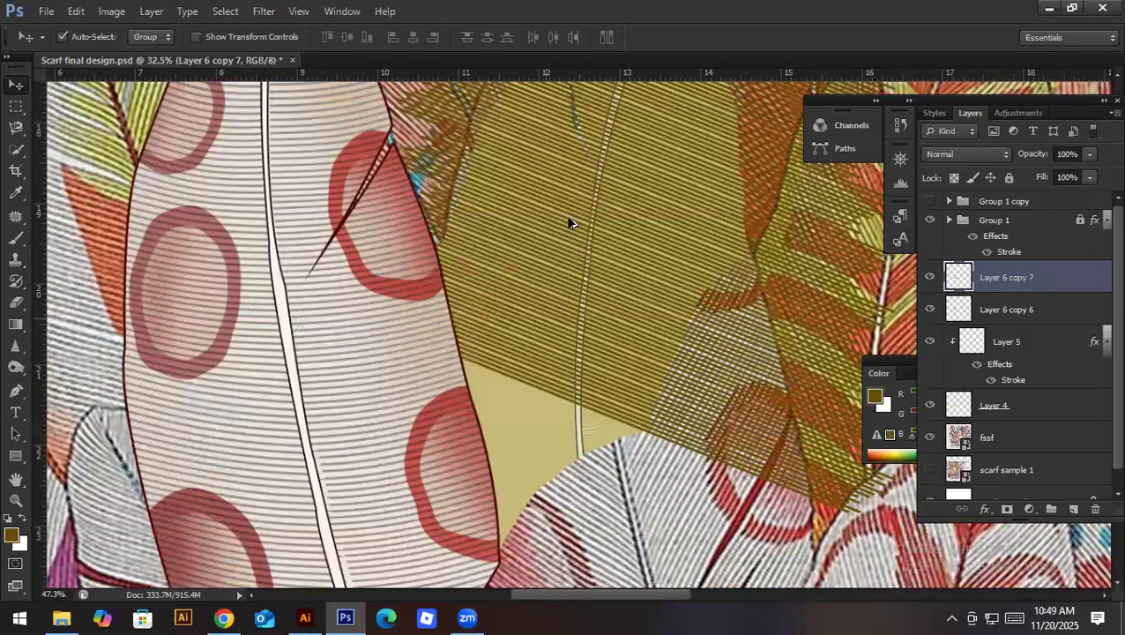
{"action": "left_click_drag", "start_coordinate": [542, 381], "coordinate": [526, 446]}
{"action": "left_click_drag", "start_coordinate": [520, 403], "coordinate": [715, 432]}
{"action": "key", "text": "Up"}
{"action": "key", "text": "Up"}
{"action": "key", "text": "Up"}
{"action": "key", "text": "Up"}
{"action": "key", "text": "Up"}
{"action": "key", "text": "Up"}
{"action": "key", "text": "Up"}
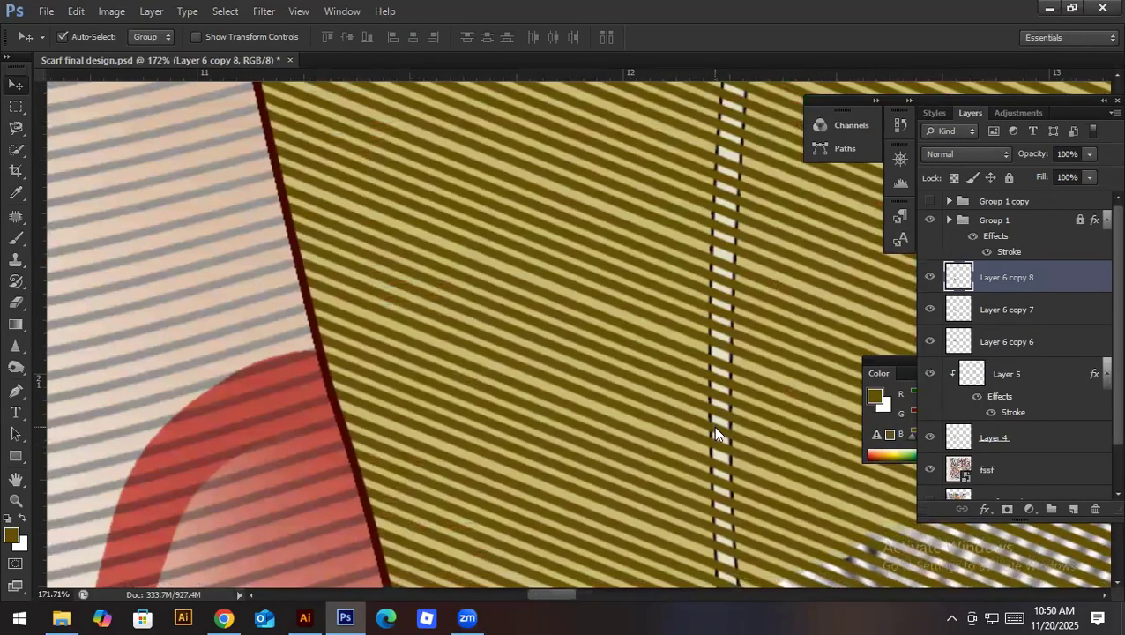
Step: Try clipping only the Layer 6 copy 6 line band to the feather shape
{"action": "left_click", "coordinate": [1033, 339]}
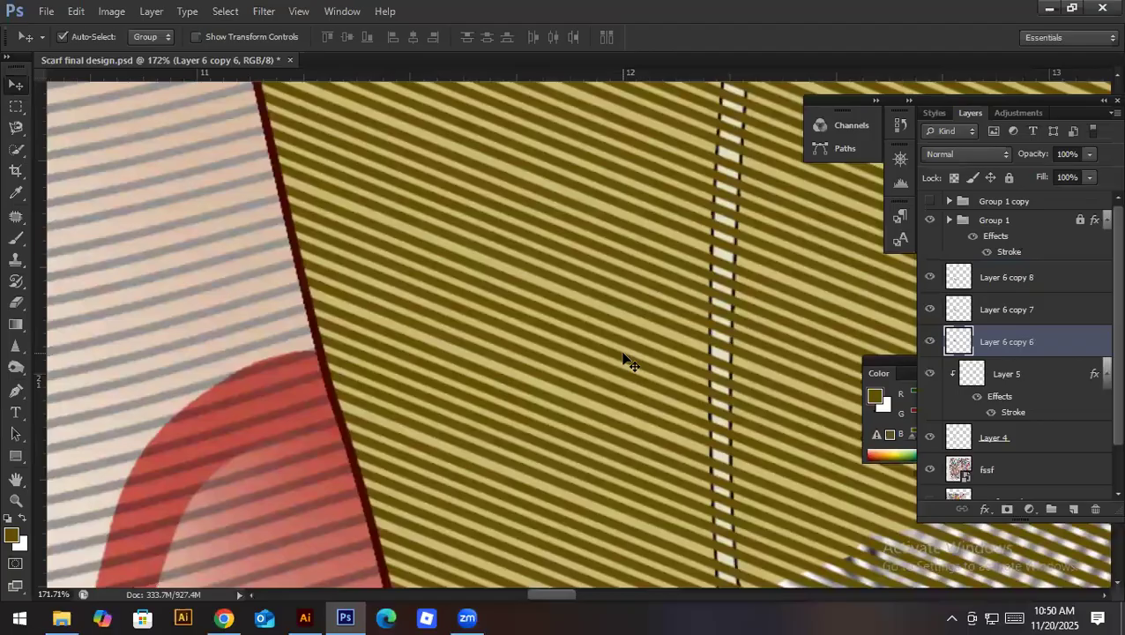
{"action": "scroll", "coordinate": [610, 297], "scroll_direction": "down", "scroll_amount": 3}
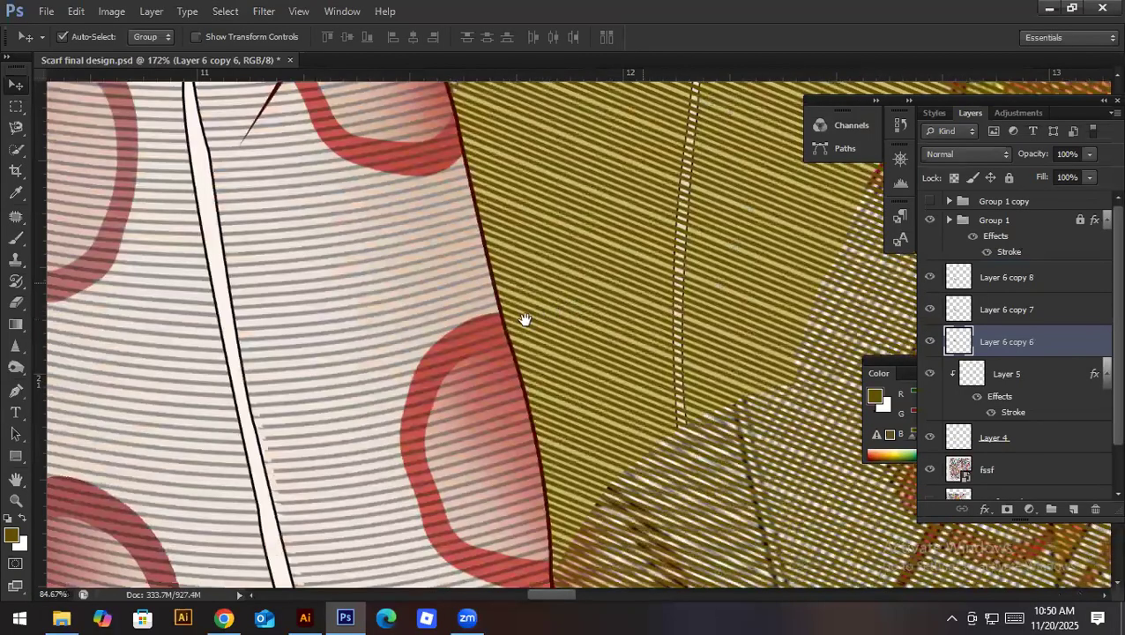
{"action": "scroll", "coordinate": [610, 284], "scroll_direction": "down", "scroll_amount": 3}
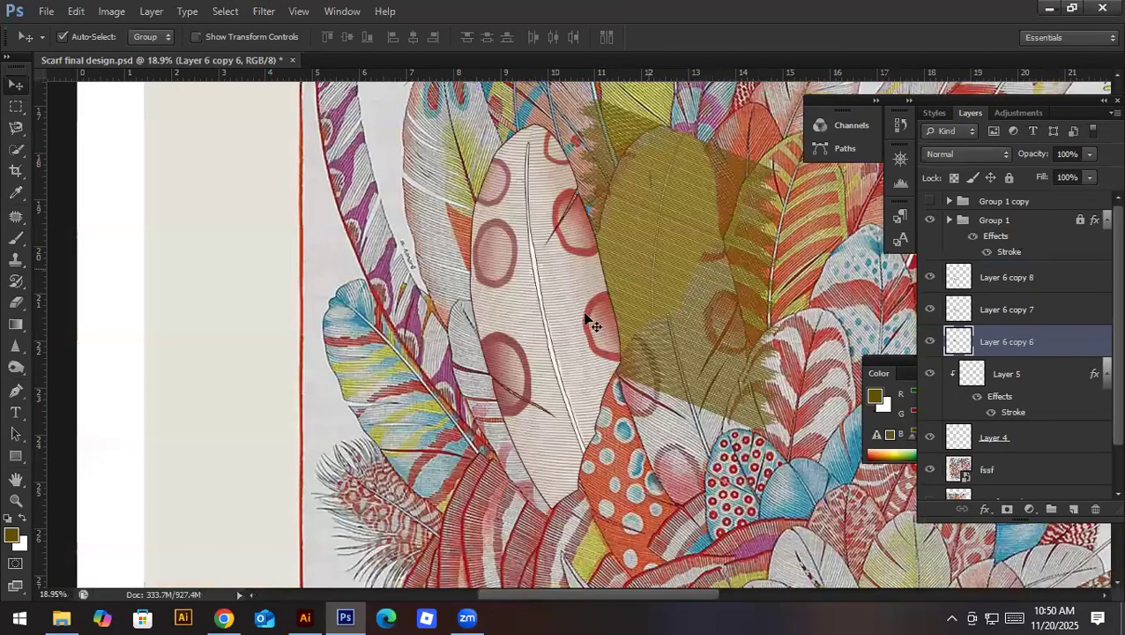
{"action": "left_click_drag", "start_coordinate": [648, 270], "coordinate": [588, 315]}
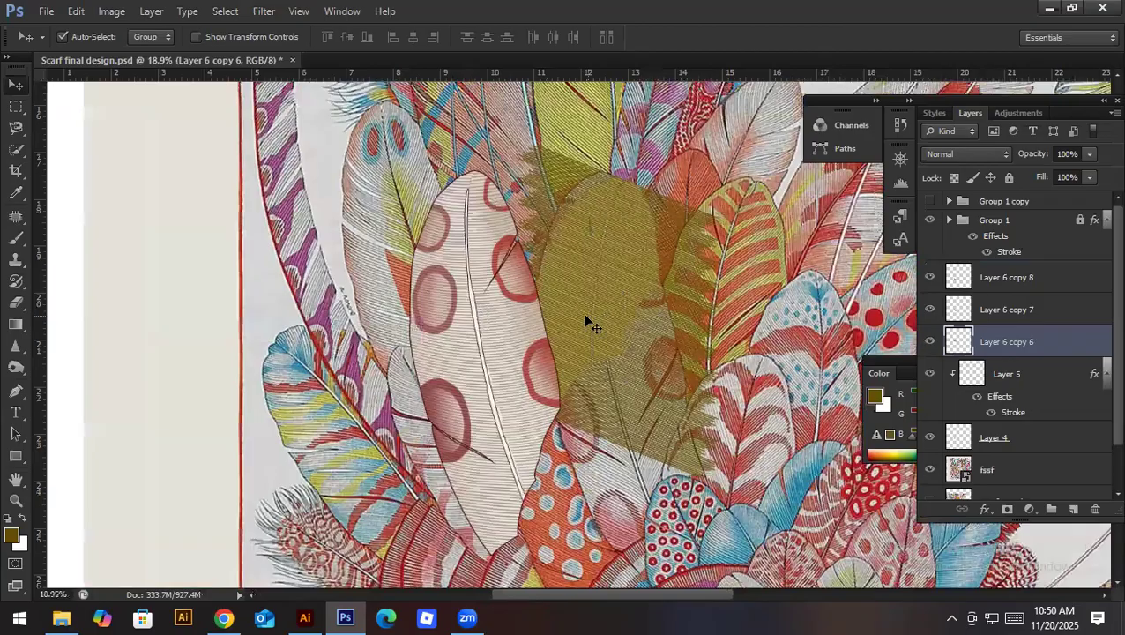
{"action": "left_click_drag", "start_coordinate": [1010, 354], "coordinate": [1003, 352]}
{"action": "left_click", "coordinate": [1003, 351], "text": "alt"}
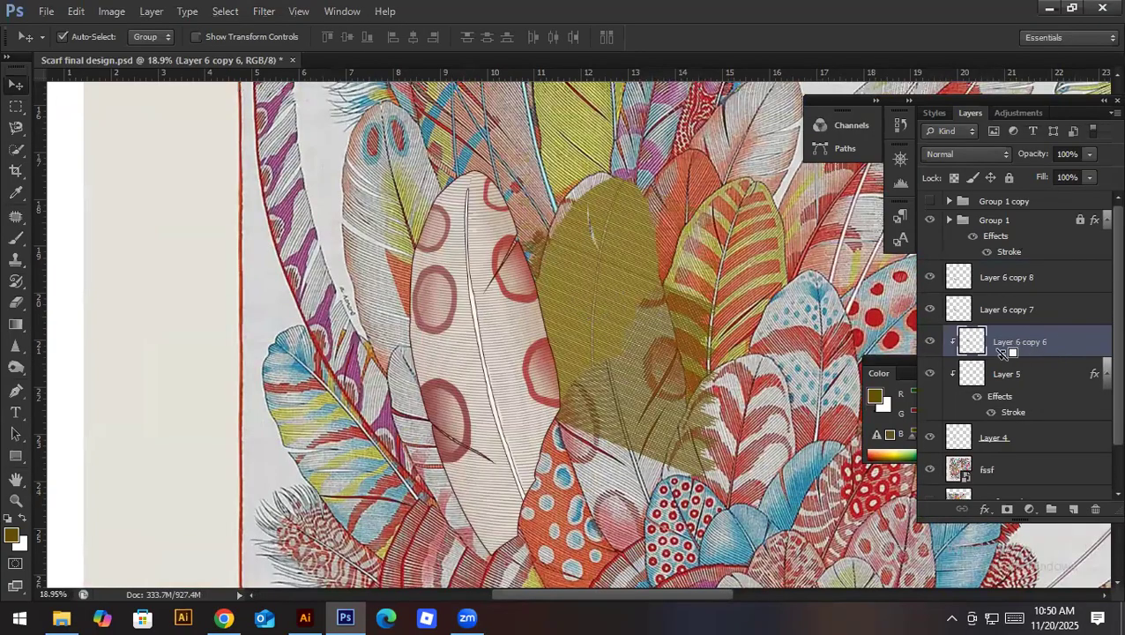
{"action": "scroll", "coordinate": [578, 233], "scroll_direction": "up", "scroll_amount": 2}
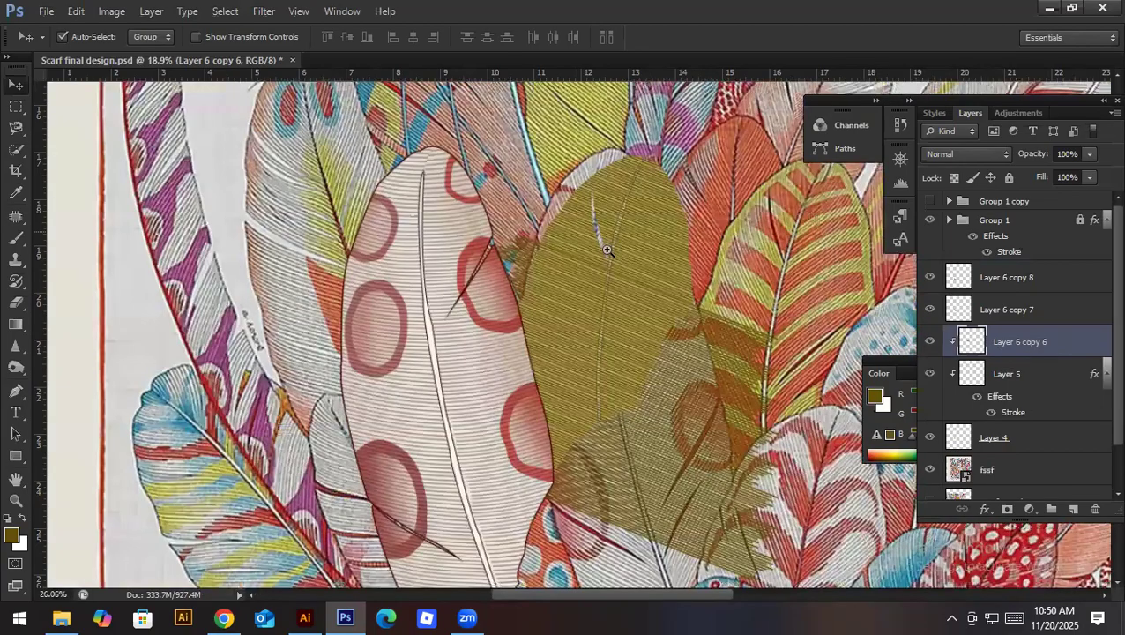
{"action": "scroll", "coordinate": [606, 250], "scroll_direction": "down", "scroll_amount": 2}
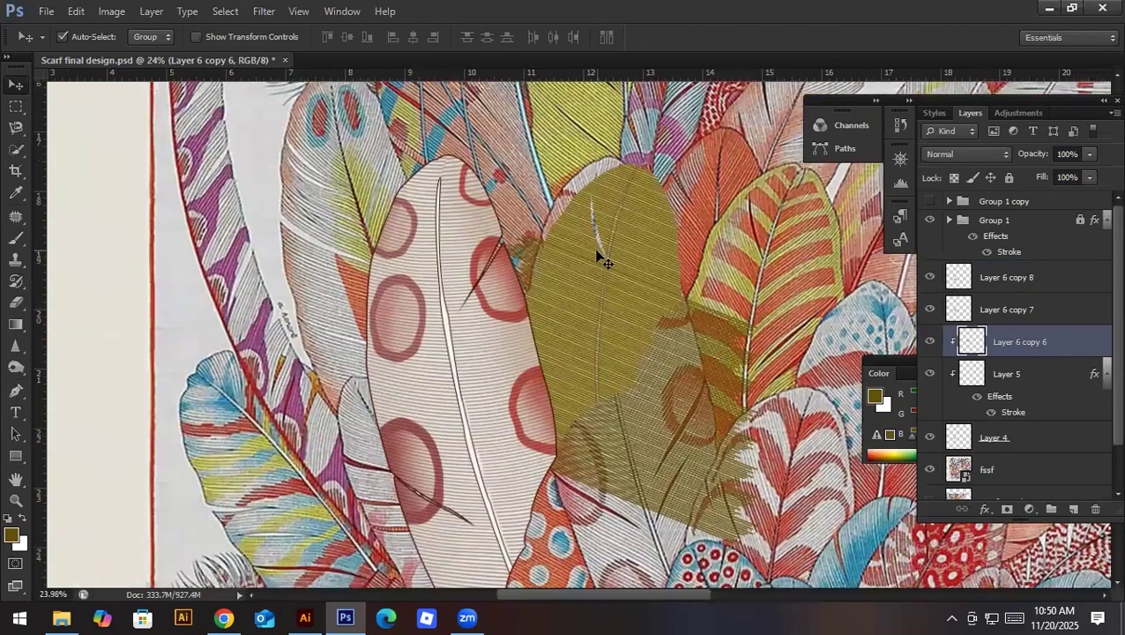
Step: Duplicate the clipped band, delete the copy, and undo back to the unclipped line bands
{"action": "key", "text": "ctrl+j"}
{"action": "key", "text": "ctrl+t"}
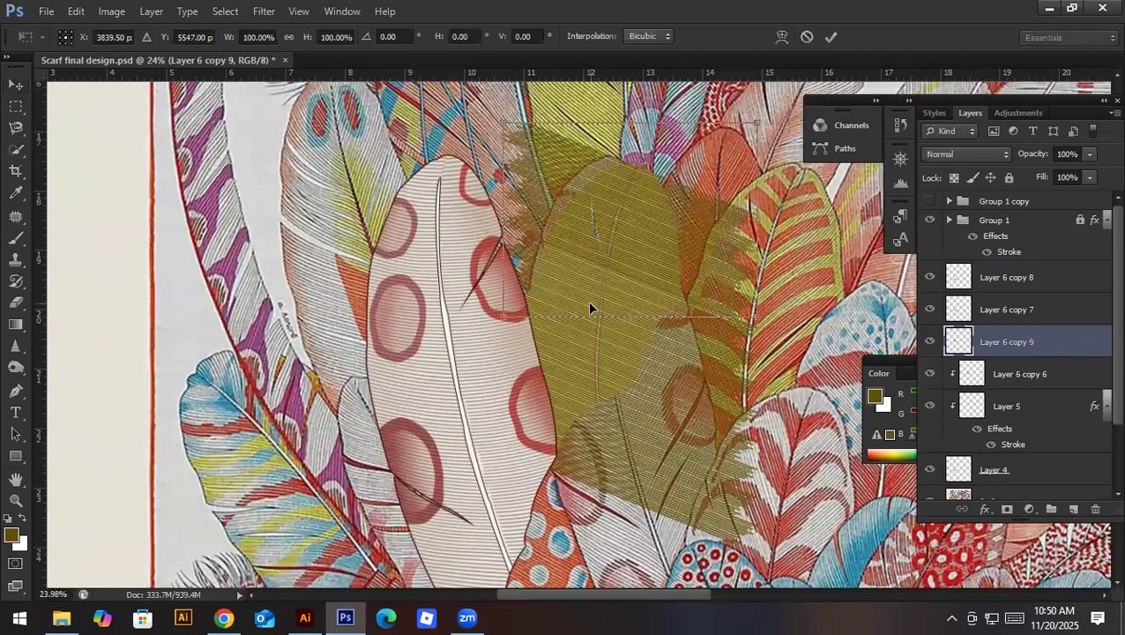
{"action": "key", "text": "Return"}
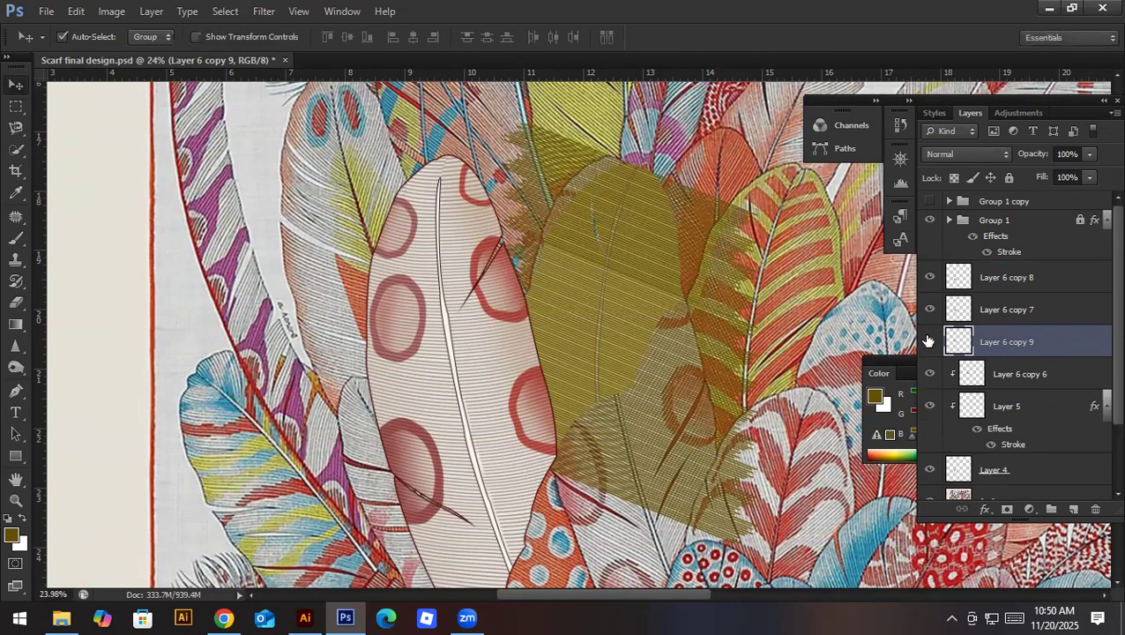
{"action": "key", "text": "Delete"}
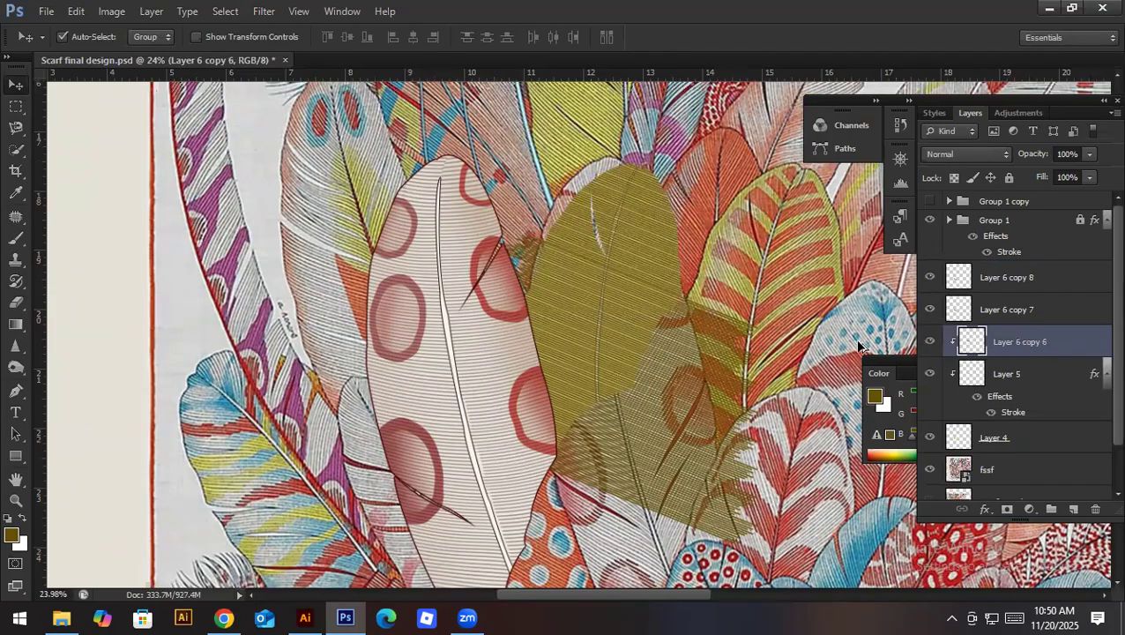
{"action": "key", "text": "ctrl+alt+z"}
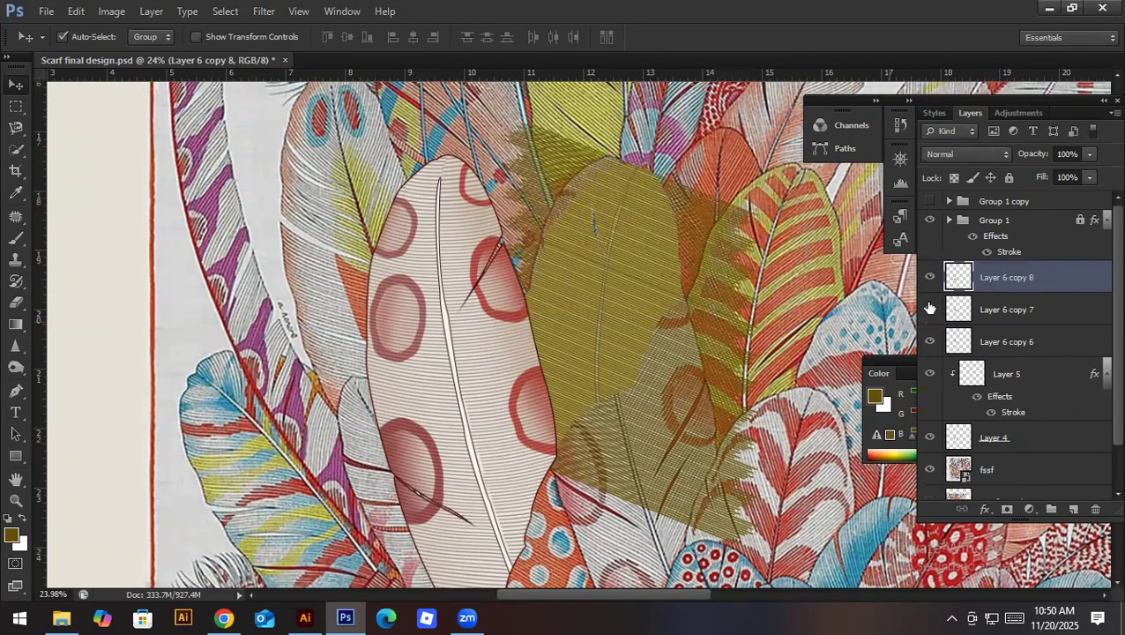
Step: Merge the three line bands, Layer 6 copy 6, copy 7 and copy 8, into one layer
{"action": "left_click", "coordinate": [929, 309]}
{"action": "left_click", "coordinate": [929, 309]}
{"action": "left_click", "coordinate": [1027, 339], "text": "shift"}
{"action": "key", "text": "ctrl+e"}
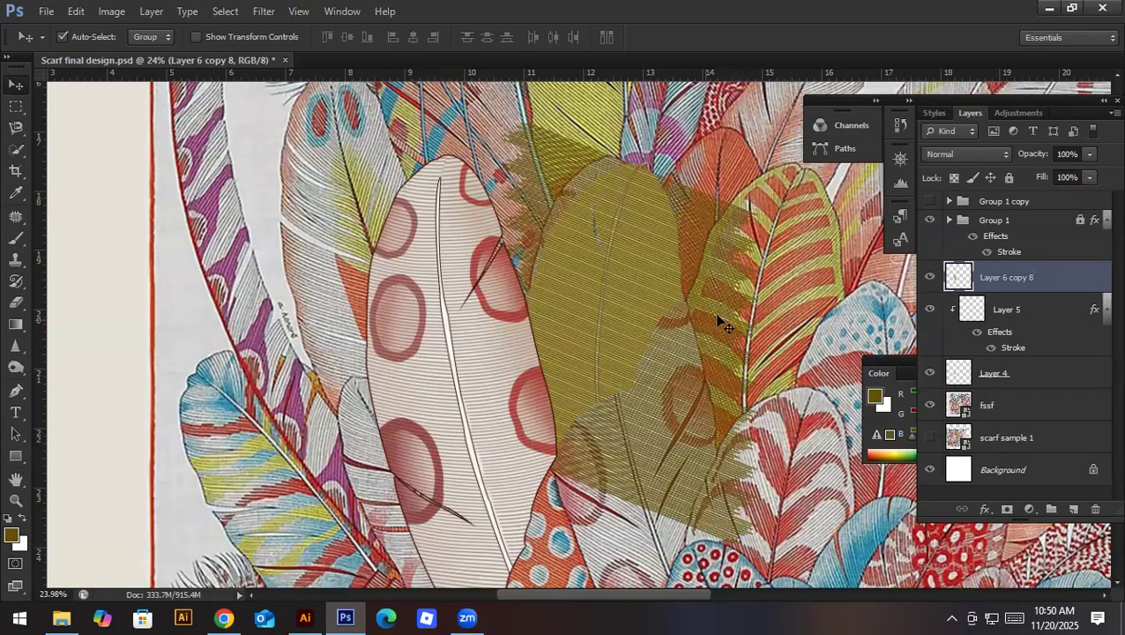
Step: Duplicate the merged line band and move the copy about 3.5 in to the right as a spare
{"action": "key", "text": "ctrl+j"}
{"action": "key", "text": "ctrl+t"}
{"action": "left_click_drag", "start_coordinate": [587, 409], "coordinate": [798, 355]}
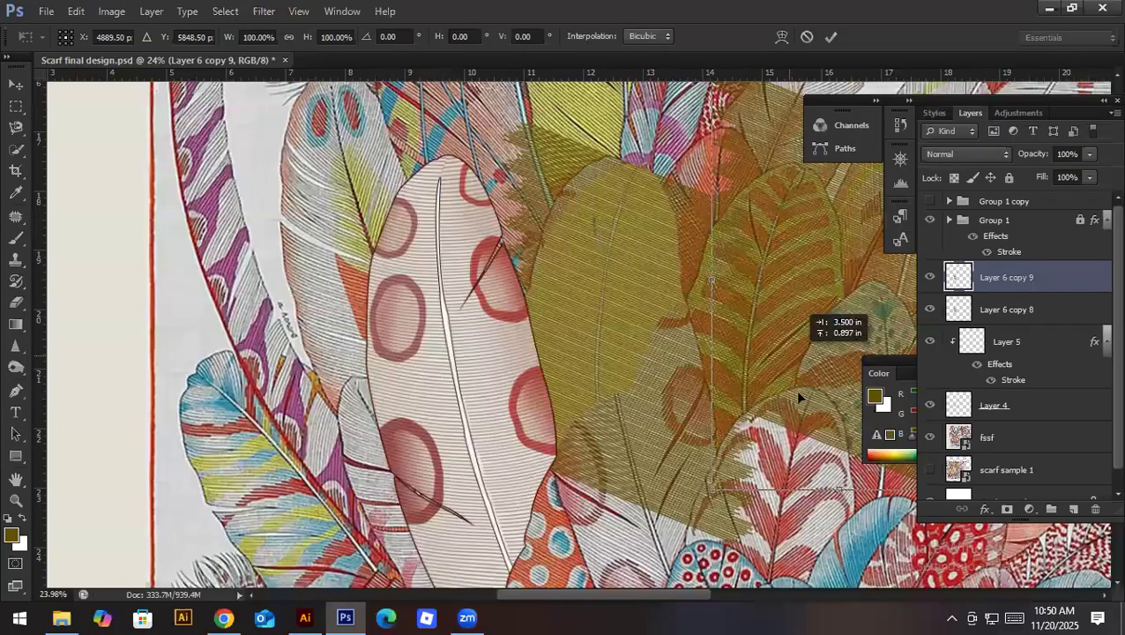
{"action": "key", "text": "Return"}
Step: Clip the original merged line band, Layer 6 copy 8, to the tan feather shape
{"action": "left_click", "coordinate": [1005, 313]}
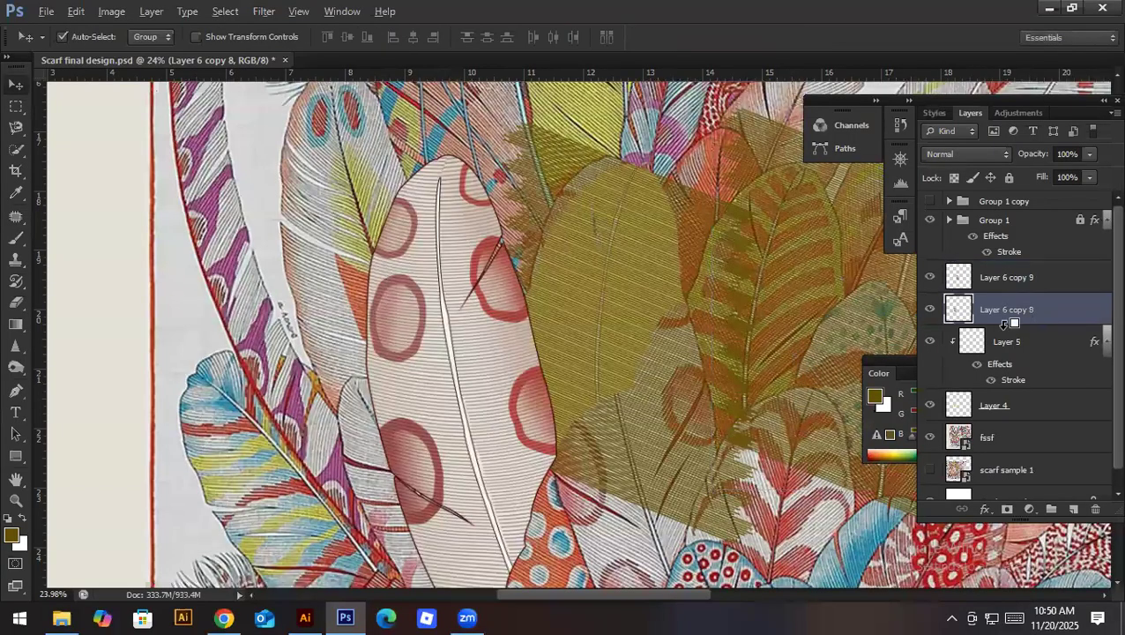
{"action": "left_click", "coordinate": [1005, 324], "text": "alt"}
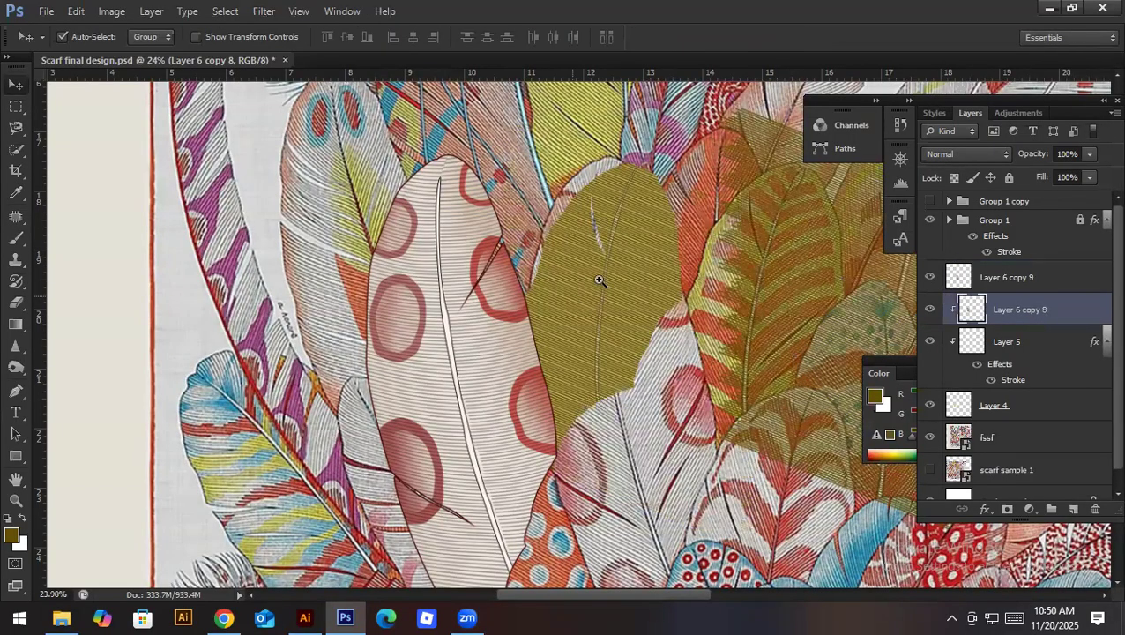
{"action": "scroll", "coordinate": [648, 304], "scroll_direction": "up", "scroll_amount": 2}
{"action": "scroll", "coordinate": [610, 308], "scroll_direction": "down", "scroll_amount": 2}
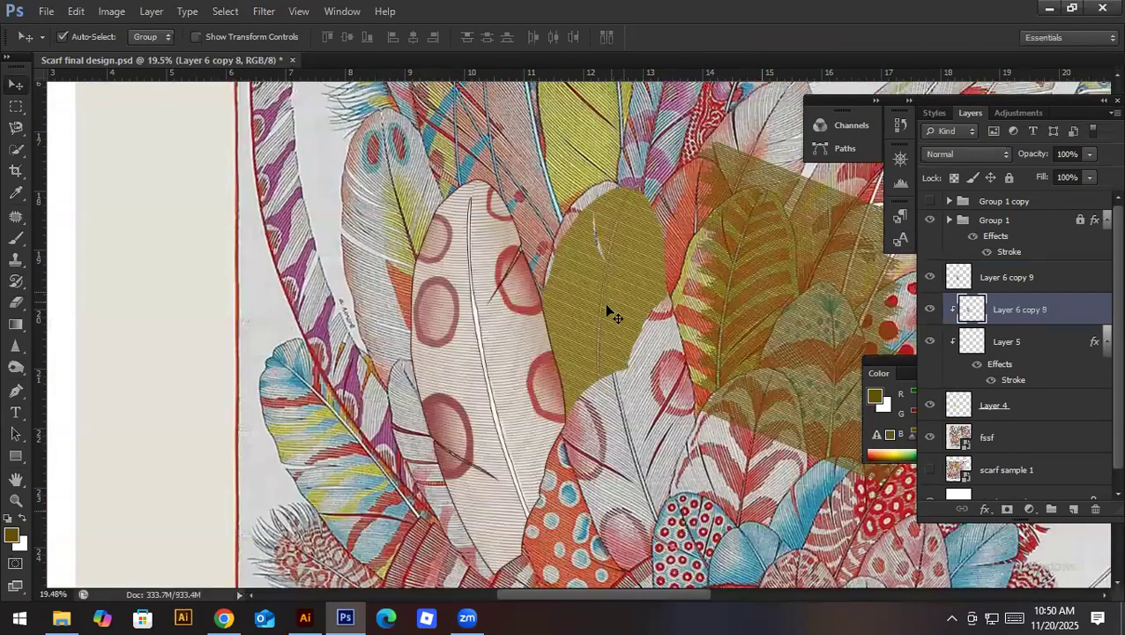
Step: Draw a closed Pen path that follows the feather's central vein and encloses its right half
{"action": "key", "text": "p"}
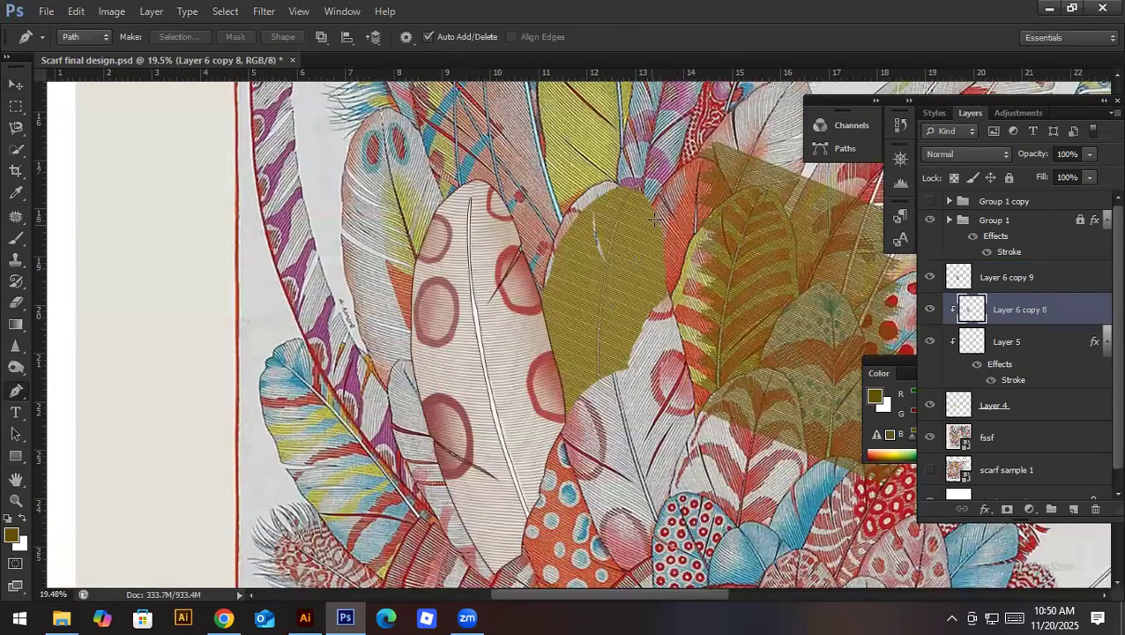
{"action": "scroll", "coordinate": [617, 223], "scroll_direction": "up", "scroll_amount": 10}
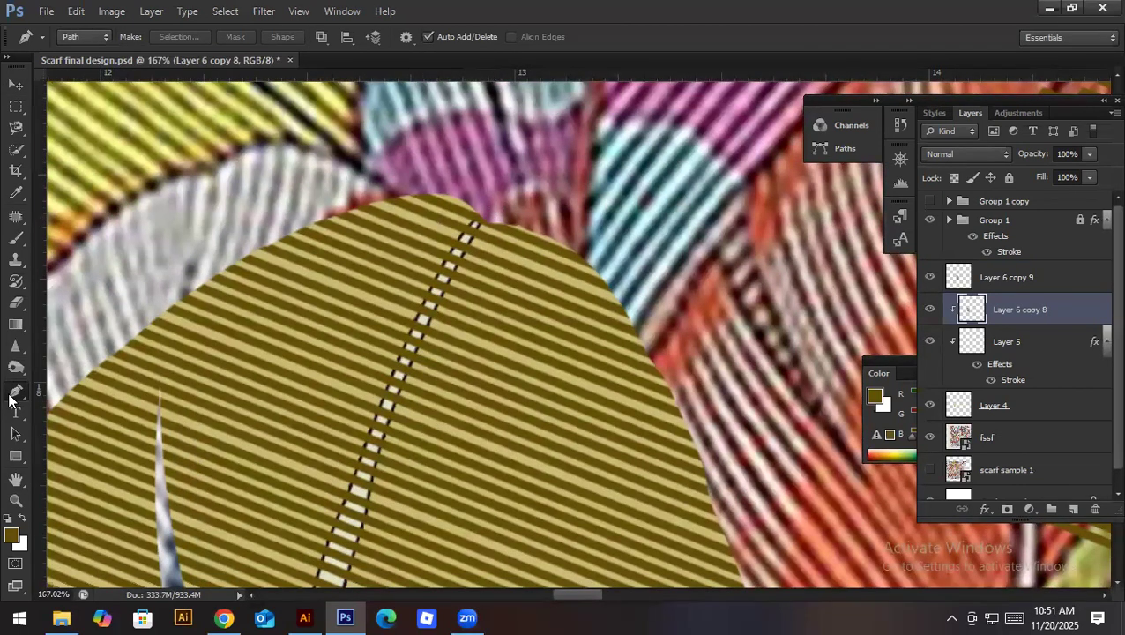
{"action": "left_click", "coordinate": [508, 203]}
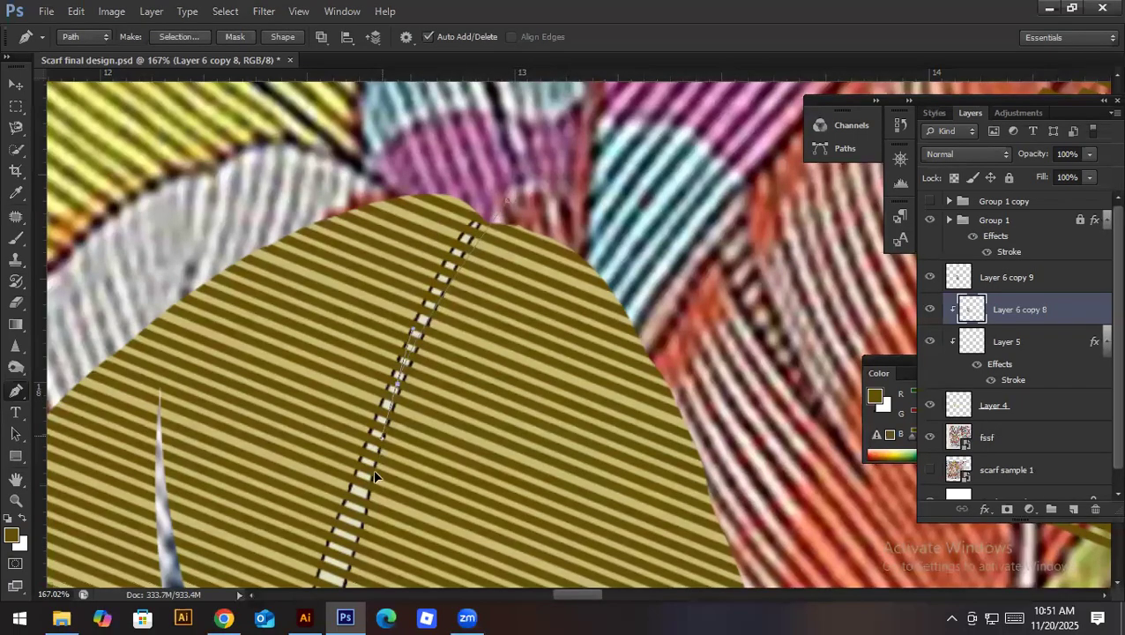
{"action": "left_click", "coordinate": [345, 551]}
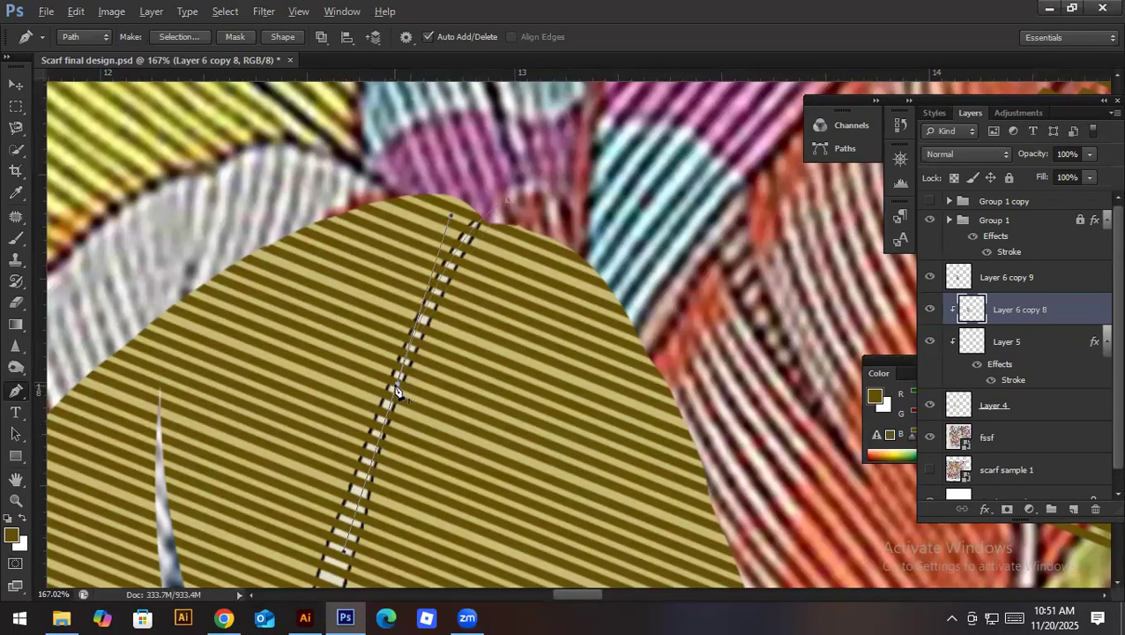
{"action": "scroll", "coordinate": [439, 427], "scroll_direction": "down", "scroll_amount": 5}
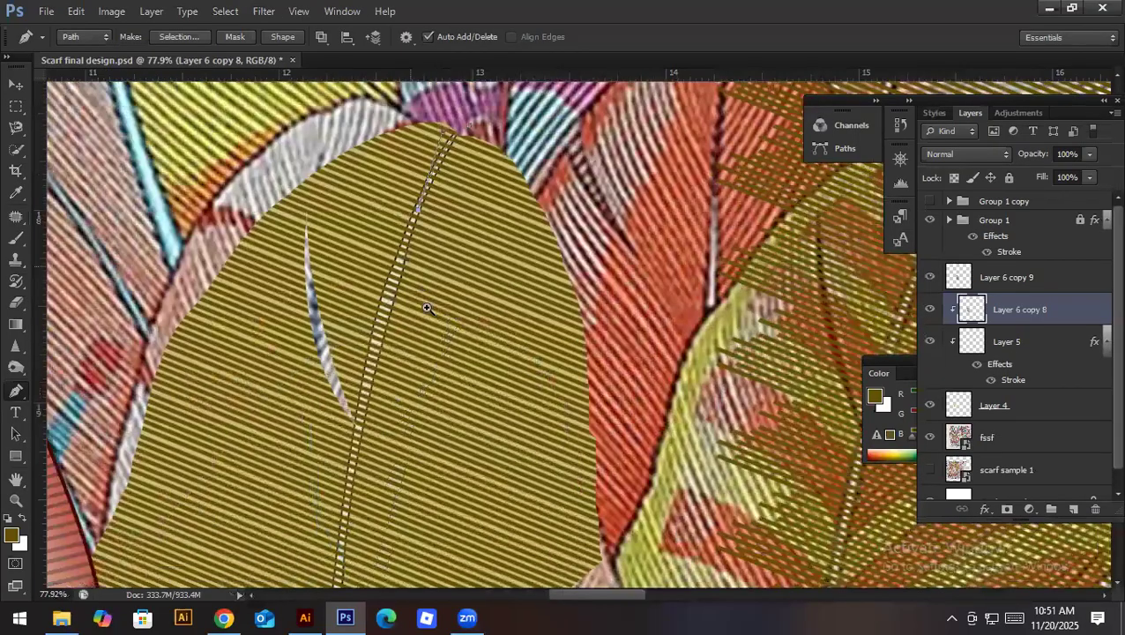
{"action": "scroll", "coordinate": [397, 342], "scroll_direction": "down", "scroll_amount": 2}
{"action": "scroll", "coordinate": [362, 320], "scroll_direction": "right", "scroll_amount": 3}
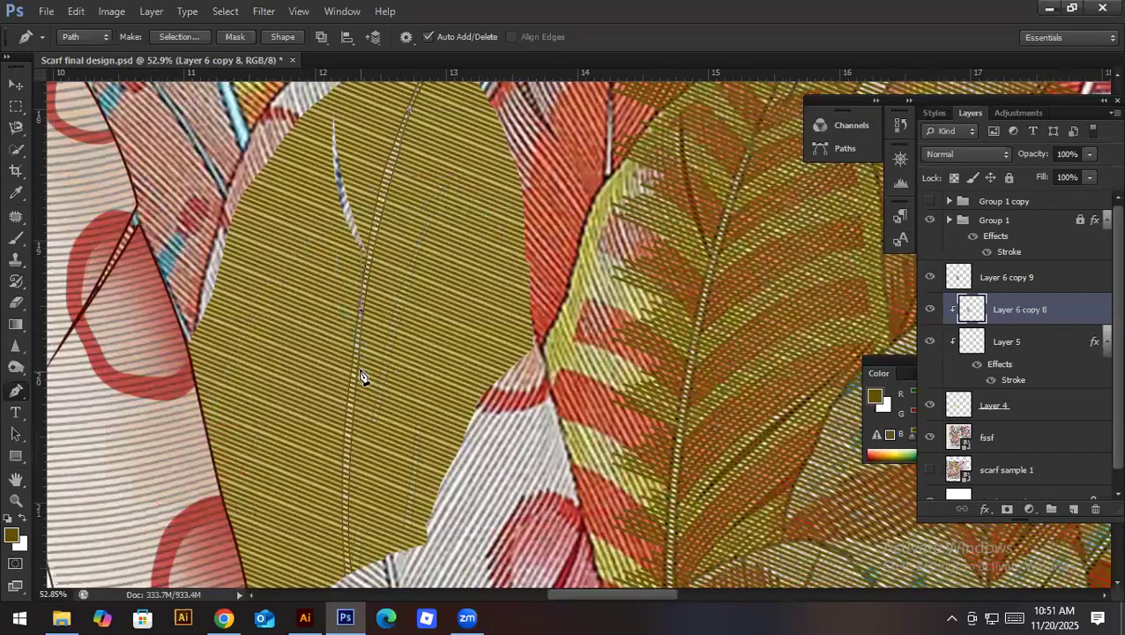
{"action": "scroll", "coordinate": [369, 364], "scroll_direction": "down", "scroll_amount": 3}
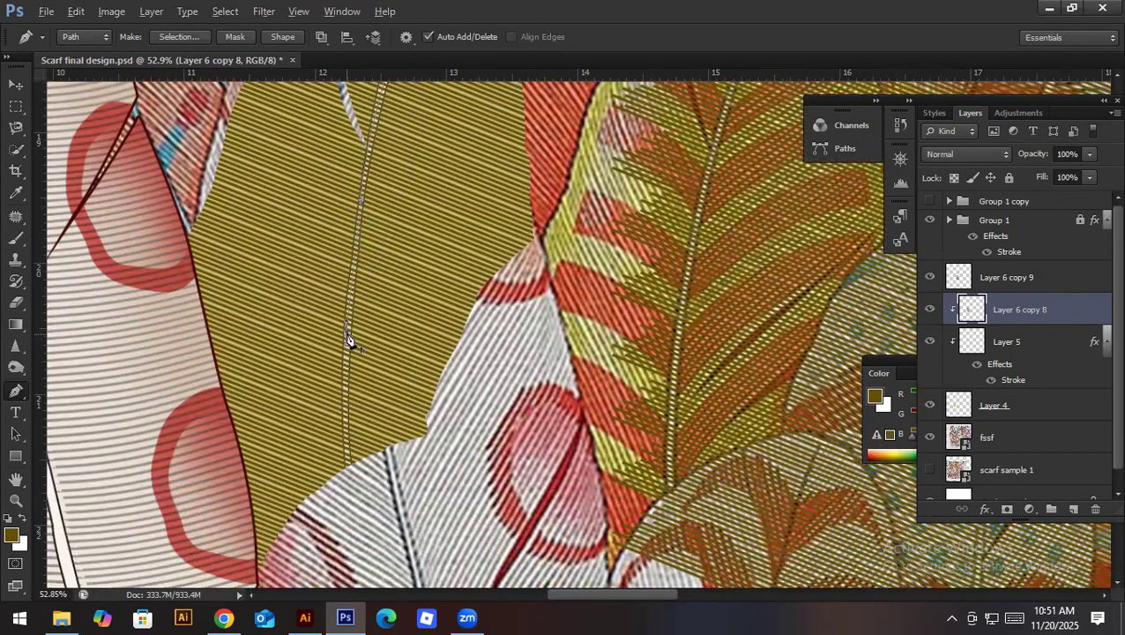
{"action": "left_click_drag", "start_coordinate": [351, 479], "coordinate": [358, 493]}
{"action": "scroll", "coordinate": [362, 480], "scroll_direction": "down", "scroll_amount": 5}
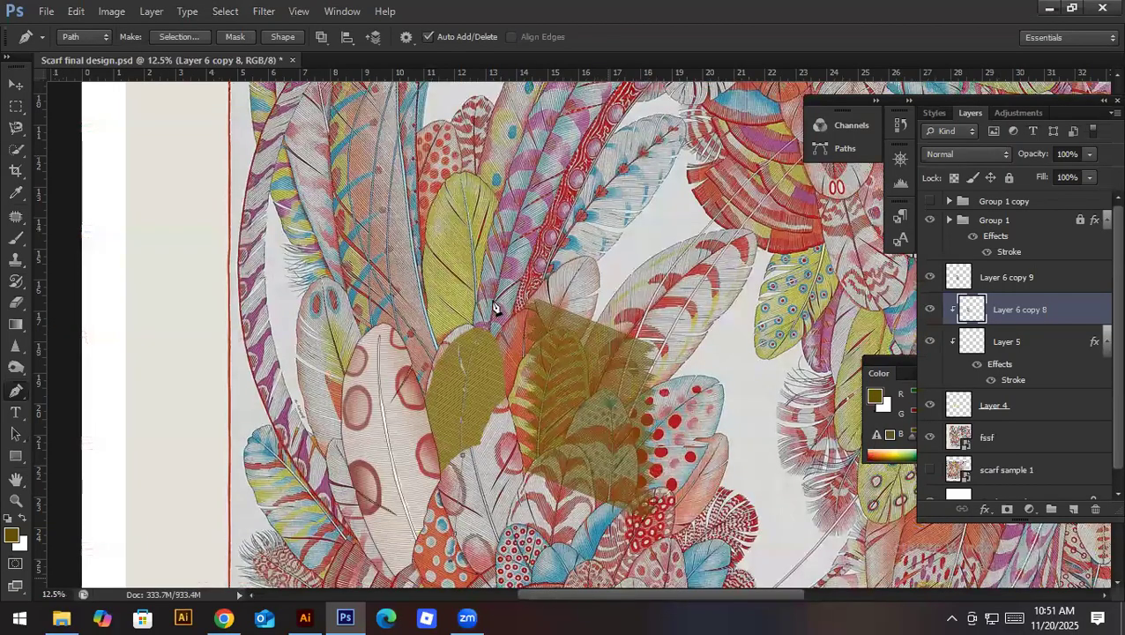
{"action": "scroll", "coordinate": [482, 326], "scroll_direction": "up", "scroll_amount": 5}
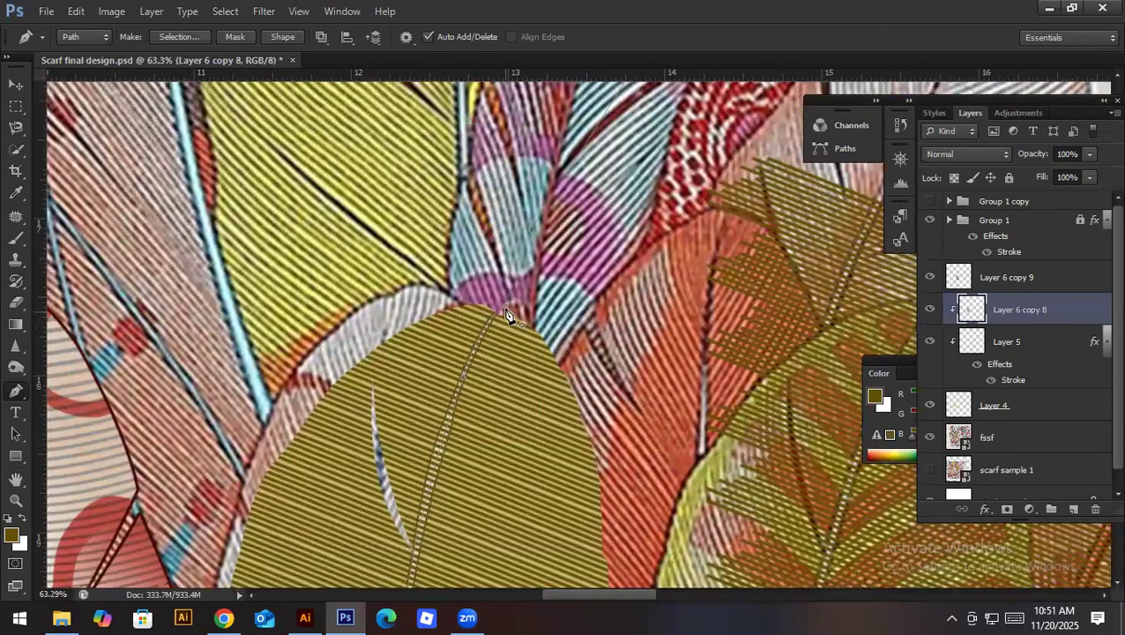
Step: Turn the path into a selection, clear the olive lines from the feather's right half, and deselect
{"action": "key", "text": "ctrl+Return"}
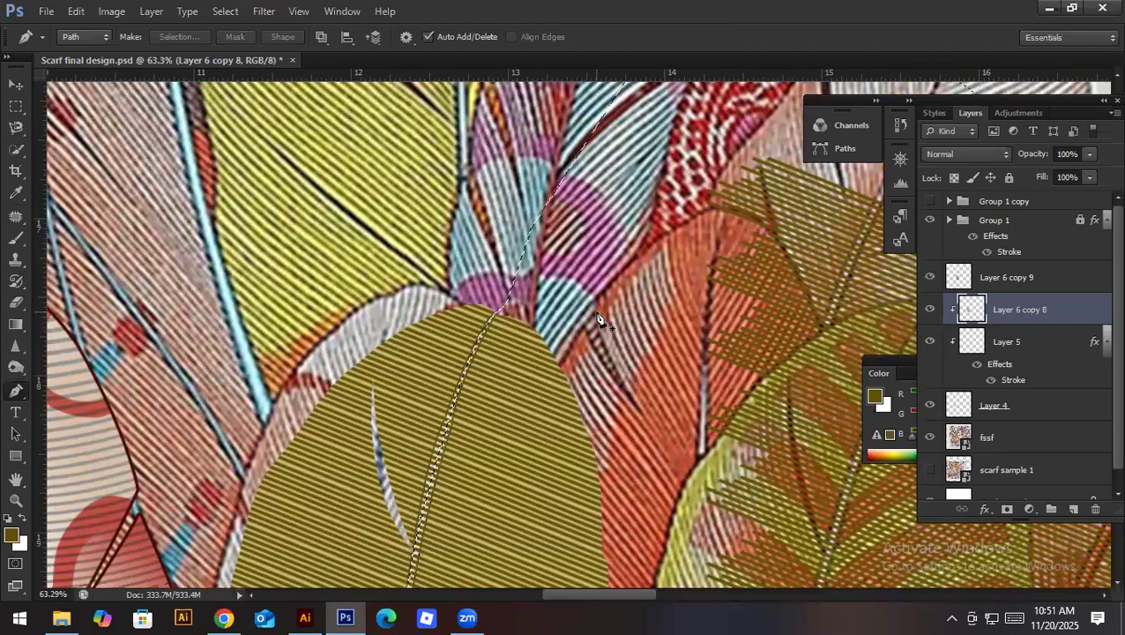
{"action": "key", "text": "alt+BackSpace"}
{"action": "key", "text": "ctrl+d"}
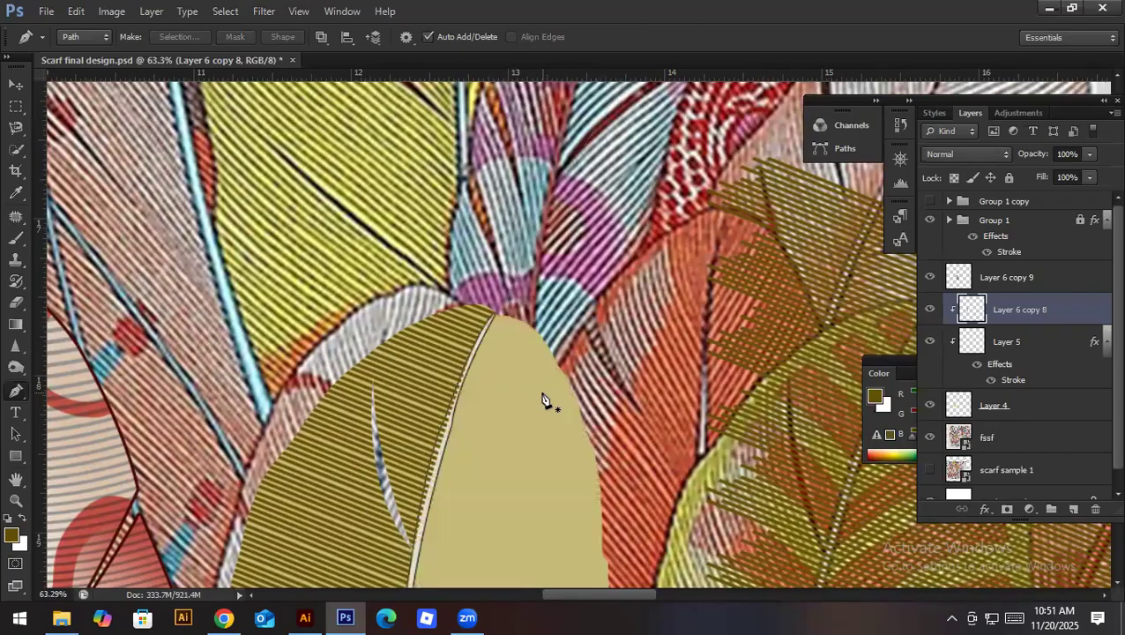
Step: Examine which parts of the artwork Layer 6 copy 8, Layer 6 copy 9 and Layer 4 contain
{"action": "key", "text": "v"}
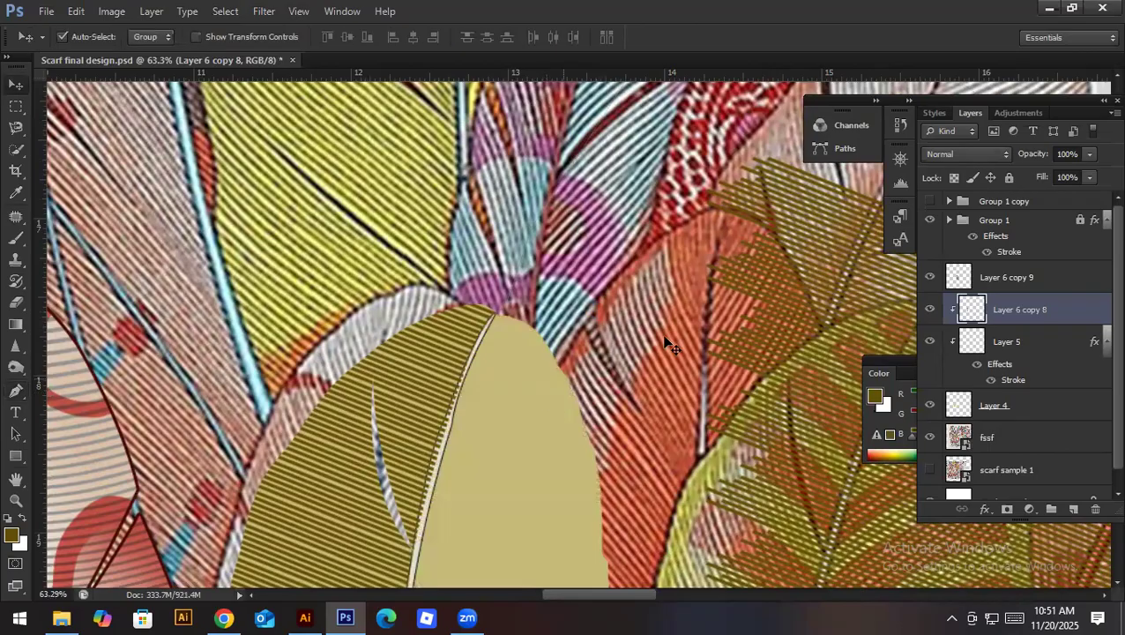
{"action": "left_click", "coordinate": [931, 313]}
{"action": "left_click", "coordinate": [931, 313]}
{"action": "left_click", "coordinate": [994, 405]}
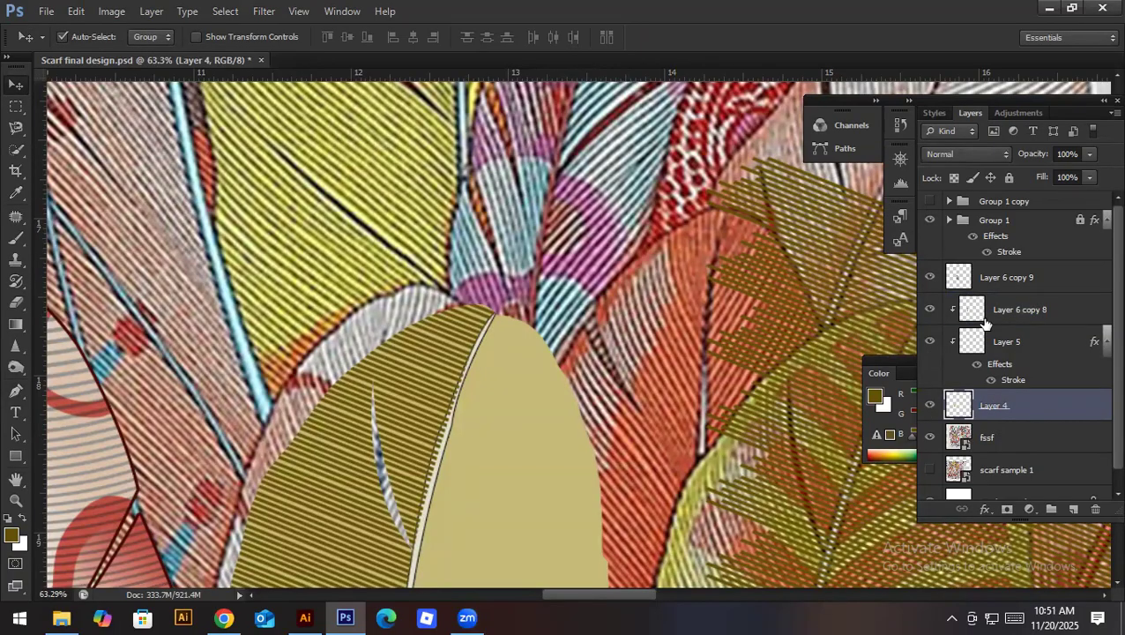
{"action": "left_click", "coordinate": [932, 278]}
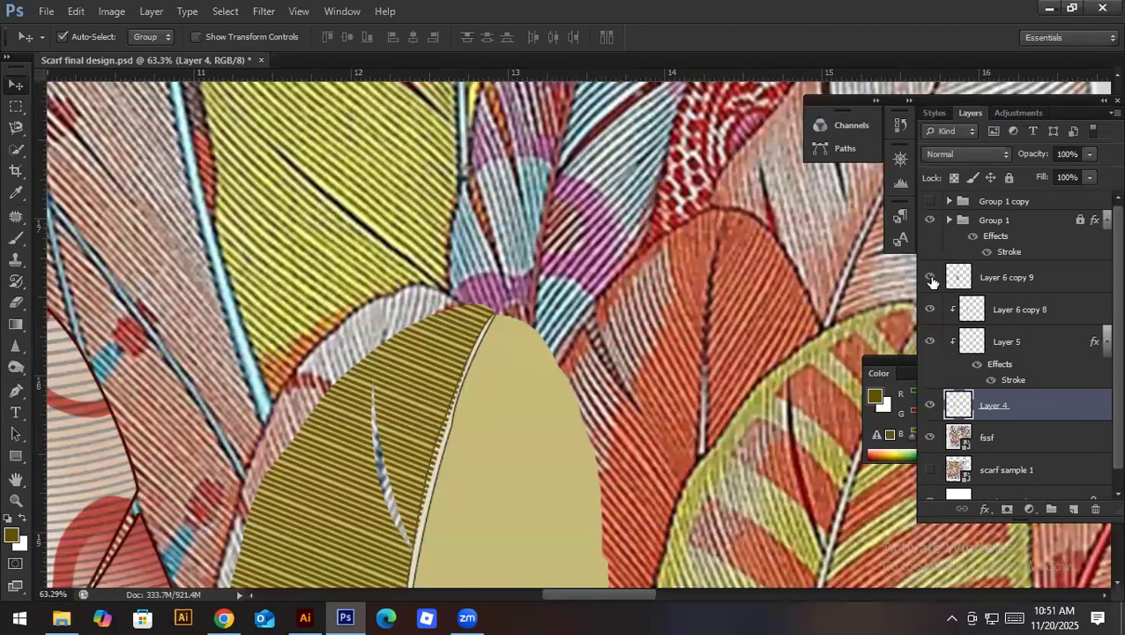
{"action": "left_click", "coordinate": [931, 279]}
{"action": "left_click", "coordinate": [930, 310]}
{"action": "left_click", "coordinate": [930, 310]}
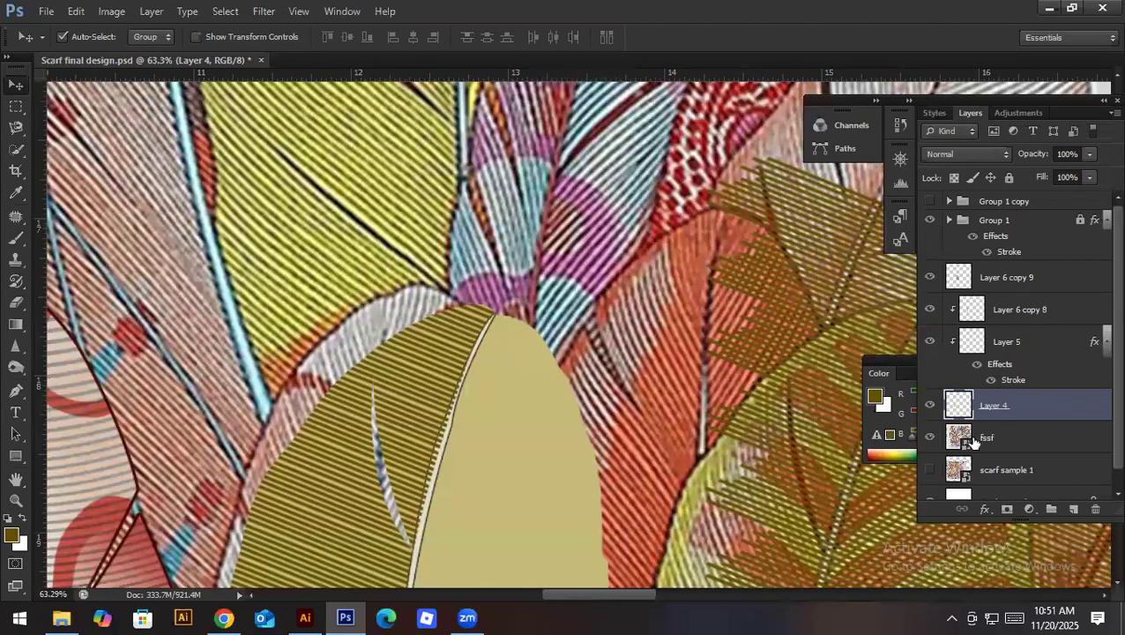
{"action": "left_click", "coordinate": [931, 408]}
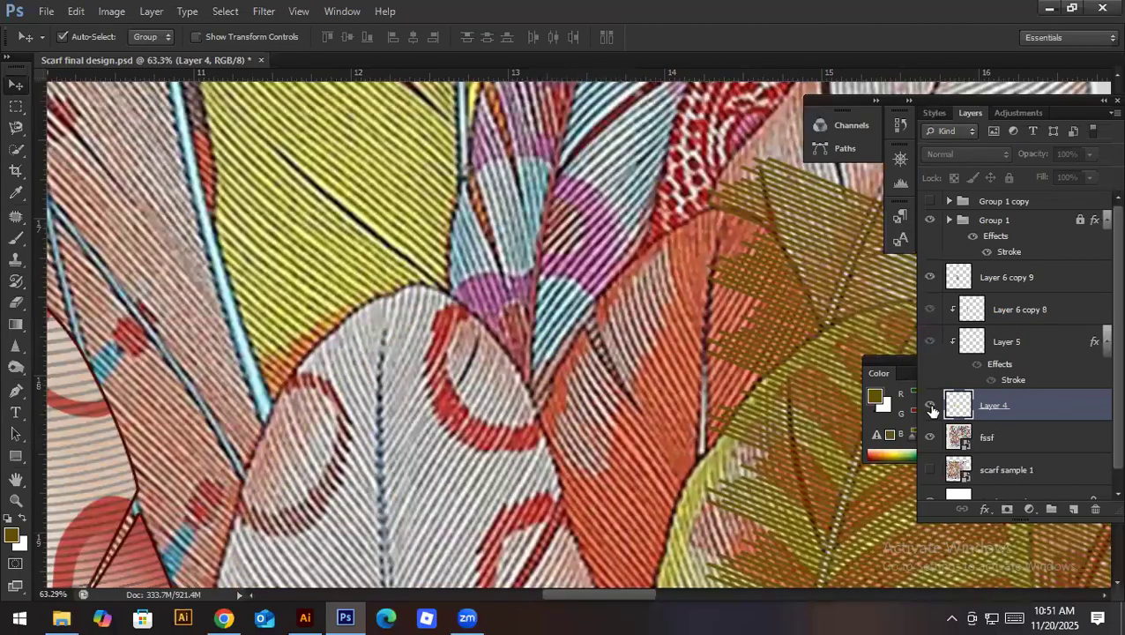
{"action": "left_click", "coordinate": [931, 408]}
Step: Identify the vein layer, Layer 5, and move it above Layer 6 copy 8 within the tan feather's clipping group
{"action": "left_click", "coordinate": [929, 343]}
{"action": "left_click", "coordinate": [929, 342]}
{"action": "left_click_drag", "start_coordinate": [1025, 339], "coordinate": [1015, 297]}
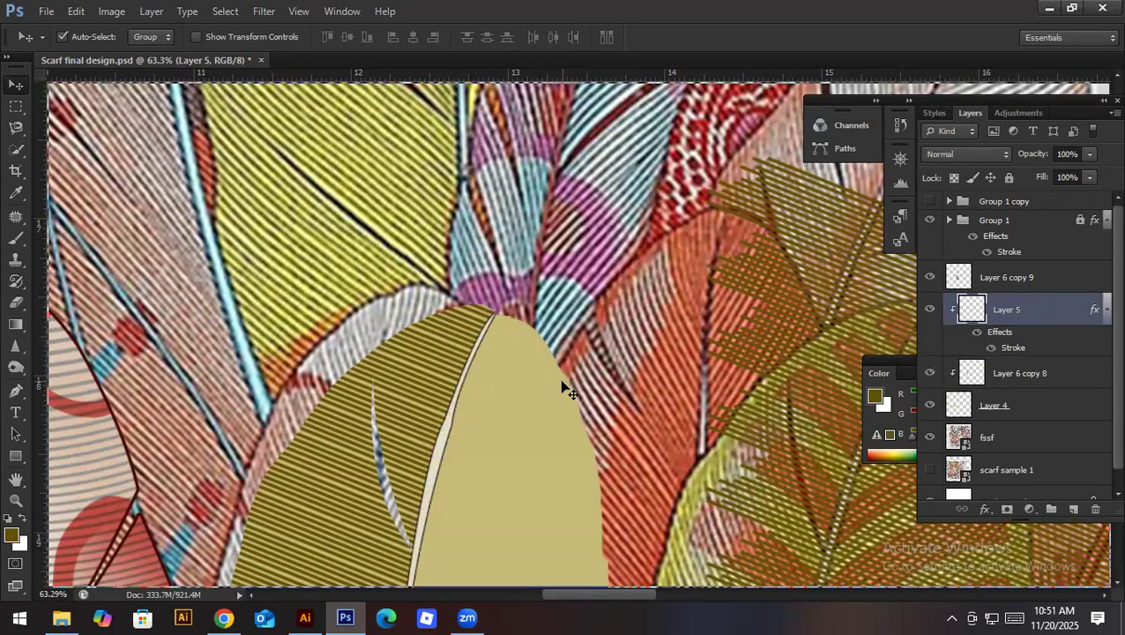
Step: Set the clipped olive lines on Layer 6 copy 8 to Multiply blending at 66% opacity
{"action": "left_click", "coordinate": [996, 372]}
{"action": "left_click", "coordinate": [931, 373]}
{"action": "left_click", "coordinate": [931, 374]}
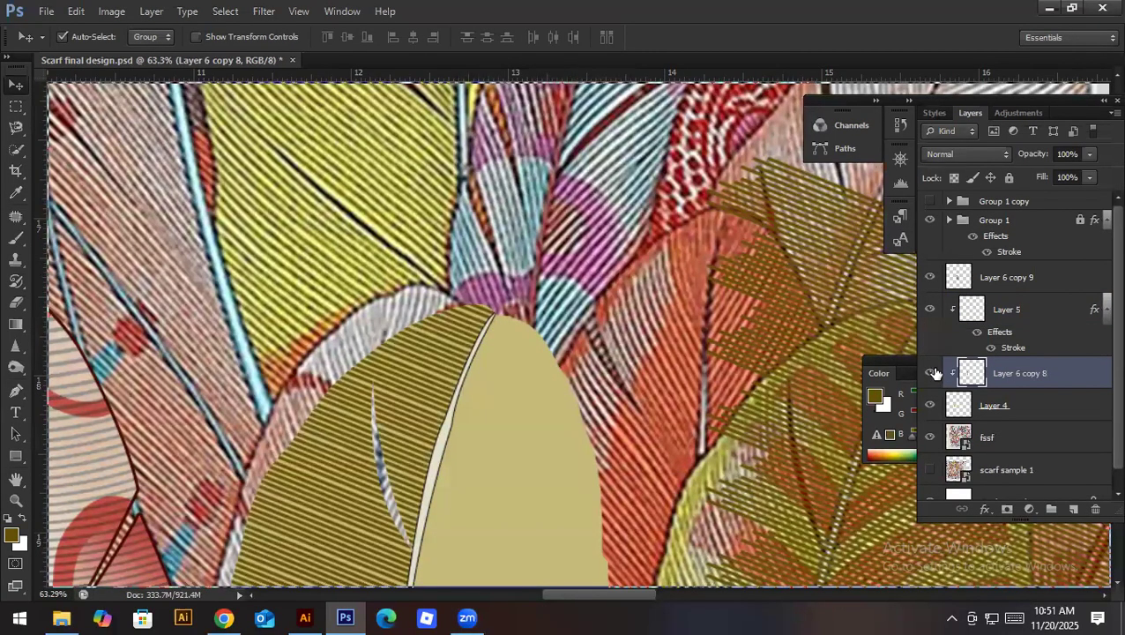
{"action": "left_click", "coordinate": [954, 156]}
{"action": "left_click", "coordinate": [952, 221]}
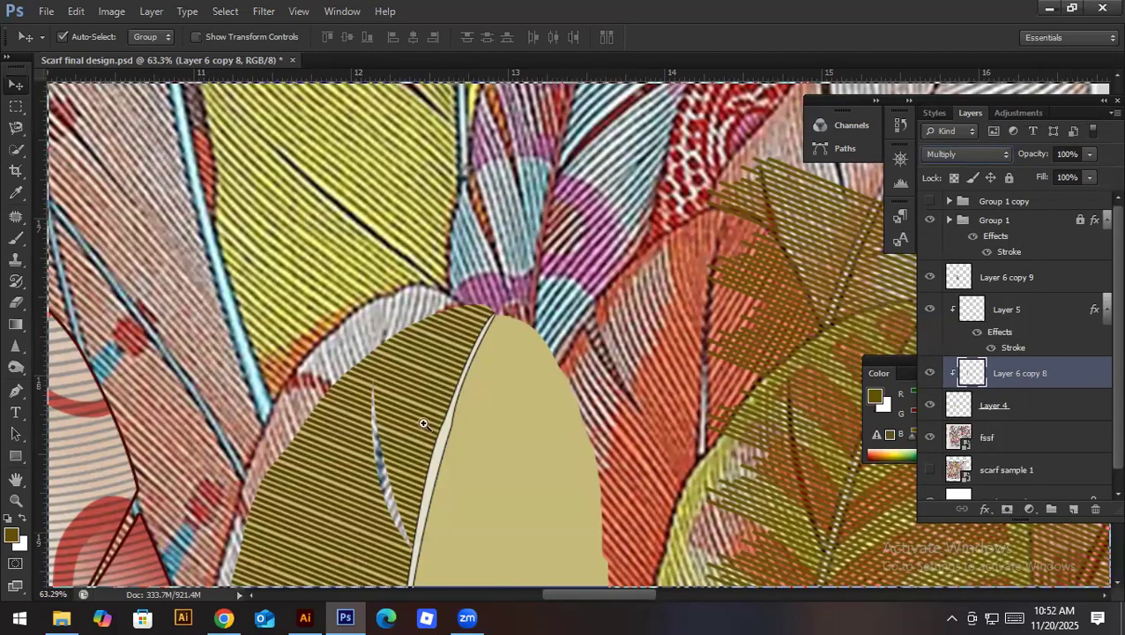
{"action": "scroll", "coordinate": [305, 463], "scroll_direction": "down", "scroll_amount": 2}
{"action": "scroll", "coordinate": [279, 470], "scroll_direction": "down", "scroll_amount": 3}
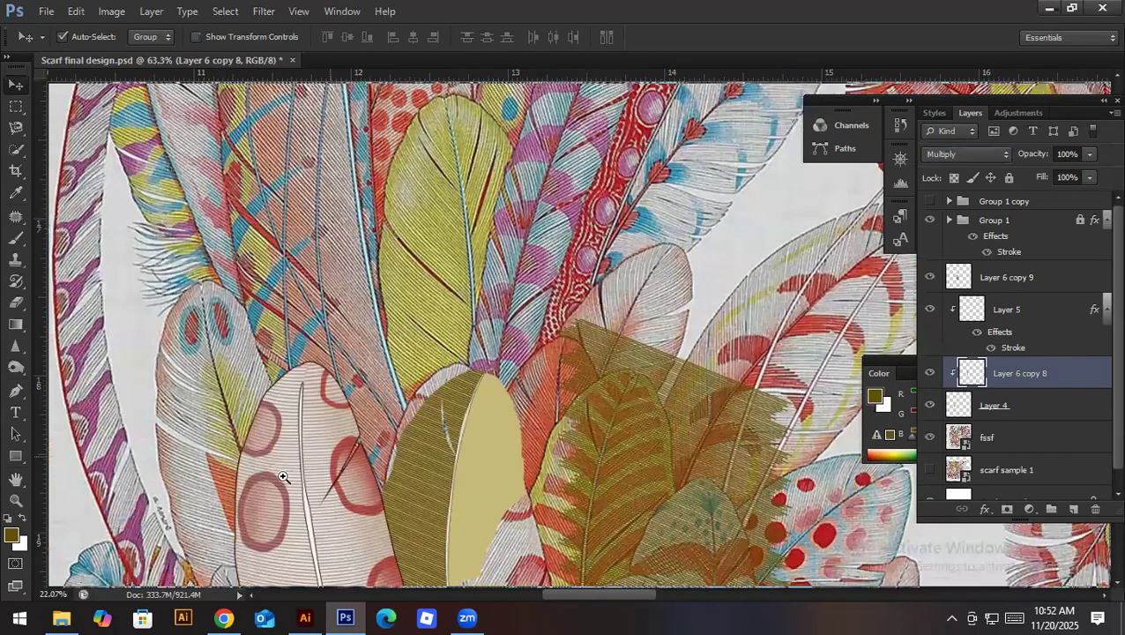
{"action": "scroll", "coordinate": [264, 480], "scroll_direction": "up", "scroll_amount": 1}
{"action": "scroll", "coordinate": [255, 482], "scroll_direction": "down", "scroll_amount": 2}
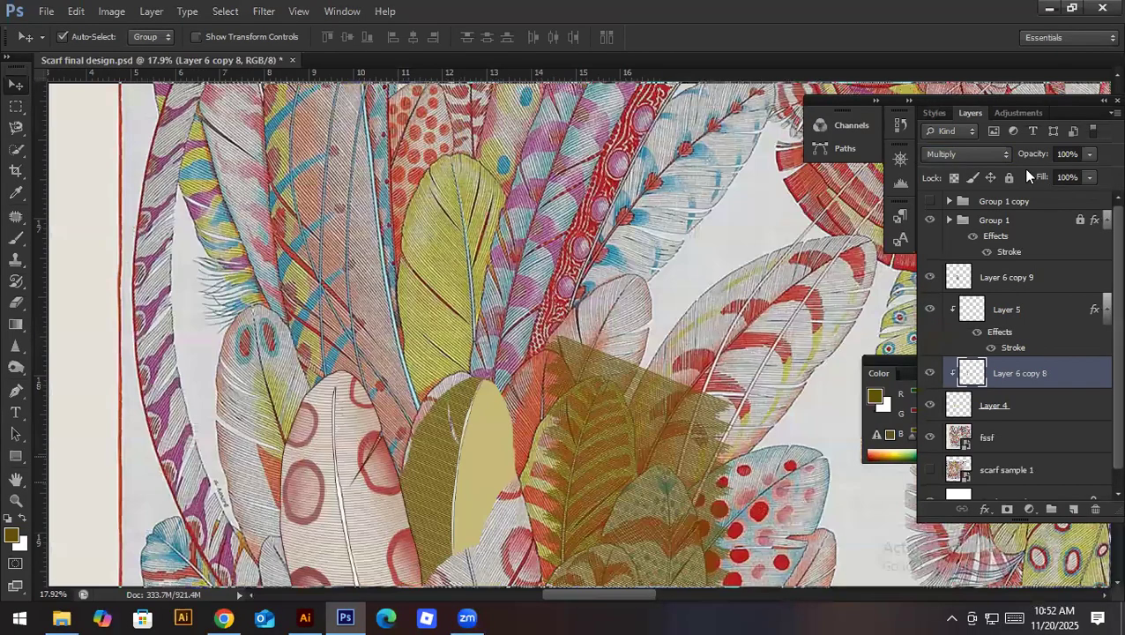
{"action": "left_click_drag", "start_coordinate": [1039, 158], "coordinate": [1012, 162]}
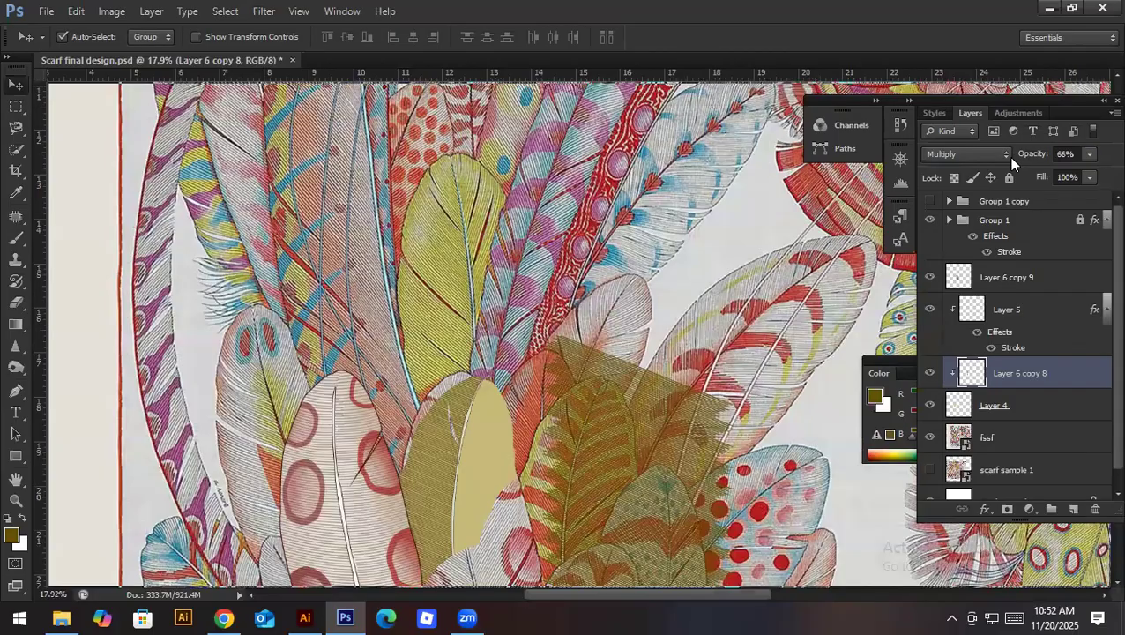
Step: Apply Liquify to Layer 6 copy 8 with brush size 600, bending the straight olive lines into gentle curves
{"action": "left_click", "coordinate": [263, 12]}
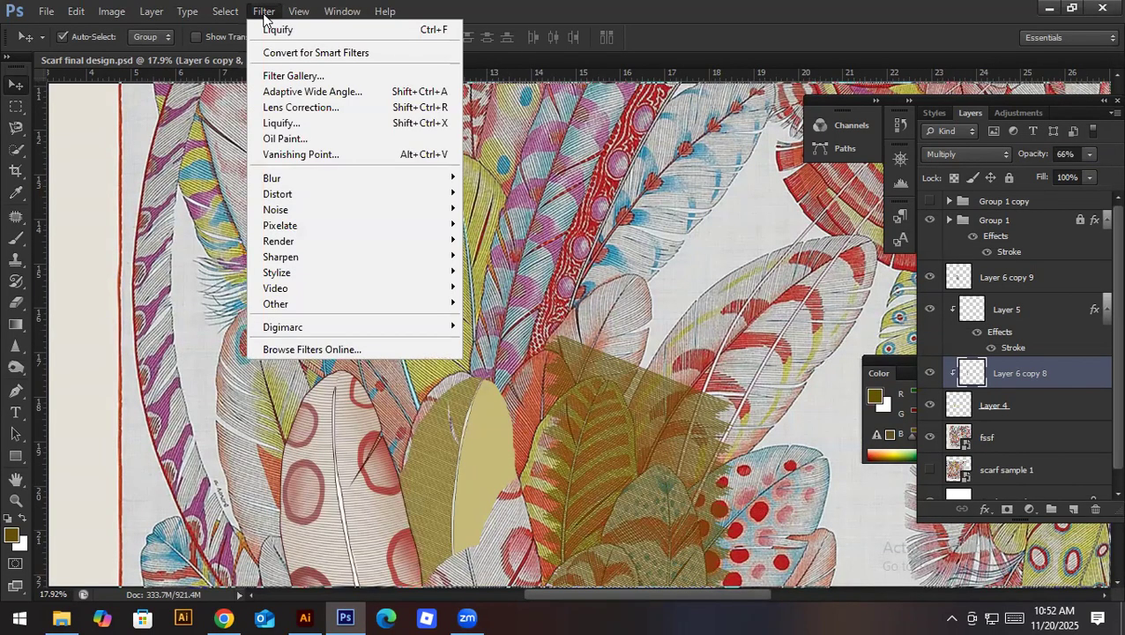
{"action": "left_click", "coordinate": [287, 132]}
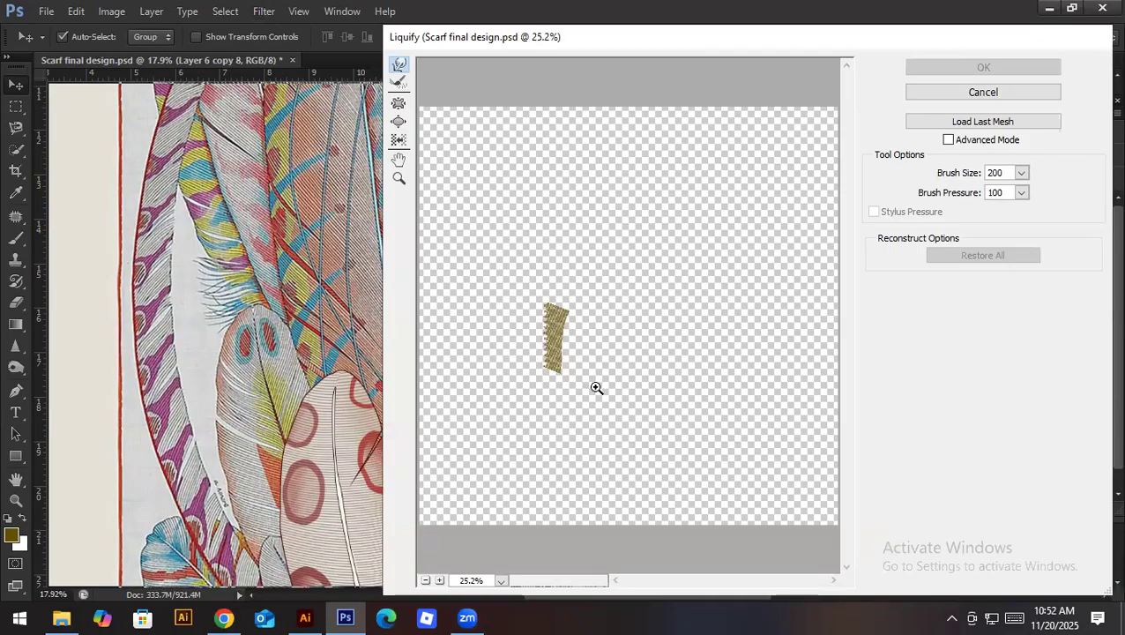
{"action": "left_click", "coordinate": [595, 385]}
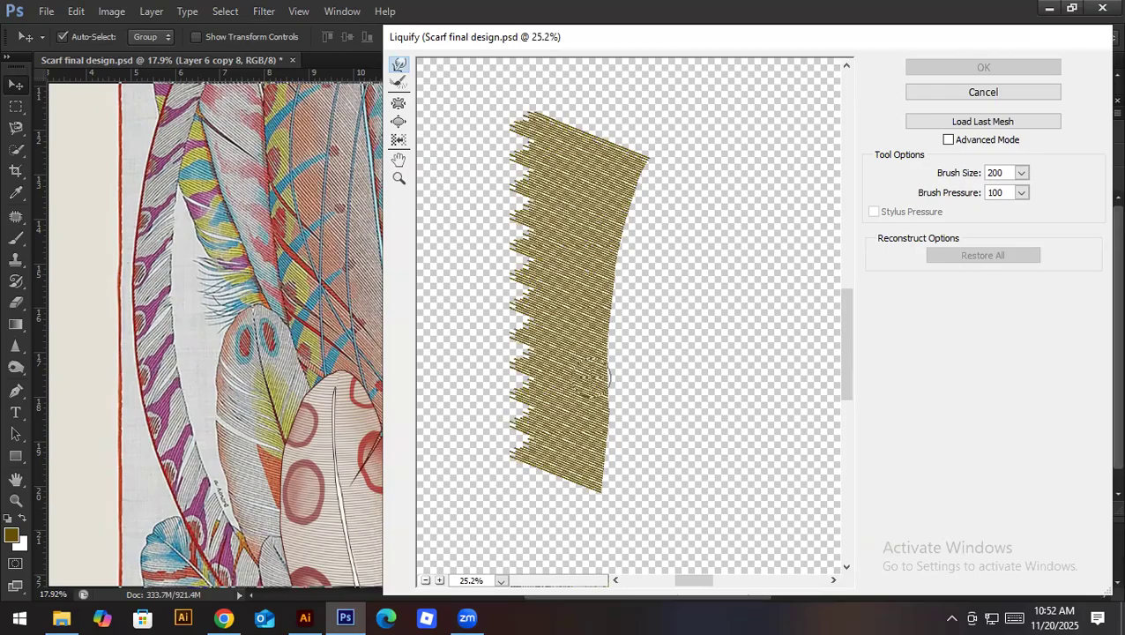
{"action": "key", "text": "bracketright"}
{"action": "key", "text": "bracketright"}
{"action": "key", "text": "bracketright"}
{"action": "key", "text": "bracketright"}
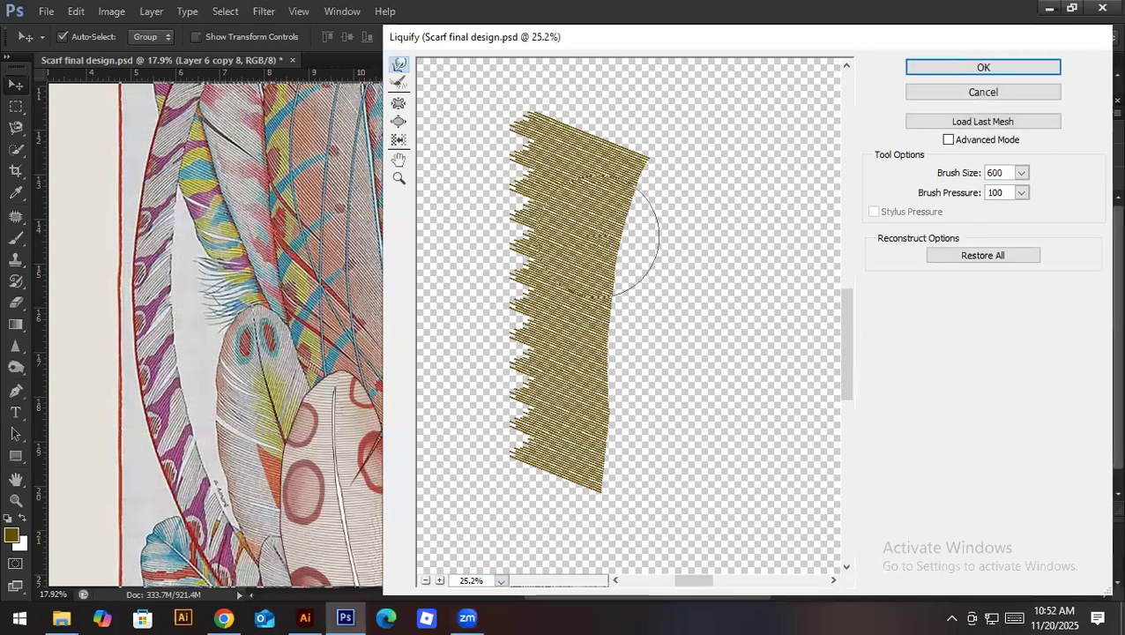
{"action": "mouse_move", "coordinate": [587, 159]}
{"action": "left_mouse_down"}
{"action": "mouse_move", "coordinate": [617, 134]}
{"action": "mouse_move", "coordinate": [644, 150]}
{"action": "mouse_move", "coordinate": [641, 180]}
{"action": "left_mouse_up"}
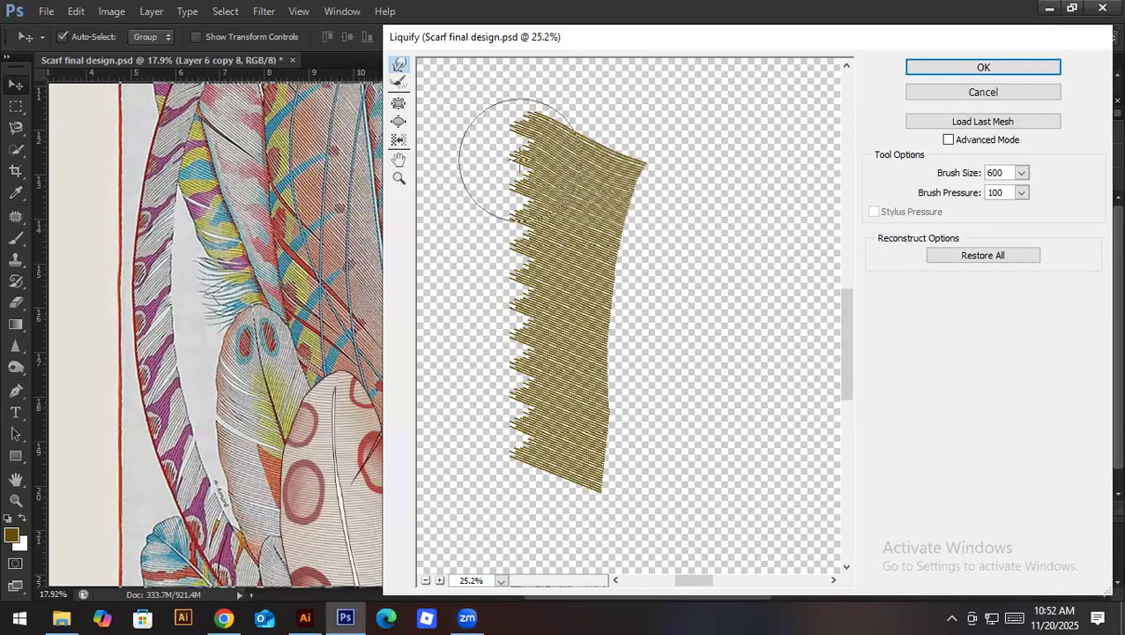
{"action": "left_click_drag", "start_coordinate": [517, 159], "coordinate": [512, 162]}
{"action": "left_click_drag", "start_coordinate": [555, 218], "coordinate": [555, 238]}
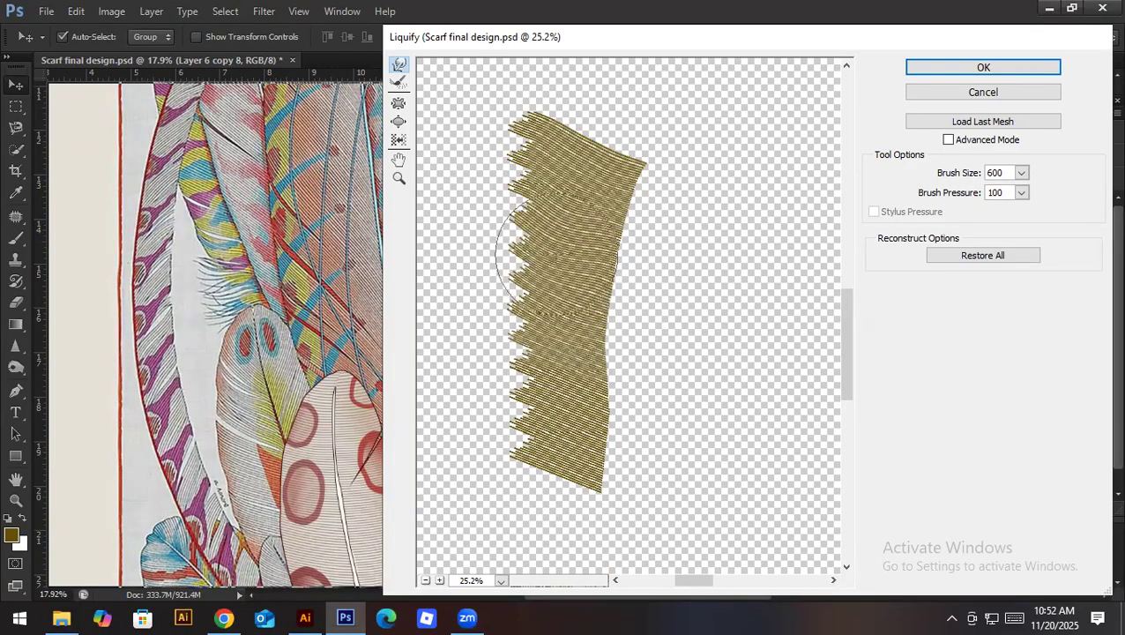
{"action": "mouse_move", "coordinate": [570, 374]}
{"action": "left_mouse_down"}
{"action": "mouse_move", "coordinate": [566, 385]}
{"action": "mouse_move", "coordinate": [596, 420]}
{"action": "left_mouse_up"}
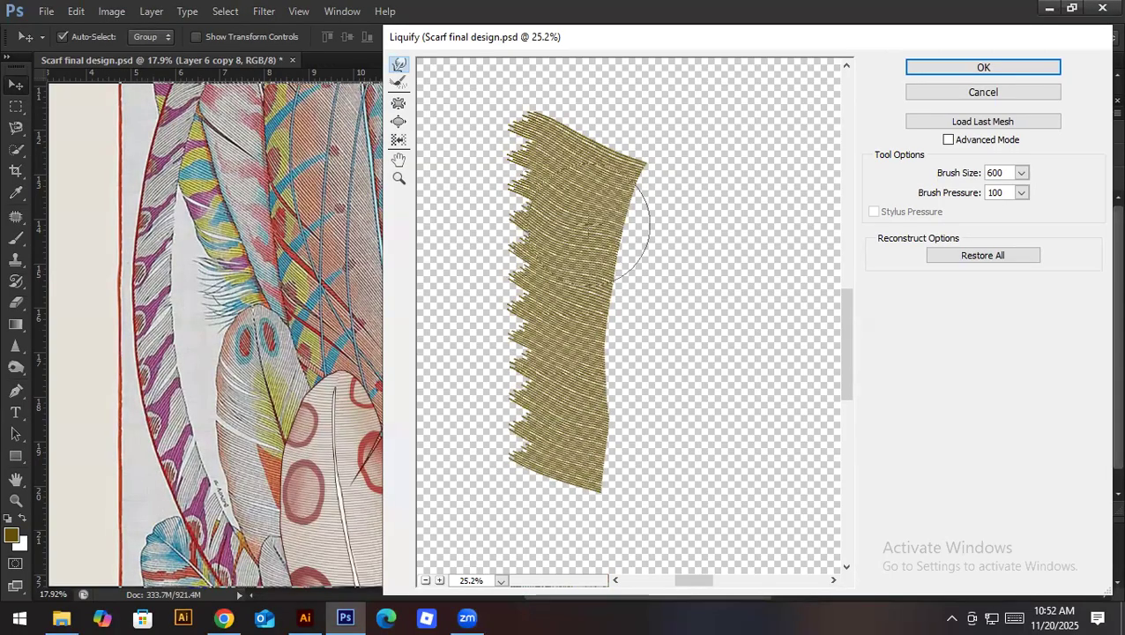
{"action": "left_click_drag", "start_coordinate": [614, 231], "coordinate": [615, 226]}
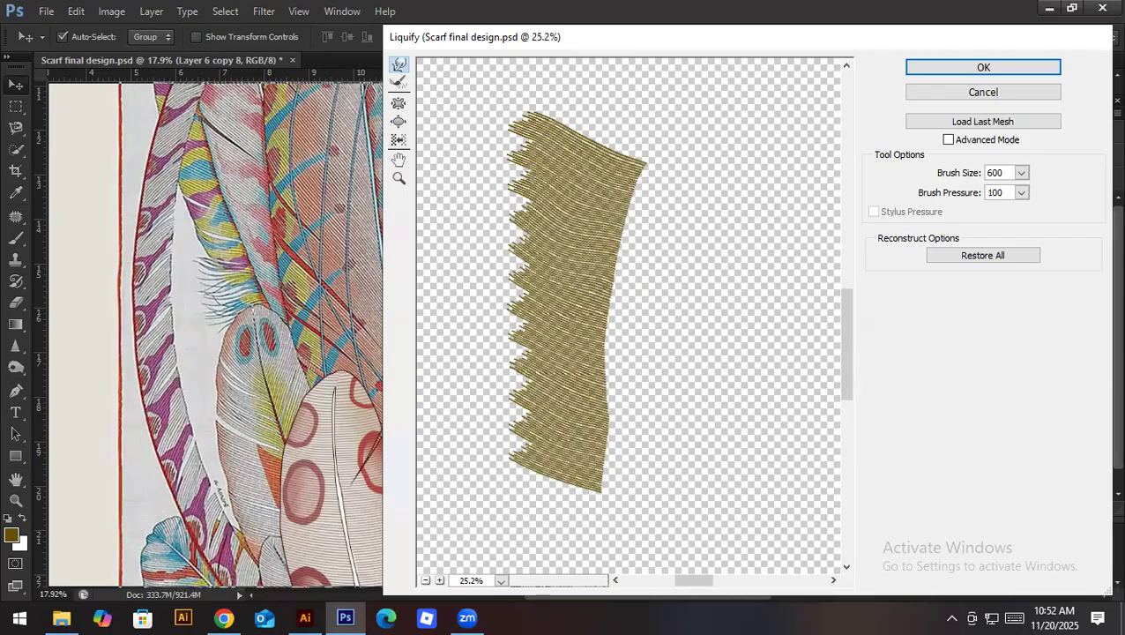
{"action": "key", "text": "Return"}
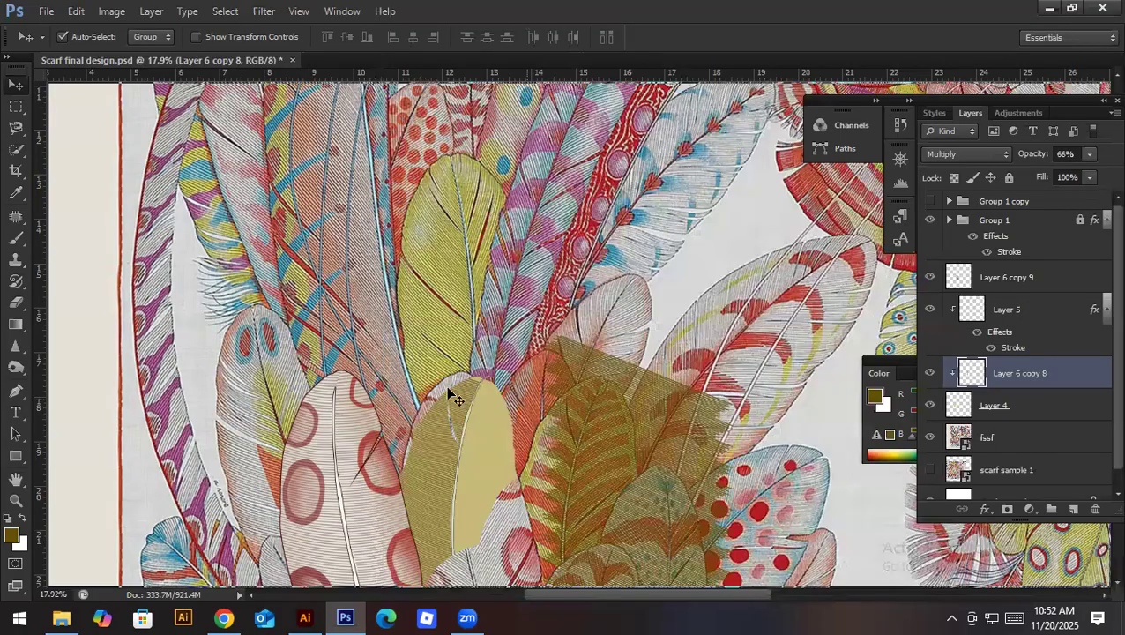
Step: Check the finished spotted feather in Group 1 and merge the group into a single layer
{"action": "scroll", "coordinate": [414, 441], "scroll_direction": "down", "scroll_amount": 1}
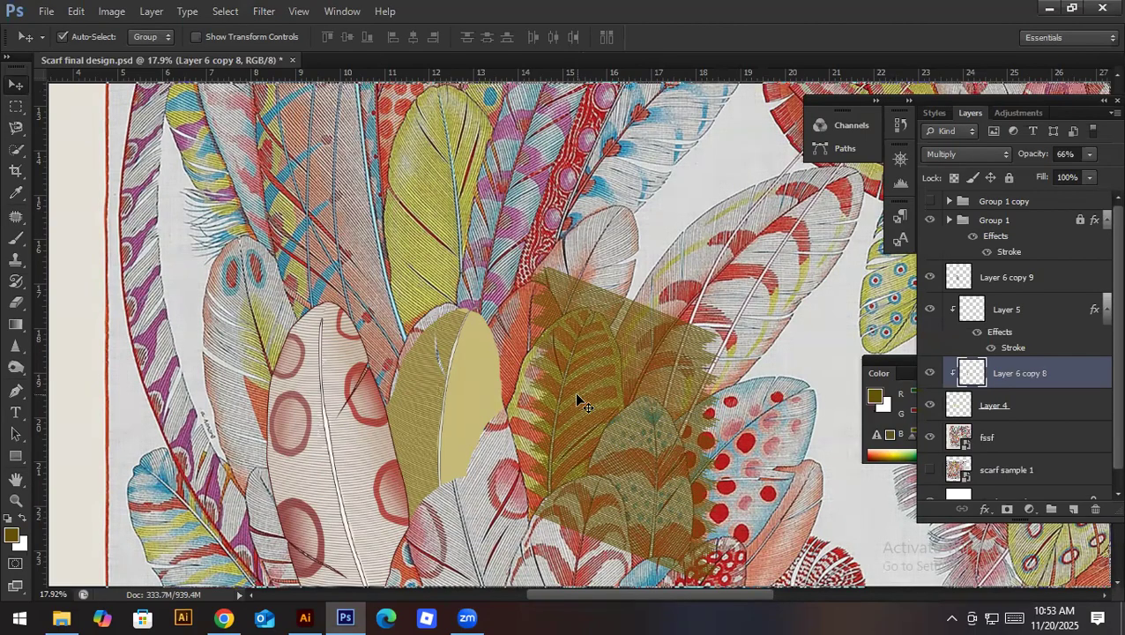
{"action": "left_click", "coordinate": [947, 221]}
{"action": "left_click", "coordinate": [947, 220]}
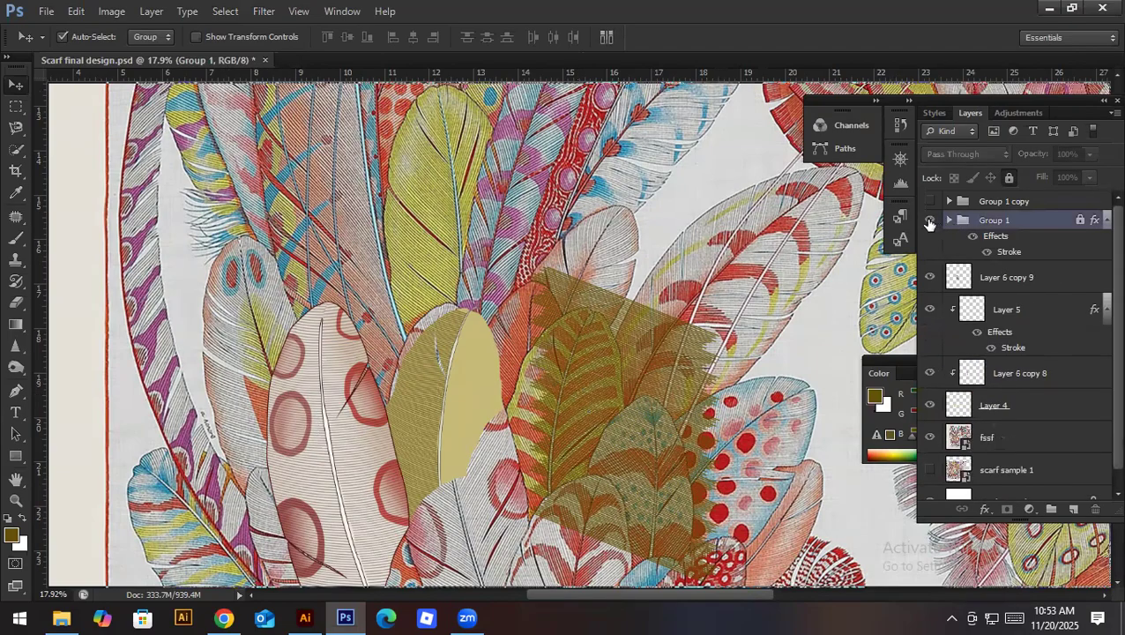
{"action": "left_click", "coordinate": [929, 222]}
{"action": "scroll", "coordinate": [598, 419], "scroll_direction": "down", "scroll_amount": 3}
{"action": "scroll", "coordinate": [602, 428], "scroll_direction": "down", "scroll_amount": 3}
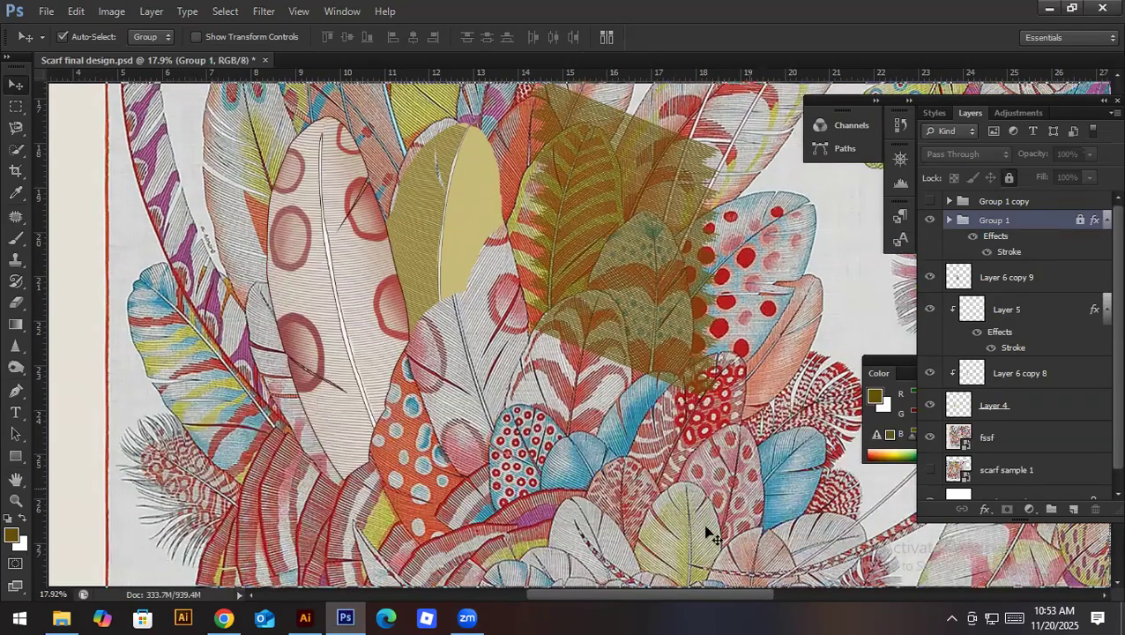
{"action": "scroll", "coordinate": [723, 522], "scroll_direction": "up", "scroll_amount": 2}
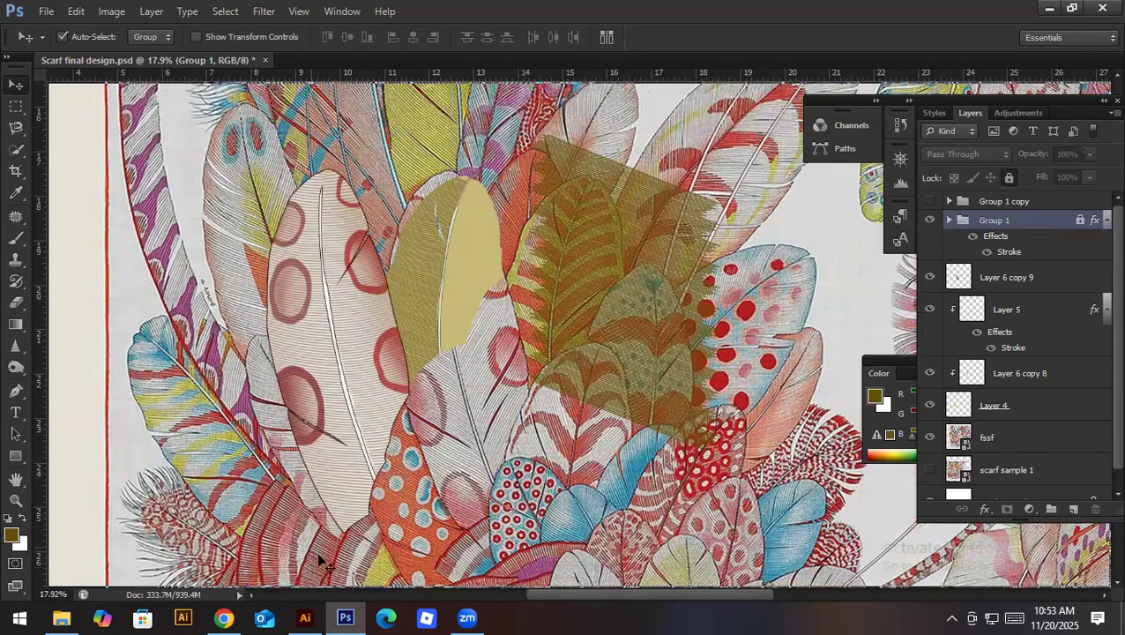
{"action": "left_click", "coordinate": [929, 220]}
{"action": "left_click", "coordinate": [929, 221]}
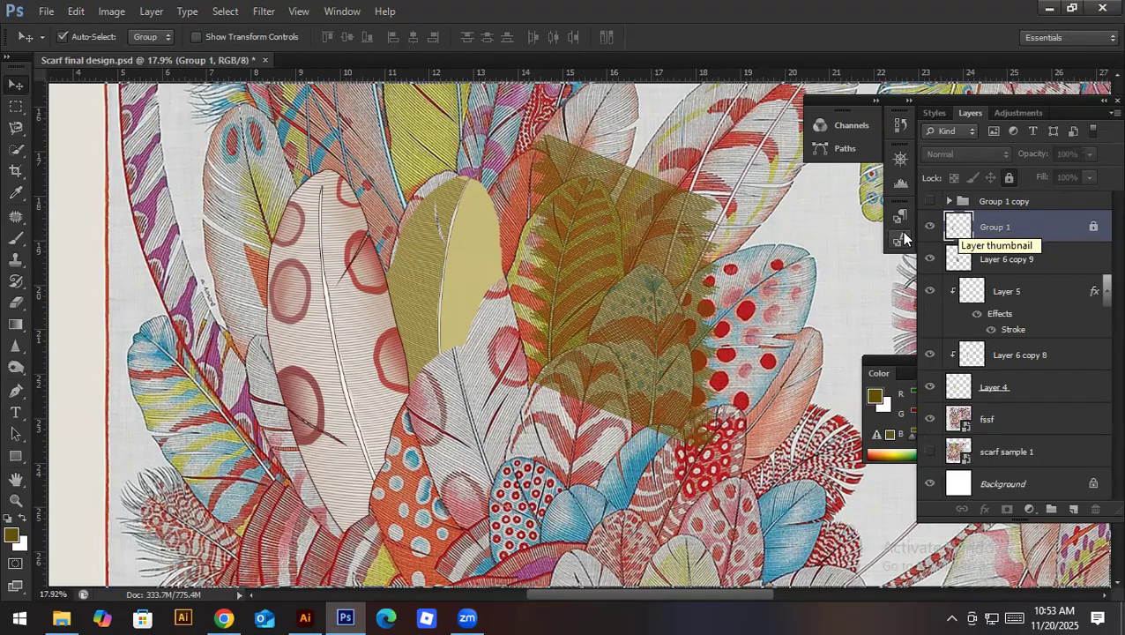
{"action": "left_click", "coordinate": [930, 228]}
{"action": "left_click", "coordinate": [930, 228]}
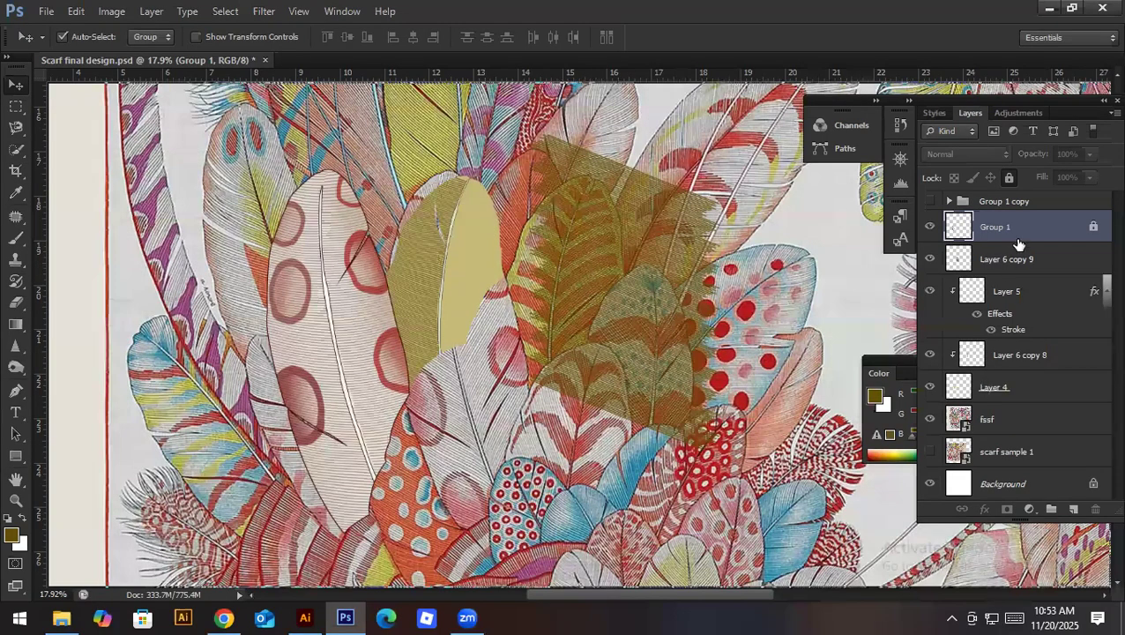
Step: Flip the spare line band, Layer 6 copy 9, horizontally and move it about 840 px left over the tan feather
{"action": "scroll", "coordinate": [1006, 358], "scroll_direction": "down", "scroll_amount": 1}
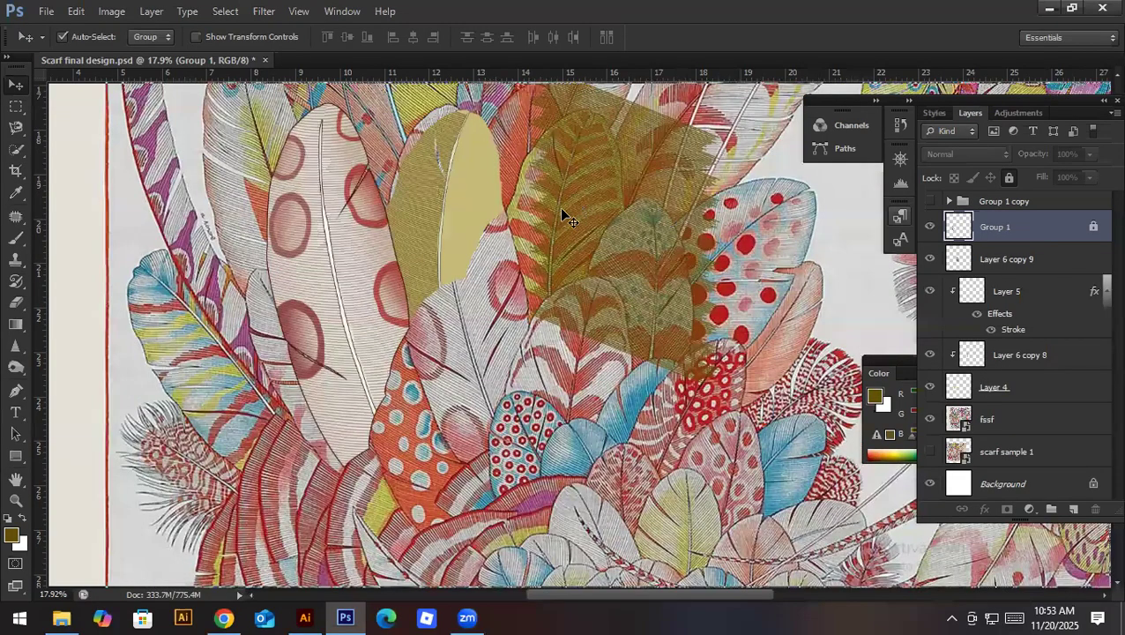
{"action": "scroll", "coordinate": [610, 228], "scroll_direction": "up", "scroll_amount": 2}
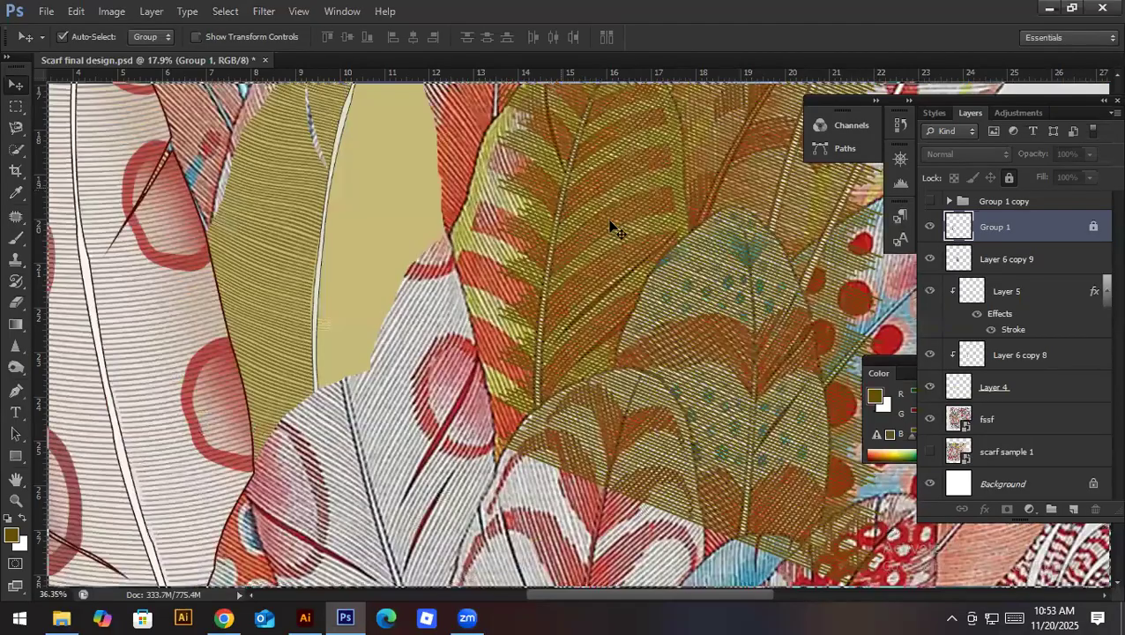
{"action": "left_click", "coordinate": [933, 289]}
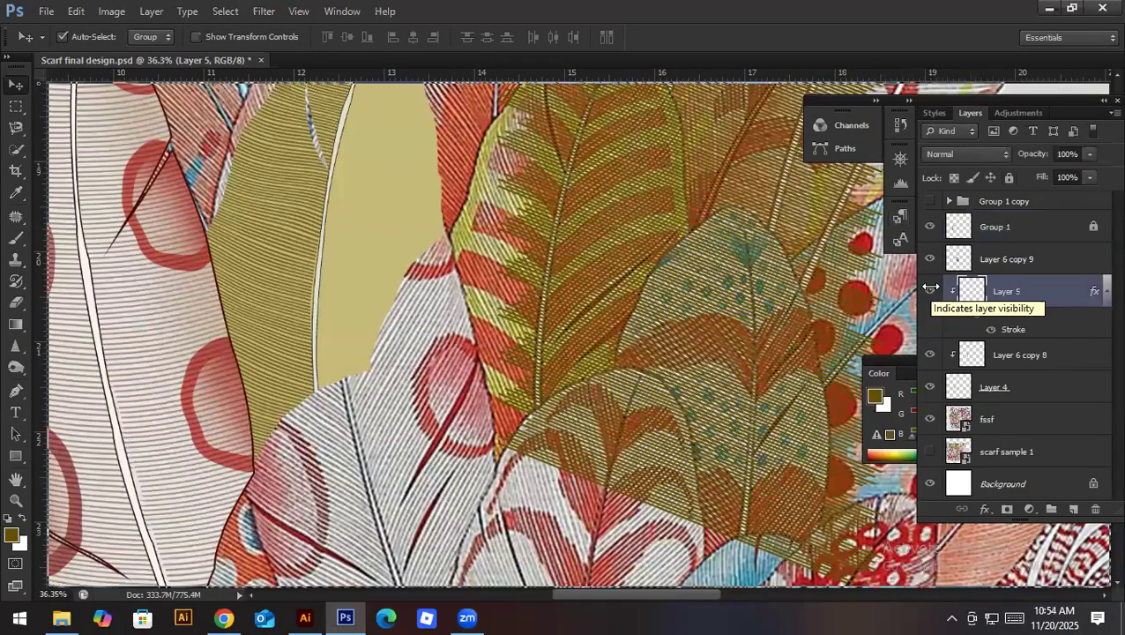
{"action": "left_click", "coordinate": [641, 227]}
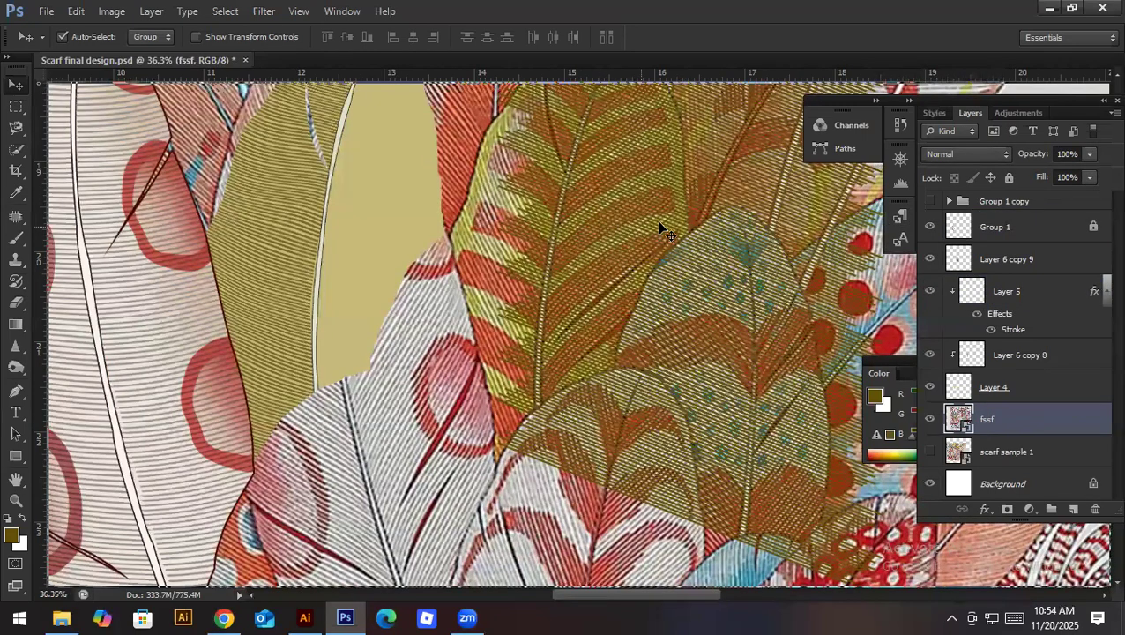
{"action": "left_click", "coordinate": [657, 240]}
{"action": "key", "text": "ctrl+t"}
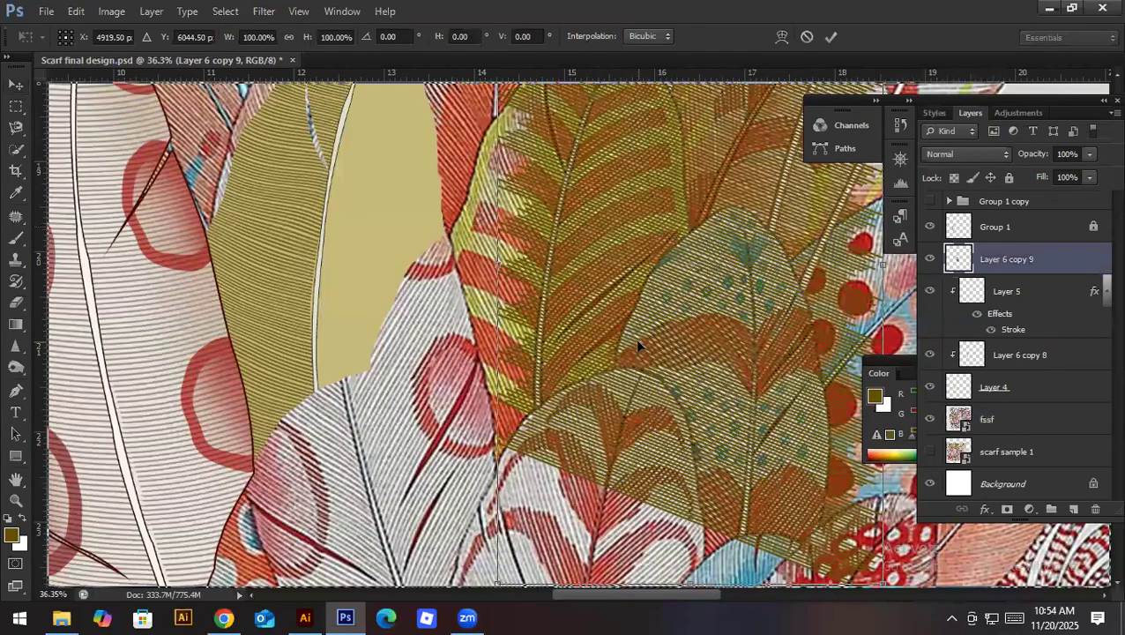
{"action": "right_click", "coordinate": [637, 341]}
{"action": "left_click", "coordinate": [675, 309]}
{"action": "left_click_drag", "start_coordinate": [644, 311], "coordinate": [440, 314]}
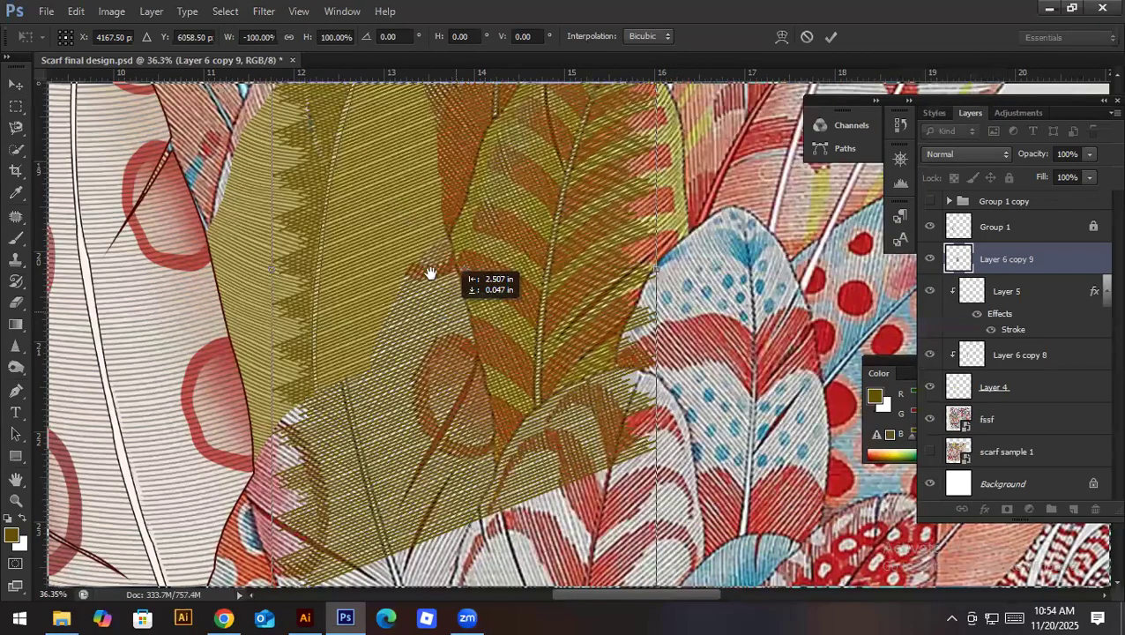
{"action": "left_click_drag", "start_coordinate": [397, 202], "coordinate": [431, 284]}
{"action": "left_click_drag", "start_coordinate": [513, 260], "coordinate": [505, 255]}
{"action": "key", "text": "Return"}
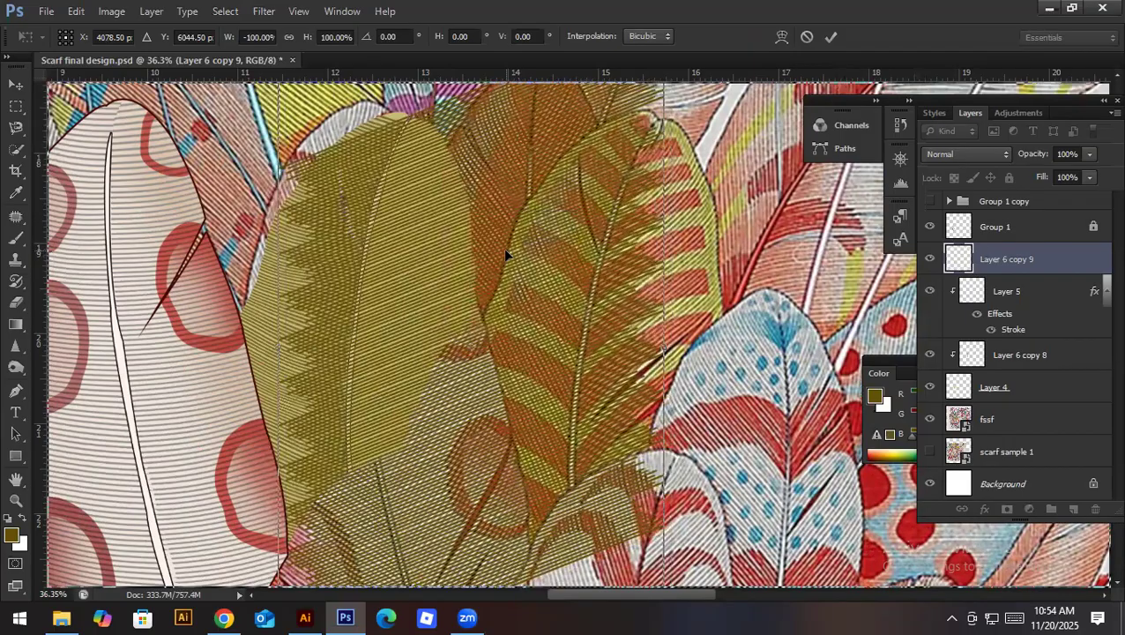
Step: Clip Layer 6 copy 9 to the tan feather shape and switch to the Eraser tool
{"action": "left_click_drag", "start_coordinate": [951, 260], "coordinate": [987, 269]}
{"action": "left_click", "coordinate": [987, 271], "text": "alt"}
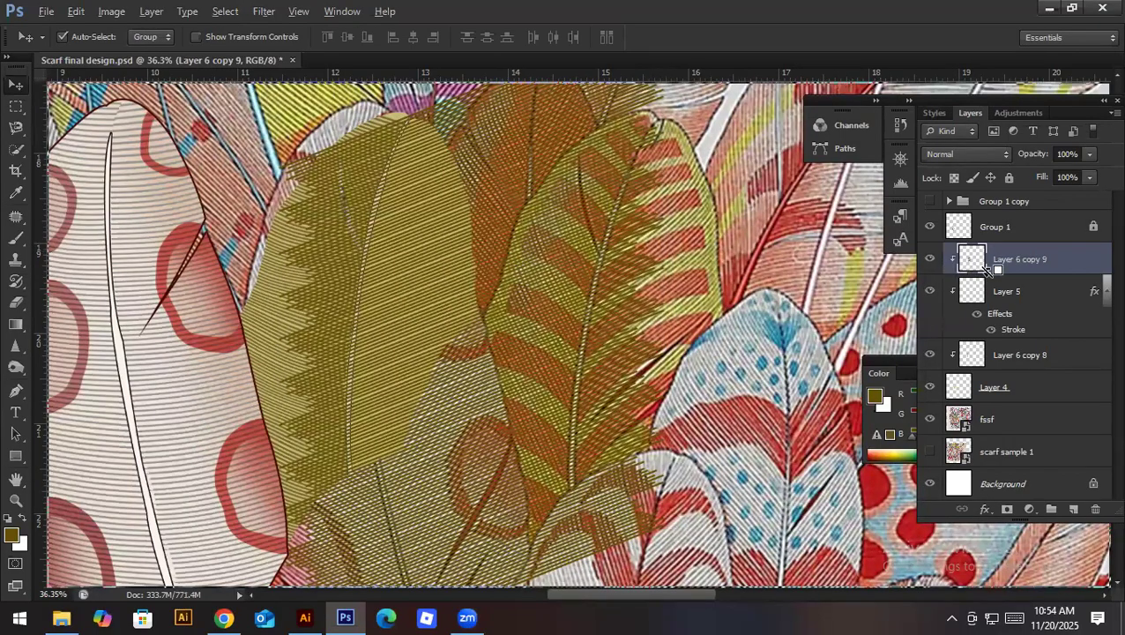
{"action": "key", "text": "e"}
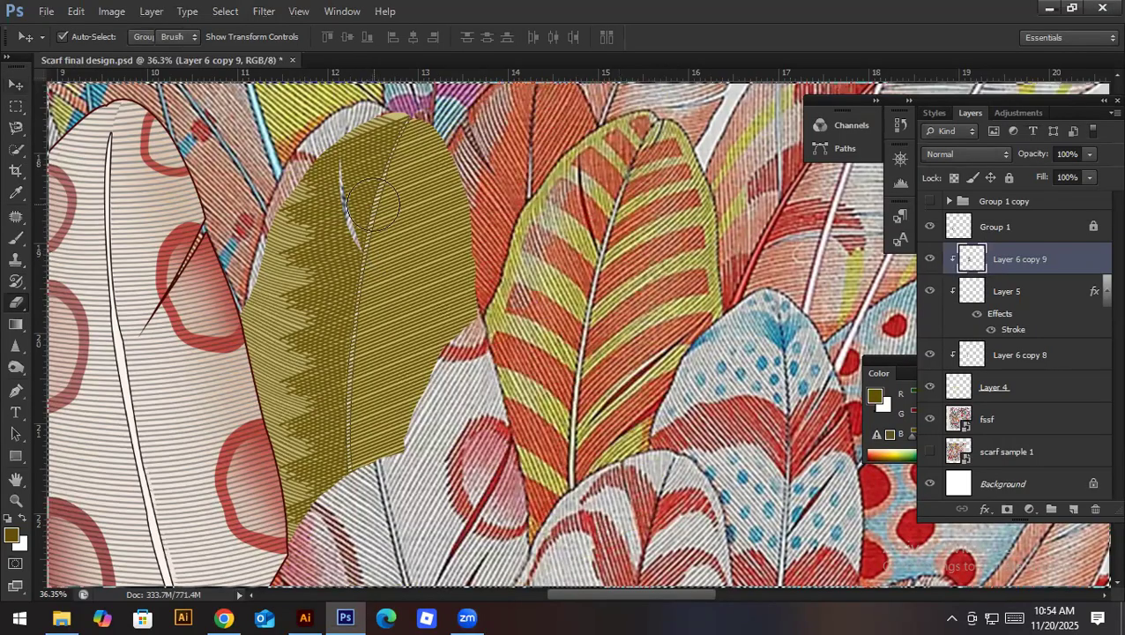
Step: Erase the Layer 6 copy 9 lines left of the midrib near the feather's tip and move the layer below Layer 5
{"action": "scroll", "coordinate": [423, 141], "scroll_direction": "up", "scroll_amount": 2}
{"action": "scroll", "coordinate": [442, 182], "scroll_direction": "up", "scroll_amount": 5}
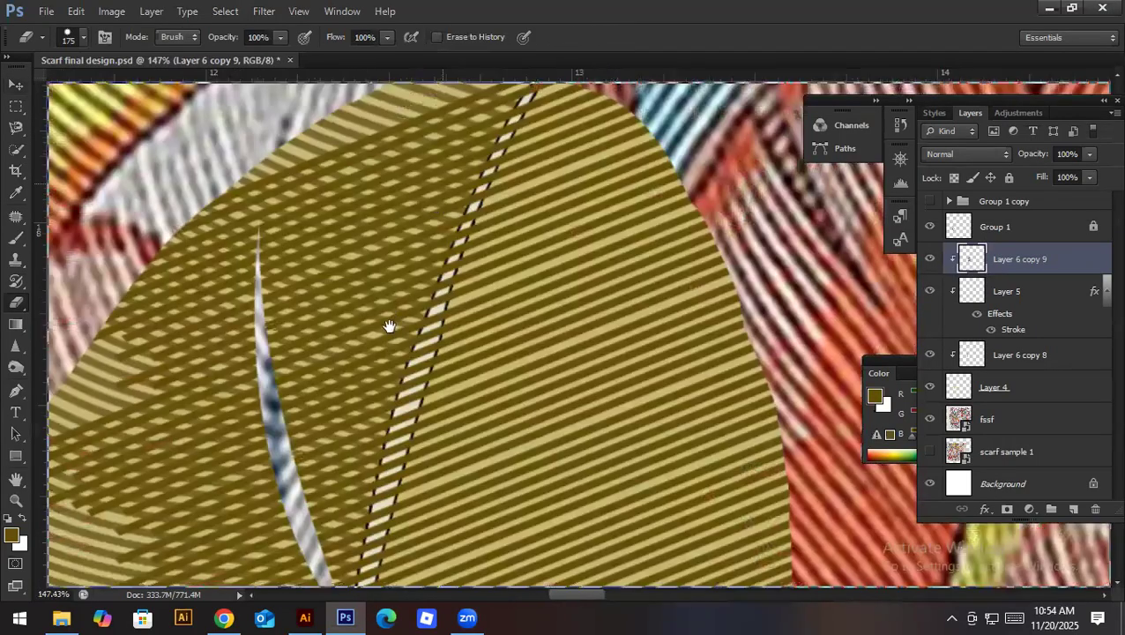
{"action": "left_click", "coordinate": [386, 198]}
{"action": "mouse_move", "coordinate": [386, 197]}
{"action": "left_mouse_down"}
{"action": "mouse_move", "coordinate": [326, 264]}
{"action": "mouse_move", "coordinate": [315, 341]}
{"action": "left_mouse_up"}
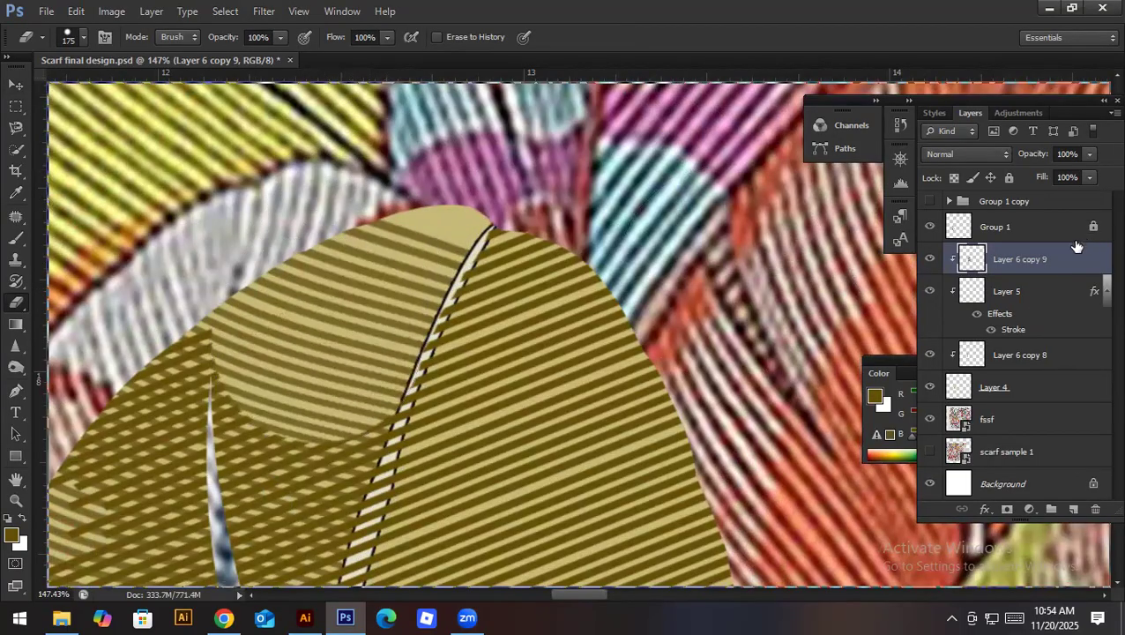
{"action": "left_click_drag", "start_coordinate": [1004, 258], "coordinate": [1004, 335]}
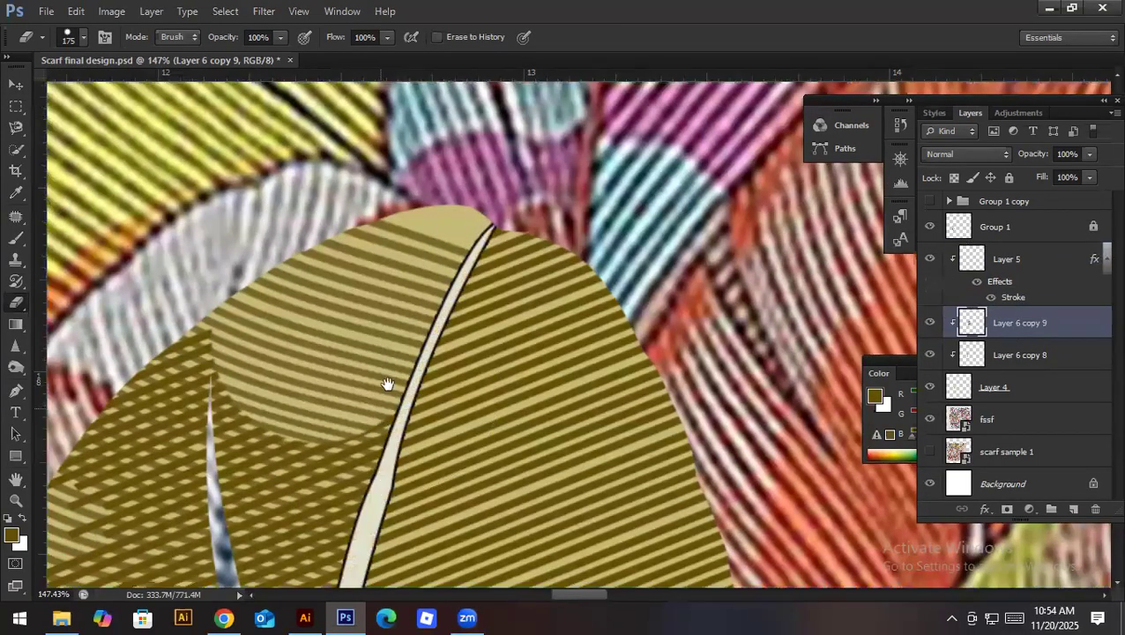
Step: Erase the remaining Layer 6 copy 9 lines from the tan feather's left half, enlarging the eraser to 700
{"action": "scroll", "coordinate": [397, 365], "scroll_direction": "down", "scroll_amount": 5}
{"action": "mouse_move", "coordinate": [406, 336]}
{"action": "left_mouse_down"}
{"action": "mouse_move", "coordinate": [423, 264]}
{"action": "mouse_move", "coordinate": [392, 361]}
{"action": "mouse_move", "coordinate": [428, 339]}
{"action": "mouse_move", "coordinate": [454, 251]}
{"action": "mouse_move", "coordinate": [459, 271]}
{"action": "mouse_move", "coordinate": [432, 329]}
{"action": "mouse_move", "coordinate": [402, 459]}
{"action": "mouse_move", "coordinate": [416, 416]}
{"action": "mouse_move", "coordinate": [358, 509]}
{"action": "mouse_move", "coordinate": [367, 530]}
{"action": "mouse_move", "coordinate": [409, 515]}
{"action": "mouse_move", "coordinate": [406, 454]}
{"action": "mouse_move", "coordinate": [371, 467]}
{"action": "mouse_move", "coordinate": [379, 450]}
{"action": "left_mouse_up"}
{"action": "key", "text": "space"}
{"action": "mouse_move", "coordinate": [384, 437]}
{"action": "left_mouse_down"}
{"action": "mouse_move", "coordinate": [392, 304]}
{"action": "mouse_move", "coordinate": [365, 547]}
{"action": "mouse_move", "coordinate": [389, 382]}
{"action": "mouse_move", "coordinate": [409, 334]}
{"action": "mouse_move", "coordinate": [409, 477]}
{"action": "mouse_move", "coordinate": [408, 405]}
{"action": "left_mouse_up"}
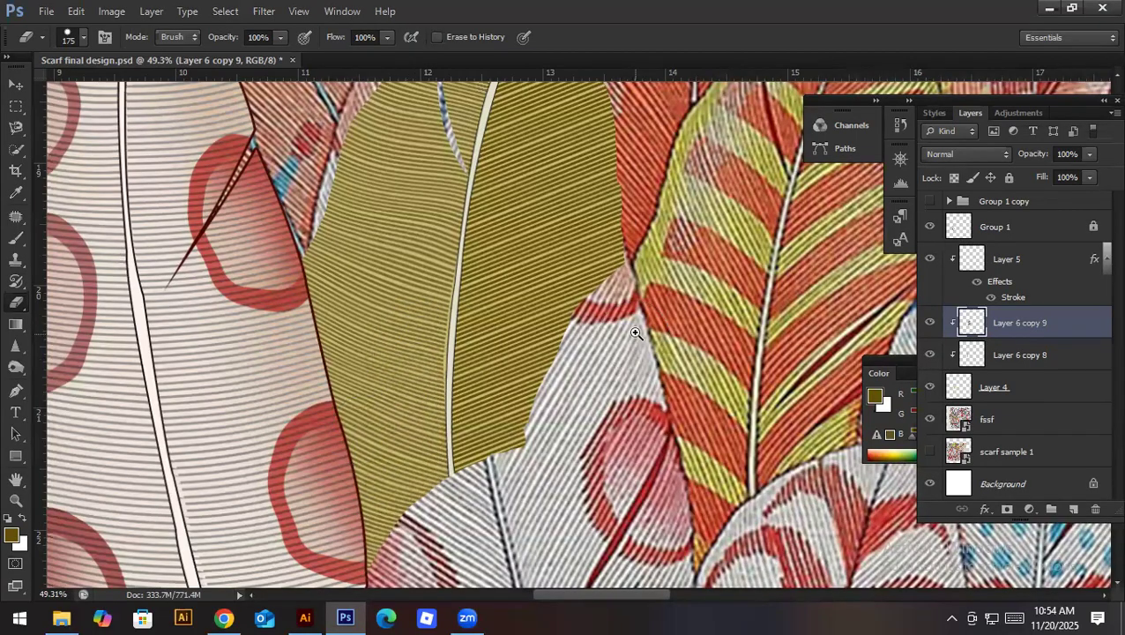
{"action": "scroll", "coordinate": [635, 332], "scroll_direction": "down", "scroll_amount": 5}
{"action": "key", "text": "bracketright"}
{"action": "key", "text": "bracketright"}
{"action": "key", "text": "bracketright"}
{"action": "key", "text": "bracketright"}
{"action": "key", "text": "bracketright"}
{"action": "key", "text": "bracketright"}
{"action": "key", "text": "bracketright"}
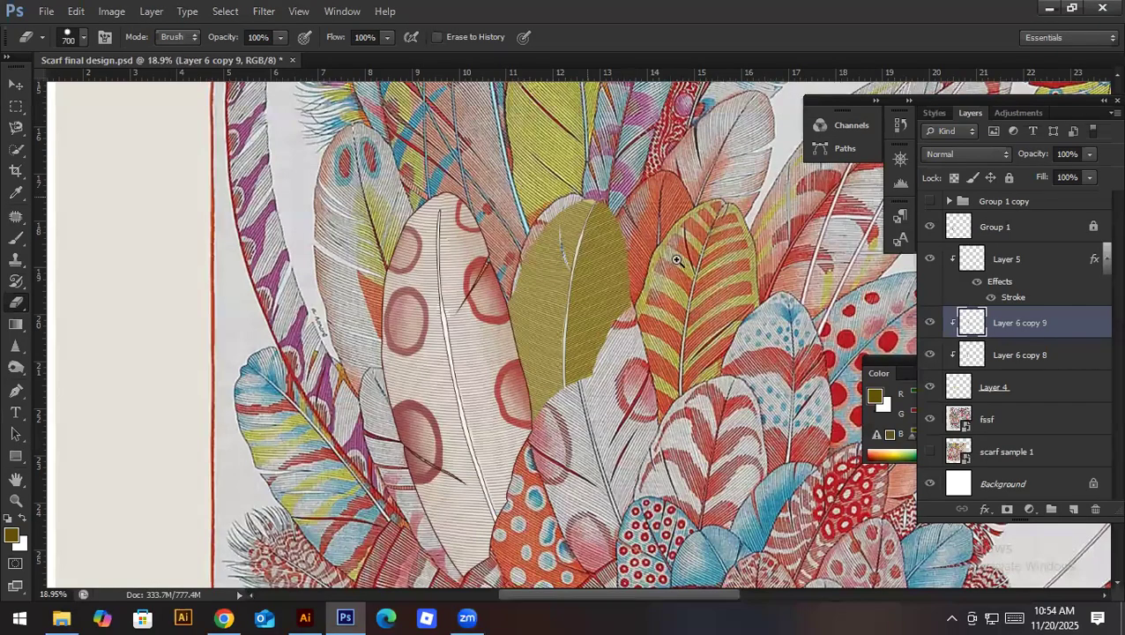
Step: Move Layer 6 copy 8 slightly so its lines cover the tan feather's tip, keeping its scale at 100%
{"action": "scroll", "coordinate": [646, 234], "scroll_direction": "up", "scroll_amount": 7}
{"action": "key", "text": "v"}
{"action": "mouse_move", "coordinate": [590, 221]}
{"action": "left_mouse_down"}
{"action": "mouse_move", "coordinate": [604, 214]}
{"action": "mouse_move", "coordinate": [587, 218]}
{"action": "left_mouse_up"}
{"action": "key", "text": "ctrl+t"}
{"action": "key", "text": "Return"}
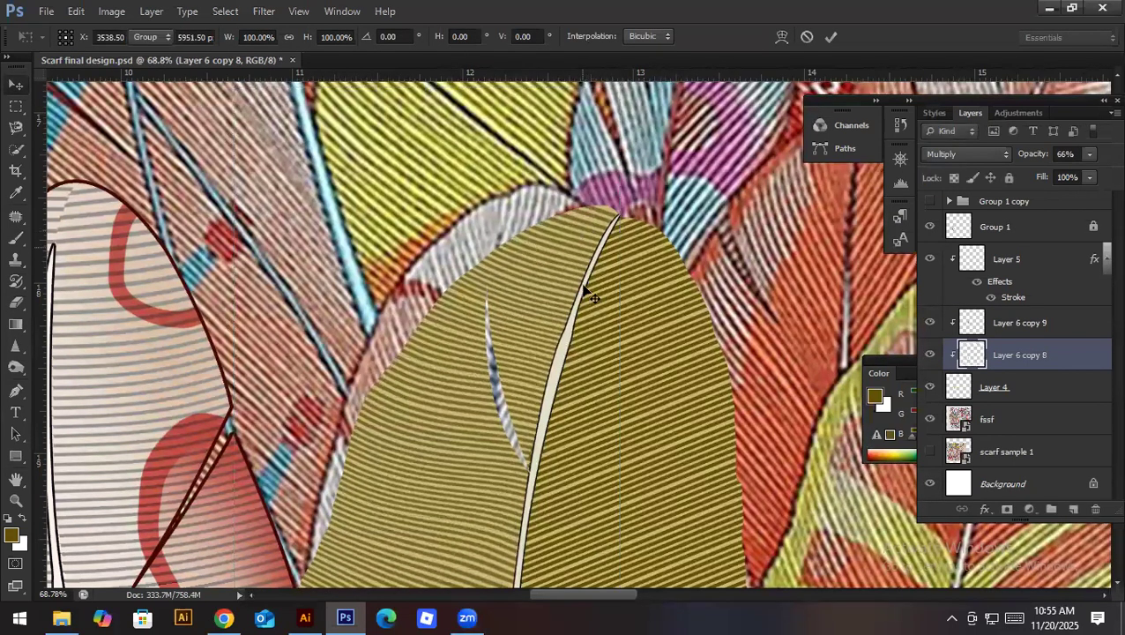
{"action": "left_click_drag", "start_coordinate": [566, 548], "coordinate": [545, 291]}
{"action": "left_click_drag", "start_coordinate": [570, 275], "coordinate": [556, 275]}
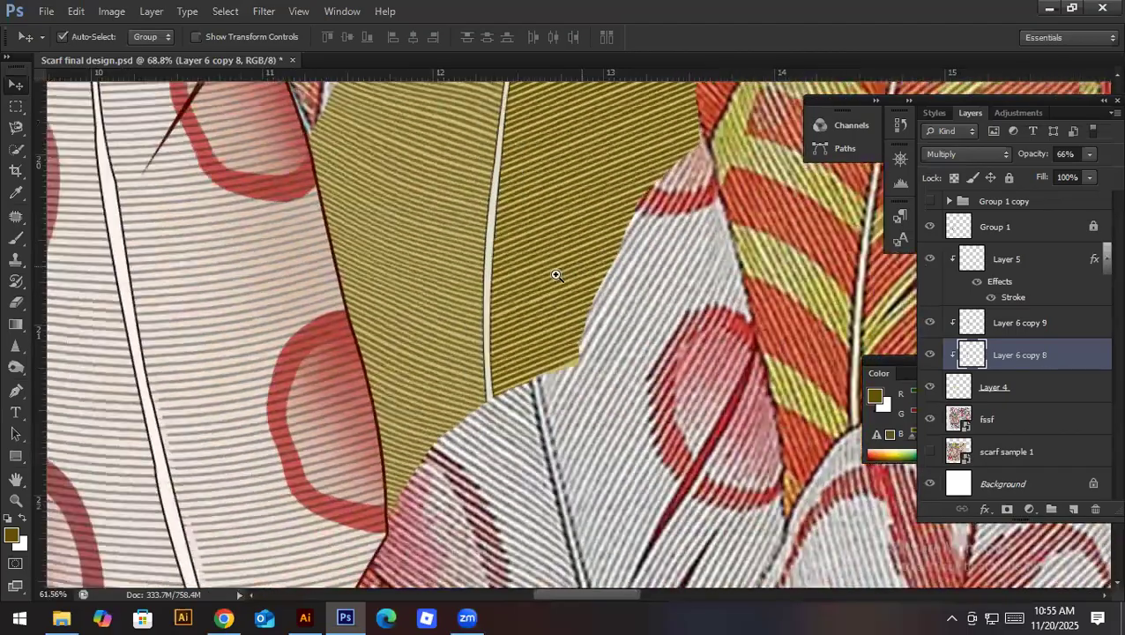
{"action": "scroll", "coordinate": [557, 275], "scroll_direction": "down", "scroll_amount": 3}
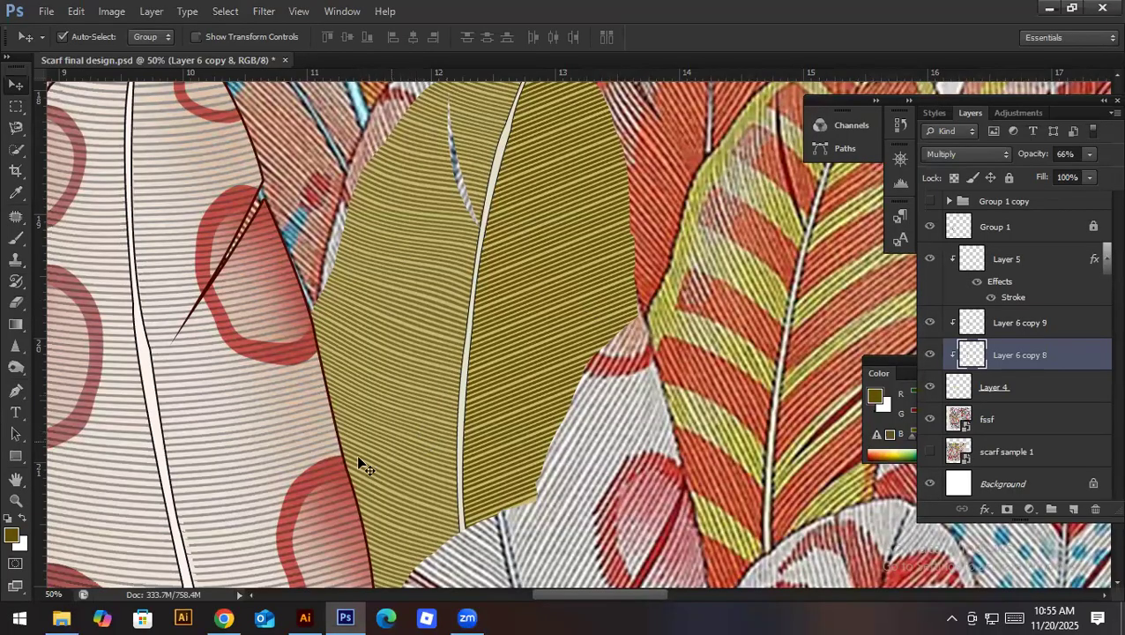
Step: Switch to Chrome, search for "65$ into pkr" in a new tab, close that tab and return to Photoshop
{"action": "left_click", "coordinate": [224, 618]}
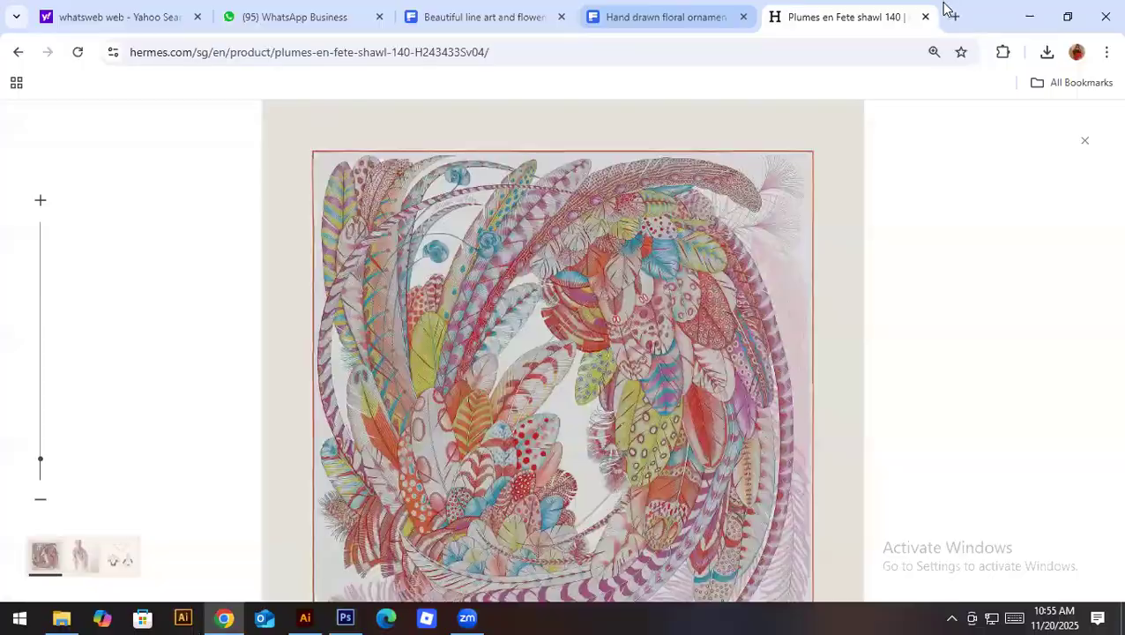
{"action": "left_click", "coordinate": [953, 18]}
{"action": "type", "text": "65"}
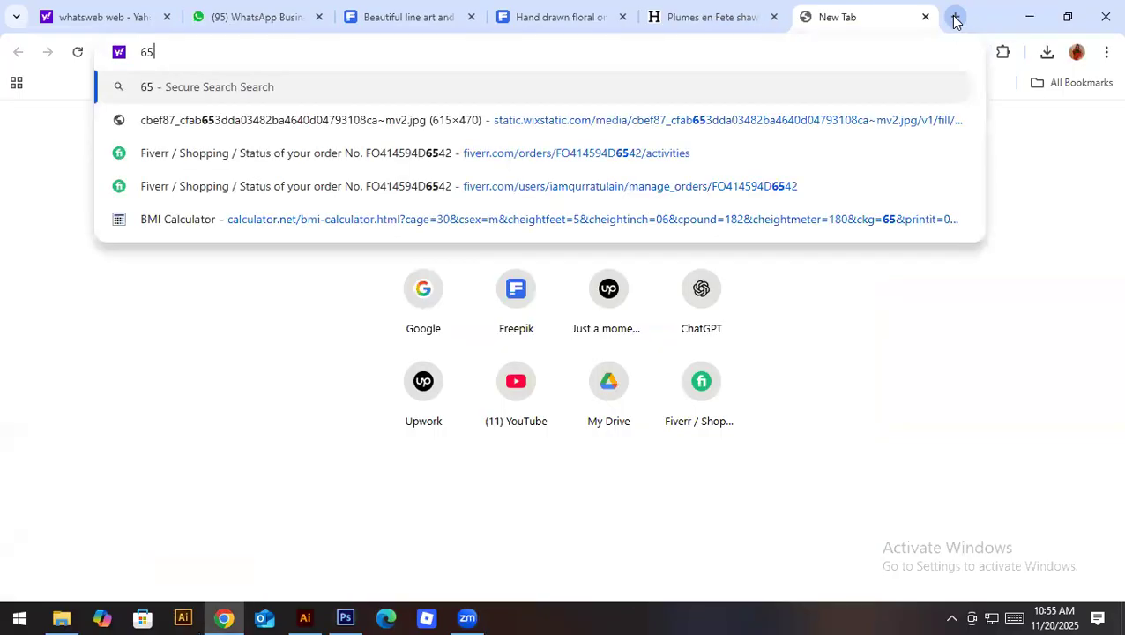
{"action": "type", "text": "$"}
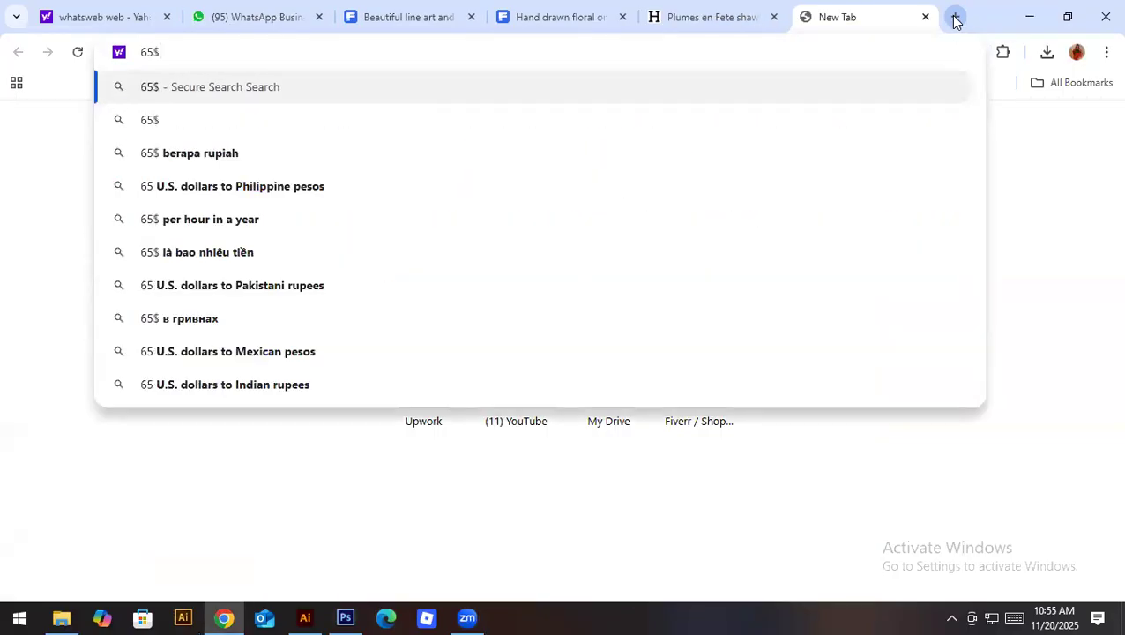
{"action": "type", "text": " into pkr"}
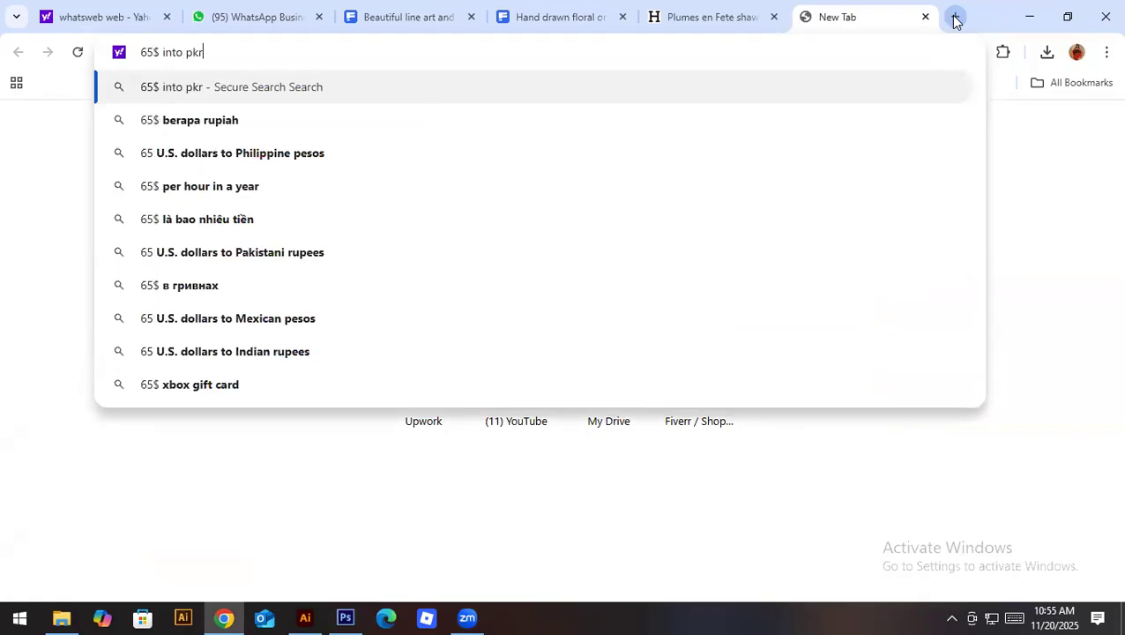
{"action": "key", "text": "Return"}
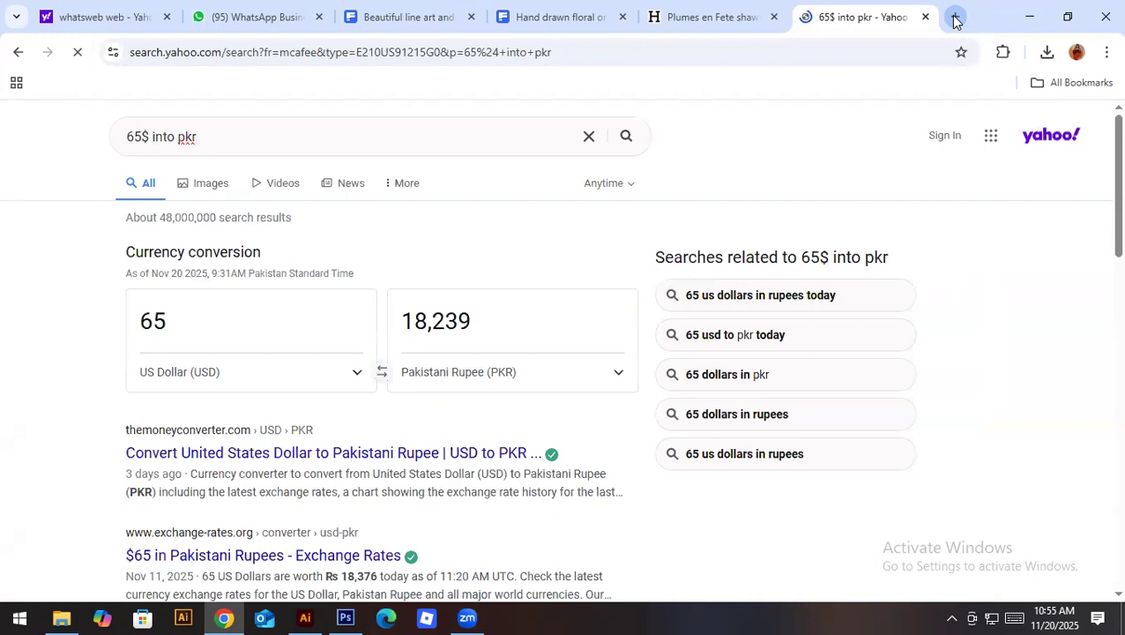
{"action": "left_click", "coordinate": [926, 16]}
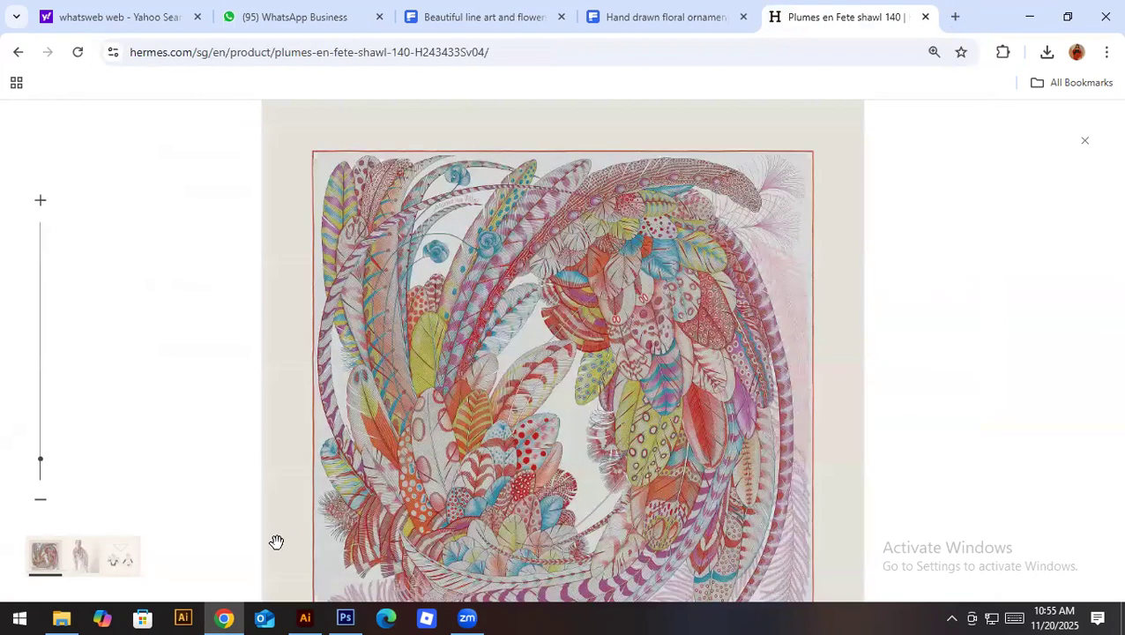
{"action": "left_click", "coordinate": [225, 617]}
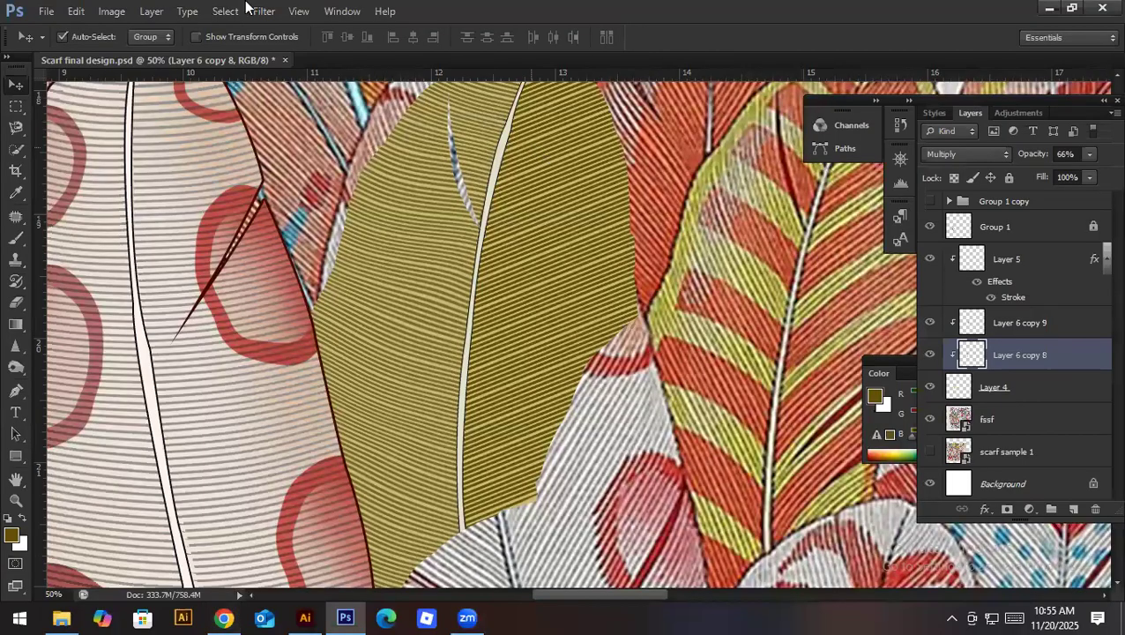
{"action": "left_click", "coordinate": [264, 11]}
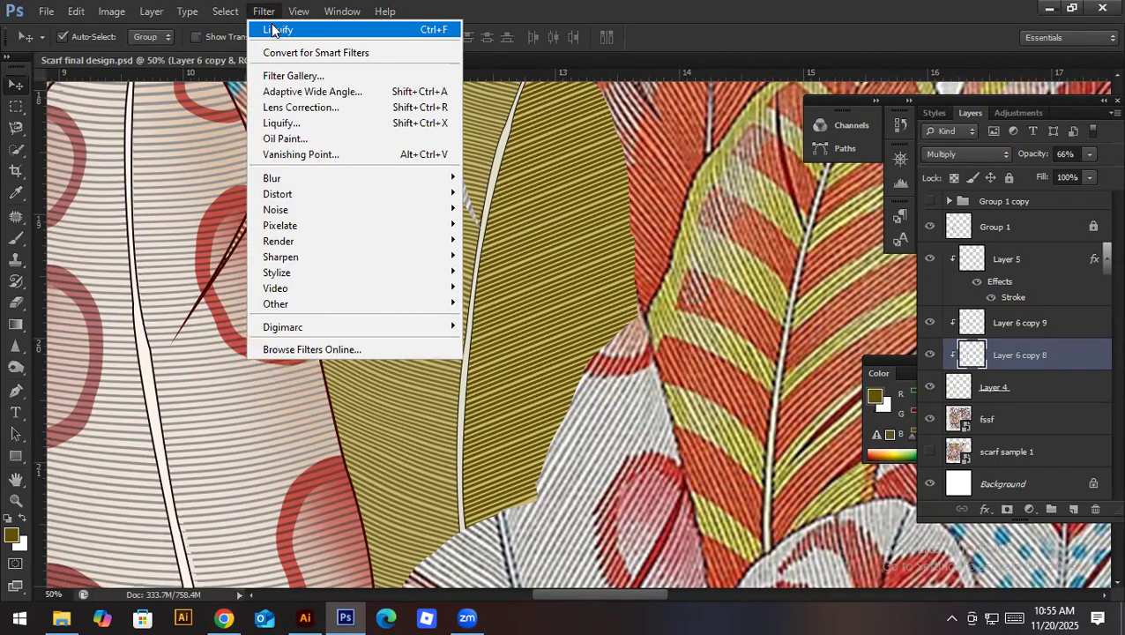
{"action": "mouse_move", "coordinate": [301, 184]}
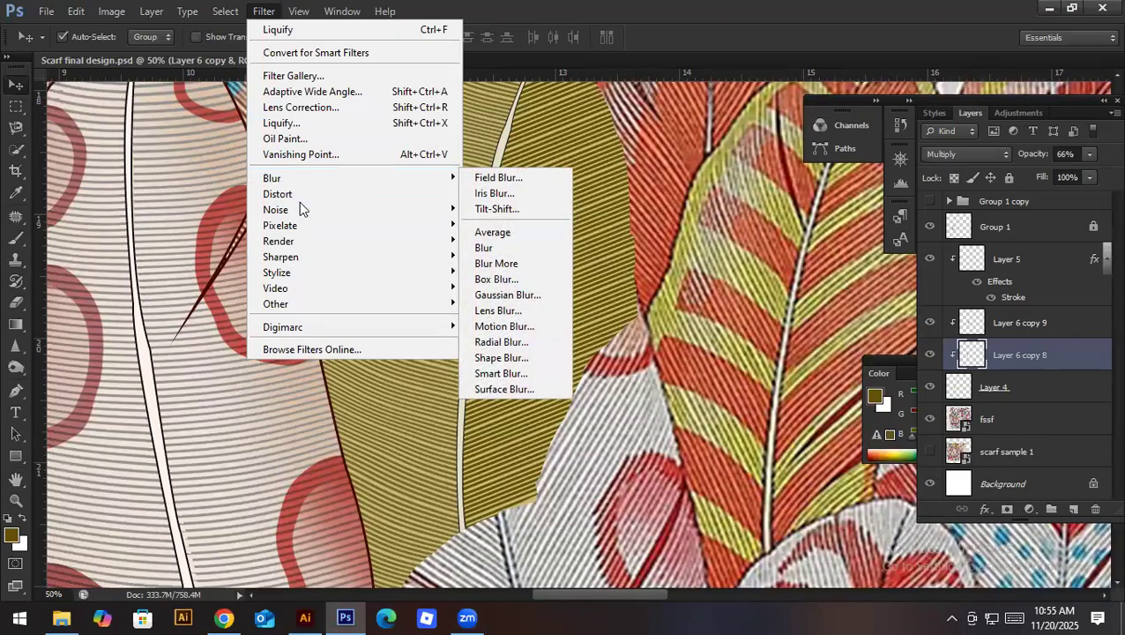
{"action": "mouse_move", "coordinate": [299, 260]}
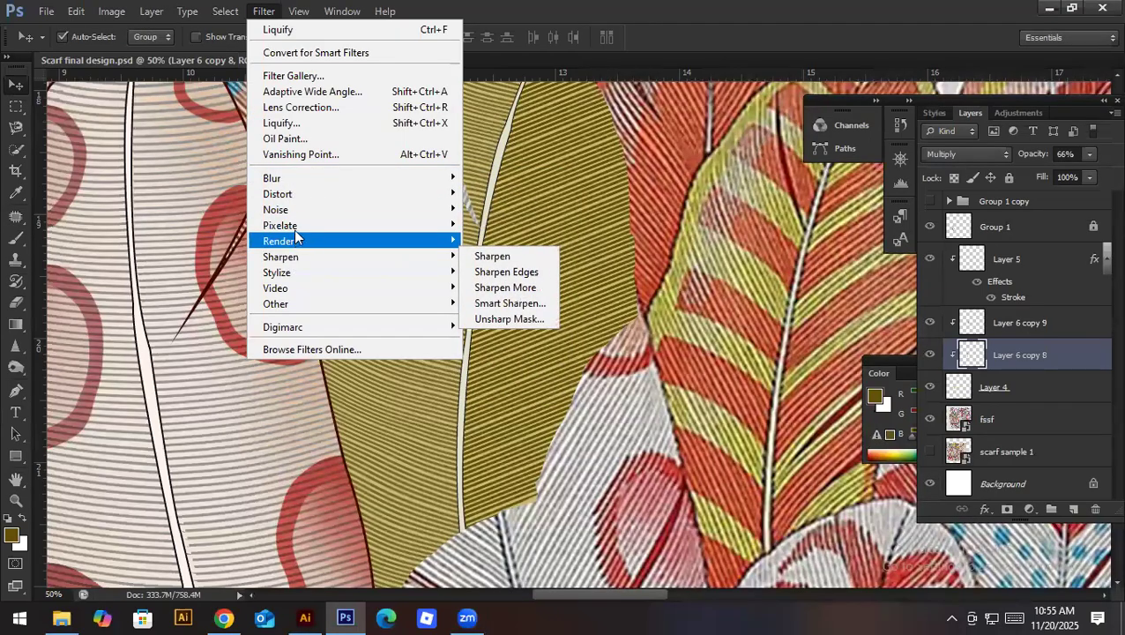
{"action": "left_click", "coordinate": [306, 129]}
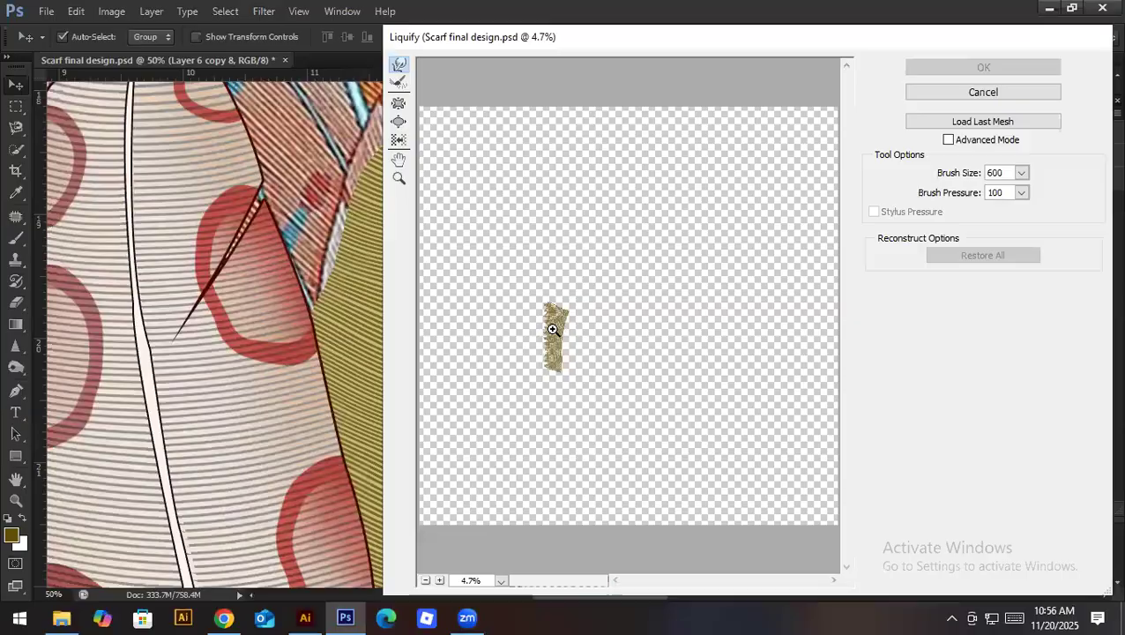
{"action": "left_click_drag", "start_coordinate": [557, 300], "coordinate": [660, 438]}
{"action": "left_click_drag", "start_coordinate": [516, 283], "coordinate": [633, 416]}
{"action": "left_click_drag", "start_coordinate": [598, 347], "coordinate": [607, 394]}
{"action": "left_click_drag", "start_coordinate": [531, 224], "coordinate": [548, 240]}
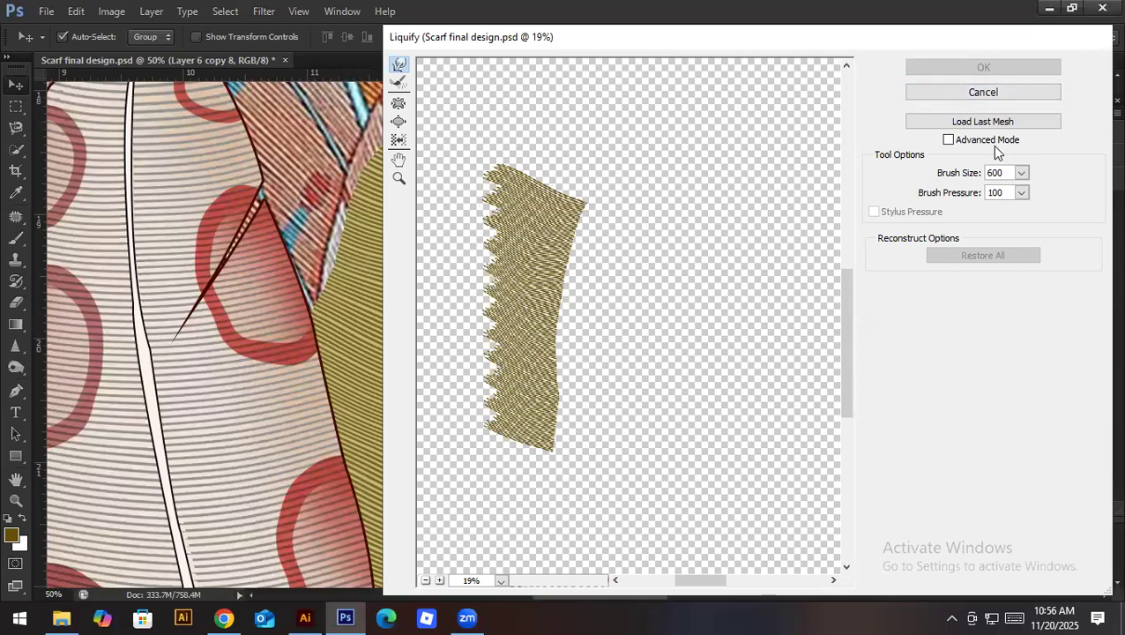
{"action": "key", "text": "Return"}
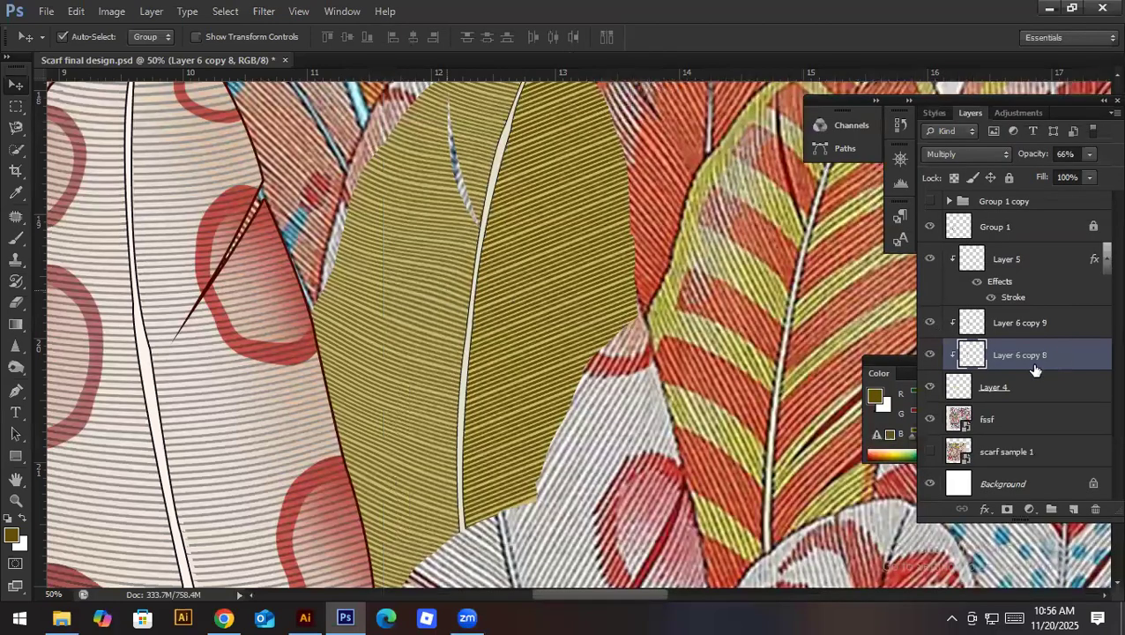
Step: Apply Liquify to Layer 6 copy 9 with brush size 600, bending the feather's right-half lines into gentle curves
{"action": "left_click", "coordinate": [930, 356]}
{"action": "left_click", "coordinate": [930, 355]}
{"action": "left_click", "coordinate": [996, 325]}
{"action": "left_click", "coordinate": [930, 323]}
{"action": "left_click", "coordinate": [930, 323]}
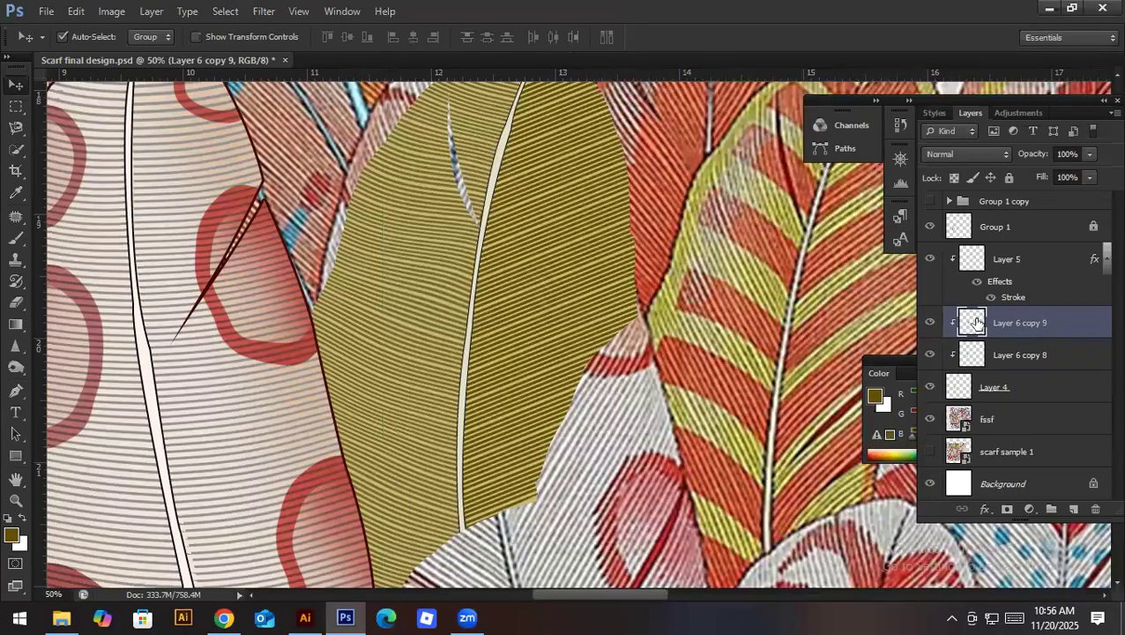
{"action": "left_click", "coordinate": [264, 10]}
{"action": "left_click", "coordinate": [281, 122]}
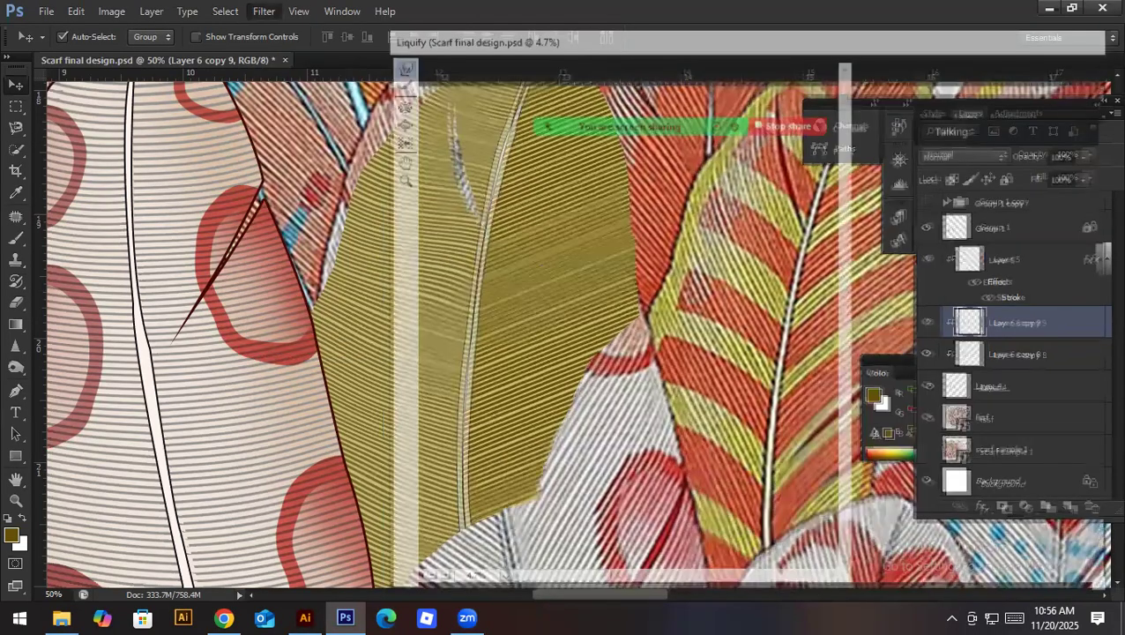
{"action": "left_click", "coordinate": [607, 354]}
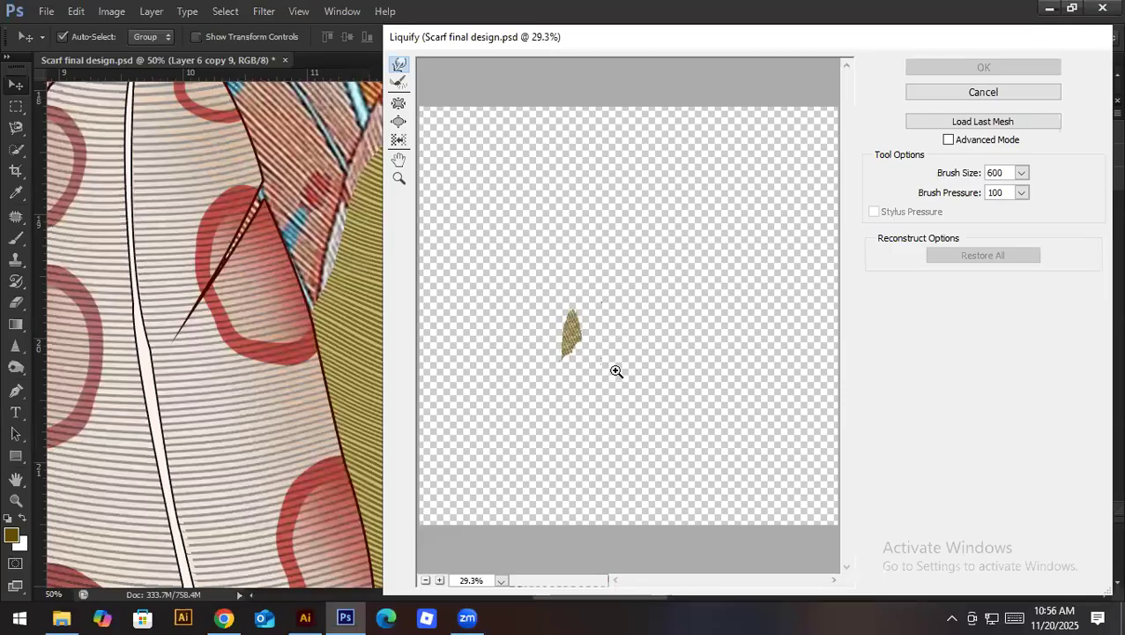
{"action": "mouse_move", "coordinate": [550, 196]}
{"action": "left_mouse_down"}
{"action": "mouse_move", "coordinate": [524, 247]}
{"action": "mouse_move", "coordinate": [617, 228]}
{"action": "mouse_move", "coordinate": [539, 314]}
{"action": "mouse_move", "coordinate": [556, 324]}
{"action": "mouse_move", "coordinate": [514, 361]}
{"action": "mouse_move", "coordinate": [520, 397]}
{"action": "mouse_move", "coordinate": [602, 338]}
{"action": "mouse_move", "coordinate": [540, 301]}
{"action": "mouse_move", "coordinate": [557, 172]}
{"action": "mouse_move", "coordinate": [557, 193]}
{"action": "left_mouse_up"}
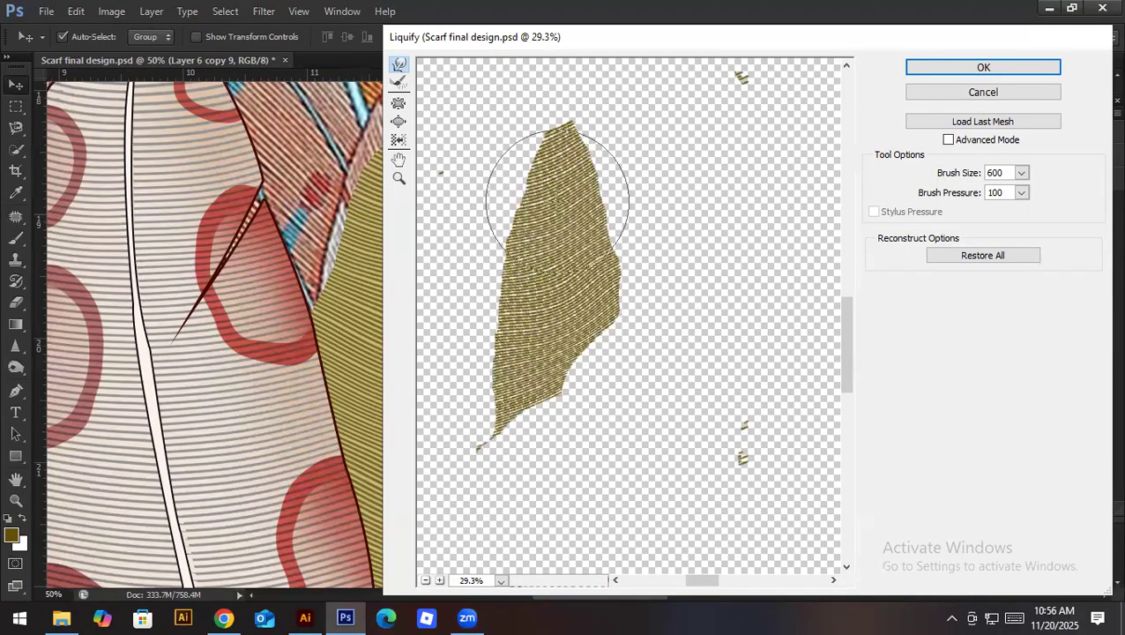
{"action": "left_click", "coordinate": [984, 67]}
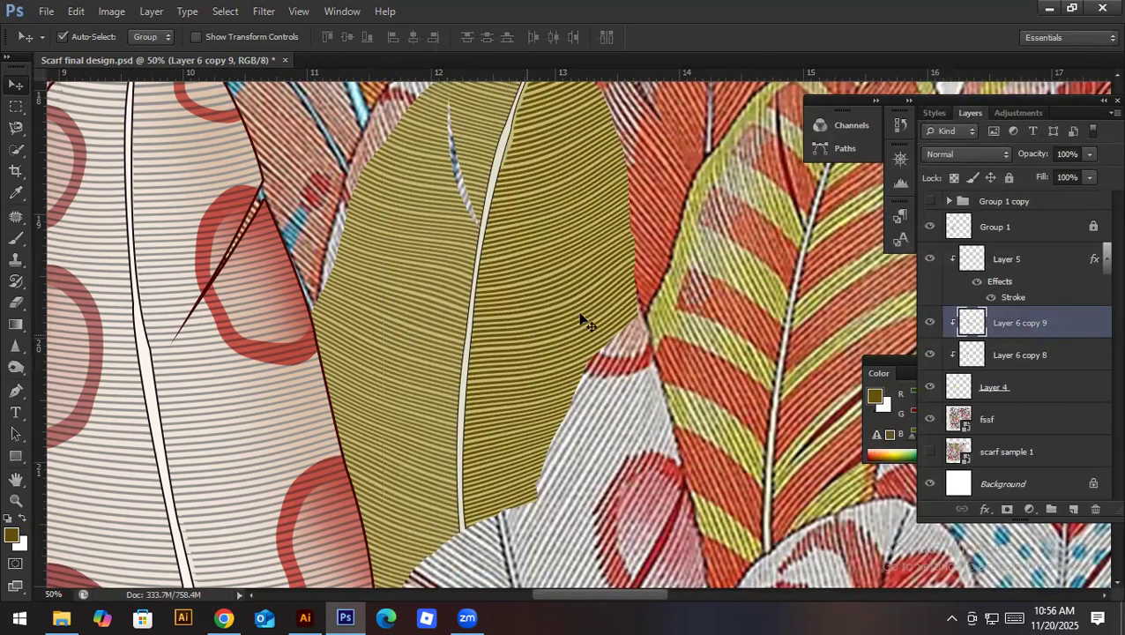
Step: Set Layer 6 copy 9 to Multiply blending at 66% opacity to match Layer 6 copy 8
{"action": "left_click", "coordinate": [935, 156]}
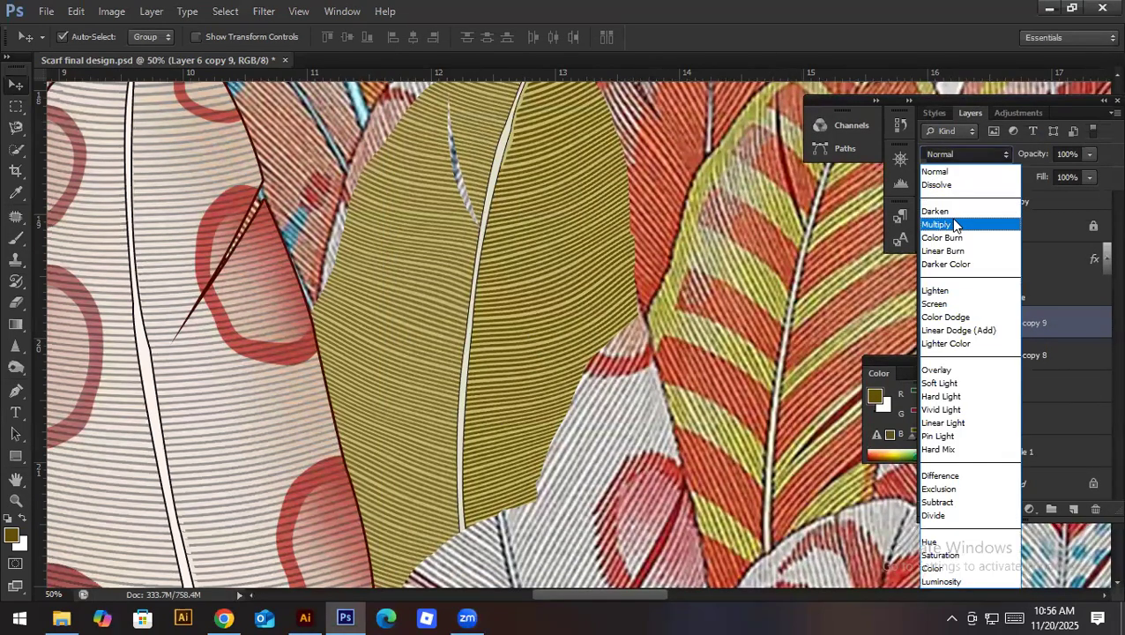
{"action": "left_click", "coordinate": [954, 222]}
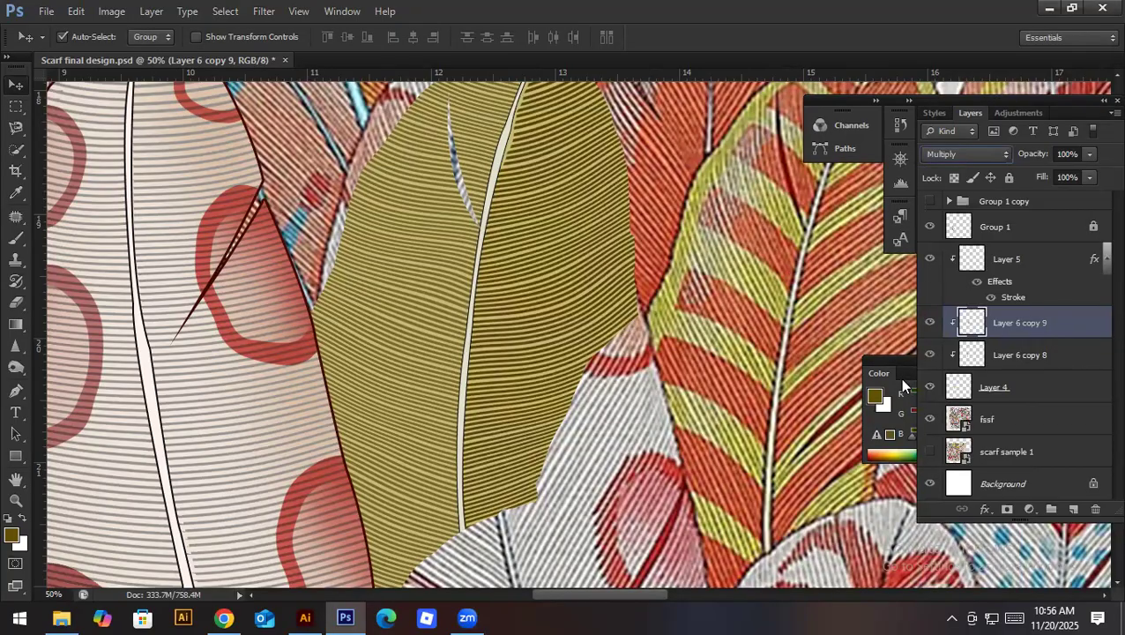
{"action": "left_click", "coordinate": [1013, 362]}
{"action": "left_click", "coordinate": [1013, 327]}
{"action": "left_click_drag", "start_coordinate": [1037, 154], "coordinate": [1008, 157]}
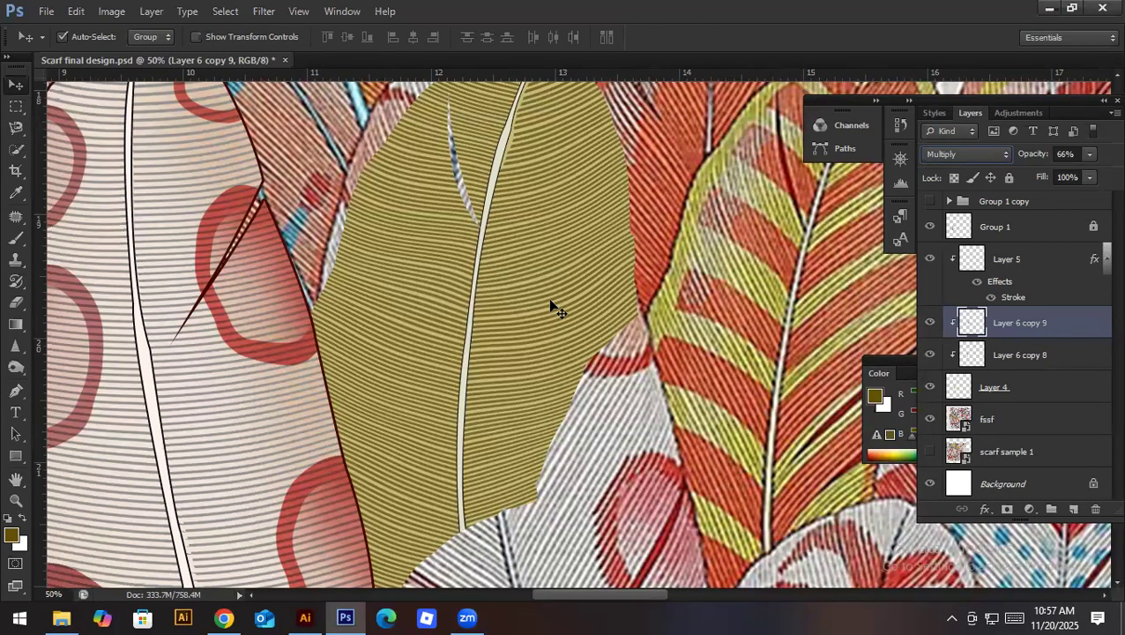
Step: Check the textured tan feather against the whole scarf design and activate the Pen tool in Path mode
{"action": "key", "text": "ctrl+0"}
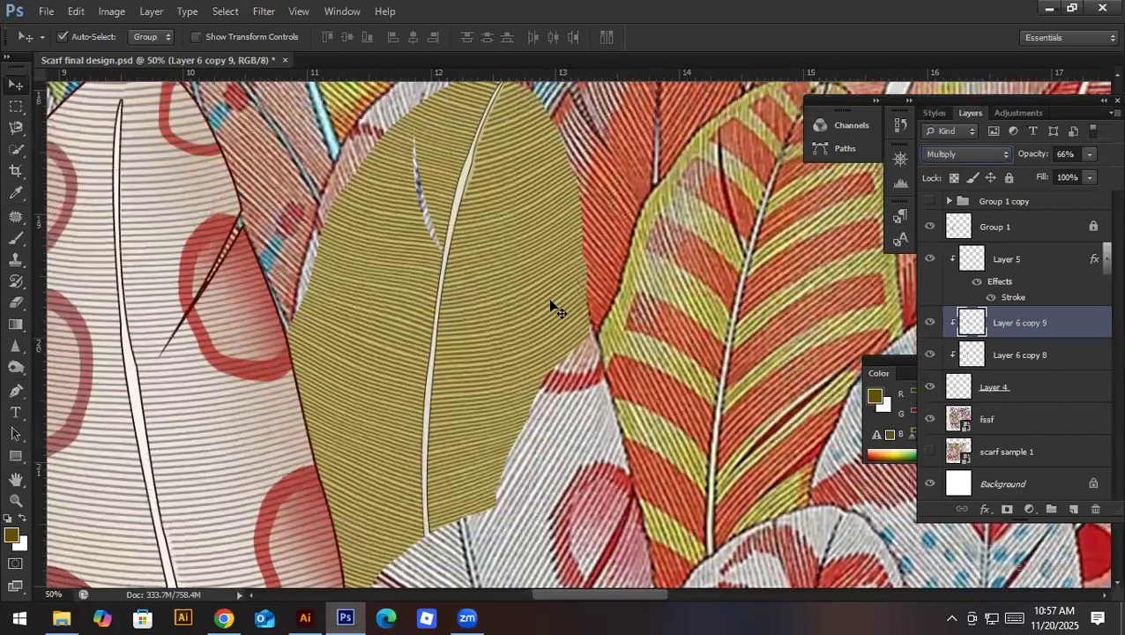
{"action": "key", "text": "ctrl+0"}
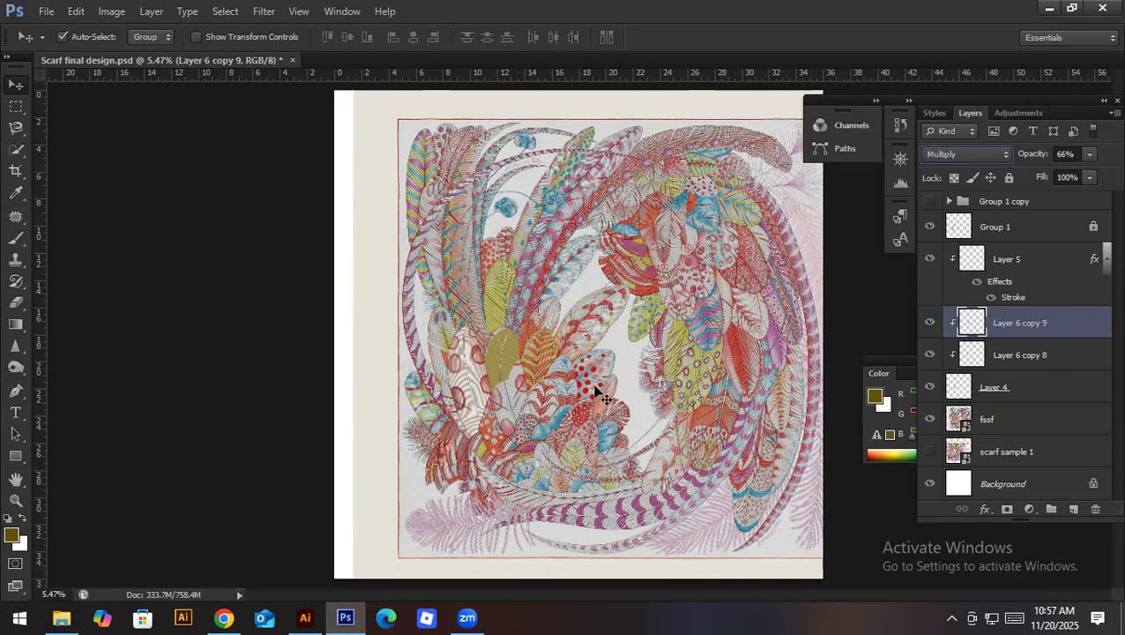
{"action": "left_click_drag", "start_coordinate": [518, 356], "coordinate": [621, 403]}
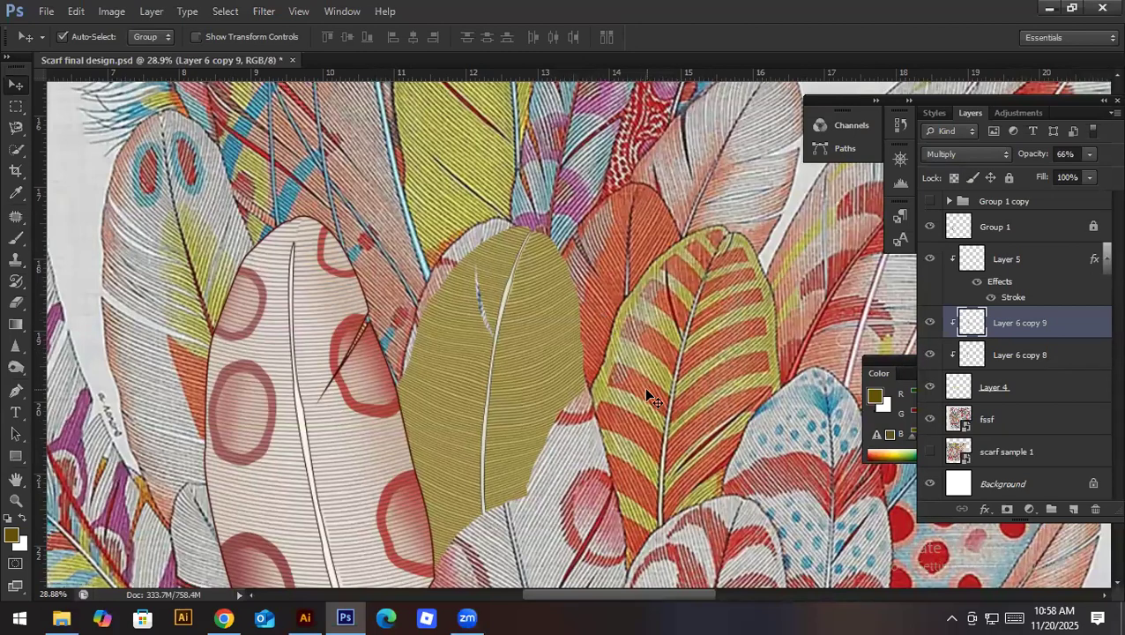
{"action": "key", "text": "p"}
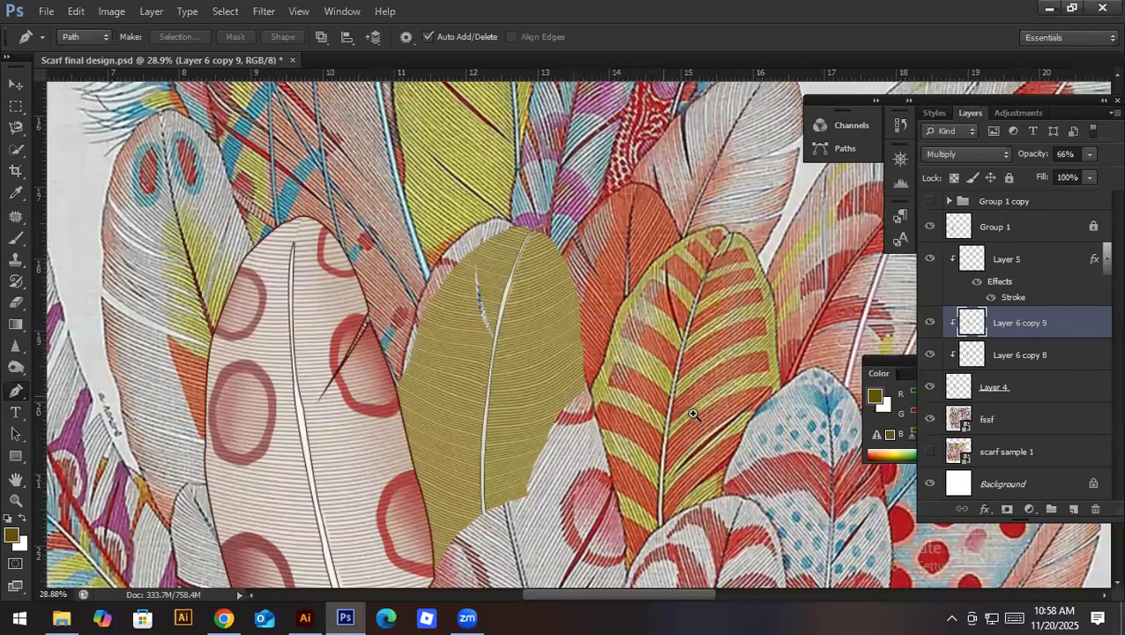
Step: Trace the outline of one orange band on the striped green feather with the Pen tool and convert it to a selection
{"action": "scroll", "coordinate": [694, 417], "scroll_direction": "up", "scroll_amount": 5}
{"action": "left_click_drag", "start_coordinate": [670, 448], "coordinate": [672, 342]}
{"action": "scroll", "coordinate": [671, 353], "scroll_direction": "down", "scroll_amount": 2}
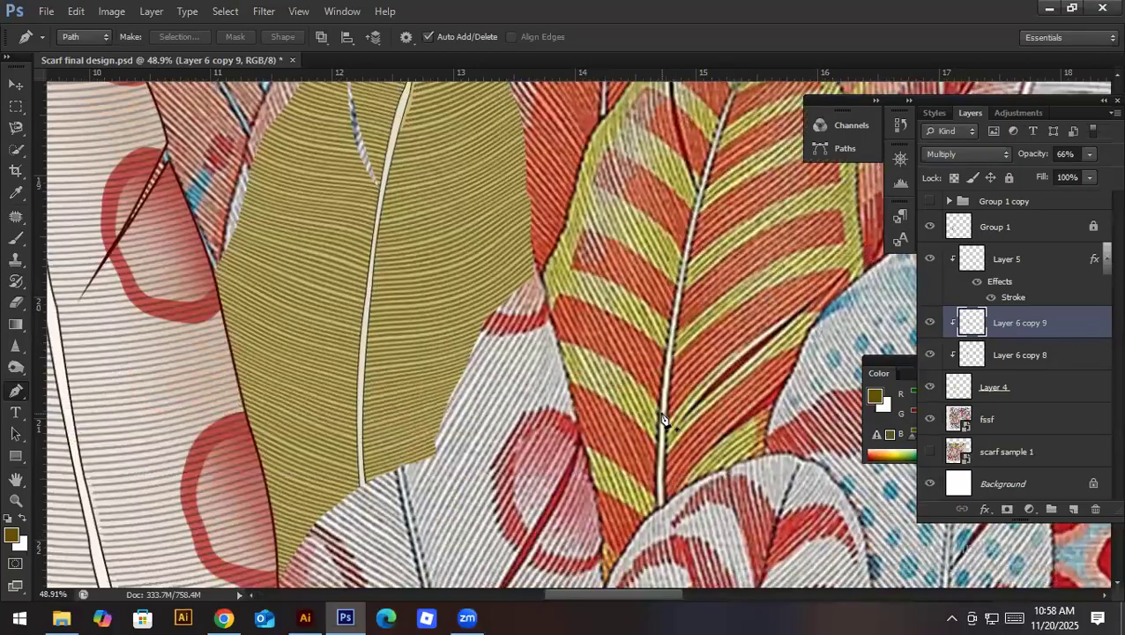
{"action": "left_click", "coordinate": [662, 410]}
{"action": "left_click", "coordinate": [668, 356]}
{"action": "left_click_drag", "start_coordinate": [555, 294], "coordinate": [485, 284]}
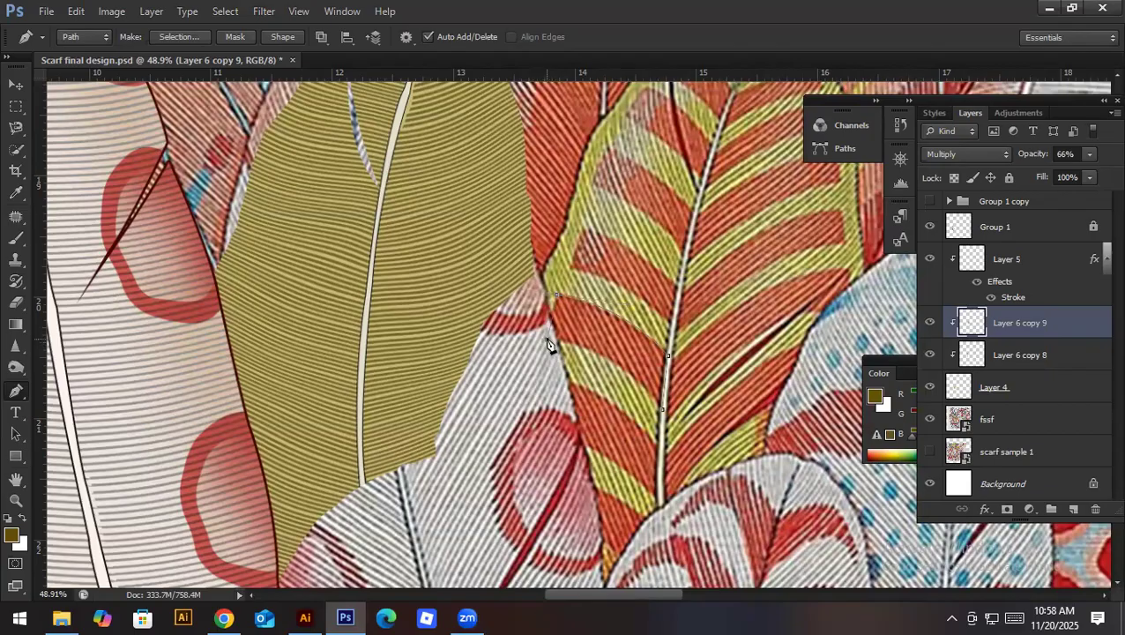
{"action": "left_click_drag", "start_coordinate": [704, 464], "coordinate": [730, 367]}
{"action": "key", "text": "ctrl+Return"}
Step: Sample the light salmon-orange colour inside the selected band as the foreground colour
{"action": "key", "text": "i"}
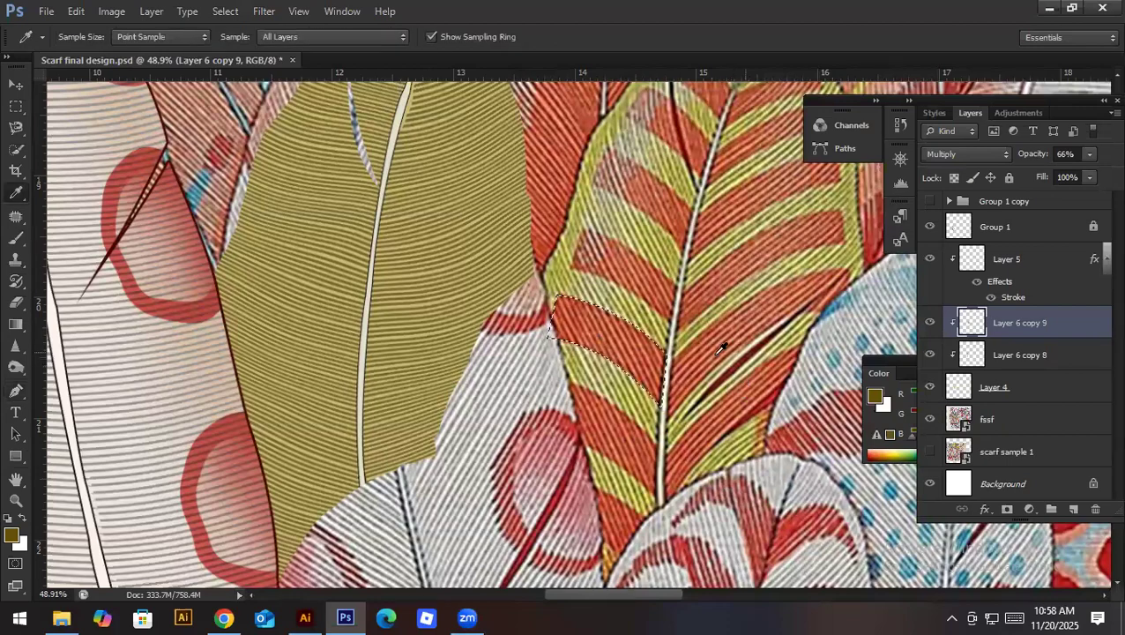
{"action": "scroll", "coordinate": [608, 347], "scroll_direction": "up", "scroll_amount": 3}
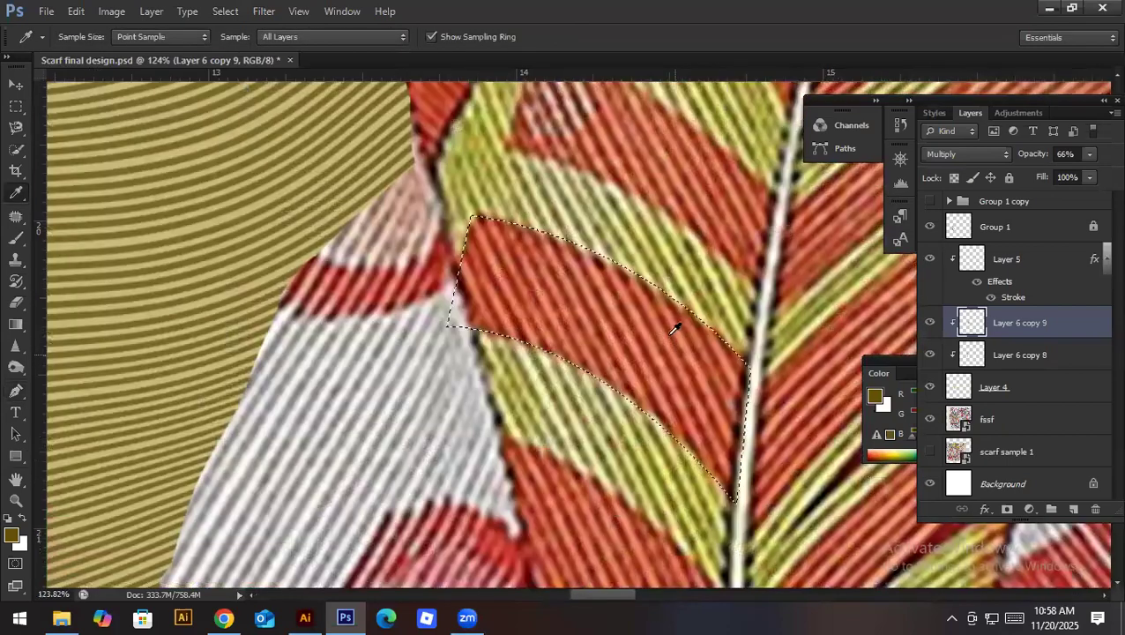
{"action": "left_click", "coordinate": [673, 328]}
{"action": "scroll", "coordinate": [627, 396], "scroll_direction": "down", "scroll_amount": 3}
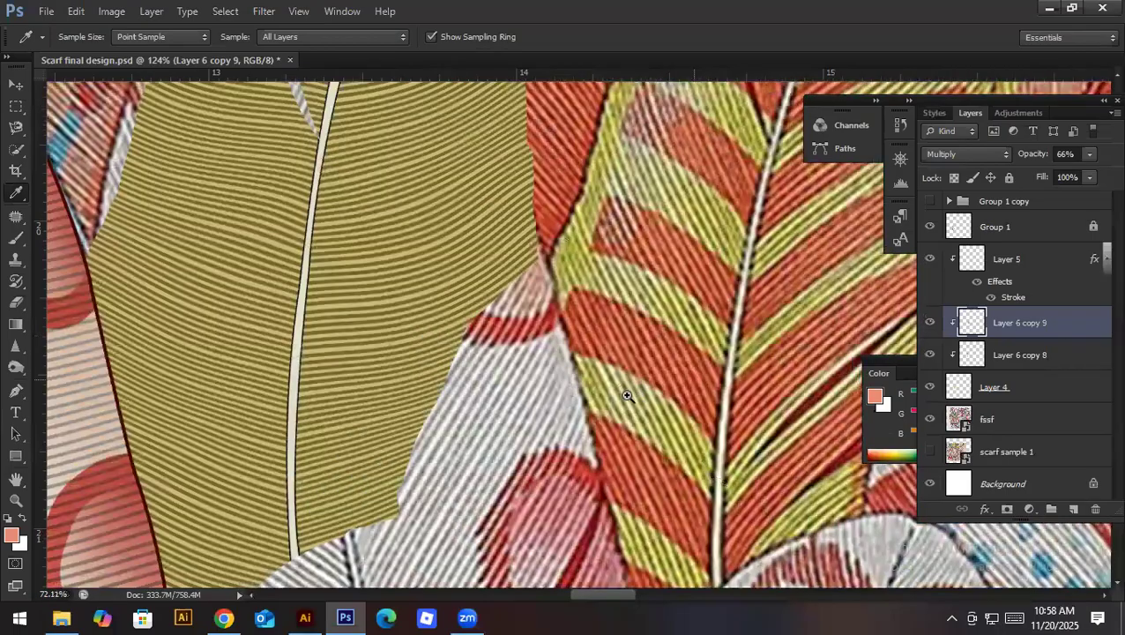
{"action": "scroll", "coordinate": [626, 396], "scroll_direction": "down", "scroll_amount": 2}
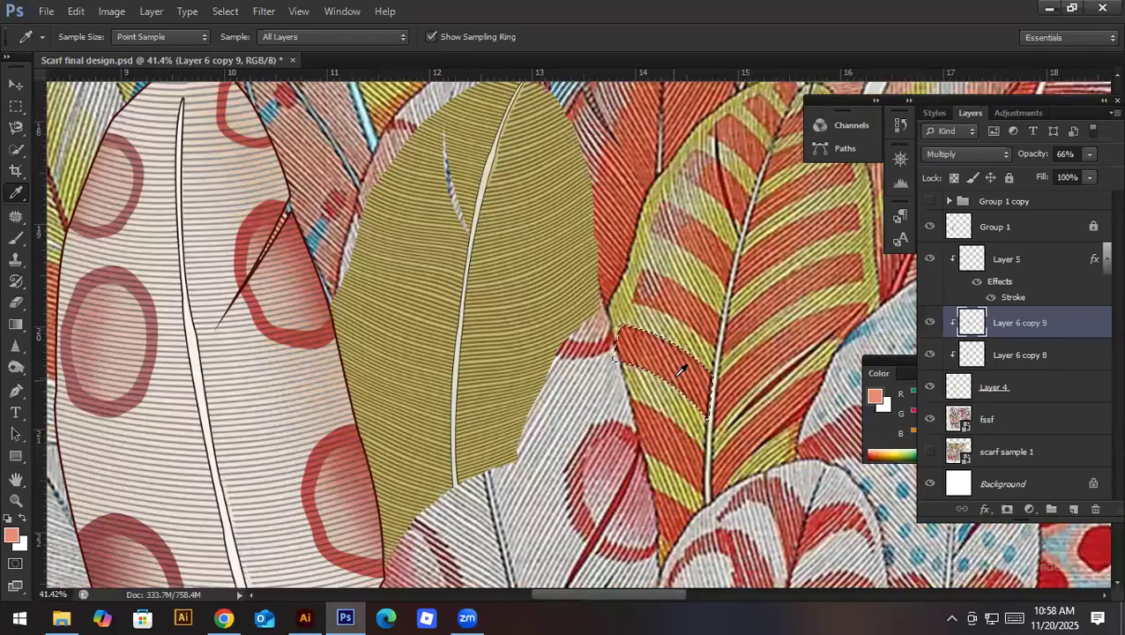
Step: Fill the band selection with the sampled colour on a new layer and move the shape onto the olive feather, beside its central rib
{"action": "left_click", "coordinate": [1073, 509]}
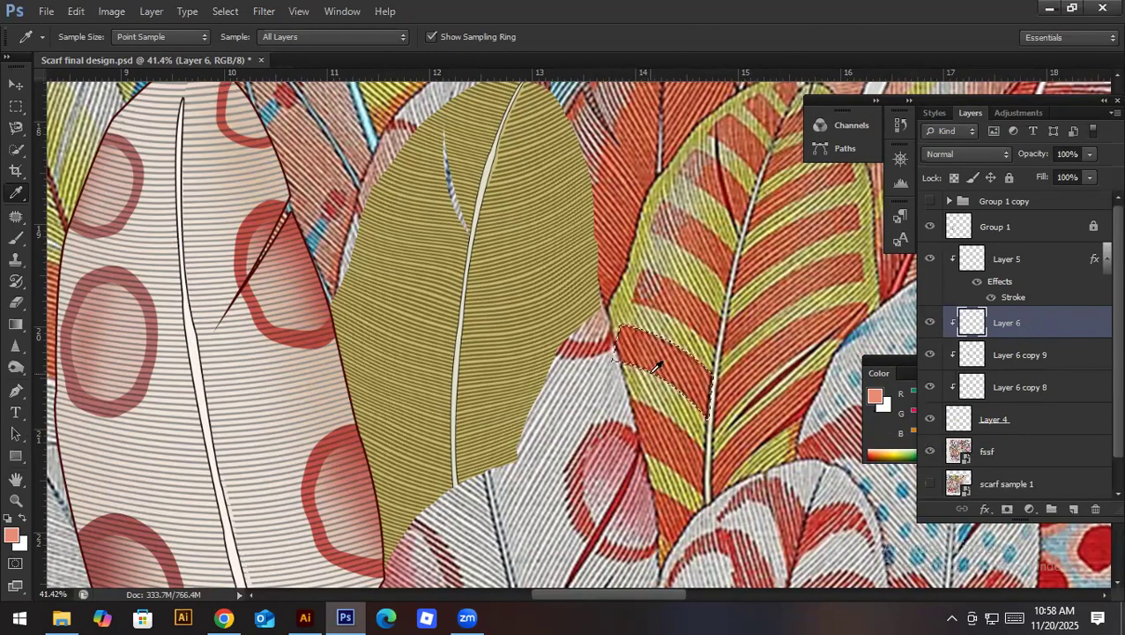
{"action": "key", "text": "ctrl+t"}
{"action": "left_click_drag", "start_coordinate": [678, 368], "coordinate": [410, 332]}
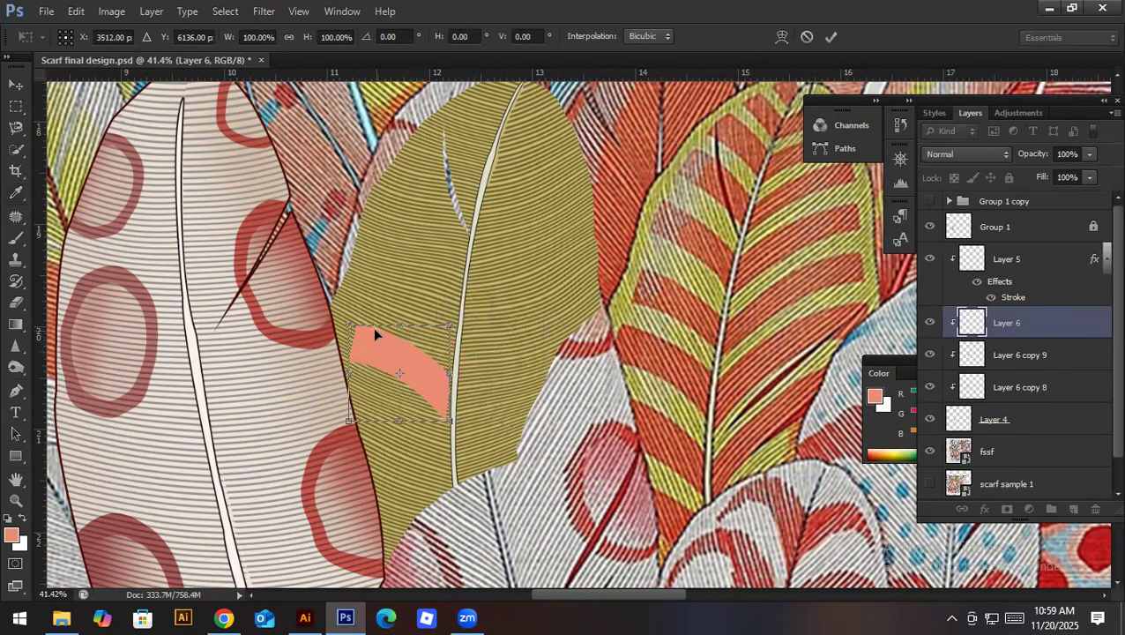
{"action": "key", "text": "Return"}
{"action": "key", "text": "i"}
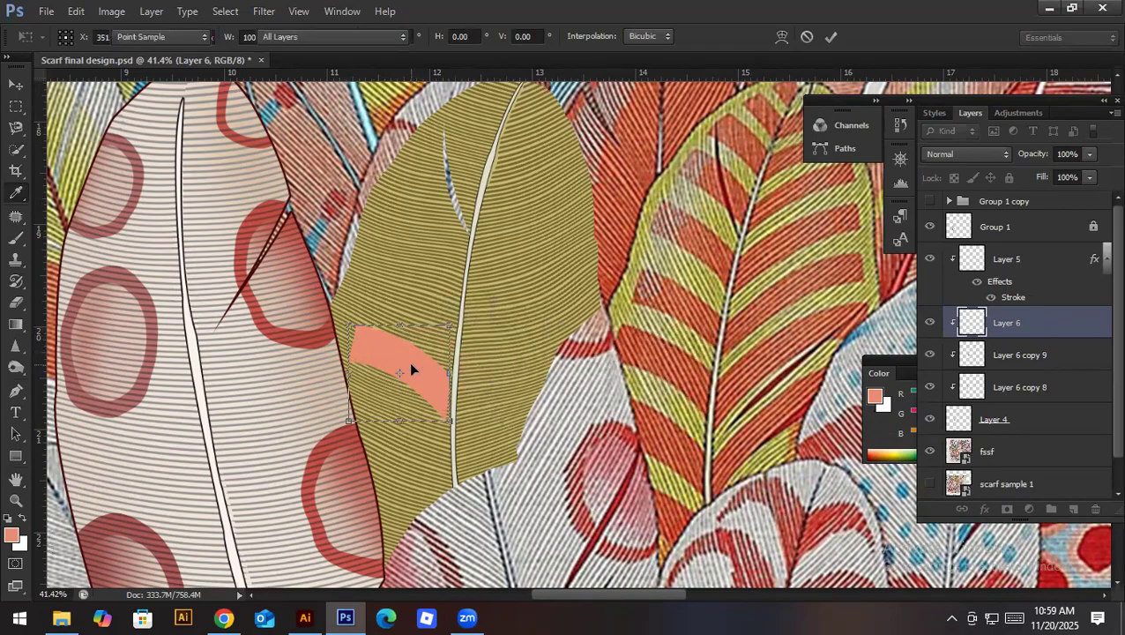
{"action": "key", "text": "v"}
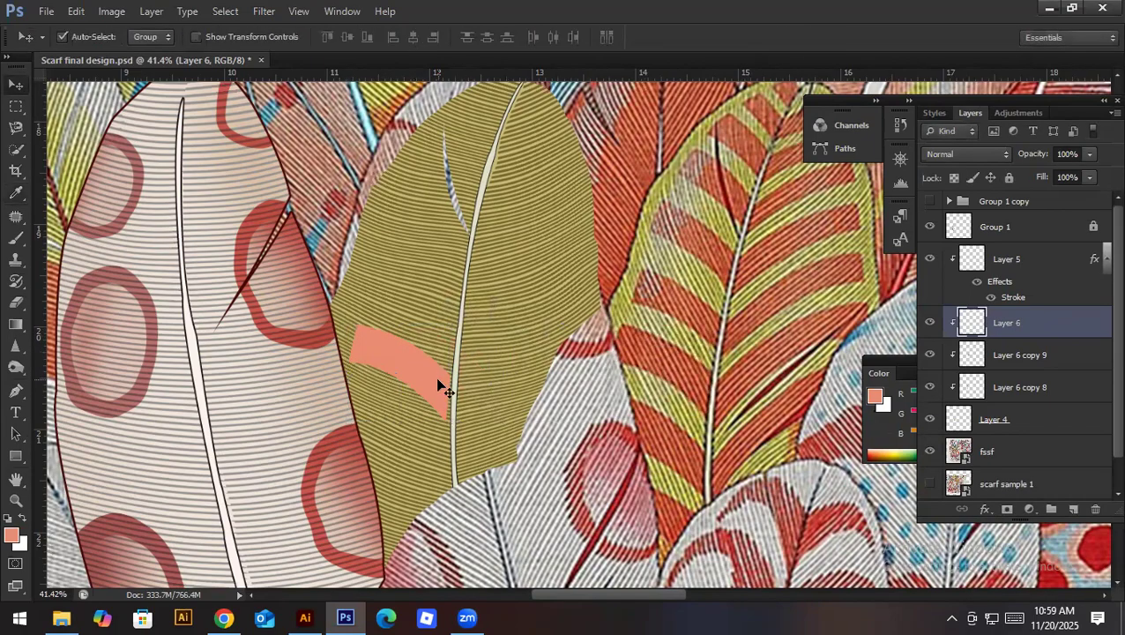
Step: Move the band's Layer 6 beneath Layer 6 copy 8 in the clipping group above Layer 4
{"action": "left_click", "coordinate": [930, 323]}
{"action": "left_click", "coordinate": [931, 325]}
{"action": "left_click_drag", "start_coordinate": [1033, 335], "coordinate": [1023, 398]}
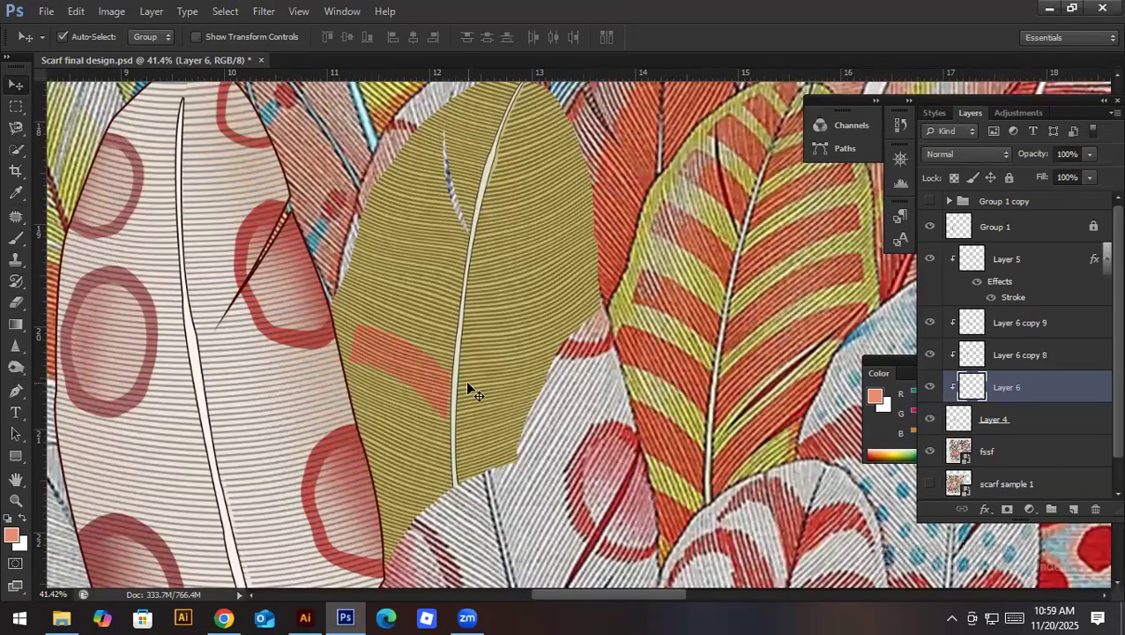
Step: Nudge the band against the olive feather's central rib and stretch its width to 124.50% towards the feather's outer edge
{"action": "key", "text": "ctrl+t"}
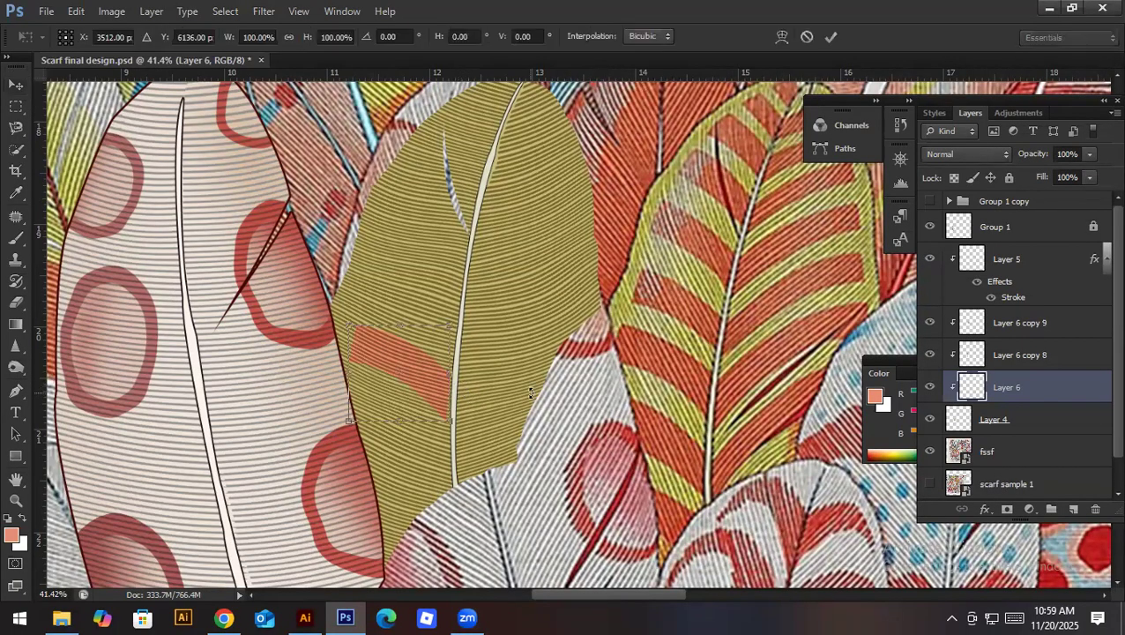
{"action": "key", "text": "Right"}
{"action": "key", "text": "Right"}
{"action": "key", "text": "Right"}
{"action": "key", "text": "Right"}
{"action": "key", "text": "Right"}
{"action": "key", "text": "Right"}
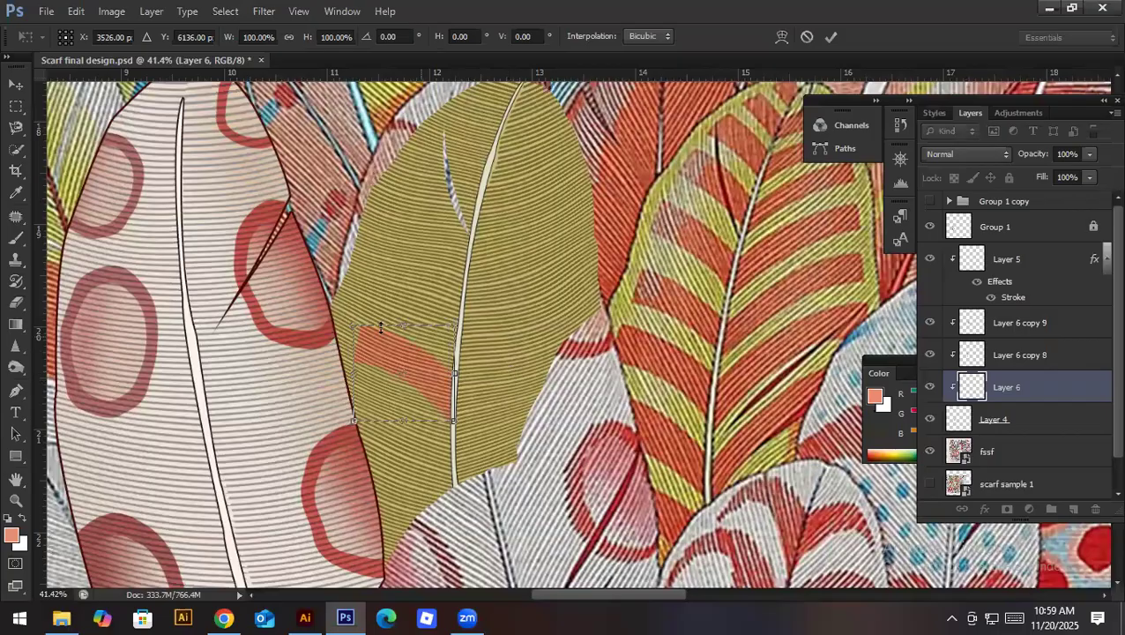
{"action": "left_click_drag", "start_coordinate": [352, 369], "coordinate": [328, 364]}
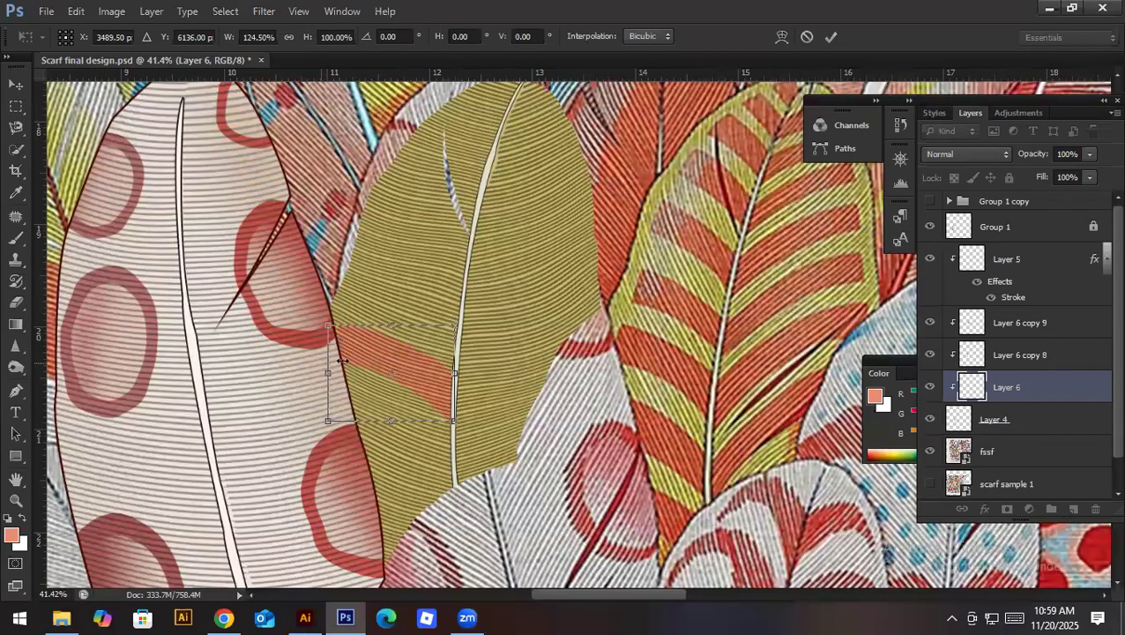
{"action": "key", "text": "Return"}
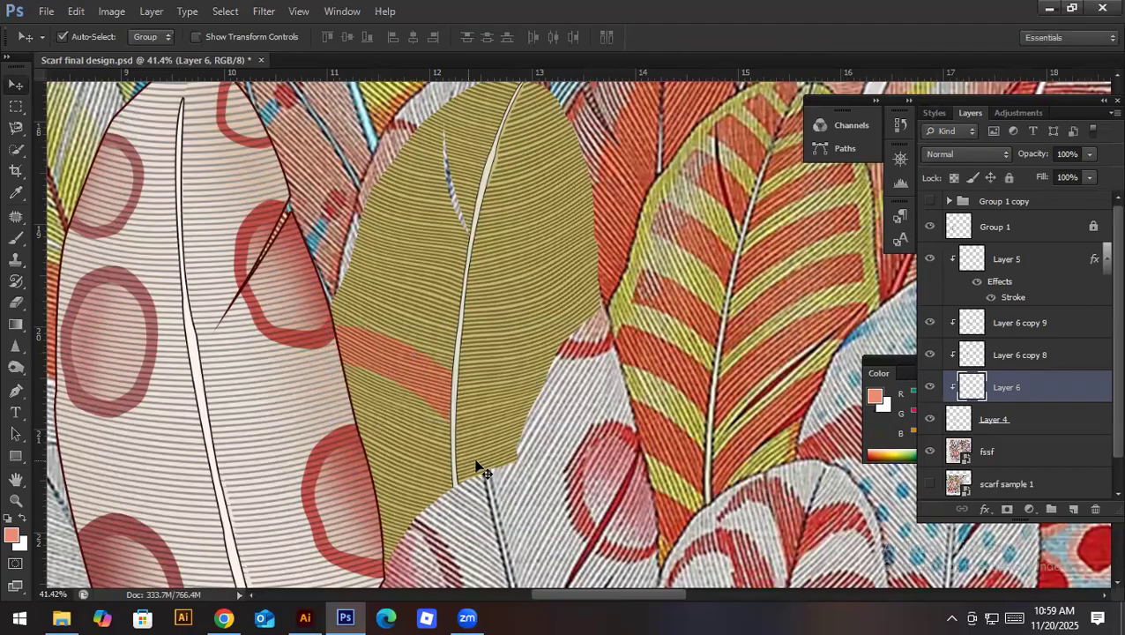
Step: Adjust the band's fit with Free Transform, pulling its outer end slightly inward, and load its outline as a selection
{"action": "key", "text": "ctrl+t"}
{"action": "left_click_drag", "start_coordinate": [507, 413], "coordinate": [518, 412]}
{"action": "key", "text": "Return"}
{"action": "key", "text": "ctrl+t"}
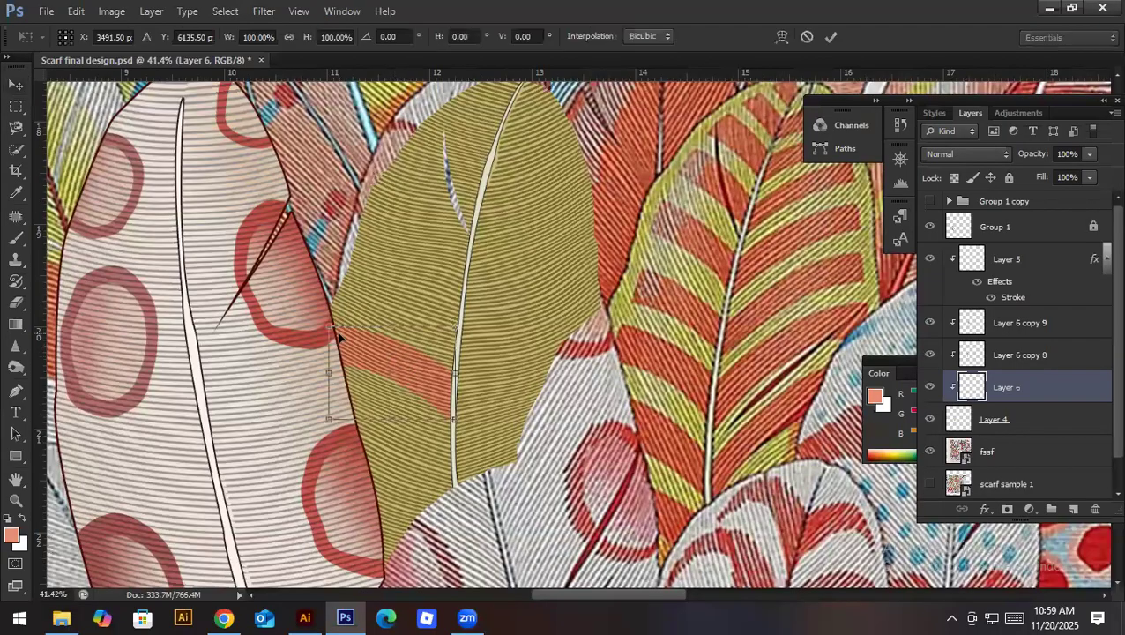
{"action": "left_click_drag", "start_coordinate": [333, 369], "coordinate": [338, 370]}
{"action": "key", "text": "Return"}
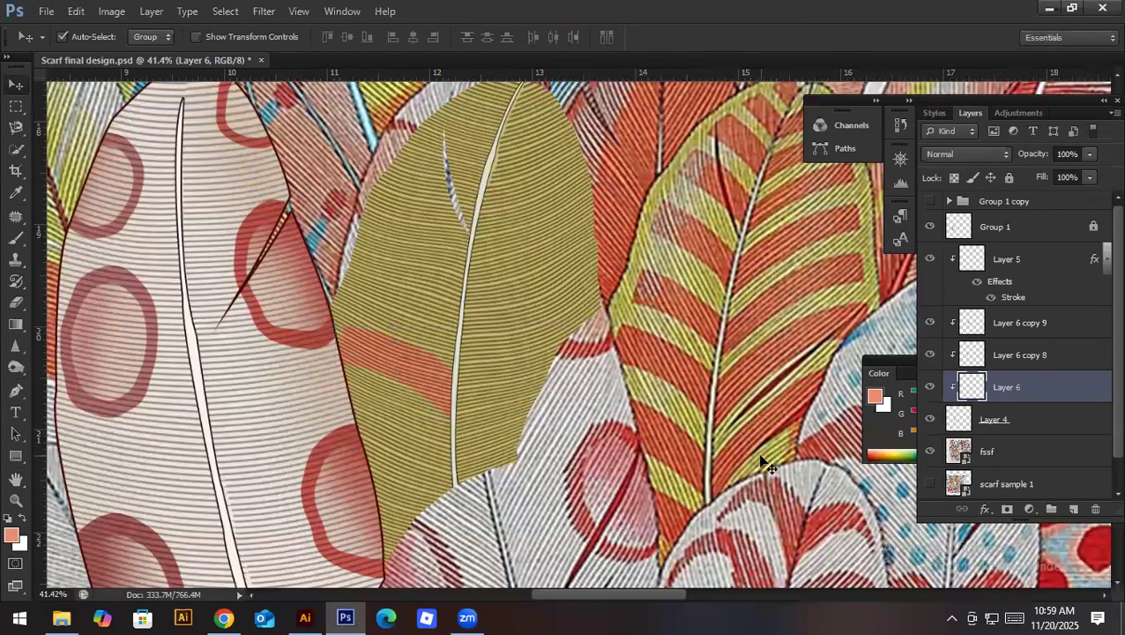
{"action": "left_click", "coordinate": [985, 396], "text": "ctrl"}
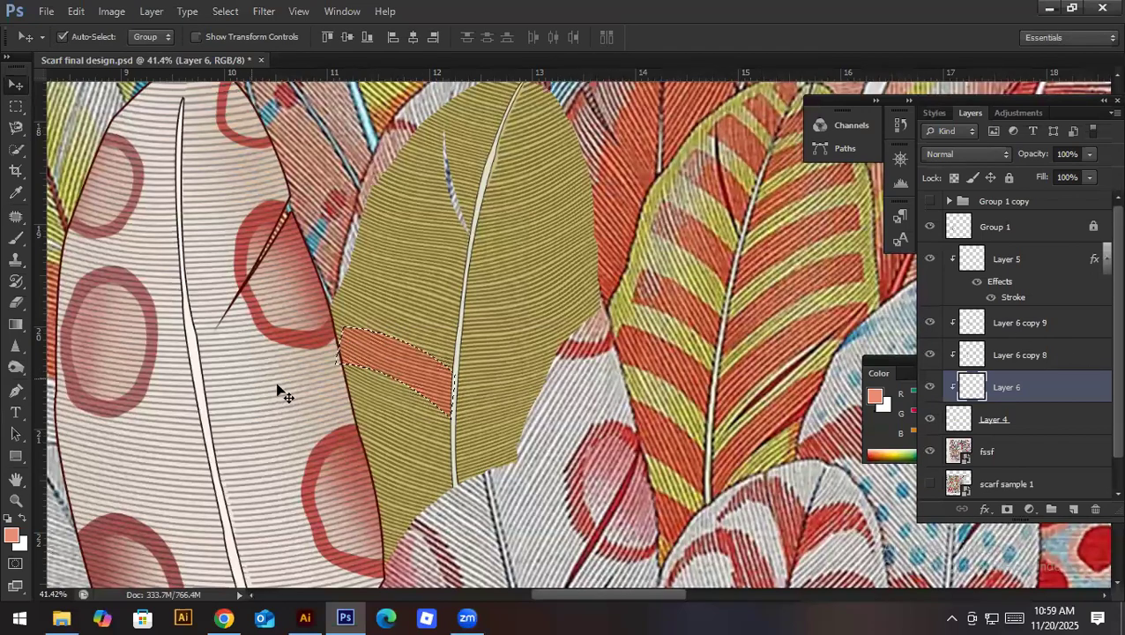
Step: Try filling the selected band with the dark red PANTONE 484 C
{"action": "left_click", "coordinate": [11, 527]}
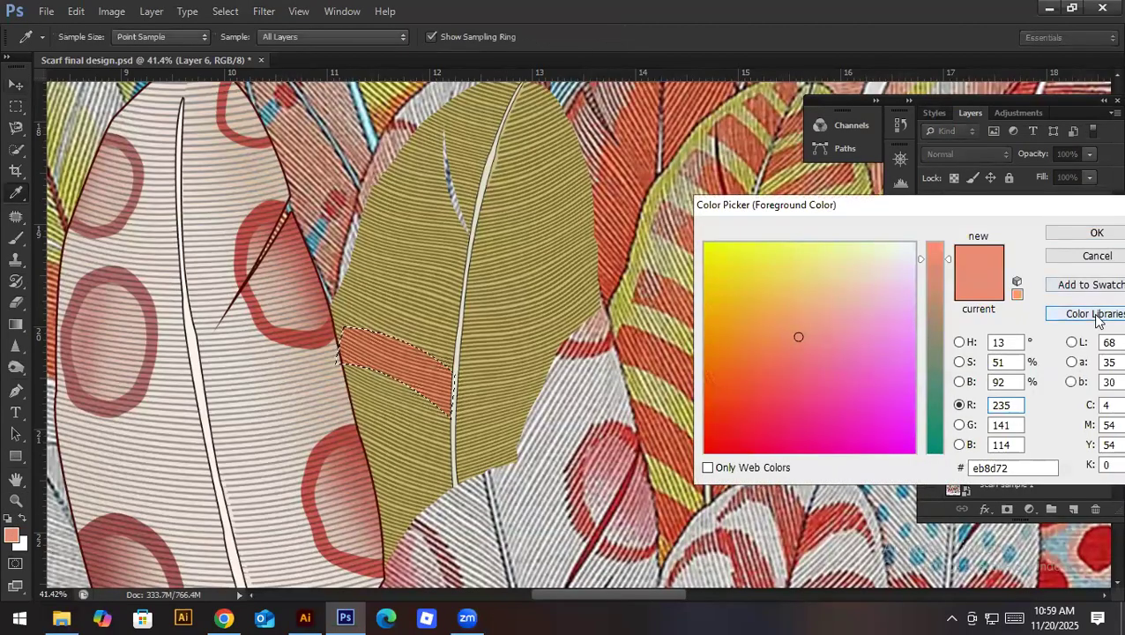
{"action": "left_click", "coordinate": [1095, 315]}
{"action": "left_click", "coordinate": [594, 345]}
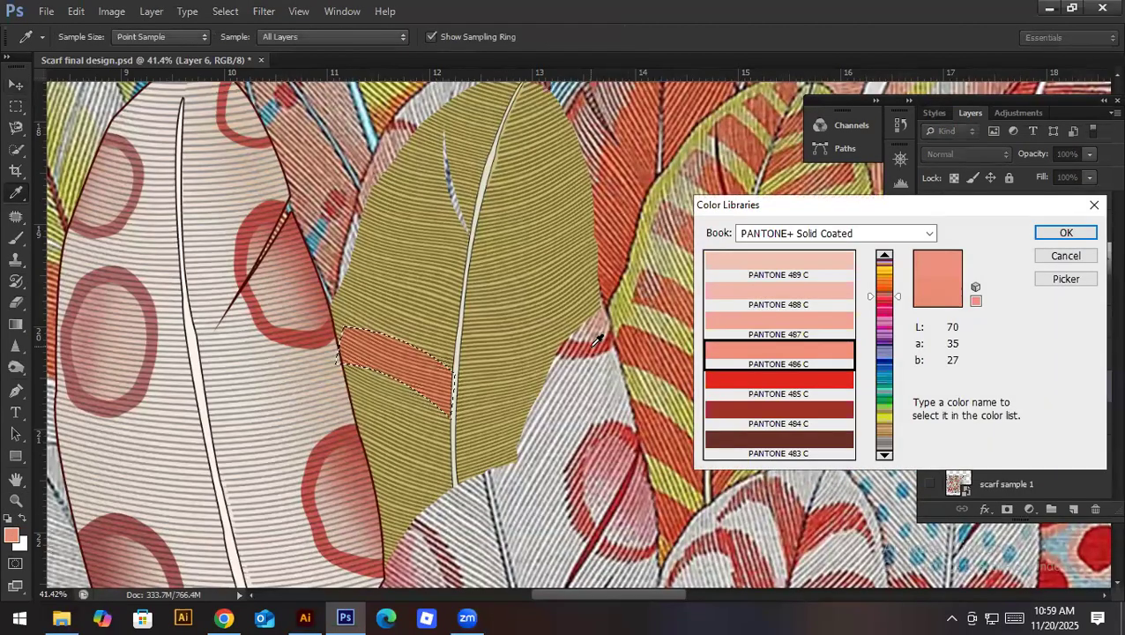
{"action": "left_click", "coordinate": [1065, 234]}
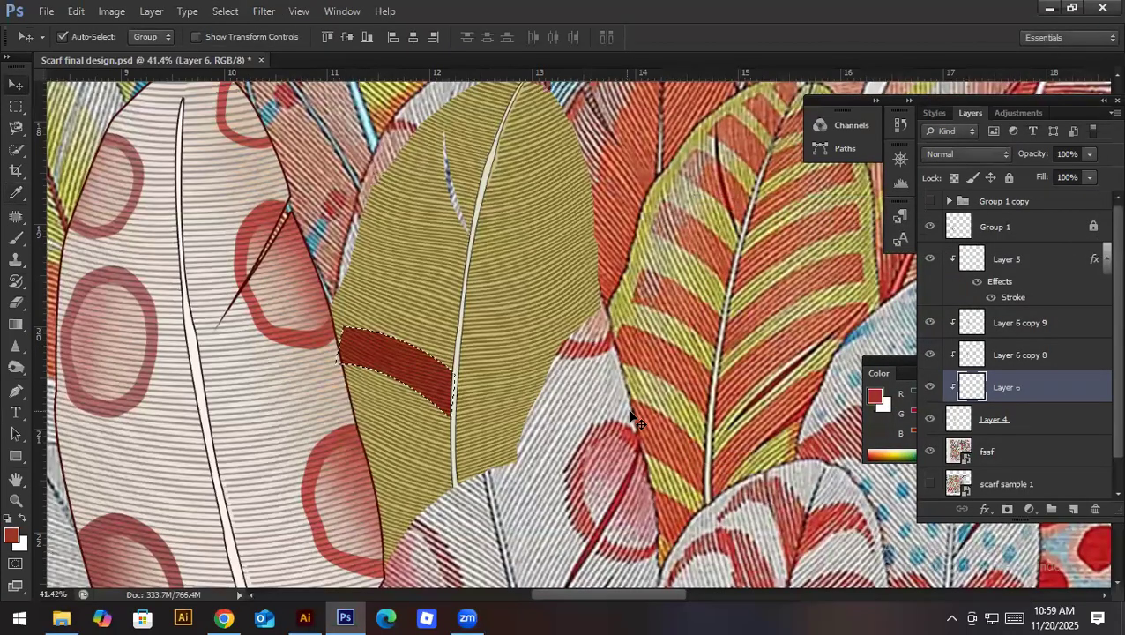
{"action": "key", "text": "ctrl+z"}
Step: Recolour the selected band with PANTONE 7618 C, sampled from the striped feather, and deselect it
{"action": "left_click", "coordinate": [12, 535]}
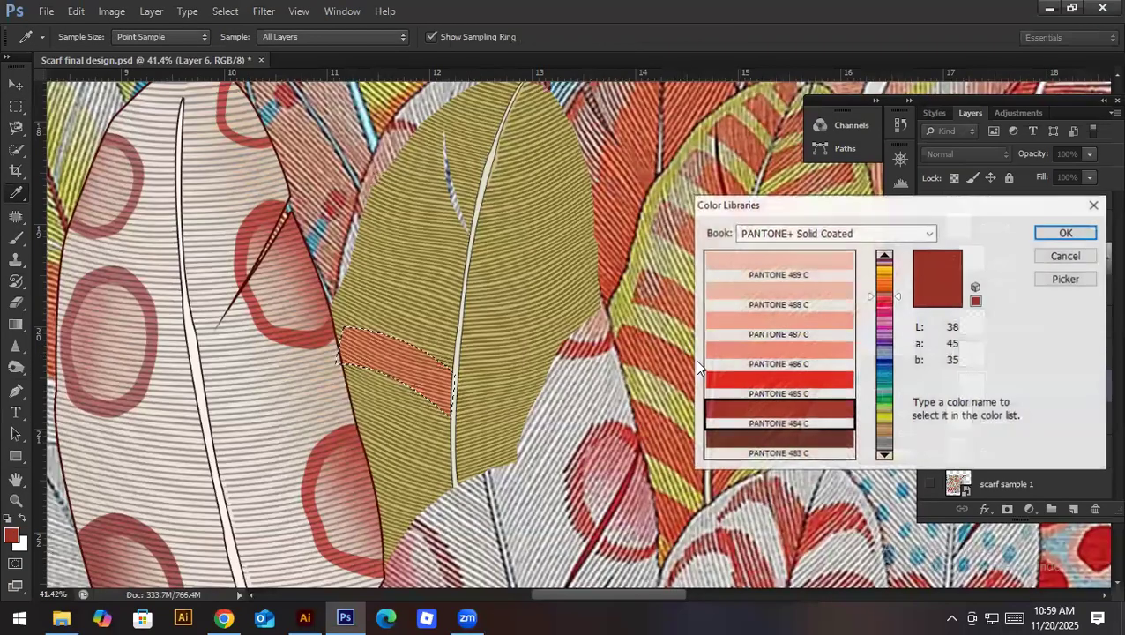
{"action": "left_click", "coordinate": [665, 344]}
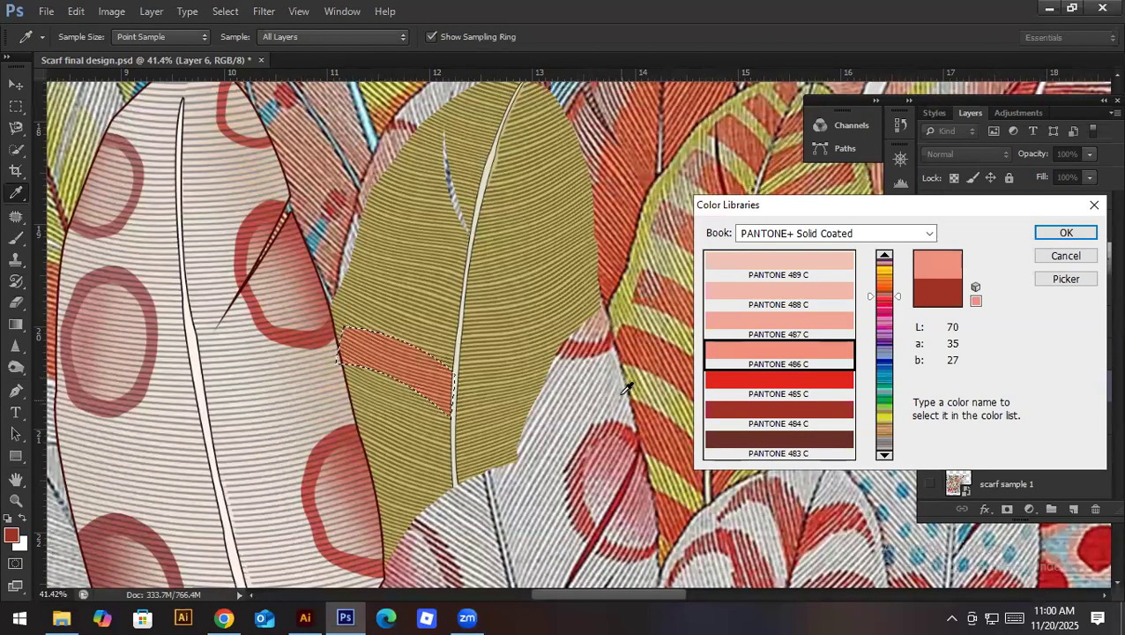
{"action": "left_click", "coordinate": [669, 419]}
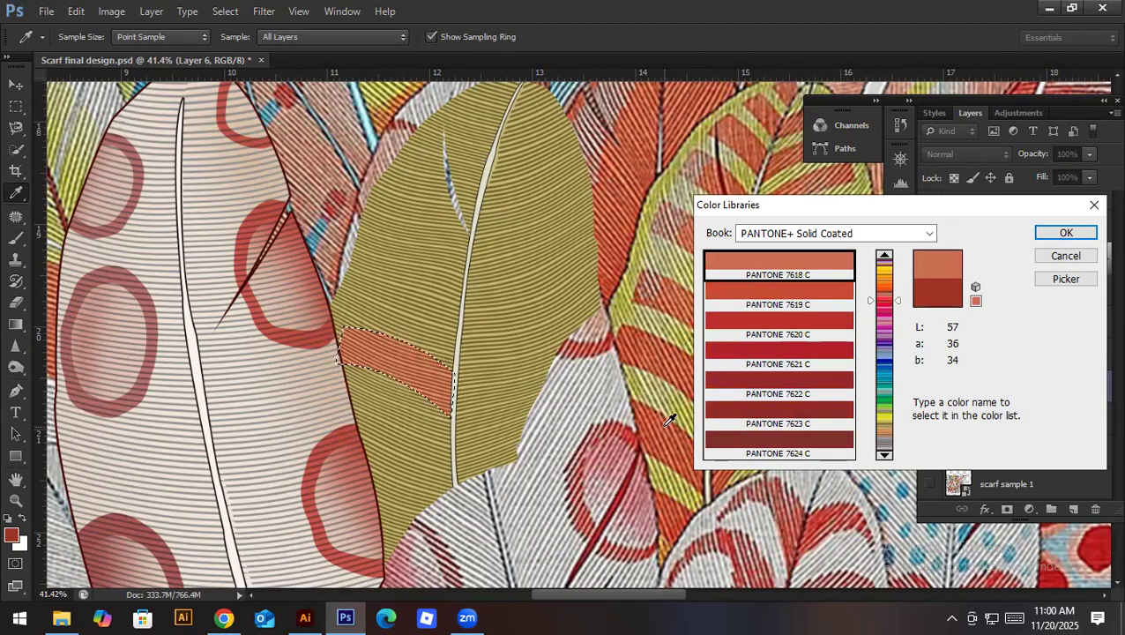
{"action": "left_click", "coordinate": [1066, 234]}
{"action": "key", "text": "v"}
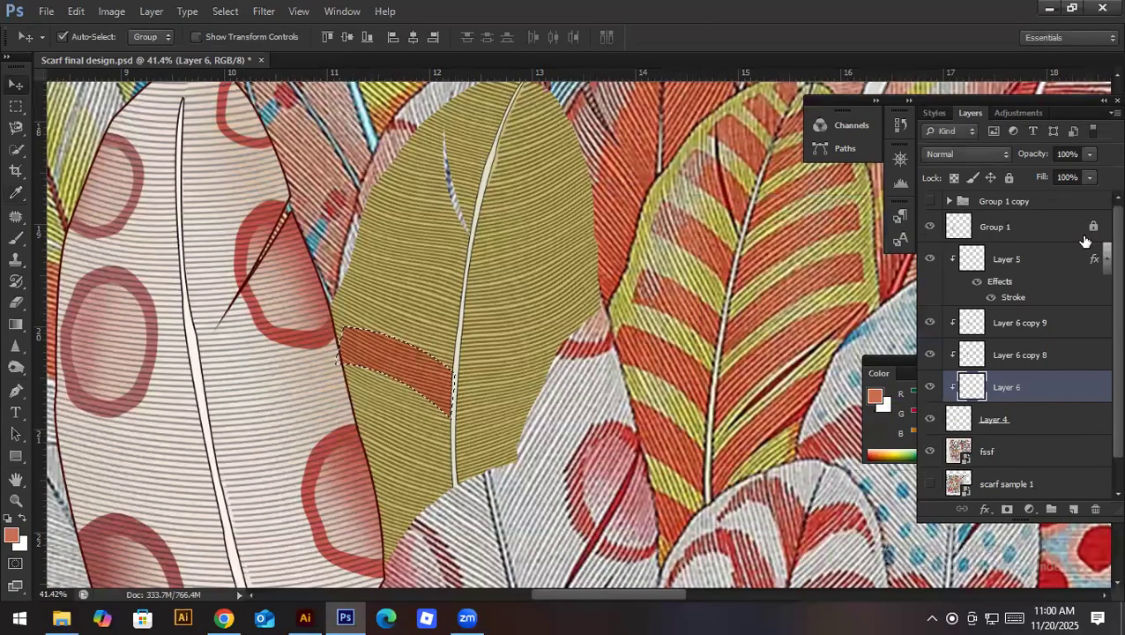
{"action": "key", "text": "ctrl+d"}
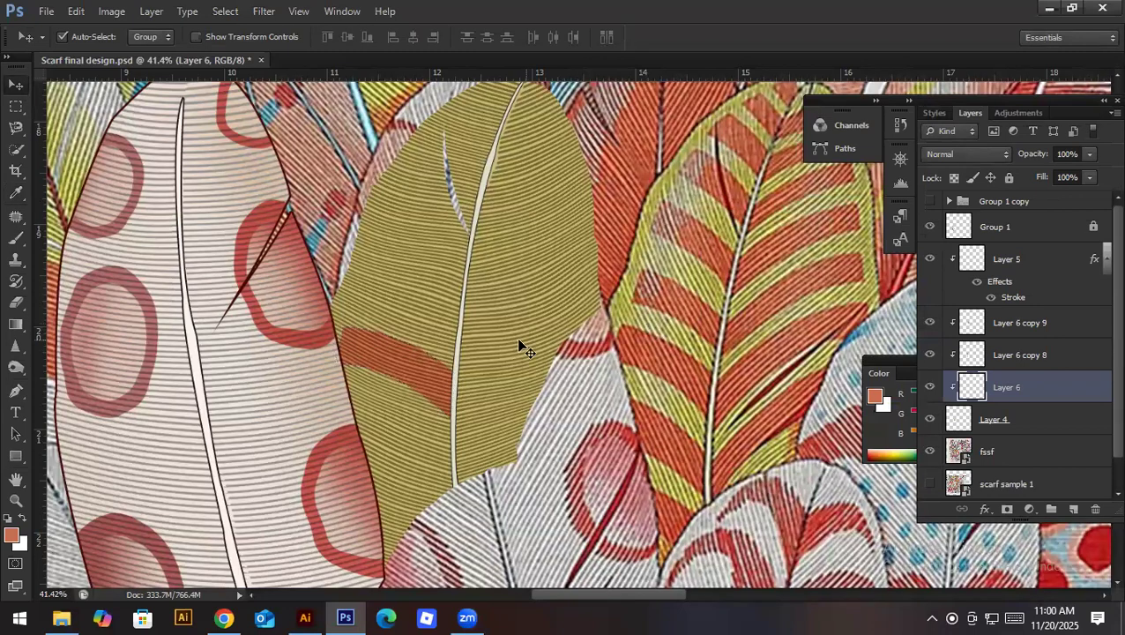
Step: Examine the recoloured band on the olive feather up close and within the whole scarf design
{"action": "scroll", "coordinate": [393, 326], "scroll_direction": "down", "scroll_amount": 5}
{"action": "scroll", "coordinate": [392, 327], "scroll_direction": "up", "scroll_amount": 3}
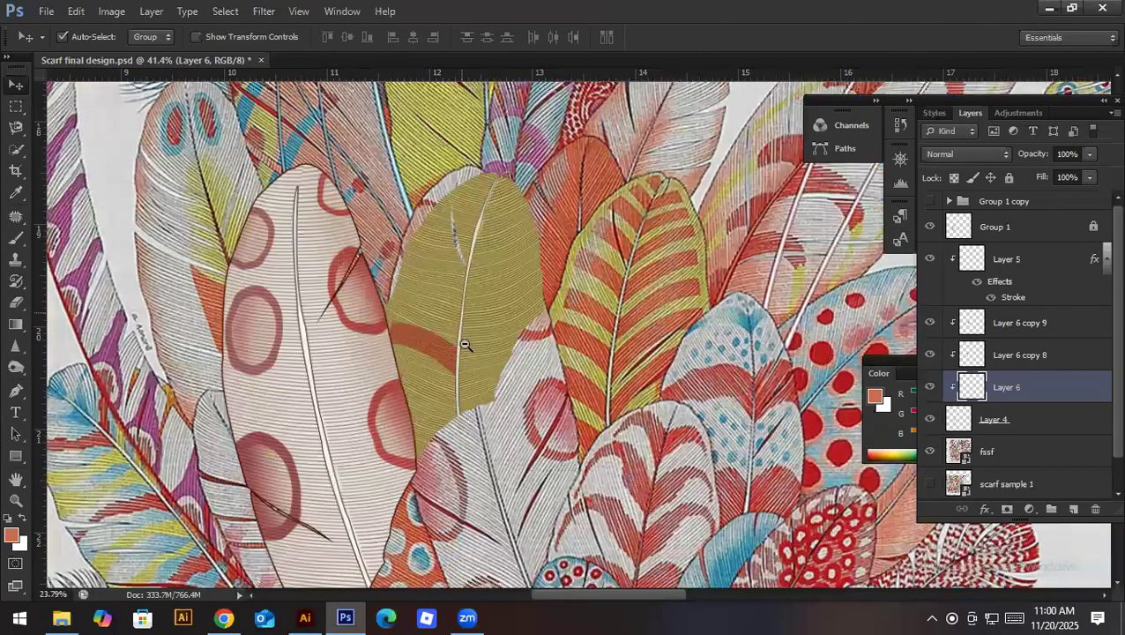
{"action": "scroll", "coordinate": [465, 344], "scroll_direction": "up", "scroll_amount": 2}
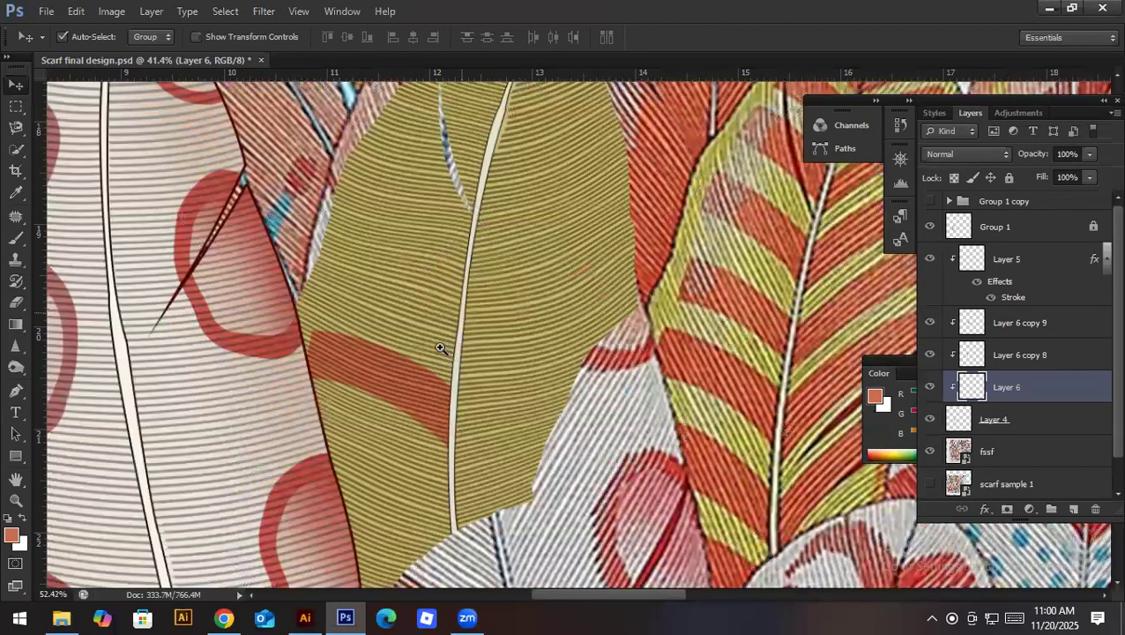
{"action": "scroll", "coordinate": [445, 346], "scroll_direction": "down", "scroll_amount": 1}
{"action": "scroll", "coordinate": [361, 335], "scroll_direction": "down", "scroll_amount": 4}
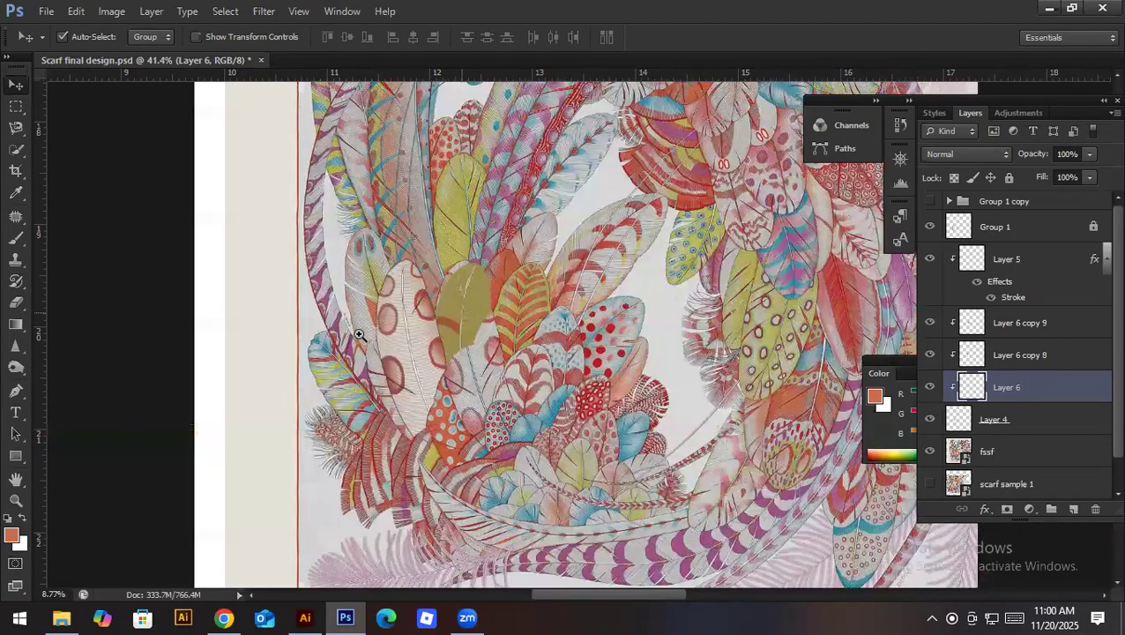
{"action": "left_click_drag", "start_coordinate": [353, 333], "coordinate": [373, 328]}
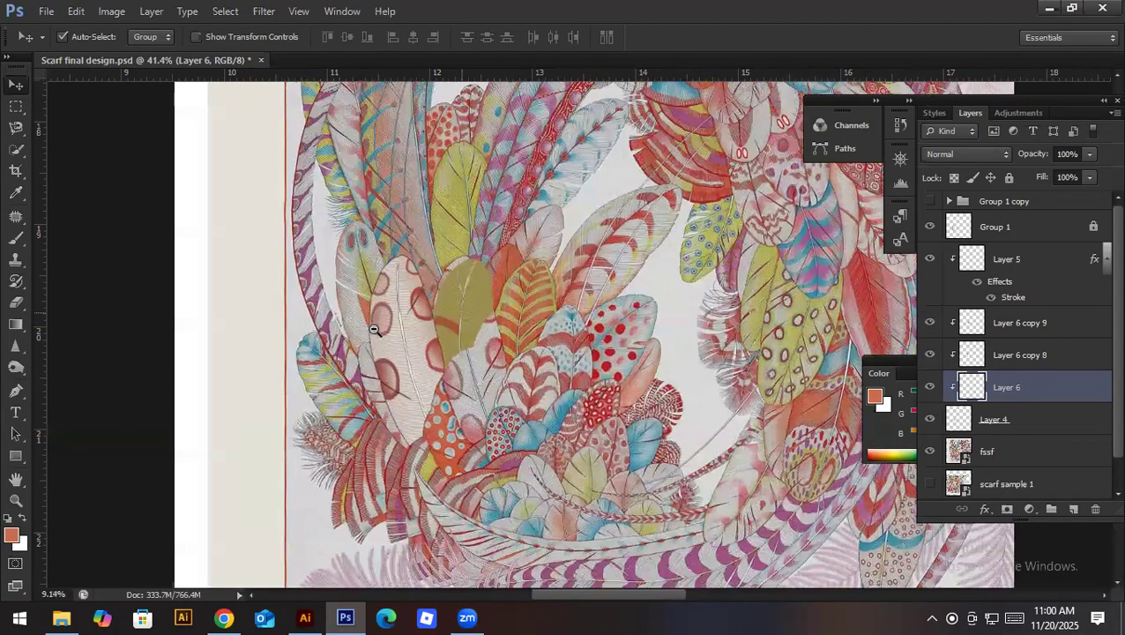
{"action": "scroll", "coordinate": [374, 329], "scroll_direction": "up", "scroll_amount": 2}
{"action": "scroll", "coordinate": [449, 375], "scroll_direction": "up", "scroll_amount": 2}
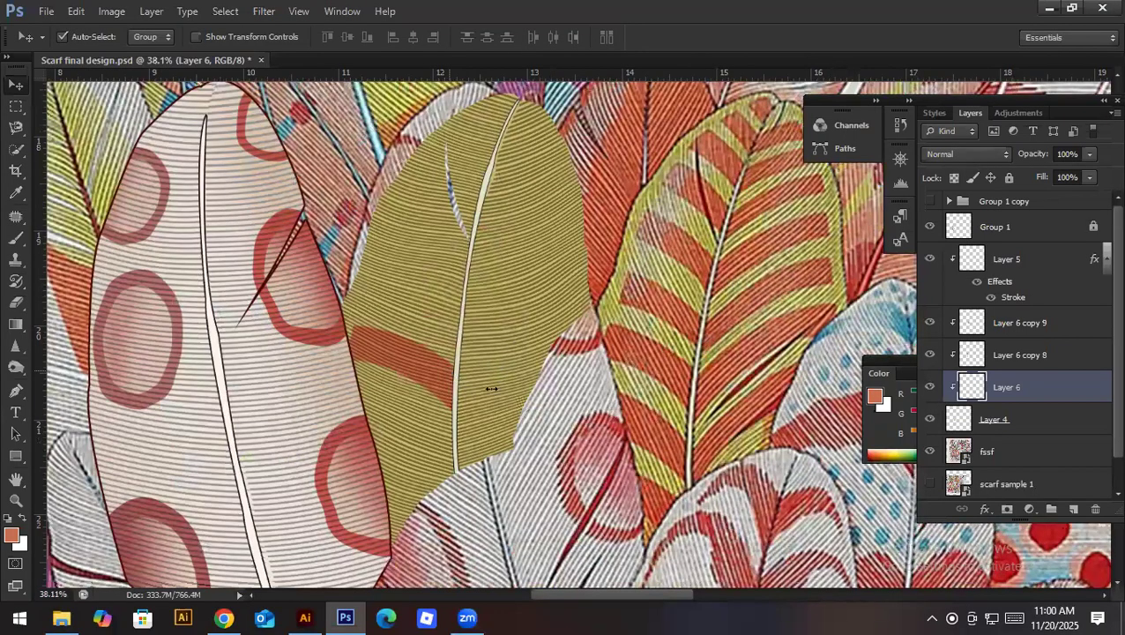
Step: Try duplicating the band's Layer 6 within the olive feather's clipping group
{"action": "key", "text": "ctrl+alt+t"}
{"action": "key", "text": "Return"}
{"action": "key", "text": "ctrl+alt+g"}
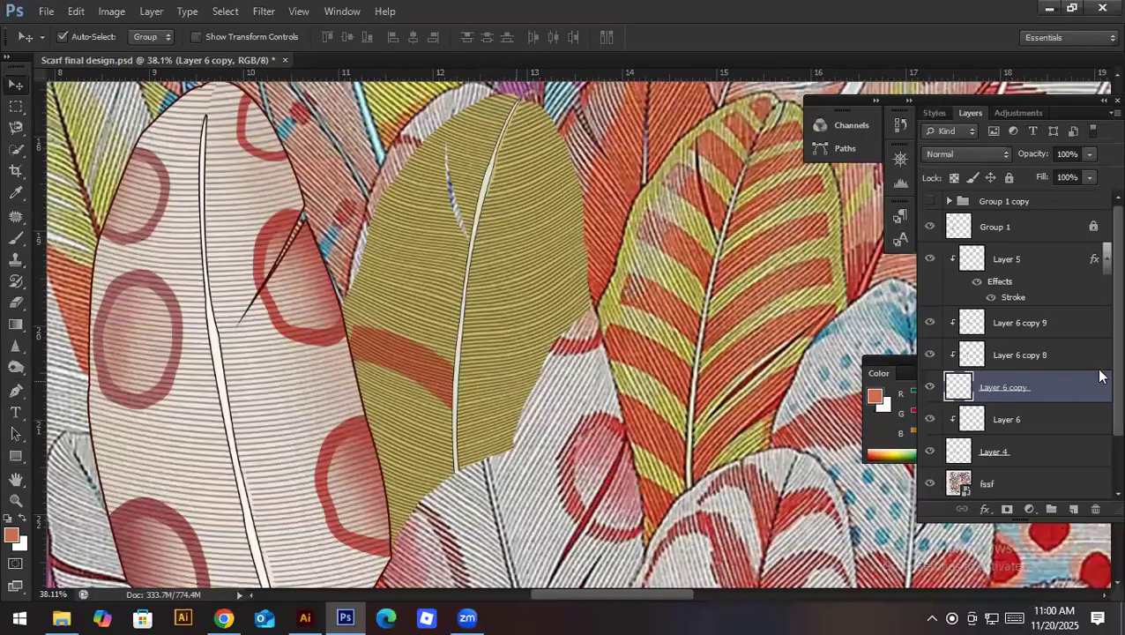
{"action": "key", "text": "Delete"}
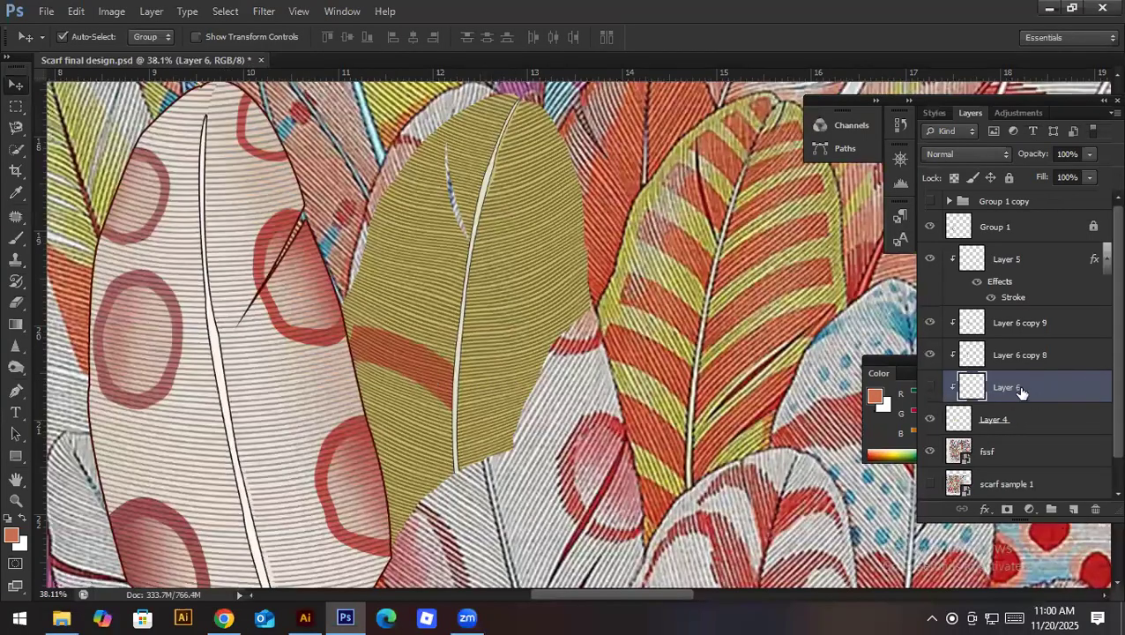
{"action": "key", "text": "ctrl+j"}
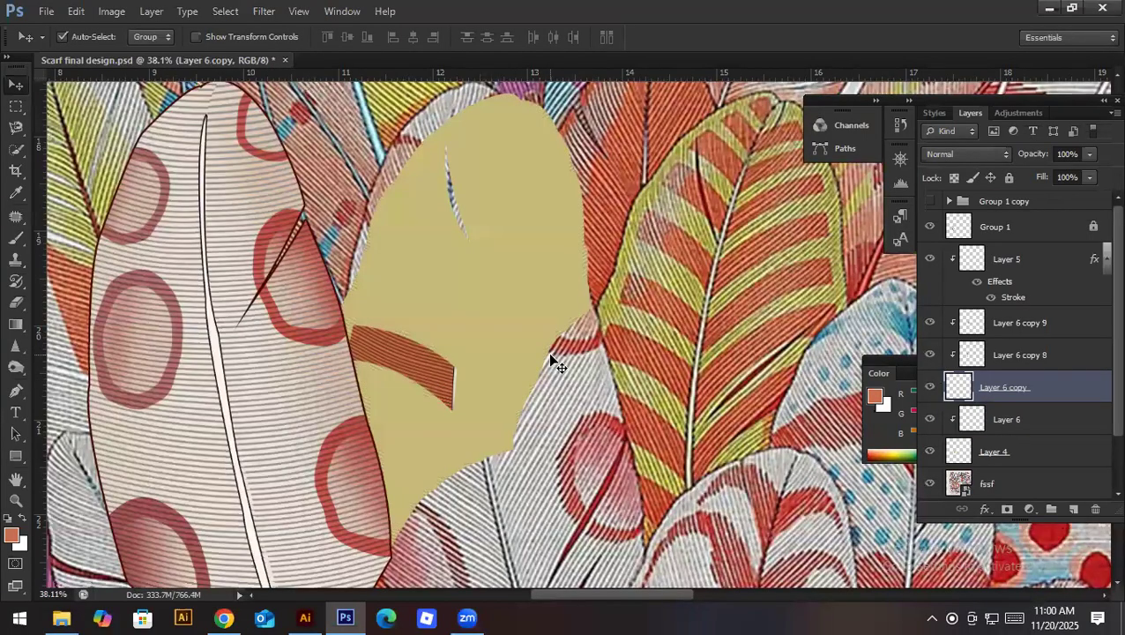
{"action": "key", "text": "Delete"}
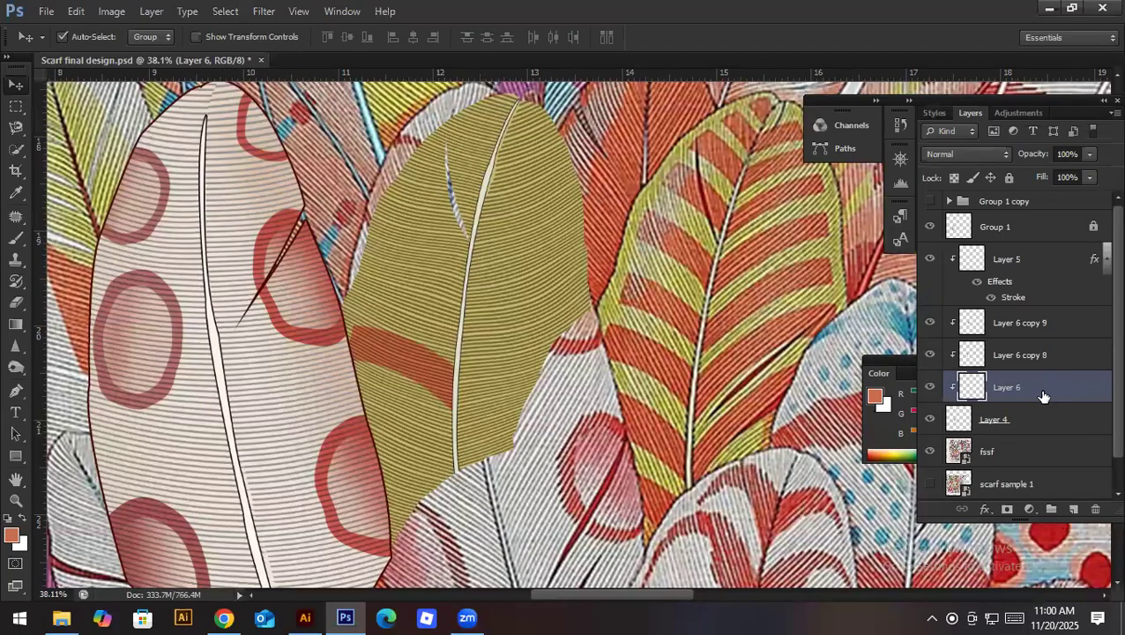
{"action": "left_click", "coordinate": [1074, 509]}
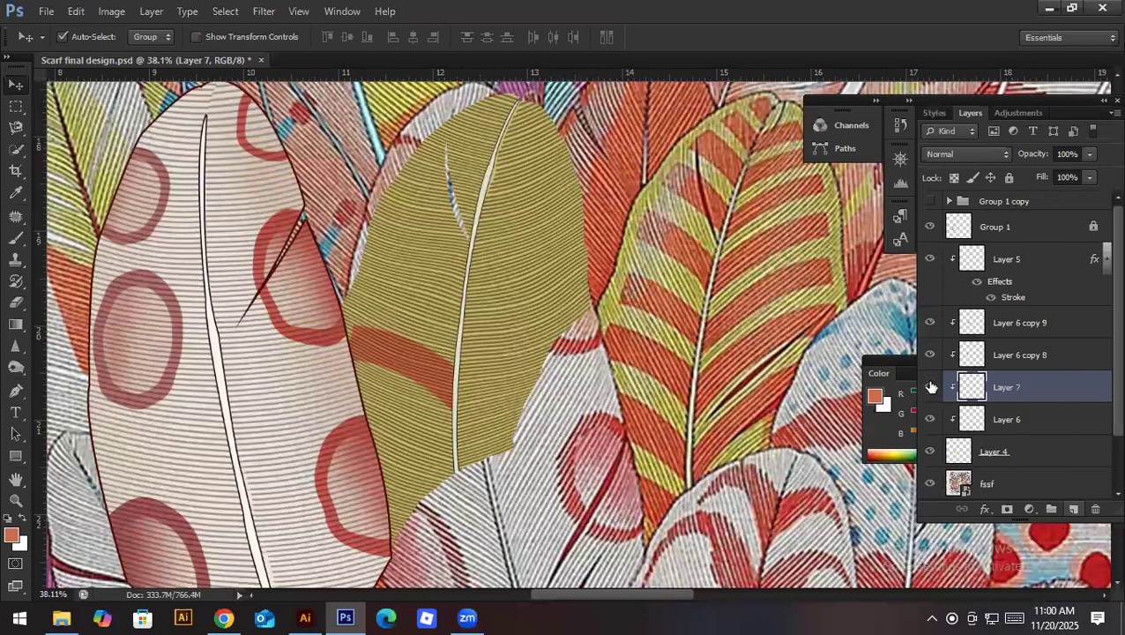
{"action": "key", "text": "ctrl+t"}
{"action": "left_click", "coordinate": [560, 246]}
{"action": "left_click", "coordinate": [930, 391]}
{"action": "key", "text": "ctrl+t"}
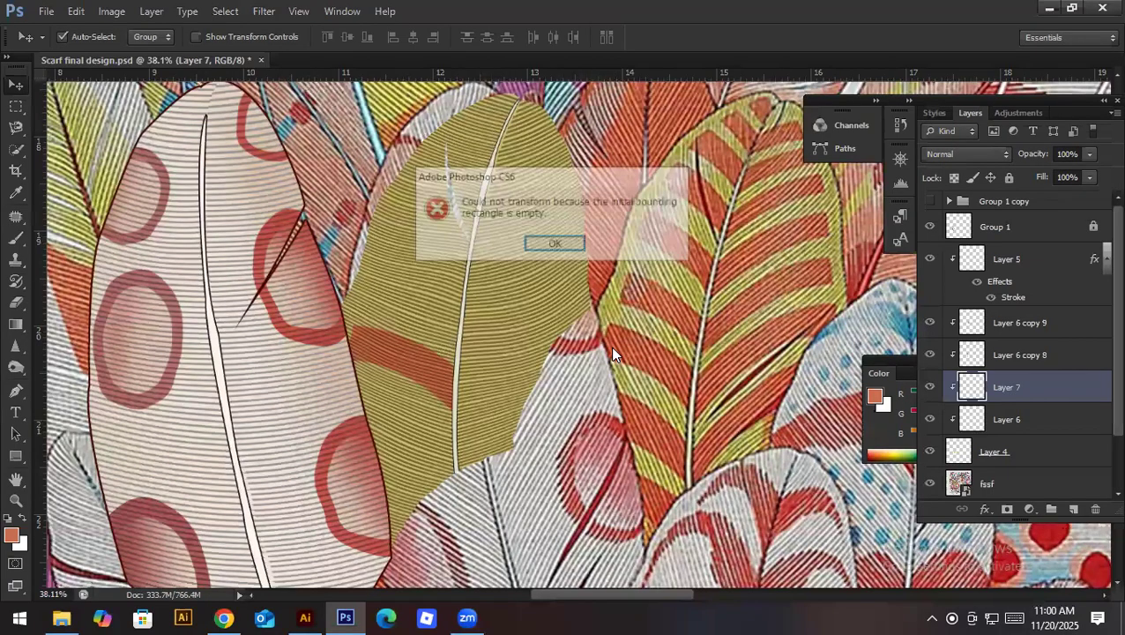
{"action": "left_click", "coordinate": [578, 252]}
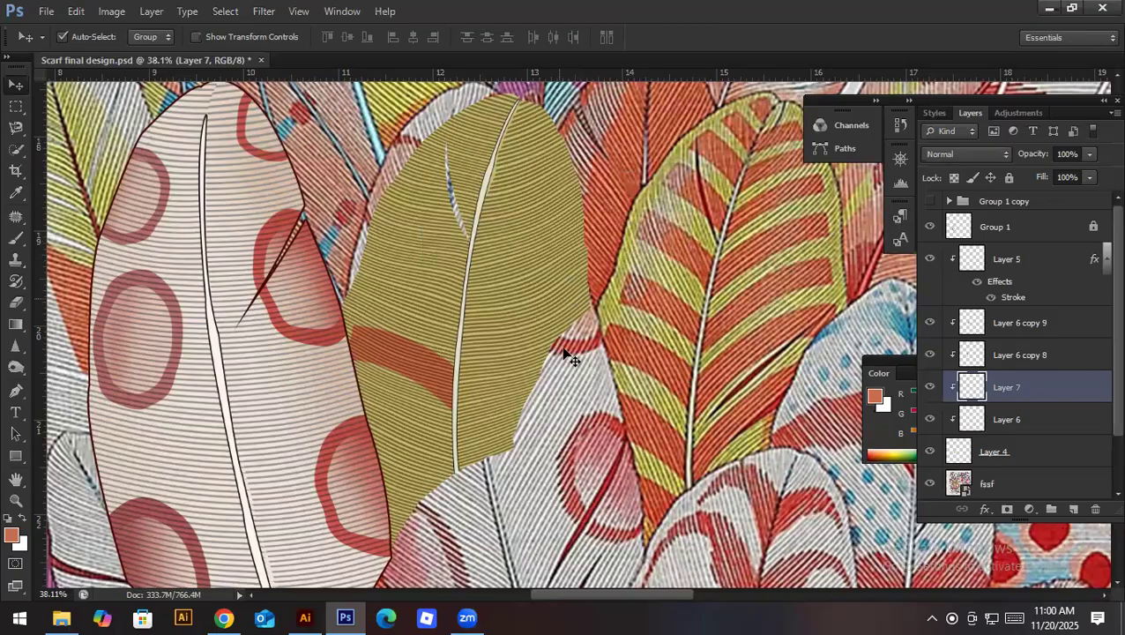
{"action": "left_click", "coordinate": [979, 402], "text": "alt"}
{"action": "key", "text": "Delete"}
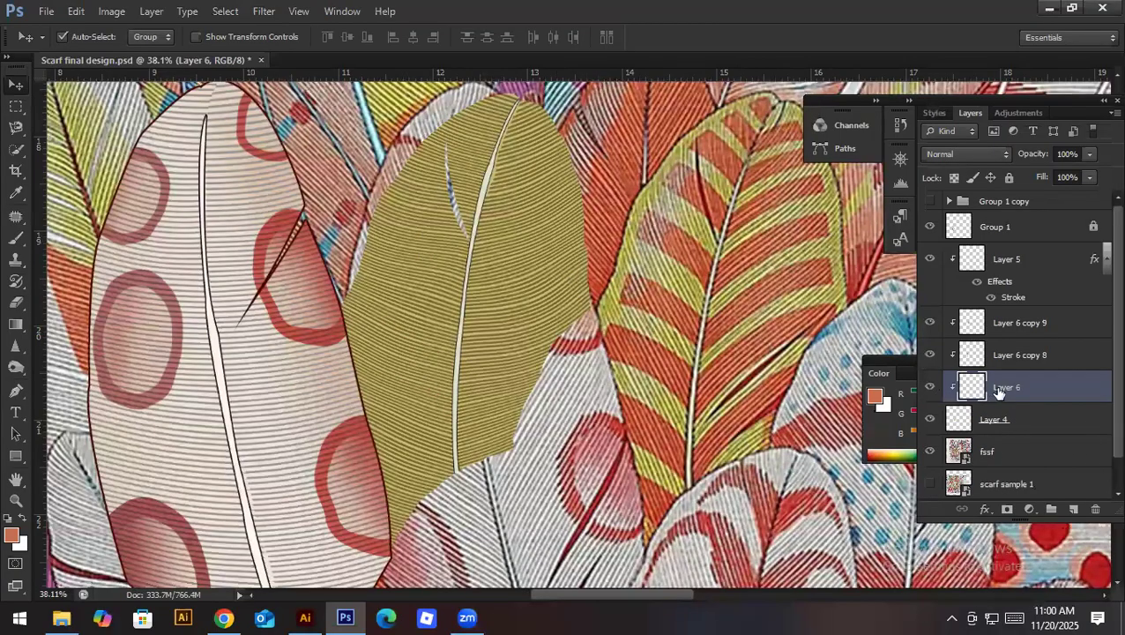
Step: Add a clipped copy of the Layer 6 band just above the original, rotated about -5.3° and scaled to about 84%
{"action": "key", "text": "ctrl+j"}
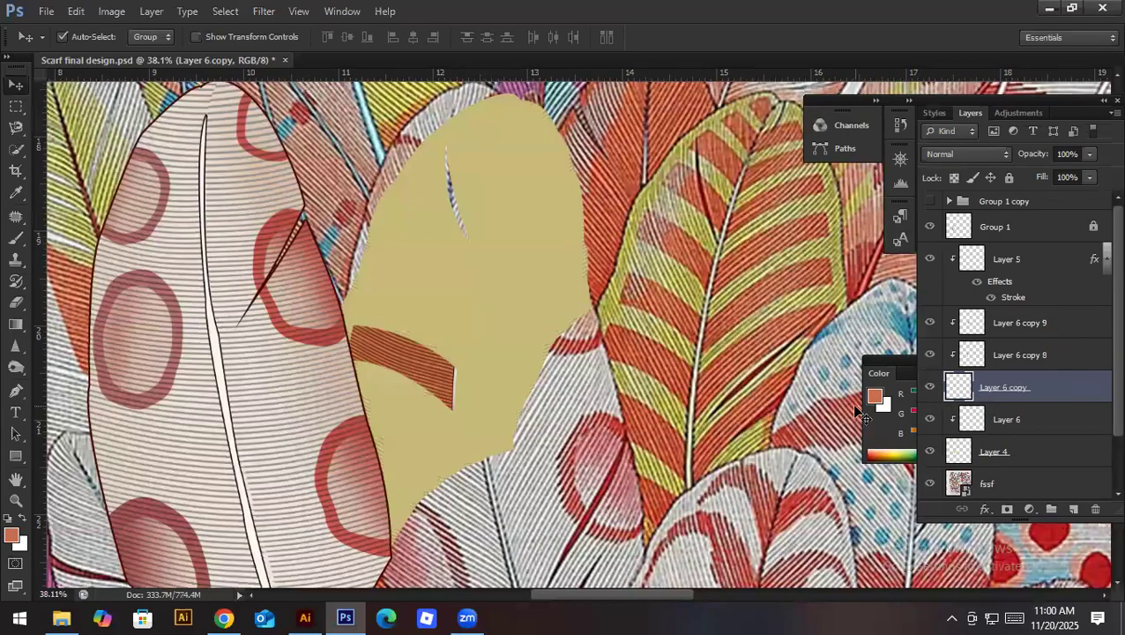
{"action": "left_click", "coordinate": [1014, 399], "text": "alt"}
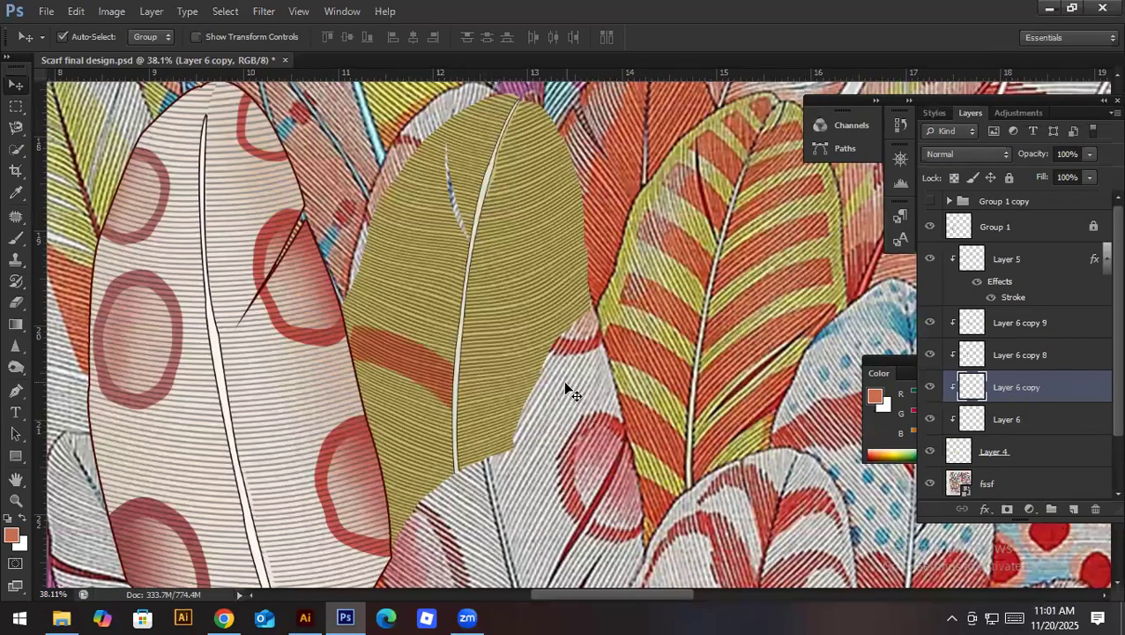
{"action": "key", "text": "ctrl+t"}
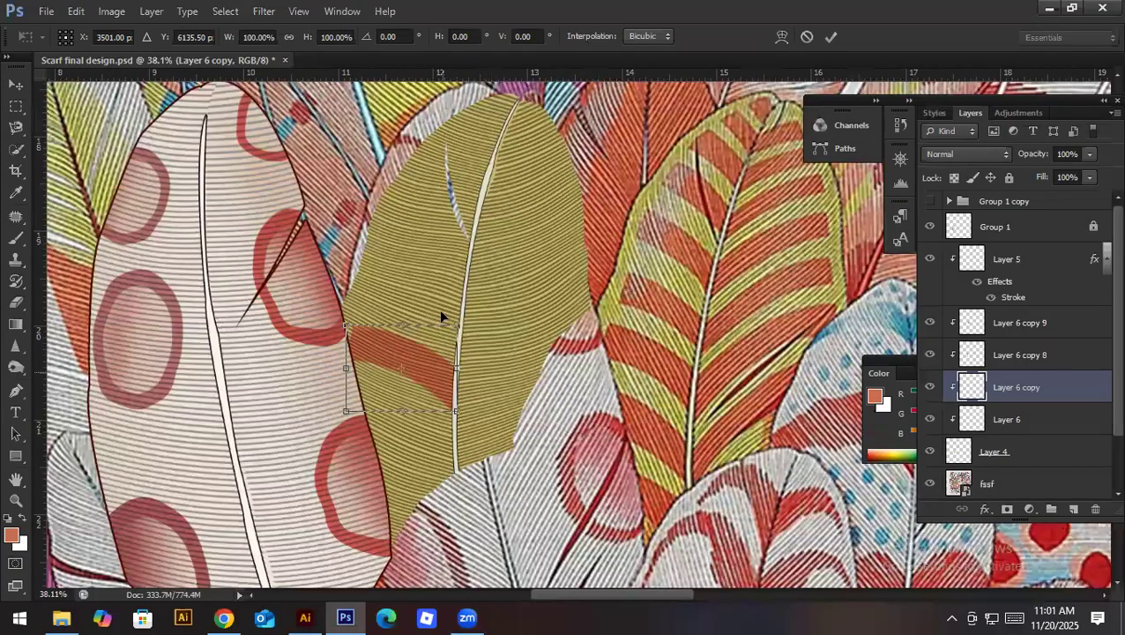
{"action": "left_click_drag", "start_coordinate": [441, 370], "coordinate": [441, 312]}
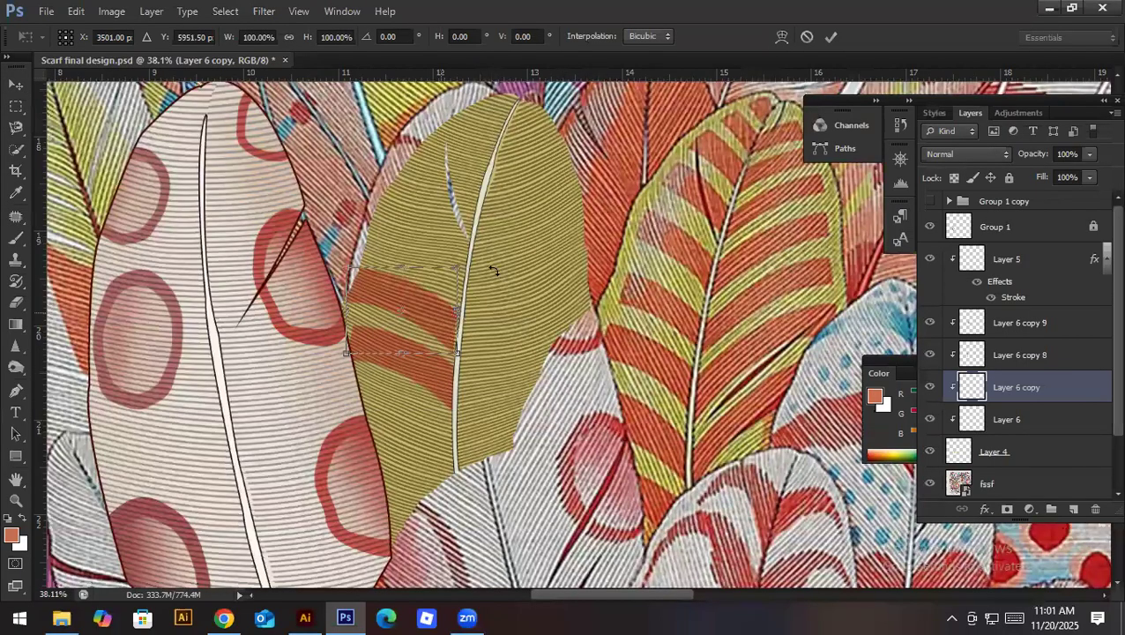
{"action": "left_click_drag", "start_coordinate": [473, 266], "coordinate": [472, 244]}
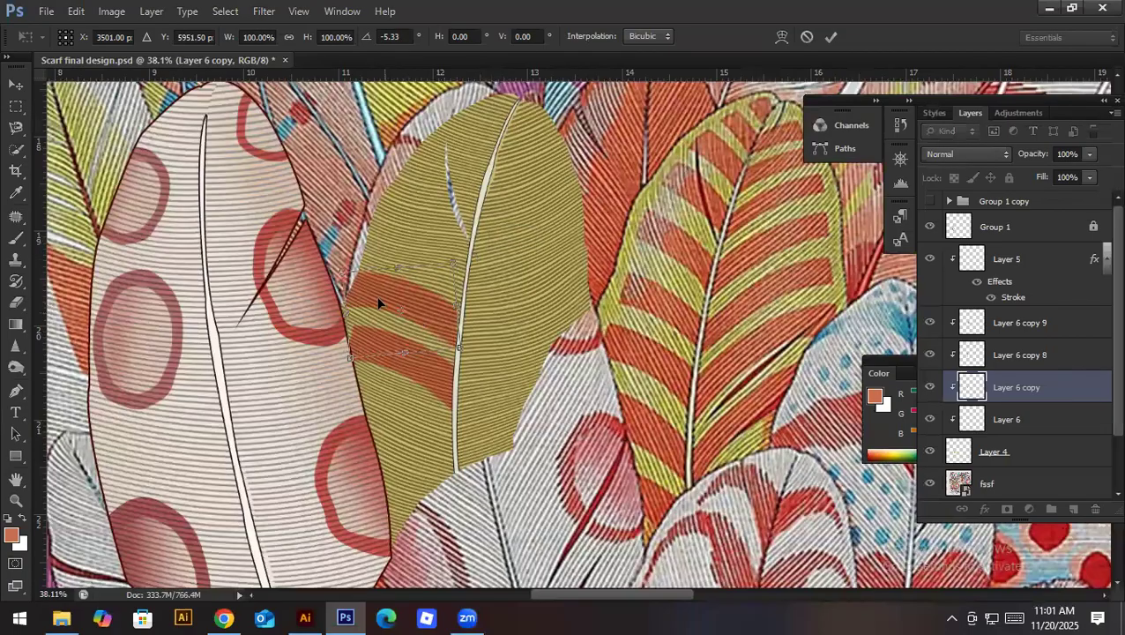
{"action": "left_click_drag", "start_coordinate": [344, 269], "coordinate": [359, 288]}
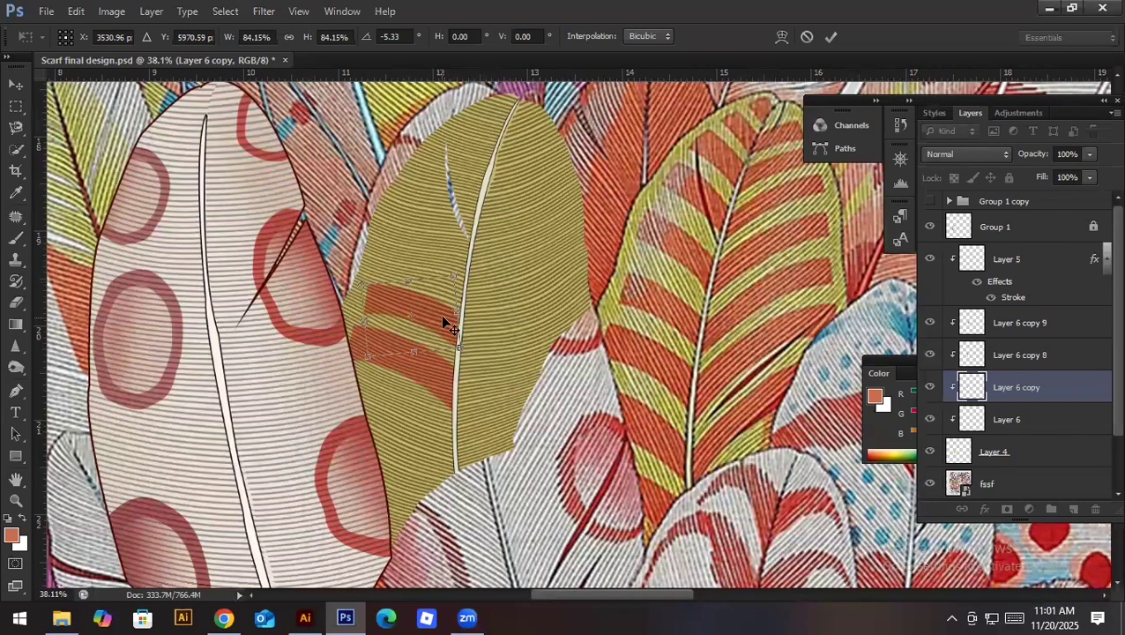
{"action": "key", "text": "Return"}
{"action": "key", "text": "shift+Up"}
{"action": "key", "text": "shift+Up"}
{"action": "key", "text": "shift+Up"}
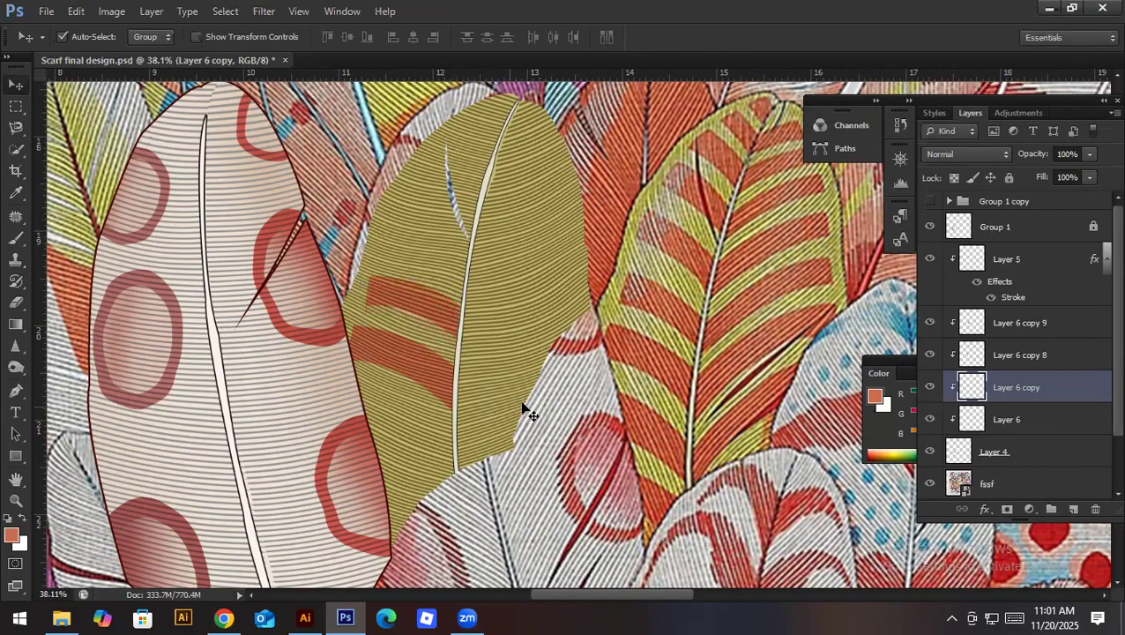
Step: Duplicate the second orange band farther up the feather and clip the copy to the olive feather
{"action": "key", "text": "ctrl+j"}
{"action": "key", "text": "ctrl+t"}
{"action": "key", "text": "shift+Up"}
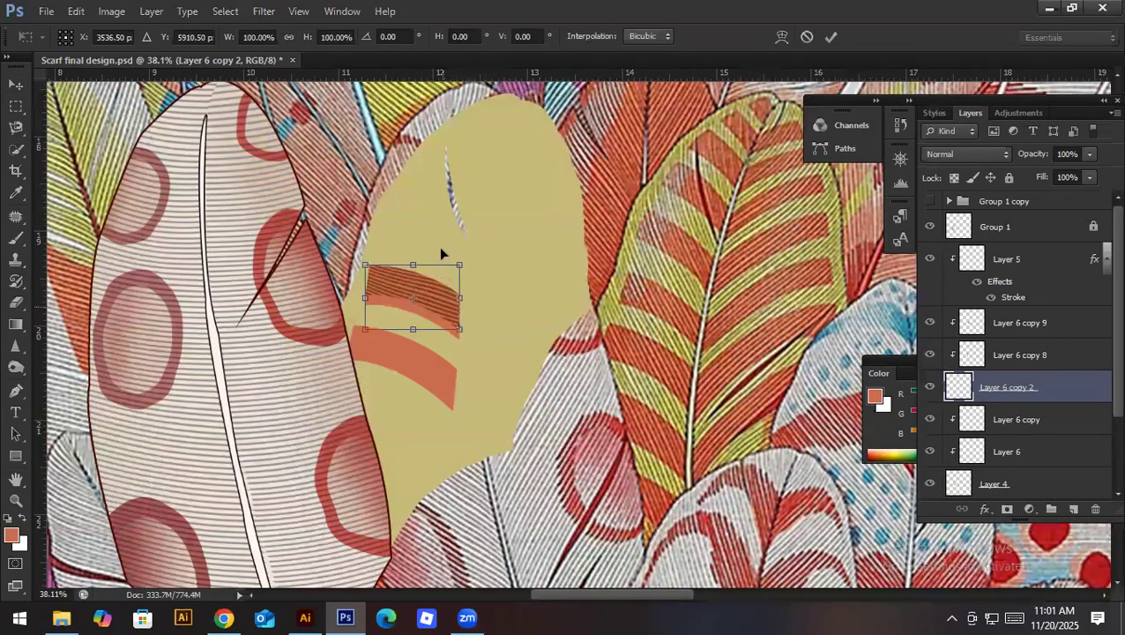
{"action": "key", "text": "shift+Up"}
{"action": "key", "text": "shift+Up"}
{"action": "key", "text": "shift+Up"}
{"action": "key", "text": "shift+Up"}
{"action": "key", "text": "shift+Up"}
{"action": "key", "text": "shift+Up"}
{"action": "key", "text": "shift+Up"}
{"action": "key", "text": "shift+Up"}
{"action": "key", "text": "shift+Up"}
{"action": "key", "text": "shift+Up"}
{"action": "key", "text": "shift+Up"}
{"action": "key", "text": "shift+Up"}
{"action": "key", "text": "shift+Up"}
{"action": "key", "text": "shift+Up"}
{"action": "key", "text": "shift+Up"}
{"action": "key", "text": "shift+Up"}
{"action": "key", "text": "Return"}
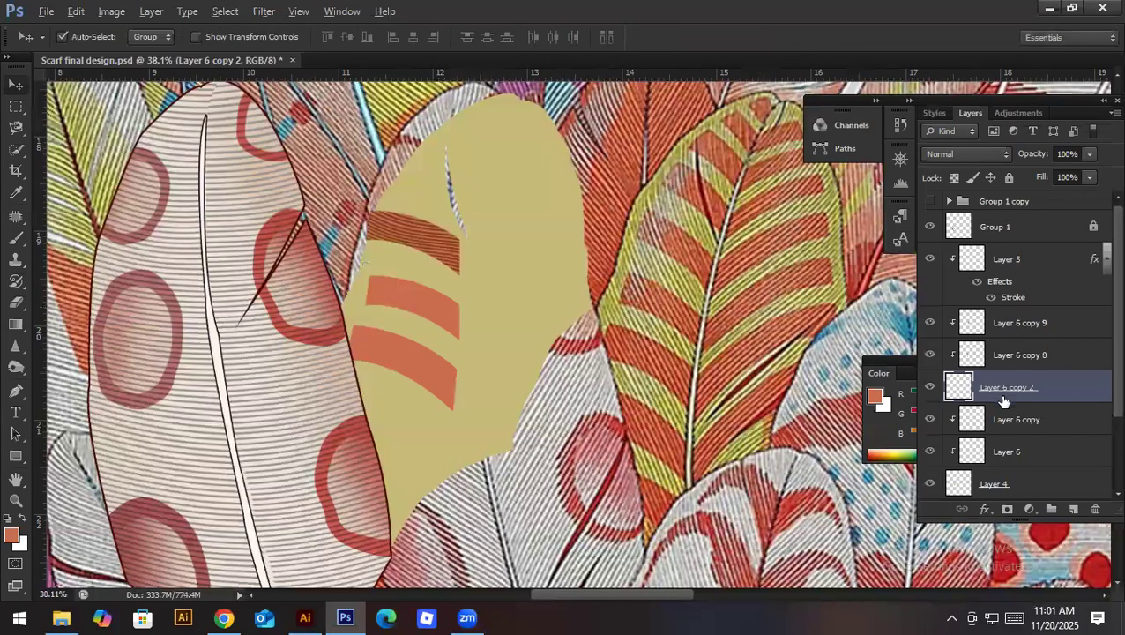
{"action": "left_click", "coordinate": [1002, 401], "text": "alt"}
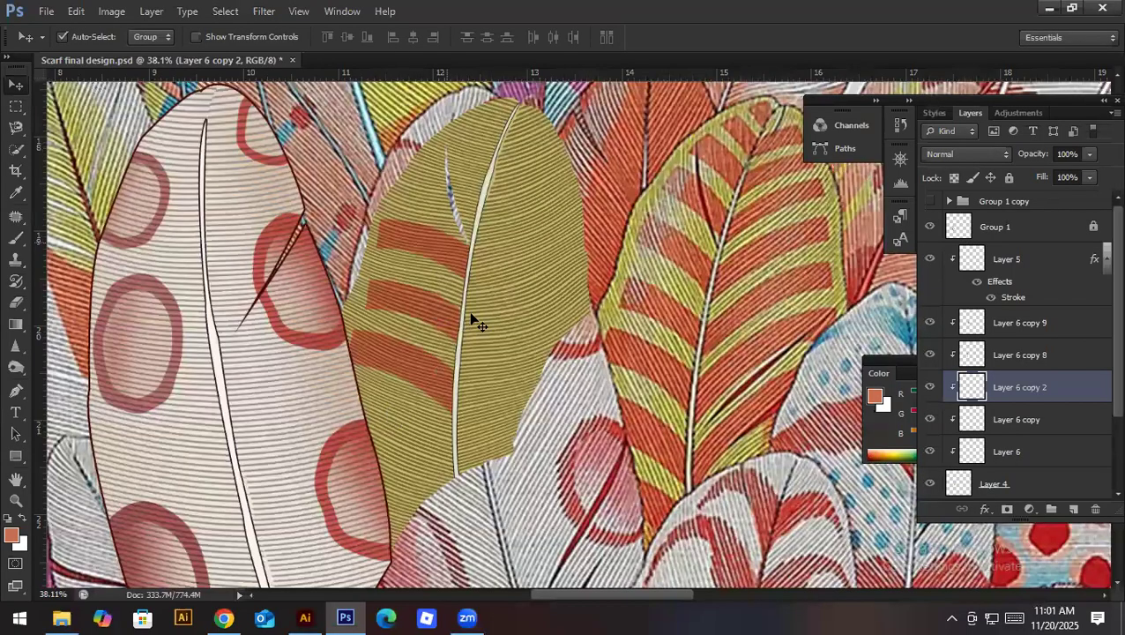
Step: Rotate the Layer 6 copy 2 band about 3.4° to follow the feather's curved lines
{"action": "key", "text": "ctrl+t"}
{"action": "scroll", "coordinate": [454, 321], "scroll_direction": "up", "scroll_amount": 2}
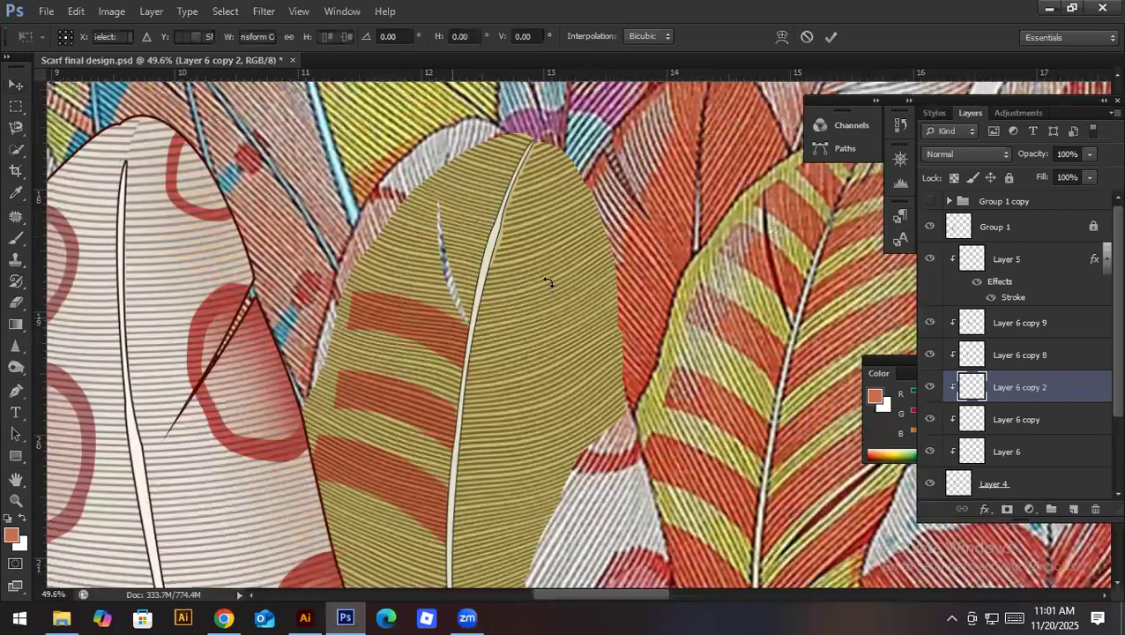
{"action": "left_click_drag", "start_coordinate": [546, 282], "coordinate": [539, 288]}
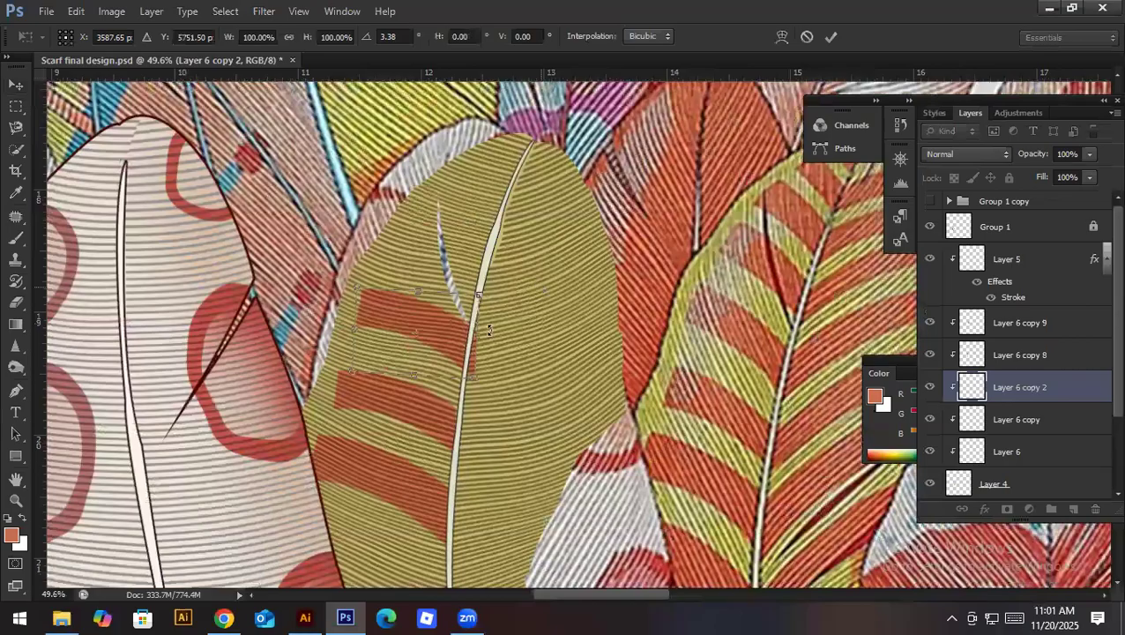
Step: Rotate the Layer 6 copy band about 4.6° and nudge it slightly up the feather
{"action": "left_click", "coordinate": [1014, 420]}
{"action": "left_click_drag", "start_coordinate": [560, 399], "coordinate": [555, 407]}
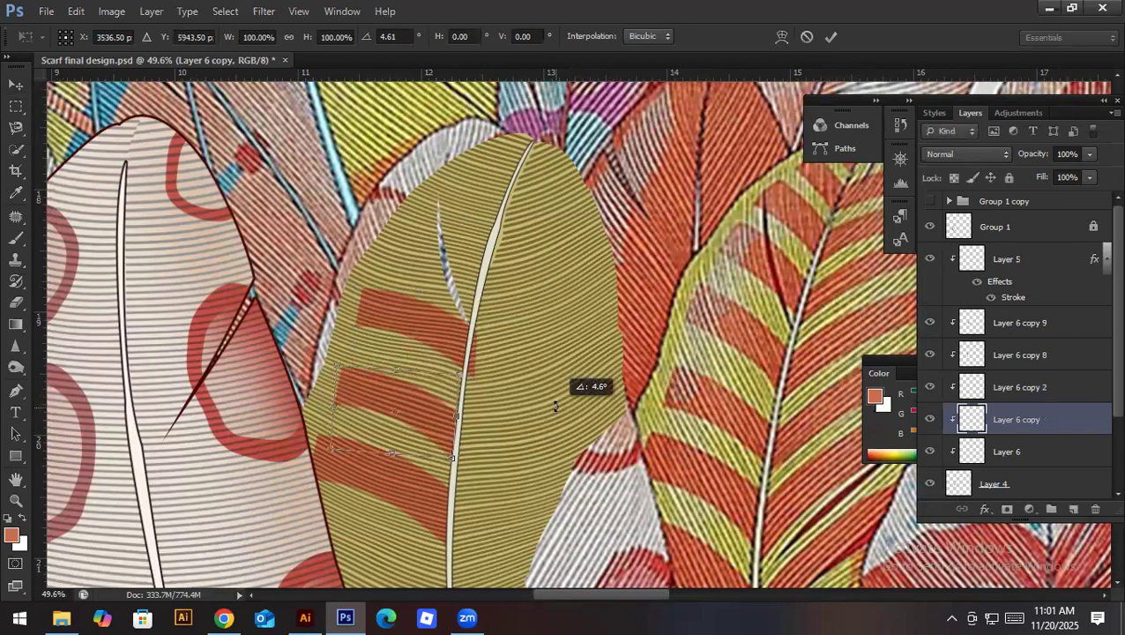
{"action": "key", "text": "Up"}
{"action": "key", "text": "Up"}
{"action": "key", "text": "Up"}
{"action": "key", "text": "Up"}
{"action": "key", "text": "Up"}
{"action": "key", "text": "Up"}
{"action": "key", "text": "Right"}
{"action": "key", "text": "Right"}
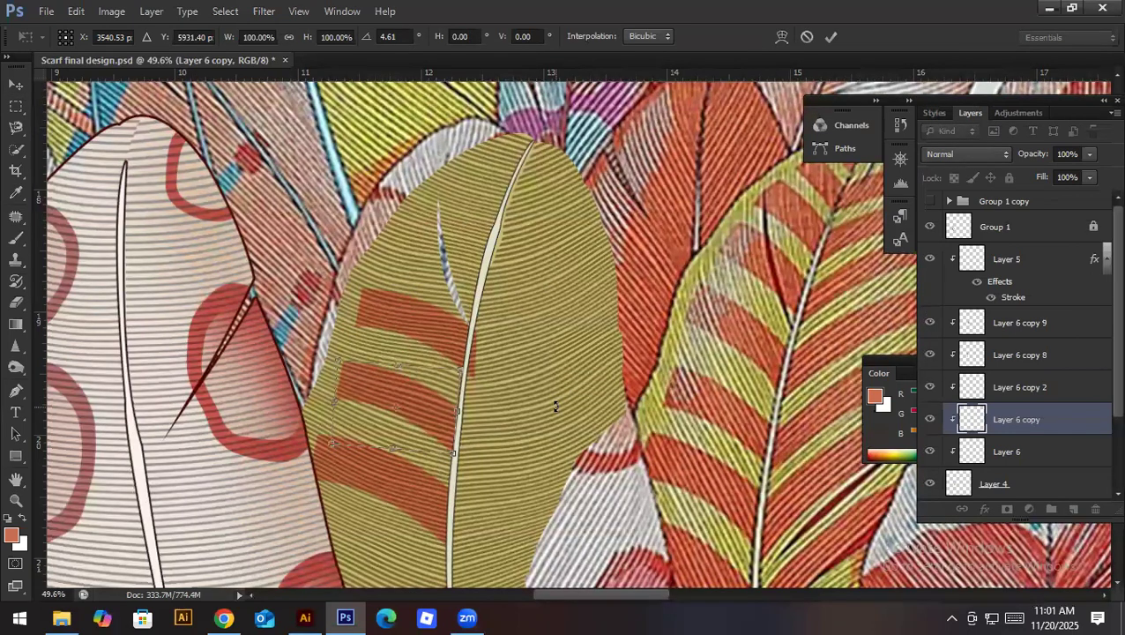
Step: Nudge the middle band toward the feather's outer edge and widen it to about 110% so it reaches the midrib
{"action": "key", "text": "Left"}
{"action": "key", "text": "Left"}
{"action": "key", "text": "Left"}
{"action": "key", "text": "Left"}
{"action": "key", "text": "Left"}
{"action": "key", "text": "Left"}
{"action": "key", "text": "Left"}
{"action": "key", "text": "Left"}
{"action": "key", "text": "Left"}
{"action": "key", "text": "Up"}
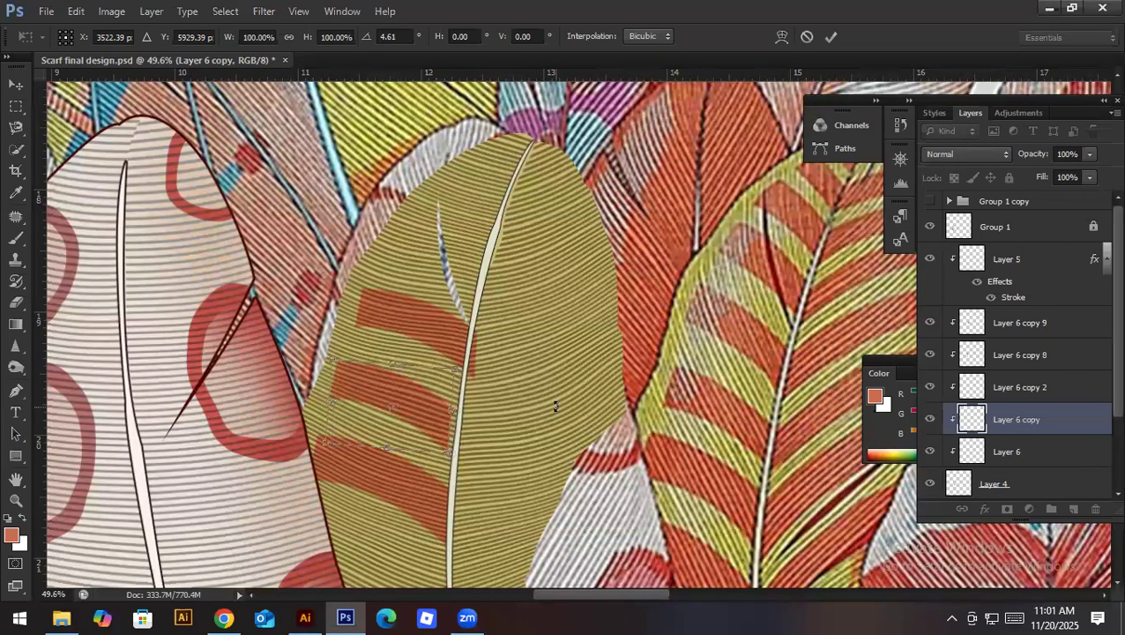
{"action": "left_click_drag", "start_coordinate": [456, 409], "coordinate": [464, 409]}
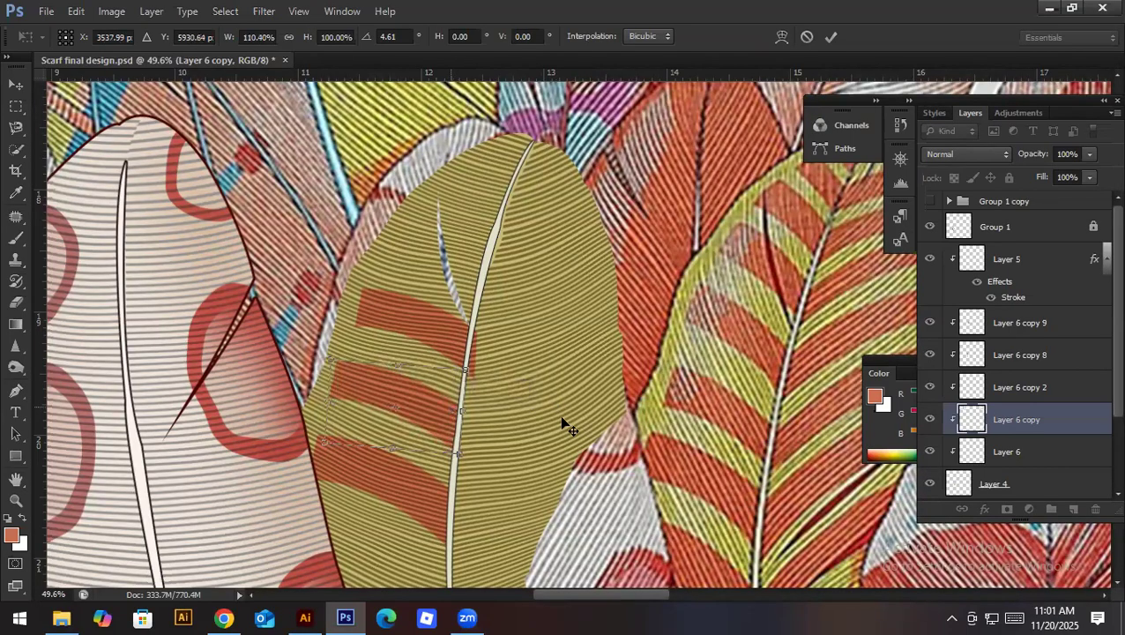
{"action": "key", "text": "Return"}
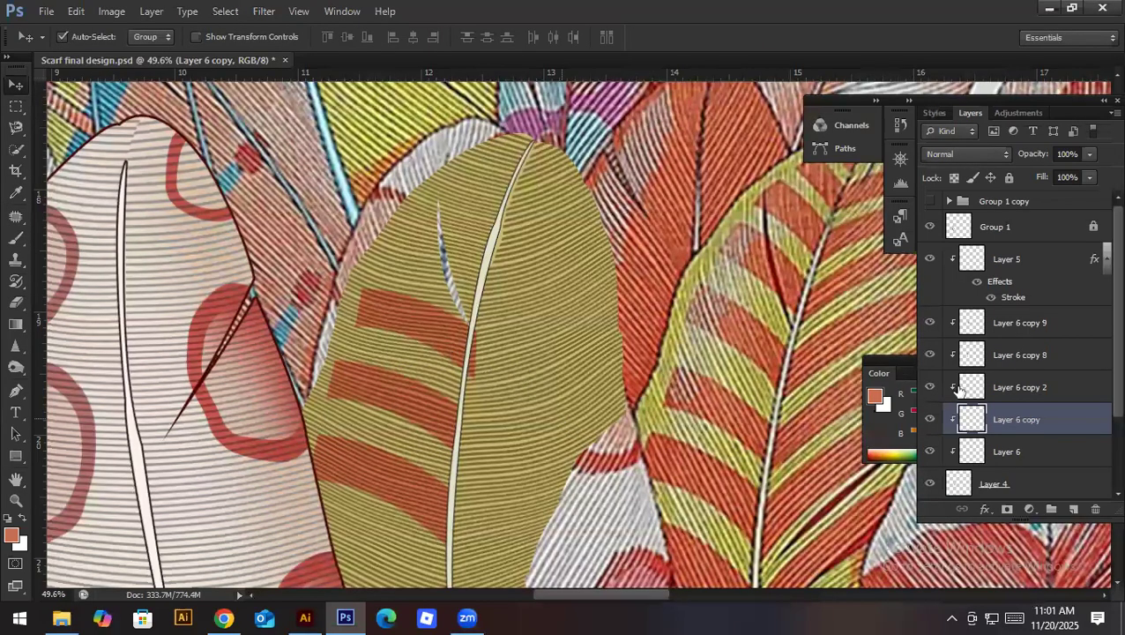
Step: Widen the Layer 6 copy 2 band past the feather's midrib and shift it slightly left
{"action": "left_click", "coordinate": [997, 389]}
{"action": "key", "text": "ctrl+t"}
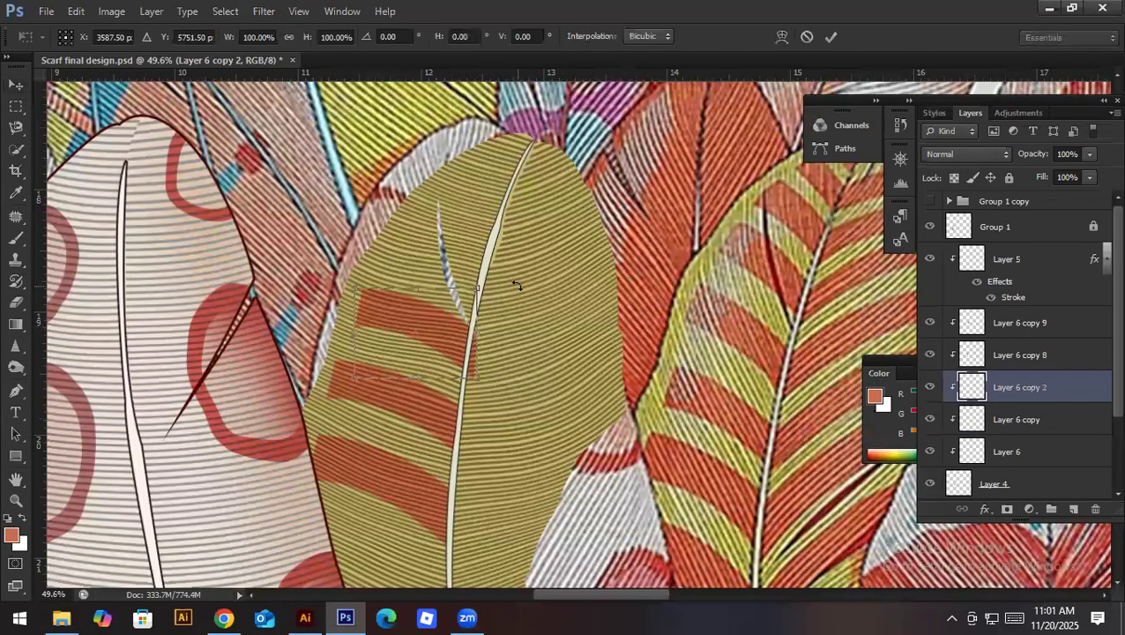
{"action": "left_click_drag", "start_coordinate": [517, 285], "coordinate": [527, 293]}
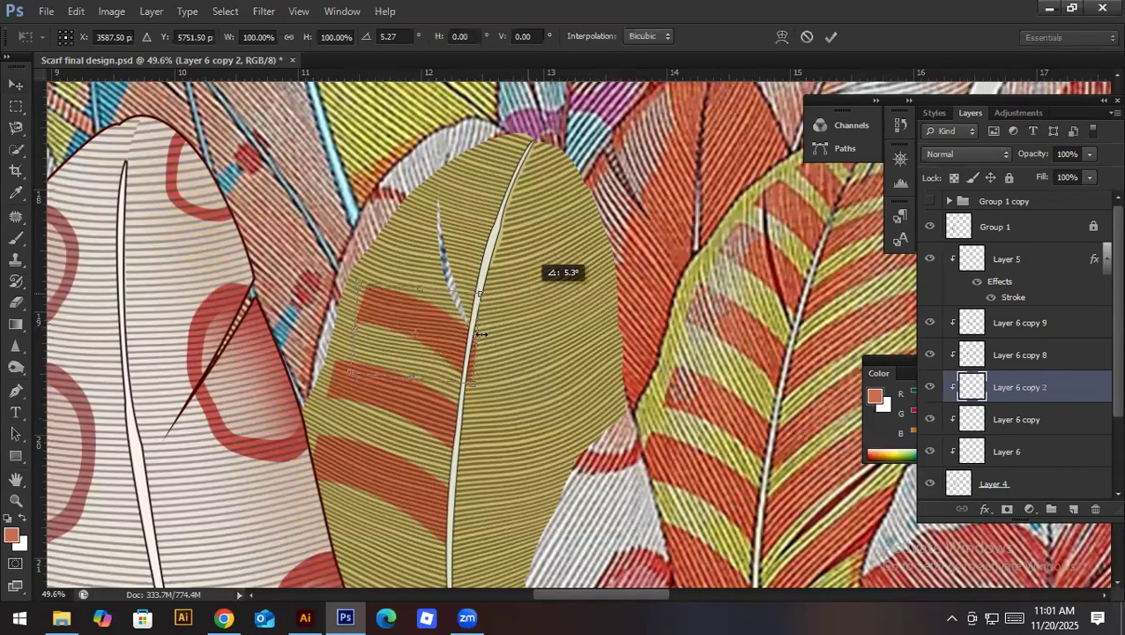
{"action": "key", "text": "Return"}
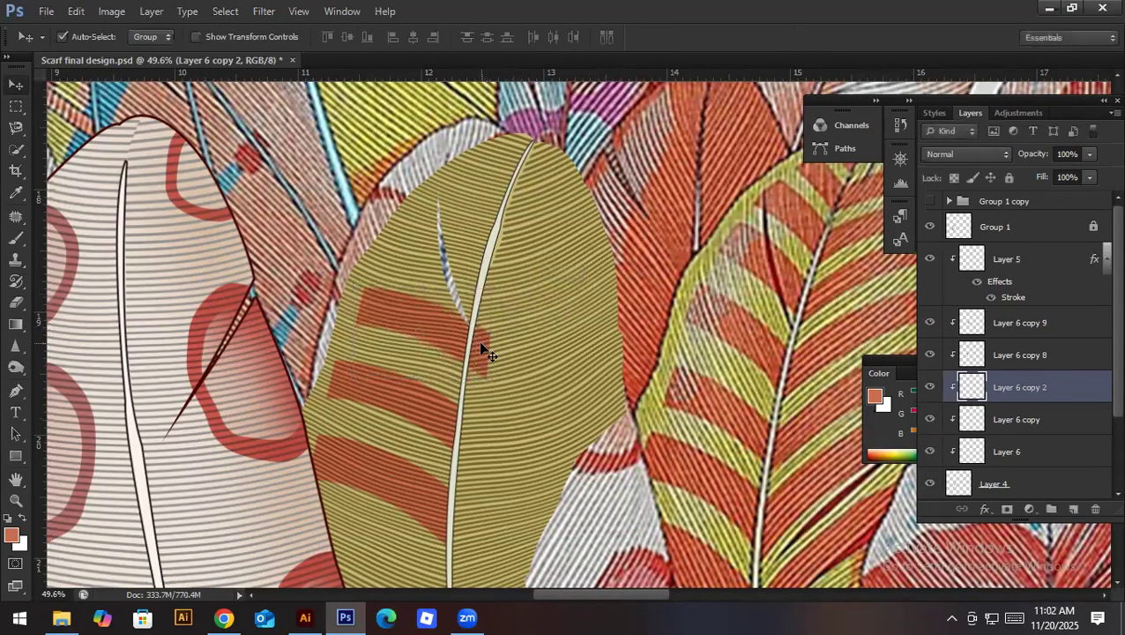
{"action": "key", "text": "shift+Left"}
{"action": "key", "text": "shift+Left"}
Step: Rotate the Layer 6 copy 2 band about 0.8° and move it slightly up the feather
{"action": "key", "text": "ctrl+t"}
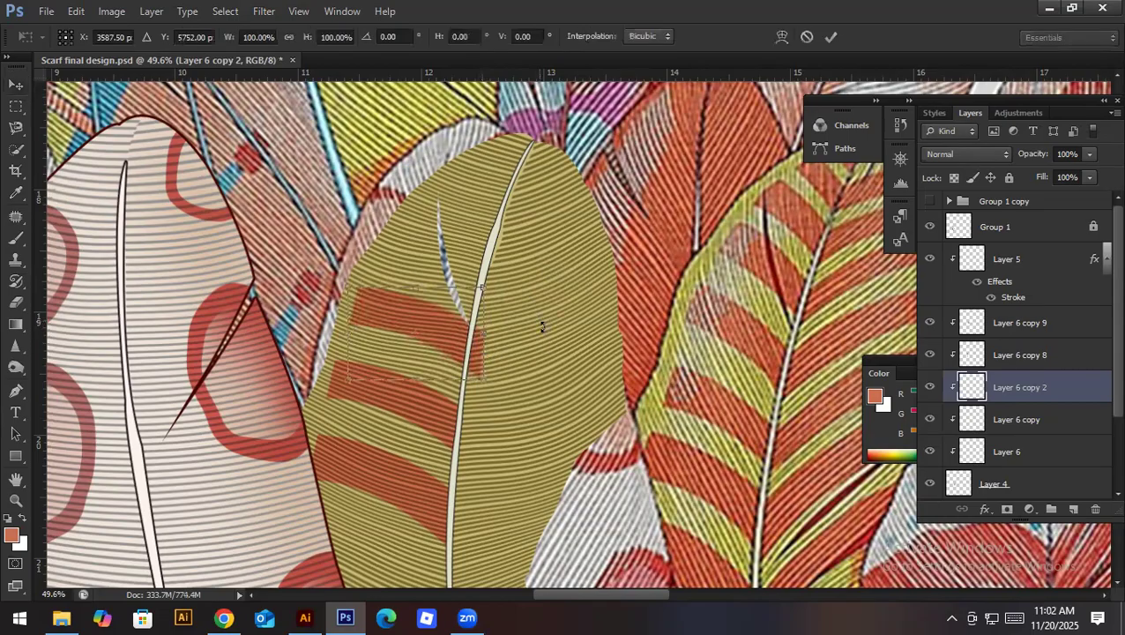
{"action": "left_click_drag", "start_coordinate": [542, 327], "coordinate": [542, 326]}
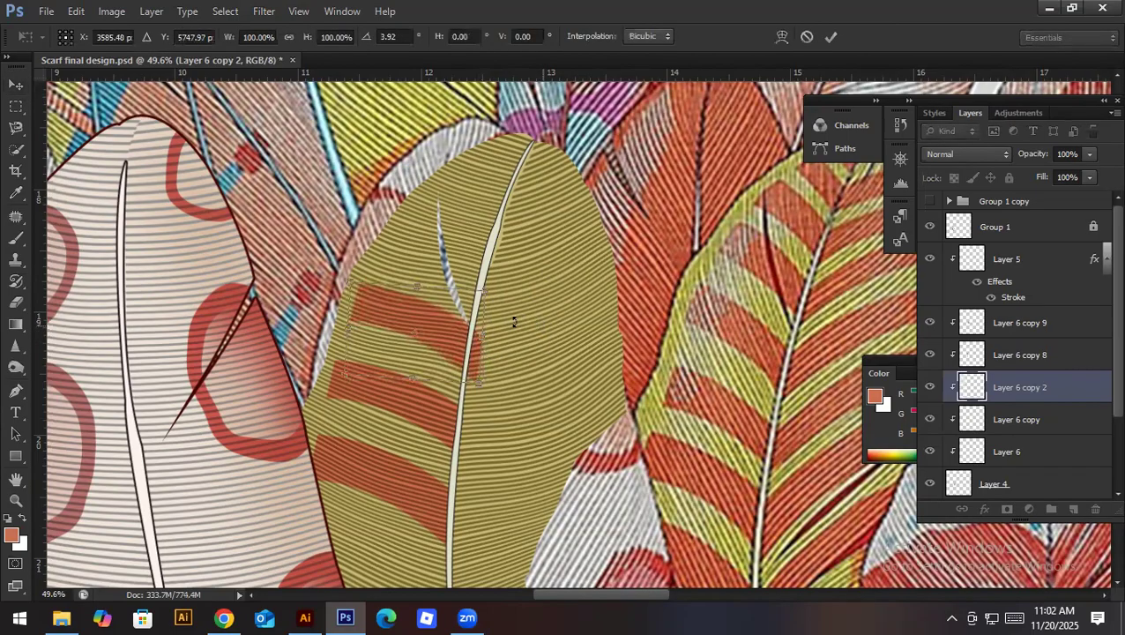
{"action": "left_click_drag", "start_coordinate": [518, 318], "coordinate": [521, 319]}
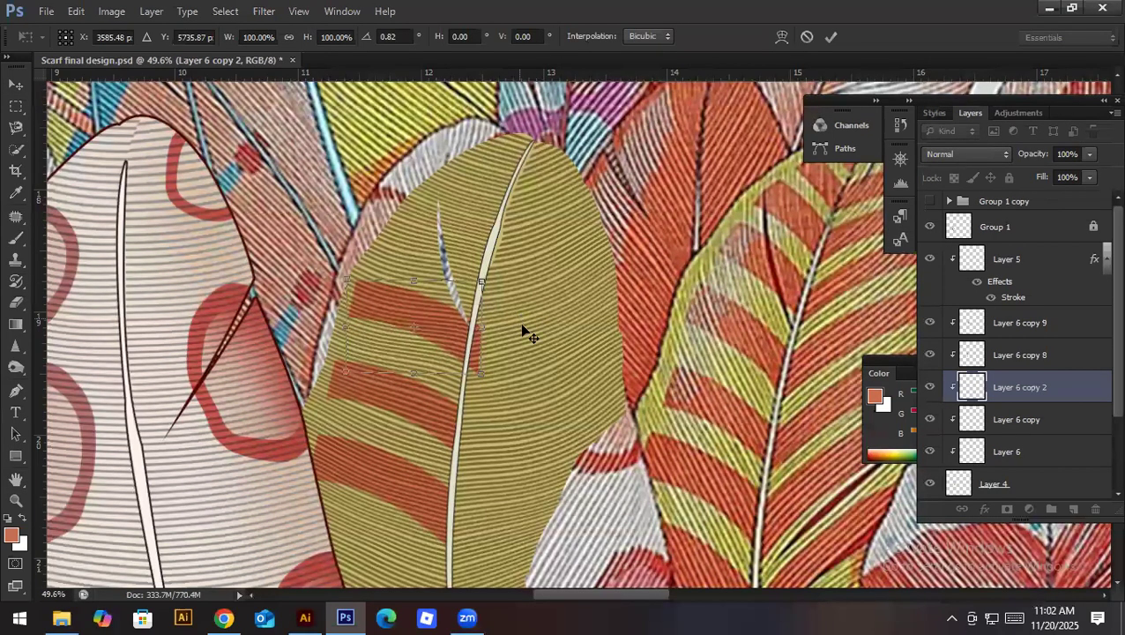
{"action": "key", "text": "Return"}
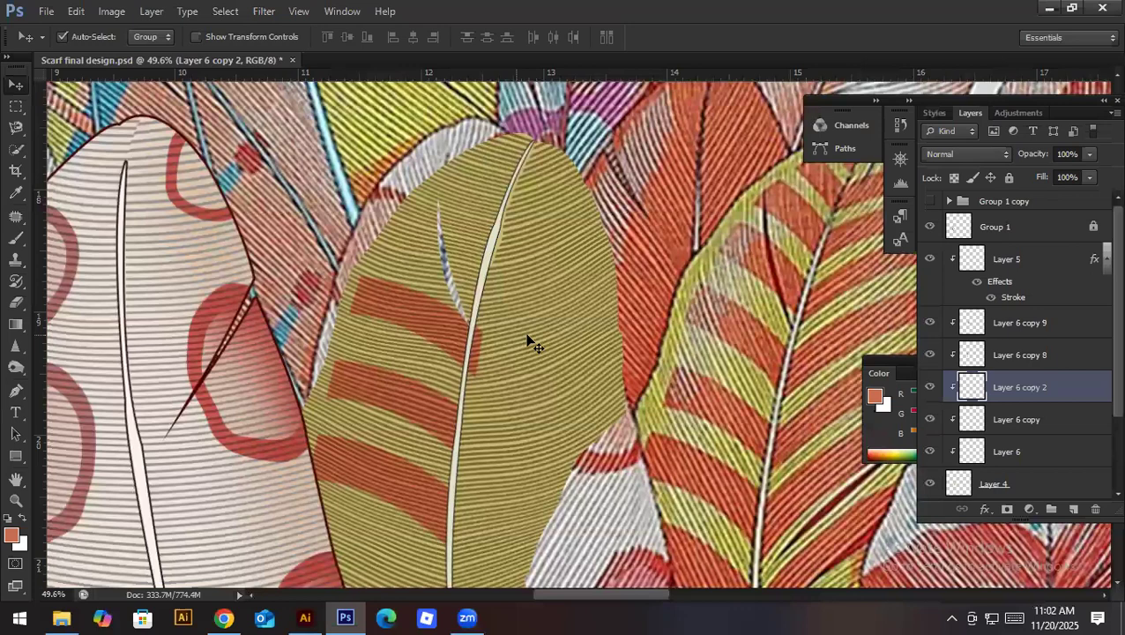
Step: Add a clipped copy of the uppermost band nearer the feather's tip, rotated about 12°
{"action": "left_click_drag", "start_coordinate": [1055, 385], "coordinate": [569, 334]}
{"action": "key", "text": "ctrl+j"}
{"action": "key", "text": "ctrl+t"}
{"action": "left_click_drag", "start_coordinate": [435, 324], "coordinate": [473, 288]}
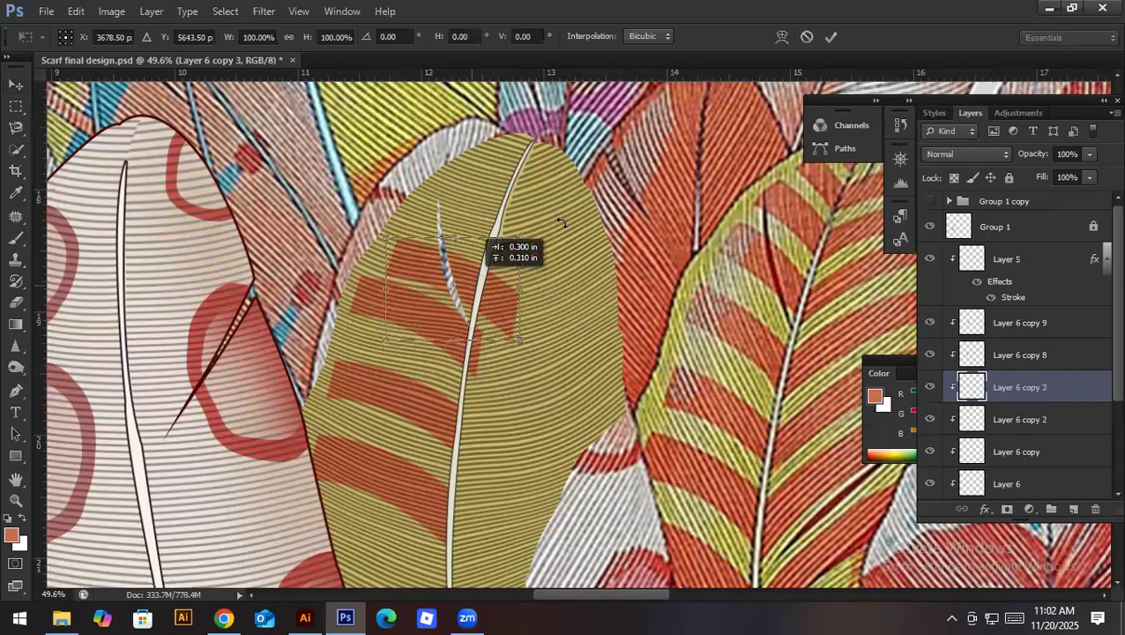
{"action": "left_click_drag", "start_coordinate": [555, 220], "coordinate": [557, 229]}
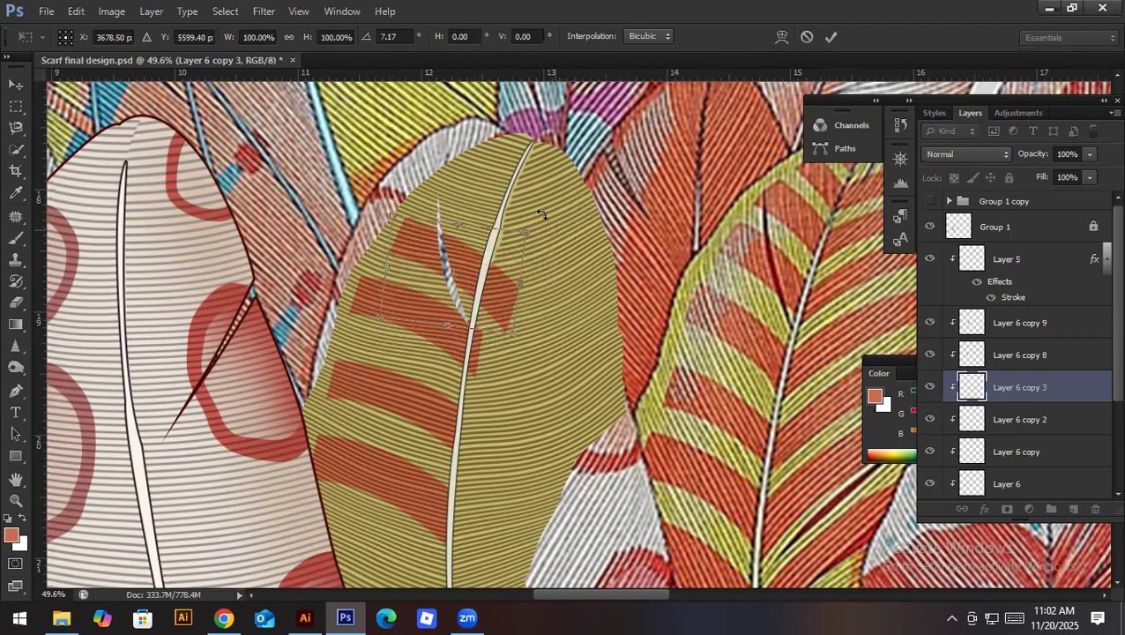
{"action": "left_click_drag", "start_coordinate": [547, 218], "coordinate": [549, 218]}
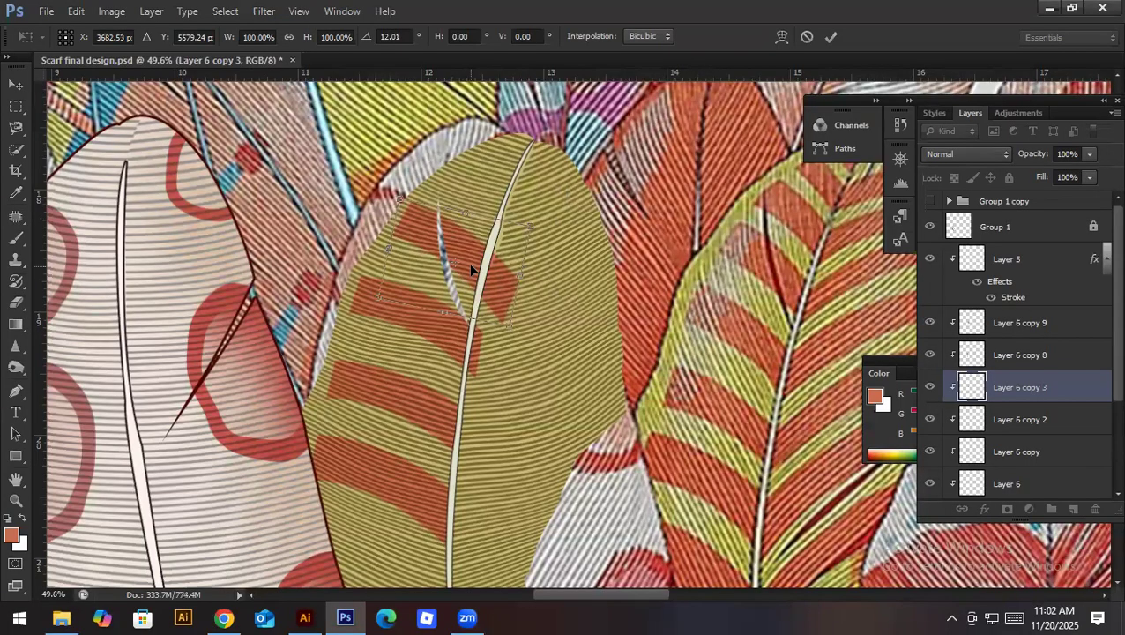
{"action": "left_click_drag", "start_coordinate": [472, 270], "coordinate": [475, 262]}
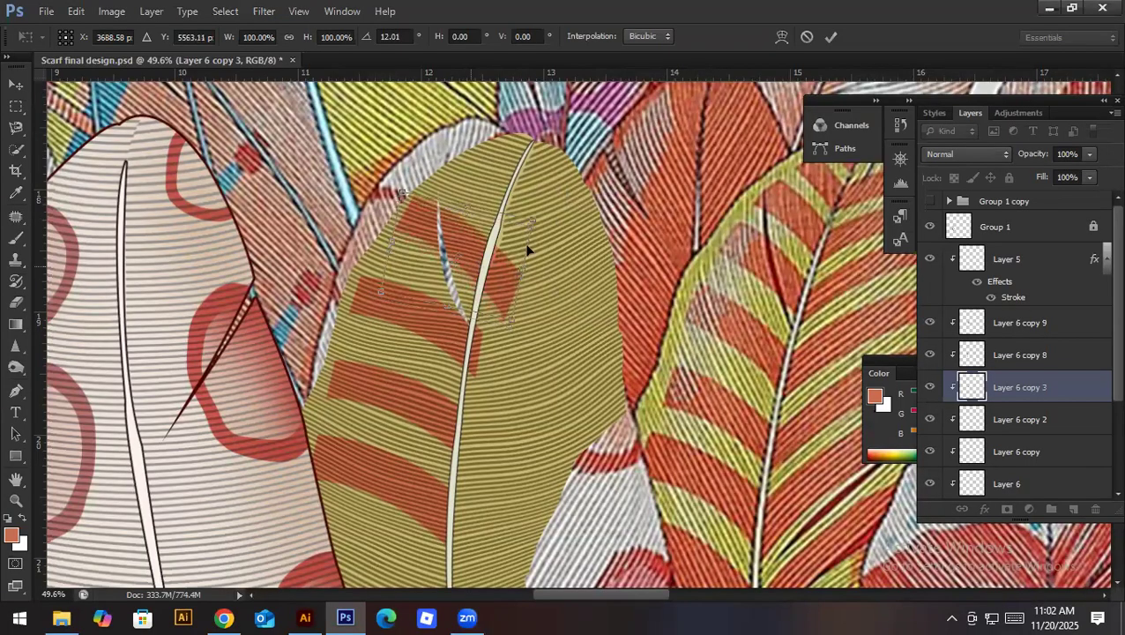
{"action": "left_click_drag", "start_coordinate": [548, 240], "coordinate": [486, 246]}
{"action": "key", "text": "Return"}
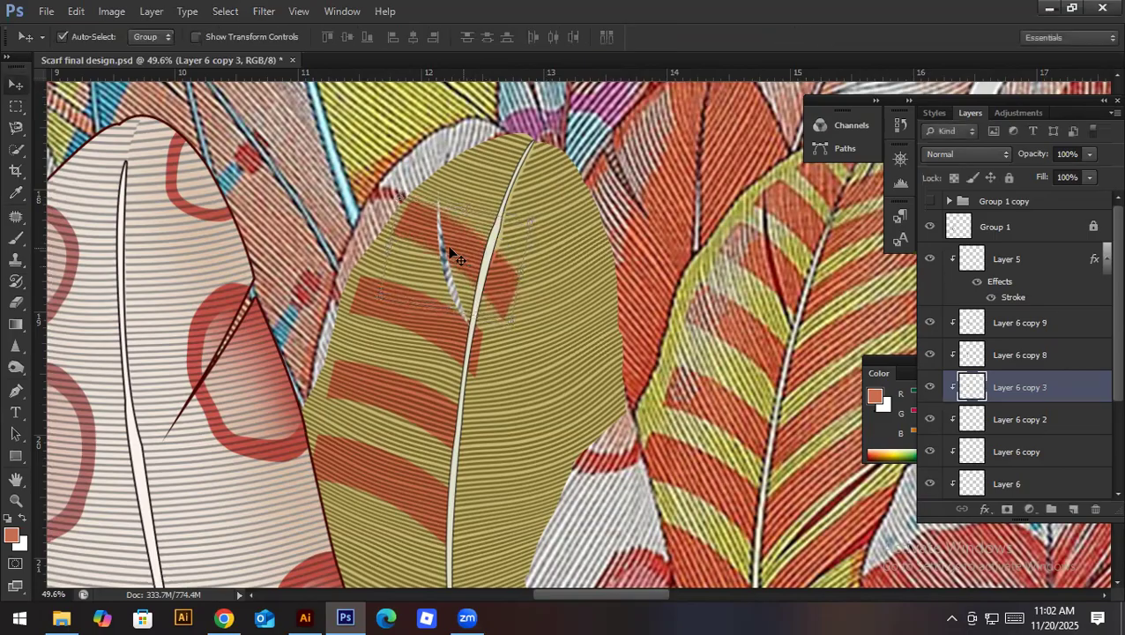
Step: Add a clipped copy of the Layer 6 copy 3 band nearer the feather's tip, reduced to about 86% height and rotated about 12°
{"action": "key", "text": "ctrl+j"}
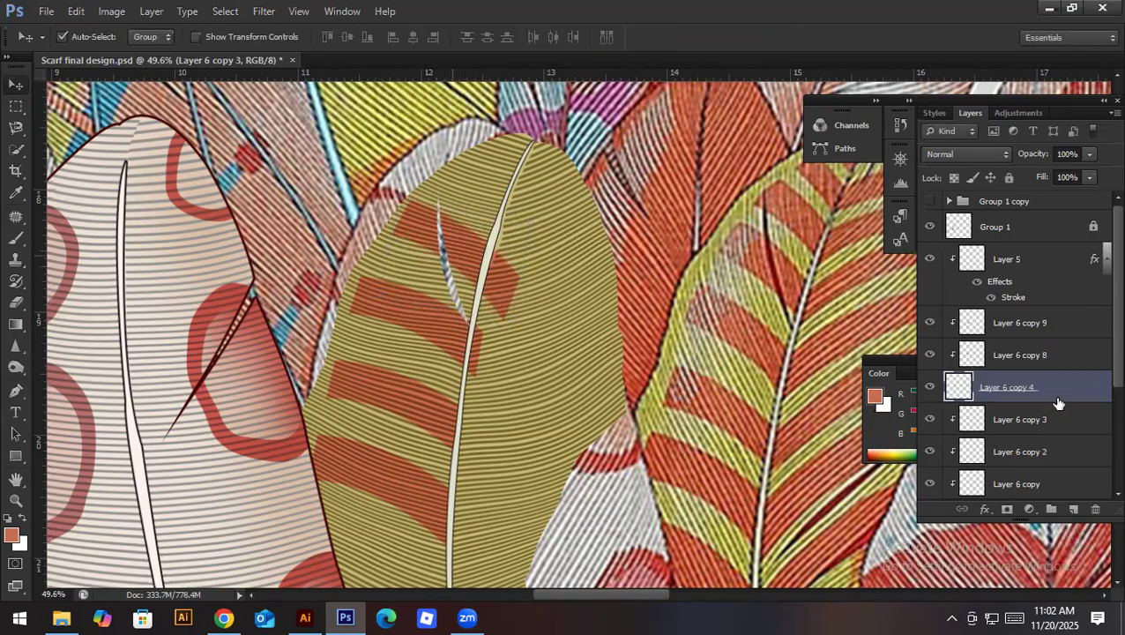
{"action": "left_click", "coordinate": [1003, 402], "text": "alt"}
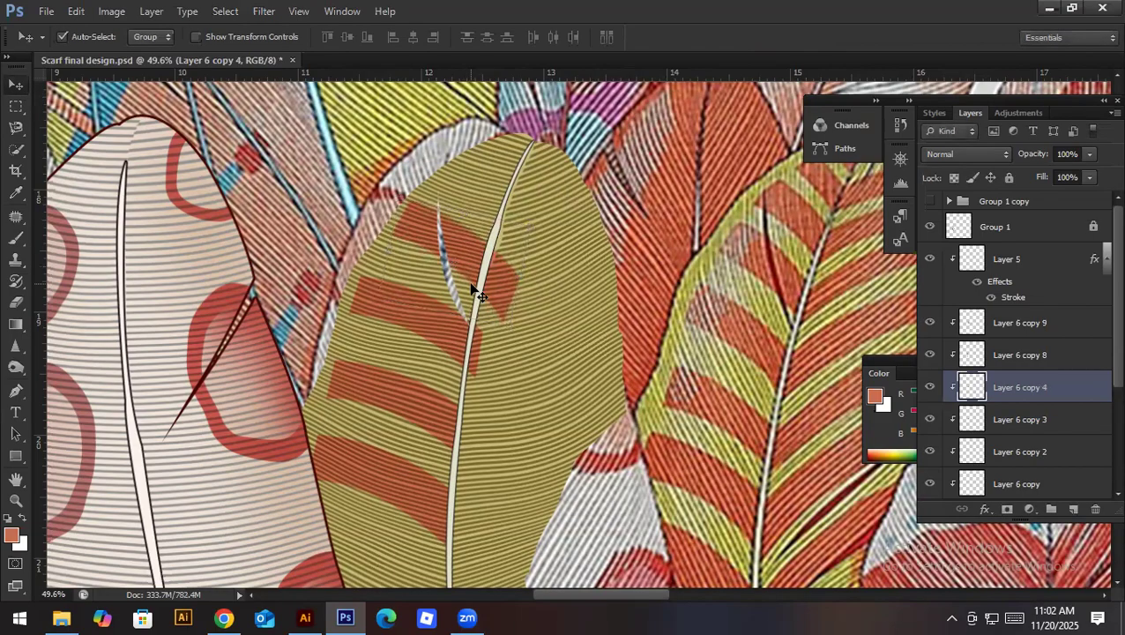
{"action": "key", "text": "ctrl+t"}
{"action": "mouse_move", "coordinate": [511, 229]}
{"action": "left_mouse_down"}
{"action": "mouse_move", "coordinate": [529, 211]}
{"action": "mouse_move", "coordinate": [512, 231]}
{"action": "left_mouse_up"}
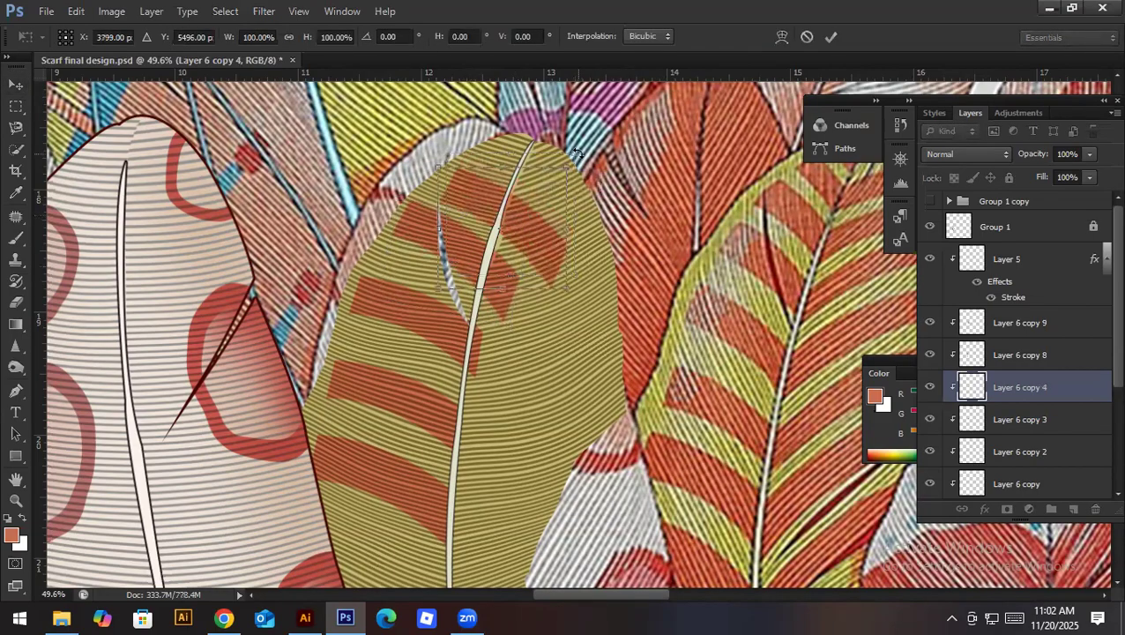
{"action": "left_click_drag", "start_coordinate": [592, 158], "coordinate": [599, 169]}
{"action": "left_click_drag", "start_coordinate": [509, 165], "coordinate": [510, 179]}
{"action": "left_click_drag", "start_coordinate": [589, 180], "coordinate": [595, 175]}
Step: Nudge the Layer 6 copy 4 band slightly right and up toward the feather's tip
{"action": "key", "text": "Right"}
{"action": "key", "text": "Right"}
{"action": "key", "text": "Right"}
{"action": "key", "text": "Right"}
{"action": "key", "text": "Right"}
{"action": "key", "text": "Right"}
{"action": "key", "text": "Up"}
{"action": "key", "text": "Up"}
{"action": "key", "text": "Up"}
{"action": "key", "text": "Up"}
{"action": "key", "text": "Up"}
{"action": "key", "text": "Up"}
{"action": "key", "text": "Up"}
{"action": "key", "text": "Up"}
{"action": "key", "text": "Up"}
{"action": "key", "text": "Up"}
{"action": "key", "text": "Up"}
{"action": "key", "text": "Up"}
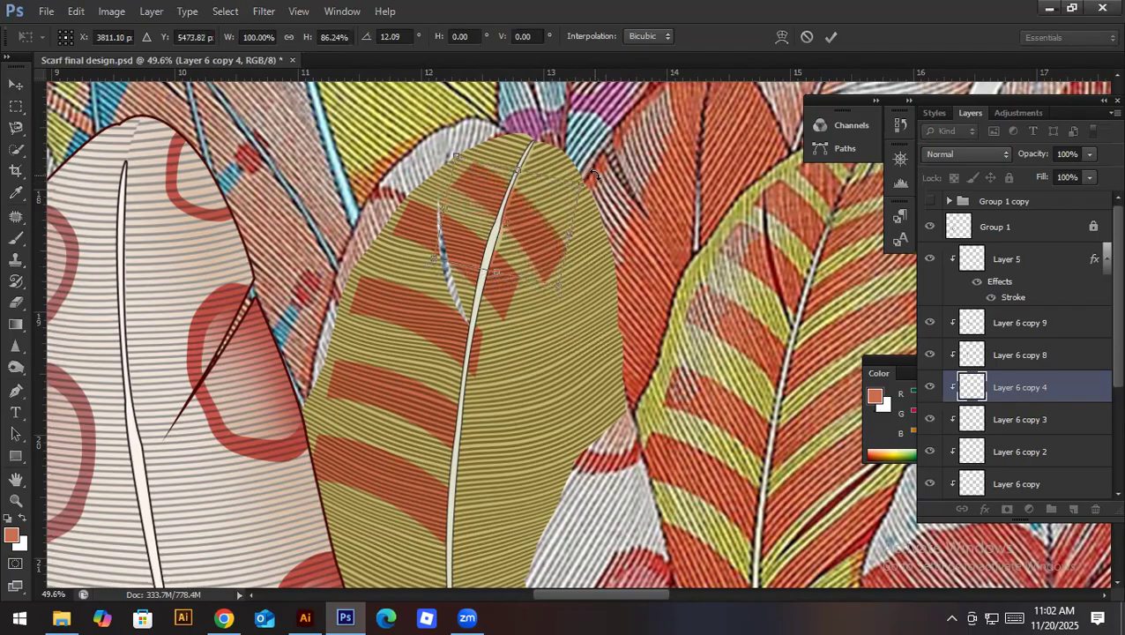
{"action": "key", "text": "Left"}
{"action": "key", "text": "Up"}
{"action": "key", "text": "Up"}
{"action": "key", "text": "Up"}
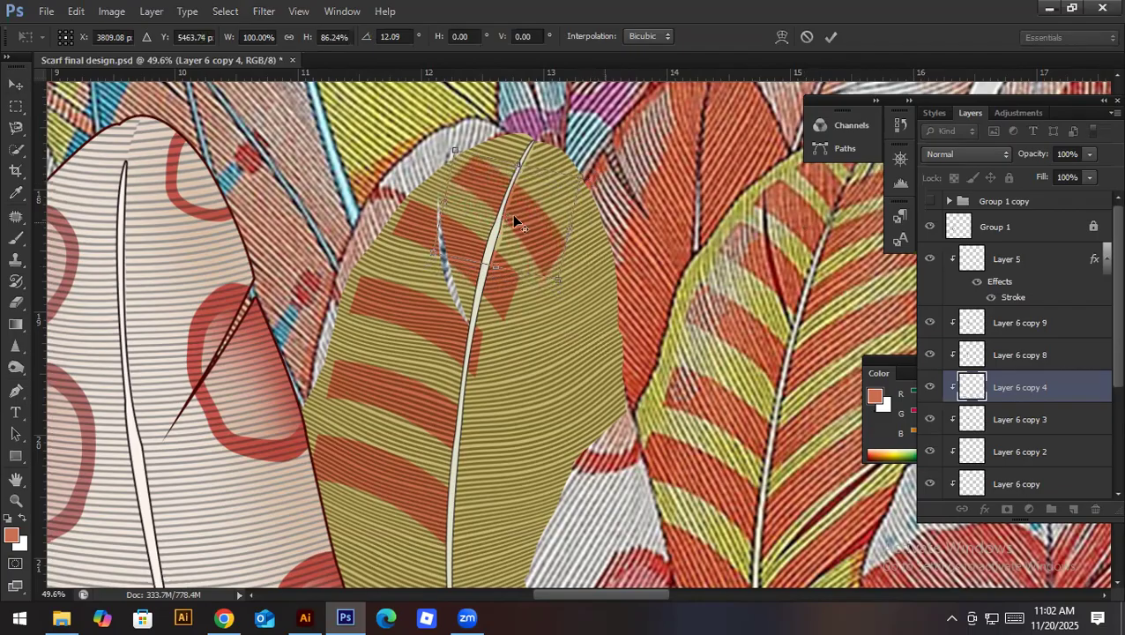
{"action": "key", "text": "Return"}
Step: Duplicate the Layer 6 copy 4 band within the clipping group, place the copy at the feather's tip and scale it down slightly
{"action": "left_click_drag", "start_coordinate": [616, 227], "coordinate": [586, 282]}
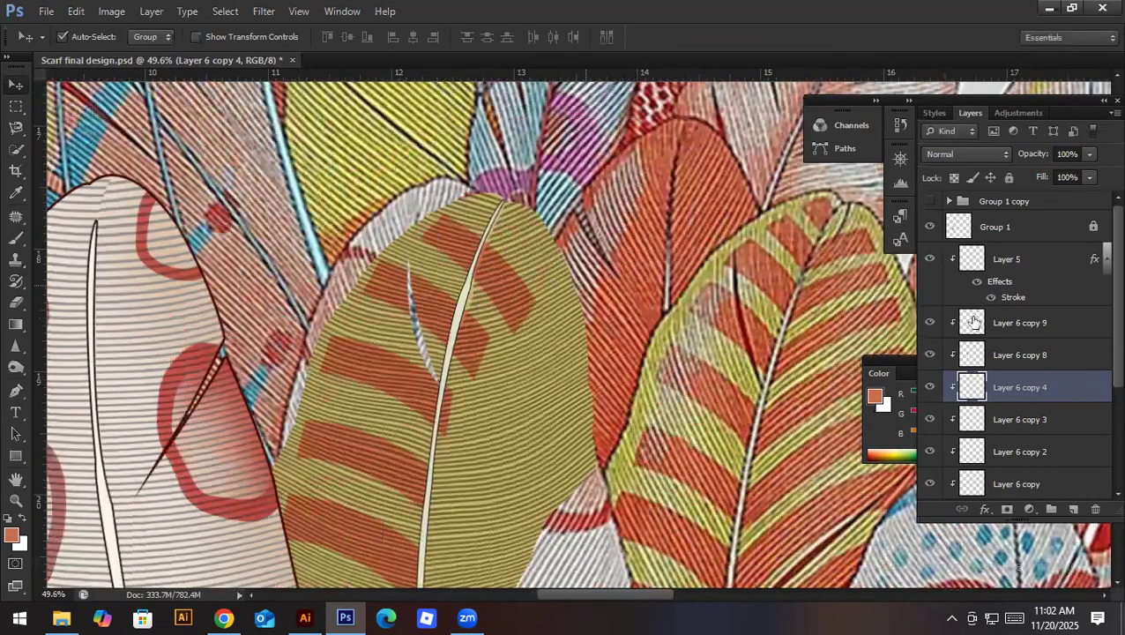
{"action": "key", "text": "ctrl+j"}
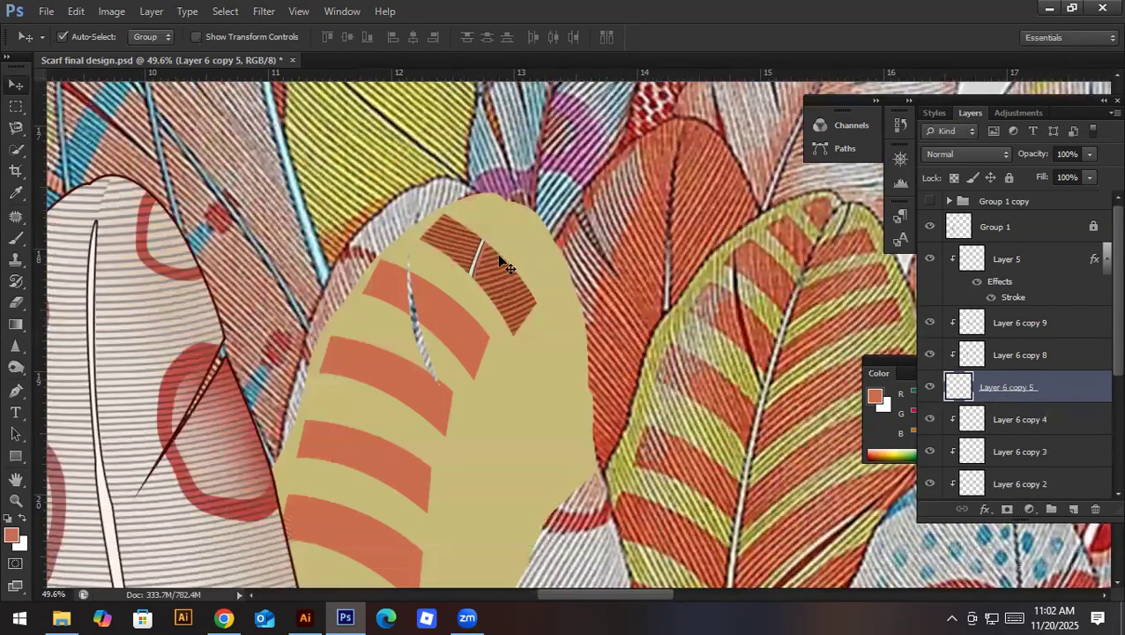
{"action": "key", "text": "ctrl+t"}
{"action": "left_click_drag", "start_coordinate": [474, 240], "coordinate": [517, 218]}
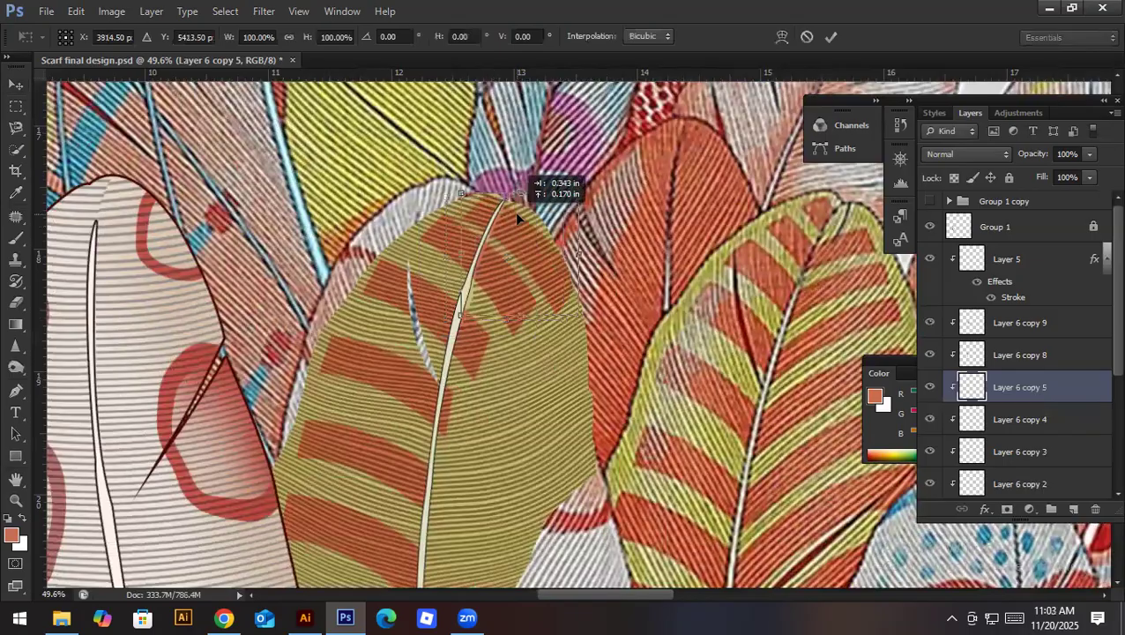
{"action": "left_click_drag", "start_coordinate": [575, 192], "coordinate": [561, 199]}
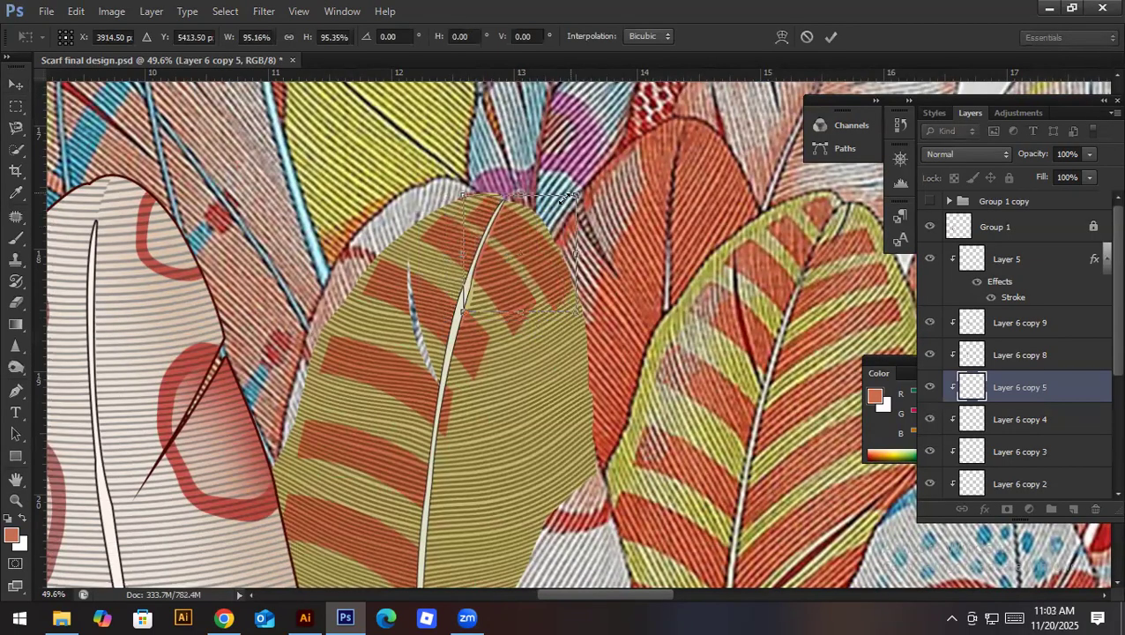
{"action": "key", "text": "Return"}
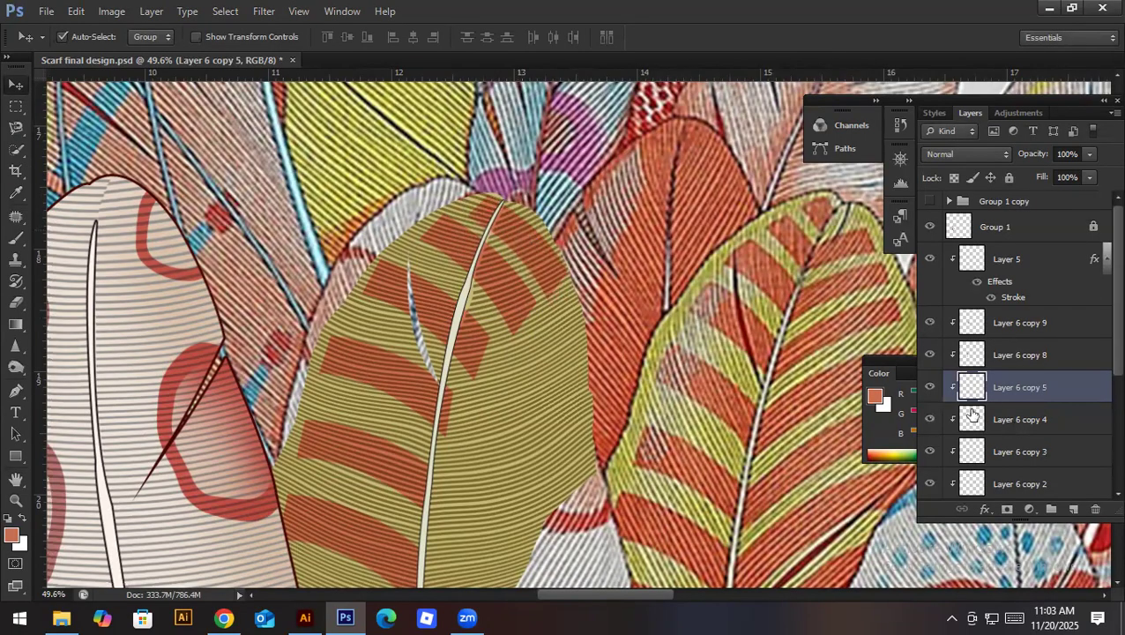
Step: Rotate the Layer 6 copy 5 band about 8° clockwise and shift it slightly down and left
{"action": "left_click", "coordinate": [694, 316]}
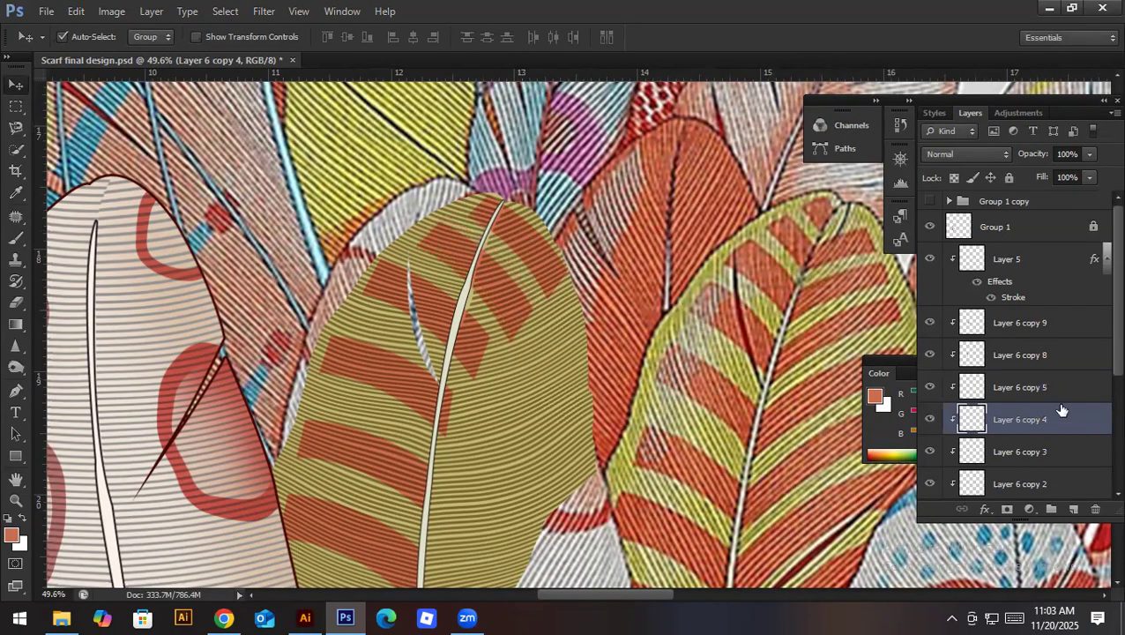
{"action": "left_click", "coordinate": [1022, 388]}
{"action": "key", "text": "ctrl+t"}
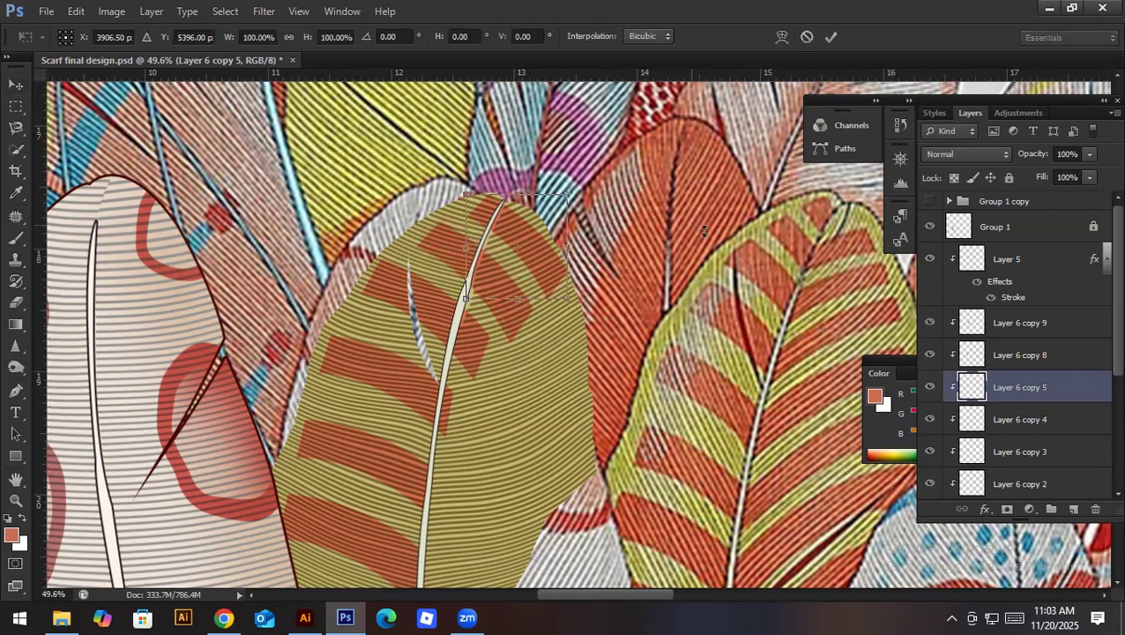
{"action": "left_click_drag", "start_coordinate": [707, 238], "coordinate": [685, 224]}
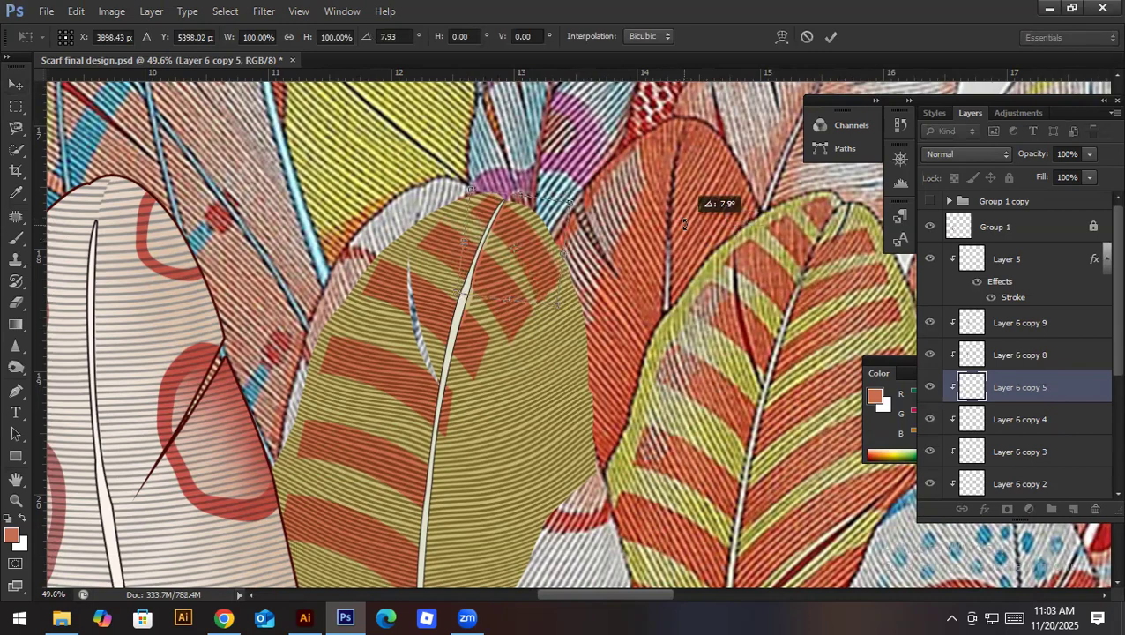
{"action": "left_click_drag", "start_coordinate": [548, 228], "coordinate": [543, 232]}
{"action": "key", "text": "Return"}
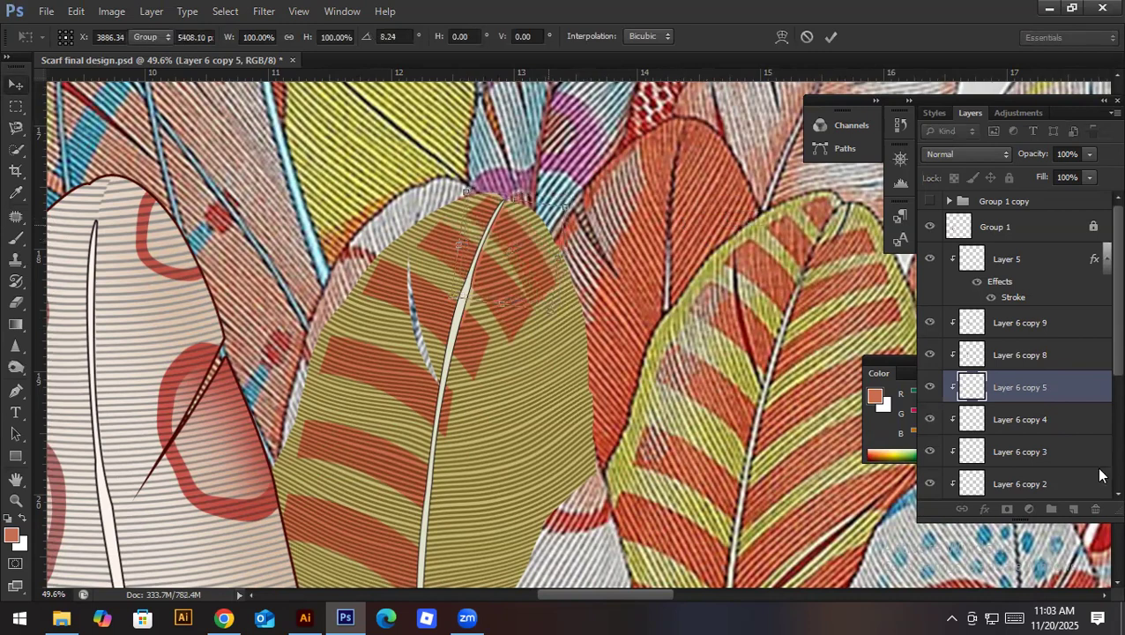
Step: Rotate the Layer 6 copy 4 band slightly clockwise to follow the slant of the tip band
{"action": "left_click", "coordinate": [1012, 429]}
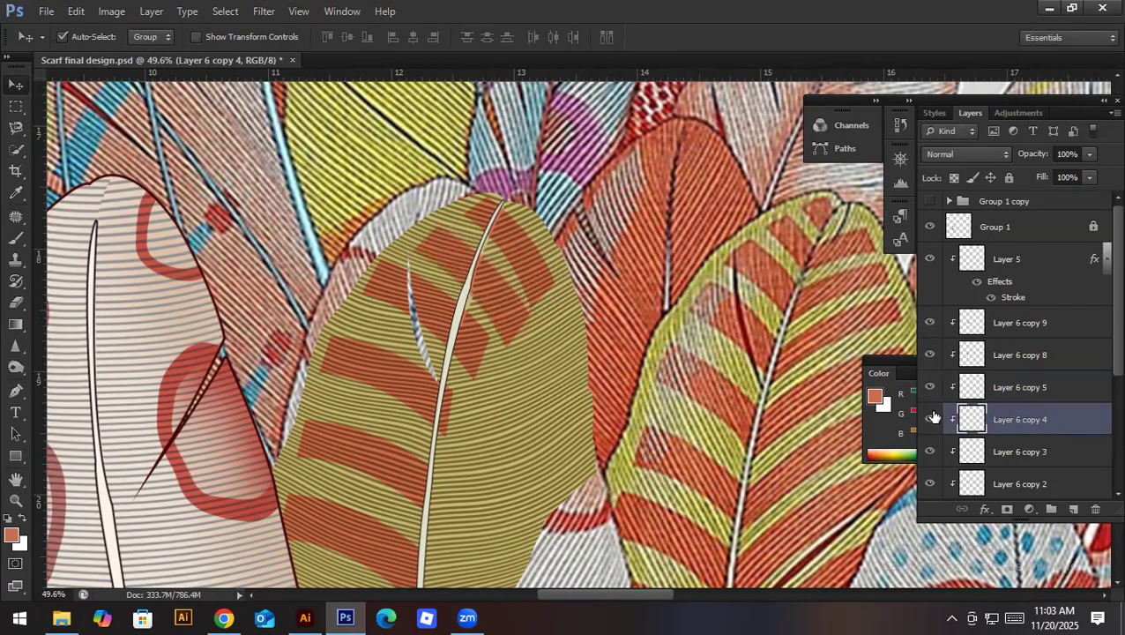
{"action": "key", "text": "ctrl+t"}
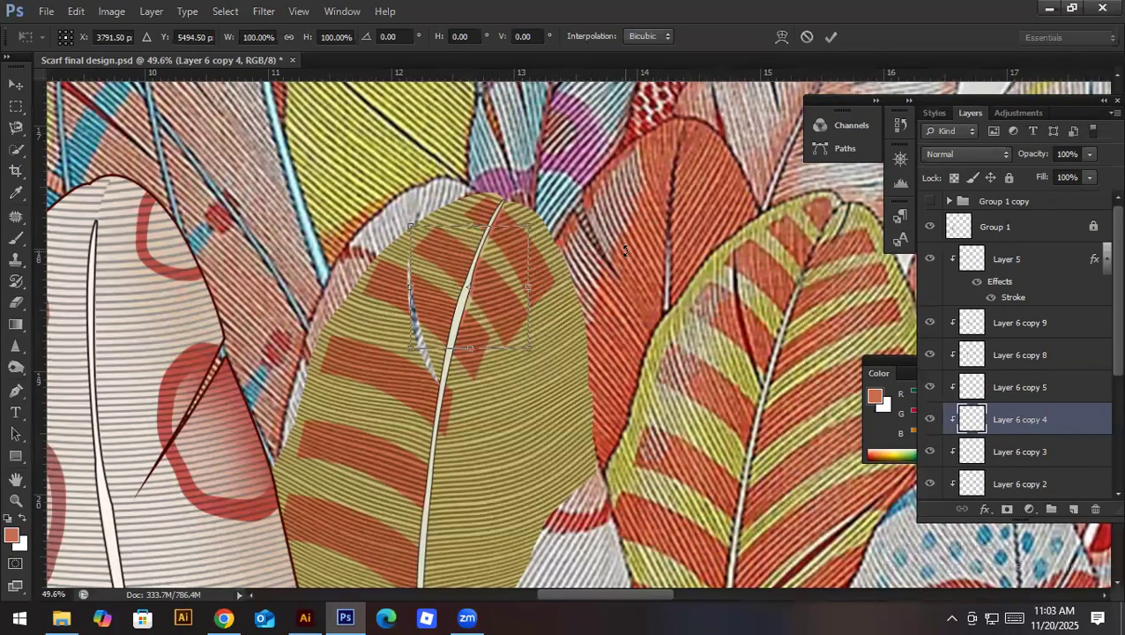
{"action": "left_click_drag", "start_coordinate": [638, 261], "coordinate": [638, 271]}
{"action": "key", "text": "Return"}
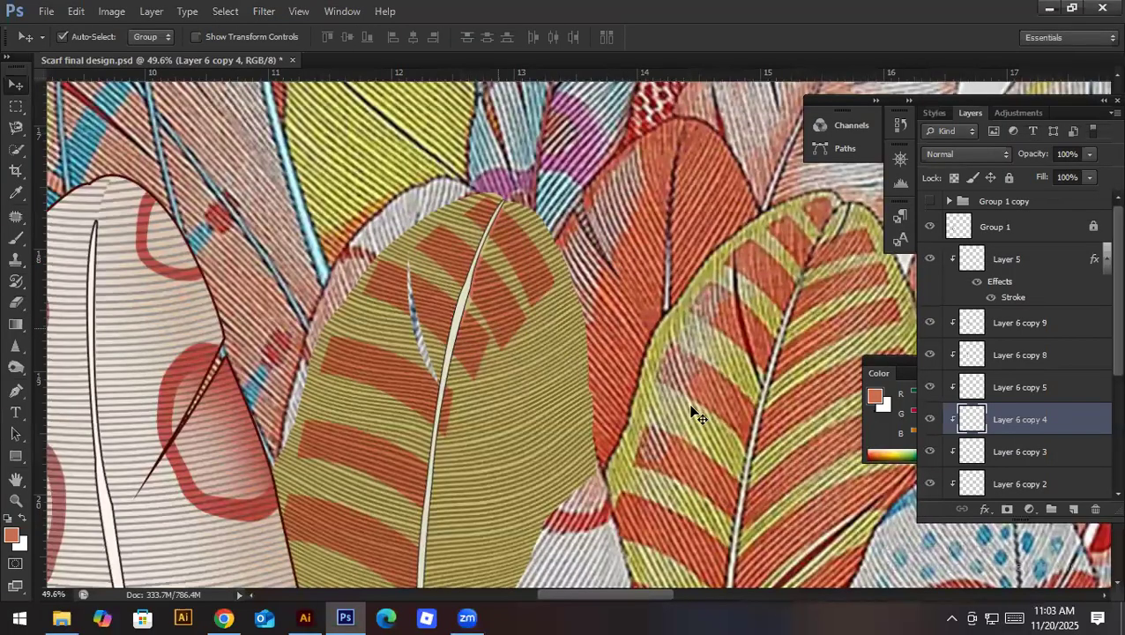
Step: Rotate the Layer 6 copy 3 band about 6.5° clockwise
{"action": "left_click", "coordinate": [757, 430]}
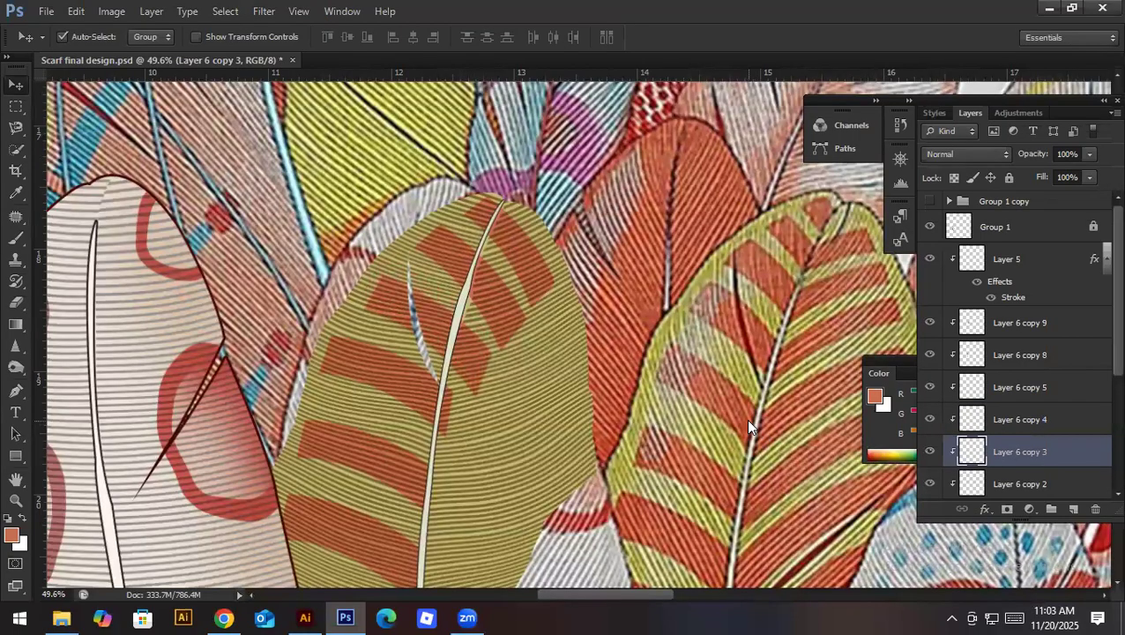
{"action": "key", "text": "ctrl+t"}
{"action": "mouse_move", "coordinate": [583, 322]}
{"action": "left_mouse_down"}
{"action": "mouse_move", "coordinate": [589, 300]}
{"action": "mouse_move", "coordinate": [577, 333]}
{"action": "left_mouse_up"}
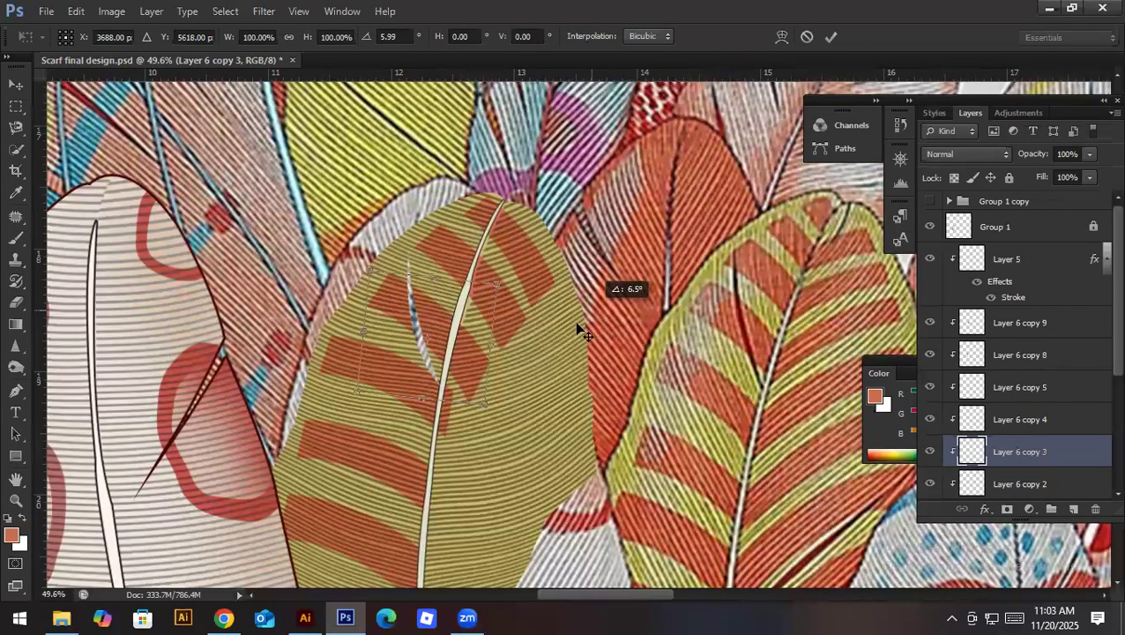
{"action": "key", "text": "Return"}
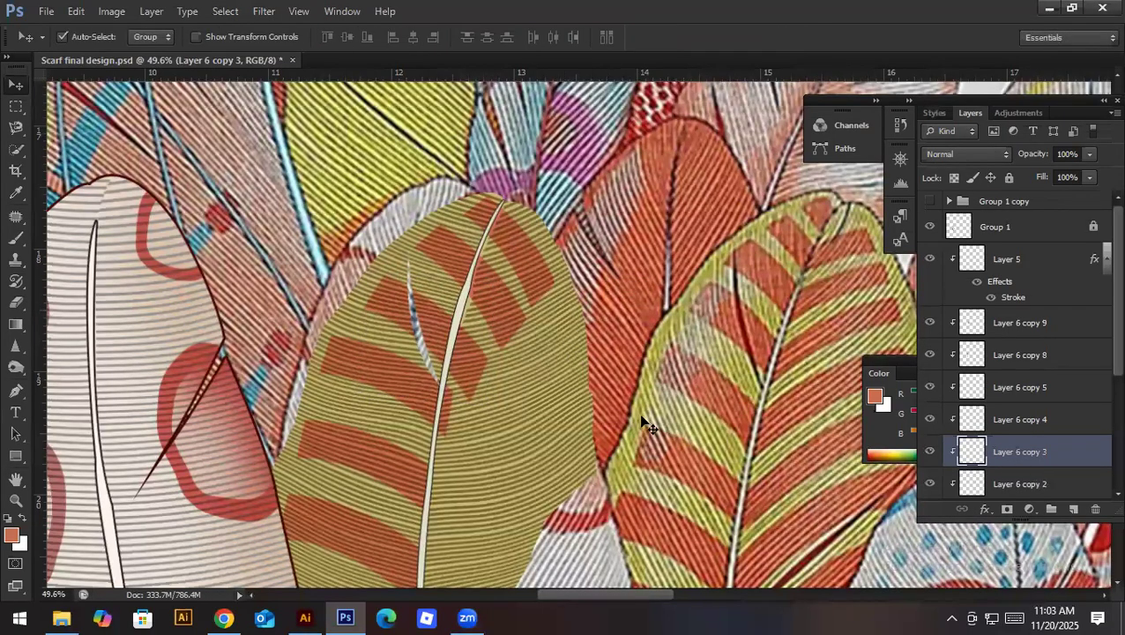
Step: Move the Layer 6 copy 2 band slightly down and right and rotate it a few degrees clockwise
{"action": "key", "text": "alt+bracketleft"}
{"action": "key", "text": "ctrl+t"}
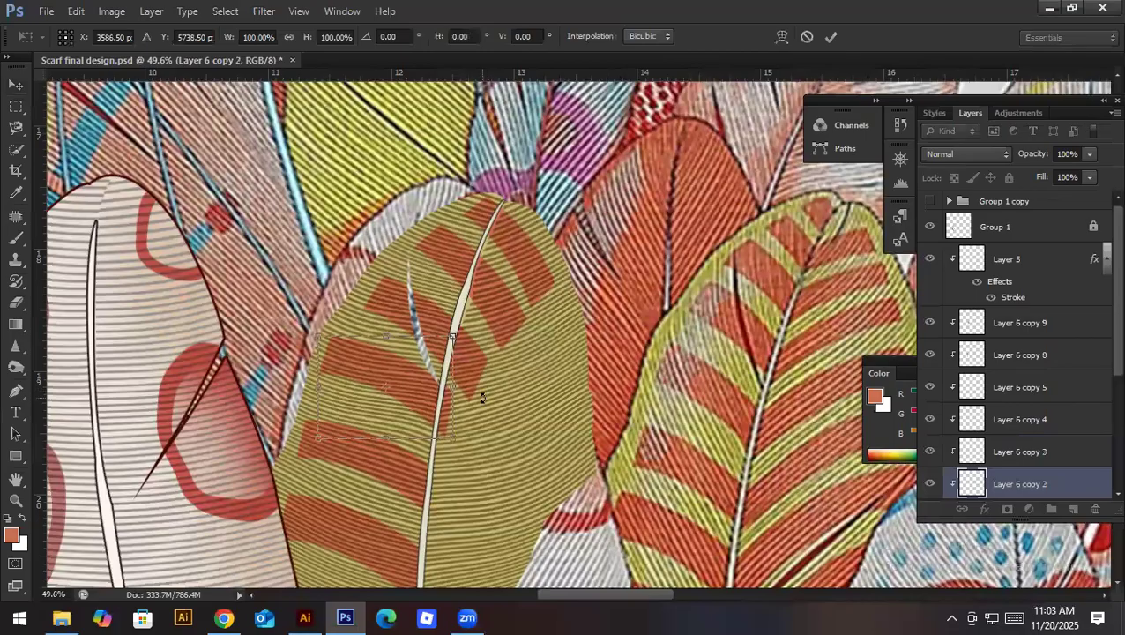
{"action": "key", "text": "Down"}
{"action": "left_click_drag", "start_coordinate": [409, 398], "coordinate": [416, 412]}
{"action": "left_click_drag", "start_coordinate": [554, 320], "coordinate": [562, 340]}
{"action": "key", "text": "Return"}
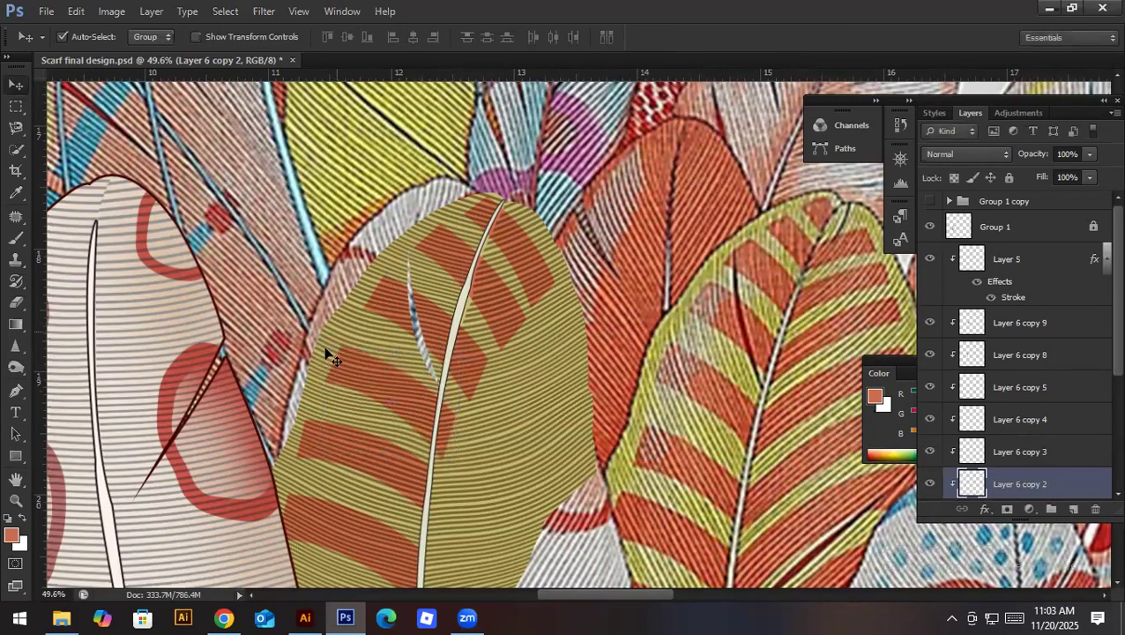
{"action": "scroll", "coordinate": [1040, 461], "scroll_direction": "down", "scroll_amount": 1}
{"action": "left_click", "coordinate": [1033, 460]}
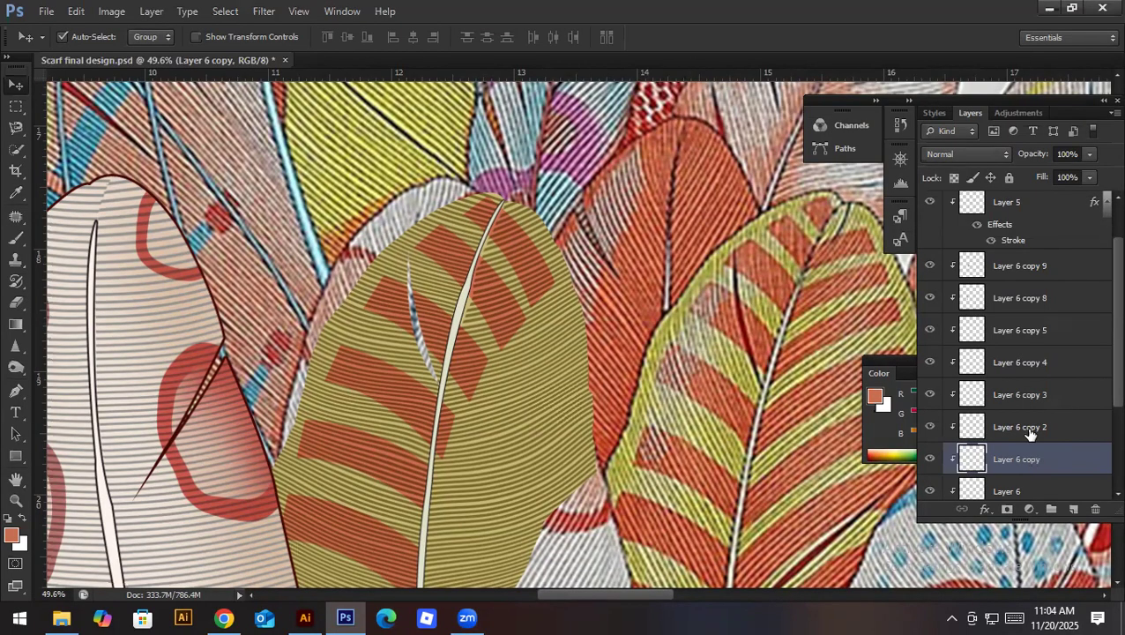
{"action": "scroll", "coordinate": [1029, 436], "scroll_direction": "down", "scroll_amount": 1}
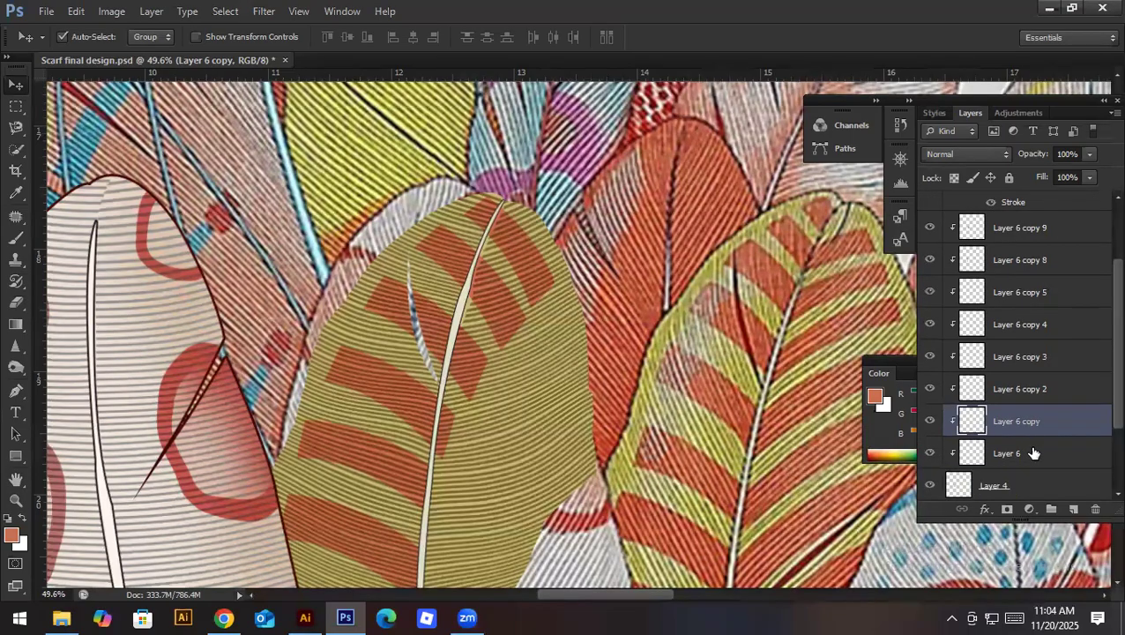
{"action": "key", "text": "alt+bracketleft"}
{"action": "key", "text": "ctrl+t"}
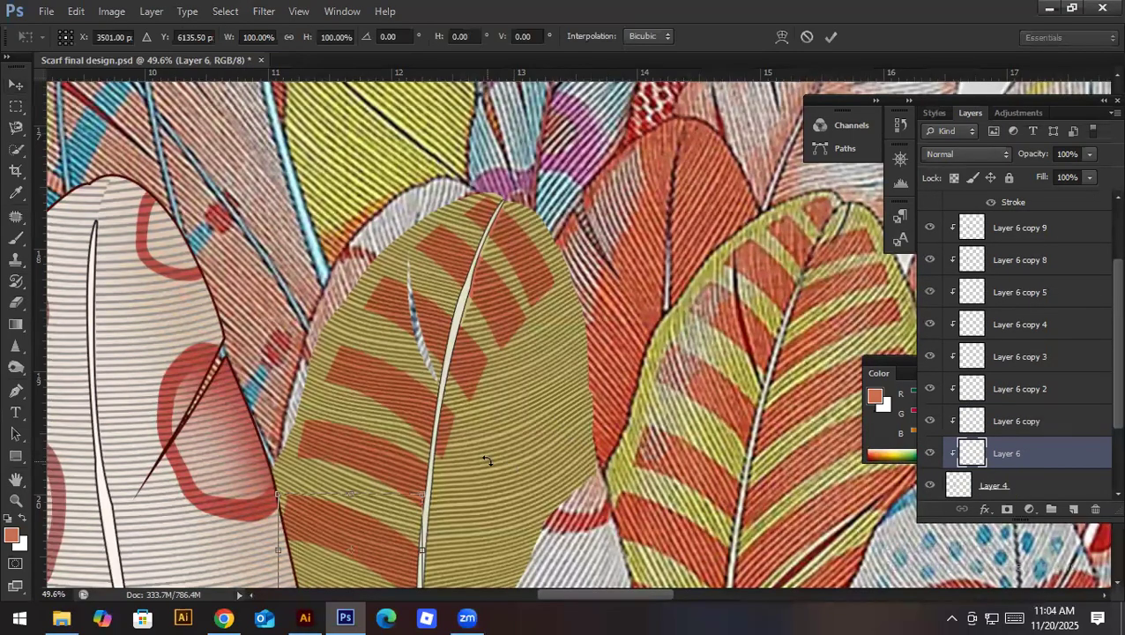
{"action": "key", "text": "Return"}
Step: Rotate the Layer 6 copy band about 6° clockwise and nudge it slightly down the feather
{"action": "left_click", "coordinate": [1014, 429]}
{"action": "key", "text": "ctrl+t"}
{"action": "left_click_drag", "start_coordinate": [540, 406], "coordinate": [551, 426]}
{"action": "key", "text": "Down"}
{"action": "key", "text": "Down"}
{"action": "key", "text": "Down"}
{"action": "key", "text": "Down"}
{"action": "key", "text": "Down"}
{"action": "key", "text": "Down"}
{"action": "key", "text": "Down"}
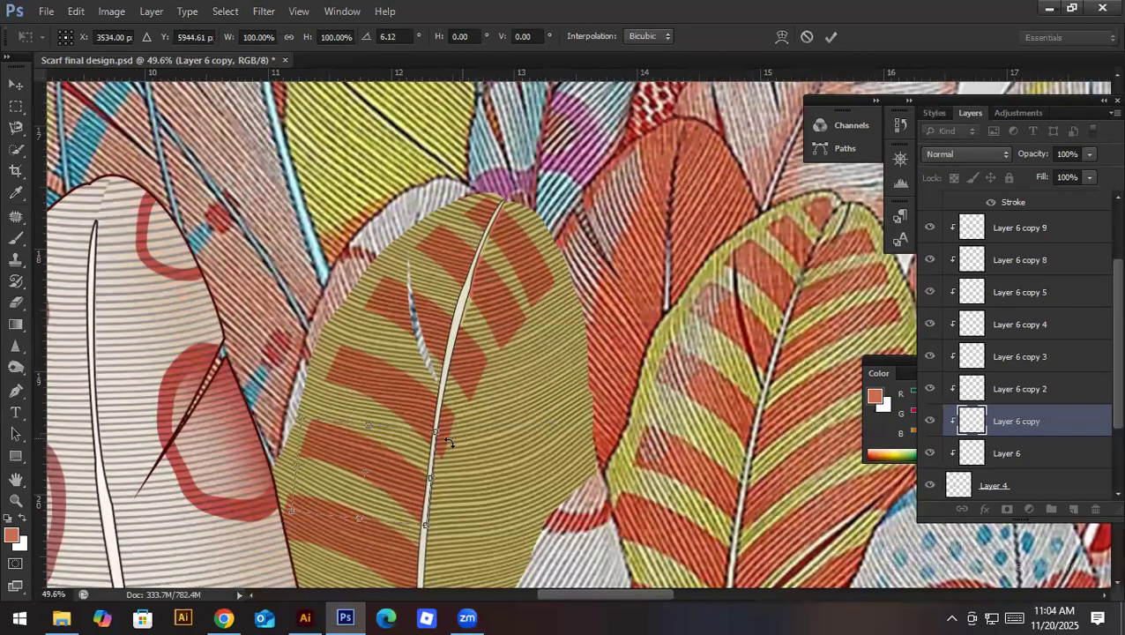
{"action": "key", "text": "Return"}
Step: Add a clipped copy of the Layer 6 band about 0.73 in straight below the original
{"action": "left_click_drag", "start_coordinate": [439, 470], "coordinate": [439, 299]}
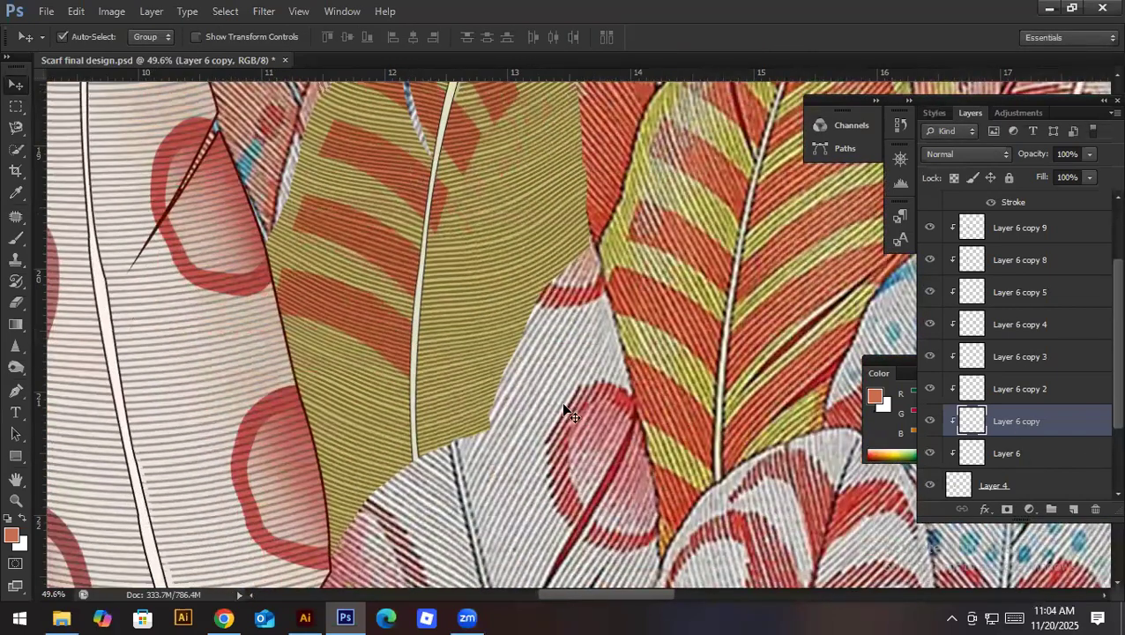
{"action": "left_click", "coordinate": [1007, 454]}
{"action": "key", "text": "ctrl+j"}
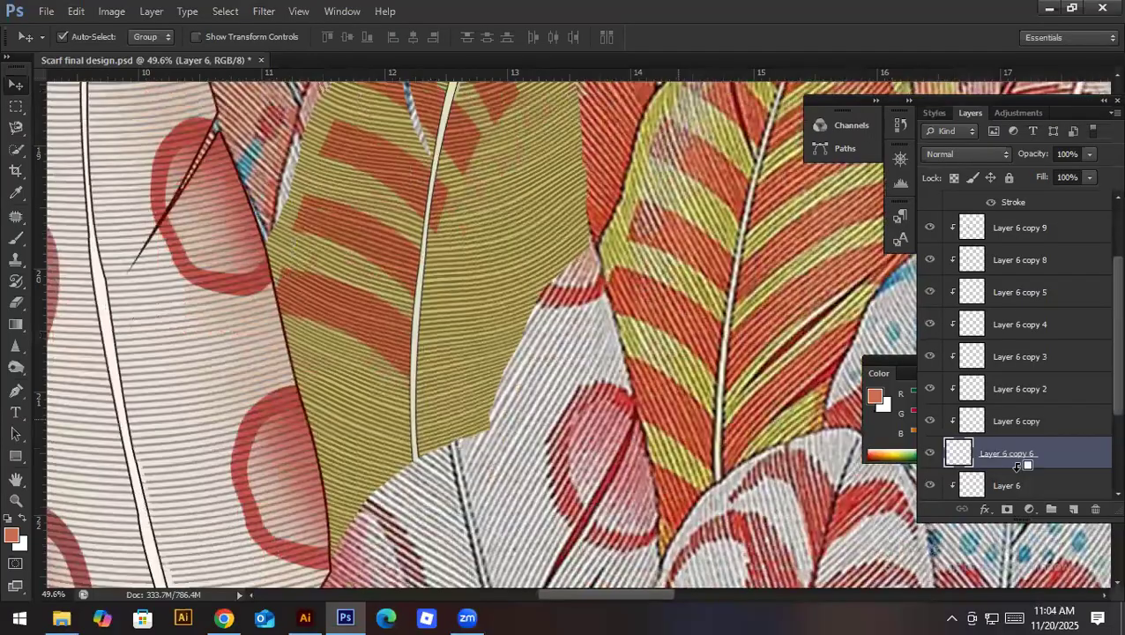
{"action": "key", "text": "ctrl+alt+g"}
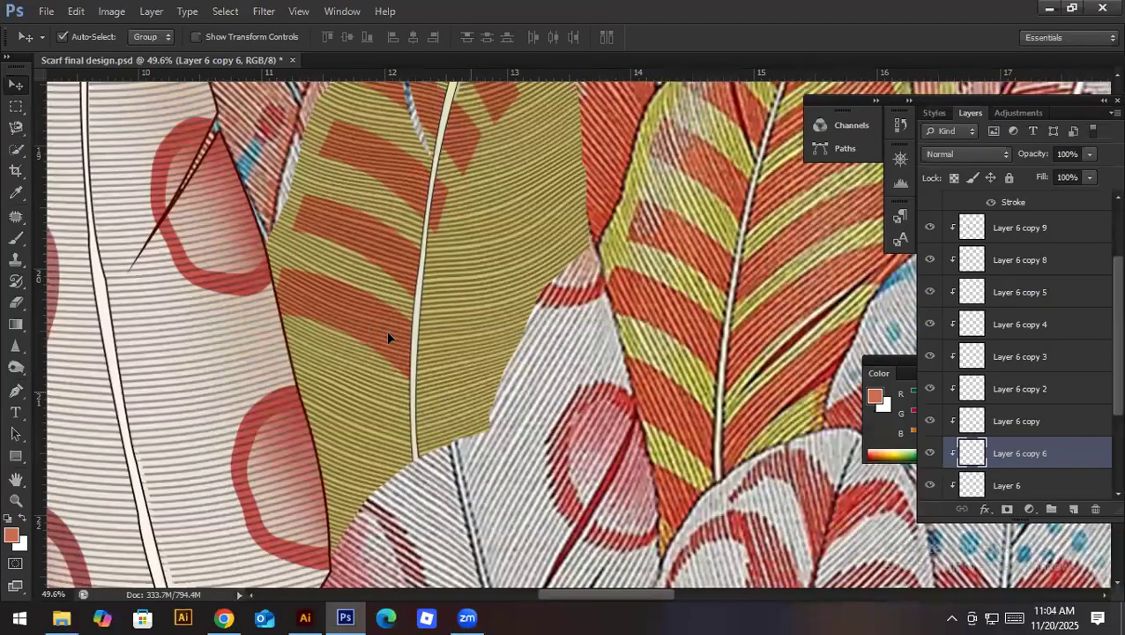
{"action": "key", "text": "ctrl+t"}
{"action": "left_click_drag", "start_coordinate": [386, 331], "coordinate": [390, 427]}
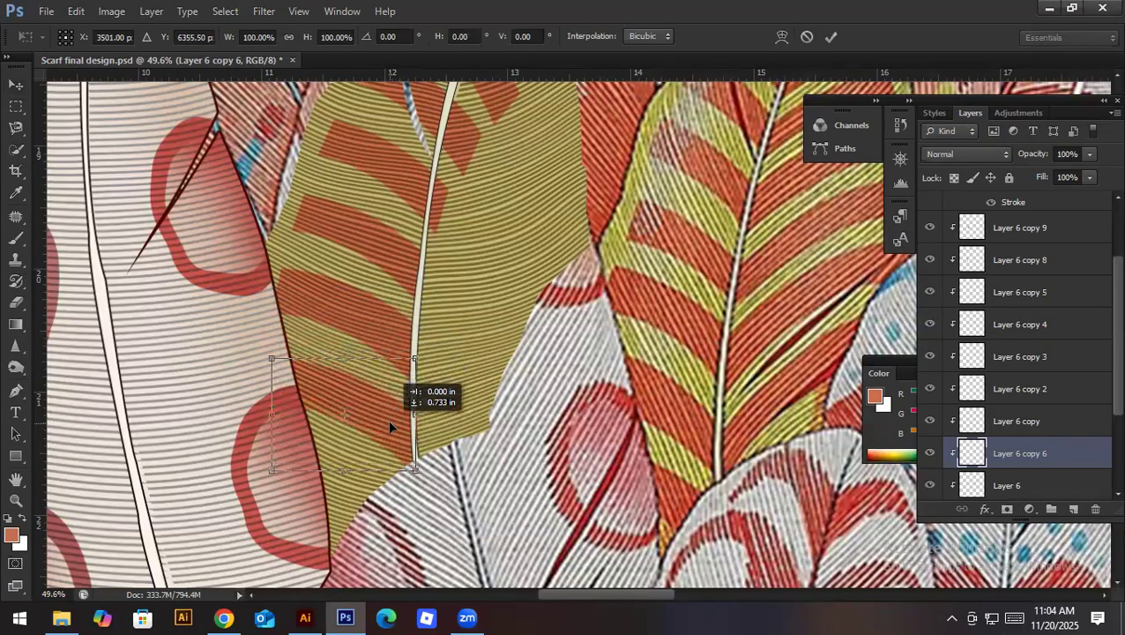
{"action": "key", "text": "Return"}
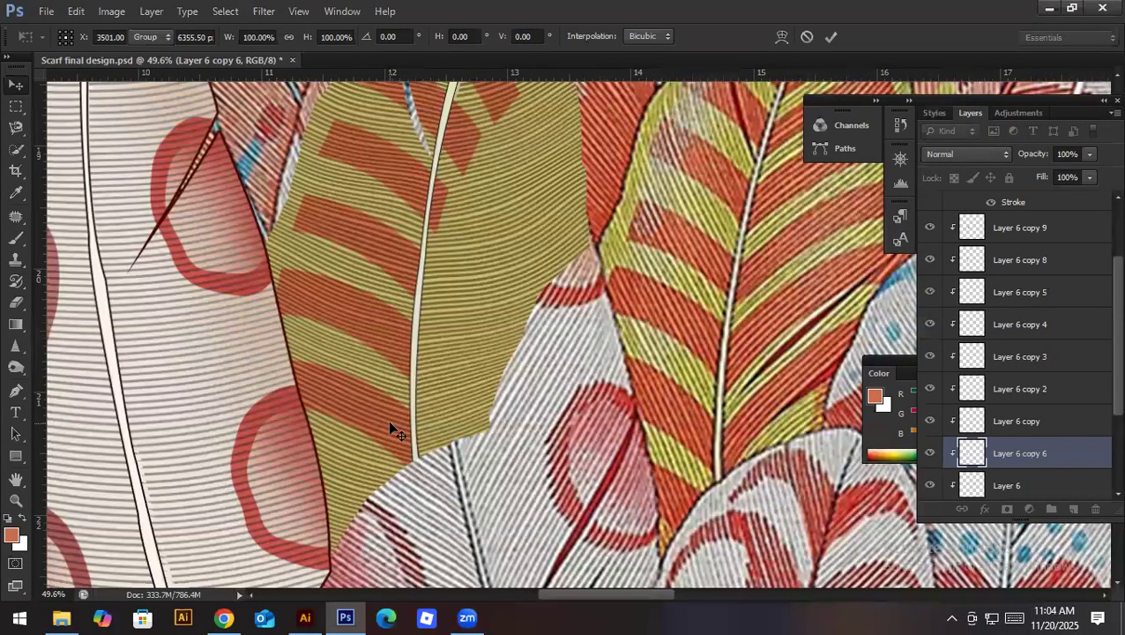
Step: Add a clipped copy of the Layer 6 copy 6 band directly below it at the feather's base
{"action": "key", "text": "ctrl+j"}
{"action": "left_click", "coordinate": [1001, 465], "text": "alt"}
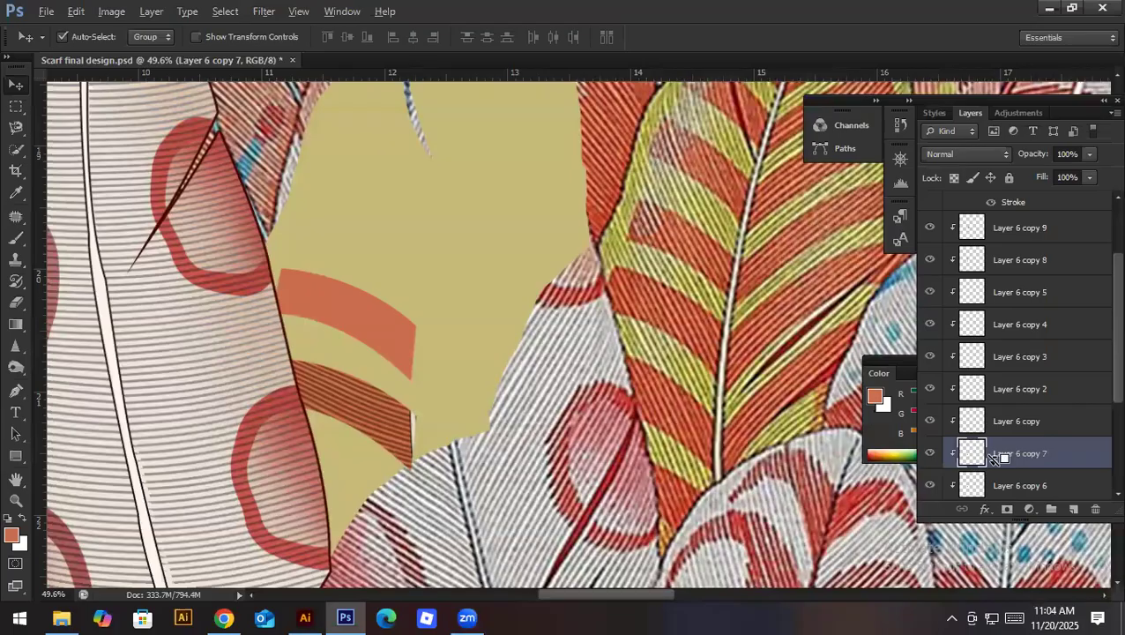
{"action": "key", "text": "ctrl+t"}
{"action": "left_click_drag", "start_coordinate": [395, 422], "coordinate": [371, 522]}
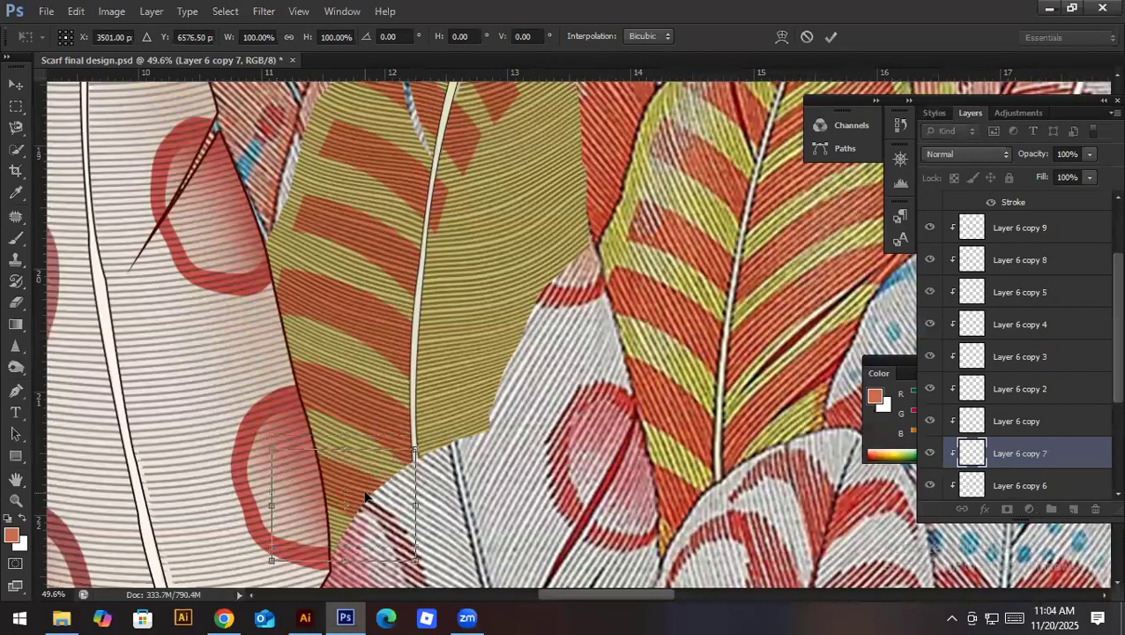
{"action": "key", "text": "Return"}
{"action": "scroll", "coordinate": [462, 326], "scroll_direction": "down", "scroll_amount": 2}
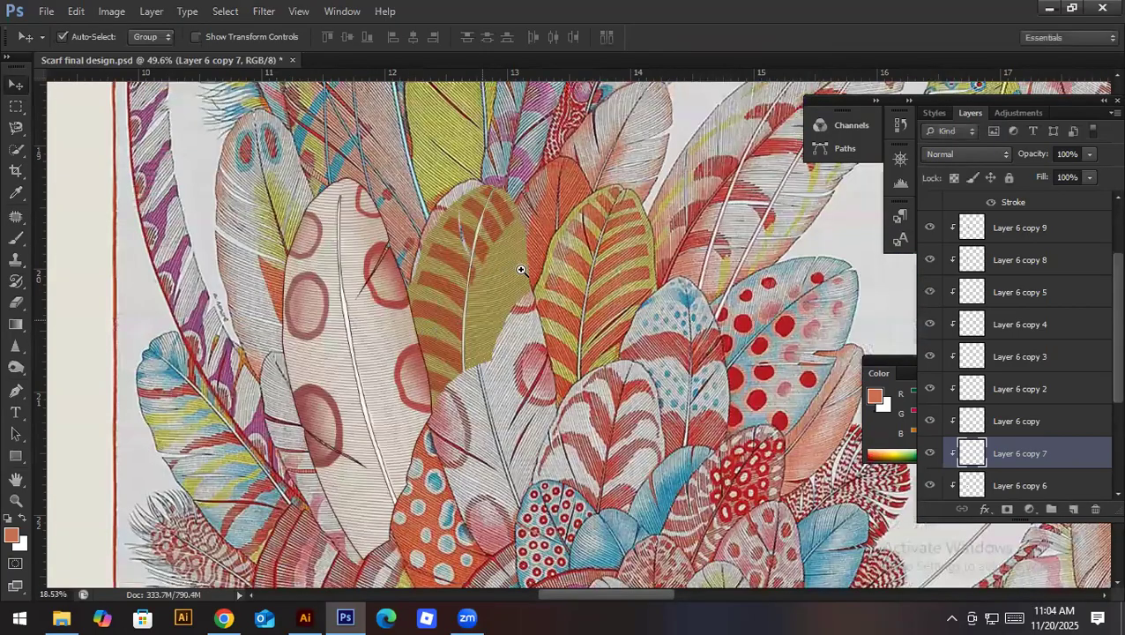
{"action": "scroll", "coordinate": [520, 269], "scroll_direction": "up", "scroll_amount": 2}
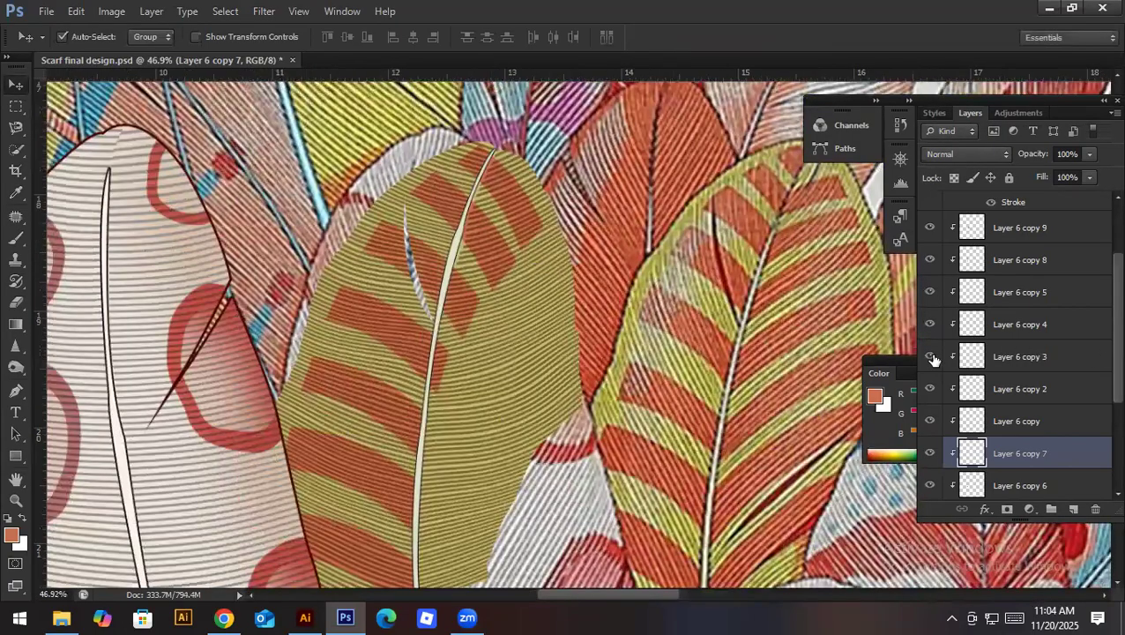
Step: Erase the part of the Layer 6 copy 3 band crossing the midrib with a size 125 eraser and save the document
{"action": "left_click", "coordinate": [999, 358]}
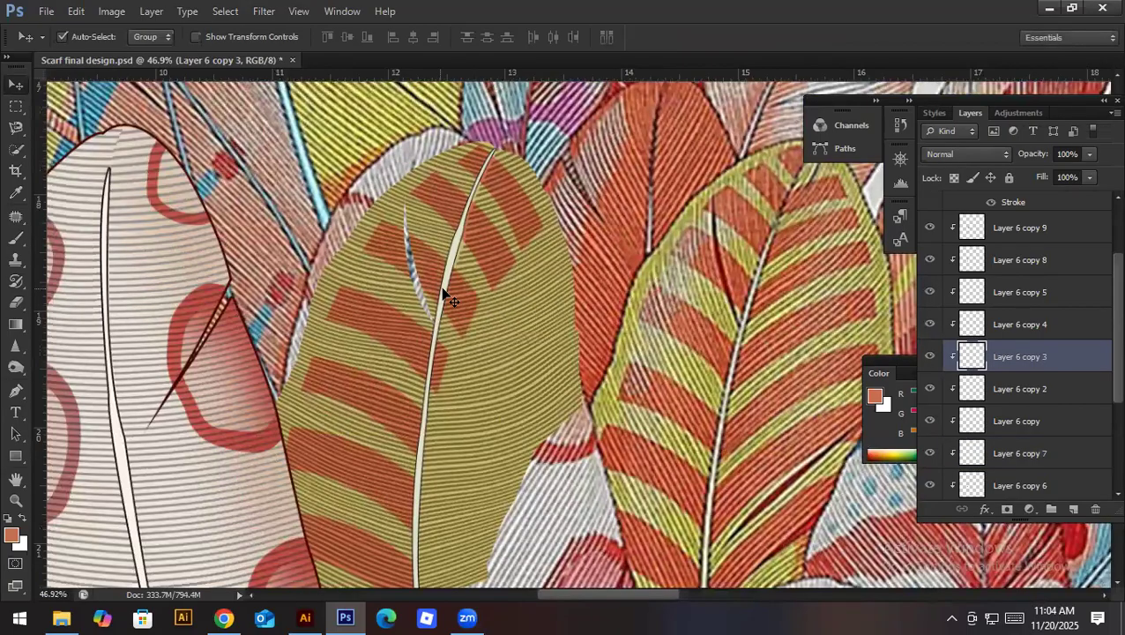
{"action": "key", "text": "e"}
{"action": "key", "text": "bracketleft"}
{"action": "key", "text": "bracketleft"}
{"action": "key", "text": "bracketleft"}
{"action": "key", "text": "bracketleft"}
{"action": "key", "text": "bracketleft"}
{"action": "key", "text": "bracketleft"}
{"action": "key", "text": "bracketleft"}
{"action": "key", "text": "bracketleft"}
{"action": "key", "text": "bracketleft"}
{"action": "key", "text": "bracketleft"}
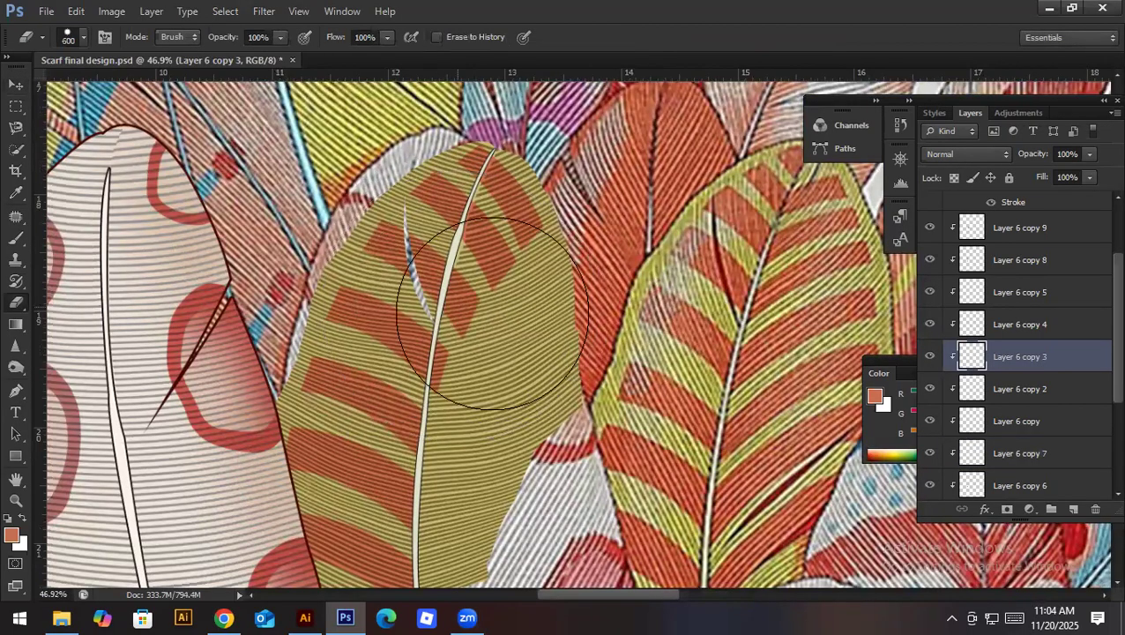
{"action": "key", "text": "bracketleft"}
{"action": "key", "text": "bracketleft"}
{"action": "key", "text": "bracketleft"}
{"action": "key", "text": "bracketleft"}
{"action": "key", "text": "ctrl+s"}
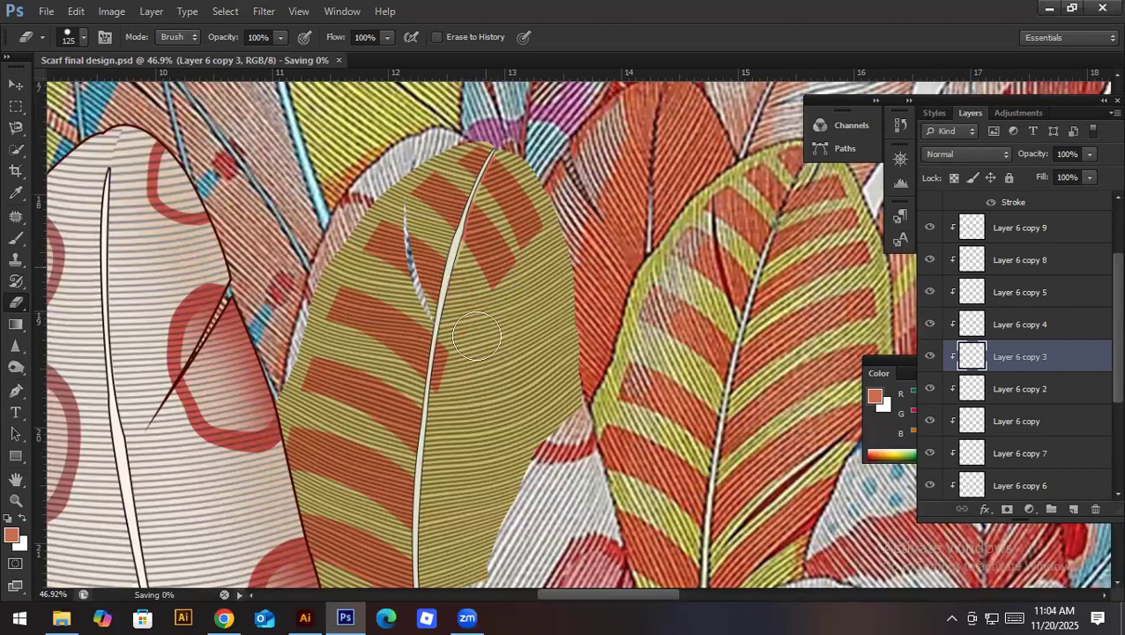
Step: Erase the parts of the Layer 6 copy 2, copy 4 and copy 5 bands that extend past the midrib
{"action": "left_click", "coordinate": [1009, 388]}
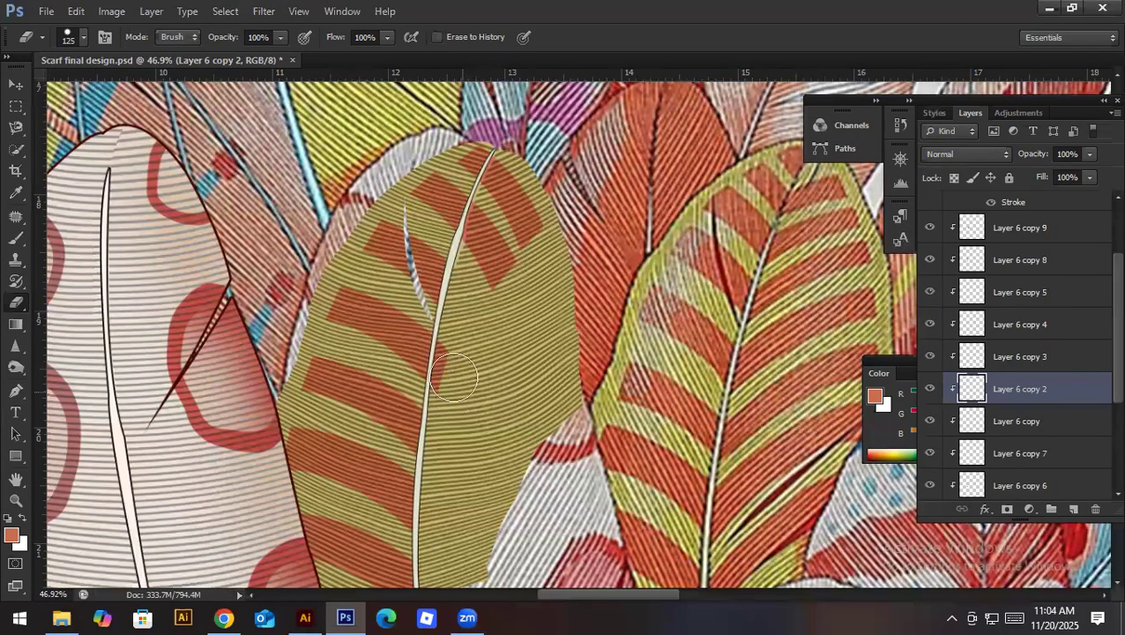
{"action": "left_click", "coordinate": [1004, 324]}
{"action": "mouse_move", "coordinate": [494, 280]}
{"action": "left_mouse_down"}
{"action": "mouse_move", "coordinate": [484, 240]}
{"action": "mouse_move", "coordinate": [504, 200]}
{"action": "mouse_move", "coordinate": [491, 215]}
{"action": "left_mouse_up"}
{"action": "left_click", "coordinate": [507, 237]}
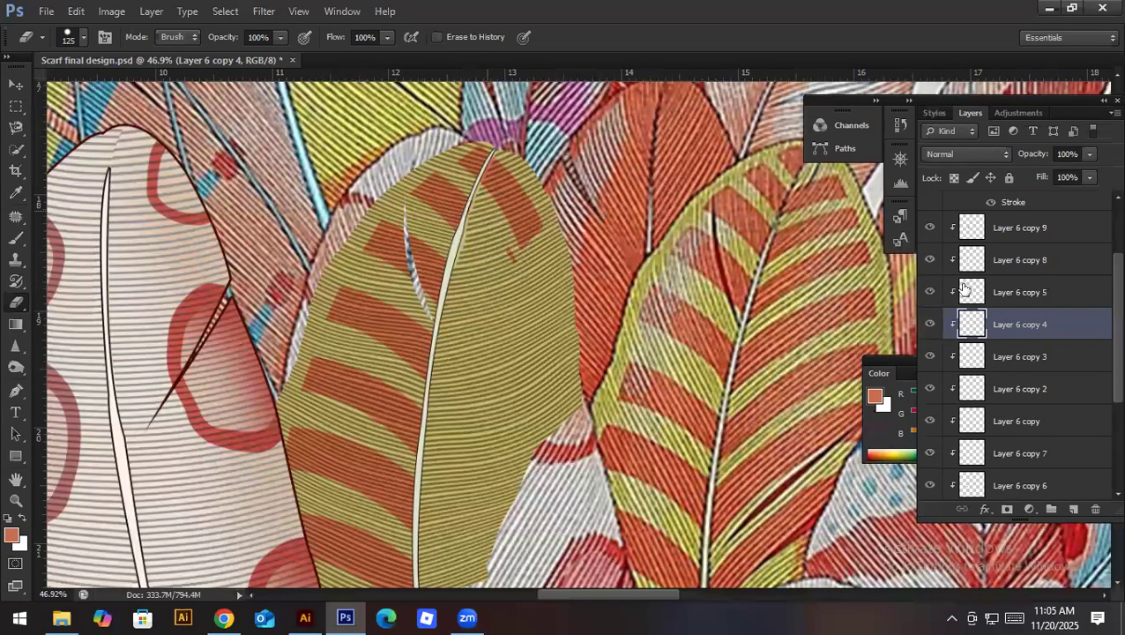
{"action": "left_click", "coordinate": [1020, 292]}
{"action": "mouse_move", "coordinate": [501, 186]}
{"action": "left_mouse_down"}
{"action": "mouse_move", "coordinate": [506, 173]}
{"action": "mouse_move", "coordinate": [522, 231]}
{"action": "left_mouse_up"}
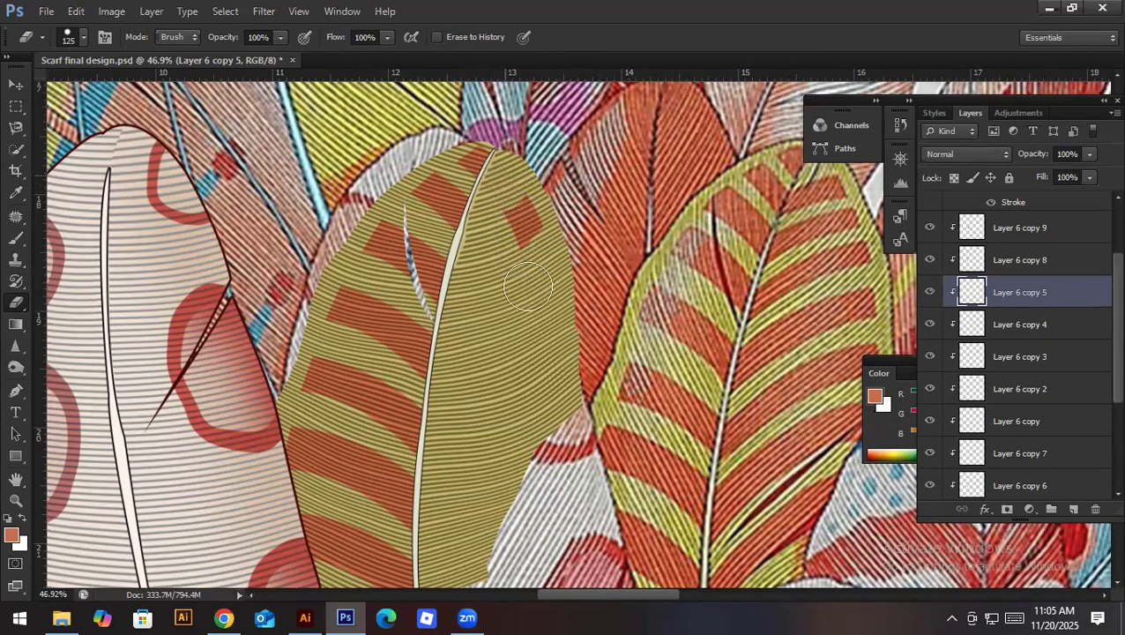
{"action": "key", "text": "v"}
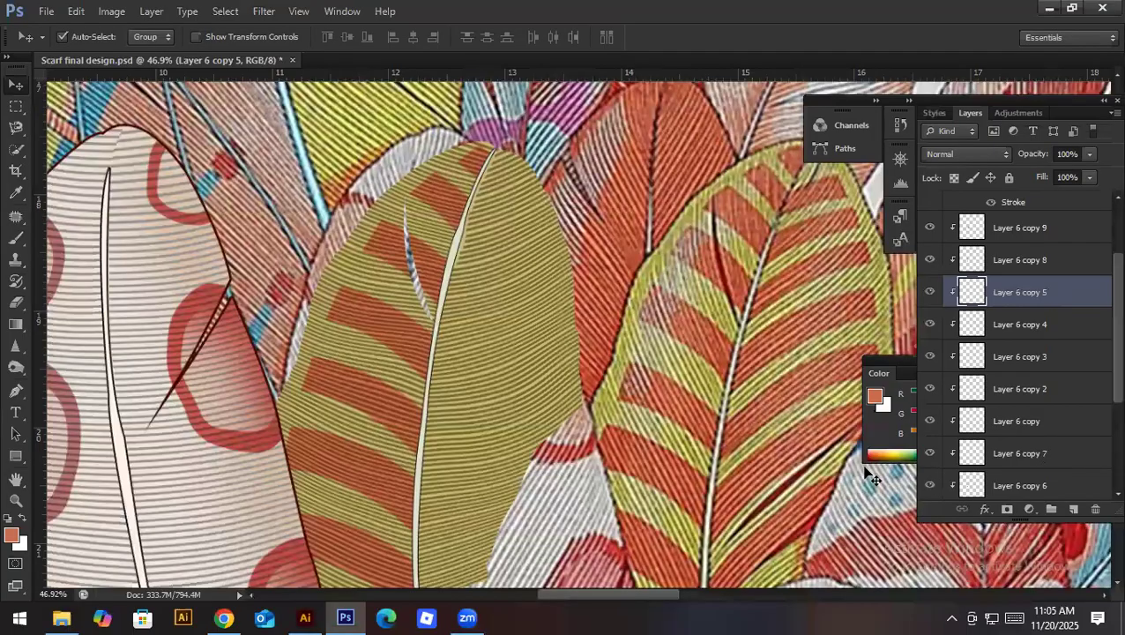
Step: Move Layer 6 directly above Layer 6 copy 7 in the layer stack
{"action": "scroll", "coordinate": [868, 476], "scroll_direction": "down", "scroll_amount": 2}
{"action": "left_click", "coordinate": [943, 463], "text": "shift"}
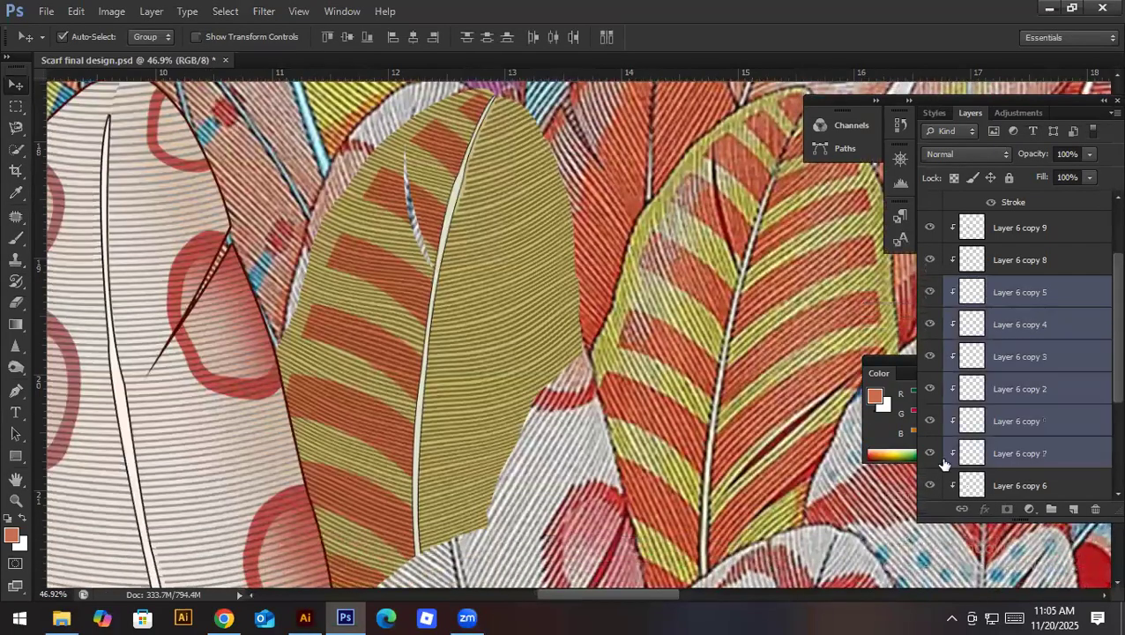
{"action": "left_click", "coordinate": [929, 420]}
{"action": "left_click", "coordinate": [929, 421]}
{"action": "left_click", "coordinate": [1026, 421]}
{"action": "left_click", "coordinate": [1021, 294], "text": "shift"}
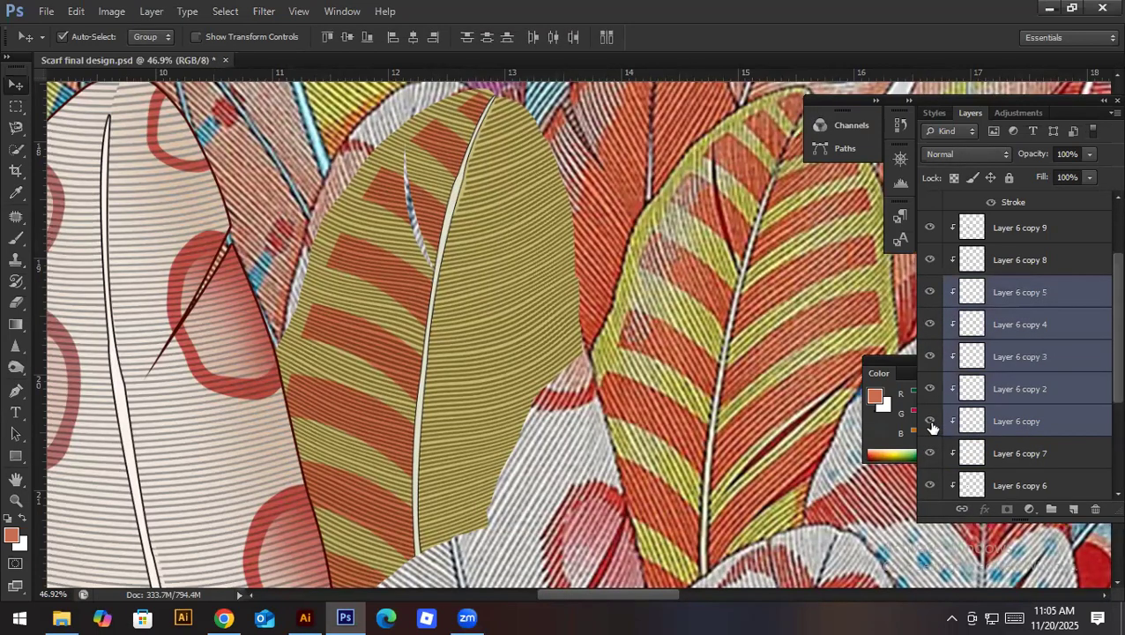
{"action": "scroll", "coordinate": [1023, 446], "scroll_direction": "down", "scroll_amount": 1}
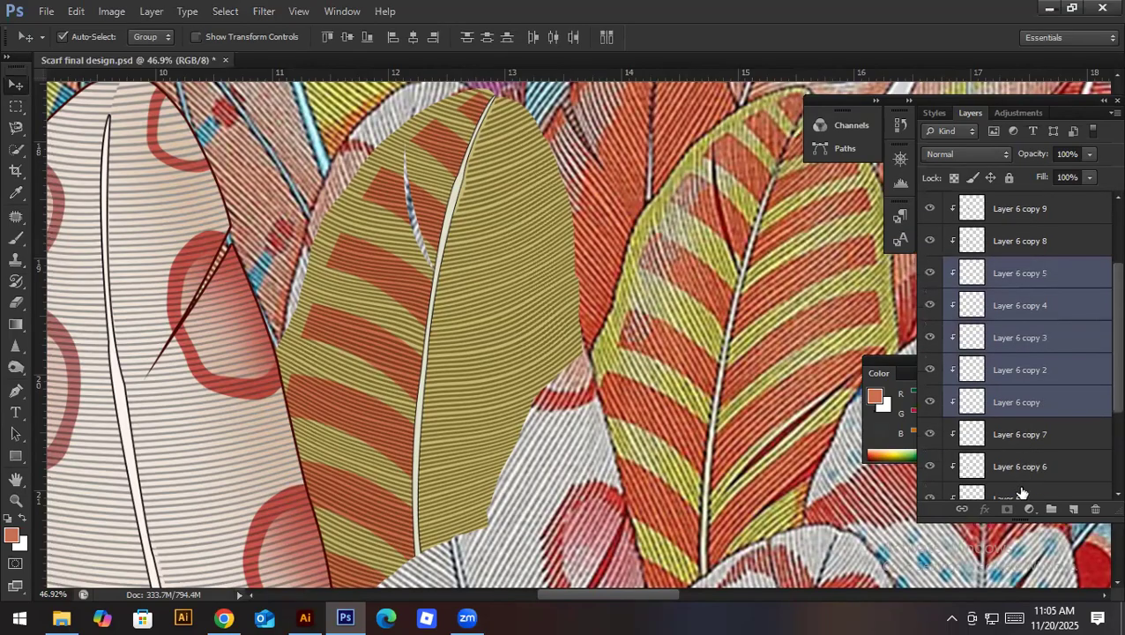
{"action": "scroll", "coordinate": [1026, 473], "scroll_direction": "down", "scroll_amount": 1}
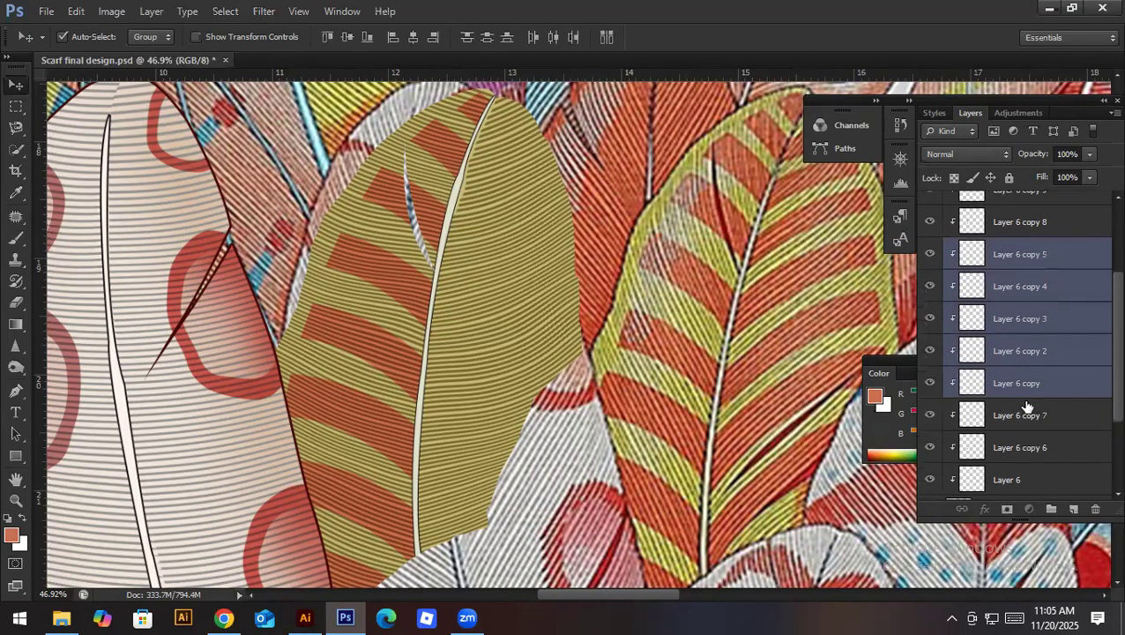
{"action": "left_click", "coordinate": [1026, 406]}
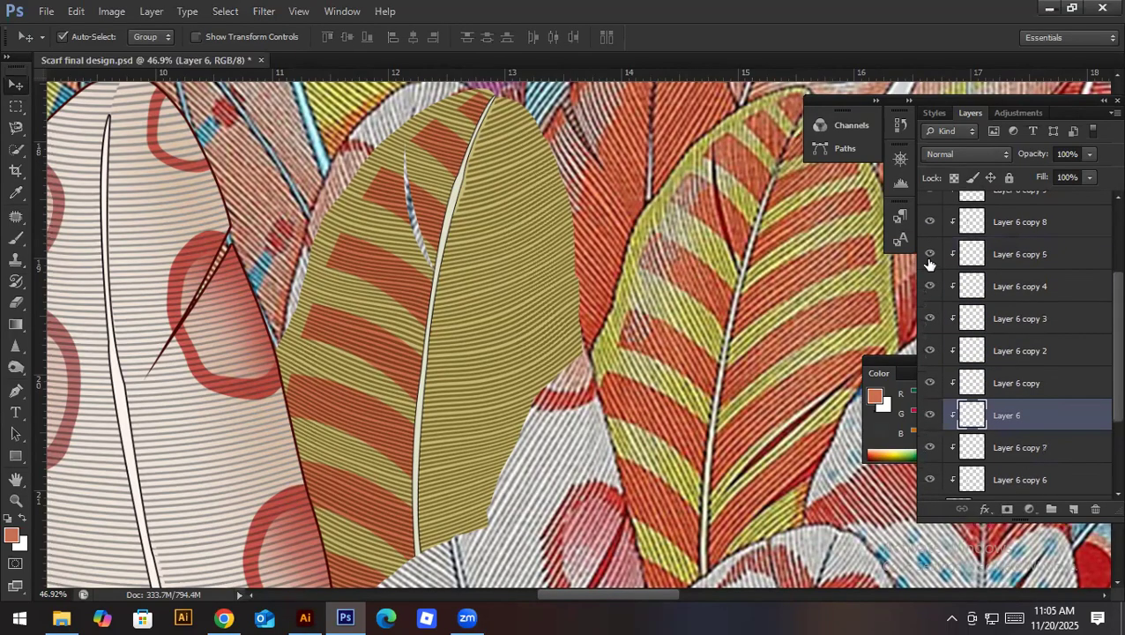
Step: Duplicate the six bands from Layer 6 through Layer 6 copy 5, flip the copies horizontally and move them to the feather's right half
{"action": "left_click", "coordinate": [1080, 254], "text": "shift"}
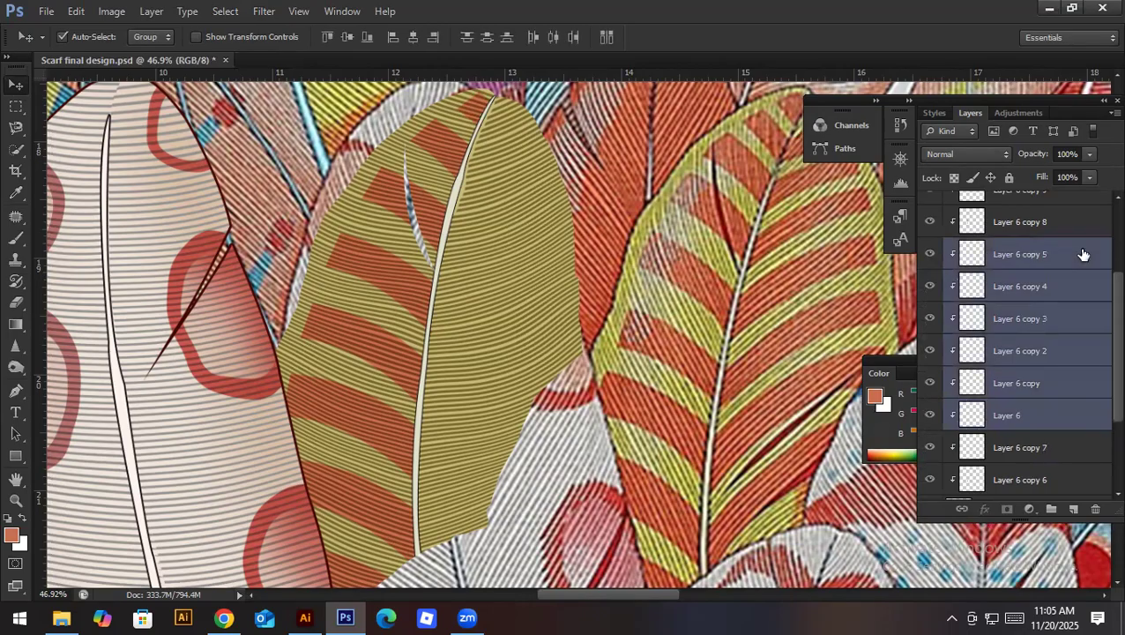
{"action": "left_click", "coordinate": [930, 384]}
{"action": "key", "text": "ctrl+j"}
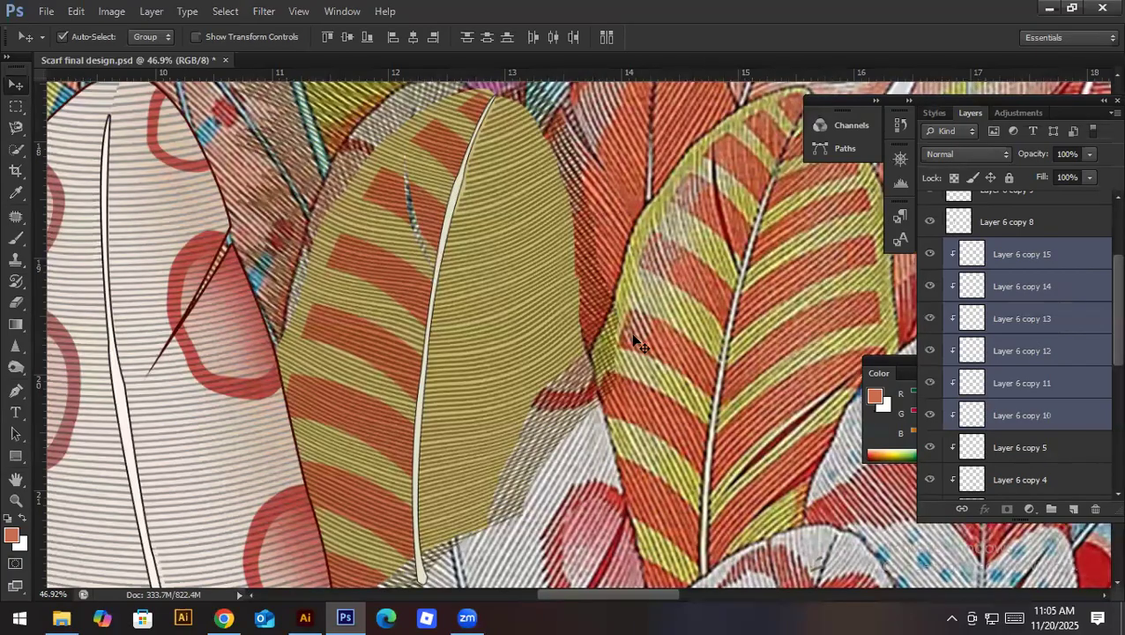
{"action": "key", "text": "ctrl+t"}
{"action": "right_click", "coordinate": [506, 361]}
{"action": "left_click", "coordinate": [578, 329]}
{"action": "left_click_drag", "start_coordinate": [489, 289], "coordinate": [608, 348]}
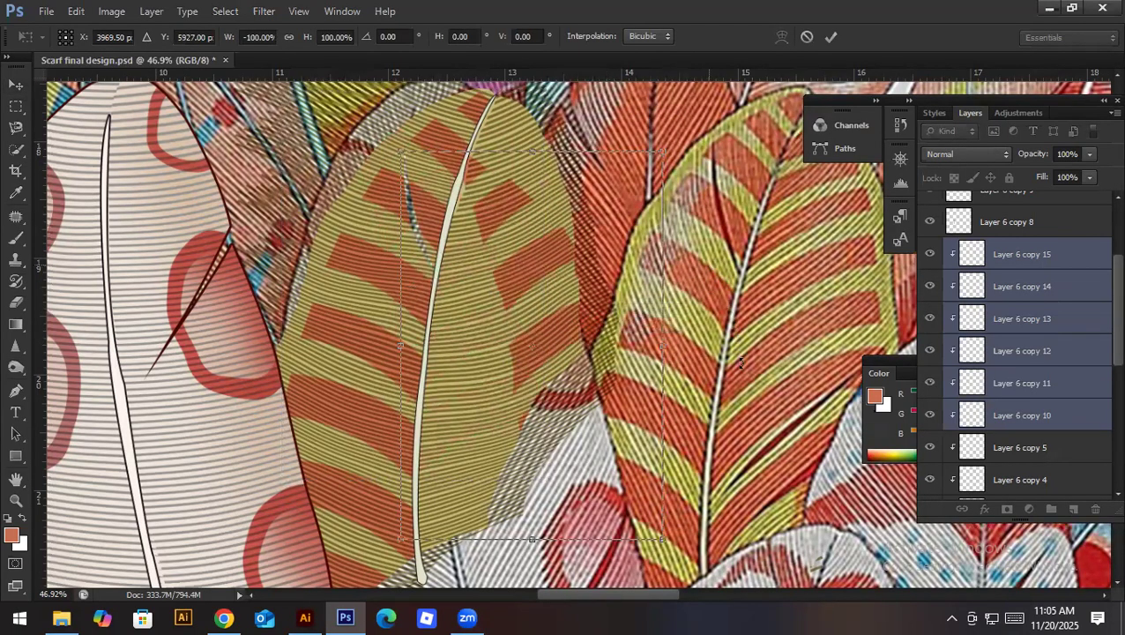
Step: Rotate the mirrored bands clockwise and fit them against the right side of the midrib
{"action": "left_click_drag", "start_coordinate": [739, 351], "coordinate": [737, 341]}
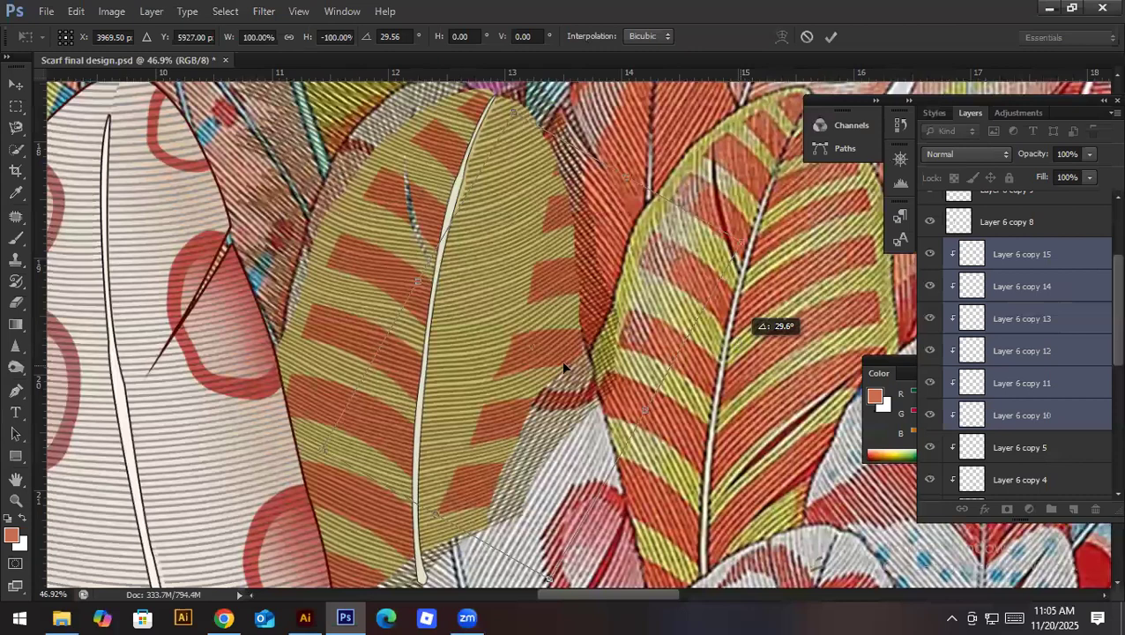
{"action": "left_click_drag", "start_coordinate": [617, 365], "coordinate": [546, 368]}
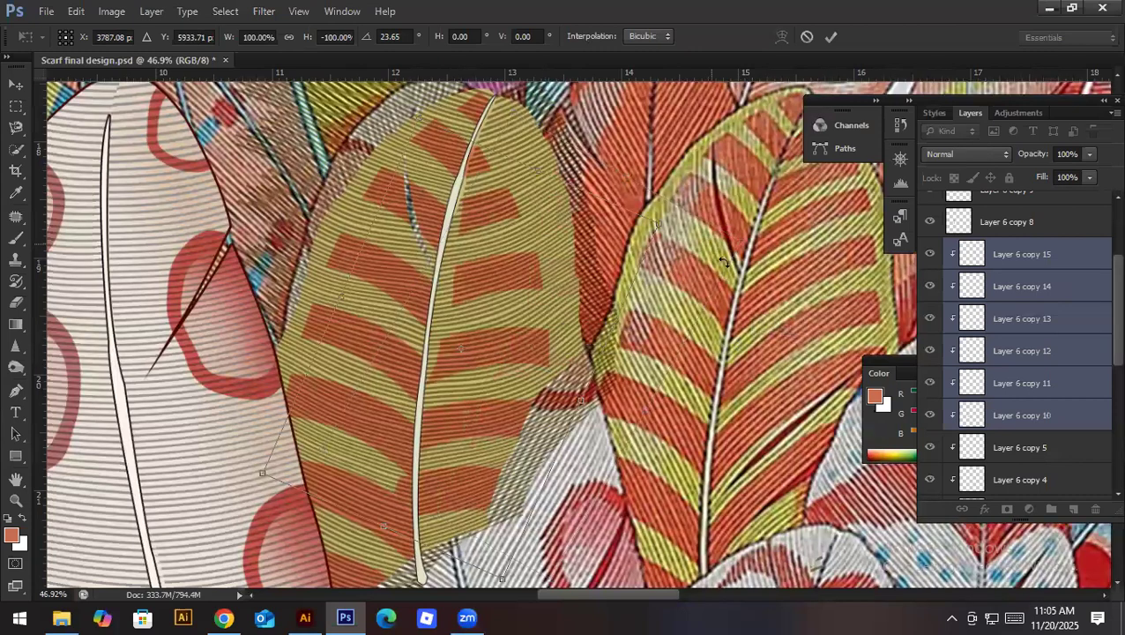
{"action": "left_click_drag", "start_coordinate": [725, 282], "coordinate": [723, 259]}
{"action": "key", "text": "Return"}
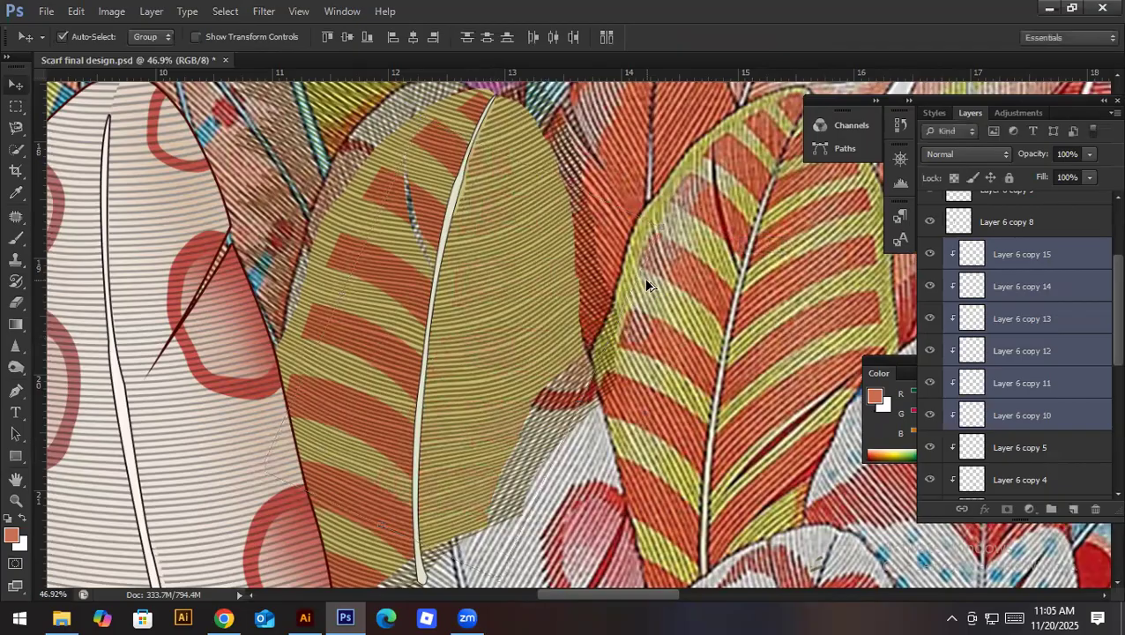
{"action": "left_click", "coordinate": [646, 285]}
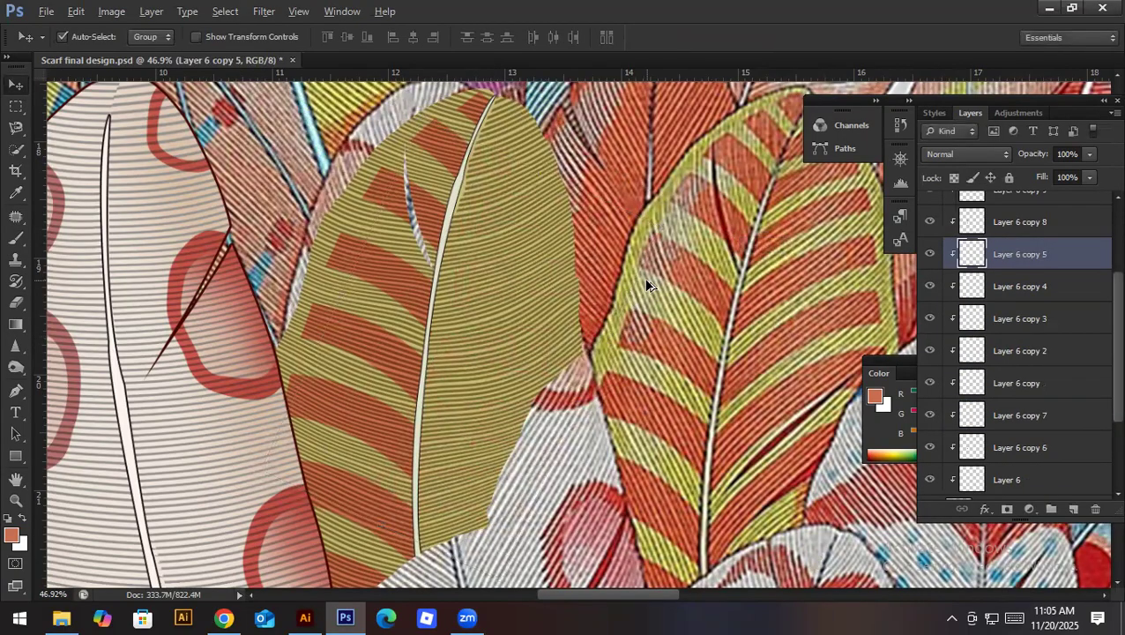
Step: Undo the mirrored copies, the layer reordering, the band erasing and the creation of Layer 6 copy 7
{"action": "key", "text": "ctrl+alt+z"}
{"action": "key", "text": "ctrl+alt+z"}
{"action": "key", "text": "ctrl+alt+z"}
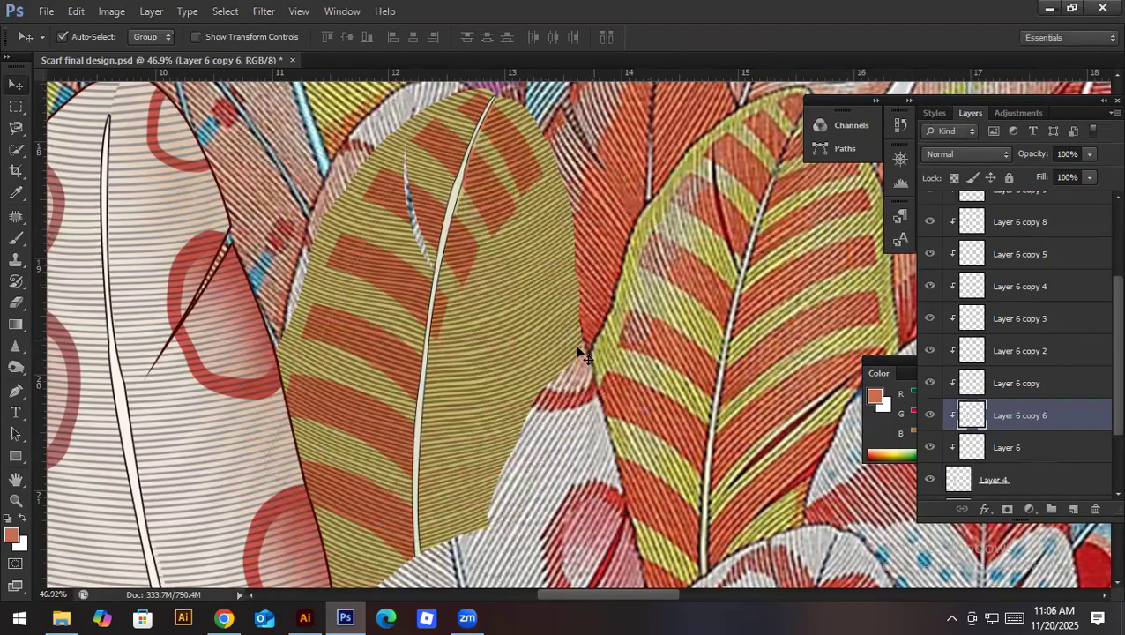
Step: Add a clipped copy of the Layer 6 copy 6 band about 0.77 in straight below it at the feather's base
{"action": "scroll", "coordinate": [492, 385], "scroll_direction": "down", "scroll_amount": 2}
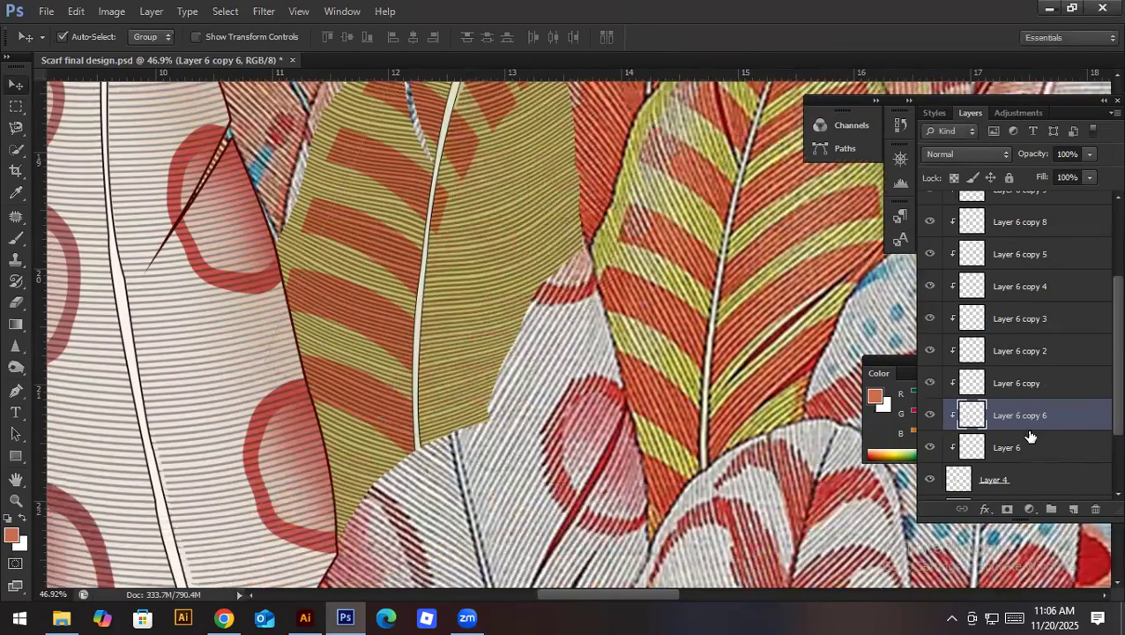
{"action": "scroll", "coordinate": [957, 410], "scroll_direction": "down", "scroll_amount": 1}
{"action": "left_click", "coordinate": [927, 380]}
{"action": "left_click", "coordinate": [927, 379]}
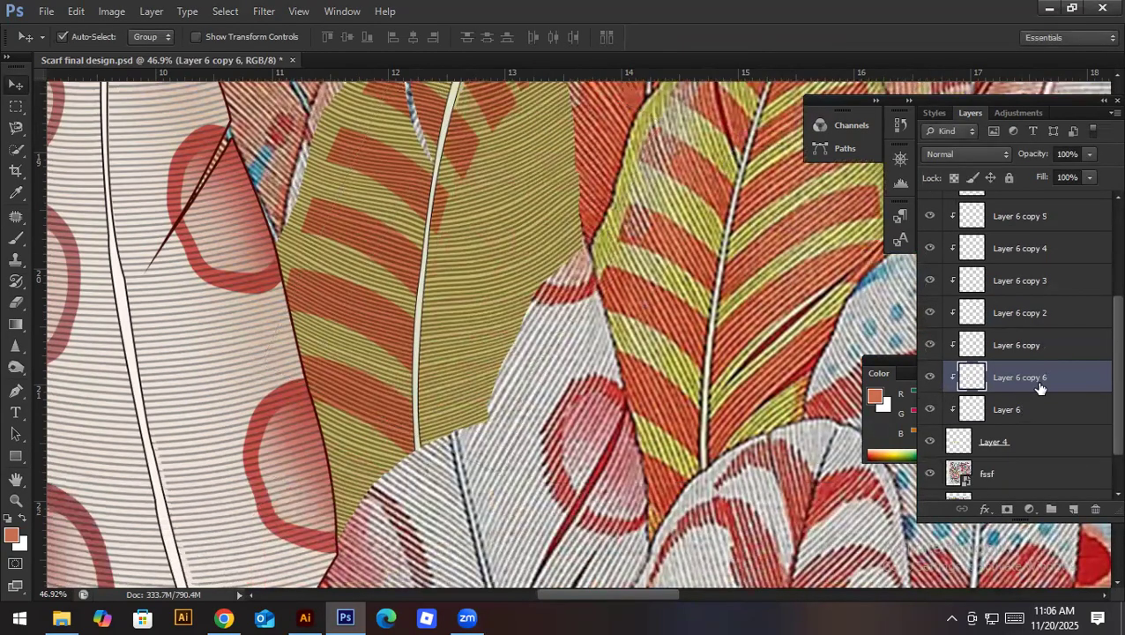
{"action": "key", "text": "ctrl+j"}
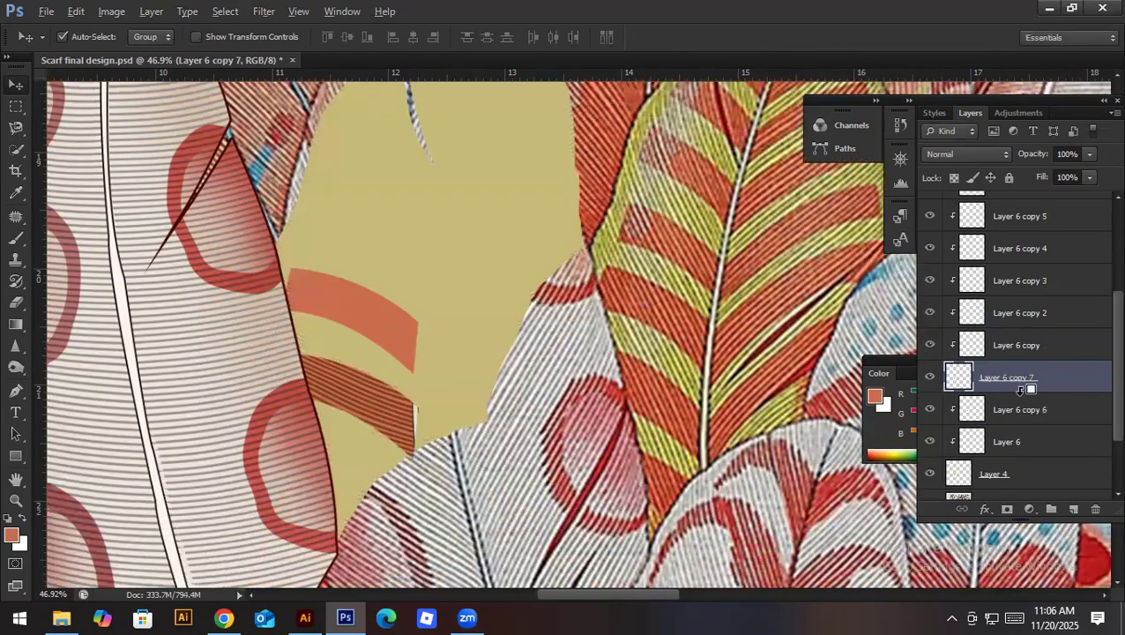
{"action": "left_click", "coordinate": [1022, 388], "text": "alt"}
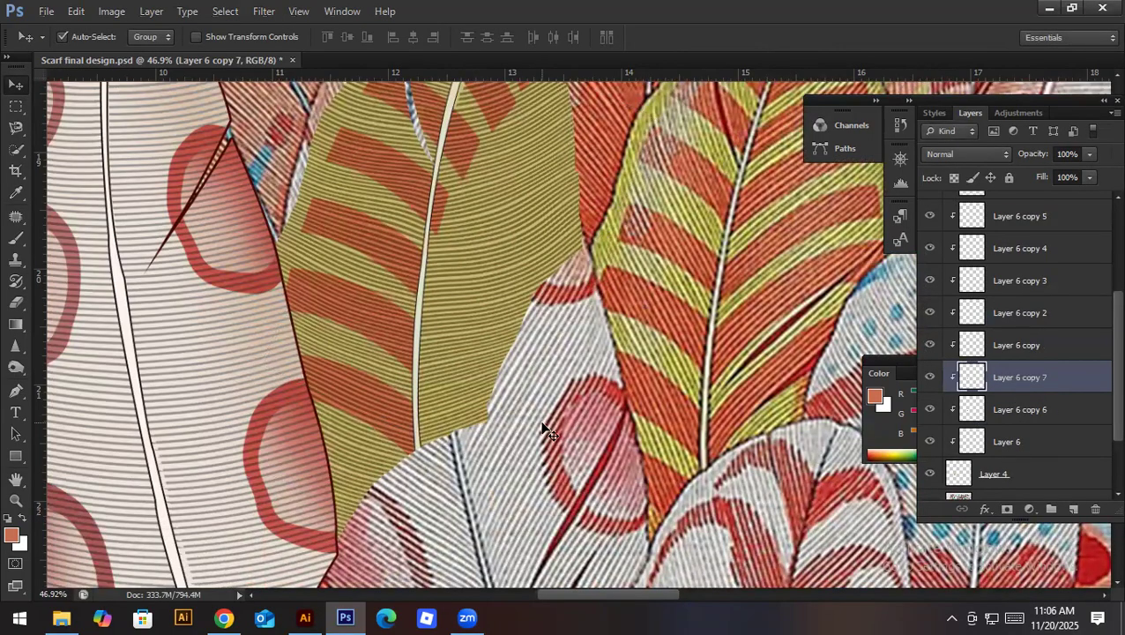
{"action": "key", "text": "ctrl+t"}
{"action": "left_click_drag", "start_coordinate": [384, 455], "coordinate": [380, 474]}
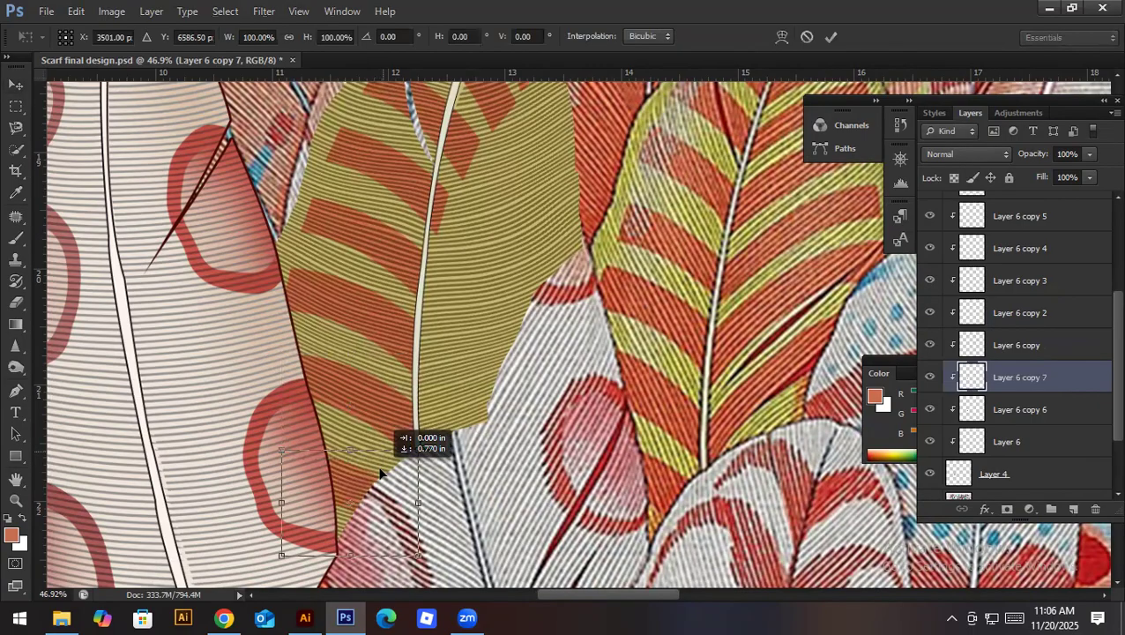
{"action": "key", "text": "Return"}
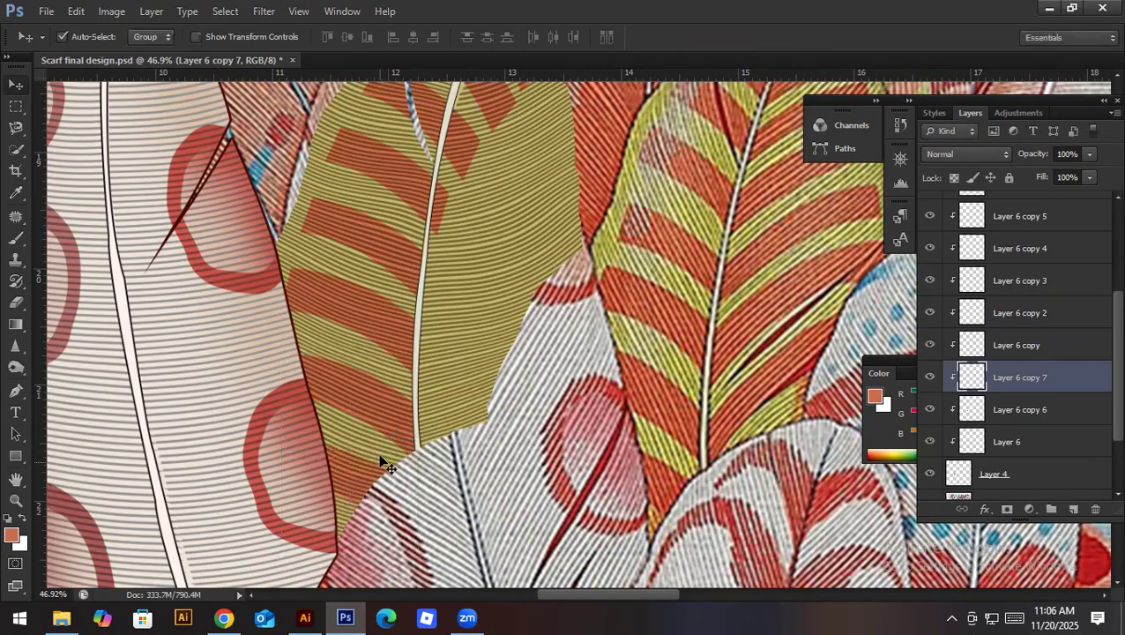
Step: Move Layer 6 above Layer 6 copy 7 in the stack and check what Layer 6 copy 9 and copy 8 contain
{"action": "left_click_drag", "start_coordinate": [1012, 444], "coordinate": [1003, 367]}
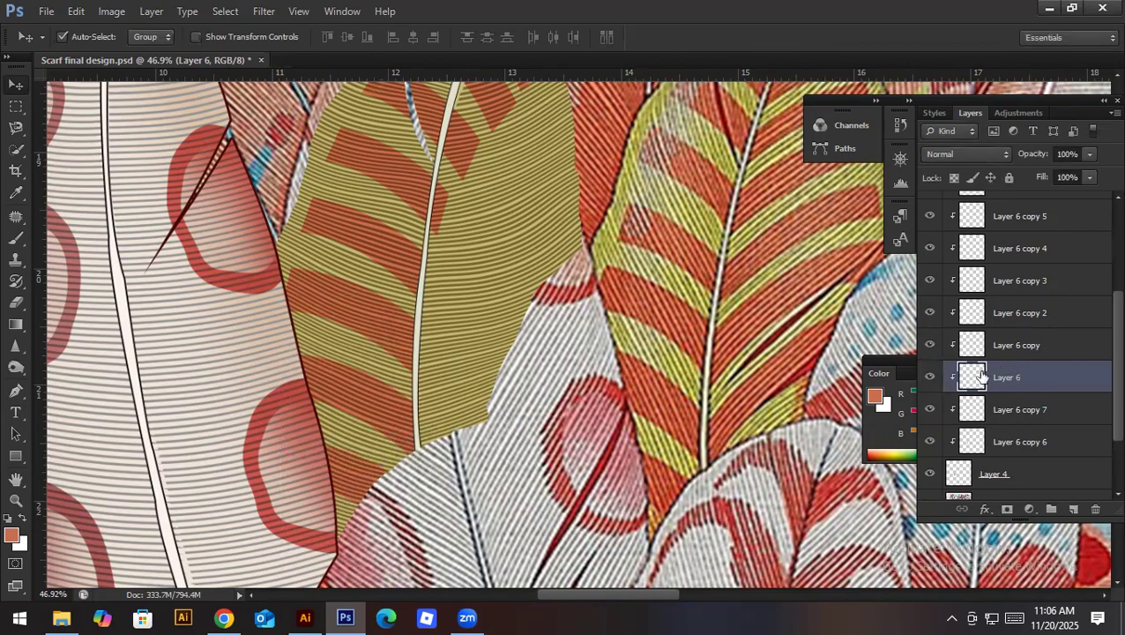
{"action": "scroll", "coordinate": [1004, 376], "scroll_direction": "up", "scroll_amount": 2}
{"action": "left_click", "coordinate": [930, 210]}
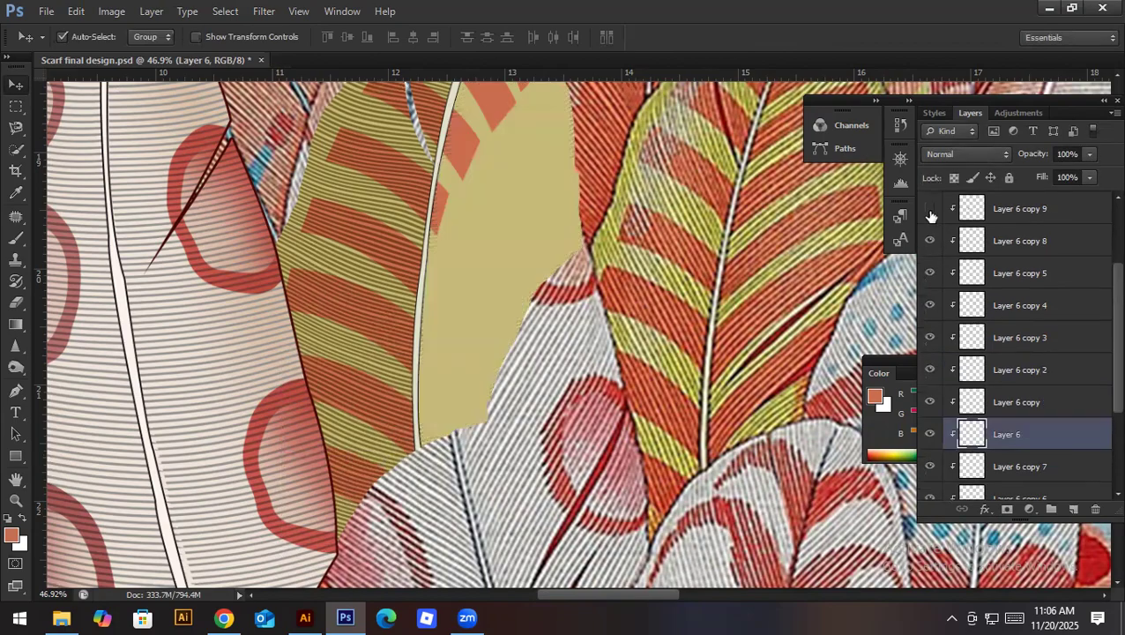
{"action": "left_click", "coordinate": [930, 214]}
{"action": "left_click", "coordinate": [928, 243]}
{"action": "left_click", "coordinate": [928, 244]}
{"action": "left_click", "coordinate": [1003, 243], "text": "shift"}
{"action": "left_click_drag", "start_coordinate": [531, 278], "coordinate": [532, 358]}
{"action": "scroll", "coordinate": [530, 354], "scroll_direction": "up", "scroll_amount": 1}
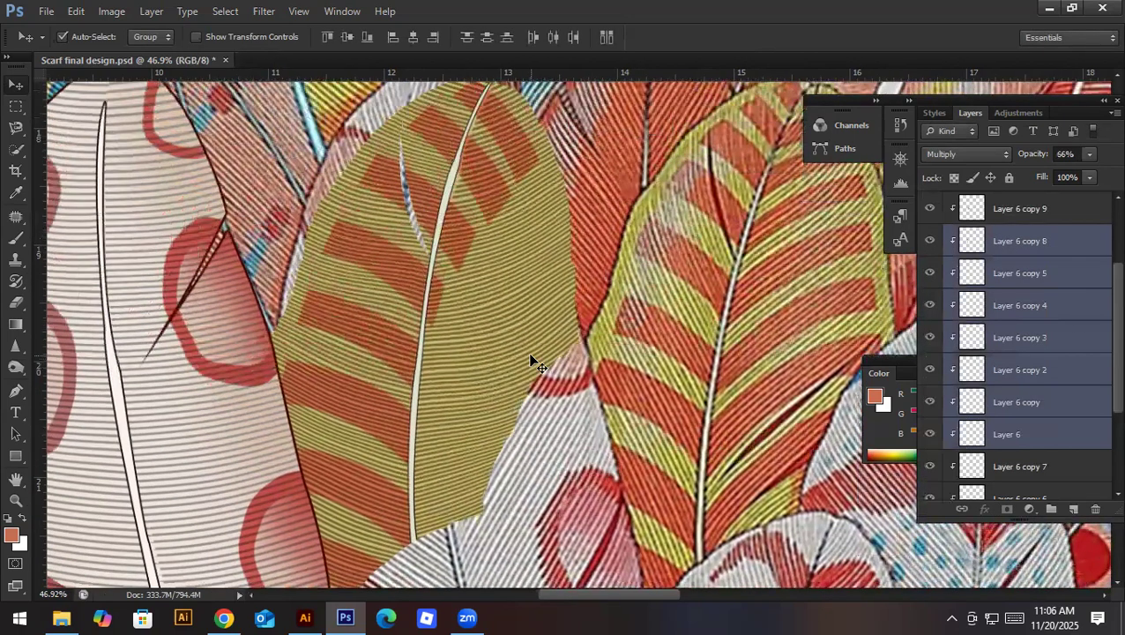
{"action": "key", "text": "ctrl+j"}
{"action": "key", "text": "ctrl+t"}
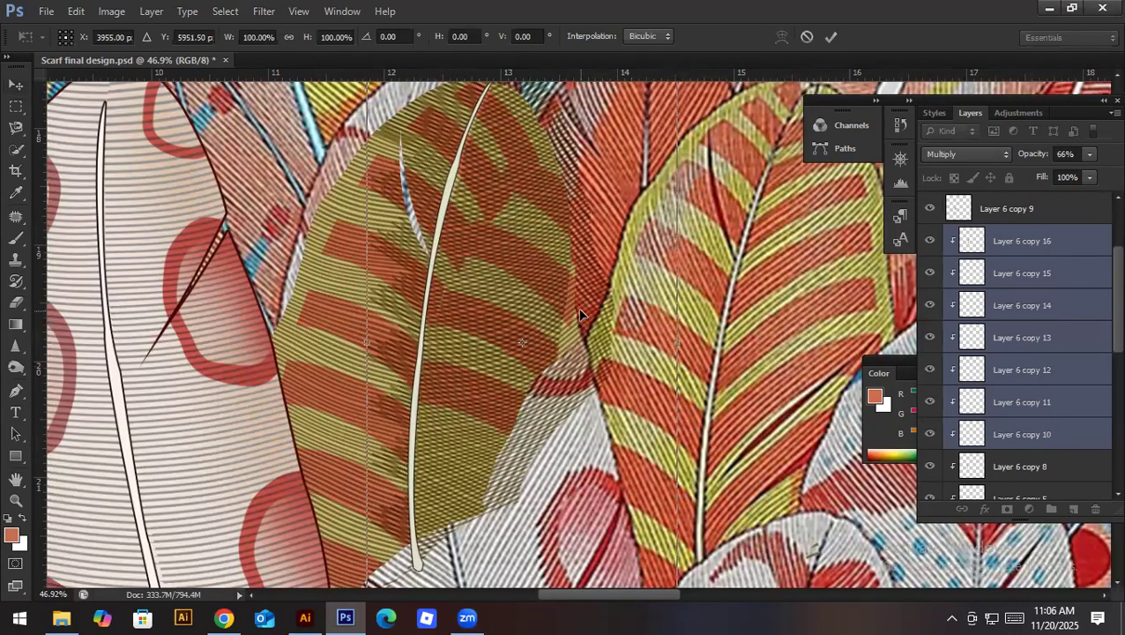
{"action": "key", "text": "Return"}
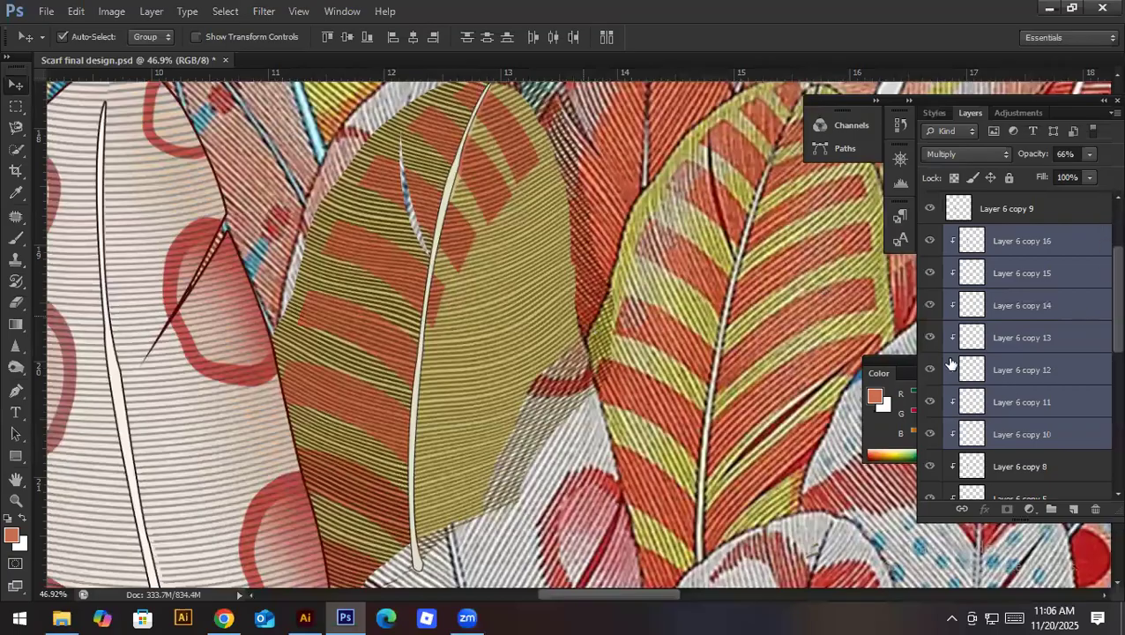
{"action": "key", "text": "ctrl+alt+z"}
Step: Try duplicating the bands from Layer 6 copy 5 down to Layer 6, flipping them horizontally and moving them 1.1 in right
{"action": "left_click", "coordinate": [929, 214]}
{"action": "left_click", "coordinate": [929, 211]}
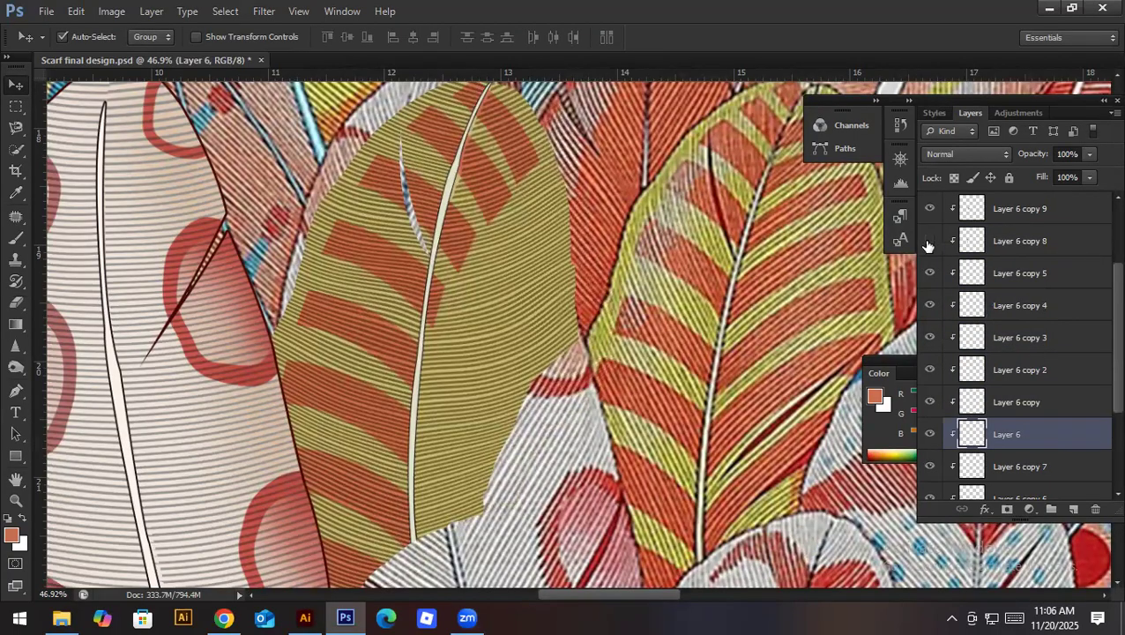
{"action": "left_click", "coordinate": [1011, 276]}
{"action": "left_click", "coordinate": [1032, 431], "text": "shift"}
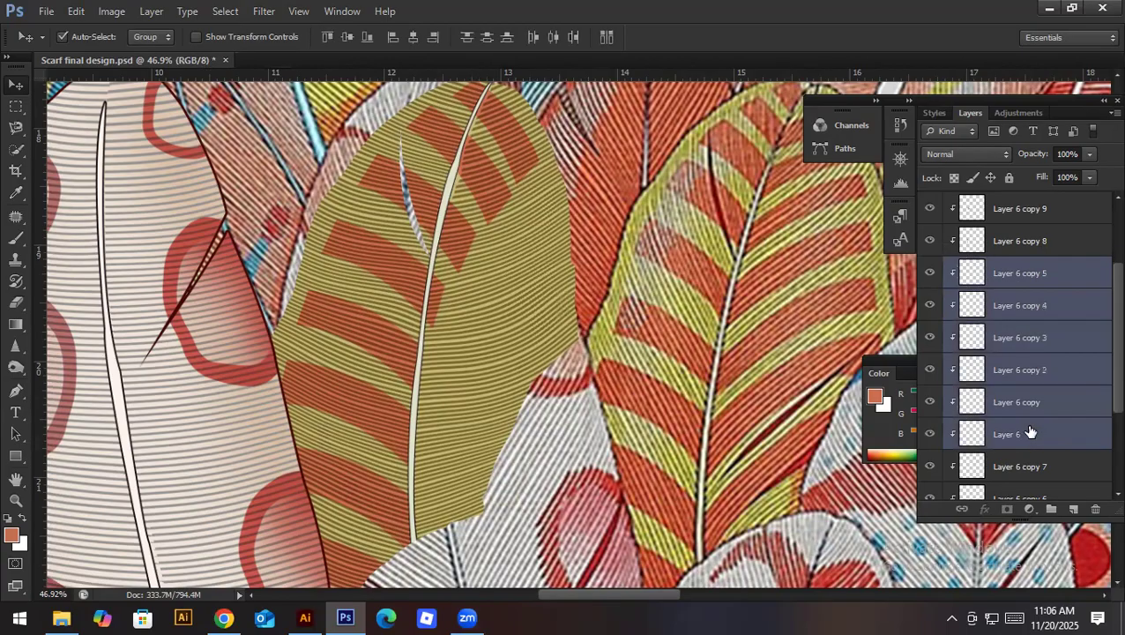
{"action": "key", "text": "ctrl+j"}
{"action": "key", "text": "ctrl+t"}
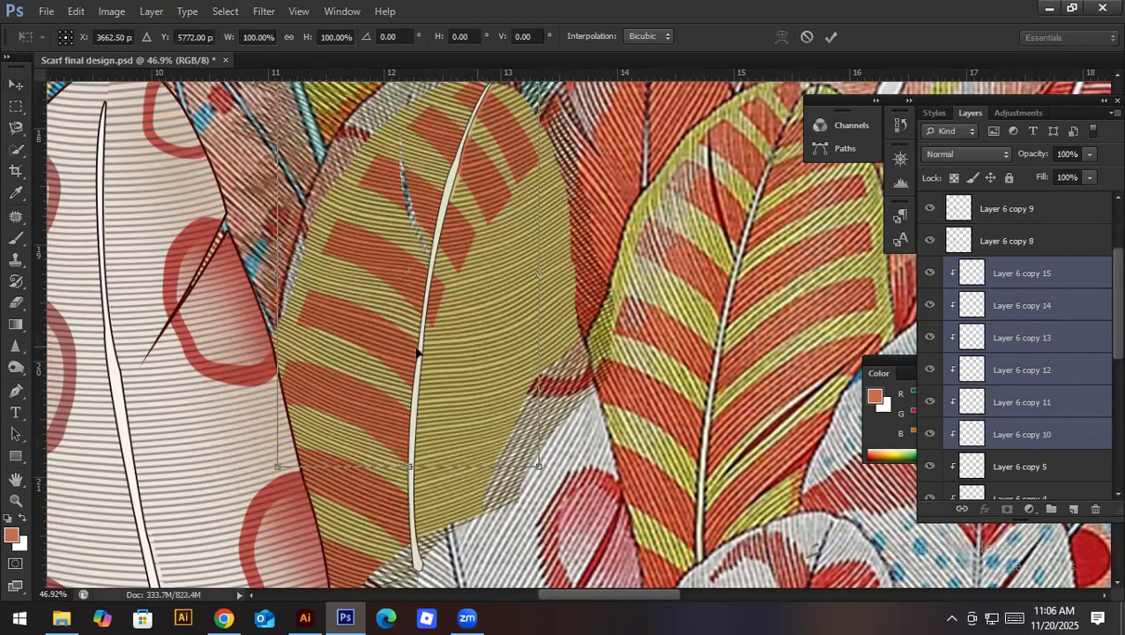
{"action": "right_click", "coordinate": [404, 353]}
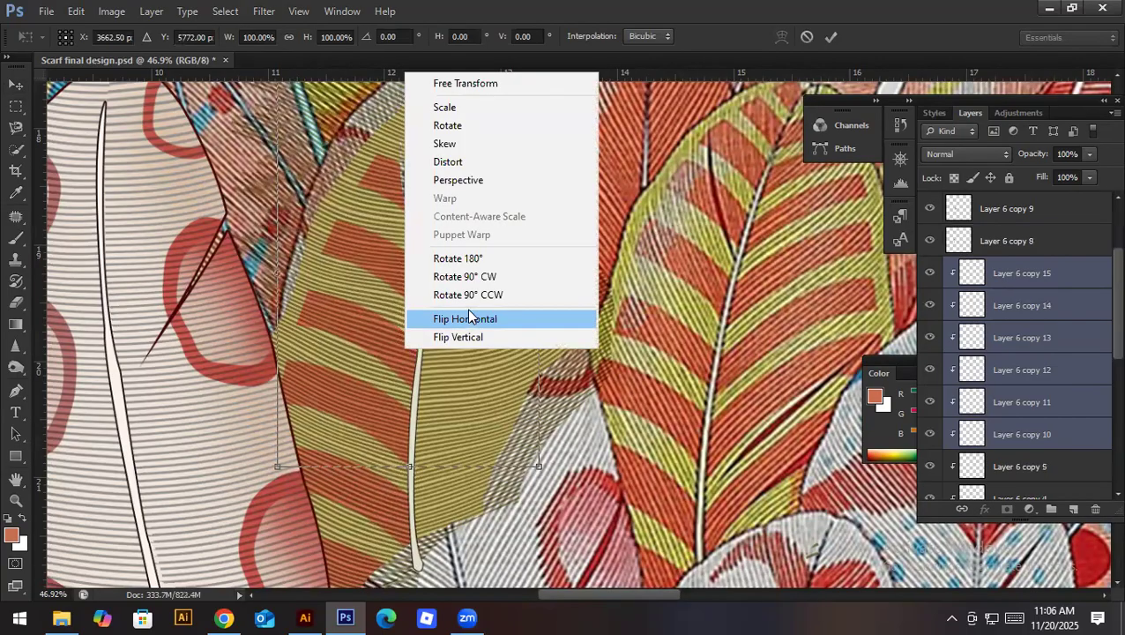
{"action": "left_click", "coordinate": [437, 317]}
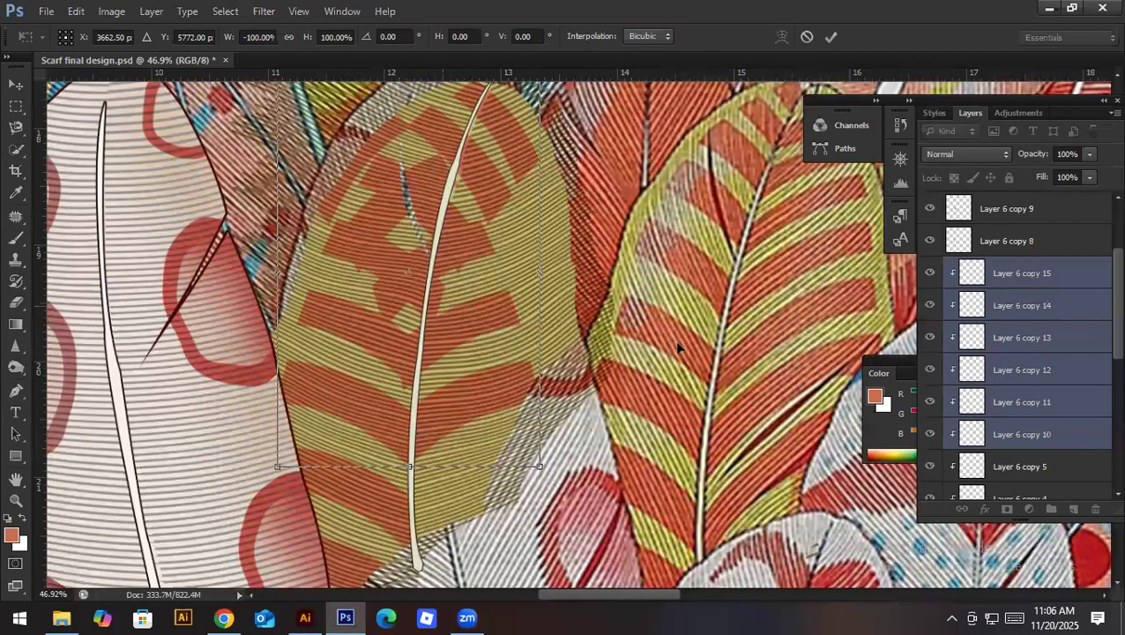
{"action": "left_click_drag", "start_coordinate": [597, 353], "coordinate": [580, 353]}
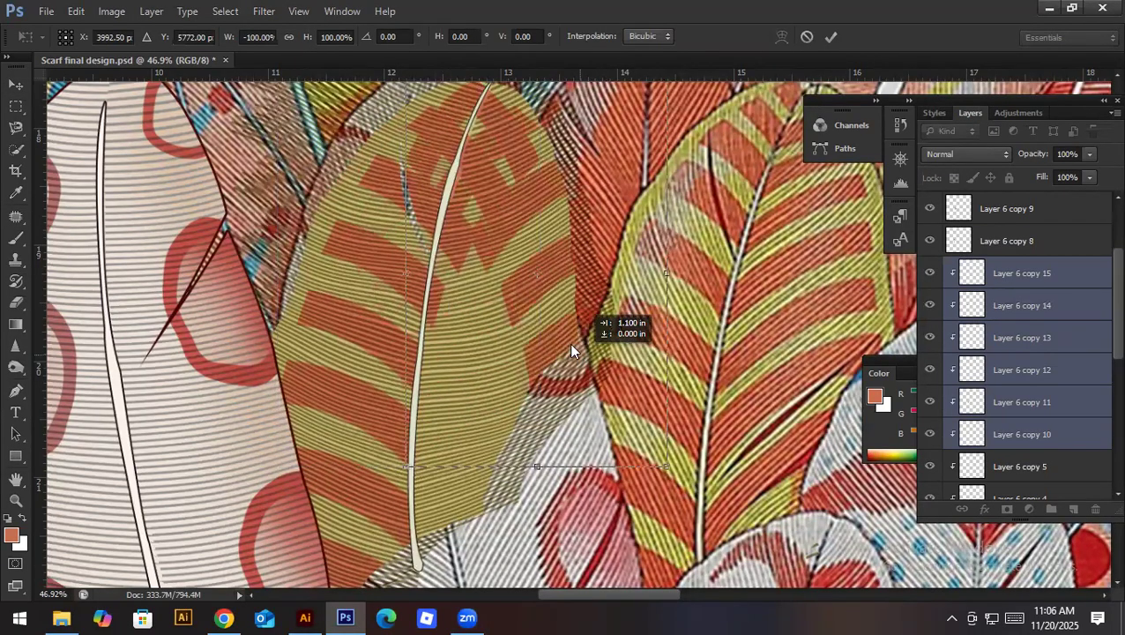
{"action": "key", "text": "Return"}
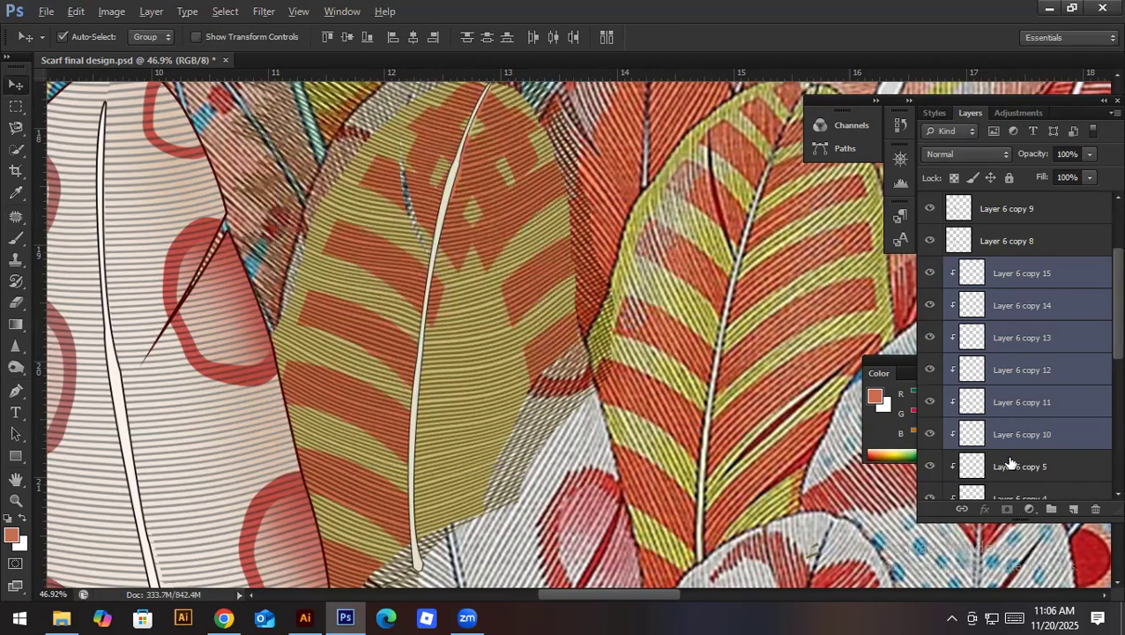
Step: Clip Layer 6 copy 8 and Layer 6 copy 9 to the feather shape again
{"action": "scroll", "coordinate": [1007, 265], "scroll_direction": "up", "scroll_amount": 3}
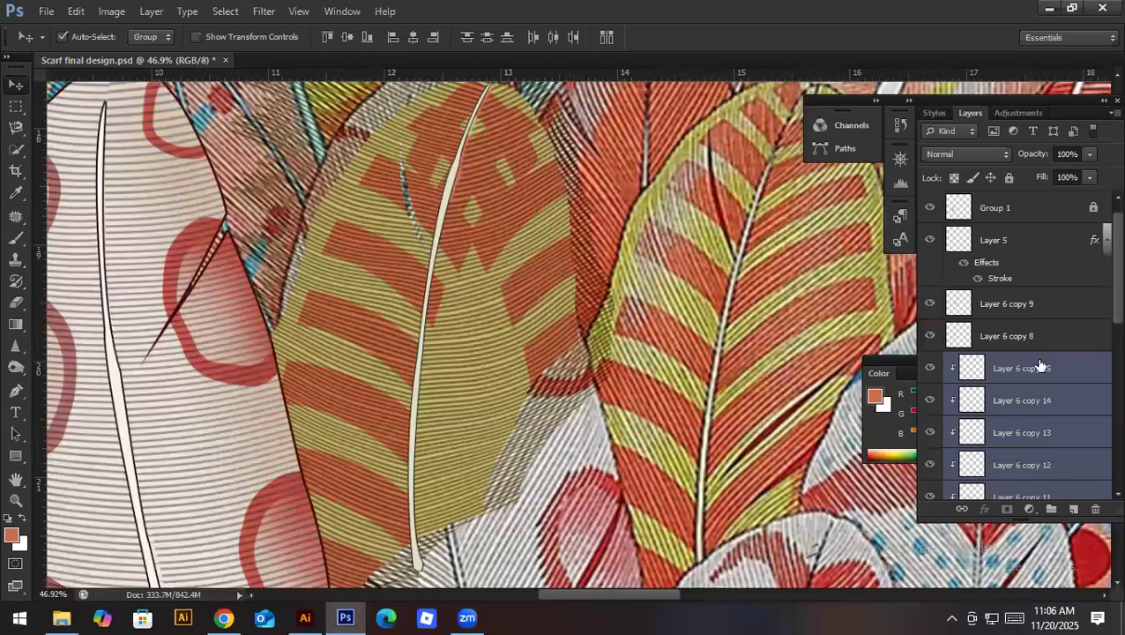
{"action": "scroll", "coordinate": [1027, 326], "scroll_direction": "down", "scroll_amount": 1}
{"action": "left_click_drag", "start_coordinate": [1010, 275], "coordinate": [1005, 309]}
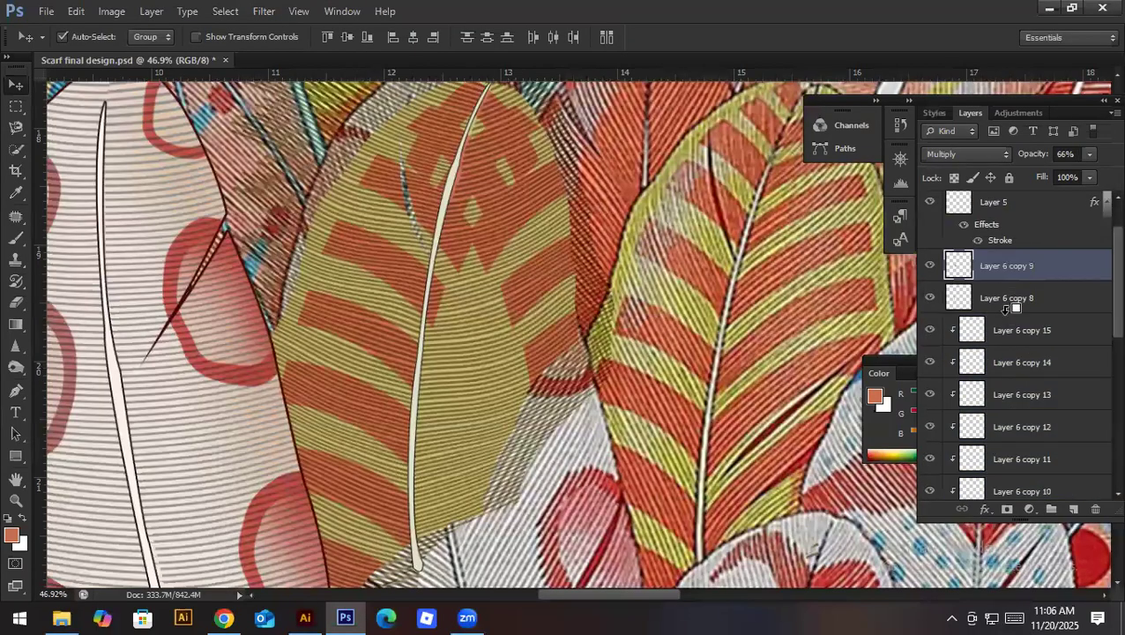
{"action": "left_click", "coordinate": [1005, 308], "text": "alt"}
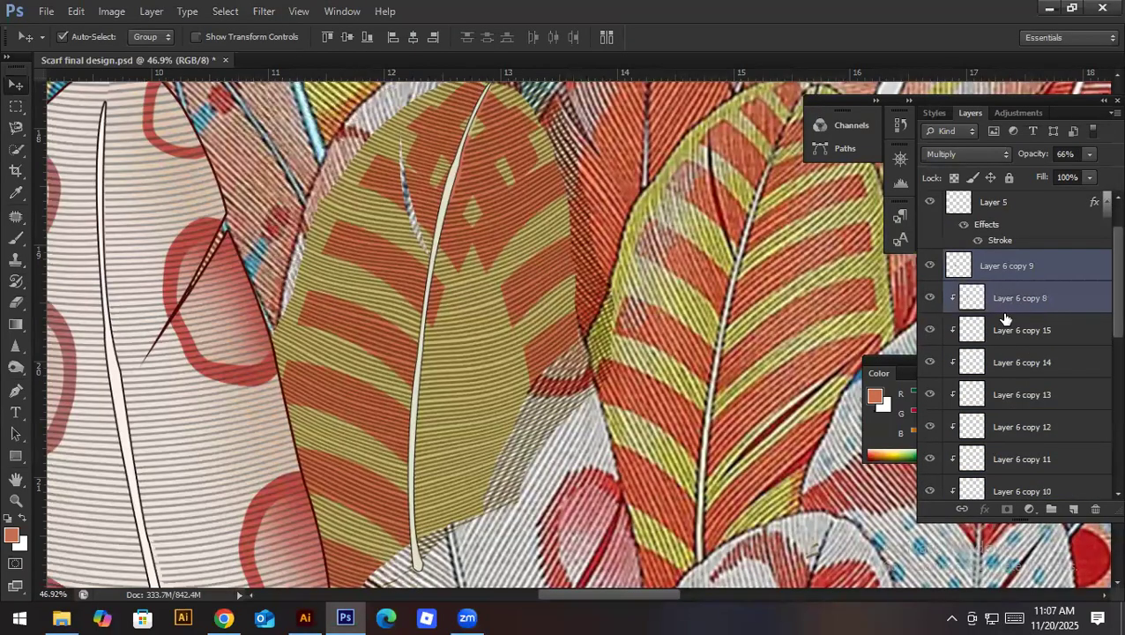
{"action": "left_click", "coordinate": [991, 279]}
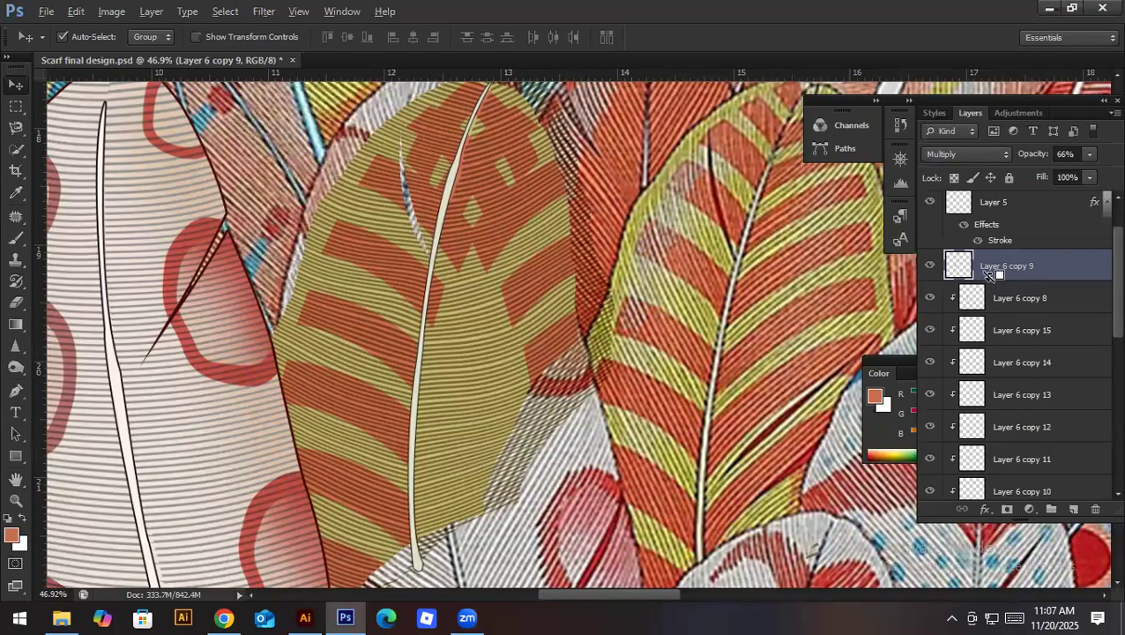
{"action": "left_click", "coordinate": [988, 277], "text": "alt"}
Step: Check which bands Layer 6 copy 15, copy 10, copy 5 and copy 4 hold by switching their visibility off and on
{"action": "left_click", "coordinate": [936, 332]}
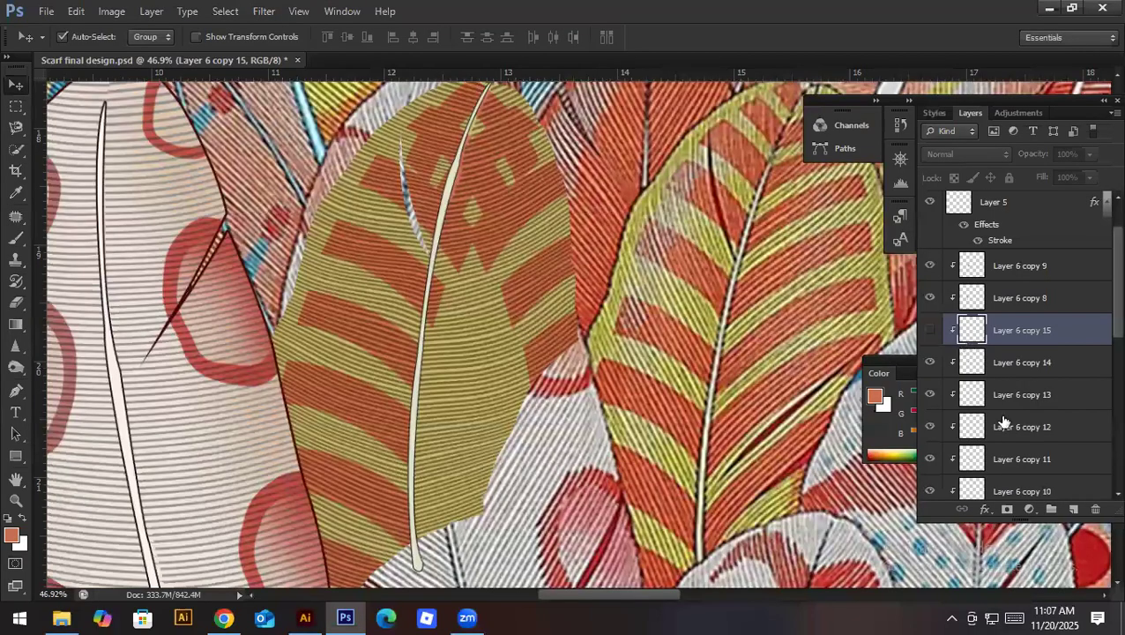
{"action": "scroll", "coordinate": [1000, 422], "scroll_direction": "down", "scroll_amount": 2}
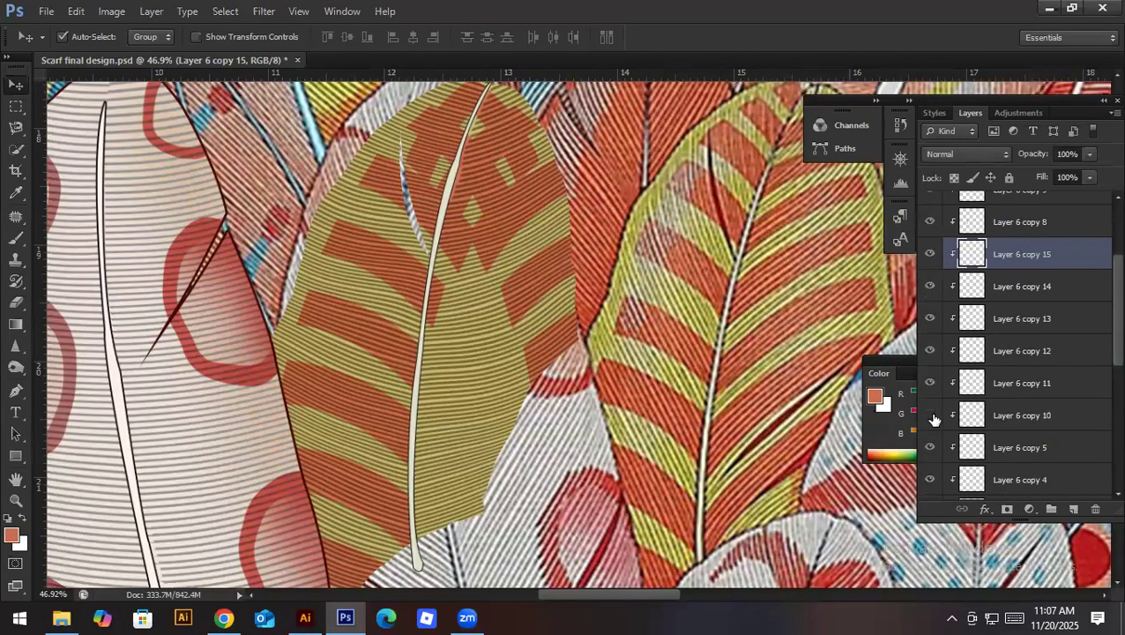
{"action": "left_click", "coordinate": [929, 448]}
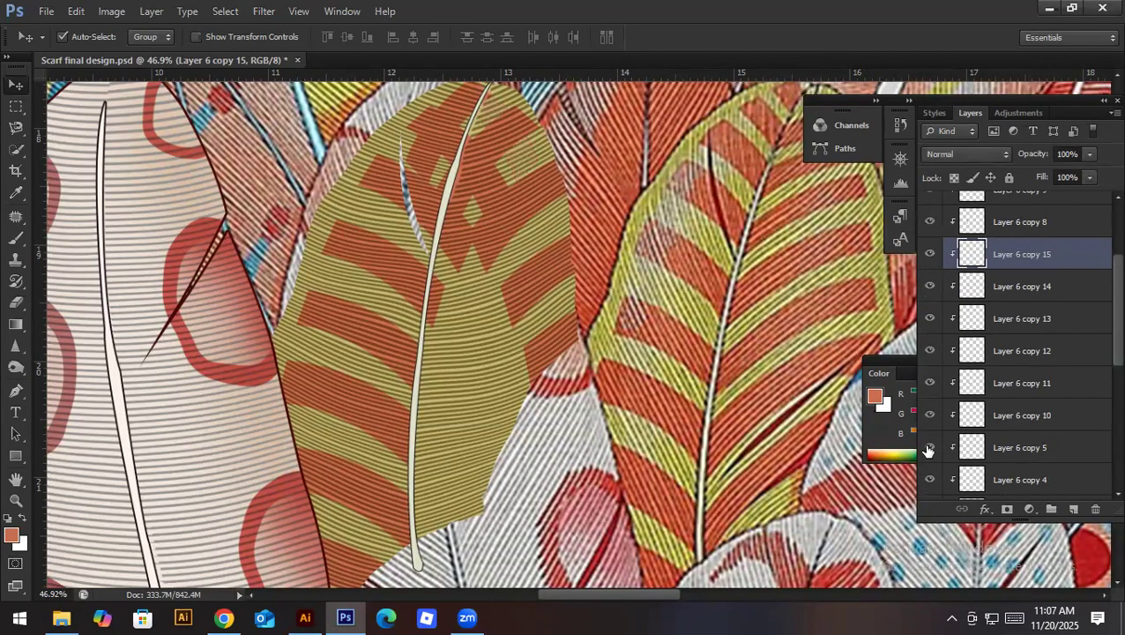
{"action": "left_click", "coordinate": [929, 448]}
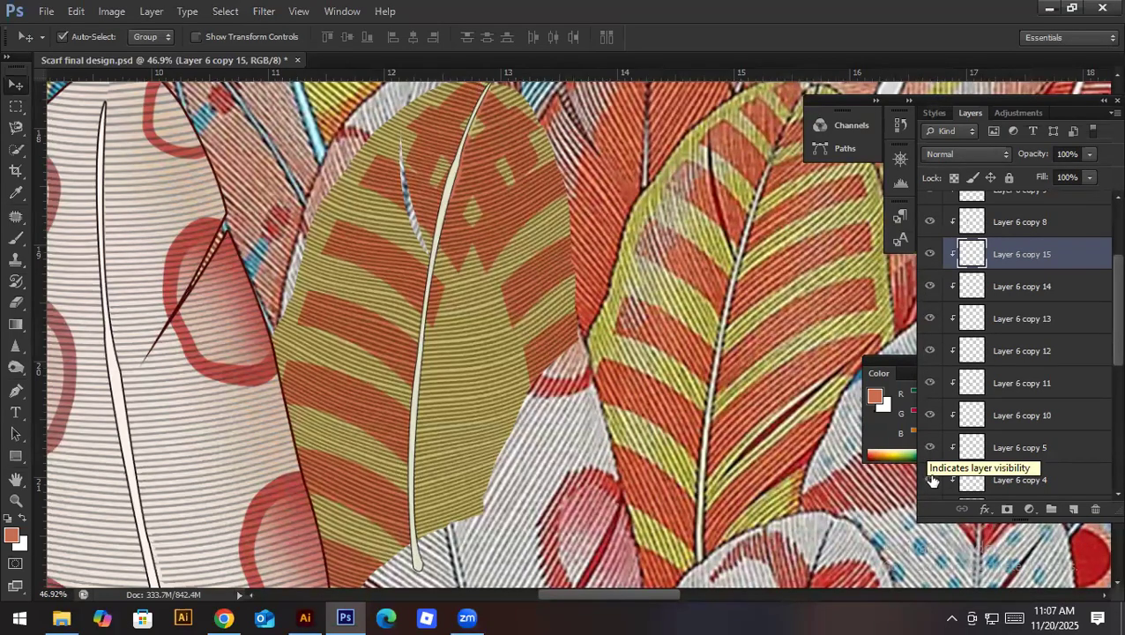
{"action": "left_click", "coordinate": [930, 480]}
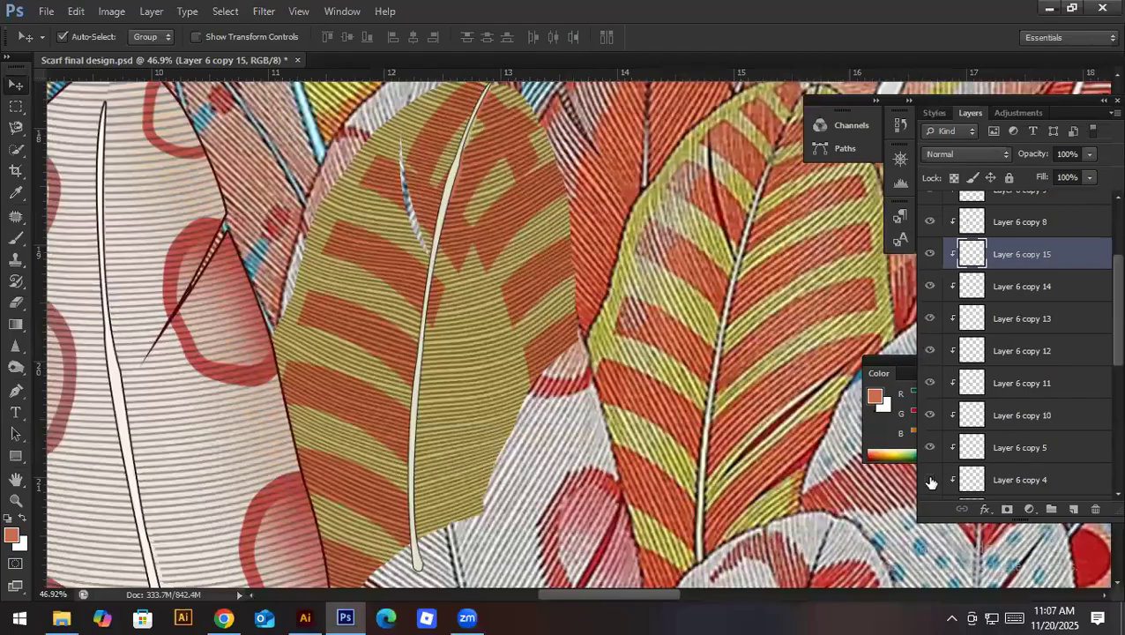
{"action": "left_click", "coordinate": [930, 480]}
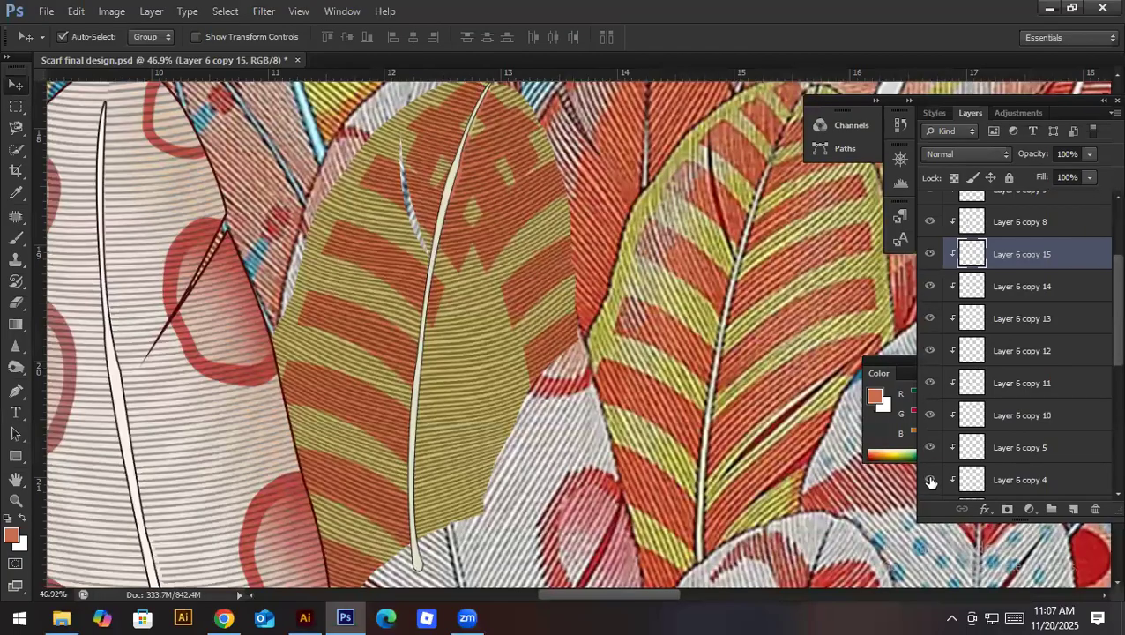
{"action": "scroll", "coordinate": [1029, 438], "scroll_direction": "down", "scroll_amount": 2}
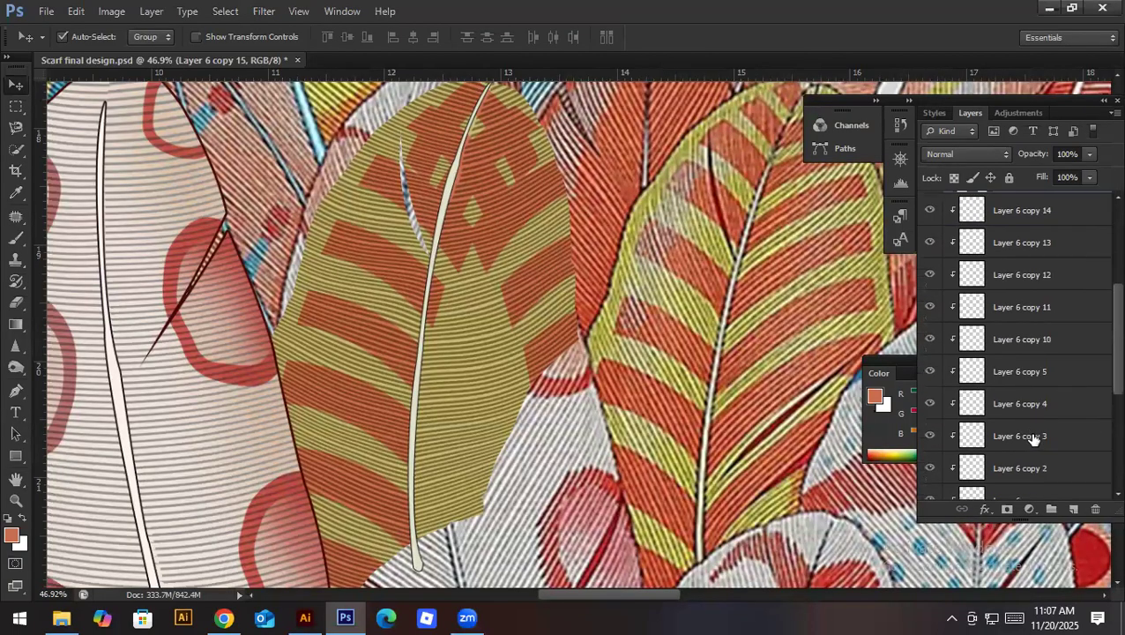
Step: Undo the re-clipping of Layer 6 copy 8 and copy 9 and the mirrored duplicates of the six bands
{"action": "key", "text": "shift+alt+m"}
{"action": "key", "text": "ctrl+alt+z"}
{"action": "key", "text": "ctrl+alt+z"}
{"action": "key", "text": "ctrl+alt+z"}
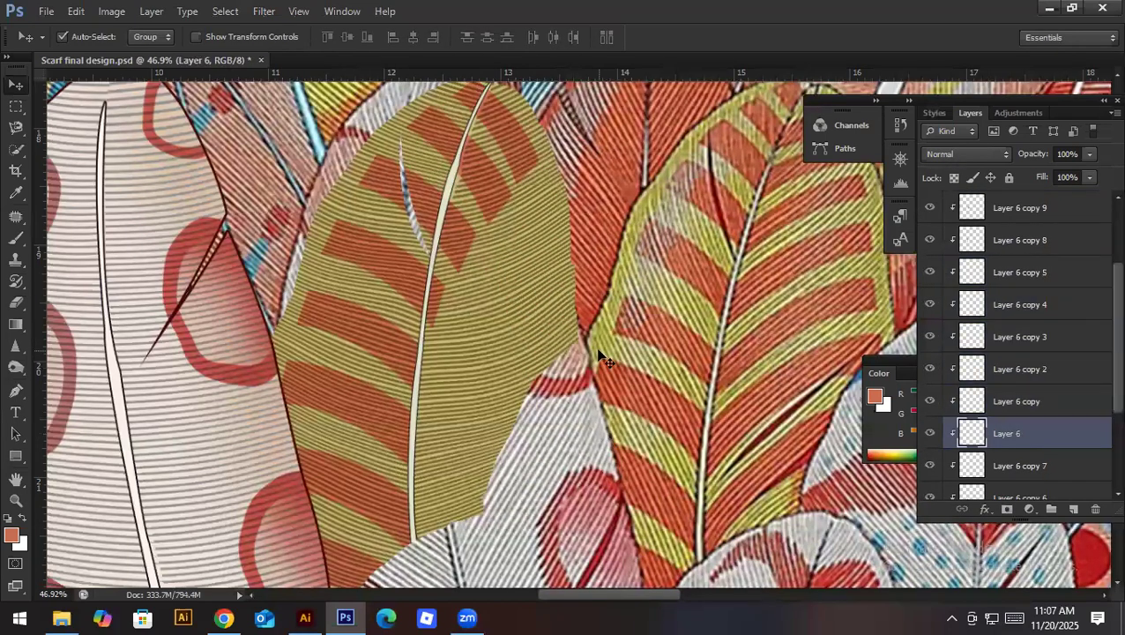
Step: Identify the Layer 6 band, duplicate it, and clip the copy to the feather shape
{"action": "scroll", "coordinate": [1090, 470], "scroll_direction": "down", "scroll_amount": 2}
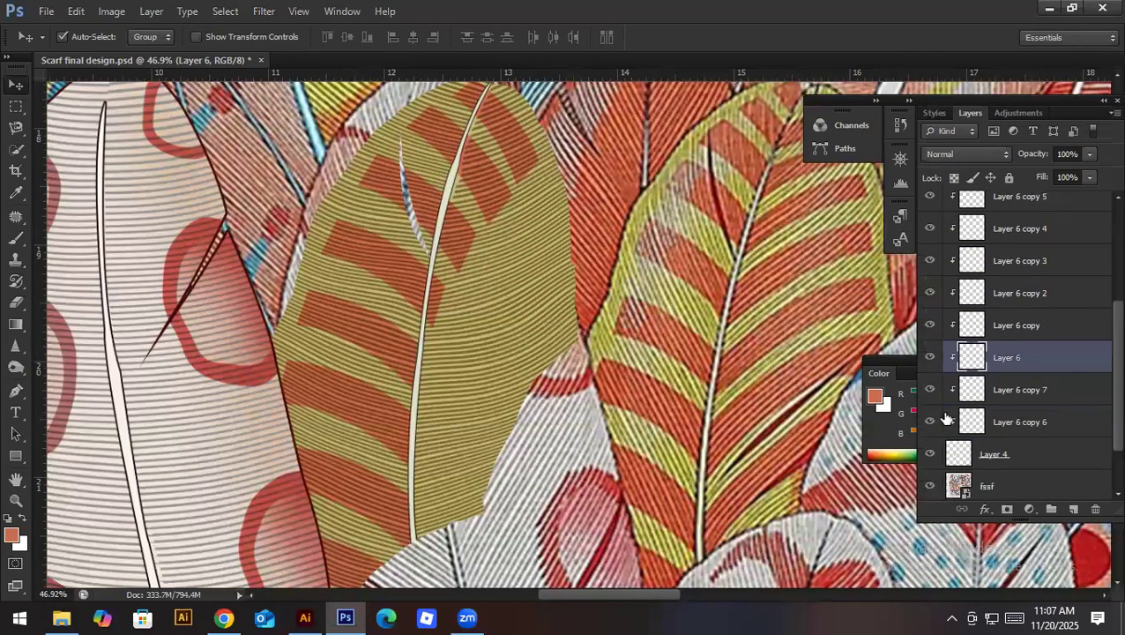
{"action": "left_click", "coordinate": [930, 357]}
{"action": "left_click", "coordinate": [930, 357]}
{"action": "key", "text": "ctrl+j"}
{"action": "key", "text": "ctrl+alt+g"}
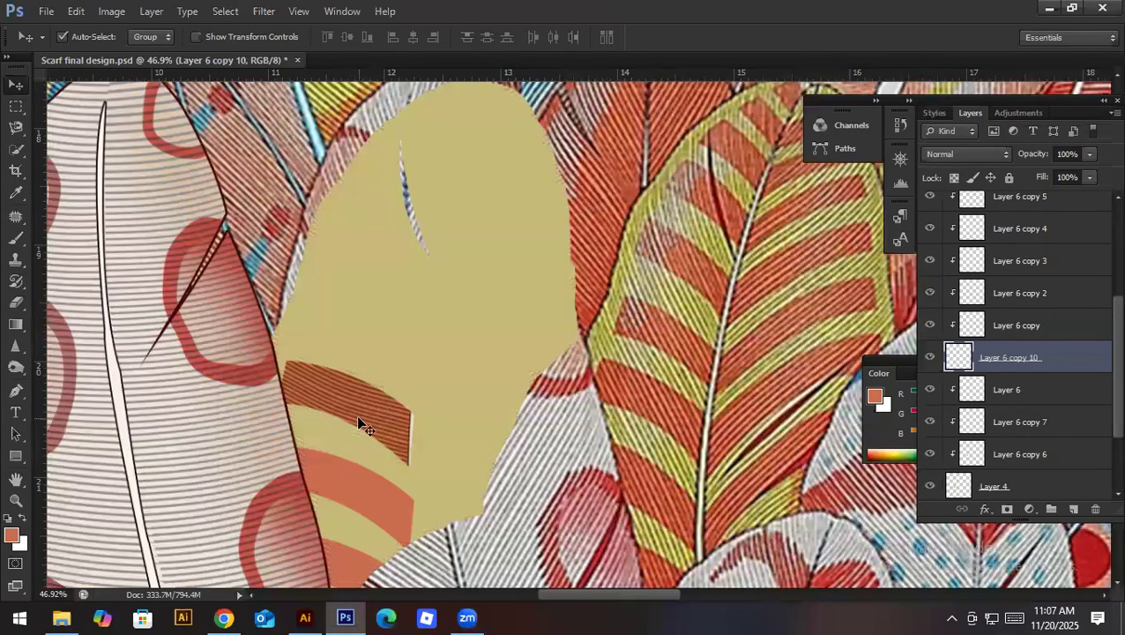
{"action": "left_click_drag", "start_coordinate": [1025, 381], "coordinate": [1030, 371]}
{"action": "left_click", "coordinate": [1030, 371], "text": "alt"}
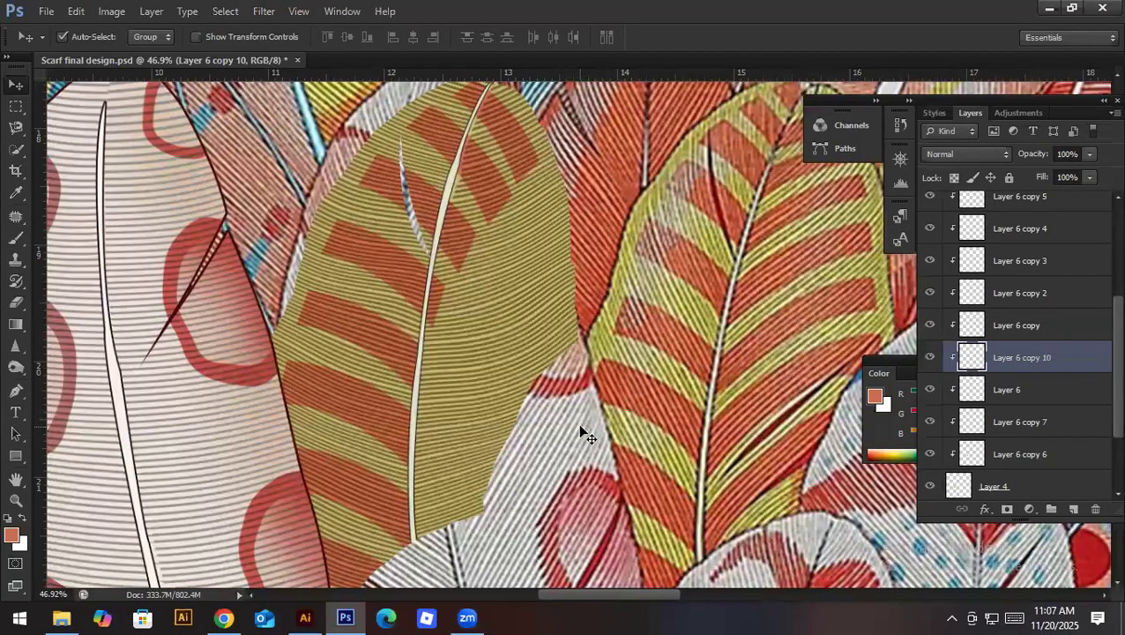
Step: Move the Layer 6 copy 10 band right of the midrib to about X 3824 px, Y 6136 px, and flip it horizontally
{"action": "key", "text": "ctrl+t"}
{"action": "left_click_drag", "start_coordinate": [383, 398], "coordinate": [508, 406]}
{"action": "right_click", "coordinate": [508, 405]}
{"action": "left_click", "coordinate": [546, 375]}
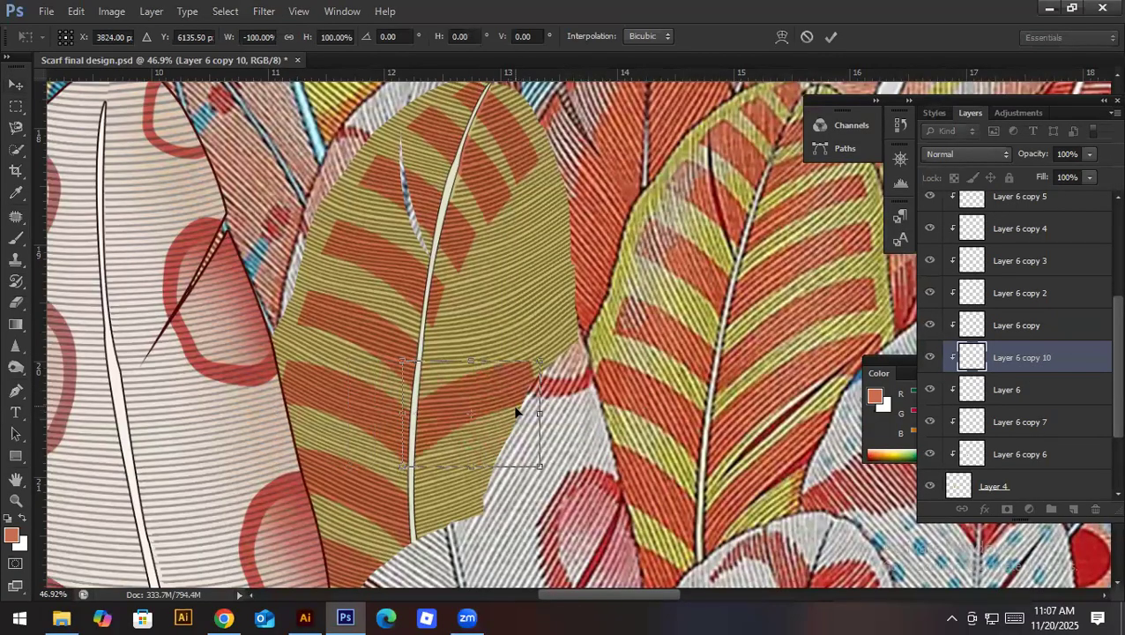
{"action": "key", "text": "Return"}
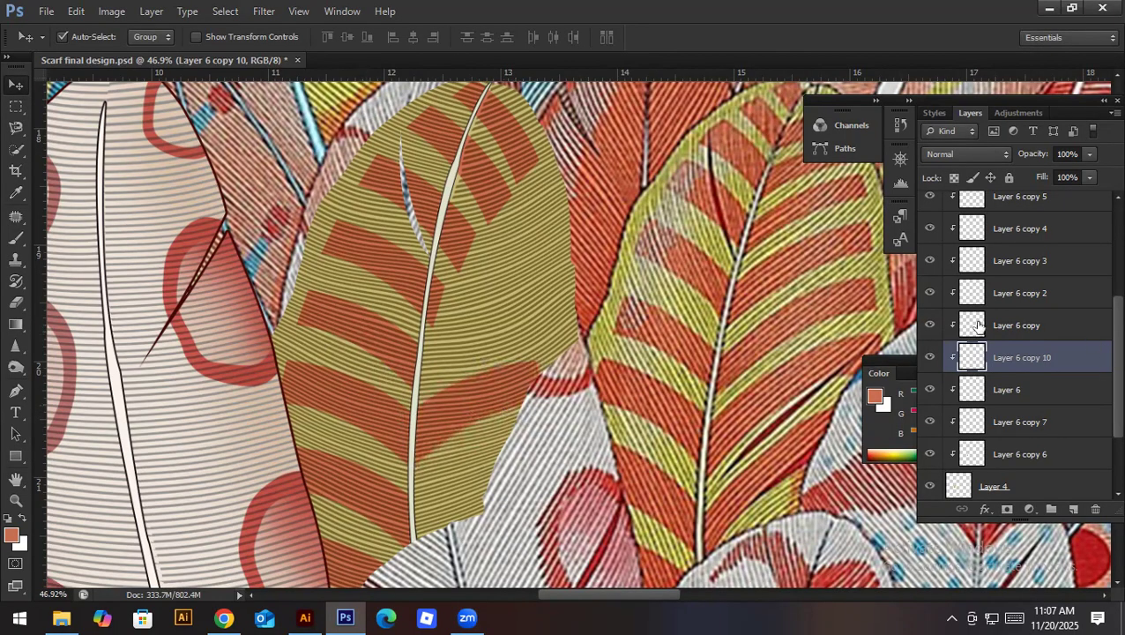
Step: Identify the Layer 6 copy band, duplicate it, and clip the duplicate to the feather shape
{"action": "left_click", "coordinate": [929, 324]}
{"action": "left_click", "coordinate": [929, 325]}
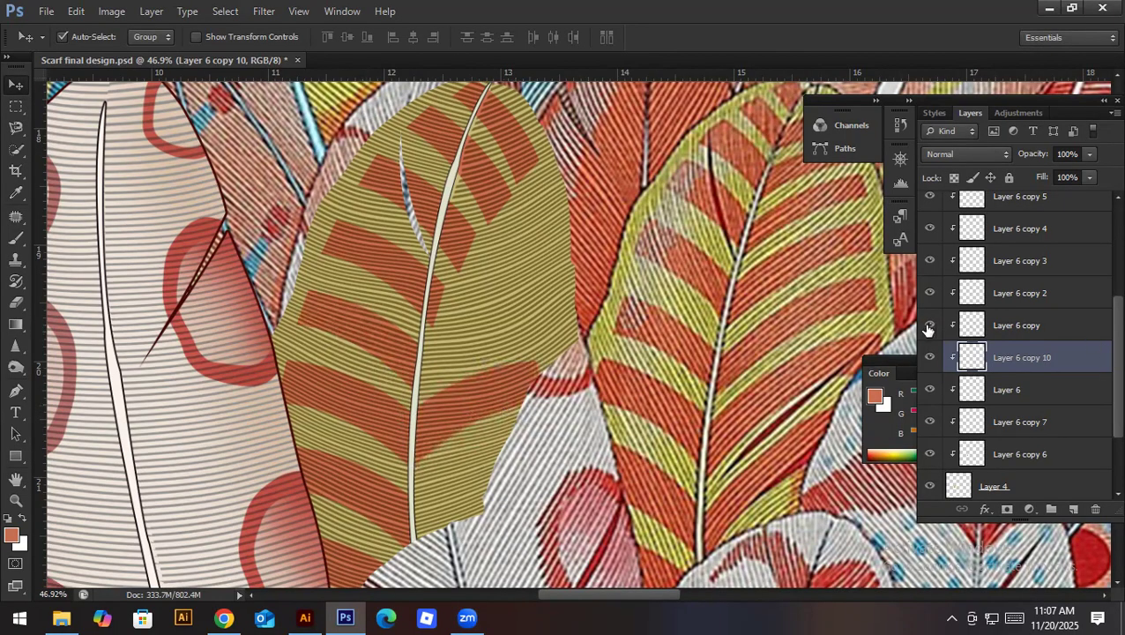
{"action": "left_click", "coordinate": [986, 329]}
{"action": "key", "text": "ctrl+j"}
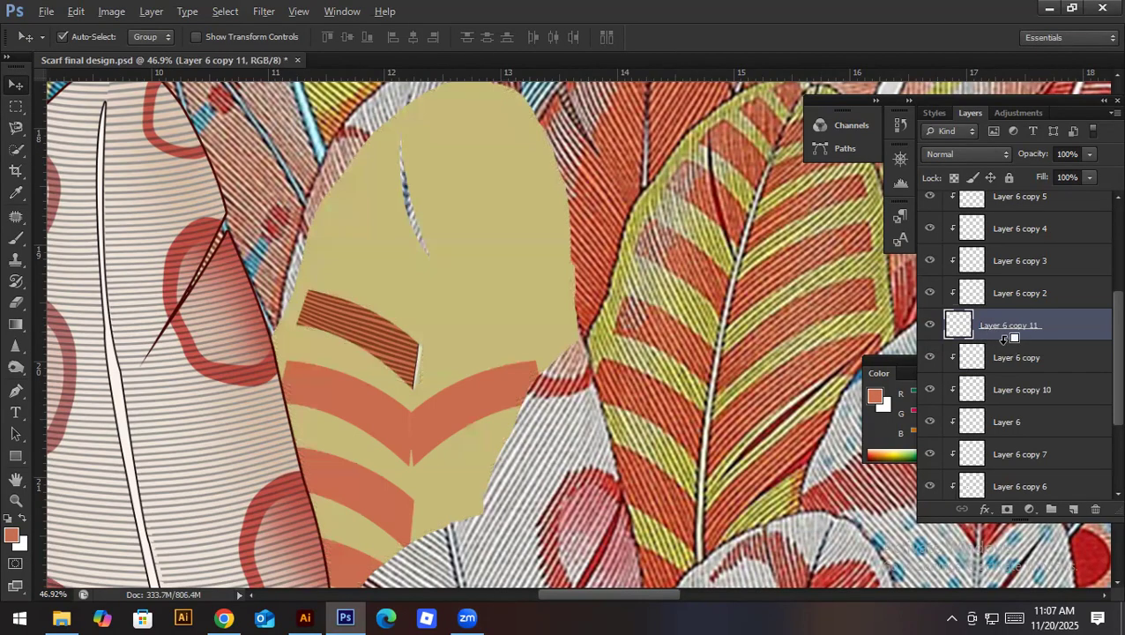
{"action": "left_click", "coordinate": [999, 341], "text": "alt"}
Step: Flip the Layer 6 copy 11 band horizontally and place it right of the midrib at about X 3830 px, Y 5946 px
{"action": "key", "text": "ctrl+t"}
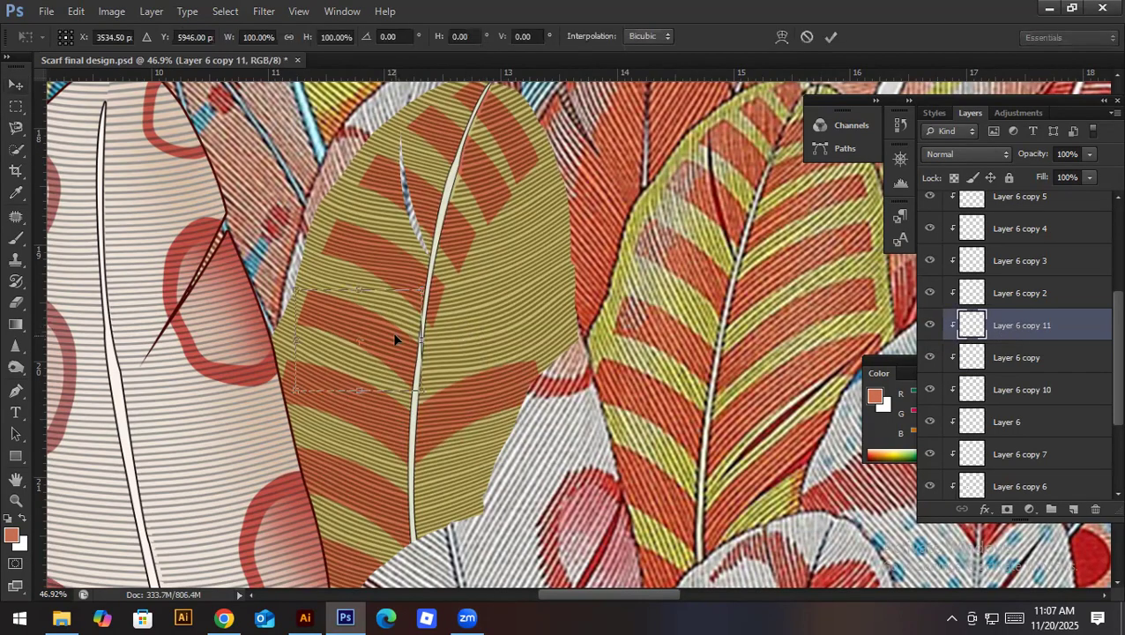
{"action": "right_click", "coordinate": [527, 341]}
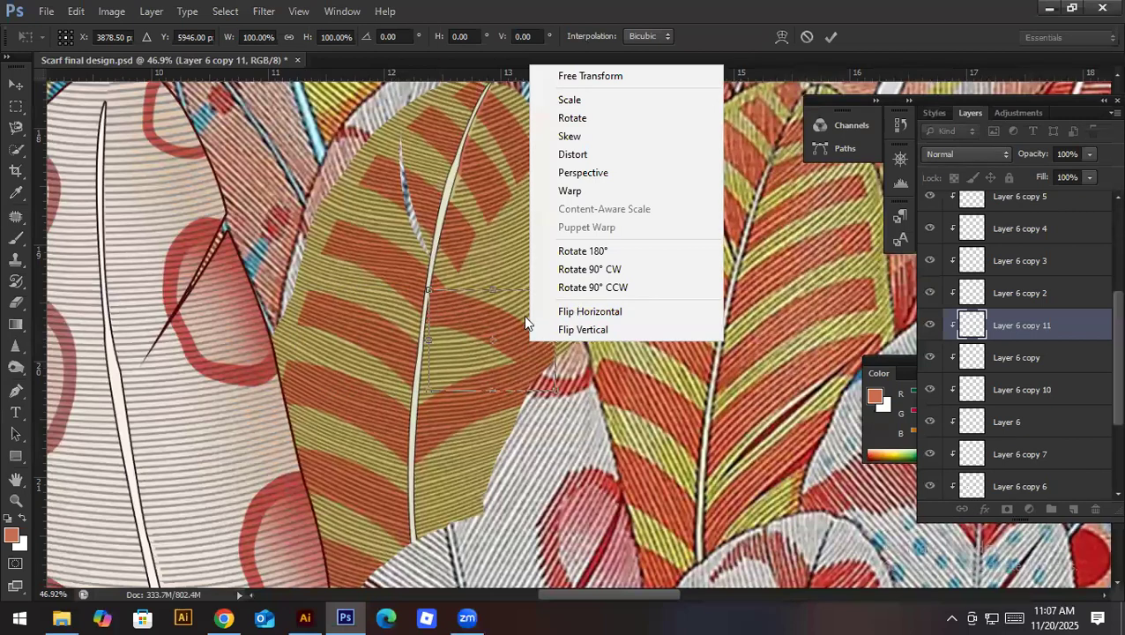
{"action": "left_click", "coordinate": [586, 312]}
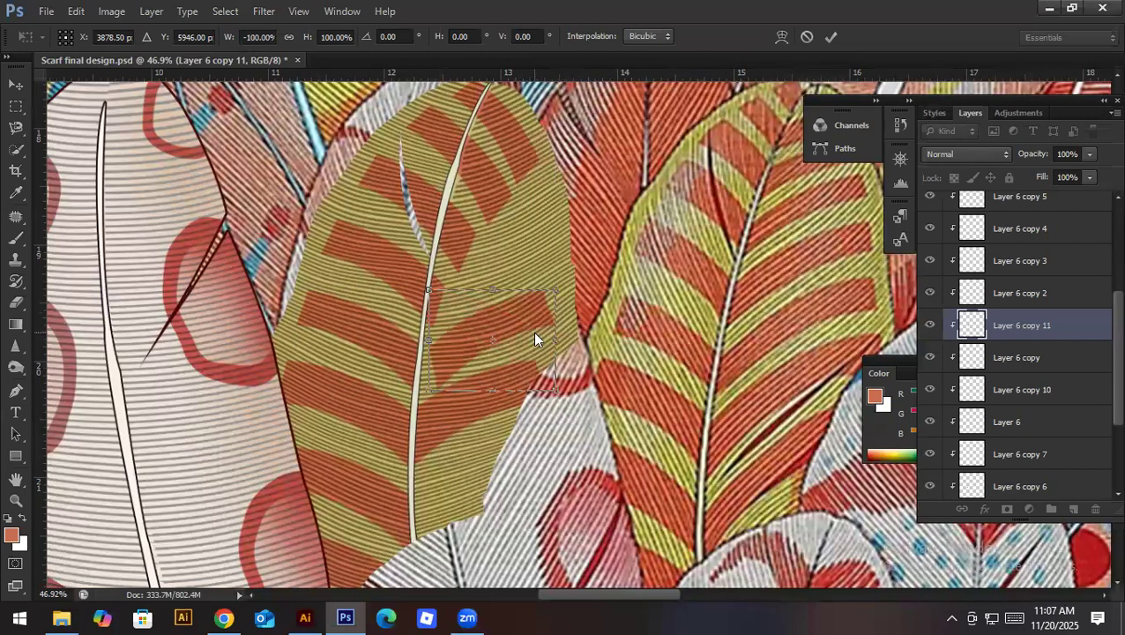
{"action": "right_click", "coordinate": [532, 332]}
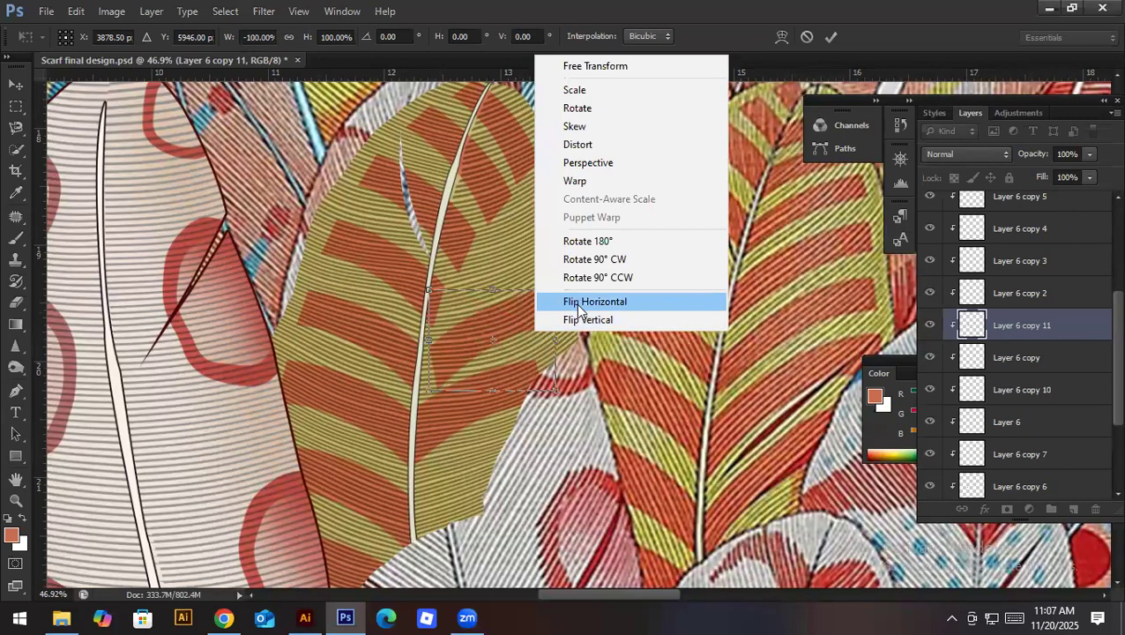
{"action": "left_click", "coordinate": [572, 318]}
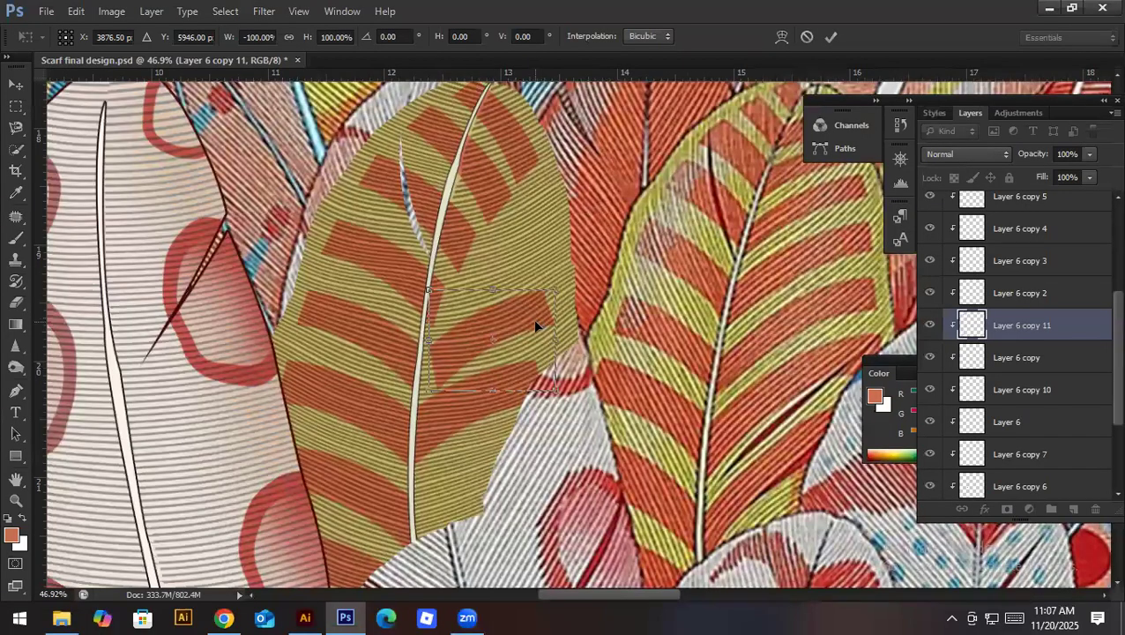
{"action": "key", "text": "shift+Left"}
{"action": "key", "text": "shift+Left"}
{"action": "key", "text": "shift+Left"}
{"action": "key", "text": "shift+Left"}
{"action": "key", "text": "shift+Left"}
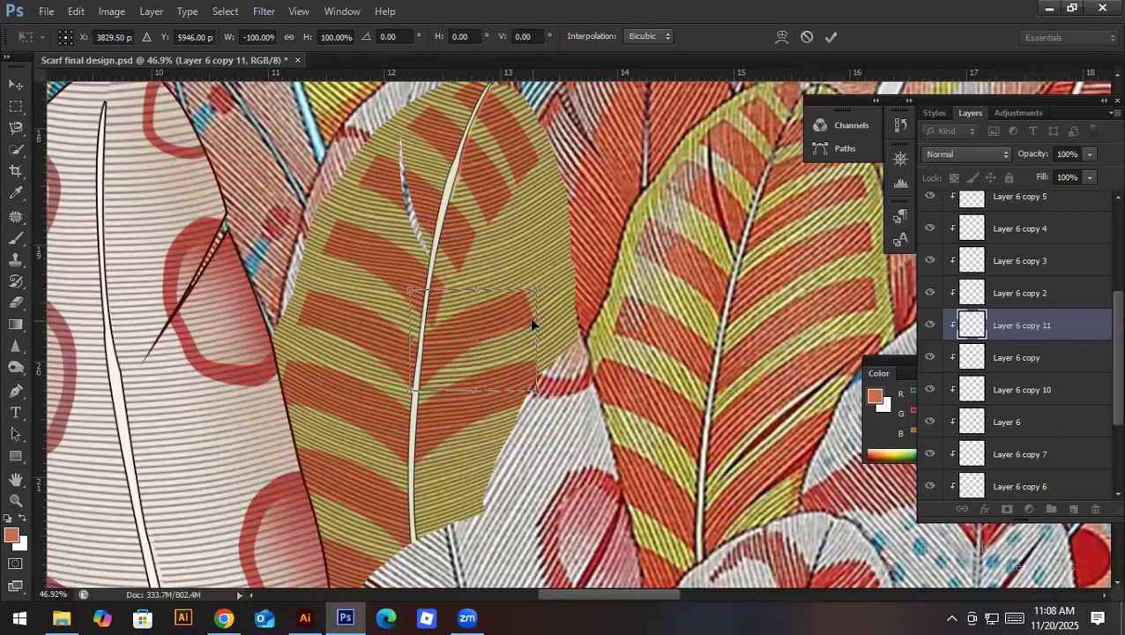
{"action": "key", "text": "Return"}
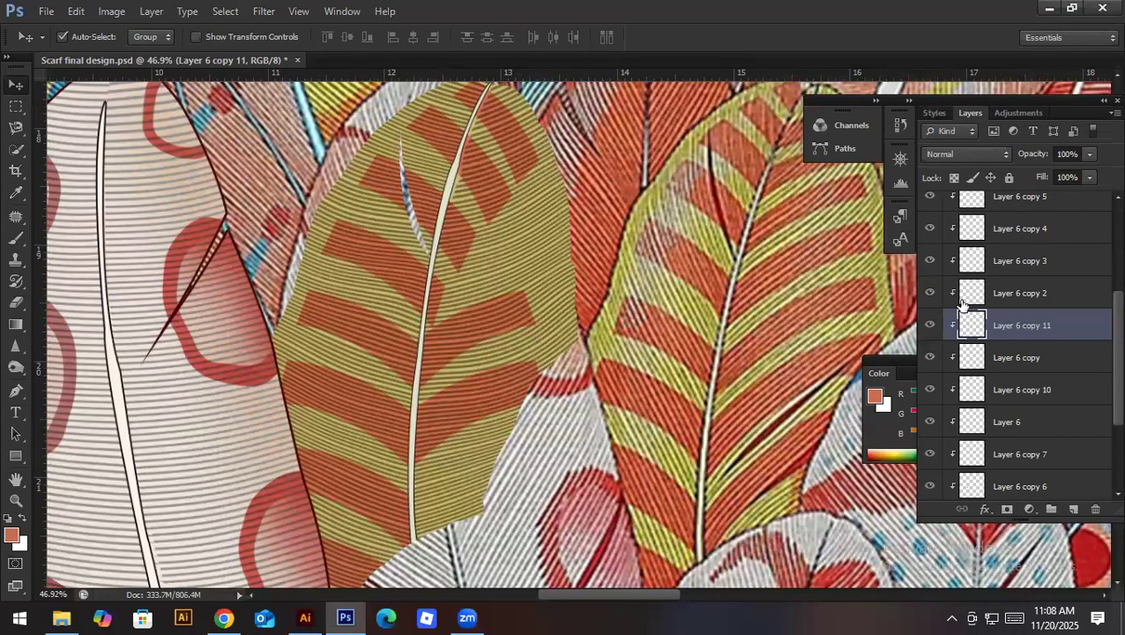
Step: Identify the Layer 6 copy 2 band and duplicate it within the feather's clipping group
{"action": "left_click", "coordinate": [1019, 293]}
{"action": "left_click", "coordinate": [930, 293]}
{"action": "left_click", "coordinate": [930, 292]}
{"action": "key", "text": "ctrl+j"}
Step: Flip the Layer 6 copy 12 band horizontally and place it right of the midrib at Y 5776 px
{"action": "key", "text": "ctrl+t"}
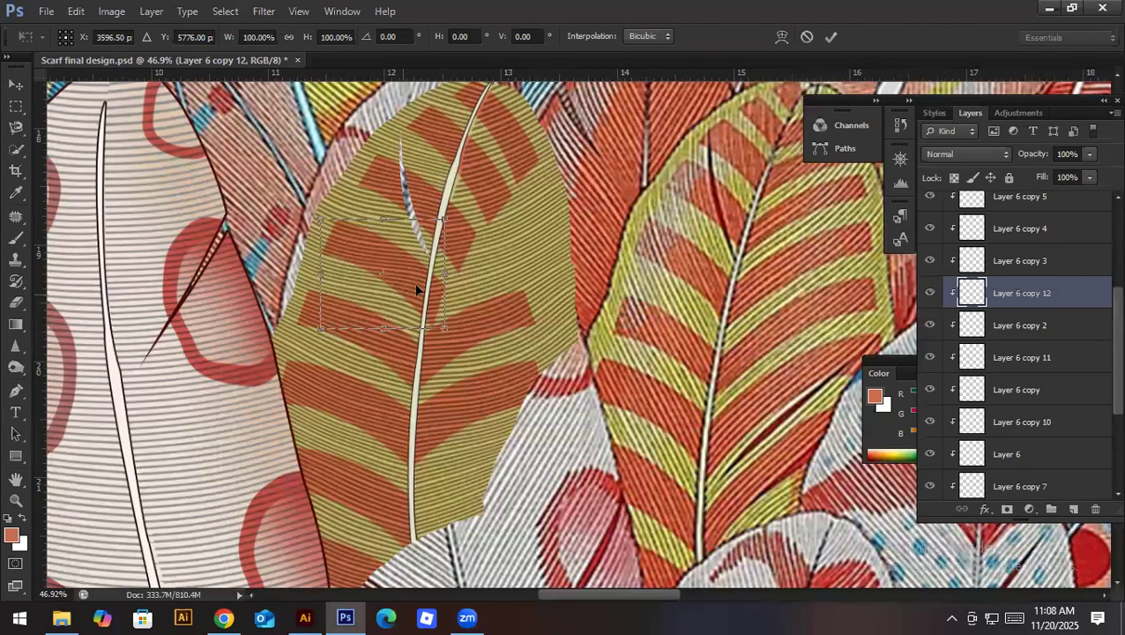
{"action": "right_click", "coordinate": [529, 305]}
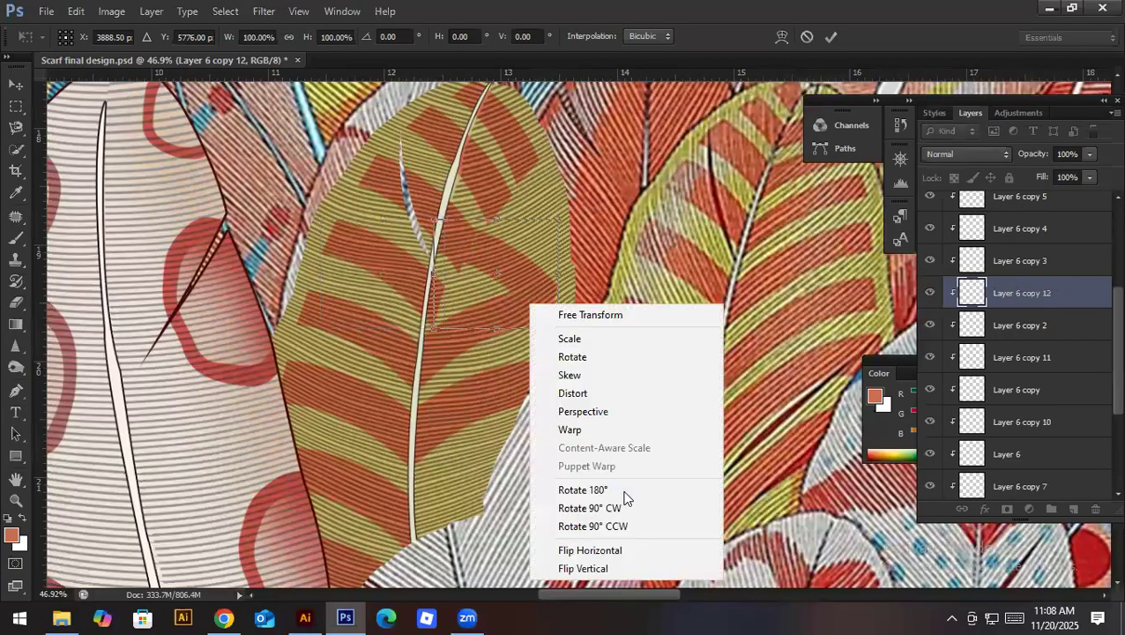
{"action": "left_click", "coordinate": [634, 547]}
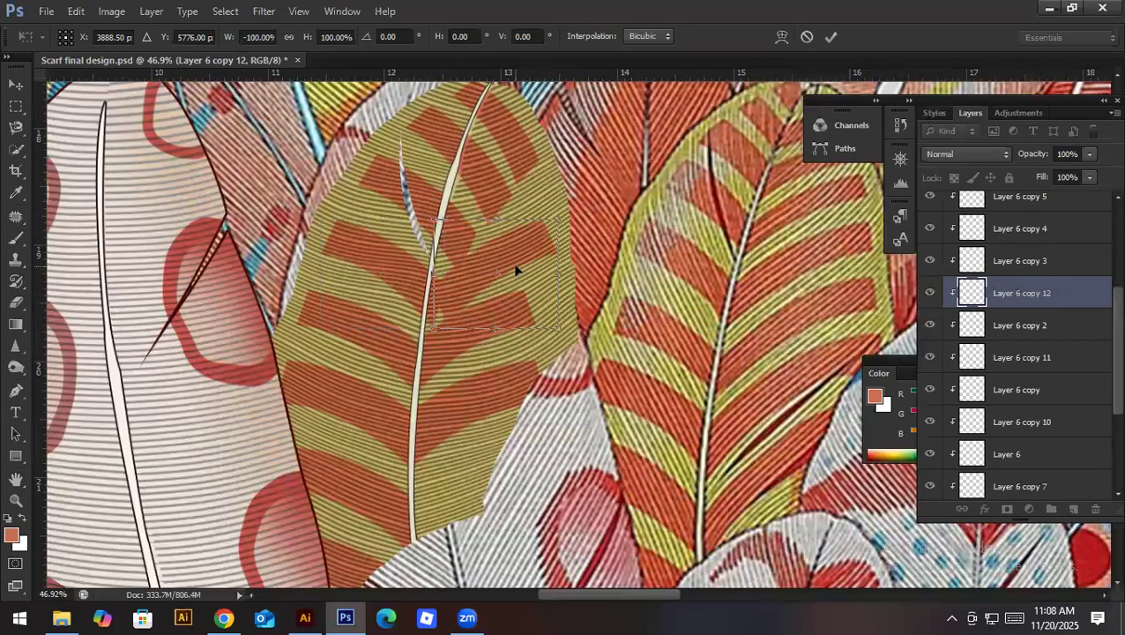
{"action": "key", "text": "Return"}
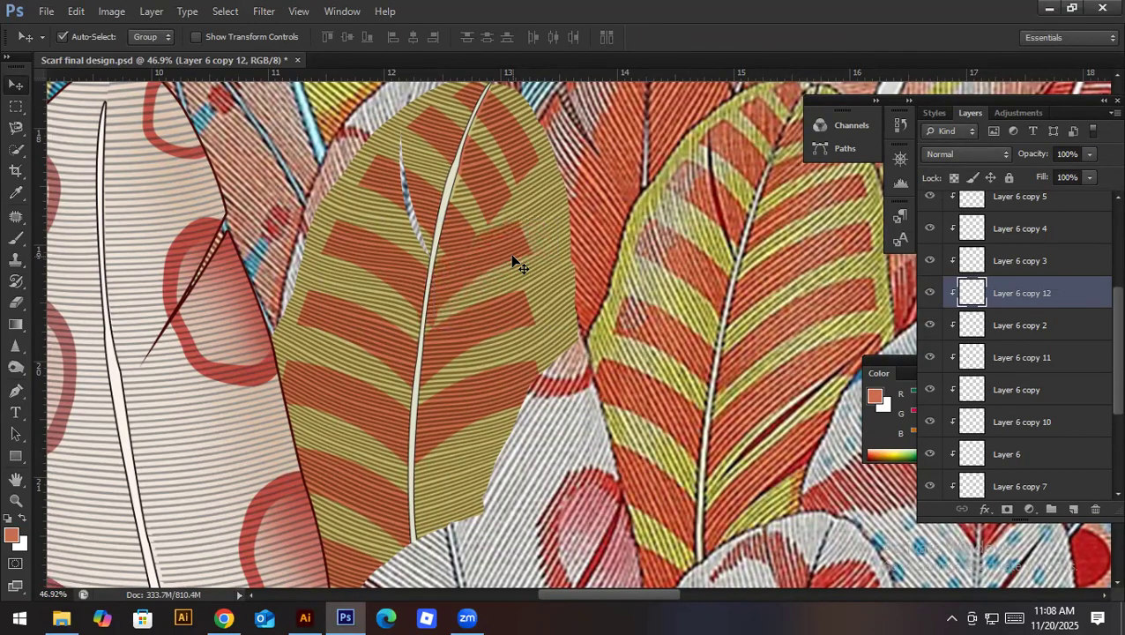
Step: Erase the end of the Layer 6 copy 2 band that crosses the midrib, and identify the bands on the two layers below
{"action": "left_click", "coordinate": [1017, 322]}
{"action": "key", "text": "e"}
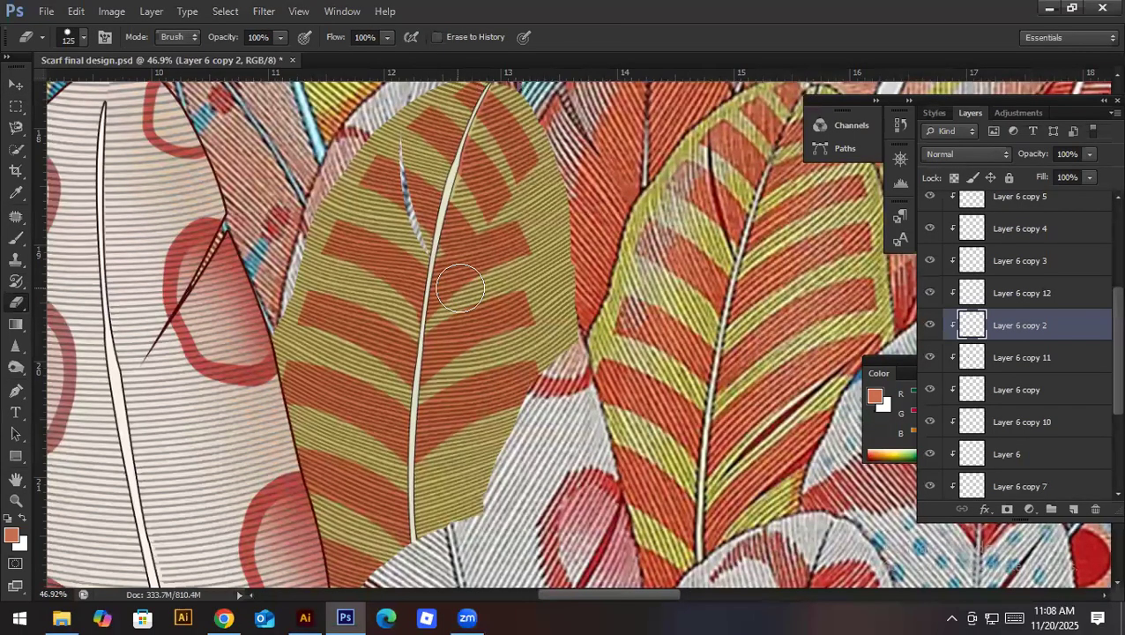
{"action": "left_click", "coordinate": [930, 358]}
{"action": "left_click", "coordinate": [930, 357]}
{"action": "left_click", "coordinate": [927, 390]}
{"action": "left_click", "coordinate": [928, 389]}
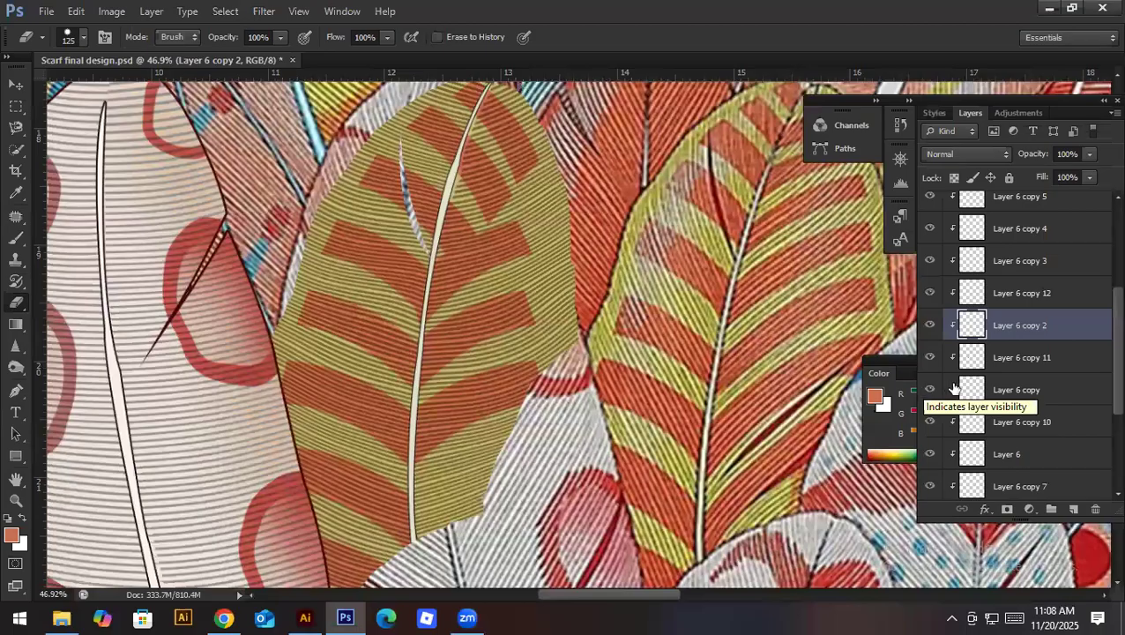
Step: Check which band Layer 6 copy 12 holds and make that layer active
{"action": "left_click", "coordinate": [930, 298]}
{"action": "left_click", "coordinate": [930, 298]}
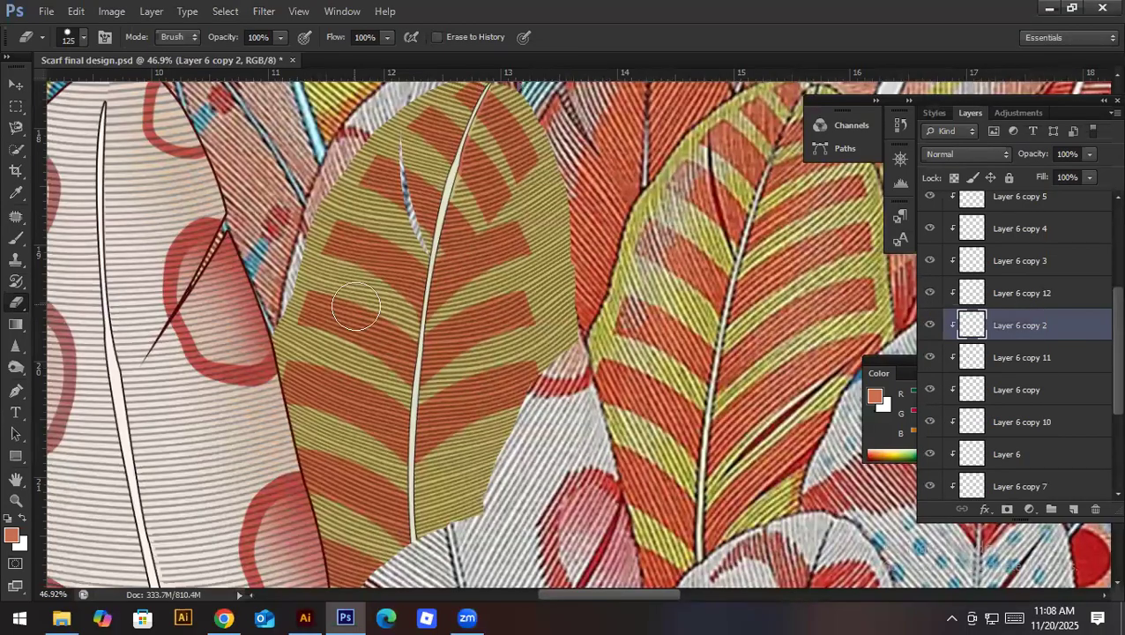
{"action": "left_click", "coordinate": [929, 295]}
{"action": "left_click", "coordinate": [929, 295]}
{"action": "key", "text": "alt+bracketright"}
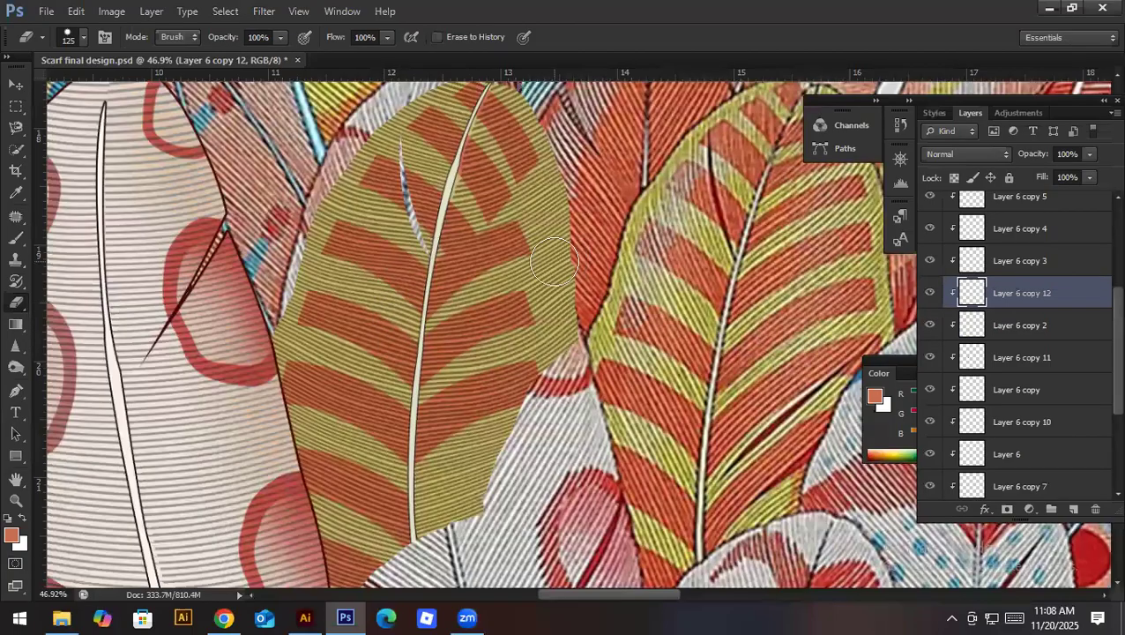
{"action": "key", "text": "v"}
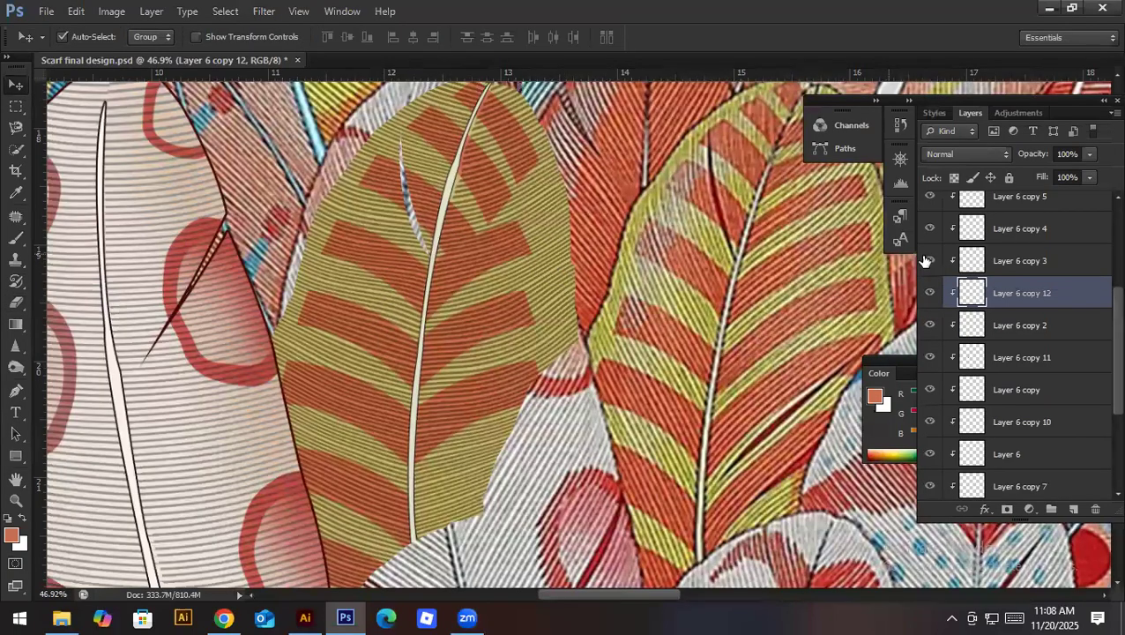
Step: Duplicate the Layer 6 copy 3 band and clip the duplicate to the feather shape
{"action": "left_click", "coordinate": [1024, 269]}
{"action": "key", "text": "ctrl+j"}
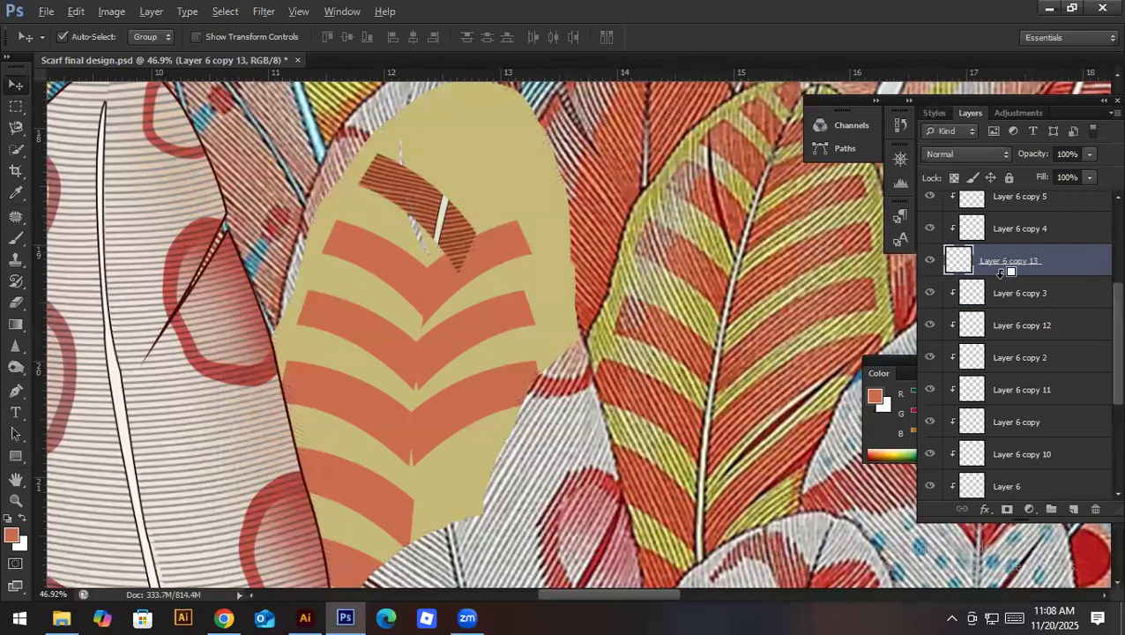
{"action": "left_click", "coordinate": [1005, 274], "text": "alt"}
Step: Flip the Layer 6 copy 13 band horizontally and place it right of the midrib at about X 3838 px, Y 5620 px
{"action": "key", "text": "ctrl+t"}
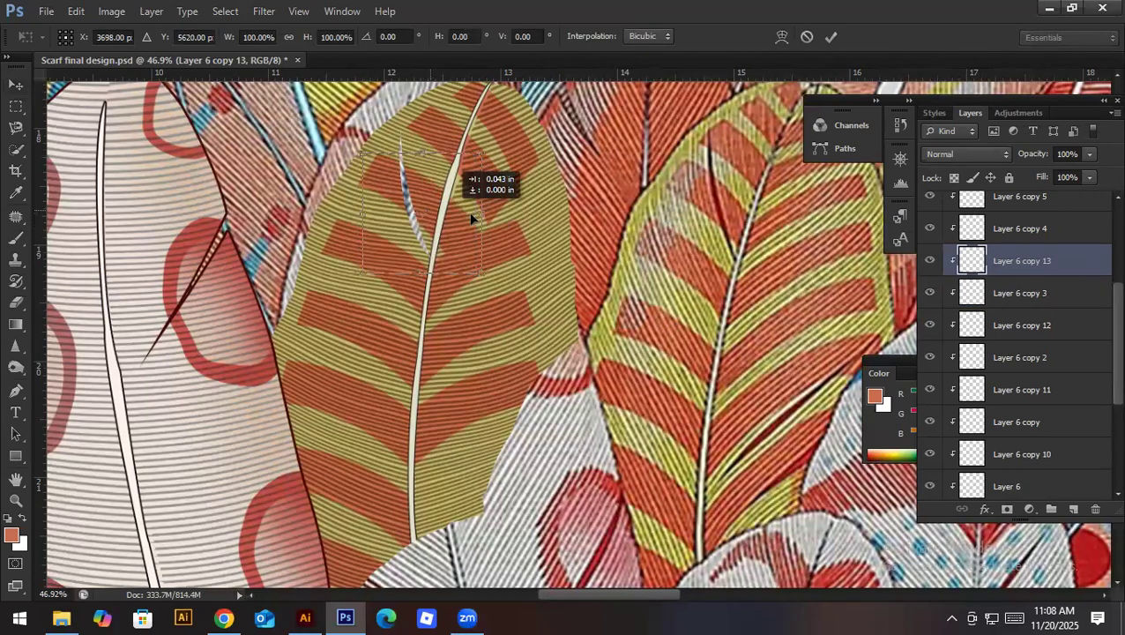
{"action": "right_click", "coordinate": [500, 233]}
{"action": "left_click", "coordinate": [586, 482]}
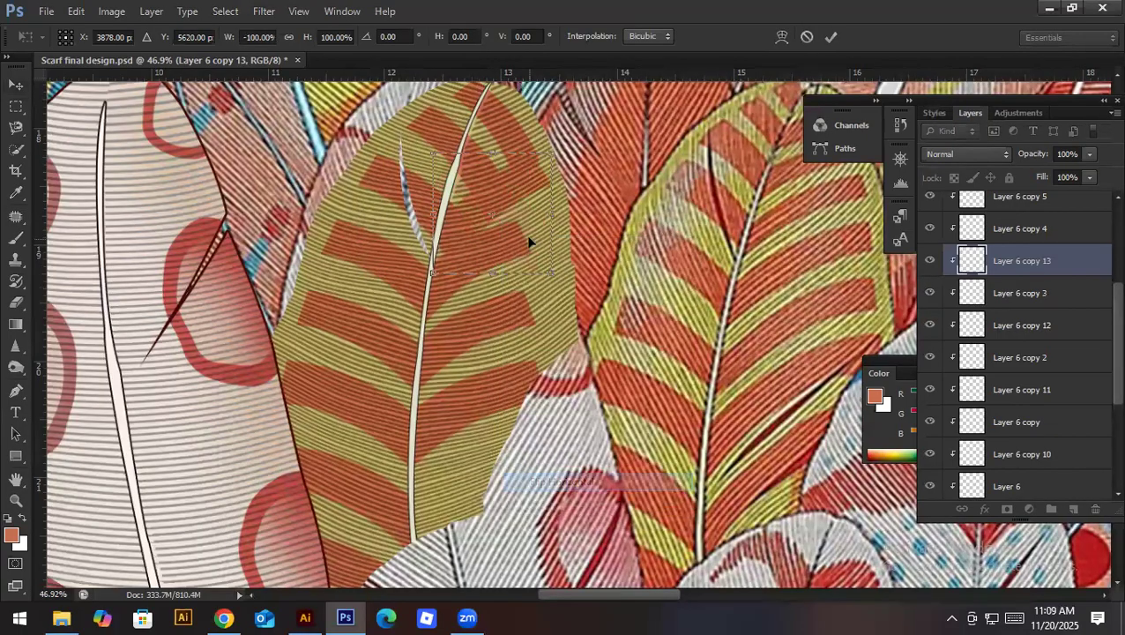
{"action": "left_click_drag", "start_coordinate": [517, 221], "coordinate": [494, 213]}
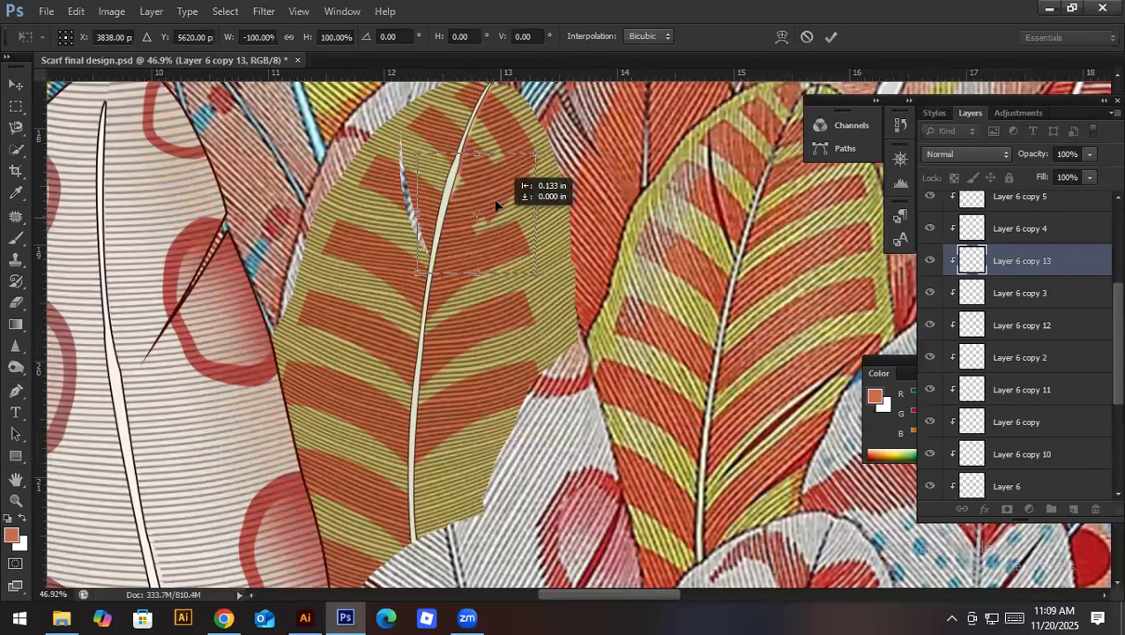
{"action": "key", "text": "Return"}
Step: Erase the end of the Layer 6 copy 3 band that extends past the midrib, and identify the Layer 6 copy 13 band
{"action": "left_click", "coordinate": [1001, 294]}
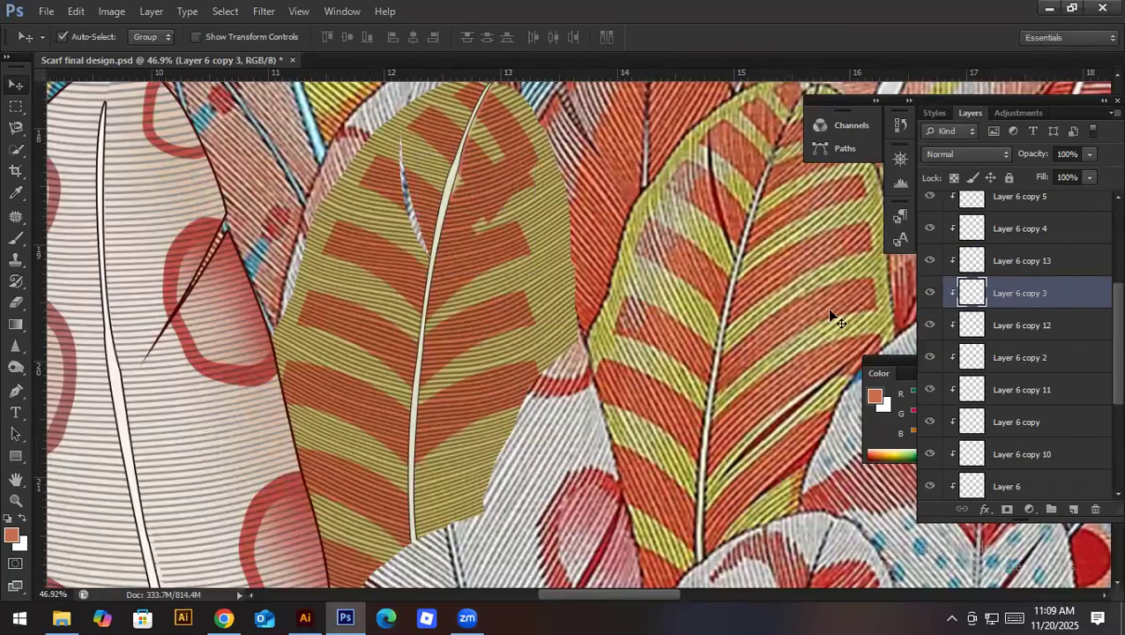
{"action": "key", "text": "e"}
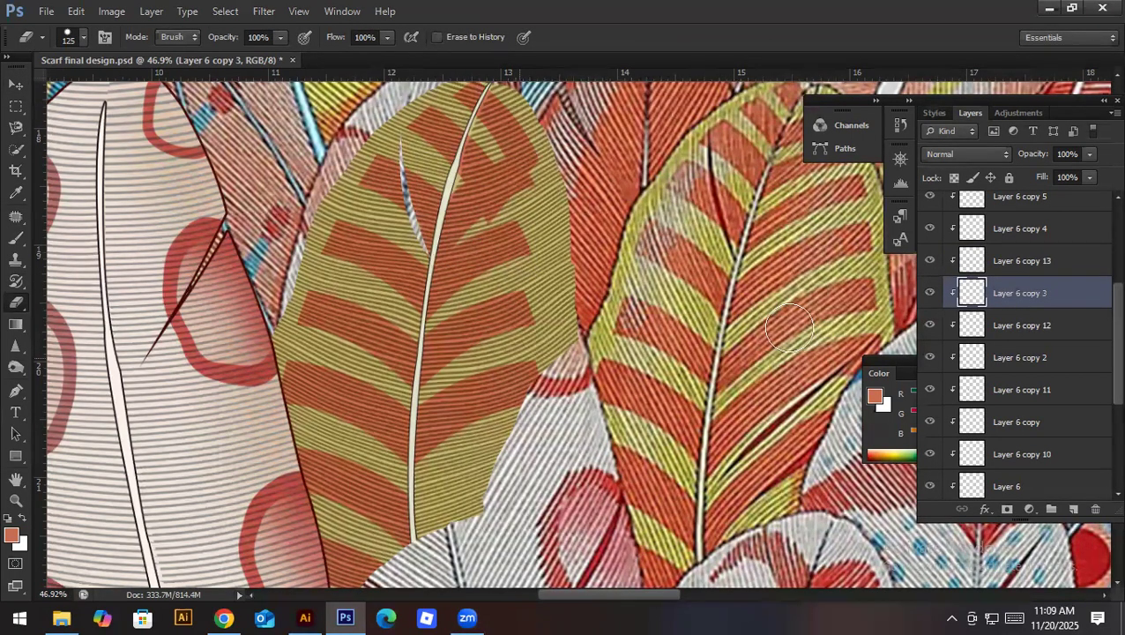
{"action": "left_click", "coordinate": [929, 260]}
{"action": "left_click", "coordinate": [929, 260]}
Step: Rotate the Layer 6 copy 13 band slightly clockwise, nudge it into place beside the midrib, and trim its stray edge
{"action": "key", "text": "v"}
{"action": "left_click", "coordinate": [534, 205]}
{"action": "key", "text": "ctrl+t"}
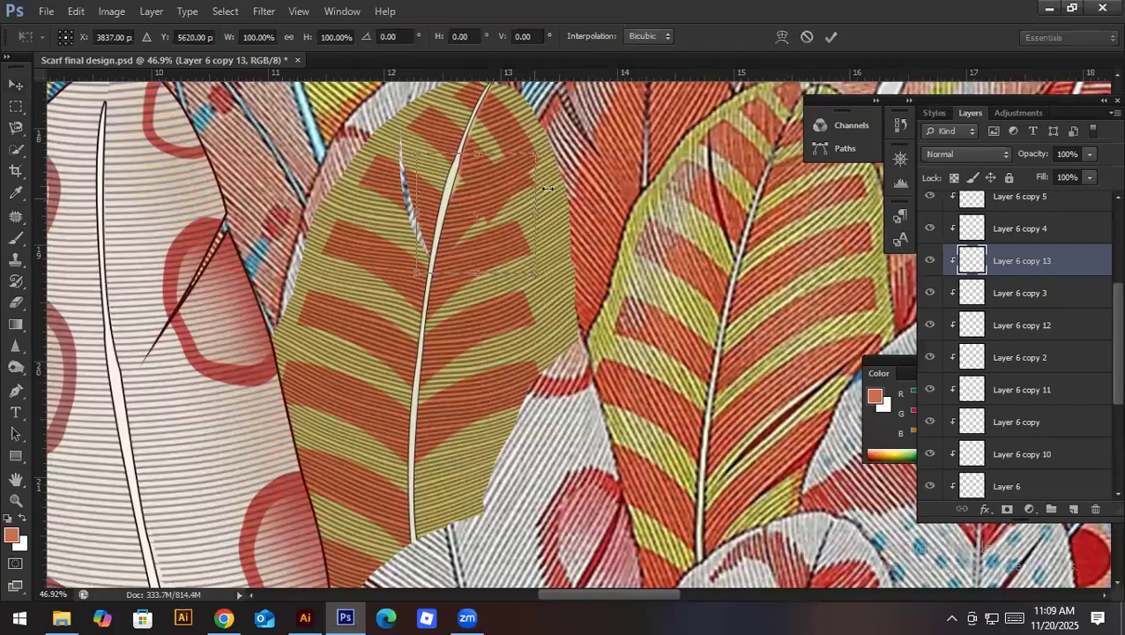
{"action": "left_click_drag", "start_coordinate": [564, 163], "coordinate": [592, 188]}
{"action": "left_click_drag", "start_coordinate": [517, 189], "coordinate": [522, 188]}
{"action": "key", "text": "Return"}
{"action": "key", "text": "e"}
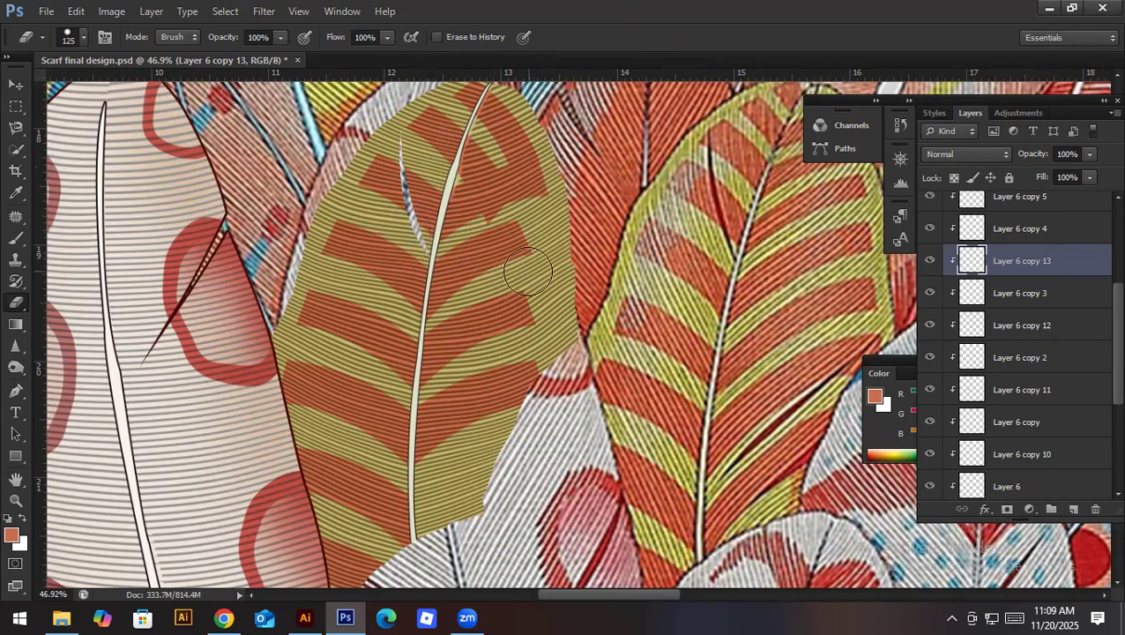
{"action": "key", "text": "v"}
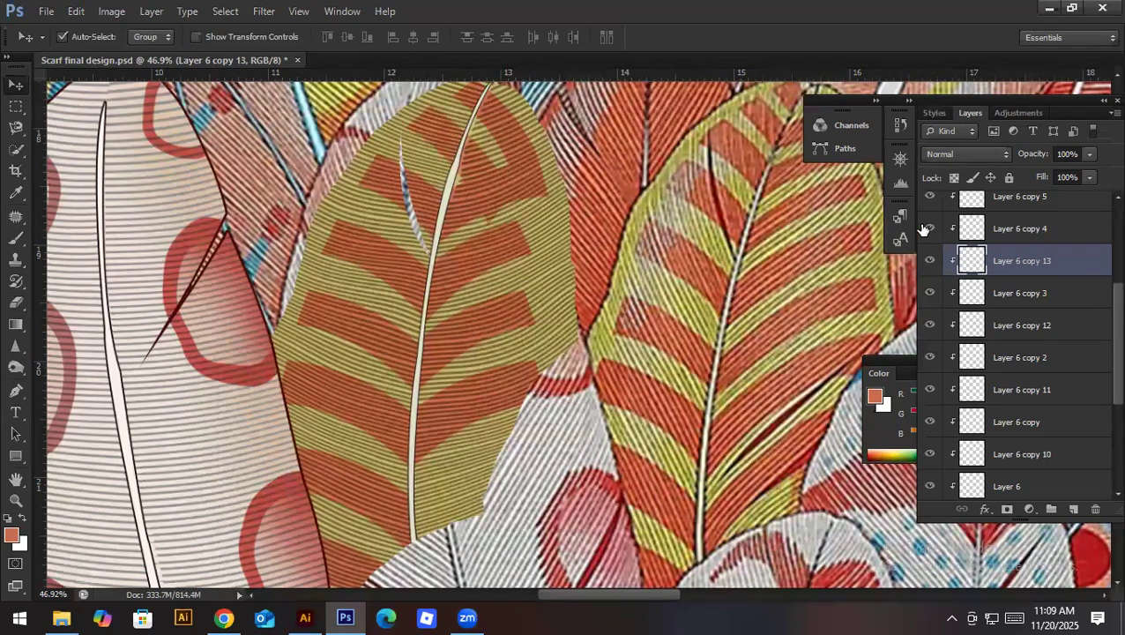
Step: Erase the Layer 6 copy 4 band's overhang past the midrib and make a duplicate of the band clipped to the feather
{"action": "left_click", "coordinate": [1051, 234]}
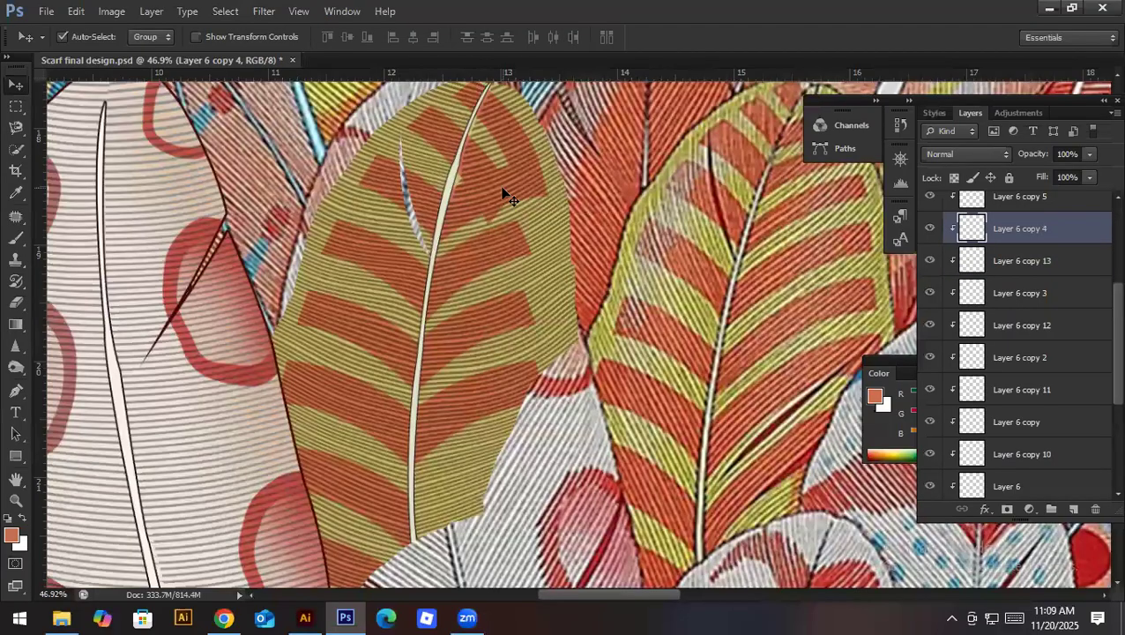
{"action": "key", "text": "e"}
{"action": "mouse_move", "coordinate": [479, 185]}
{"action": "left_mouse_down"}
{"action": "mouse_move", "coordinate": [471, 168]}
{"action": "mouse_move", "coordinate": [491, 141]}
{"action": "mouse_move", "coordinate": [485, 156]}
{"action": "left_mouse_up"}
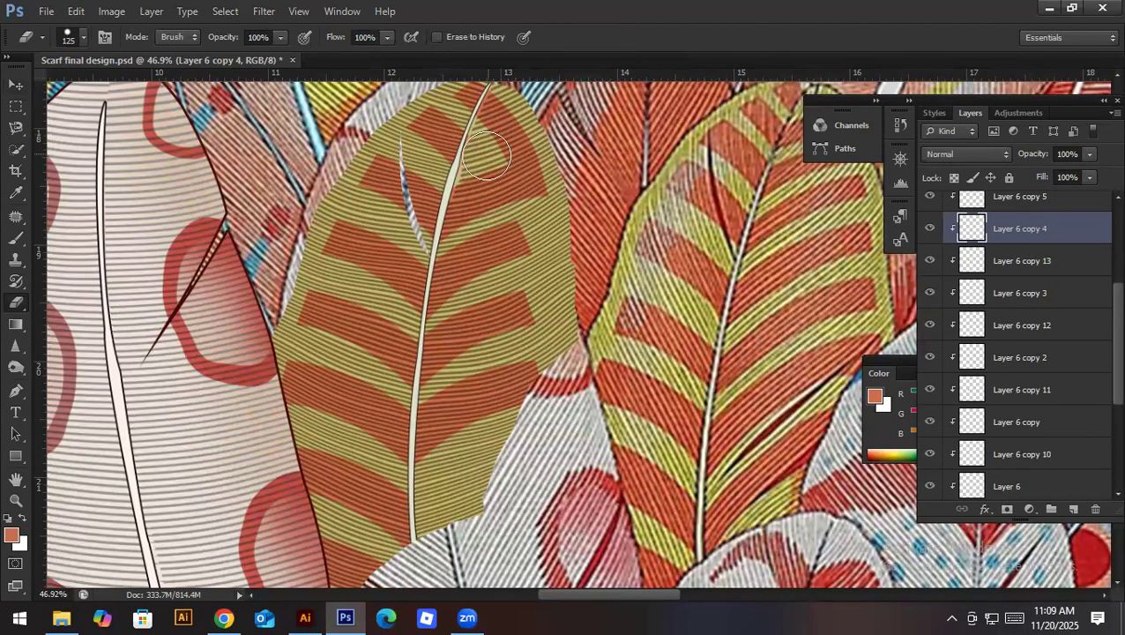
{"action": "key", "text": "ctrl+j"}
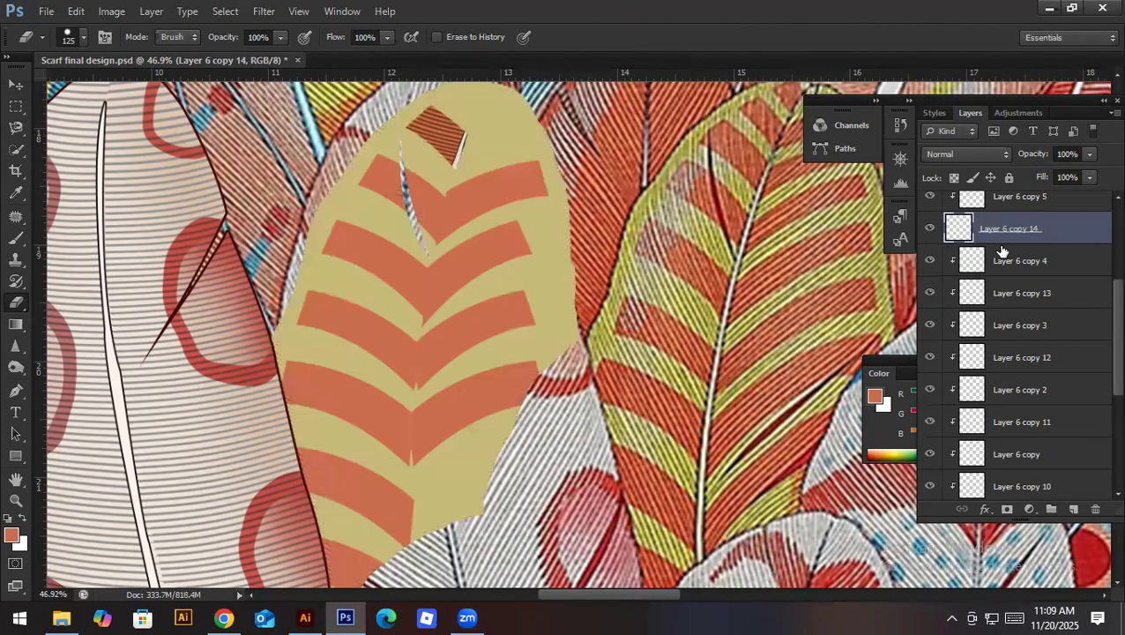
{"action": "left_click_drag", "start_coordinate": [999, 236], "coordinate": [1004, 227]}
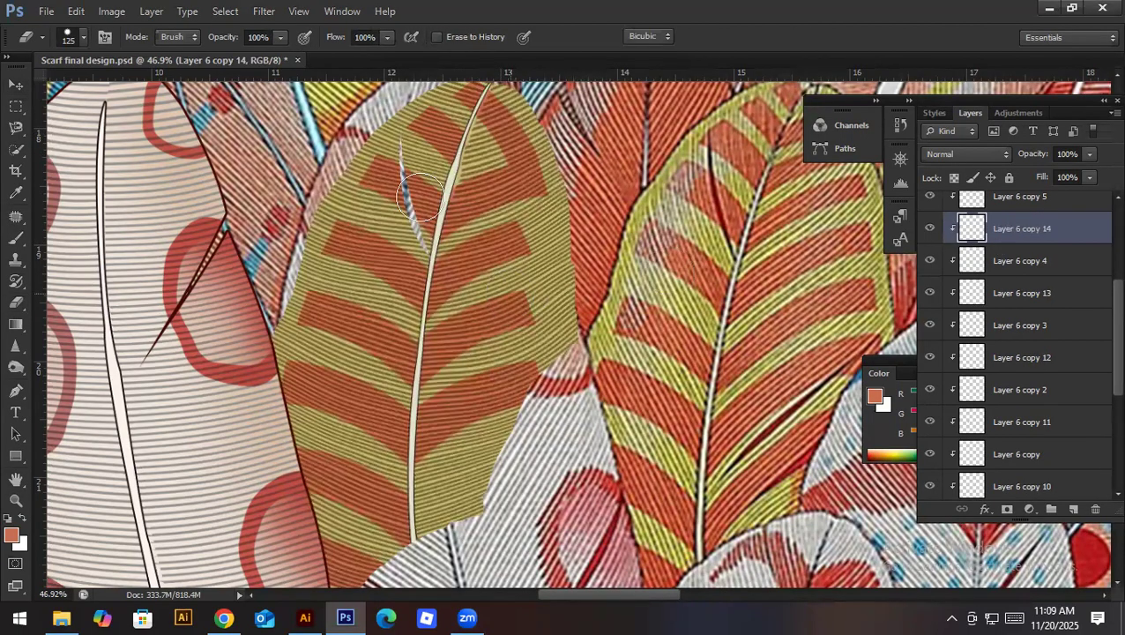
Step: Mirror the Layer 6 copy 14 band, rotate it about 29°, and place it right of the midrib at about X 3888 px
{"action": "key", "text": "ctrl+t"}
{"action": "right_click", "coordinate": [448, 121]}
{"action": "left_click", "coordinate": [555, 375]}
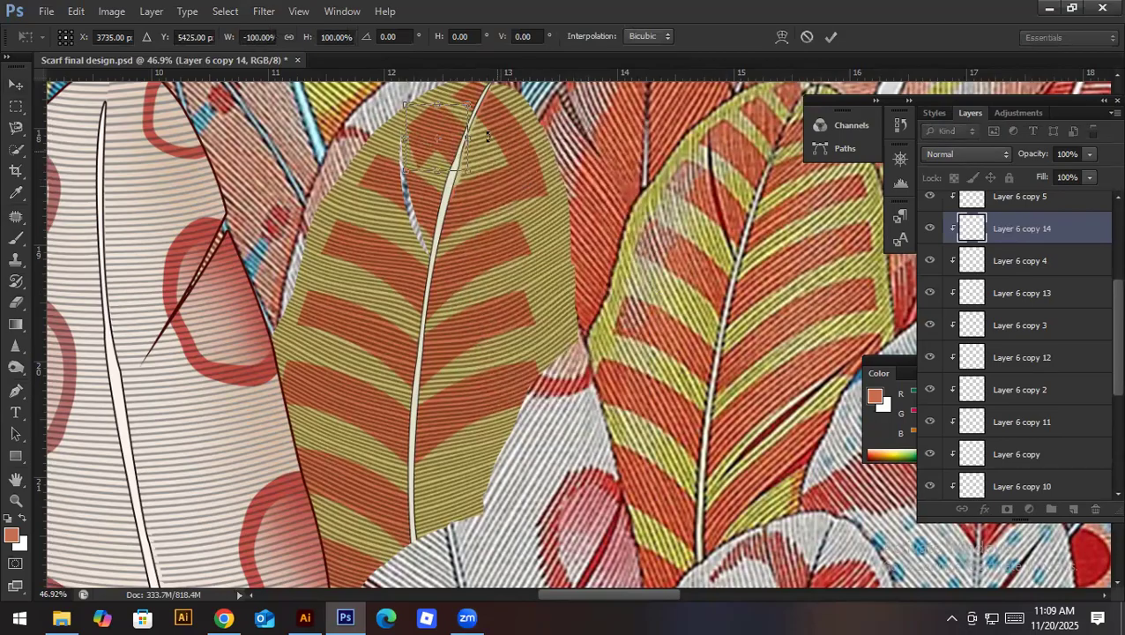
{"action": "mouse_move", "coordinate": [487, 135]}
{"action": "left_mouse_down"}
{"action": "mouse_move", "coordinate": [510, 113]}
{"action": "mouse_move", "coordinate": [551, 154]}
{"action": "mouse_move", "coordinate": [562, 187]}
{"action": "left_mouse_up"}
{"action": "key", "text": "Return"}
{"action": "key", "text": "e"}
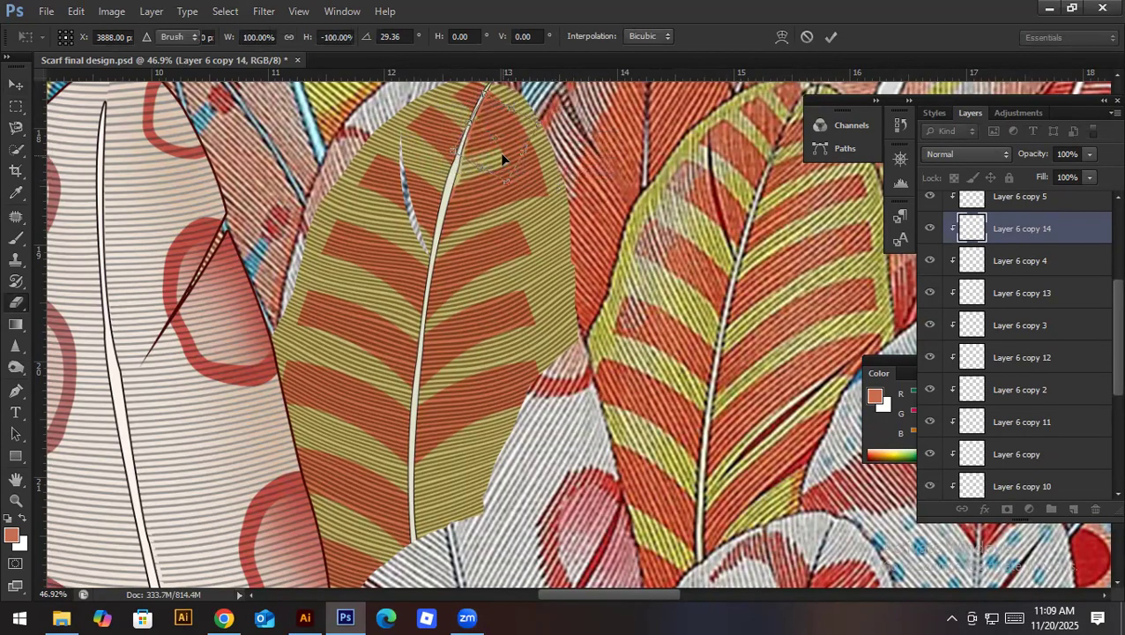
{"action": "key", "text": "v"}
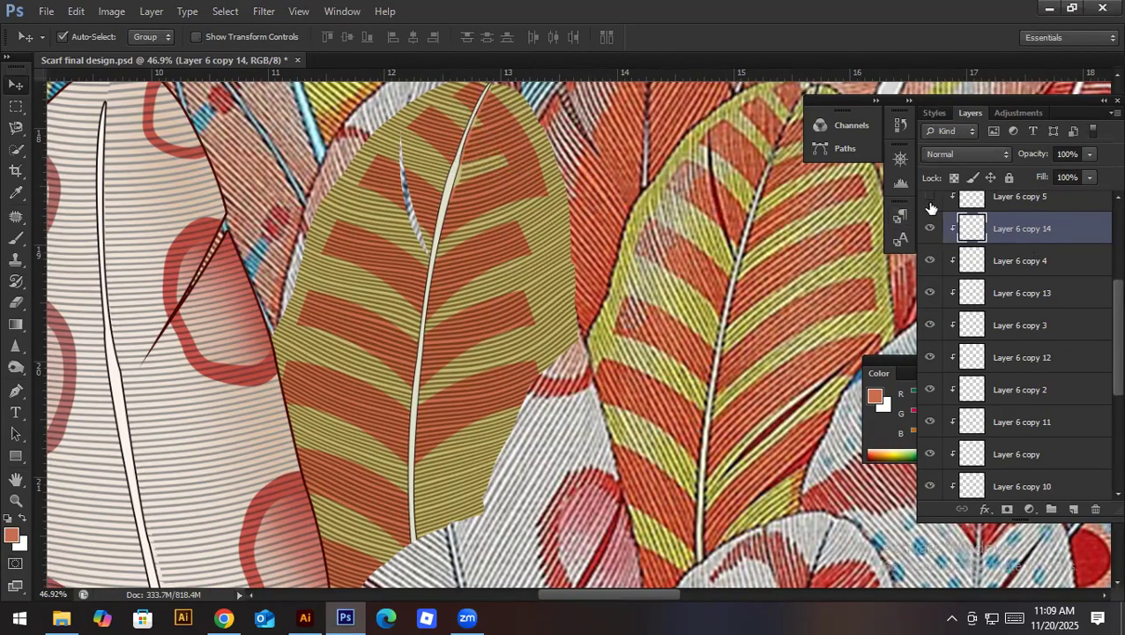
Step: Erase the Layer 6 copy 5 band's overhang past the midrib and make a duplicate of the band clipped to the feather
{"action": "left_click", "coordinate": [1014, 199]}
{"action": "key", "text": "e"}
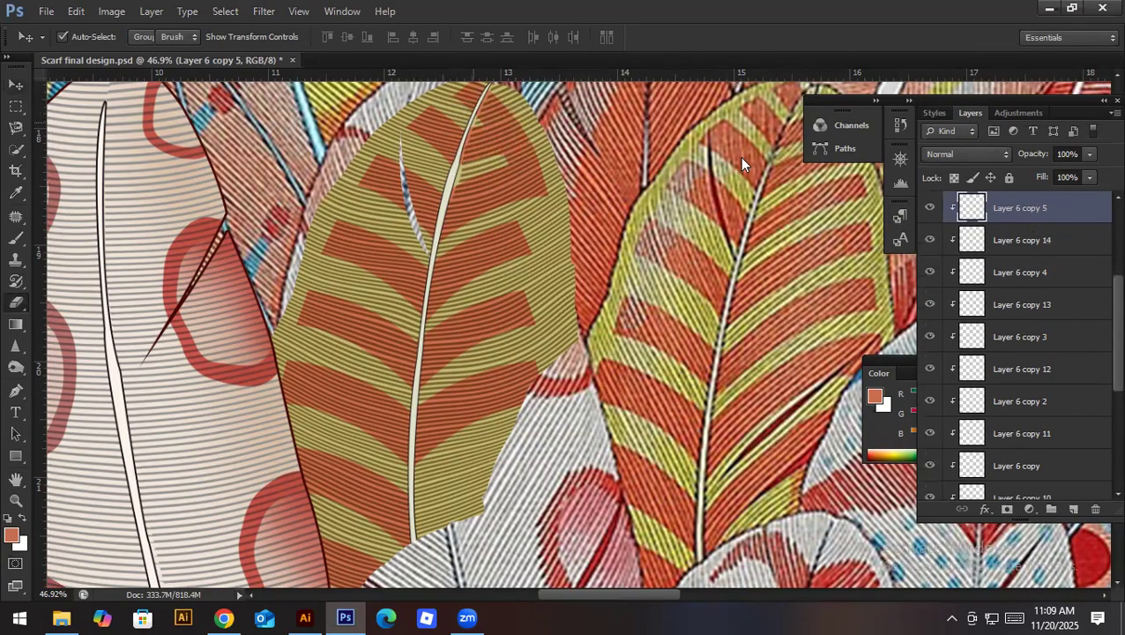
{"action": "left_click_drag", "start_coordinate": [528, 162], "coordinate": [515, 137]}
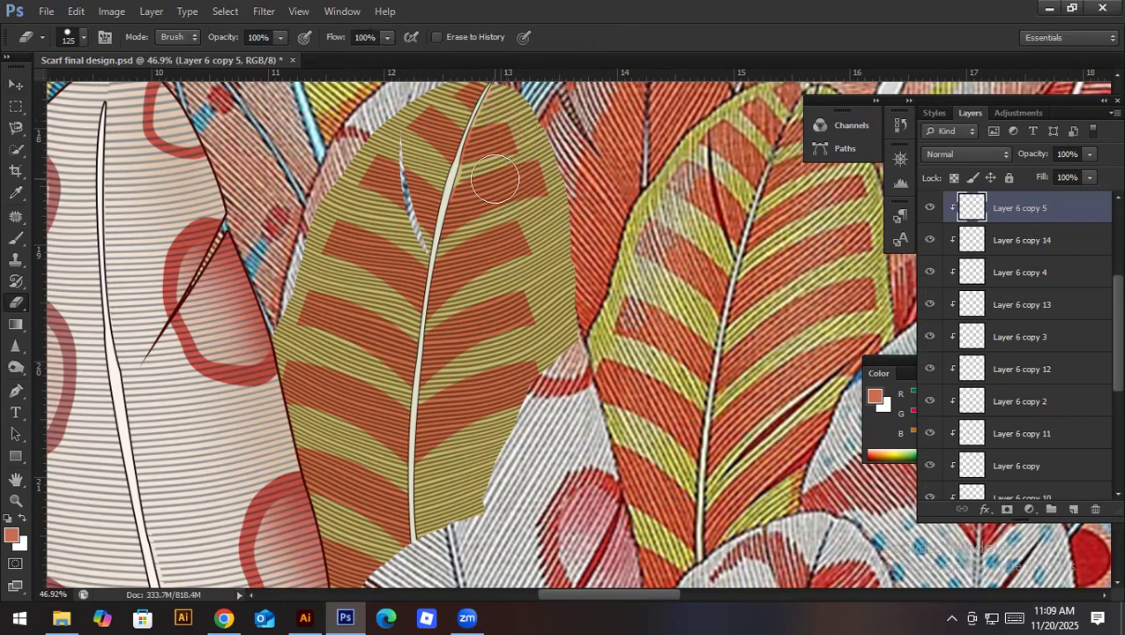
{"action": "key", "text": "v"}
{"action": "key", "text": "ctrl+j"}
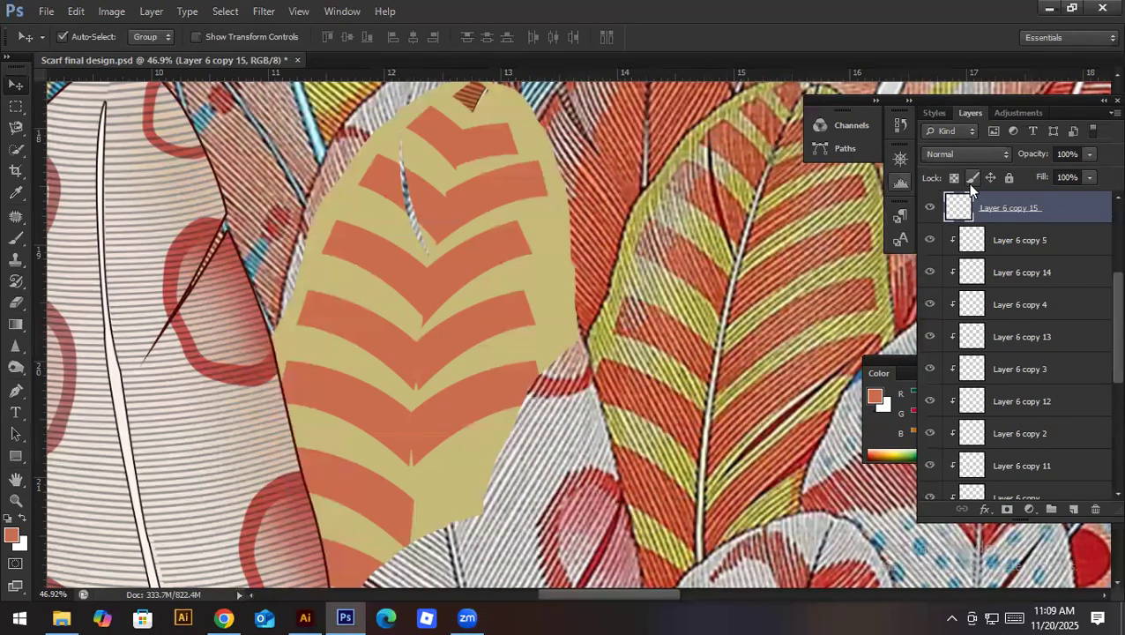
{"action": "left_click", "coordinate": [1032, 223], "text": "alt"}
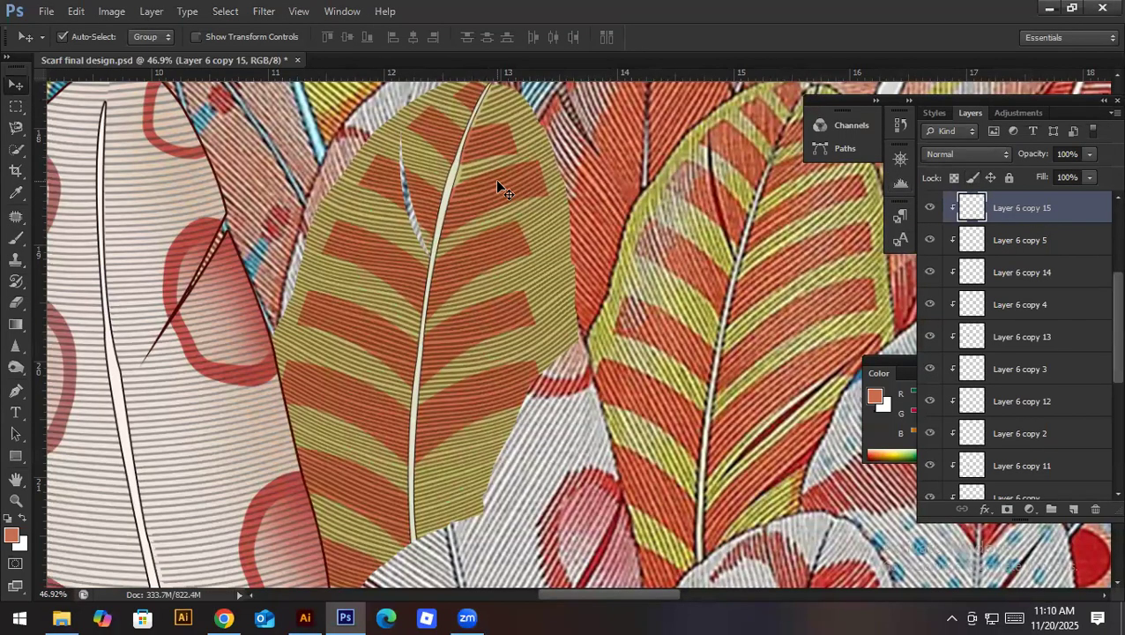
Step: Flip the Layer 6 copy 15 band horizontally and place it right of the midrib at about X 3900 px, Y 5316 px
{"action": "key", "text": "ctrl+t"}
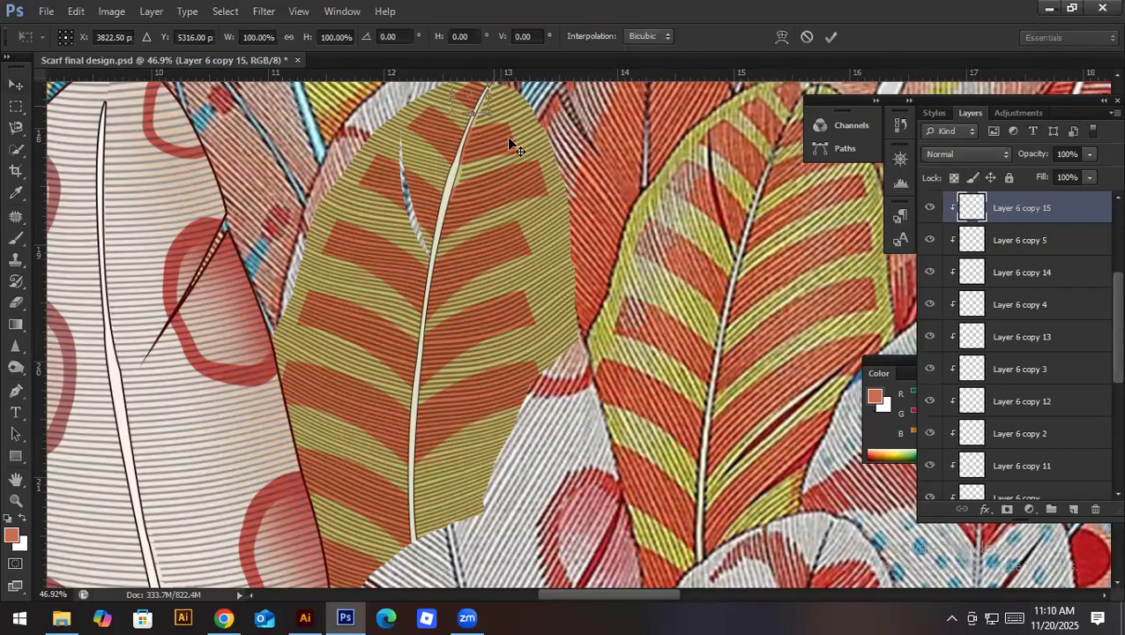
{"action": "left_click_drag", "start_coordinate": [479, 105], "coordinate": [507, 106]}
{"action": "right_click", "coordinate": [505, 106]}
{"action": "left_click", "coordinate": [573, 352]}
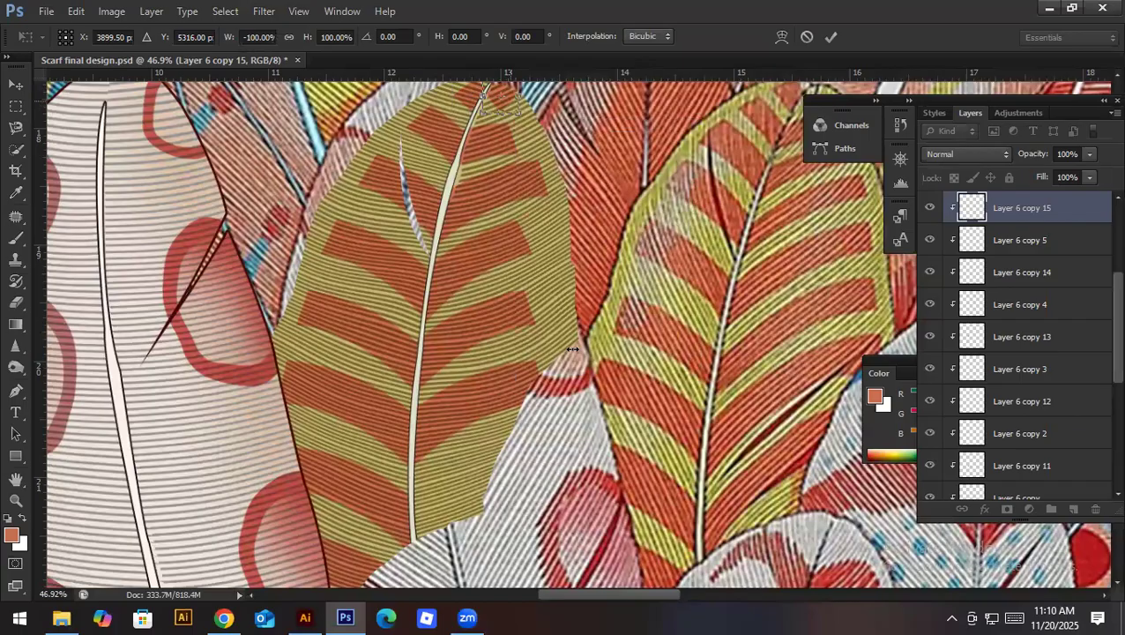
{"action": "key", "text": "Return"}
Step: Rotate the Layer 6 copy 15 band at the feather's tip and move it against the midrib
{"action": "scroll", "coordinate": [572, 350], "scroll_direction": "up", "scroll_amount": 3}
{"action": "scroll", "coordinate": [564, 231], "scroll_direction": "up", "scroll_amount": 2}
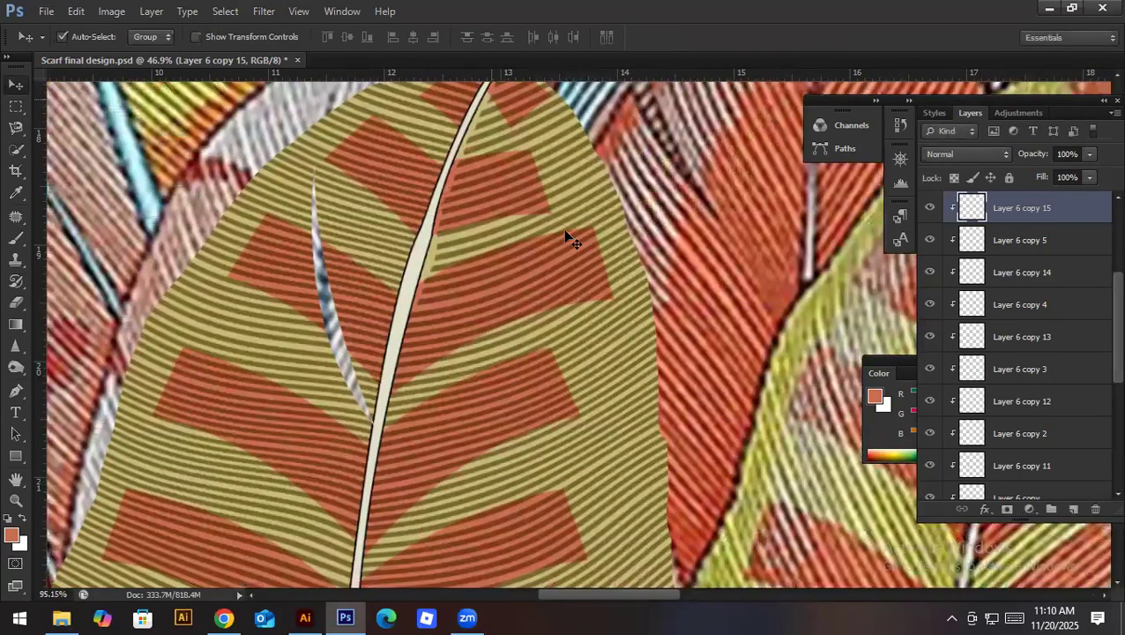
{"action": "key", "text": "ctrl+t"}
{"action": "left_click_drag", "start_coordinate": [585, 283], "coordinate": [544, 278]}
{"action": "left_click_drag", "start_coordinate": [513, 211], "coordinate": [493, 227]}
{"action": "key", "text": "Return"}
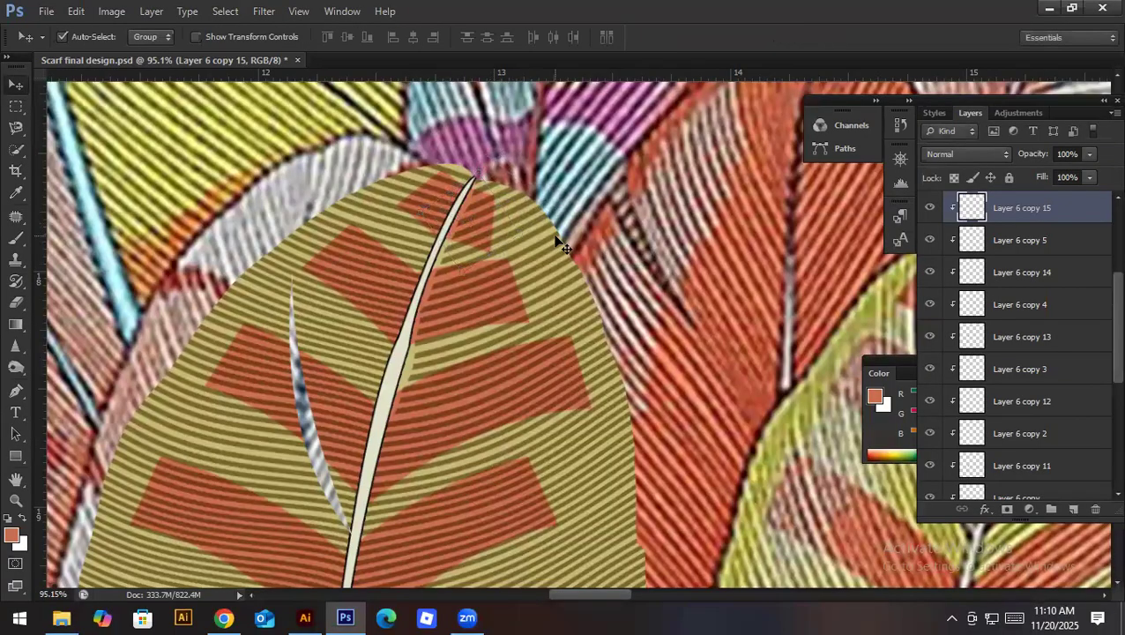
Step: Erase part of the Layer 6 copy 9 shading beside the olive feather's midrib and save the document
{"action": "left_click", "coordinate": [443, 362]}
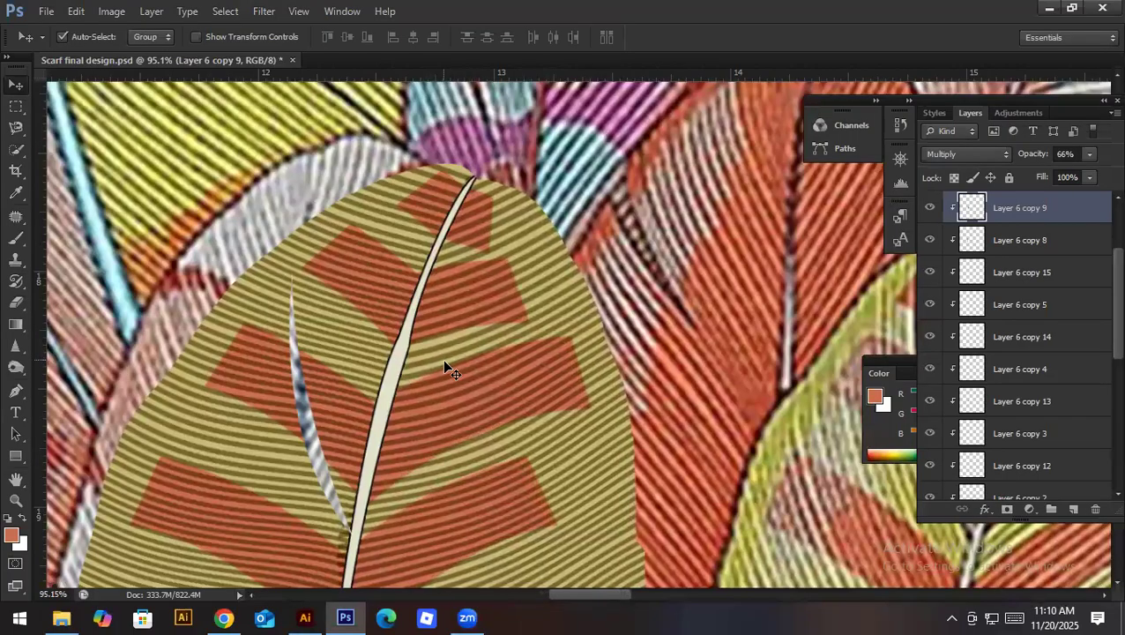
{"action": "left_click_drag", "start_coordinate": [552, 403], "coordinate": [535, 273]}
{"action": "left_click_drag", "start_coordinate": [570, 450], "coordinate": [562, 372]}
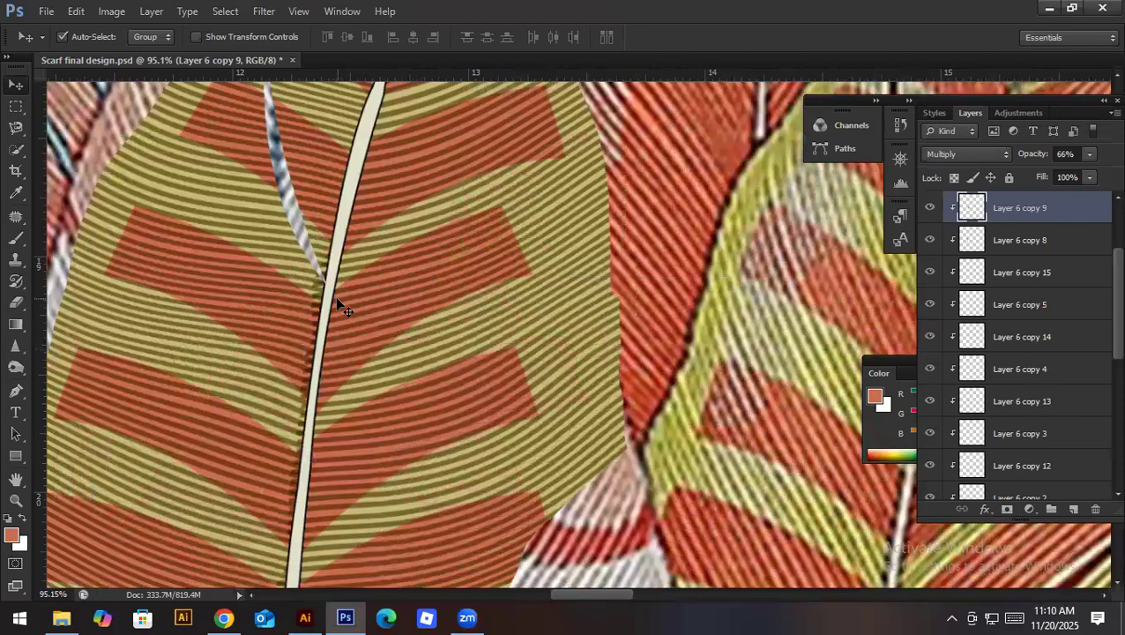
{"action": "key", "text": "e"}
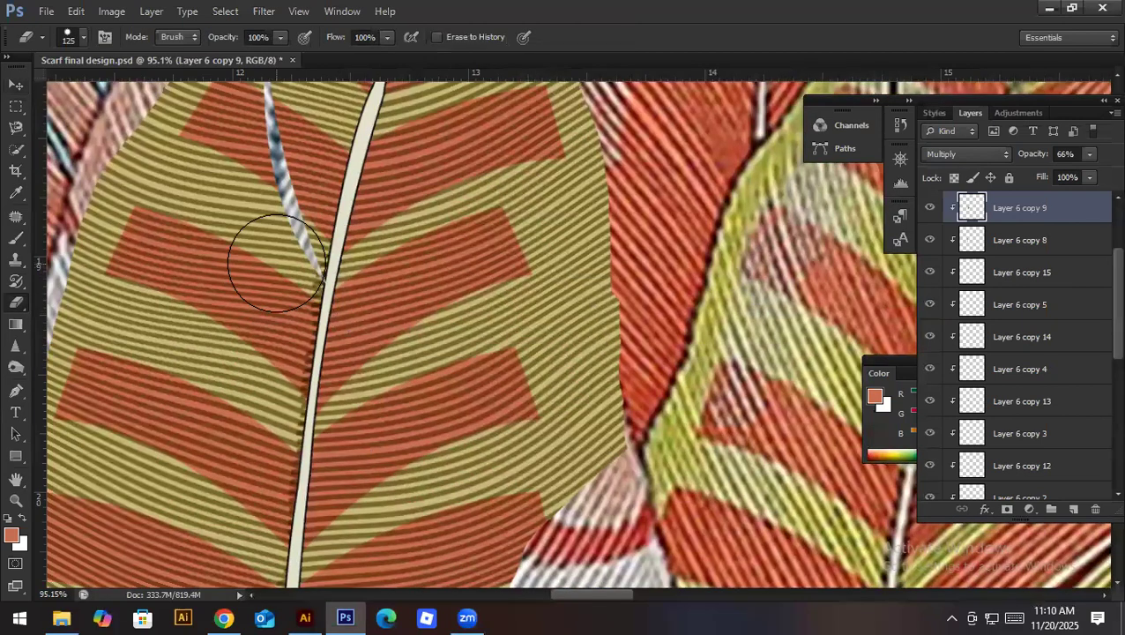
{"action": "mouse_move", "coordinate": [285, 252]}
{"action": "left_mouse_down"}
{"action": "mouse_move", "coordinate": [254, 481]}
{"action": "mouse_move", "coordinate": [231, 525]}
{"action": "mouse_move", "coordinate": [312, 155]}
{"action": "left_mouse_up"}
{"action": "key", "text": "space"}
{"action": "mouse_move", "coordinate": [322, 225]}
{"action": "left_mouse_down"}
{"action": "mouse_move", "coordinate": [330, 502]}
{"action": "mouse_move", "coordinate": [337, 227]}
{"action": "left_mouse_up"}
{"action": "key", "text": "ctrl+space"}
{"action": "left_click_drag", "start_coordinate": [512, 328], "coordinate": [353, 345]}
{"action": "left_click_drag", "start_coordinate": [571, 300], "coordinate": [559, 327]}
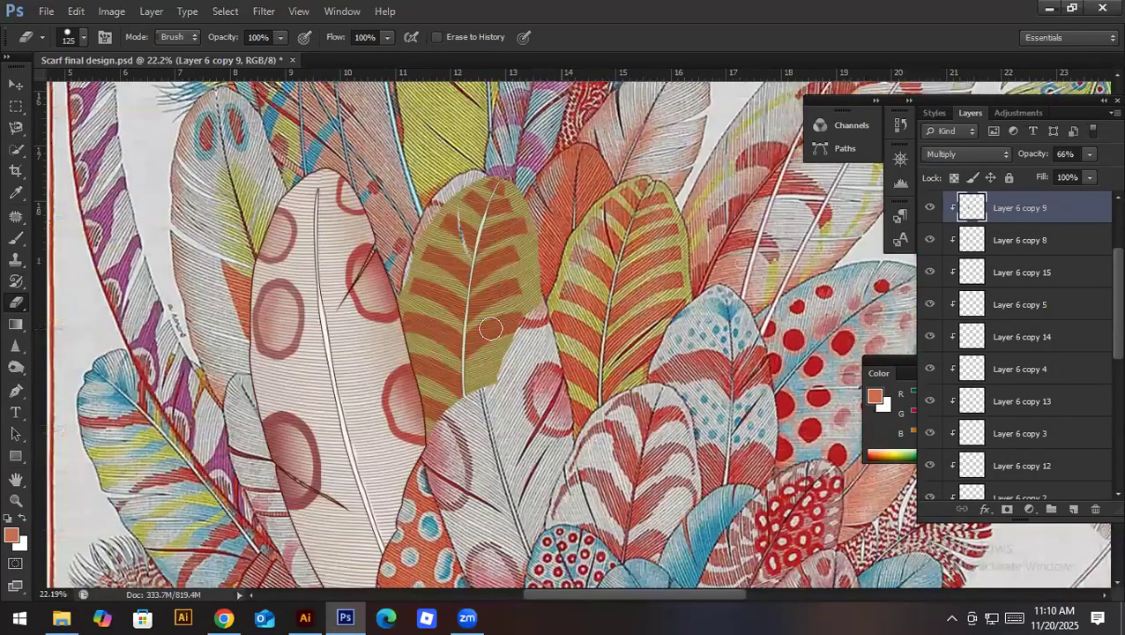
{"action": "key", "text": "ctrl+s"}
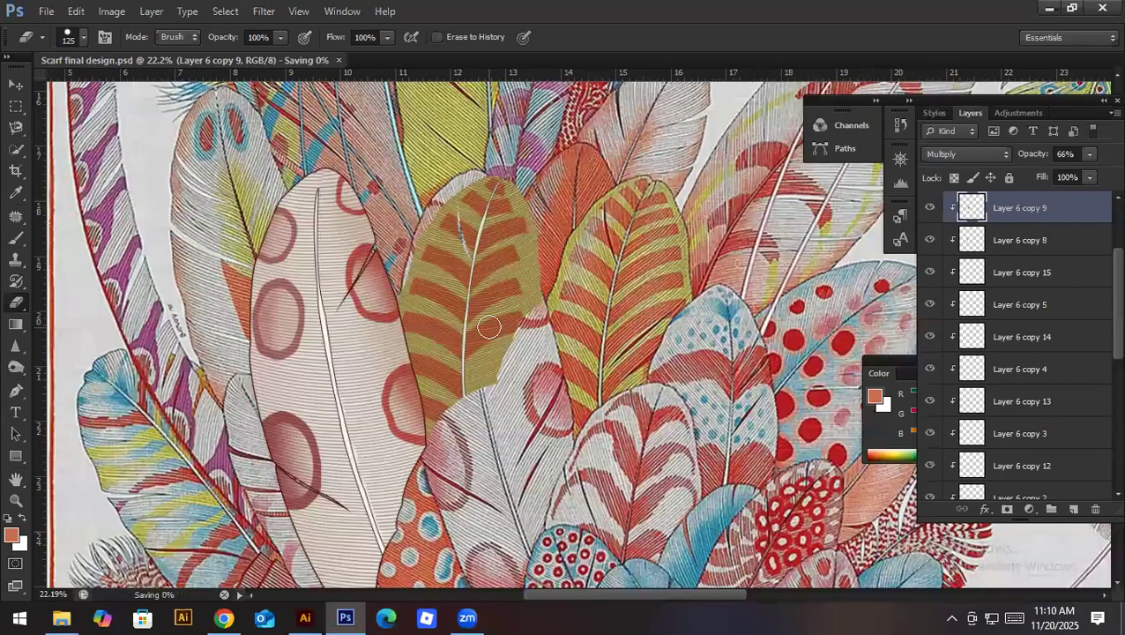
Step: Group all the olive feather's layers, from Layer 5 down to its base Layer 4
{"action": "key", "text": "v"}
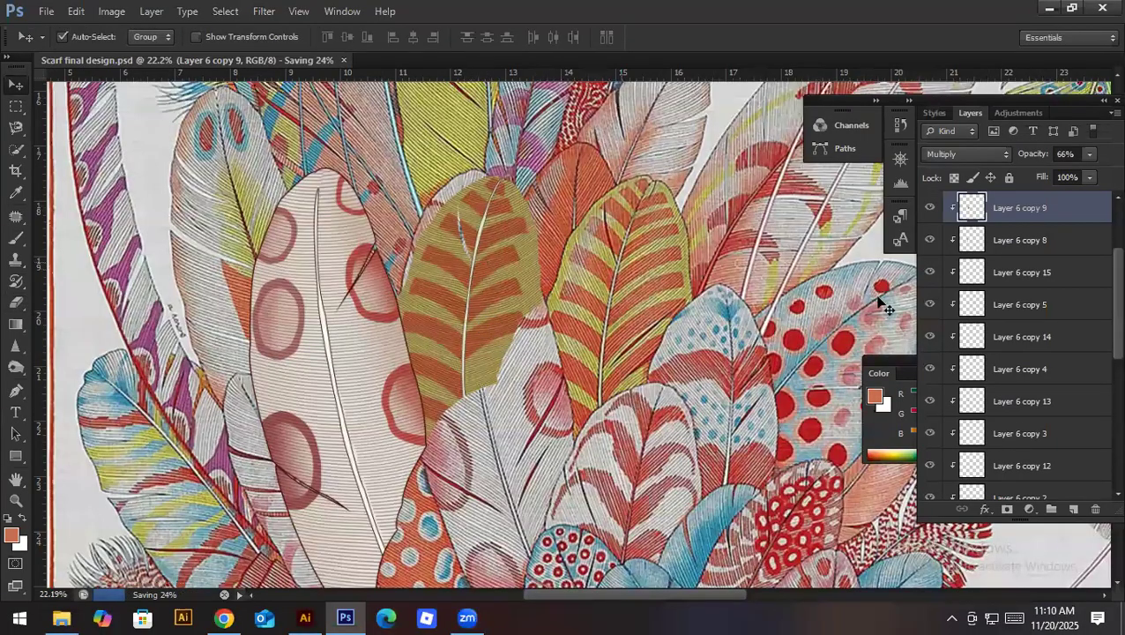
{"action": "scroll", "coordinate": [978, 265], "scroll_direction": "up", "scroll_amount": 3}
{"action": "left_click", "coordinate": [929, 261]}
{"action": "left_click", "coordinate": [927, 260]}
{"action": "left_click", "coordinate": [981, 266]}
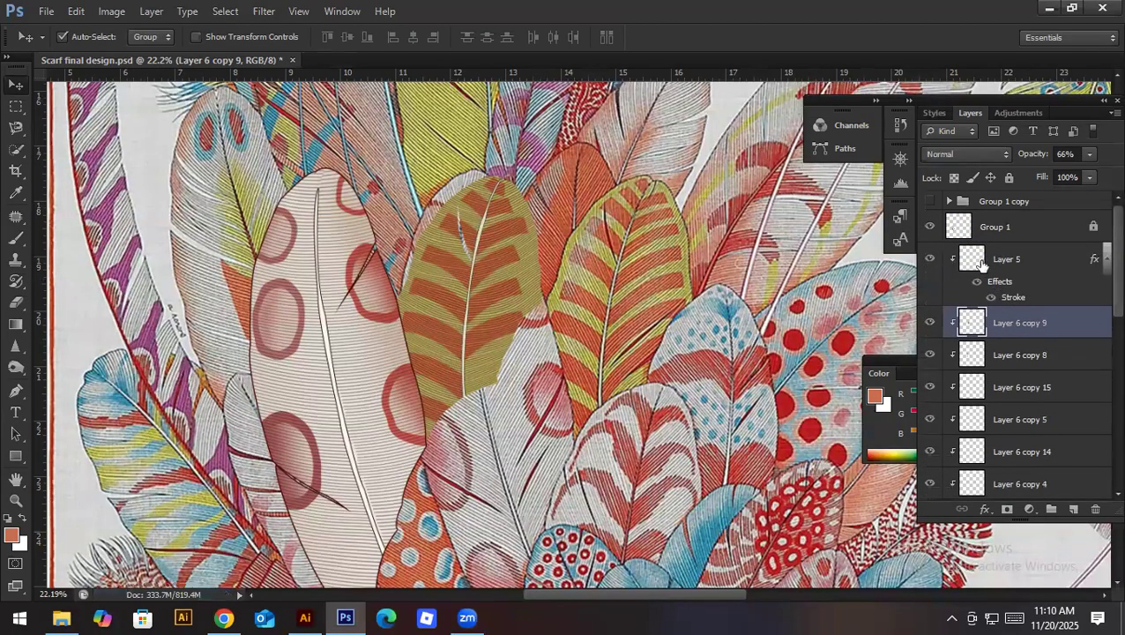
{"action": "left_click", "coordinate": [931, 229]}
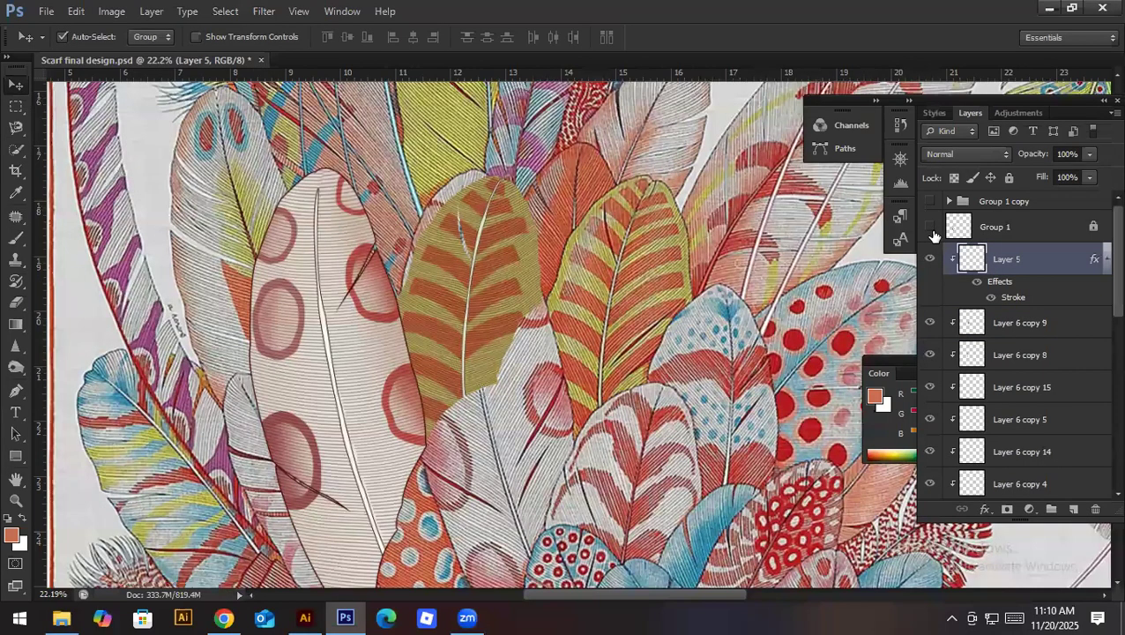
{"action": "scroll", "coordinate": [1023, 419], "scroll_direction": "down", "scroll_amount": 5}
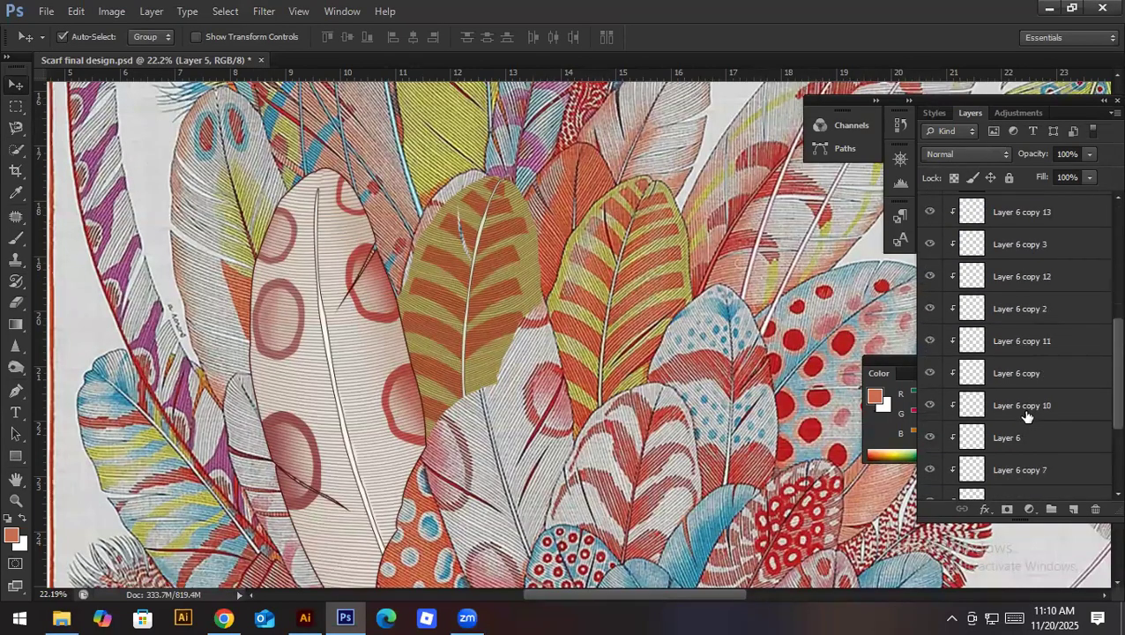
{"action": "scroll", "coordinate": [1027, 414], "scroll_direction": "down", "scroll_amount": 3}
{"action": "left_click", "coordinate": [930, 390]}
{"action": "left_click", "coordinate": [930, 390]}
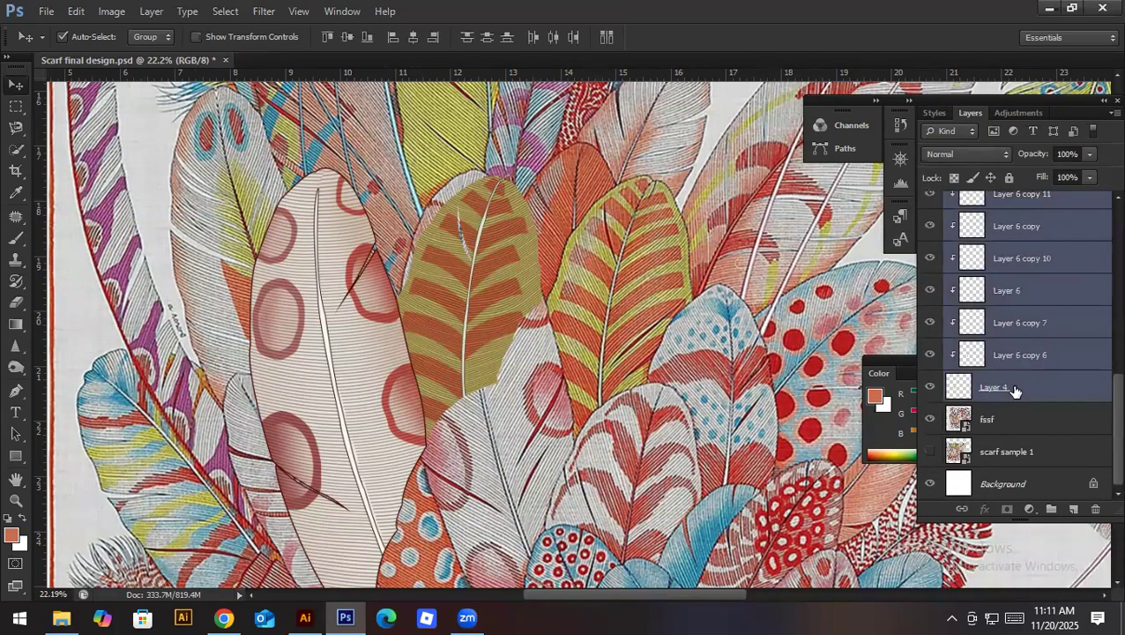
{"action": "key", "text": "ctrl+g"}
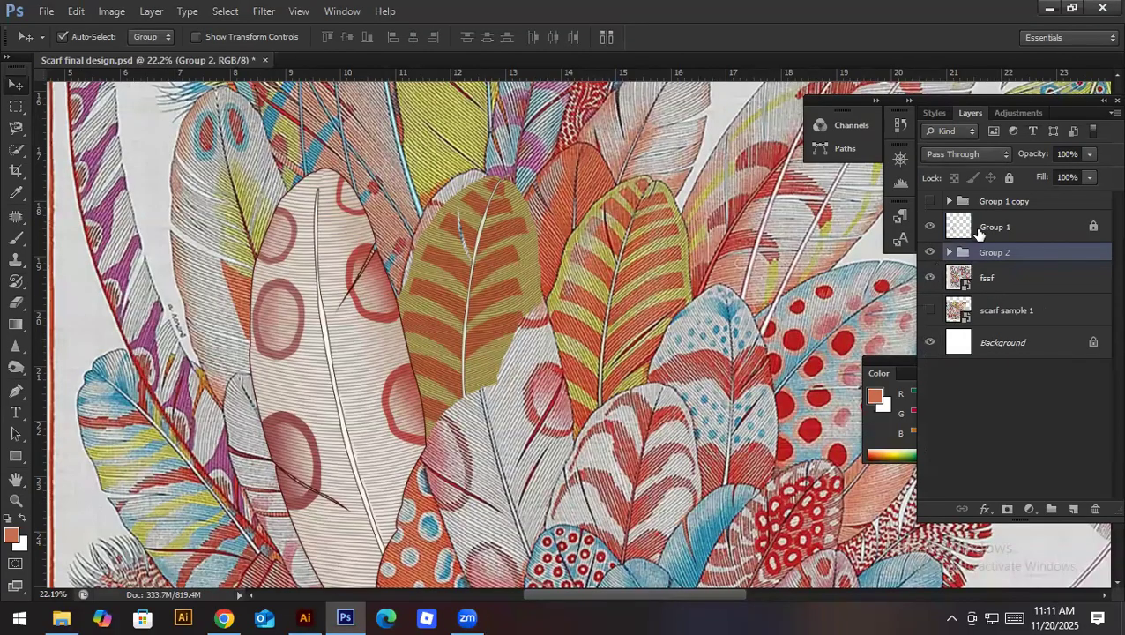
Step: Add a 6 px black outside Stroke effect to Group 2
{"action": "left_click", "coordinate": [978, 230]}
{"action": "left_click", "coordinate": [958, 253]}
{"action": "left_click", "coordinate": [985, 509]}
{"action": "left_click", "coordinate": [1009, 351]}
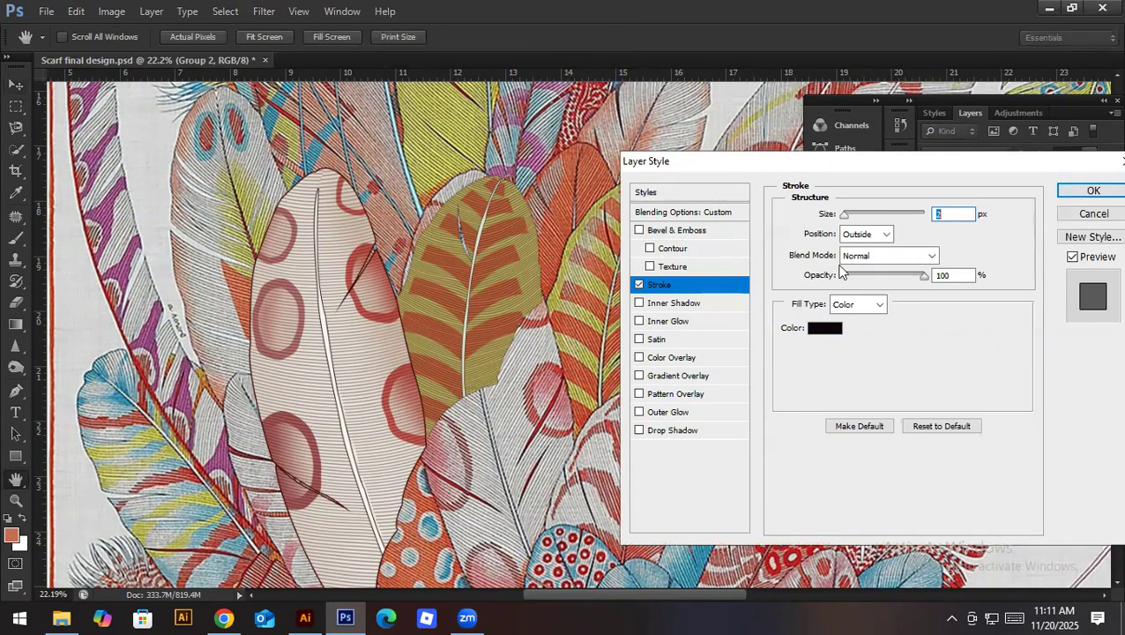
{"action": "type", "text": "4"}
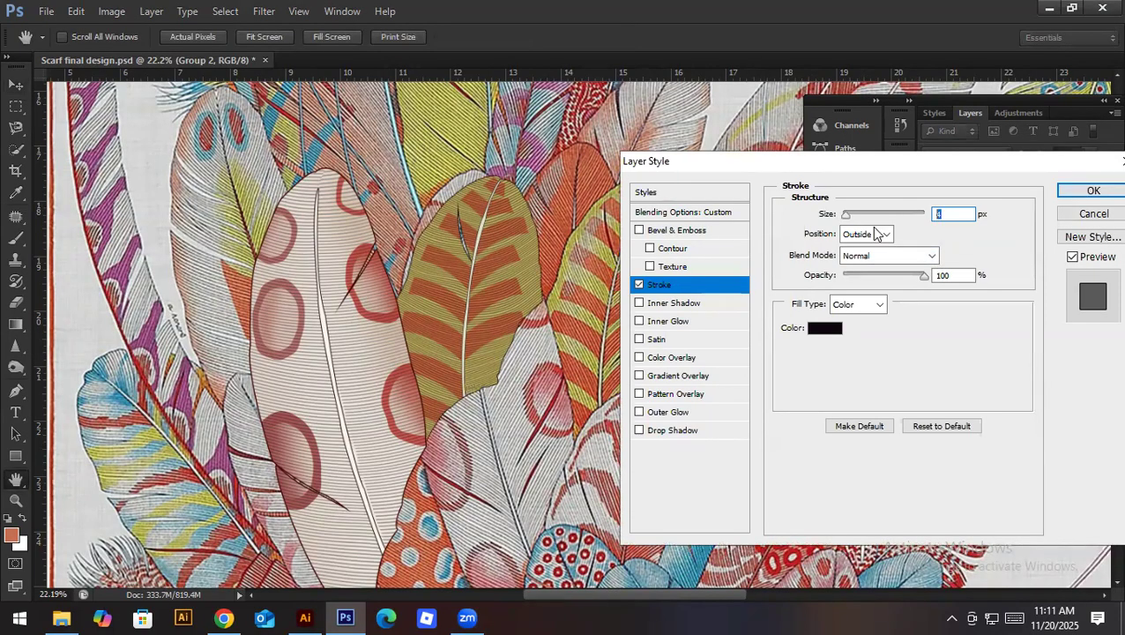
{"action": "type", "text": "6"}
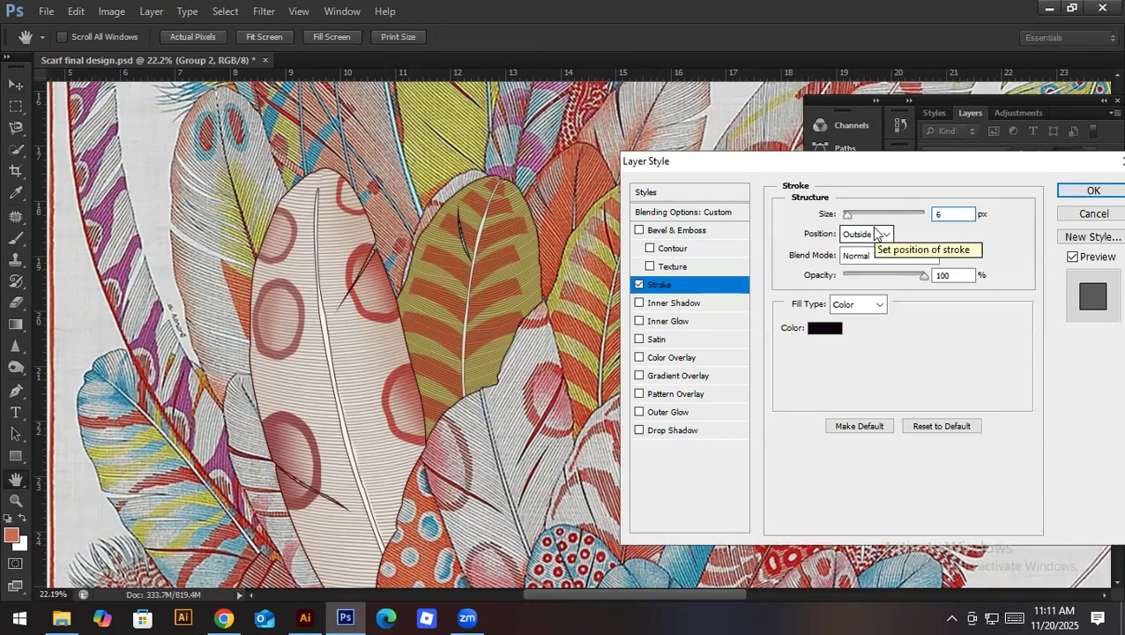
{"action": "left_click_drag", "start_coordinate": [685, 172], "coordinate": [711, 200]}
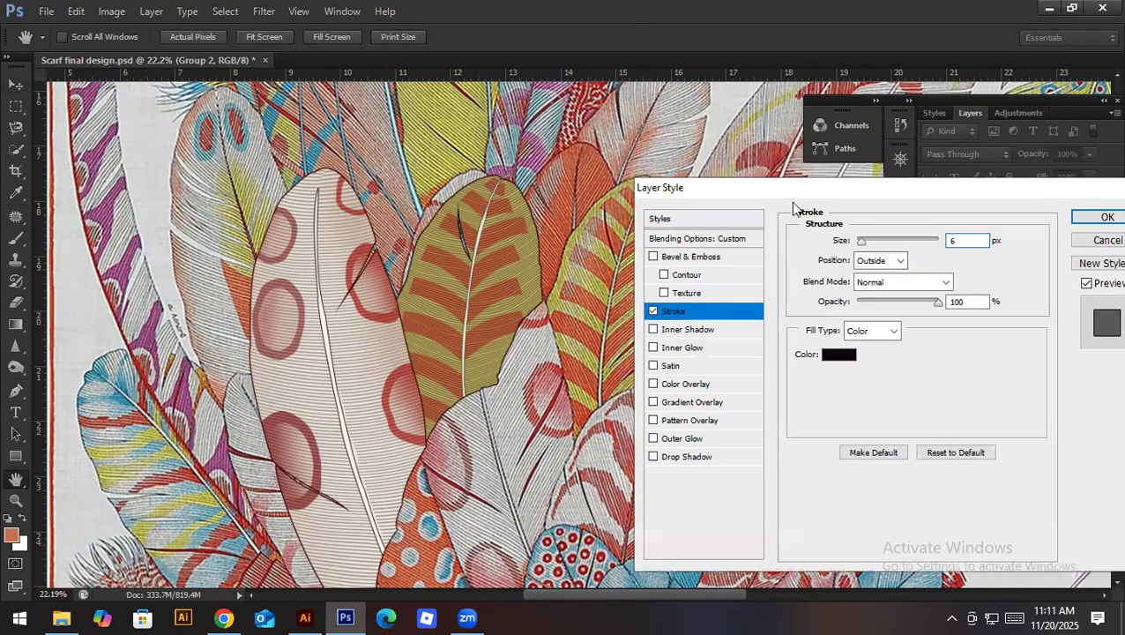
{"action": "left_click", "coordinate": [1096, 218]}
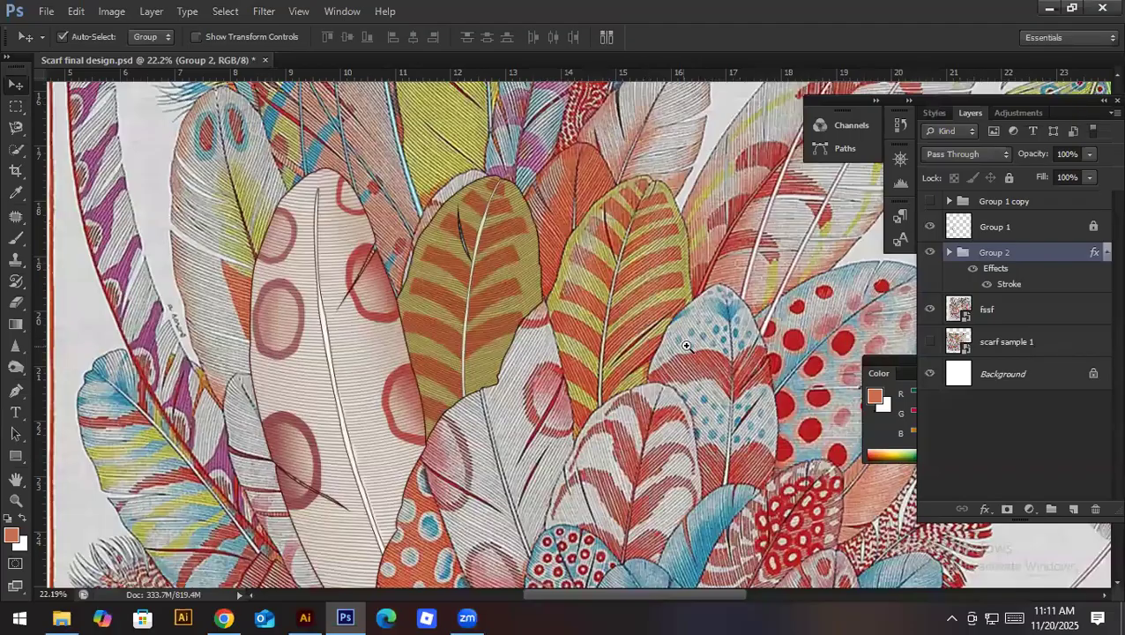
Step: Trace the narrow curved slit at the neighbouring striped feather's lower right with the Pen and fill it orange on a new layer
{"action": "scroll", "coordinate": [661, 345], "scroll_direction": "up", "scroll_amount": 2}
{"action": "scroll", "coordinate": [640, 338], "scroll_direction": "up", "scroll_amount": 1}
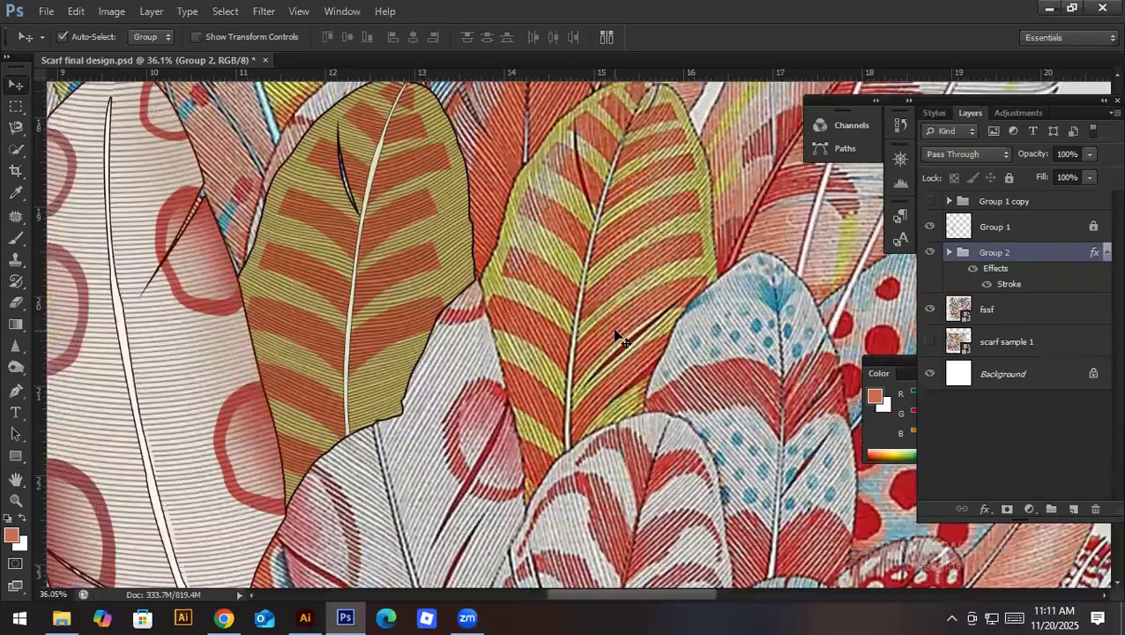
{"action": "key", "text": "p"}
{"action": "left_click", "coordinate": [581, 391]}
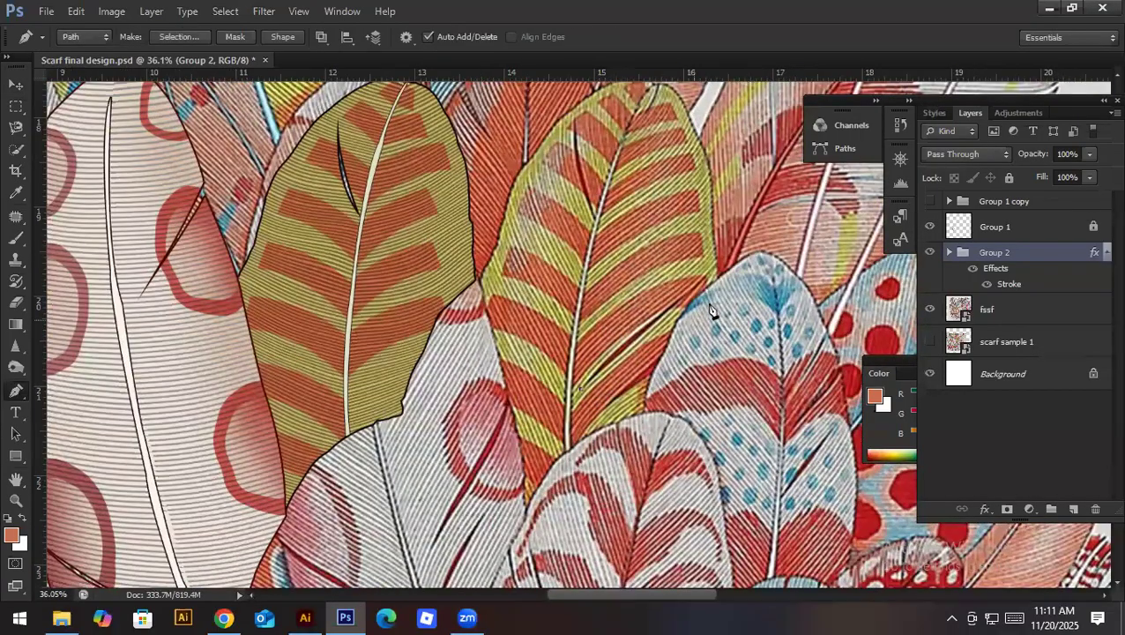
{"action": "left_click_drag", "start_coordinate": [704, 282], "coordinate": [778, 239]}
{"action": "left_click", "coordinate": [704, 282], "text": "alt"}
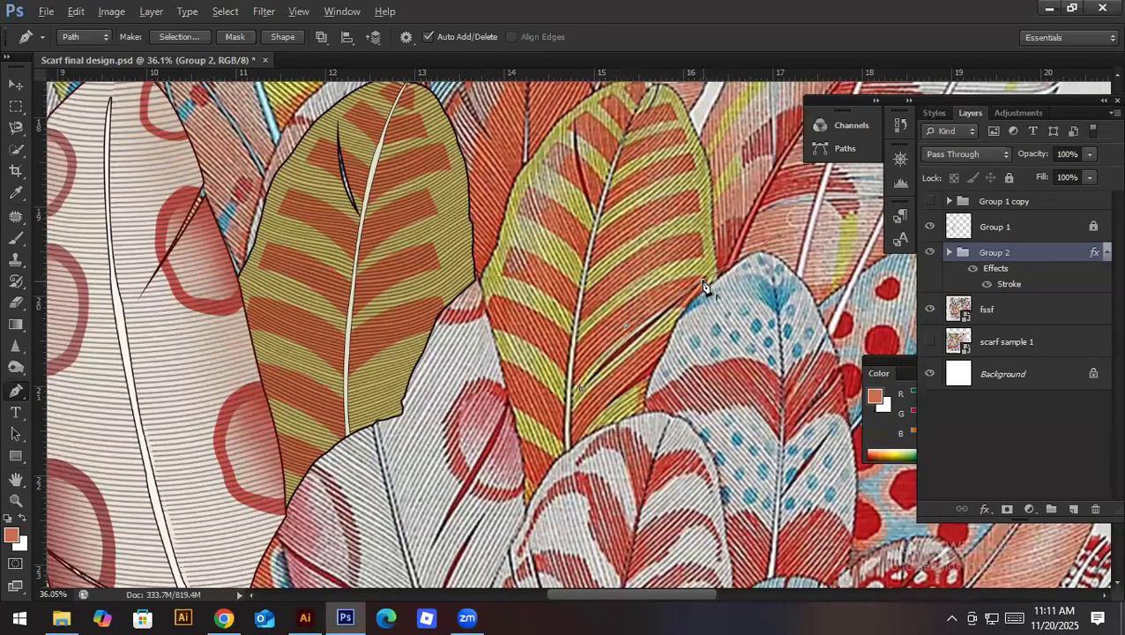
{"action": "left_click", "coordinate": [582, 389]}
{"action": "key", "text": "ctrl+Return"}
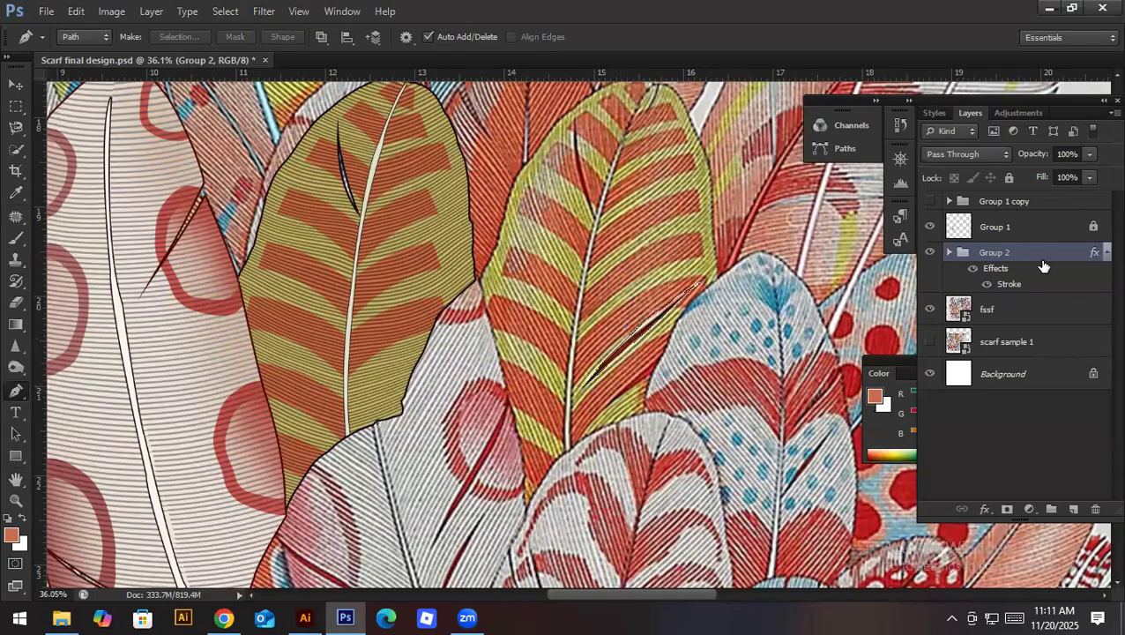
{"action": "left_click", "coordinate": [1074, 512]}
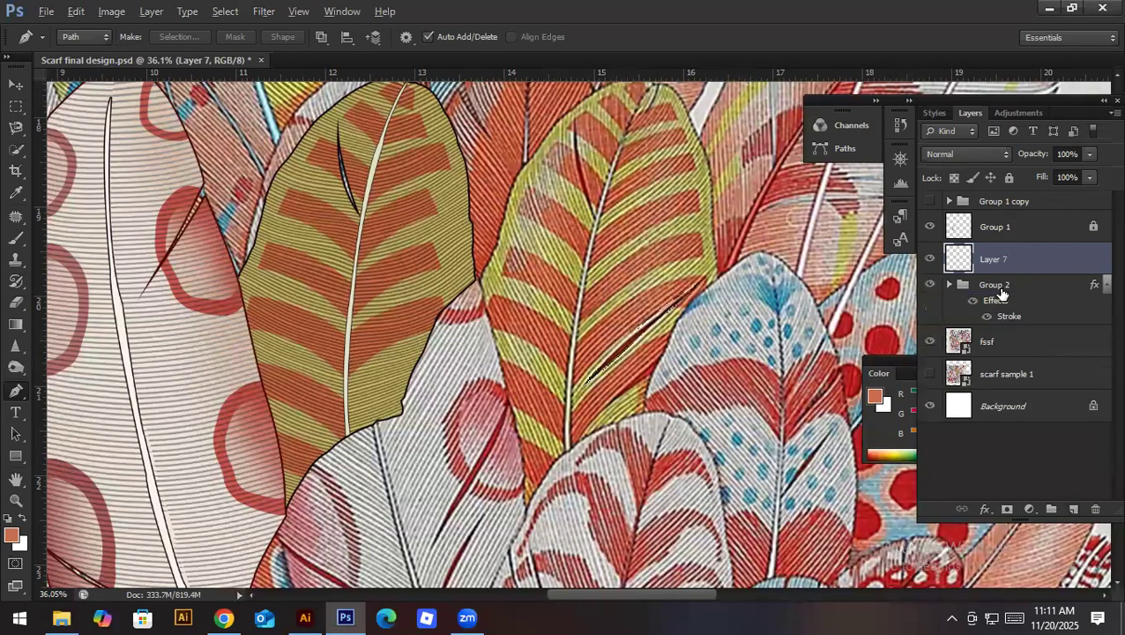
{"action": "key", "text": "alt+BackSpace"}
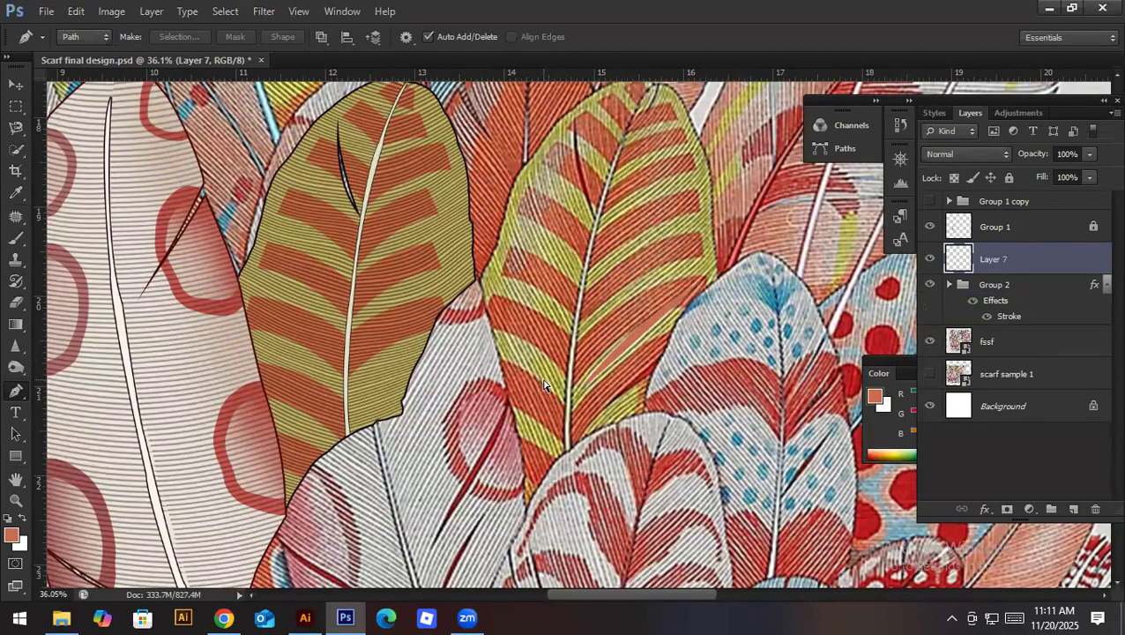
Step: Move Layer 7 into Group 2 directly above Layer 4, clipped to the olive feather
{"action": "key", "text": "v"}
{"action": "left_click", "coordinate": [1005, 285]}
{"action": "left_click", "coordinate": [994, 263]}
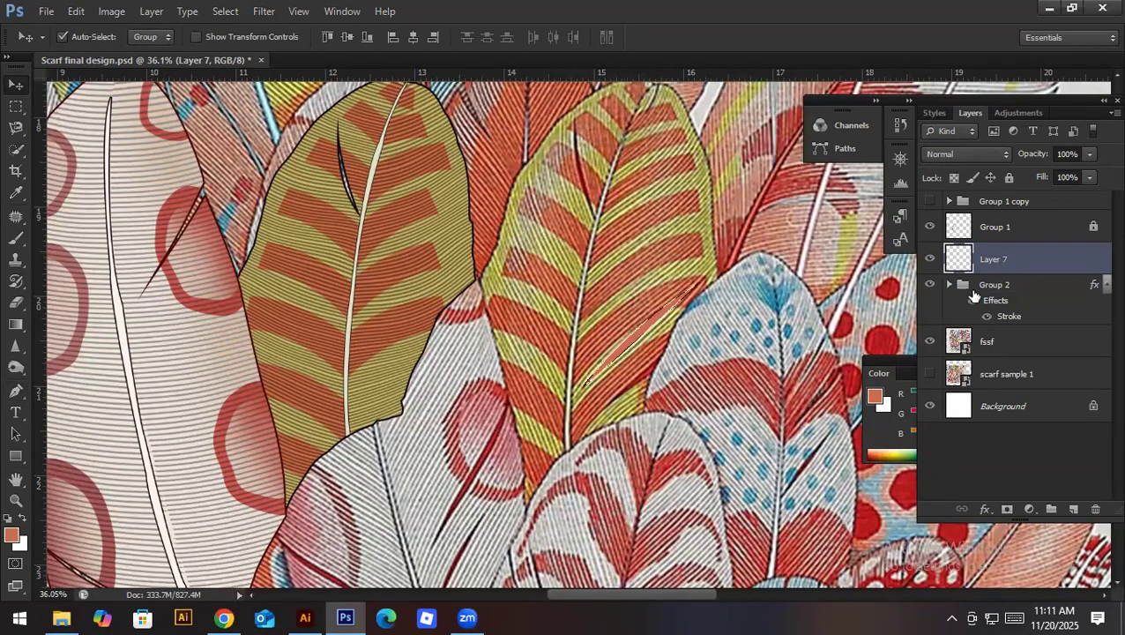
{"action": "scroll", "coordinate": [983, 352], "scroll_direction": "up", "scroll_amount": 5}
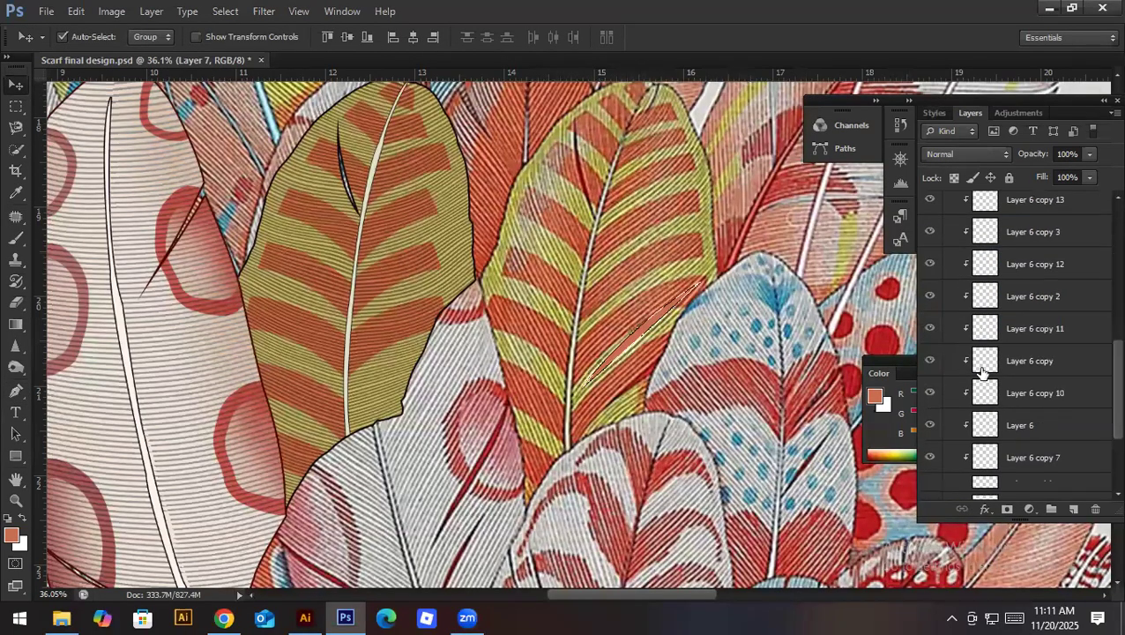
{"action": "scroll", "coordinate": [980, 379], "scroll_direction": "down", "scroll_amount": 4}
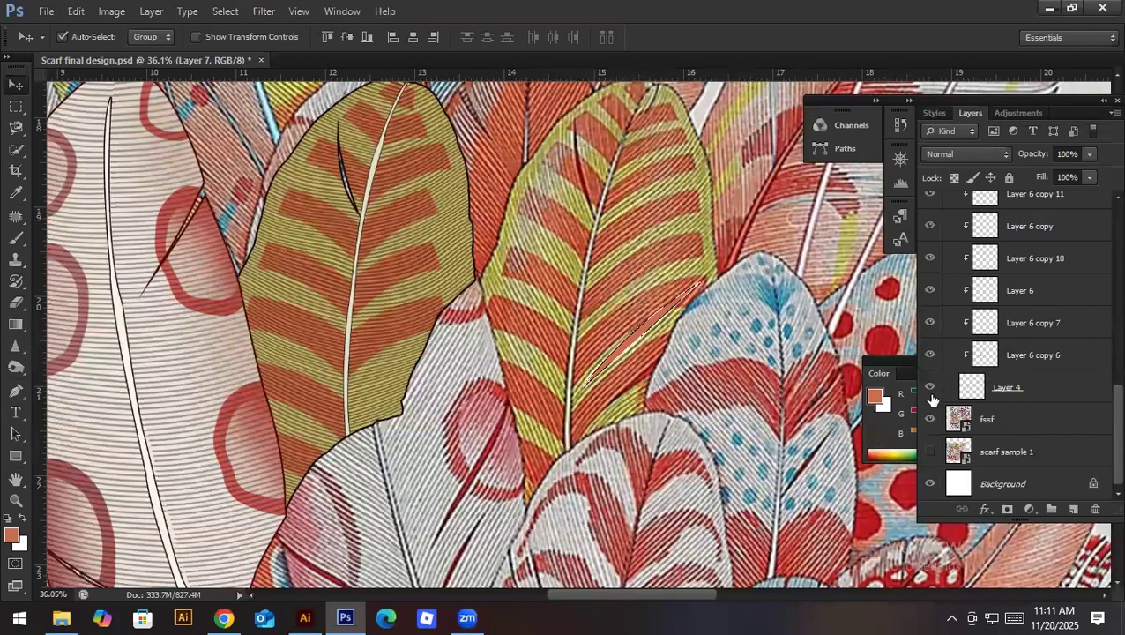
{"action": "left_click", "coordinate": [948, 394]}
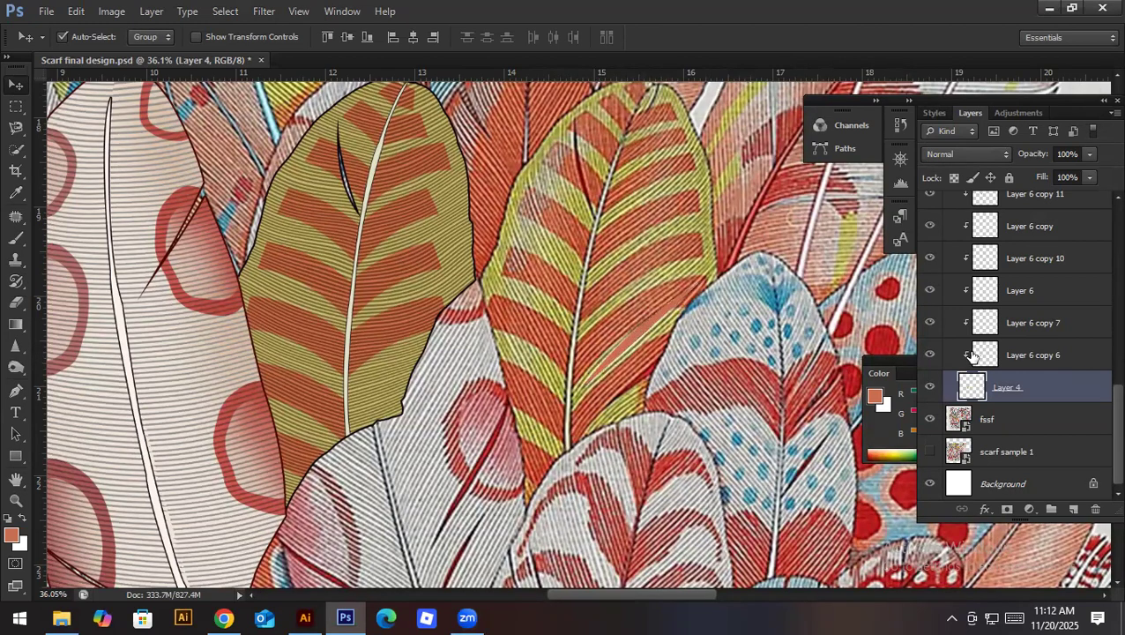
{"action": "scroll", "coordinate": [961, 322], "scroll_direction": "up", "scroll_amount": 8}
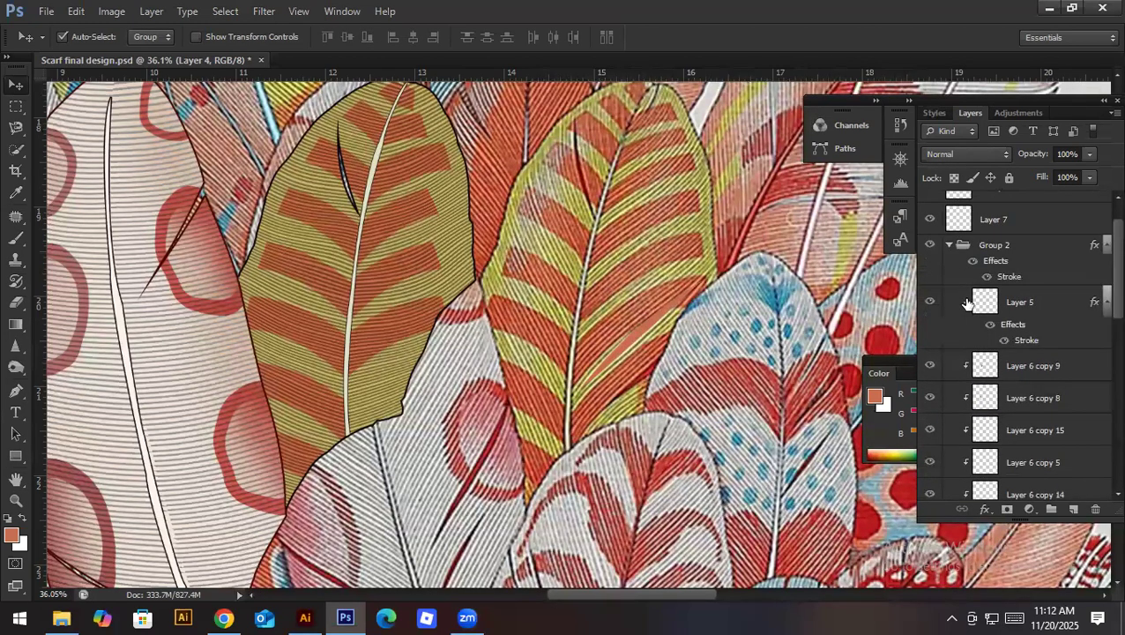
{"action": "left_click_drag", "start_coordinate": [1042, 270], "coordinate": [1009, 368]}
Step: Move the Layer 7 sliver onto the olive feather's right half, running from the midrib to the edge
{"action": "key", "text": "ctrl+t"}
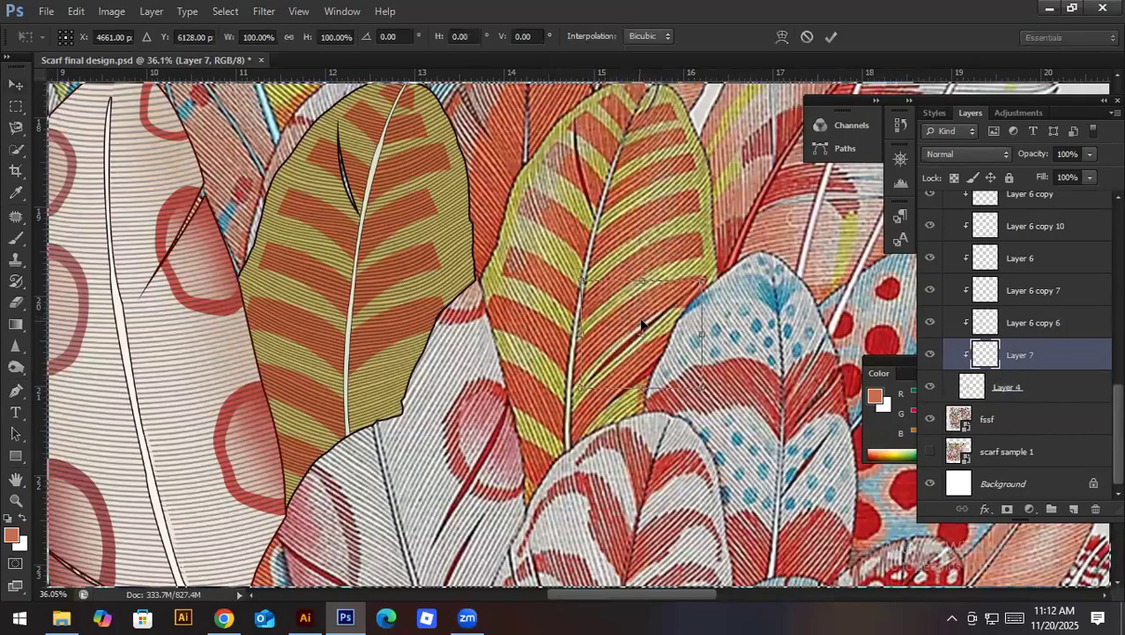
{"action": "left_click_drag", "start_coordinate": [523, 302], "coordinate": [432, 296]}
{"action": "key", "text": "Return"}
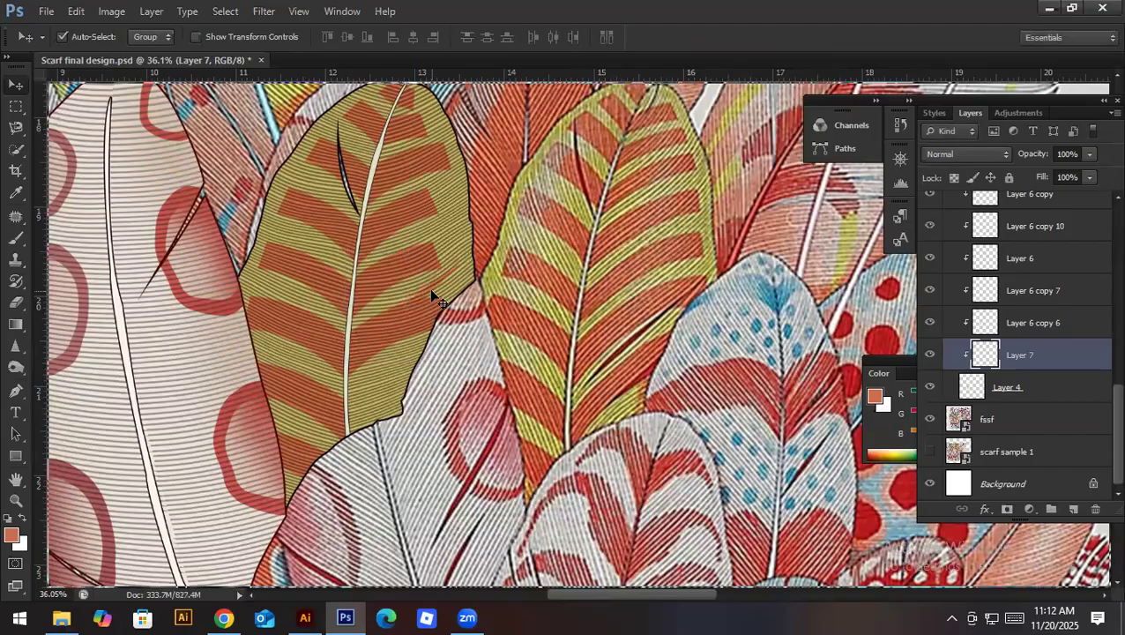
Step: Cut the Layer 7 sliver's shape out of the olive feather base on Layer 4 and clear the selection
{"action": "left_click", "coordinate": [981, 357], "text": "ctrl"}
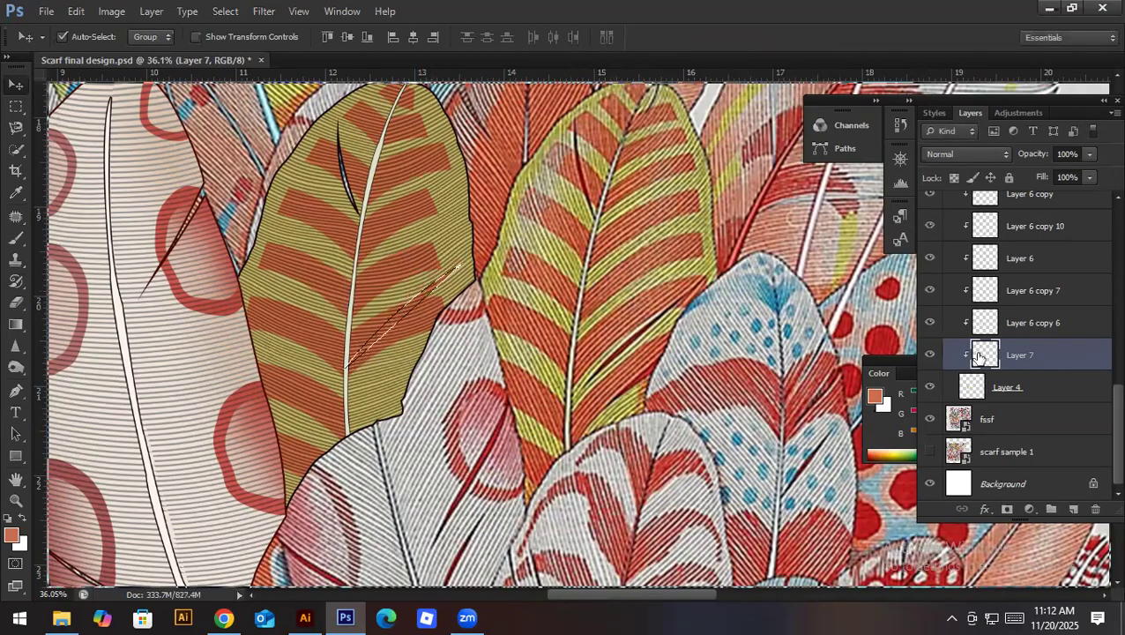
{"action": "key", "text": "ctrl+d"}
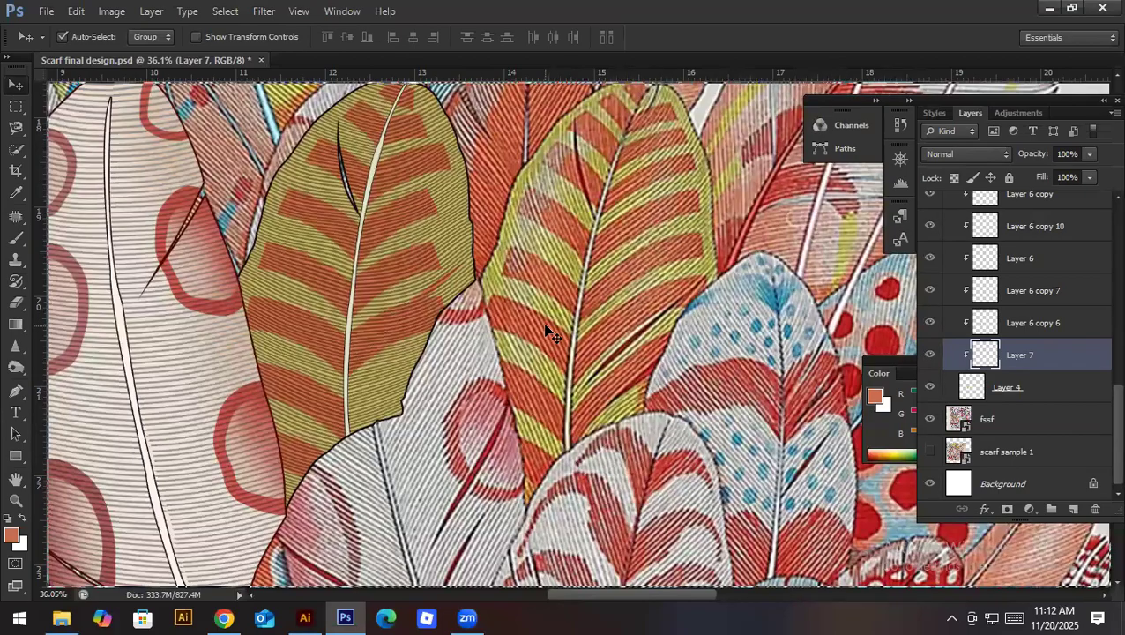
{"action": "left_click", "coordinate": [979, 359], "text": "ctrl"}
{"action": "left_click", "coordinate": [975, 391]}
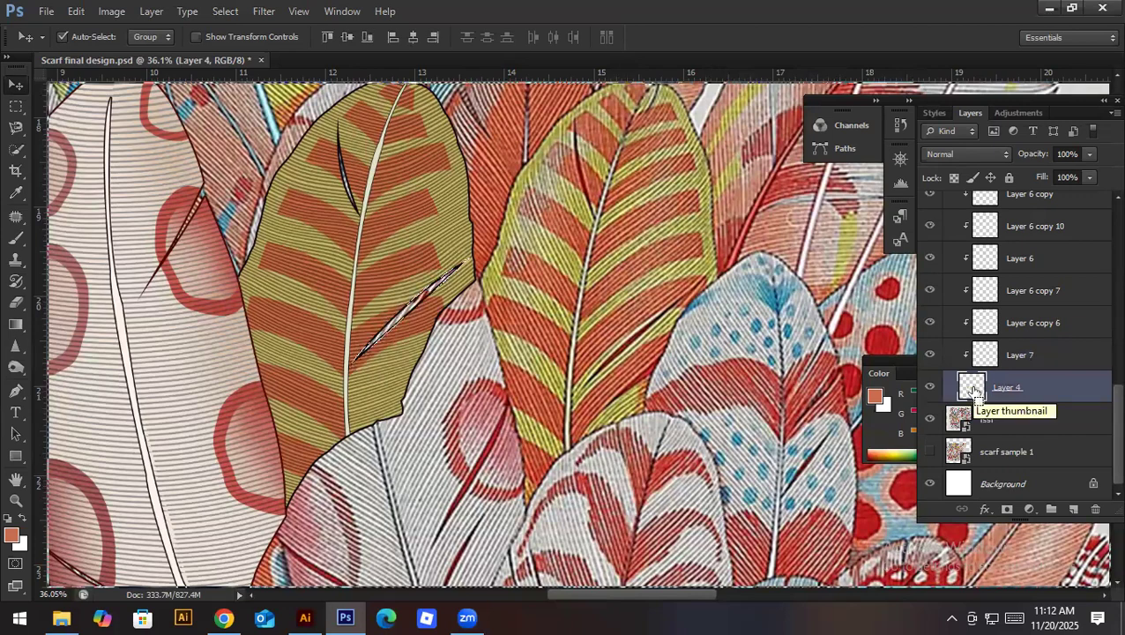
{"action": "key", "text": "ctrl+d"}
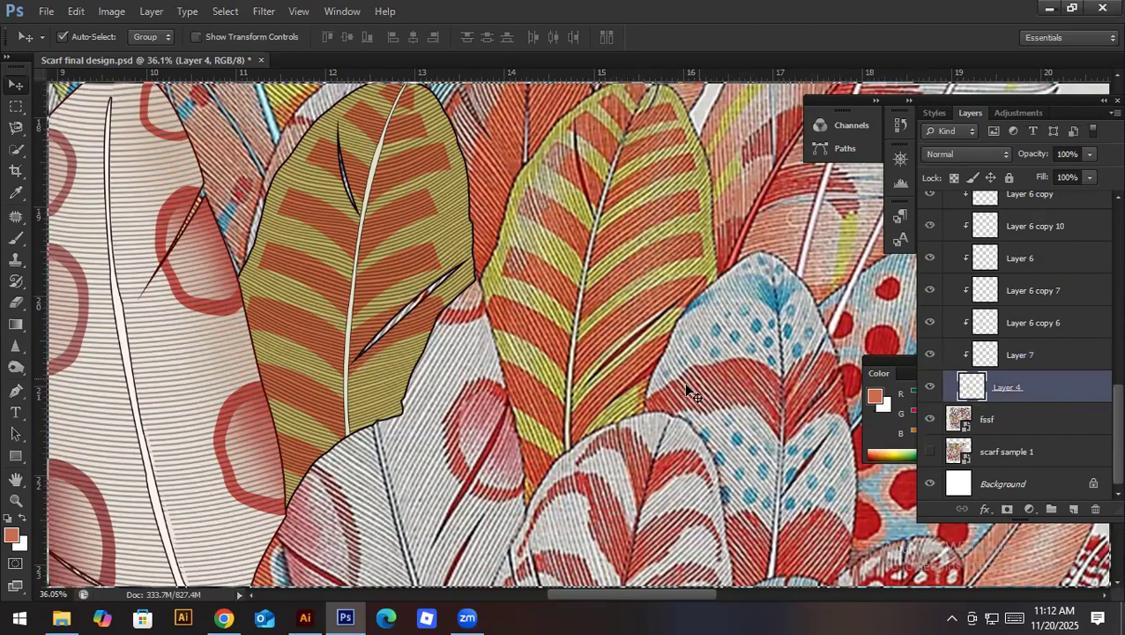
Step: Move the Layer 7 sliver lower along the olive feather's right edge and cut its shape out of Layer 4 as another slit
{"action": "left_click", "coordinate": [984, 358]}
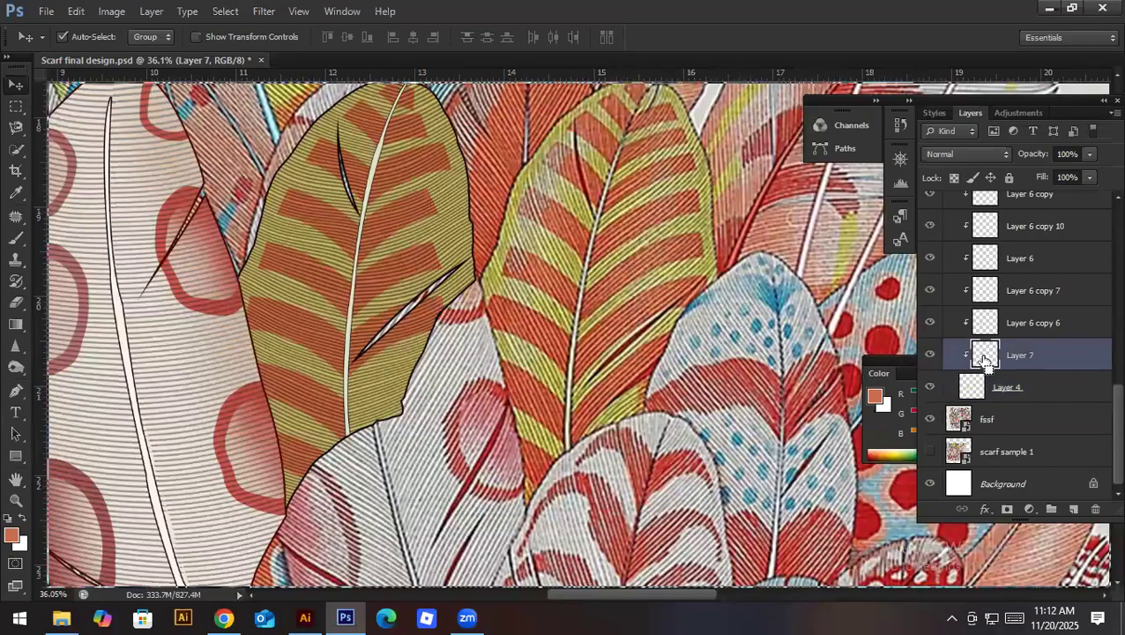
{"action": "left_click", "coordinate": [984, 358], "text": "ctrl"}
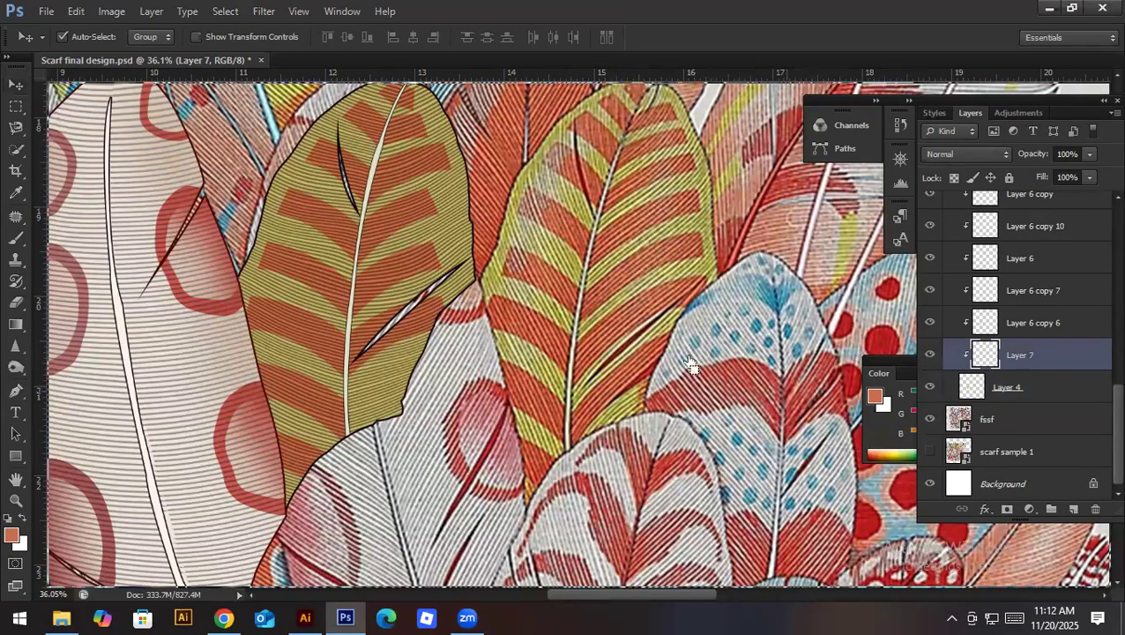
{"action": "key", "text": "ctrl+t"}
{"action": "left_click_drag", "start_coordinate": [430, 302], "coordinate": [444, 341]}
{"action": "key", "text": "Return"}
{"action": "key", "text": "ctrl+d"}
{"action": "left_click", "coordinate": [987, 357], "text": "ctrl"}
{"action": "left_click", "coordinate": [968, 394]}
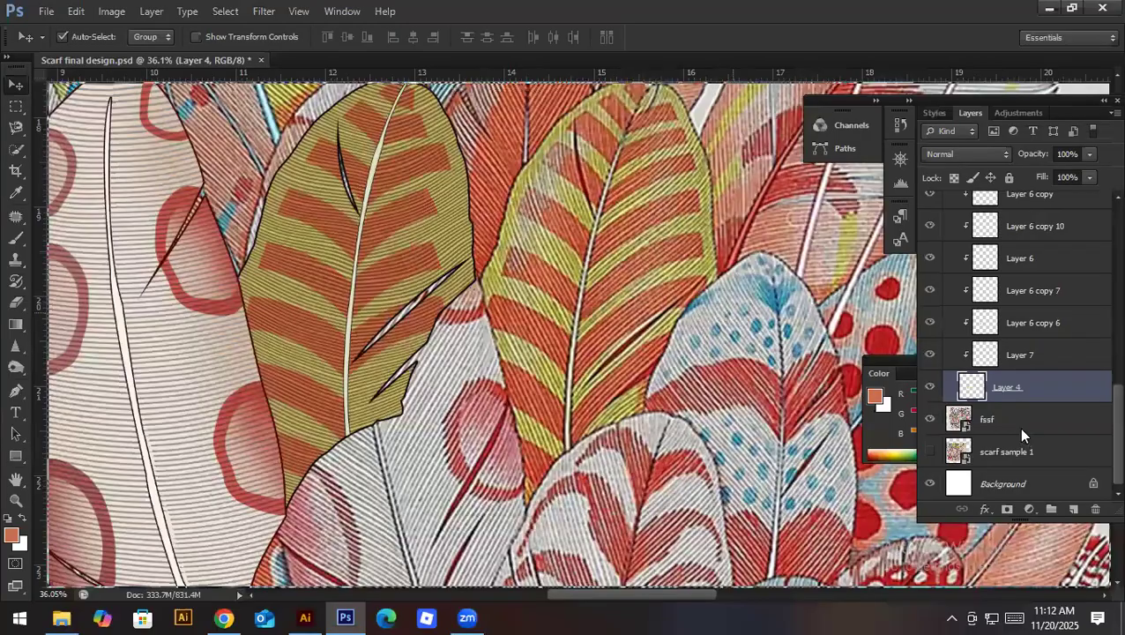
Step: Hide and delete the Layer 7 sliver layer from Group 2
{"action": "left_click", "coordinate": [1006, 362]}
{"action": "left_click", "coordinate": [928, 358]}
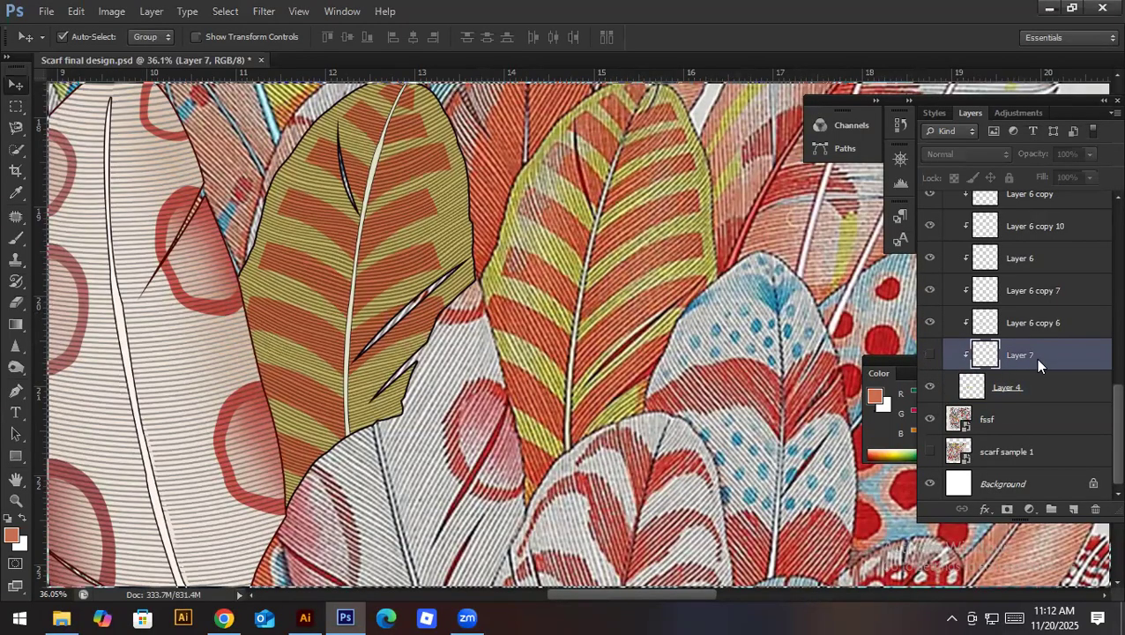
{"action": "key", "text": "Delete"}
Step: Set the size of Group 2's outline stroke to 4 px, keeping its dark colour, and save the document
{"action": "scroll", "coordinate": [1019, 323], "scroll_direction": "up", "scroll_amount": 10}
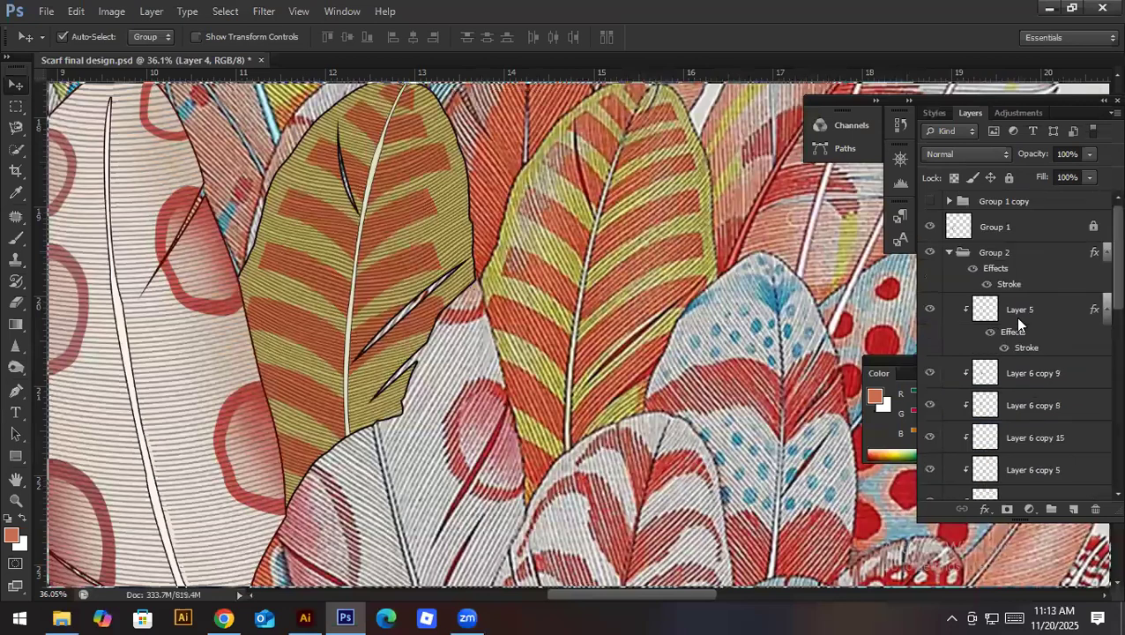
{"action": "left_click", "coordinate": [948, 254]}
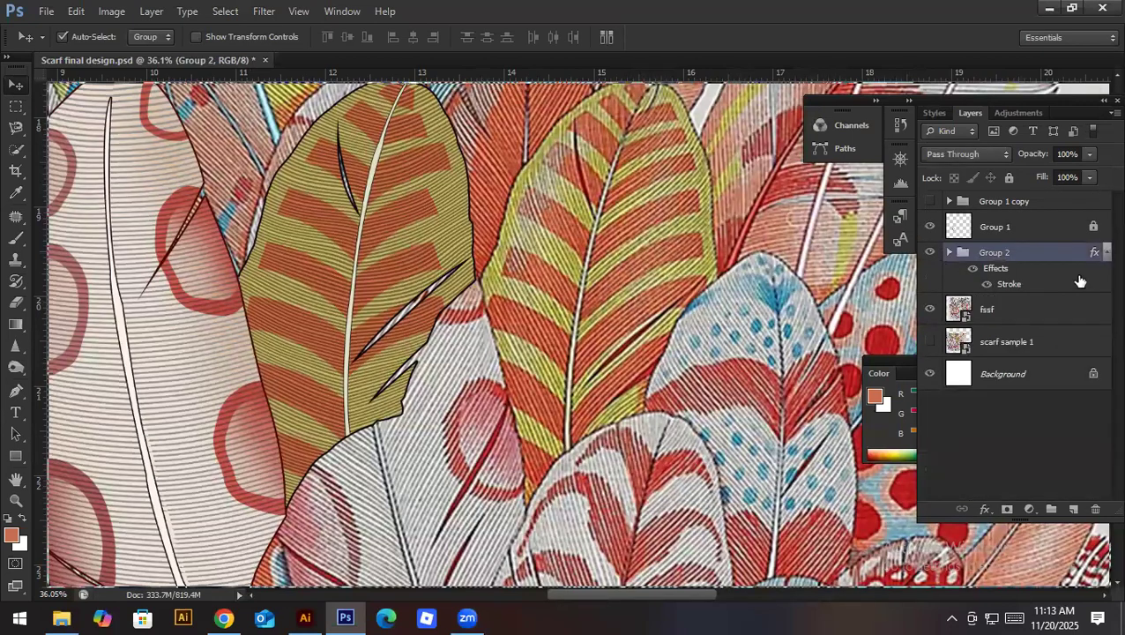
{"action": "double_click", "coordinate": [1012, 286]}
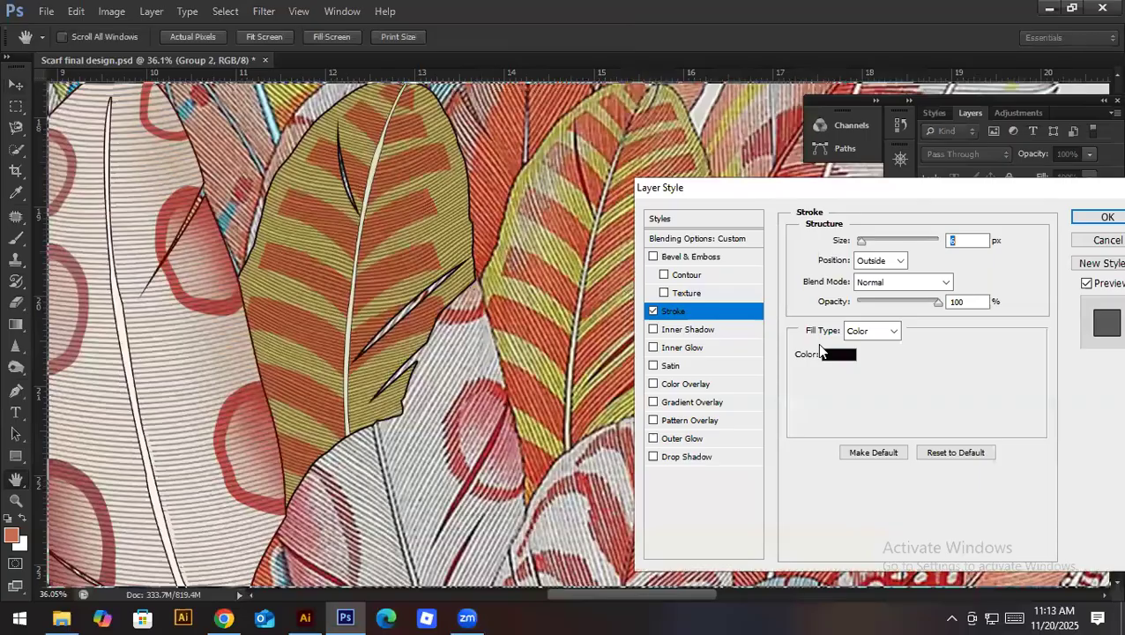
{"action": "left_click", "coordinate": [851, 356]}
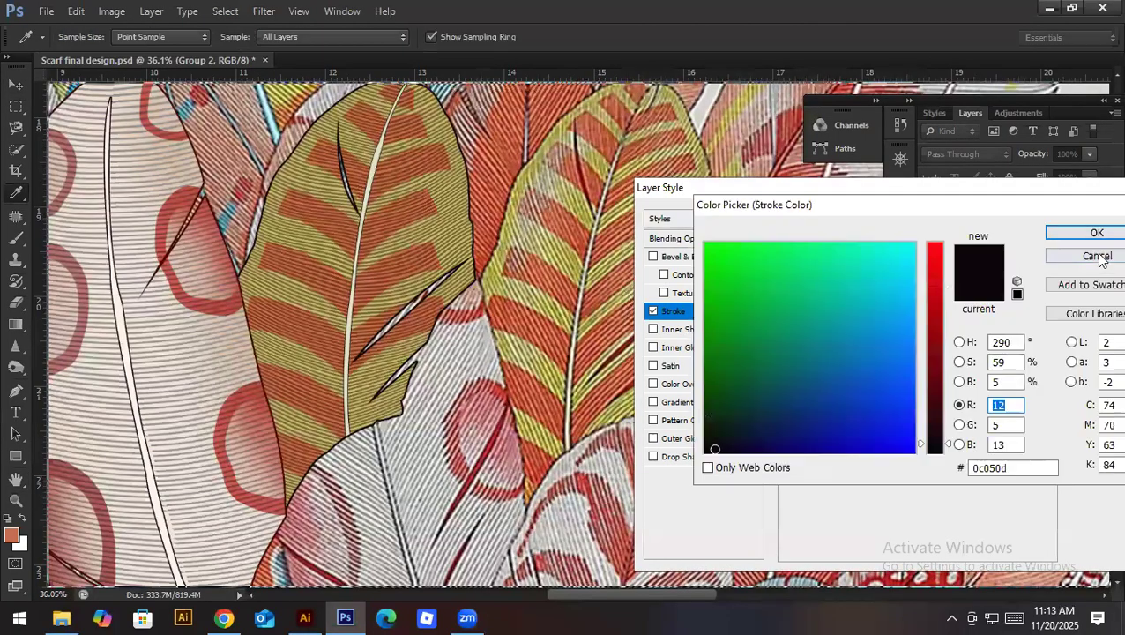
{"action": "left_click", "coordinate": [1097, 254]}
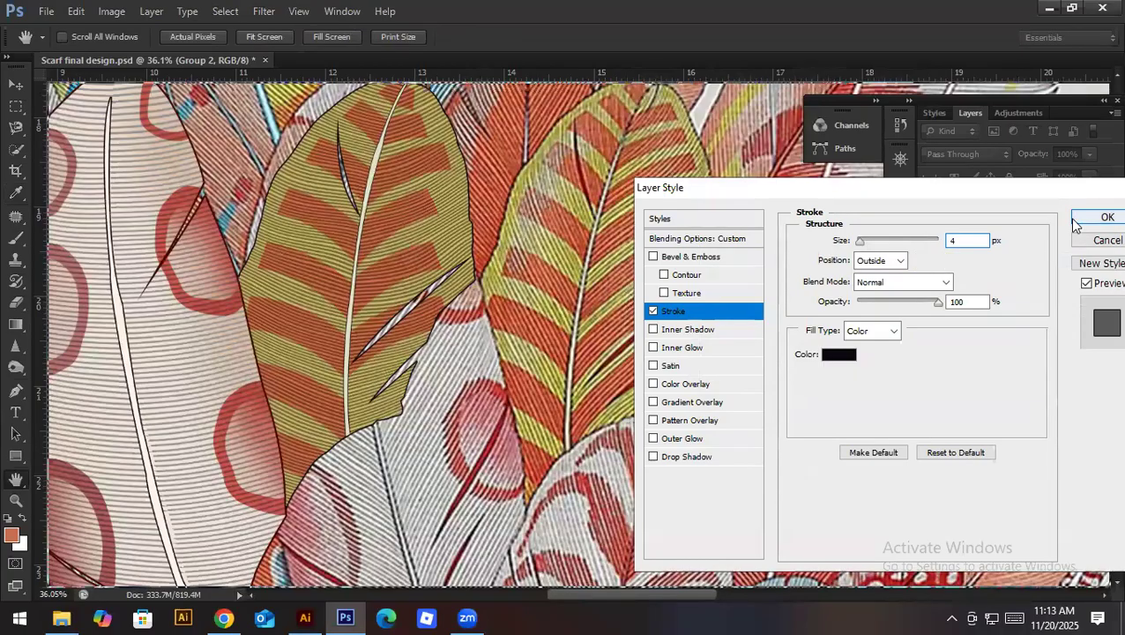
{"action": "left_click", "coordinate": [1106, 217]}
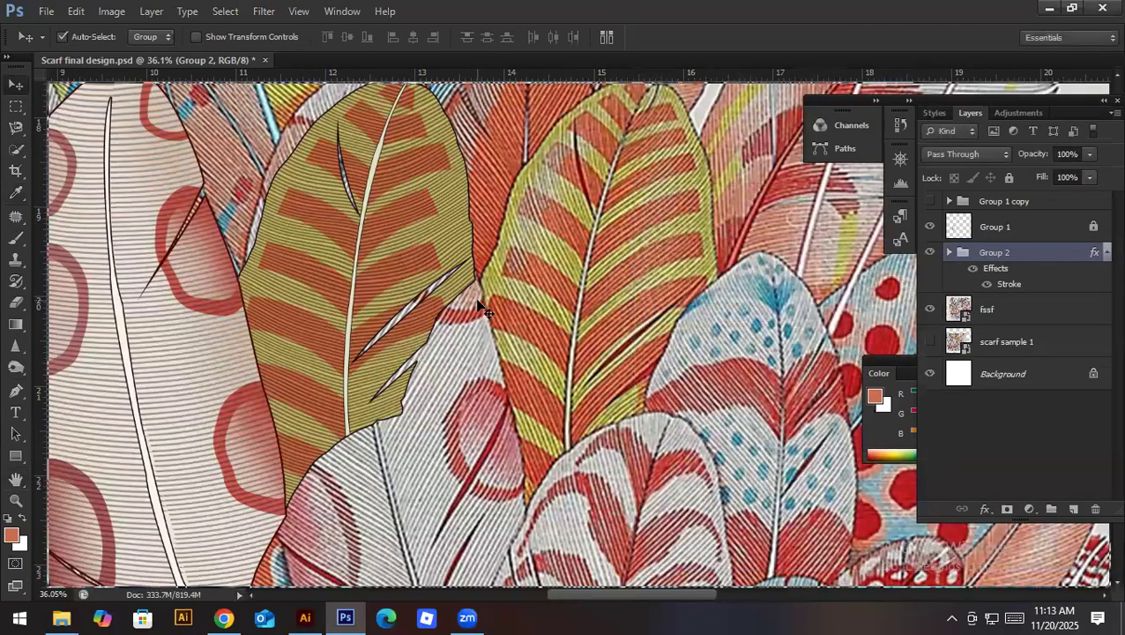
{"action": "key", "text": "ctrl+s"}
Step: Lighten the olive feather base on Layer 4 within its outline, using the Dodge tool at 250 px and 10% midtone exposure, and save
{"action": "scroll", "coordinate": [515, 284], "scroll_direction": "up", "scroll_amount": 3}
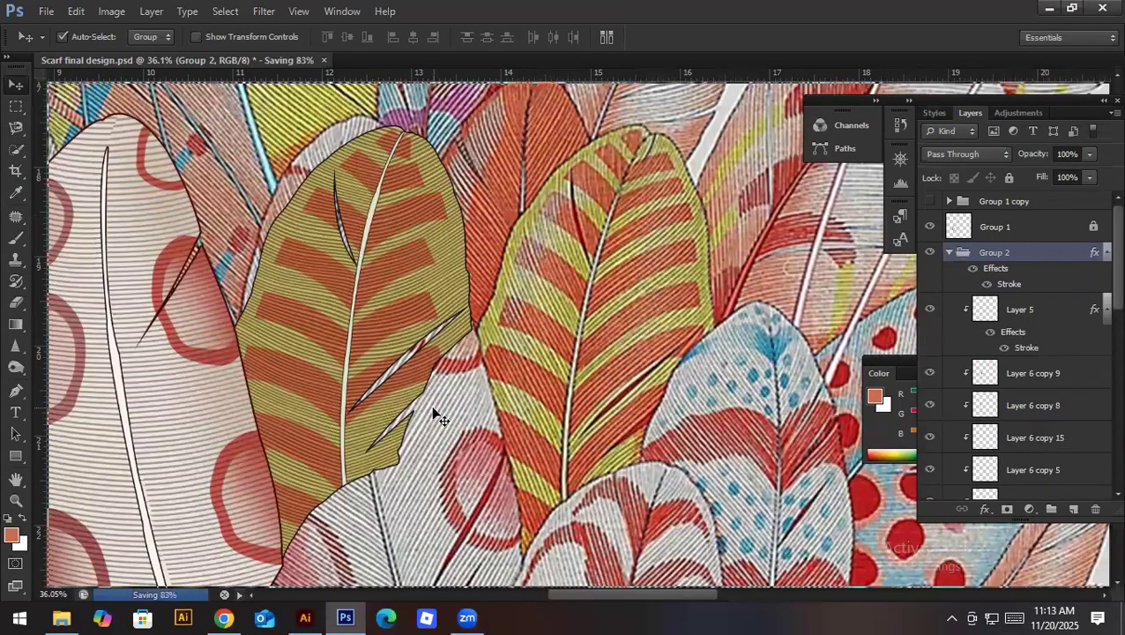
{"action": "scroll", "coordinate": [943, 436], "scroll_direction": "down", "scroll_amount": 3}
{"action": "scroll", "coordinate": [947, 448], "scroll_direction": "down", "scroll_amount": 5}
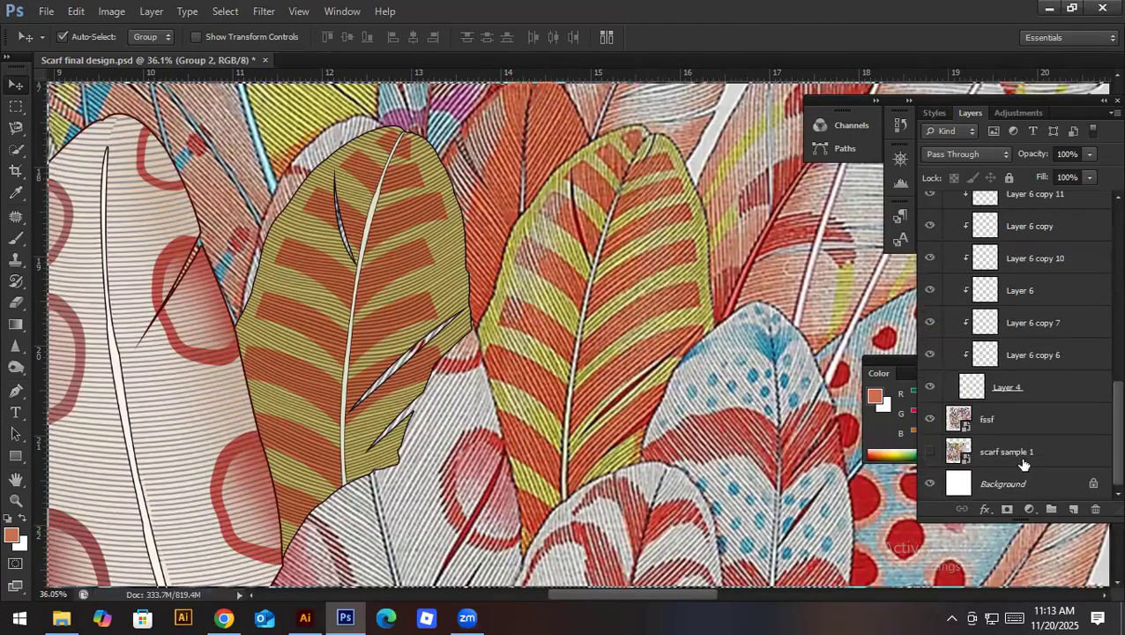
{"action": "left_click", "coordinate": [985, 388]}
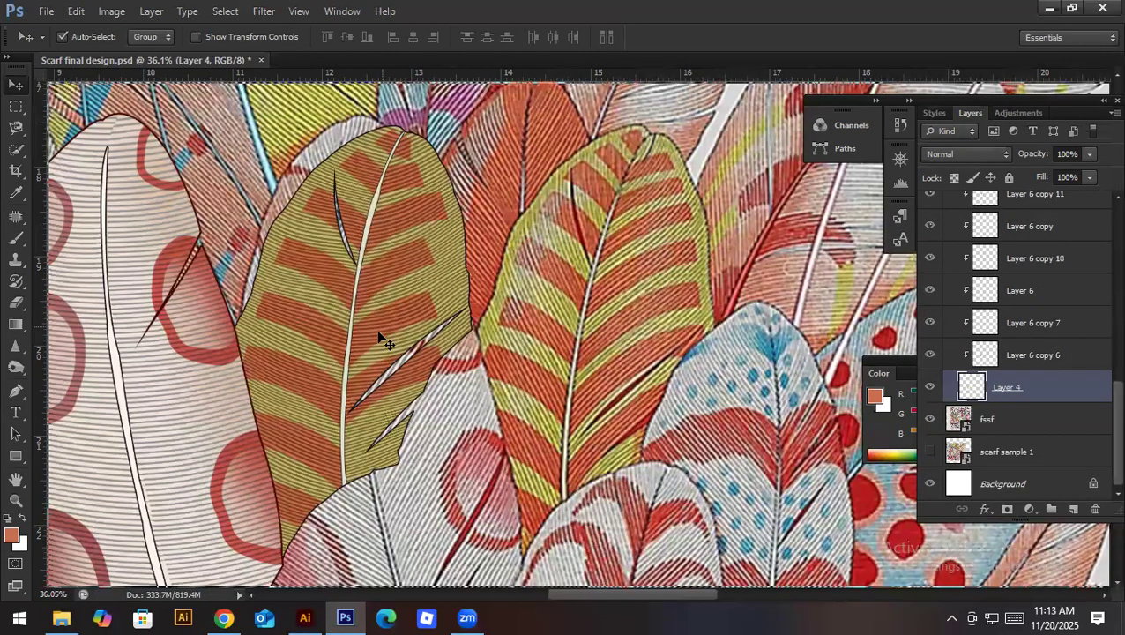
{"action": "left_click_drag", "start_coordinate": [15, 367], "coordinate": [83, 367]}
{"action": "left_click", "coordinate": [958, 392], "text": "ctrl"}
{"action": "key", "text": "bracketright"}
{"action": "key", "text": "bracketright"}
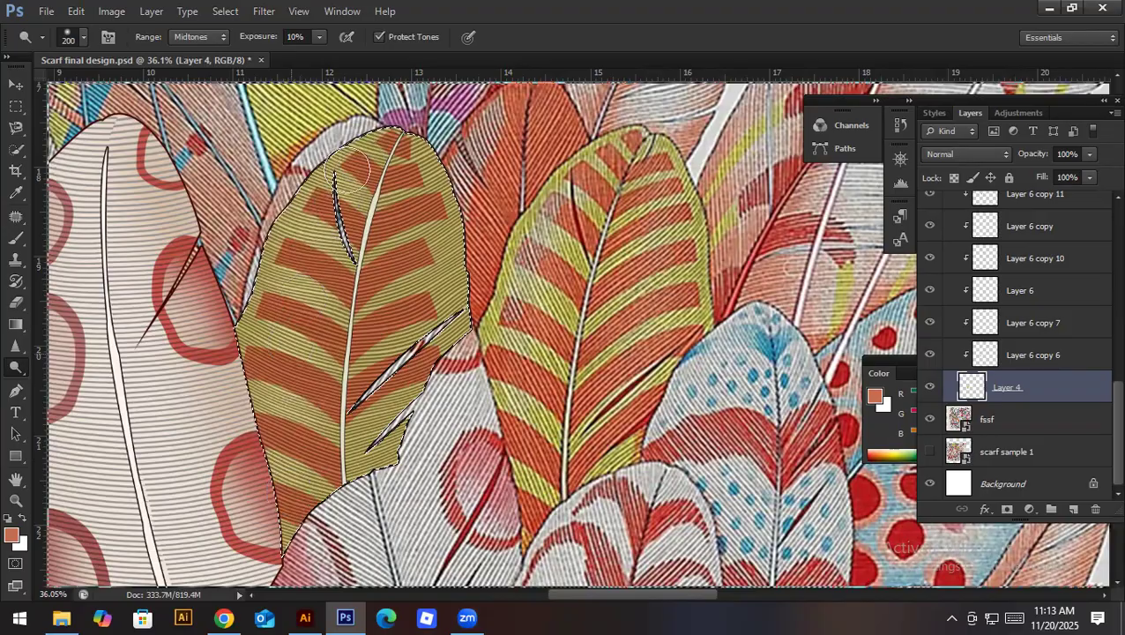
{"action": "scroll", "coordinate": [394, 235], "scroll_direction": "down", "scroll_amount": 2}
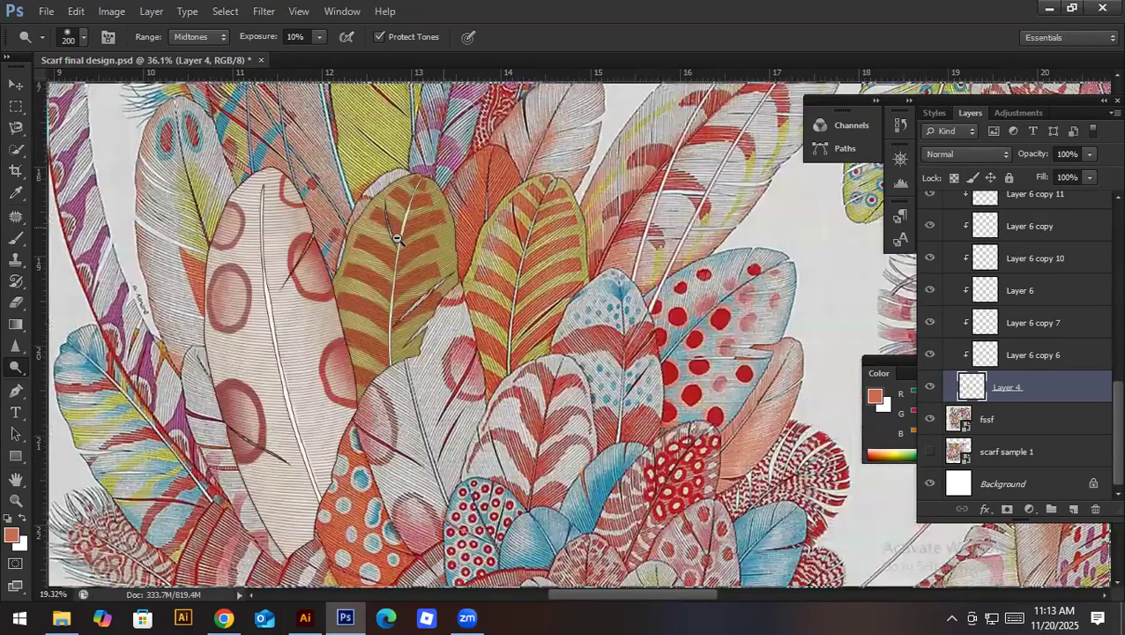
{"action": "key", "text": "]"}
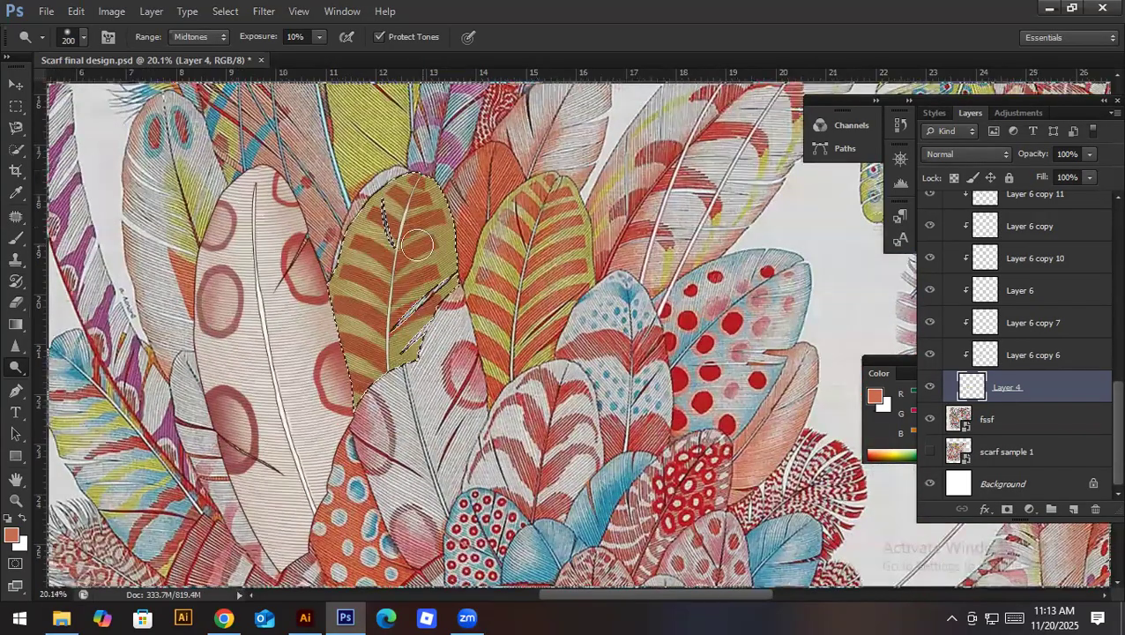
{"action": "mouse_move", "coordinate": [362, 245]}
{"action": "left_mouse_down"}
{"action": "mouse_move", "coordinate": [361, 356]}
{"action": "mouse_move", "coordinate": [350, 335]}
{"action": "mouse_move", "coordinate": [350, 356]}
{"action": "mouse_move", "coordinate": [372, 216]}
{"action": "mouse_move", "coordinate": [374, 257]}
{"action": "mouse_move", "coordinate": [405, 231]}
{"action": "mouse_move", "coordinate": [386, 204]}
{"action": "mouse_move", "coordinate": [360, 300]}
{"action": "mouse_move", "coordinate": [364, 267]}
{"action": "mouse_move", "coordinate": [413, 201]}
{"action": "mouse_move", "coordinate": [432, 295]}
{"action": "mouse_move", "coordinate": [430, 228]}
{"action": "mouse_move", "coordinate": [432, 303]}
{"action": "mouse_move", "coordinate": [421, 236]}
{"action": "mouse_move", "coordinate": [418, 329]}
{"action": "mouse_move", "coordinate": [424, 253]}
{"action": "mouse_move", "coordinate": [429, 340]}
{"action": "mouse_move", "coordinate": [419, 329]}
{"action": "mouse_move", "coordinate": [411, 347]}
{"action": "mouse_move", "coordinate": [424, 347]}
{"action": "mouse_move", "coordinate": [413, 337]}
{"action": "mouse_move", "coordinate": [428, 270]}
{"action": "mouse_move", "coordinate": [410, 357]}
{"action": "mouse_move", "coordinate": [419, 208]}
{"action": "mouse_move", "coordinate": [435, 236]}
{"action": "mouse_move", "coordinate": [422, 190]}
{"action": "mouse_move", "coordinate": [434, 262]}
{"action": "mouse_move", "coordinate": [424, 190]}
{"action": "mouse_move", "coordinate": [437, 282]}
{"action": "mouse_move", "coordinate": [424, 248]}
{"action": "mouse_move", "coordinate": [424, 331]}
{"action": "mouse_move", "coordinate": [399, 194]}
{"action": "mouse_move", "coordinate": [404, 215]}
{"action": "mouse_move", "coordinate": [387, 218]}
{"action": "mouse_move", "coordinate": [366, 298]}
{"action": "mouse_move", "coordinate": [375, 283]}
{"action": "mouse_move", "coordinate": [365, 384]}
{"action": "mouse_move", "coordinate": [430, 320]}
{"action": "left_mouse_up"}
{"action": "key", "text": "ctrl+d"}
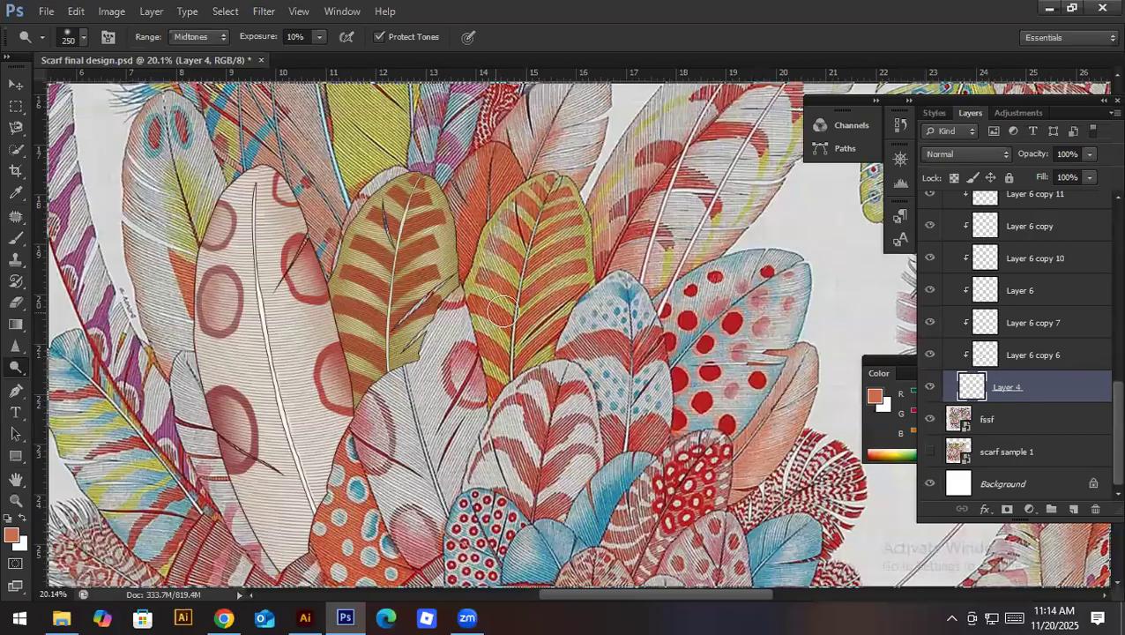
{"action": "key", "text": "ctrl+s"}
Step: Collapse Group 2 and merge the whole olive feather group into a single layer
{"action": "scroll", "coordinate": [940, 255], "scroll_direction": "up", "scroll_amount": 5}
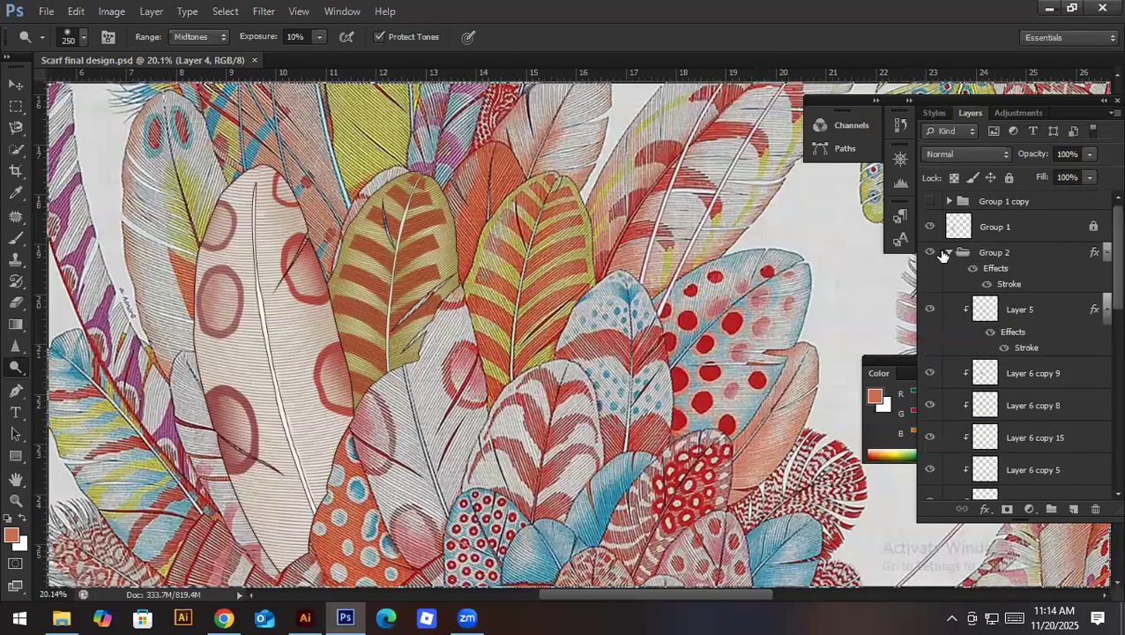
{"action": "left_click", "coordinate": [1000, 257]}
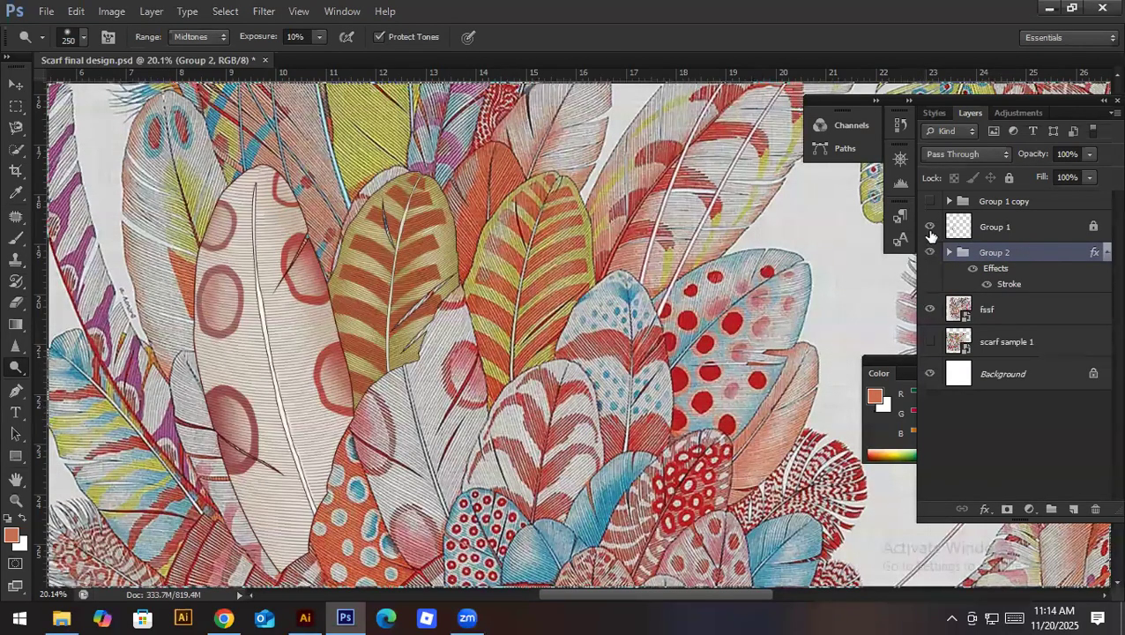
{"action": "key", "text": "ctrl+e"}
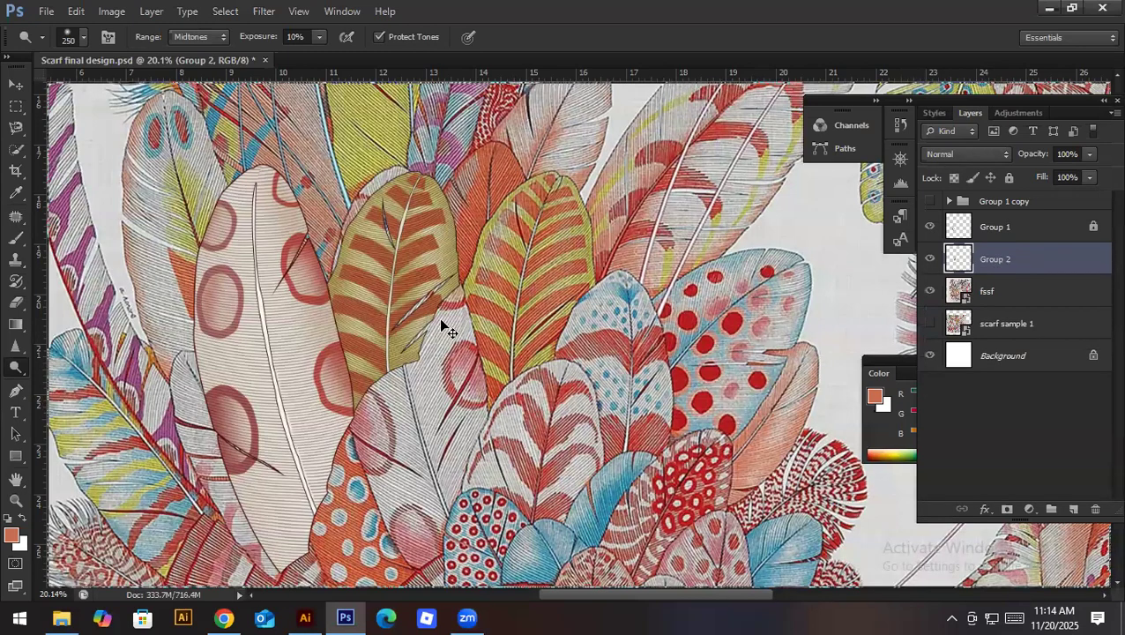
Step: Examine the redrawn feathers alone on the full canvas by temporarily hiding the fssf reference layer
{"action": "key", "text": "ctrl+0"}
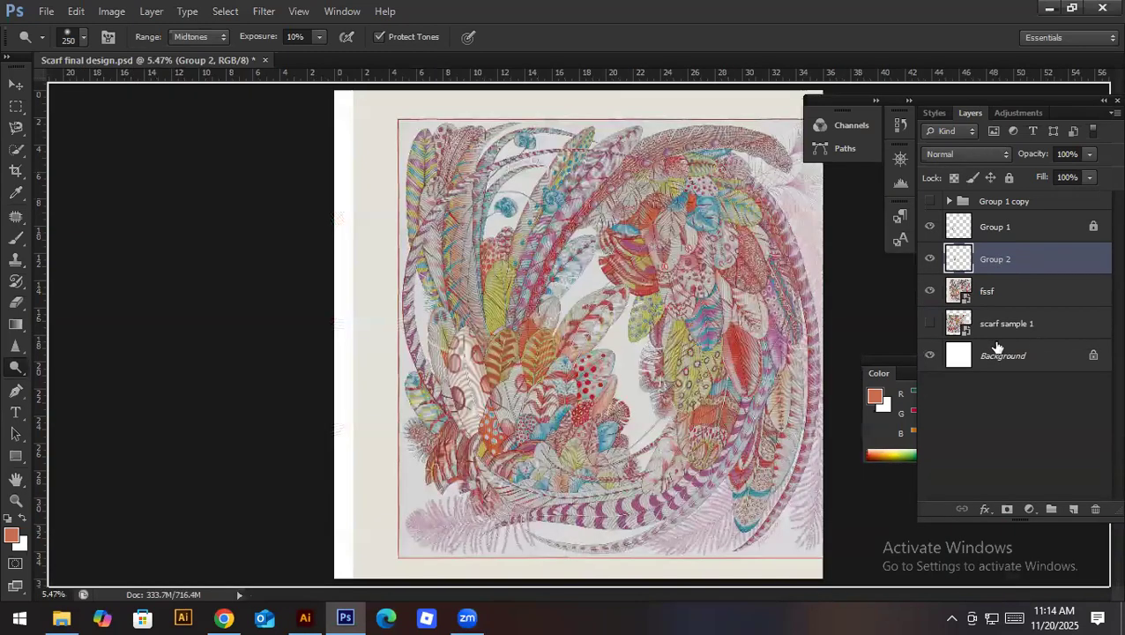
{"action": "left_click", "coordinate": [930, 293]}
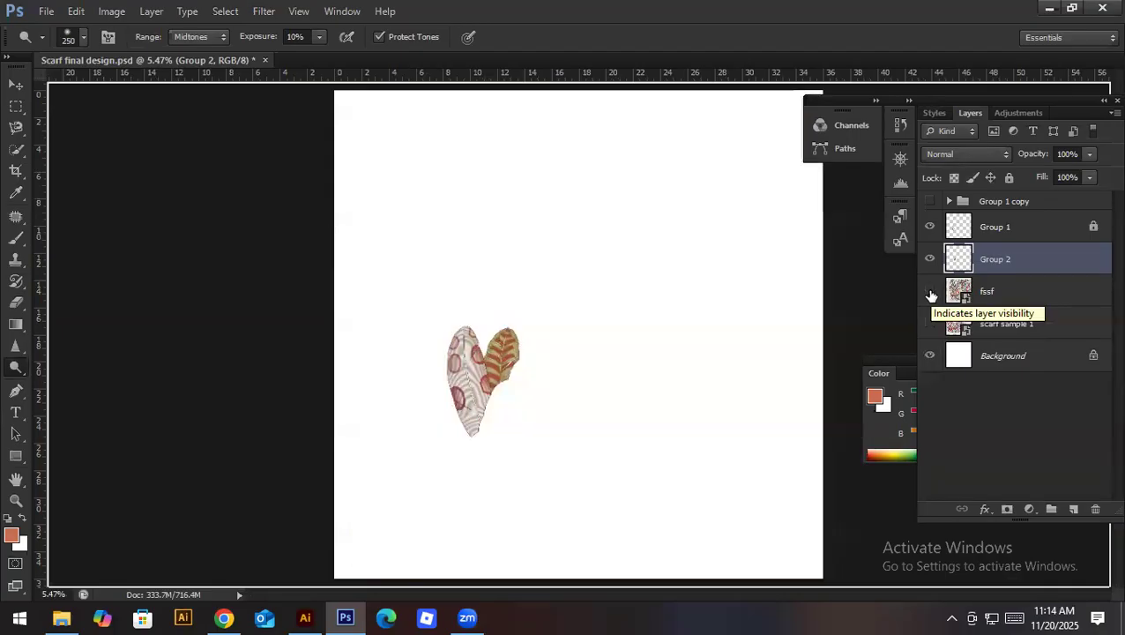
{"action": "left_click", "coordinate": [930, 293]}
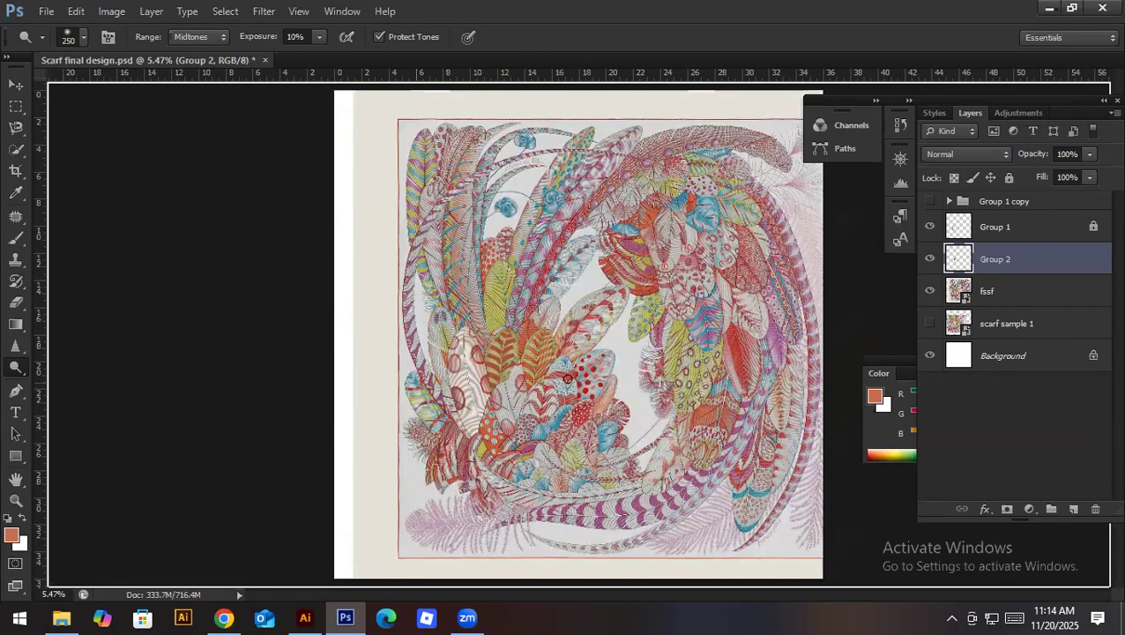
Step: Shift the fssf reference layer about 2.5 in horizontally to the left, bringing the neighbouring striped feather beneath the olive feather
{"action": "key", "text": "v"}
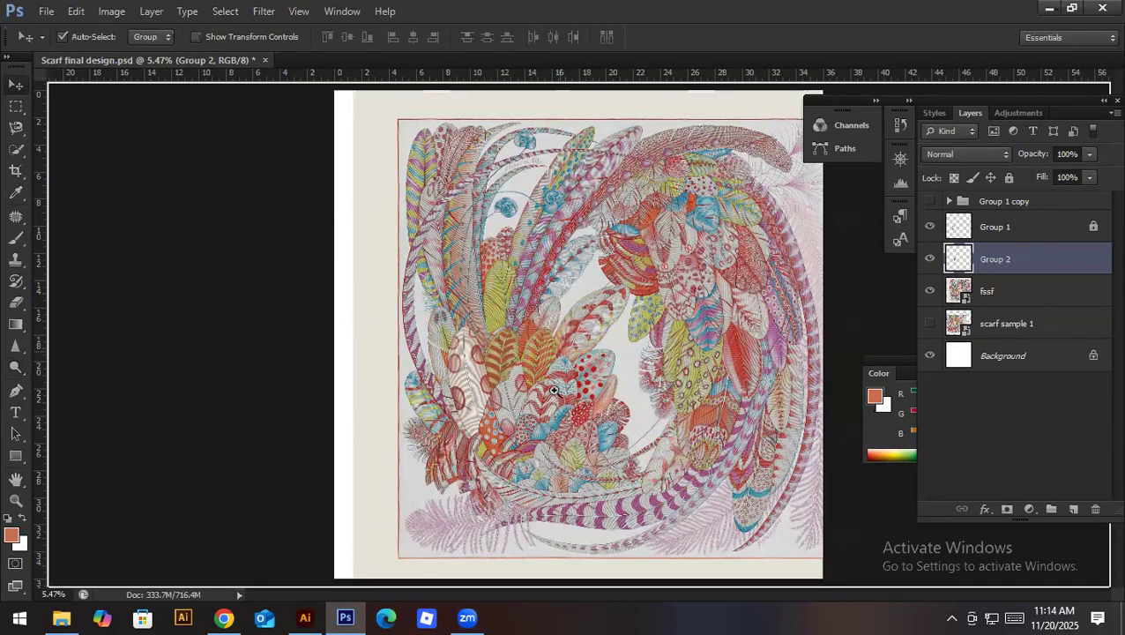
{"action": "scroll", "coordinate": [589, 417], "scroll_direction": "up", "scroll_amount": 4}
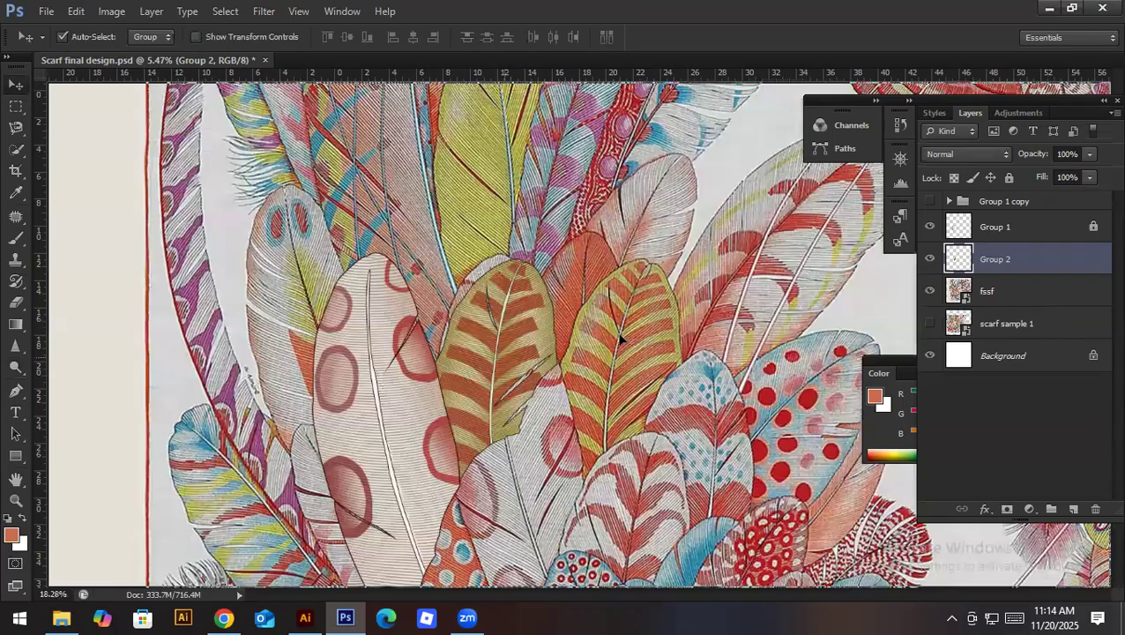
{"action": "left_click_drag", "start_coordinate": [546, 327], "coordinate": [541, 327]}
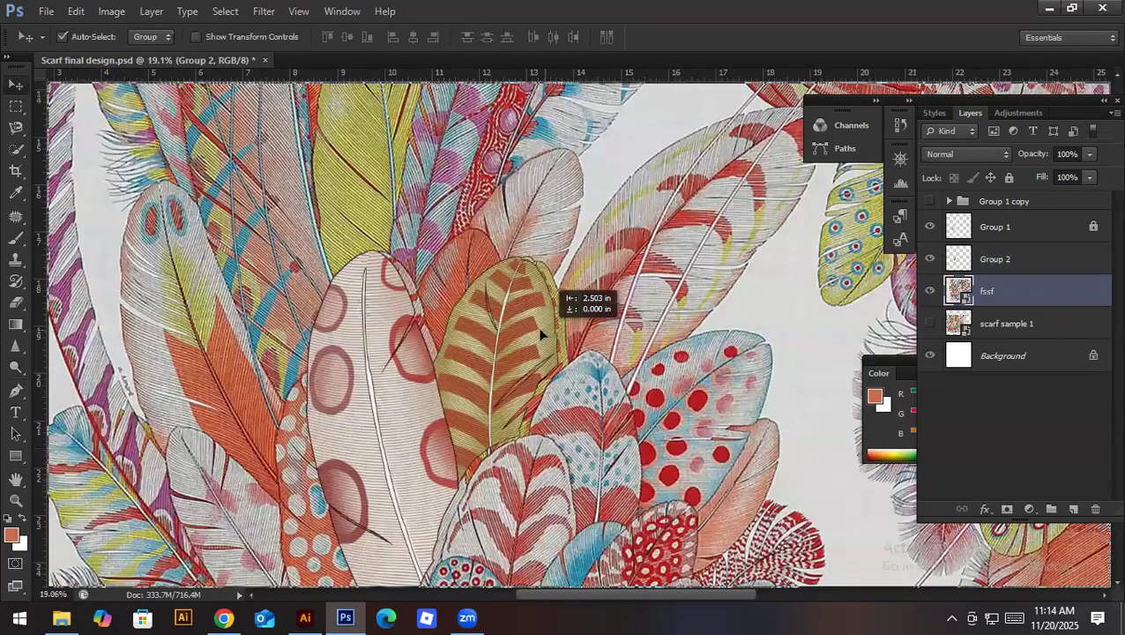
{"action": "left_click_drag", "start_coordinate": [617, 435], "coordinate": [610, 344]}
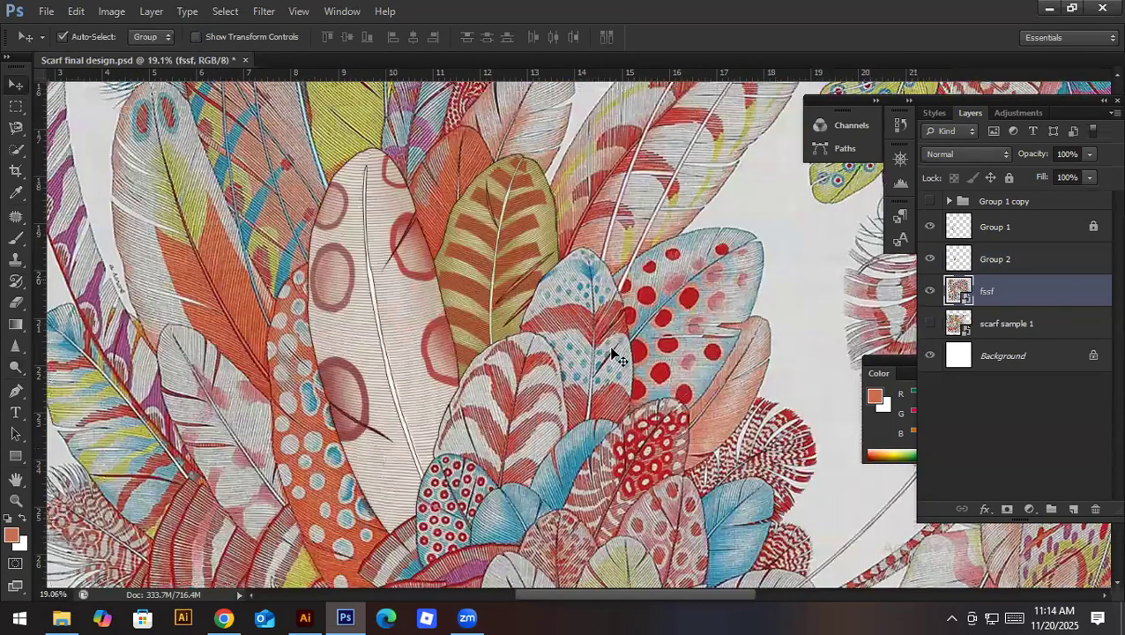
{"action": "scroll", "coordinate": [607, 351], "scroll_direction": "down", "scroll_amount": 2}
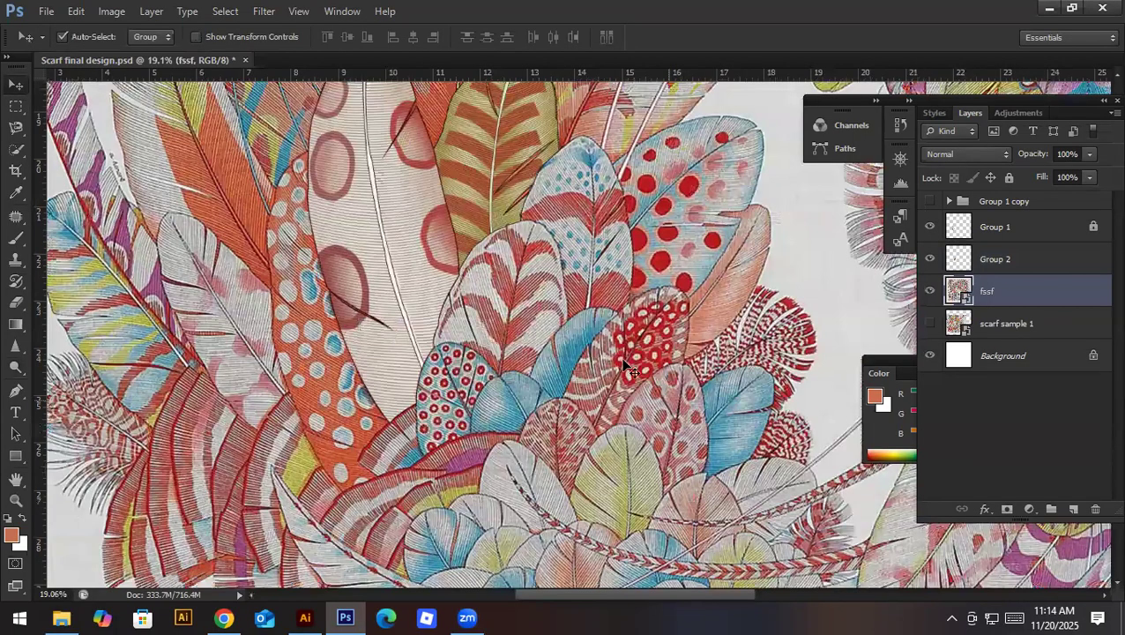
{"action": "scroll", "coordinate": [585, 440], "scroll_direction": "down", "scroll_amount": 2}
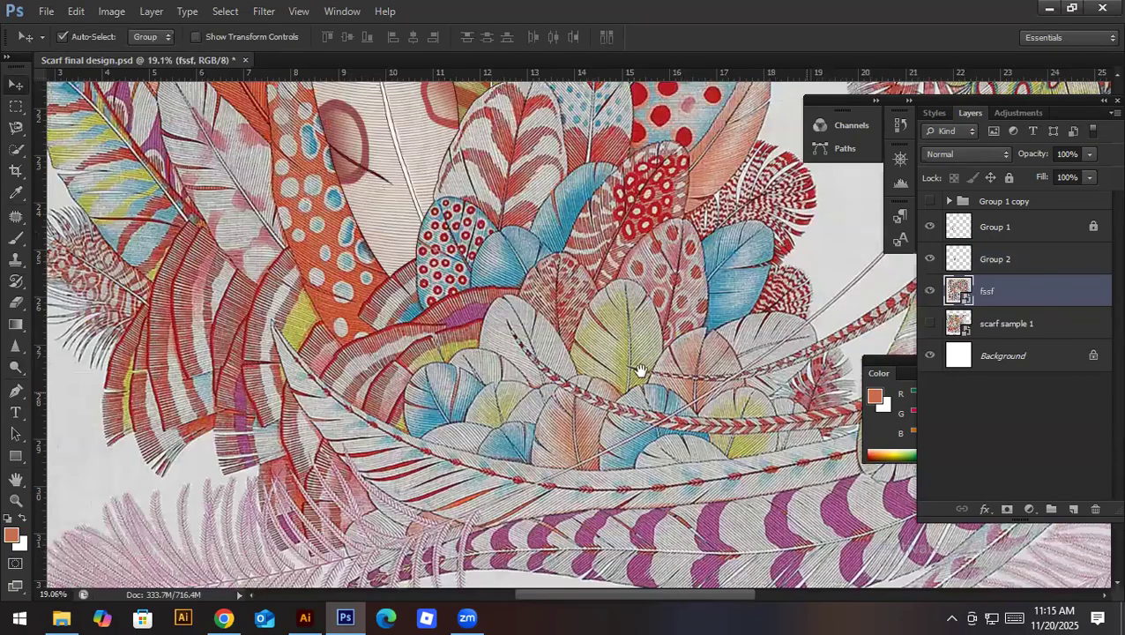
{"action": "left_click_drag", "start_coordinate": [556, 350], "coordinate": [591, 586]}
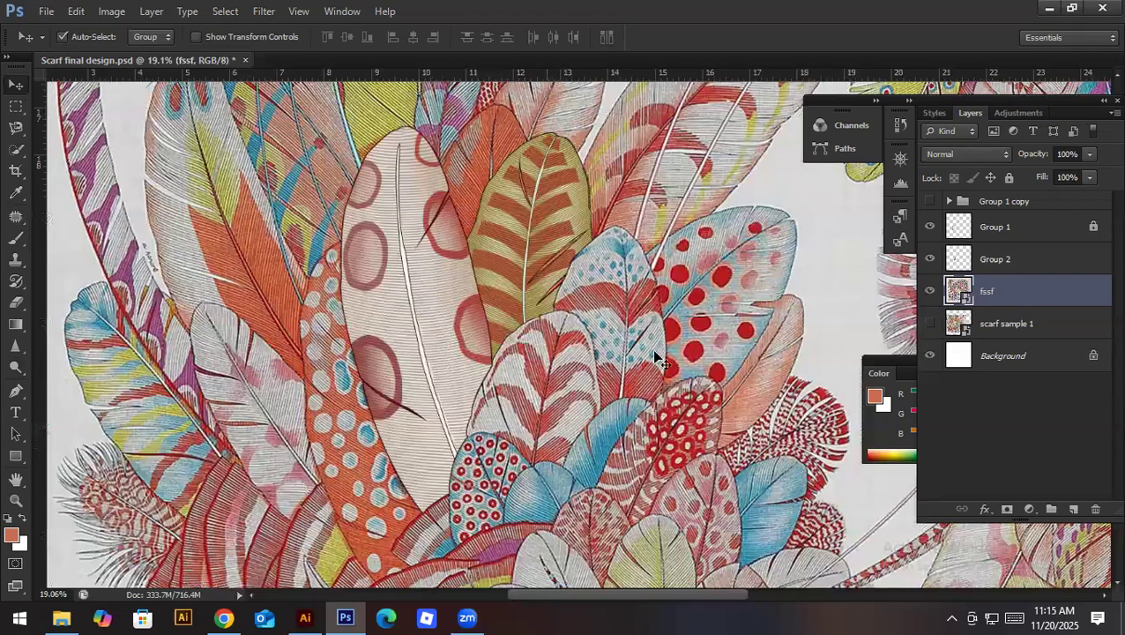
{"action": "scroll", "coordinate": [647, 349], "scroll_direction": "up", "scroll_amount": 3}
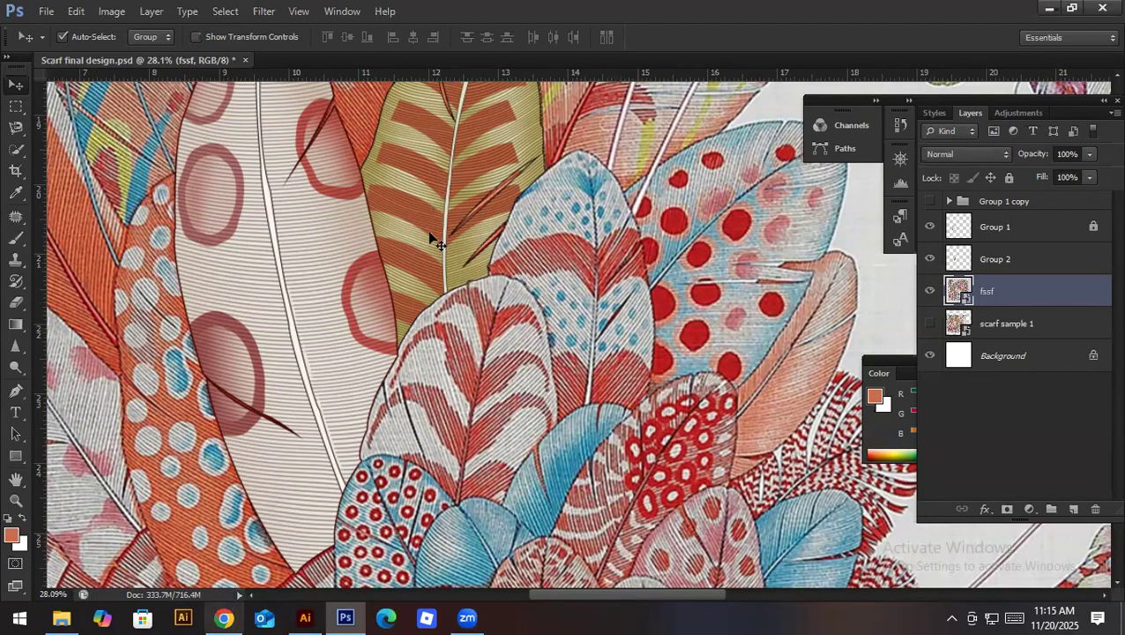
Step: Switch to Chrome and search Freepik's EPS files for "straight lines"
{"action": "left_click", "coordinate": [224, 618]}
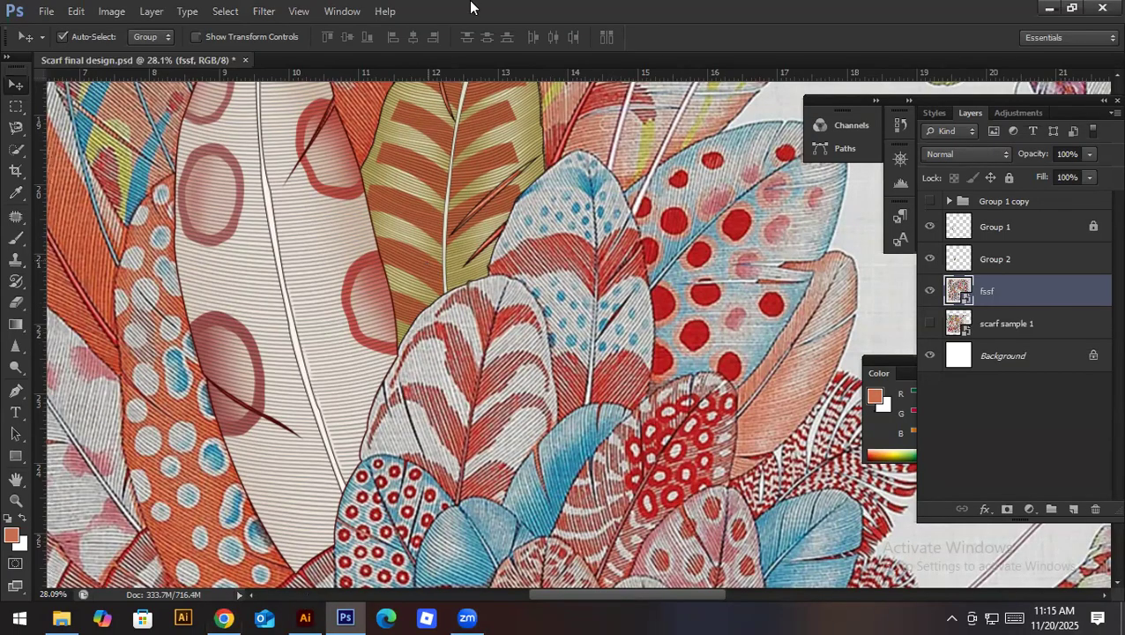
{"action": "left_click", "coordinate": [502, 15]}
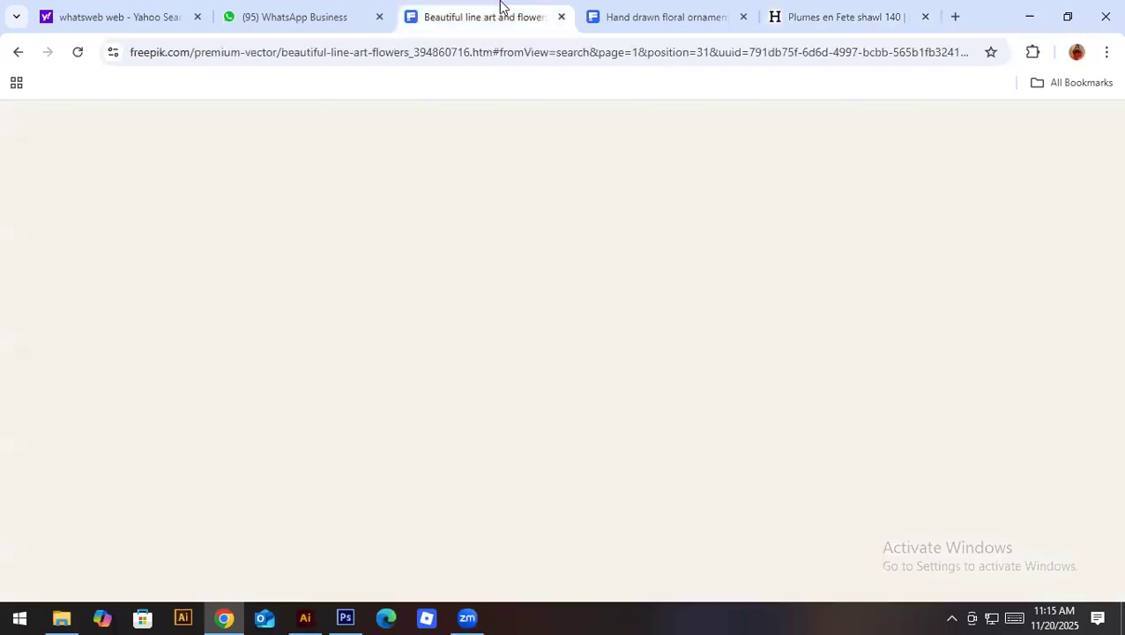
{"action": "left_click", "coordinate": [1092, 141]}
{"action": "left_click_drag", "start_coordinate": [525, 138], "coordinate": [273, 139]}
{"action": "type", "text": "straight lines"}
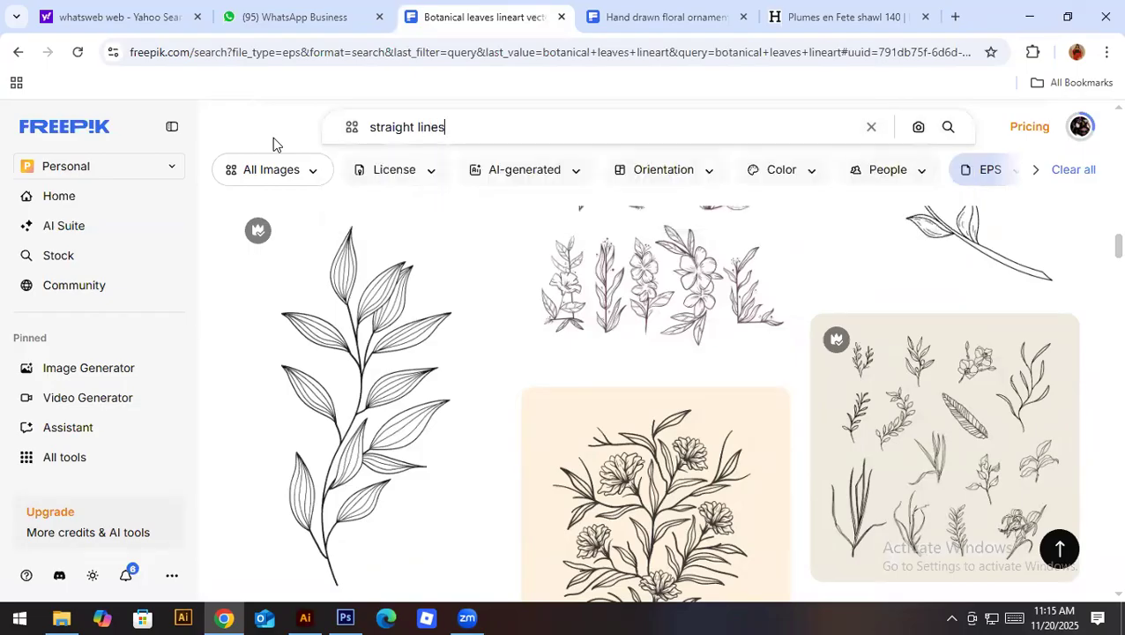
{"action": "key", "text": "Return"}
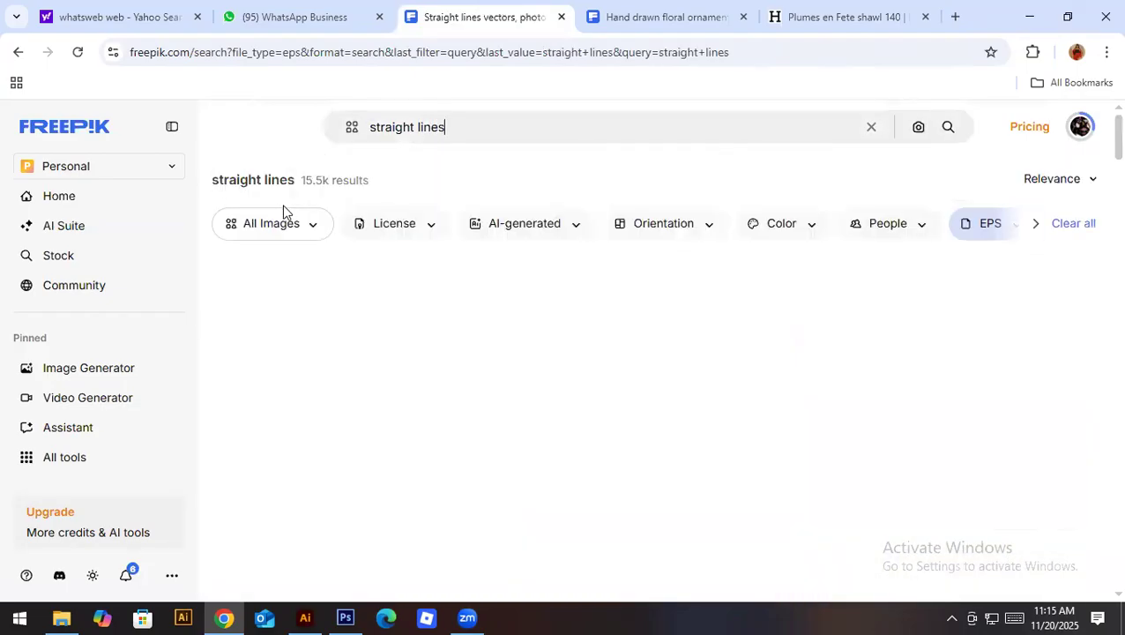
Step: Look through the straight-line vector results and search Freepik's EPS files for "bend lines"
{"action": "scroll", "coordinate": [647, 445], "scroll_direction": "down", "scroll_amount": 2}
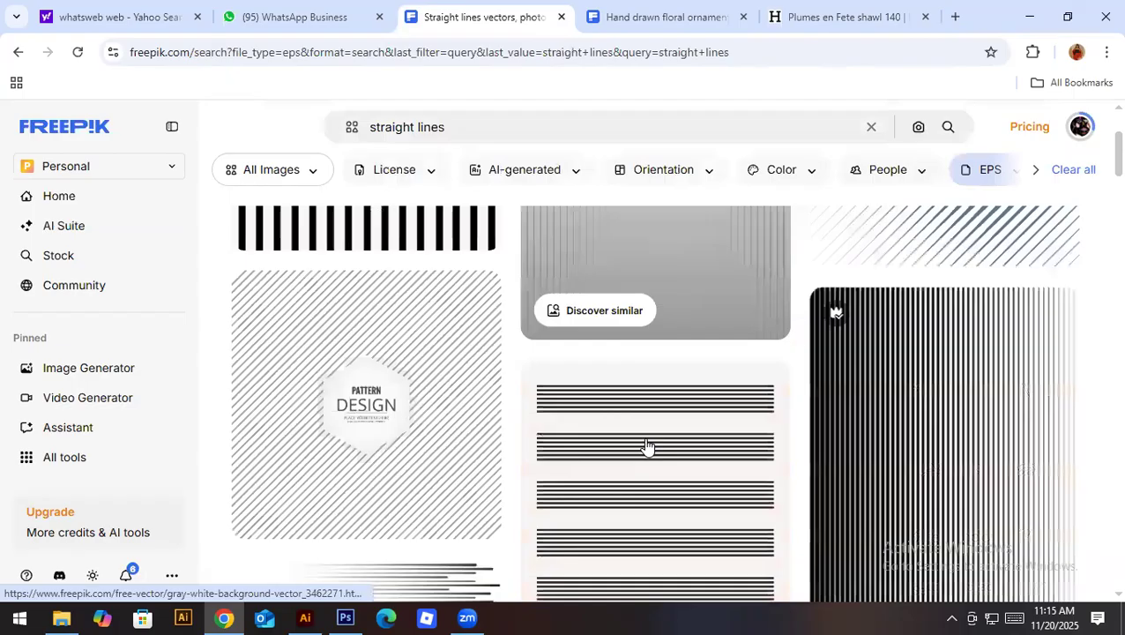
{"action": "scroll", "coordinate": [344, 309], "scroll_direction": "down", "scroll_amount": 1}
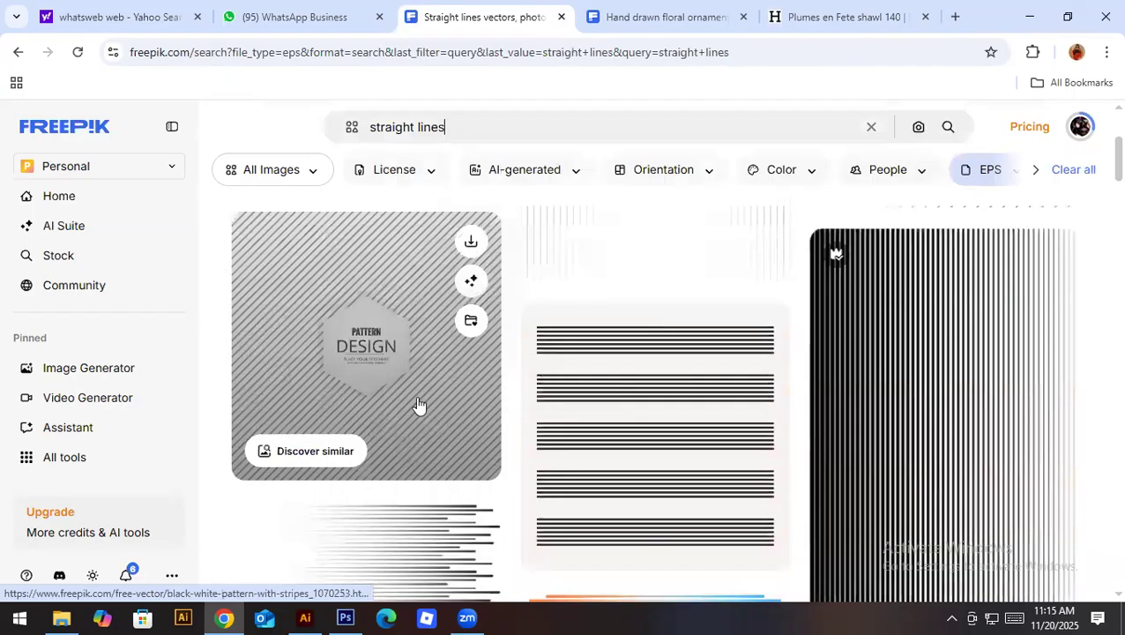
{"action": "scroll", "coordinate": [419, 404], "scroll_direction": "down", "scroll_amount": 5}
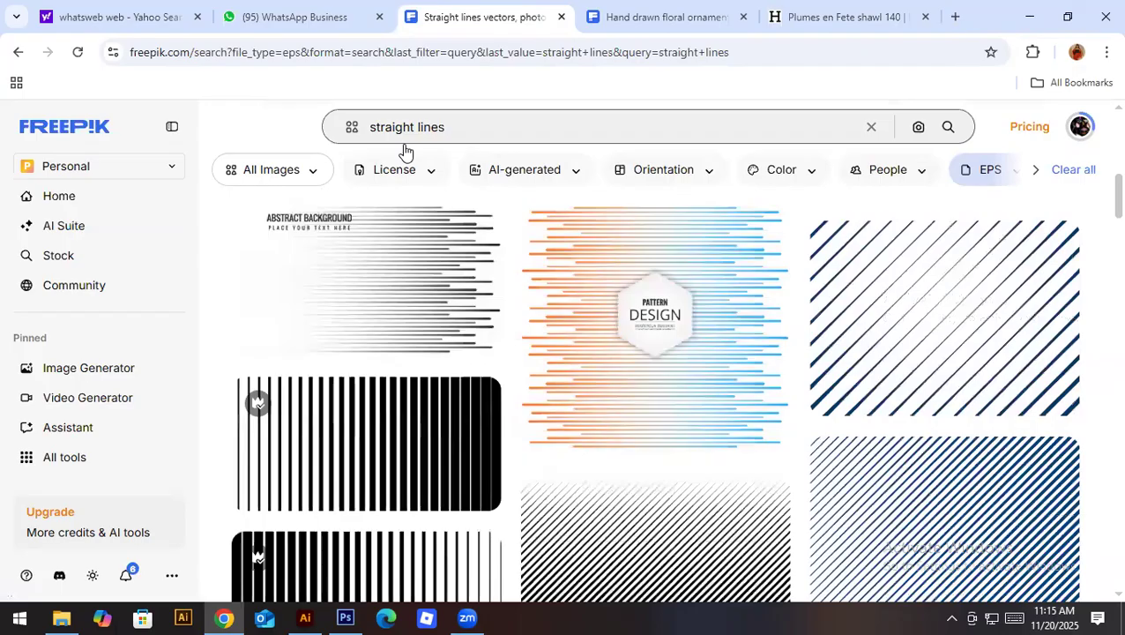
{"action": "left_click_drag", "start_coordinate": [405, 143], "coordinate": [296, 150]}
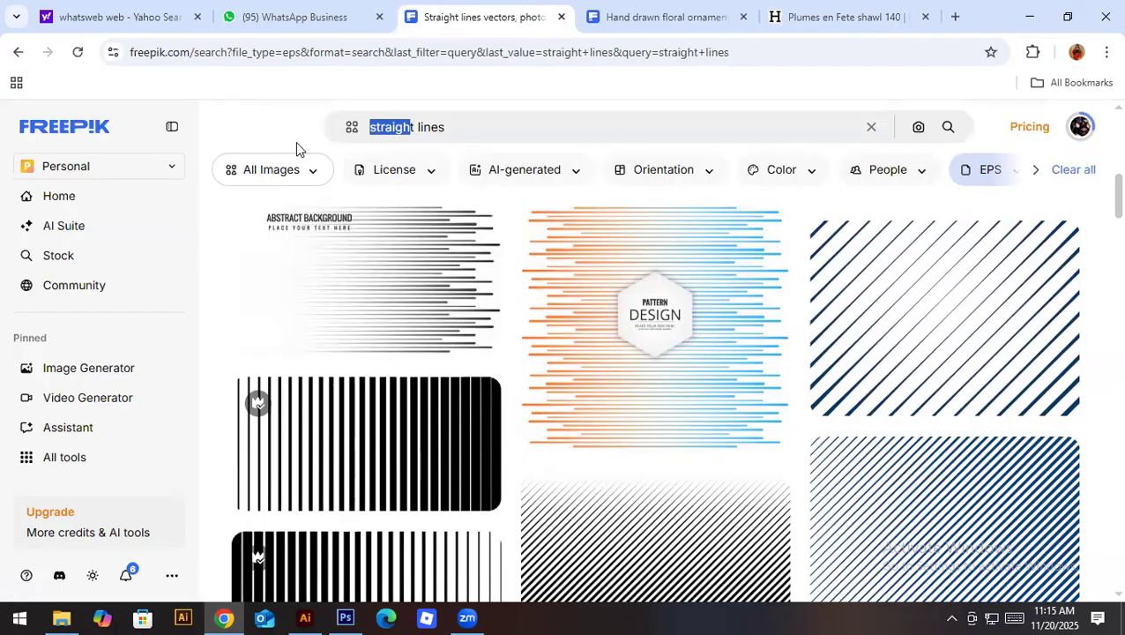
{"action": "key", "text": "Right"}
{"action": "key", "text": "Right"}
{"action": "key", "text": "BackSpace"}
{"action": "key", "text": "BackSpace"}
{"action": "key", "text": "BackSpace"}
{"action": "key", "text": "BackSpace"}
{"action": "key", "text": "BackSpace"}
{"action": "key", "text": "BackSpace"}
{"action": "key", "text": "BackSpace"}
{"action": "key", "text": "BackSpace"}
{"action": "type", "text": "bend"}
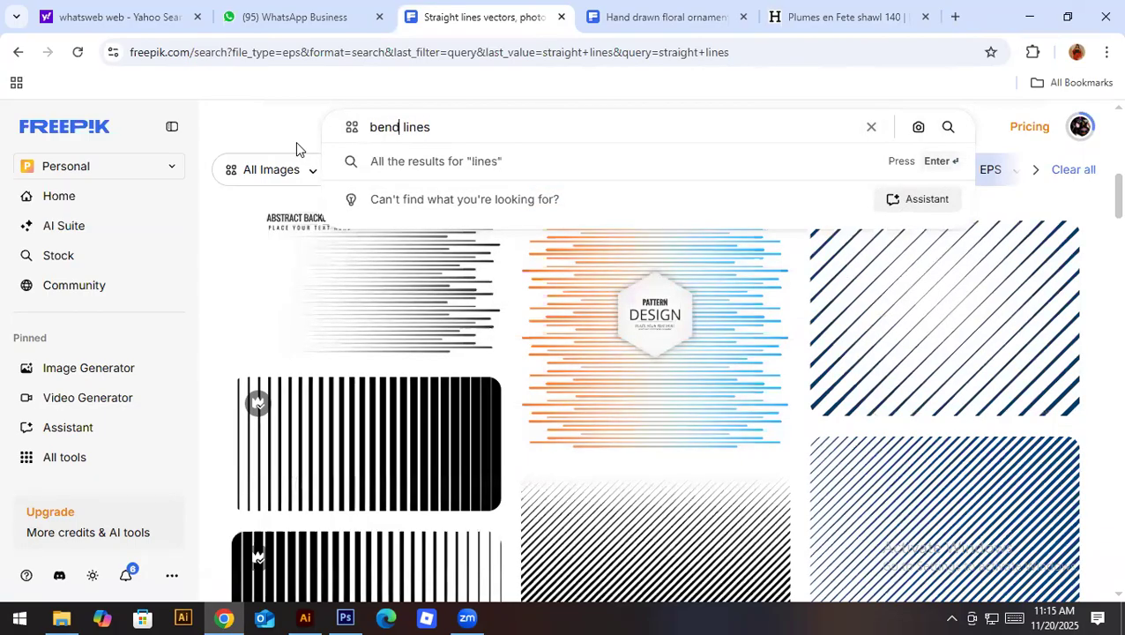
{"action": "key", "text": "Return"}
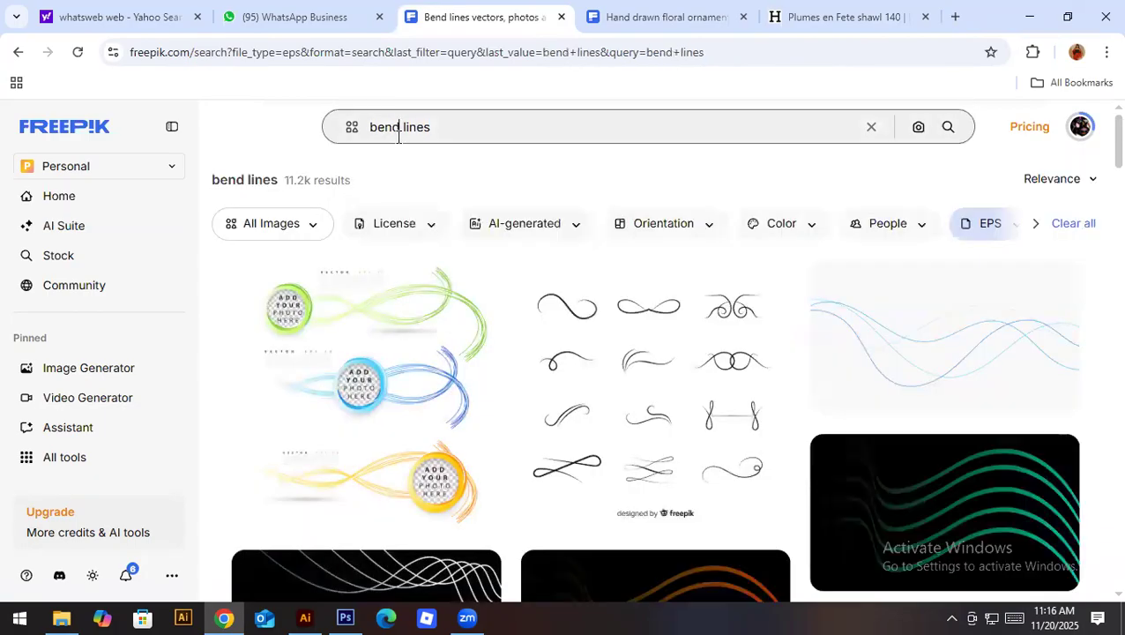
Step: Search Freepik's EPS files for "curve lines" and go back to the earlier results
{"action": "key", "text": "shift+Home"}
{"action": "type", "text": "curve"}
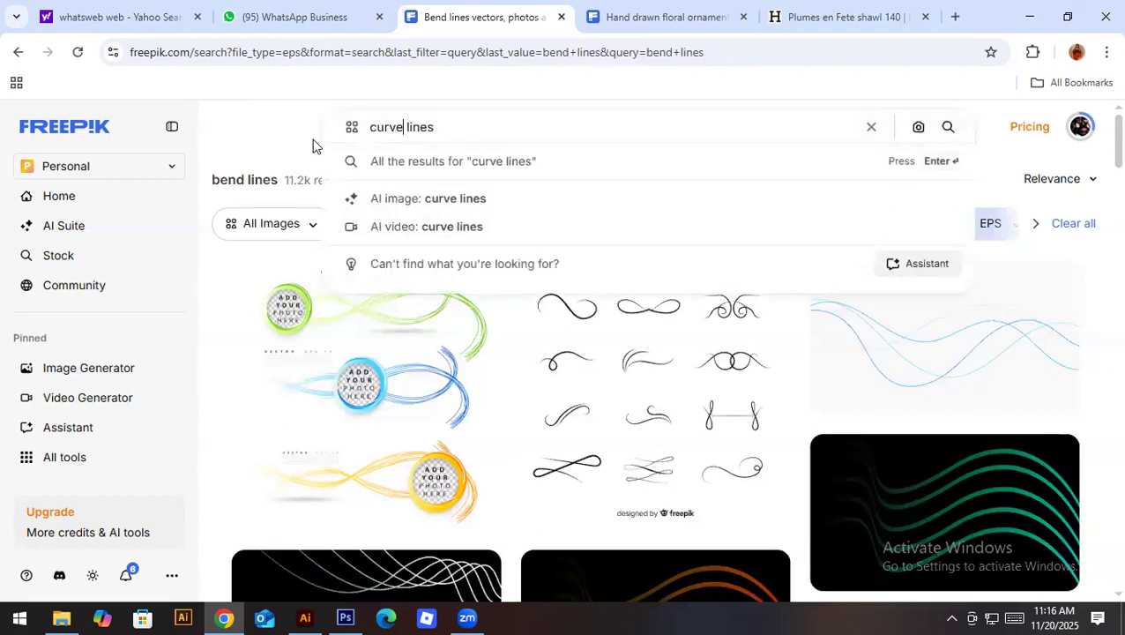
{"action": "key", "text": "Return"}
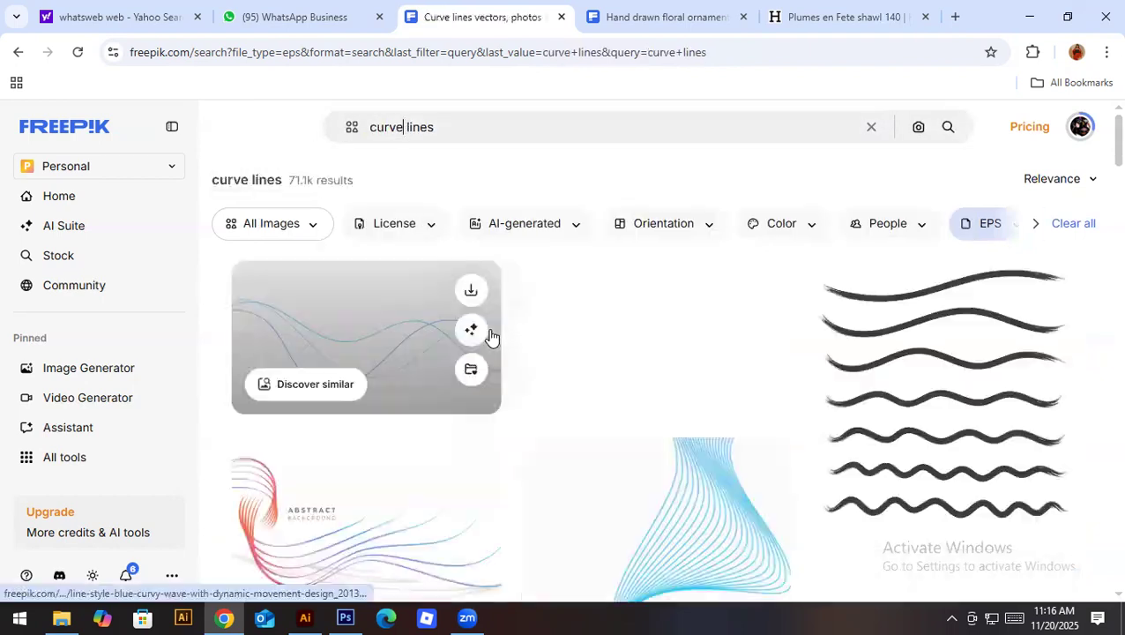
{"action": "left_click", "coordinate": [17, 51]}
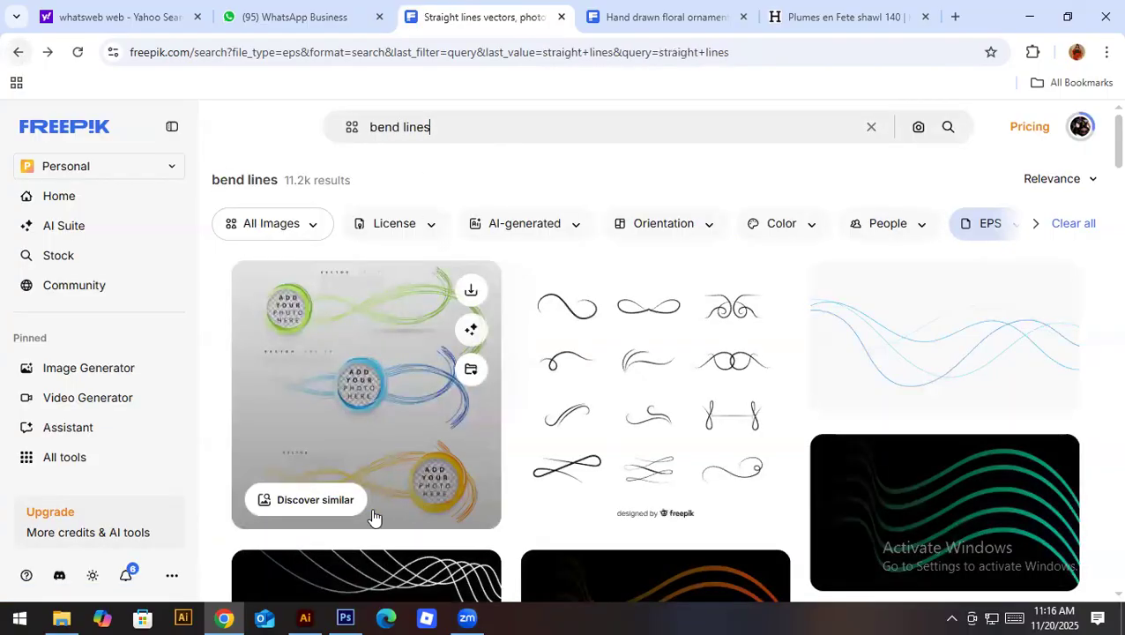
Step: Switch to Photoshop and examine the feather clusters and long striped plumes along the scarf's lower edge
{"action": "left_click", "coordinate": [346, 618]}
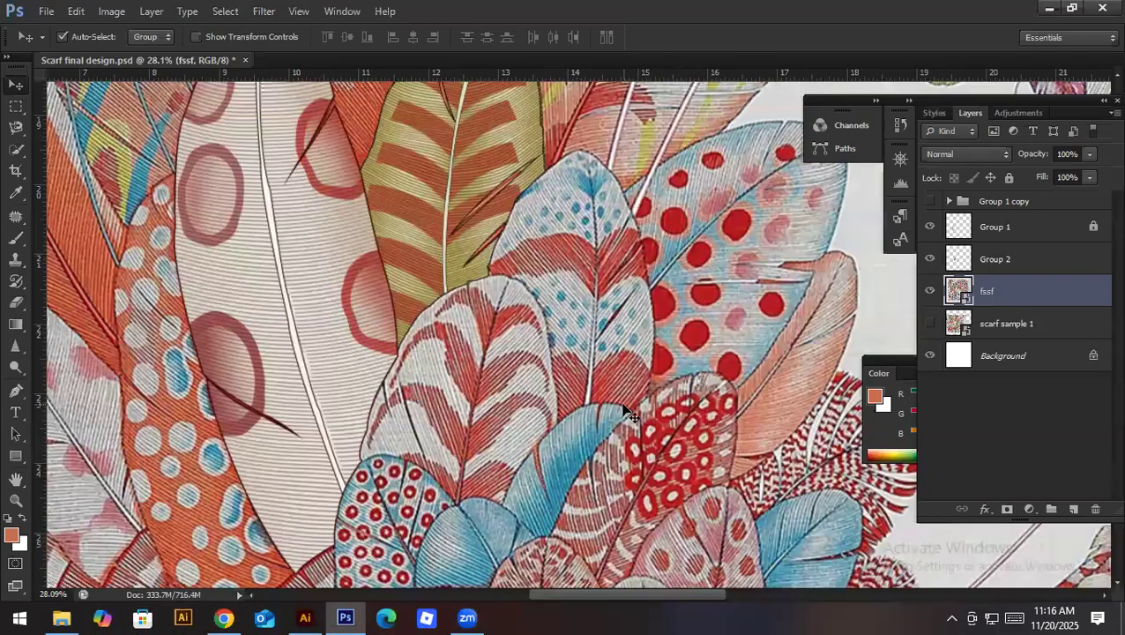
{"action": "key", "text": "ctrl+minus"}
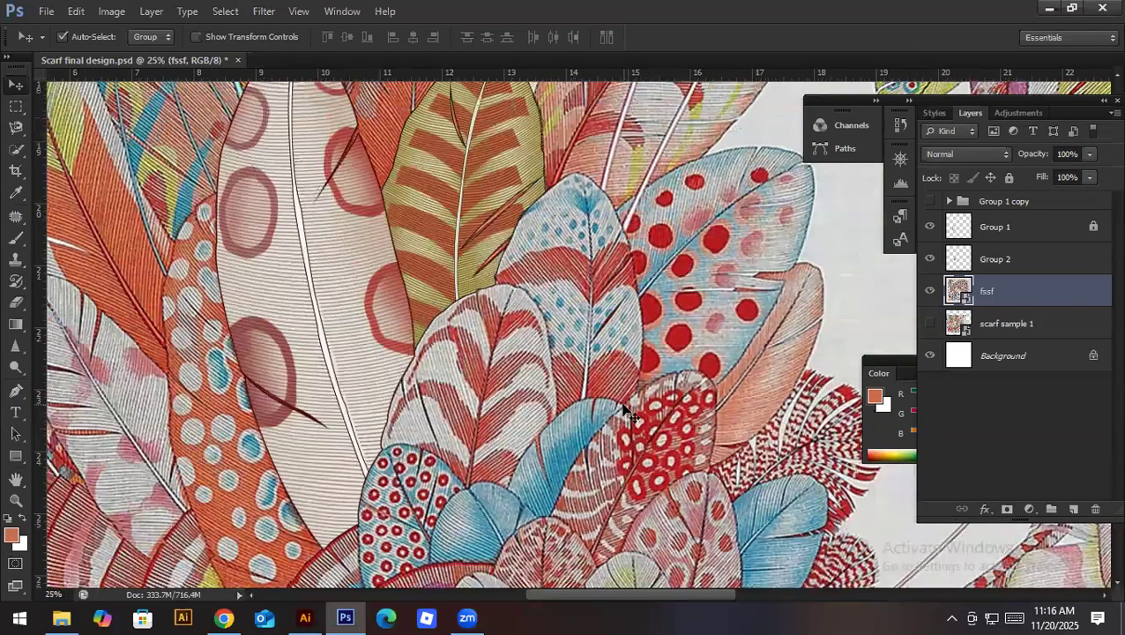
{"action": "key", "text": "ctrl+minus"}
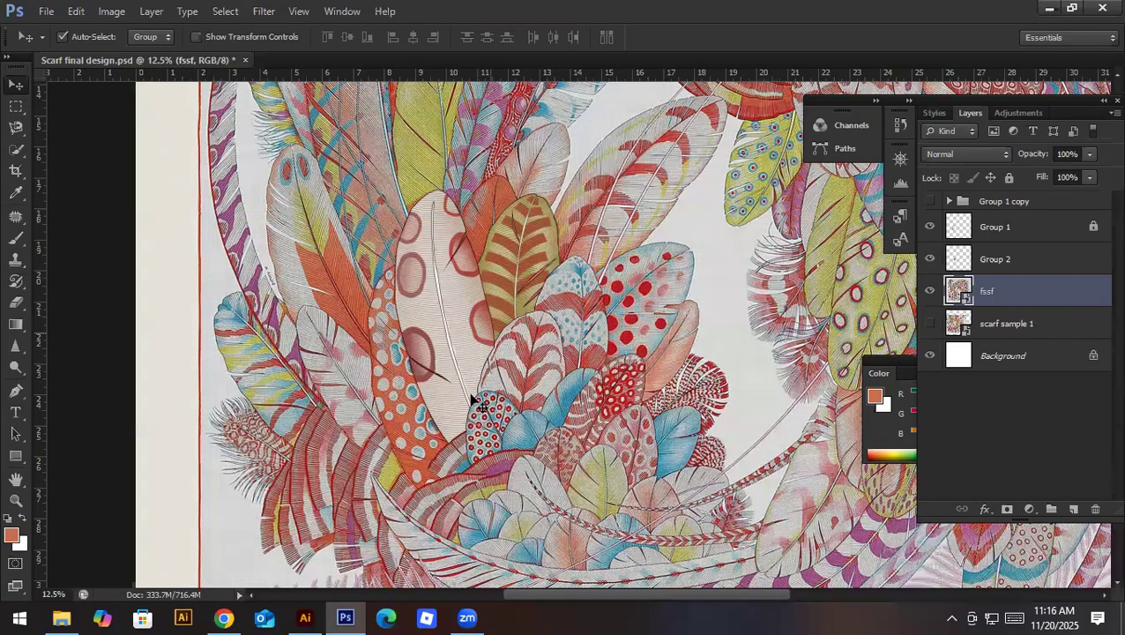
{"action": "left_click_drag", "start_coordinate": [457, 332], "coordinate": [448, 264]}
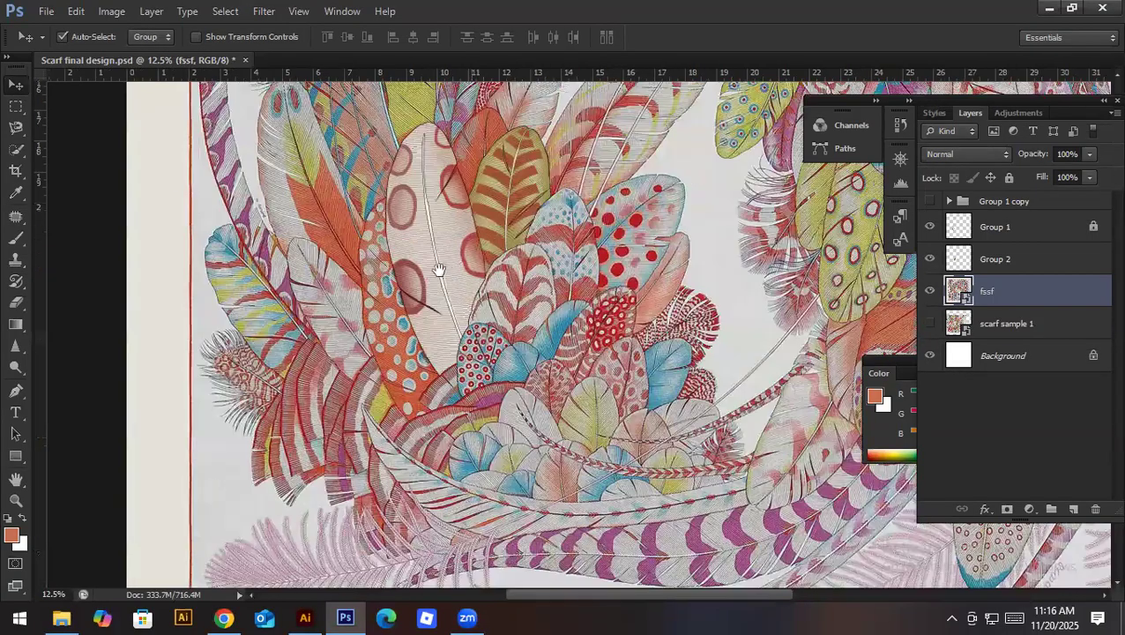
{"action": "left_click_drag", "start_coordinate": [410, 221], "coordinate": [371, 211]}
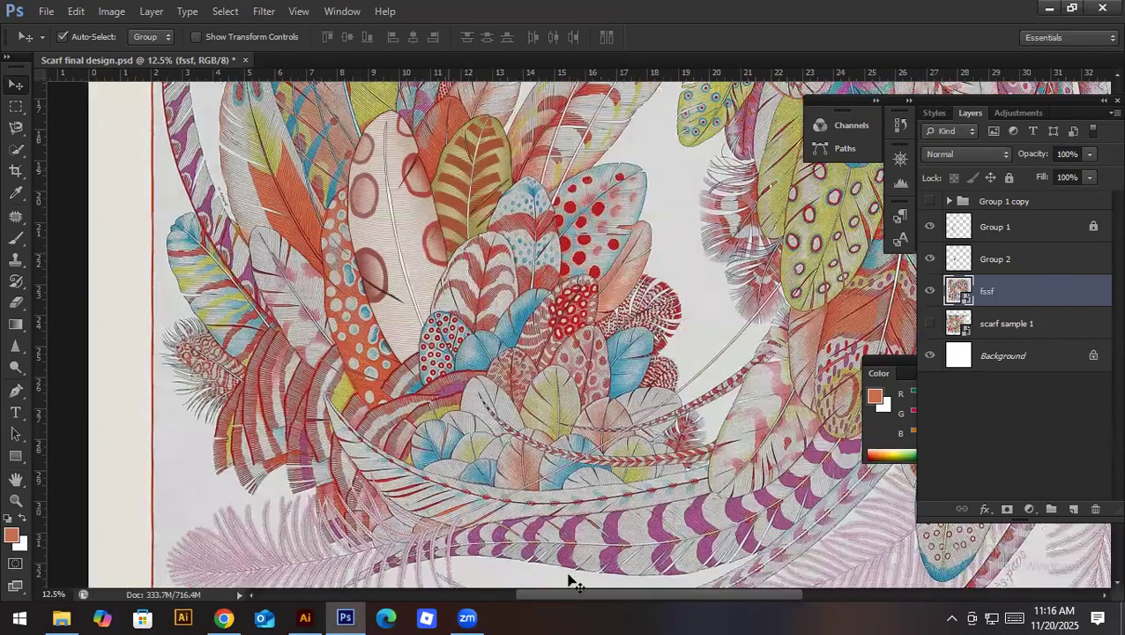
{"action": "left_click_drag", "start_coordinate": [577, 388], "coordinate": [525, 314]}
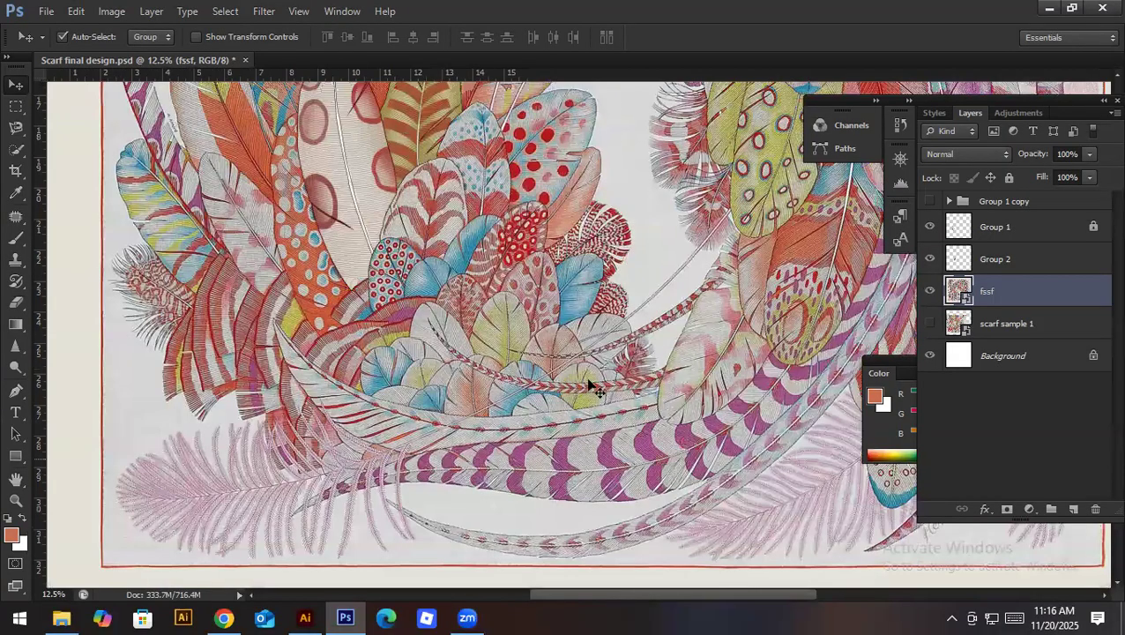
{"action": "left_click_drag", "start_coordinate": [226, 340], "coordinate": [182, 269]}
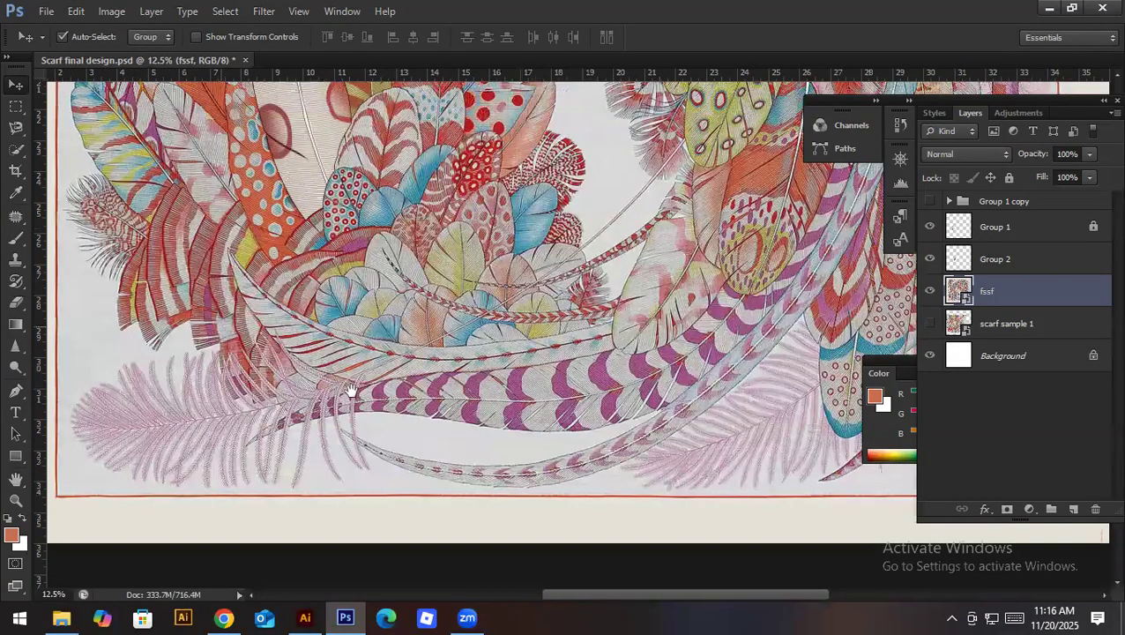
{"action": "left_click_drag", "start_coordinate": [370, 403], "coordinate": [371, 404]}
{"action": "left_click_drag", "start_coordinate": [378, 352], "coordinate": [373, 450]}
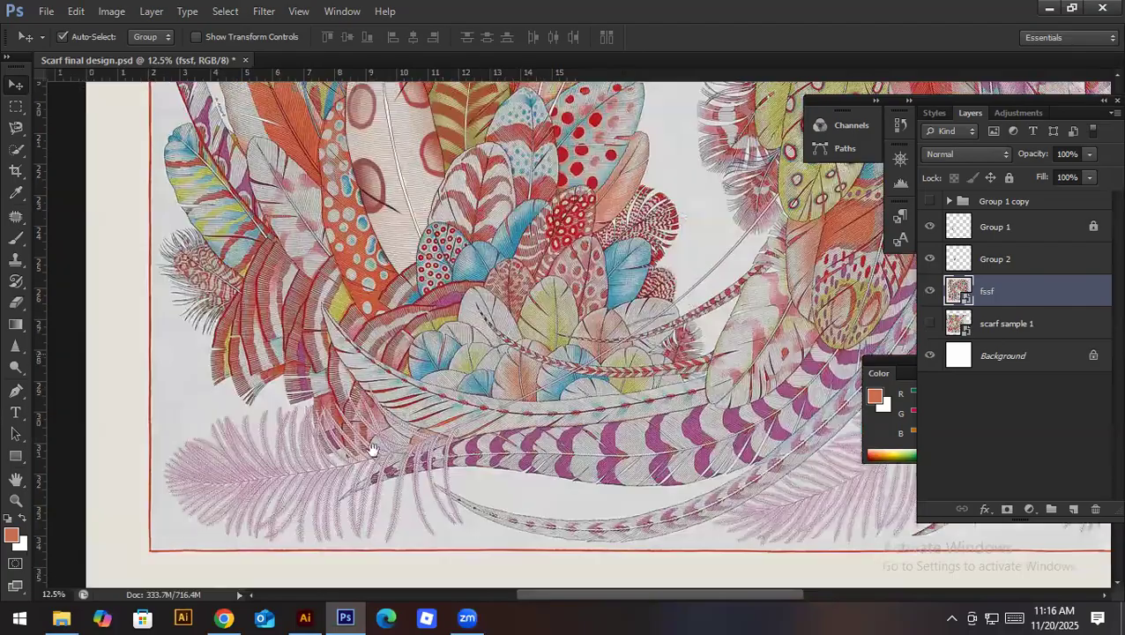
Step: Examine the feathers across the scarf's upper corners and the pale plumes down its right border
{"action": "left_click_drag", "start_coordinate": [363, 388], "coordinate": [390, 434]}
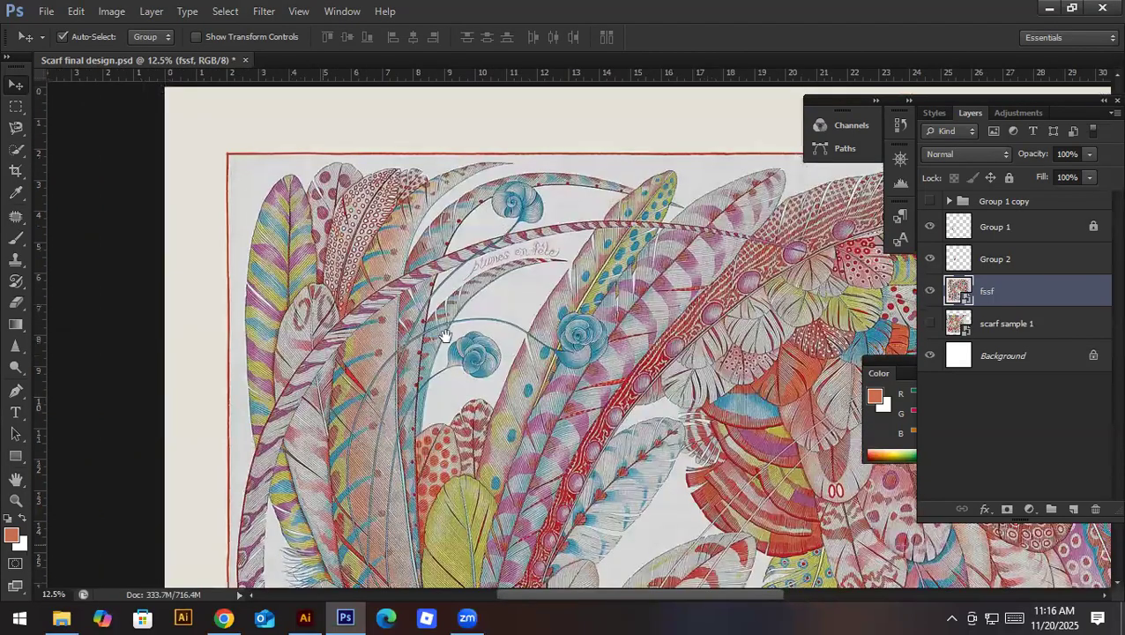
{"action": "left_click_drag", "start_coordinate": [444, 337], "coordinate": [397, 392]}
{"action": "left_click_drag", "start_coordinate": [778, 479], "coordinate": [347, 398]}
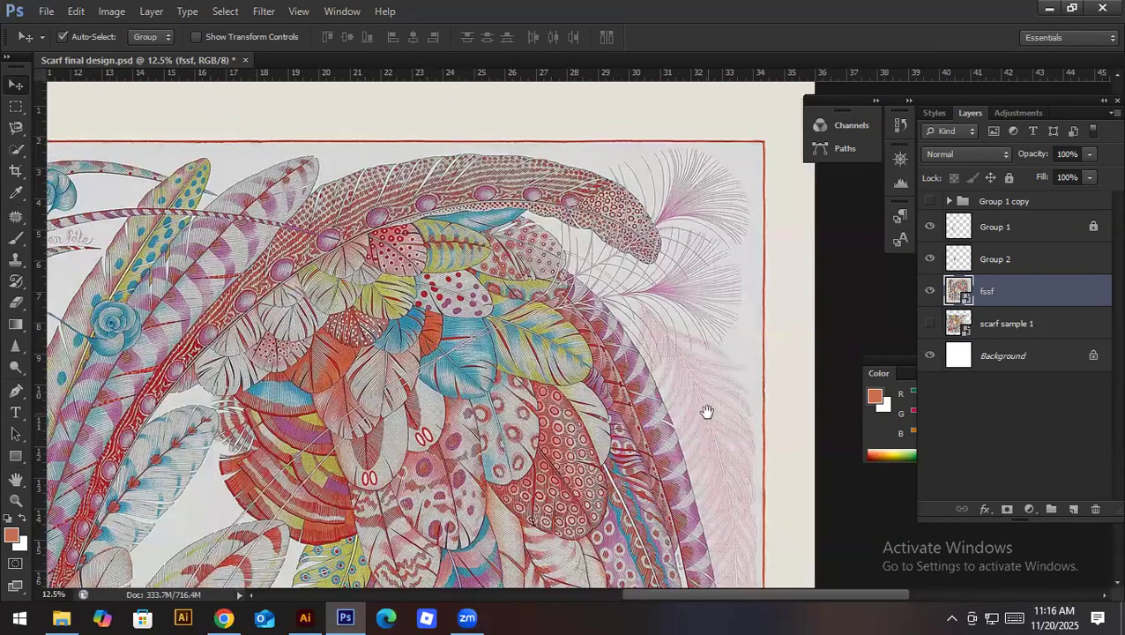
{"action": "left_click_drag", "start_coordinate": [708, 409], "coordinate": [676, 349]}
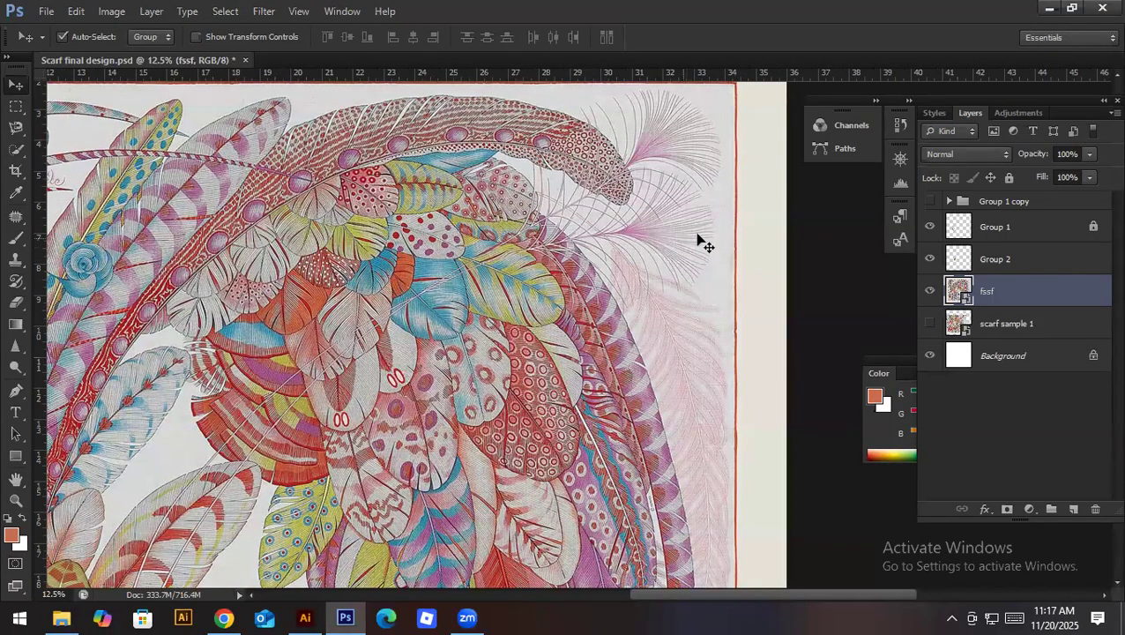
{"action": "left_click_drag", "start_coordinate": [679, 221], "coordinate": [729, 264]}
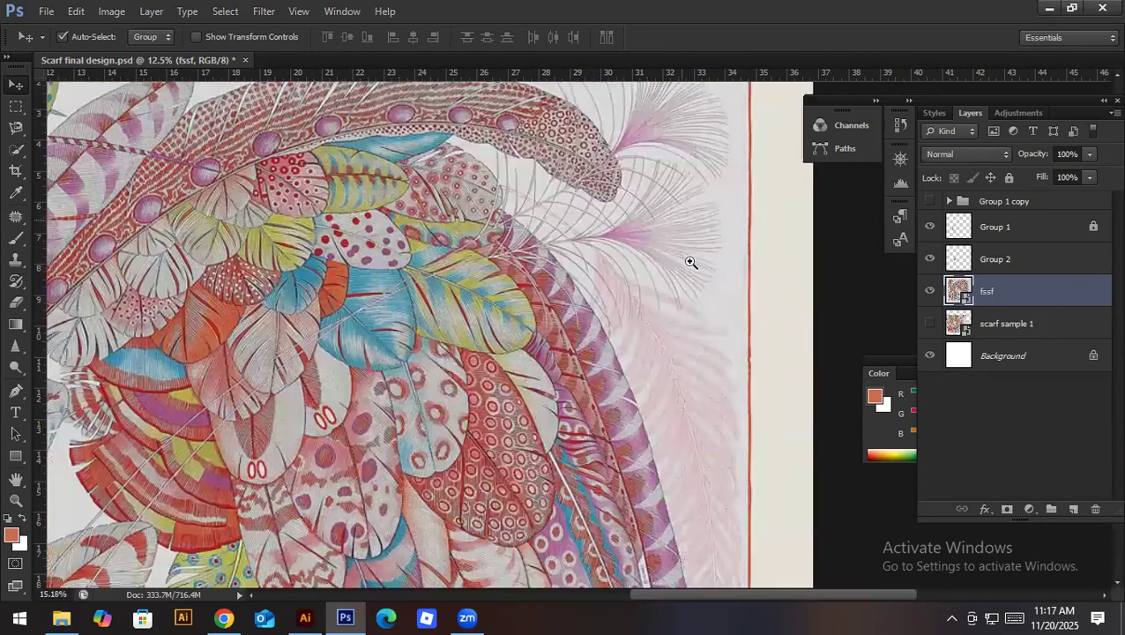
{"action": "scroll", "coordinate": [692, 269], "scroll_direction": "down", "scroll_amount": 2}
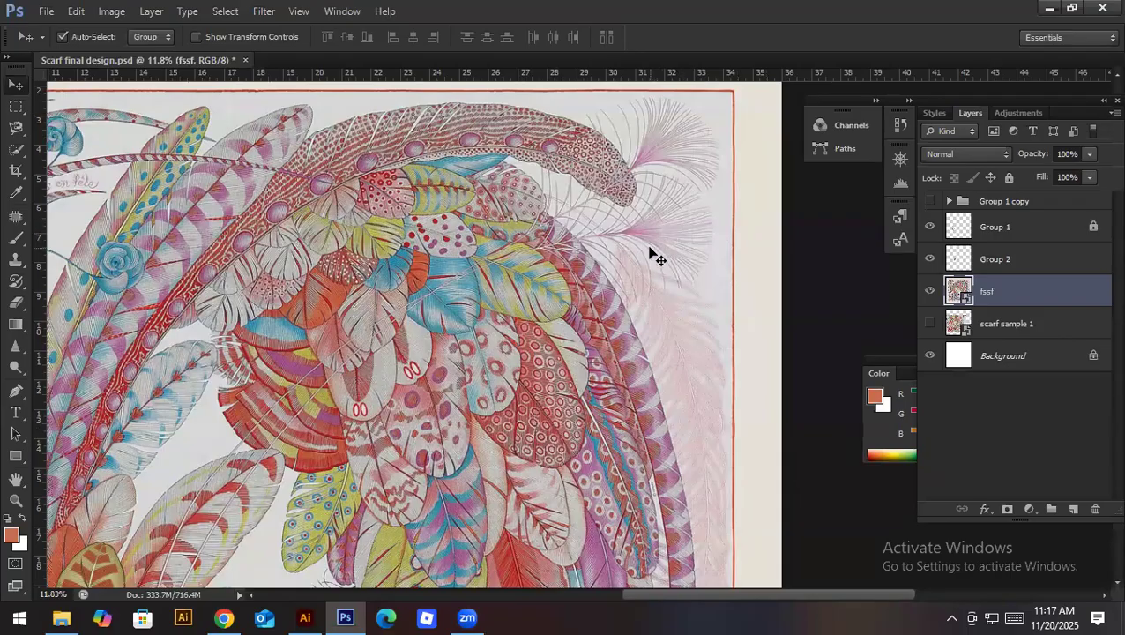
{"action": "scroll", "coordinate": [639, 520], "scroll_direction": "down", "scroll_amount": 5}
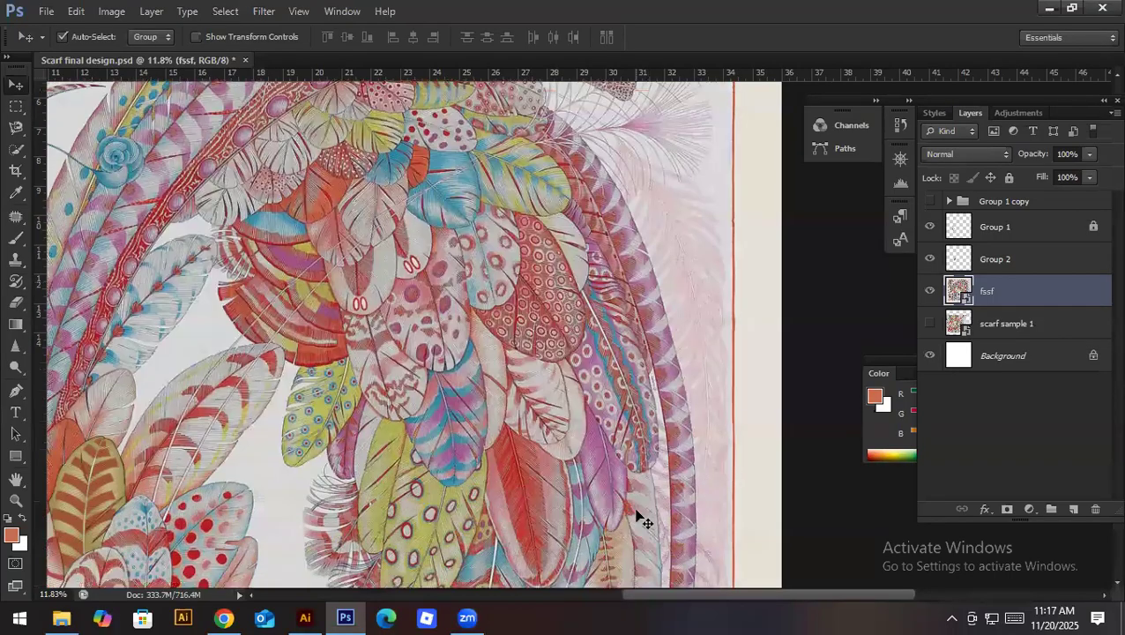
{"action": "scroll", "coordinate": [725, 406], "scroll_direction": "down", "scroll_amount": 3}
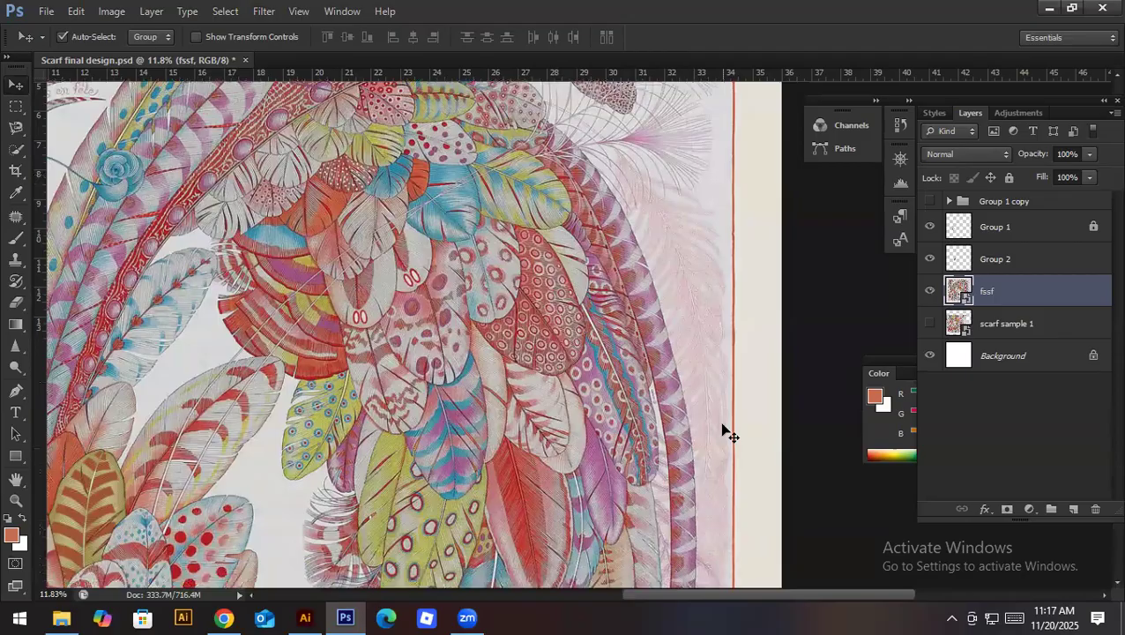
{"action": "scroll", "coordinate": [726, 494], "scroll_direction": "down", "scroll_amount": 5}
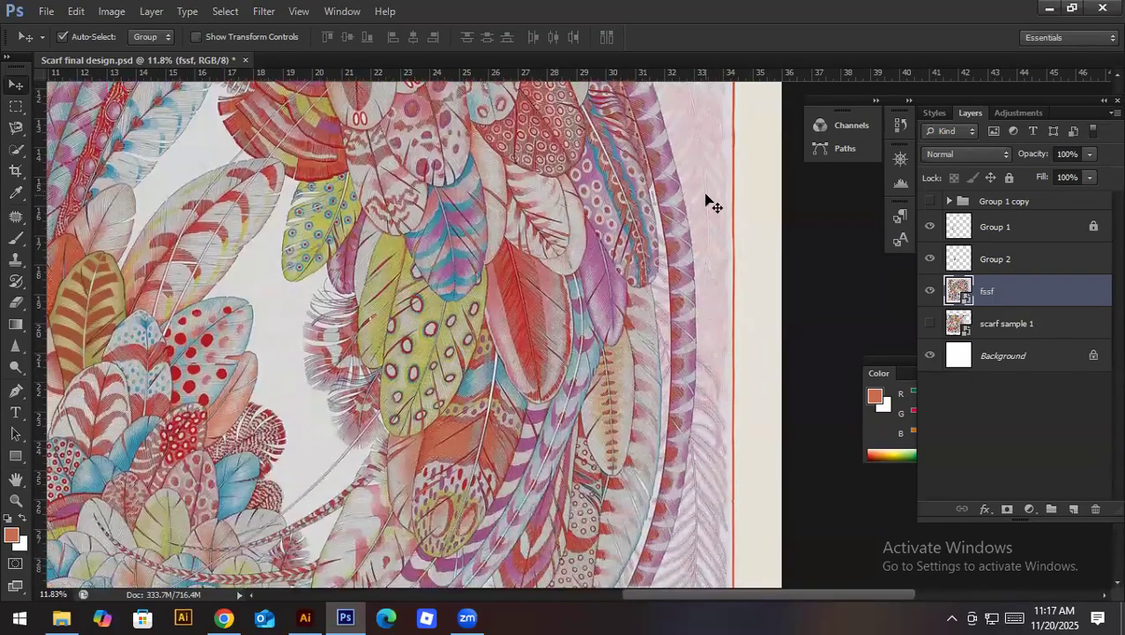
{"action": "scroll", "coordinate": [723, 247], "scroll_direction": "down", "scroll_amount": 1}
{"action": "scroll", "coordinate": [726, 278], "scroll_direction": "up", "scroll_amount": 7}
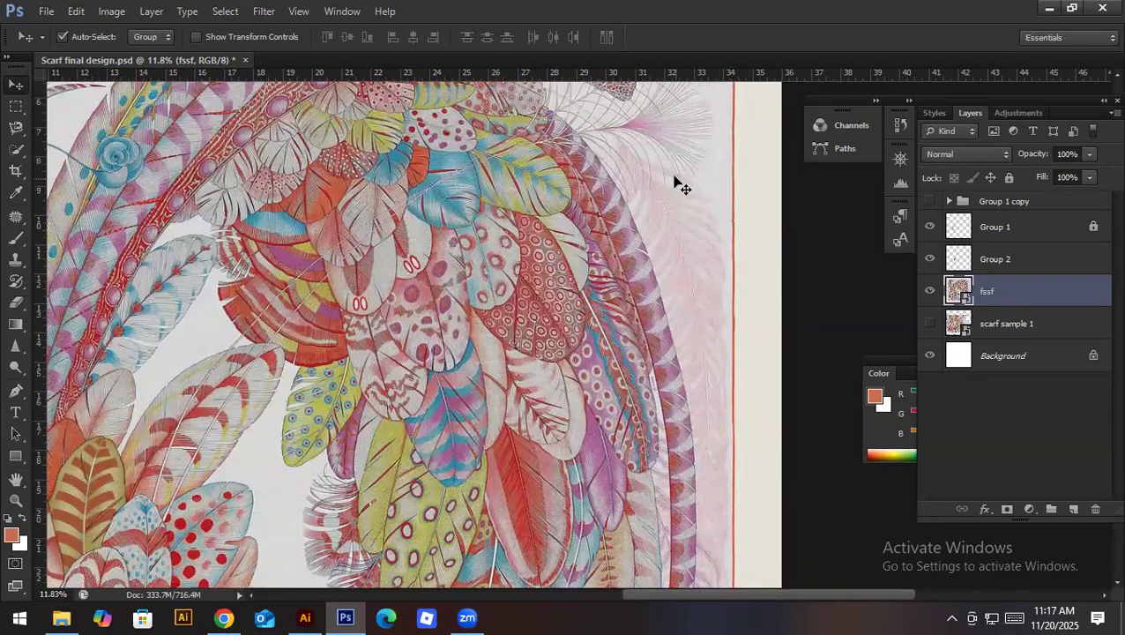
{"action": "scroll", "coordinate": [693, 418], "scroll_direction": "down", "scroll_amount": 2}
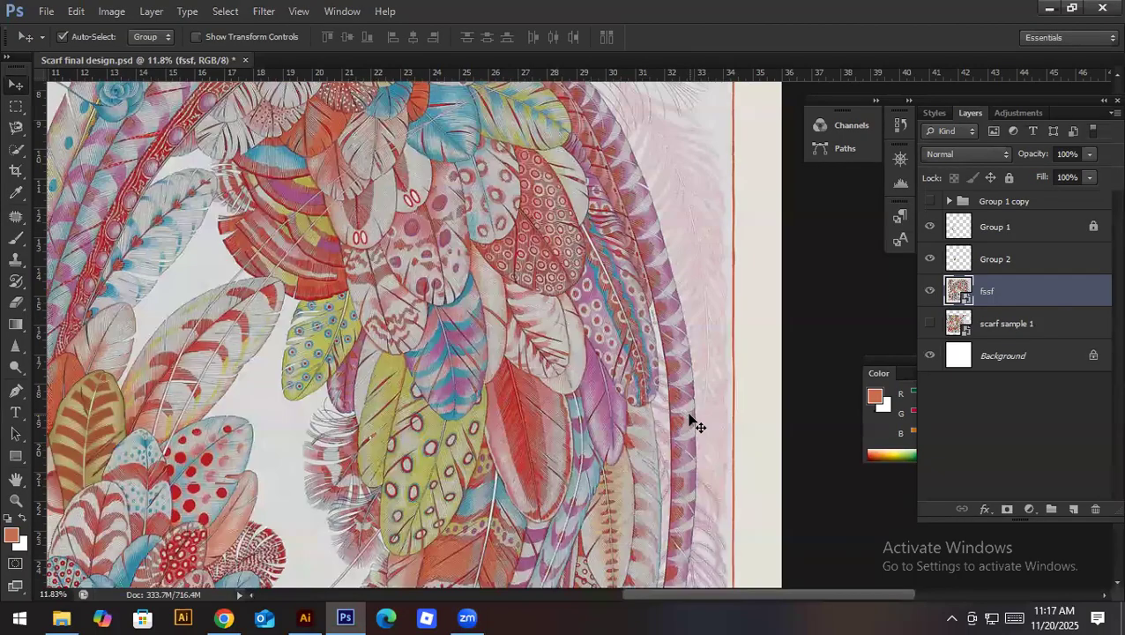
{"action": "scroll", "coordinate": [264, 401], "scroll_direction": "down", "scroll_amount": 2}
Step: Examine the feathers on the scarf's left half from the upper corner to the lower border and around the olive feather
{"action": "left_click_drag", "start_coordinate": [258, 321], "coordinate": [527, 432]}
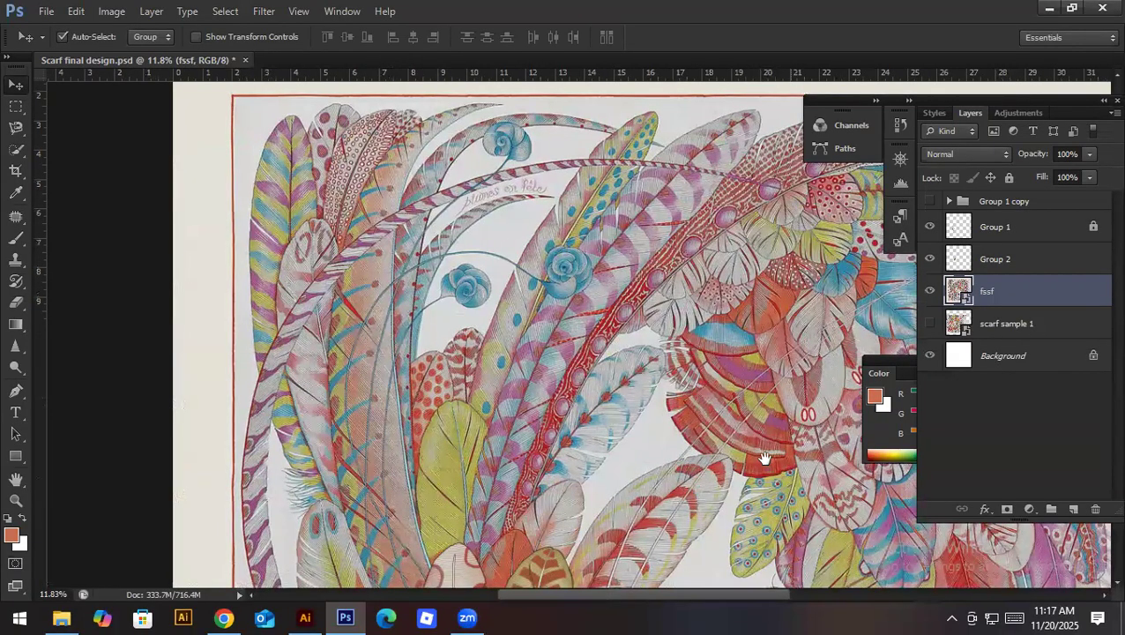
{"action": "left_click_drag", "start_coordinate": [765, 459], "coordinate": [740, 418]}
{"action": "left_click_drag", "start_coordinate": [465, 337], "coordinate": [418, 200]}
{"action": "left_click_drag", "start_coordinate": [360, 462], "coordinate": [338, 435]}
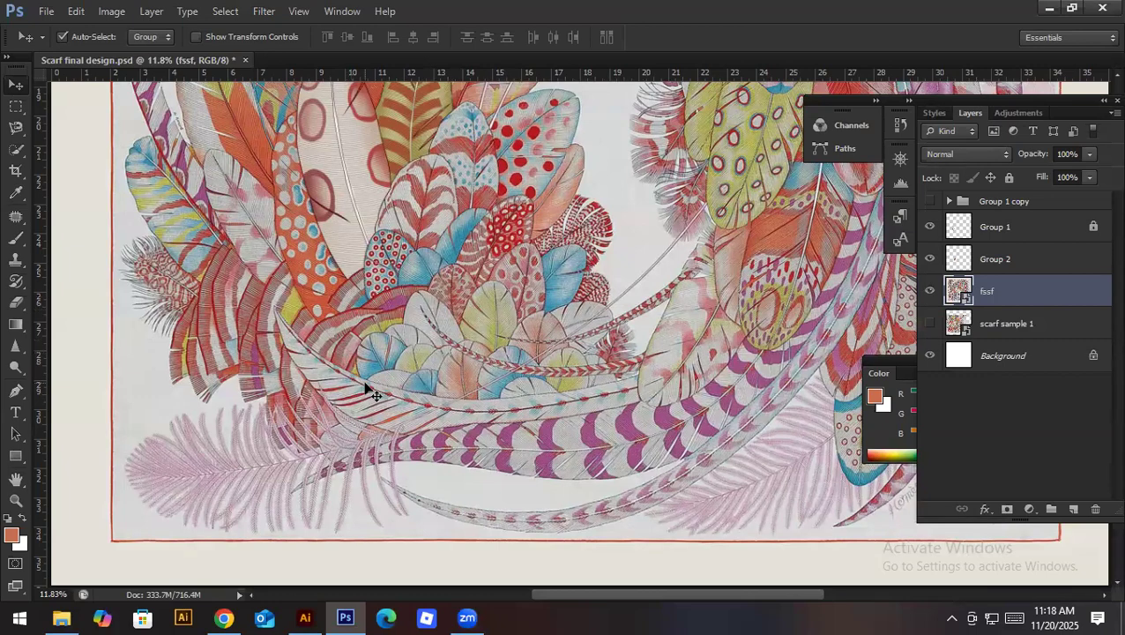
{"action": "scroll", "coordinate": [477, 465], "scroll_direction": "up", "scroll_amount": 3}
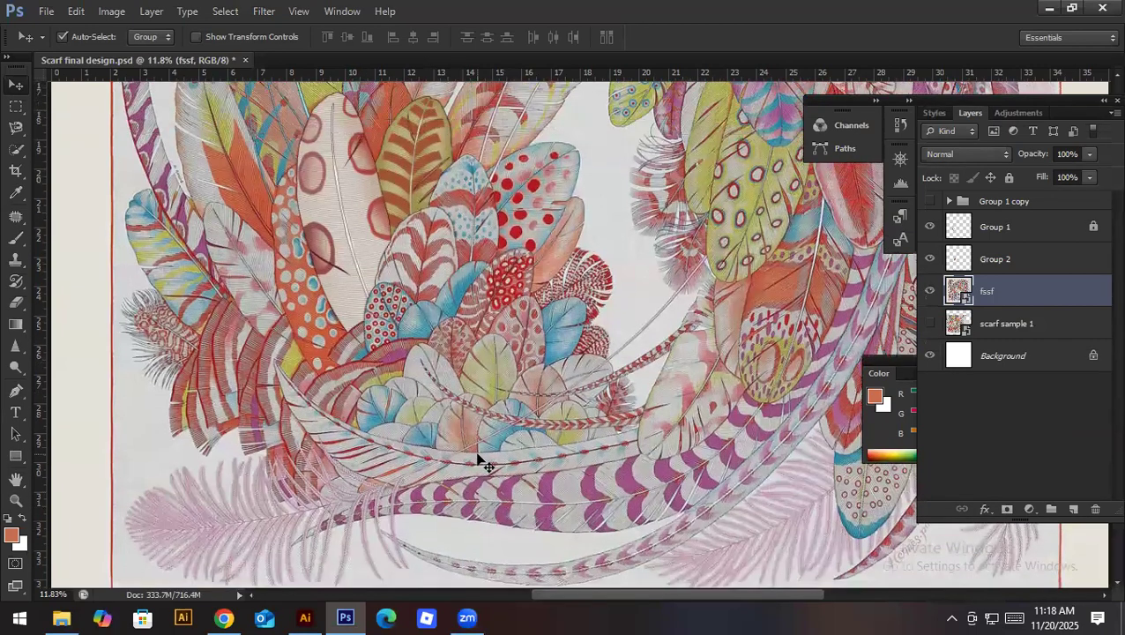
{"action": "scroll", "coordinate": [477, 465], "scroll_direction": "up", "scroll_amount": 2}
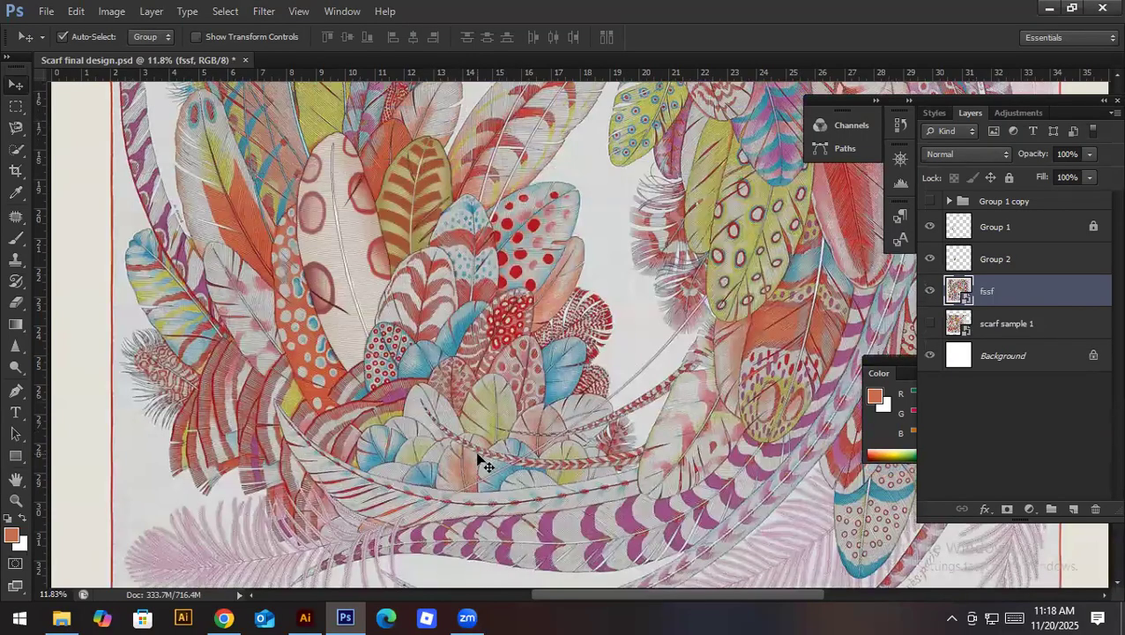
{"action": "scroll", "coordinate": [477, 466], "scroll_direction": "up", "scroll_amount": 1}
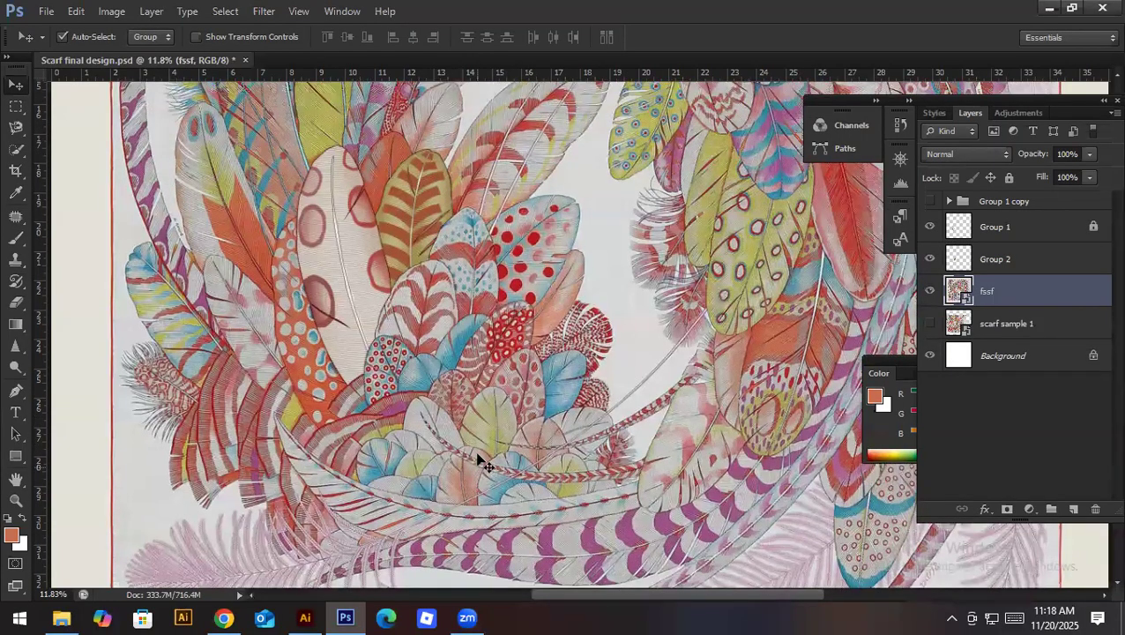
{"action": "scroll", "coordinate": [477, 460], "scroll_direction": "up", "scroll_amount": 4}
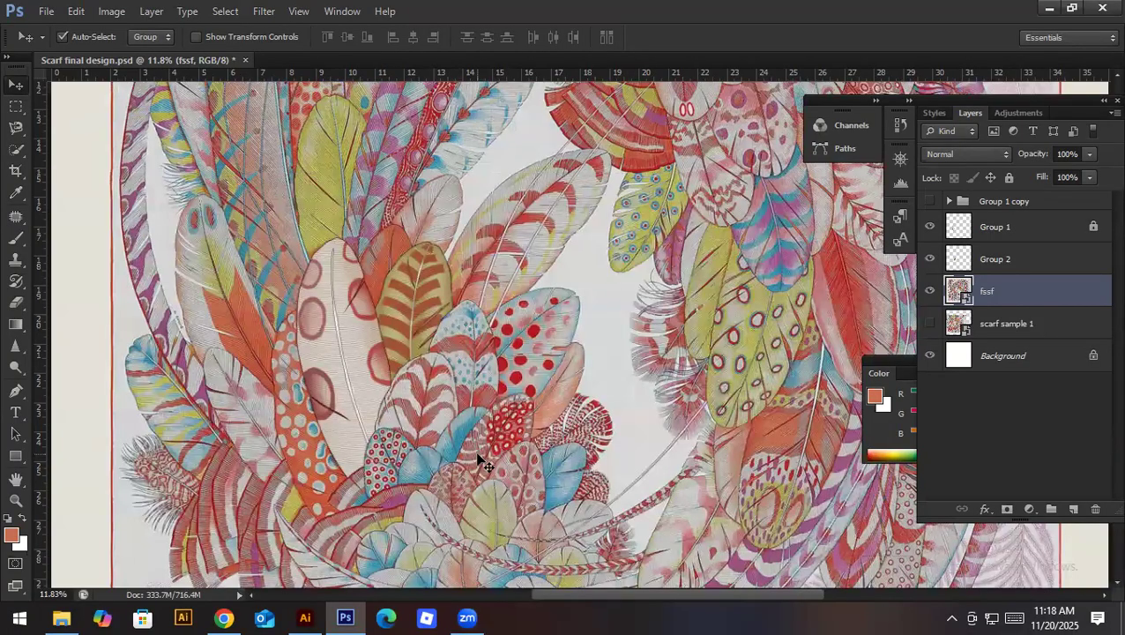
{"action": "scroll", "coordinate": [468, 296], "scroll_direction": "up", "scroll_amount": 3}
Step: Duplicate the merged olive feather about 4.7 in to the right, over the red-dotted blue feather, and save the document
{"action": "left_click", "coordinate": [469, 294]}
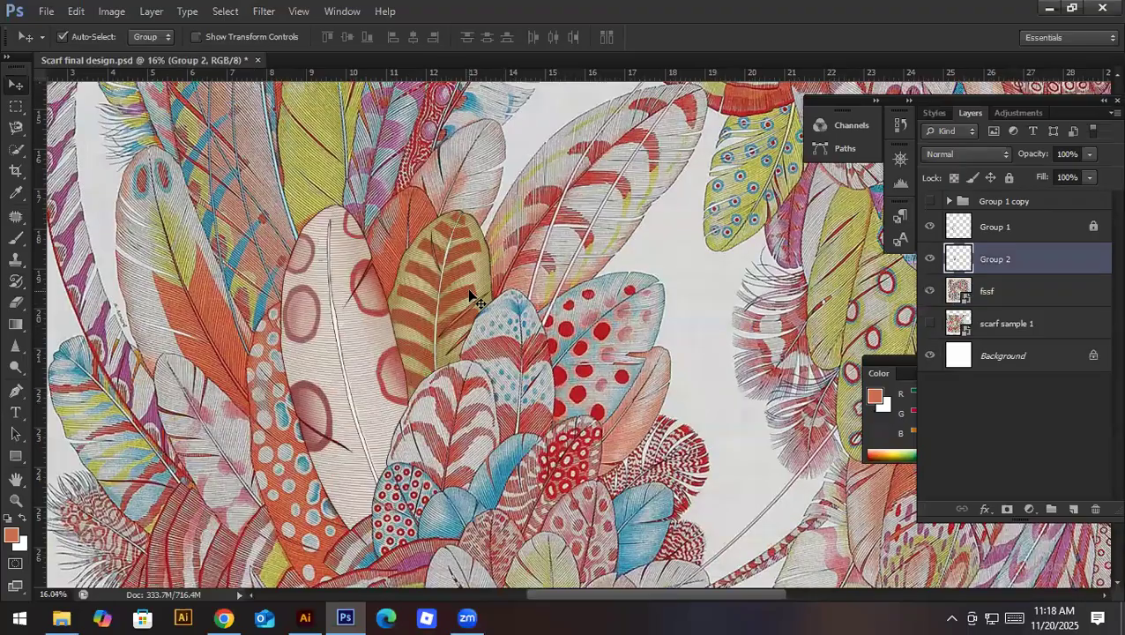
{"action": "left_click_drag", "start_coordinate": [474, 293], "coordinate": [663, 278]}
{"action": "key", "text": "ctrl+s"}
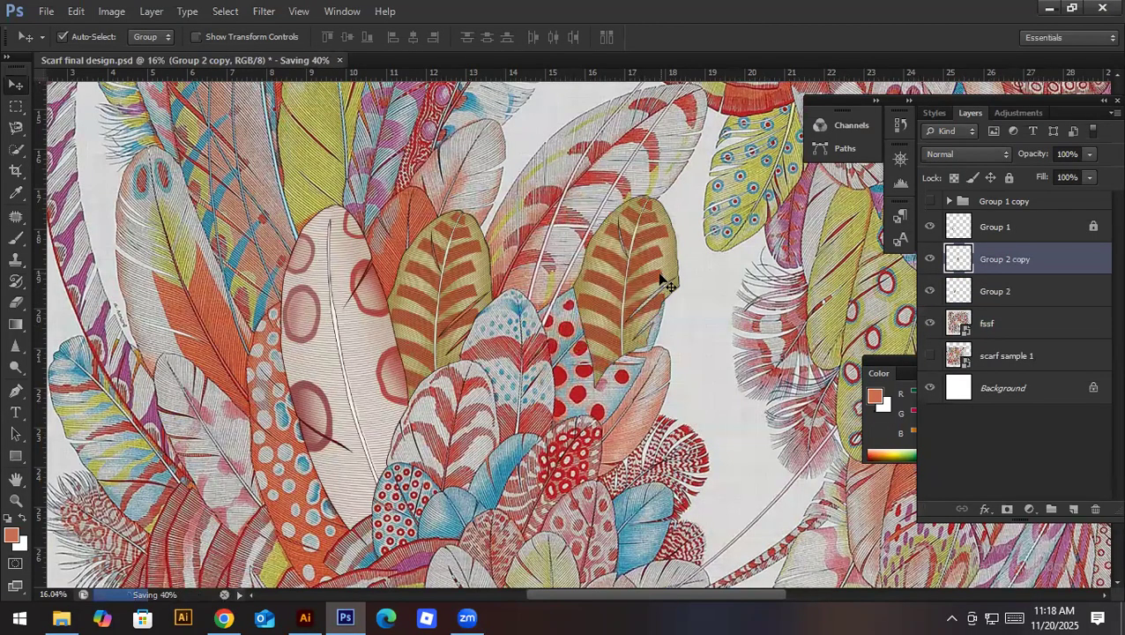
Step: Try shifting the hue of the duplicated olive feather to +14 with Hue/Saturation
{"action": "key", "text": "ctrl+u"}
{"action": "left_click", "coordinate": [843, 337]}
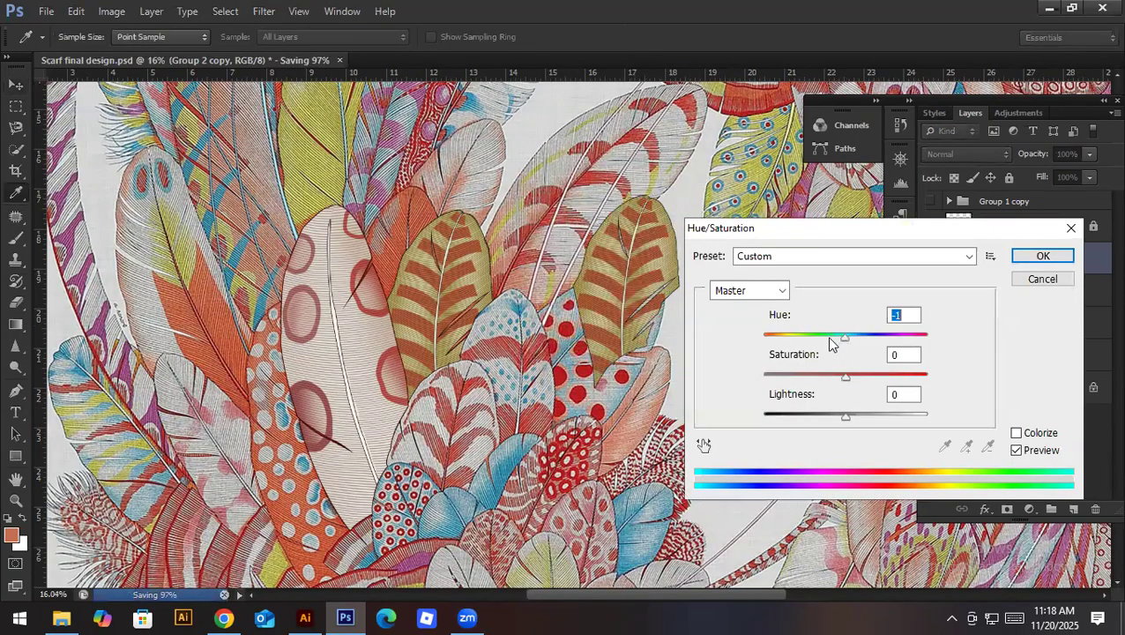
{"action": "left_click_drag", "start_coordinate": [816, 342], "coordinate": [876, 354]}
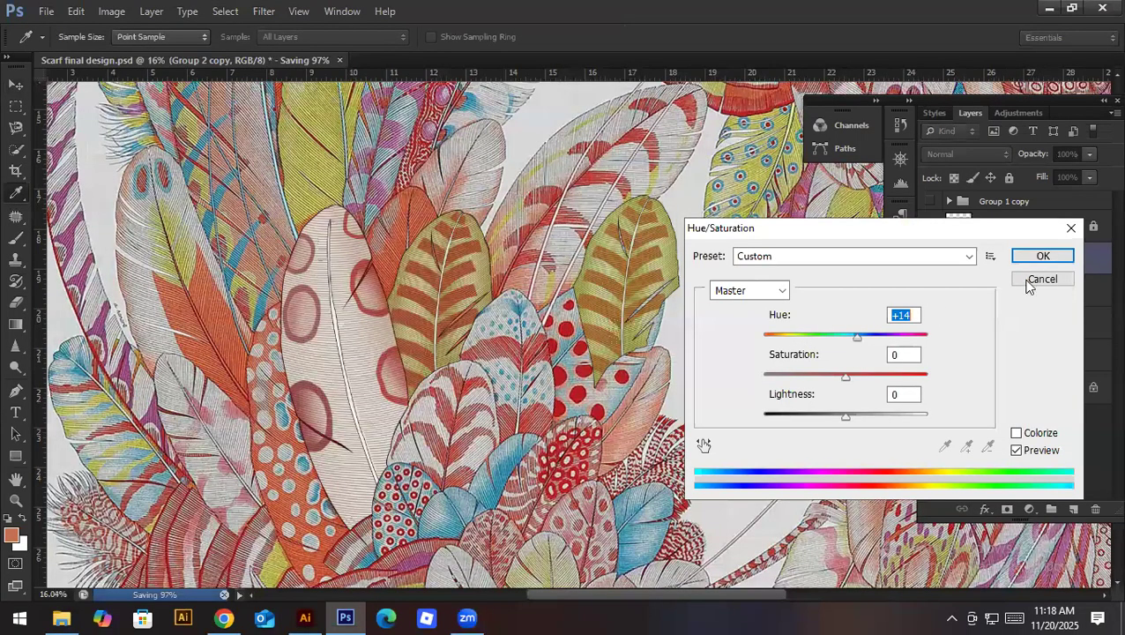
{"action": "key", "text": "Return"}
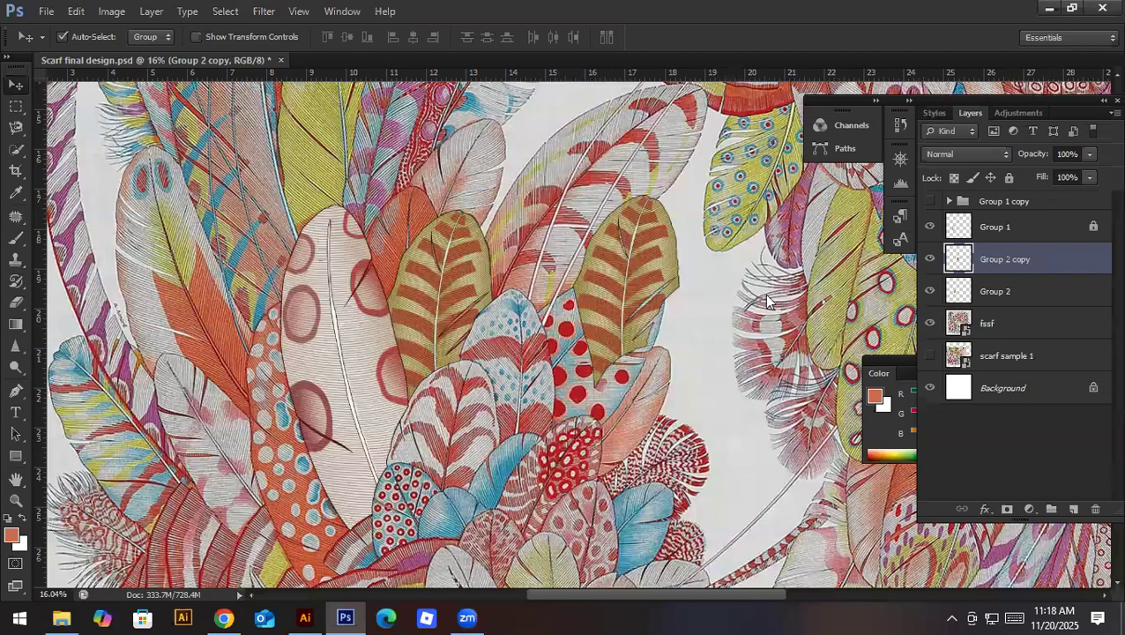
Step: Adjust the duplicated feather's Color Balance midtones to -4, +13 and +23
{"action": "key", "text": "ctrl+b"}
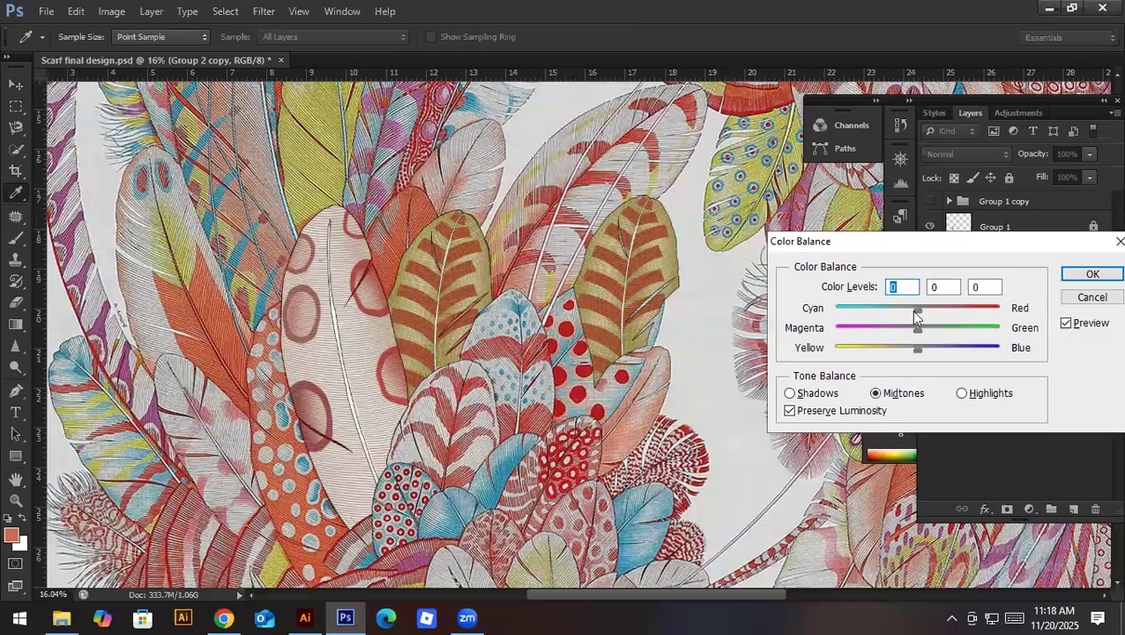
{"action": "left_click_drag", "start_coordinate": [917, 331], "coordinate": [932, 351]}
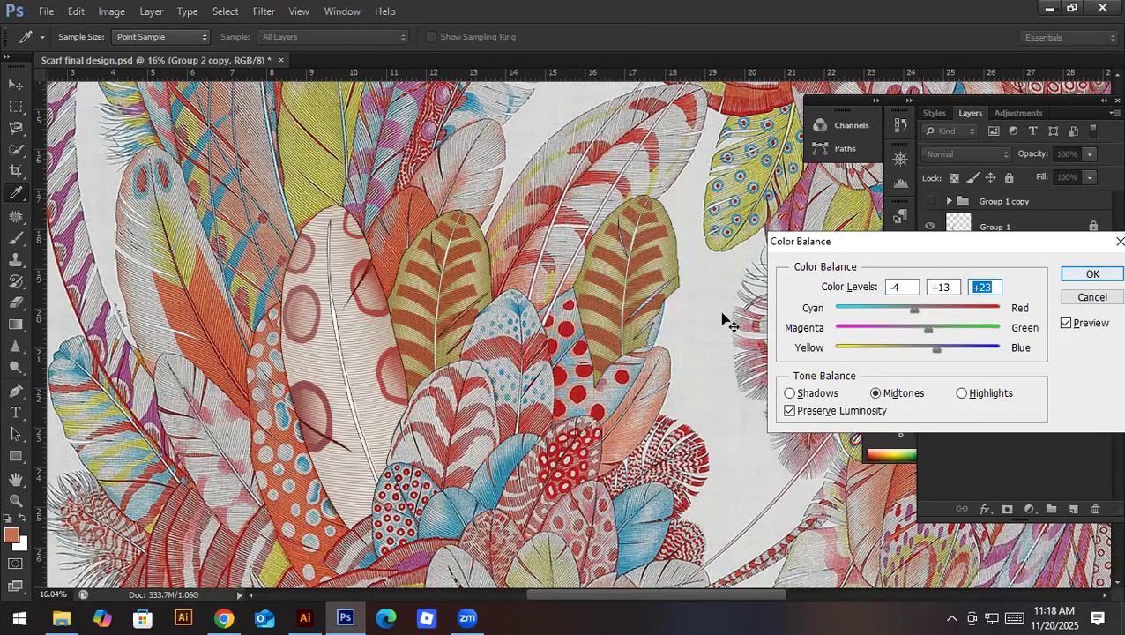
{"action": "key", "text": "Return"}
Step: Try strengthening the duplicated feather's colours with a Hue/Saturation saturation of +66
{"action": "key", "text": "ctrl+u"}
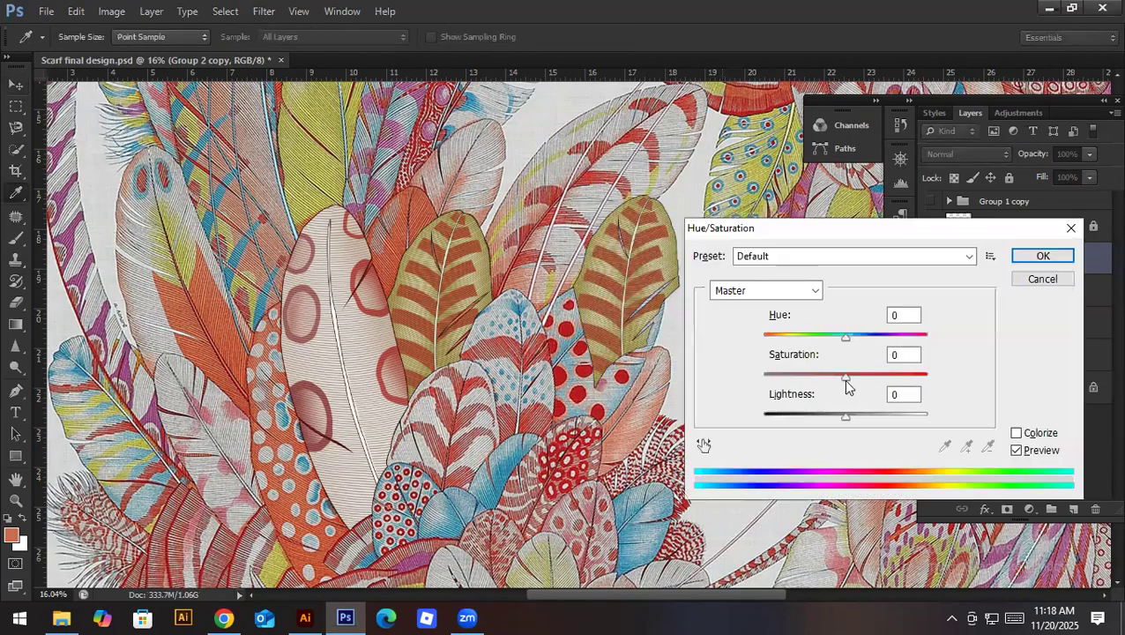
{"action": "left_click_drag", "start_coordinate": [844, 377], "coordinate": [799, 377]}
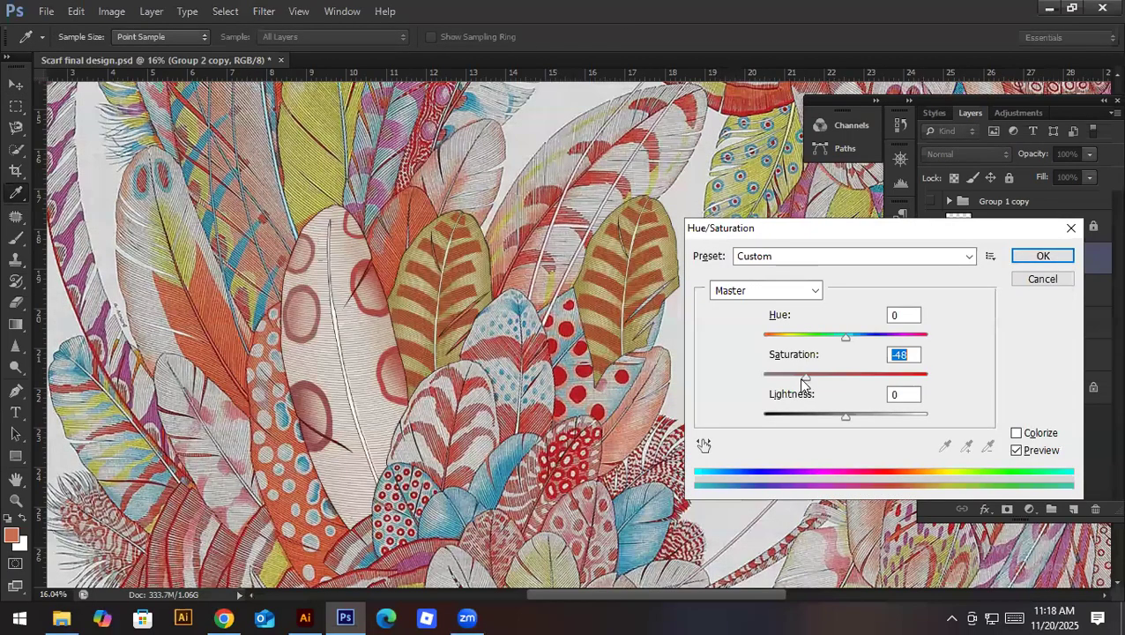
{"action": "left_click", "coordinate": [897, 376]}
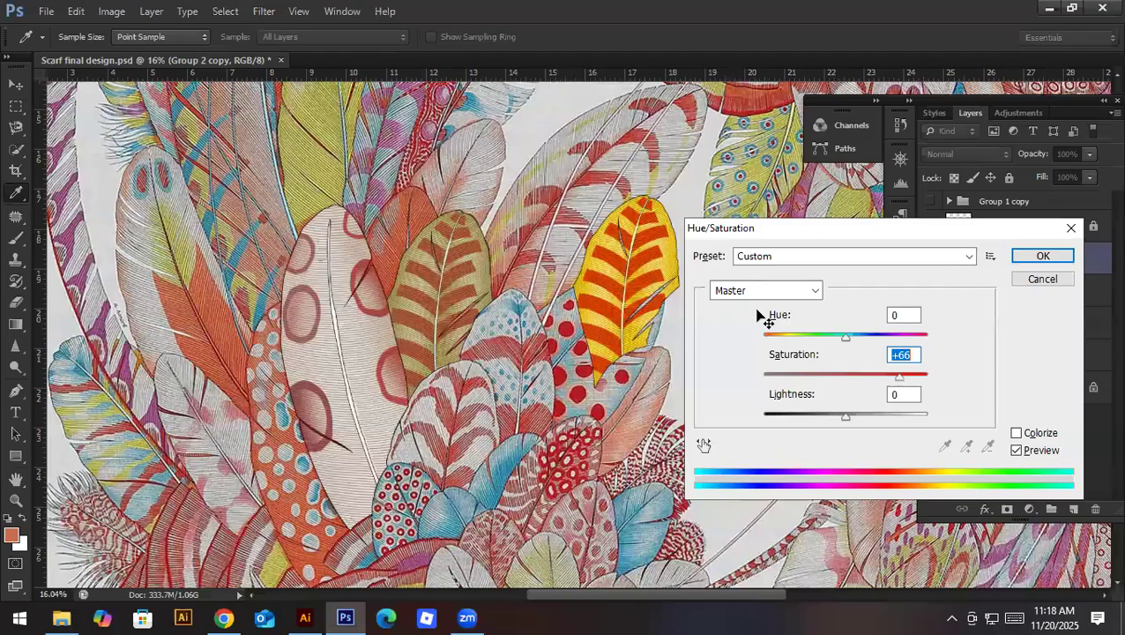
{"action": "key", "text": "Escape"}
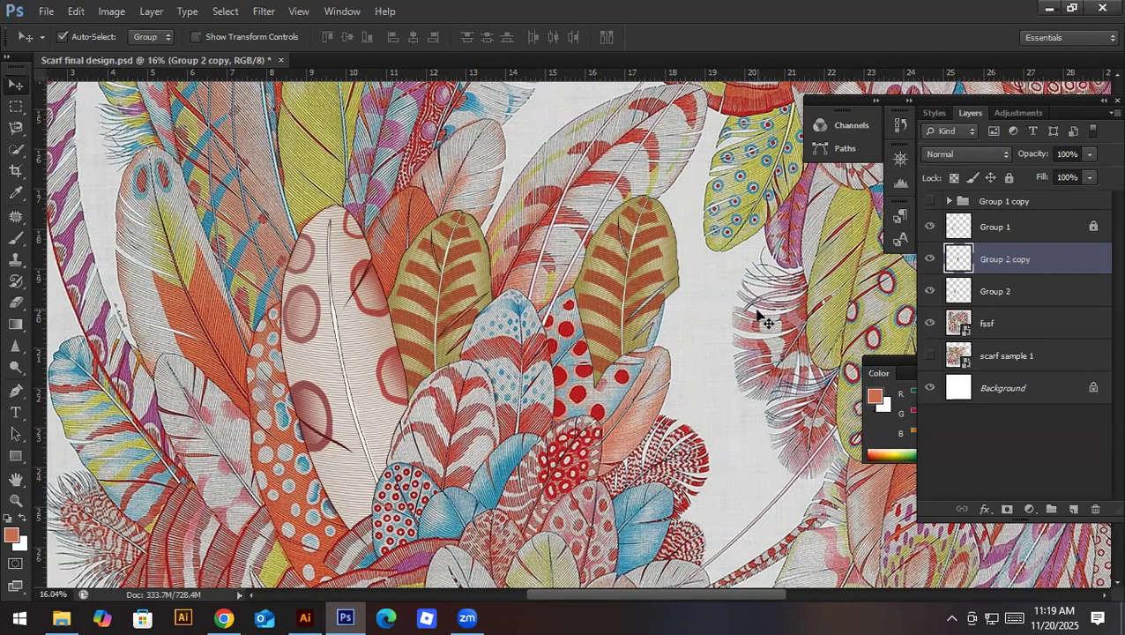
Step: Delete the Group 2 copy layer with the duplicated olive feather and save the document
{"action": "key", "text": "Delete"}
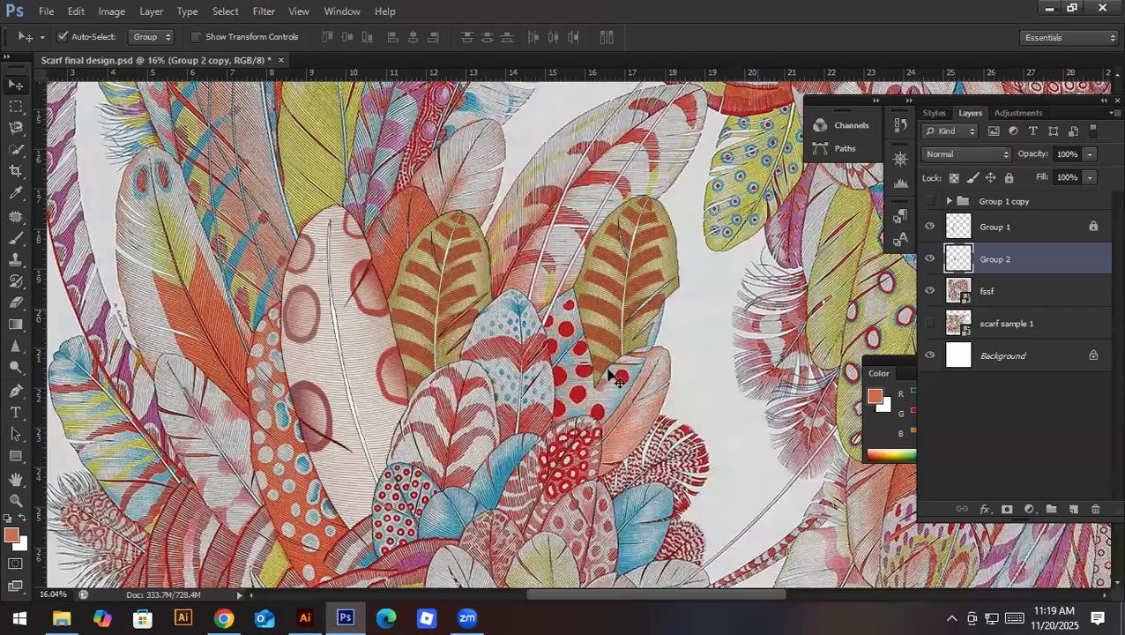
{"action": "scroll", "coordinate": [529, 341], "scroll_direction": "down", "scroll_amount": 3}
{"action": "scroll", "coordinate": [521, 342], "scroll_direction": "down", "scroll_amount": 1}
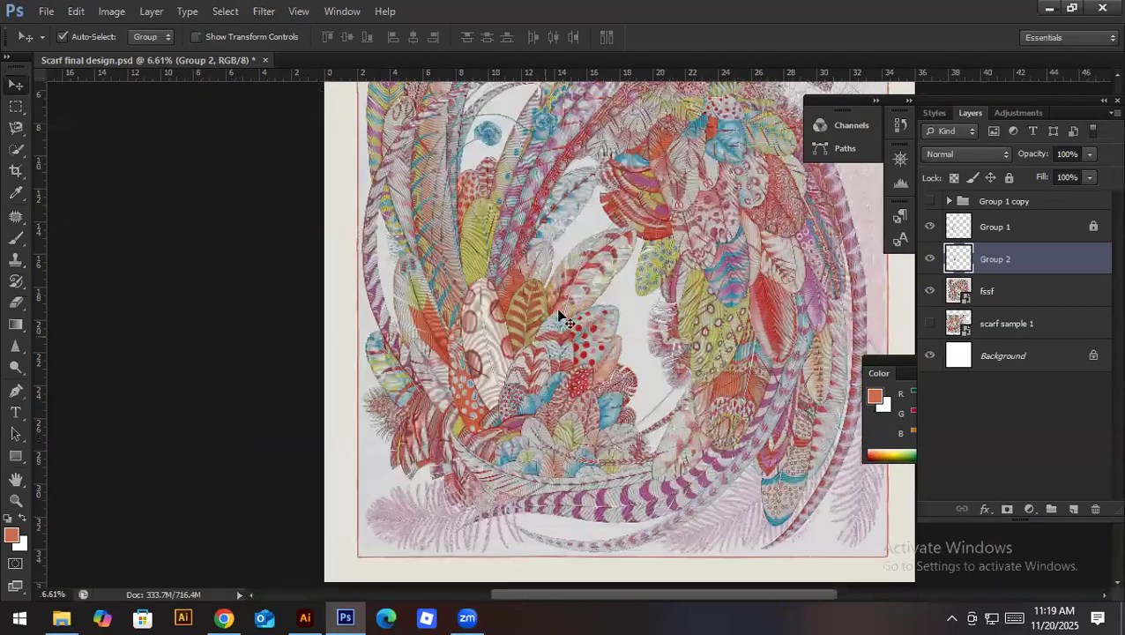
{"action": "left_click_drag", "start_coordinate": [559, 311], "coordinate": [472, 328]}
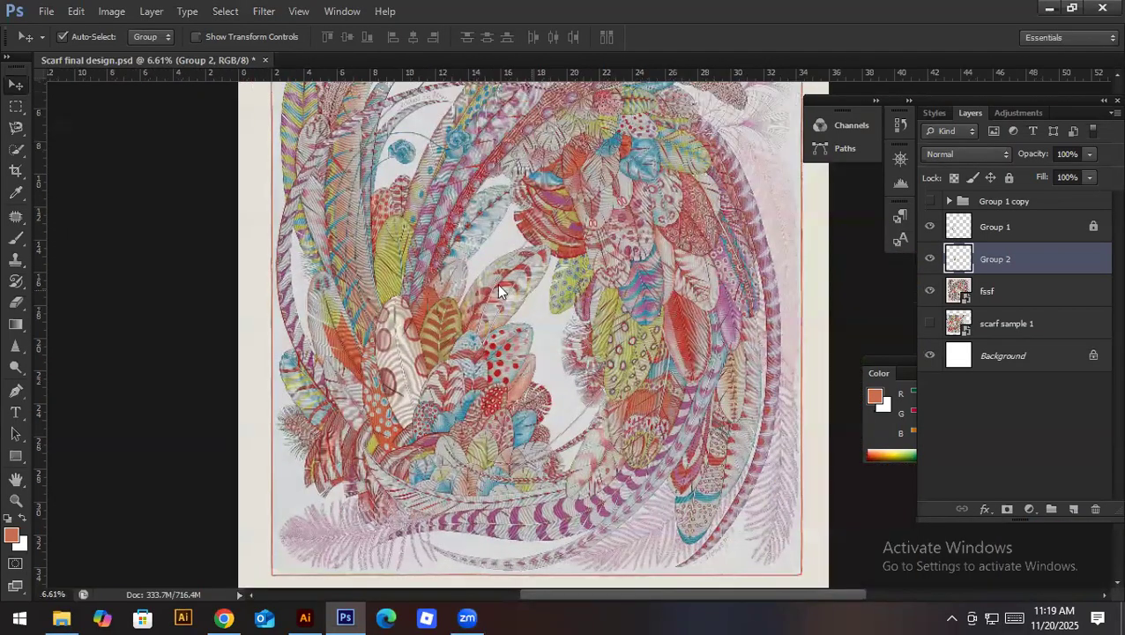
{"action": "key", "text": "ctrl+s"}
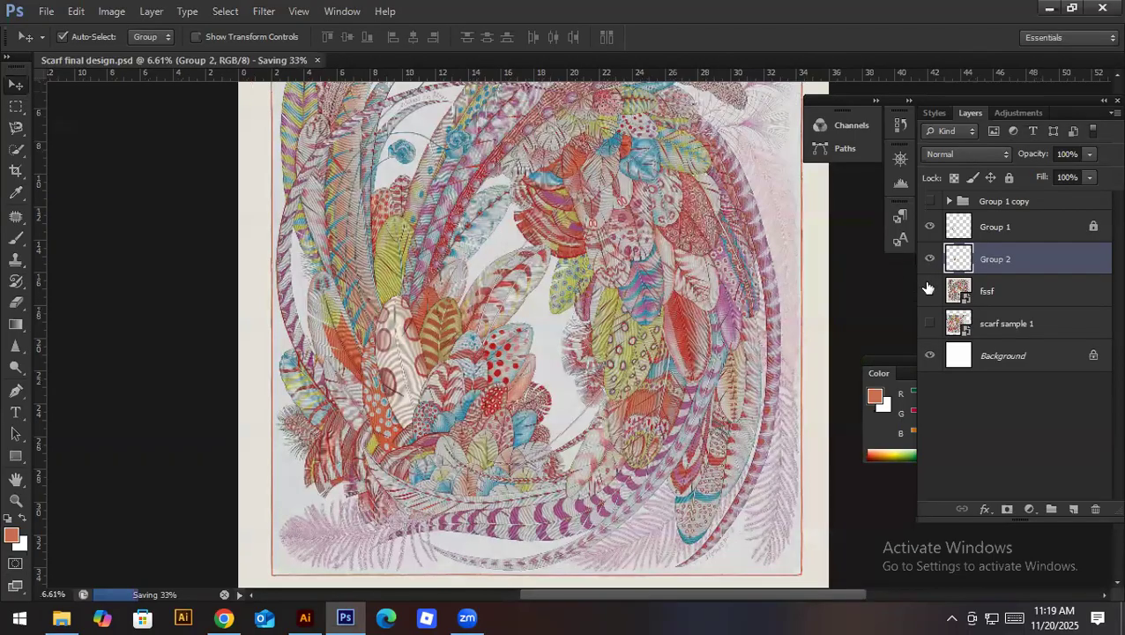
Step: Hide and restore the fssf reference layer to check the recreated feathers alone, and inspect the blue-dotted feather with red bands
{"action": "left_click", "coordinate": [930, 290]}
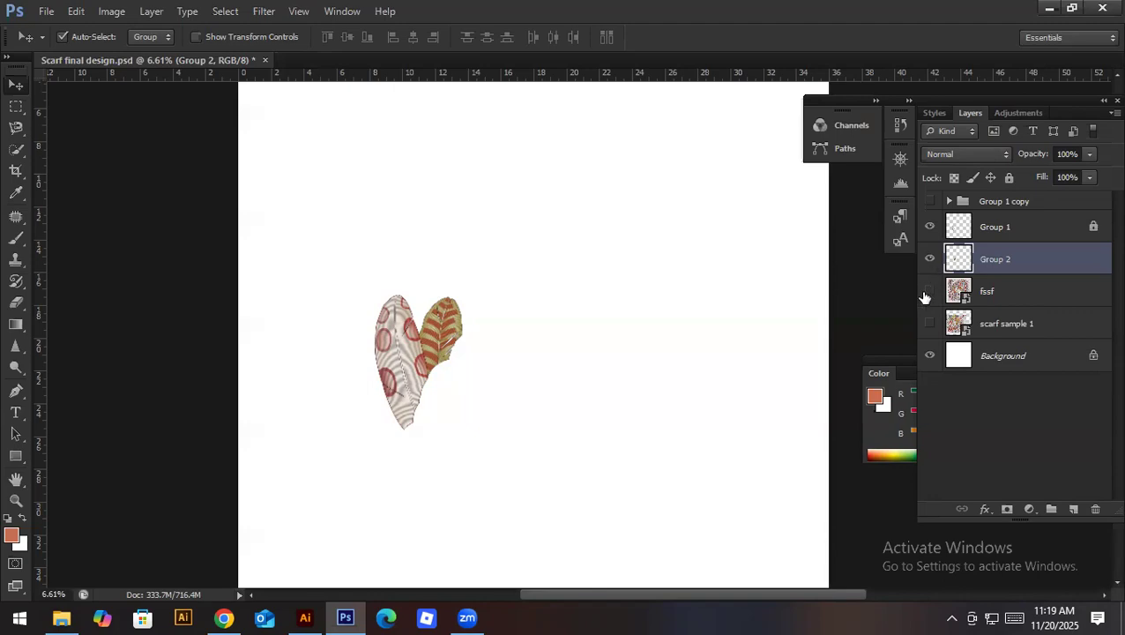
{"action": "left_click", "coordinate": [929, 291]}
{"action": "left_click_drag", "start_coordinate": [534, 404], "coordinate": [681, 426]}
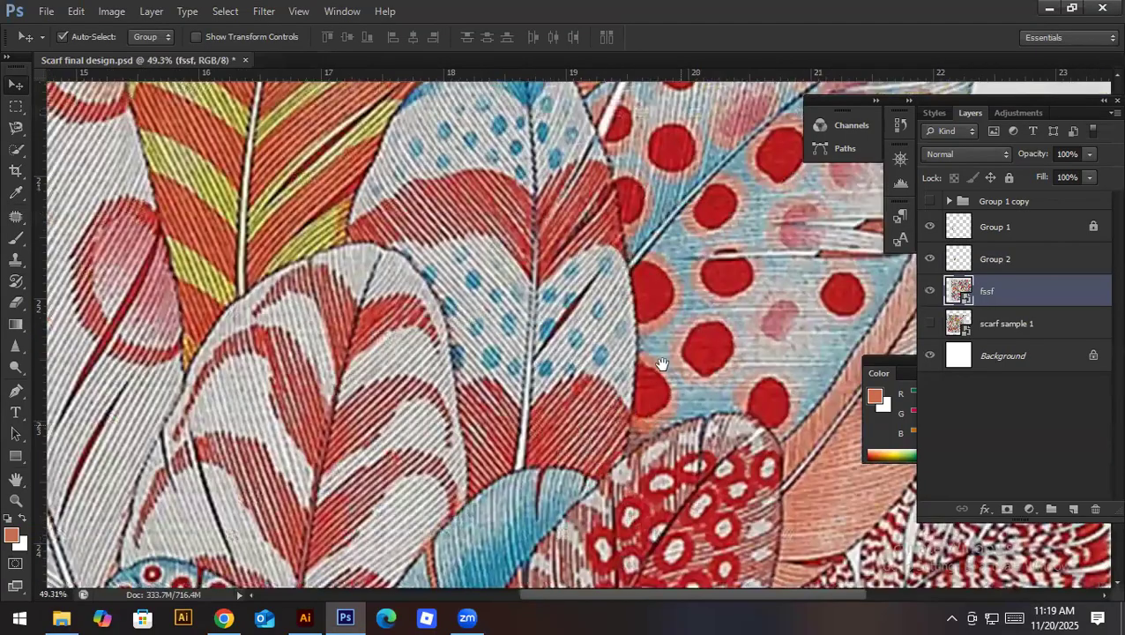
{"action": "left_click_drag", "start_coordinate": [623, 309], "coordinate": [582, 374]}
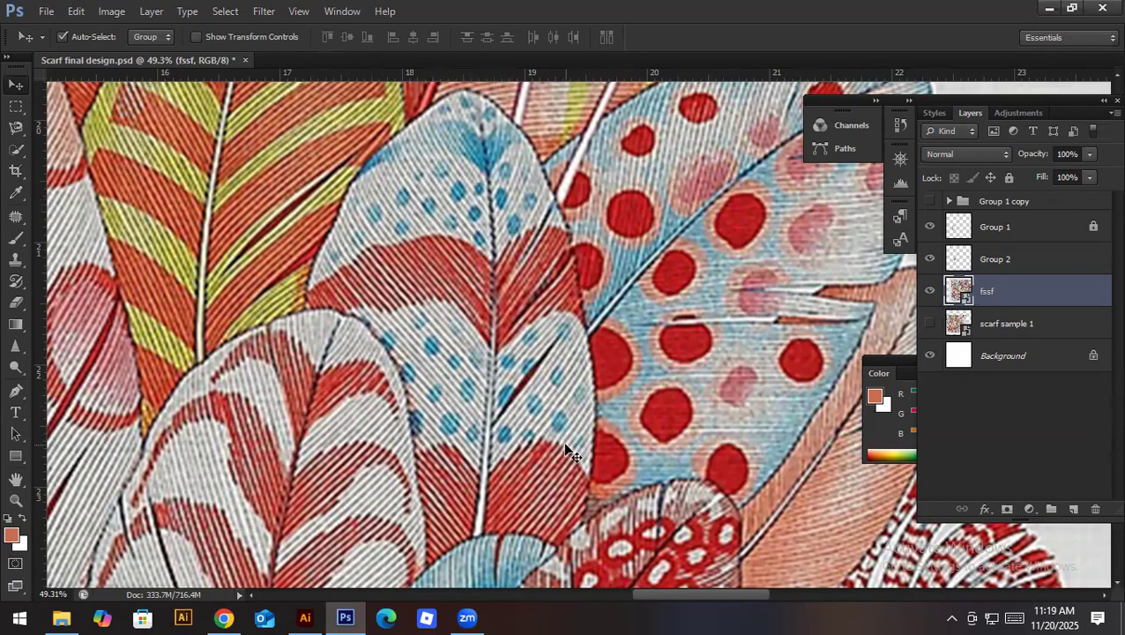
Step: Switch to Chrome, search Freepik for "blue watercolor dots" and compare the patterns with the blue-dotted feather in Photoshop
{"action": "left_click", "coordinate": [231, 616]}
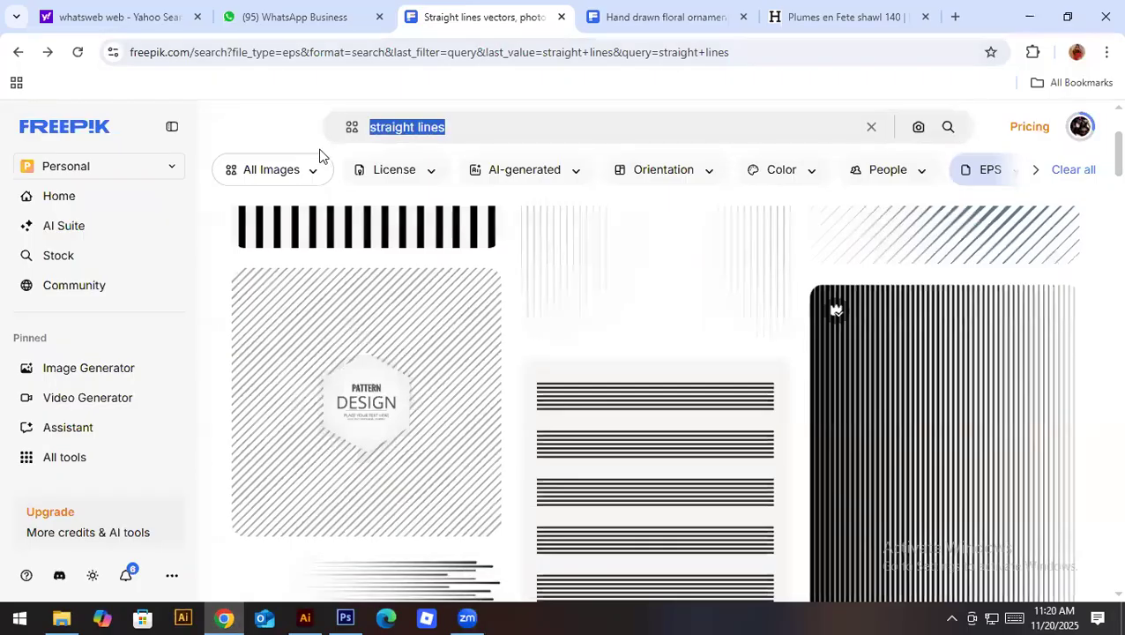
{"action": "type", "text": "blue watercolor dot"}
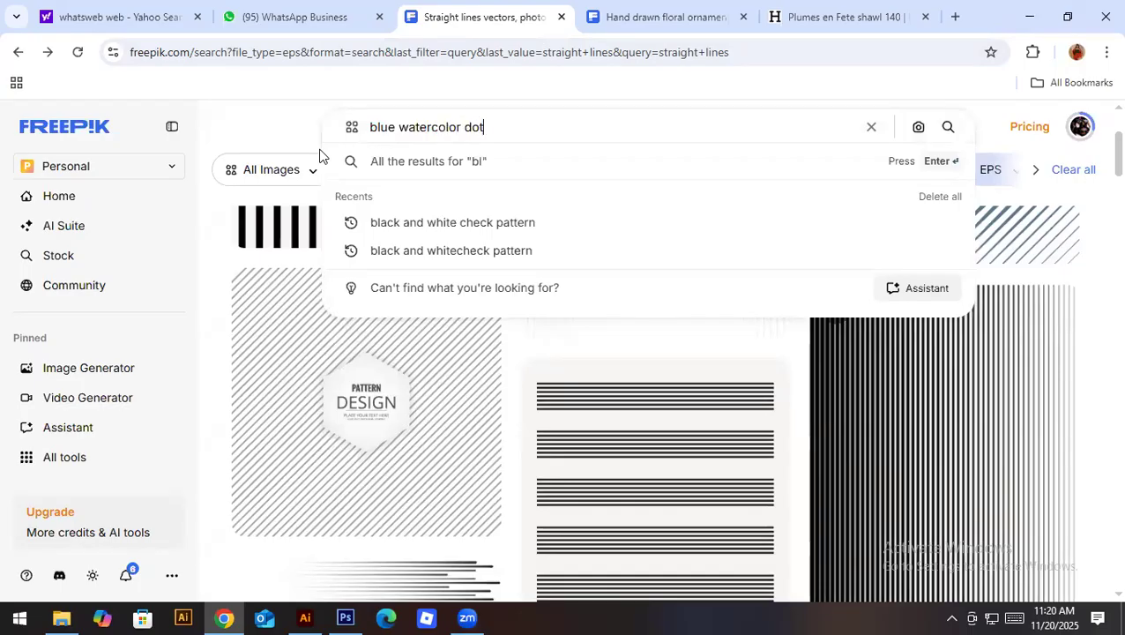
{"action": "type", "text": "s"}
{"action": "key", "text": "Return"}
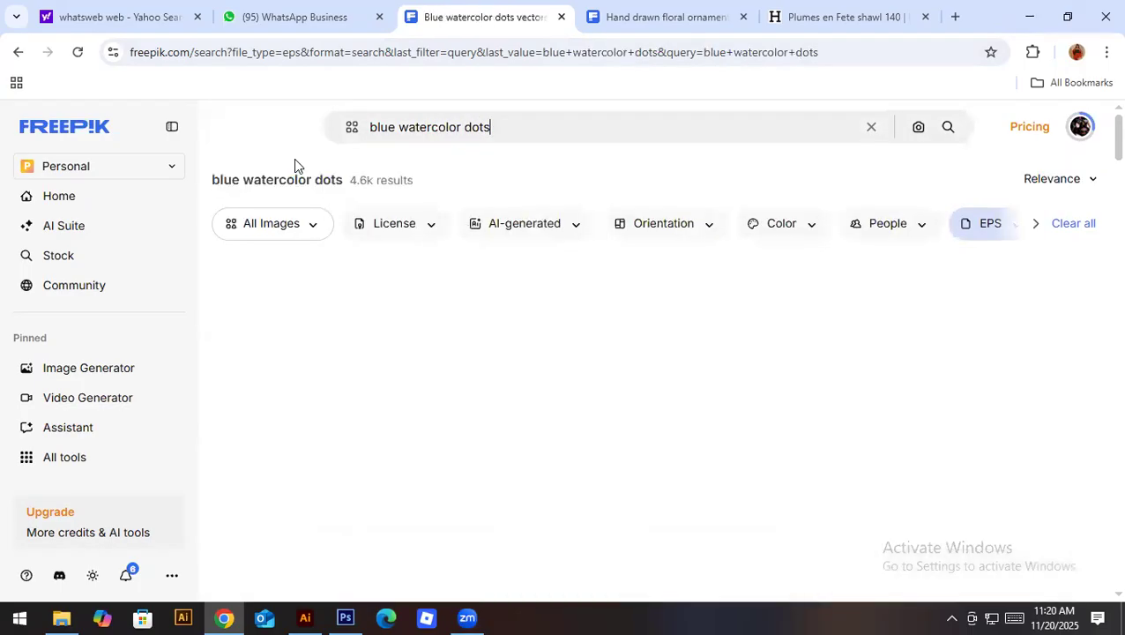
{"action": "scroll", "coordinate": [643, 271], "scroll_direction": "down", "scroll_amount": 3}
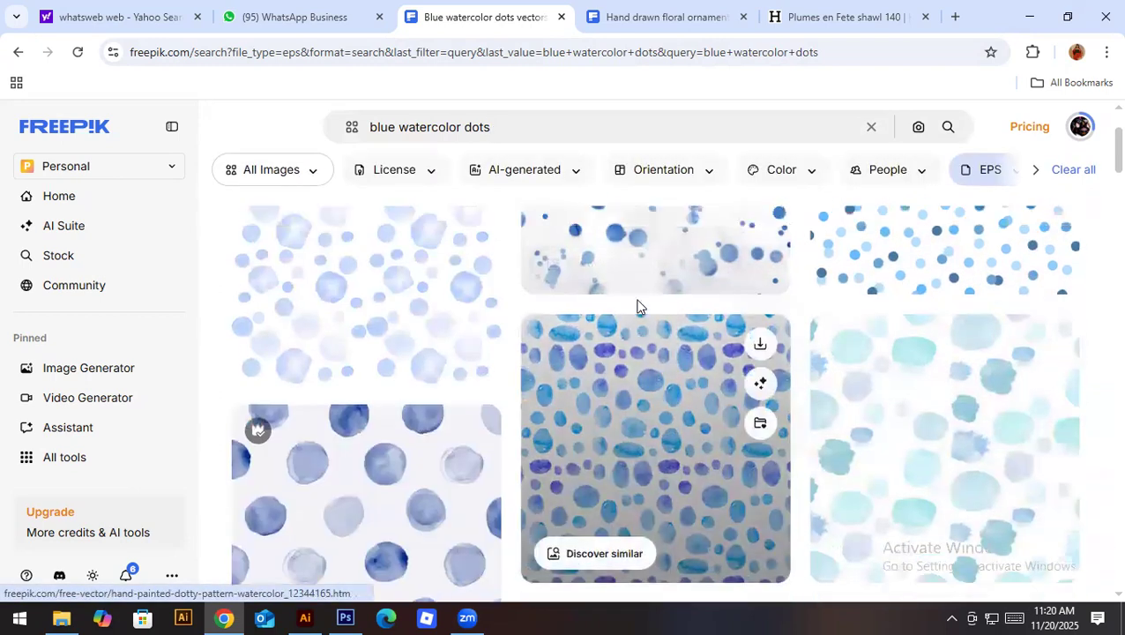
{"action": "scroll", "coordinate": [639, 306], "scroll_direction": "up", "scroll_amount": 2}
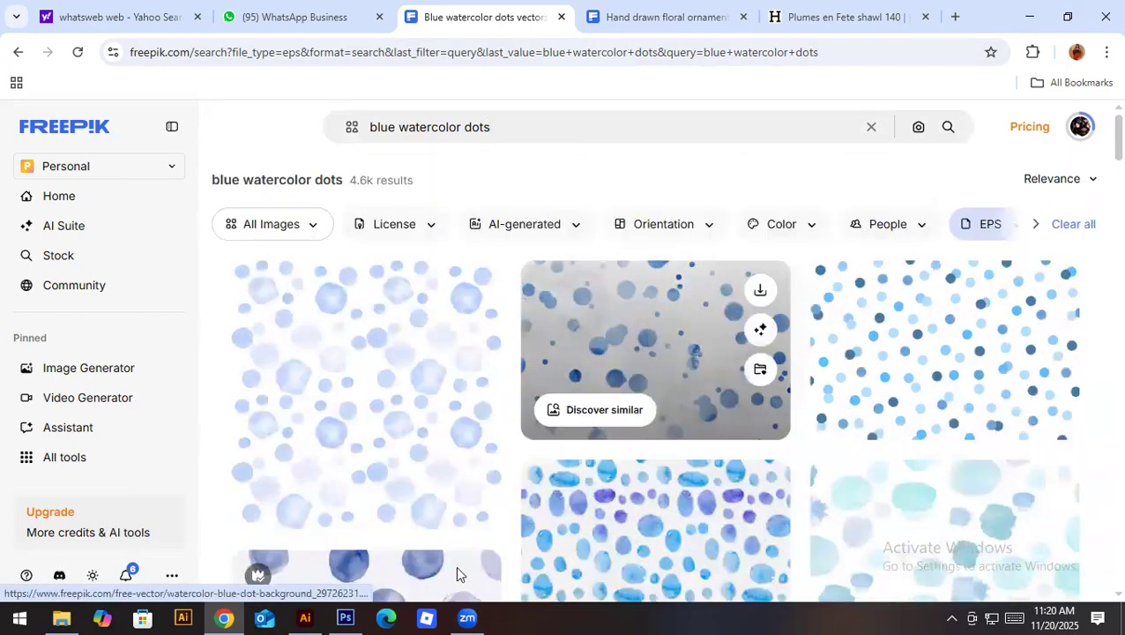
{"action": "left_click", "coordinate": [228, 616]}
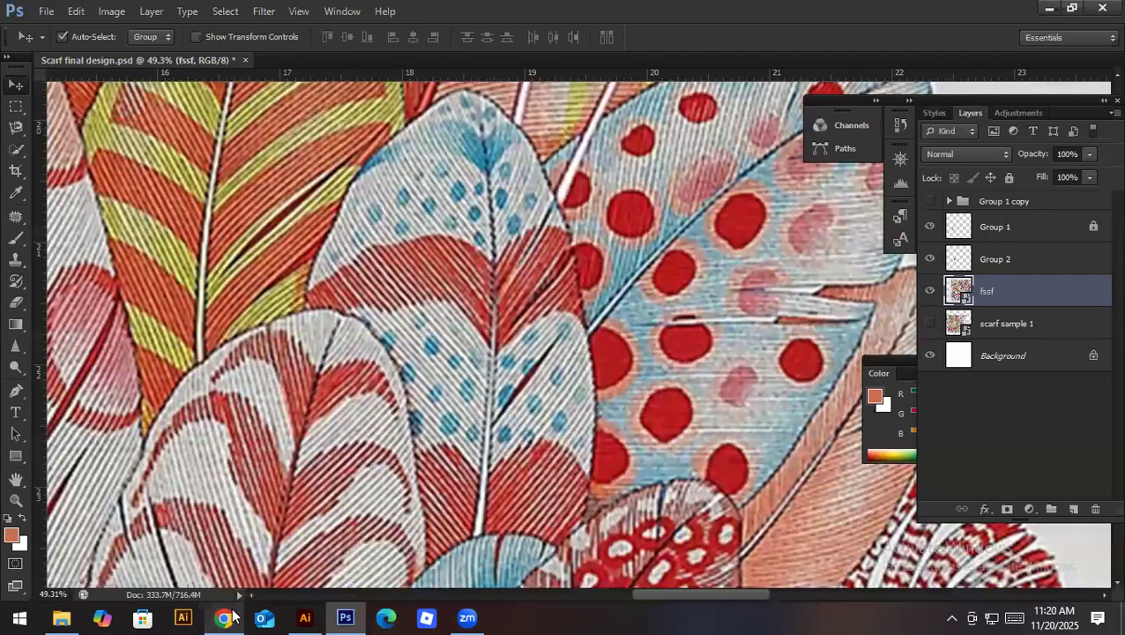
{"action": "left_click", "coordinate": [231, 616]}
{"action": "left_click", "coordinate": [231, 615]}
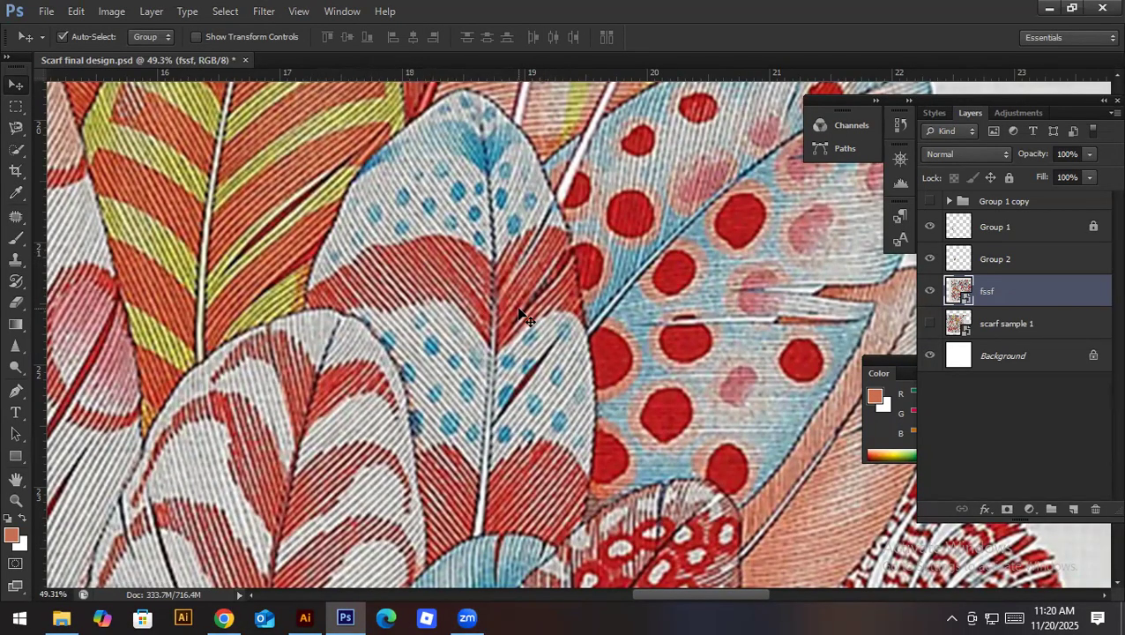
{"action": "scroll", "coordinate": [532, 435], "scroll_direction": "down", "scroll_amount": 5}
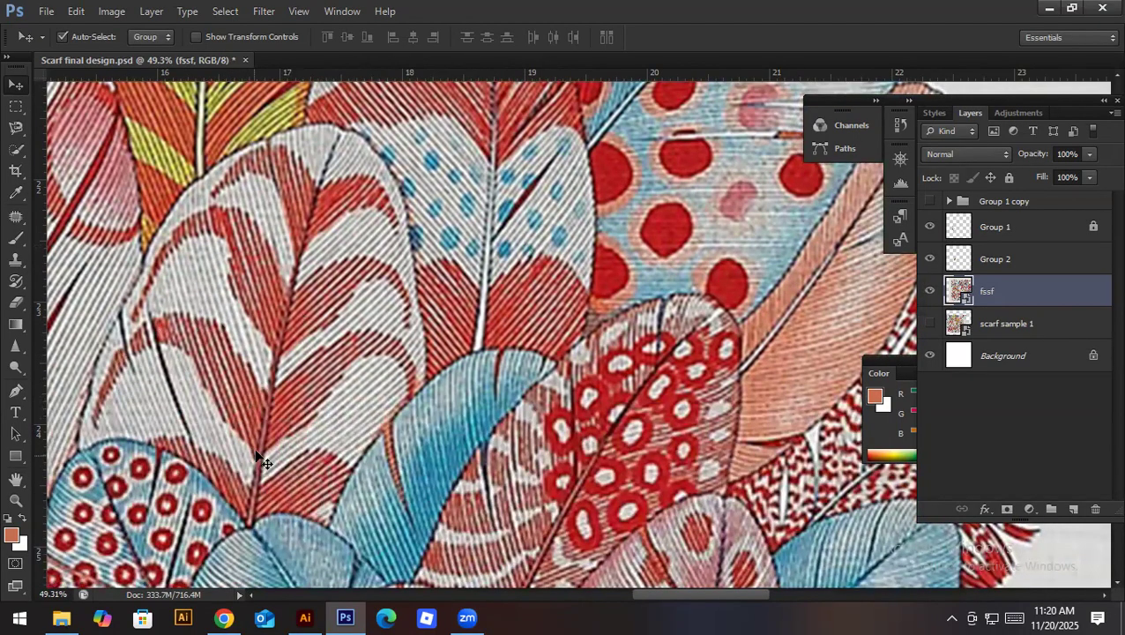
{"action": "left_click", "coordinate": [261, 14]}
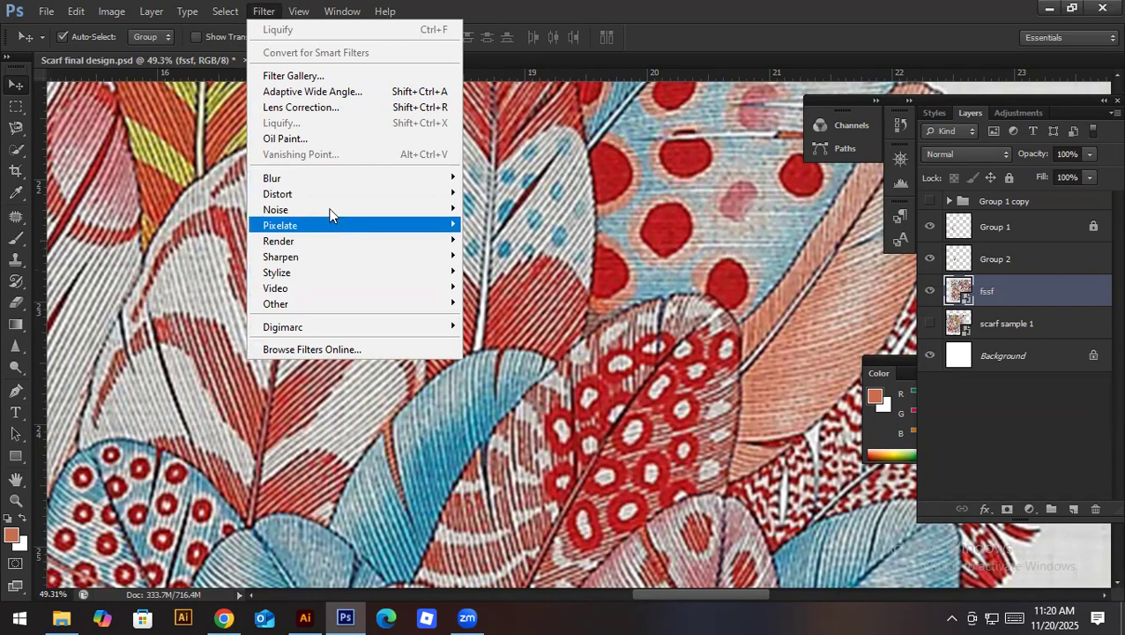
{"action": "mouse_move", "coordinate": [332, 194]}
{"action": "left_click", "coordinate": [719, 402]}
Step: Examine the small rounded feathers and the striped plumes in the scarf's lower cluster
{"action": "scroll", "coordinate": [718, 401], "scroll_direction": "down", "scroll_amount": 3}
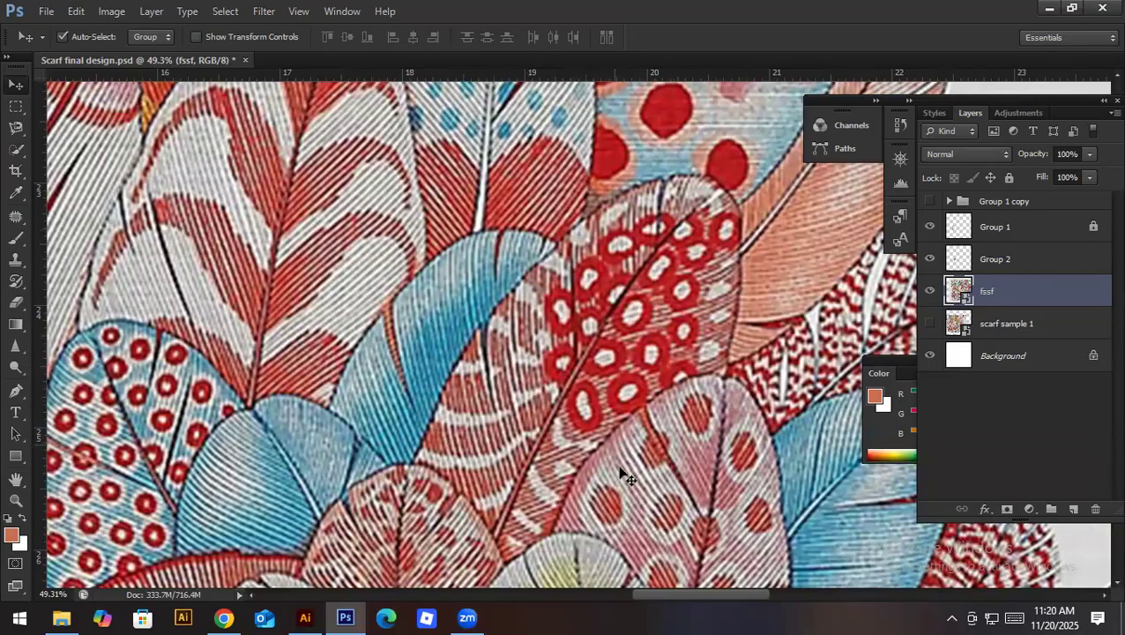
{"action": "scroll", "coordinate": [661, 388], "scroll_direction": "down", "scroll_amount": 2}
{"action": "scroll", "coordinate": [529, 370], "scroll_direction": "down", "scroll_amount": 2}
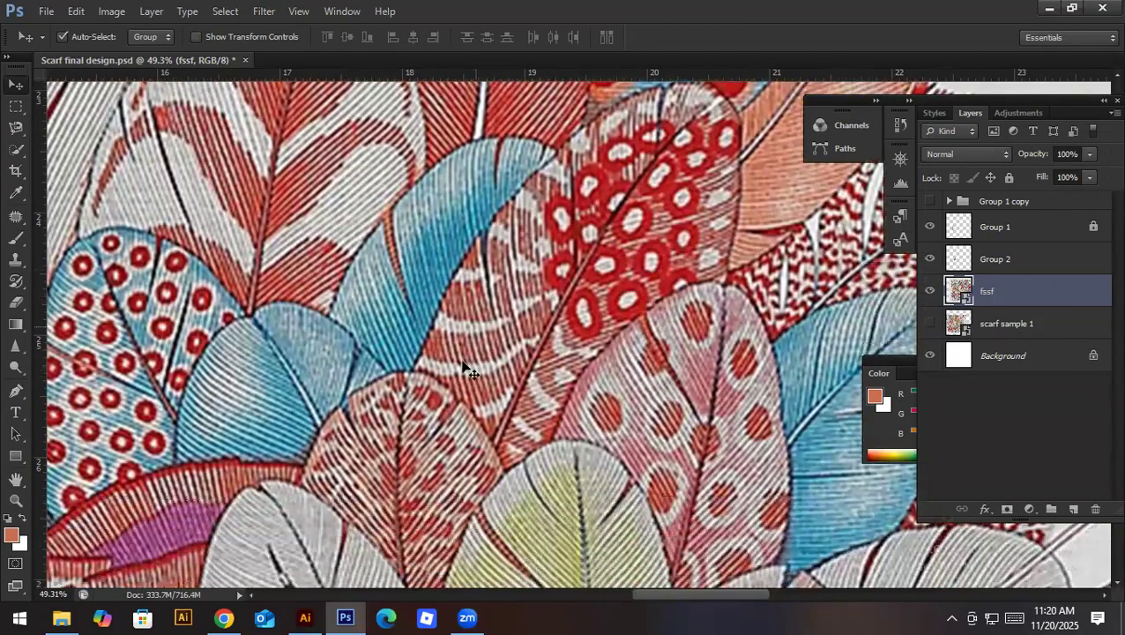
{"action": "scroll", "coordinate": [486, 395], "scroll_direction": "down", "scroll_amount": 2}
{"action": "scroll", "coordinate": [494, 401], "scroll_direction": "down", "scroll_amount": 5}
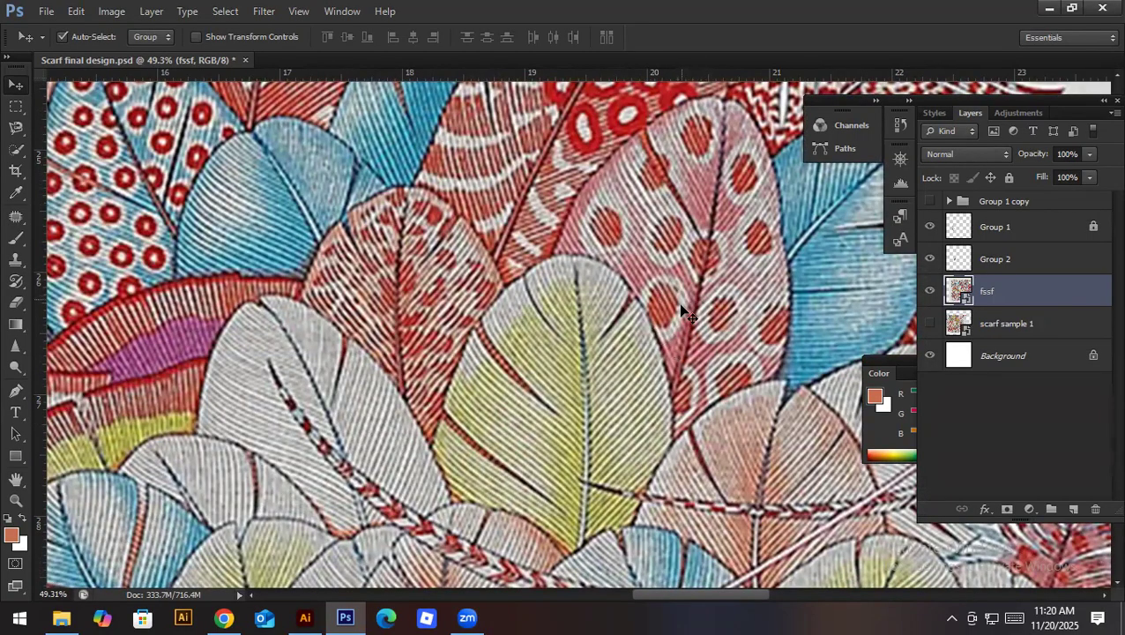
{"action": "key", "text": "ctrl+minus"}
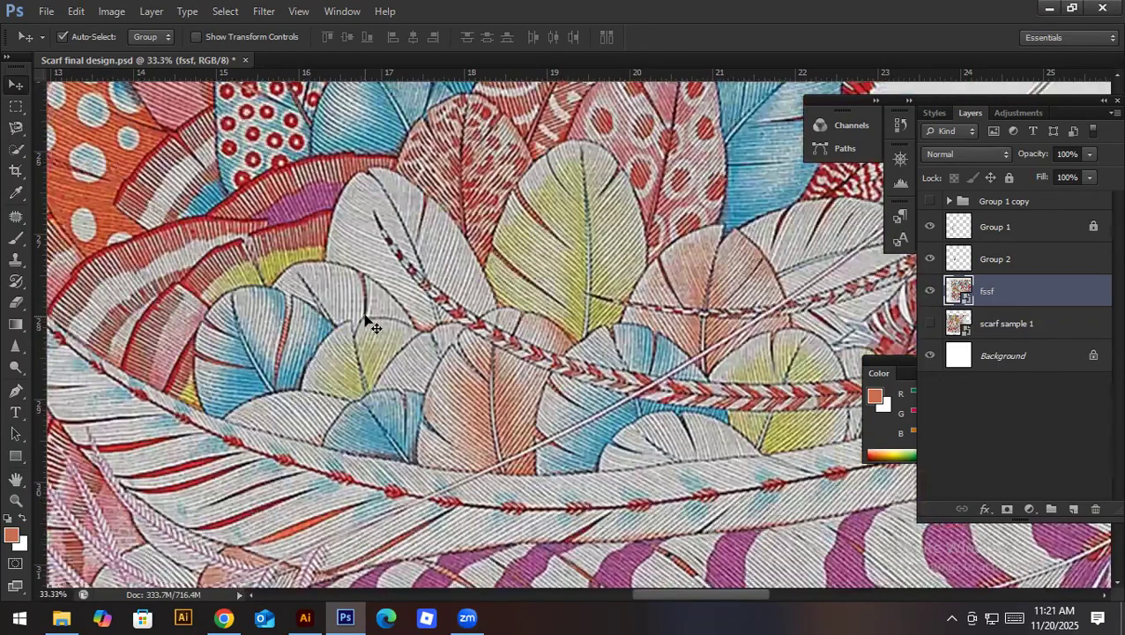
{"action": "key", "text": "ctrl+minus"}
{"action": "left_click_drag", "start_coordinate": [440, 146], "coordinate": [447, 185]}
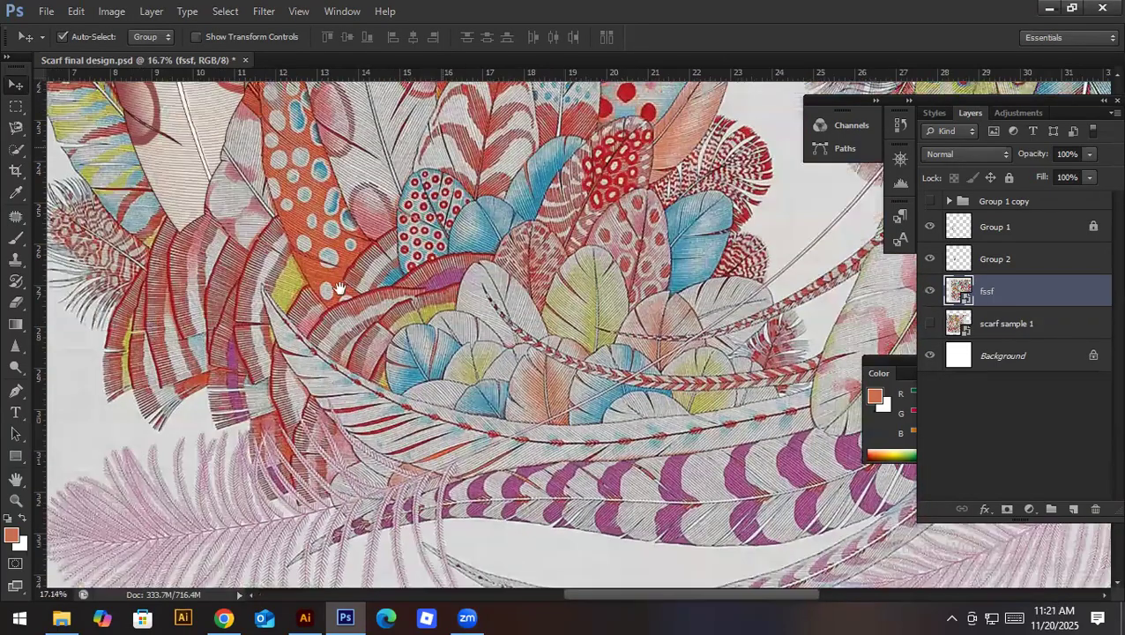
Step: Examine the dotted and striped feathers around the olive feather and the long plumes above them
{"action": "scroll", "coordinate": [322, 300], "scroll_direction": "up", "scroll_amount": 2}
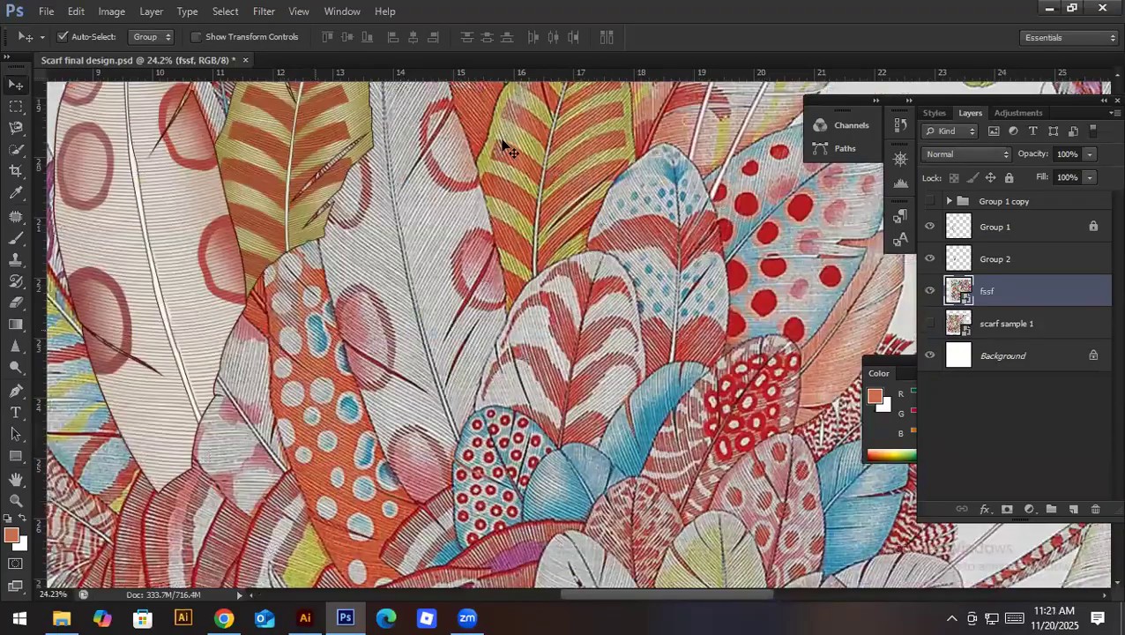
{"action": "left_click_drag", "start_coordinate": [329, 404], "coordinate": [336, 341]}
{"action": "left_click_drag", "start_coordinate": [595, 339], "coordinate": [353, 488]}
{"action": "scroll", "coordinate": [564, 293], "scroll_direction": "up", "scroll_amount": 3}
{"action": "scroll", "coordinate": [609, 326], "scroll_direction": "down", "scroll_amount": 2}
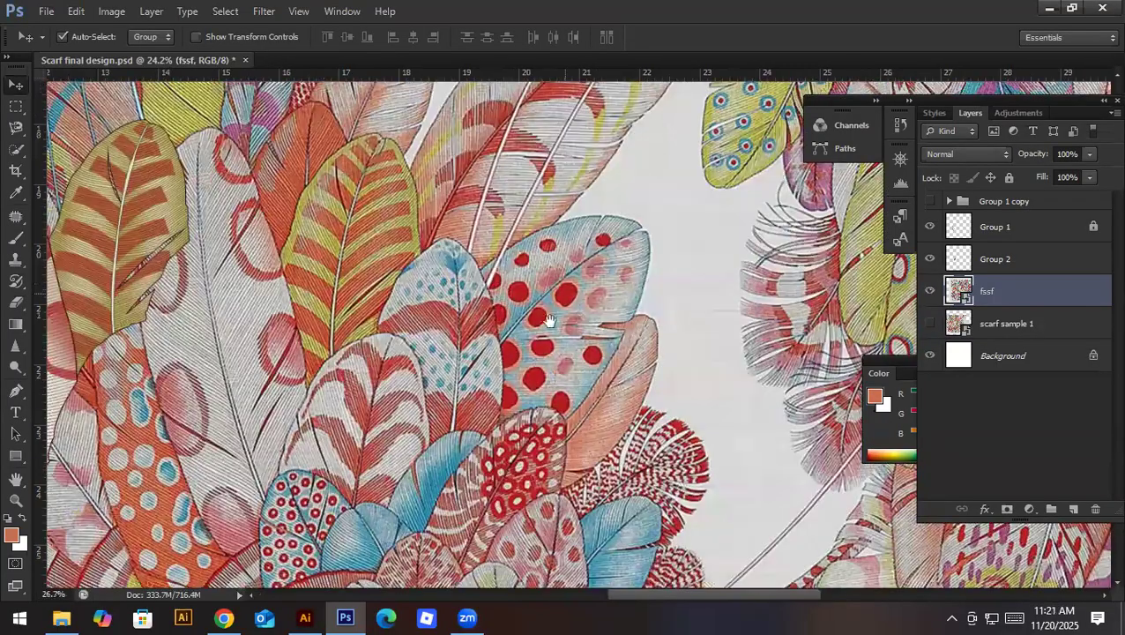
{"action": "scroll", "coordinate": [549, 319], "scroll_direction": "down", "scroll_amount": 3}
{"action": "scroll", "coordinate": [542, 353], "scroll_direction": "up", "scroll_amount": 2}
{"action": "scroll", "coordinate": [605, 362], "scroll_direction": "up", "scroll_amount": 1}
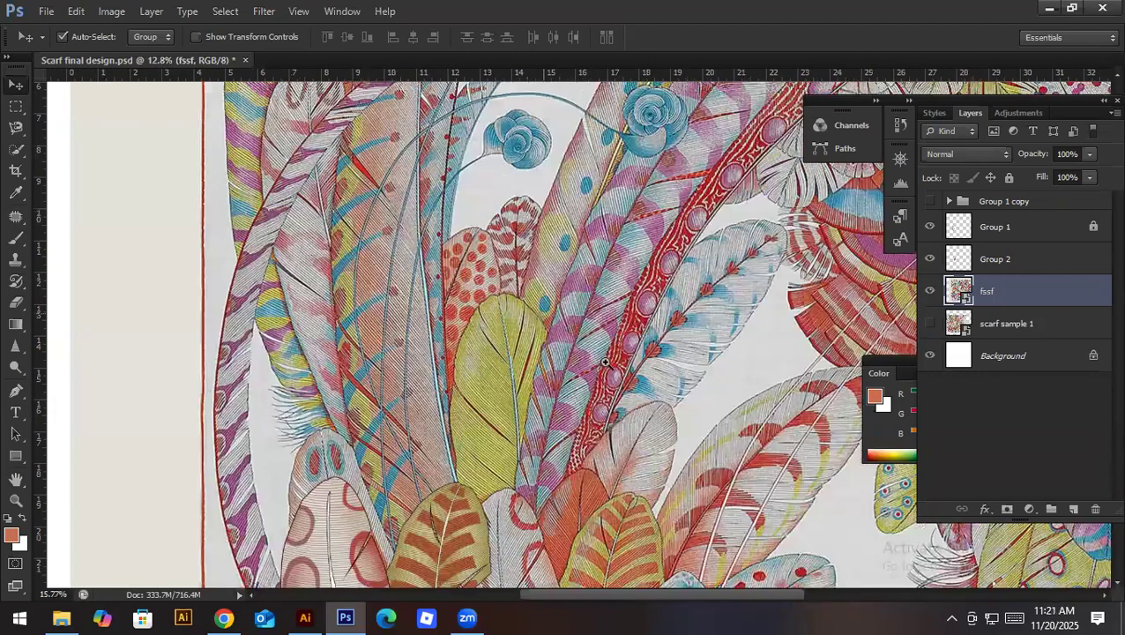
{"action": "scroll", "coordinate": [541, 357], "scroll_direction": "down", "scroll_amount": 2}
{"action": "scroll", "coordinate": [573, 380], "scroll_direction": "up", "scroll_amount": 3}
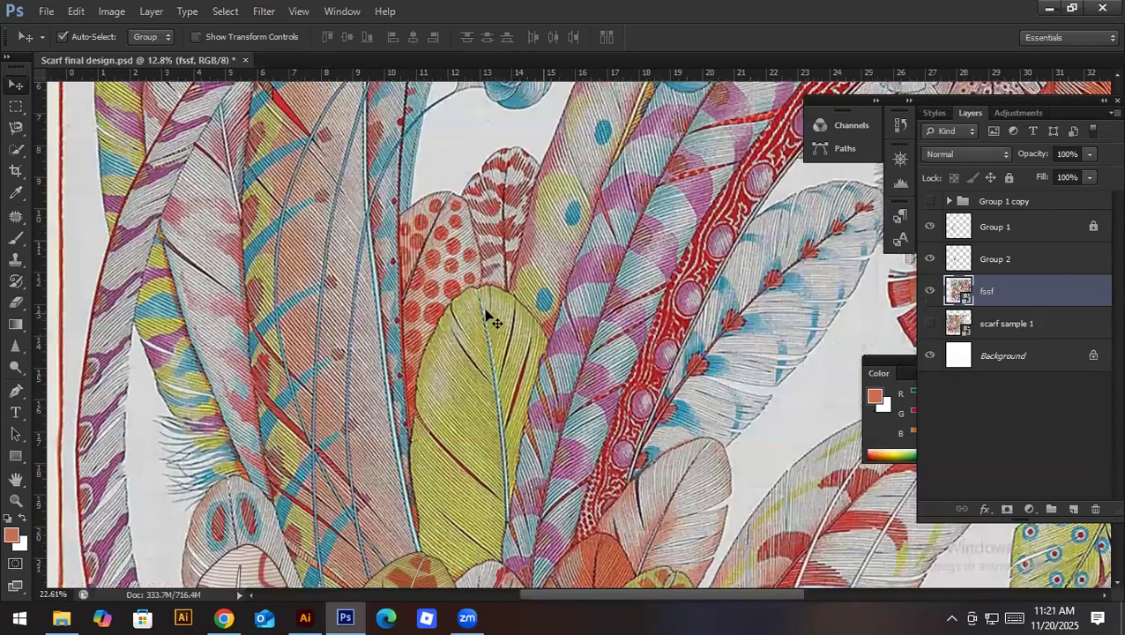
{"action": "left_click_drag", "start_coordinate": [632, 398], "coordinate": [441, 480]}
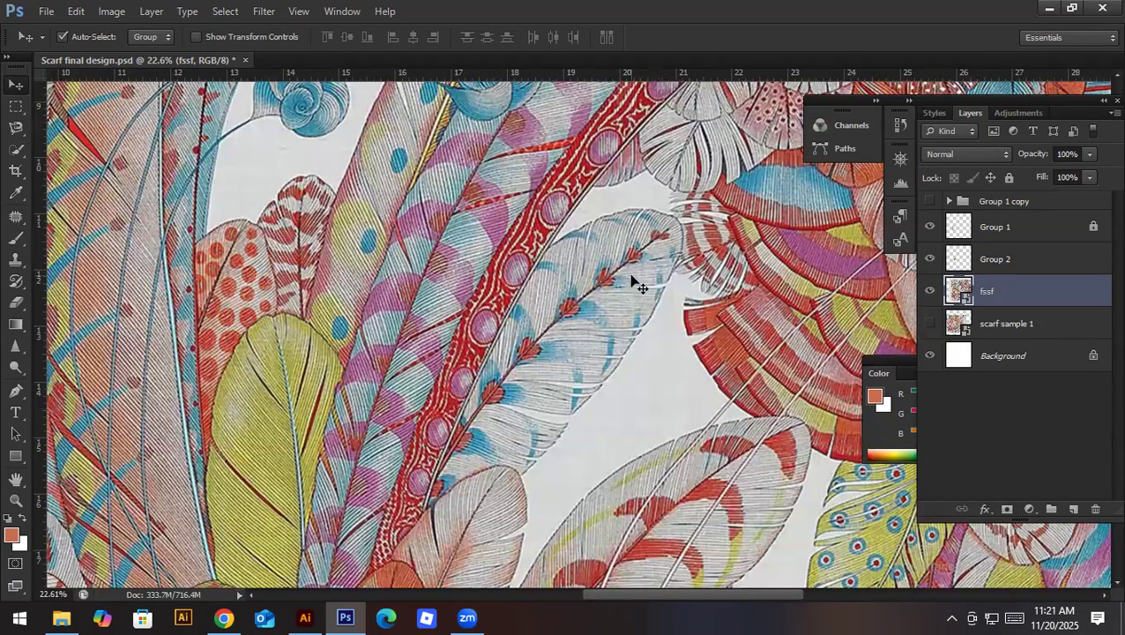
Step: Switch to Chrome and search the web for "hermes scarf"
{"action": "scroll", "coordinate": [557, 372], "scroll_direction": "down", "scroll_amount": 2}
{"action": "scroll", "coordinate": [556, 371], "scroll_direction": "down", "scroll_amount": 3}
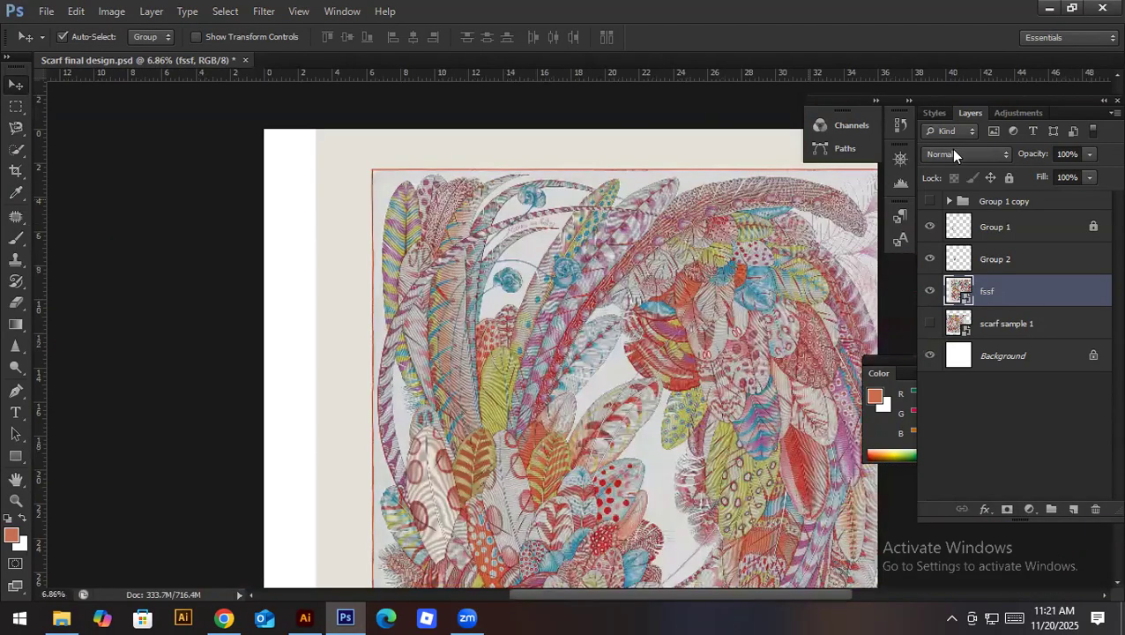
{"action": "left_click", "coordinate": [256, 12]}
{"action": "left_click", "coordinate": [269, 16]}
{"action": "left_click", "coordinate": [223, 617]}
{"action": "left_click", "coordinate": [477, 52]}
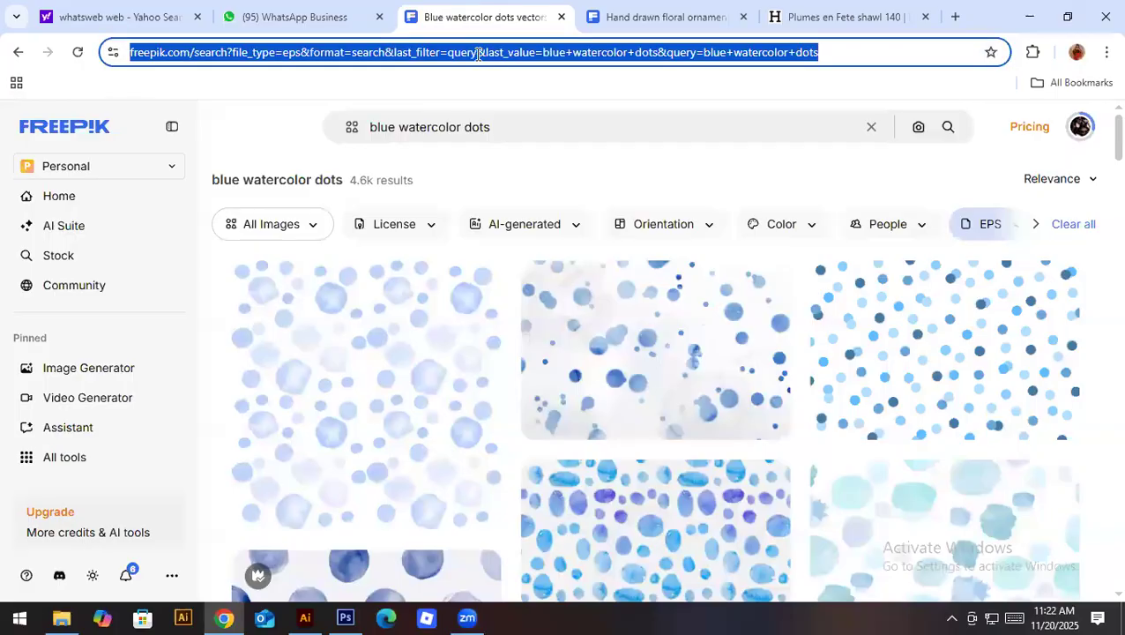
{"action": "type", "text": "hermes"}
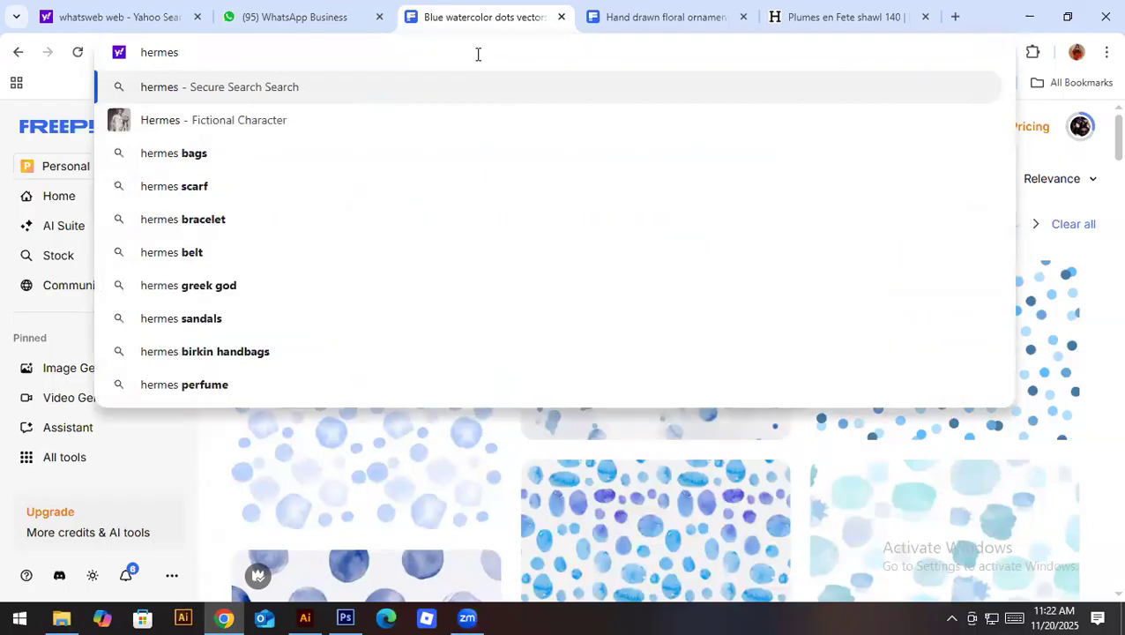
{"action": "key", "text": "Down"}
{"action": "key", "text": "Down"}
{"action": "key", "text": "Down"}
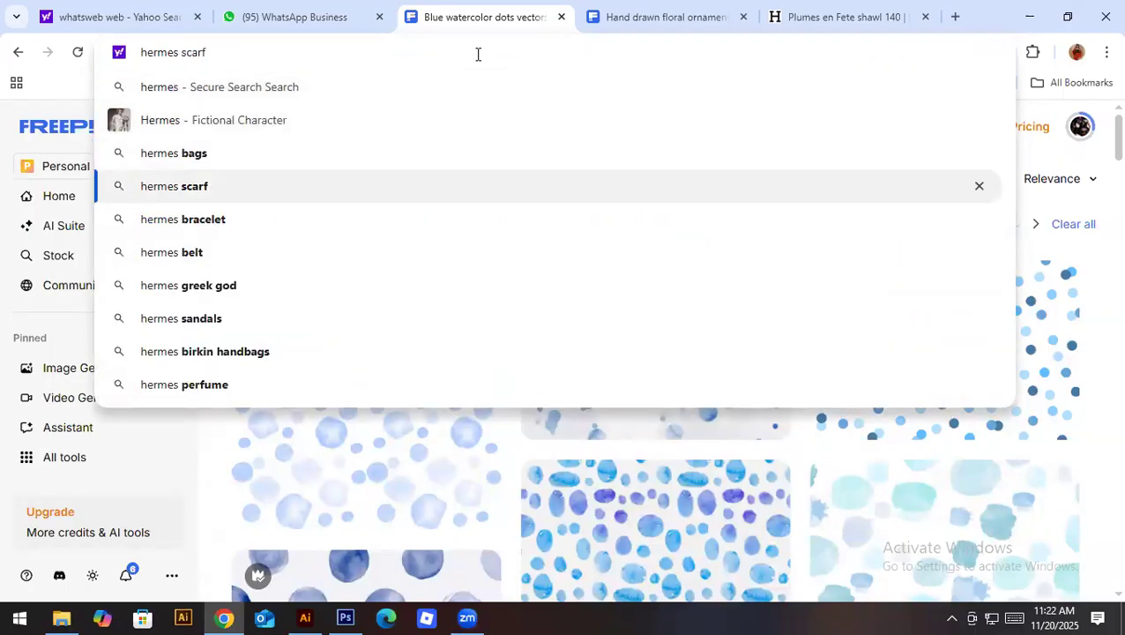
{"action": "key", "text": "Return"}
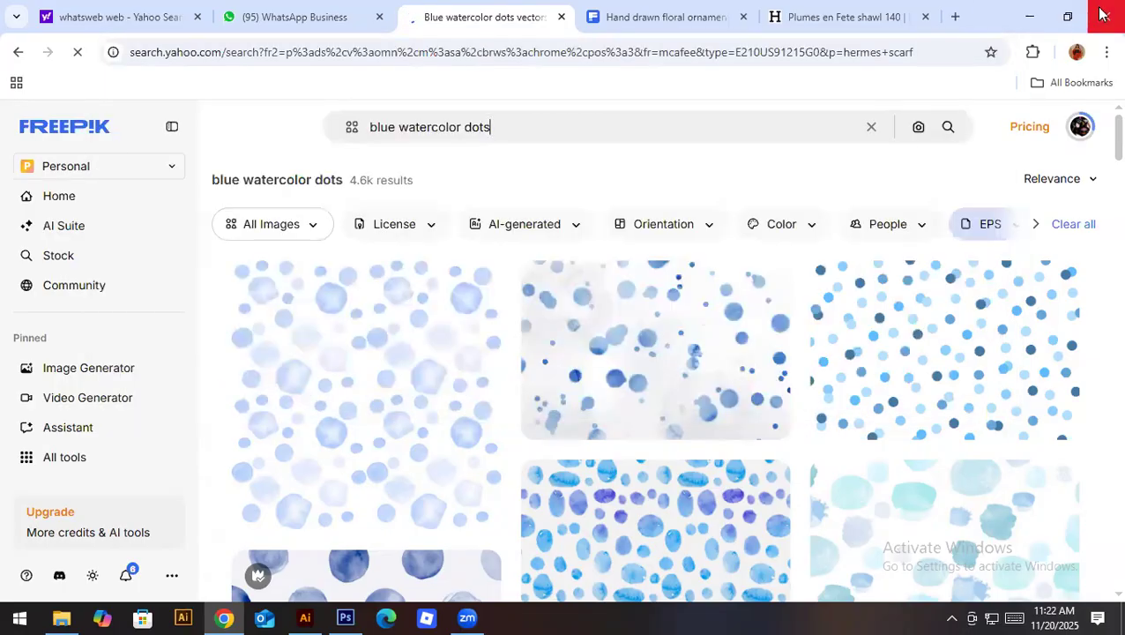
Step: Minimize the open program windows and open Local Disk (G:) from This PC to check its project folders
{"action": "left_click", "coordinate": [1034, 16]}
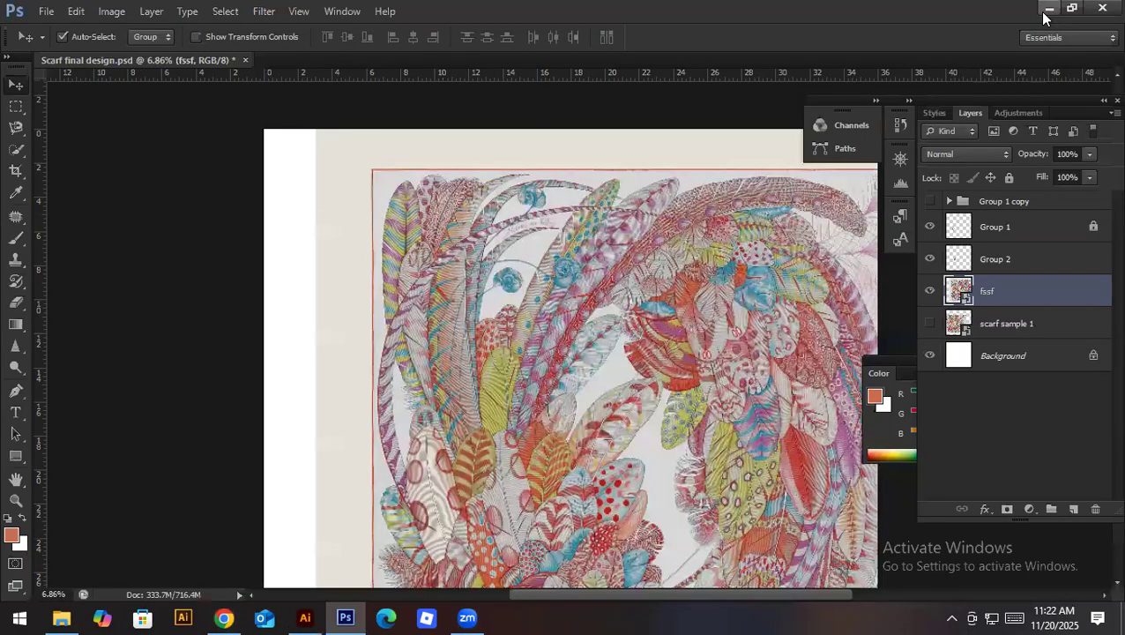
{"action": "left_click", "coordinate": [1042, 12]}
{"action": "left_click", "coordinate": [1026, 9]}
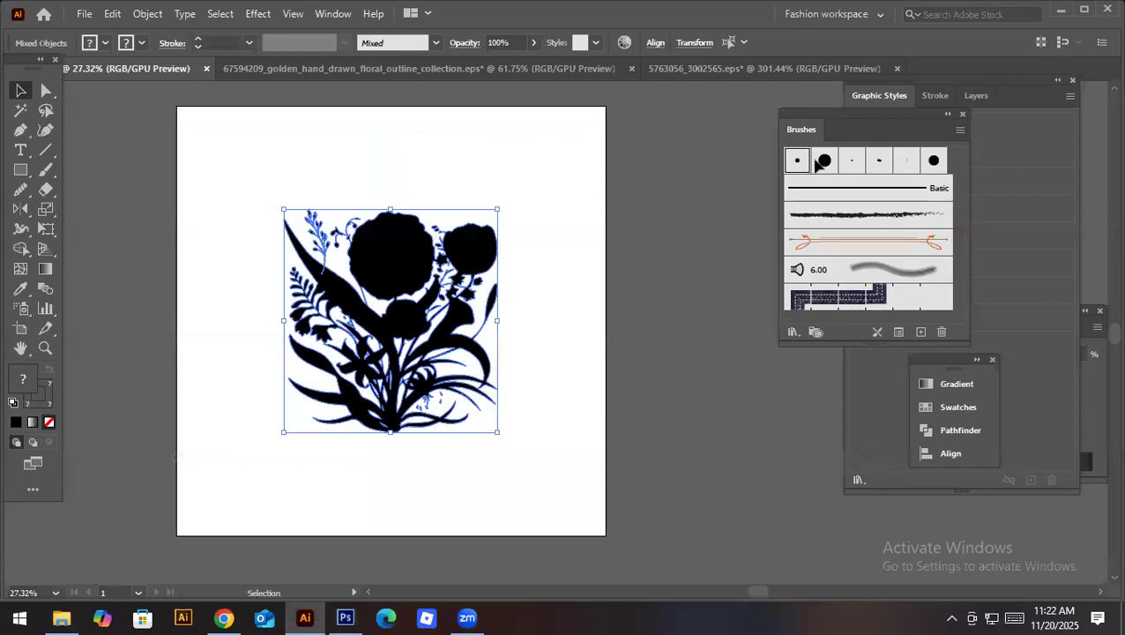
{"action": "left_click", "coordinate": [1058, 16]}
{"action": "double_click", "coordinate": [28, 31]}
{"action": "double_click", "coordinate": [687, 246]}
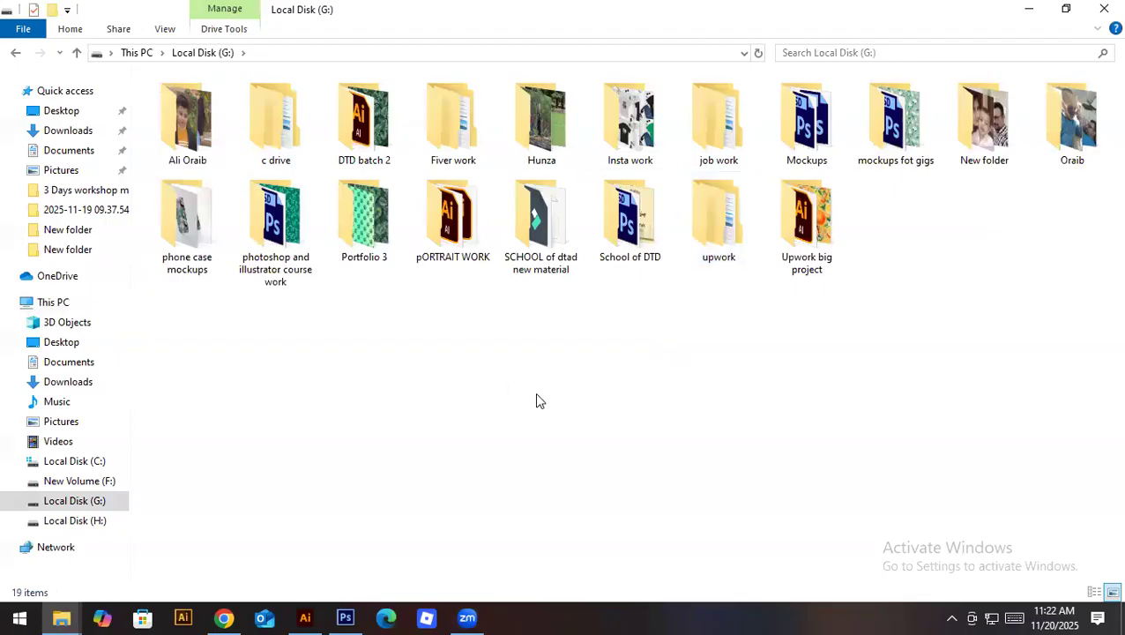
Step: Go to New Volume (F:) and open the fiver 2025 part 4 folder to check its projects
{"action": "key", "text": "BackSpace"}
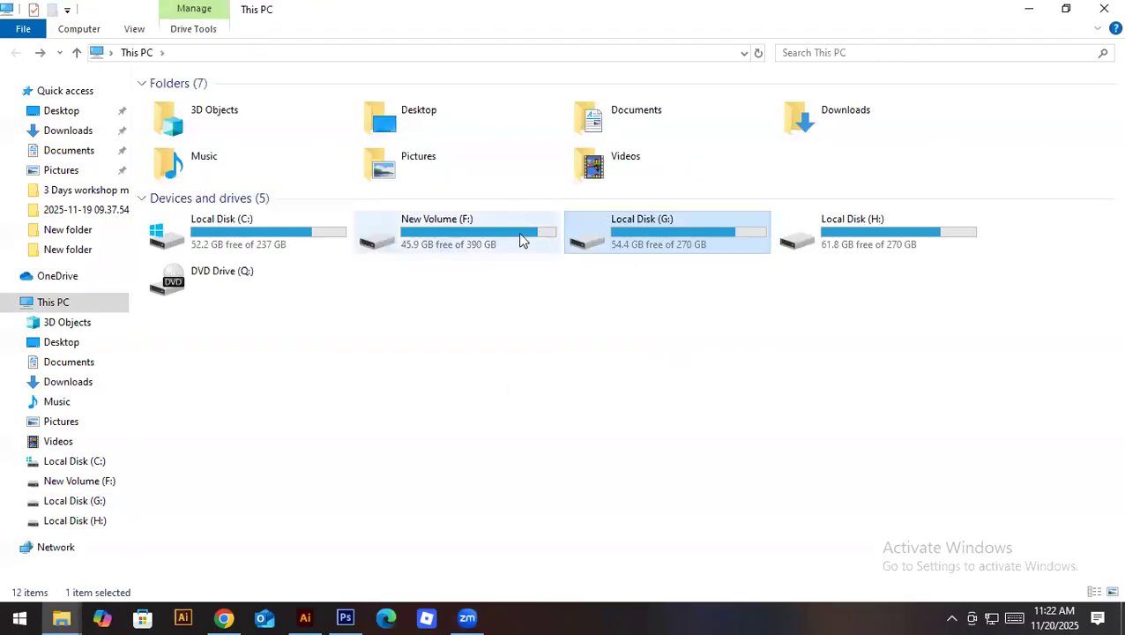
{"action": "left_click", "coordinate": [519, 239]}
{"action": "double_click", "coordinate": [520, 238]}
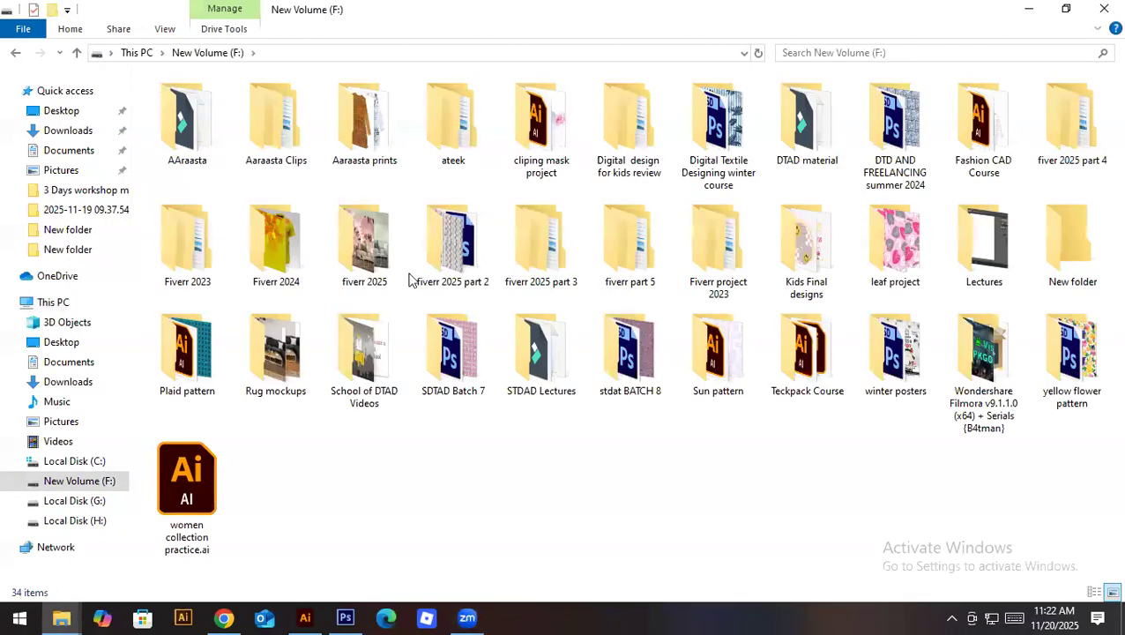
{"action": "left_click", "coordinate": [1083, 167]}
{"action": "double_click", "coordinate": [1083, 168]}
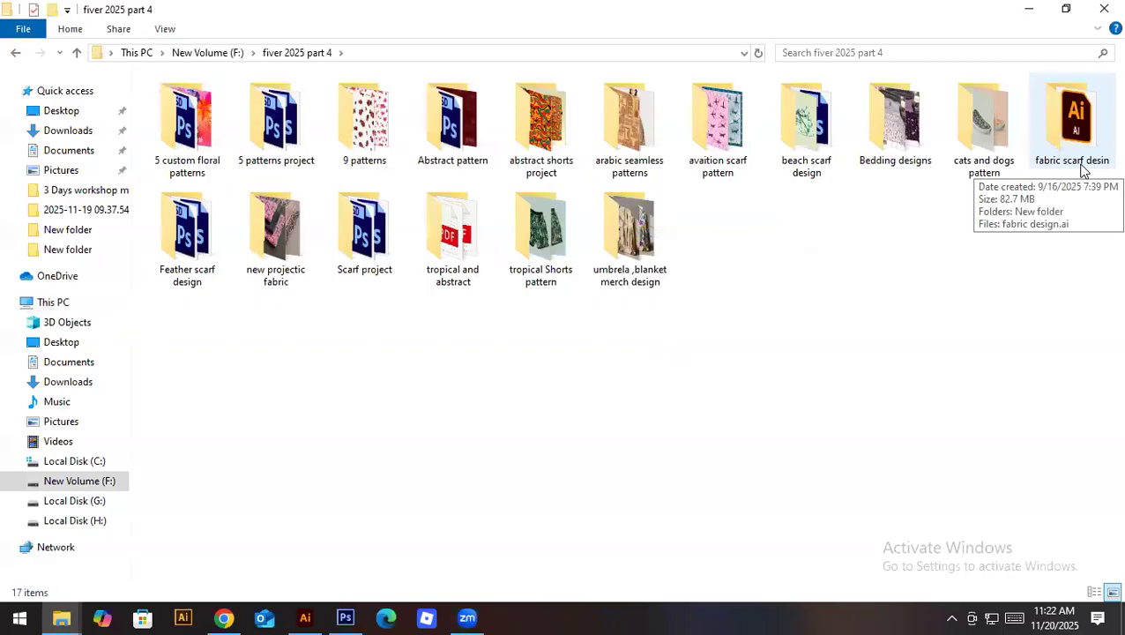
Step: Look through the project folders in fiverr 2025 part 3 on New Volume (F:) for the earlier feather scarf design
{"action": "key", "text": "BackSpace"}
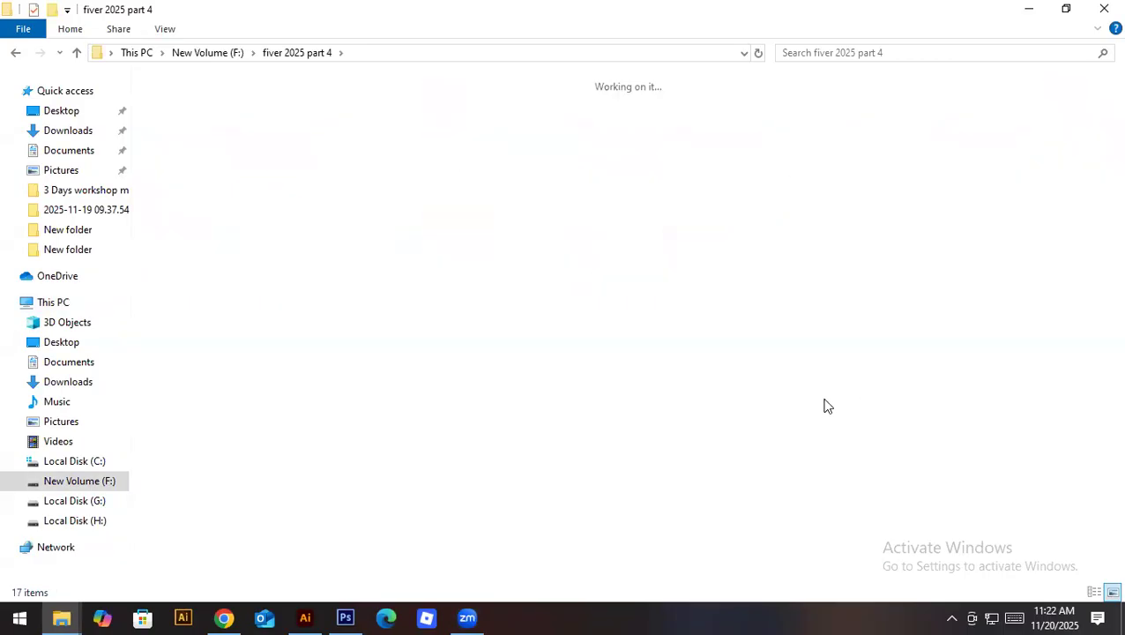
{"action": "double_click", "coordinate": [553, 252]}
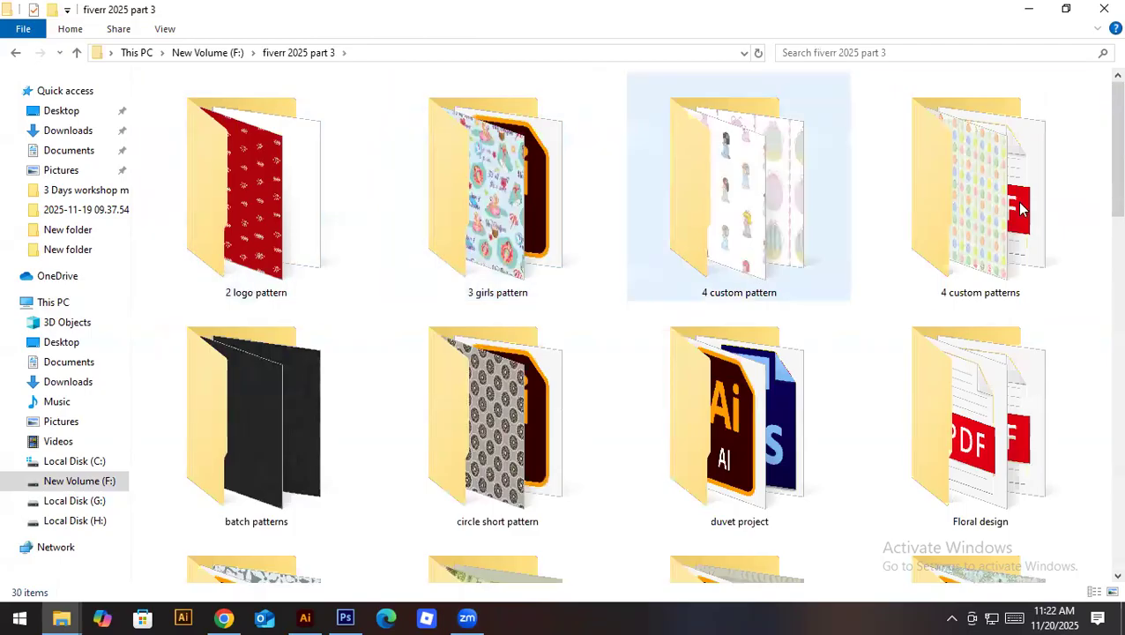
{"action": "key", "text": "f"}
{"action": "key", "text": "f"}
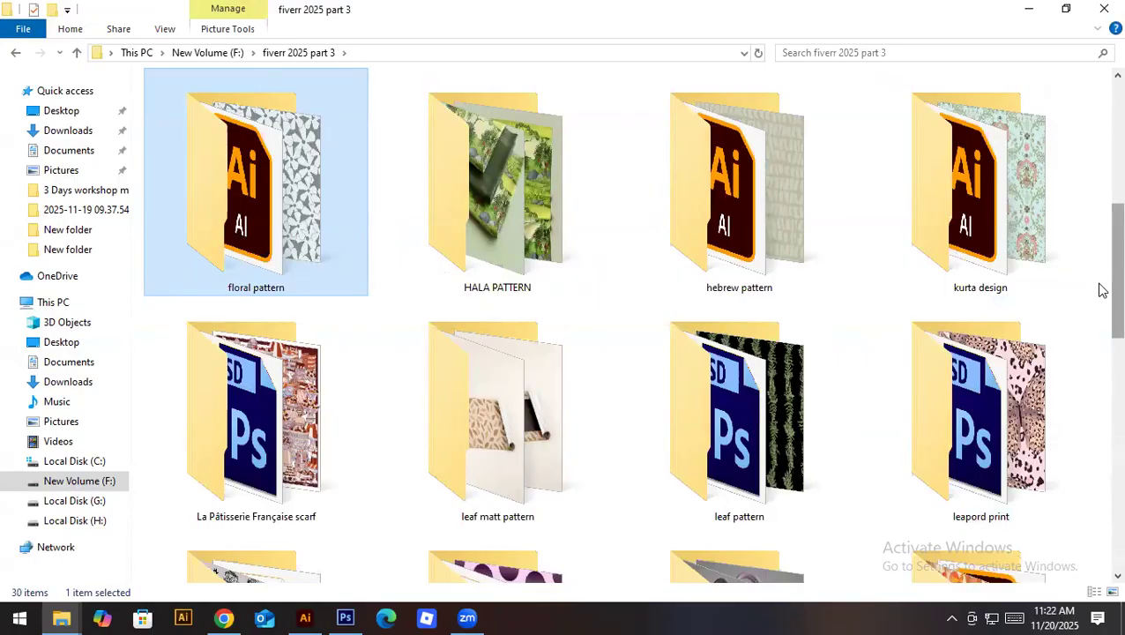
{"action": "scroll", "coordinate": [1065, 376], "scroll_direction": "down", "scroll_amount": 2}
{"action": "scroll", "coordinate": [1065, 377], "scroll_direction": "down", "scroll_amount": 3}
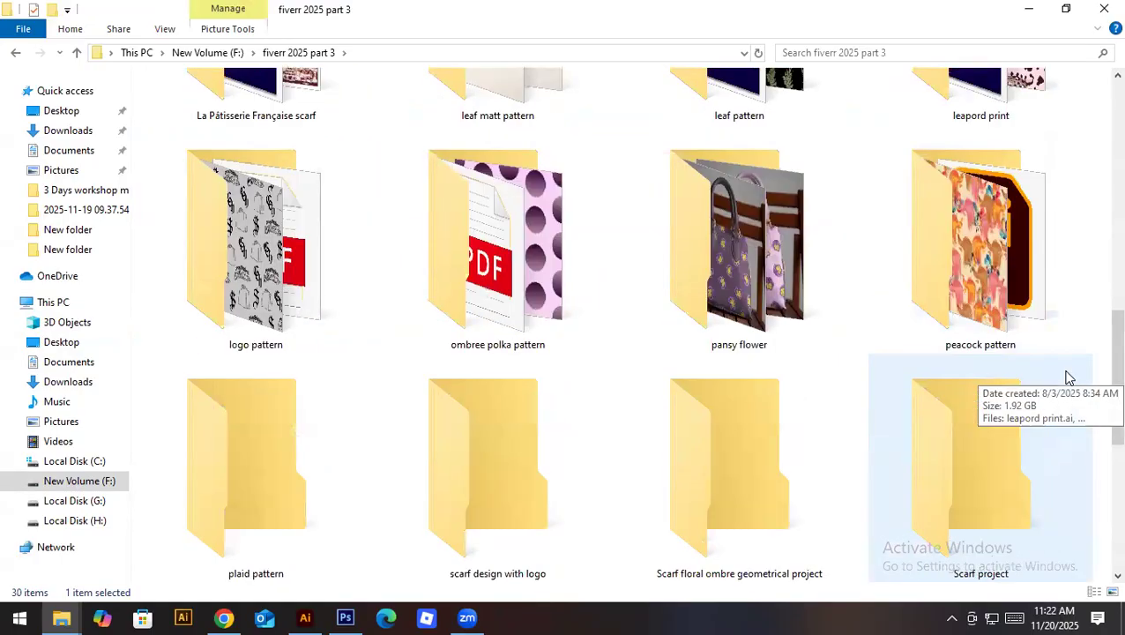
{"action": "scroll", "coordinate": [1065, 378], "scroll_direction": "down", "scroll_amount": 2}
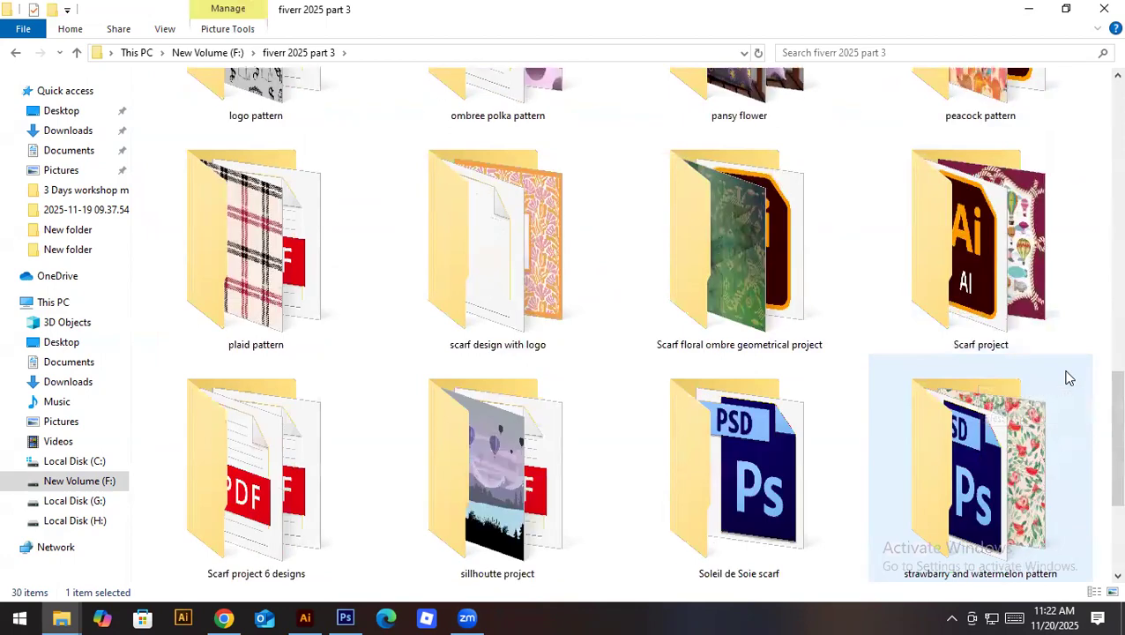
{"action": "scroll", "coordinate": [1065, 377], "scroll_direction": "down", "scroll_amount": 2}
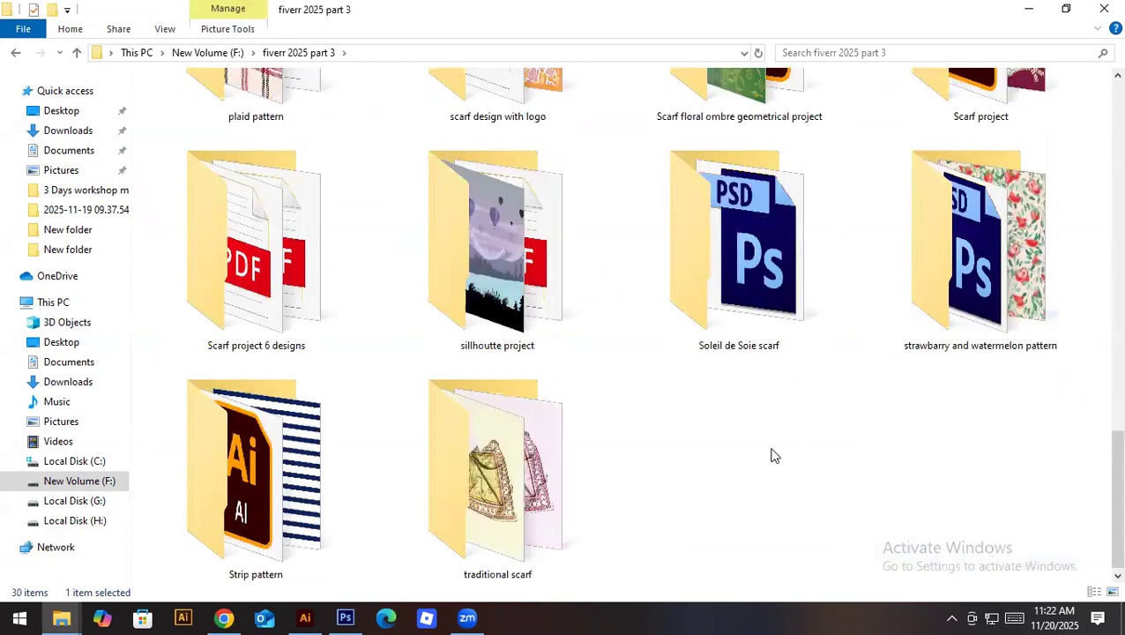
Step: Look through the project folders in fiverr 2025 part 2 on New Volume (F:) for the earlier feather scarf design
{"action": "key", "text": "BackSpace"}
{"action": "double_click", "coordinate": [450, 256]}
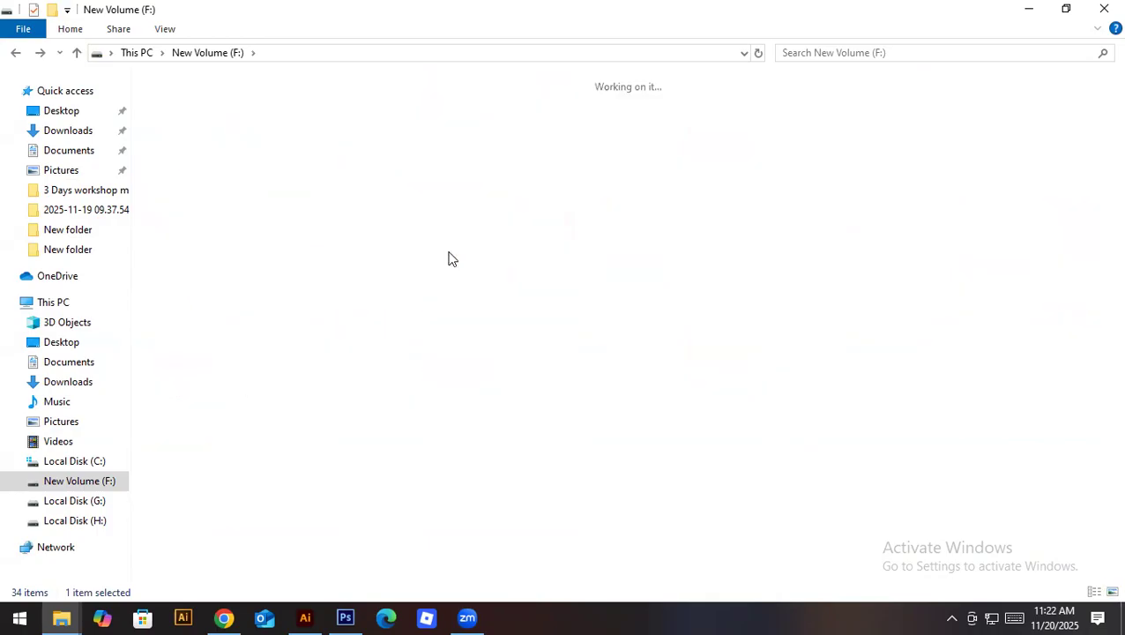
{"action": "left_click", "coordinate": [449, 257]}
{"action": "scroll", "coordinate": [449, 256], "scroll_direction": "down", "scroll_amount": 3}
{"action": "left_click", "coordinate": [450, 257]}
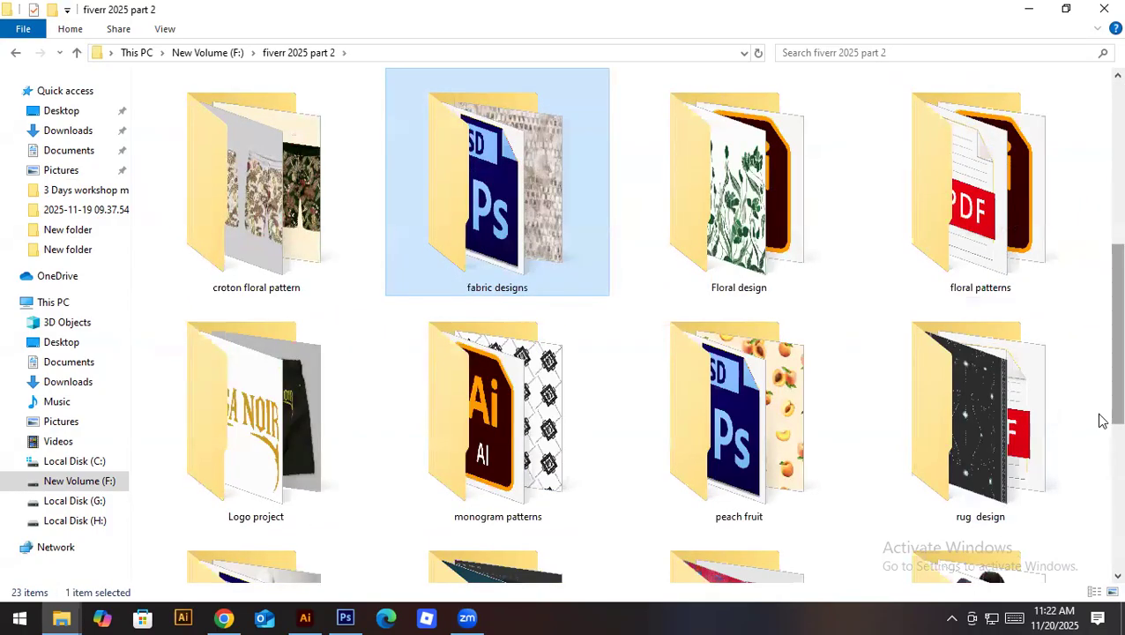
{"action": "scroll", "coordinate": [827, 421], "scroll_direction": "down", "scroll_amount": 3}
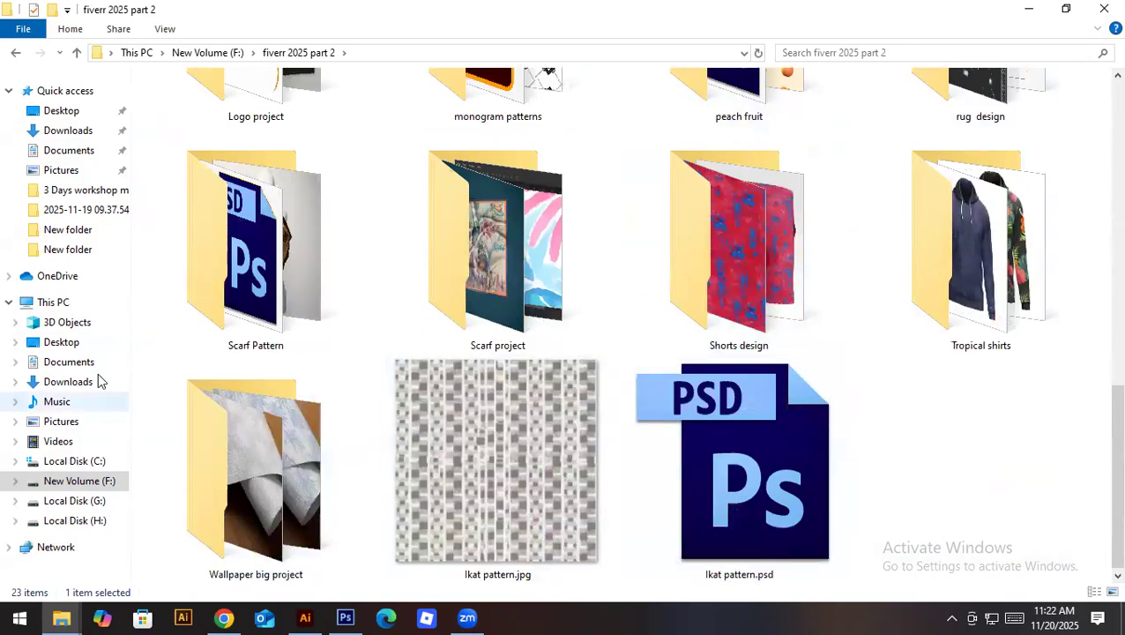
Step: Search This PC for "feathe" and open Feather Scarf design final.psd in Photoshop
{"action": "left_click", "coordinate": [61, 303]}
{"action": "left_click", "coordinate": [909, 56]}
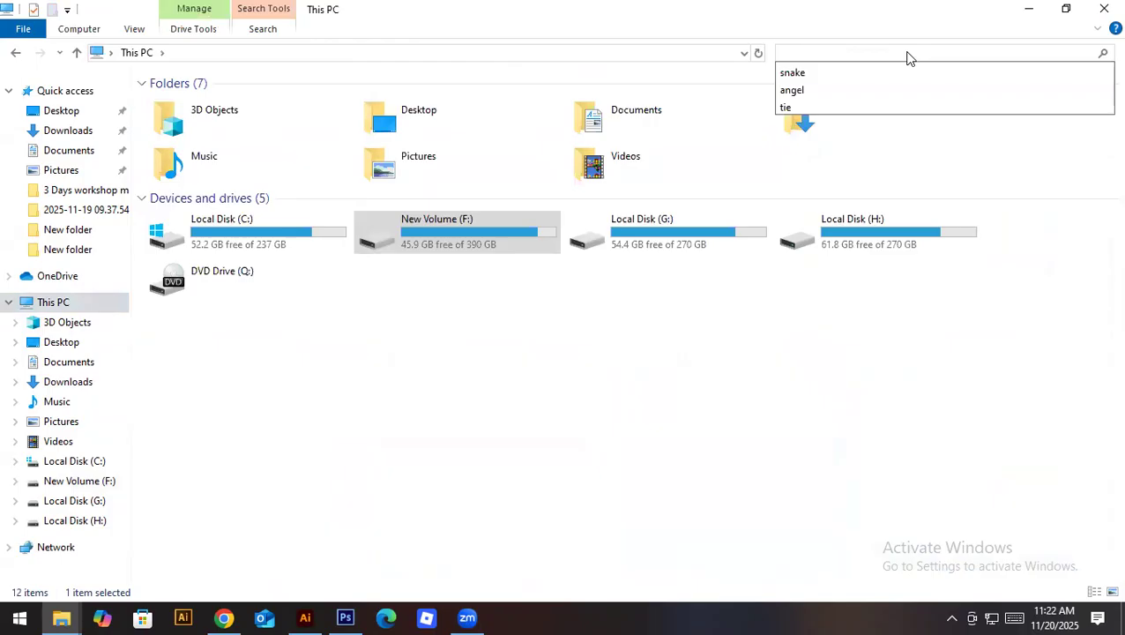
{"action": "type", "text": "feathe"}
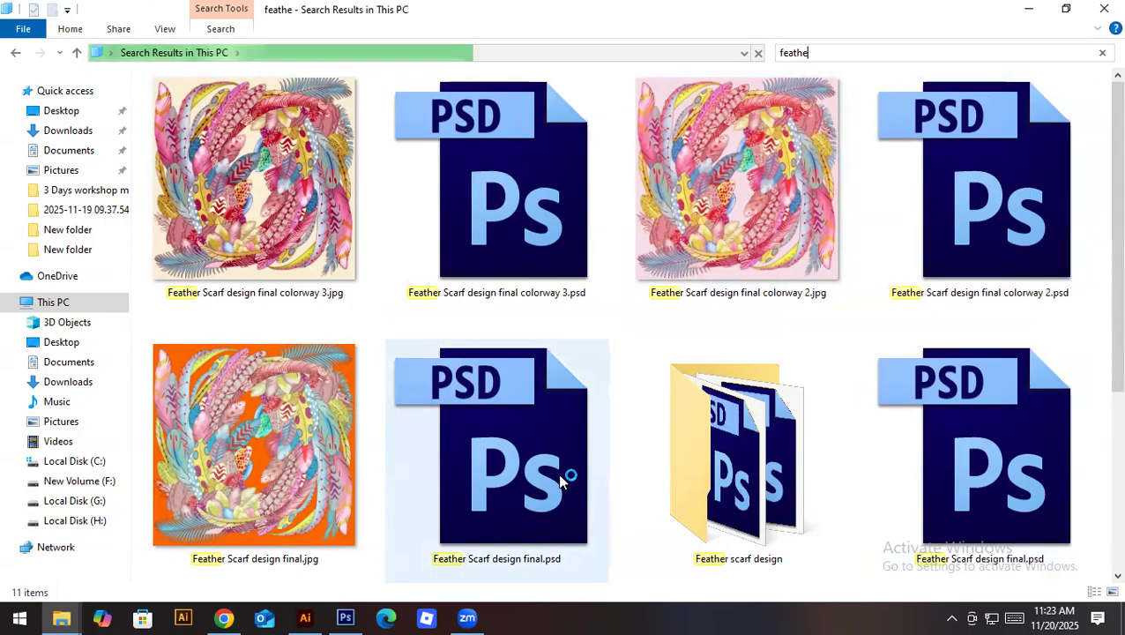
{"action": "double_click", "coordinate": [557, 473]}
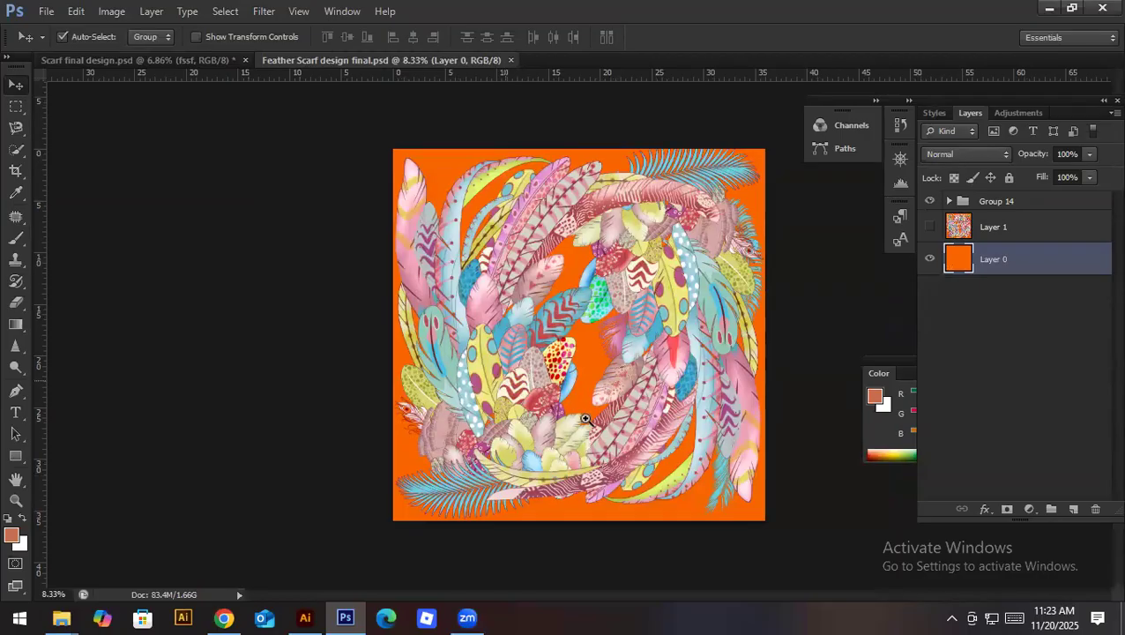
Step: Examine the dotted, striped and small rounded feathers in the lower cluster of the orange feather scarf design
{"action": "left_click", "coordinate": [565, 399]}
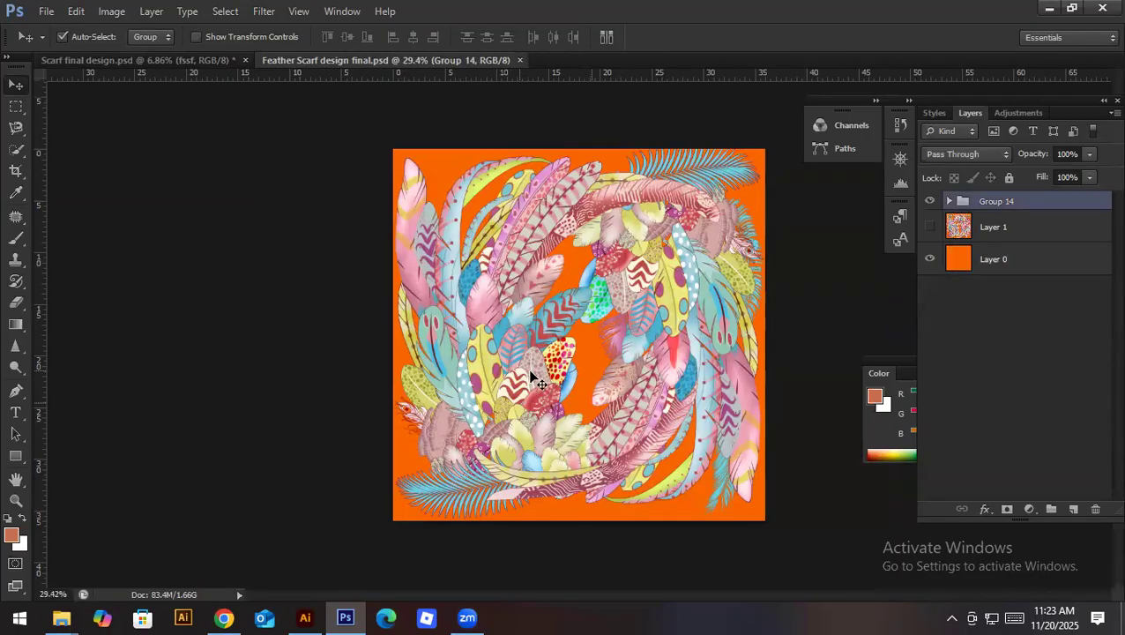
{"action": "scroll", "coordinate": [533, 379], "scroll_direction": "up", "scroll_amount": 4}
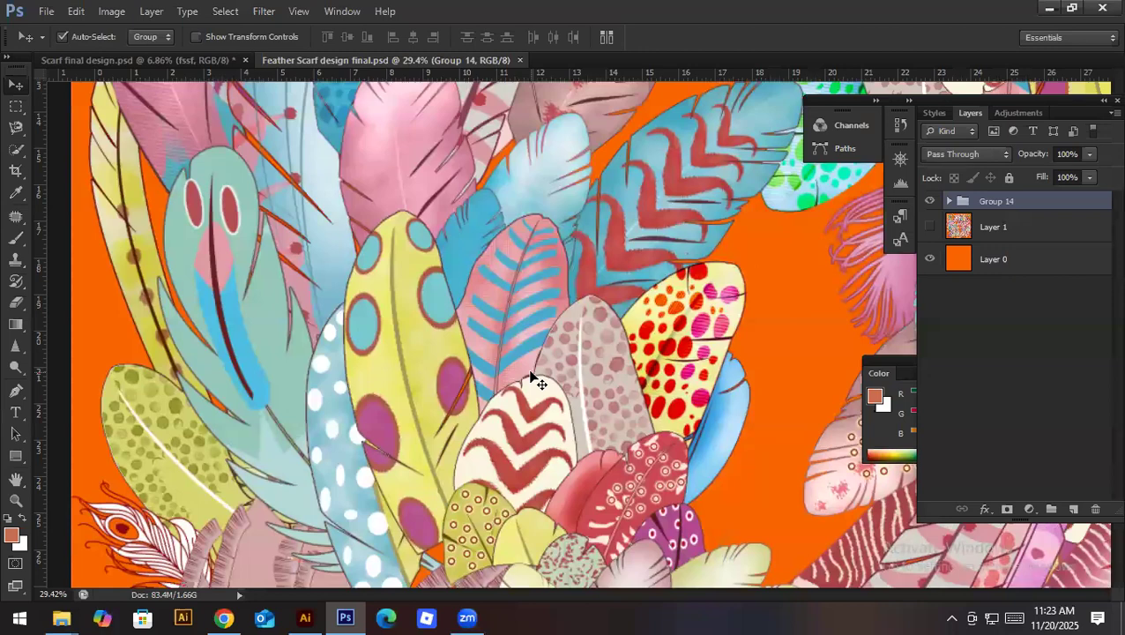
{"action": "scroll", "coordinate": [533, 379], "scroll_direction": "up", "scroll_amount": 1}
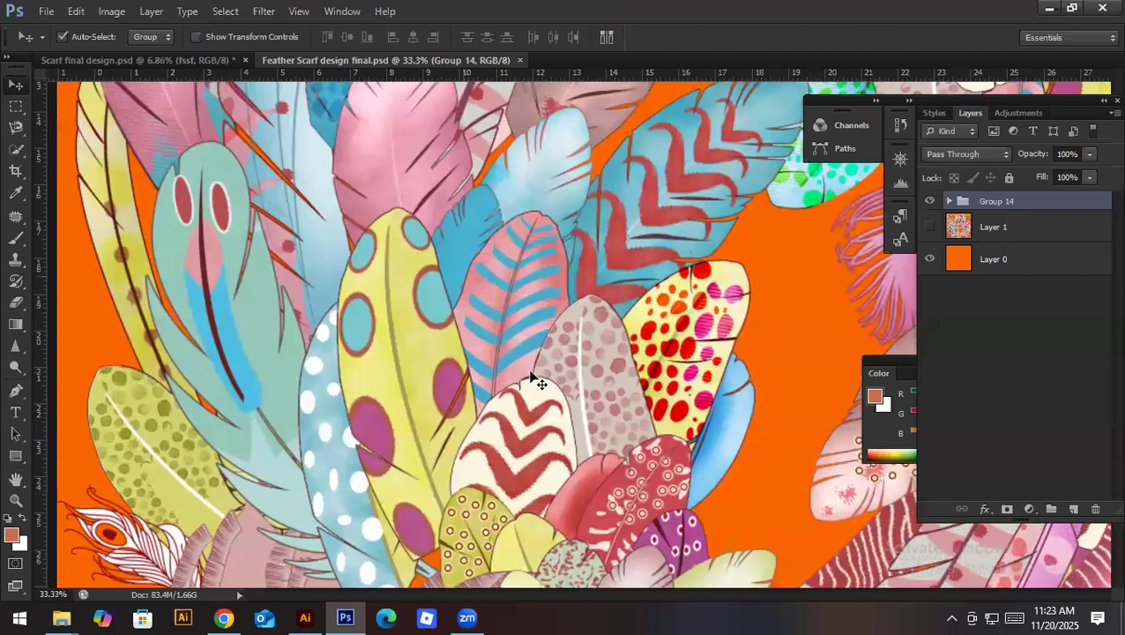
{"action": "scroll", "coordinate": [533, 379], "scroll_direction": "up", "scroll_amount": 1}
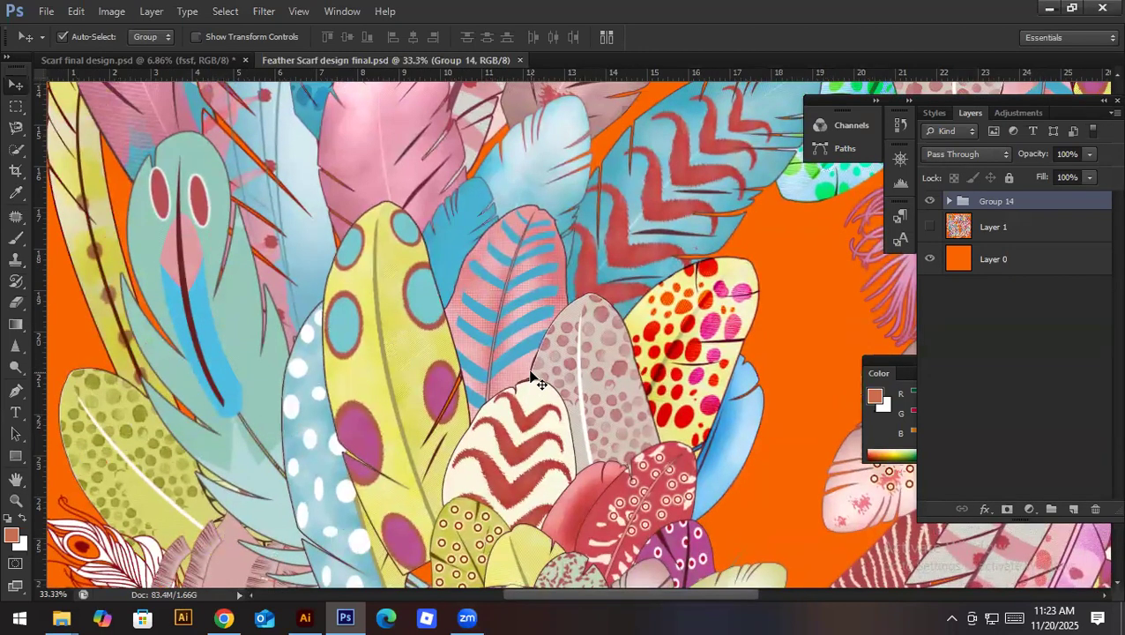
{"action": "scroll", "coordinate": [533, 379], "scroll_direction": "down", "scroll_amount": 5}
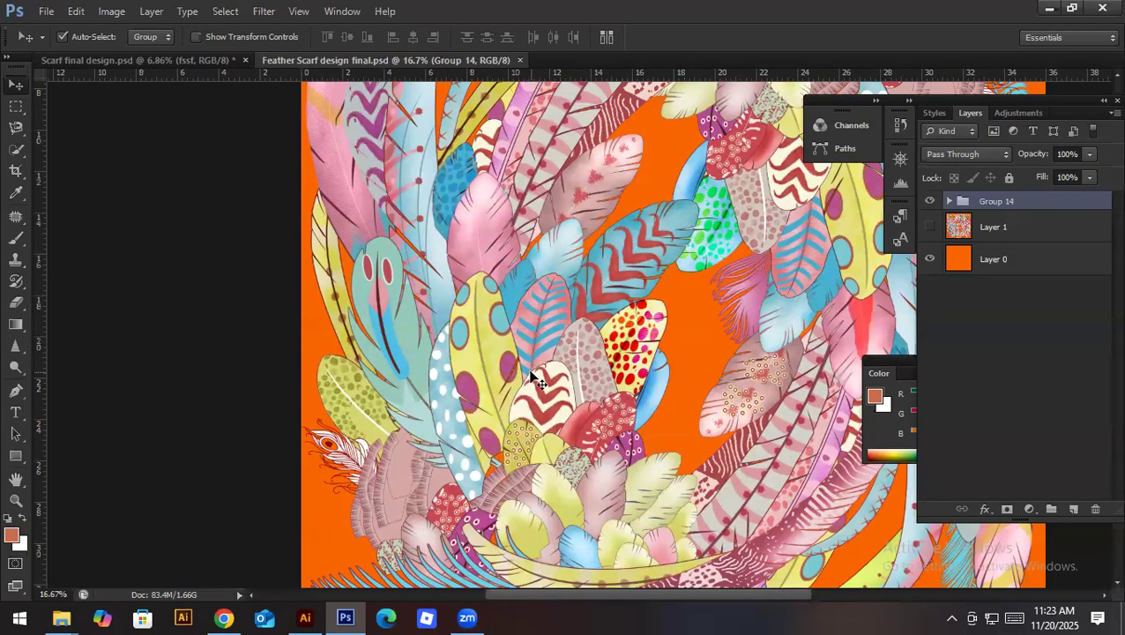
{"action": "scroll", "coordinate": [534, 379], "scroll_direction": "up", "scroll_amount": 1}
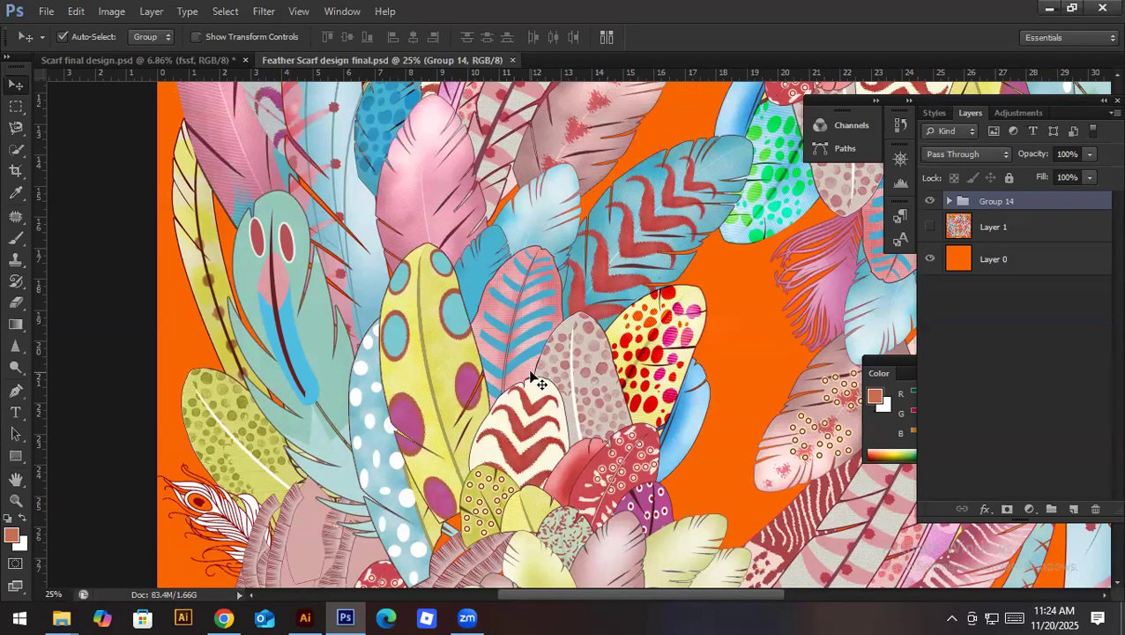
{"action": "scroll", "coordinate": [533, 380], "scroll_direction": "down", "scroll_amount": 3}
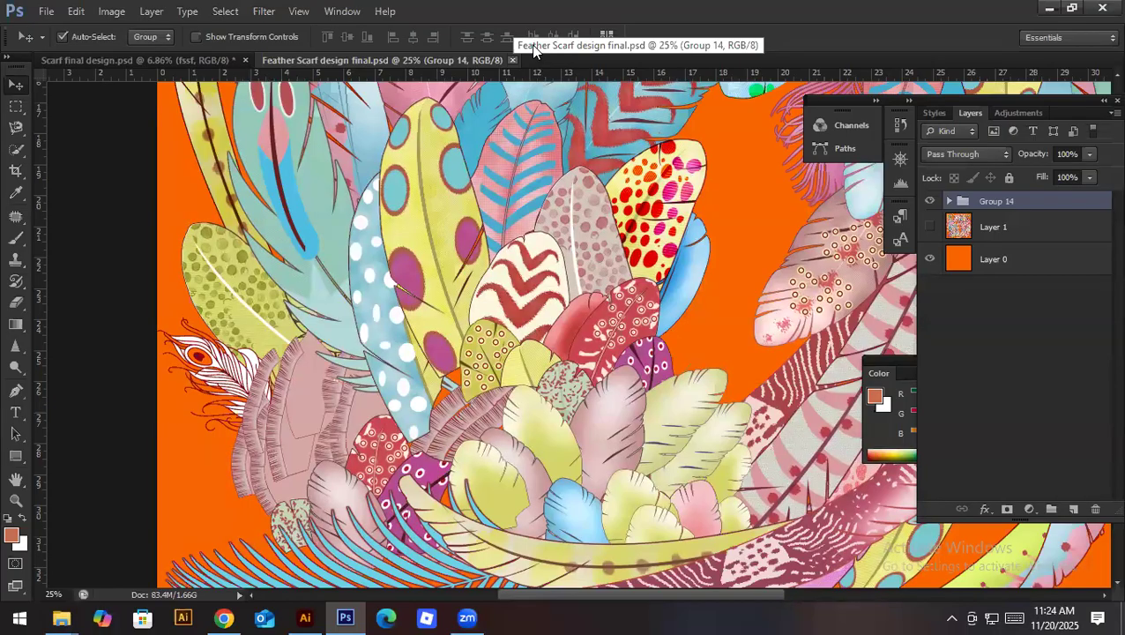
Step: Close Feather Scarf design final.psd and return to the lower feather cluster in Scarf final design.psd
{"action": "key", "text": "ctrl+w"}
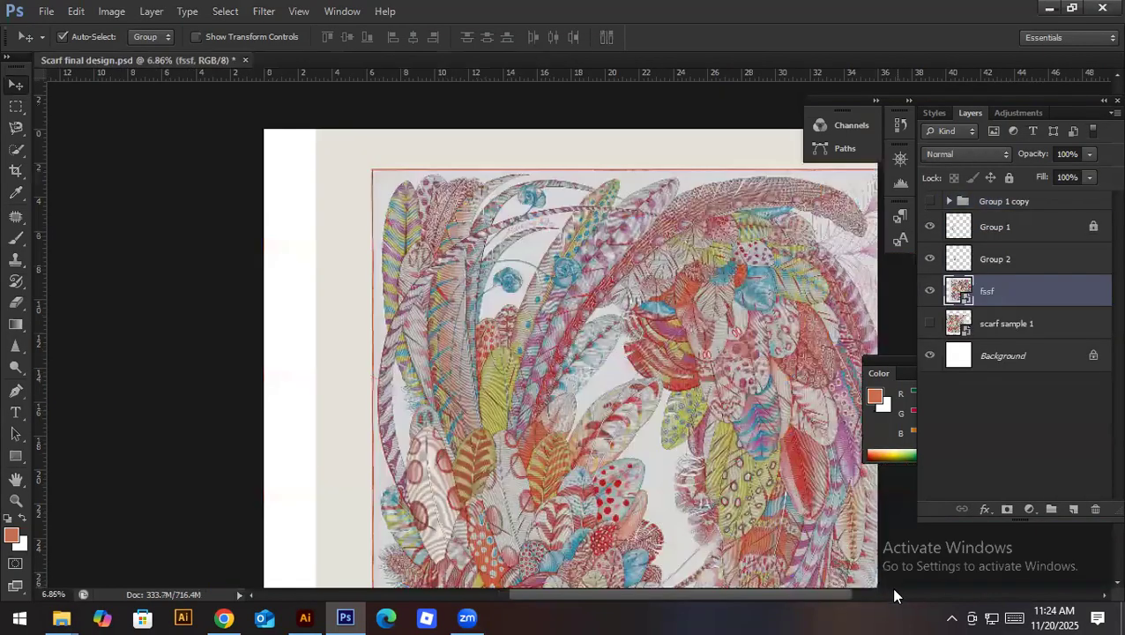
{"action": "scroll", "coordinate": [447, 535], "scroll_direction": "down", "scroll_amount": 3}
{"action": "scroll", "coordinate": [446, 540], "scroll_direction": "down", "scroll_amount": 3}
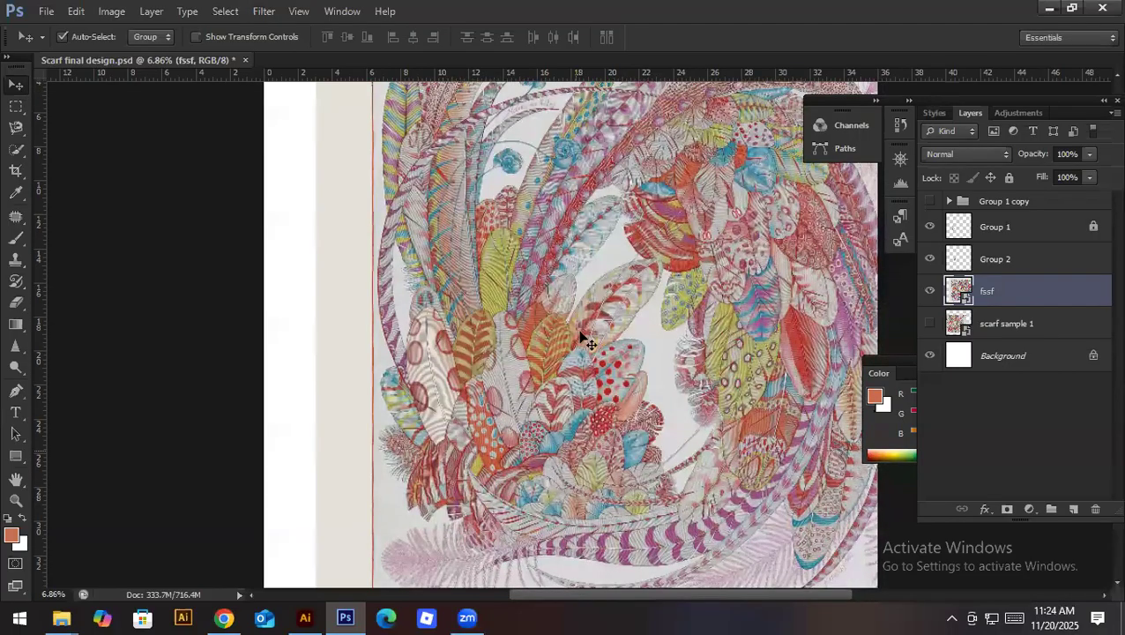